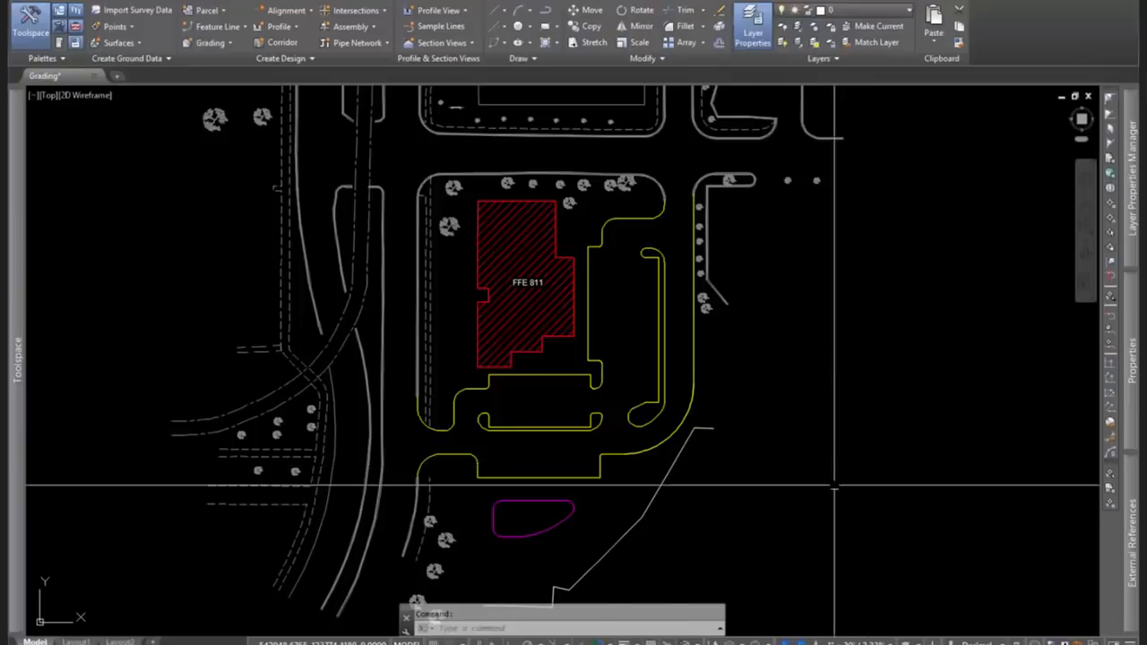
Highlight the magenta pond outline, the outer curb, both parking islands and the building-side curb in turn to examine their extents.
{"action": "scroll", "coordinate": [560, 531], "scroll_direction": "up", "scroll_amount": 2}
{"action": "mouse_move", "coordinate": [560, 531]}
{"action": "middle_mouse_down"}
{"action": "mouse_move", "coordinate": [659, 503]}
{"action": "mouse_move", "coordinate": [609, 495]}
{"action": "middle_mouse_up"}
{"action": "left_click", "coordinate": [609, 496]}
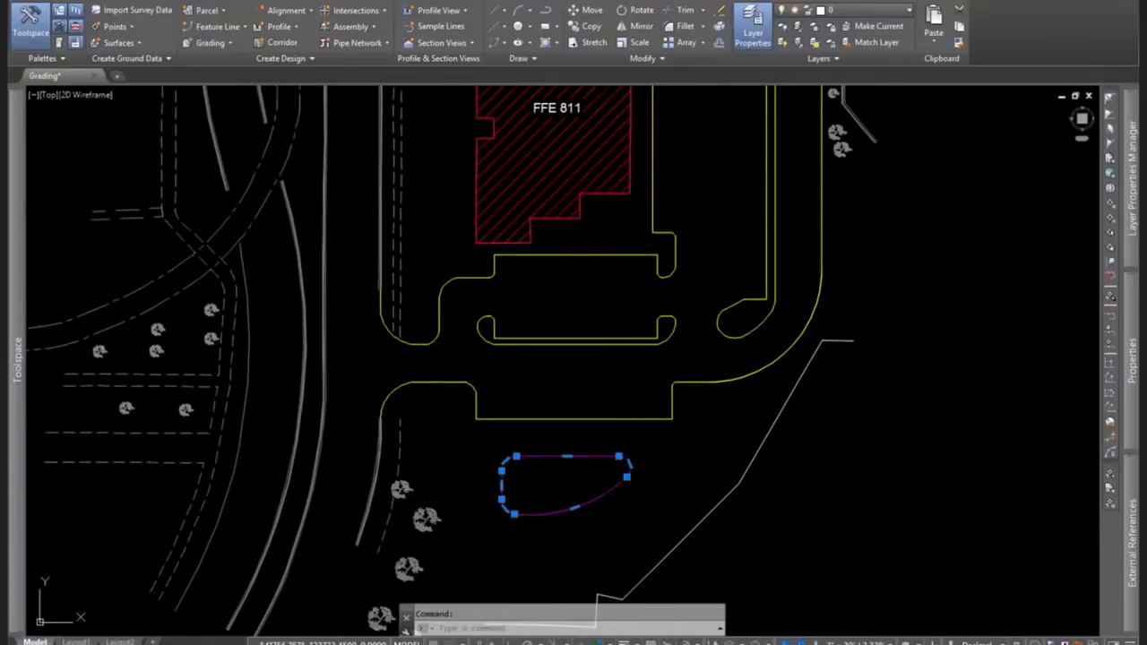
{"action": "key", "text": "Escape"}
{"action": "left_click", "coordinate": [601, 419]}
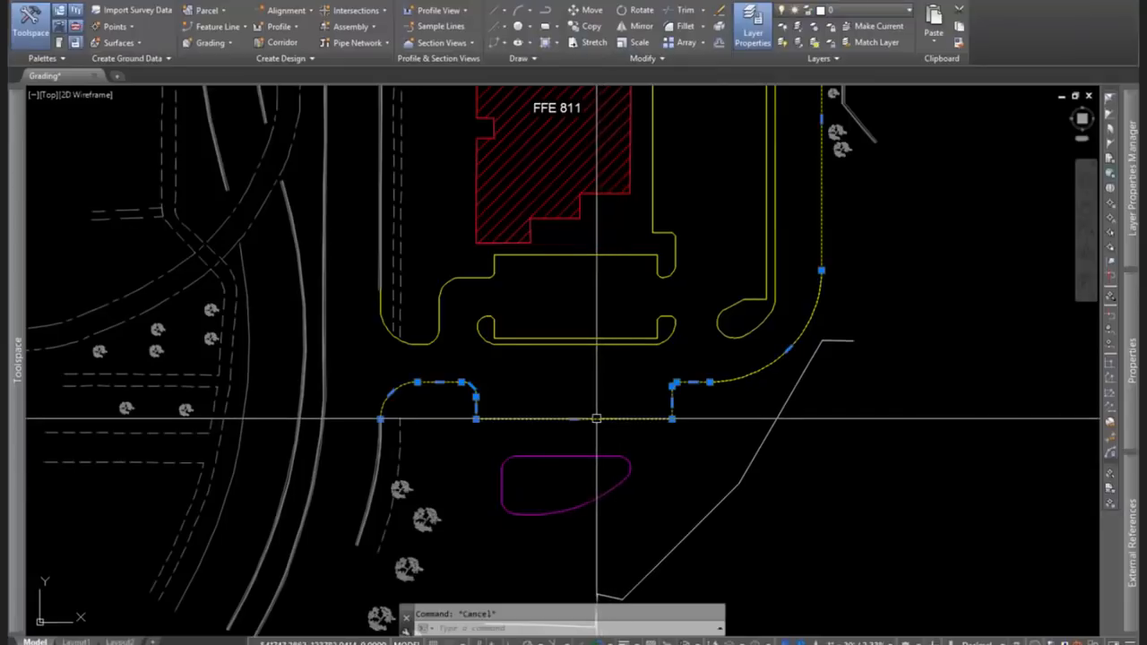
{"action": "key", "text": "Escape"}
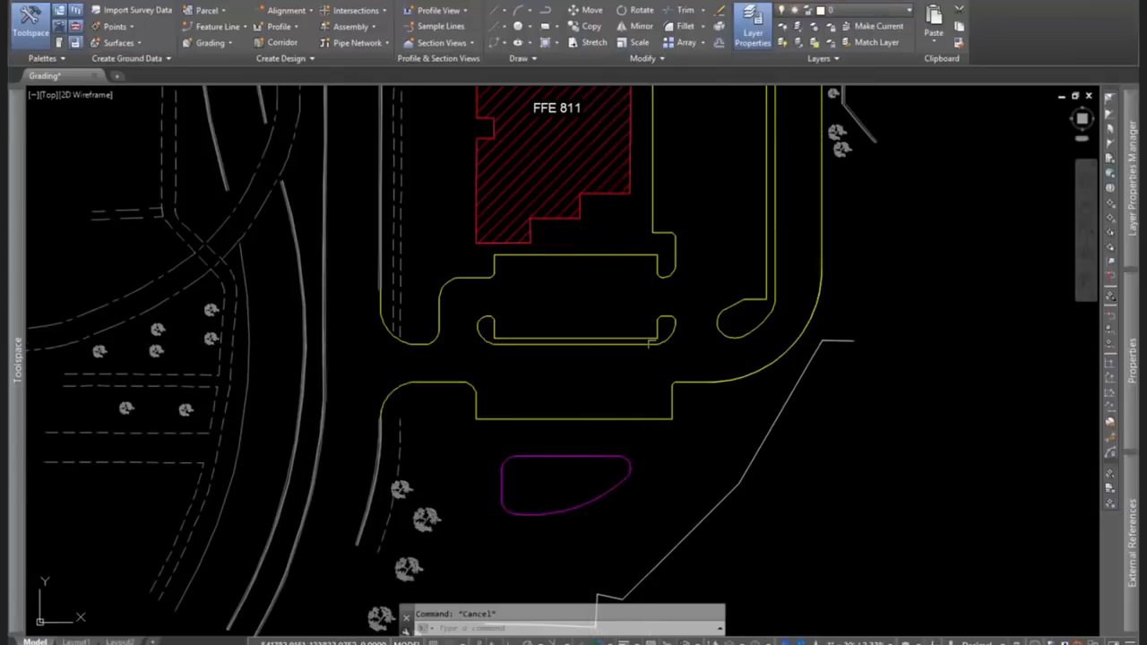
{"action": "left_click", "coordinate": [648, 341]}
{"action": "middle_click_drag", "start_coordinate": [696, 284], "coordinate": [618, 461]}
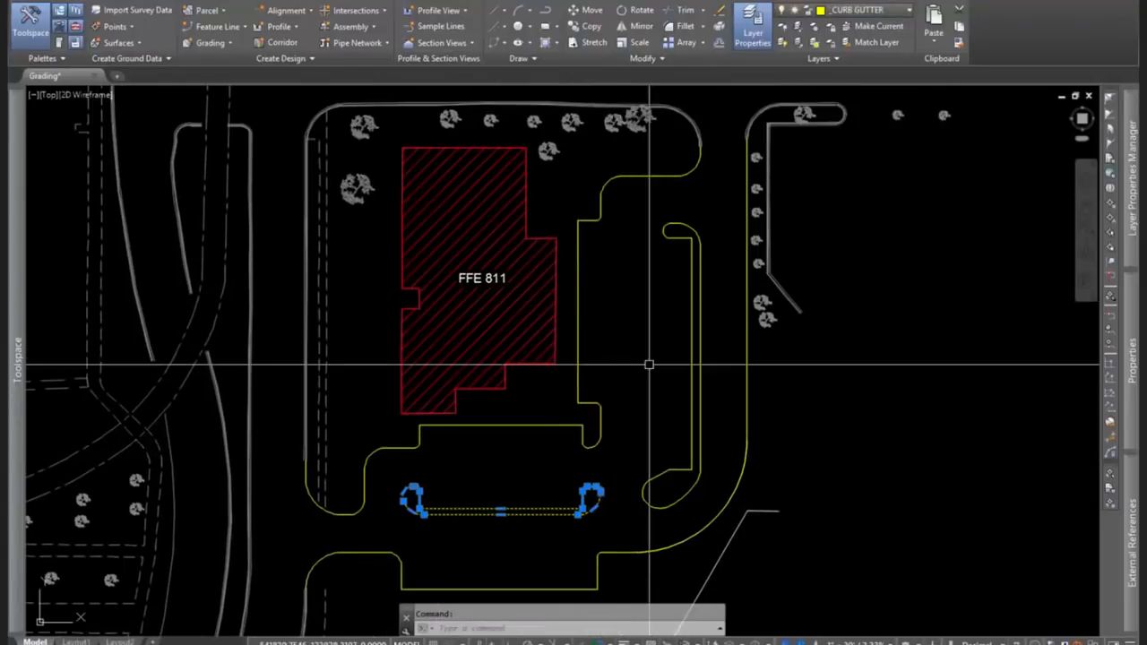
{"action": "left_click", "coordinate": [676, 235]}
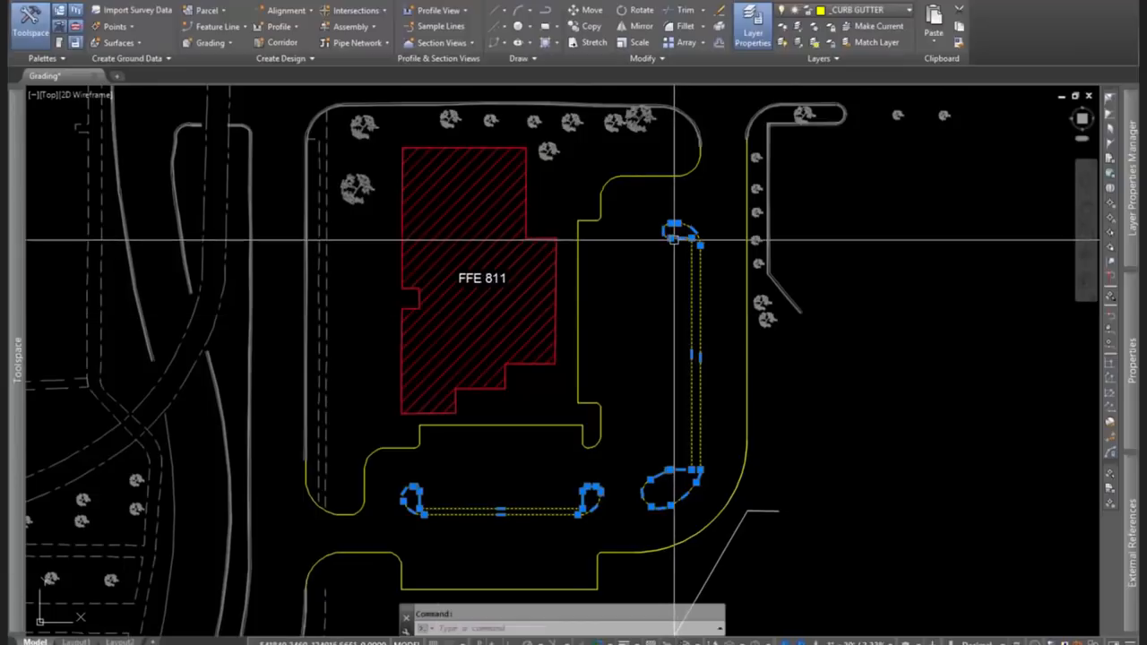
{"action": "middle_click_drag", "start_coordinate": [618, 469], "coordinate": [660, 371]}
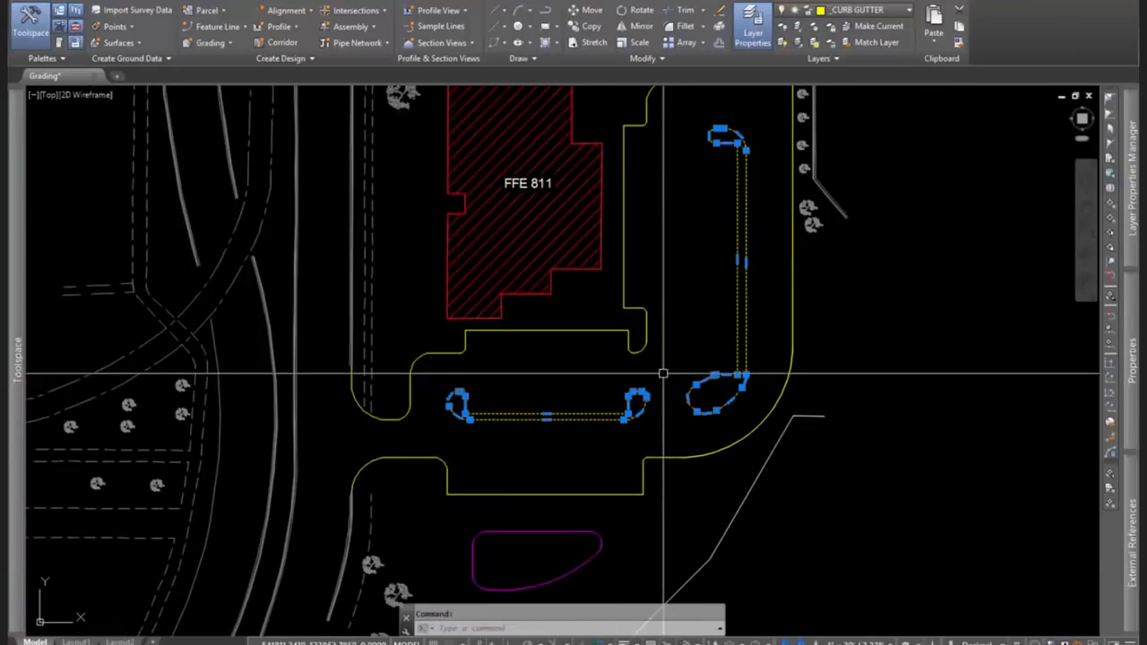
{"action": "key", "text": "Escape"}
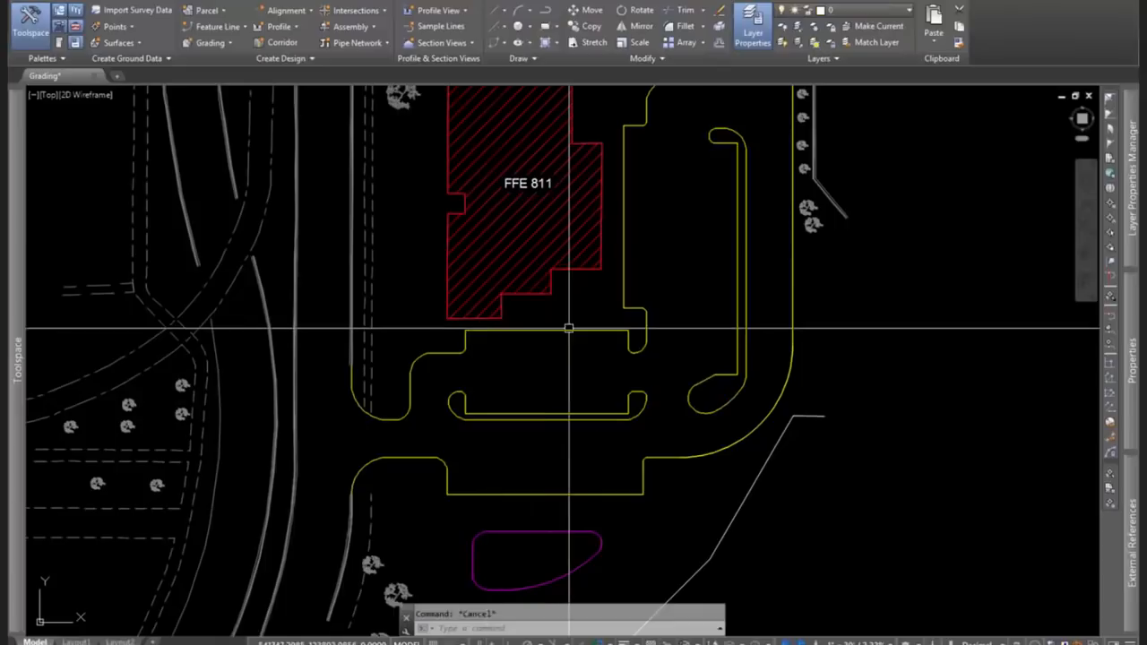
{"action": "left_click", "coordinate": [568, 330]}
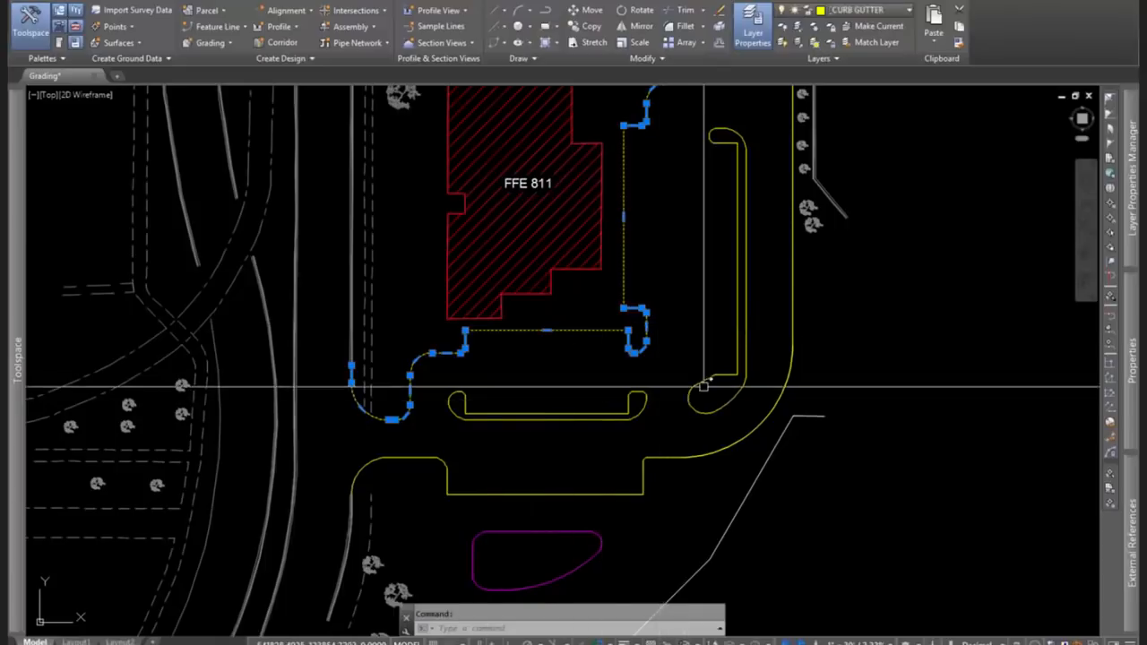
{"action": "middle_click_drag", "start_coordinate": [708, 277], "coordinate": [644, 411]}
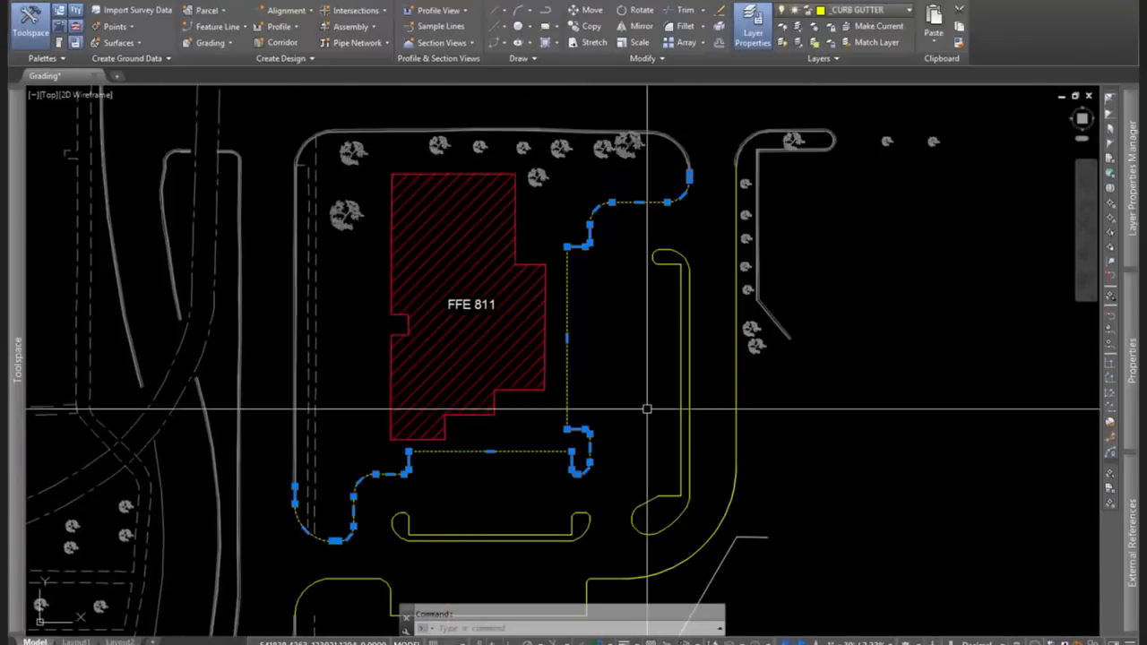
{"action": "key", "text": "Escape"}
{"action": "mouse_move", "coordinate": [528, 500]}
{"action": "middle_mouse_down"}
{"action": "mouse_move", "coordinate": [597, 436]}
{"action": "mouse_move", "coordinate": [609, 379]}
{"action": "mouse_move", "coordinate": [640, 345]}
{"action": "middle_mouse_up"}
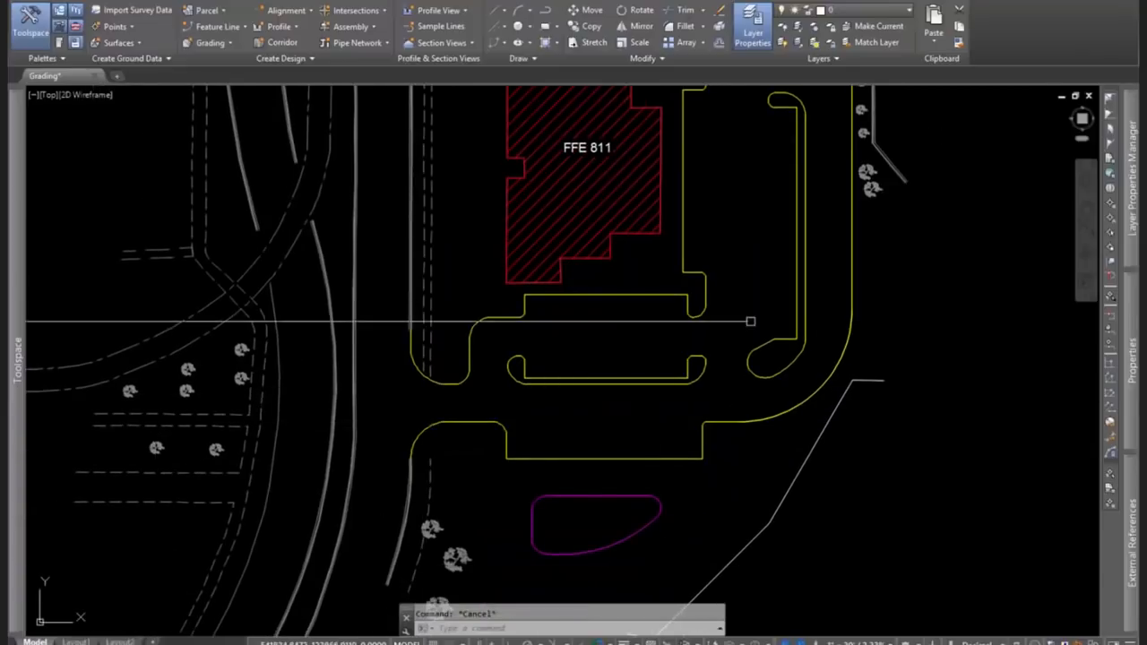
{"action": "mouse_move", "coordinate": [739, 314]}
{"action": "middle_mouse_down"}
{"action": "mouse_move", "coordinate": [666, 388]}
{"action": "mouse_move", "coordinate": [633, 434]}
{"action": "mouse_move", "coordinate": [627, 470]}
{"action": "mouse_move", "coordinate": [630, 460]}
{"action": "mouse_move", "coordinate": [582, 494]}
{"action": "mouse_move", "coordinate": [616, 435]}
{"action": "mouse_move", "coordinate": [562, 570]}
{"action": "mouse_move", "coordinate": [628, 593]}
{"action": "middle_mouse_up"}
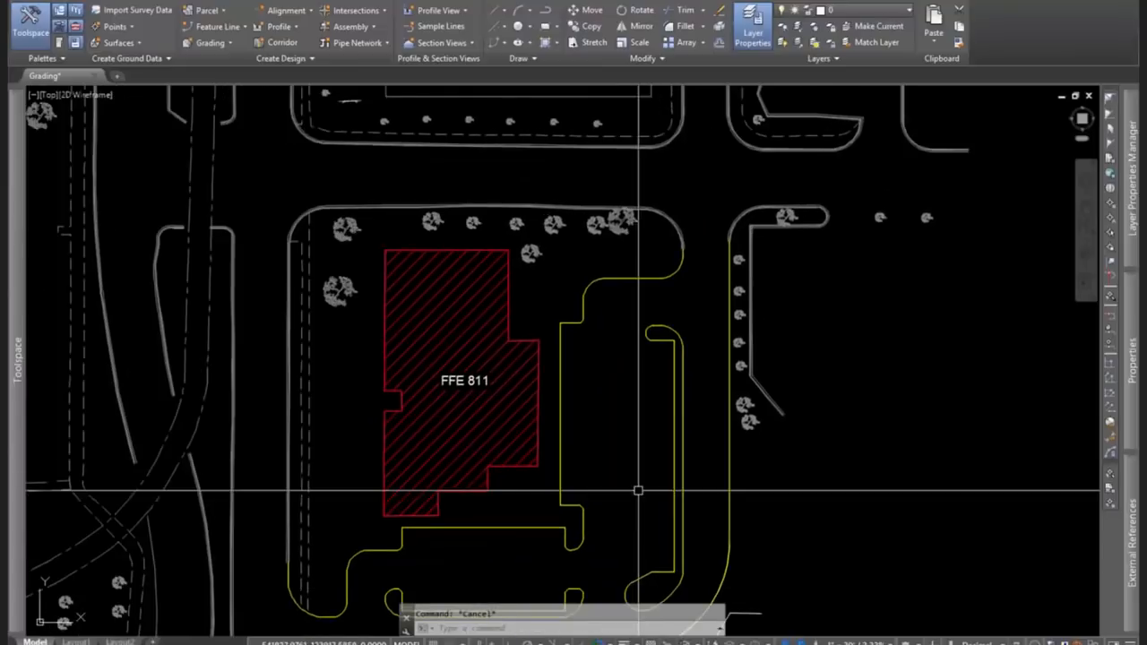
{"action": "mouse_move", "coordinate": [622, 405]}
{"action": "middle_mouse_down"}
{"action": "mouse_move", "coordinate": [696, 340]}
{"action": "mouse_move", "coordinate": [686, 356]}
{"action": "mouse_move", "coordinate": [632, 351]}
{"action": "mouse_move", "coordinate": [630, 293]}
{"action": "middle_mouse_up"}
{"action": "mouse_move", "coordinate": [677, 378]}
{"action": "middle_mouse_down"}
{"action": "mouse_move", "coordinate": [647, 340]}
{"action": "mouse_move", "coordinate": [661, 420]}
{"action": "mouse_move", "coordinate": [671, 403]}
{"action": "mouse_move", "coordinate": [654, 440]}
{"action": "middle_mouse_up"}
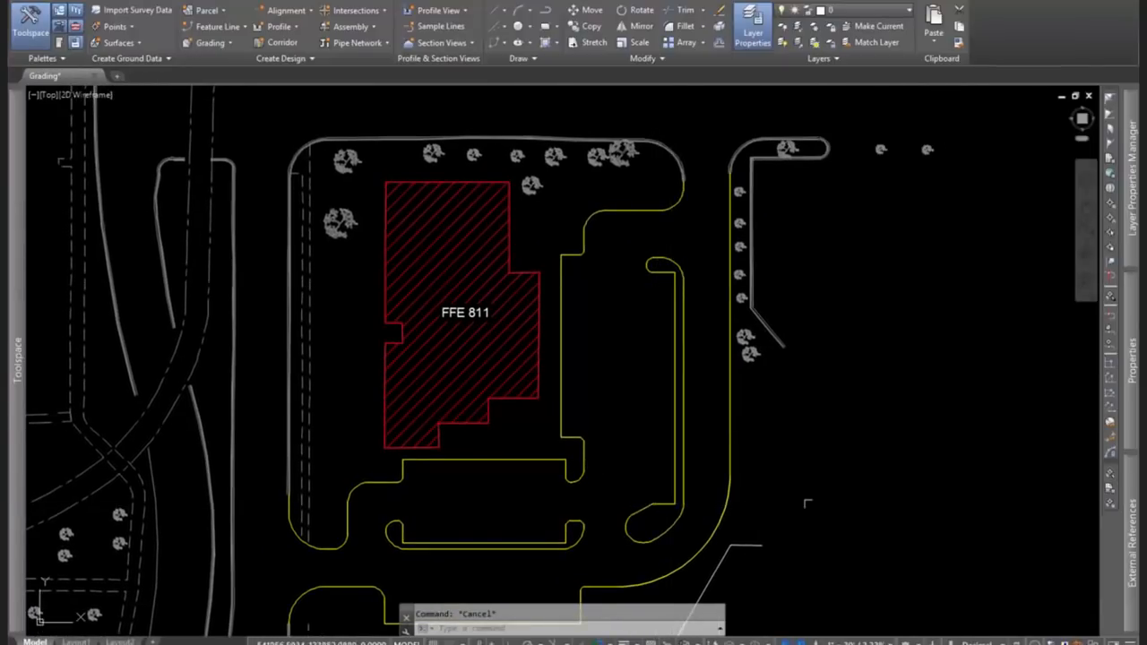
{"action": "mouse_move", "coordinate": [641, 421]}
{"action": "middle_mouse_down"}
{"action": "mouse_move", "coordinate": [680, 392]}
{"action": "mouse_move", "coordinate": [725, 403]}
{"action": "middle_mouse_up"}
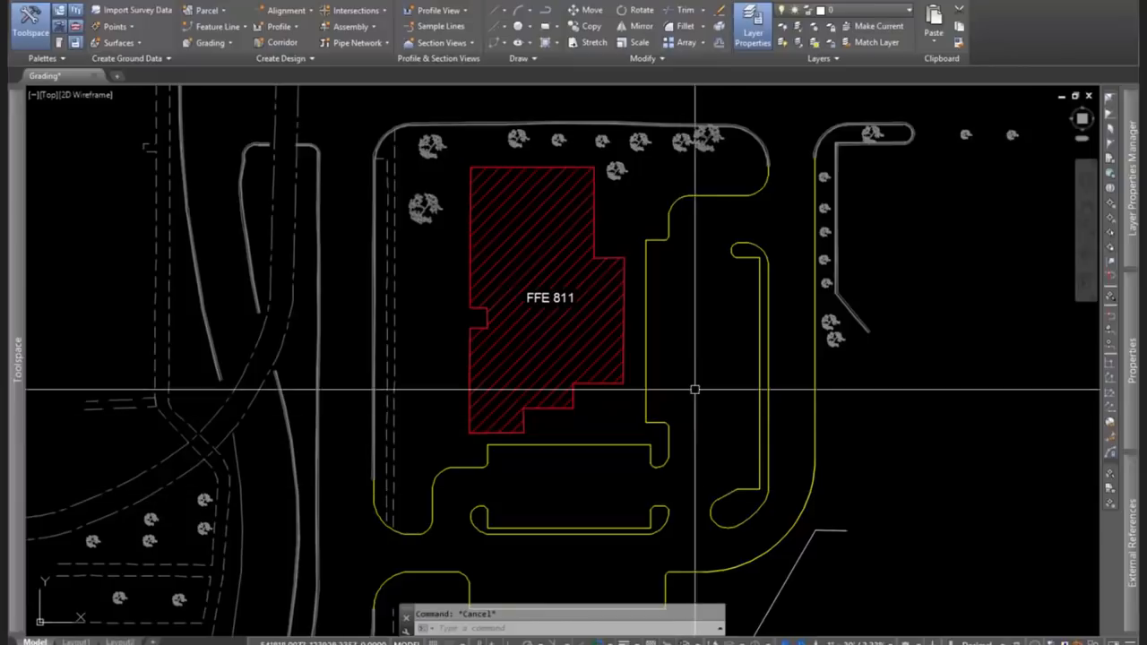
{"action": "mouse_move", "coordinate": [676, 382]}
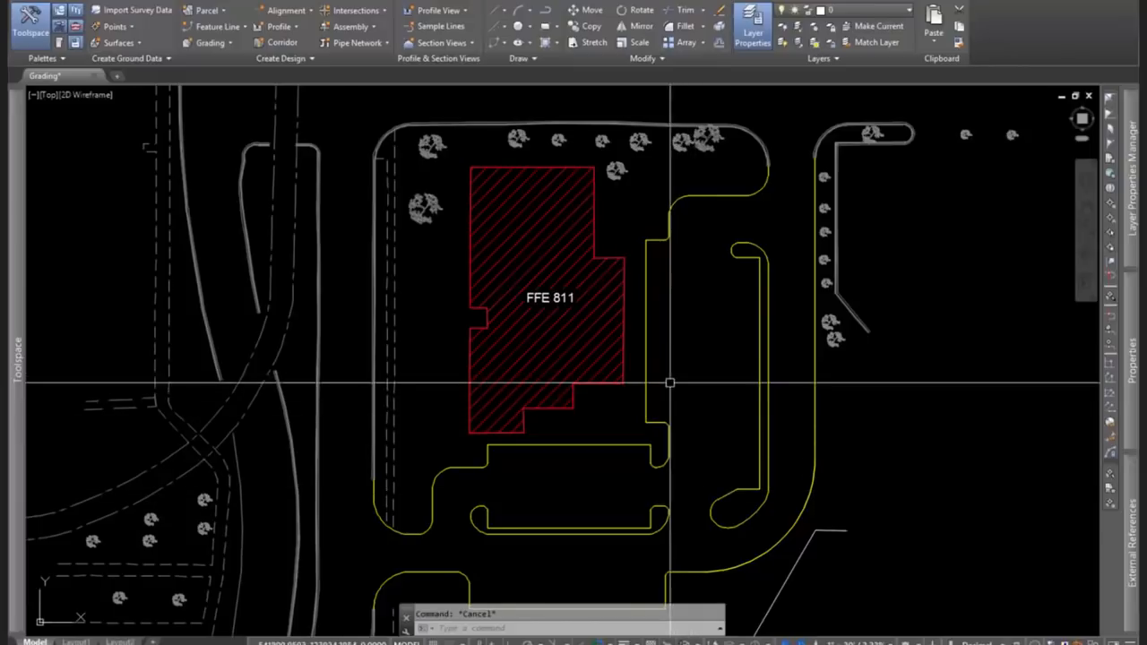
{"action": "middle_click_drag", "start_coordinate": [686, 487], "coordinate": [673, 221]}
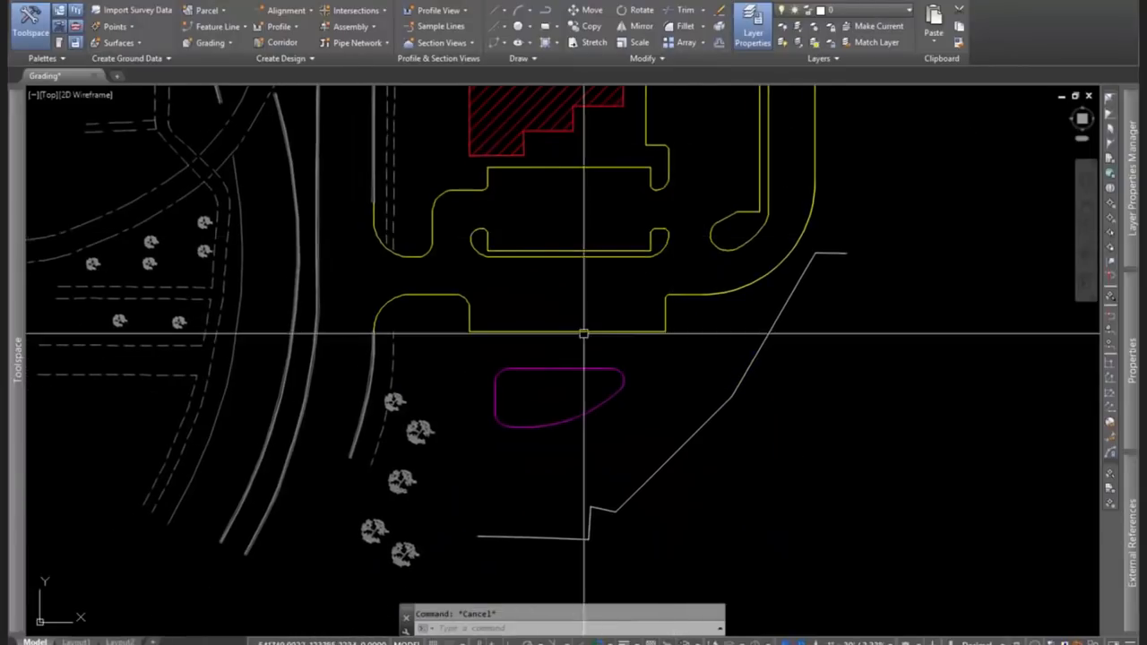
Start creating a feature line from the existing magenta pond outline below the parking lot.
{"action": "scroll", "coordinate": [540, 359], "scroll_direction": "up", "scroll_amount": 4}
{"action": "mouse_move", "coordinate": [558, 464]}
{"action": "middle_mouse_down"}
{"action": "mouse_move", "coordinate": [582, 384]}
{"action": "mouse_move", "coordinate": [581, 407]}
{"action": "middle_mouse_up"}
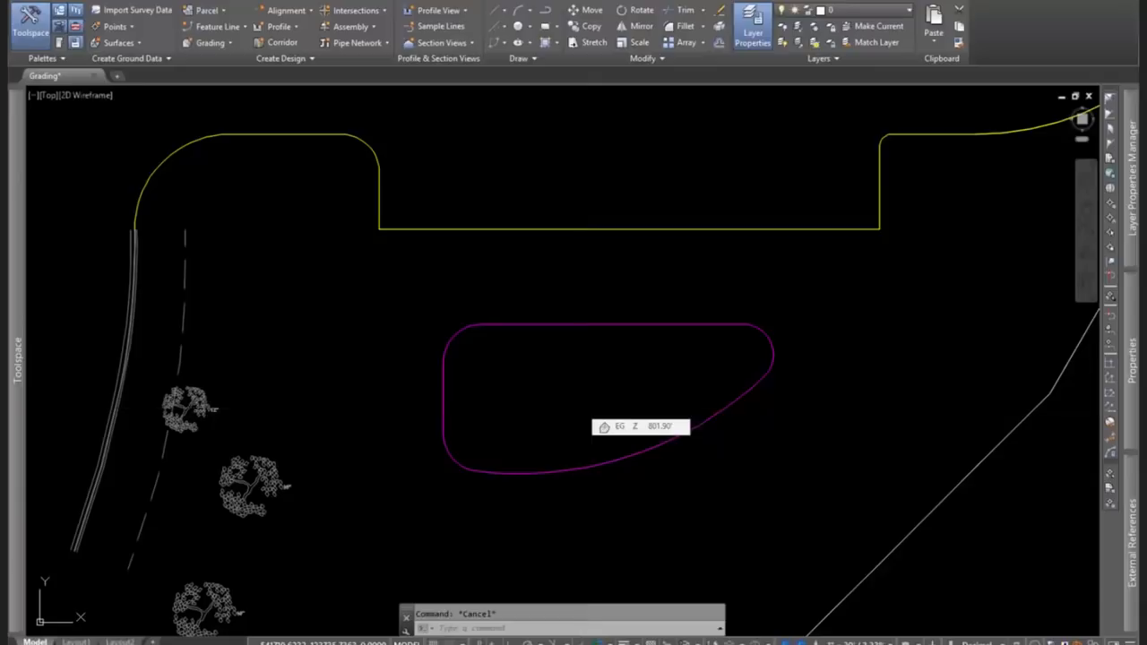
{"action": "left_click", "coordinate": [224, 27]}
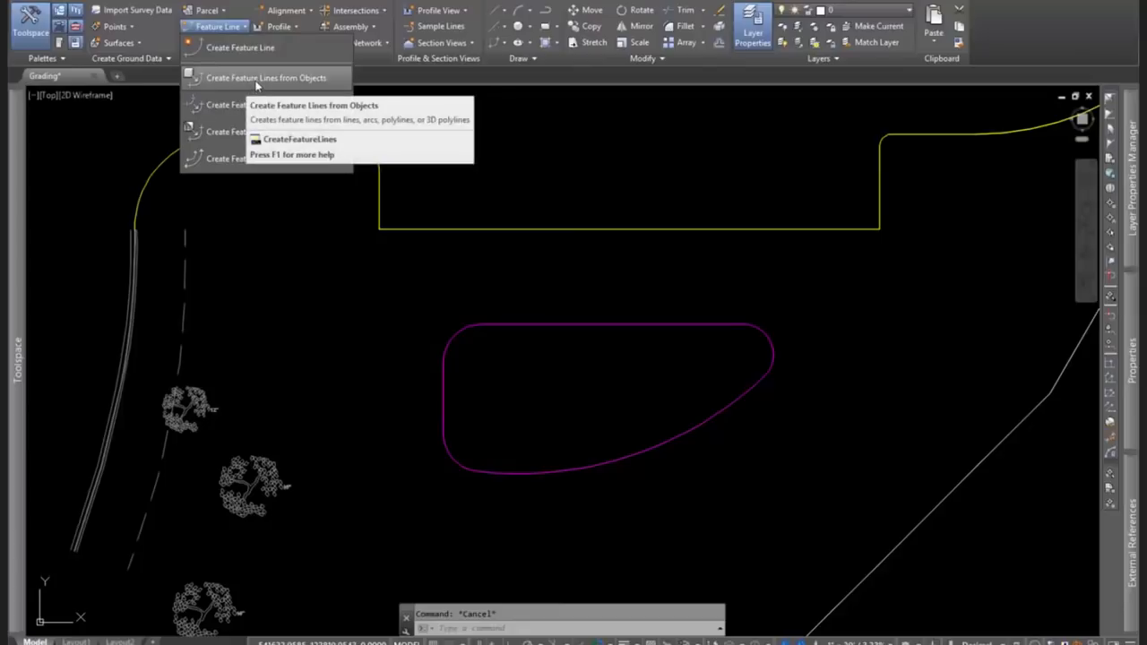
{"action": "left_click", "coordinate": [256, 81]}
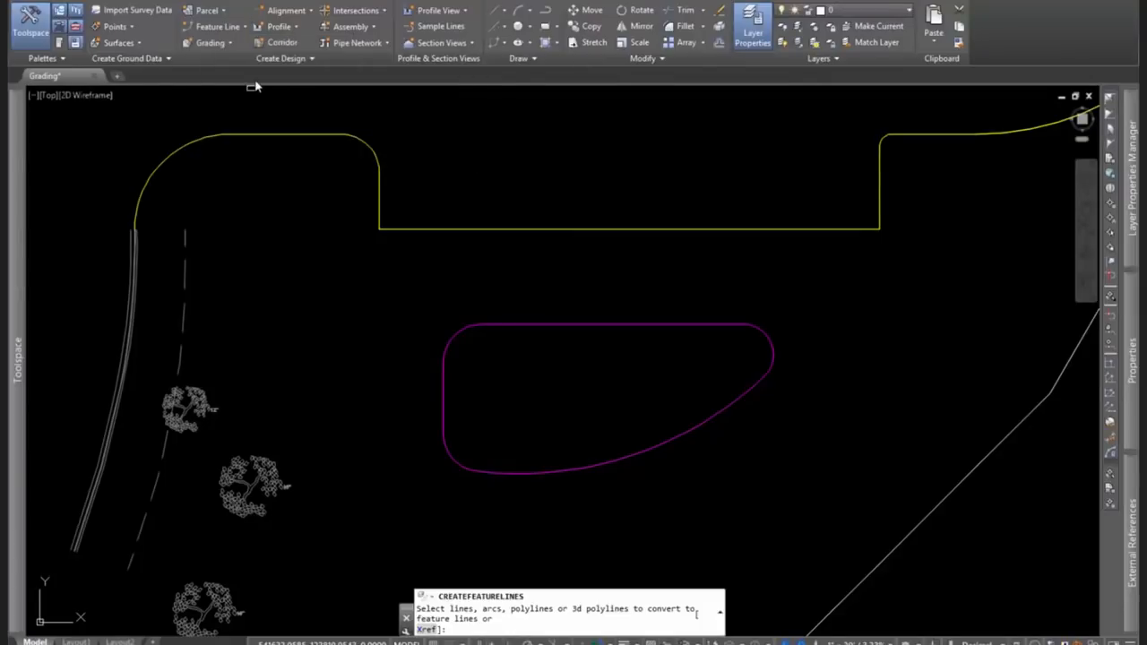
{"action": "left_click", "coordinate": [520, 324]}
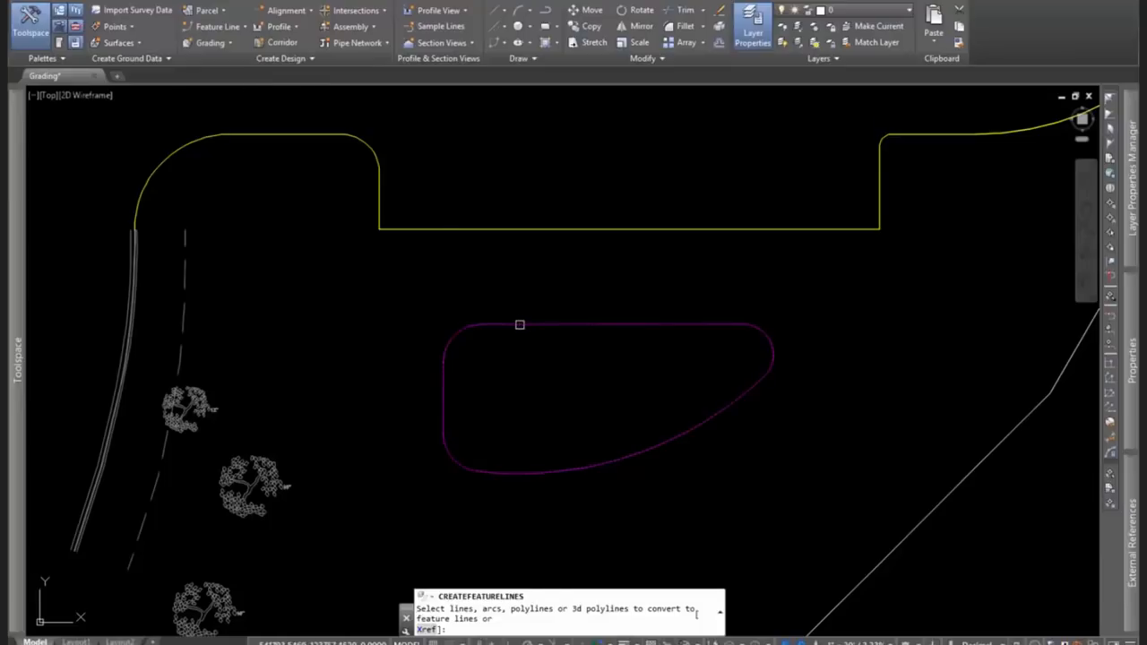
{"action": "key", "text": "Return"}
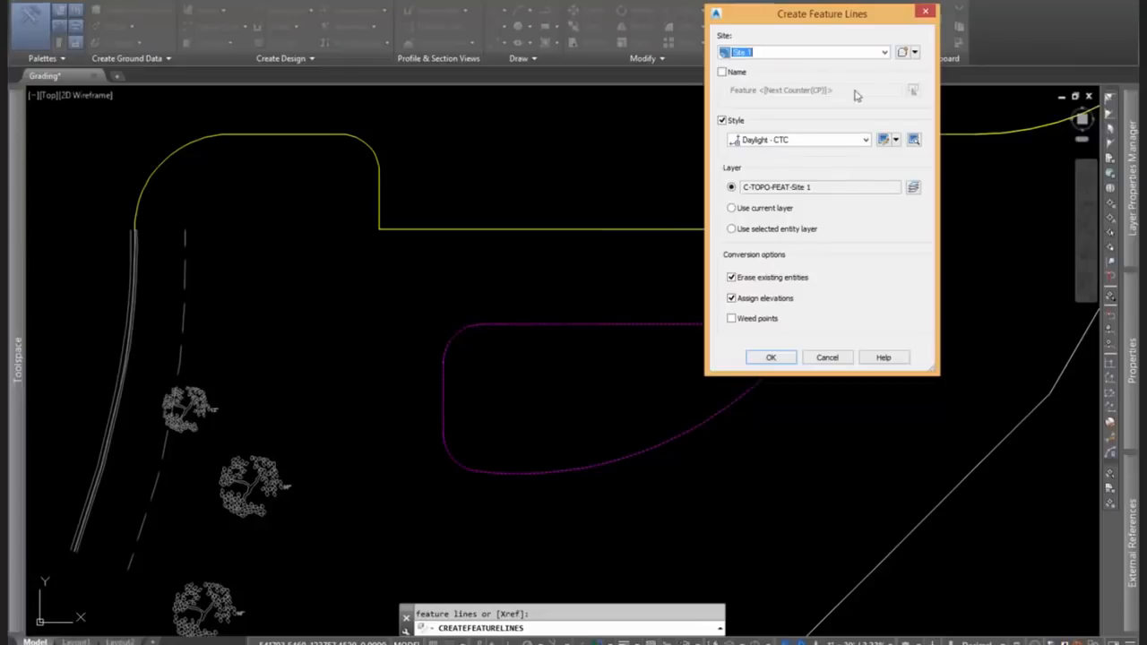
Create a new site named Pond and Curb for the feature line.
{"action": "left_click_drag", "start_coordinate": [864, 20], "coordinate": [901, 84]}
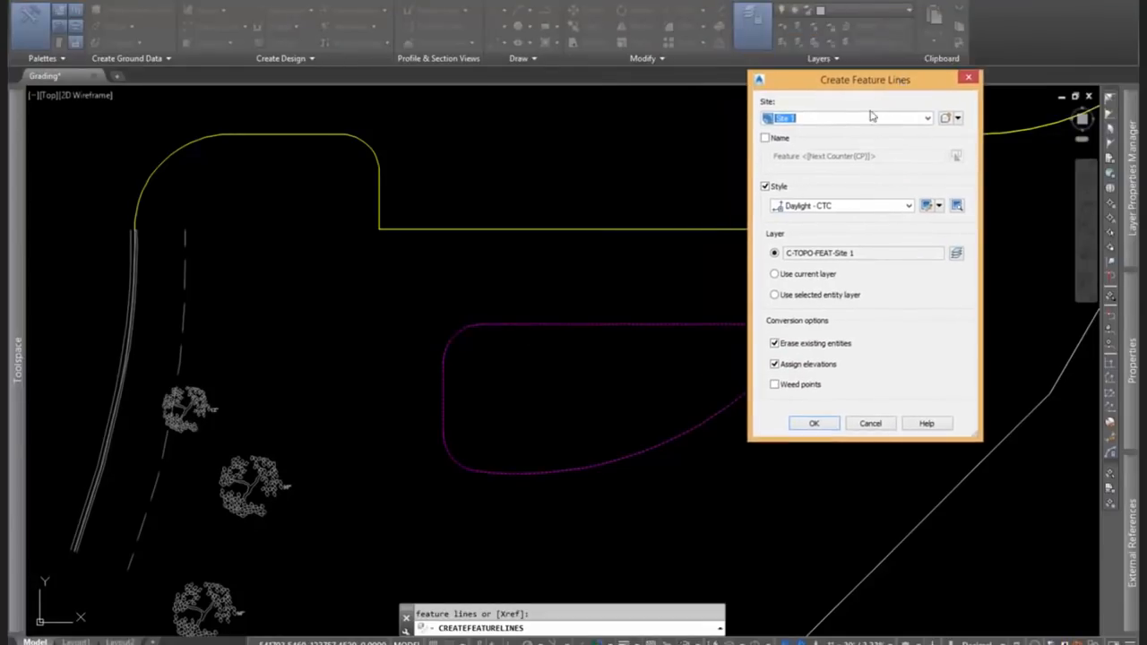
{"action": "left_click", "coordinate": [826, 121]}
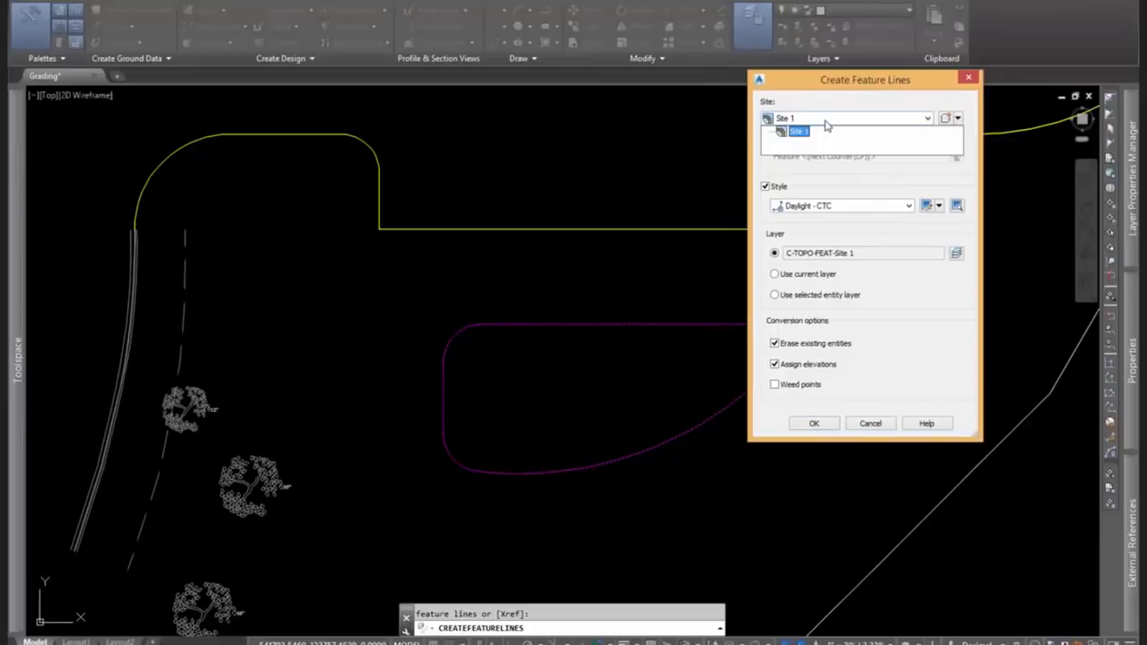
{"action": "left_click", "coordinate": [882, 85]}
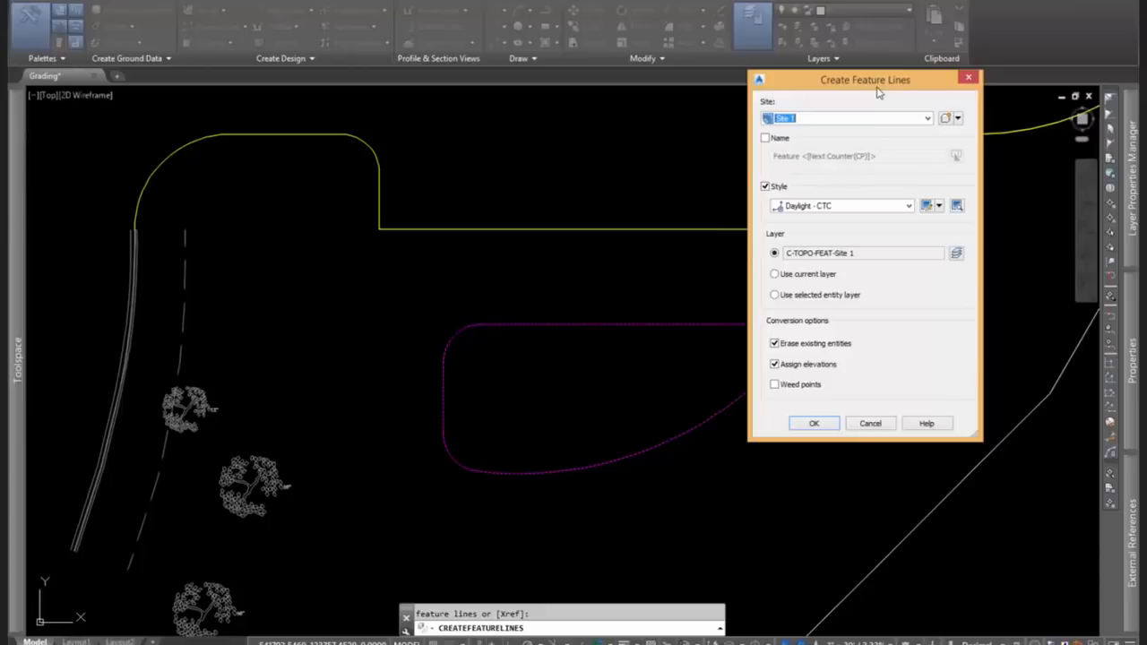
{"action": "left_click", "coordinate": [946, 117]}
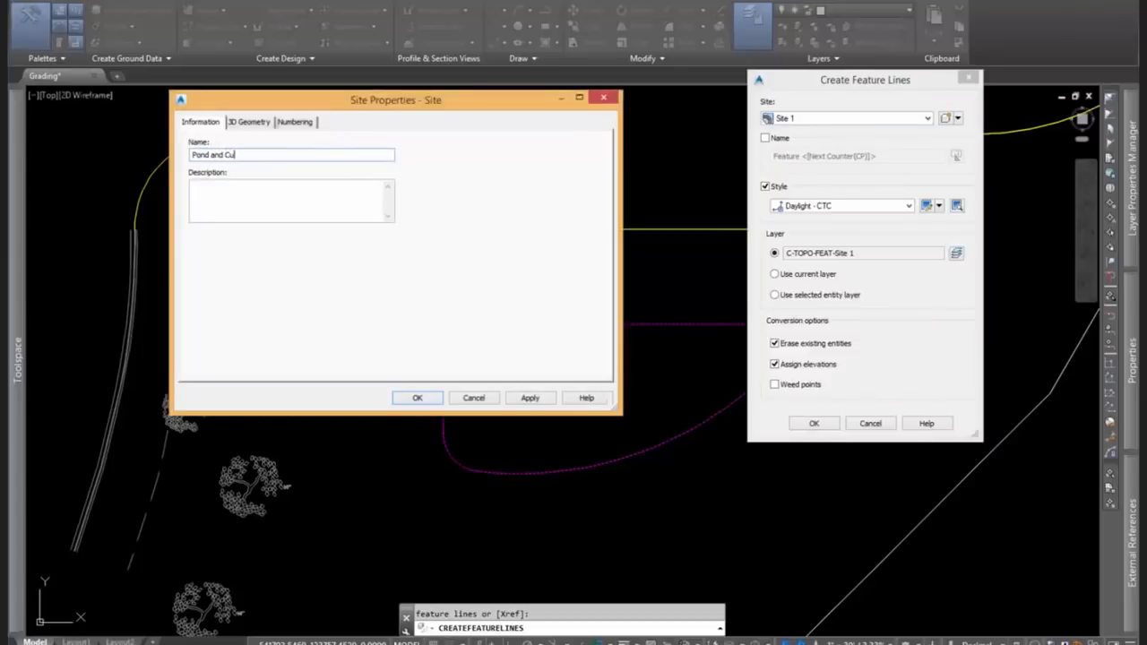
{"action": "left_click_drag", "start_coordinate": [378, 105], "coordinate": [424, 96]}
{"action": "left_click", "coordinate": [463, 388]}
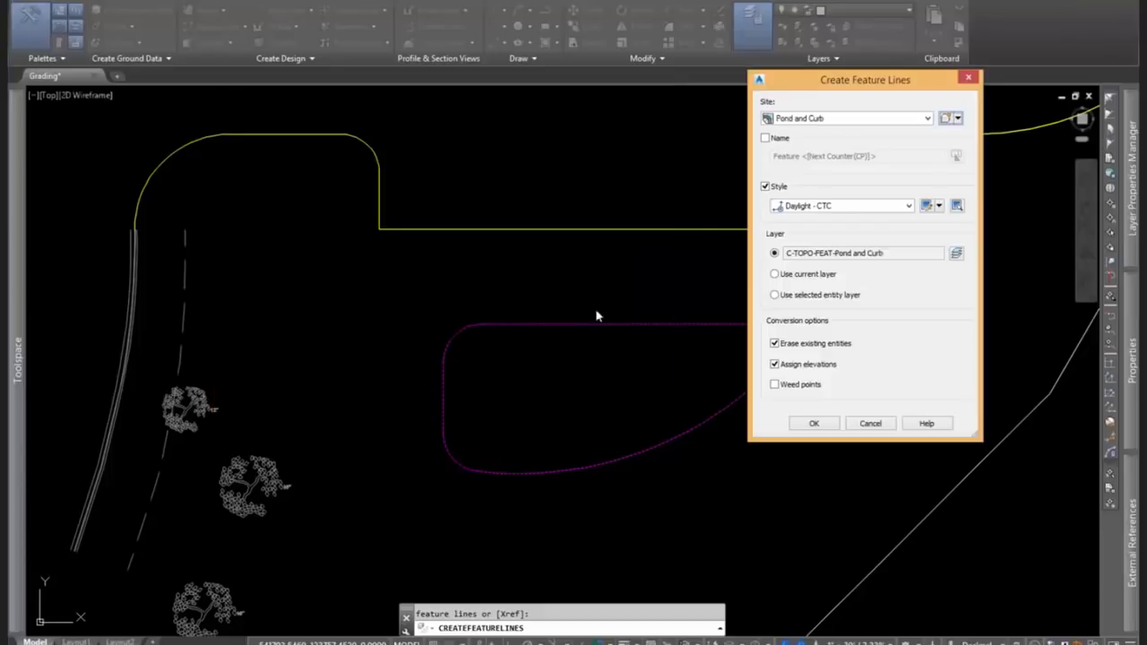
Set the feature line style to Basic and accept the creation settings with elevation assignment enabled.
{"action": "left_click", "coordinate": [810, 207]}
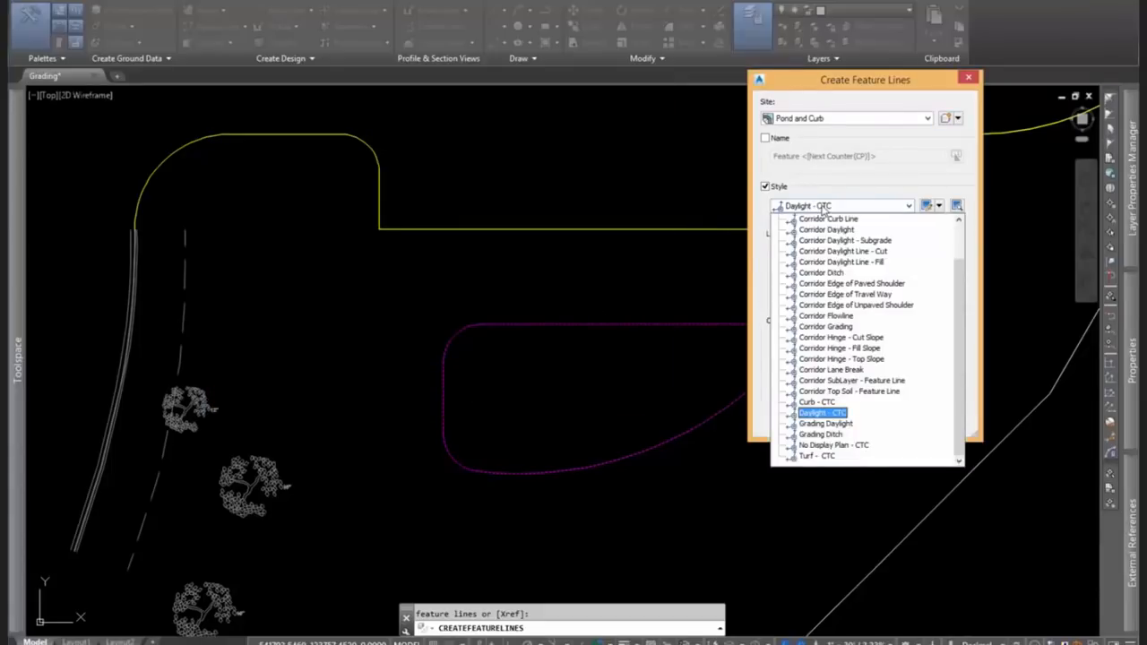
{"action": "scroll", "coordinate": [851, 287], "scroll_direction": "up", "scroll_amount": 2}
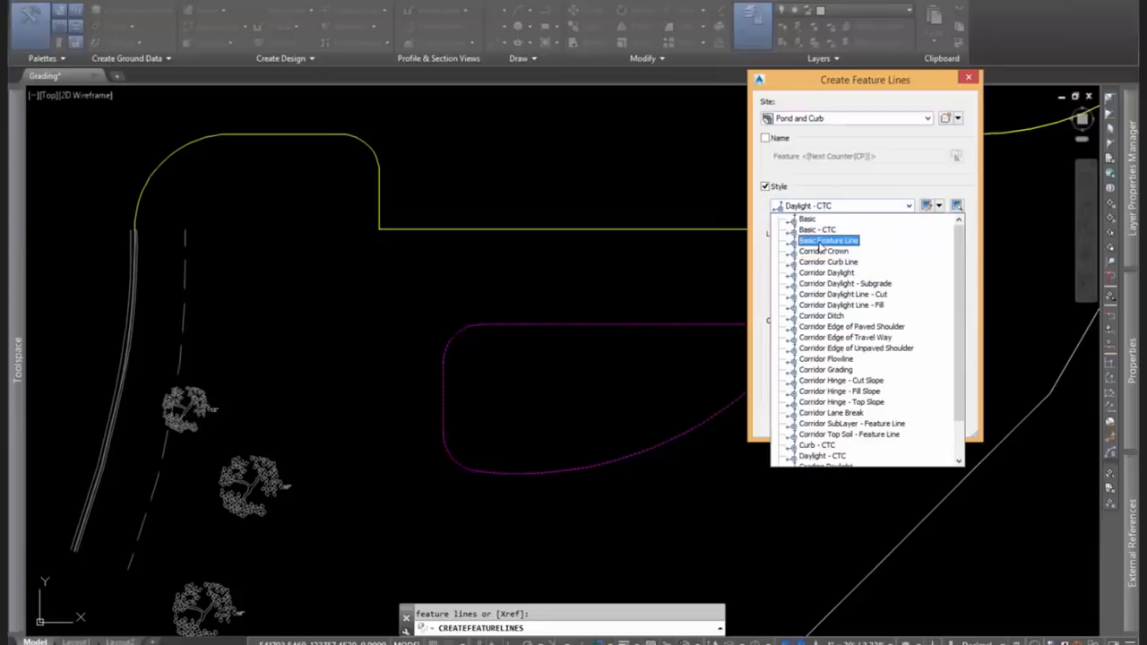
{"action": "left_click", "coordinate": [811, 219]}
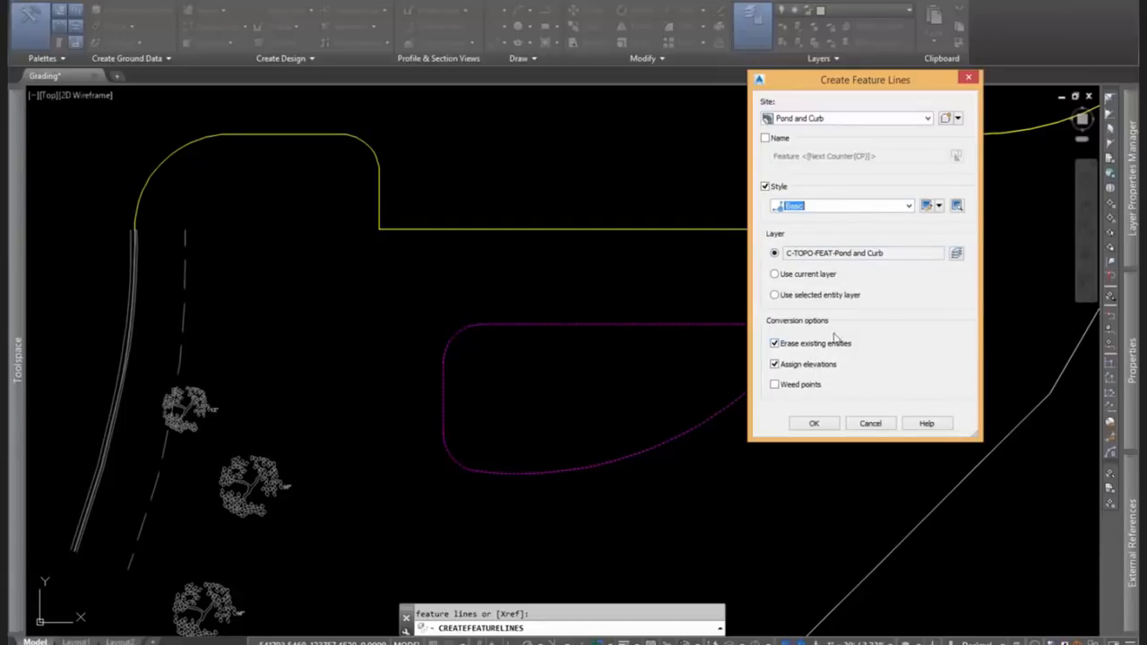
{"action": "left_click_drag", "start_coordinate": [902, 254], "coordinate": [838, 253]}
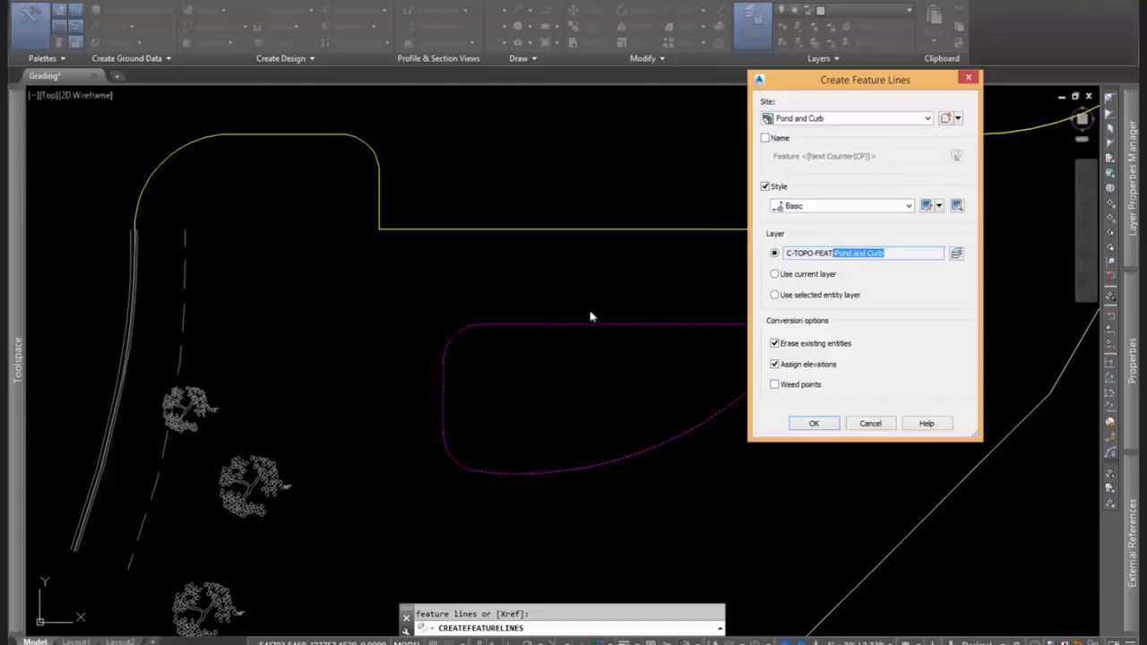
{"action": "left_click", "coordinate": [465, 468]}
{"action": "left_click", "coordinate": [814, 422]}
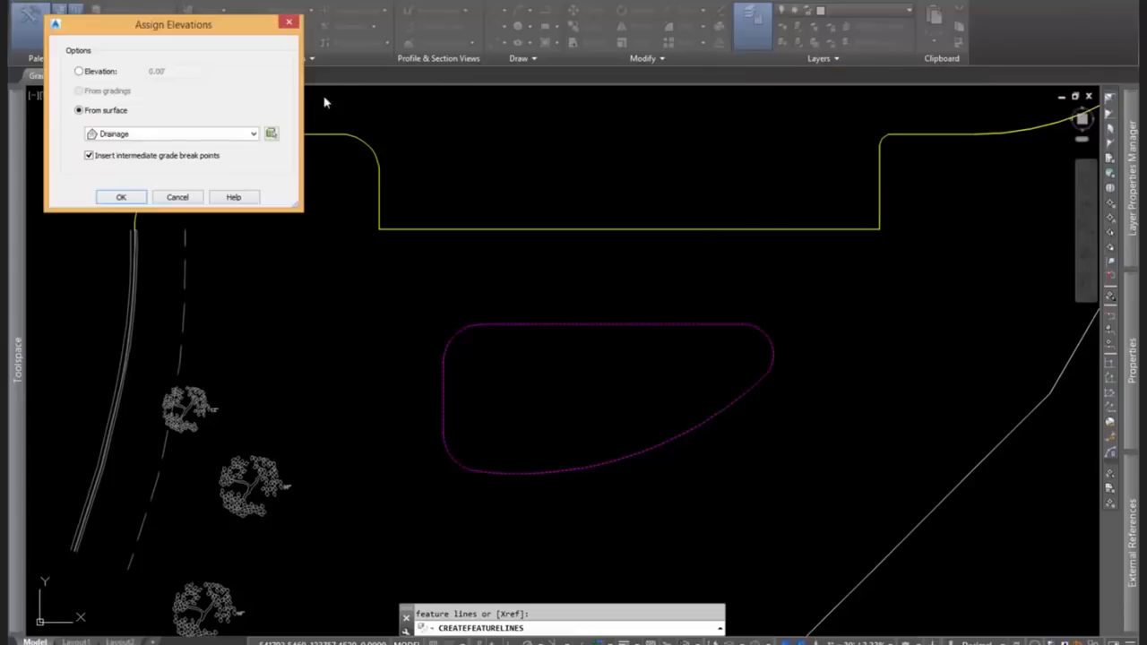
Assign the pond feature line's elevations from the EG surface without intermediate grade break points, and select the new feature line.
{"action": "mouse_move", "coordinate": [199, 28]}
{"action": "left_mouse_down"}
{"action": "mouse_move", "coordinate": [641, 159]}
{"action": "mouse_move", "coordinate": [643, 129]}
{"action": "mouse_move", "coordinate": [631, 129]}
{"action": "left_mouse_up"}
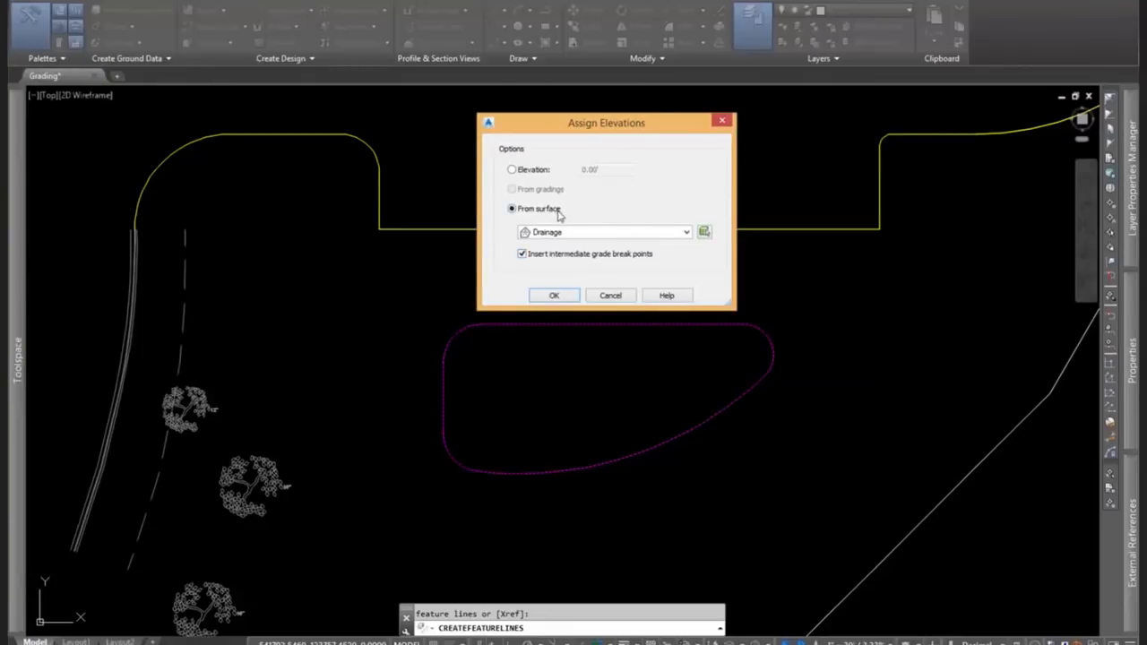
{"action": "left_click", "coordinate": [575, 235]}
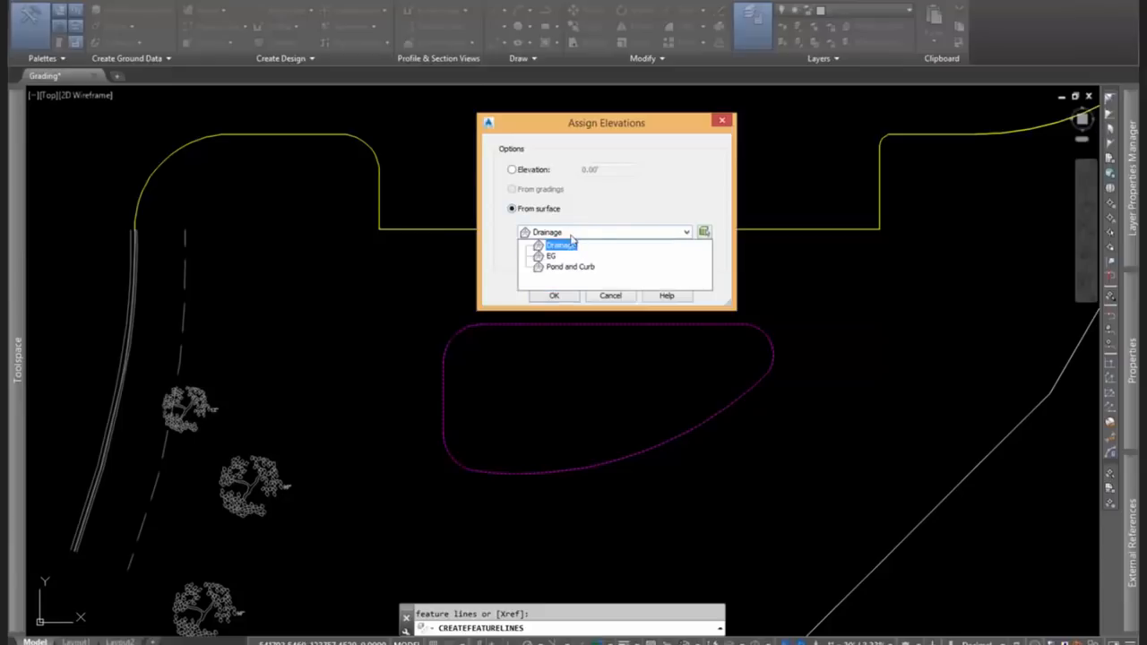
{"action": "left_click", "coordinate": [552, 257]}
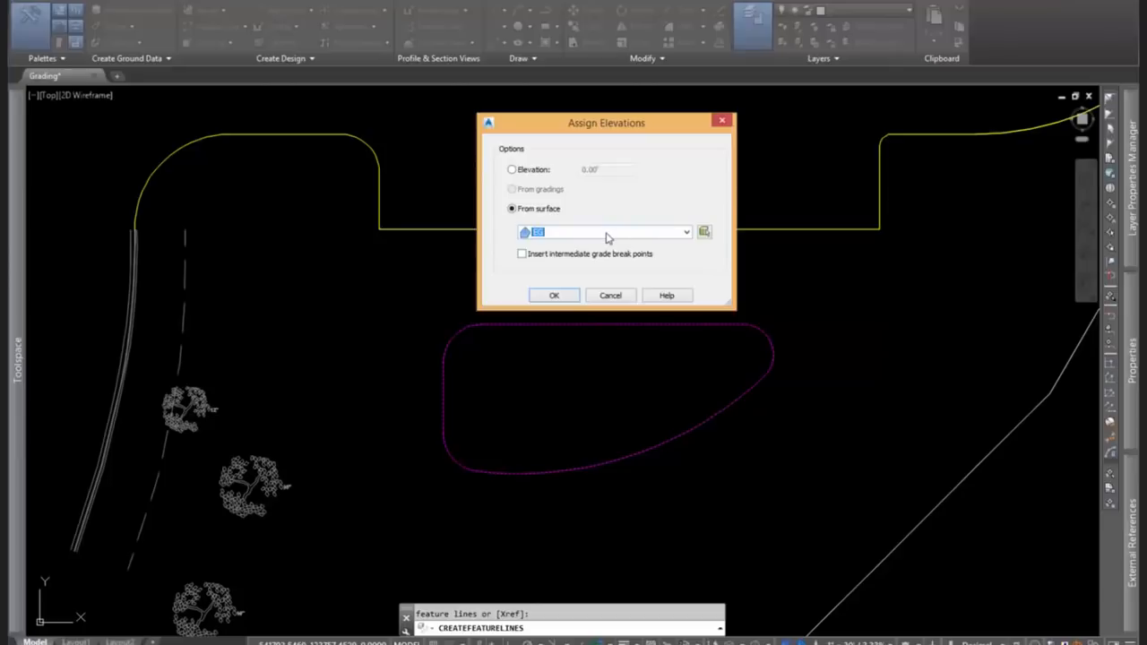
{"action": "left_click", "coordinate": [555, 296]}
{"action": "scroll", "coordinate": [647, 306], "scroll_direction": "down", "scroll_amount": 2}
{"action": "left_click", "coordinate": [640, 318]}
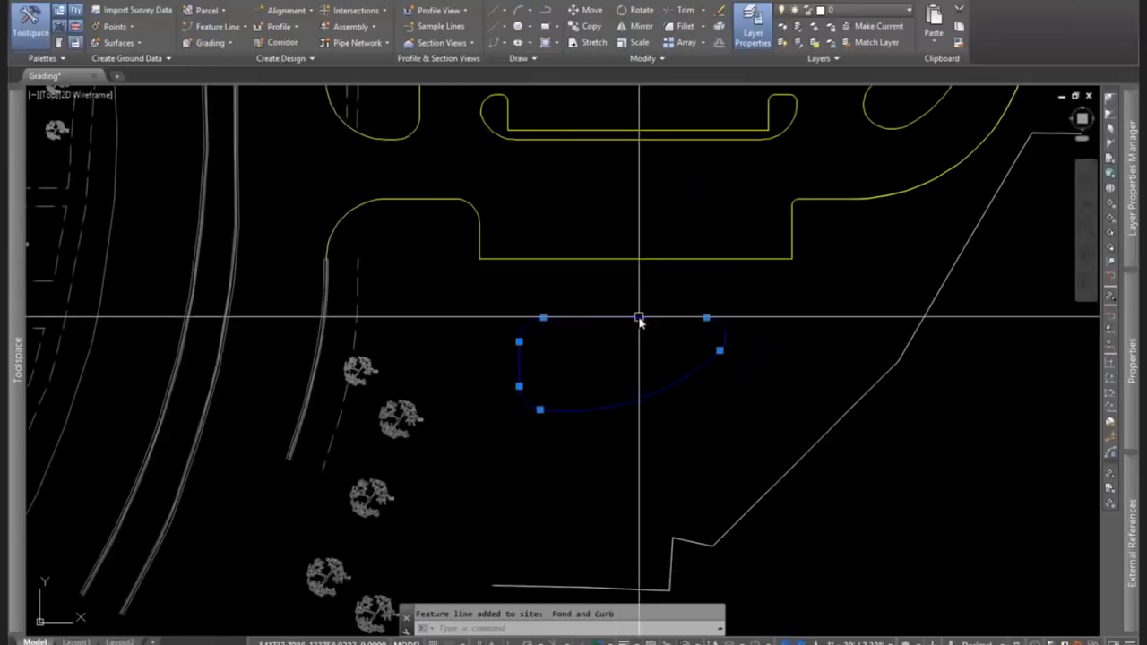
{"action": "mouse_move", "coordinate": [761, 336]}
{"action": "middle_mouse_down"}
{"action": "mouse_move", "coordinate": [722, 391]}
{"action": "mouse_move", "coordinate": [591, 386]}
{"action": "mouse_move", "coordinate": [624, 389]}
{"action": "mouse_move", "coordinate": [622, 406]}
{"action": "middle_mouse_up"}
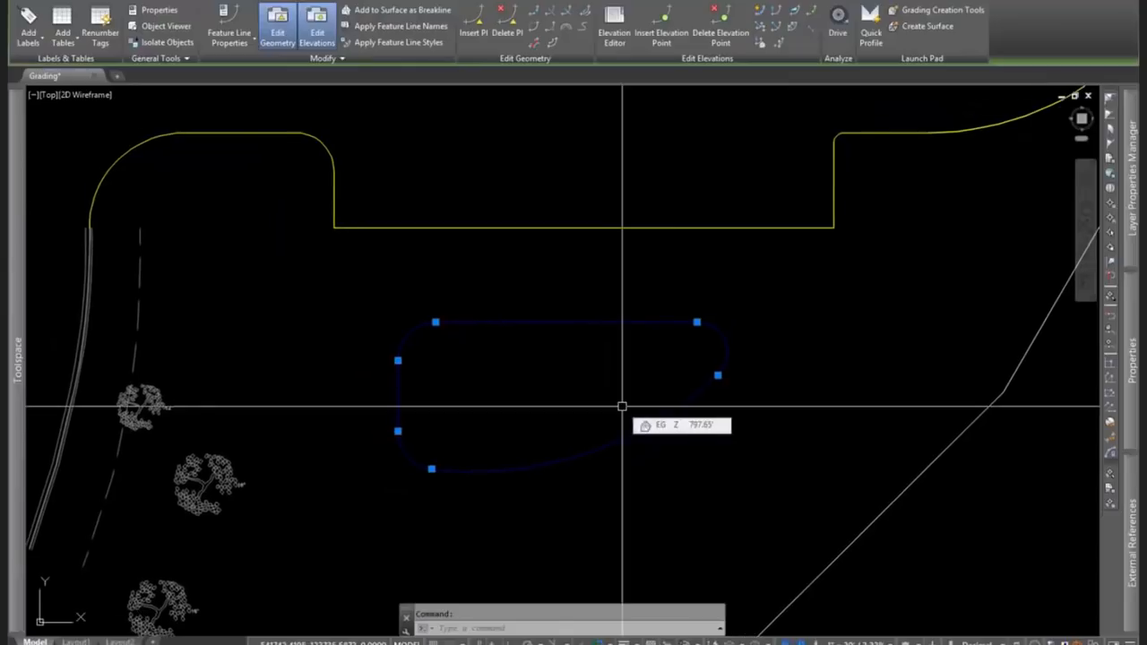
{"action": "scroll", "coordinate": [686, 384], "scroll_direction": "up", "scroll_amount": 2}
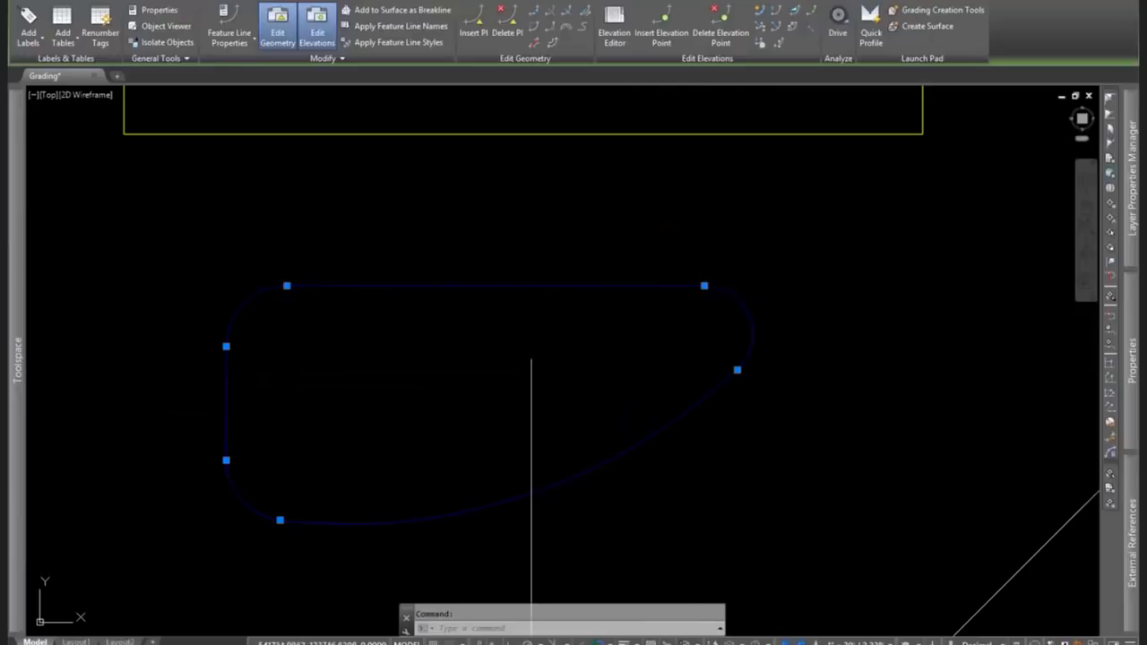
{"action": "middle_click_drag", "start_coordinate": [529, 358], "coordinate": [586, 328]}
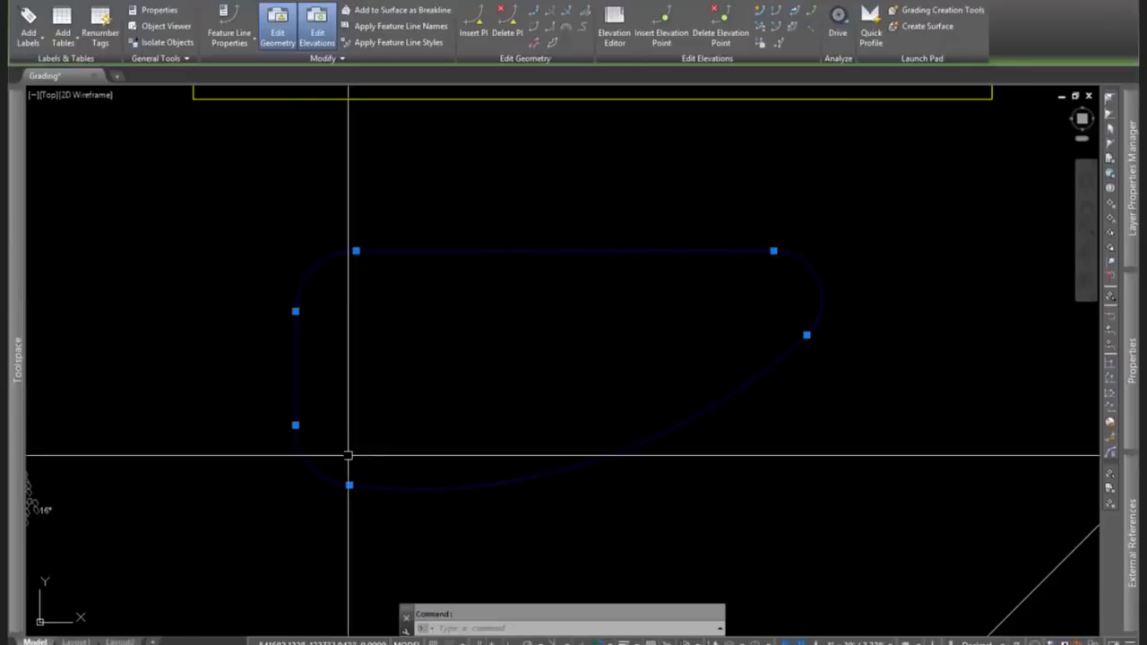
{"action": "middle_click_drag", "start_coordinate": [687, 368], "coordinate": [648, 401]}
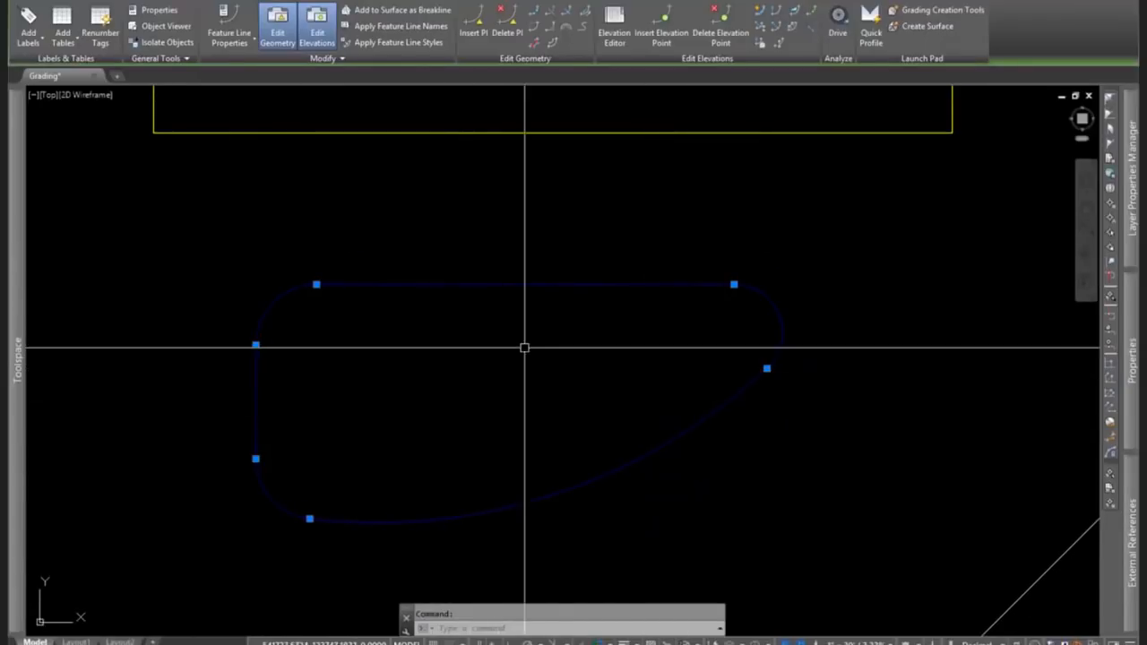
{"action": "scroll", "coordinate": [575, 245], "scroll_direction": "down", "scroll_amount": 2}
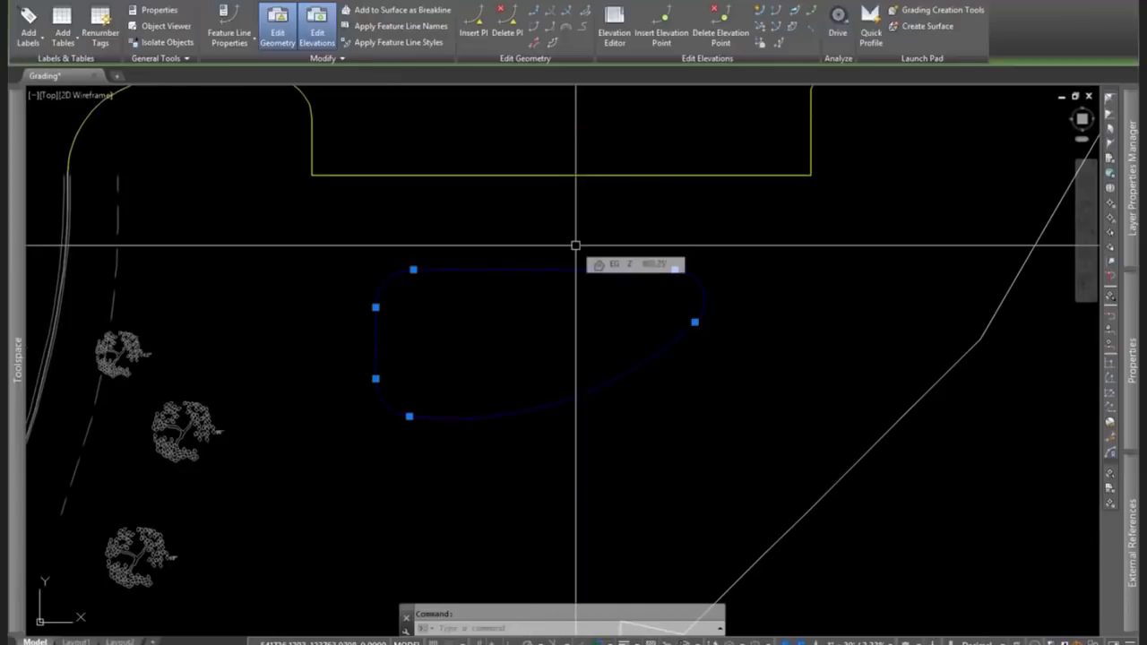
Use Quick Elevation Edit to set the pond feature line's upper-left point on the north edge to elevation 809 and that edge's grade to 0.
{"action": "scroll", "coordinate": [575, 245], "scroll_direction": "up", "scroll_amount": 2}
{"action": "mouse_move", "coordinate": [523, 262]}
{"action": "middle_mouse_down"}
{"action": "mouse_move", "coordinate": [614, 210]}
{"action": "mouse_move", "coordinate": [596, 207]}
{"action": "middle_mouse_up"}
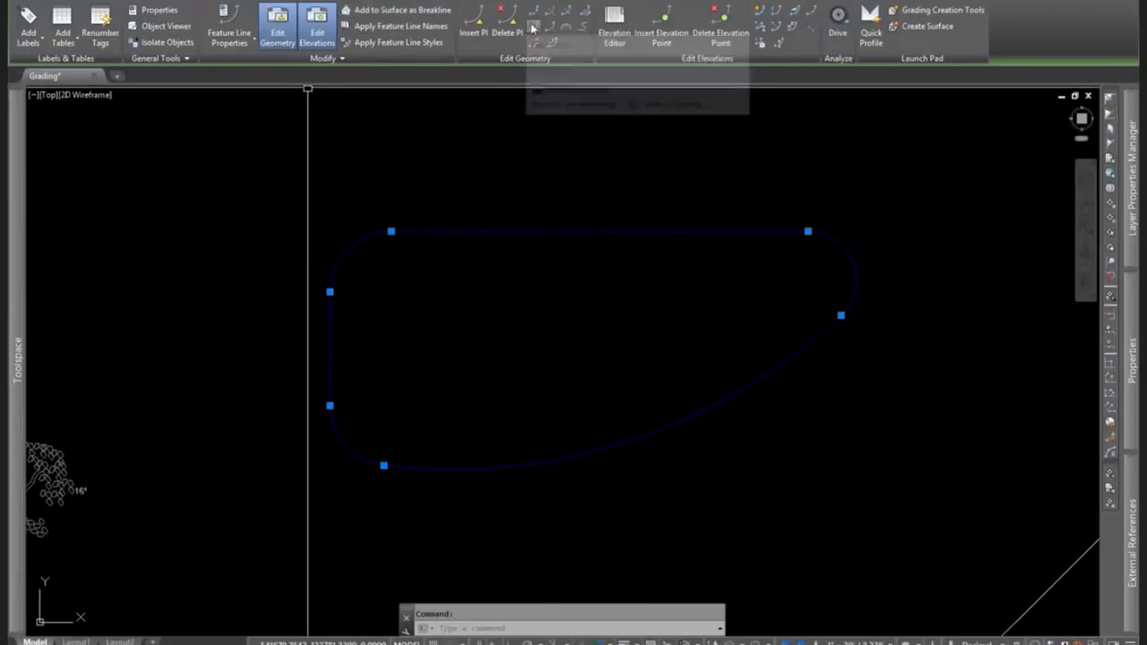
{"action": "left_click", "coordinate": [759, 16]}
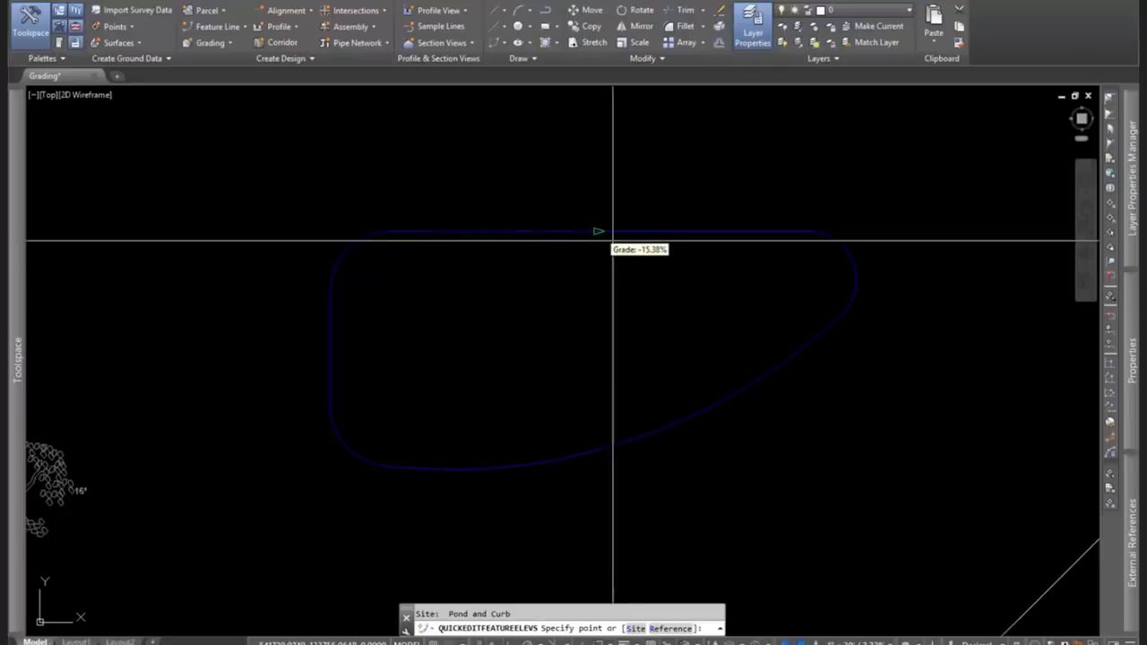
{"action": "left_click", "coordinate": [381, 231]}
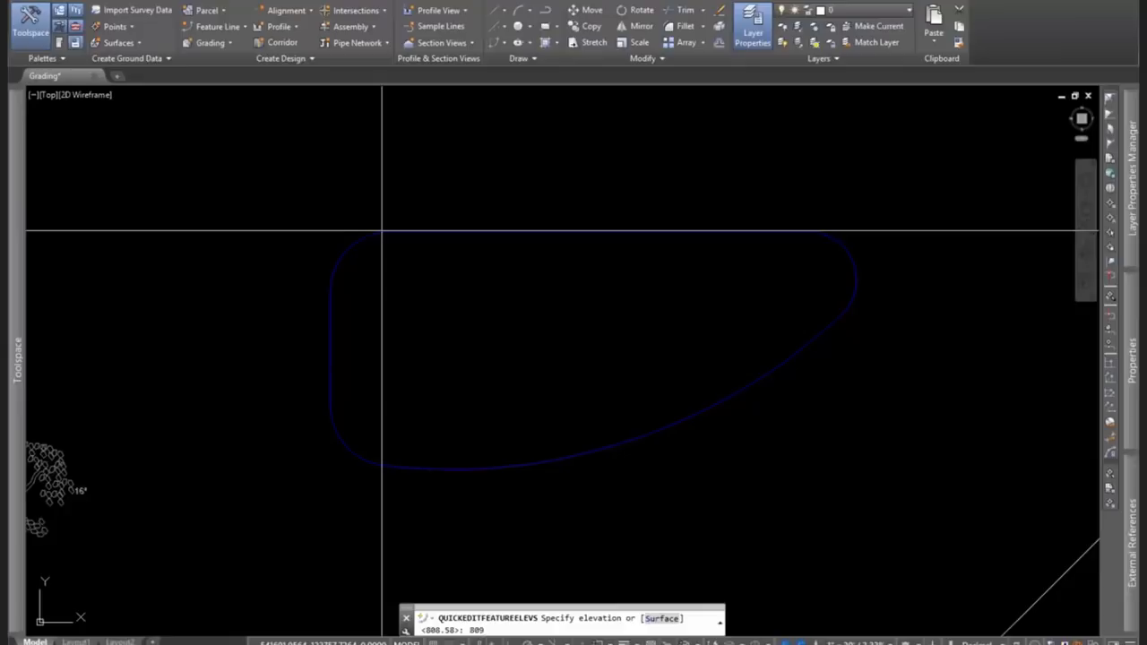
{"action": "key", "text": "Return"}
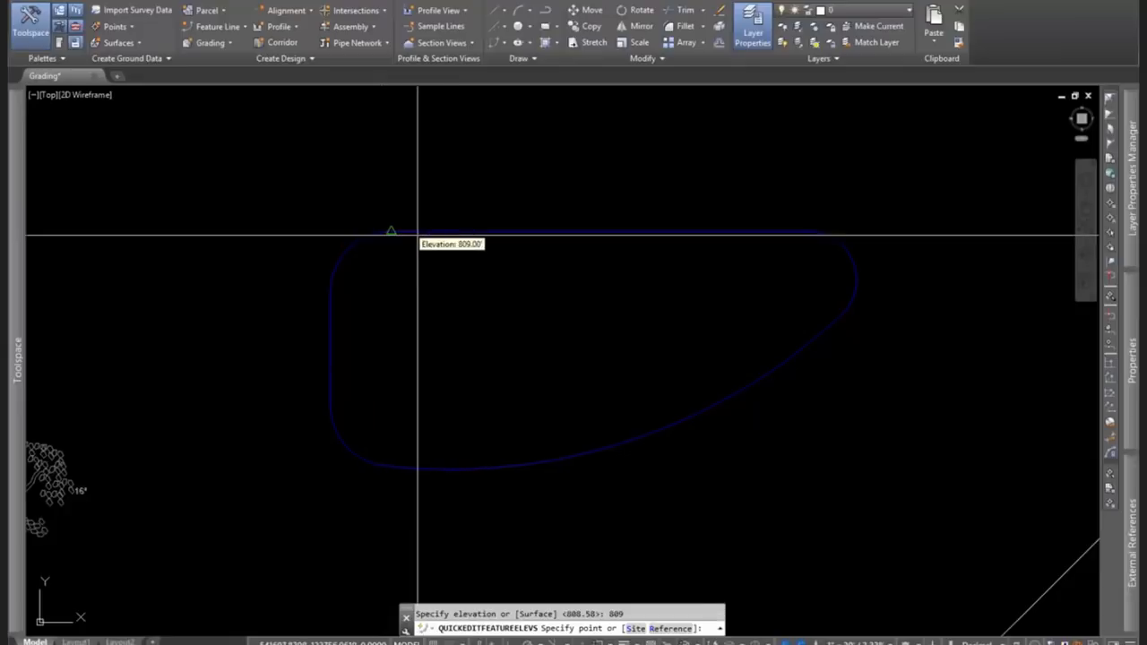
{"action": "left_click", "coordinate": [634, 231]}
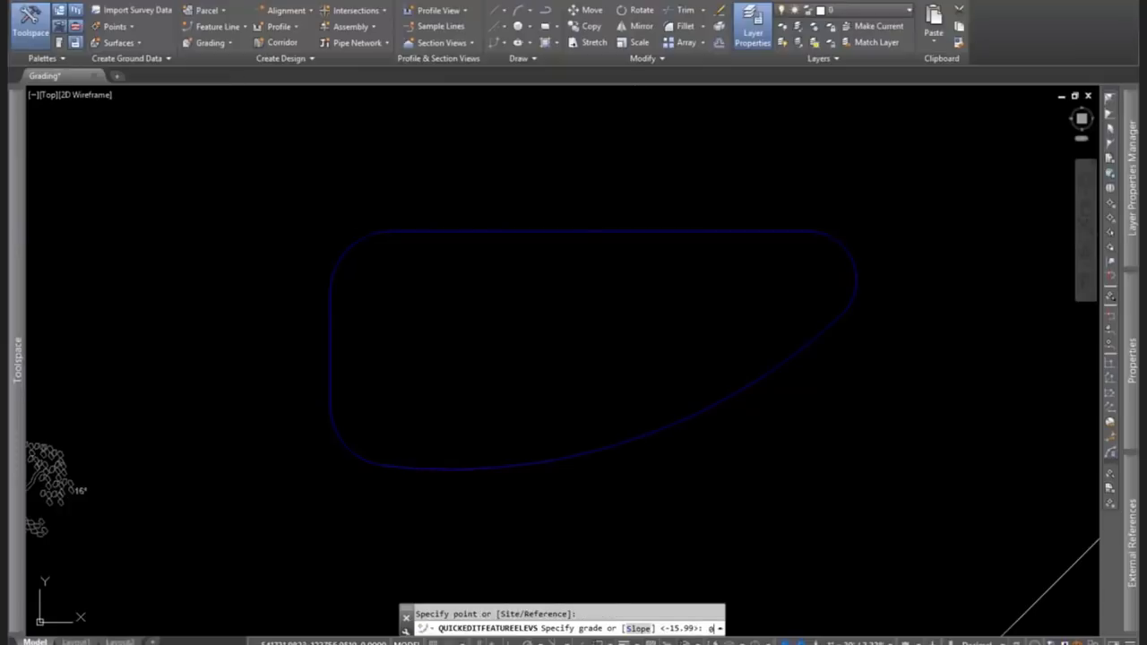
{"action": "key", "text": "Return"}
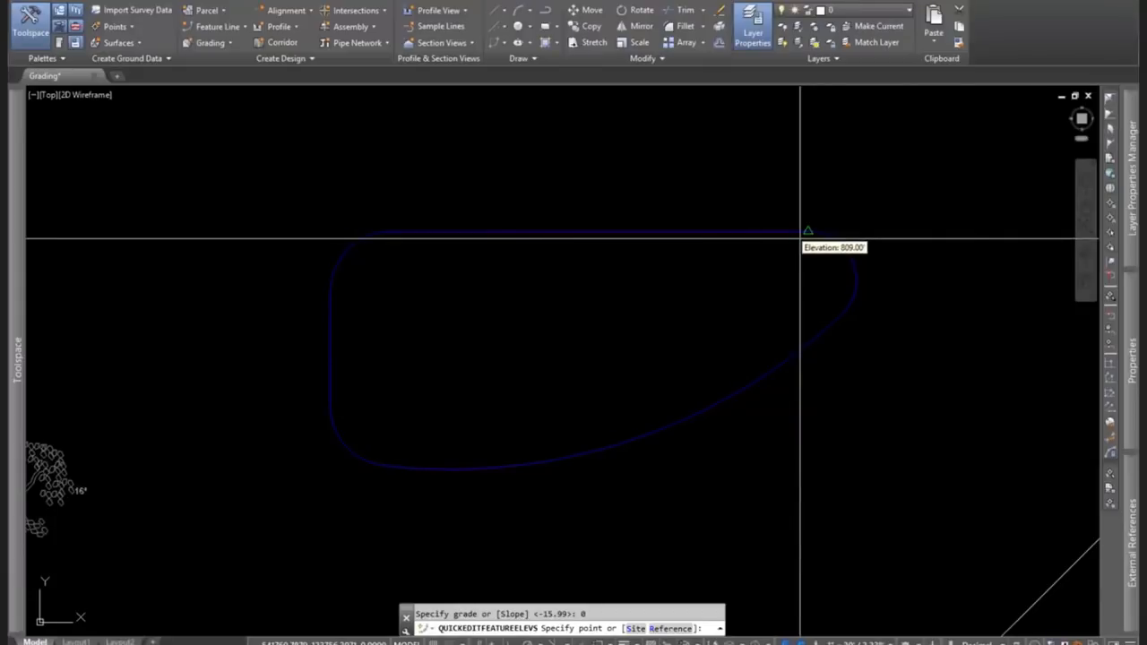
{"action": "key", "text": "Escape"}
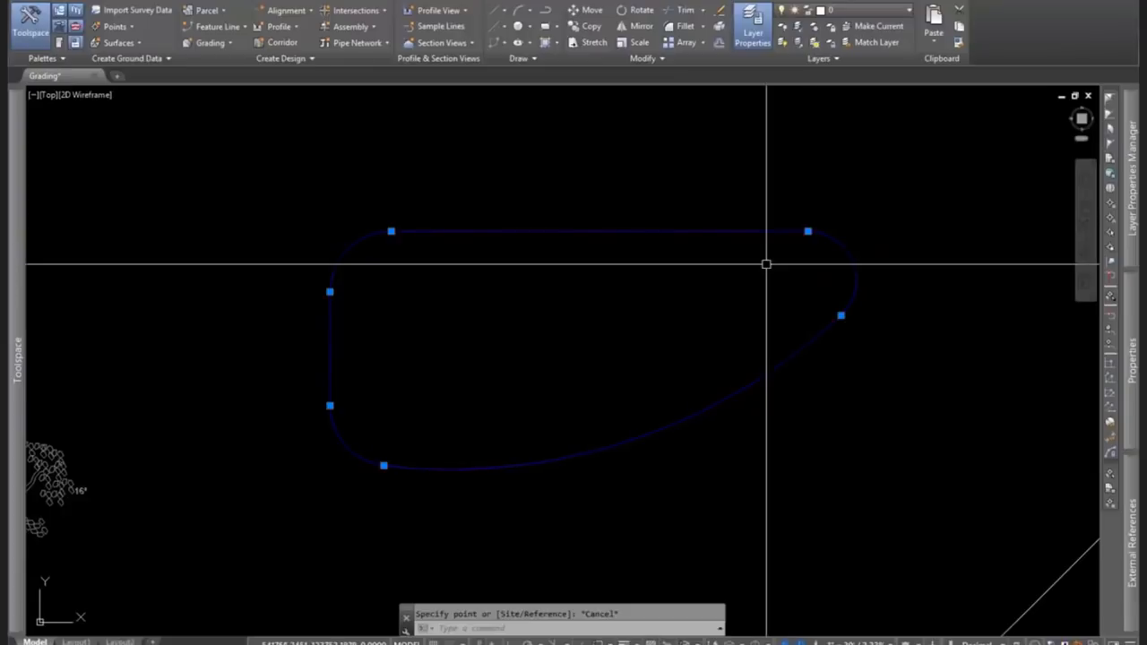
Change the pond feature line's style to Basic - CTC in its feature line properties.
{"action": "key", "text": "Escape"}
{"action": "left_click", "coordinate": [690, 258]}
{"action": "left_click", "coordinate": [599, 194]}
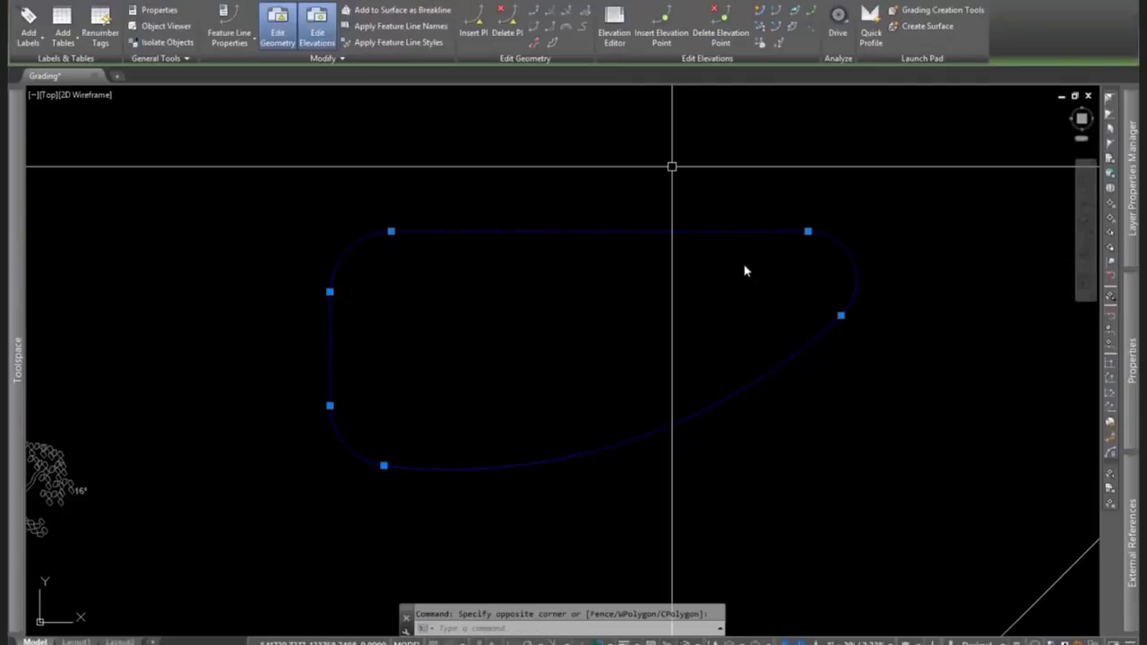
{"action": "right_click", "coordinate": [684, 172]}
{"action": "left_click", "coordinate": [740, 353]}
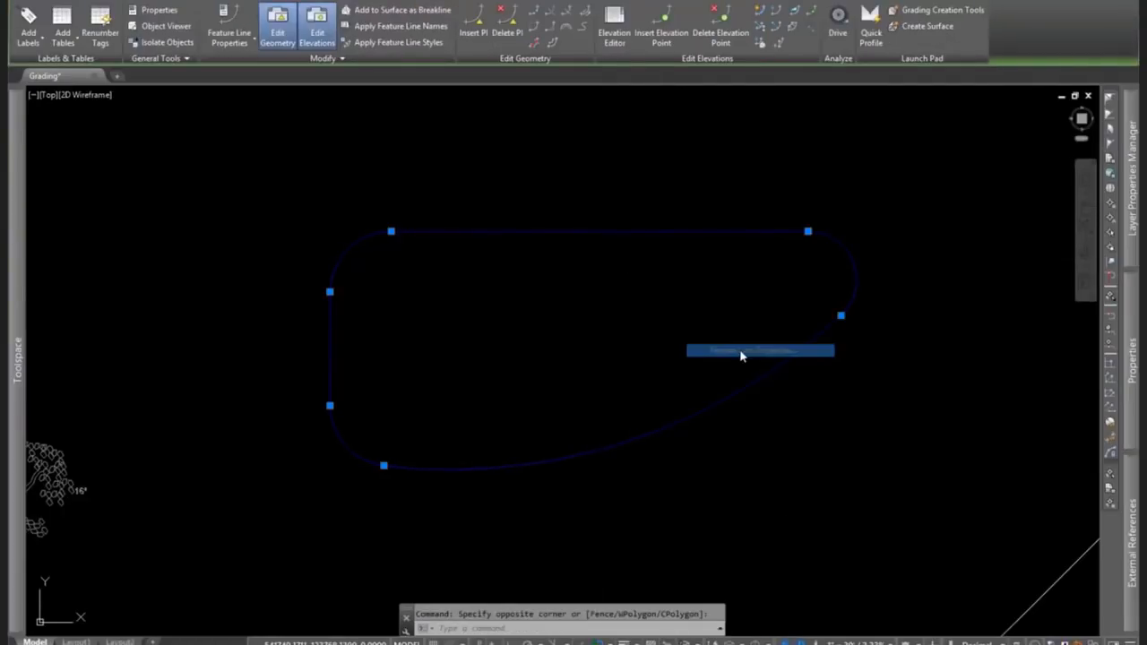
{"action": "left_click", "coordinate": [343, 216]}
{"action": "left_click", "coordinate": [337, 239]}
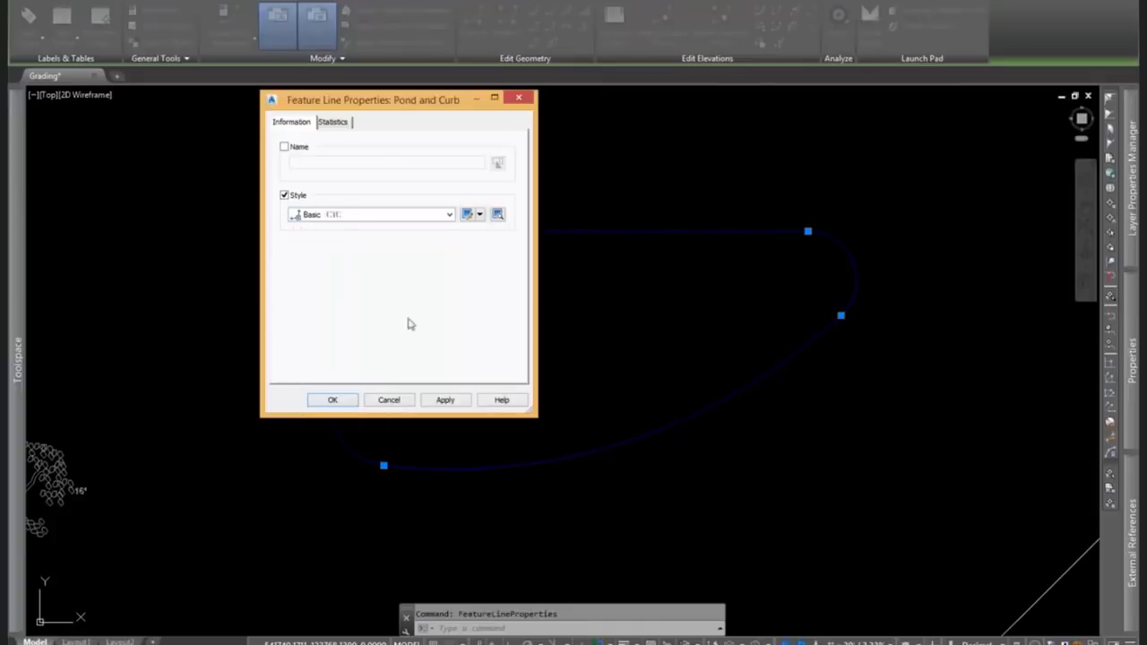
{"action": "left_click", "coordinate": [454, 402]}
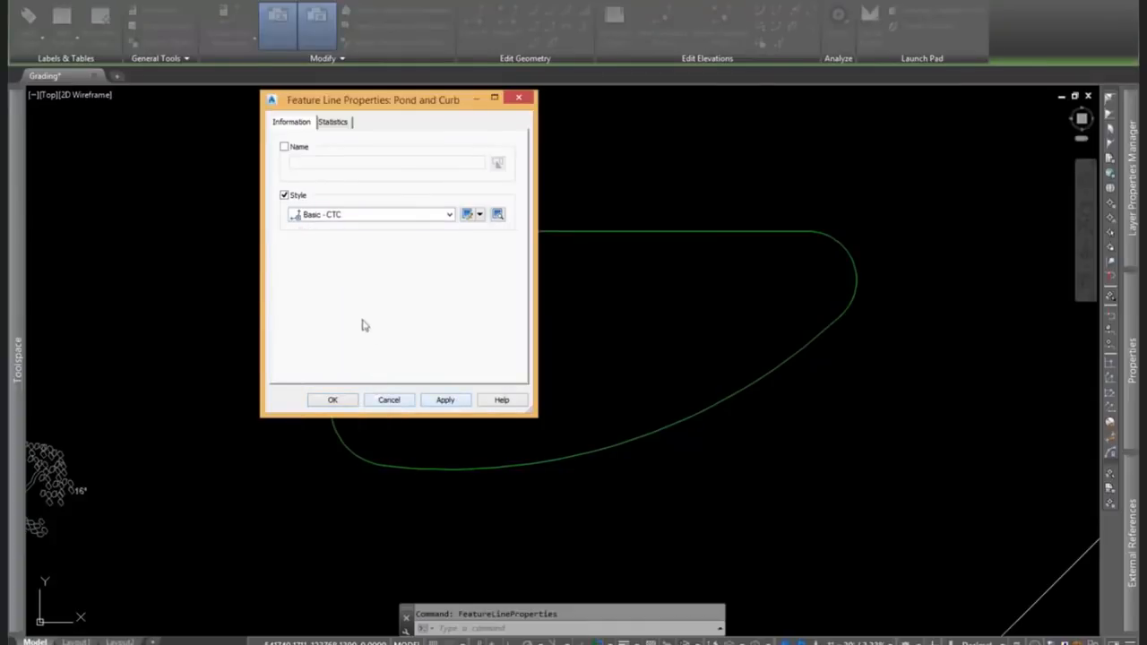
{"action": "left_click", "coordinate": [333, 399]}
{"action": "key", "text": "Escape"}
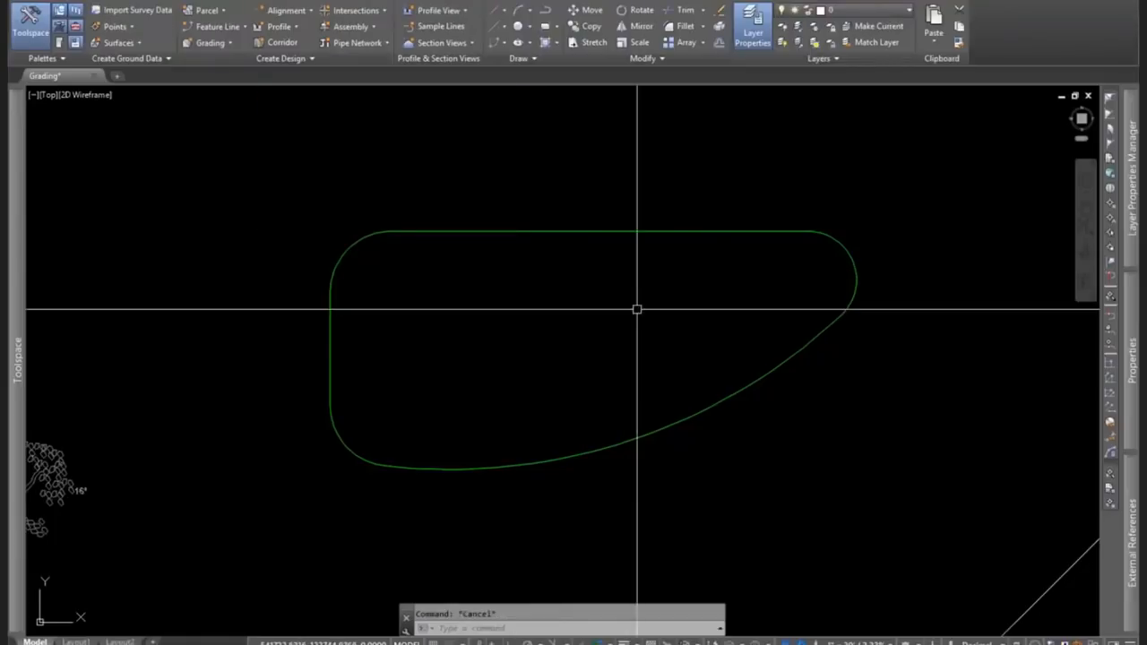
Turn on lineweight display and open the Elevation Editor for the pond feature line, placing its table clear of the pond outline.
{"action": "middle_click_drag", "start_coordinate": [636, 309], "coordinate": [686, 328]}
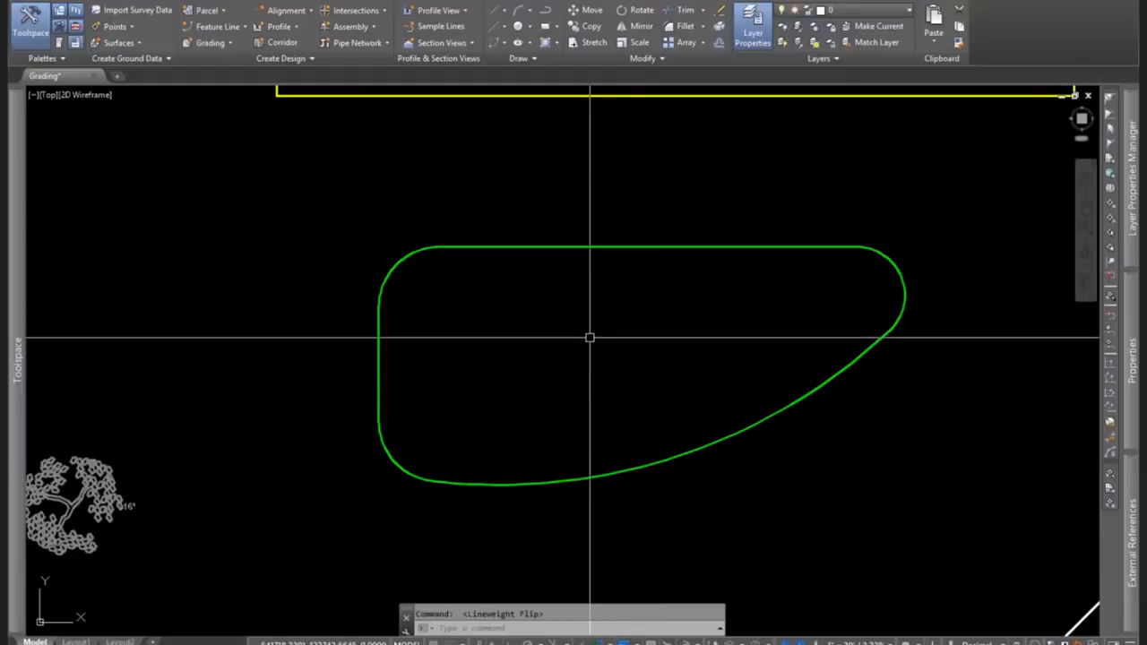
{"action": "middle_click_drag", "start_coordinate": [676, 371], "coordinate": [628, 365]}
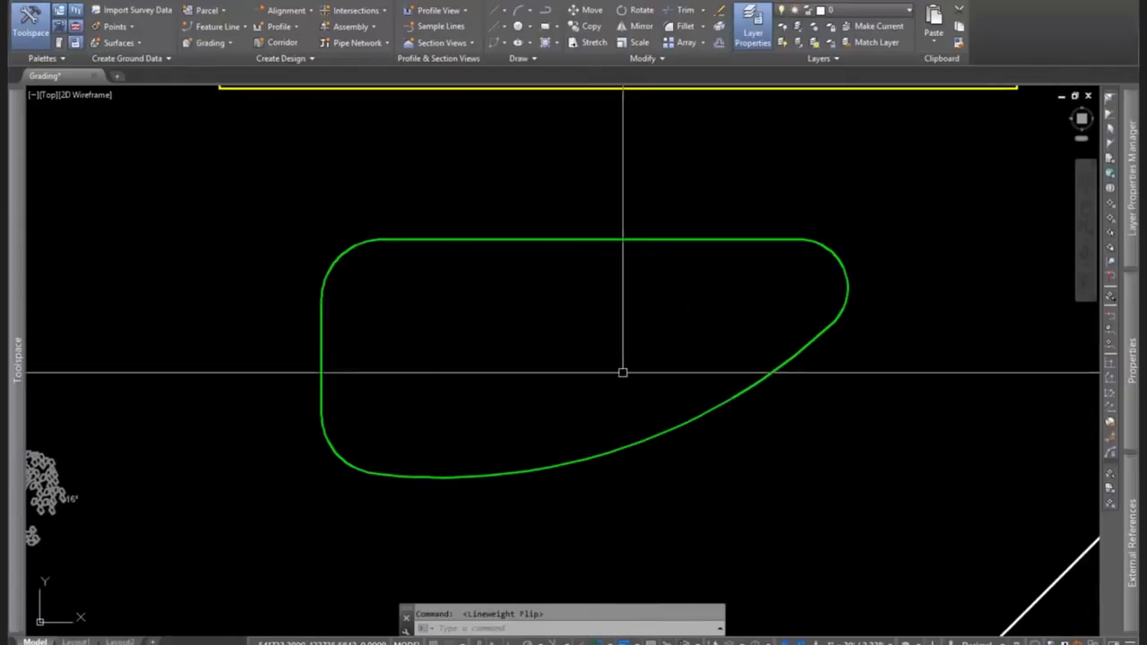
{"action": "left_click", "coordinate": [476, 239]}
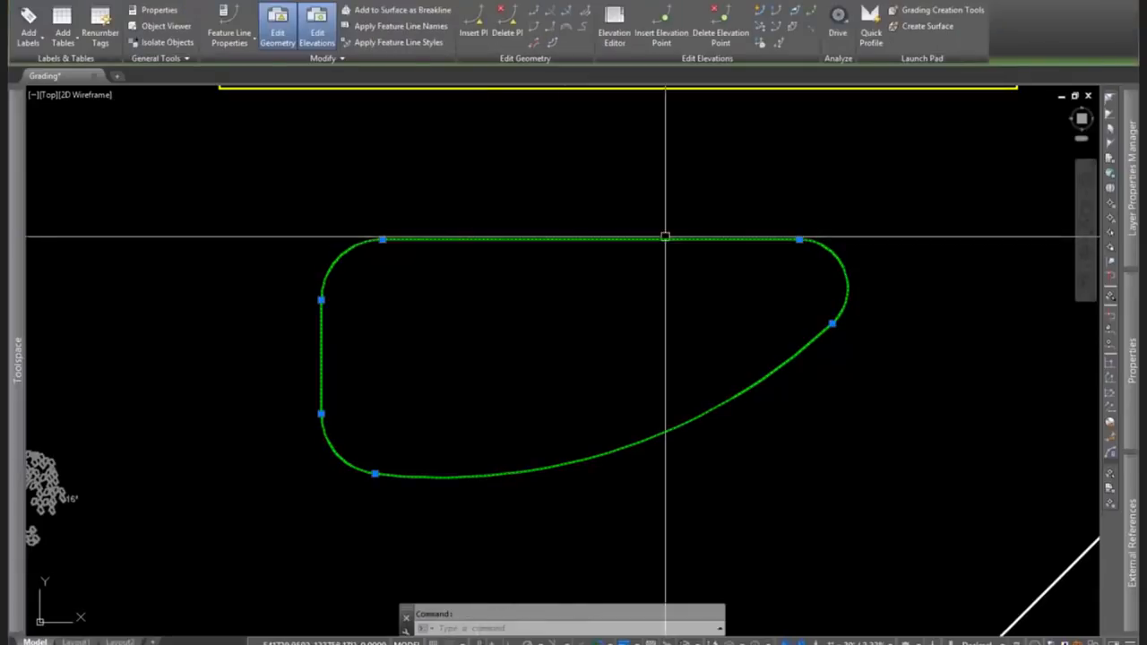
{"action": "middle_click_drag", "start_coordinate": [665, 235], "coordinate": [655, 248]}
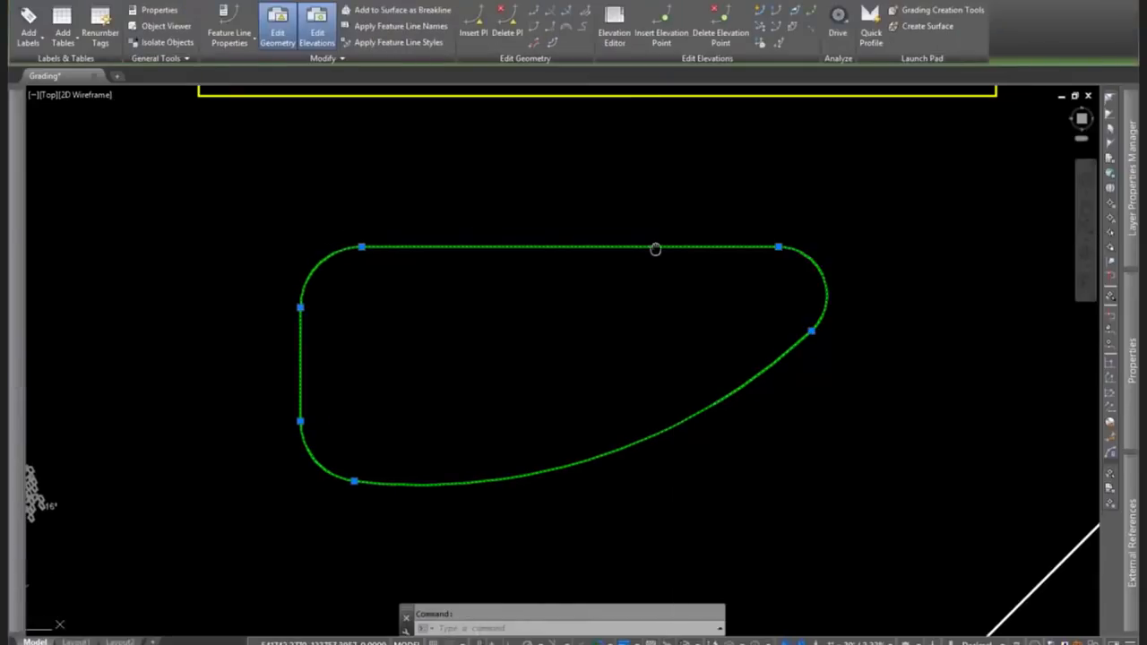
{"action": "left_click", "coordinate": [617, 38]}
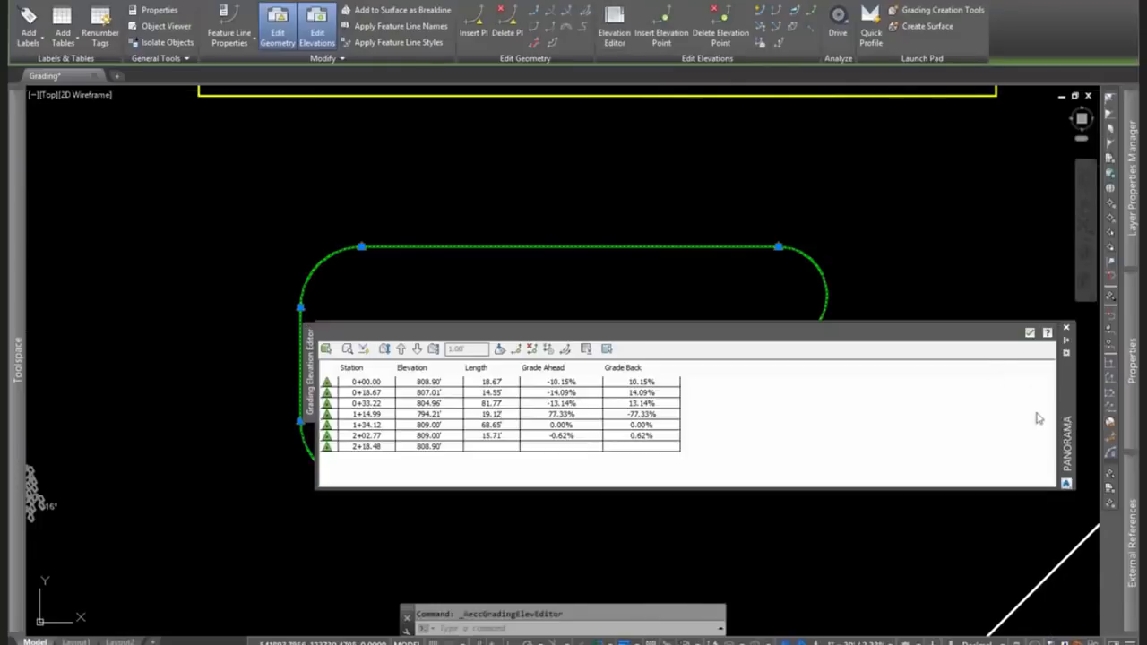
{"action": "left_click_drag", "start_coordinate": [1068, 421], "coordinate": [1090, 565]}
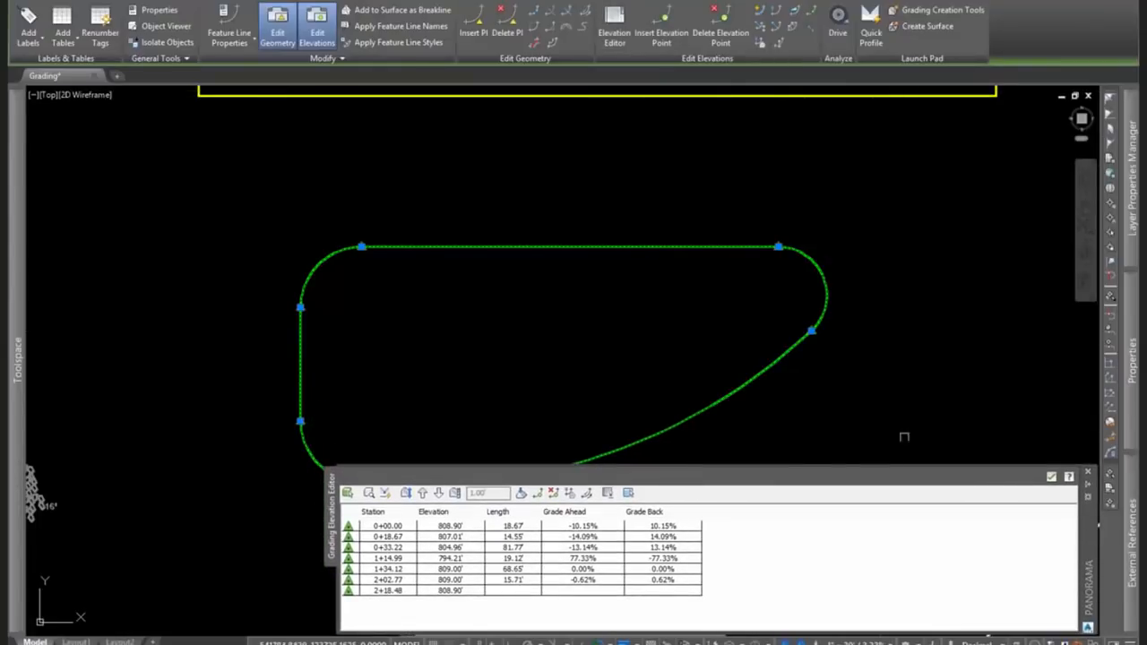
{"action": "middle_click_drag", "start_coordinate": [821, 400], "coordinate": [776, 292]}
{"action": "key", "text": "Escape"}
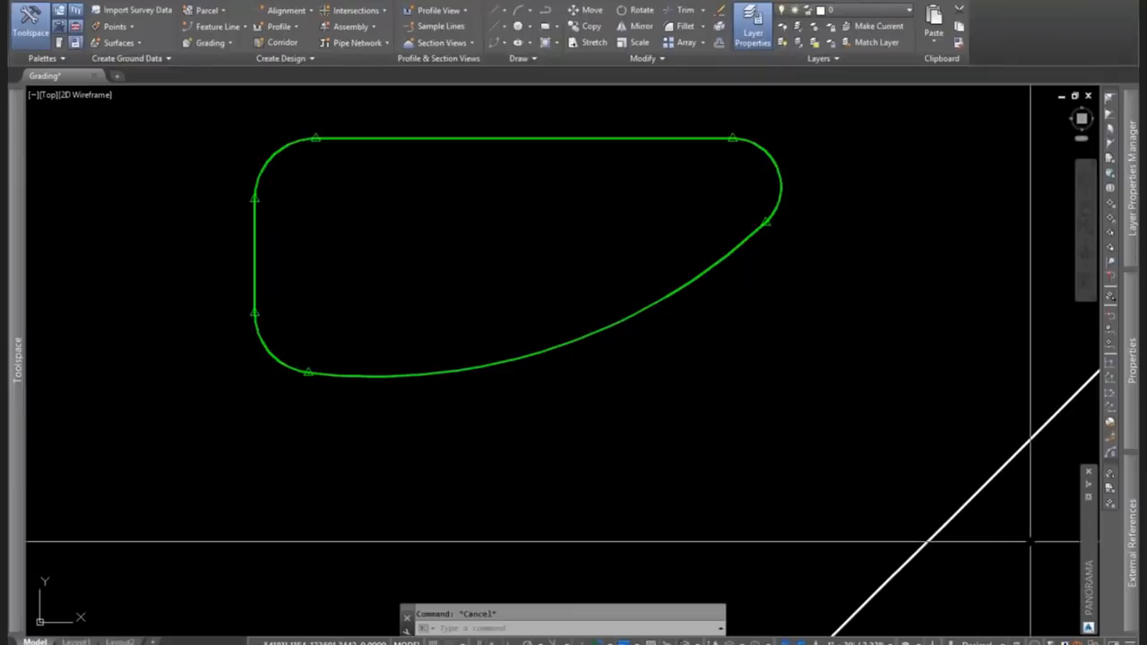
Locate the elevation points at stations 0+33.22 and 1+14.99 along the pond feature line.
{"action": "mouse_move", "coordinate": [1088, 542]}
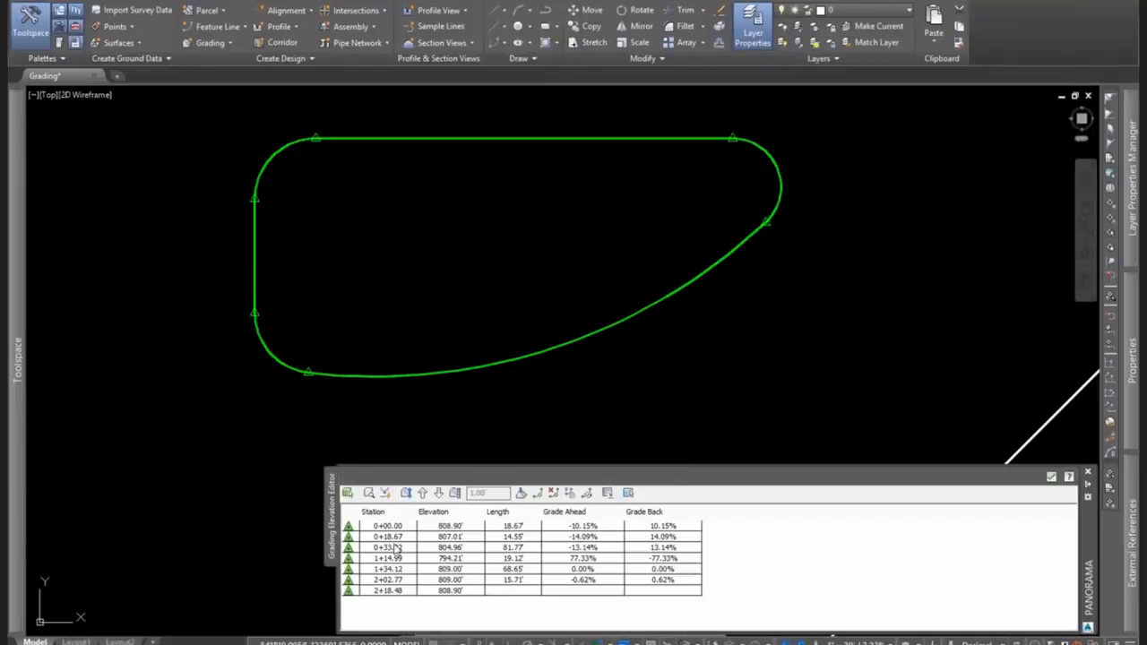
{"action": "left_click", "coordinate": [395, 547]}
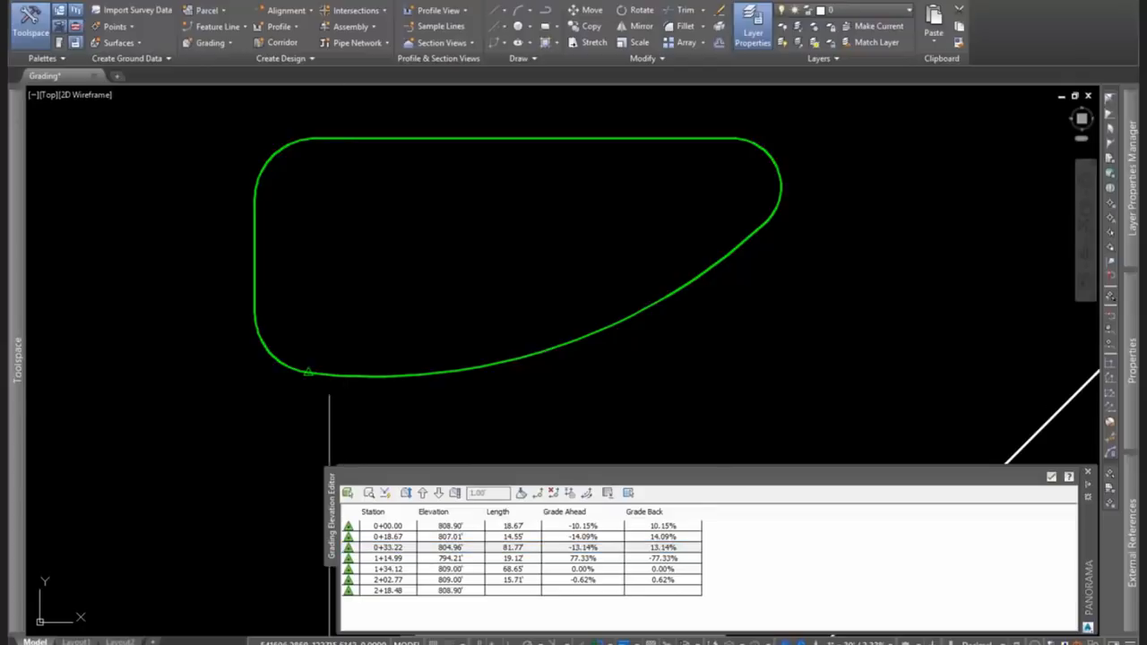
{"action": "mouse_move", "coordinate": [1089, 509]}
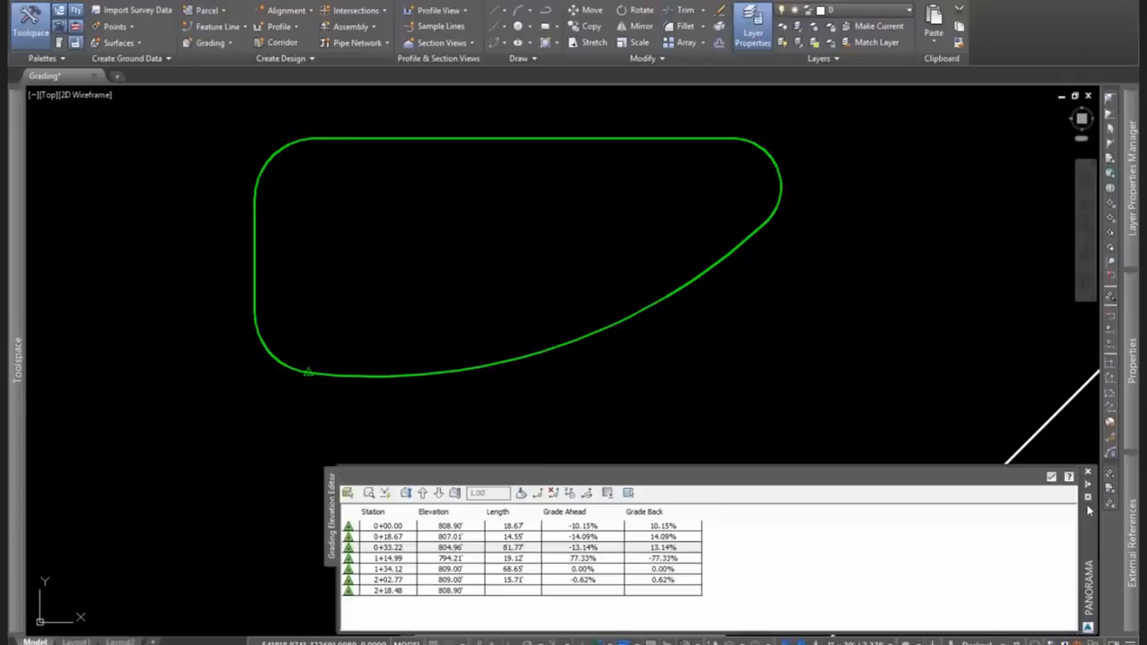
{"action": "left_click", "coordinate": [385, 559]}
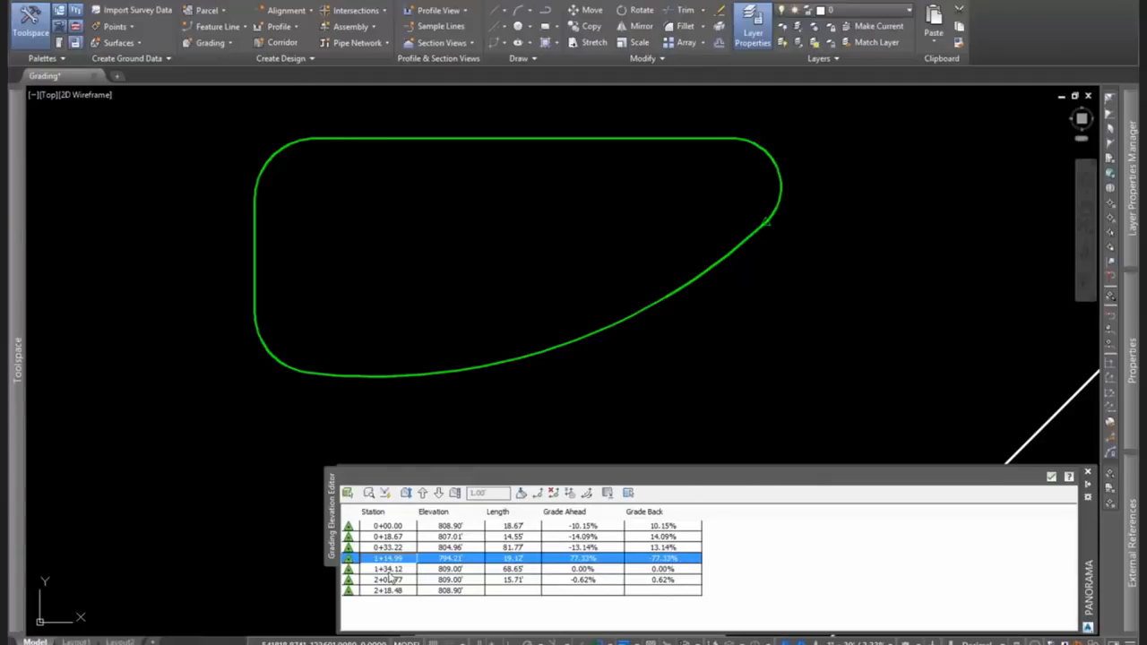
Set the elevation of all points on the pond feature line to 7967 and finish editing its elevations.
{"action": "key", "text": "ctrl+a"}
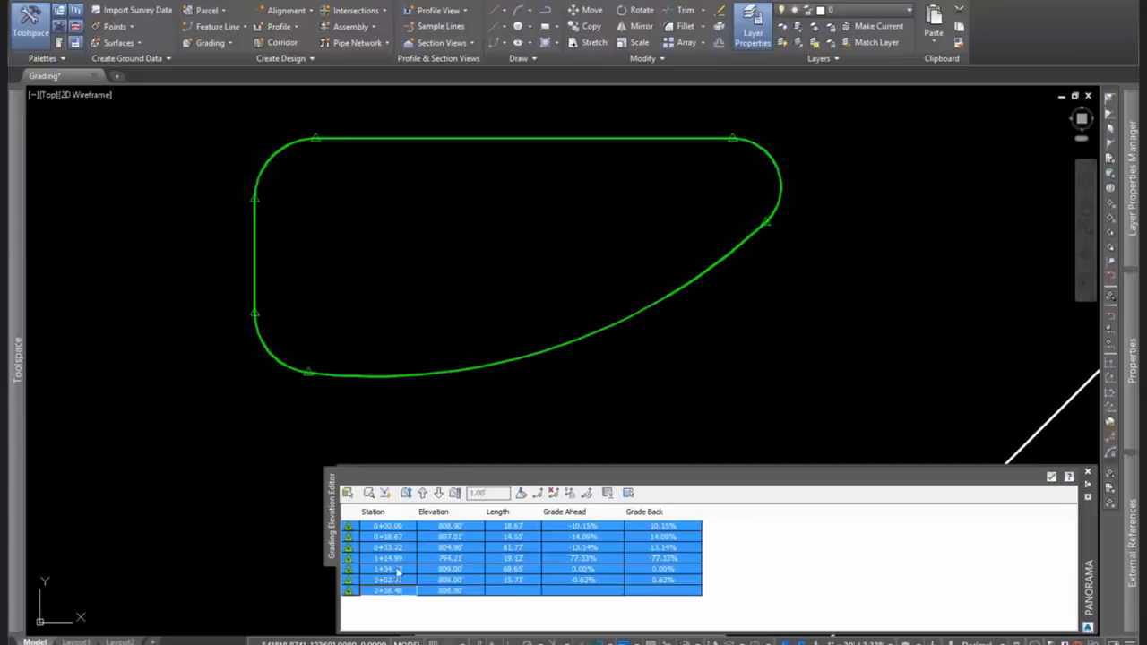
{"action": "left_click", "coordinate": [465, 552]}
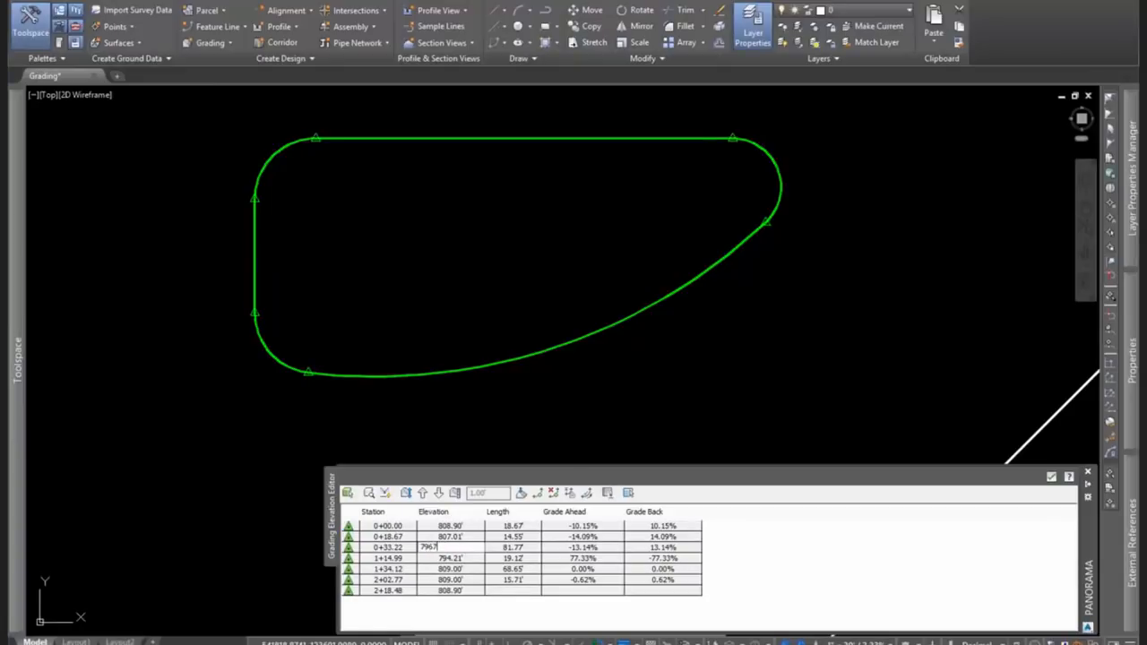
{"action": "type", "text": "7967"}
{"action": "key", "text": "Return"}
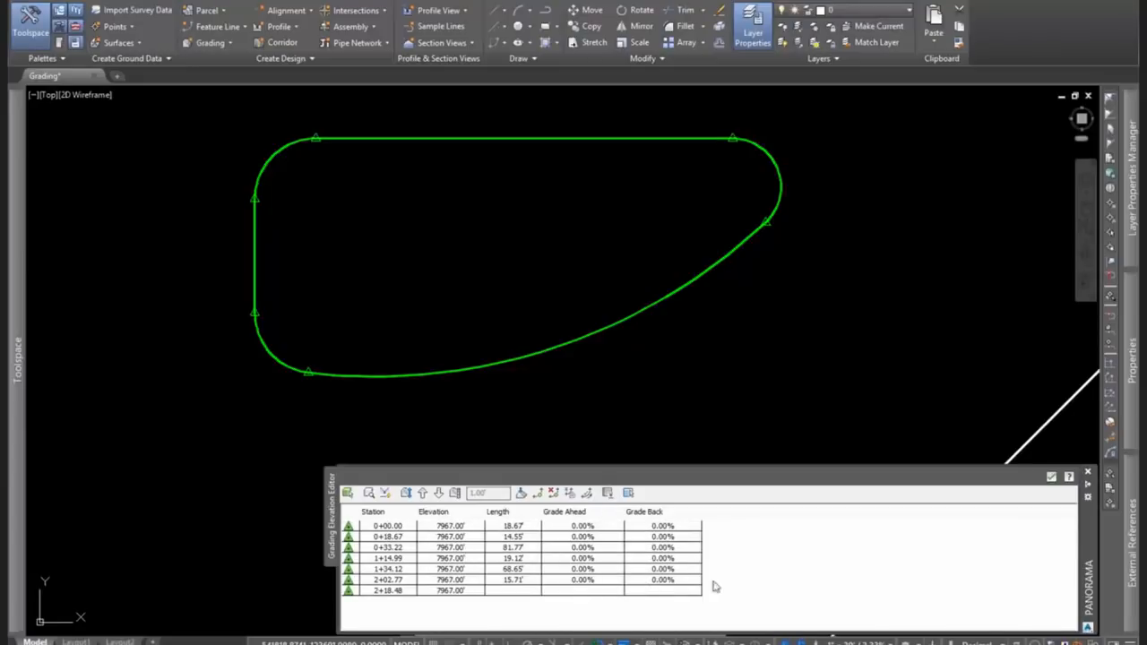
{"action": "left_click", "coordinate": [1051, 476]}
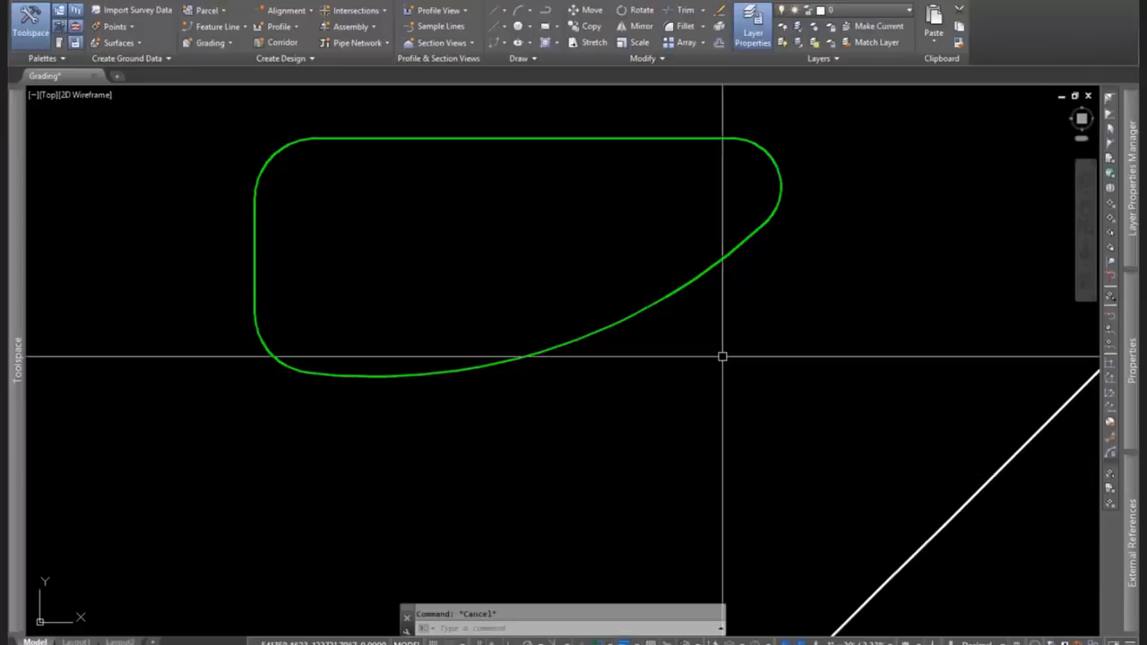
{"action": "scroll", "coordinate": [748, 300], "scroll_direction": "down", "scroll_amount": 2}
{"action": "middle_click_drag", "start_coordinate": [748, 300], "coordinate": [726, 377]}
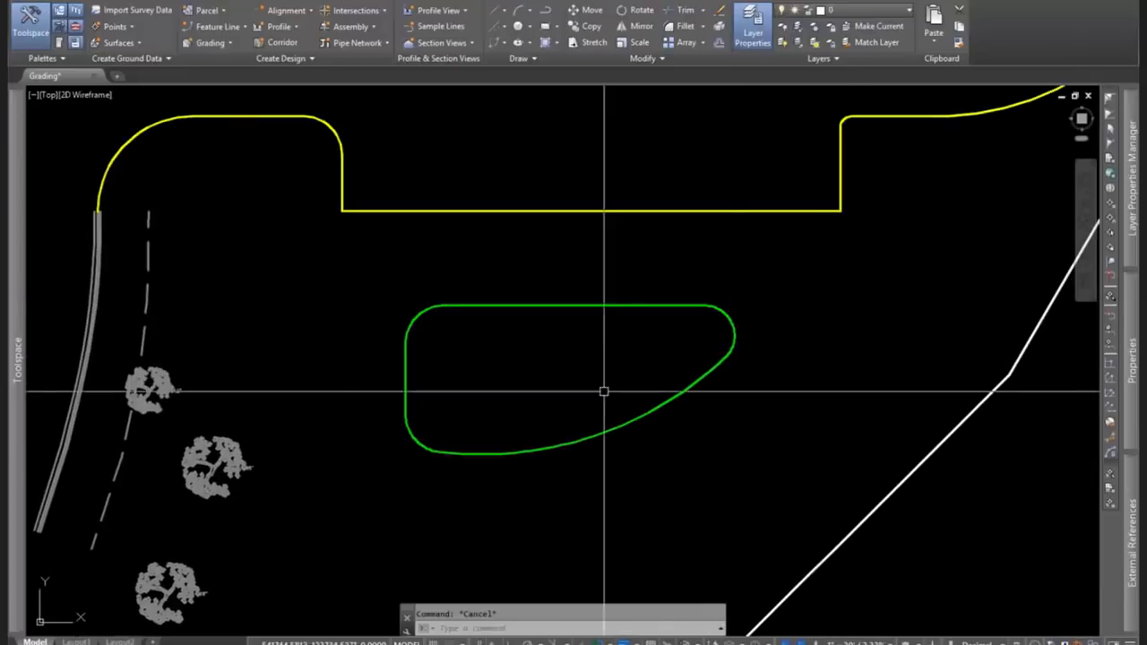
{"action": "scroll", "coordinate": [558, 352], "scroll_direction": "down", "scroll_amount": 2}
{"action": "scroll", "coordinate": [696, 341], "scroll_direction": "down", "scroll_amount": 2}
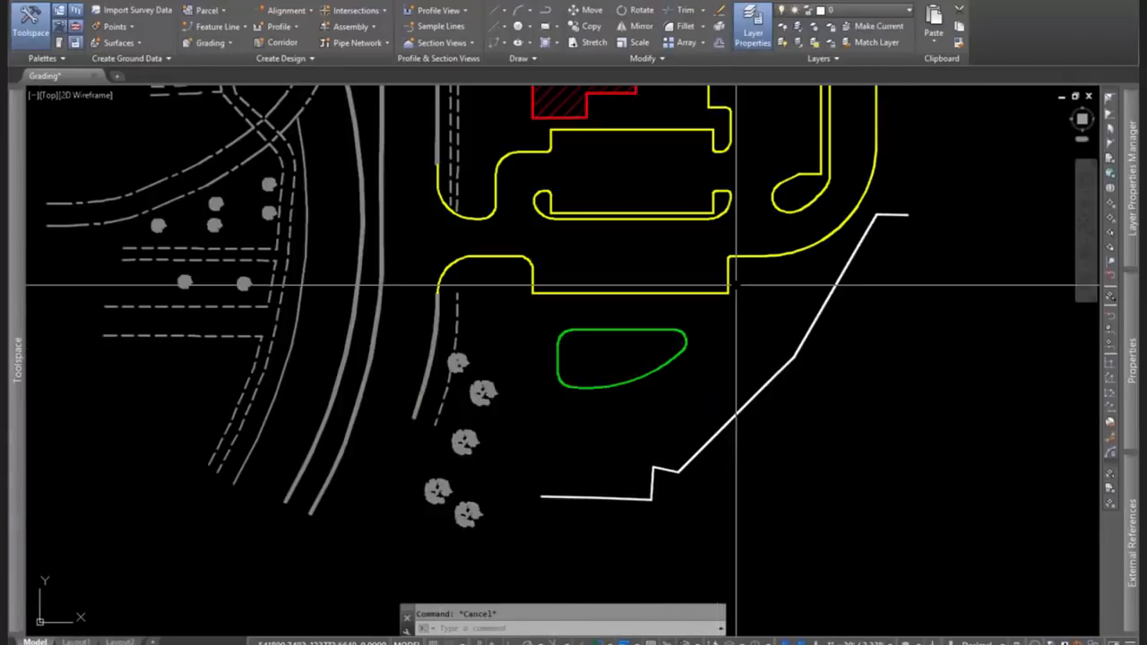
{"action": "mouse_move", "coordinate": [750, 263]}
{"action": "middle_mouse_down"}
{"action": "mouse_move", "coordinate": [745, 313]}
{"action": "mouse_move", "coordinate": [657, 455]}
{"action": "mouse_move", "coordinate": [738, 240]}
{"action": "middle_mouse_up"}
{"action": "scroll", "coordinate": [663, 336], "scroll_direction": "up", "scroll_amount": 2}
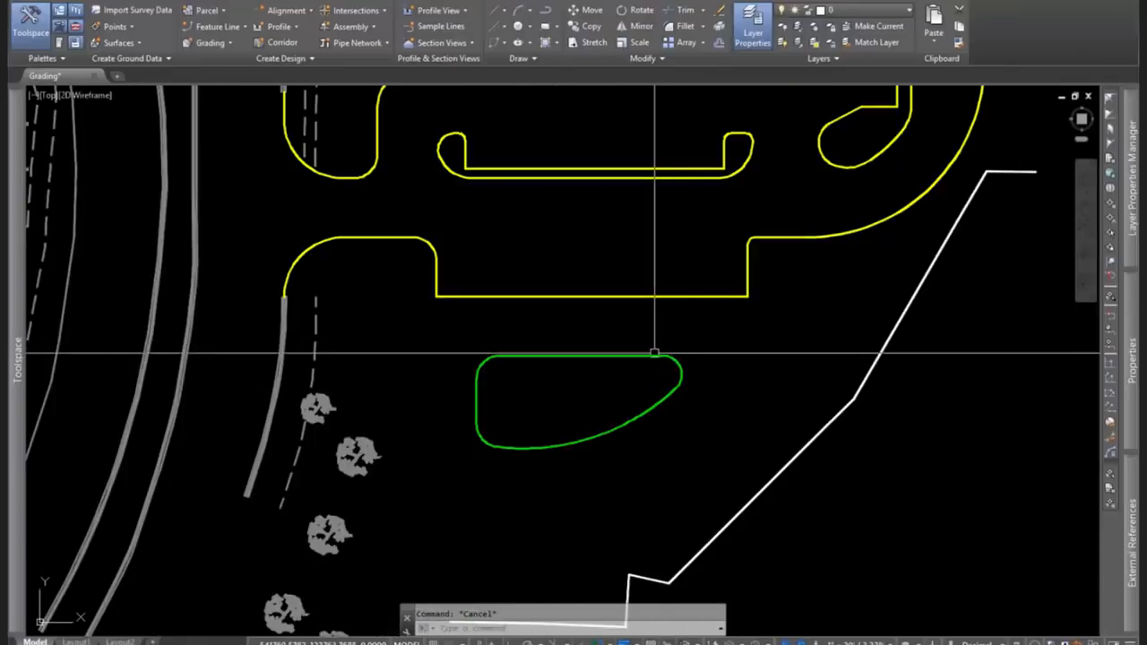
{"action": "scroll", "coordinate": [586, 414], "scroll_direction": "up", "scroll_amount": 2}
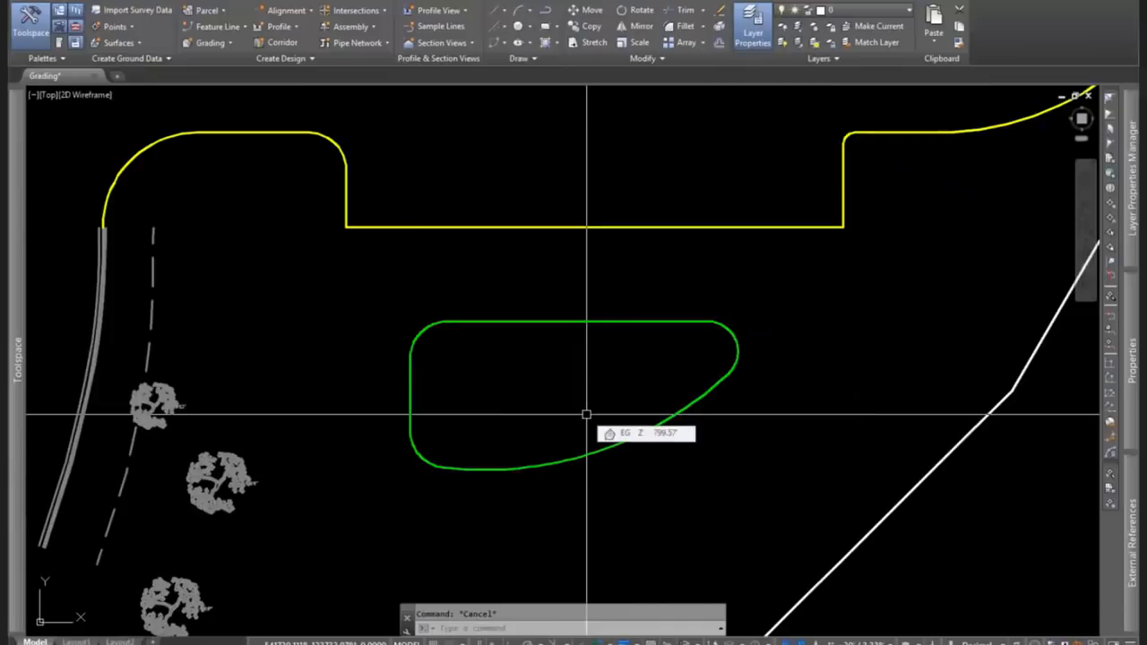
Open the Grading Creation Tools for working on the pond.
{"action": "scroll", "coordinate": [573, 404], "scroll_direction": "up", "scroll_amount": 2}
{"action": "middle_click_drag", "start_coordinate": [573, 404], "coordinate": [545, 356]}
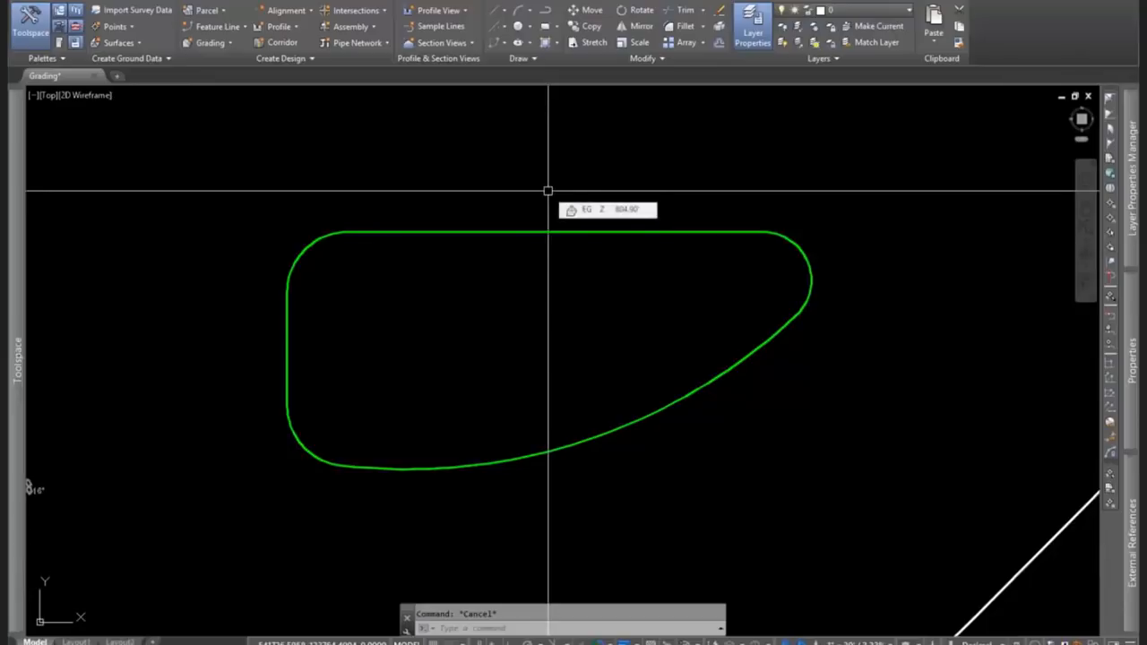
{"action": "scroll", "coordinate": [547, 190], "scroll_direction": "down", "scroll_amount": 3}
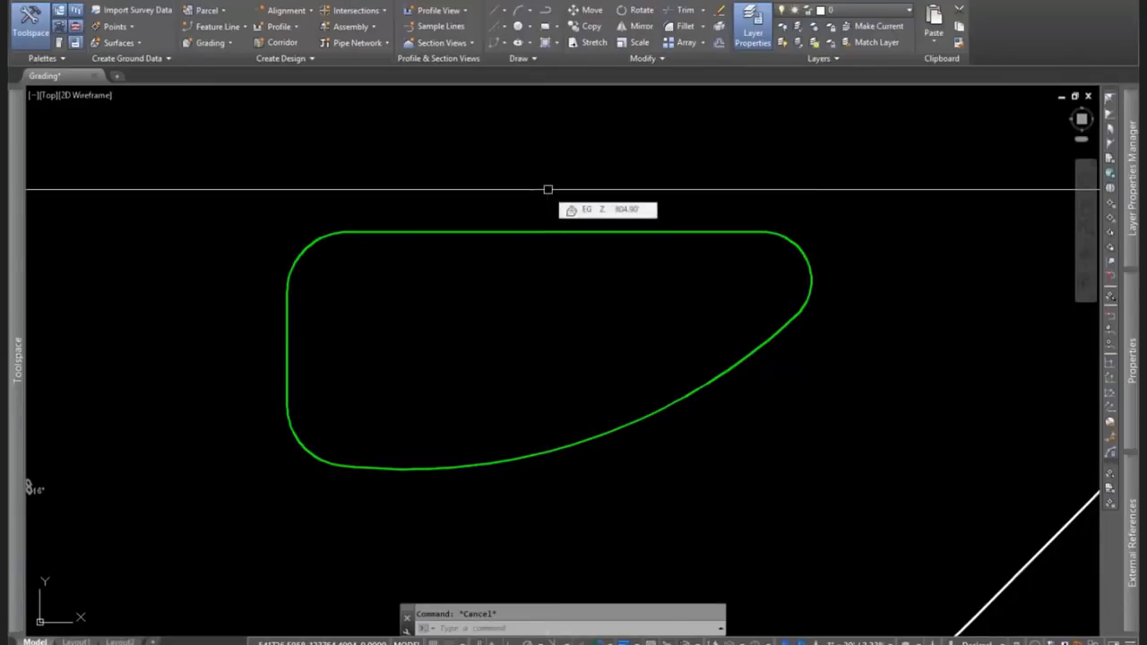
{"action": "middle_click_drag", "start_coordinate": [466, 177], "coordinate": [458, 227]}
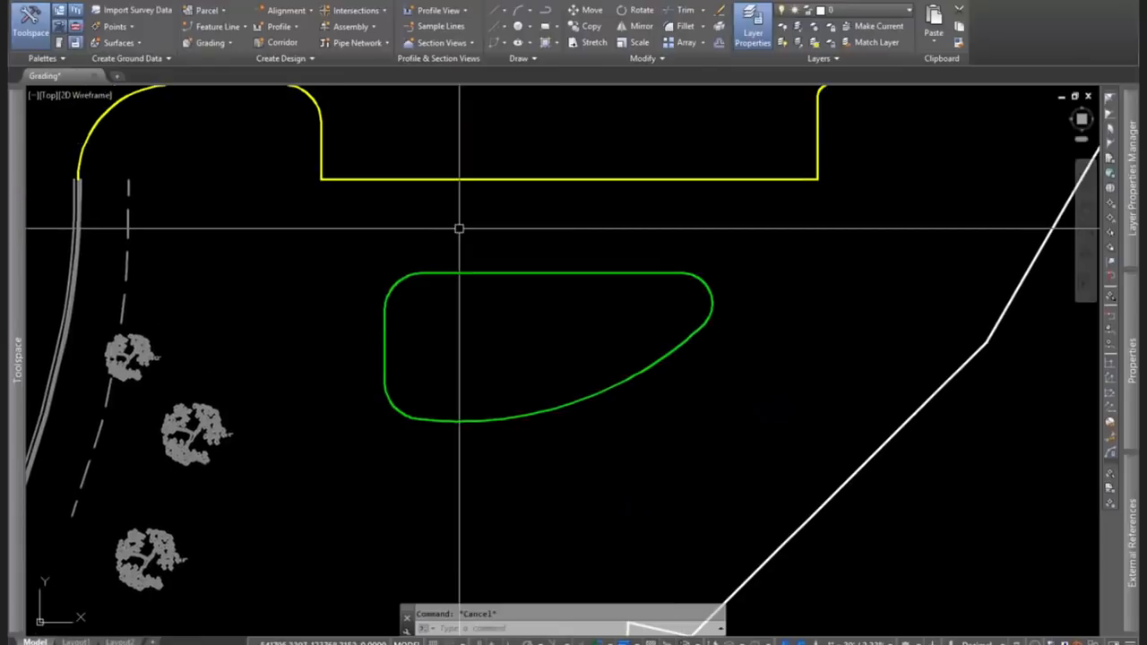
{"action": "left_click", "coordinate": [215, 42]}
{"action": "left_click", "coordinate": [235, 64]}
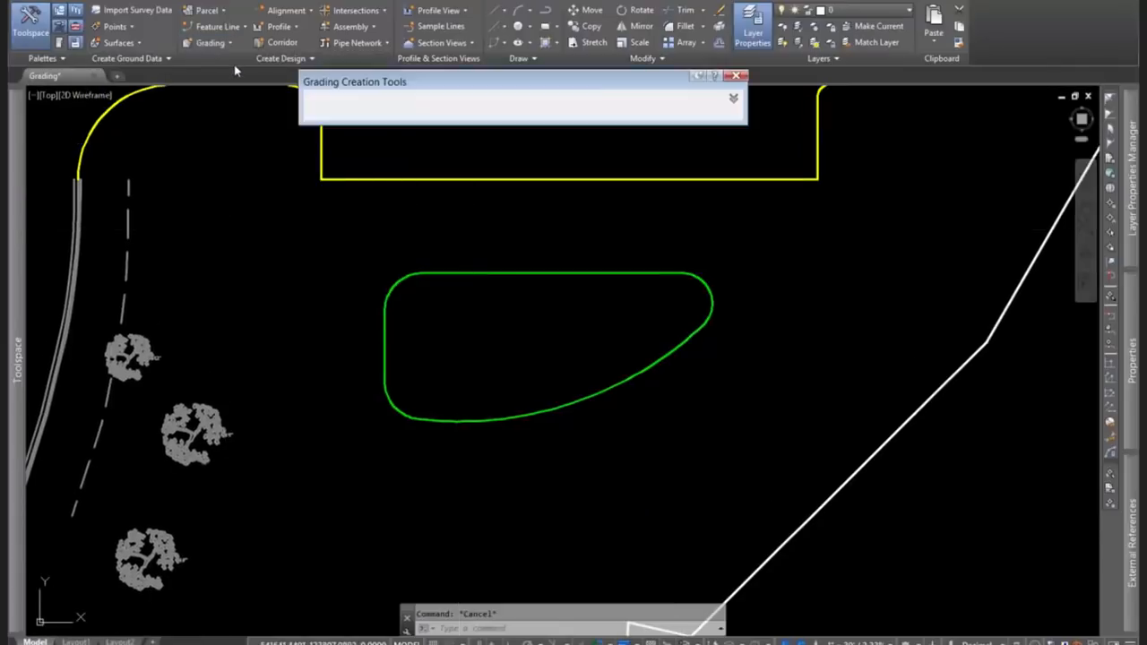
{"action": "left_click", "coordinate": [215, 43]}
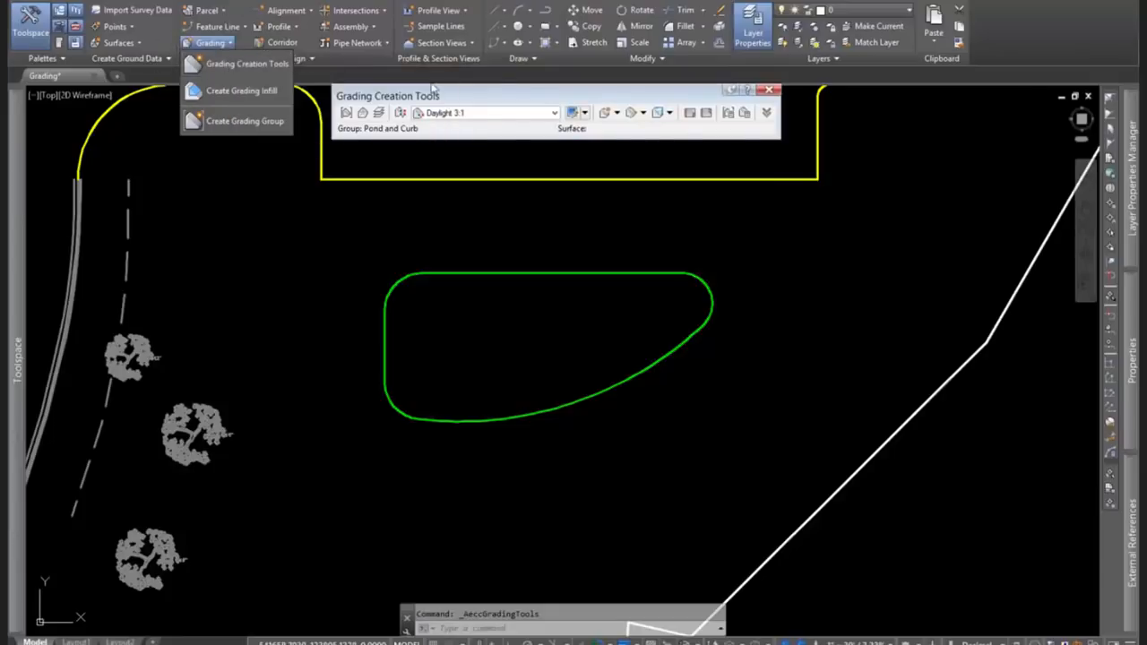
{"action": "left_click", "coordinate": [517, 95]}
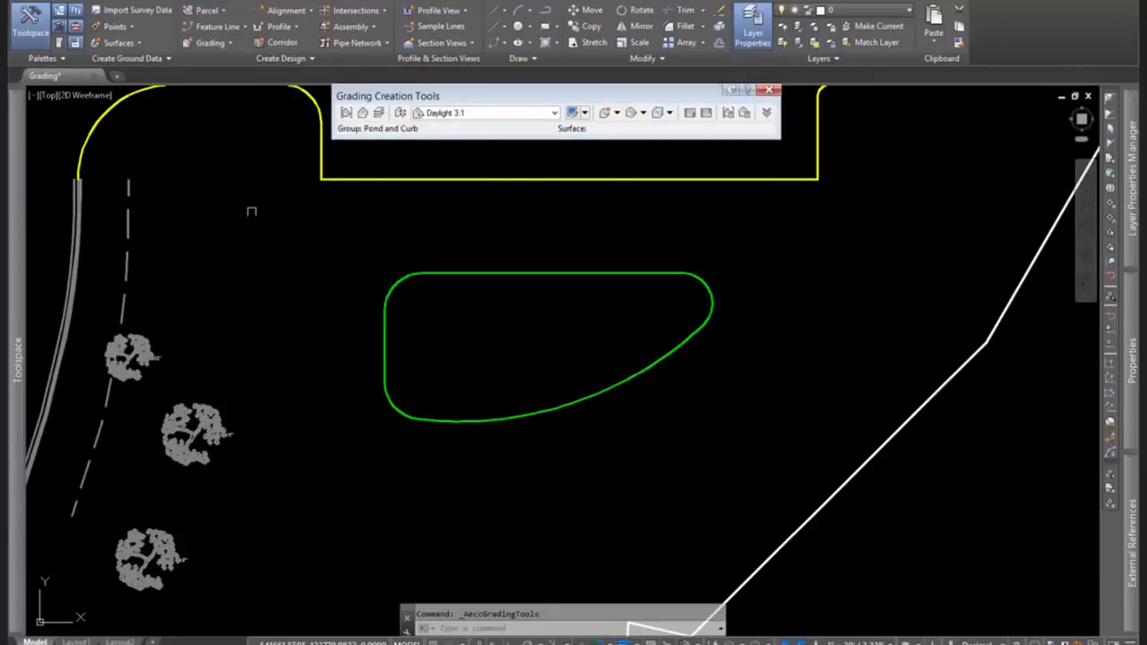
Delete the existing Drainage surface from the Grading drawing.
{"action": "mouse_move", "coordinate": [14, 213]}
{"action": "left_click", "coordinate": [120, 200]}
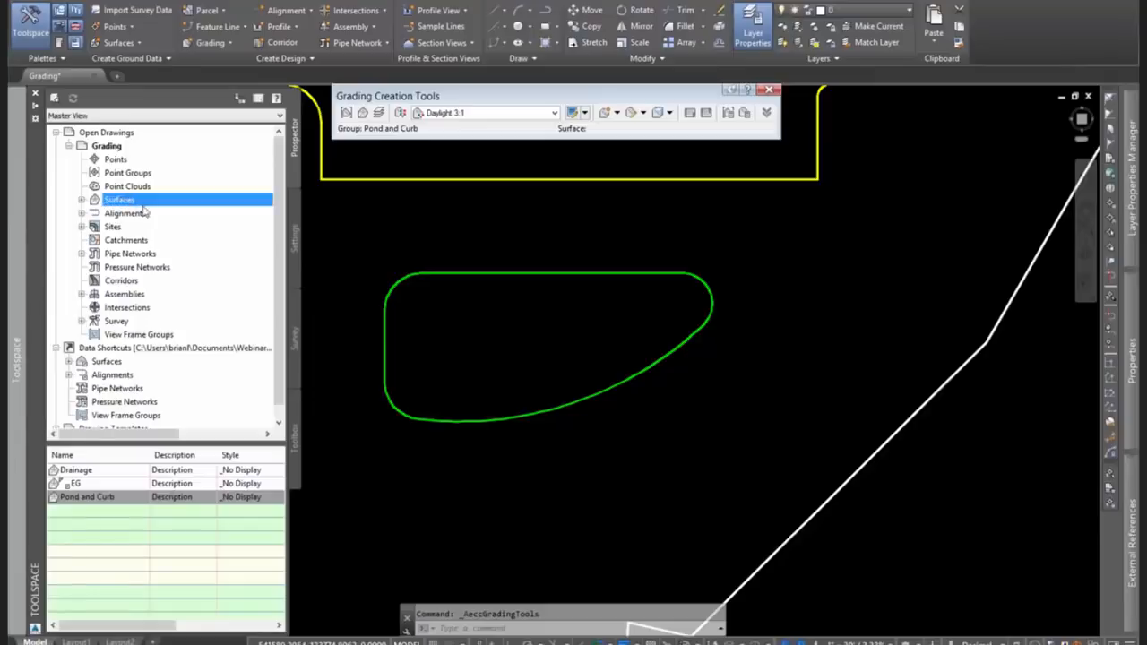
{"action": "double_click", "coordinate": [113, 200]}
{"action": "left_click", "coordinate": [150, 215]}
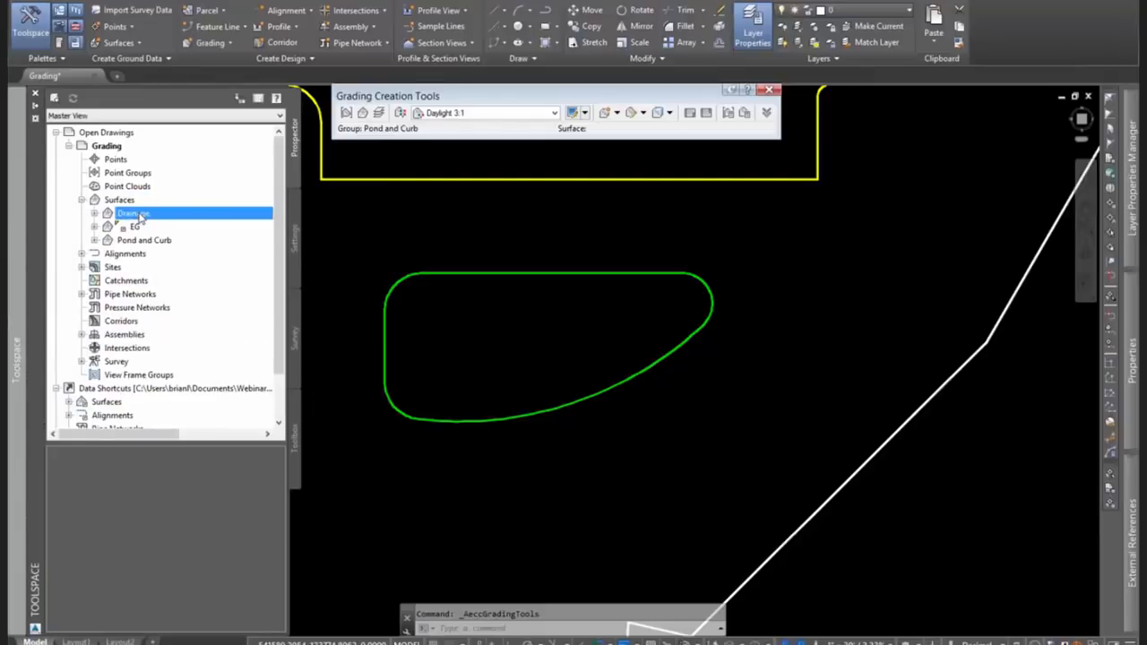
{"action": "right_click", "coordinate": [155, 215]}
{"action": "left_click", "coordinate": [205, 352]}
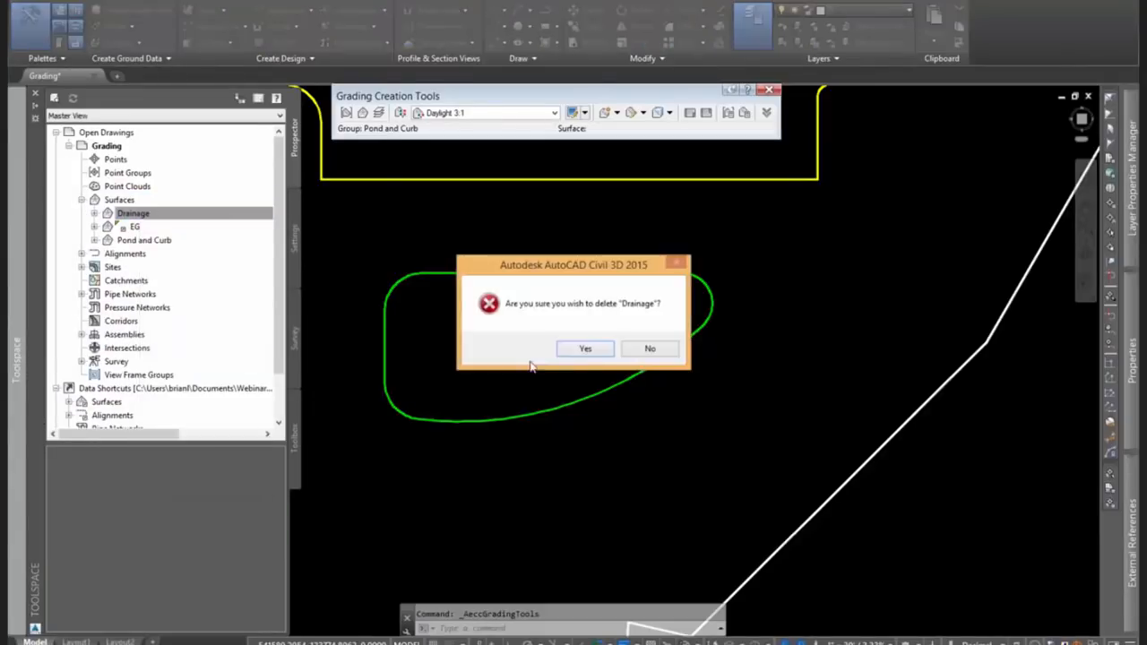
{"action": "left_click", "coordinate": [584, 350]}
Delete the existing Pond and Curb surface from the Grading drawing.
{"action": "right_click", "coordinate": [144, 227]}
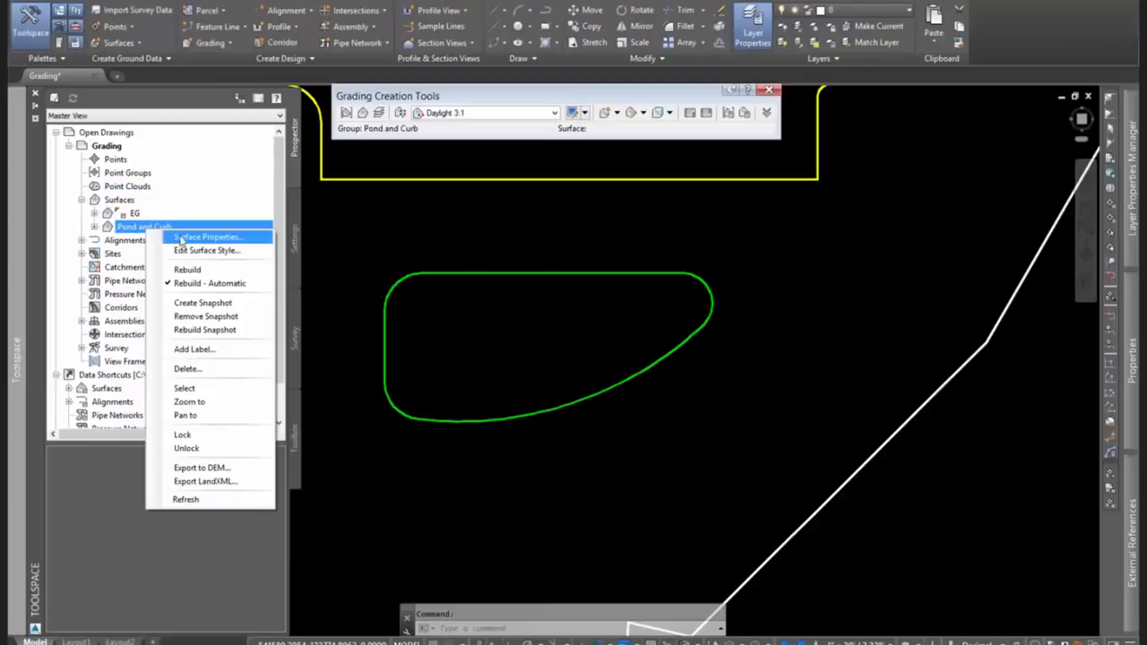
{"action": "left_click", "coordinate": [188, 369]}
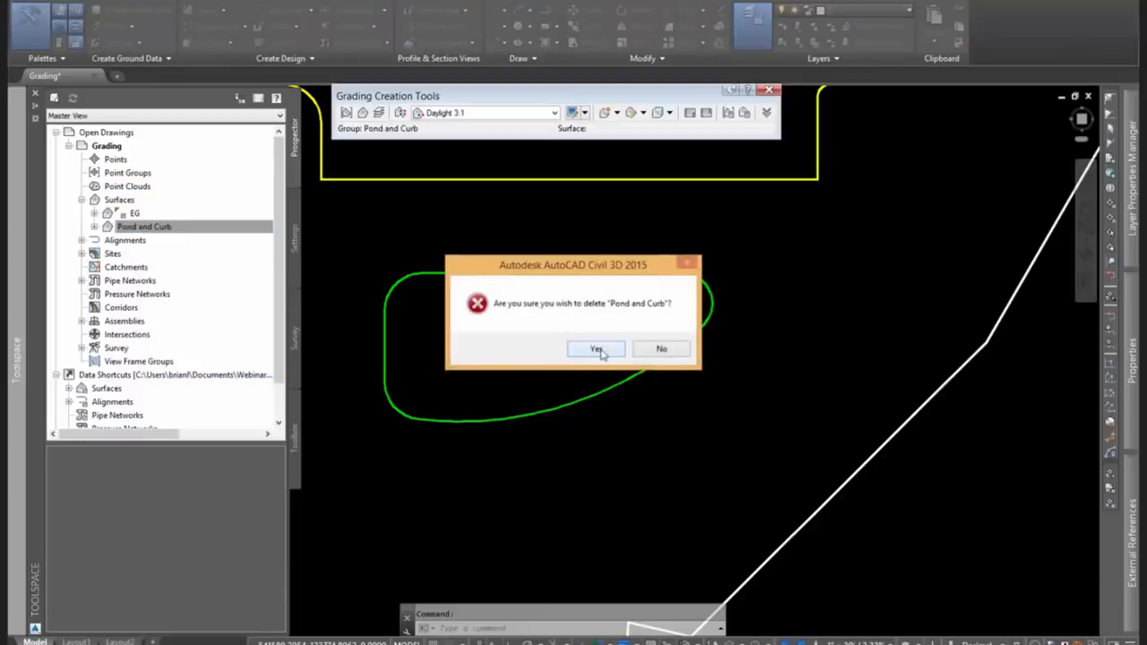
{"action": "left_click", "coordinate": [598, 351]}
{"action": "left_click", "coordinate": [136, 214]}
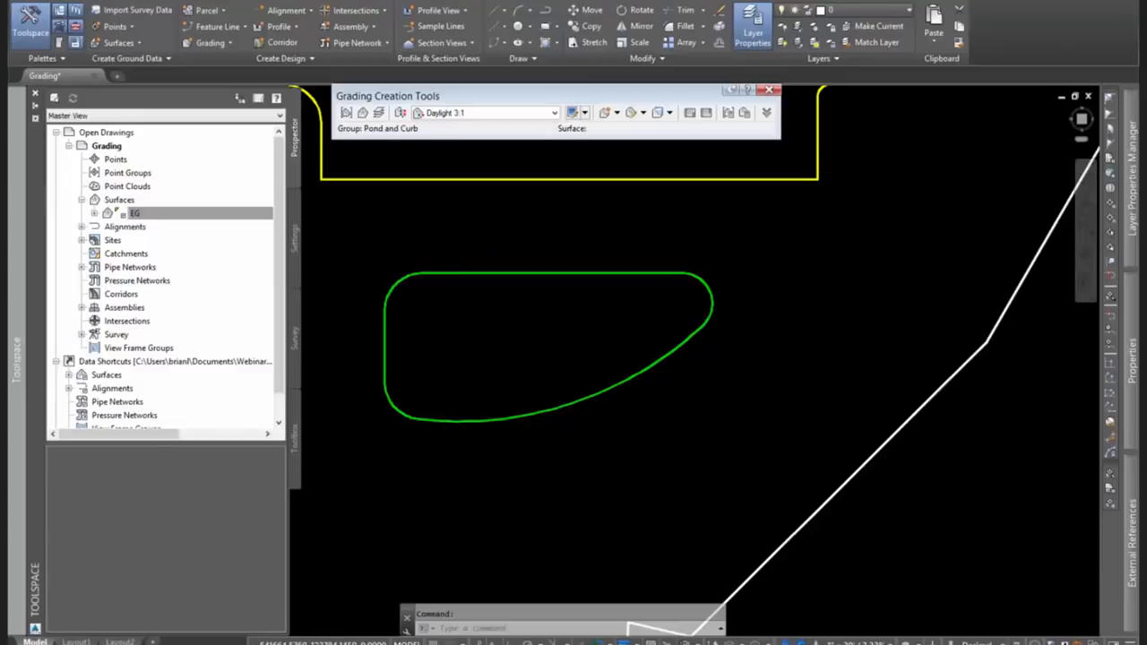
{"action": "left_click", "coordinate": [240, 99]}
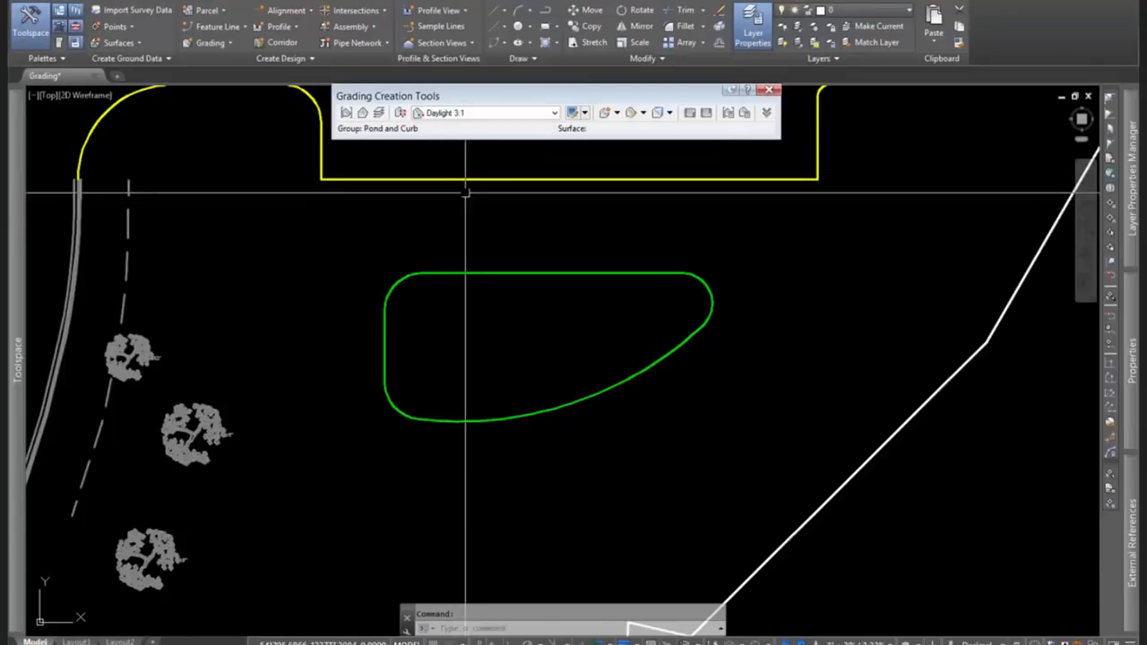
Try to create a grading group named Pond and Curb on the Pond and Curb site, with automatic surface creation.
{"action": "left_click", "coordinate": [346, 114]}
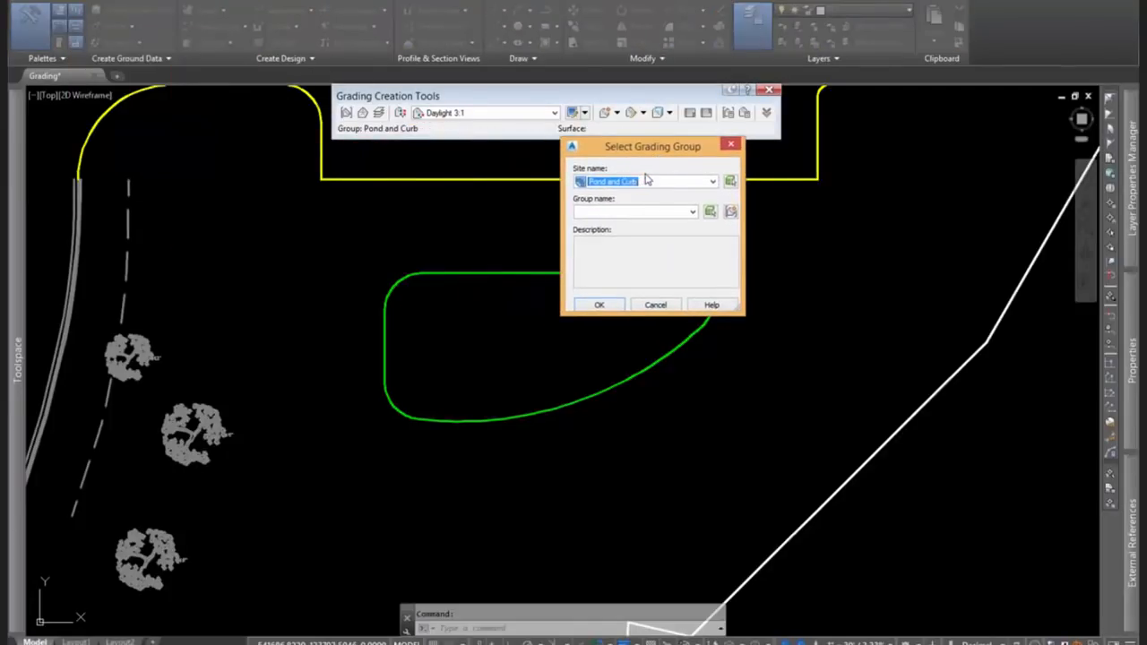
{"action": "left_click", "coordinate": [731, 211]}
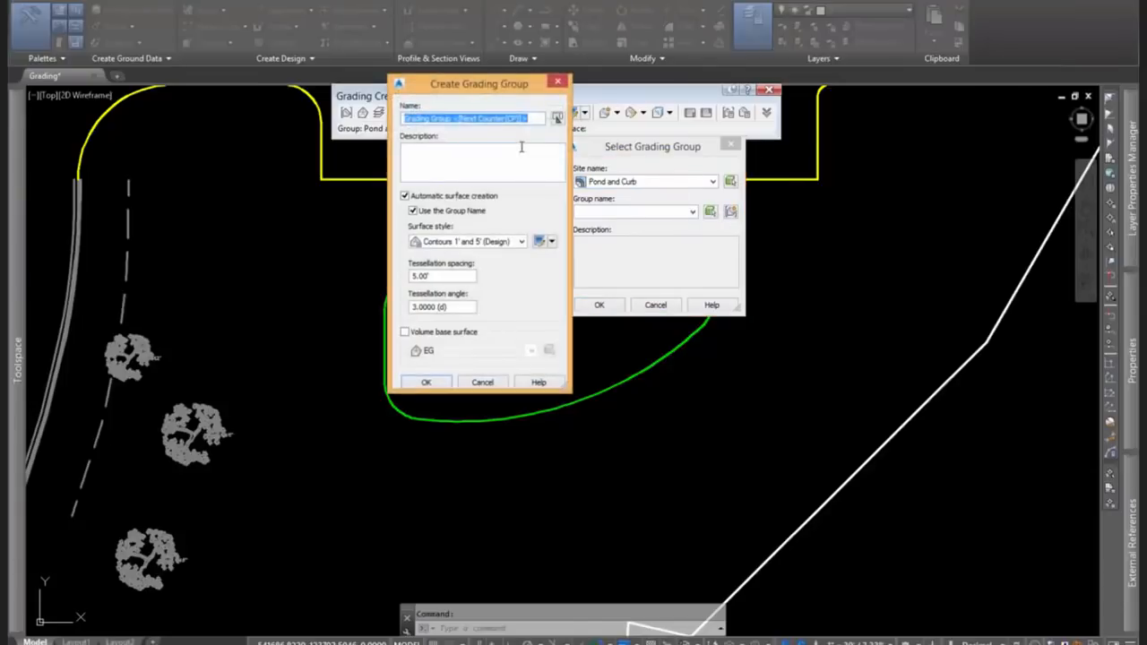
{"action": "type", "text": "Pond and Curb"}
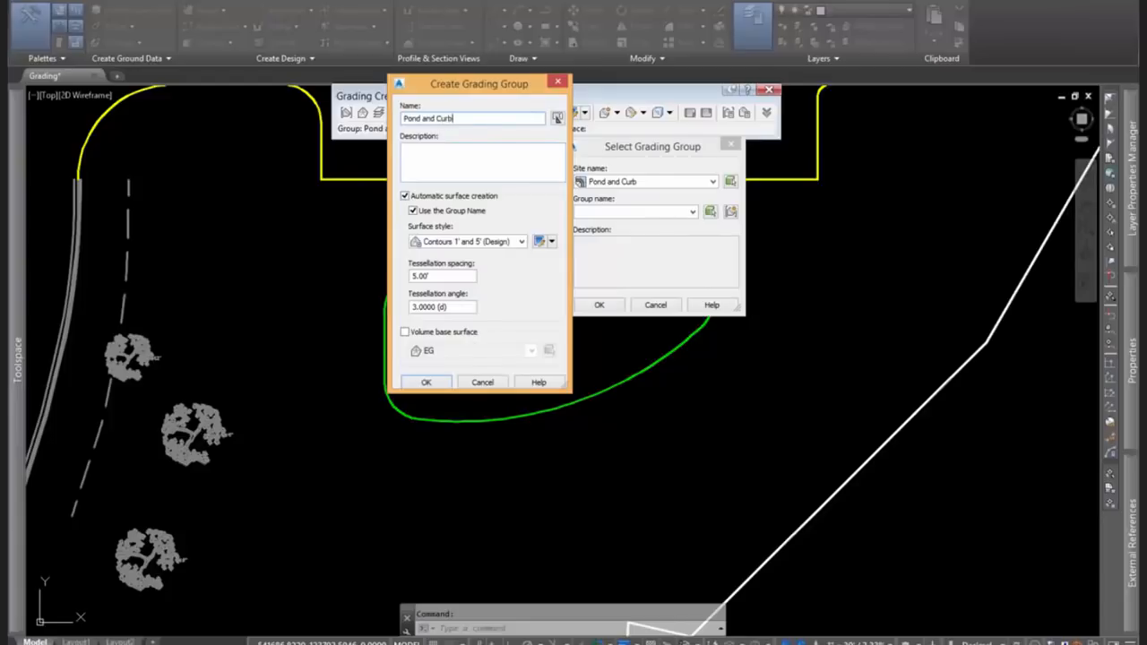
{"action": "left_click_drag", "start_coordinate": [477, 119], "coordinate": [403, 133]}
{"action": "left_click", "coordinate": [496, 117]}
{"action": "left_click_drag", "start_coordinate": [491, 90], "coordinate": [614, 130]}
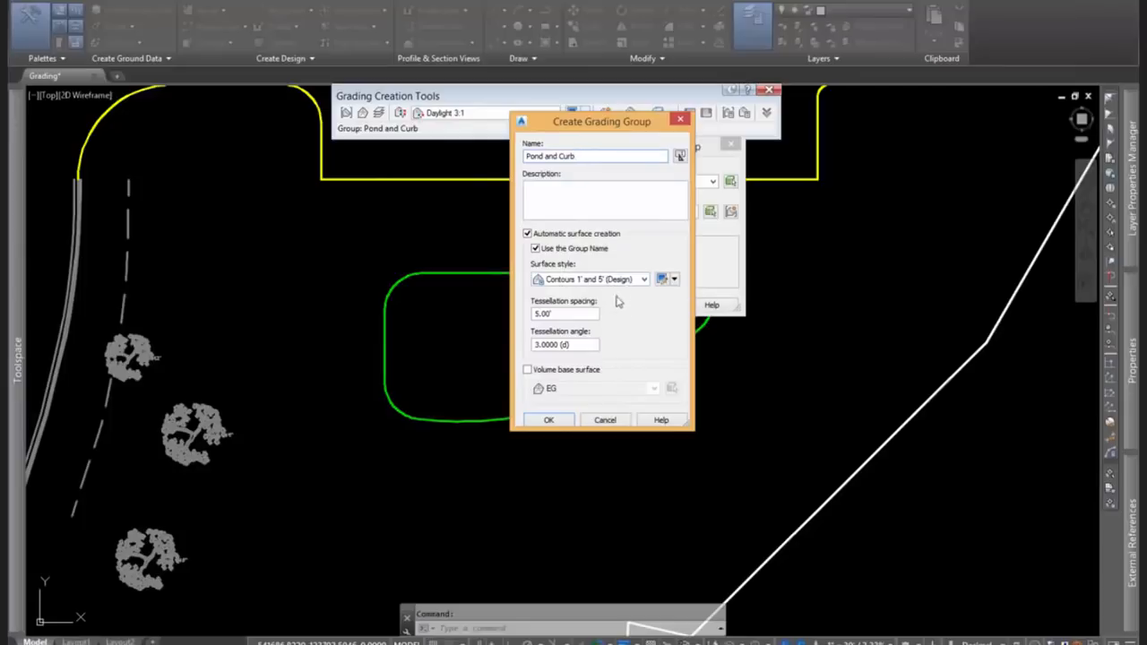
{"action": "double_click", "coordinate": [560, 316]}
{"action": "left_click", "coordinate": [550, 421]}
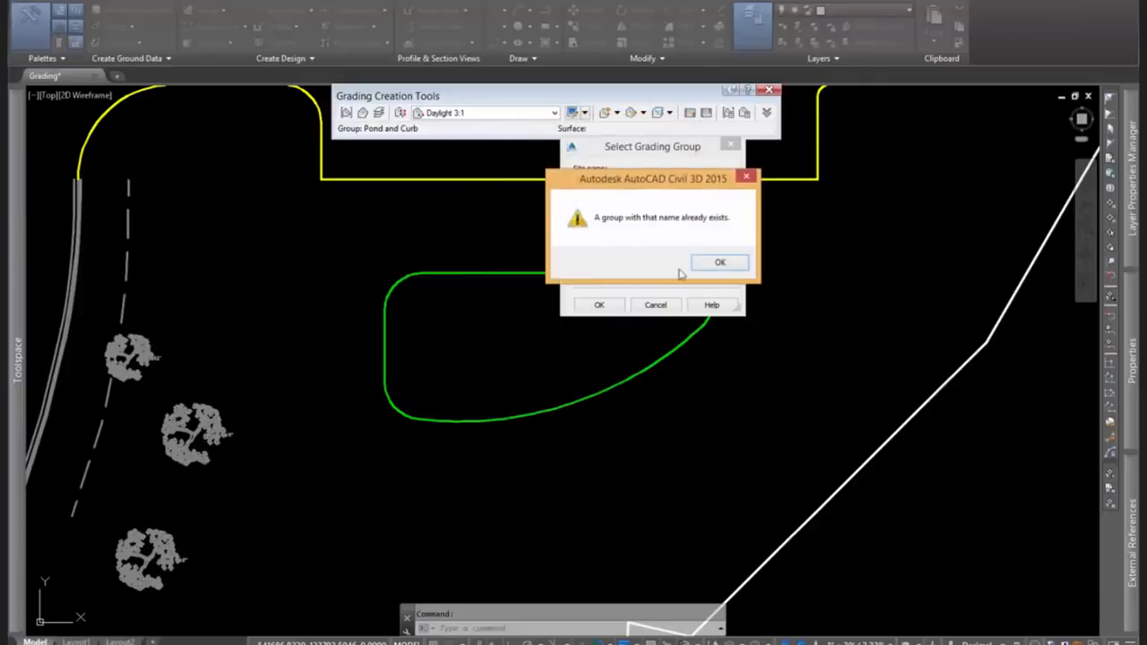
{"action": "left_click", "coordinate": [724, 262]}
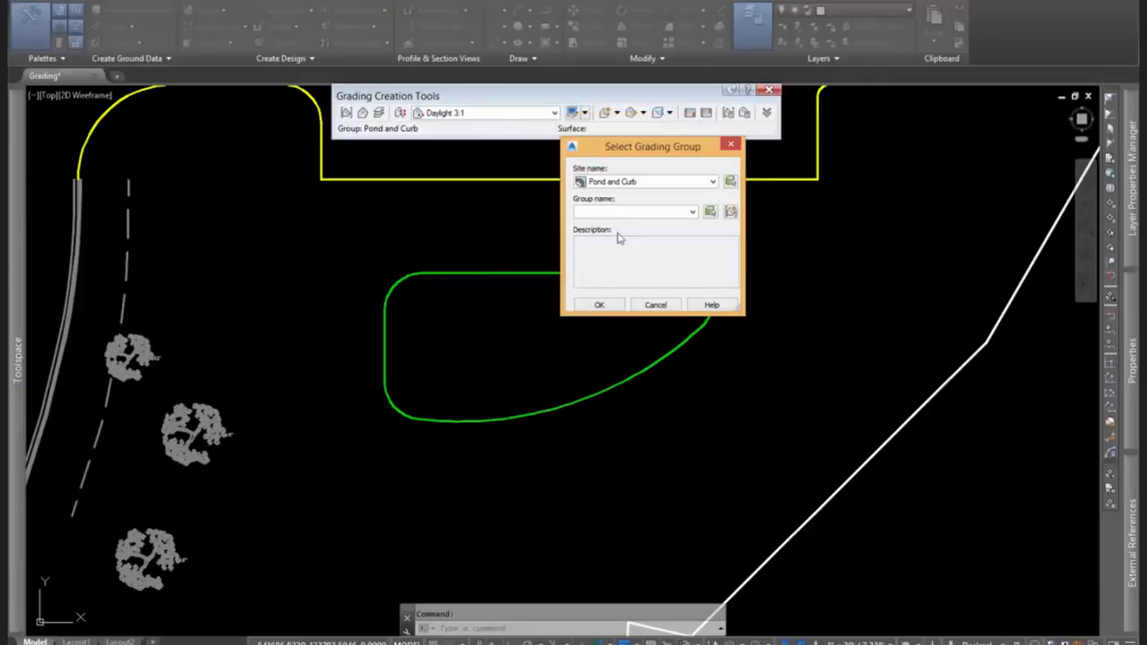
Create a grading group named Pond & Curb with an automatic TIN surface styled Contours 1' and 5' (Design), and make it current.
{"action": "left_click", "coordinate": [712, 212]}
{"action": "type", "text": "POn"}
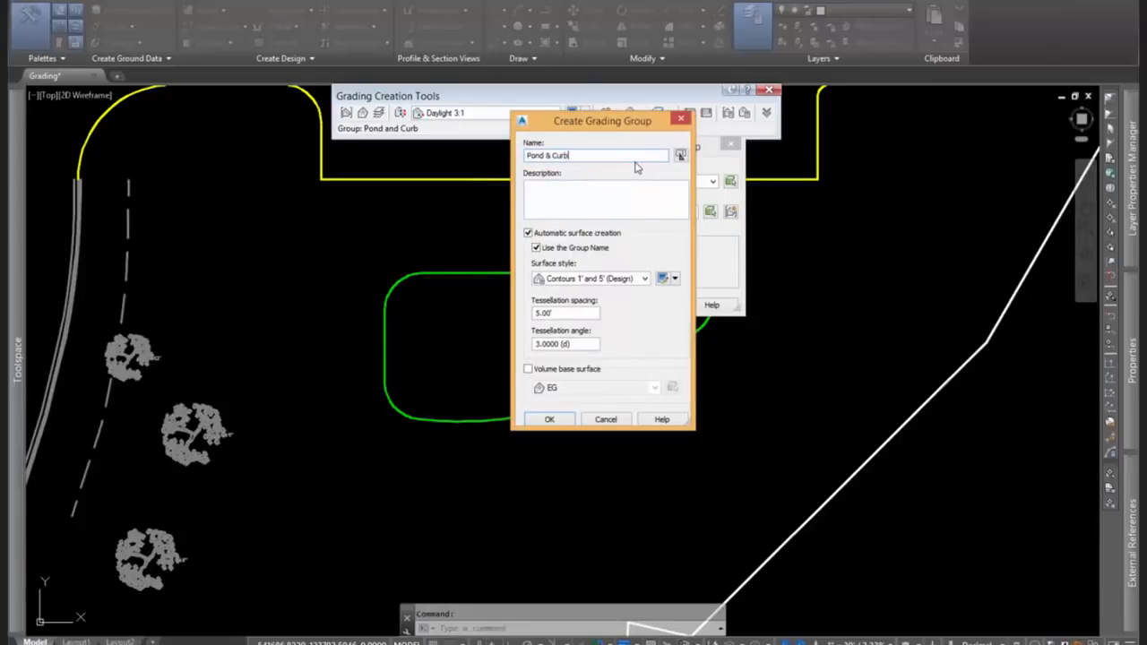
{"action": "left_click_drag", "start_coordinate": [630, 131], "coordinate": [615, 118]}
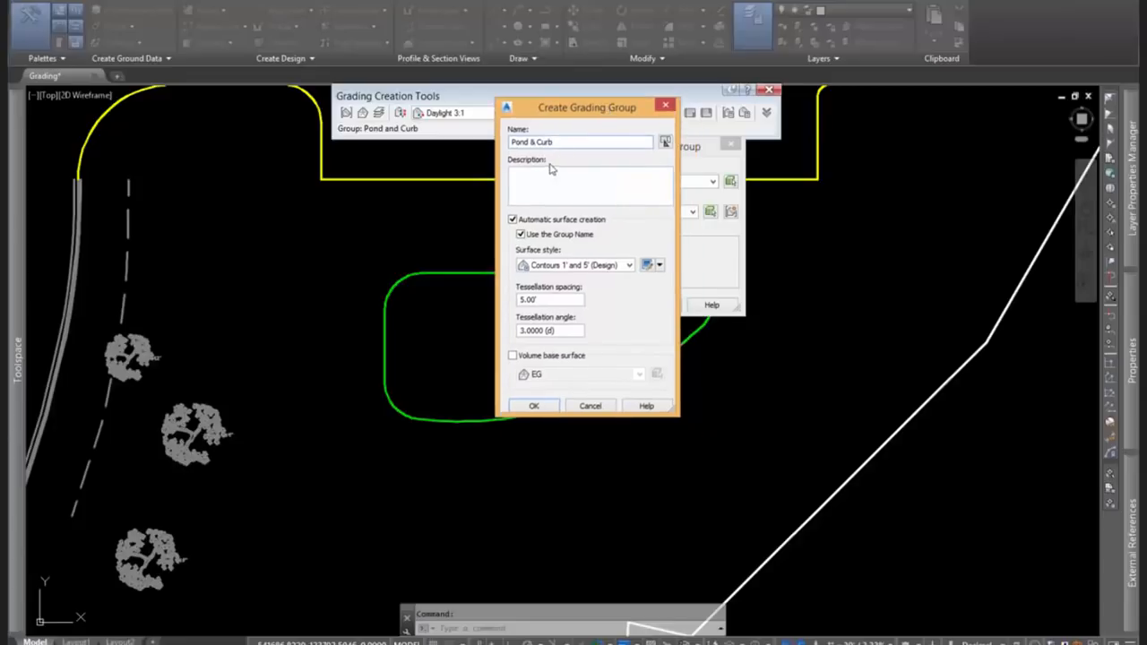
{"action": "left_click", "coordinate": [535, 406]}
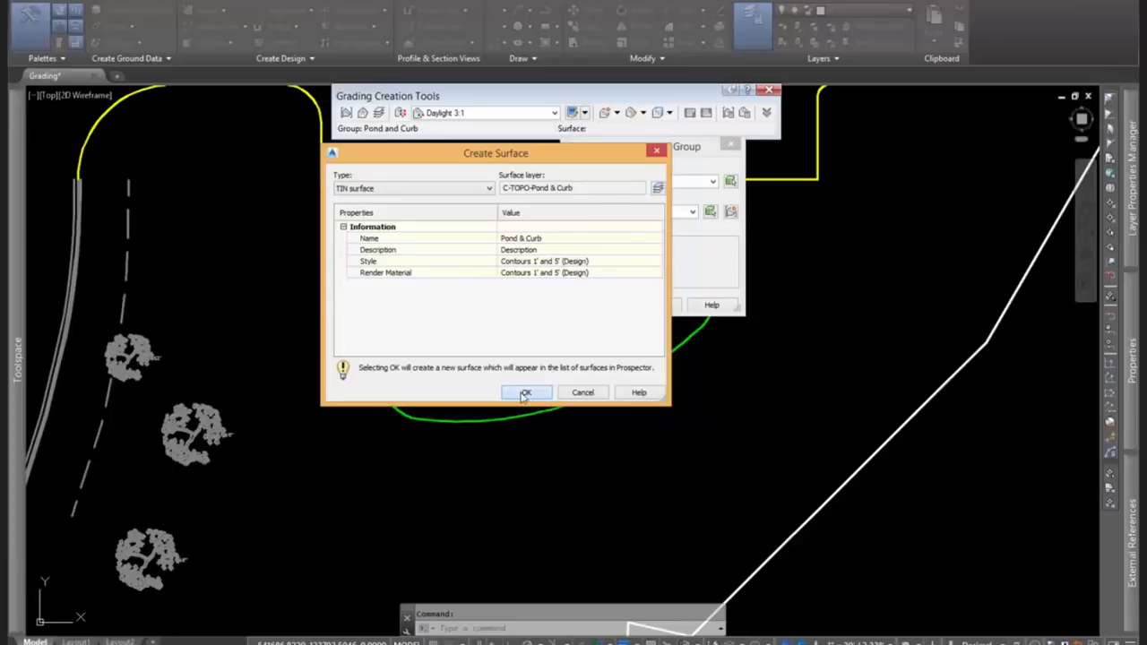
{"action": "left_click", "coordinate": [525, 394]}
{"action": "left_click", "coordinate": [599, 305]}
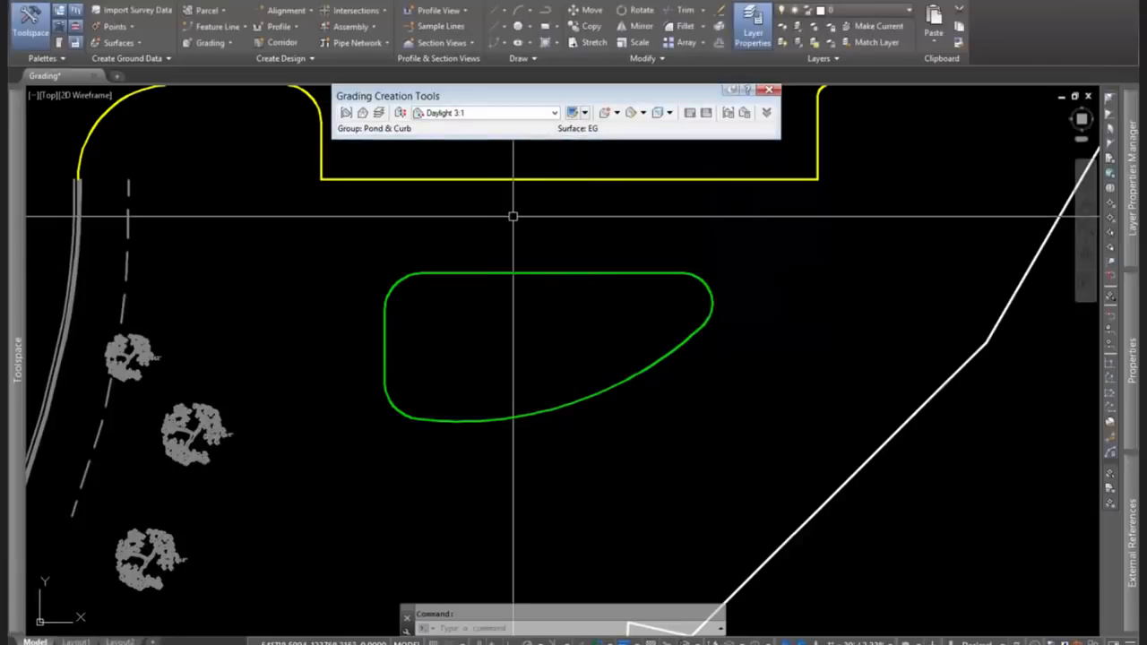
Set EG as the target surface for the grading.
{"action": "left_click", "coordinate": [361, 114]}
{"action": "left_click_drag", "start_coordinate": [403, 141], "coordinate": [501, 159]}
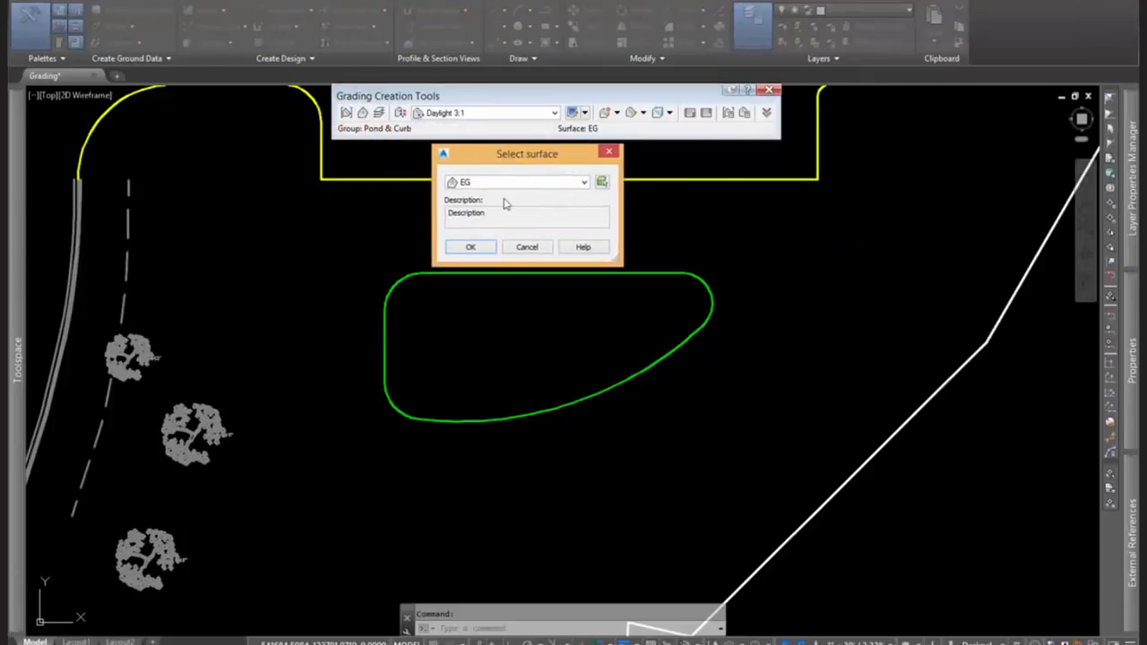
{"action": "left_click", "coordinate": [471, 247]}
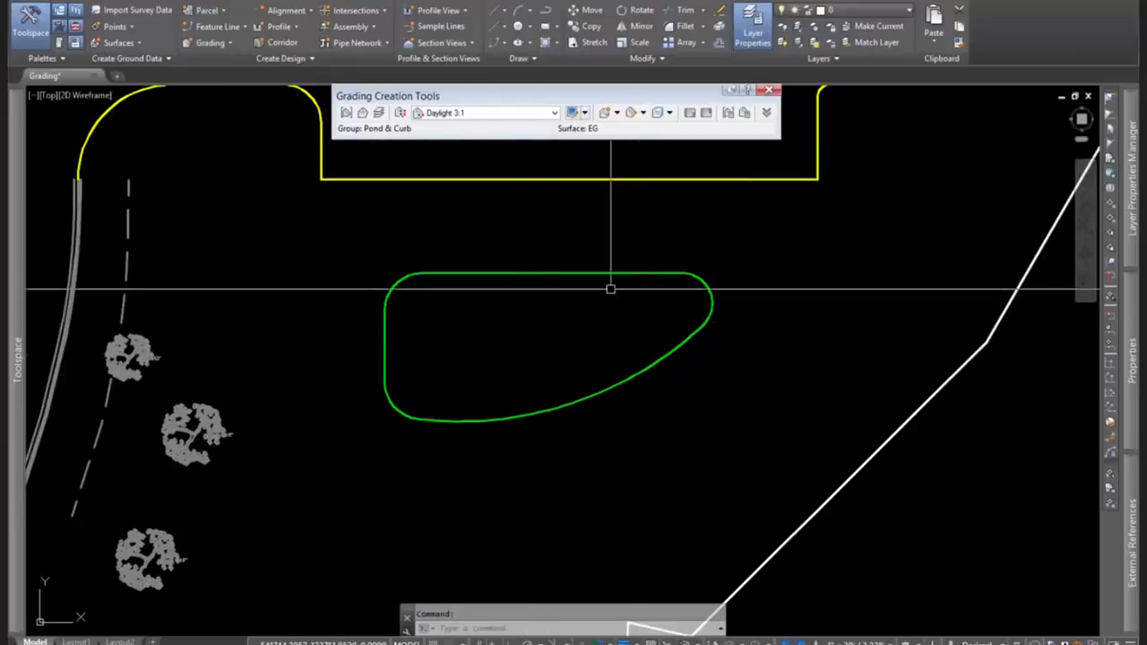
Select the pond feature line and look over its outline.
{"action": "middle_click_drag", "start_coordinate": [491, 233], "coordinate": [491, 242]}
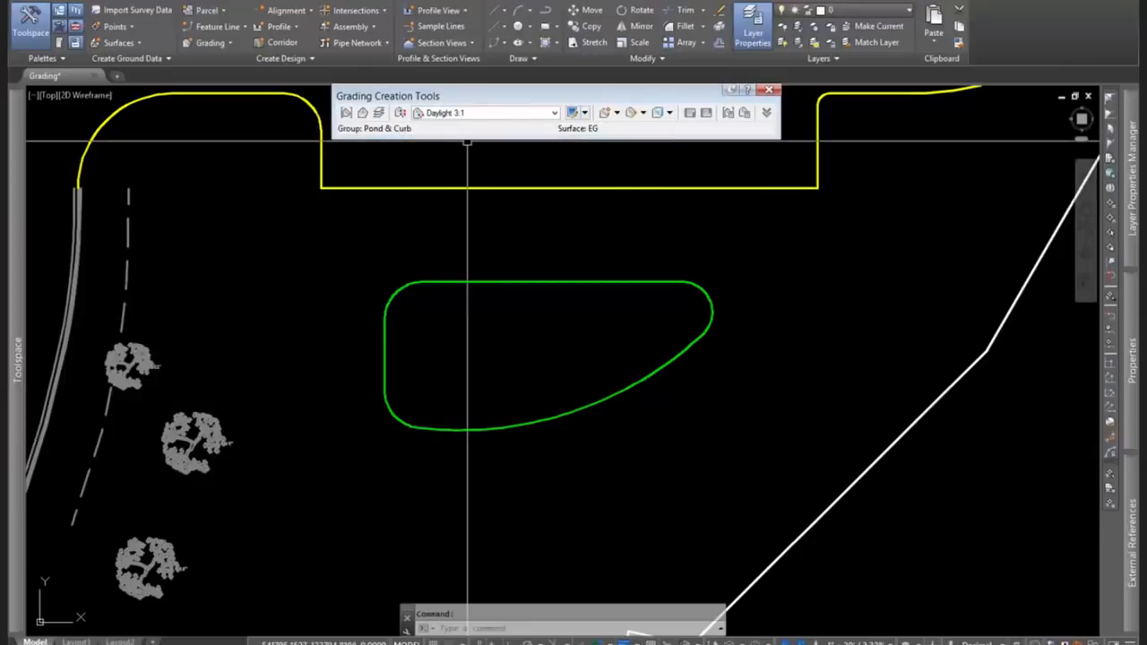
{"action": "left_click", "coordinate": [516, 274]}
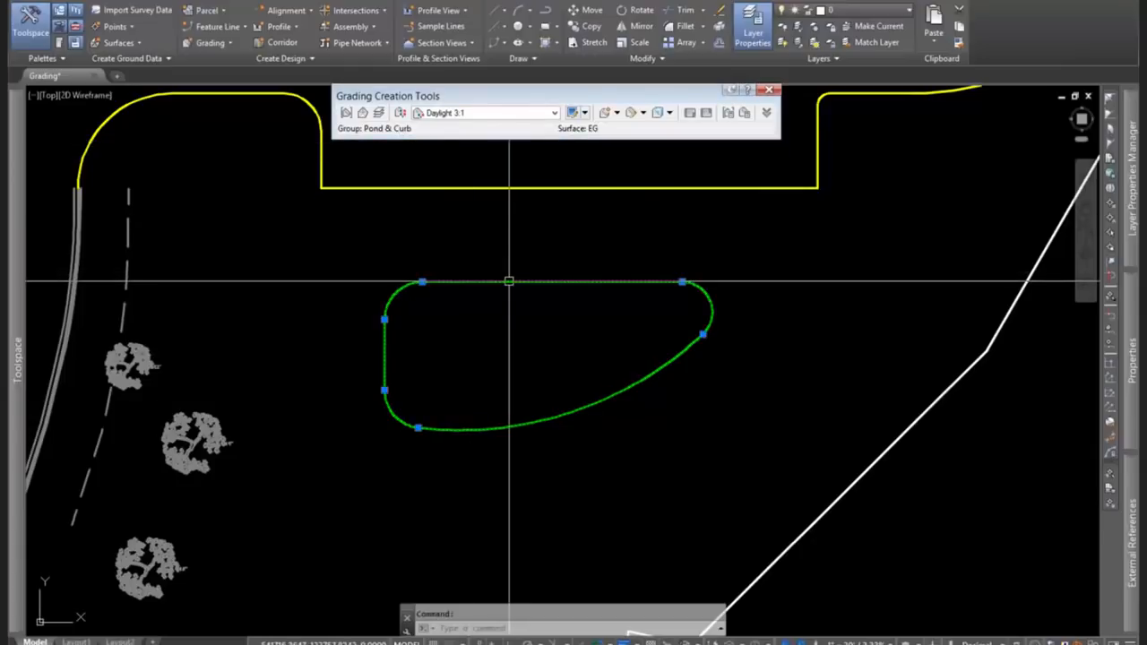
{"action": "scroll", "coordinate": [511, 277], "scroll_direction": "up", "scroll_amount": 3}
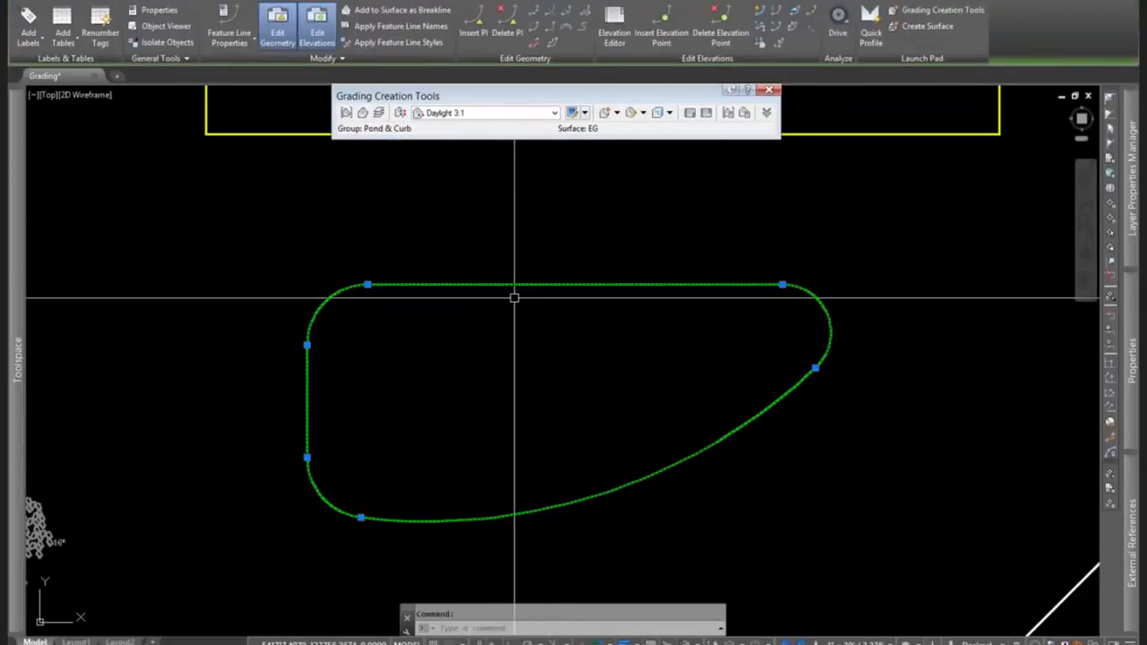
{"action": "mouse_move", "coordinate": [520, 415]}
{"action": "middle_mouse_down"}
{"action": "mouse_move", "coordinate": [488, 358]}
{"action": "mouse_move", "coordinate": [494, 325]}
{"action": "middle_mouse_up"}
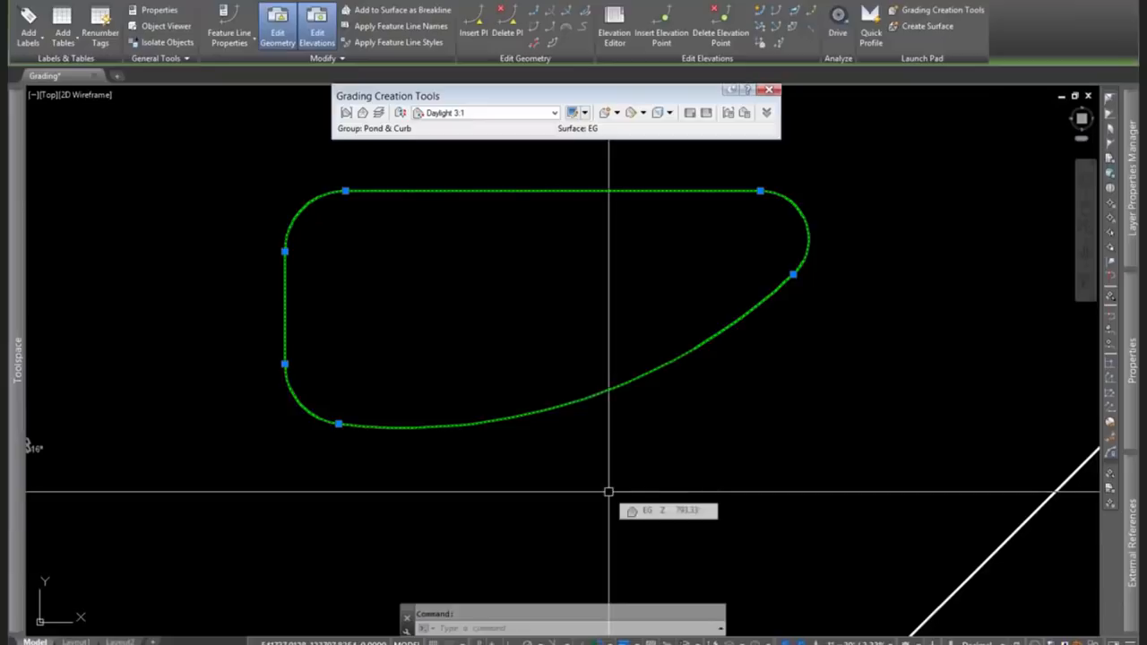
{"action": "scroll", "coordinate": [609, 489], "scroll_direction": "down", "scroll_amount": 2}
{"action": "middle_click_drag", "start_coordinate": [618, 346], "coordinate": [573, 325]}
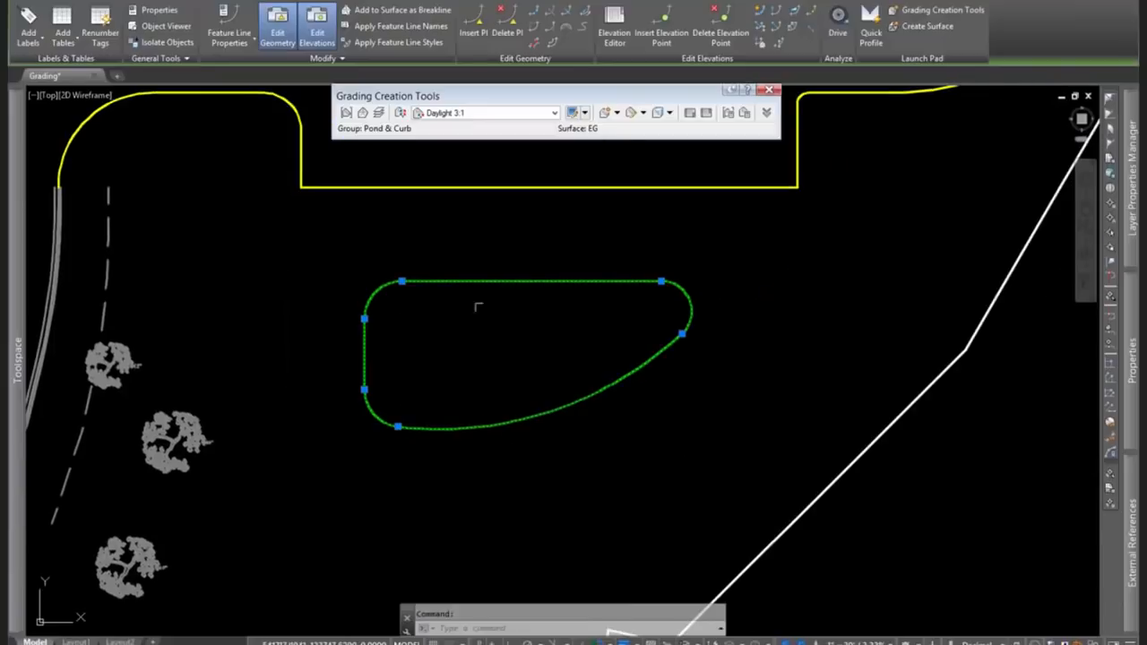
{"action": "scroll", "coordinate": [448, 279], "scroll_direction": "up", "scroll_amount": 2}
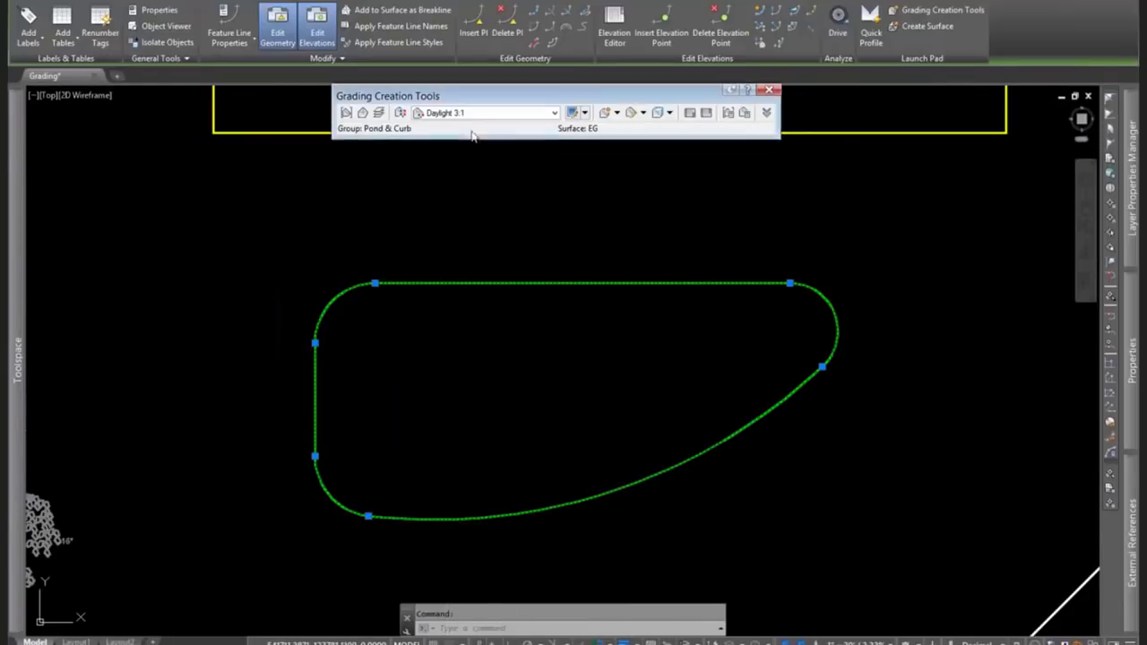
Use the Sites criteria set and make Distance @ X:1 the current grading criteria.
{"action": "left_click", "coordinate": [400, 115]}
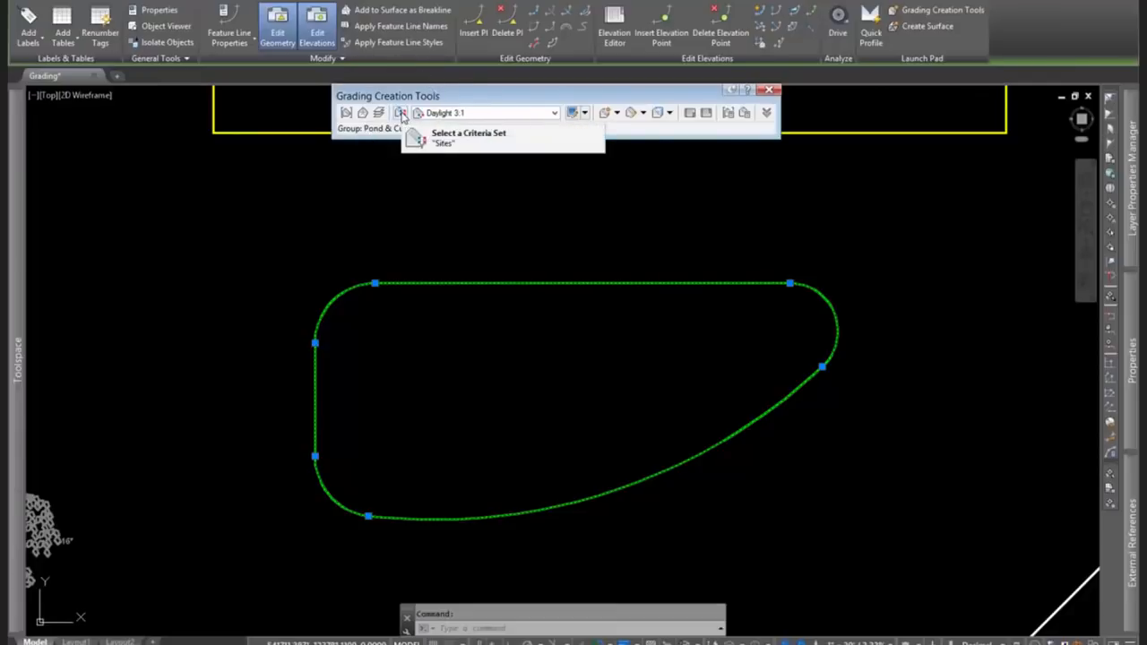
{"action": "left_click", "coordinate": [400, 114]}
{"action": "left_click", "coordinate": [525, 183]}
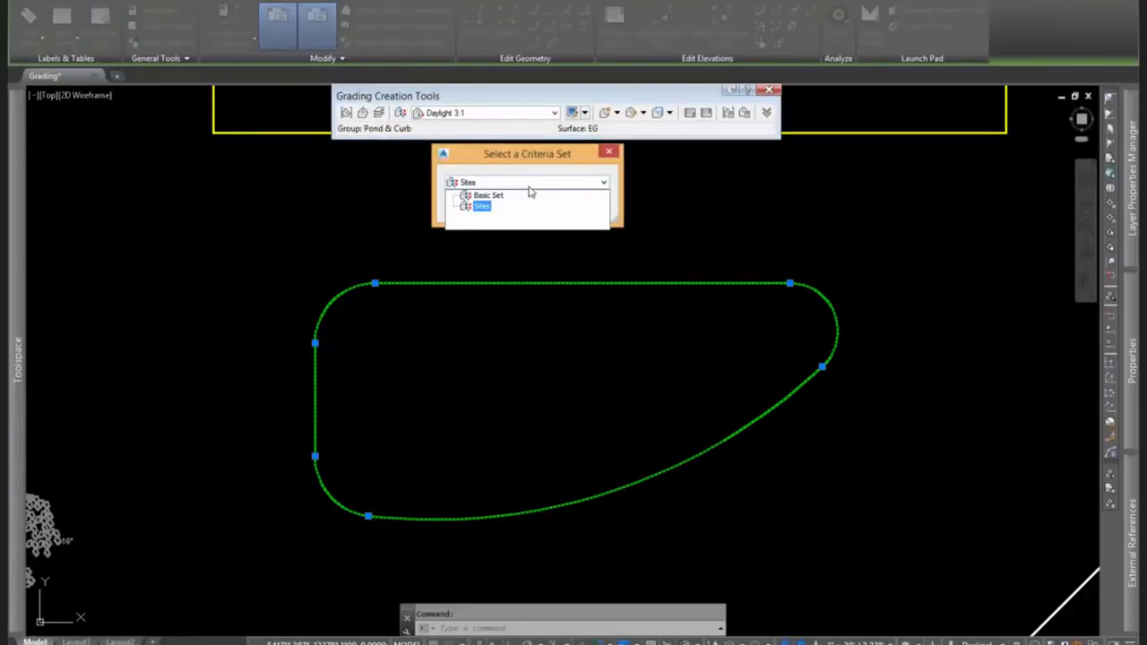
{"action": "left_click", "coordinate": [481, 206]}
{"action": "left_click", "coordinate": [472, 207]}
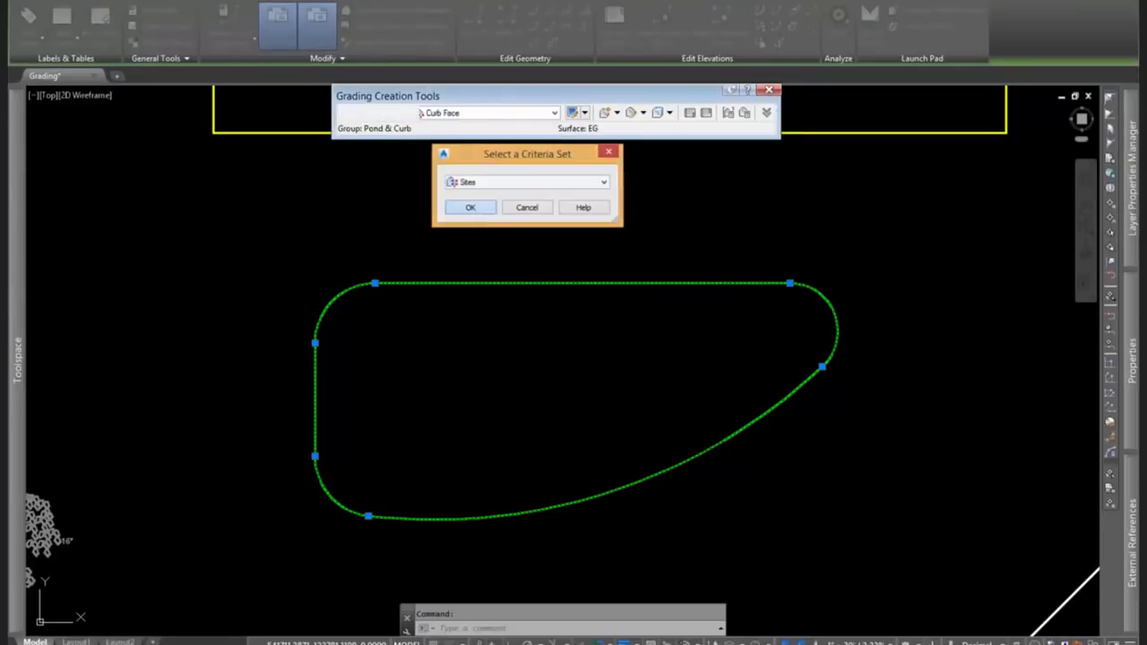
{"action": "left_click", "coordinate": [495, 114]}
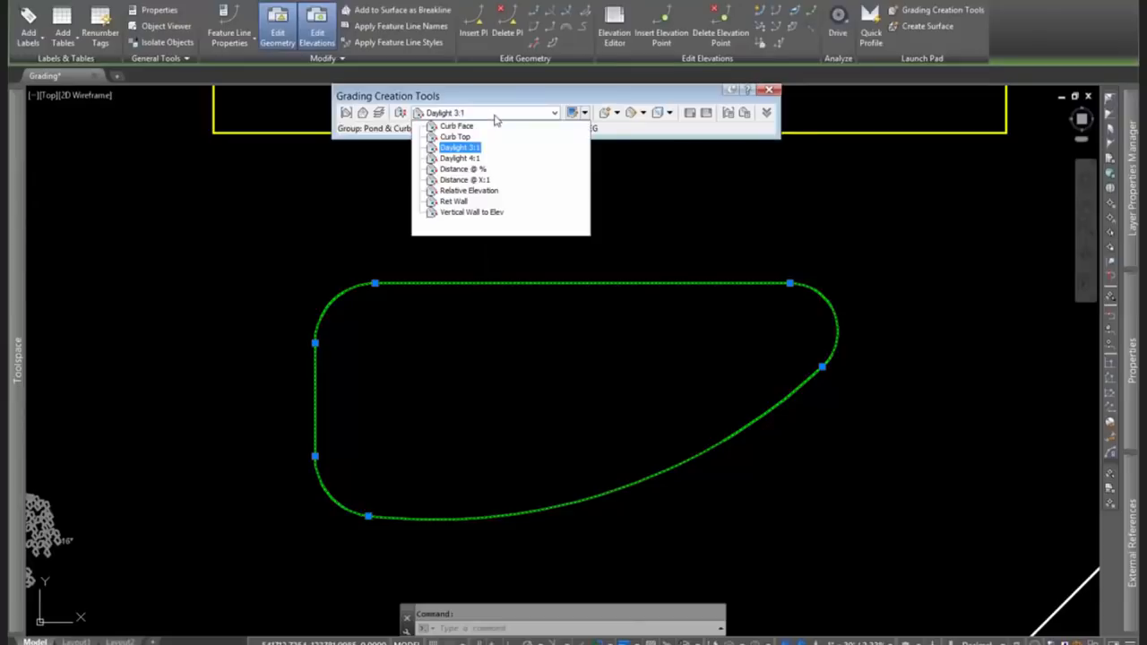
{"action": "left_click", "coordinate": [457, 180]}
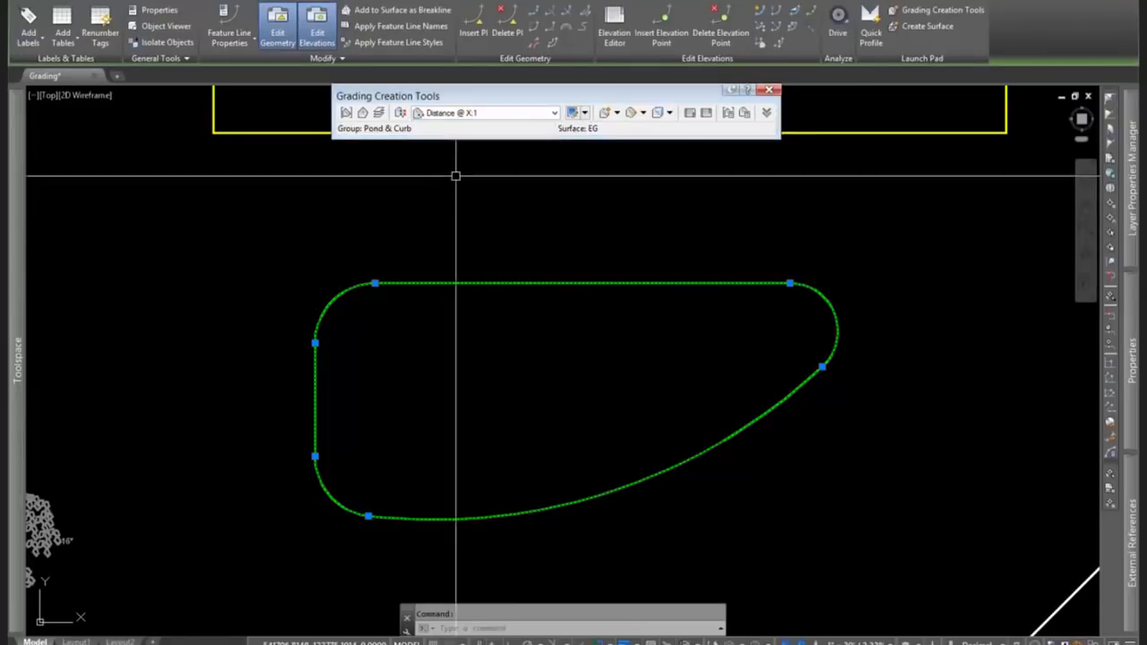
{"action": "mouse_move", "coordinate": [507, 100]}
{"action": "left_mouse_down"}
{"action": "mouse_move", "coordinate": [531, 105]}
{"action": "mouse_move", "coordinate": [521, 105]}
{"action": "left_mouse_up"}
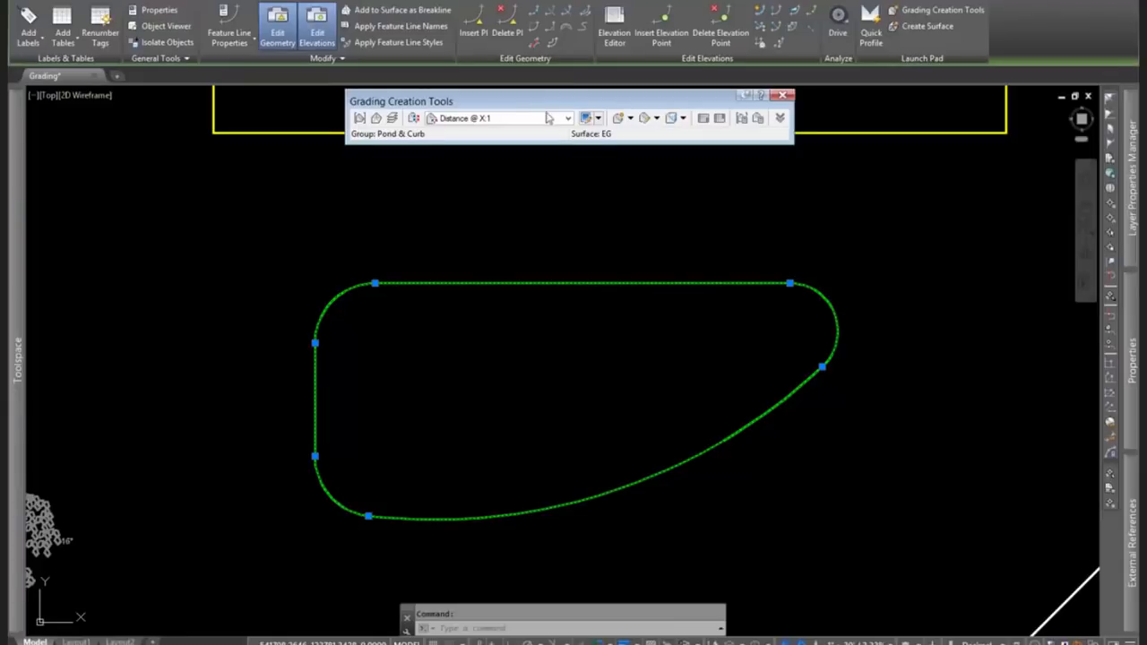
Create a grading on the inside of the pond feature line along its entire length, with distance 10' and grade -33.33%.
{"action": "left_click", "coordinate": [630, 118]}
{"action": "left_click", "coordinate": [639, 136]}
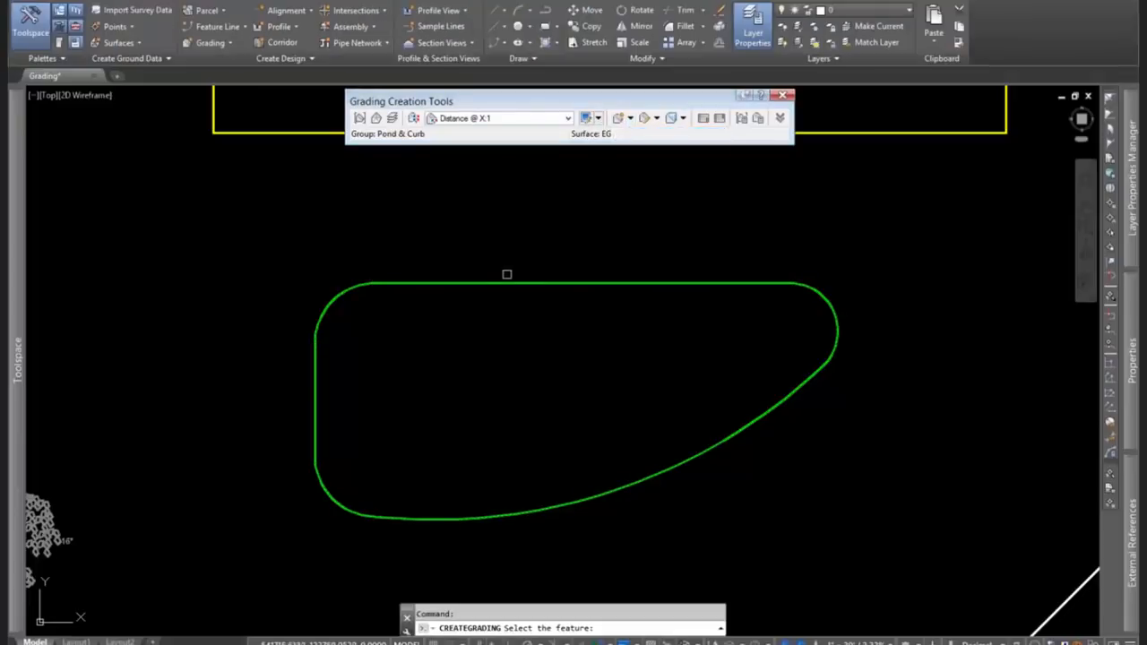
{"action": "left_click", "coordinate": [482, 284]}
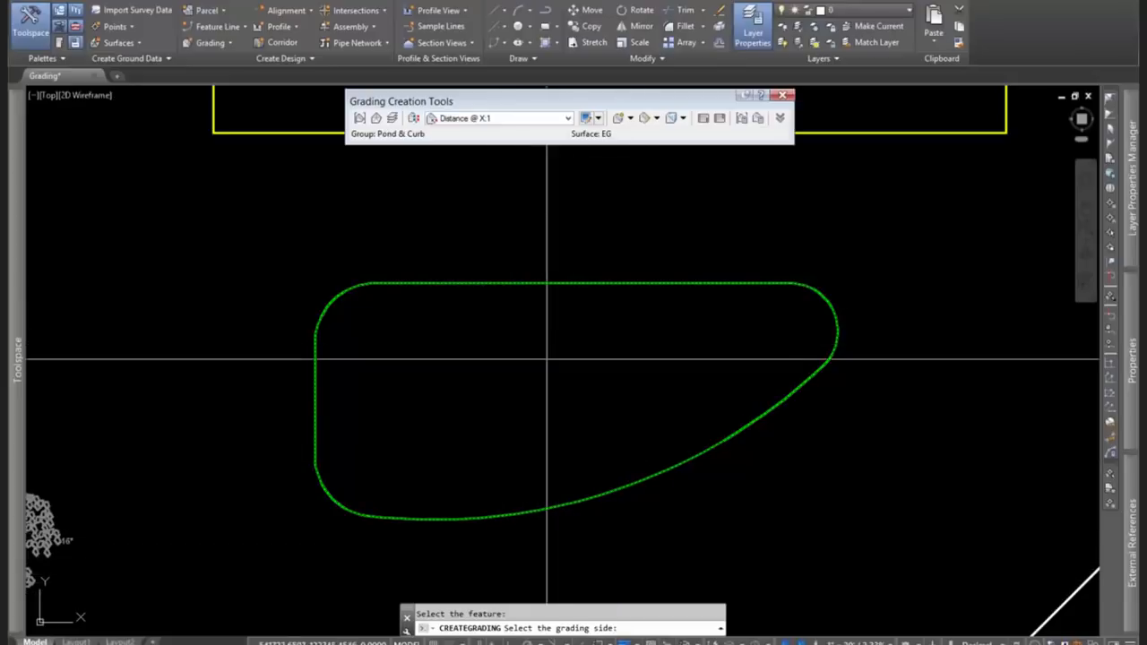
{"action": "left_click", "coordinate": [495, 350]}
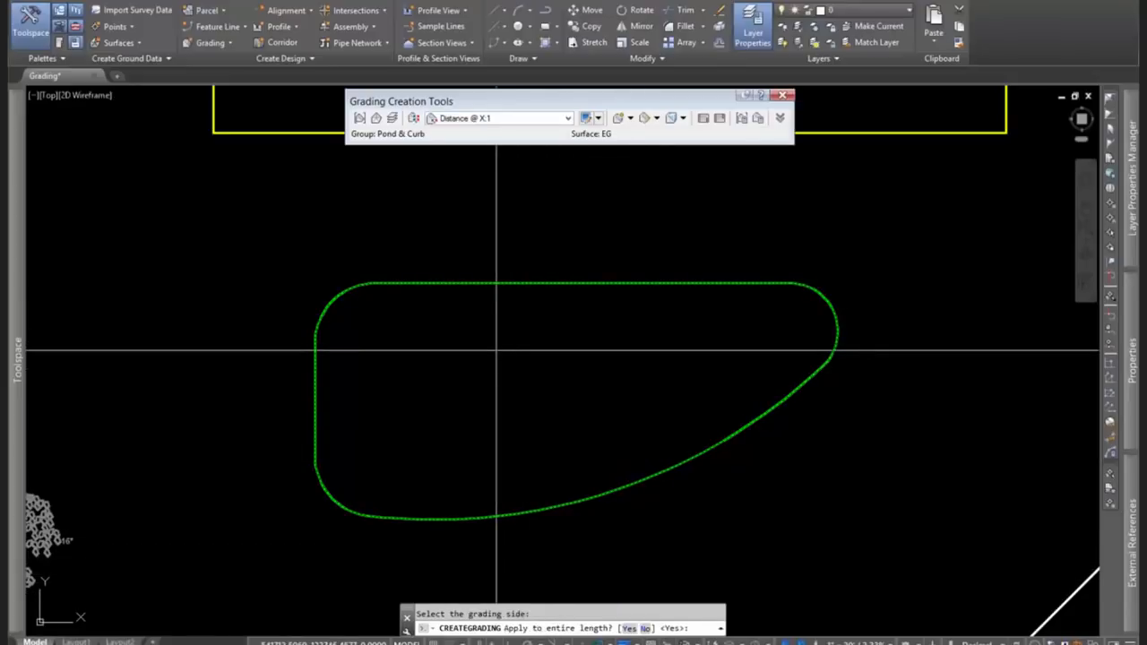
{"action": "key", "text": "Return"}
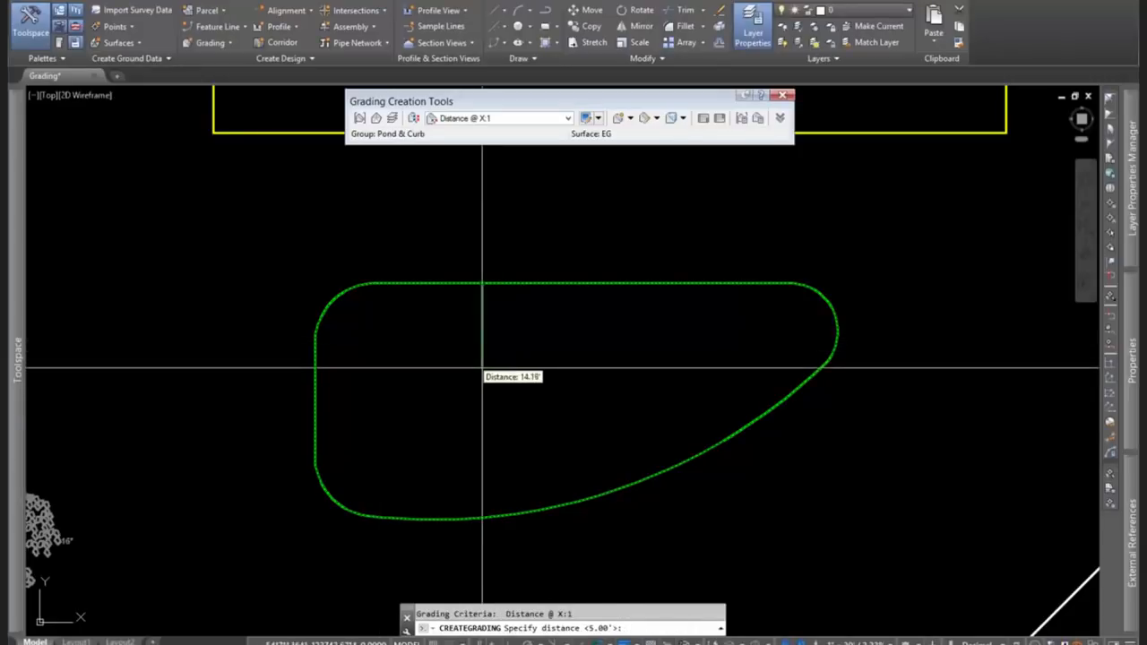
{"action": "type", "text": "10"}
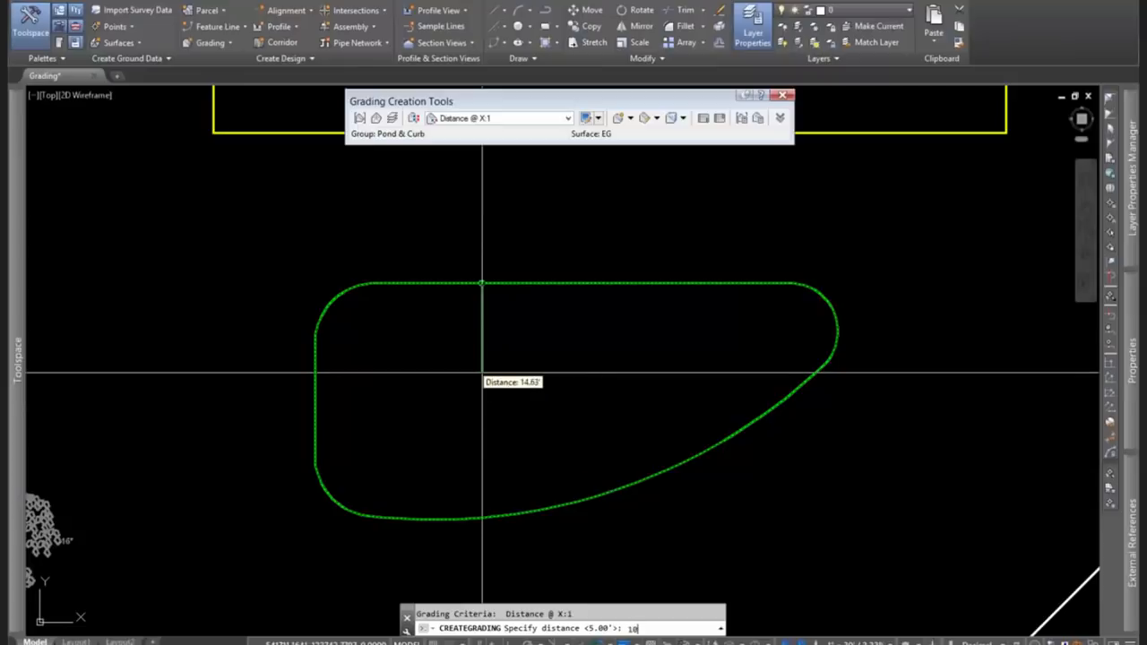
{"action": "key", "text": "Return"}
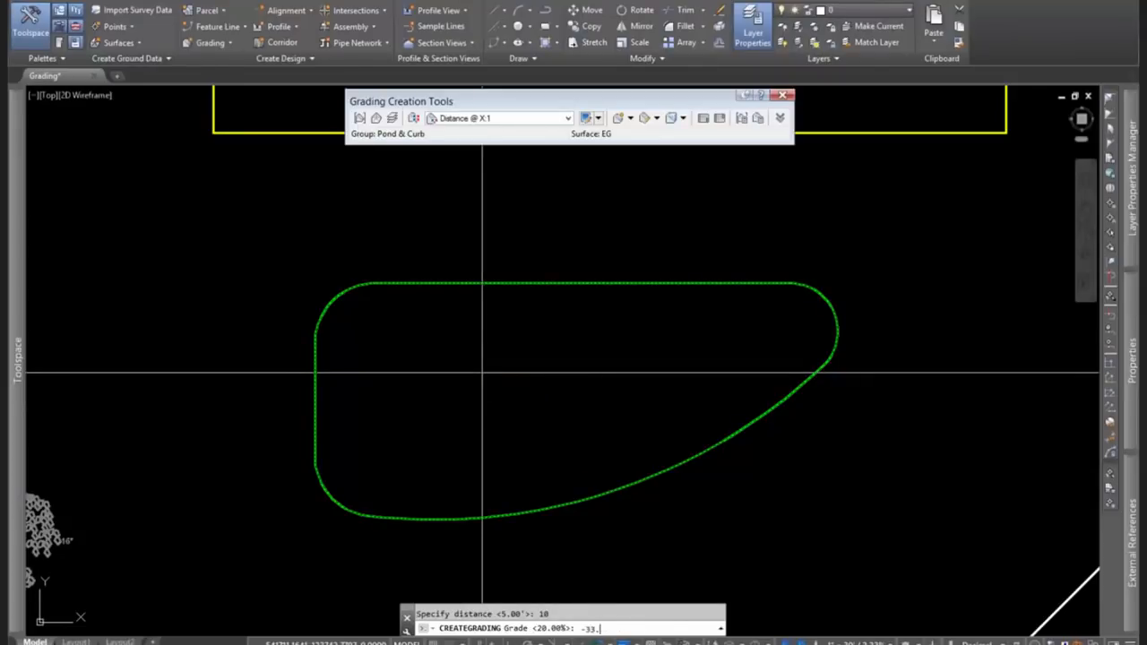
{"action": "key", "text": "Return"}
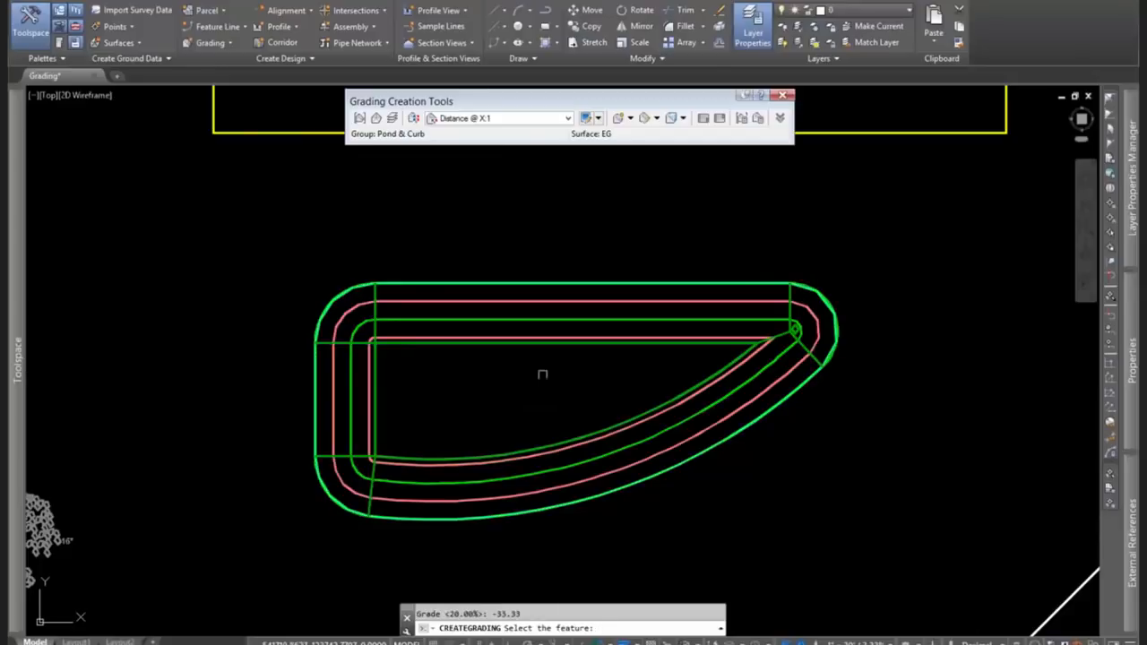
{"action": "key", "text": "Escape"}
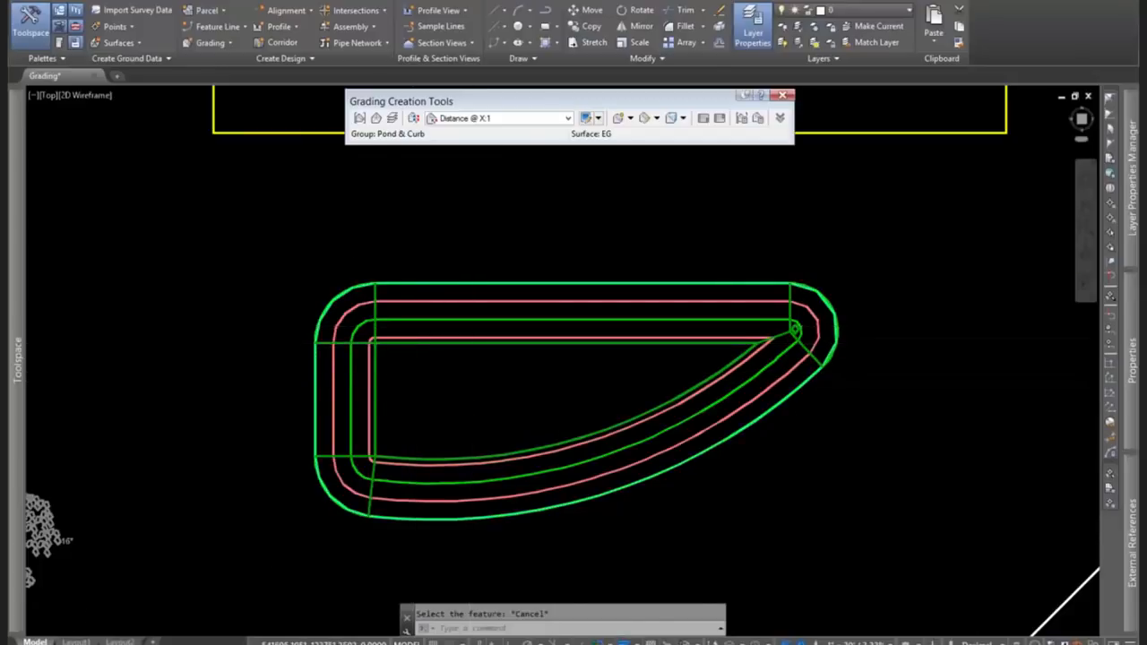
Select the pond grading and inspect it from a tilted 3D angle in the Object Viewer.
{"action": "scroll", "coordinate": [367, 327], "scroll_direction": "up", "scroll_amount": 2}
{"action": "left_click", "coordinate": [367, 309]}
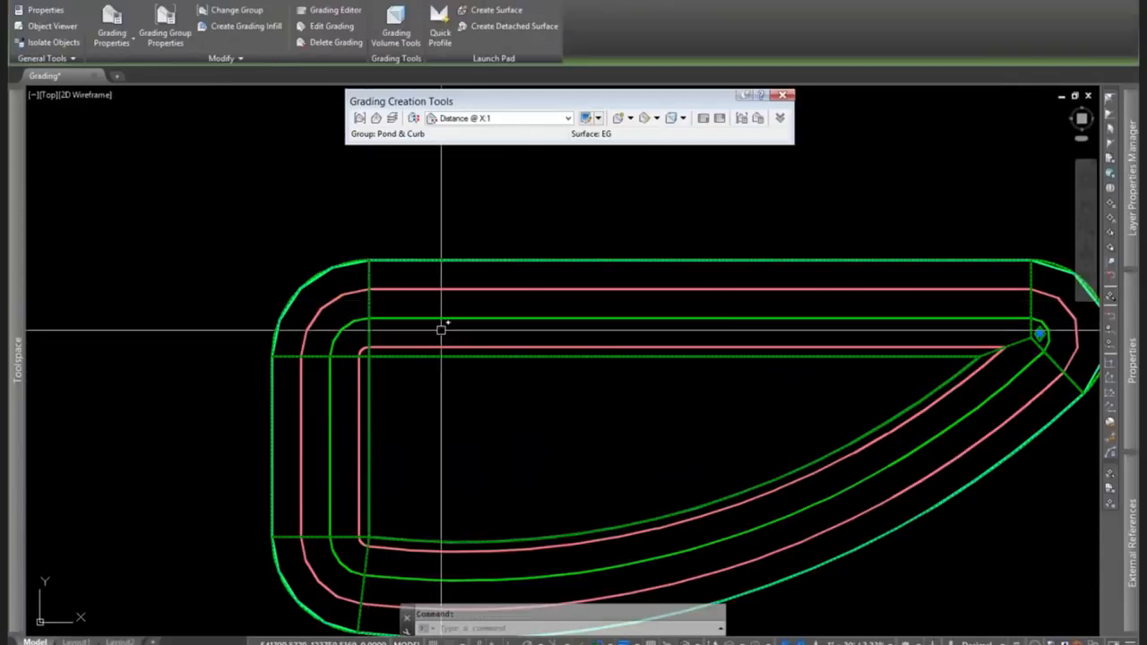
{"action": "scroll", "coordinate": [869, 315], "scroll_direction": "down", "scroll_amount": 2}
{"action": "right_click", "coordinate": [833, 217]}
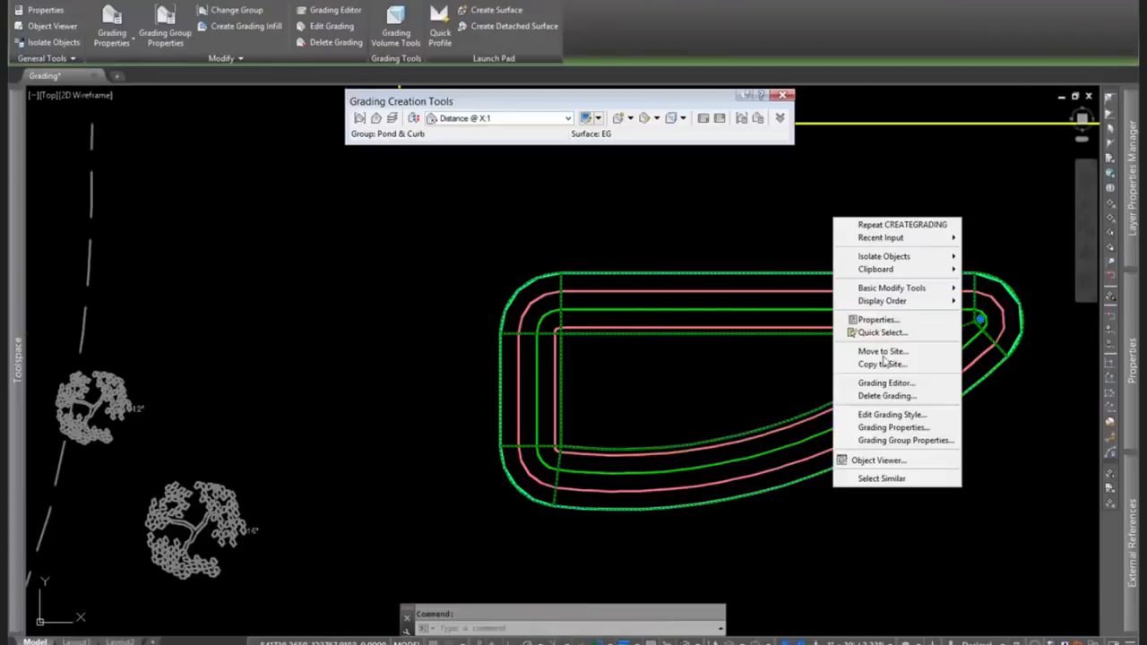
{"action": "left_click", "coordinate": [883, 462]}
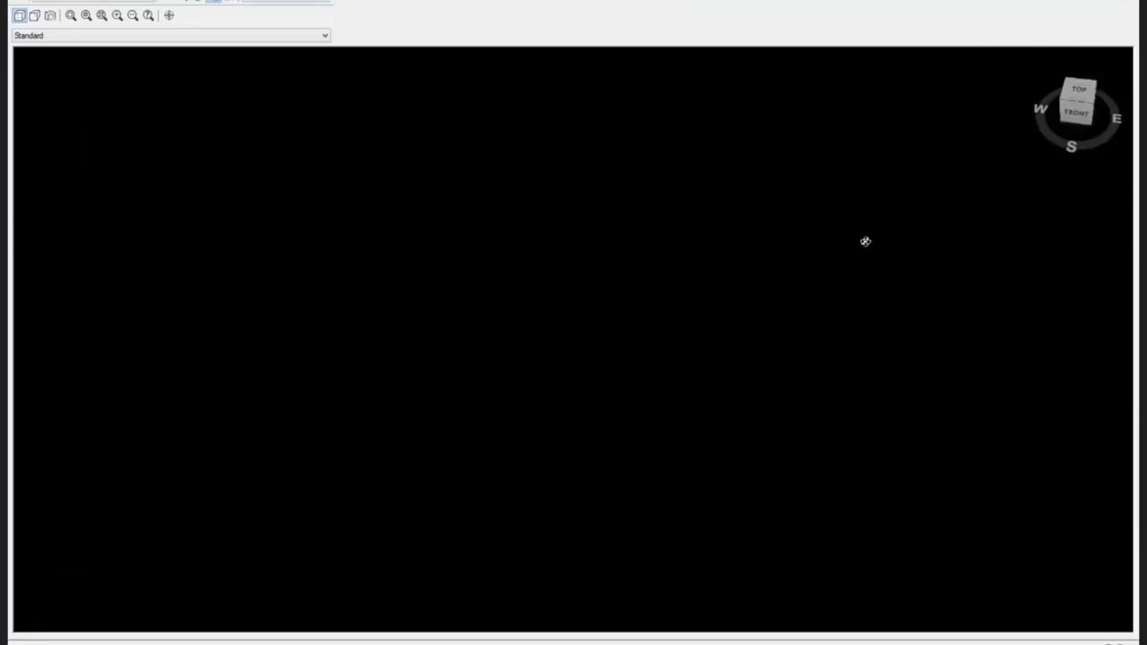
{"action": "left_click", "coordinate": [1061, 101]}
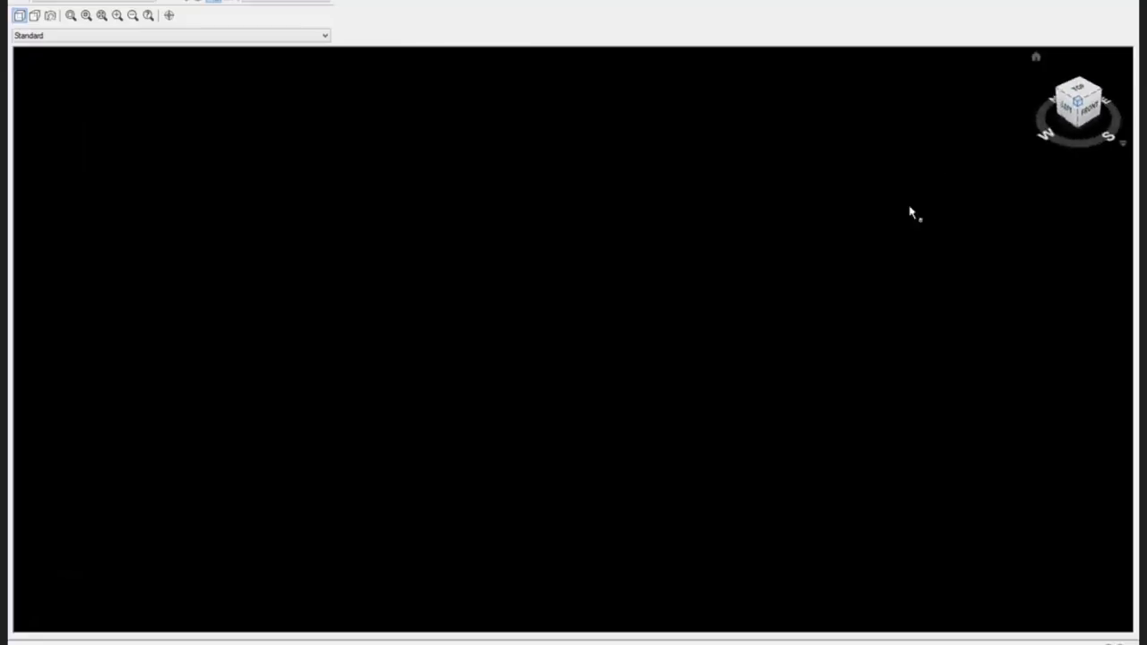
{"action": "left_click_drag", "start_coordinate": [548, 392], "coordinate": [613, 342]}
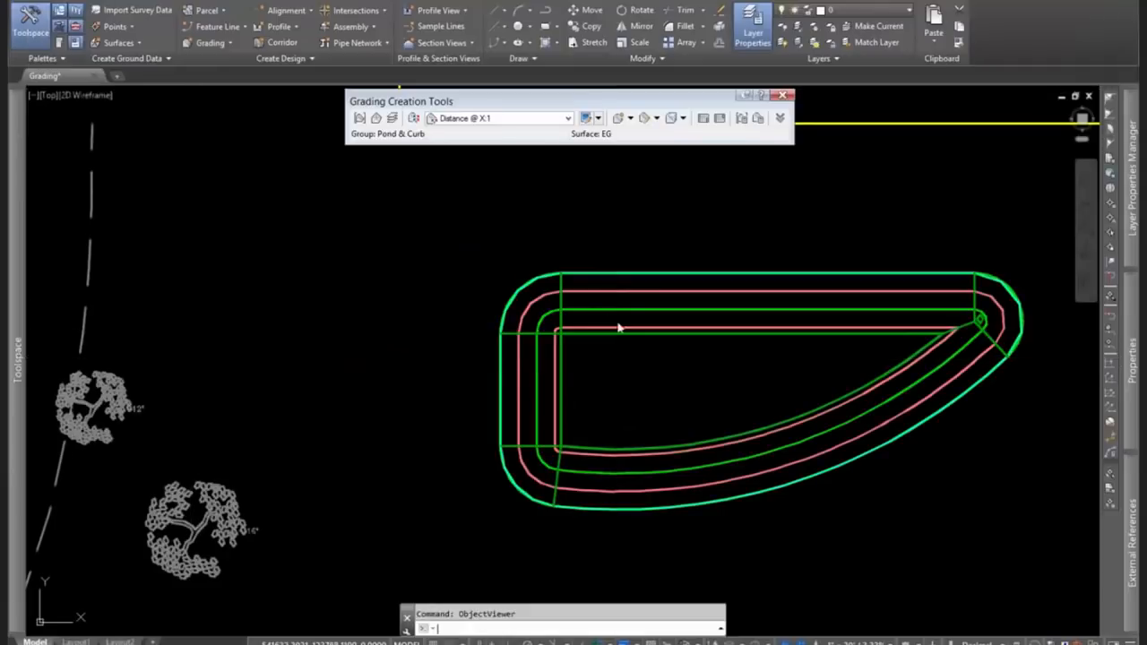
Save the drawing and edit the pond grading to a distance of 20', accepting the -33.33% grade.
{"action": "key", "text": "ctrl+s"}
{"action": "left_click", "coordinate": [657, 118]}
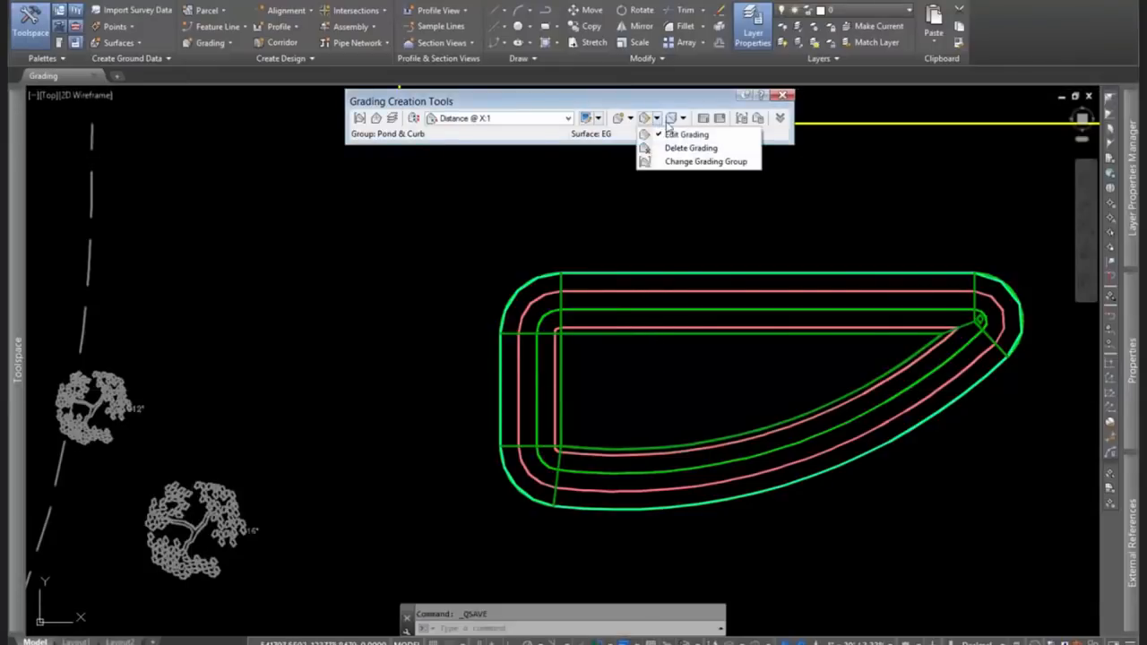
{"action": "left_click", "coordinate": [679, 135]}
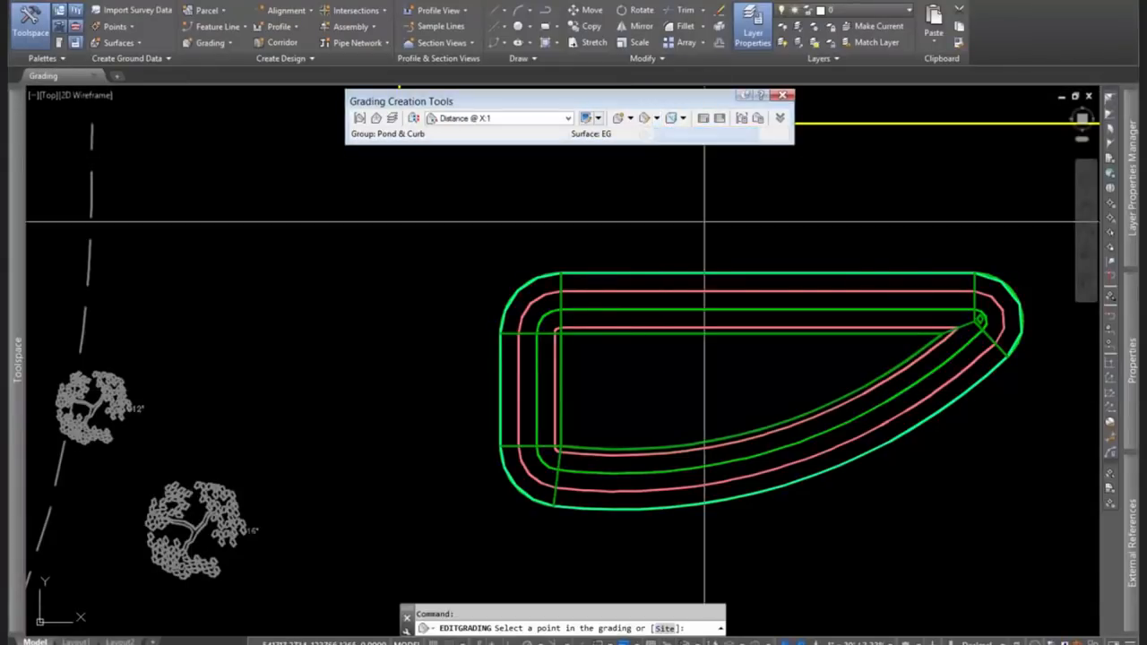
{"action": "left_click", "coordinate": [715, 302]}
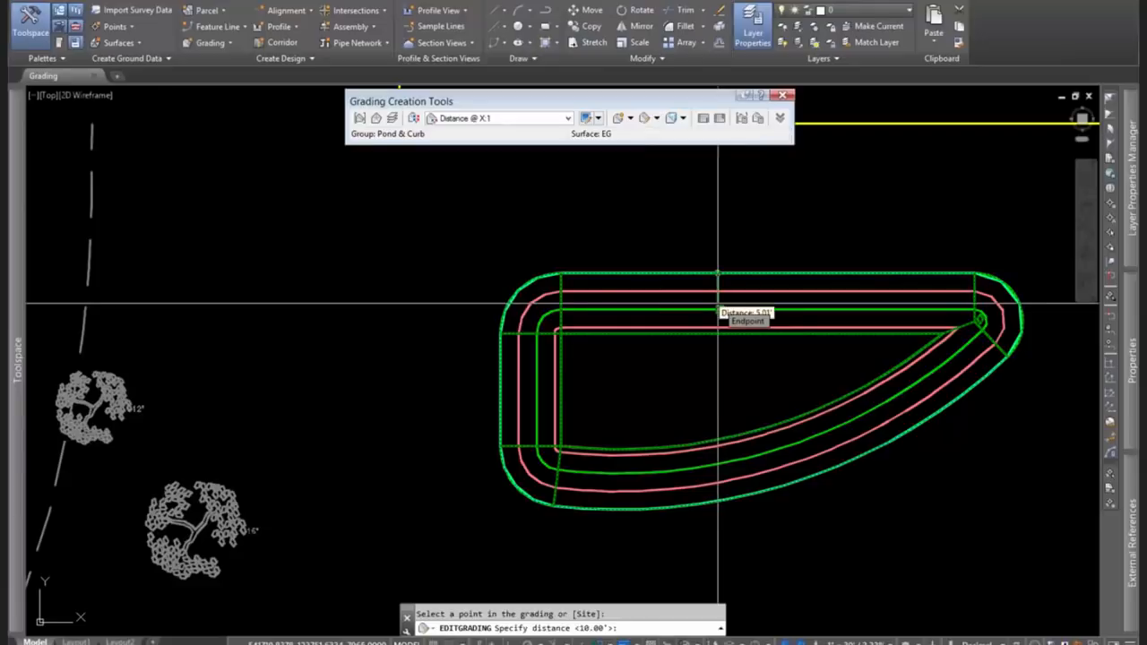
{"action": "type", "text": "20"}
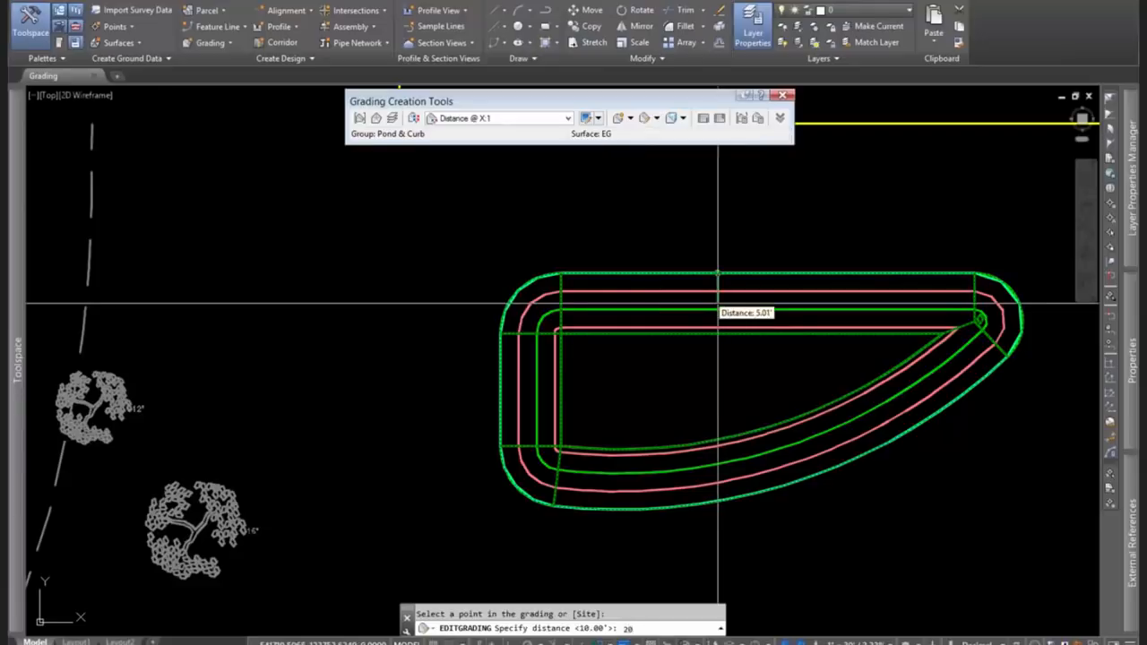
{"action": "key", "text": "Return"}
{"action": "key", "text": "Return"}
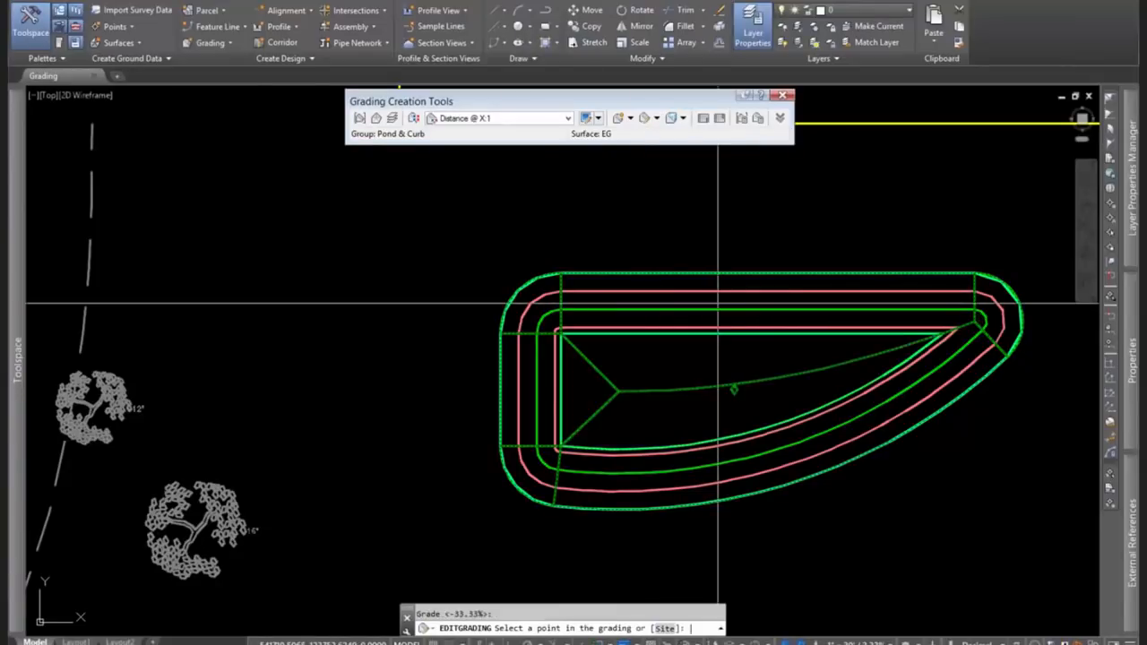
{"action": "key", "text": "Escape"}
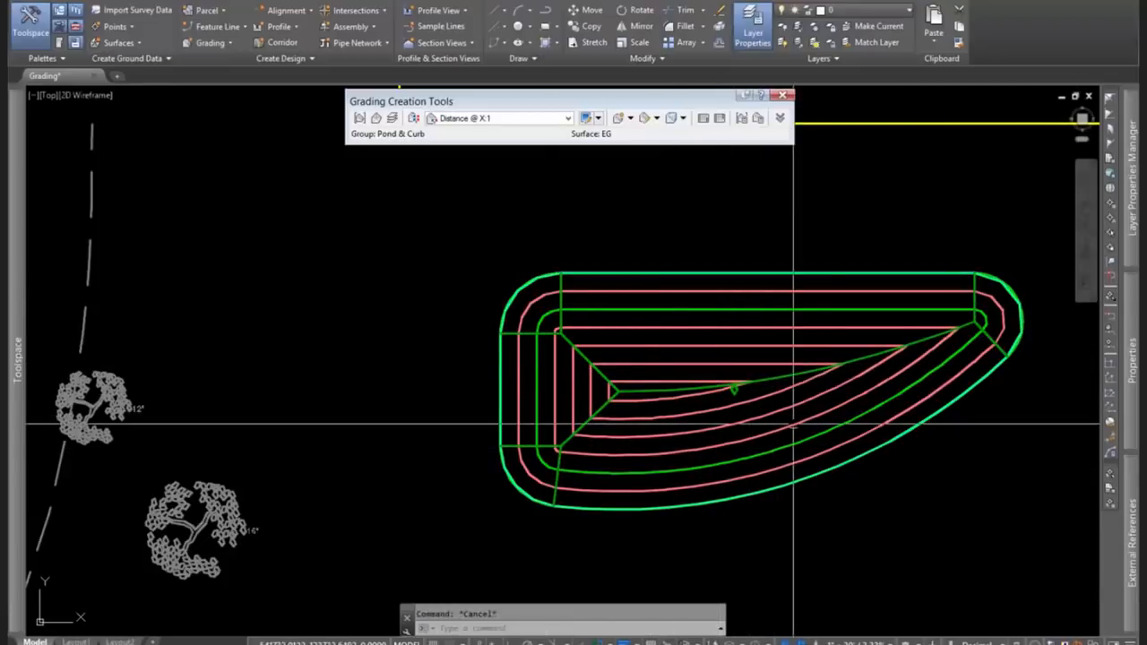
Select the pond surface and orbit around it in the Object Viewer to examine its shaded 3D shape.
{"action": "left_click", "coordinate": [712, 354]}
{"action": "right_click", "coordinate": [719, 359]}
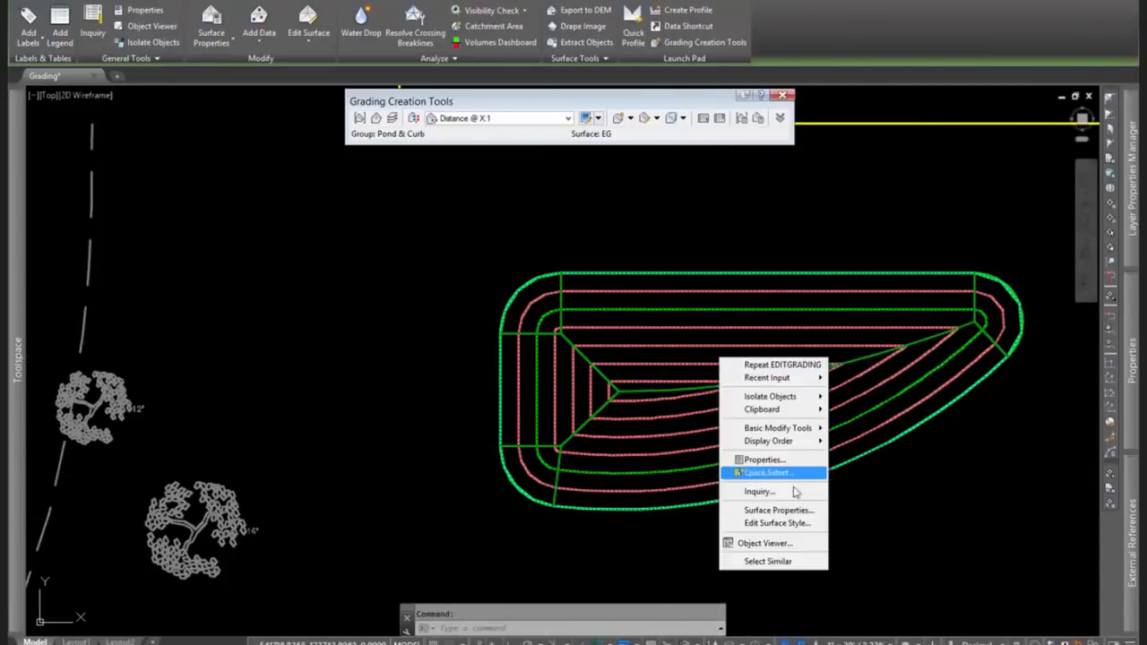
{"action": "left_click", "coordinate": [772, 543]}
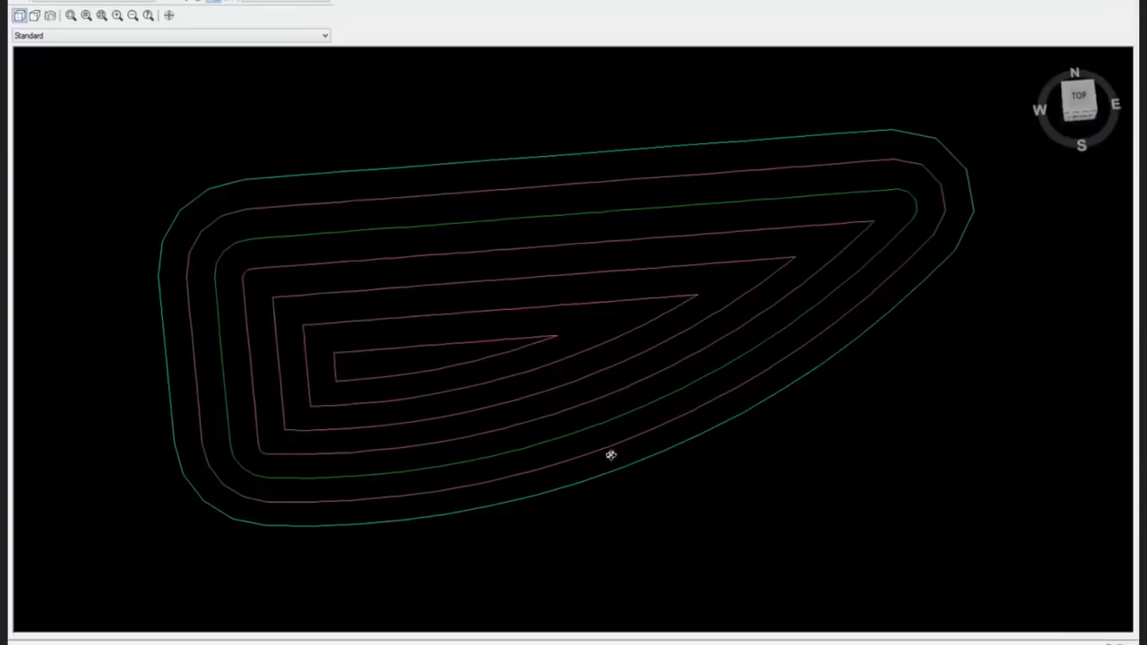
{"action": "mouse_move", "coordinate": [610, 455]}
{"action": "left_mouse_down"}
{"action": "mouse_move", "coordinate": [504, 410]}
{"action": "mouse_move", "coordinate": [474, 456]}
{"action": "mouse_move", "coordinate": [657, 180]}
{"action": "left_mouse_up"}
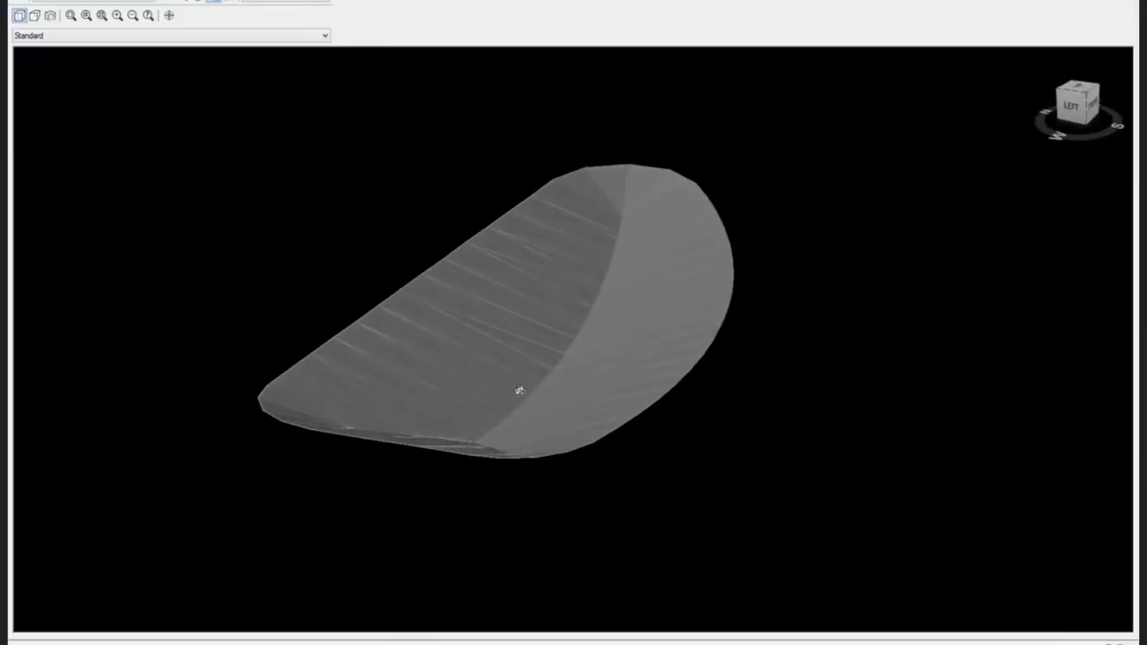
{"action": "mouse_move", "coordinate": [648, 421]}
{"action": "left_mouse_down"}
{"action": "mouse_move", "coordinate": [494, 454]}
{"action": "mouse_move", "coordinate": [442, 389]}
{"action": "mouse_move", "coordinate": [597, 450]}
{"action": "mouse_move", "coordinate": [471, 410]}
{"action": "mouse_move", "coordinate": [439, 427]}
{"action": "mouse_move", "coordinate": [593, 465]}
{"action": "left_mouse_up"}
{"action": "key", "text": "Escape"}
Save the drawing and make Daylight 3:1 the current grading criteria.
{"action": "scroll", "coordinate": [676, 417], "scroll_direction": "down", "scroll_amount": 2}
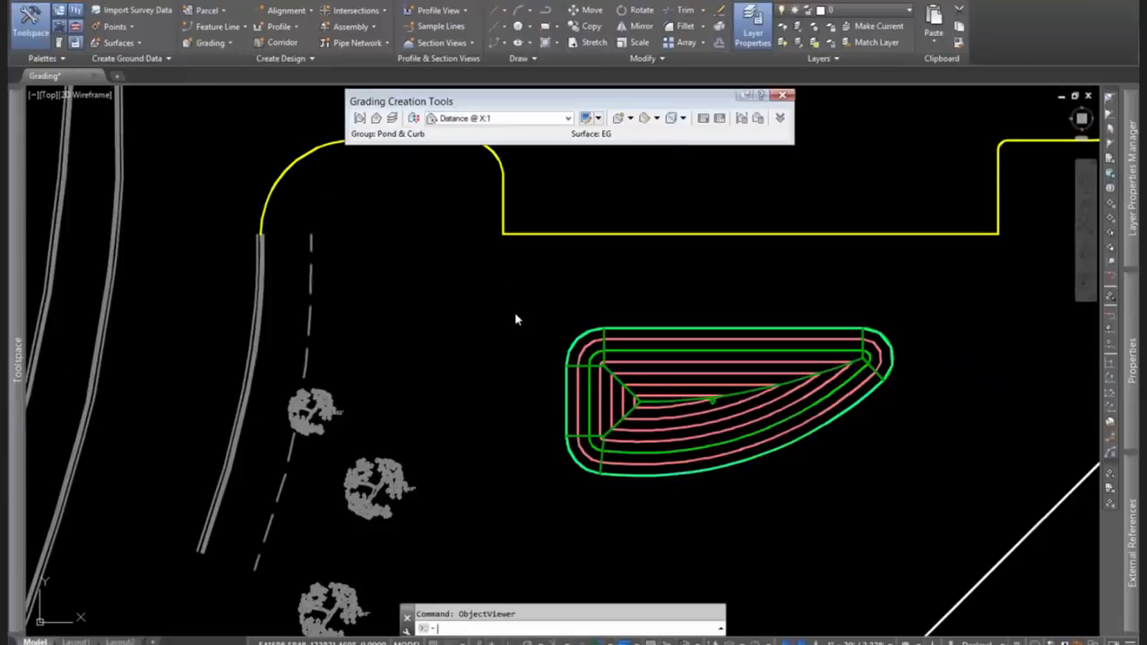
{"action": "key", "text": "ctrl+s"}
{"action": "middle_click_drag", "start_coordinate": [653, 519], "coordinate": [555, 451]}
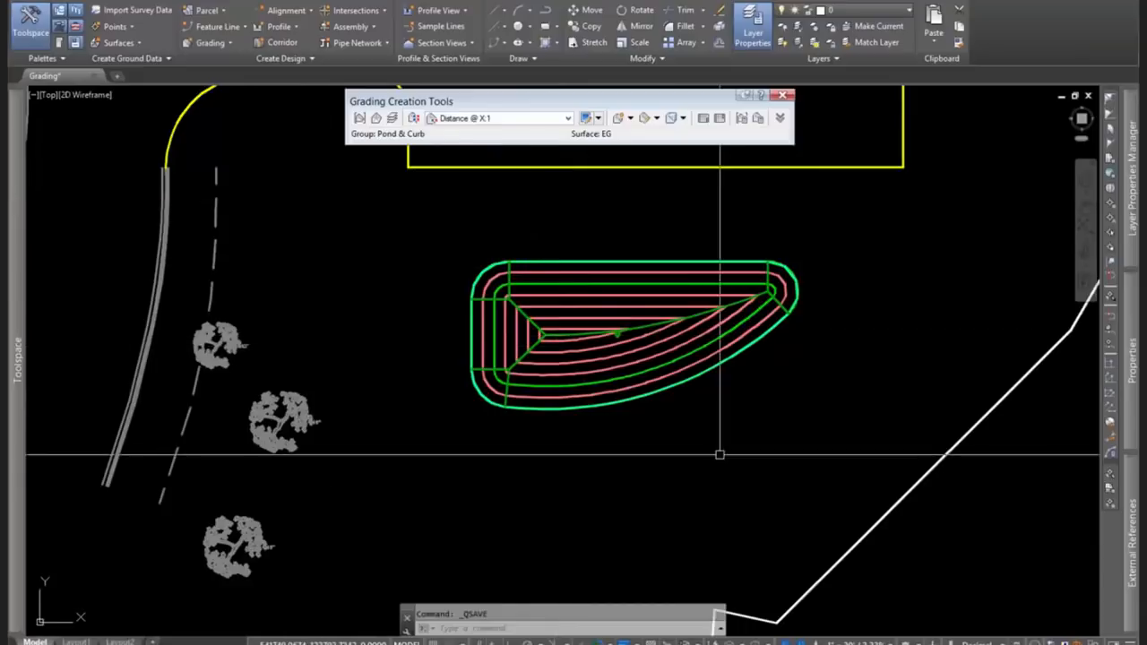
{"action": "middle_click_drag", "start_coordinate": [834, 366], "coordinate": [801, 418]}
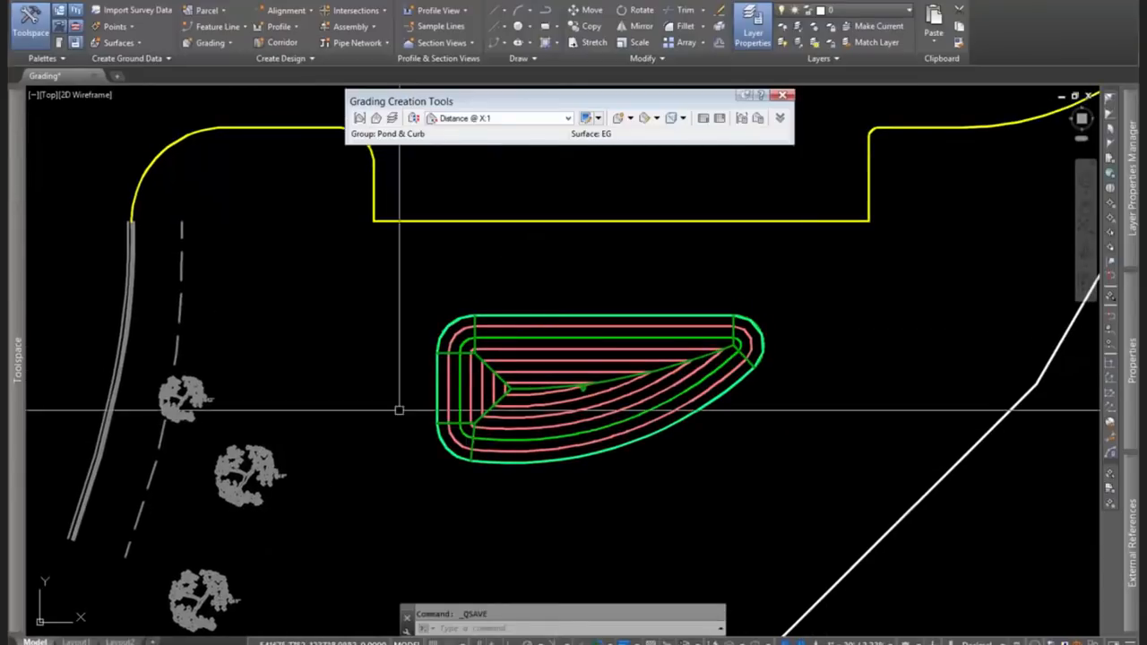
{"action": "left_click", "coordinate": [520, 120]}
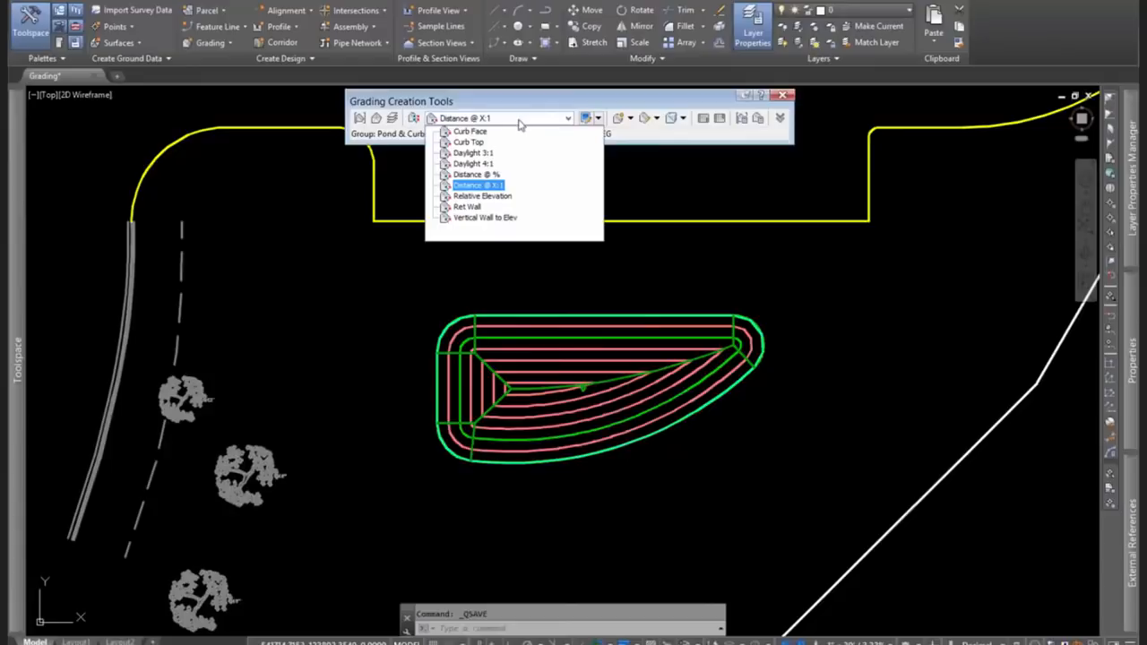
{"action": "left_click", "coordinate": [473, 153]}
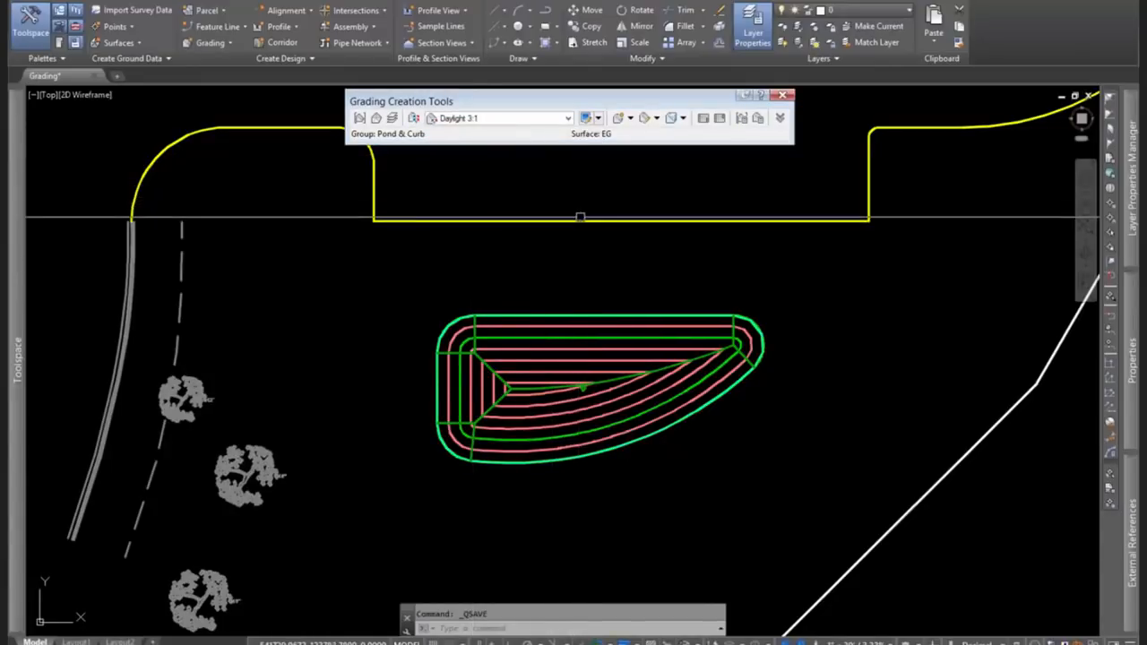
{"action": "middle_click_drag", "start_coordinate": [579, 219], "coordinate": [636, 238]}
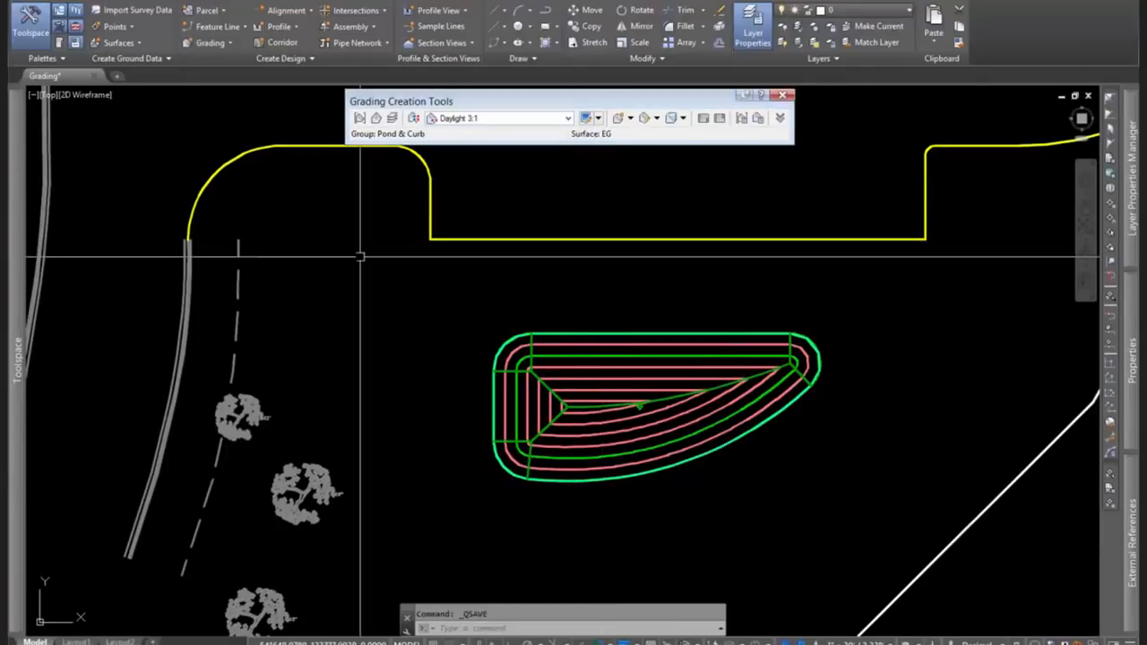
Set the EG surface's style to Contours 1' and 5' (Background) in its surface properties.
{"action": "mouse_move", "coordinate": [16, 235]}
{"action": "left_click", "coordinate": [123, 215]}
{"action": "right_click", "coordinate": [215, 216]}
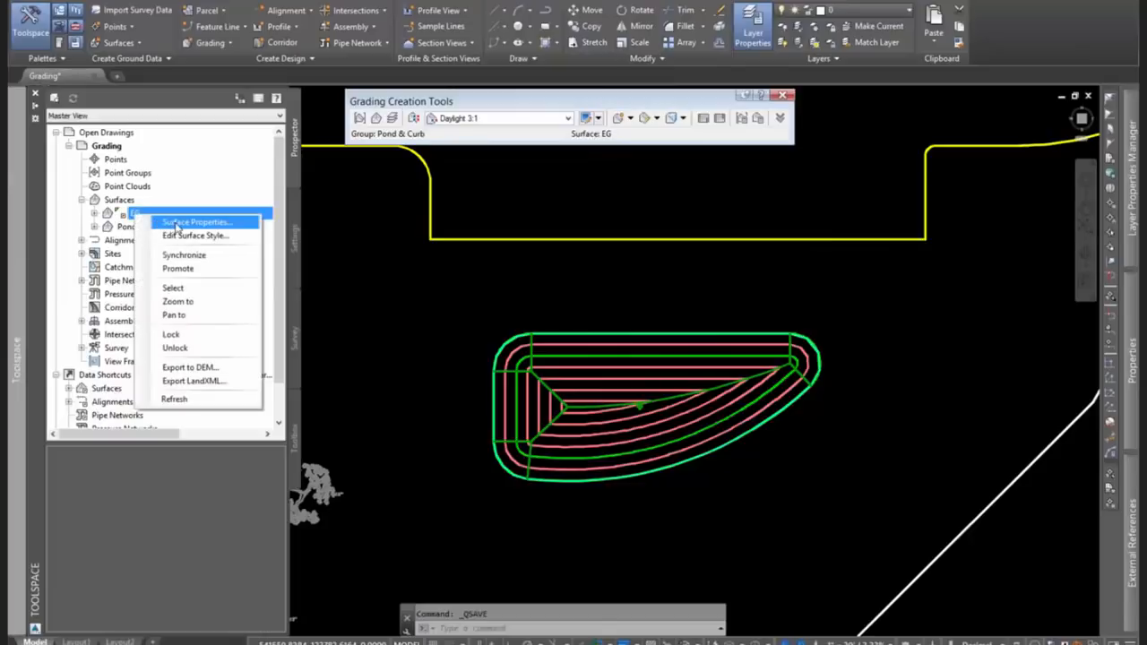
{"action": "left_click", "coordinate": [240, 222]}
{"action": "left_click", "coordinate": [283, 181]}
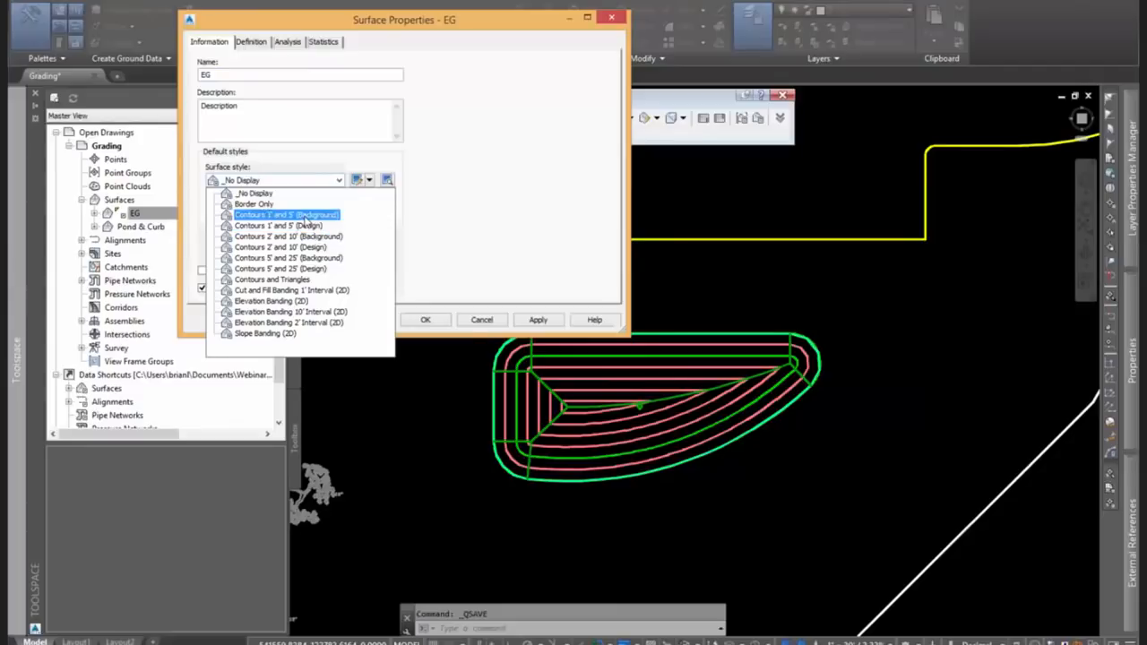
{"action": "left_click", "coordinate": [296, 215]}
{"action": "left_click", "coordinate": [424, 319]}
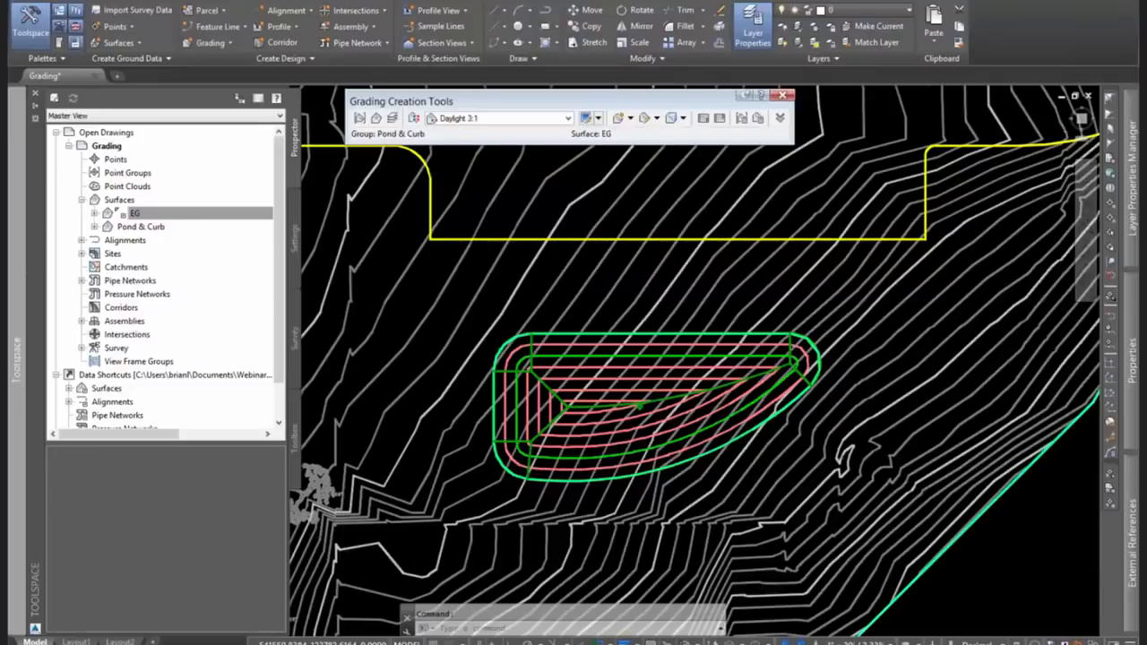
Set the EG surface's style to Contours 5' and 25' (Background) in its surface properties.
{"action": "left_click", "coordinate": [639, 292]}
{"action": "right_click", "coordinate": [674, 273]}
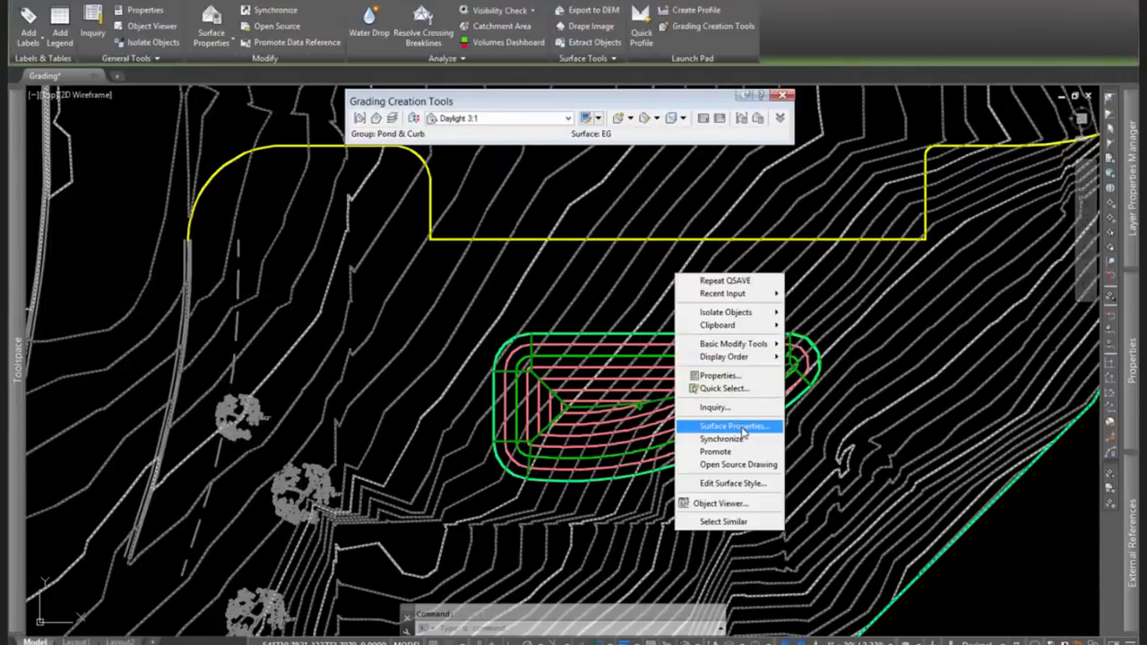
{"action": "left_click", "coordinate": [743, 427]}
{"action": "left_click", "coordinate": [339, 180]}
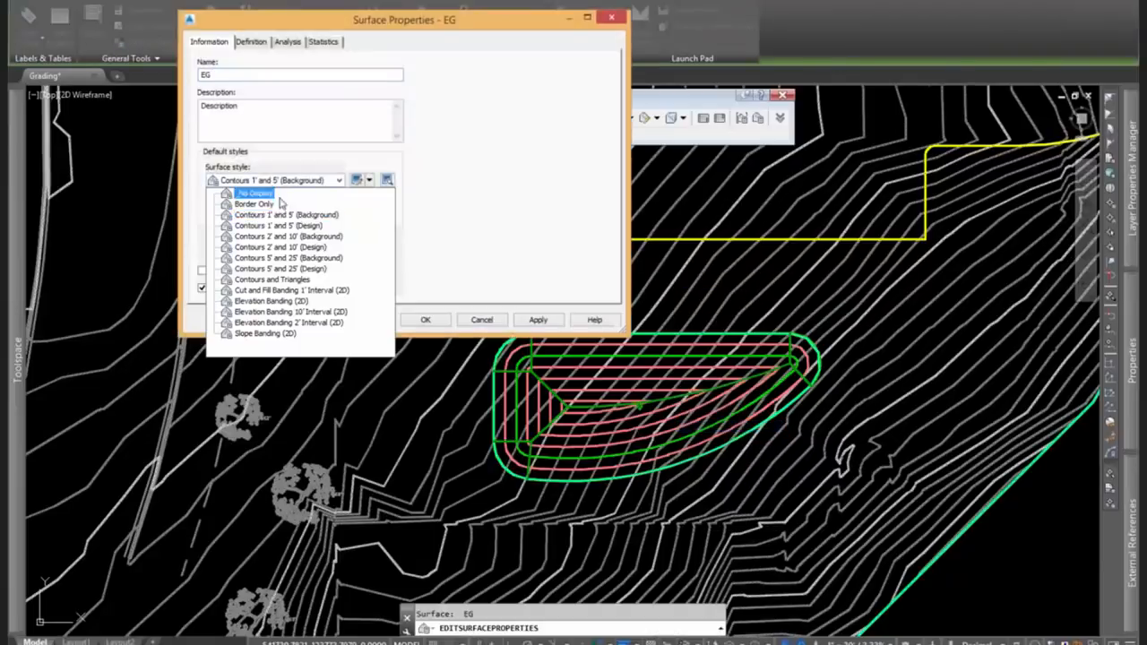
{"action": "left_click", "coordinate": [300, 258]}
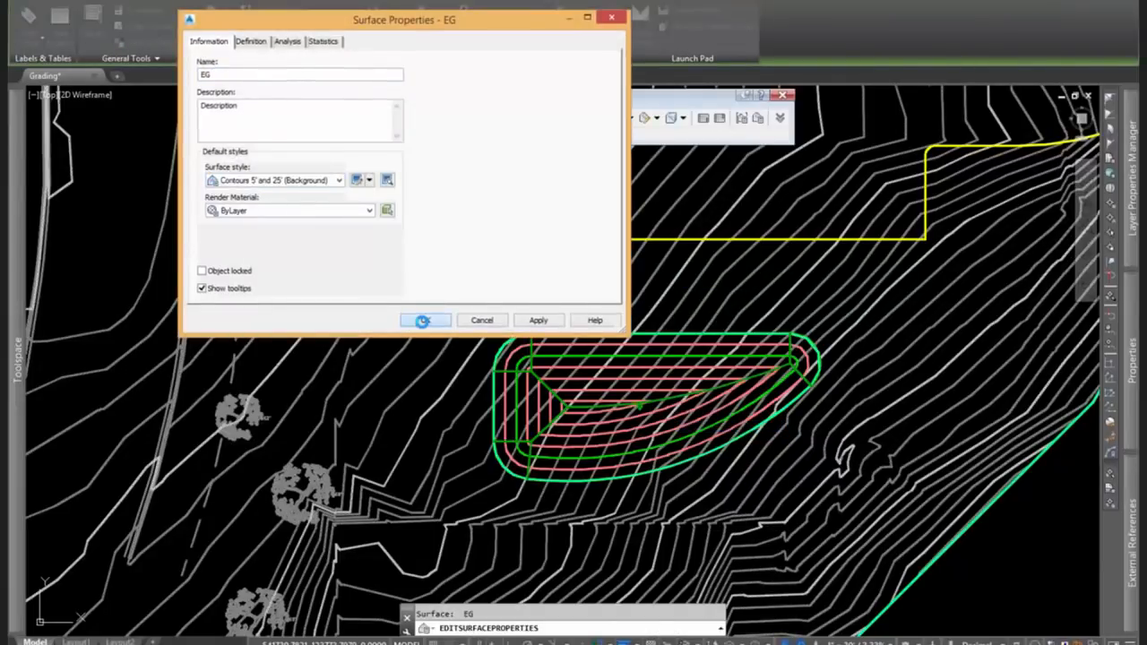
{"action": "left_click", "coordinate": [425, 320]}
{"action": "key", "text": "Escape"}
Examine how the EG contours run across the pond and the surrounding site.
{"action": "middle_click_drag", "start_coordinate": [684, 361], "coordinate": [645, 321]}
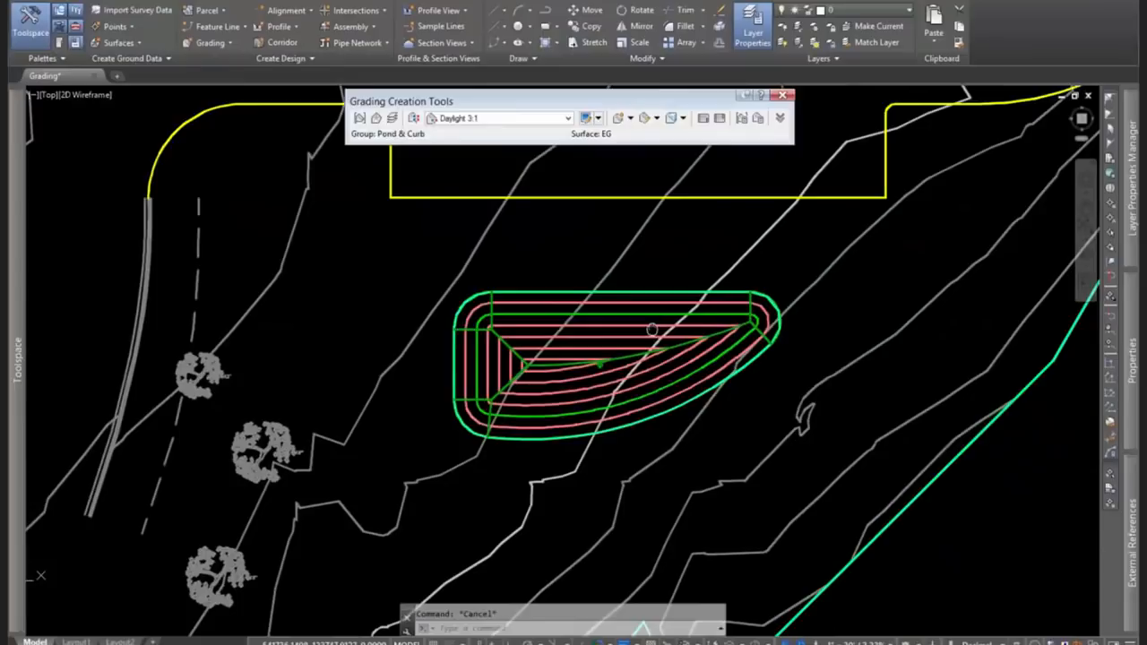
{"action": "scroll", "coordinate": [572, 380], "scroll_direction": "down", "scroll_amount": 2}
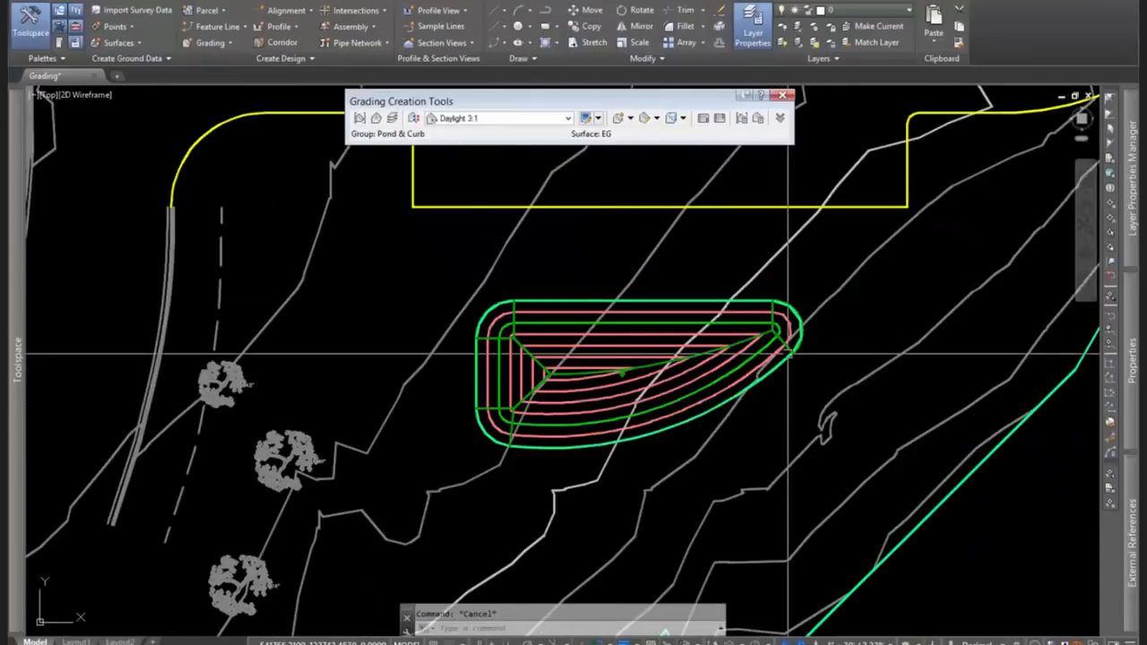
{"action": "scroll", "coordinate": [791, 385], "scroll_direction": "down", "scroll_amount": 2}
{"action": "scroll", "coordinate": [790, 368], "scroll_direction": "down", "scroll_amount": 2}
{"action": "mouse_move", "coordinate": [790, 365]}
{"action": "middle_mouse_down"}
{"action": "mouse_move", "coordinate": [711, 450]}
{"action": "mouse_move", "coordinate": [592, 494]}
{"action": "mouse_move", "coordinate": [630, 382]}
{"action": "mouse_move", "coordinate": [579, 399]}
{"action": "mouse_move", "coordinate": [485, 508]}
{"action": "middle_mouse_up"}
{"action": "scroll", "coordinate": [578, 399], "scroll_direction": "up", "scroll_amount": 3}
{"action": "middle_click_drag", "start_coordinate": [591, 466], "coordinate": [724, 388]}
{"action": "scroll", "coordinate": [542, 475], "scroll_direction": "up", "scroll_amount": 2}
{"action": "scroll", "coordinate": [597, 478], "scroll_direction": "up", "scroll_amount": 2}
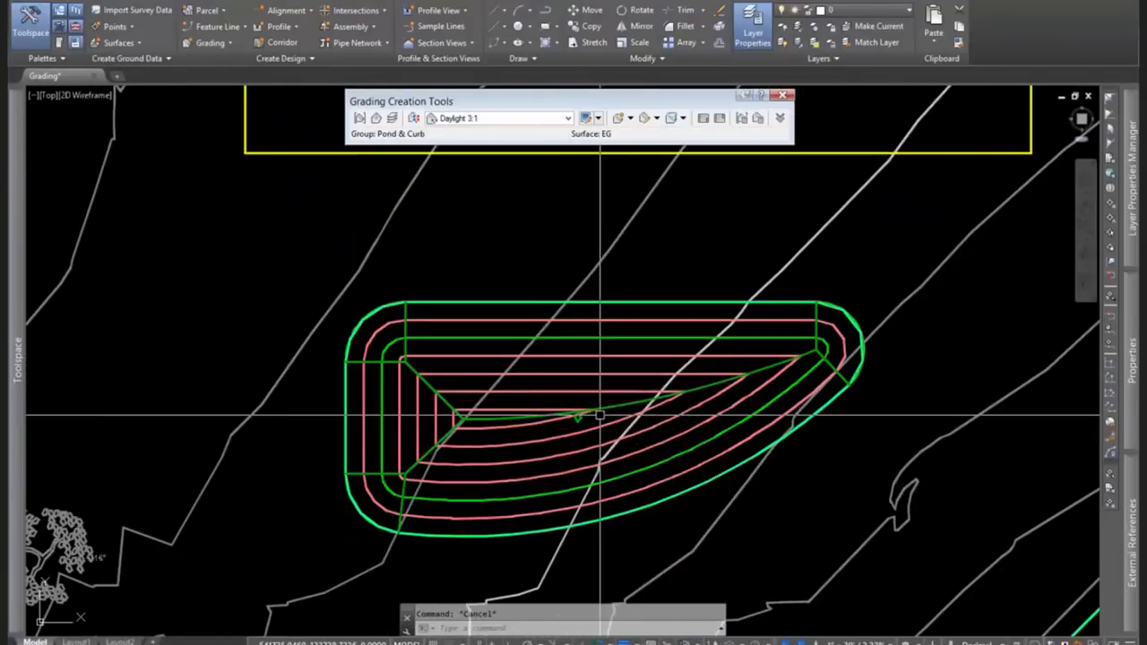
Try to create a Daylight 3:1 grading on the outer side of the pond outline, choosing not to apply it to the entire length.
{"action": "left_click", "coordinate": [631, 120]}
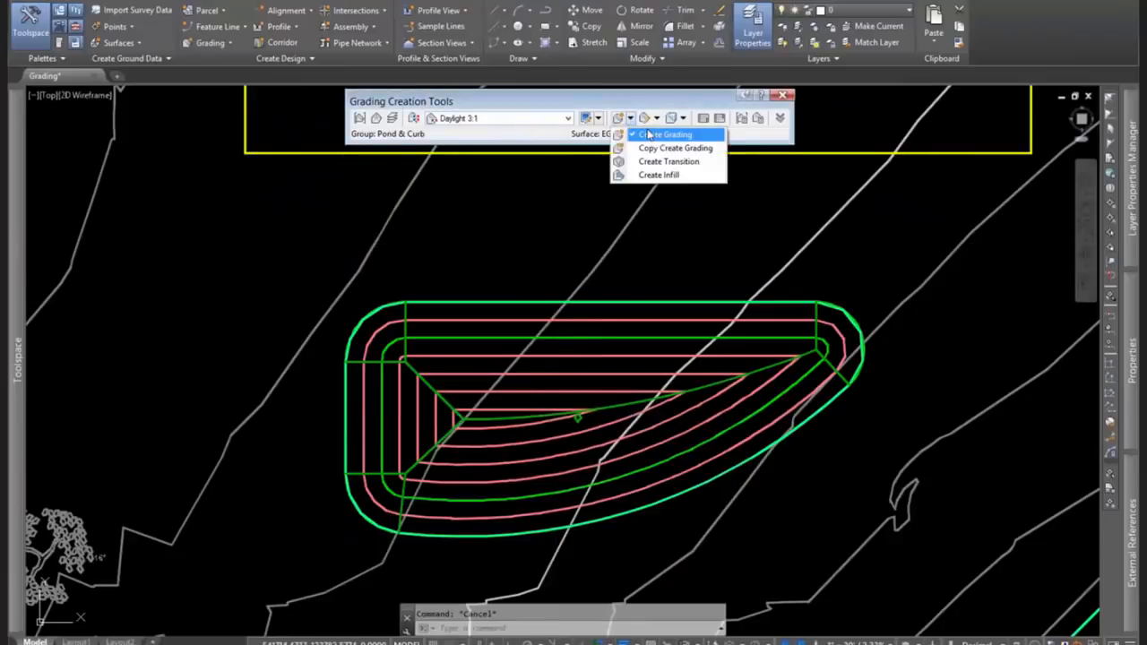
{"action": "left_click", "coordinate": [650, 135]}
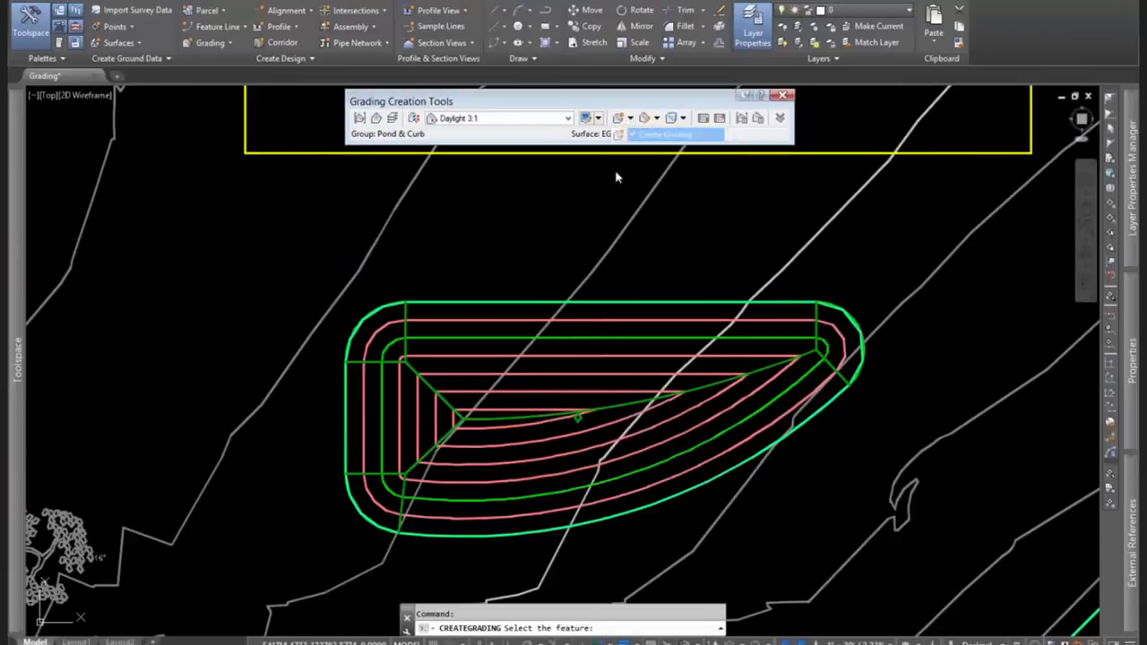
{"action": "left_click", "coordinate": [344, 412]}
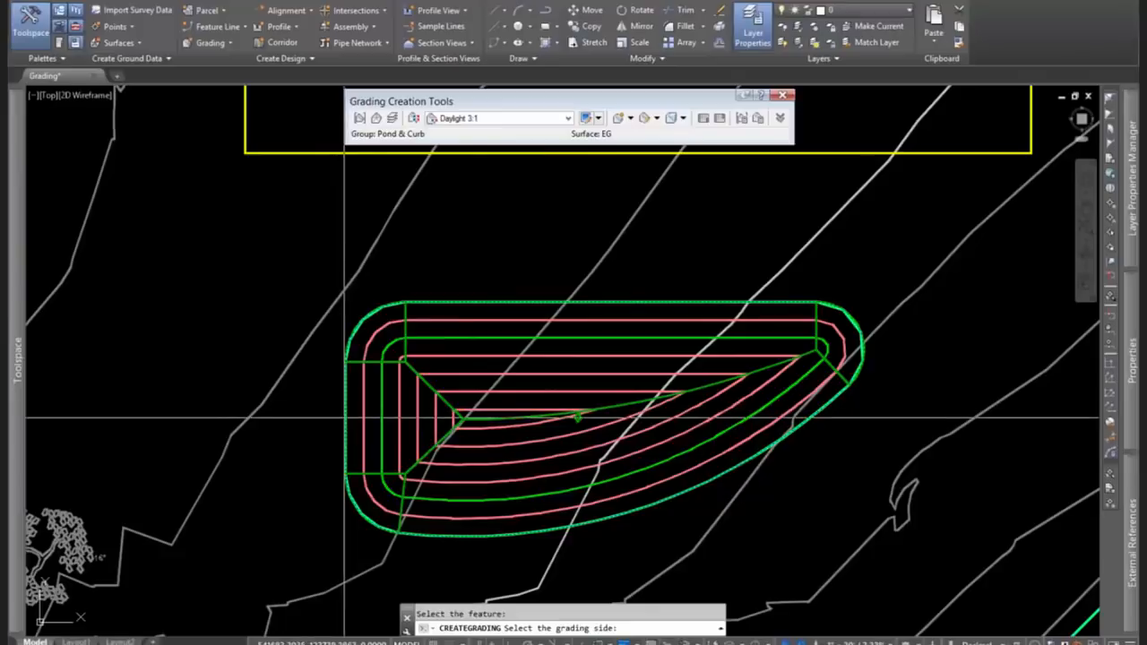
{"action": "middle_click_drag", "start_coordinate": [344, 446], "coordinate": [427, 368]}
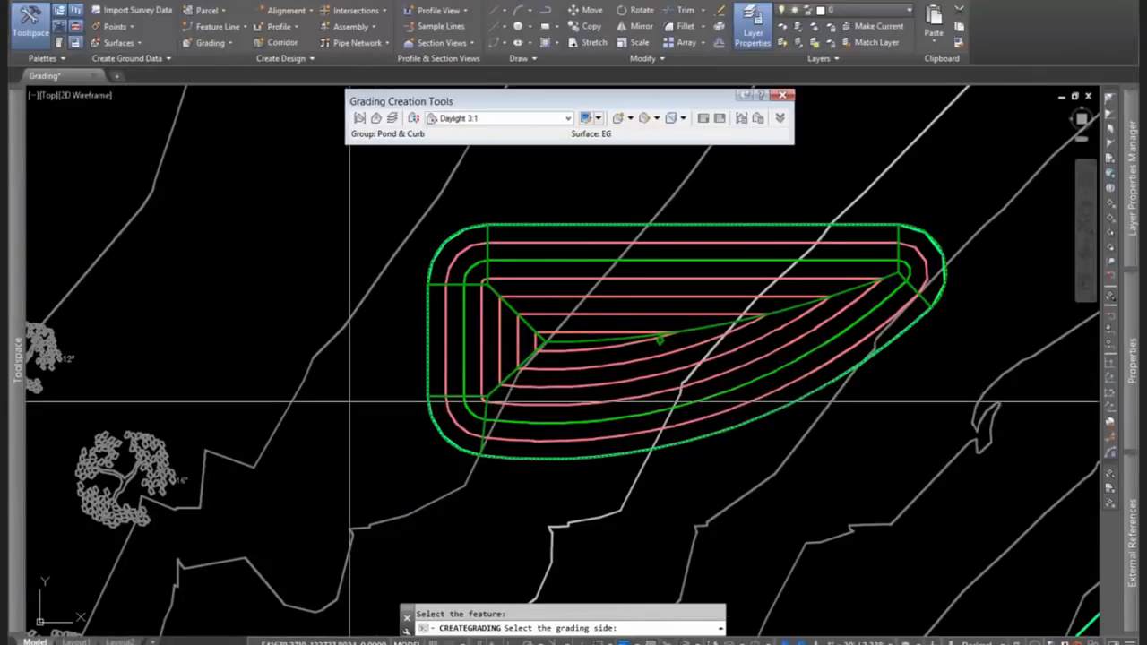
{"action": "left_click", "coordinate": [345, 396]}
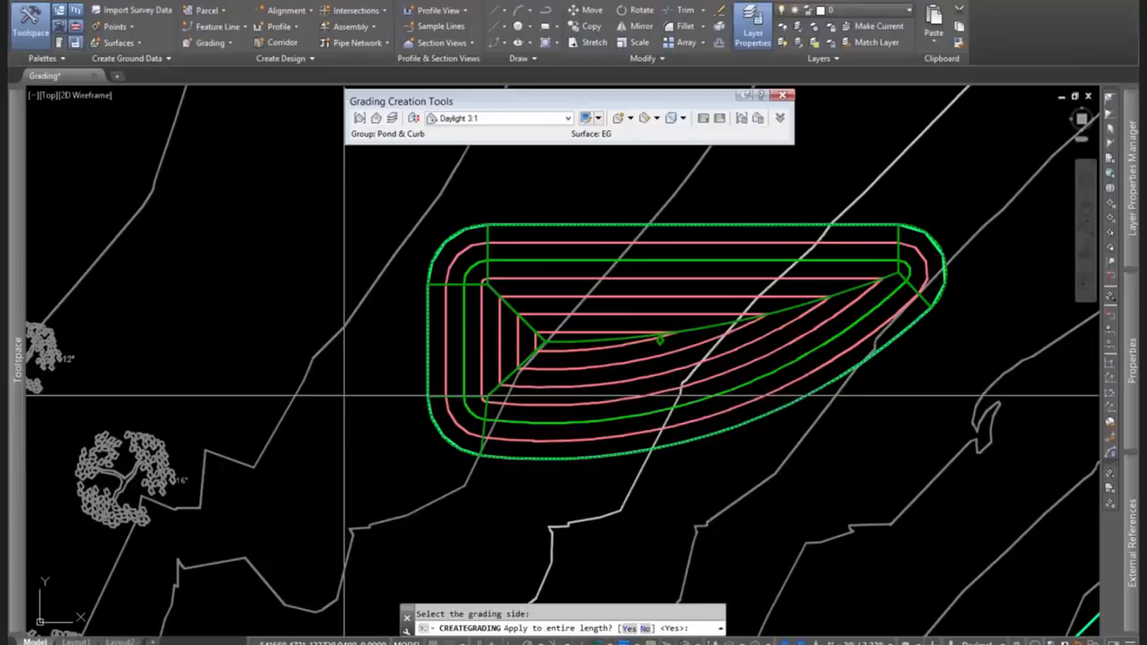
{"action": "type", "text": "n"}
{"action": "key", "text": "Return"}
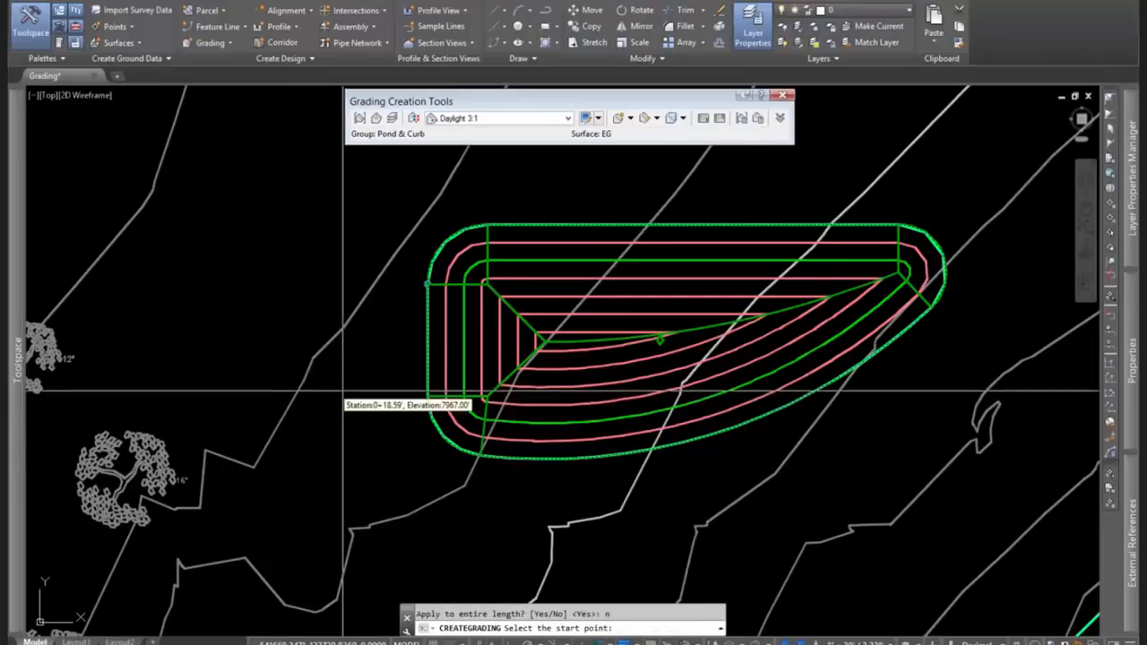
Try to limit the Daylight 3:1 grading to the range from station 2+17.84' to 1+21.08', and end the grading command.
{"action": "scroll", "coordinate": [283, 302], "scroll_direction": "down", "scroll_amount": 3}
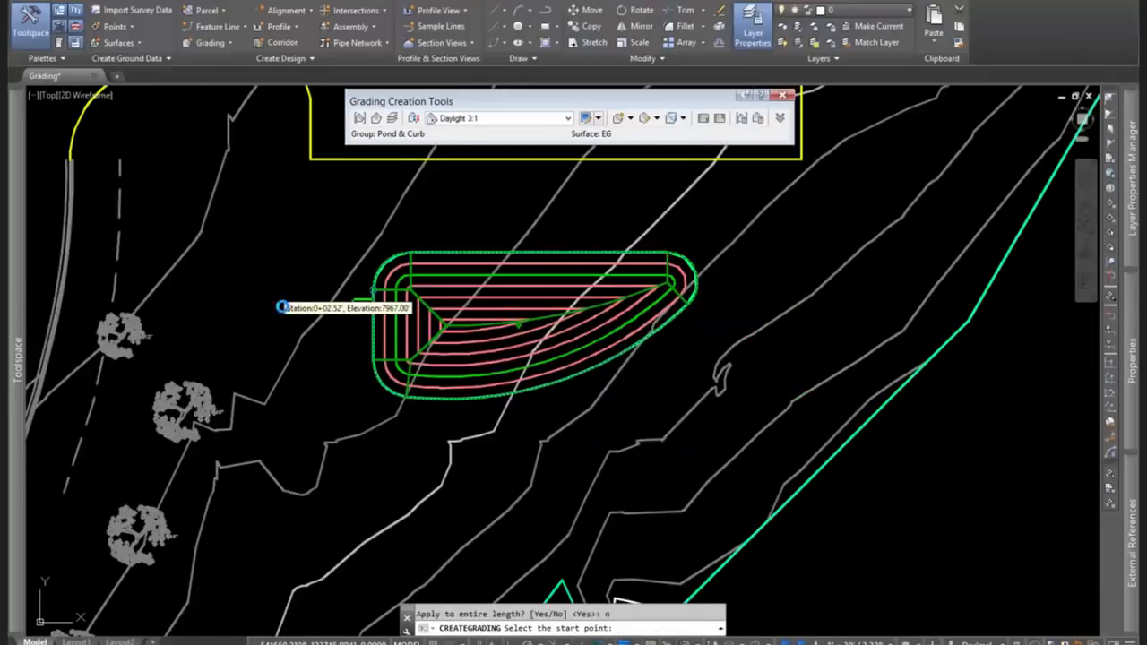
{"action": "middle_click_drag", "start_coordinate": [289, 302], "coordinate": [295, 376]}
{"action": "scroll", "coordinate": [295, 376], "scroll_direction": "up", "scroll_amount": 2}
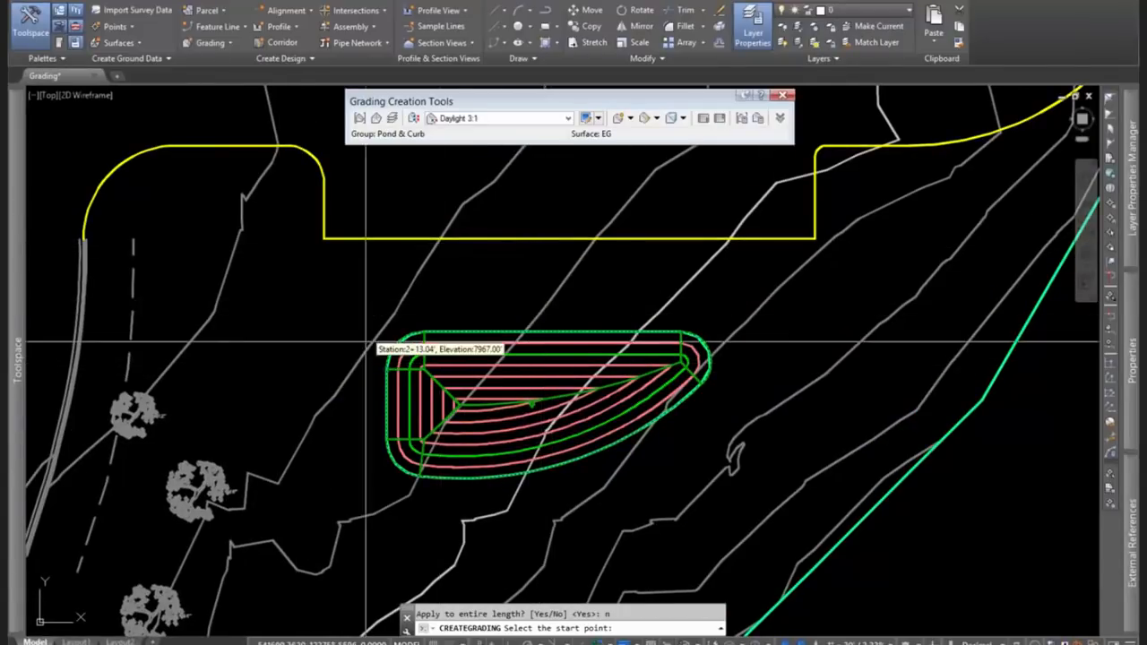
{"action": "left_click", "coordinate": [385, 363]}
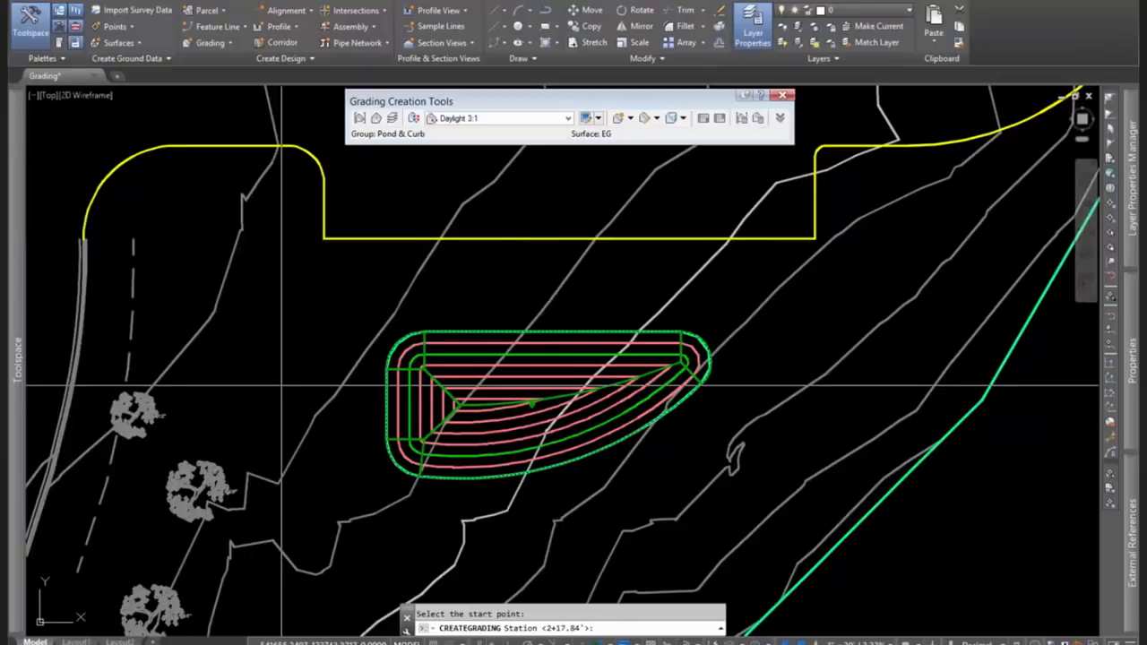
{"action": "key", "text": "Return"}
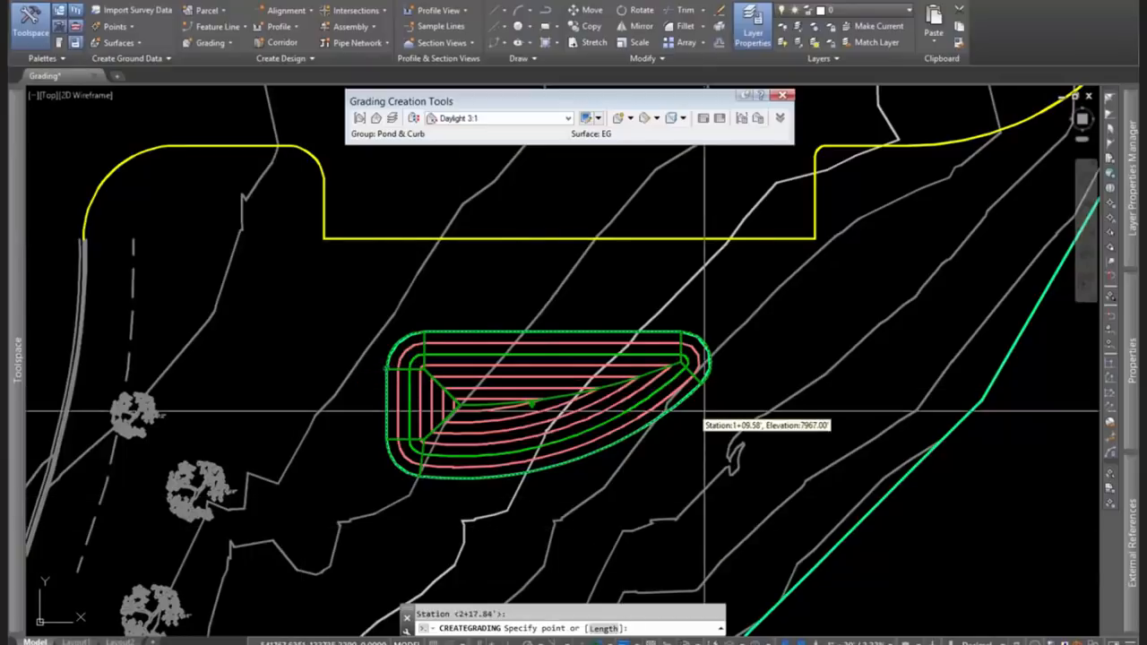
{"action": "left_click", "coordinate": [774, 367]}
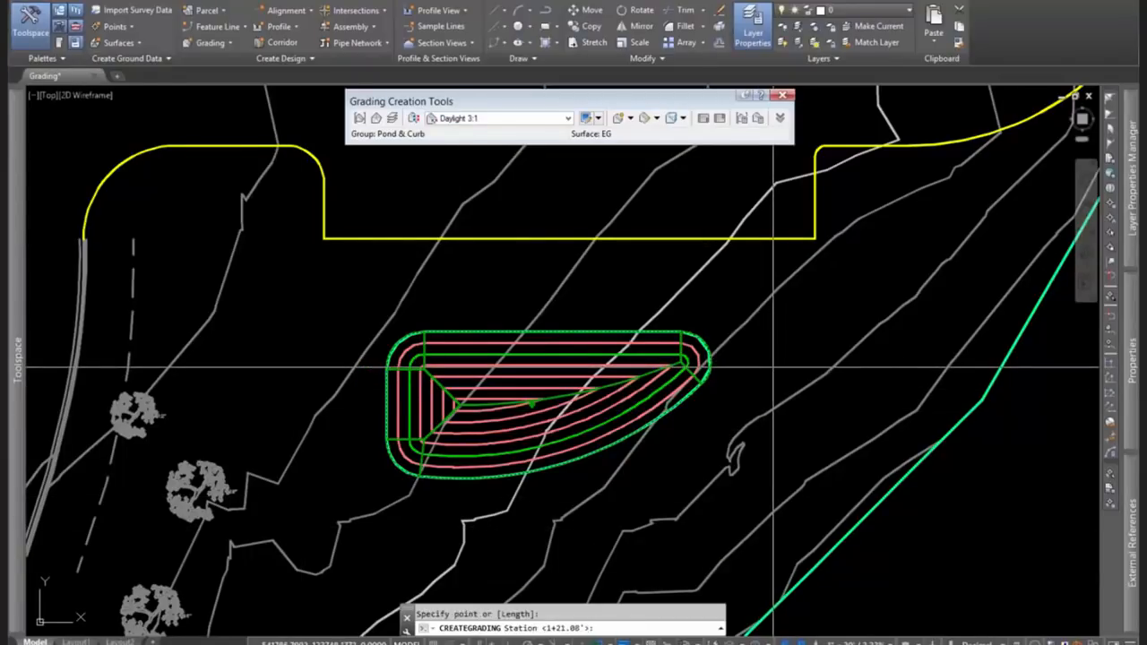
{"action": "key", "text": "Return"}
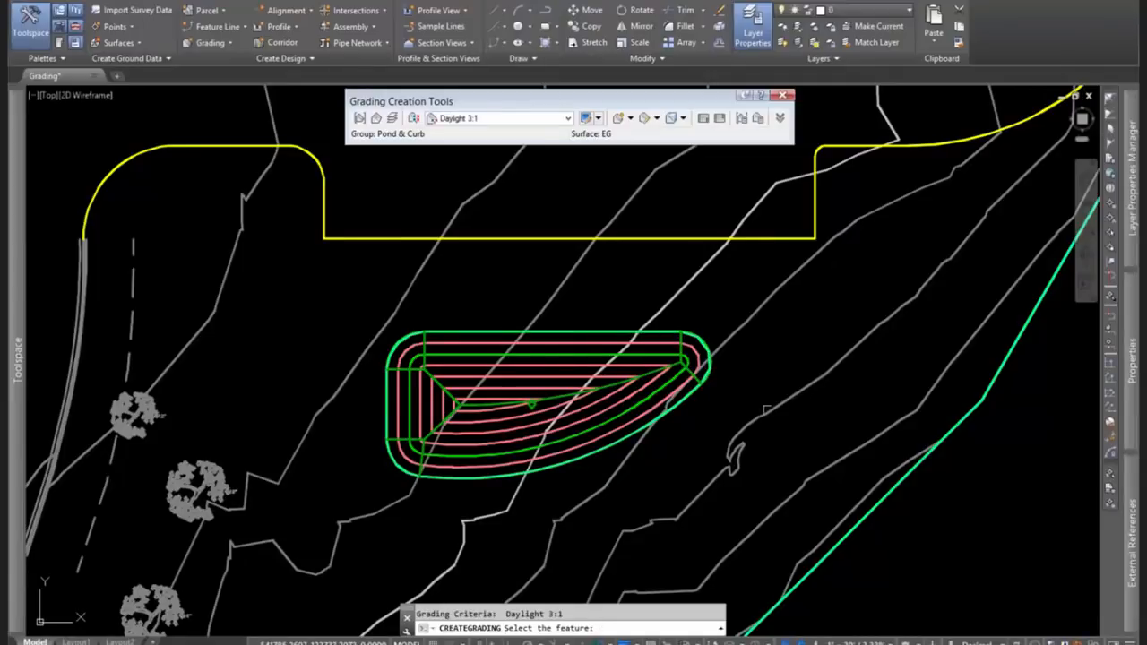
{"action": "scroll", "coordinate": [769, 407], "scroll_direction": "down", "scroll_amount": 3}
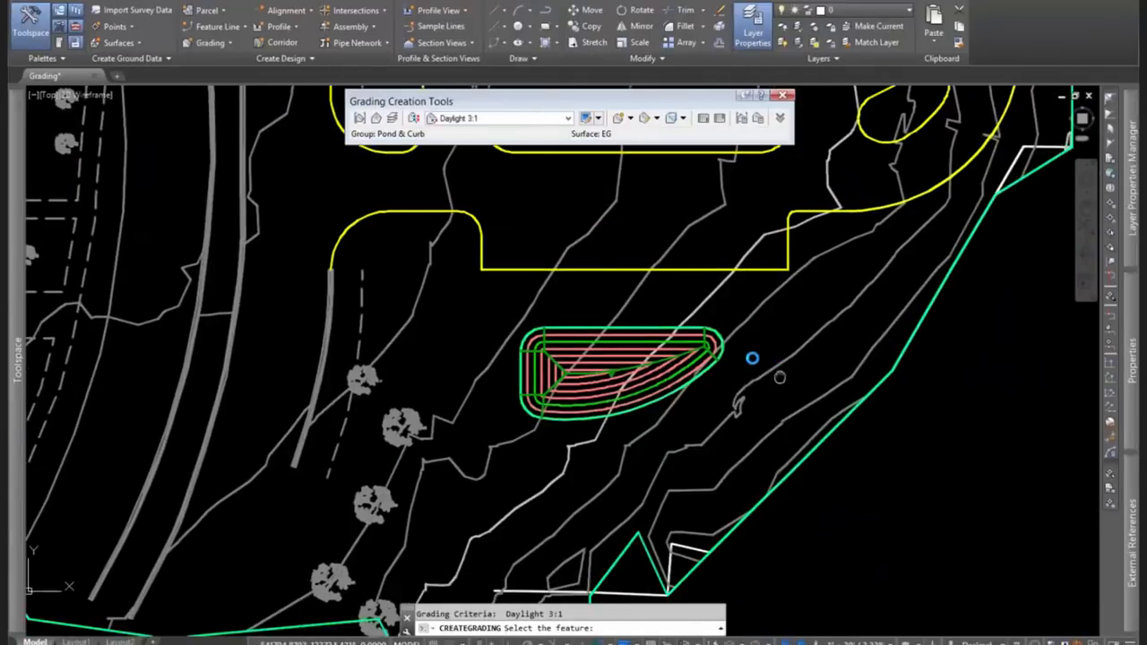
{"action": "middle_click_drag", "start_coordinate": [779, 377], "coordinate": [743, 365]}
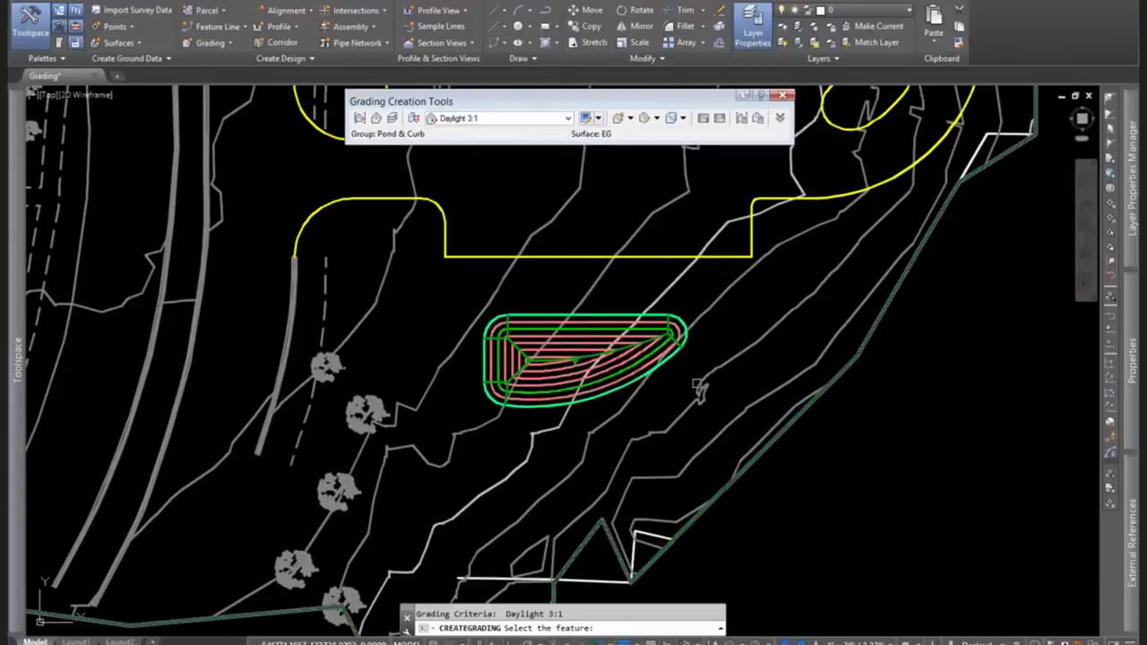
{"action": "key", "text": "Escape"}
Send the pond surface to the back of the display order, behind the pond's outline feature line.
{"action": "scroll", "coordinate": [724, 333], "scroll_direction": "up", "scroll_amount": 2}
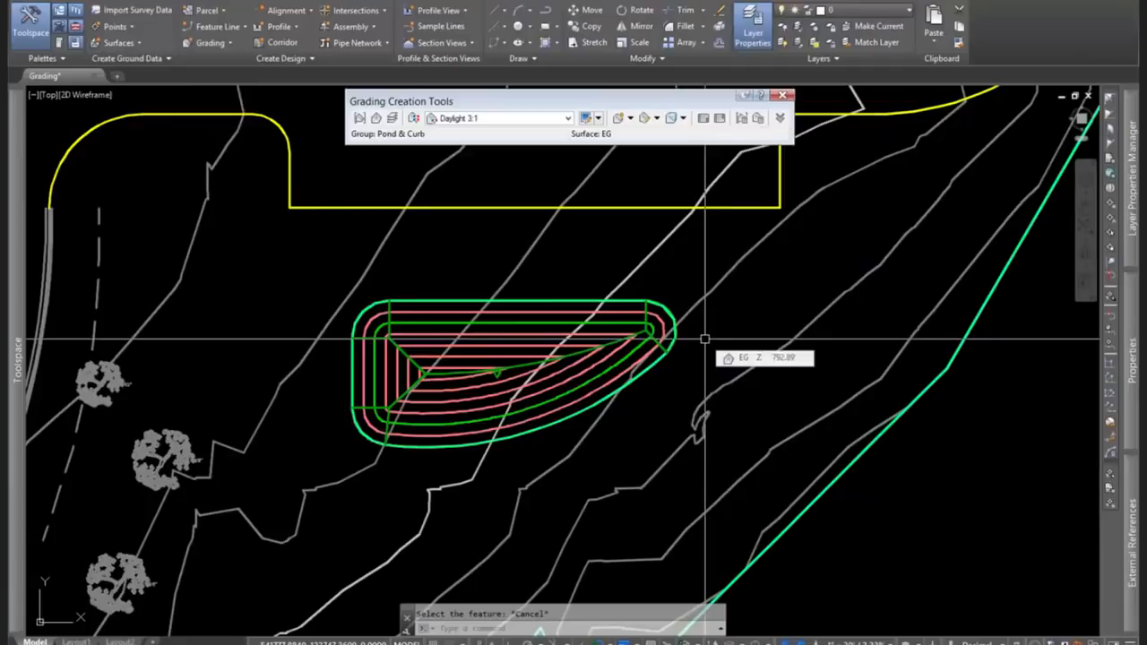
{"action": "scroll", "coordinate": [663, 303], "scroll_direction": "up", "scroll_amount": 2}
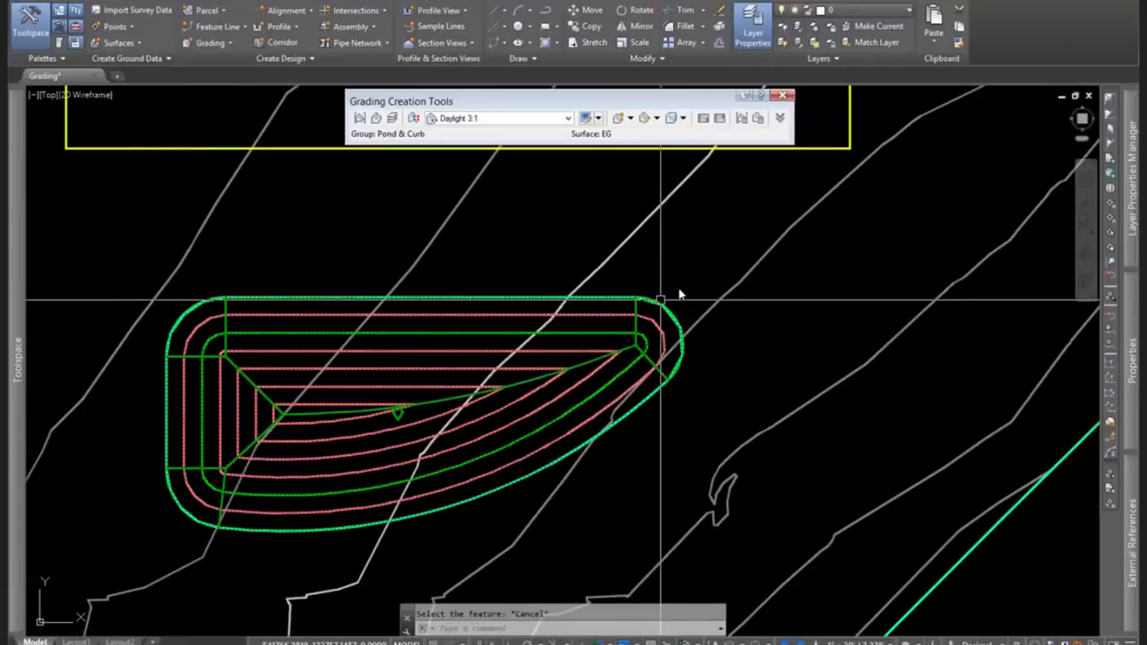
{"action": "left_click", "coordinate": [679, 294]}
{"action": "right_click", "coordinate": [688, 261]}
{"action": "mouse_move", "coordinate": [761, 343]}
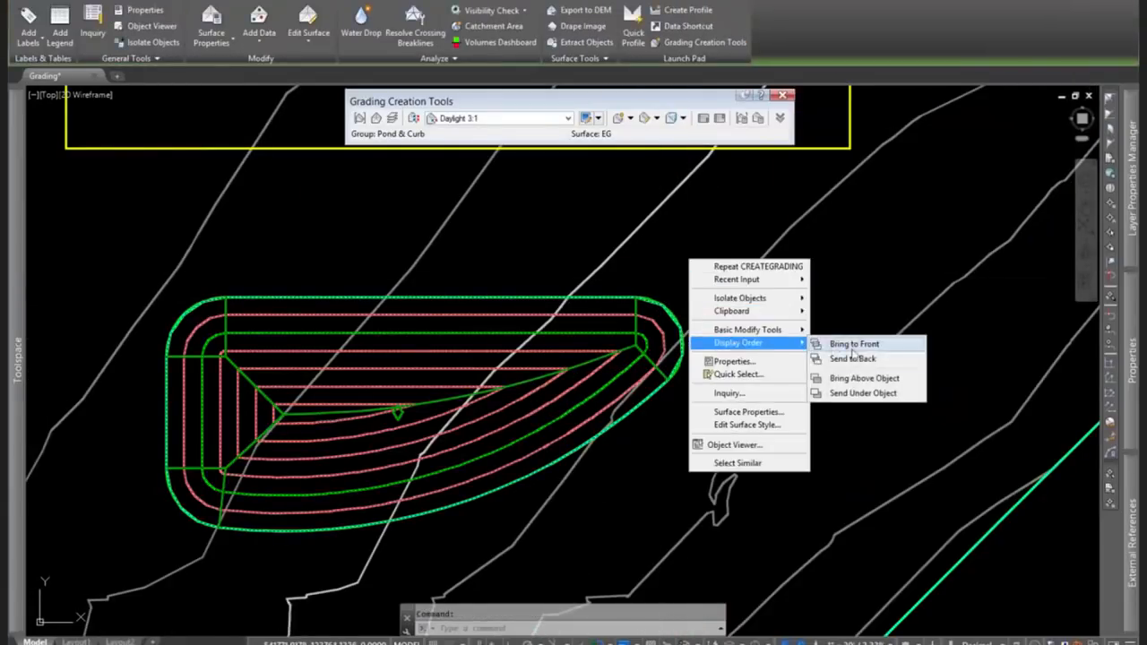
{"action": "left_click", "coordinate": [851, 357]}
Set all elevation points of the pond's outline feature line to 797' in the Grading Elevation Editor.
{"action": "scroll", "coordinate": [666, 292], "scroll_direction": "up", "scroll_amount": 3}
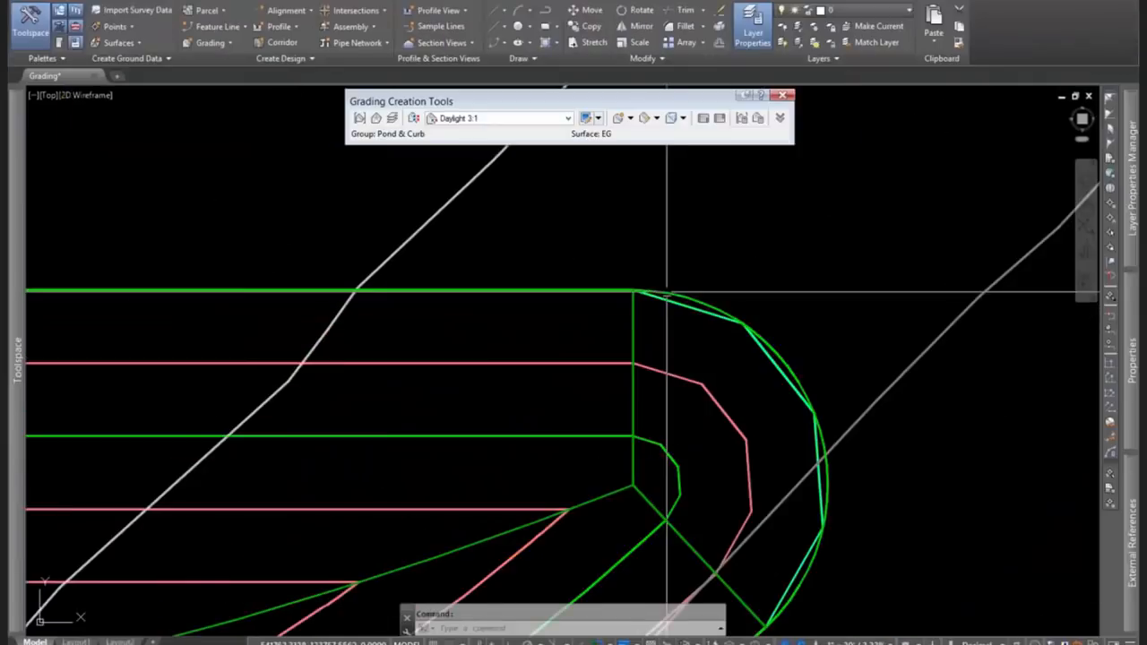
{"action": "left_click", "coordinate": [747, 295]}
{"action": "scroll", "coordinate": [747, 295], "scroll_direction": "down", "scroll_amount": 5}
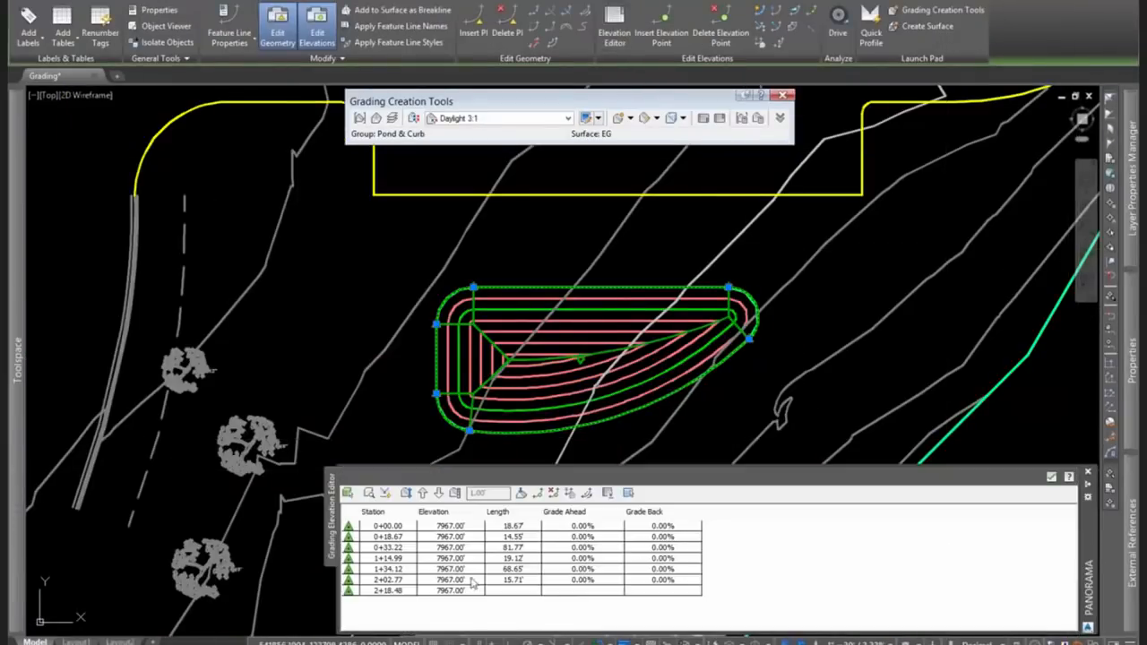
{"action": "left_click", "coordinate": [386, 563]}
{"action": "key", "text": "ctrl+a"}
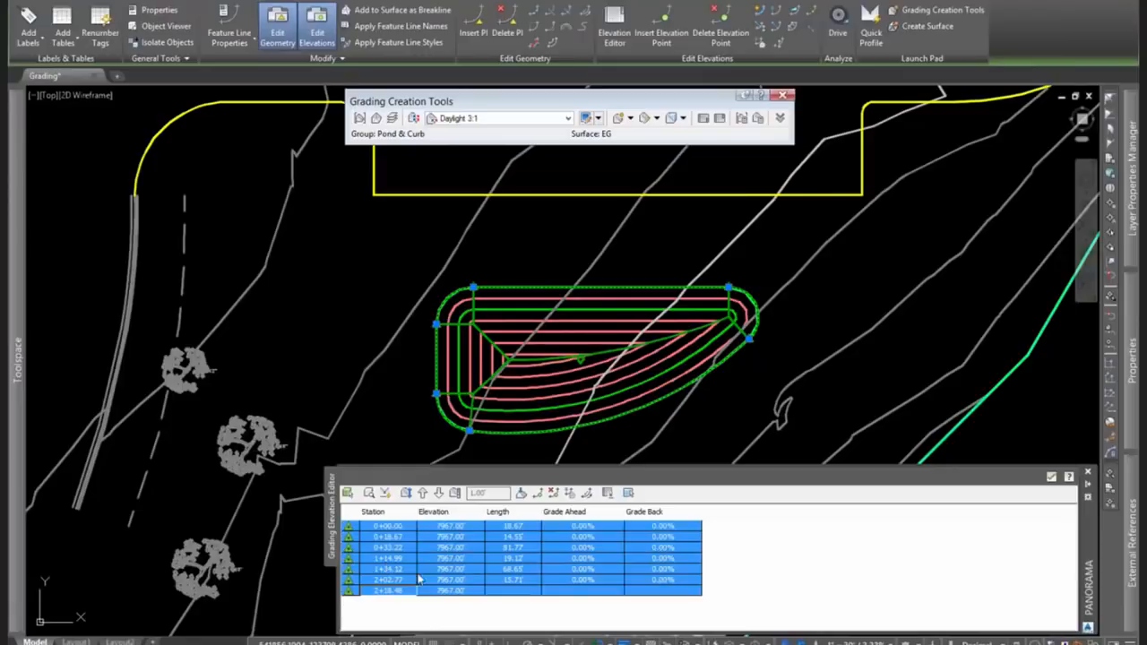
{"action": "left_click", "coordinate": [462, 559]}
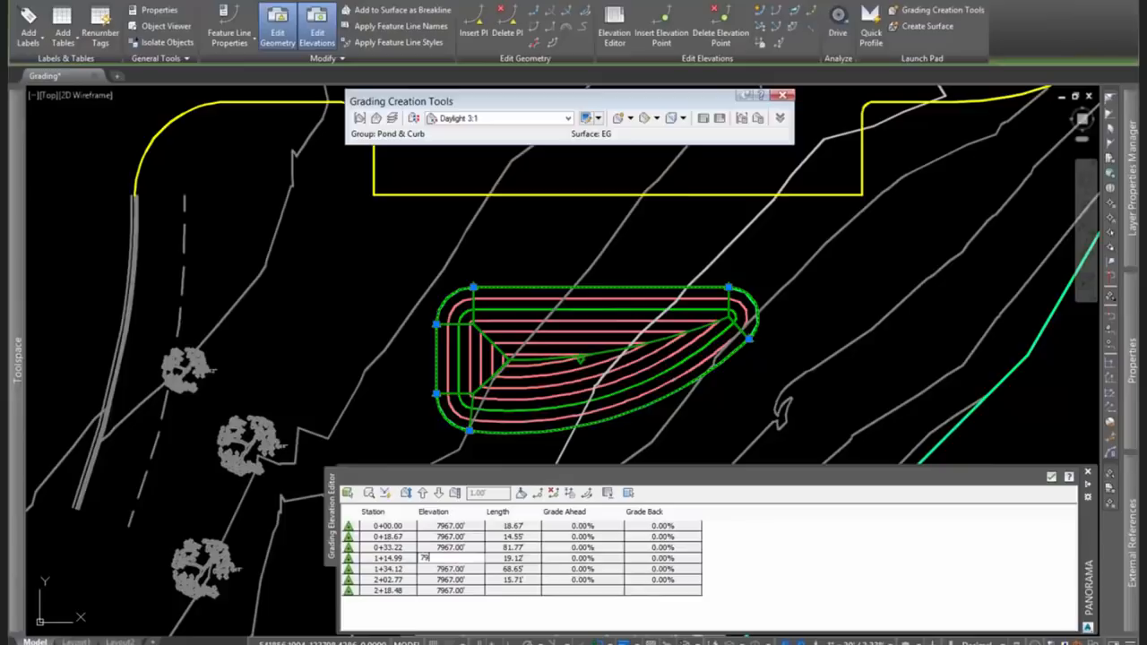
{"action": "type", "text": "797"}
{"action": "key", "text": "Return"}
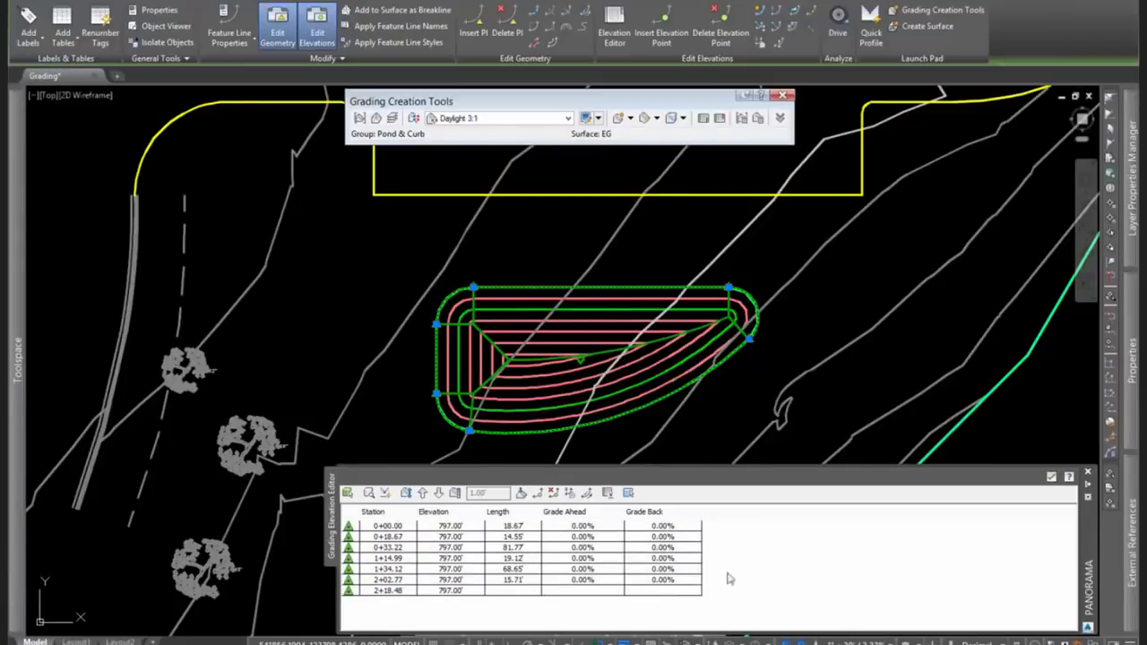
{"action": "left_click", "coordinate": [1051, 475]}
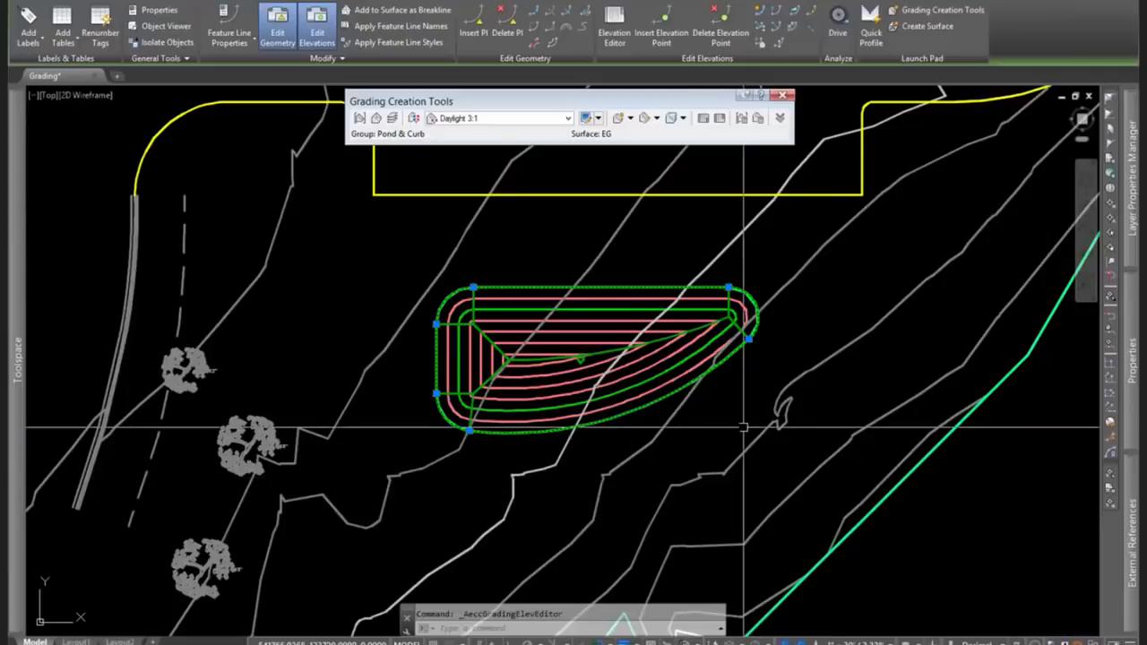
{"action": "key", "text": "Escape"}
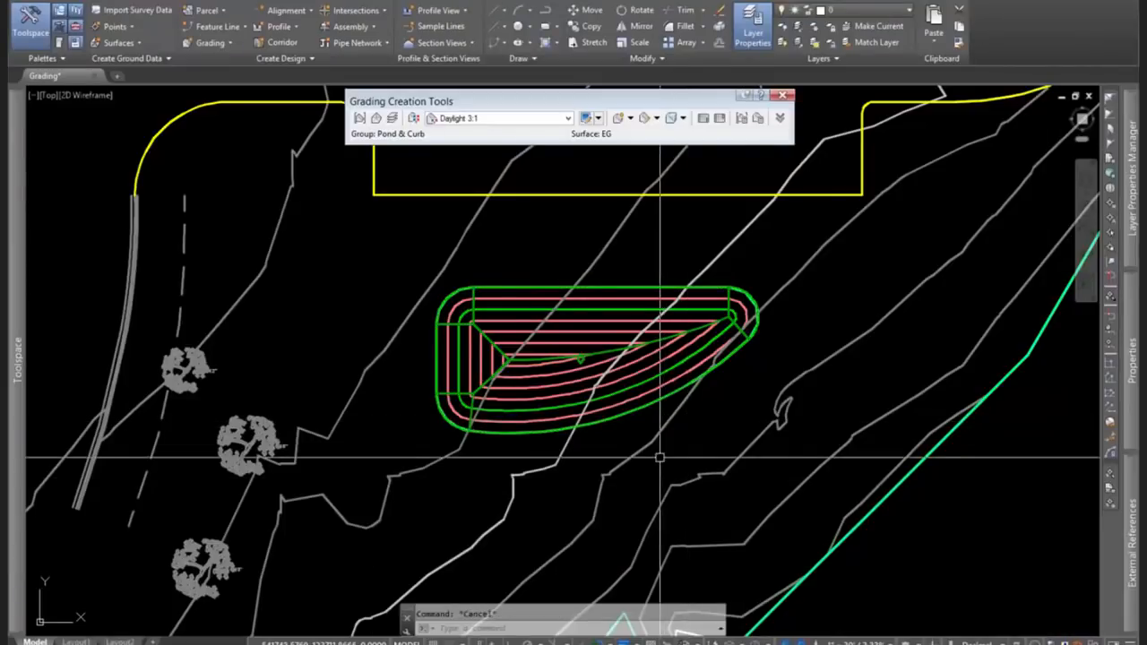
Create a Daylight 3:1 grading on the outer side of the pond outline, applied to its entire length.
{"action": "middle_click_drag", "start_coordinate": [647, 455], "coordinate": [625, 453]}
{"action": "left_click", "coordinate": [618, 120]}
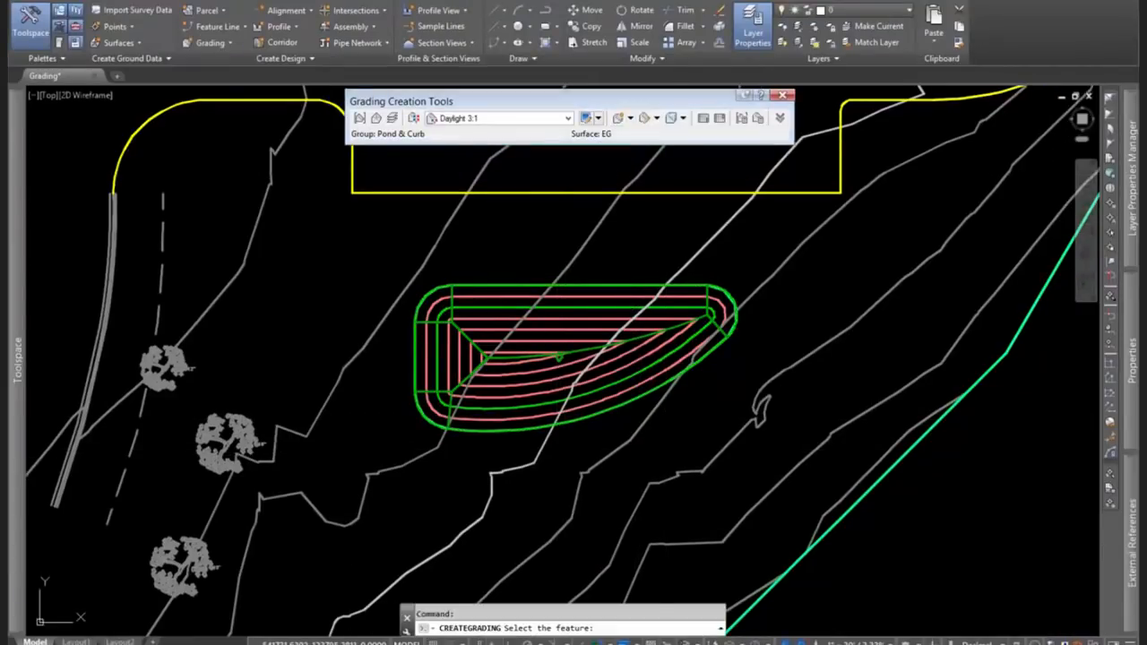
{"action": "scroll", "coordinate": [746, 342], "scroll_direction": "up", "scroll_amount": 5}
{"action": "scroll", "coordinate": [697, 303], "scroll_direction": "up", "scroll_amount": 3}
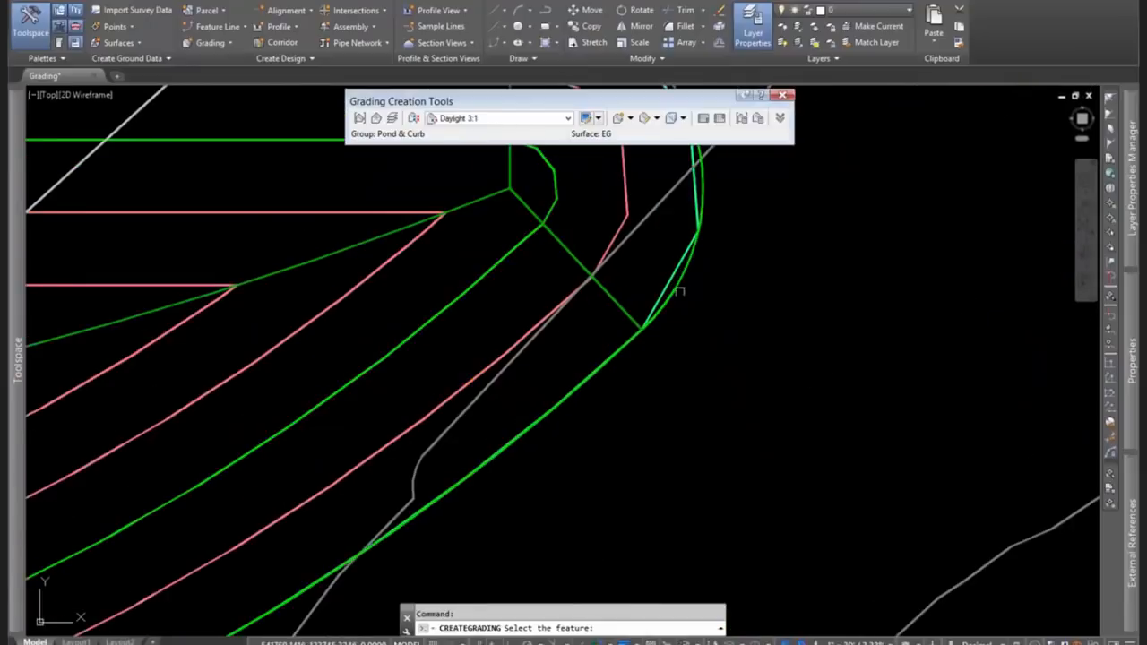
{"action": "left_click", "coordinate": [678, 287]}
{"action": "scroll", "coordinate": [744, 309], "scroll_direction": "down", "scroll_amount": 5}
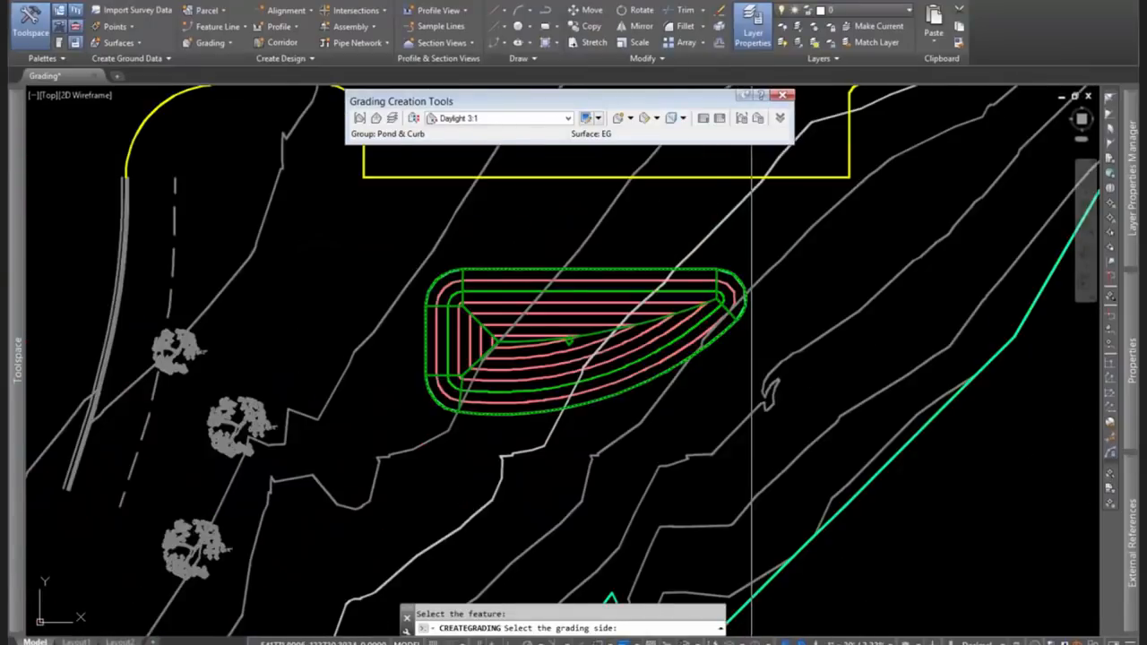
{"action": "left_click", "coordinate": [748, 397]}
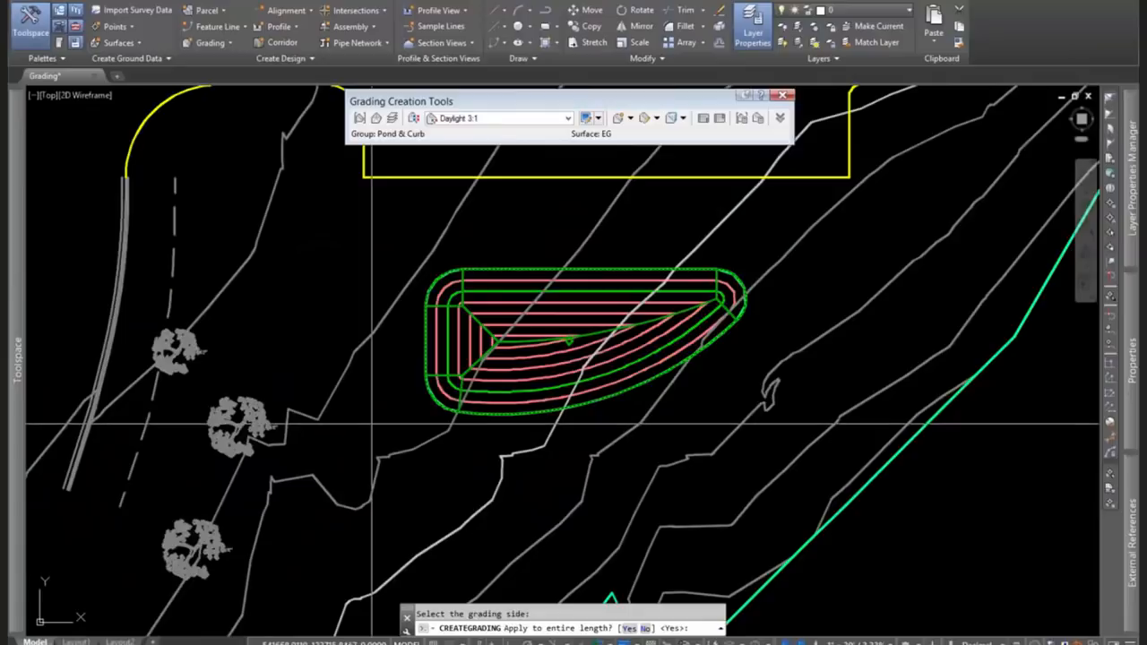
{"action": "key", "text": "Return"}
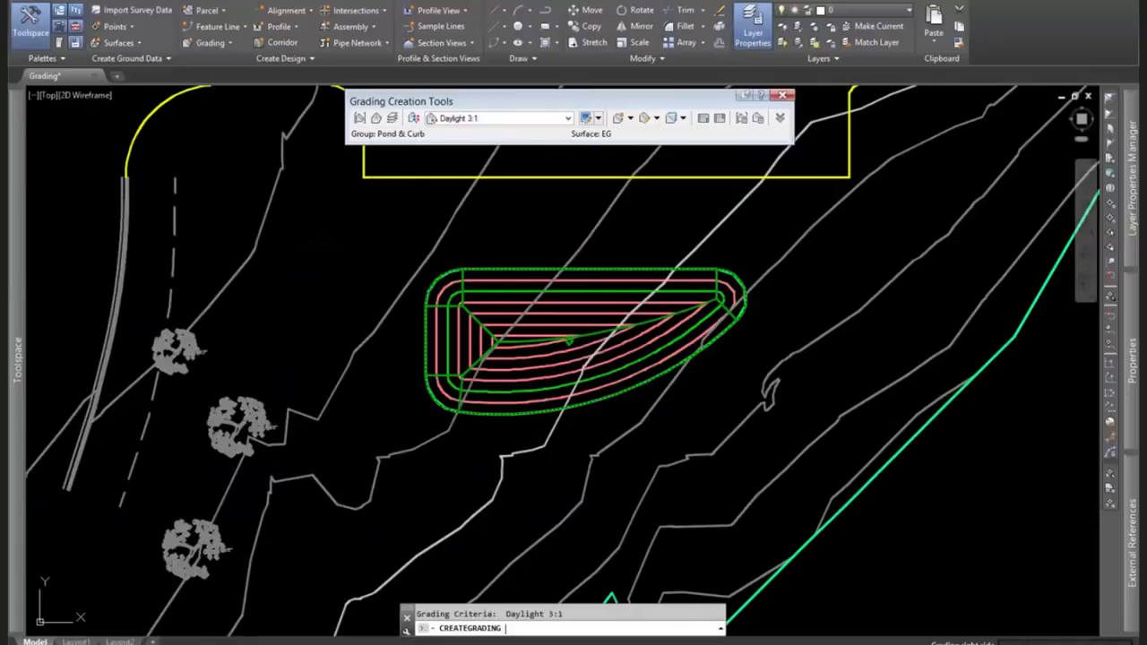
{"action": "key", "text": "Escape"}
Delete the Daylight 3:1 grading that runs around the entire outside of the pond.
{"action": "left_click", "coordinate": [631, 118]}
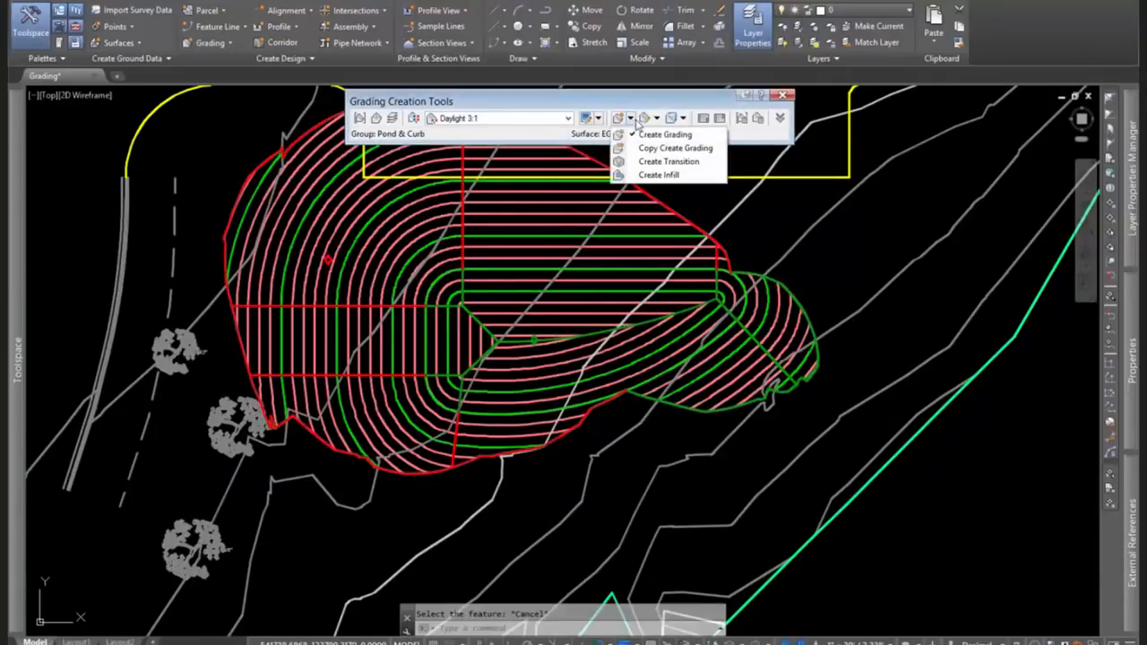
{"action": "left_click", "coordinate": [657, 118]}
{"action": "left_click", "coordinate": [657, 117]}
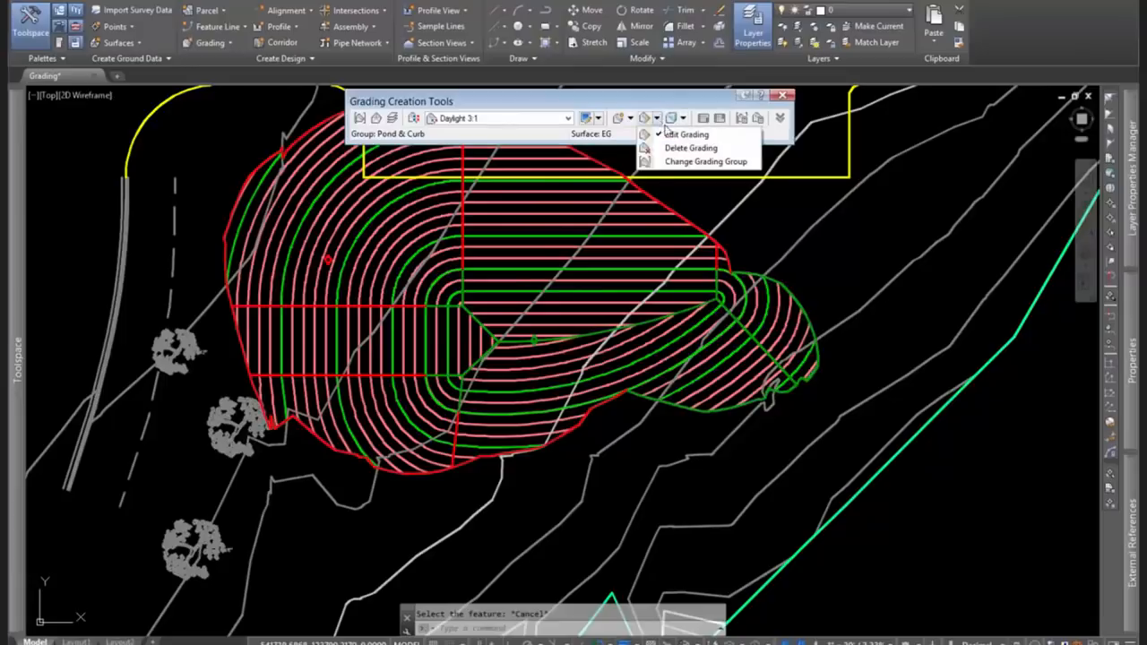
{"action": "left_click", "coordinate": [678, 150]}
{"action": "left_click", "coordinate": [341, 242]}
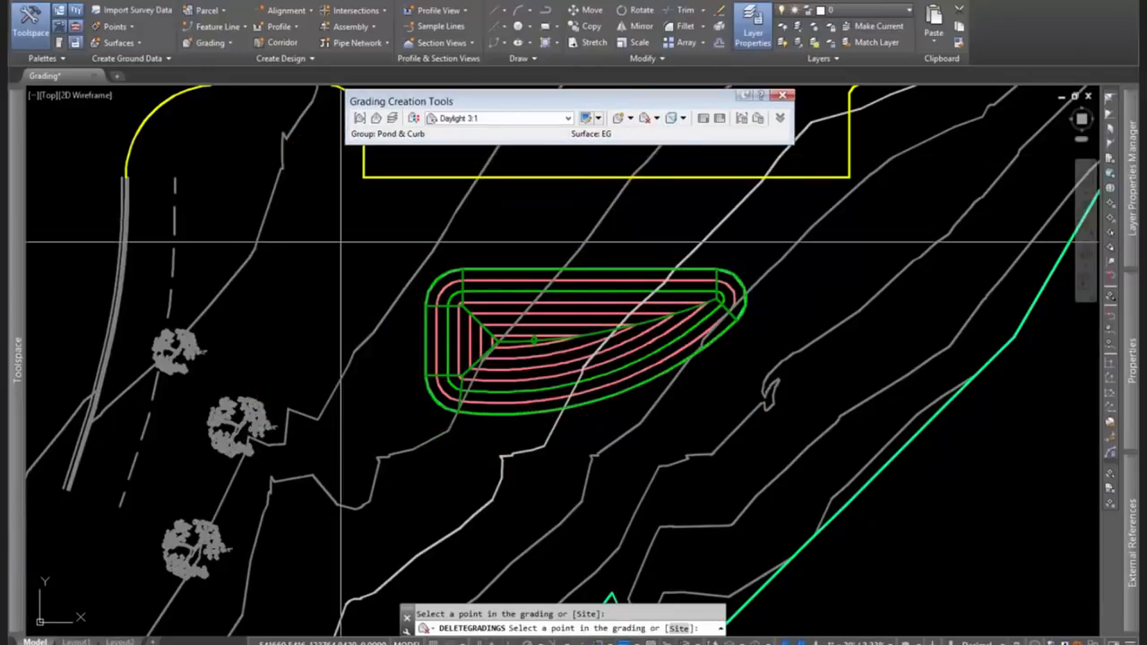
Start a Daylight 3:1 grading on the outer side of the pond outline, choosing not to apply it to the entire length.
{"action": "left_click", "coordinate": [656, 118]}
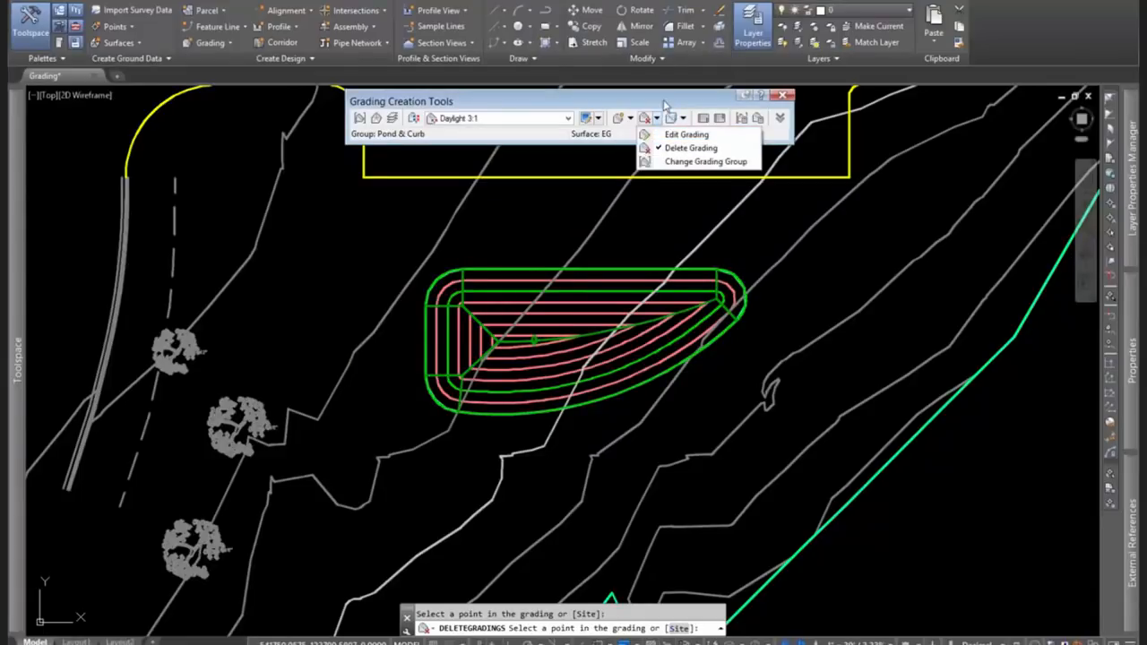
{"action": "left_click", "coordinate": [629, 117]}
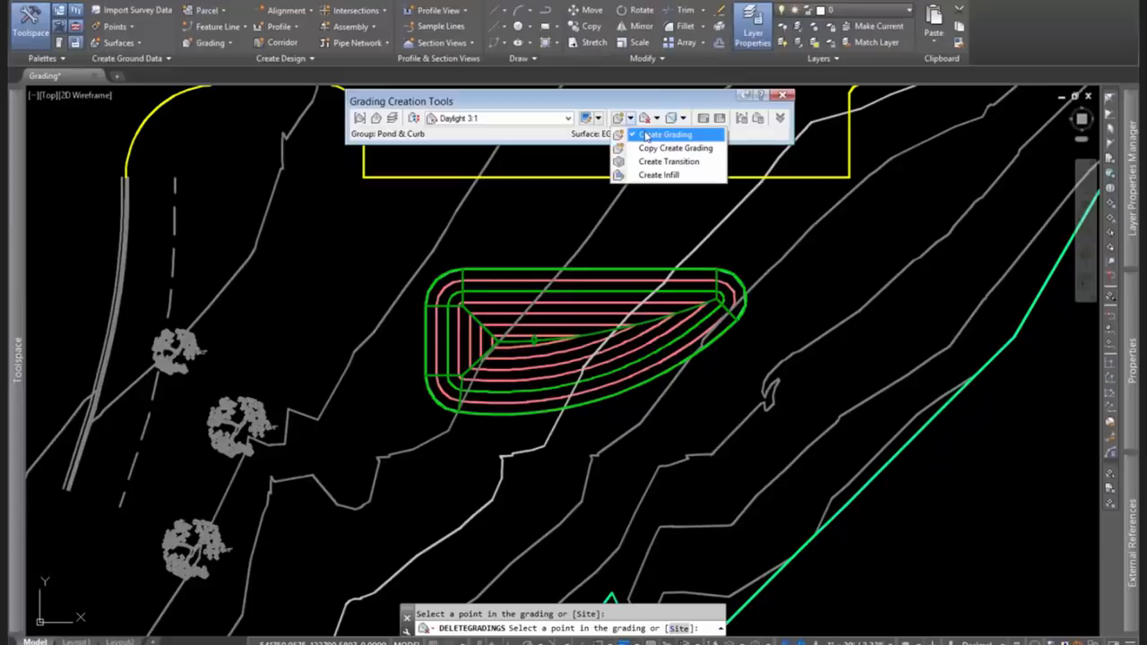
{"action": "left_click", "coordinate": [663, 134]}
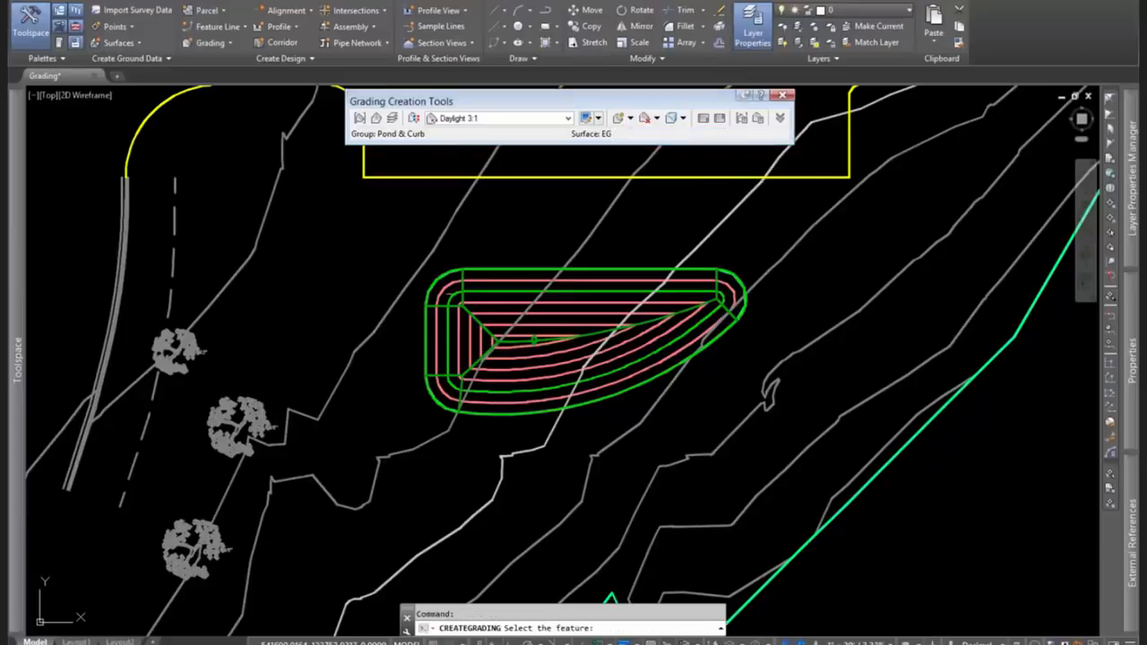
{"action": "left_click", "coordinate": [426, 339]}
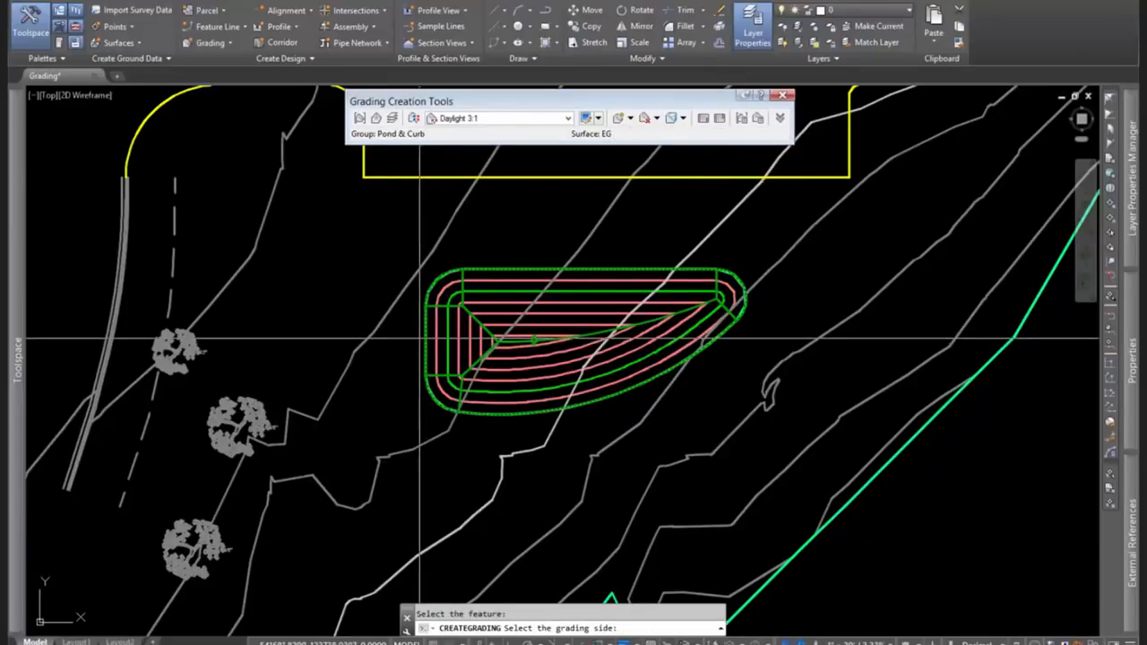
{"action": "left_click", "coordinate": [372, 350]}
{"action": "type", "text": "n"}
{"action": "key", "text": "Return"}
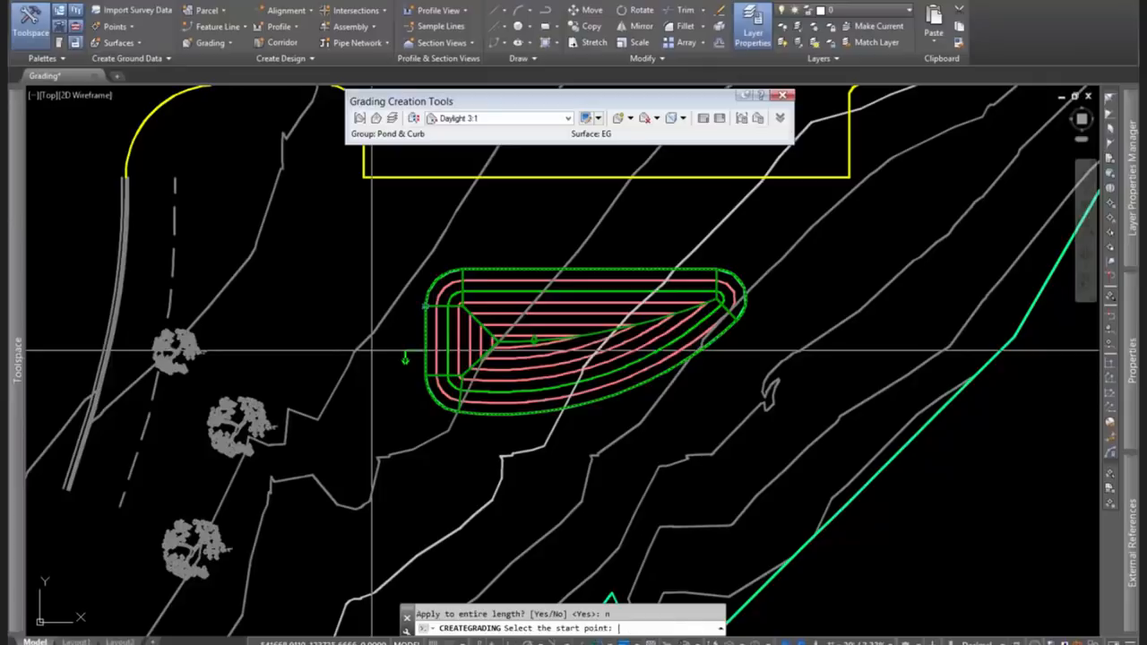
Limit the grading to the pond's south side, from station 0+00.51' to the outline's east end, and save the drawing.
{"action": "left_click", "coordinate": [350, 321]}
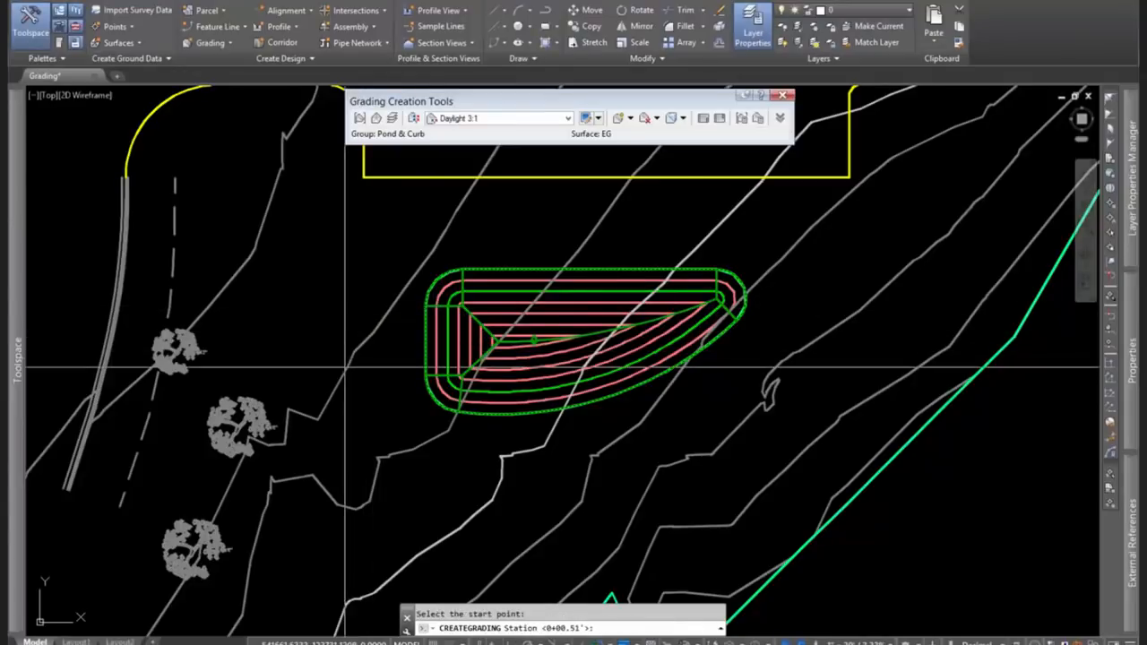
{"action": "key", "text": "Return"}
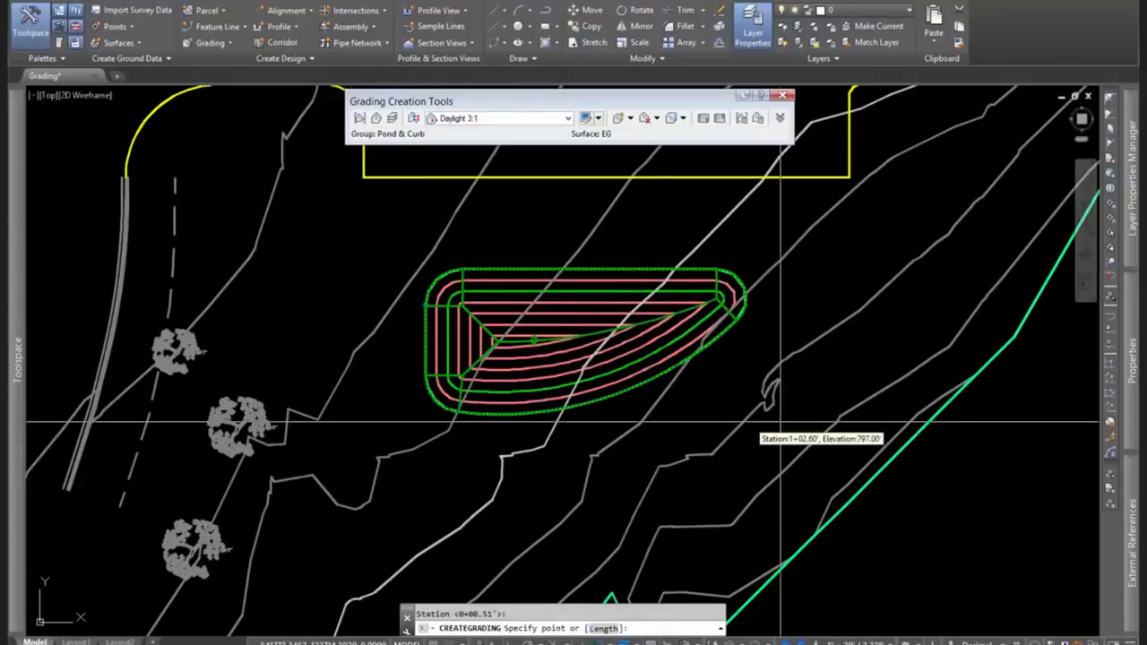
{"action": "left_click", "coordinate": [787, 297]}
{"action": "key", "text": "Return"}
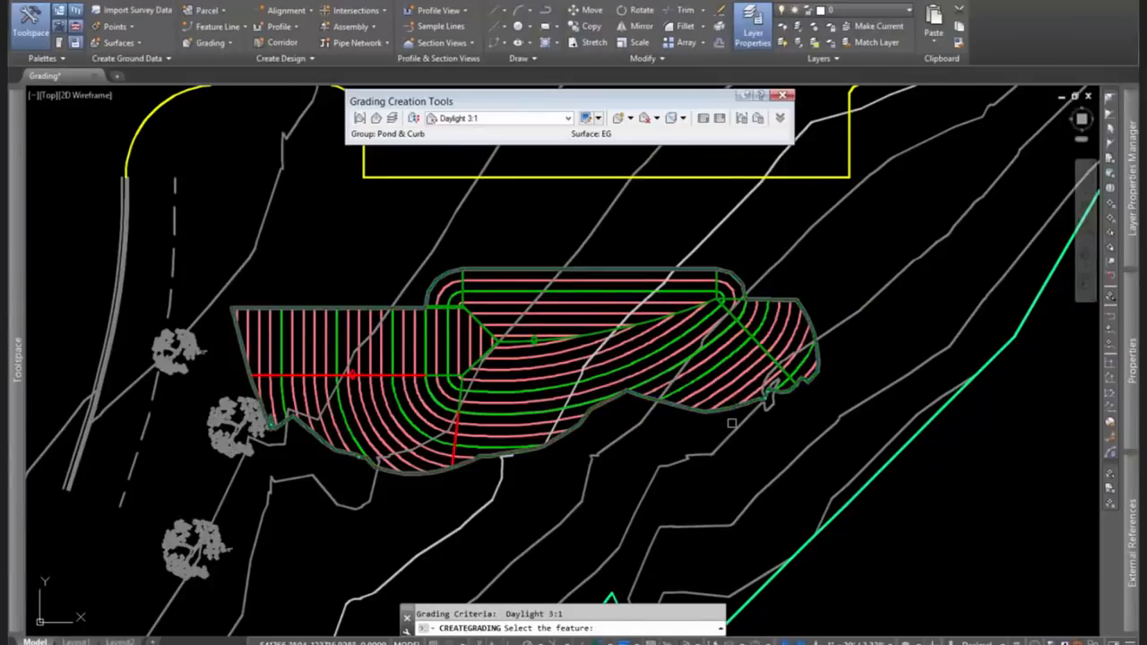
{"action": "key", "text": "Escape"}
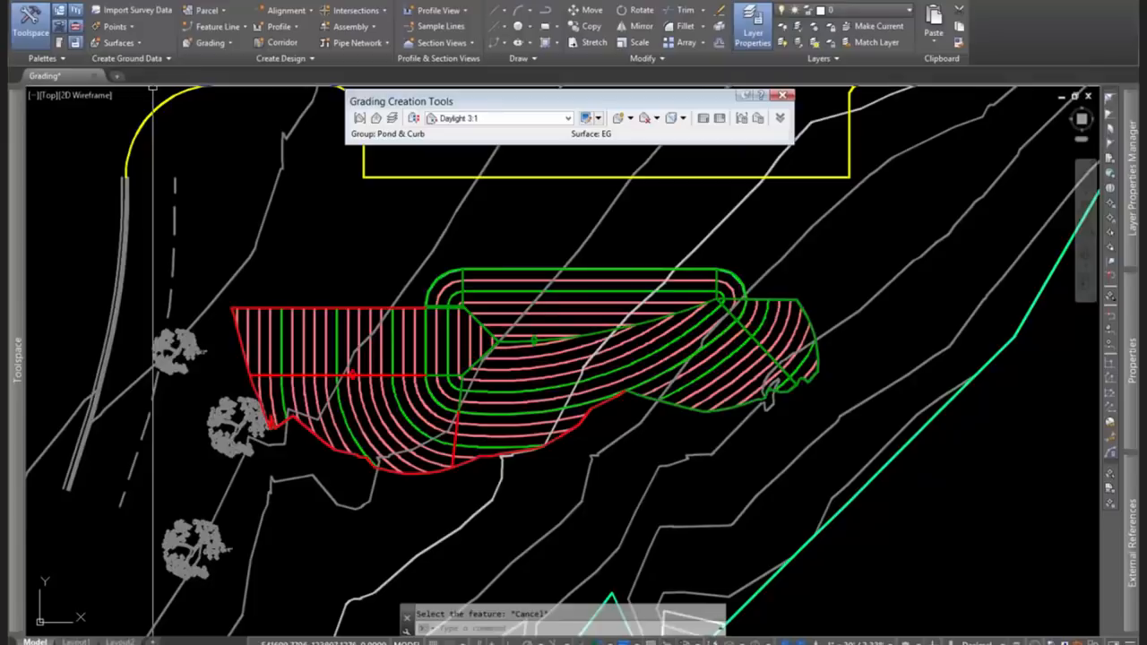
{"action": "key", "text": "ctrl+s"}
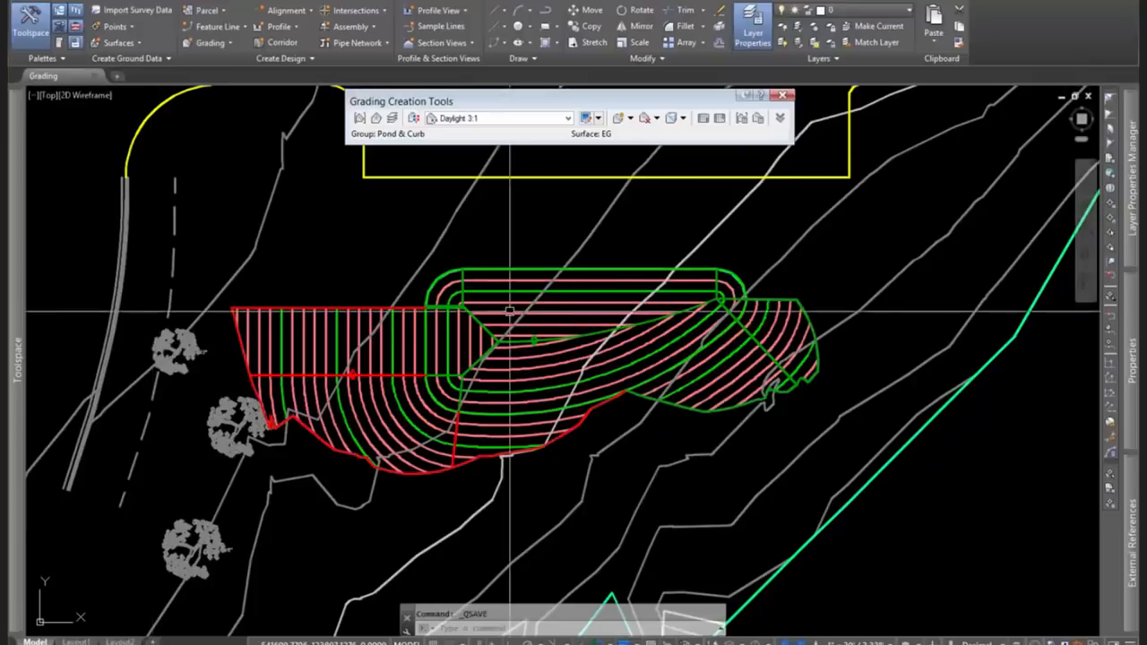
Set the EG surface's style to _No Display and save the drawing.
{"action": "scroll", "coordinate": [570, 347], "scroll_direction": "down", "scroll_amount": 5}
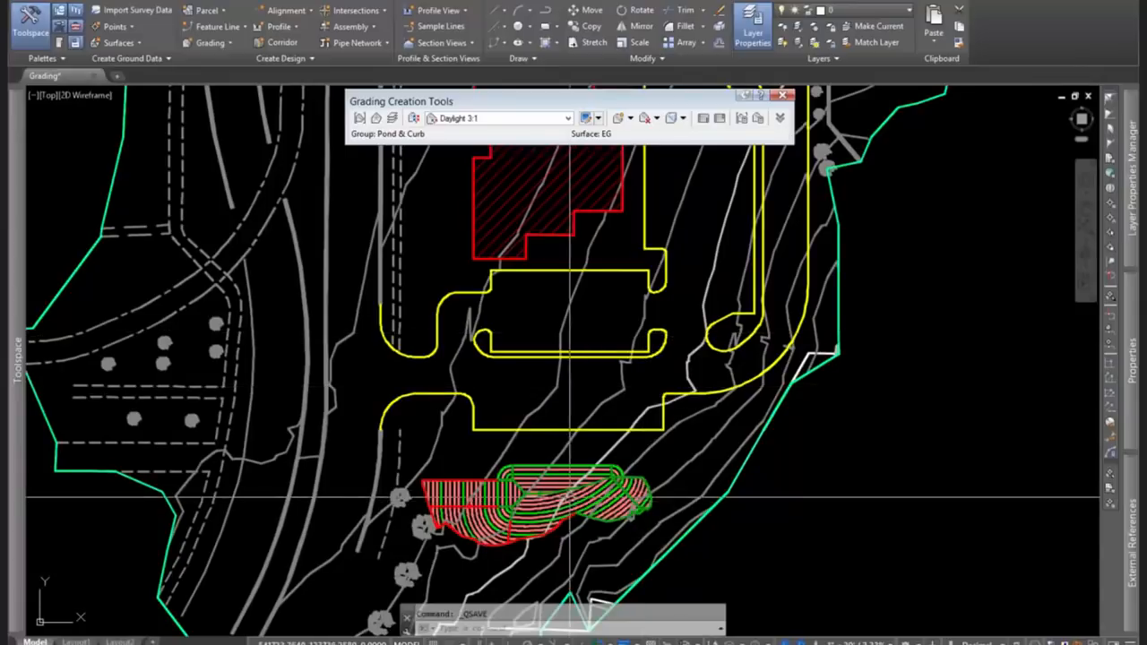
{"action": "scroll", "coordinate": [639, 427], "scroll_direction": "up", "scroll_amount": 2}
{"action": "middle_click_drag", "start_coordinate": [674, 430], "coordinate": [625, 442]}
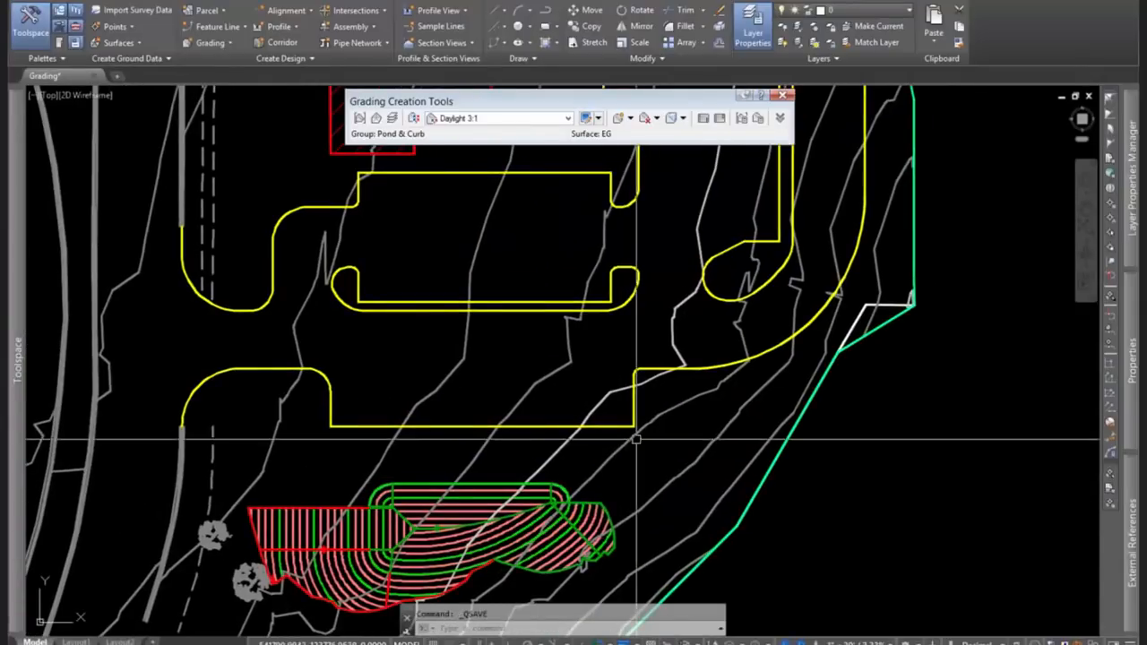
{"action": "left_click", "coordinate": [654, 350]}
{"action": "right_click", "coordinate": [653, 351]}
{"action": "left_click", "coordinate": [691, 490]}
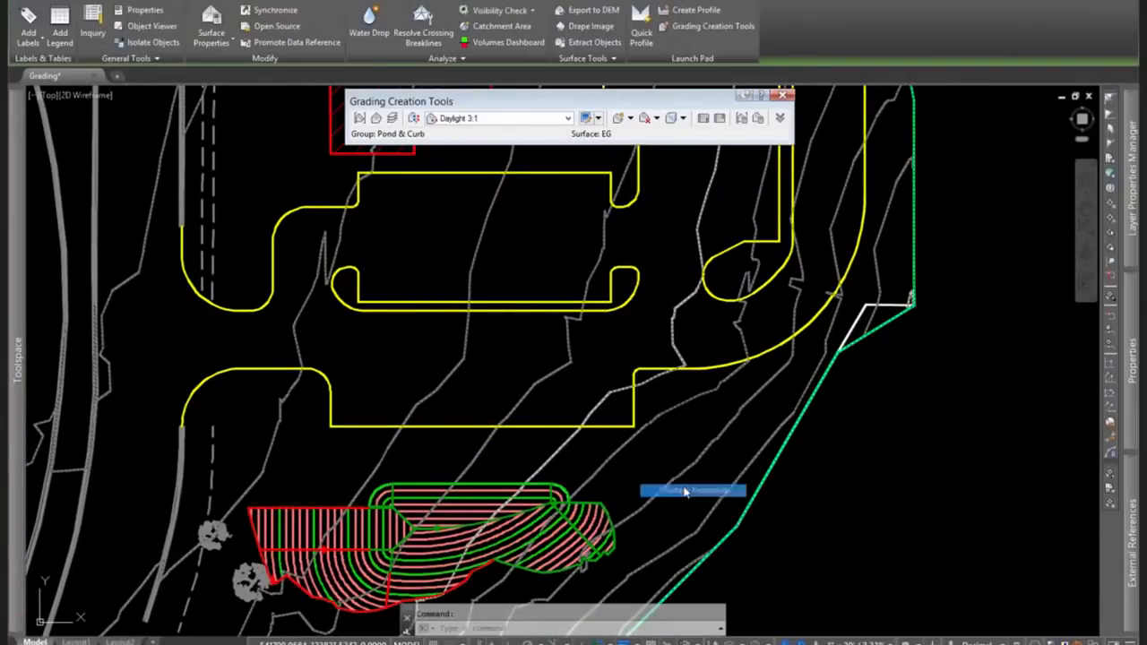
{"action": "left_click", "coordinate": [281, 183]}
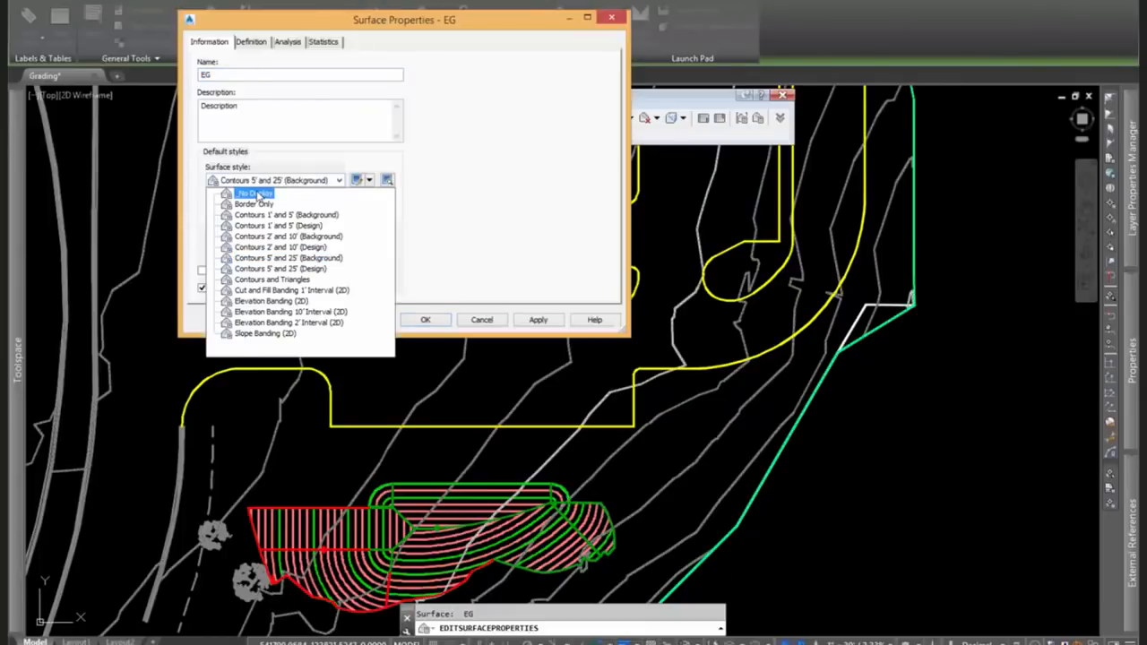
{"action": "left_click", "coordinate": [260, 194]}
{"action": "left_click", "coordinate": [425, 320]}
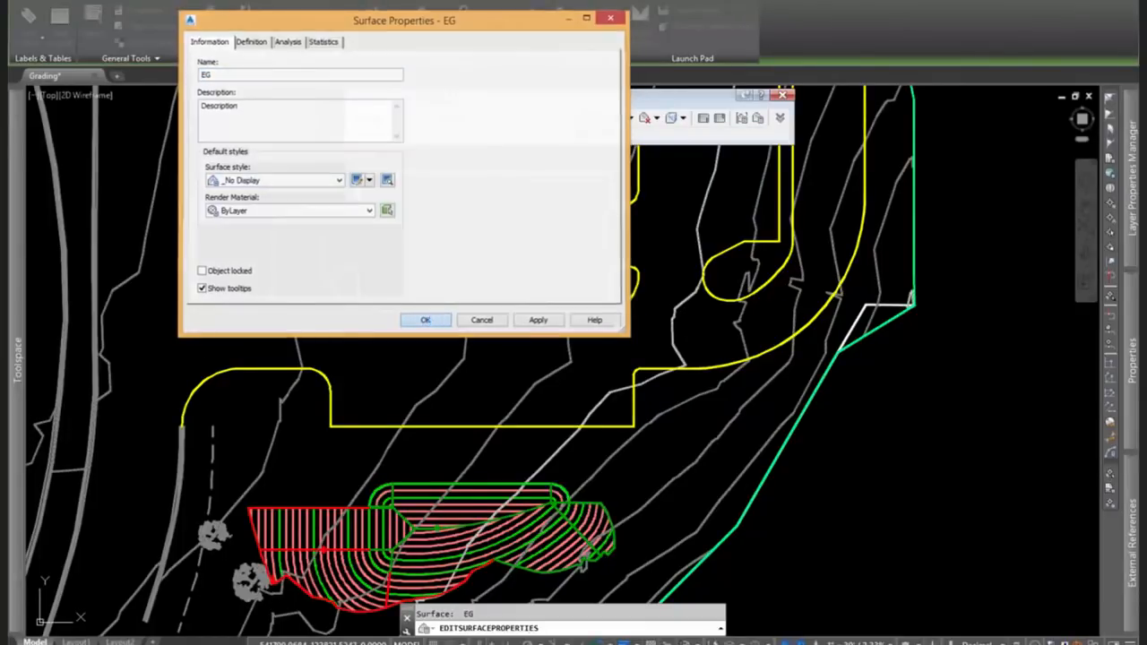
{"action": "middle_click_drag", "start_coordinate": [525, 422], "coordinate": [603, 251]}
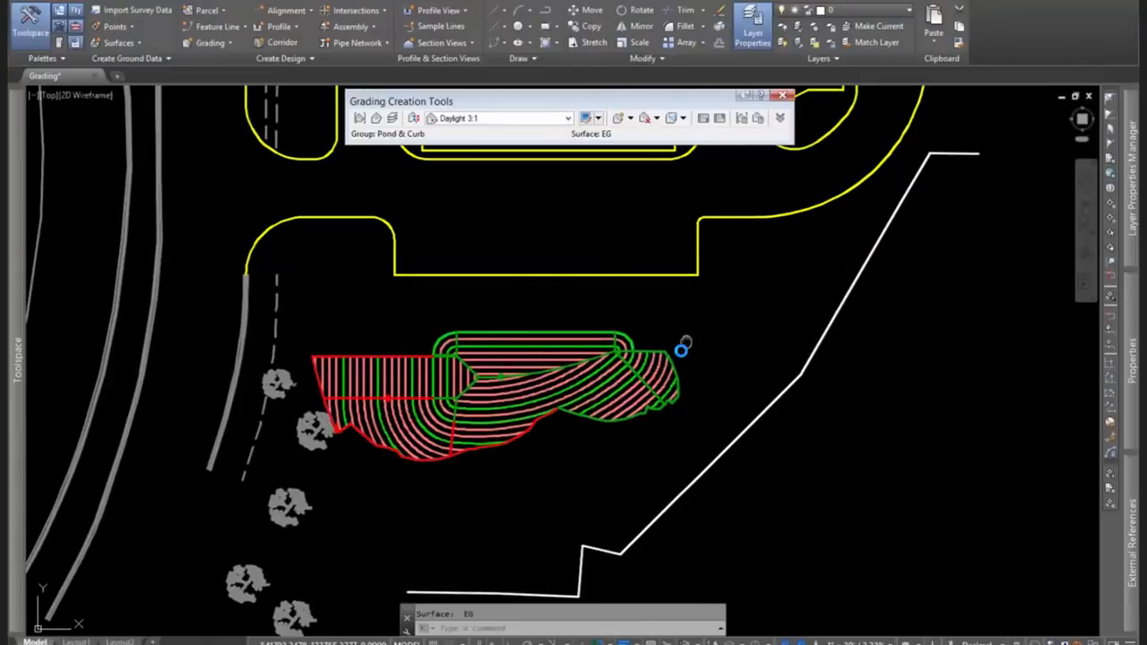
{"action": "middle_click_drag", "start_coordinate": [686, 346], "coordinate": [640, 441]}
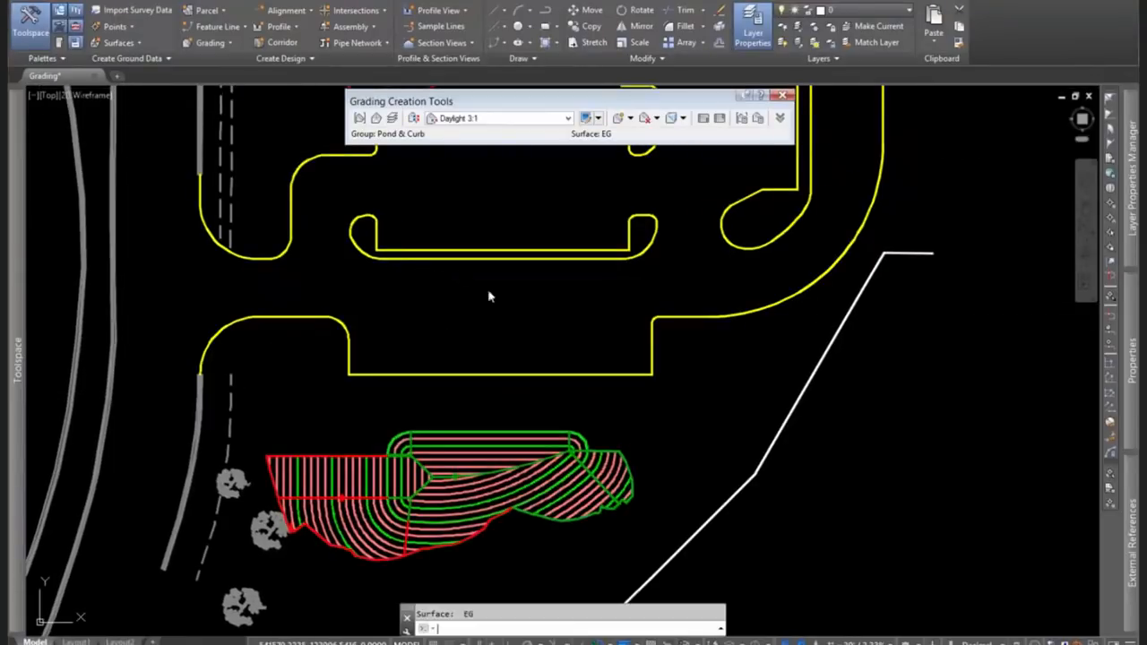
{"action": "key", "text": "ctrl+s"}
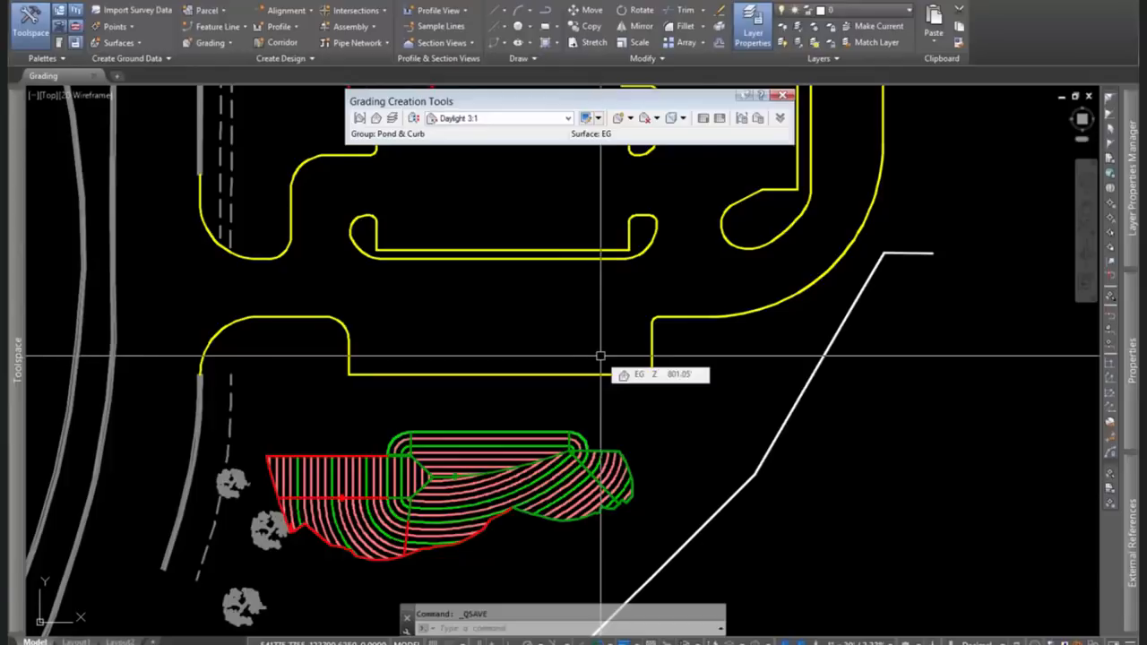
Examine the parking lot curb lines and islands around the building, along with the EG surface elevations there.
{"action": "mouse_move", "coordinate": [686, 274]}
{"action": "middle_mouse_down"}
{"action": "mouse_move", "coordinate": [691, 266]}
{"action": "mouse_move", "coordinate": [704, 397]}
{"action": "mouse_move", "coordinate": [728, 405]}
{"action": "middle_mouse_up"}
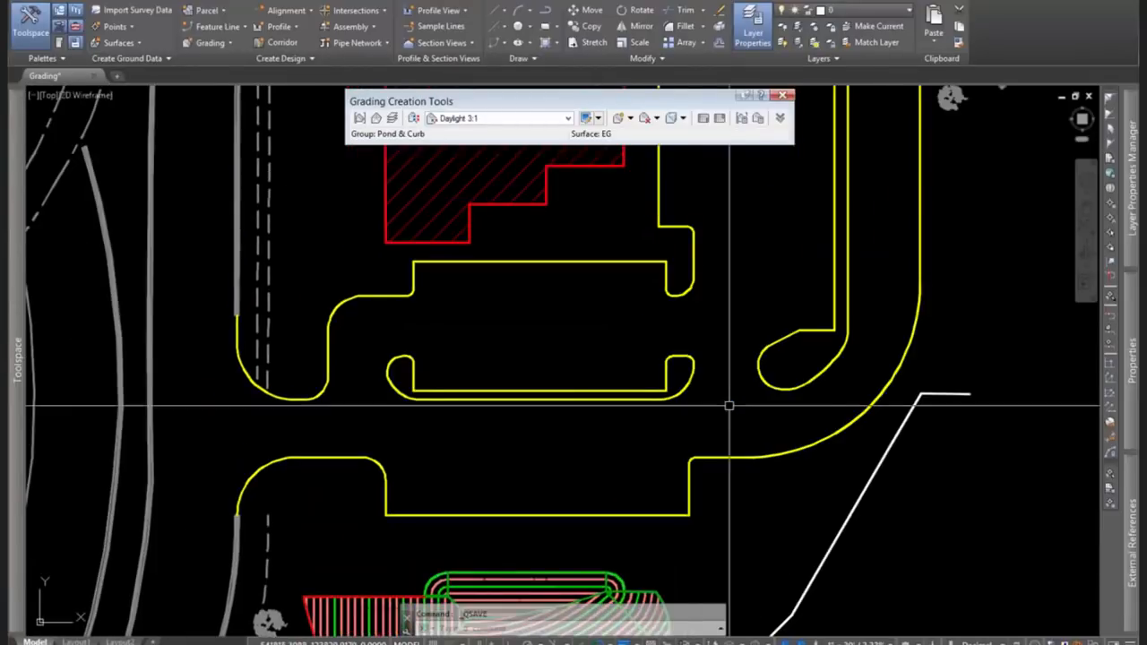
{"action": "scroll", "coordinate": [791, 320], "scroll_direction": "down", "scroll_amount": 2}
{"action": "middle_click_drag", "start_coordinate": [797, 257], "coordinate": [698, 404]}
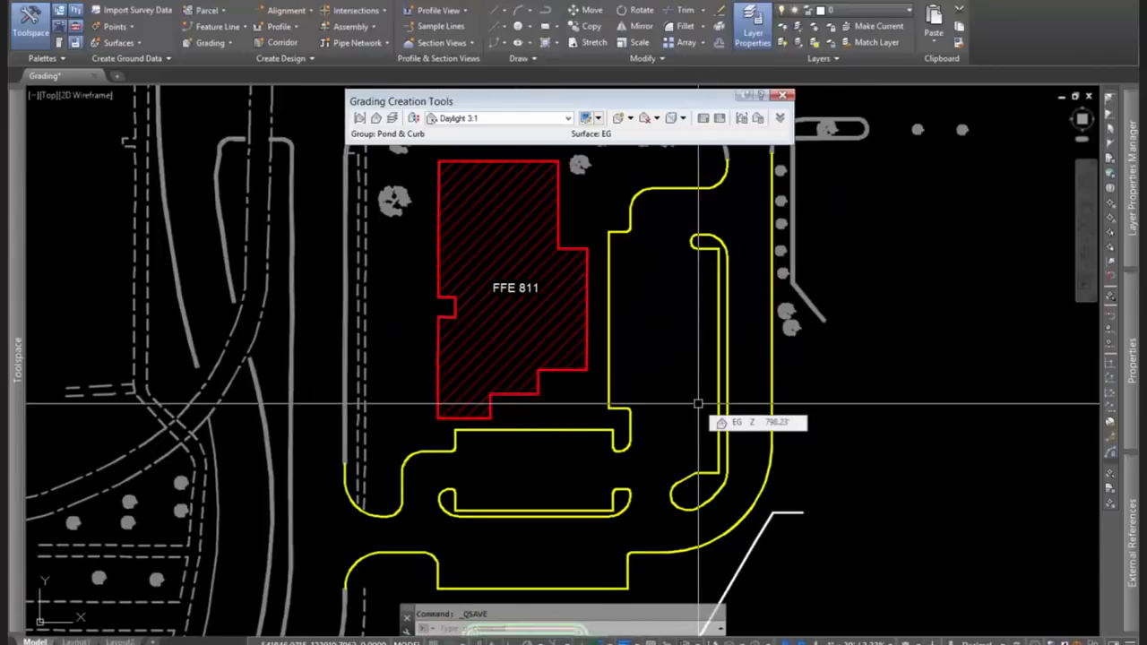
{"action": "middle_click_drag", "start_coordinate": [568, 473], "coordinate": [648, 386]}
{"action": "mouse_move", "coordinate": [647, 386]}
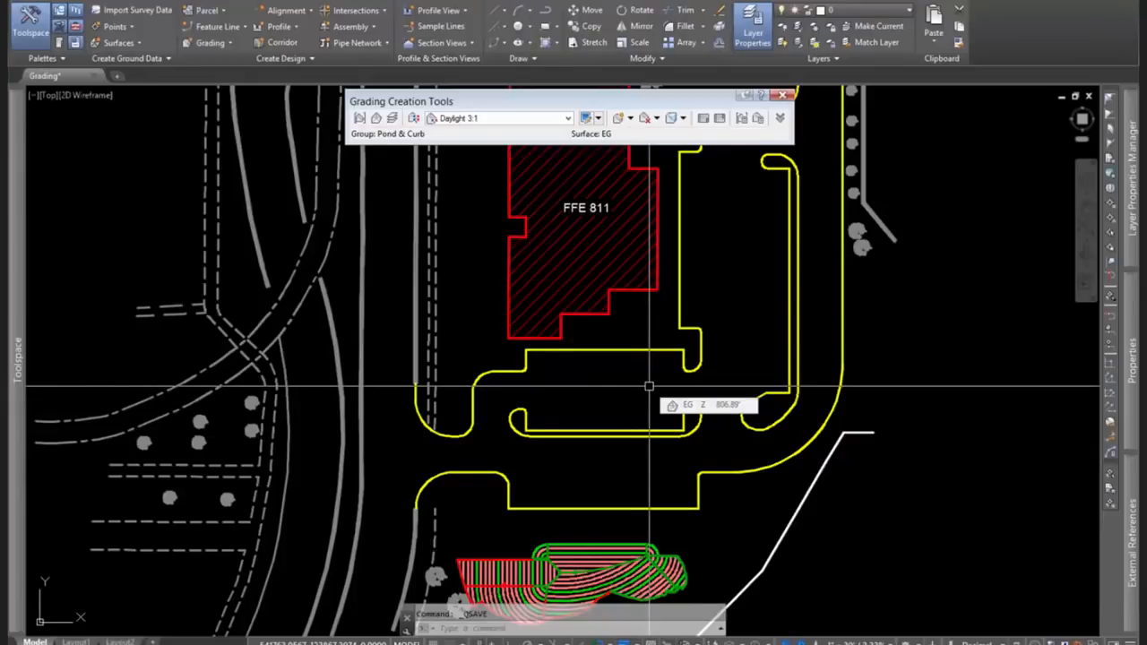
{"action": "scroll", "coordinate": [513, 410], "scroll_direction": "up", "scroll_amount": 2}
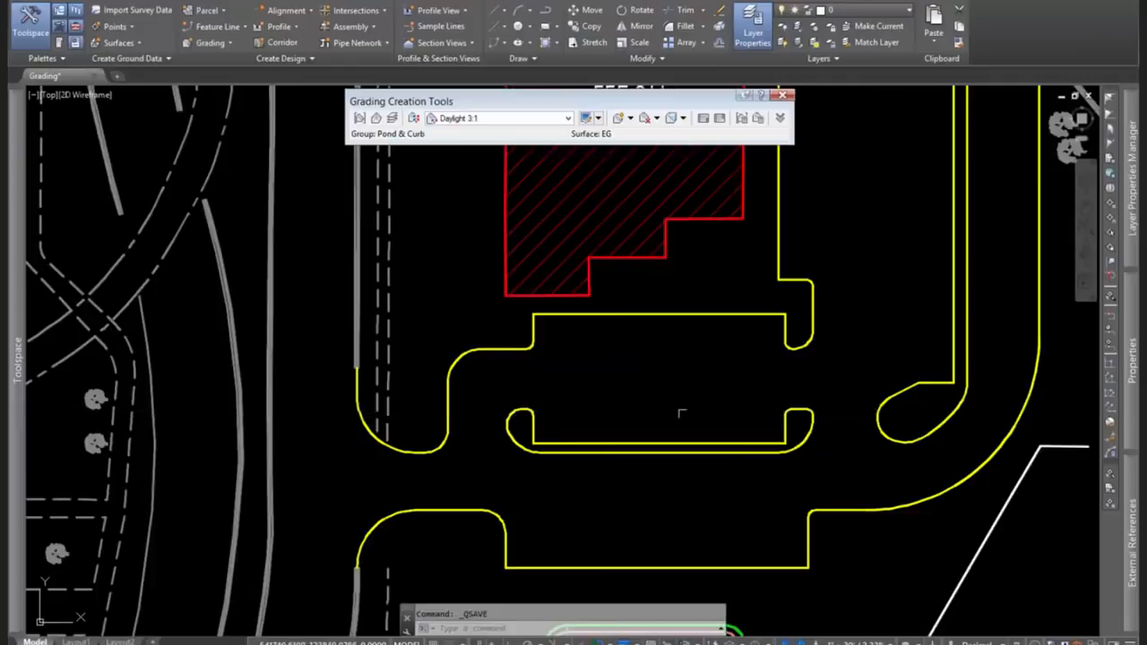
{"action": "middle_click_drag", "start_coordinate": [683, 411], "coordinate": [536, 455]}
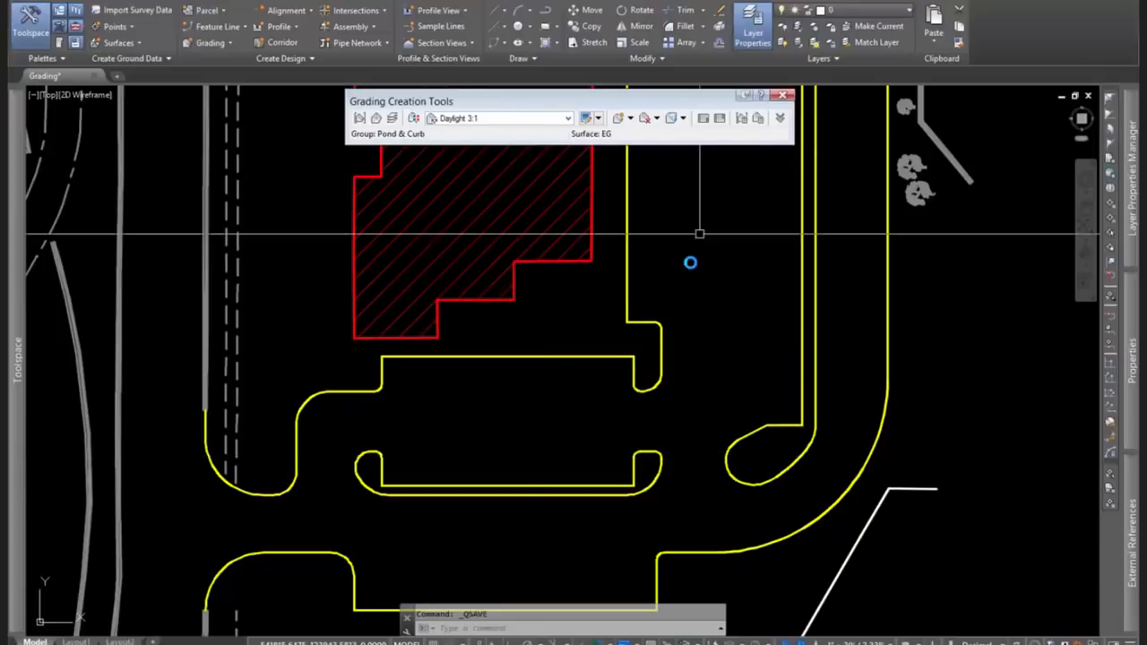
{"action": "middle_click_drag", "start_coordinate": [694, 235], "coordinate": [693, 323]}
{"action": "scroll", "coordinate": [692, 323], "scroll_direction": "down", "scroll_amount": 2}
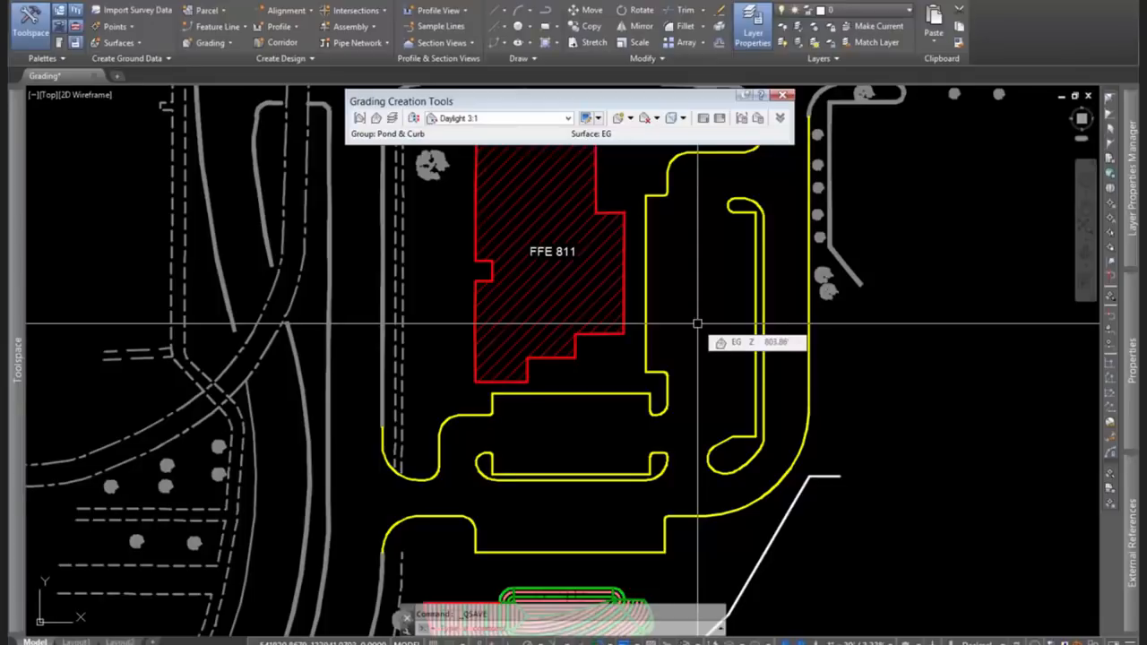
Draw a vertical polyline with ortho on, running north from the upper corner of the building's east face.
{"action": "middle_click_drag", "start_coordinate": [713, 267], "coordinate": [687, 390]}
{"action": "scroll", "coordinate": [566, 350], "scroll_direction": "up", "scroll_amount": 2}
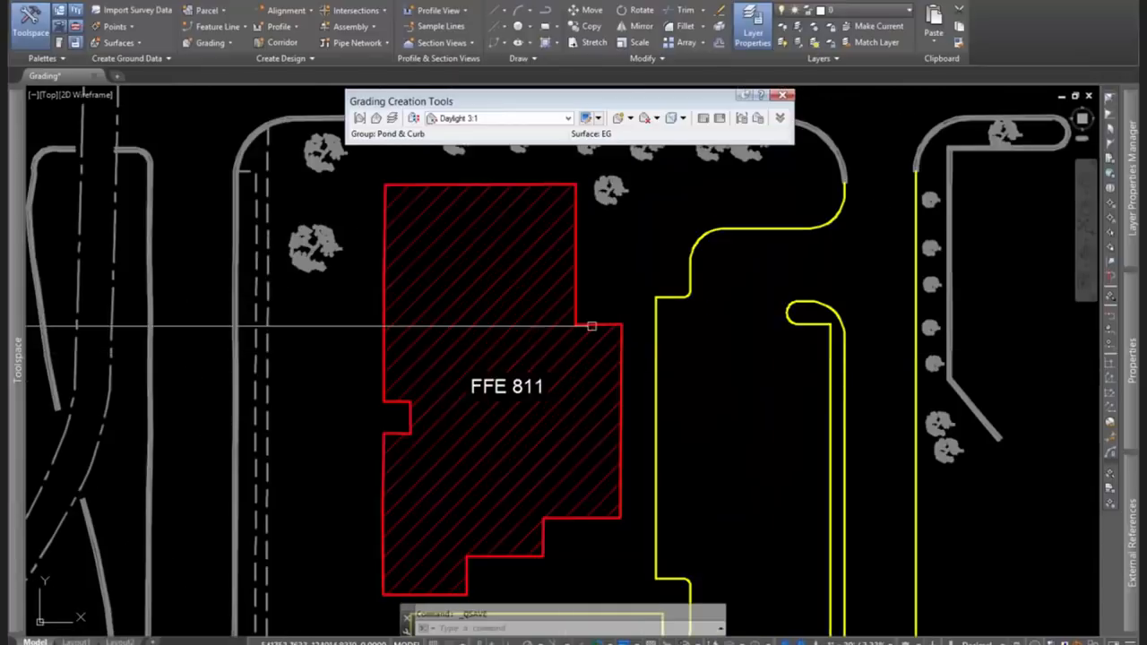
{"action": "type", "text": "pl"}
{"action": "key", "text": "Return"}
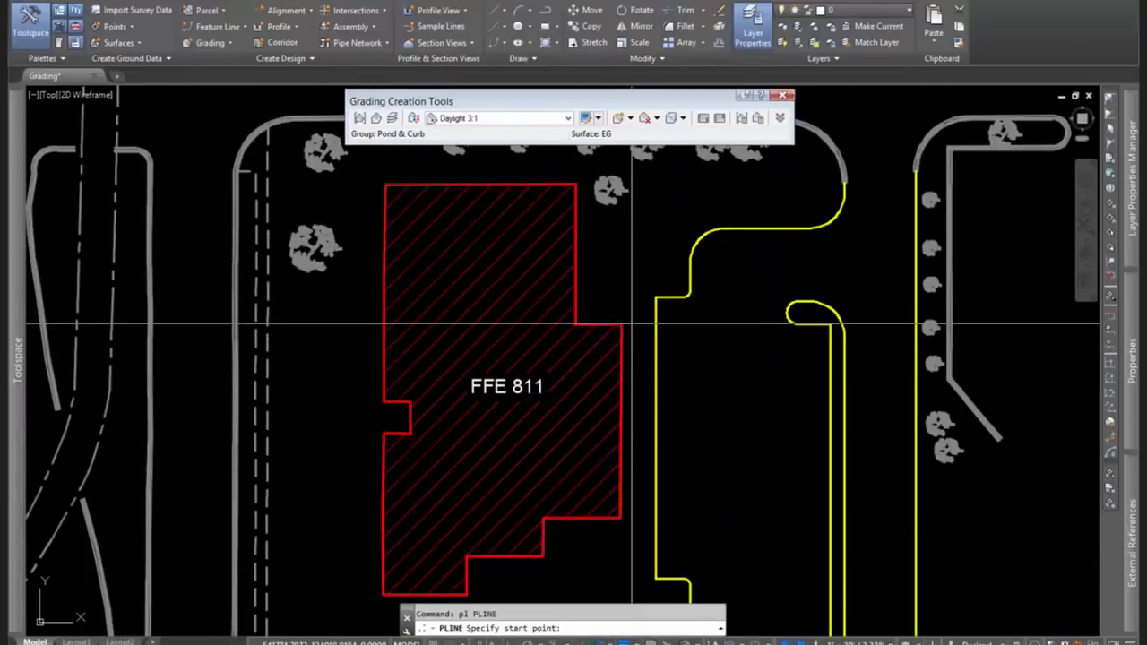
{"action": "left_click", "coordinate": [622, 323]}
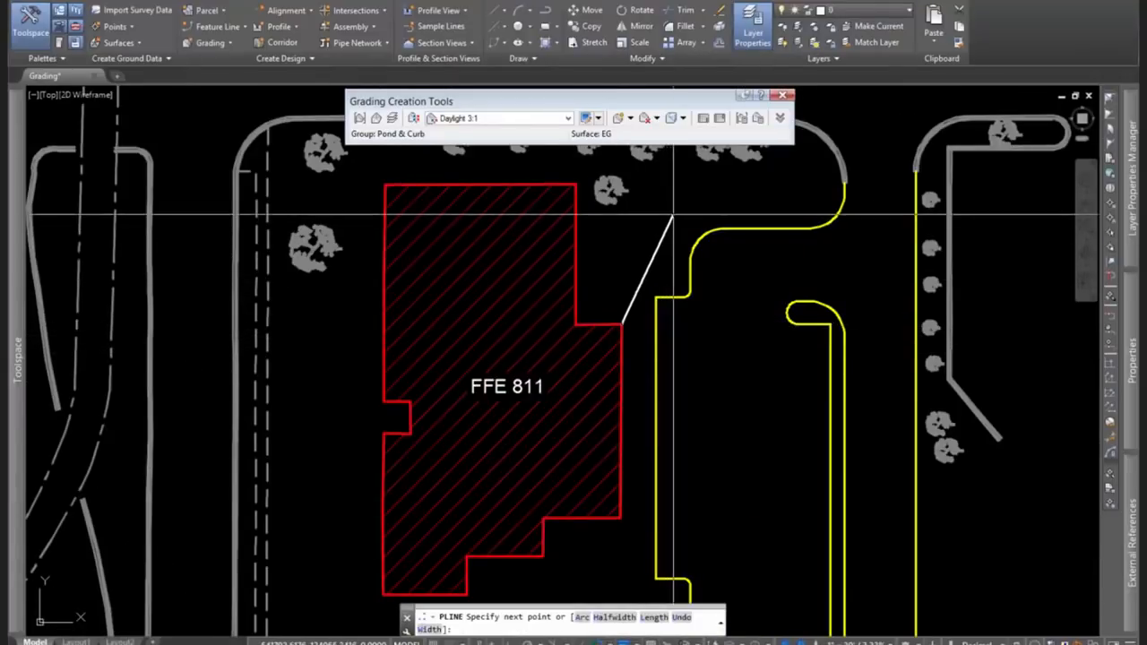
{"action": "key", "text": "F8"}
{"action": "left_click", "coordinate": [659, 206]}
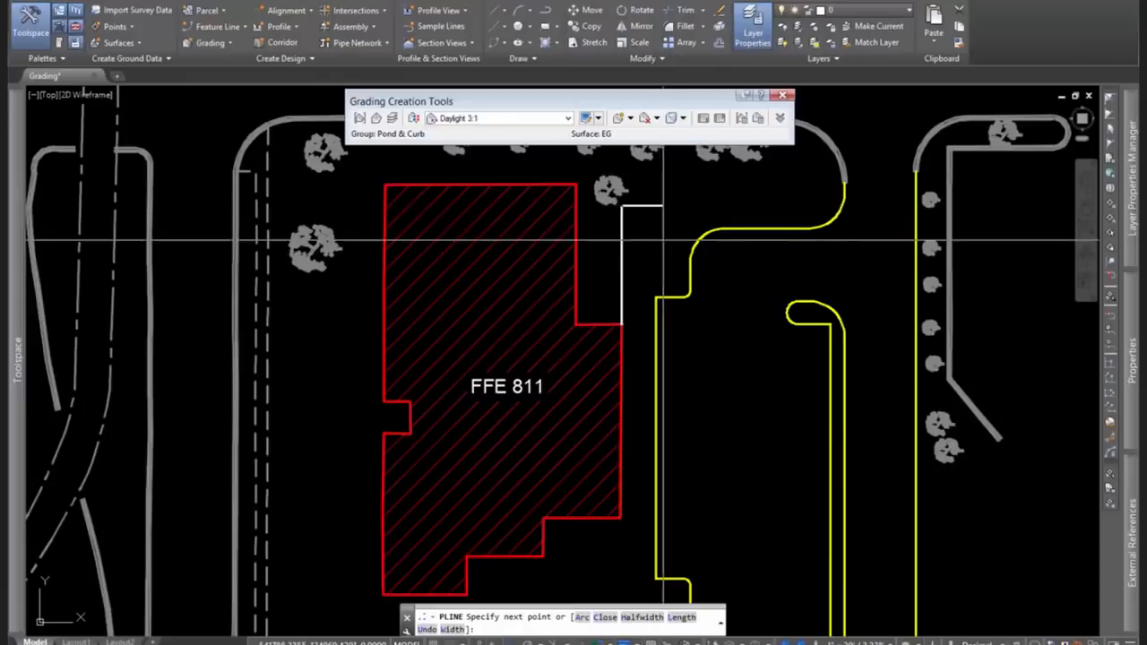
{"action": "key", "text": "Return"}
Draw a horizontal polyline running east from the southeast corner of the building's southernmost wall, past the inner curb.
{"action": "middle_click_drag", "start_coordinate": [665, 416], "coordinate": [750, 263]}
{"action": "key", "text": "Return"}
{"action": "left_click", "coordinate": [554, 441]}
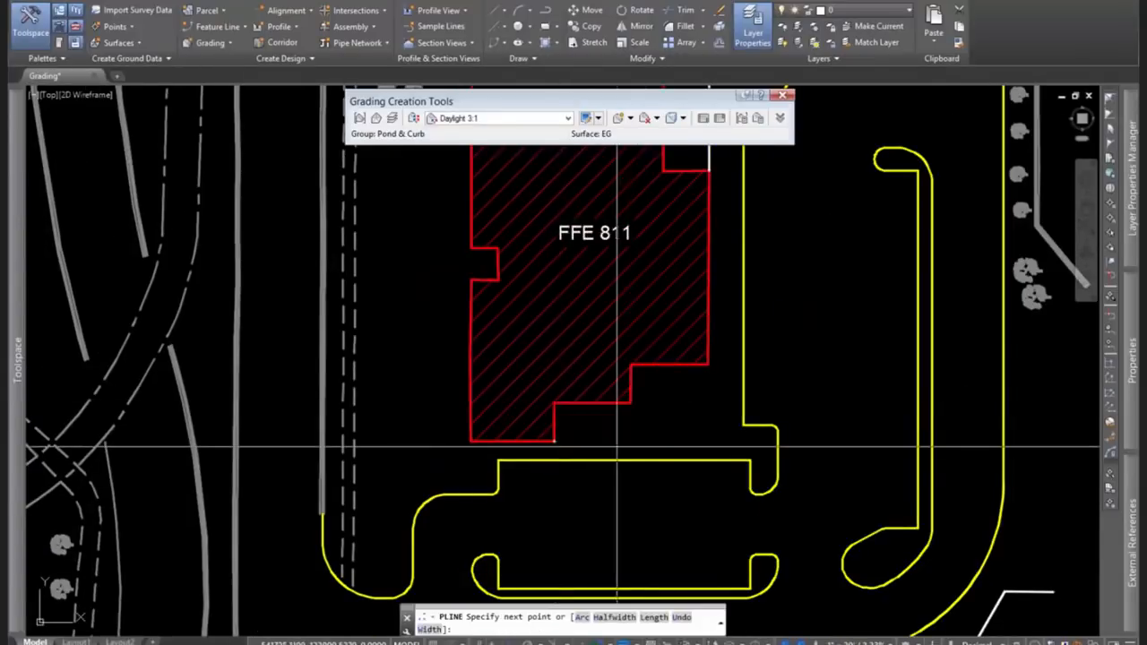
{"action": "left_click", "coordinate": [836, 457]}
{"action": "key", "text": "Return"}
Stretch the horizontal polyline's west end beyond the building's southwest corner.
{"action": "left_click", "coordinate": [627, 440]}
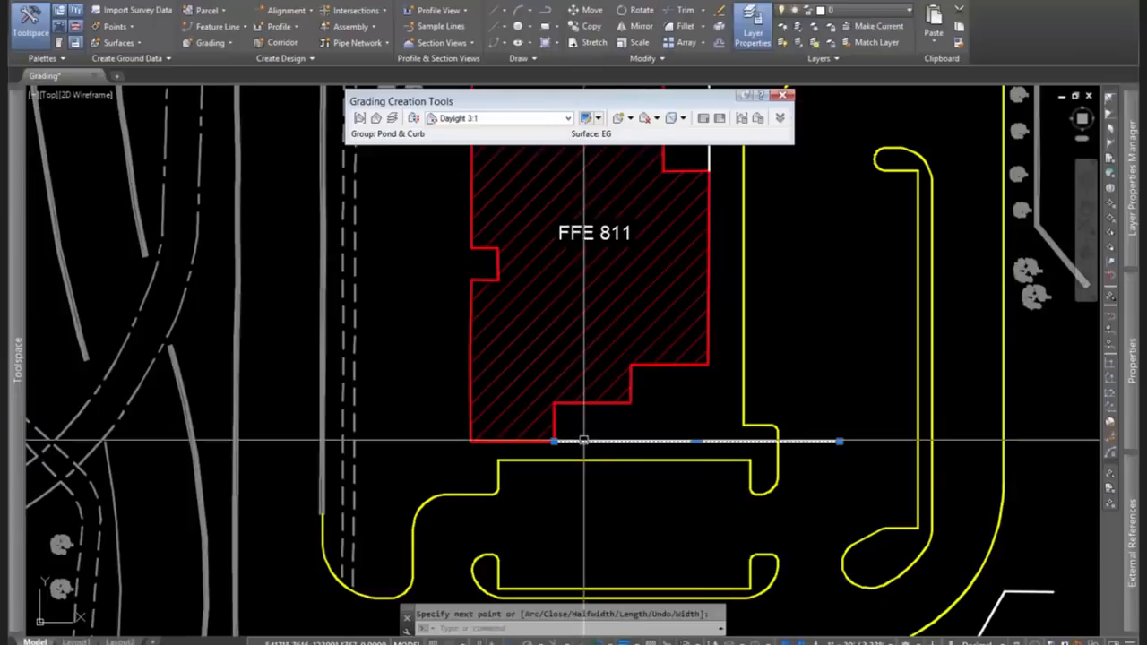
{"action": "left_click", "coordinate": [554, 441]}
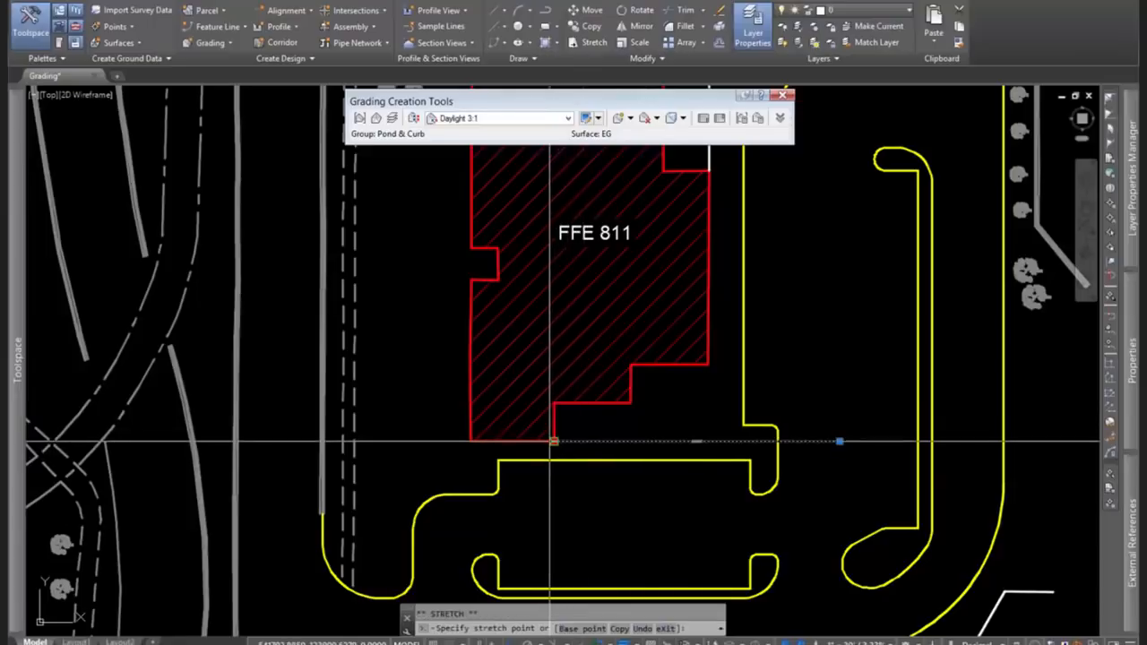
{"action": "left_click", "coordinate": [385, 441]}
{"action": "middle_click_drag", "start_coordinate": [731, 435], "coordinate": [663, 494]}
{"action": "key", "text": "Escape"}
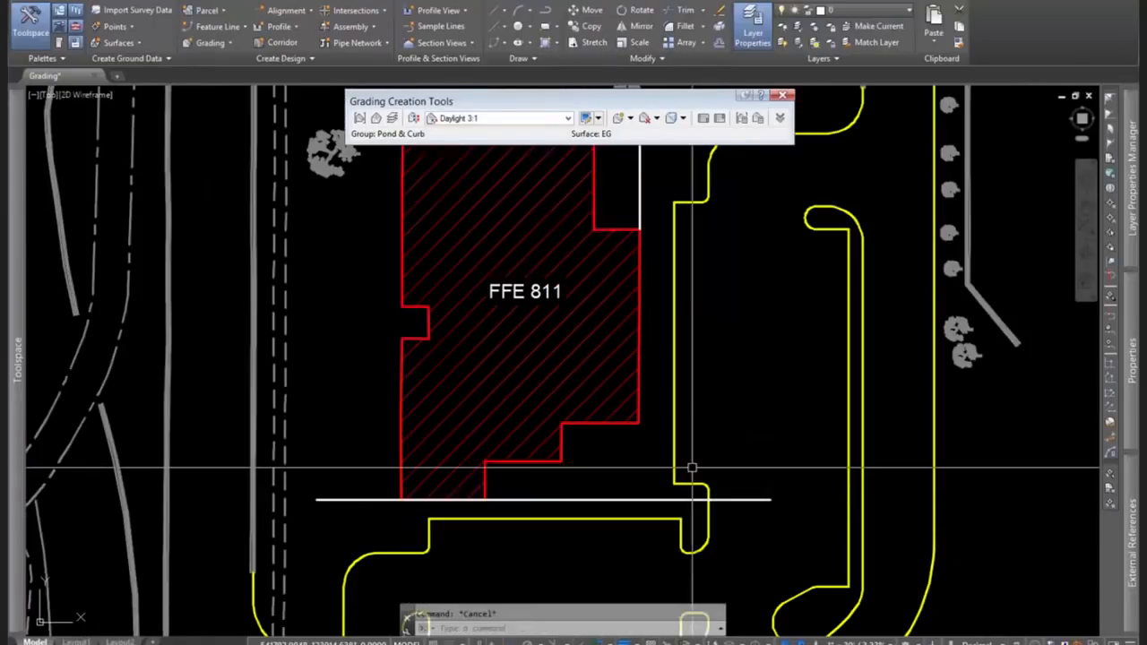
Extend the vertical polyline south along the building's east face to meet the horizontal polyline.
{"action": "type", "text": "ex"}
{"action": "key", "text": "Return"}
{"action": "left_click", "coordinate": [658, 499]}
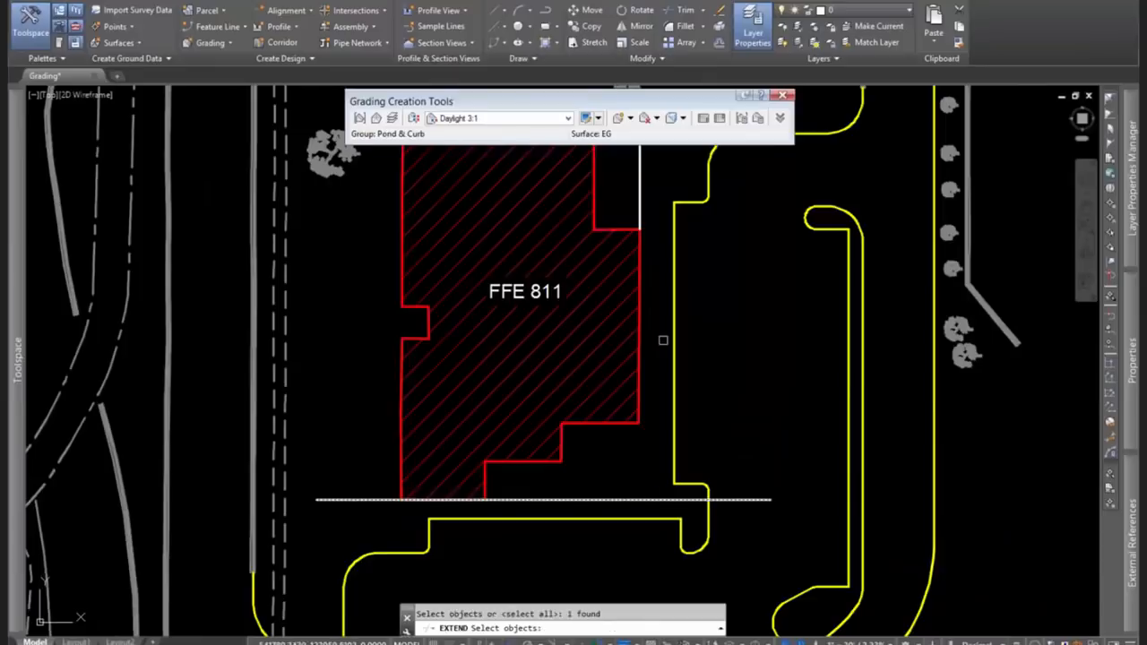
{"action": "key", "text": "Return"}
{"action": "left_click", "coordinate": [642, 211]}
{"action": "key", "text": "Return"}
Trim the part of the horizontal polyline east of the vertical polyline to form a corner.
{"action": "type", "text": "tr"}
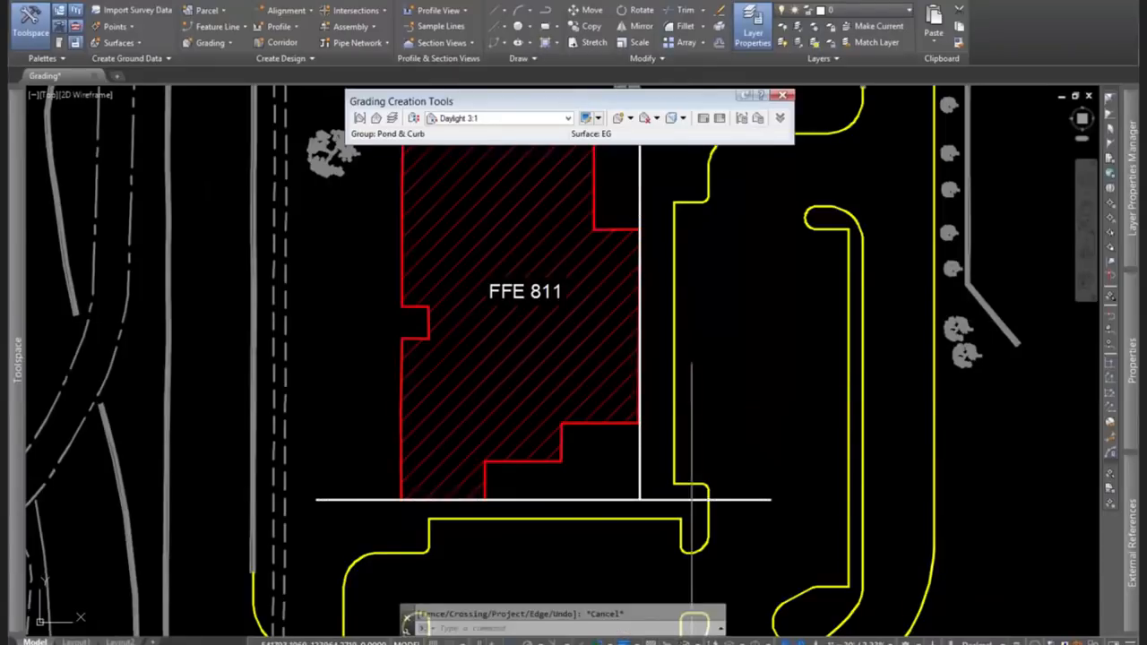
{"action": "key", "text": "Return"}
{"action": "left_click", "coordinate": [639, 467]}
{"action": "key", "text": "Return"}
{"action": "left_click", "coordinate": [656, 500]}
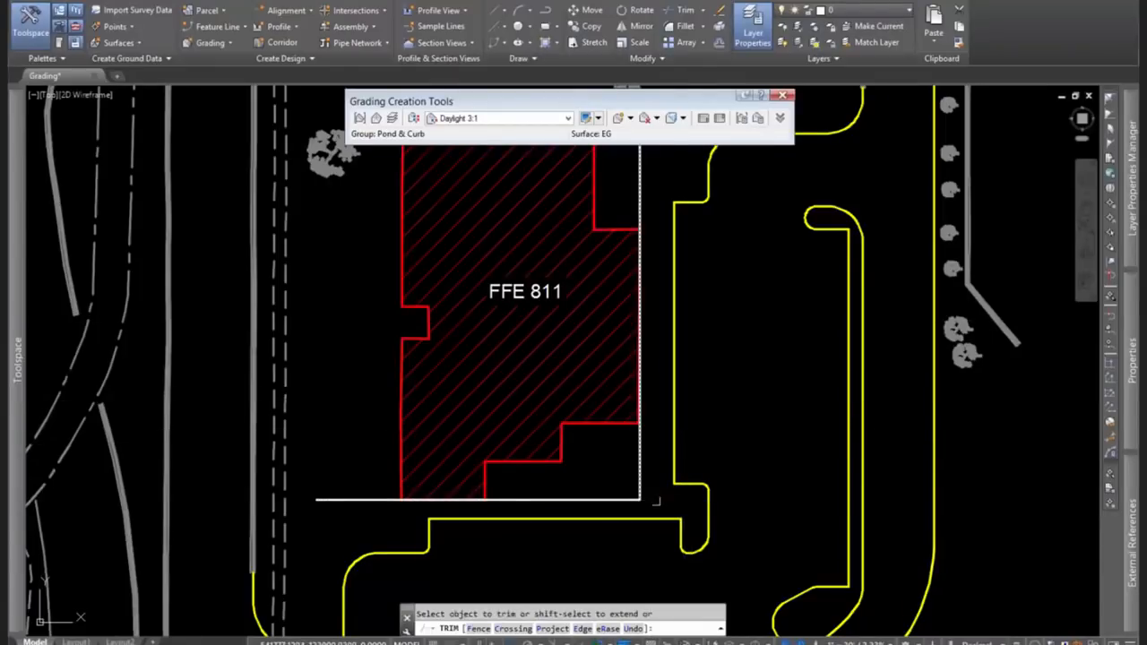
{"action": "key", "text": "Return"}
Join the vertical and horizontal lines into one L-shaped polyline and select it.
{"action": "left_click", "coordinate": [638, 471]}
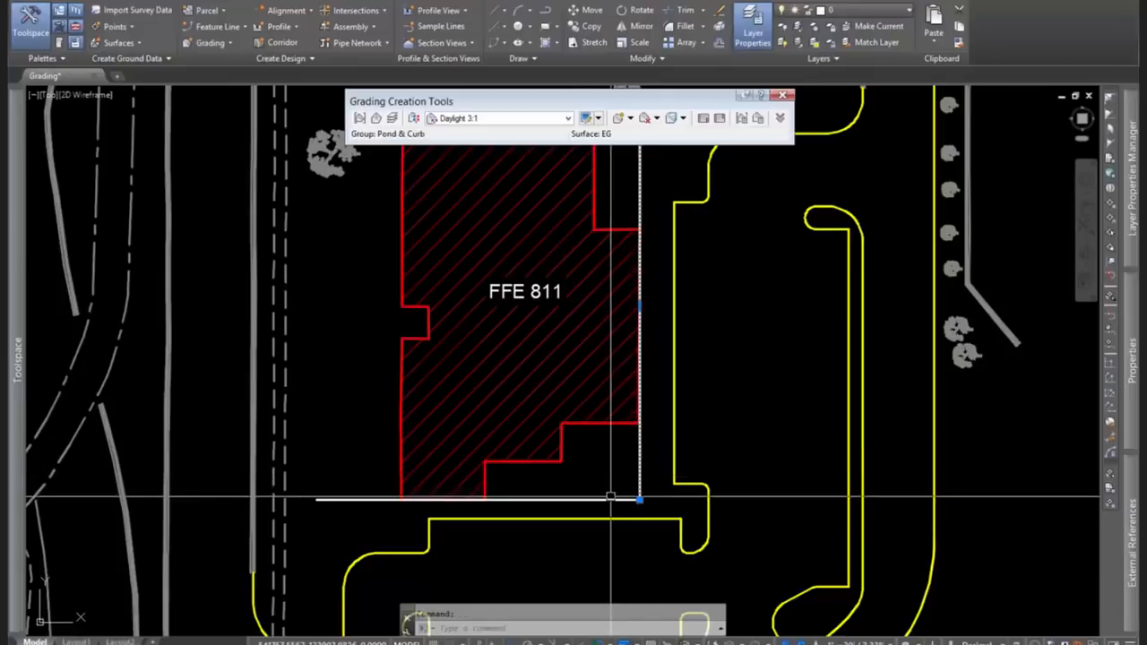
{"action": "left_click", "coordinate": [609, 498]}
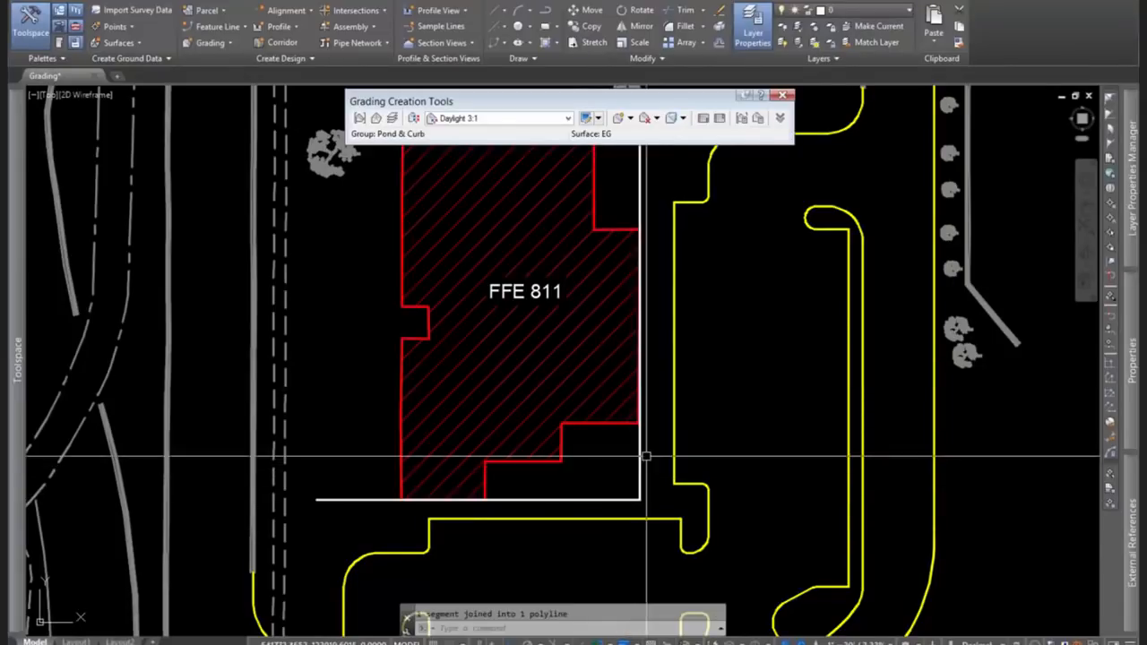
{"action": "scroll", "coordinate": [592, 462], "scroll_direction": "down", "scroll_amount": 3}
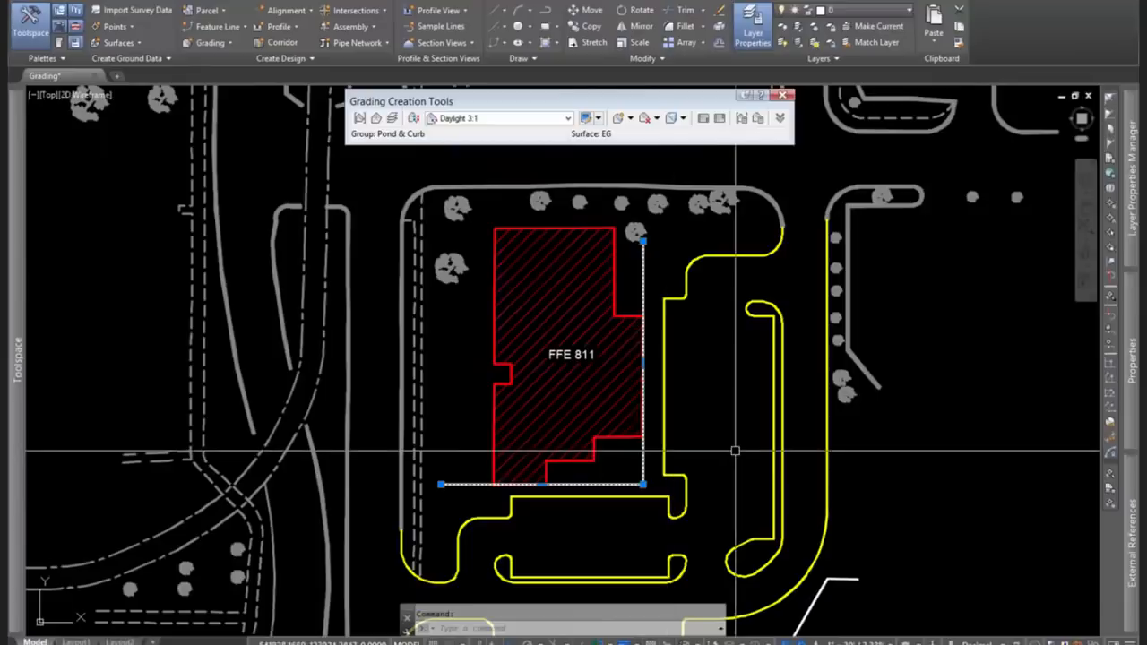
{"action": "scroll", "coordinate": [598, 382], "scroll_direction": "up", "scroll_amount": 1}
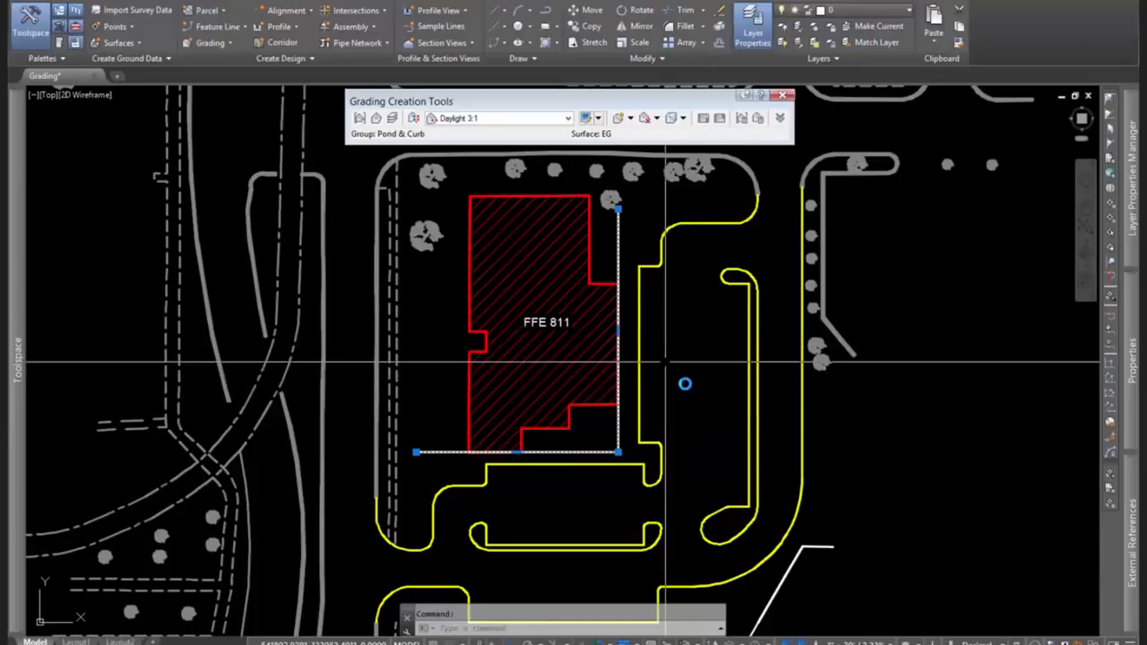
Start creating a feature line from the L-shaped polyline, adding a new site named Drainage for it.
{"action": "middle_click_drag", "start_coordinate": [613, 392], "coordinate": [673, 334]}
{"action": "left_click", "coordinate": [215, 26]}
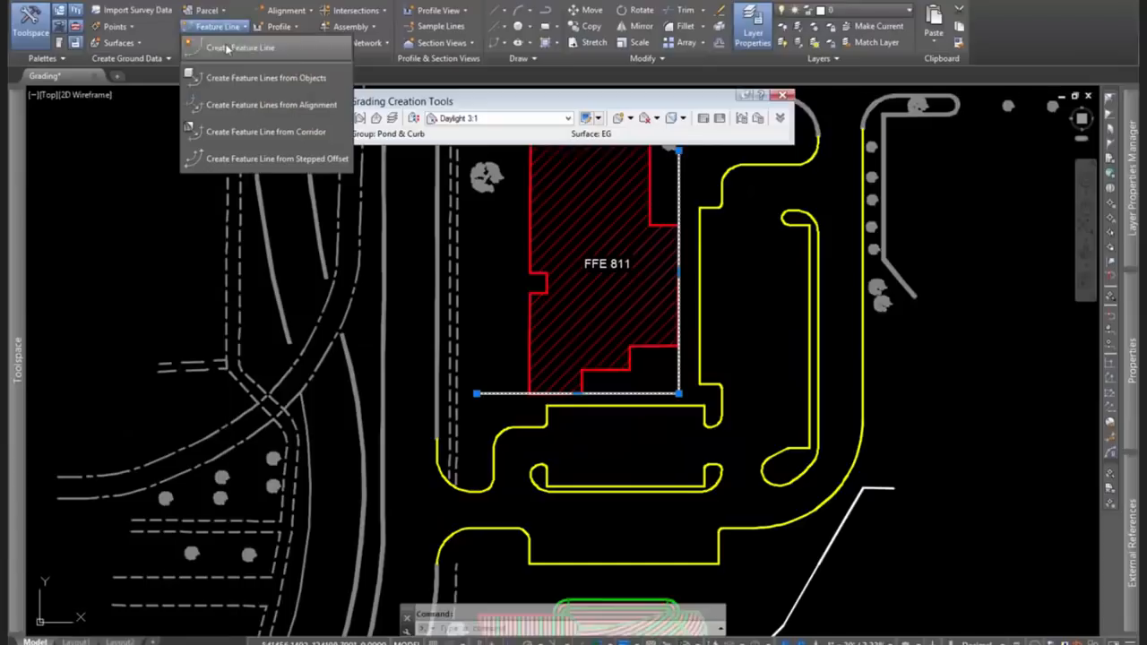
{"action": "left_click", "coordinate": [237, 76]}
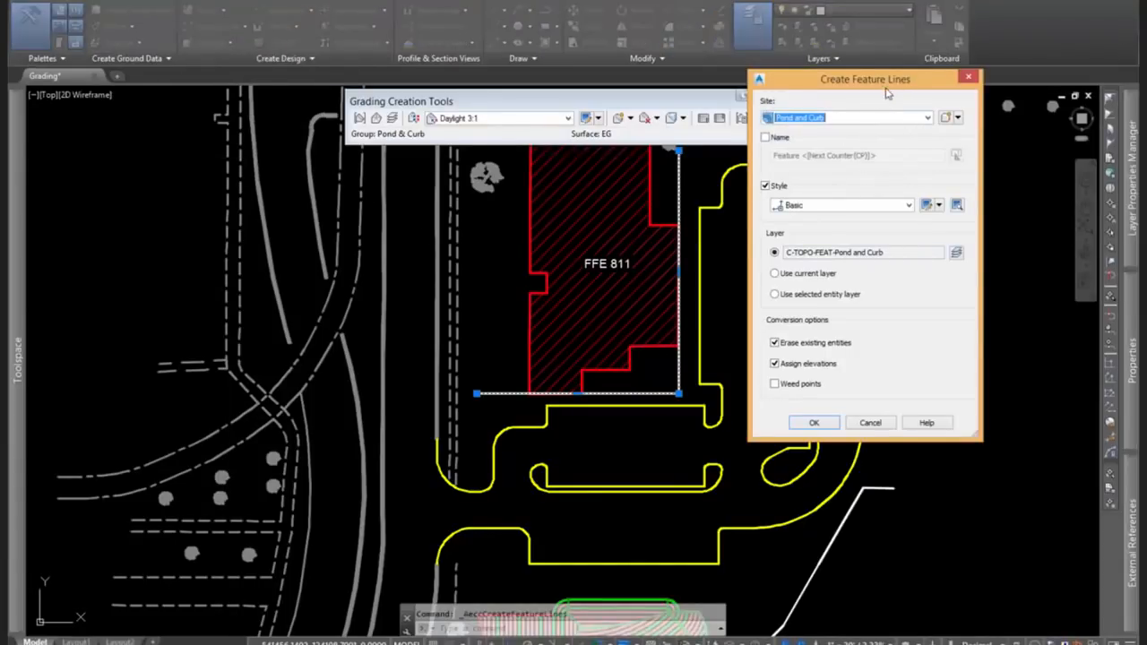
{"action": "left_click_drag", "start_coordinate": [887, 93], "coordinate": [928, 104]}
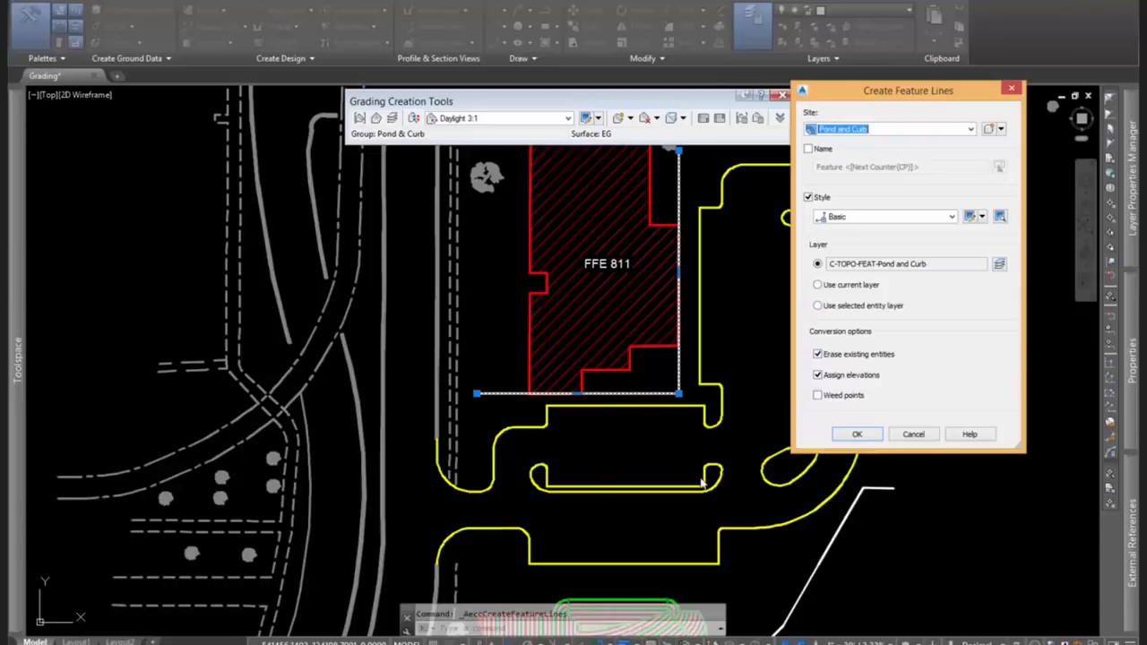
{"action": "key", "text": "ctrl"}
{"action": "key", "text": "ctrl"}
{"action": "left_click", "coordinate": [988, 130]}
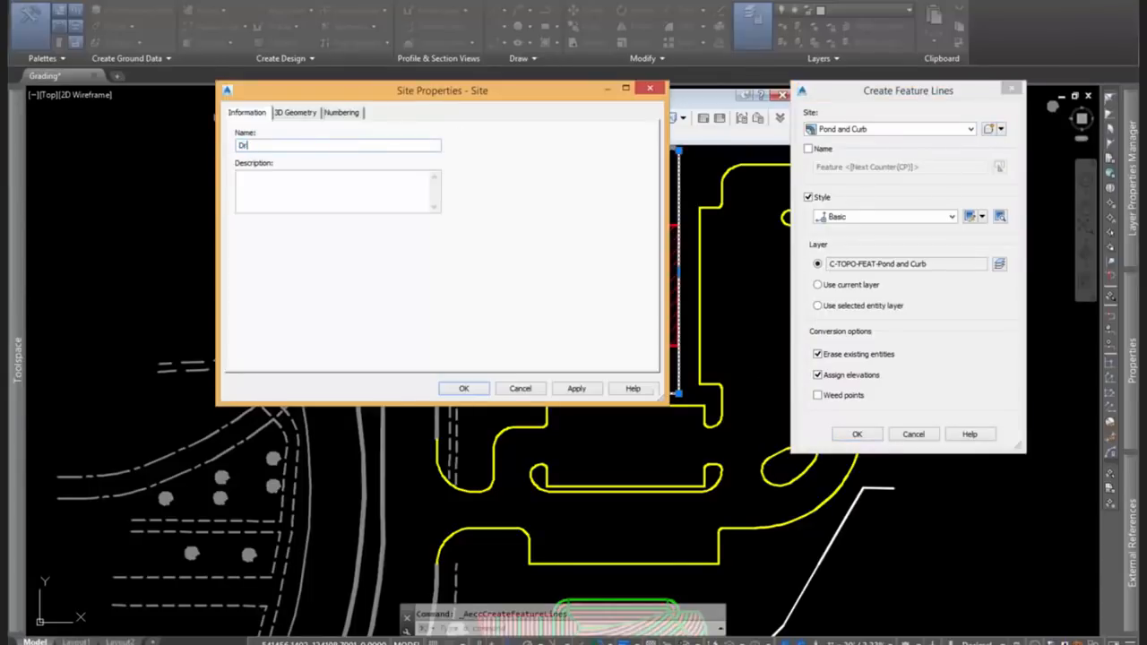
{"action": "key", "text": "Return"}
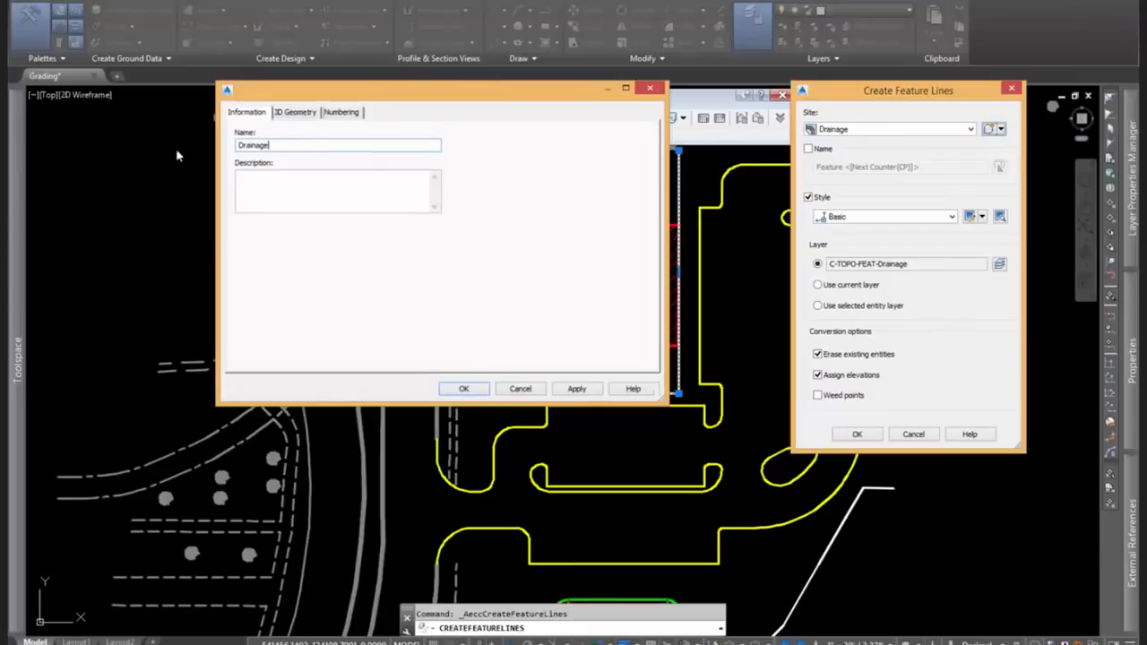
Set the style to Basic Feature Line, check its display settings without changes, and accept the feature line options.
{"action": "left_click", "coordinate": [891, 218]}
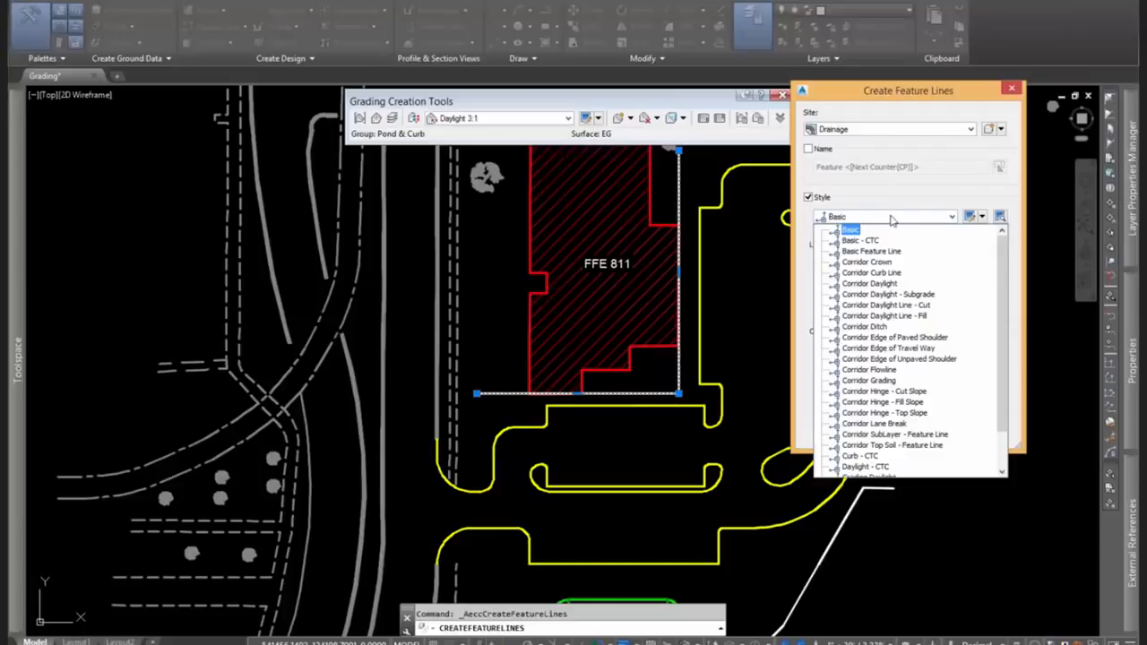
{"action": "left_click", "coordinate": [881, 252]}
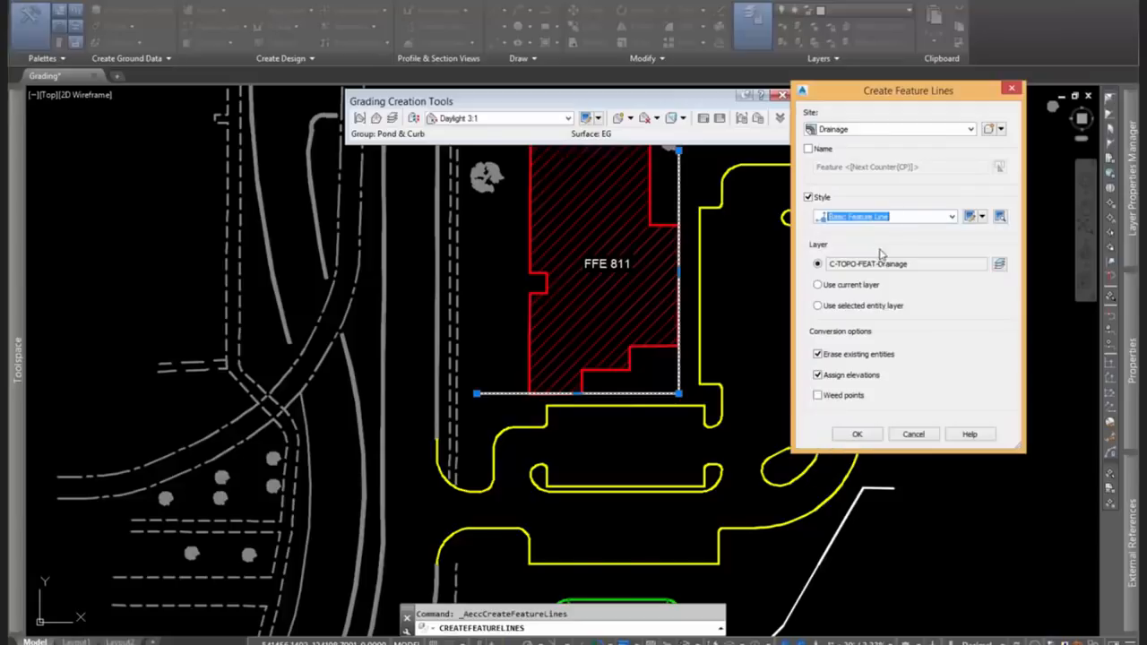
{"action": "left_click", "coordinate": [969, 217]}
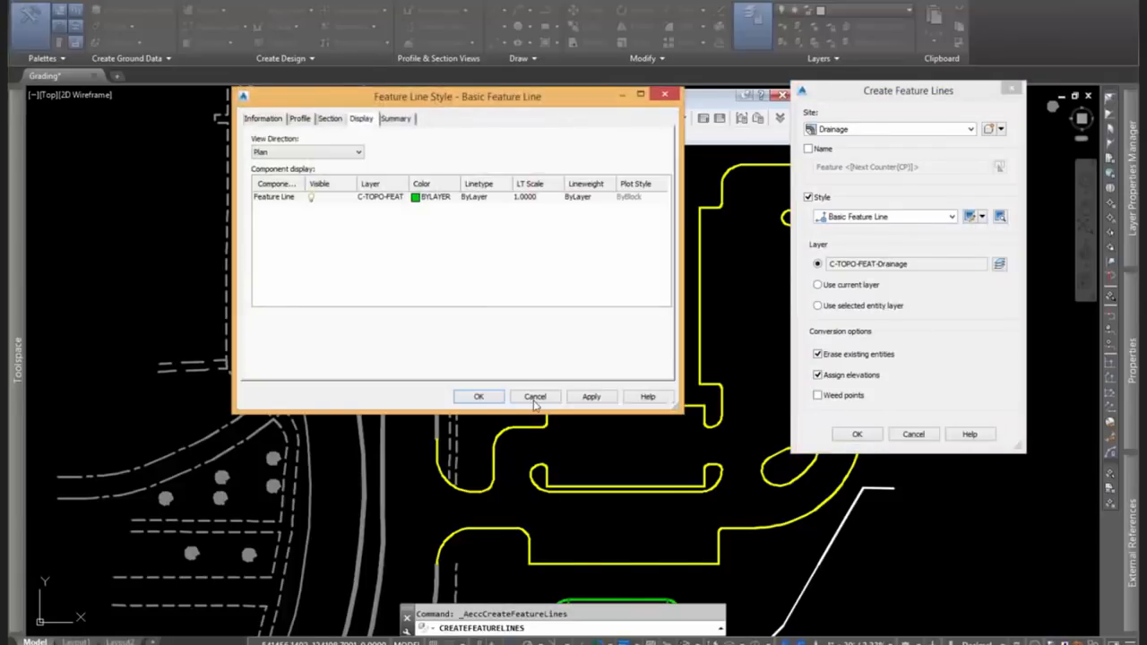
{"action": "left_click", "coordinate": [534, 397]}
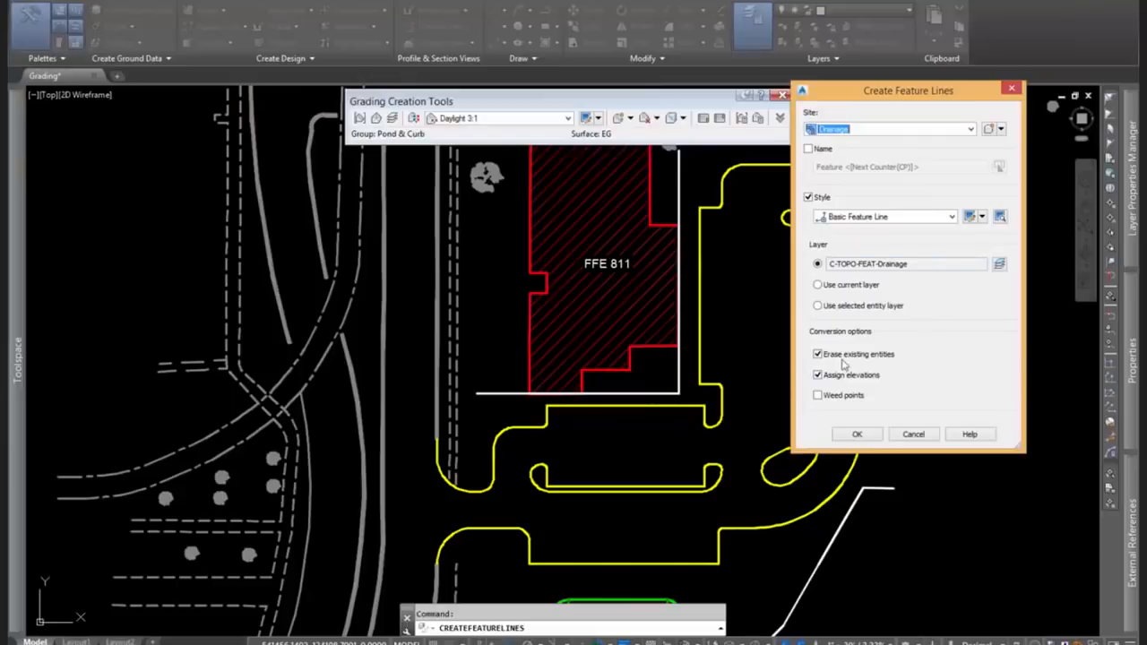
{"action": "left_click", "coordinate": [857, 435]}
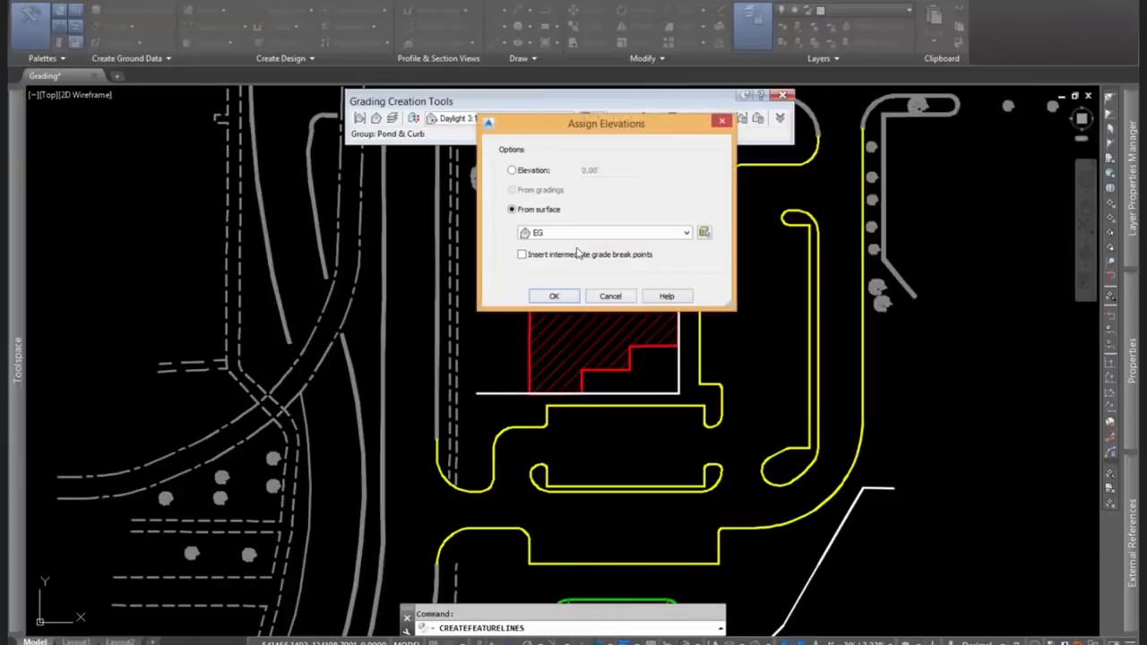
Assign the new feature line a fixed elevation of 810.5 instead of taking it from the EG surface.
{"action": "left_click", "coordinate": [534, 170]}
{"action": "double_click", "coordinate": [609, 170]}
{"action": "type", "text": "810.5"}
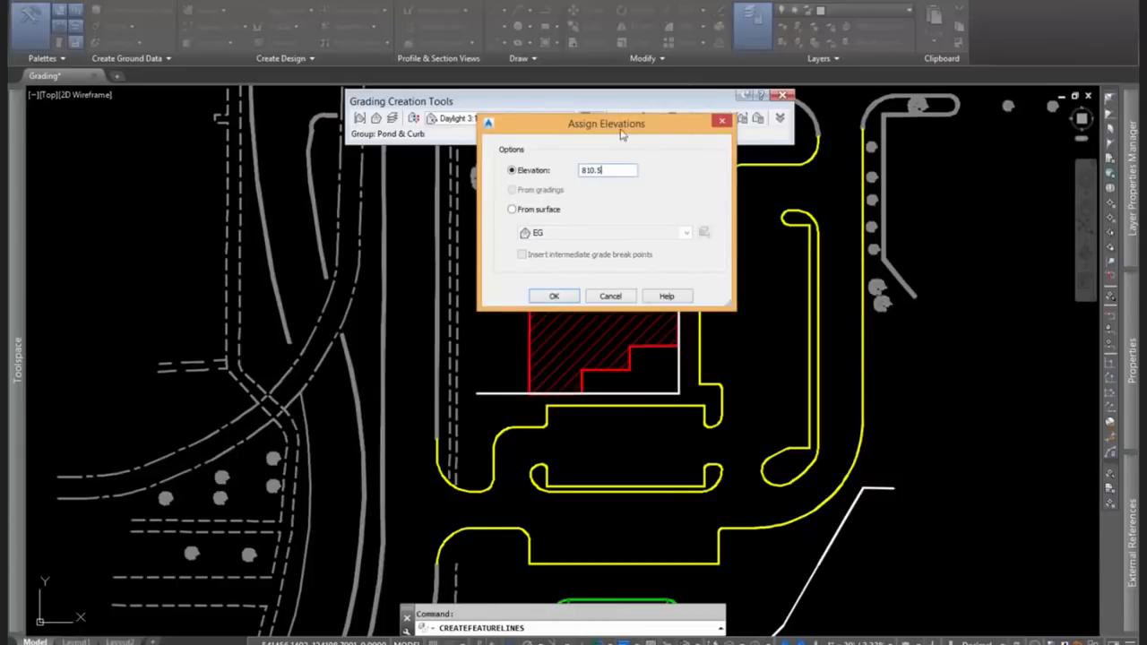
{"action": "left_click_drag", "start_coordinate": [622, 133], "coordinate": [846, 186]}
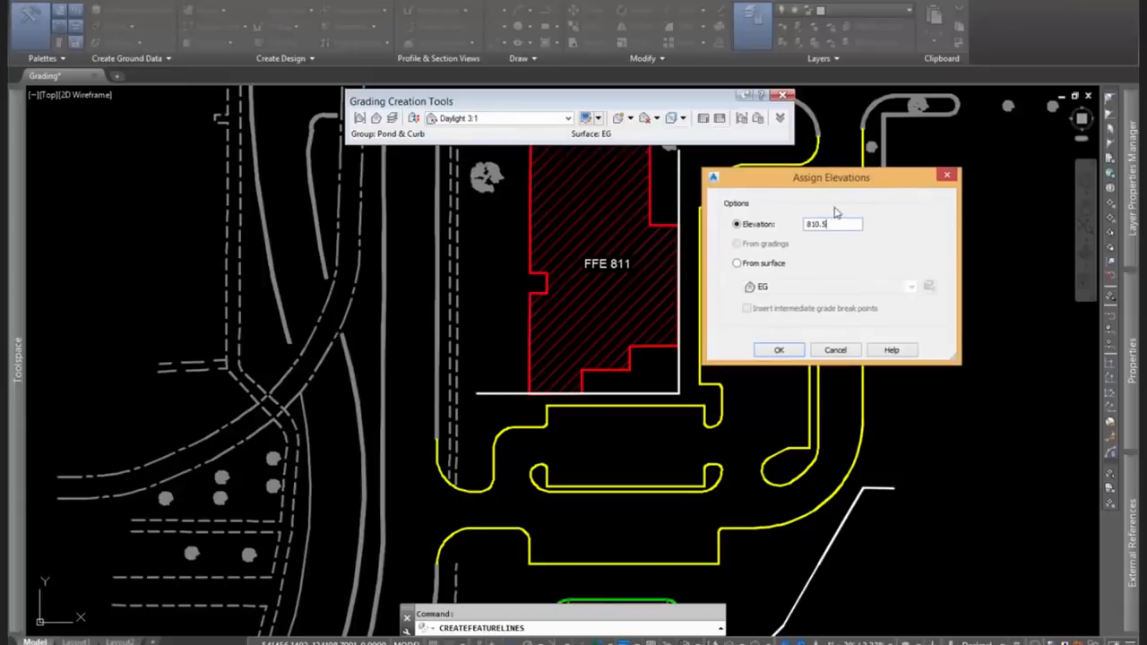
{"action": "left_click", "coordinate": [779, 350]}
{"action": "key", "text": "Escape"}
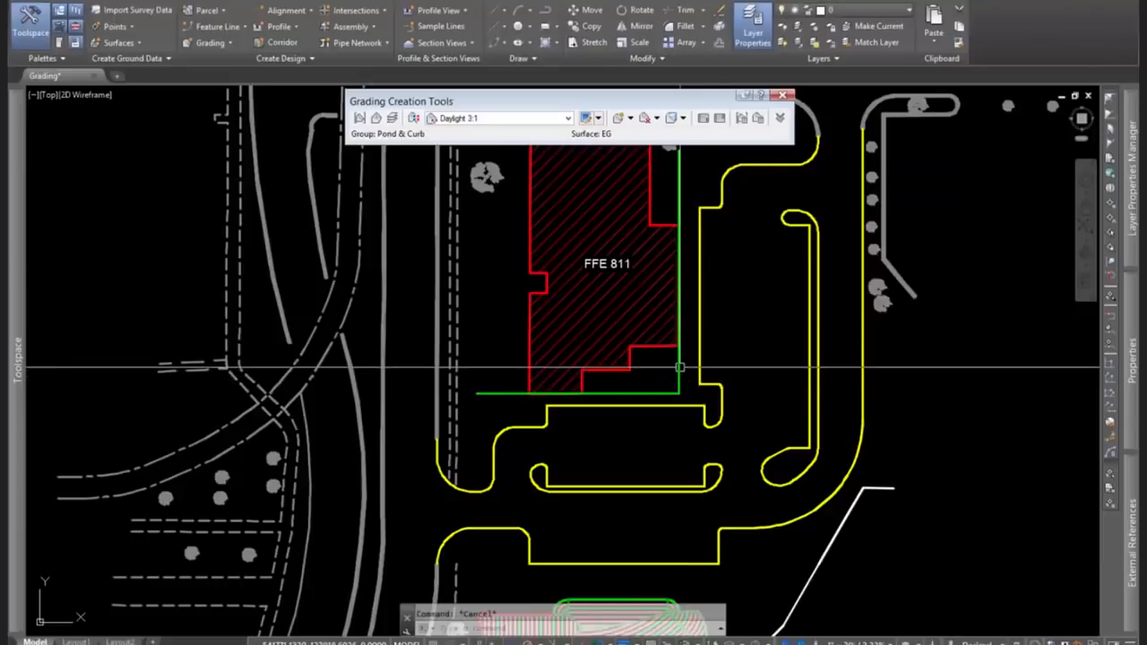
Examine the selected building feature line and the adjacent inner curb, along with the EG surface elevations between them.
{"action": "left_click", "coordinate": [679, 366]}
{"action": "scroll", "coordinate": [698, 279], "scroll_direction": "up", "scroll_amount": 3}
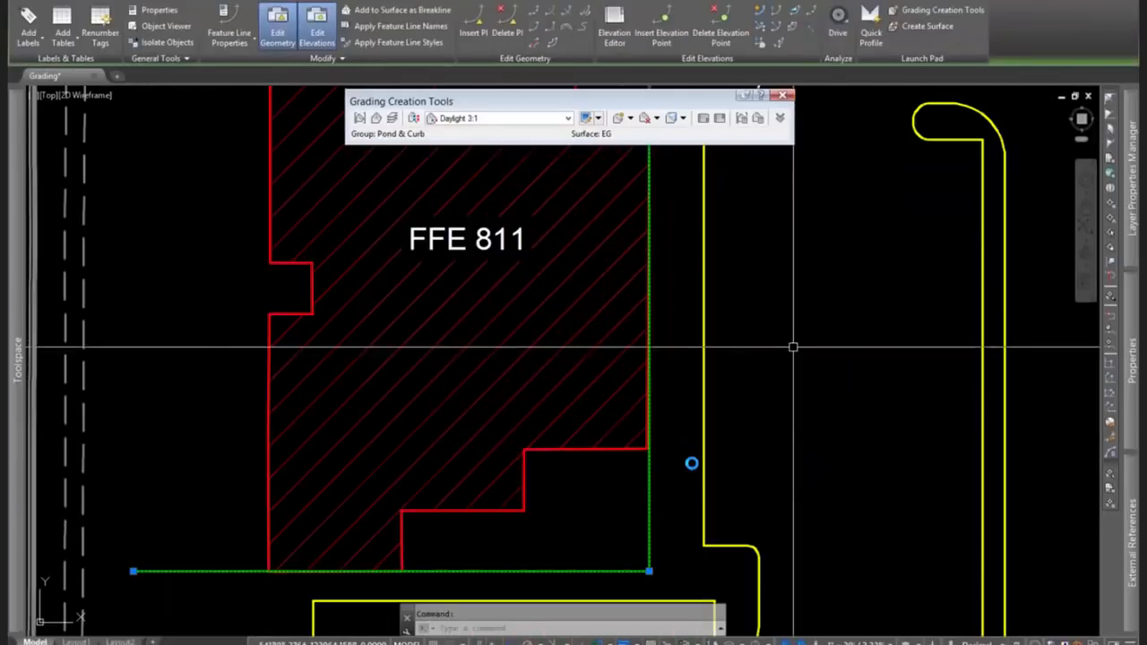
{"action": "mouse_move", "coordinate": [810, 408]}
{"action": "middle_mouse_down"}
{"action": "mouse_move", "coordinate": [664, 510]}
{"action": "mouse_move", "coordinate": [689, 518]}
{"action": "middle_mouse_up"}
{"action": "middle_click_drag", "start_coordinate": [594, 355], "coordinate": [652, 361]}
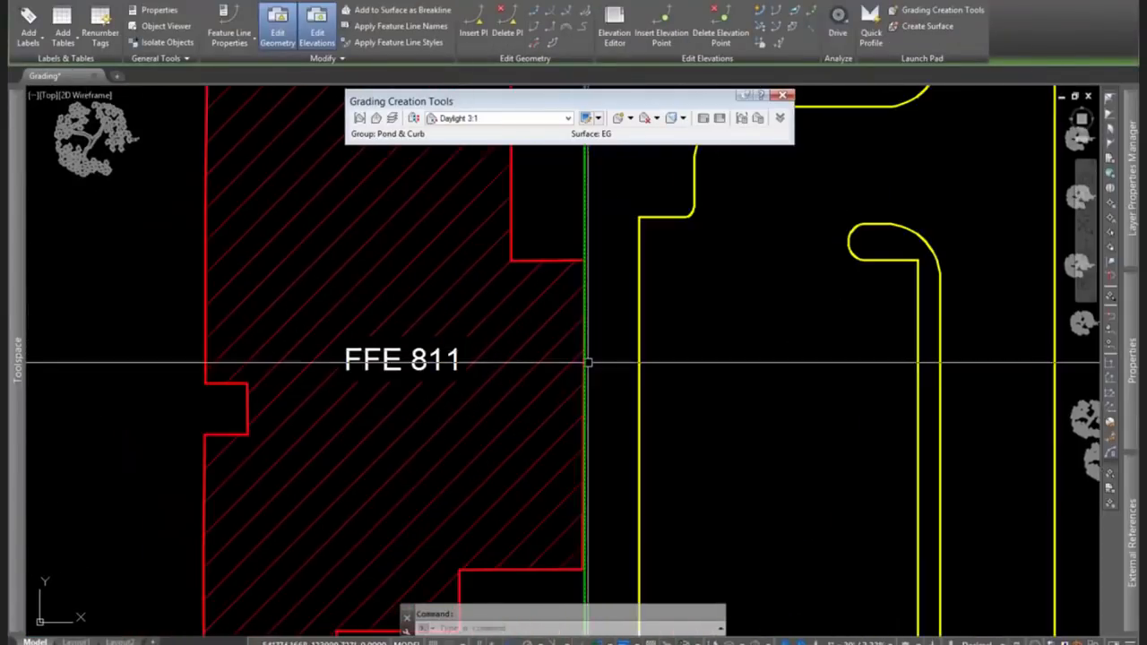
{"action": "middle_click_drag", "start_coordinate": [704, 404], "coordinate": [733, 366]}
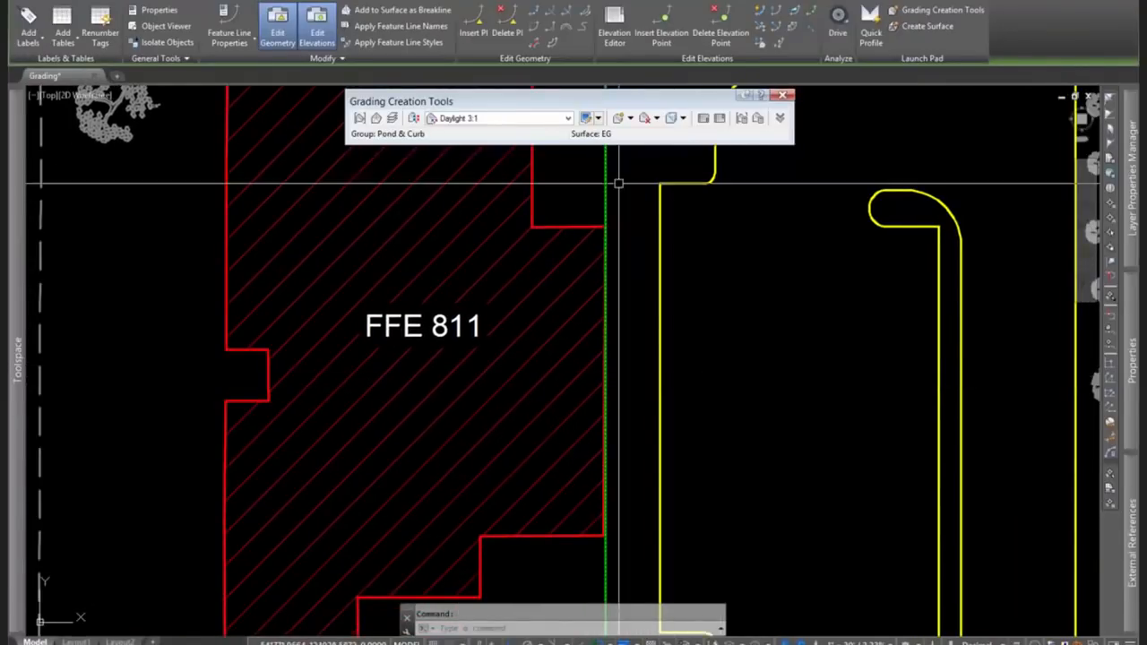
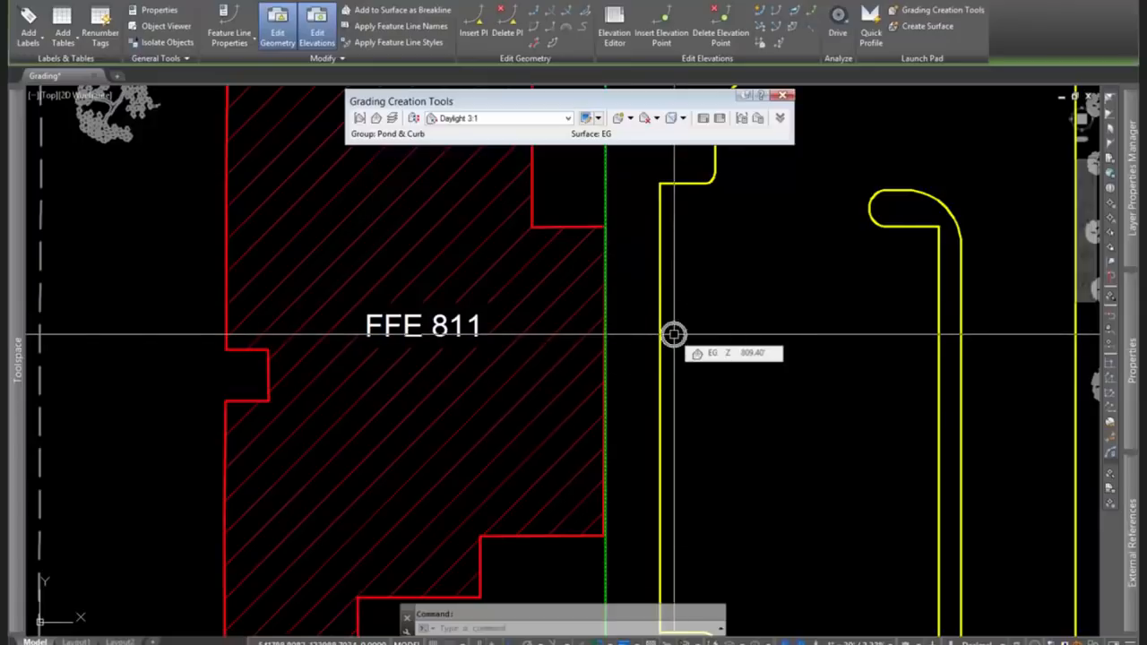
{"action": "left_click", "coordinate": [673, 335]}
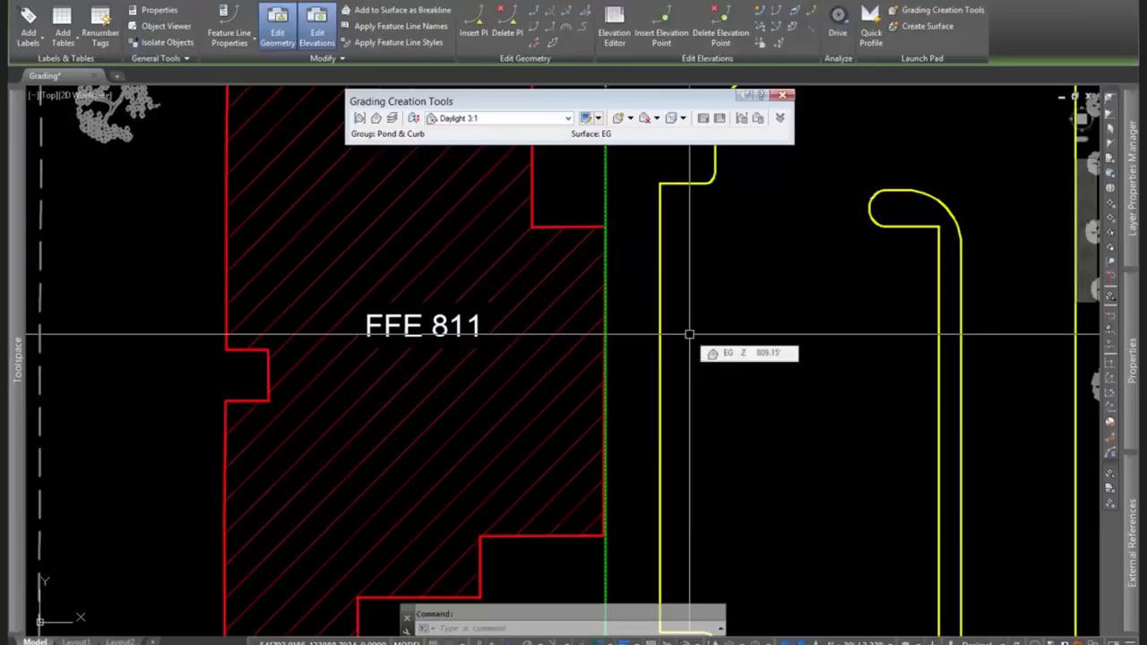
{"action": "left_click", "coordinate": [602, 328]}
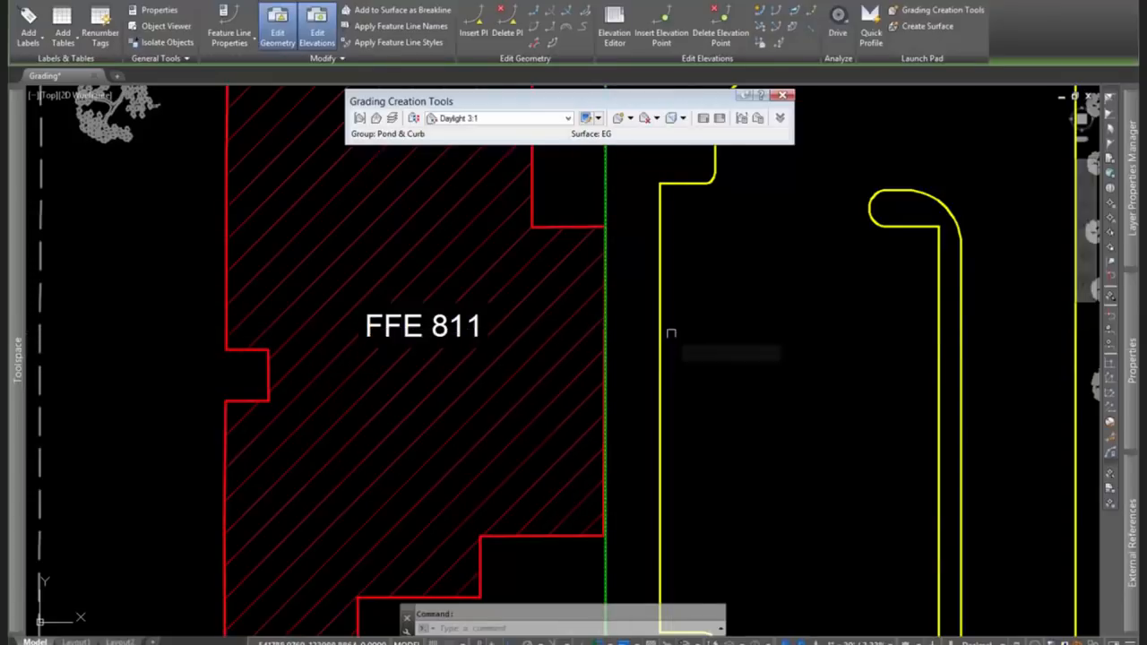
{"action": "scroll", "coordinate": [667, 335], "scroll_direction": "down", "scroll_amount": 3}
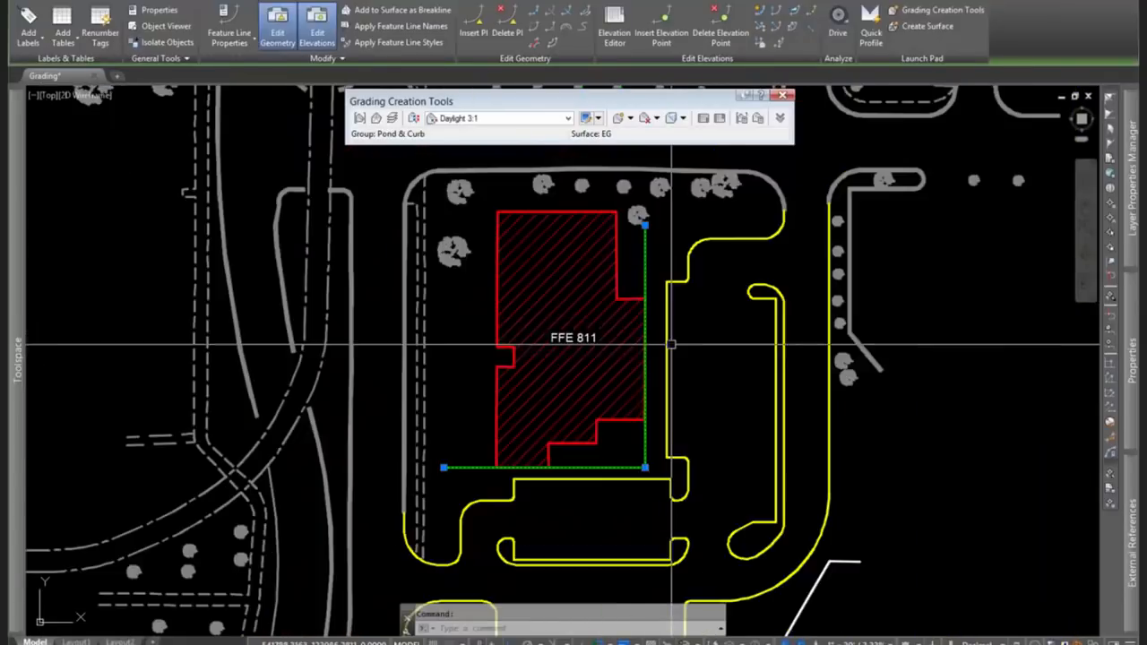
Examine both legs of the feature line along the building and the parking lot curbs facing them.
{"action": "scroll", "coordinate": [680, 383], "scroll_direction": "up", "scroll_amount": 1}
{"action": "middle_click_drag", "start_coordinate": [680, 383], "coordinate": [594, 389]}
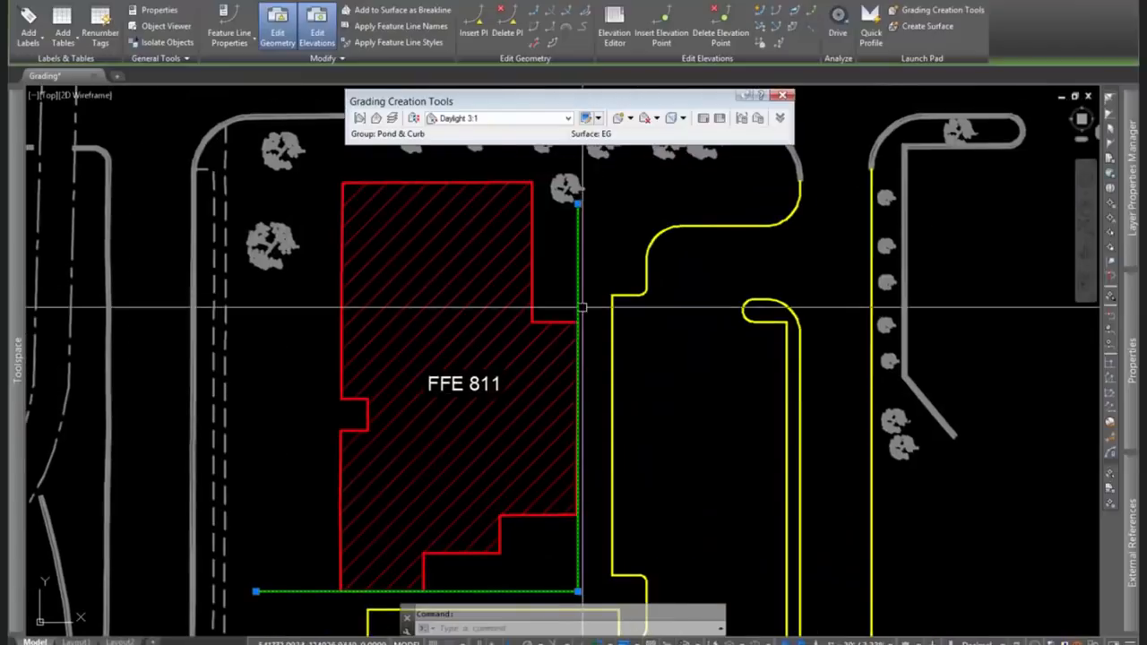
{"action": "middle_click_drag", "start_coordinate": [582, 472], "coordinate": [651, 380]}
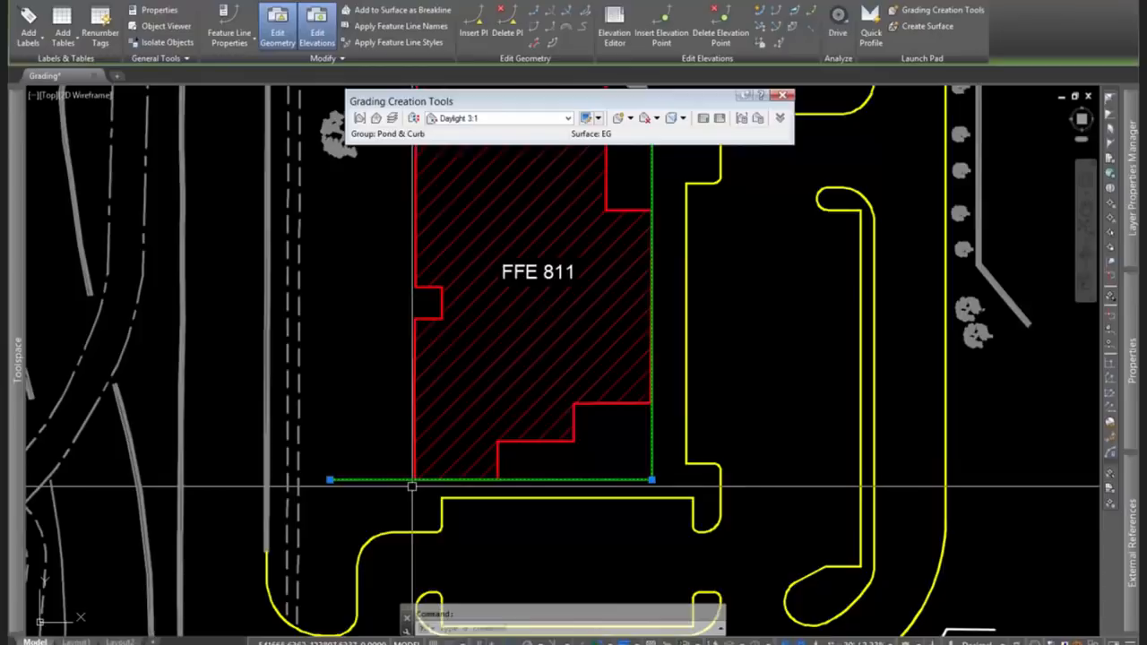
{"action": "scroll", "coordinate": [415, 484], "scroll_direction": "up", "scroll_amount": 2}
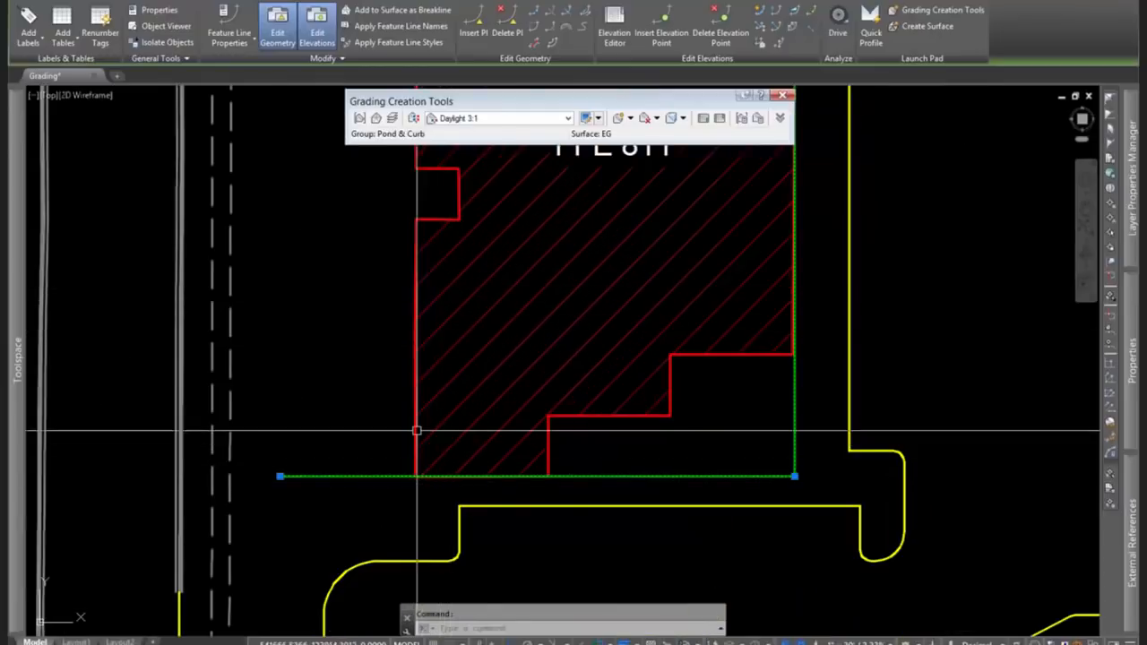
{"action": "middle_click_drag", "start_coordinate": [455, 501], "coordinate": [423, 486]}
{"action": "scroll", "coordinate": [587, 499], "scroll_direction": "down", "scroll_amount": 2}
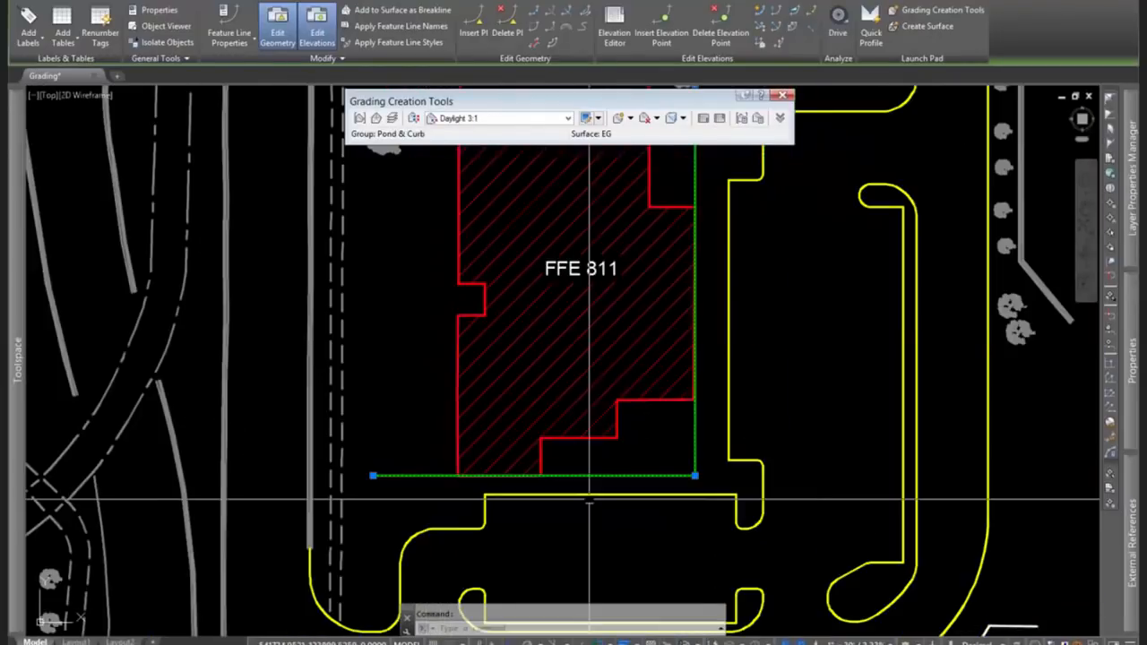
{"action": "middle_click_drag", "start_coordinate": [772, 345], "coordinate": [700, 417]}
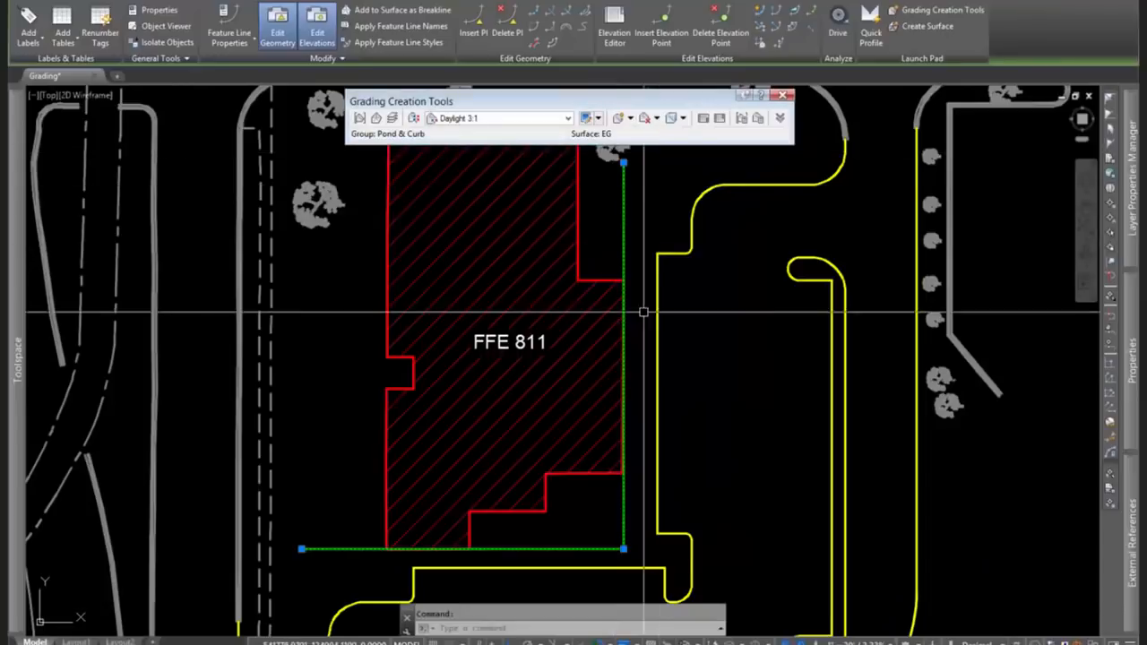
Insert an elevation point on the feature line at the endpoint of the building's northeast notch edge, accepting elevation 810.50.
{"action": "left_click", "coordinate": [653, 38]}
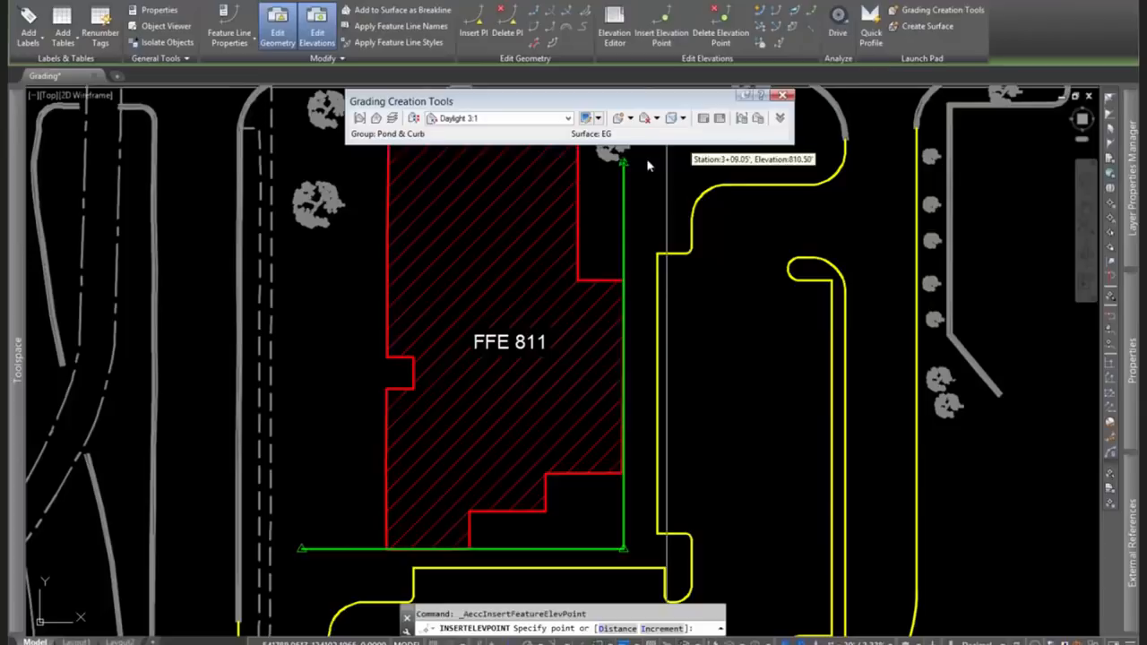
{"action": "scroll", "coordinate": [647, 329], "scroll_direction": "up", "scroll_amount": 4}
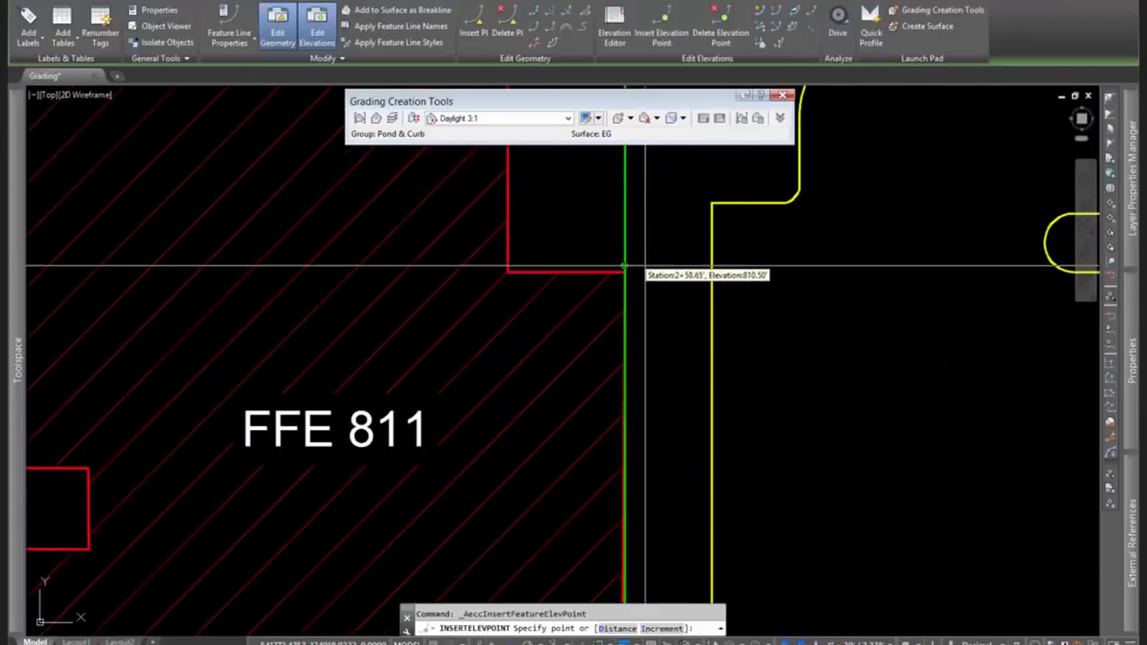
{"action": "right_click", "coordinate": [649, 266], "text": "shift"}
{"action": "left_click", "coordinate": [693, 337]}
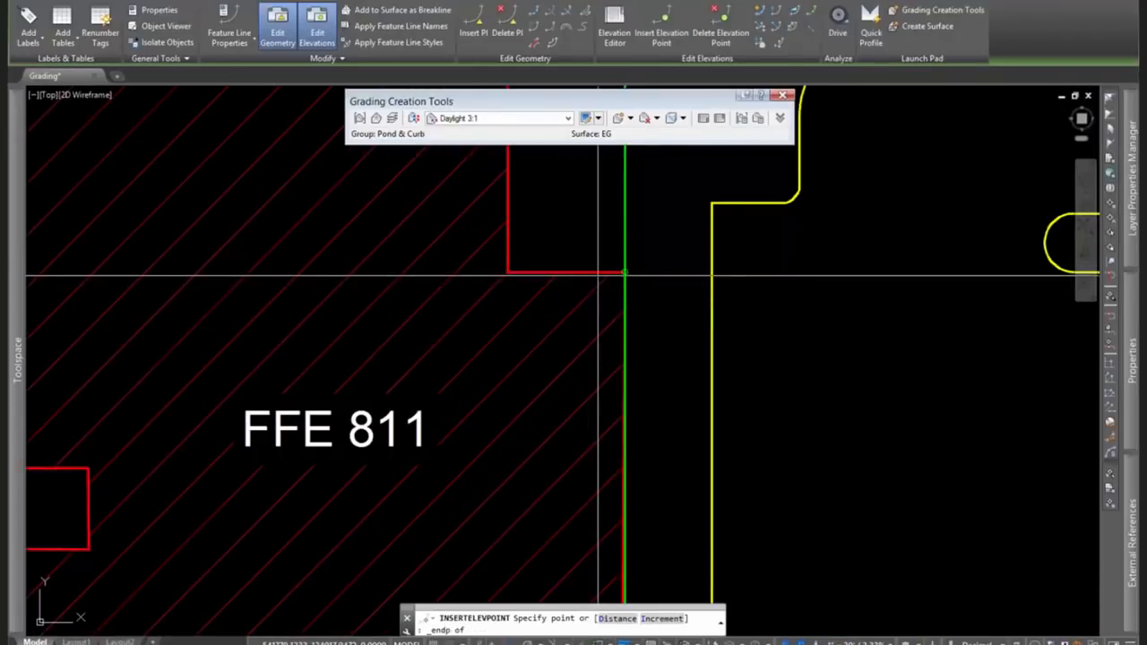
{"action": "left_click", "coordinate": [599, 272]}
{"action": "key", "text": "Return"}
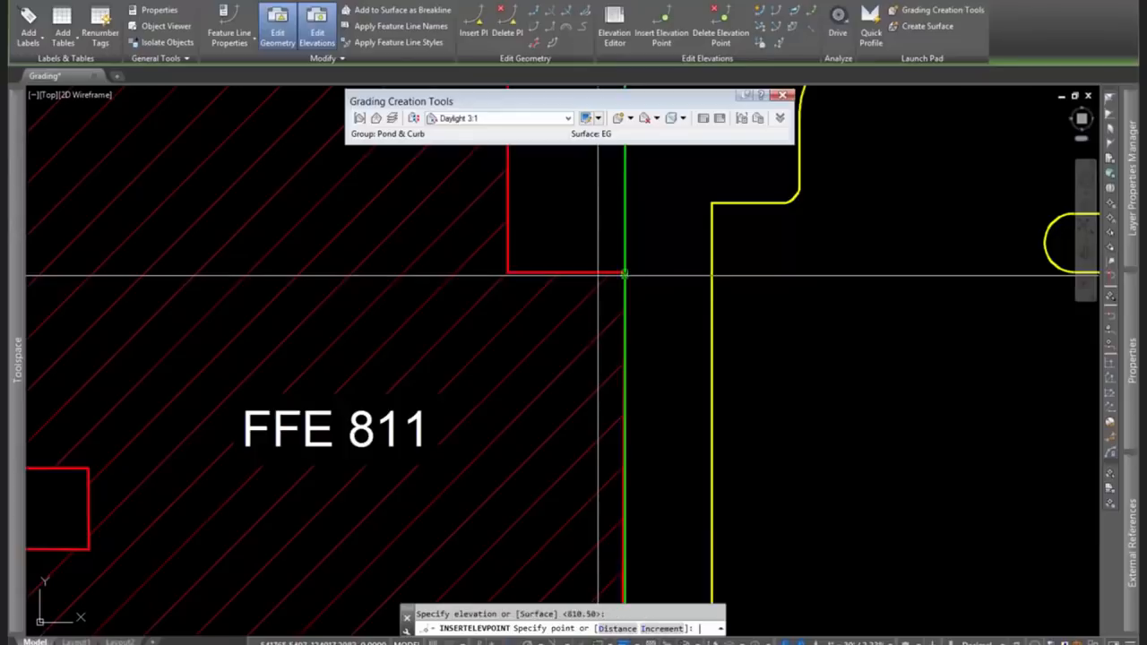
Insert a second elevation point farther south along the building's east side, about level with the FFE 811 label, keeping elevation 810.50.
{"action": "scroll", "coordinate": [599, 274], "scroll_direction": "down", "scroll_amount": 4}
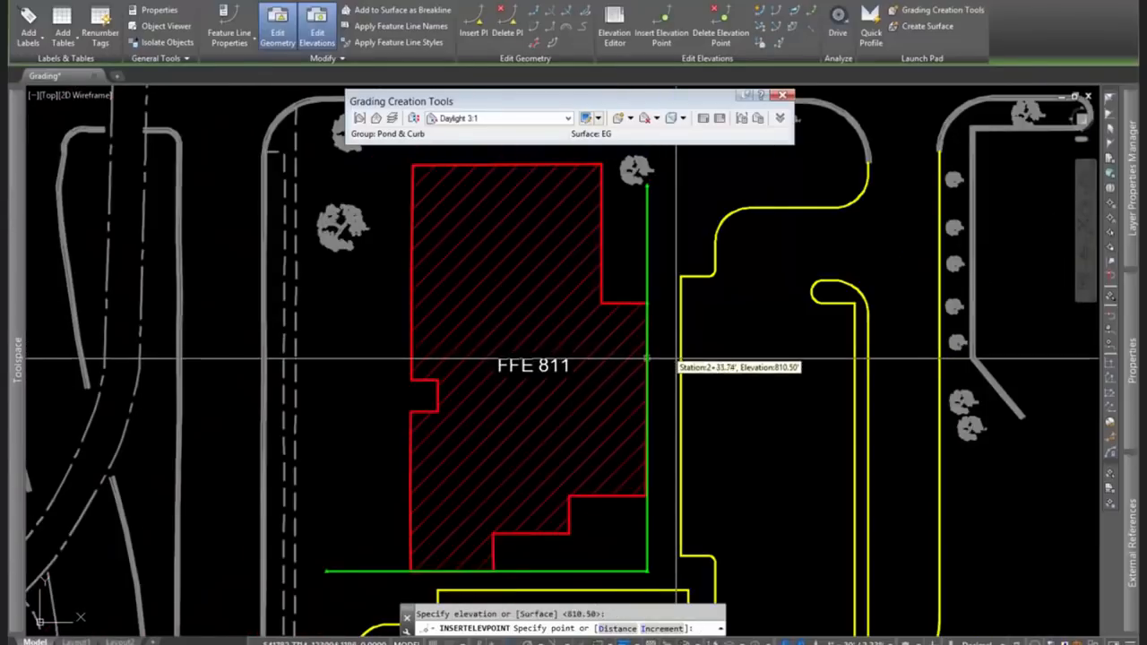
{"action": "scroll", "coordinate": [646, 365], "scroll_direction": "up", "scroll_amount": 3}
{"action": "left_click", "coordinate": [658, 376]}
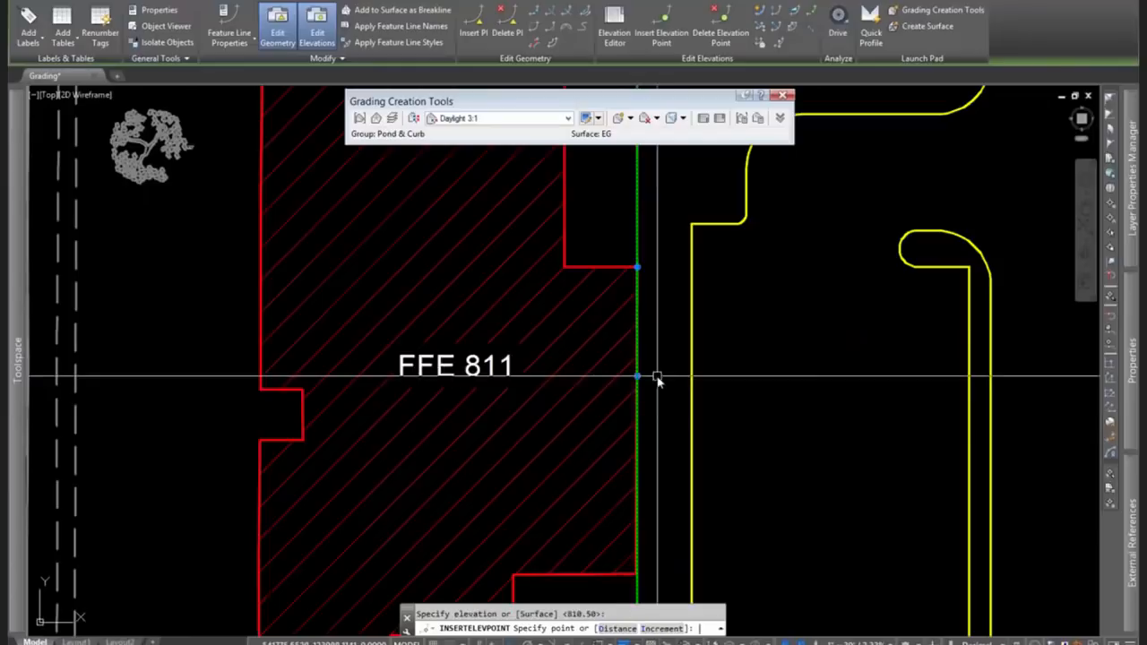
{"action": "key", "text": "Return"}
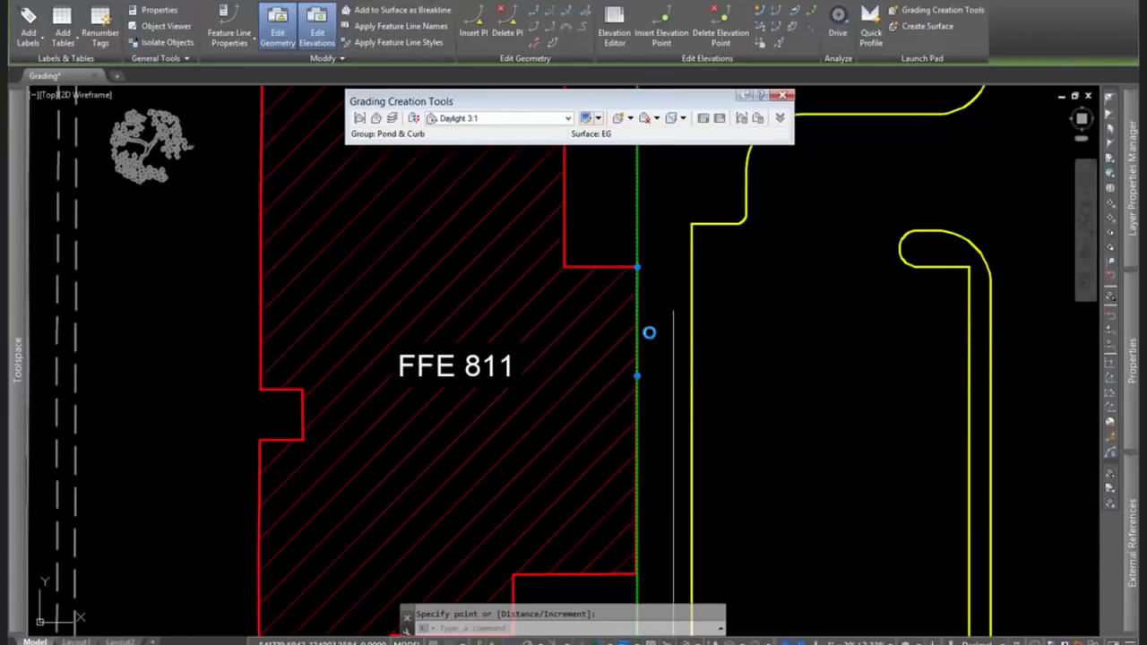
Using Quick Elevation Edit, set a 2% grade on the feature line from the notch elevation point to its north end.
{"action": "middle_click_drag", "start_coordinate": [673, 323], "coordinate": [614, 363]}
{"action": "scroll", "coordinate": [609, 353], "scroll_direction": "down", "scroll_amount": 2}
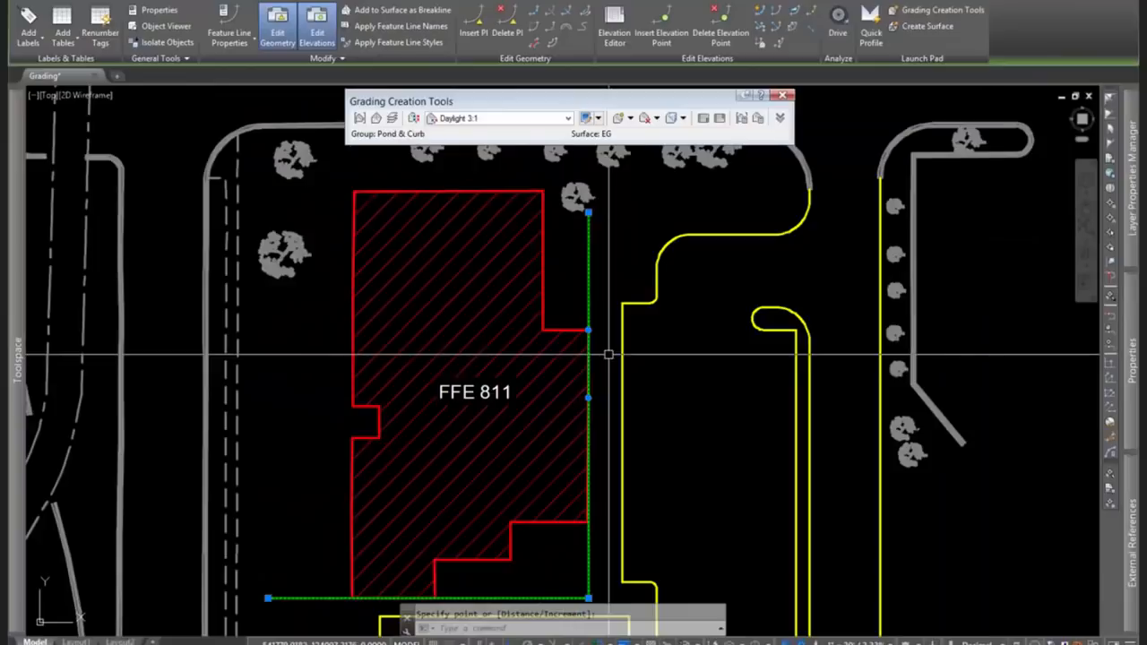
{"action": "scroll", "coordinate": [587, 359], "scroll_direction": "up", "scroll_amount": 2}
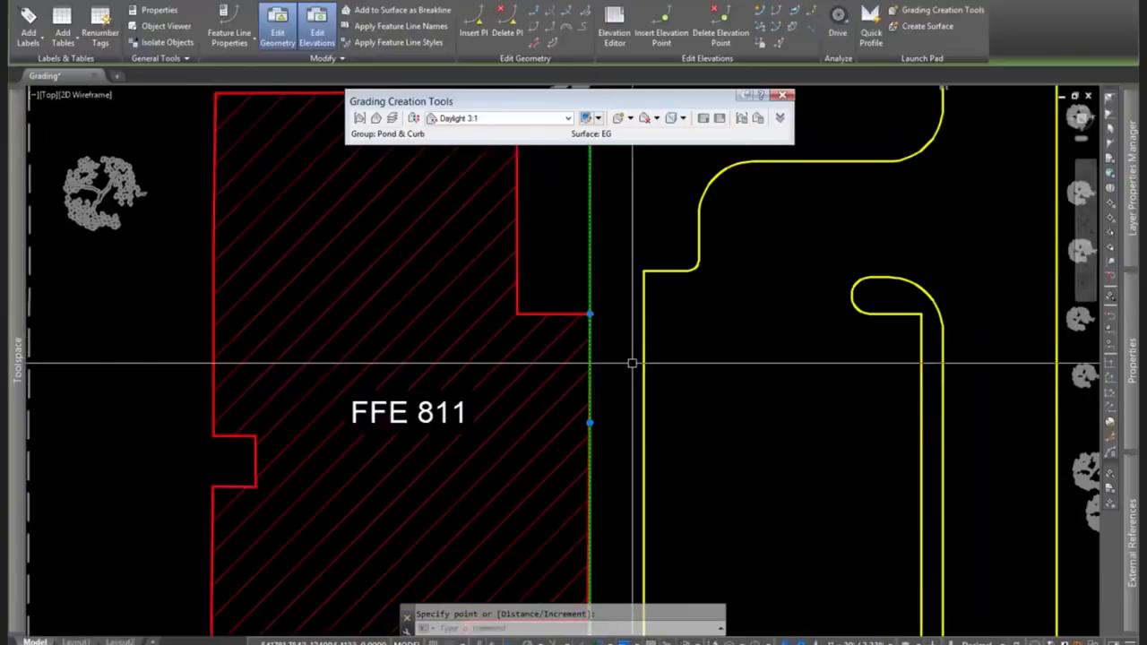
{"action": "scroll", "coordinate": [632, 362], "scroll_direction": "down", "scroll_amount": 2}
{"action": "middle_click_drag", "start_coordinate": [629, 421], "coordinate": [651, 378]}
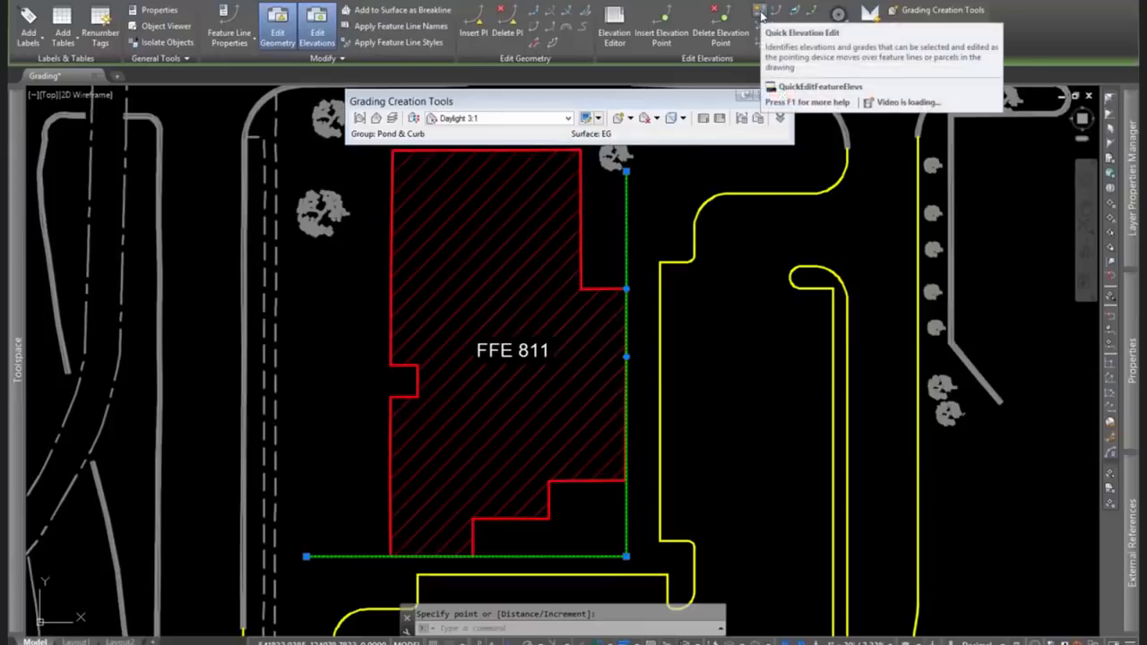
{"action": "left_click", "coordinate": [760, 13]}
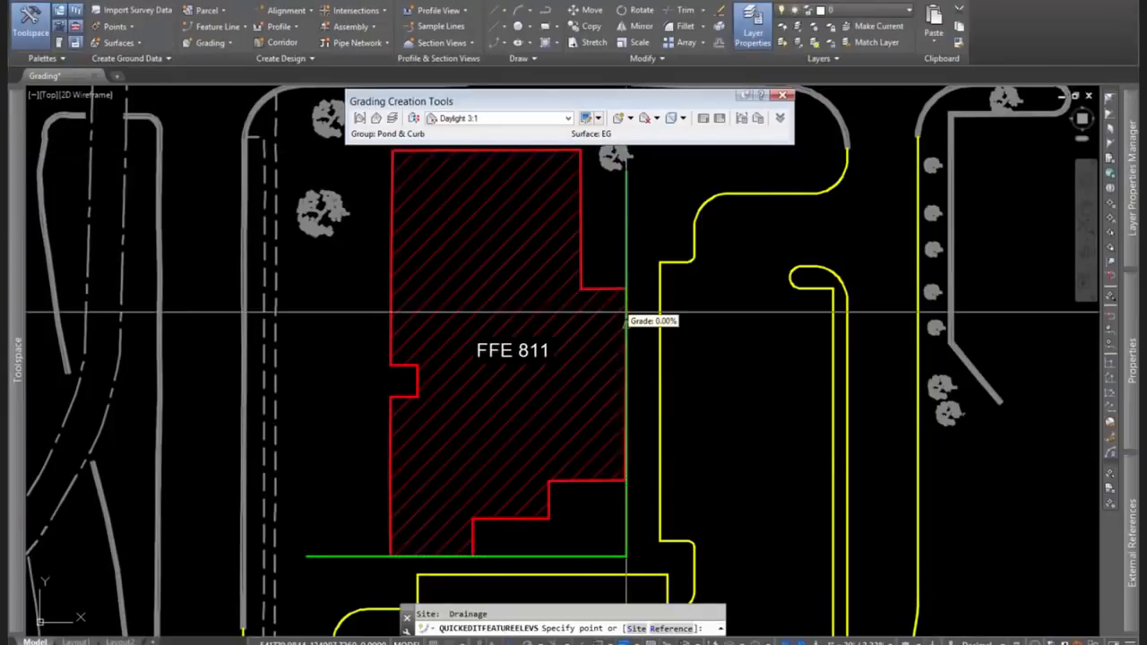
{"action": "scroll", "coordinate": [627, 308], "scroll_direction": "up", "scroll_amount": 4}
{"action": "middle_click_drag", "start_coordinate": [658, 267], "coordinate": [571, 430]}
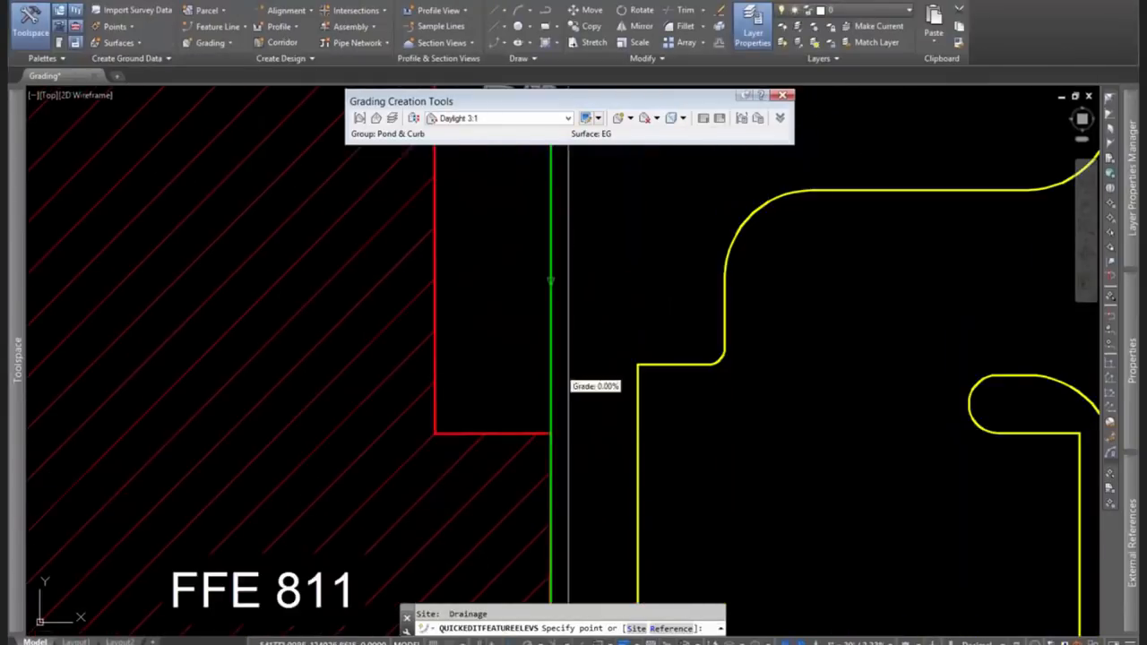
{"action": "left_click", "coordinate": [571, 258]}
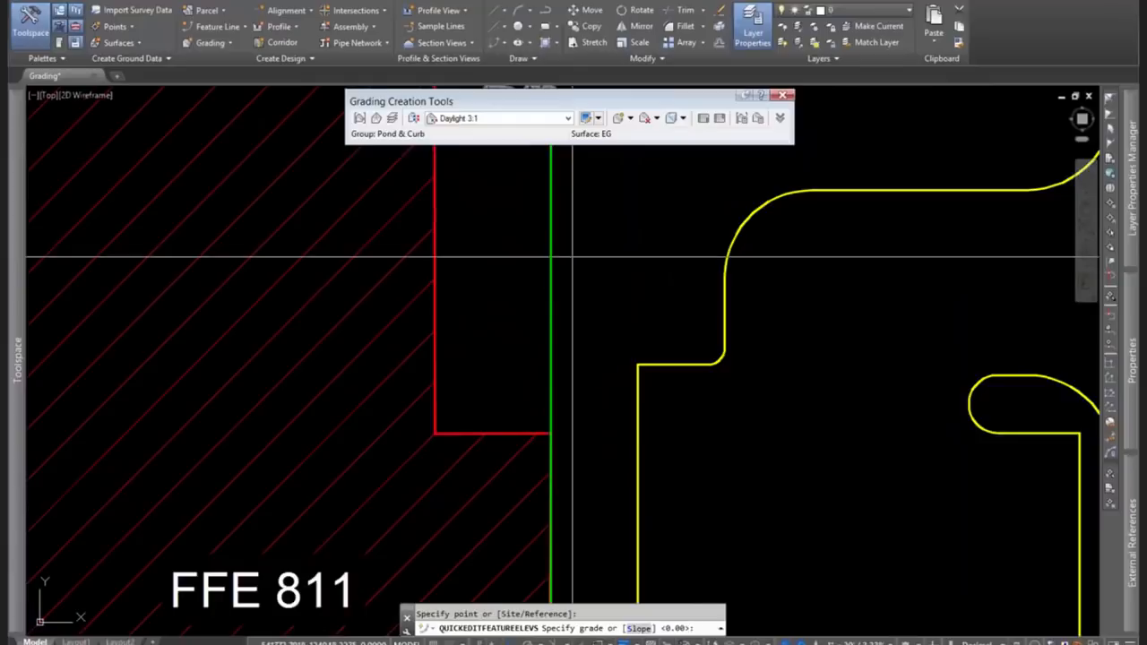
{"action": "key", "text": "Return"}
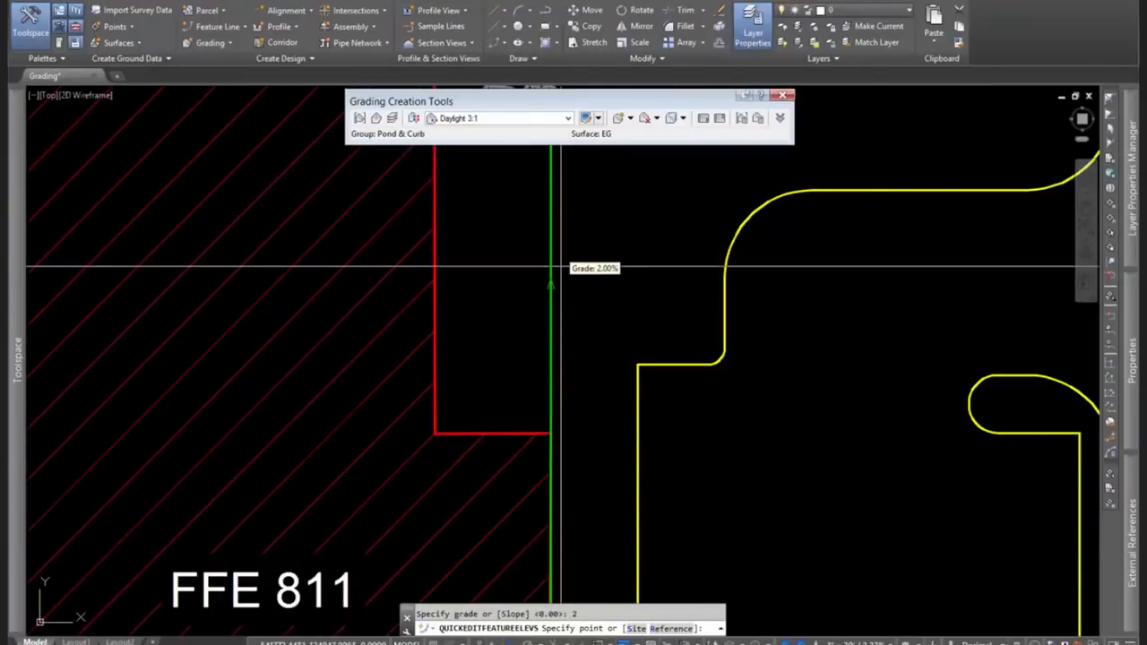
{"action": "scroll", "coordinate": [550, 237], "scroll_direction": "down", "scroll_amount": 3}
{"action": "scroll", "coordinate": [562, 258], "scroll_direction": "up", "scroll_amount": 2}
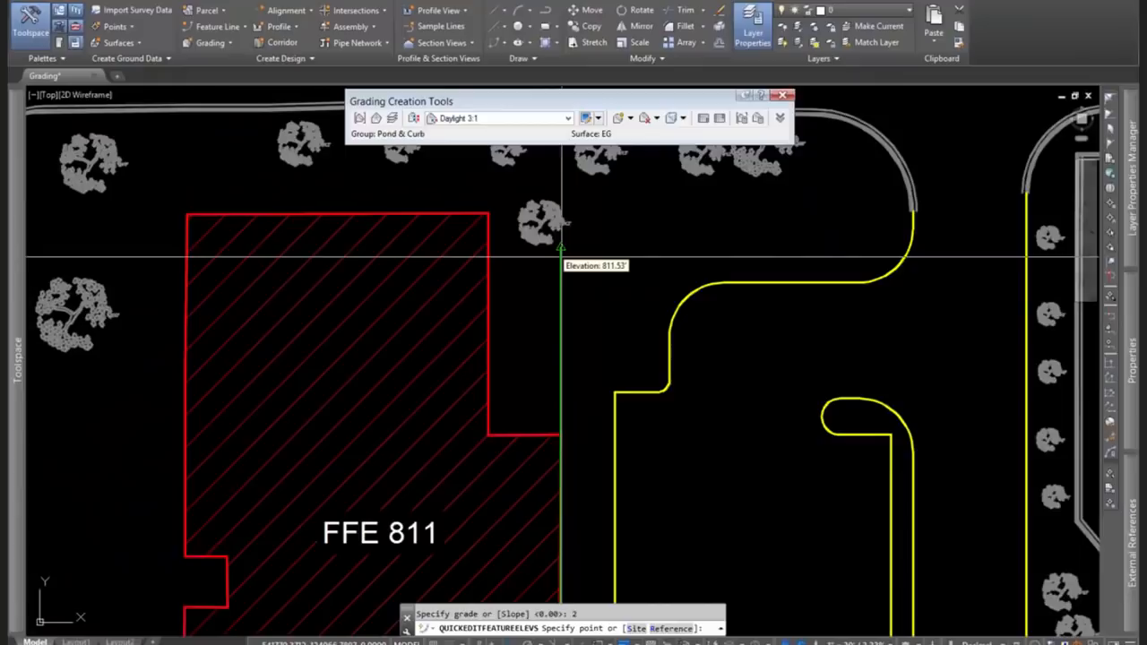
Set a -2% grade on the feature line from the second elevation point down to its southeast corner.
{"action": "scroll", "coordinate": [558, 256], "scroll_direction": "down", "scroll_amount": 3}
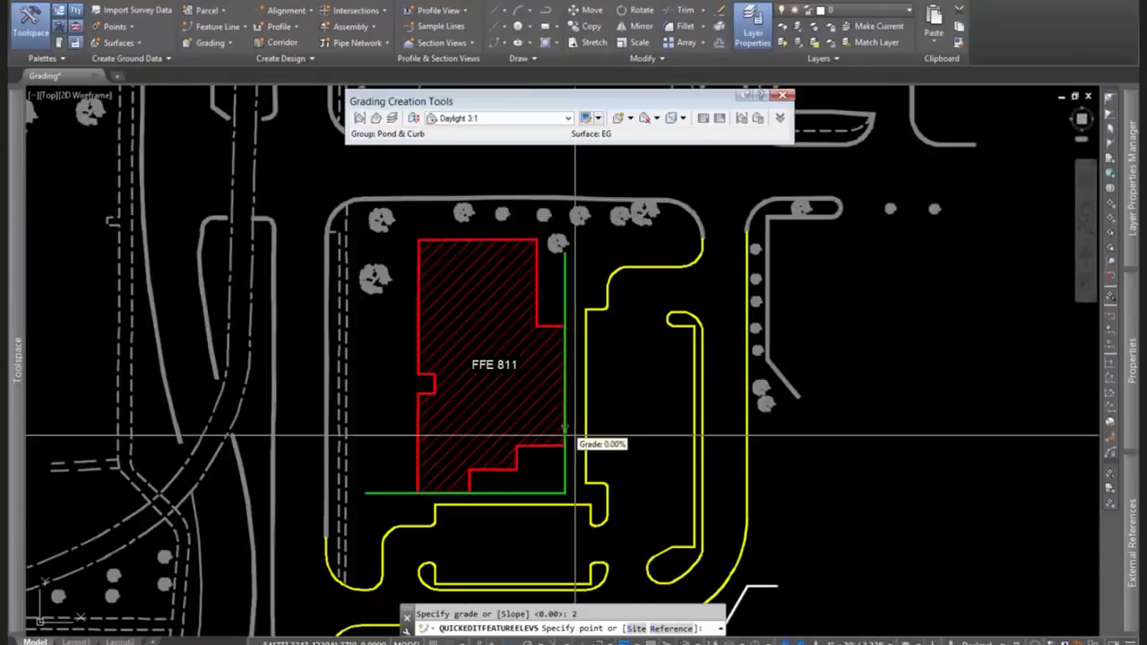
{"action": "scroll", "coordinate": [565, 421], "scroll_direction": "up", "scroll_amount": 3}
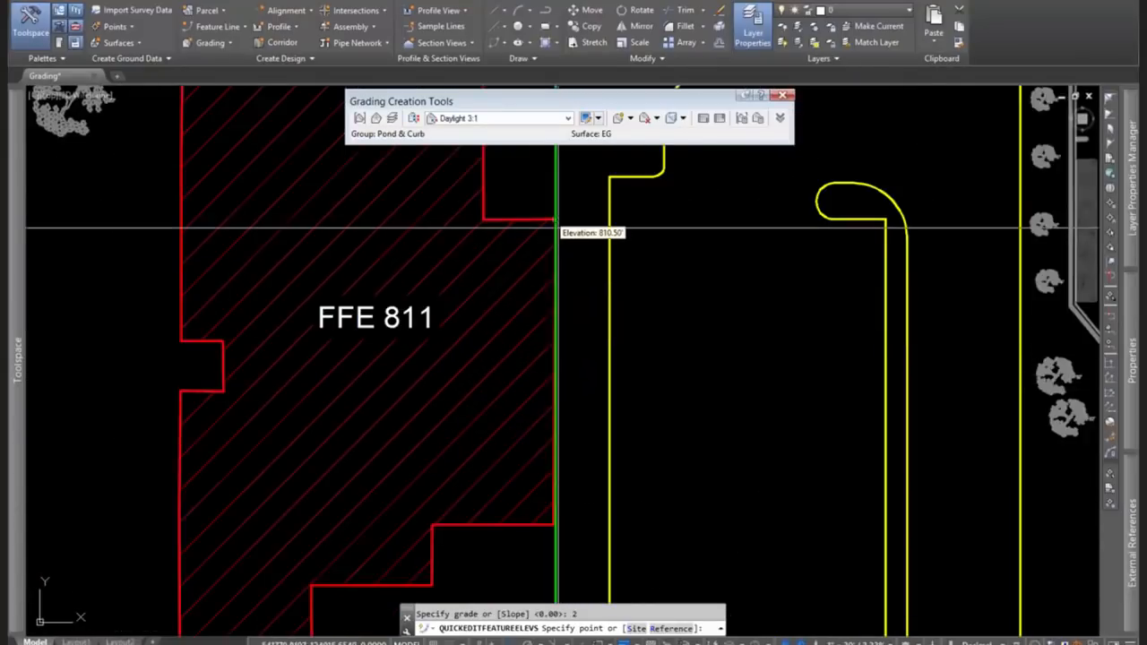
{"action": "middle_click_drag", "start_coordinate": [571, 385], "coordinate": [579, 258]}
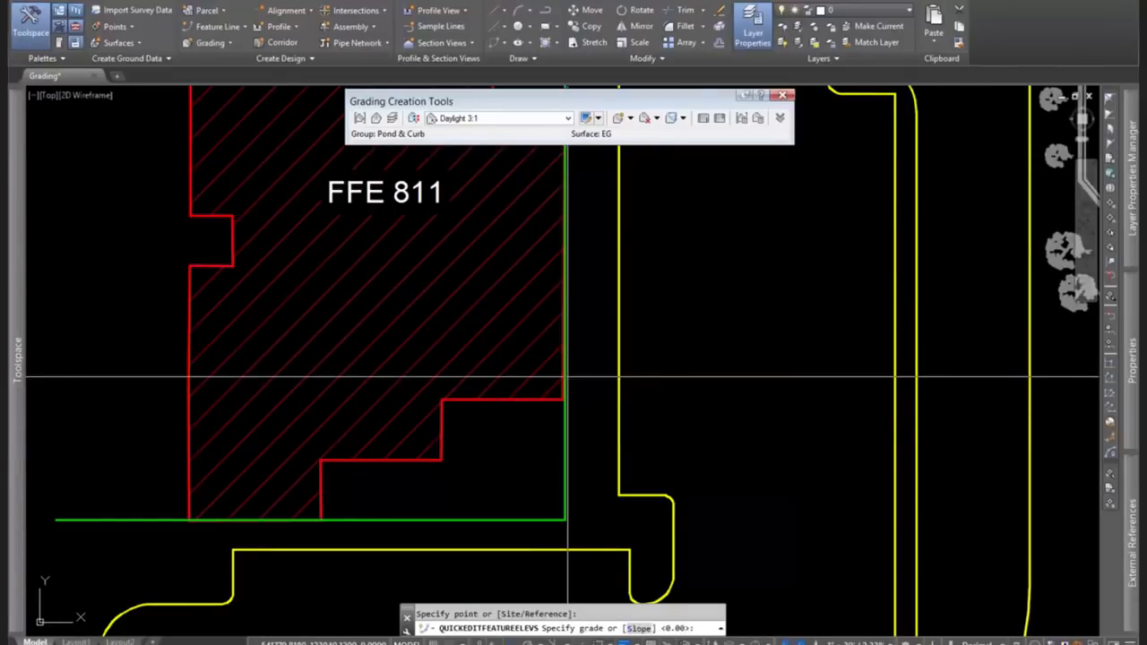
{"action": "type", "text": "-2"}
{"action": "key", "text": "Return"}
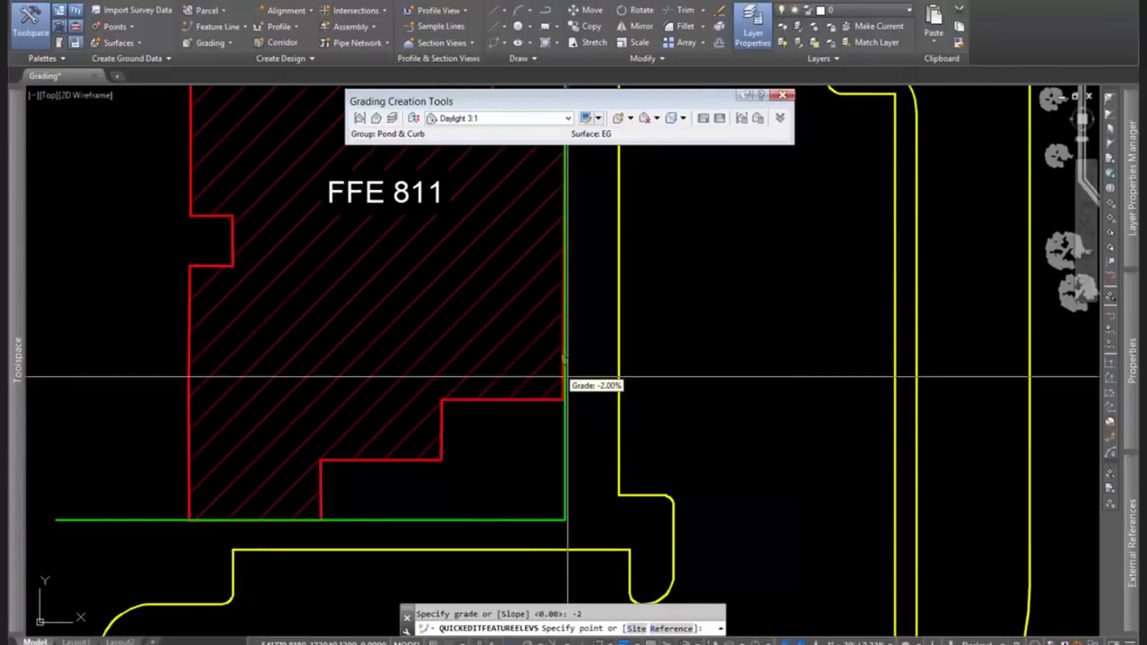
{"action": "left_click", "coordinate": [566, 519]}
{"action": "middle_click_drag", "start_coordinate": [569, 523], "coordinate": [668, 444]}
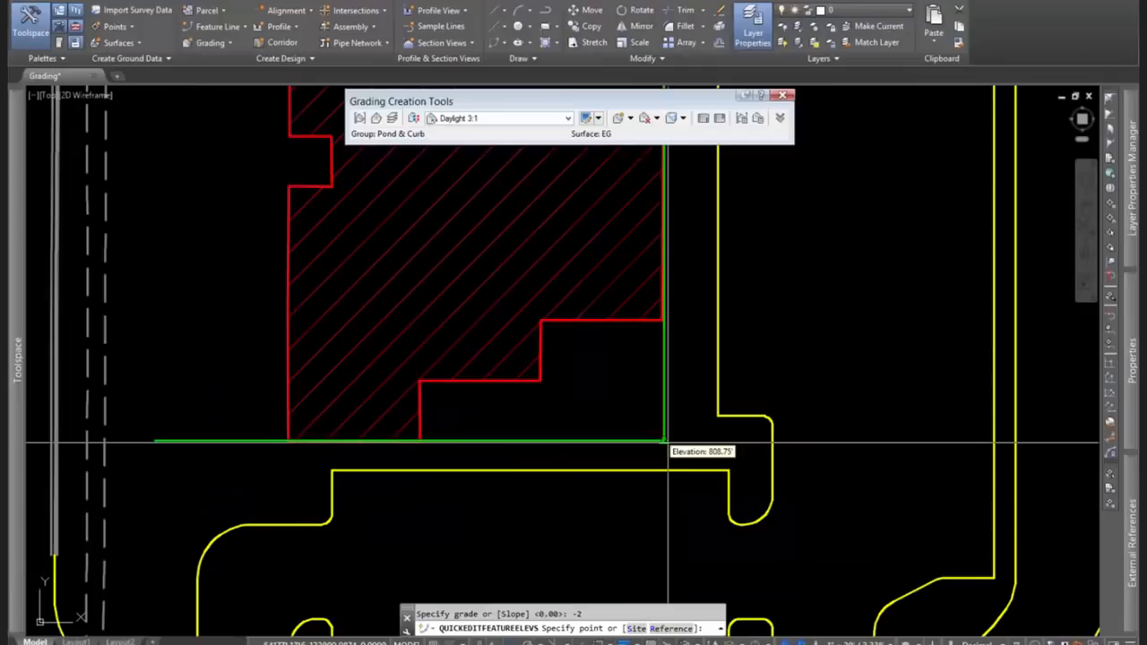
{"action": "key", "text": "Escape"}
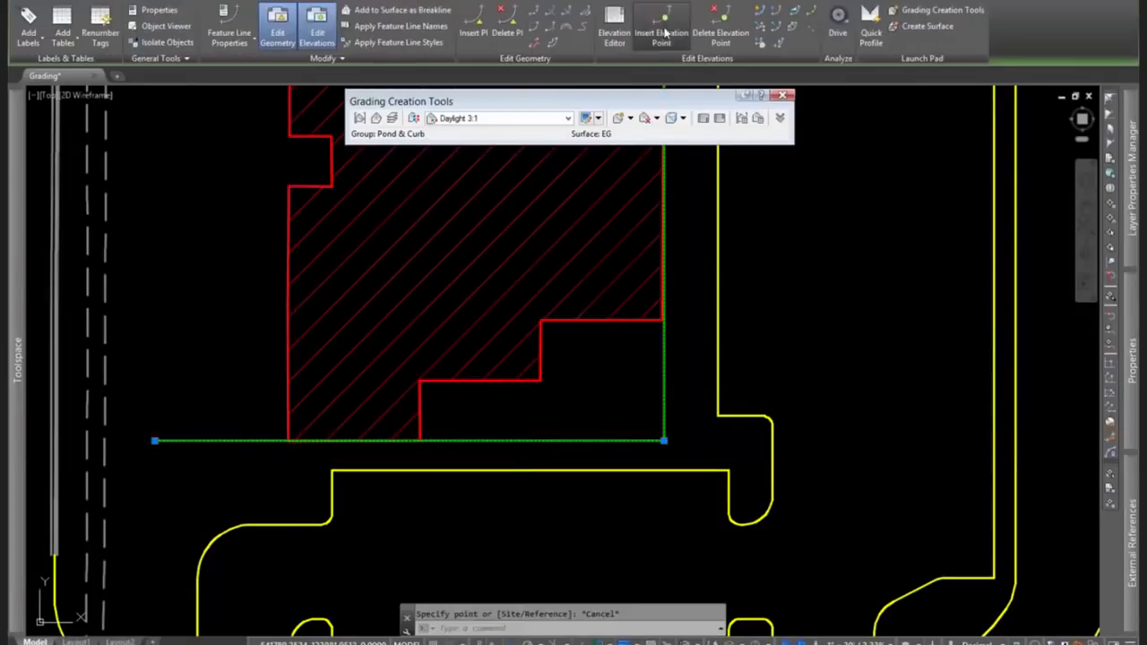
Insert an elevation point on the south leg at the endpoint of the building's stepped corner, accepting elevation 809.59.
{"action": "left_click", "coordinate": [665, 32]}
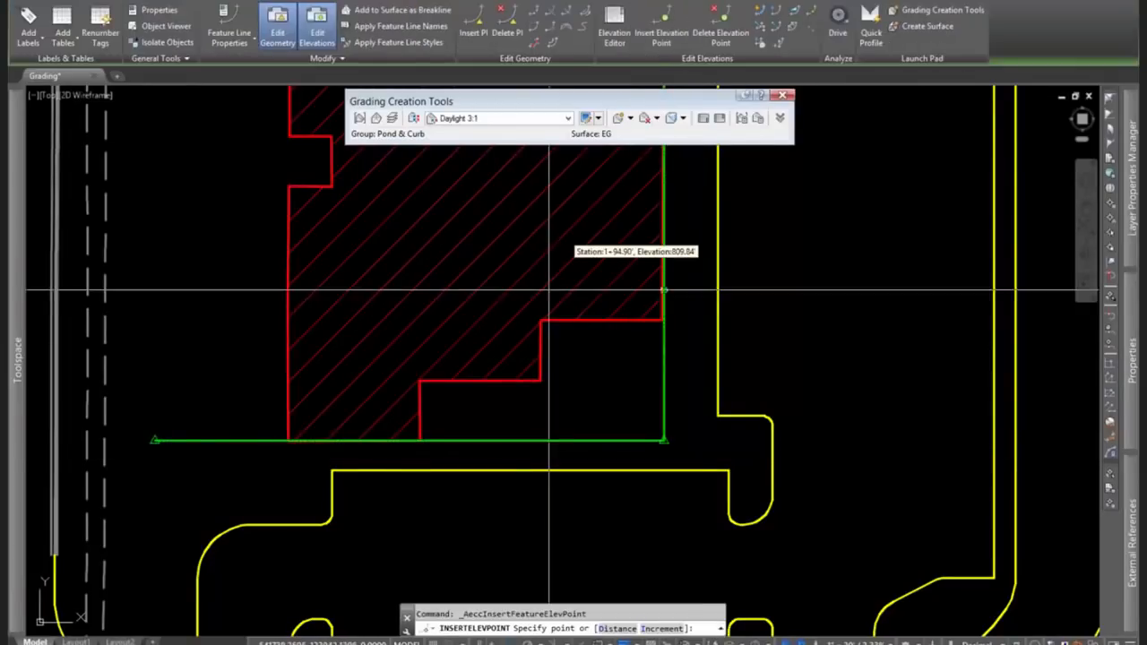
{"action": "right_click", "coordinate": [430, 430], "text": "shift"}
{"action": "left_click", "coordinate": [475, 194]}
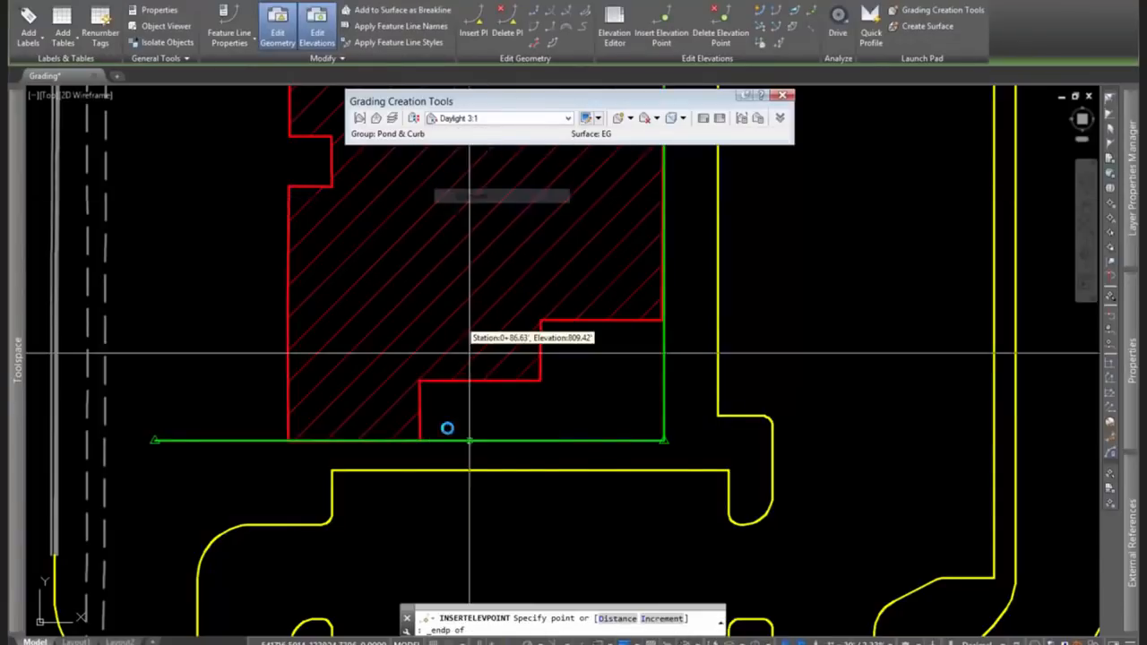
{"action": "scroll", "coordinate": [448, 425], "scroll_direction": "up", "scroll_amount": 4}
{"action": "left_click", "coordinate": [375, 463]}
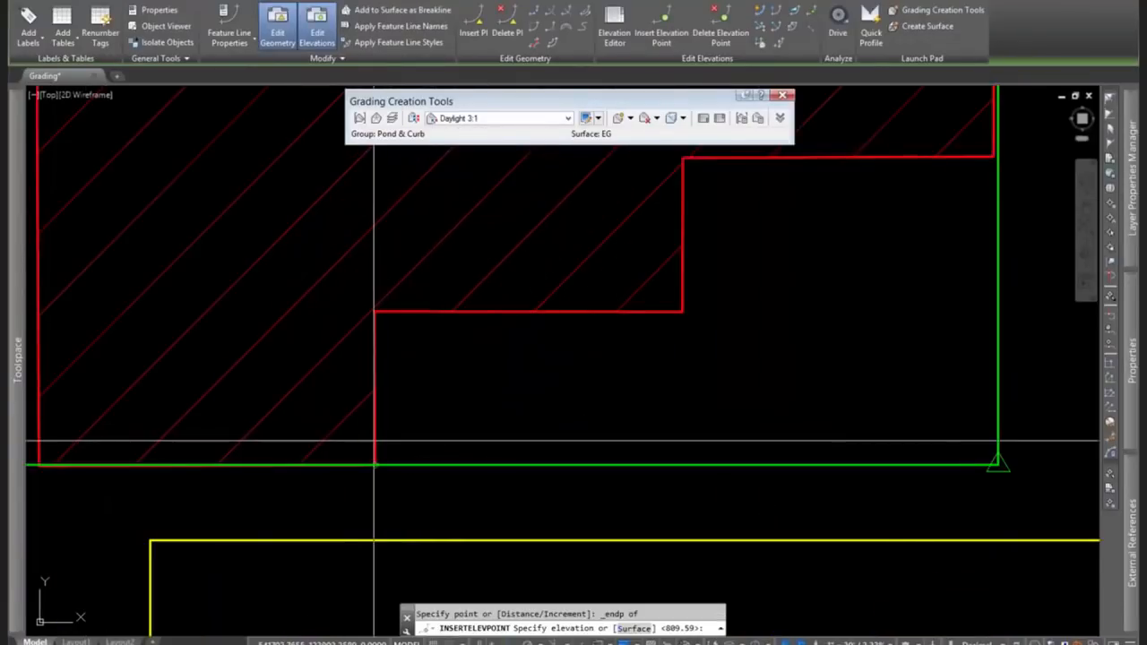
{"action": "key", "text": "Return"}
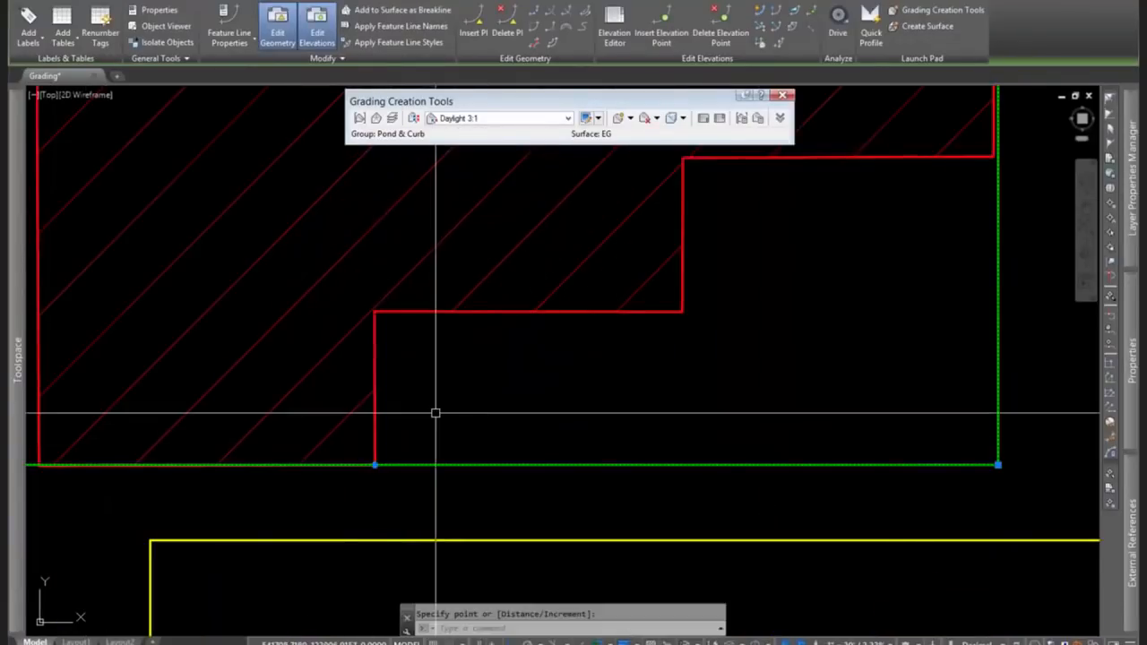
Using Quick Elevation Edit, grade the south leg at 2% from the southeast corner to the elevation point and 5% onward to the west end.
{"action": "scroll", "coordinate": [512, 383], "scroll_direction": "down", "scroll_amount": 3}
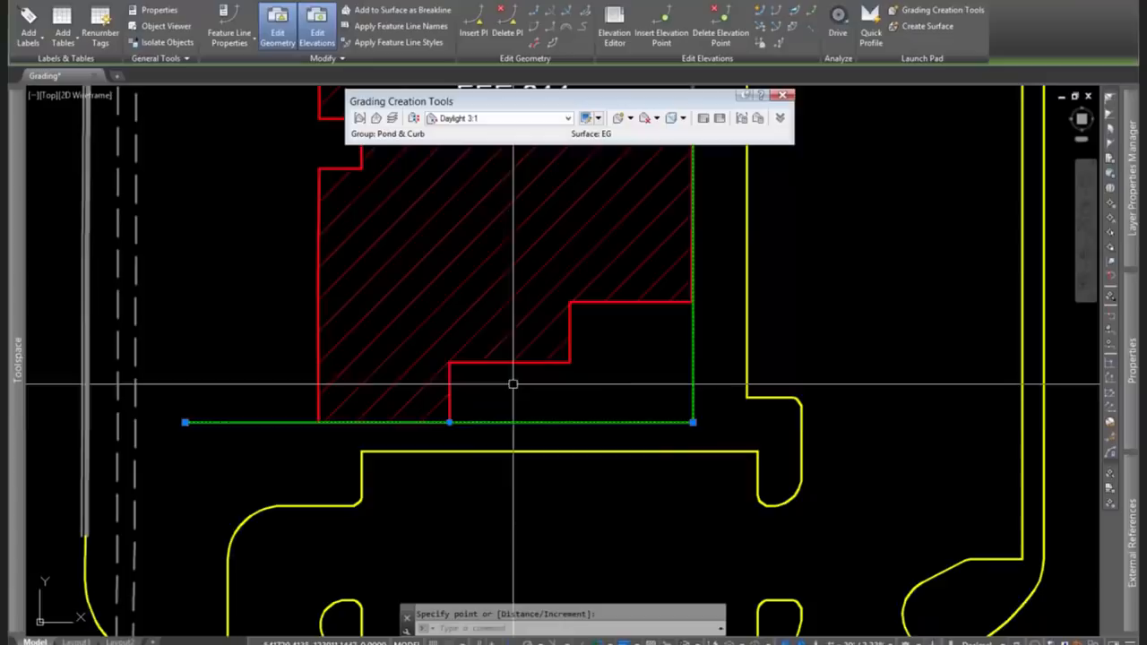
{"action": "left_click", "coordinate": [760, 16]}
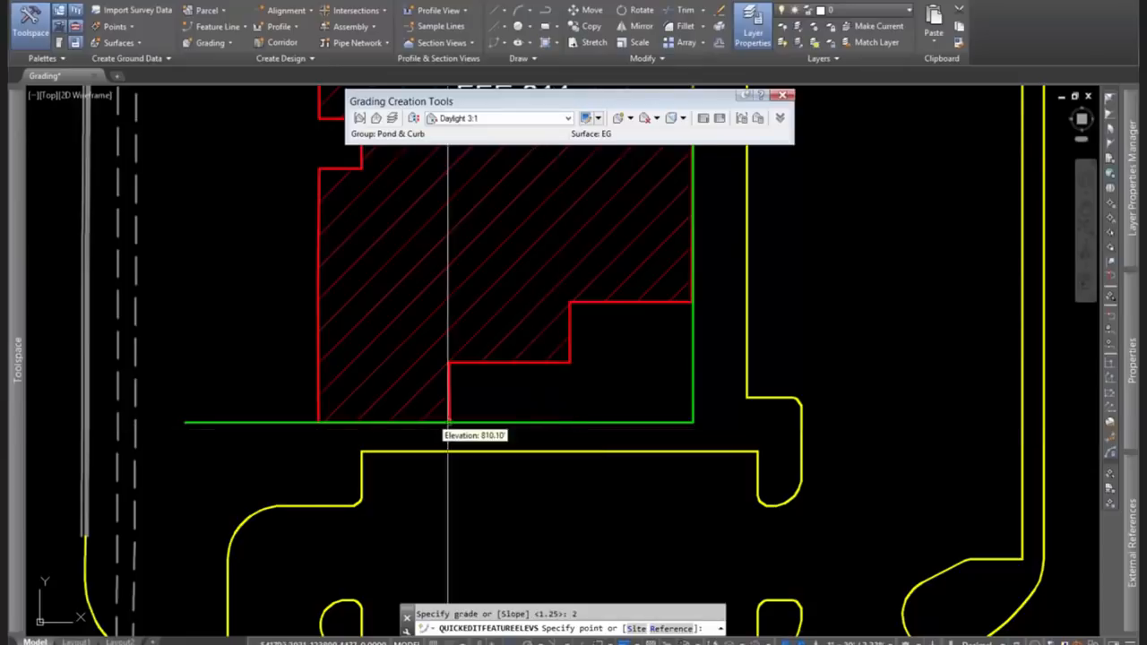
{"action": "left_click", "coordinate": [285, 437]}
{"action": "type", "text": "5"}
{"action": "key", "text": "Return"}
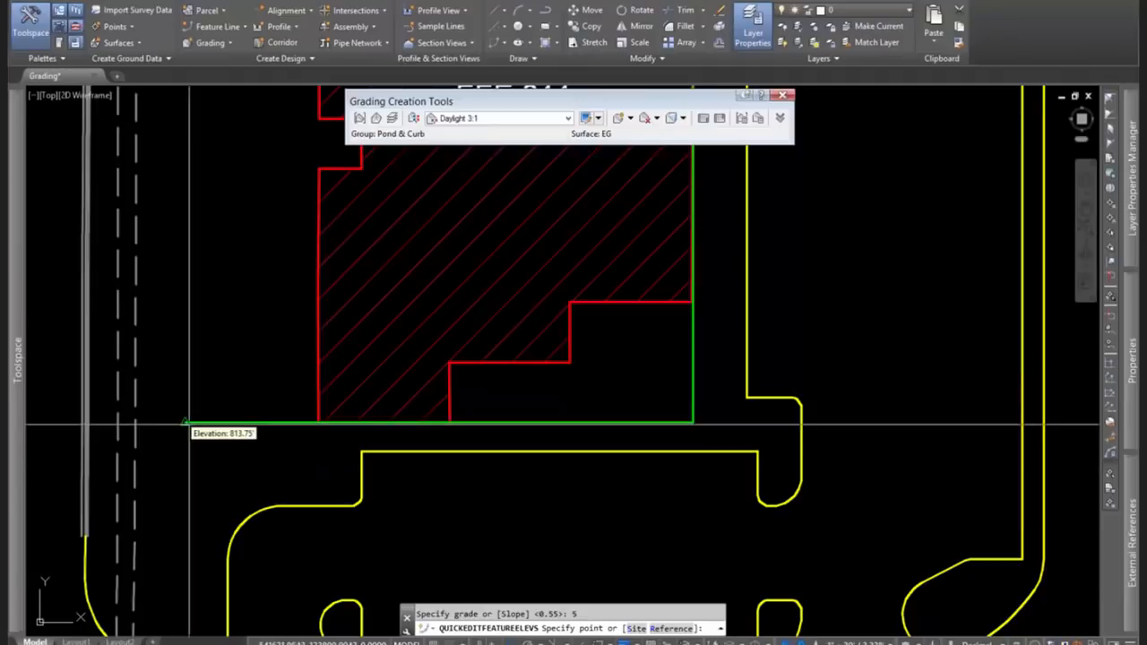
{"action": "scroll", "coordinate": [188, 424], "scroll_direction": "down", "scroll_amount": 2}
{"action": "scroll", "coordinate": [191, 425], "scroll_direction": "up", "scroll_amount": 2}
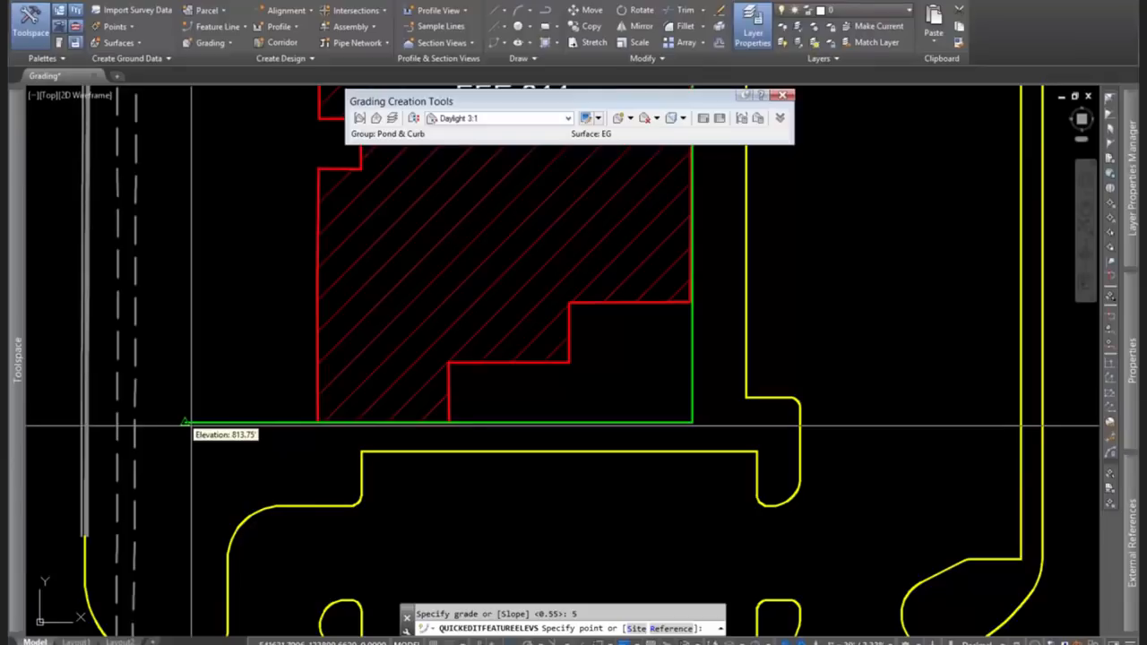
{"action": "scroll", "coordinate": [190, 425], "scroll_direction": "down", "scroll_amount": 5}
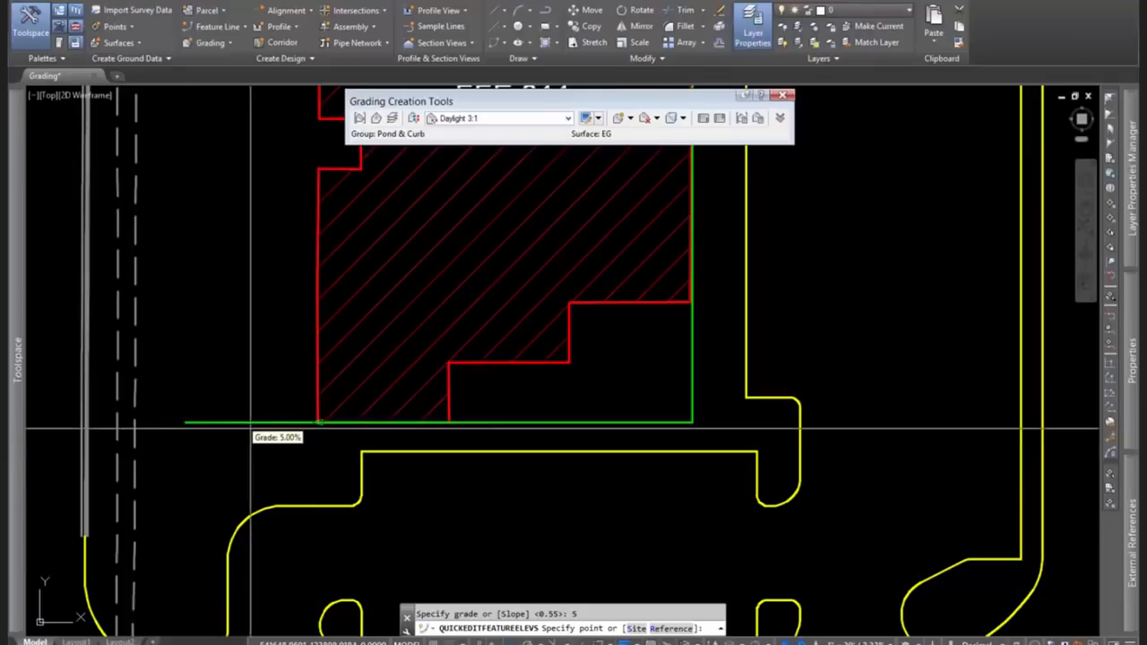
Create a stepped offset of the building's Drainage feature line through a point just east of the outer parking lot curb, at -2% grade.
{"action": "middle_click_drag", "start_coordinate": [371, 485], "coordinate": [507, 452]}
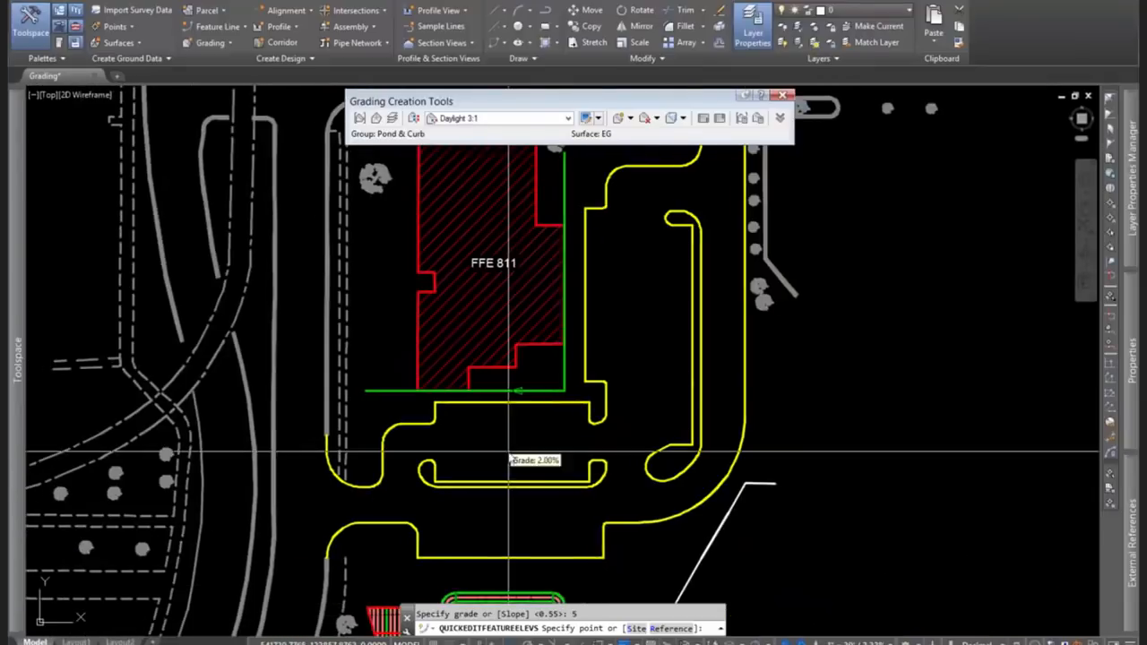
{"action": "key", "text": "Escape"}
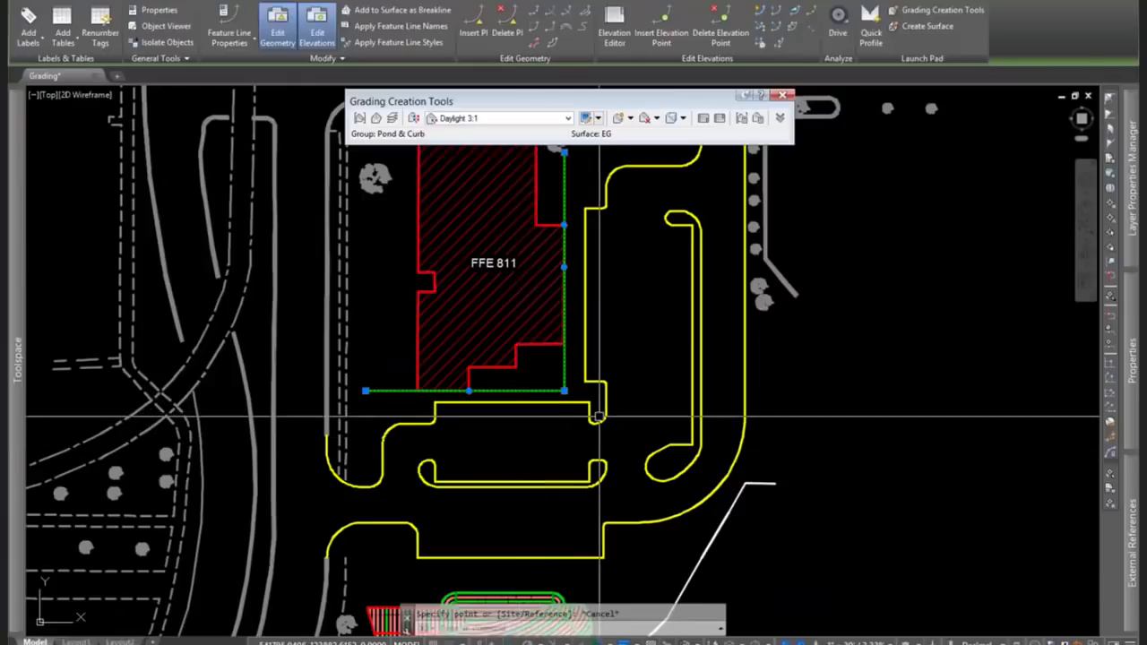
{"action": "key", "text": "Escape"}
{"action": "left_click", "coordinate": [549, 391]}
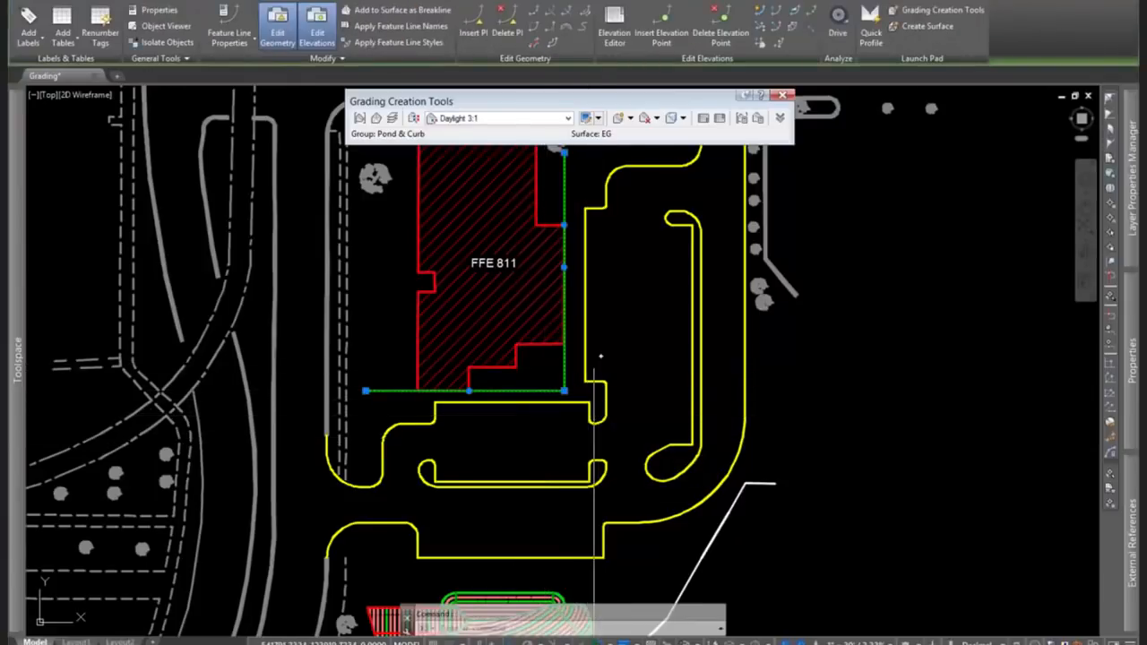
{"action": "middle_click_drag", "start_coordinate": [636, 323], "coordinate": [597, 353]}
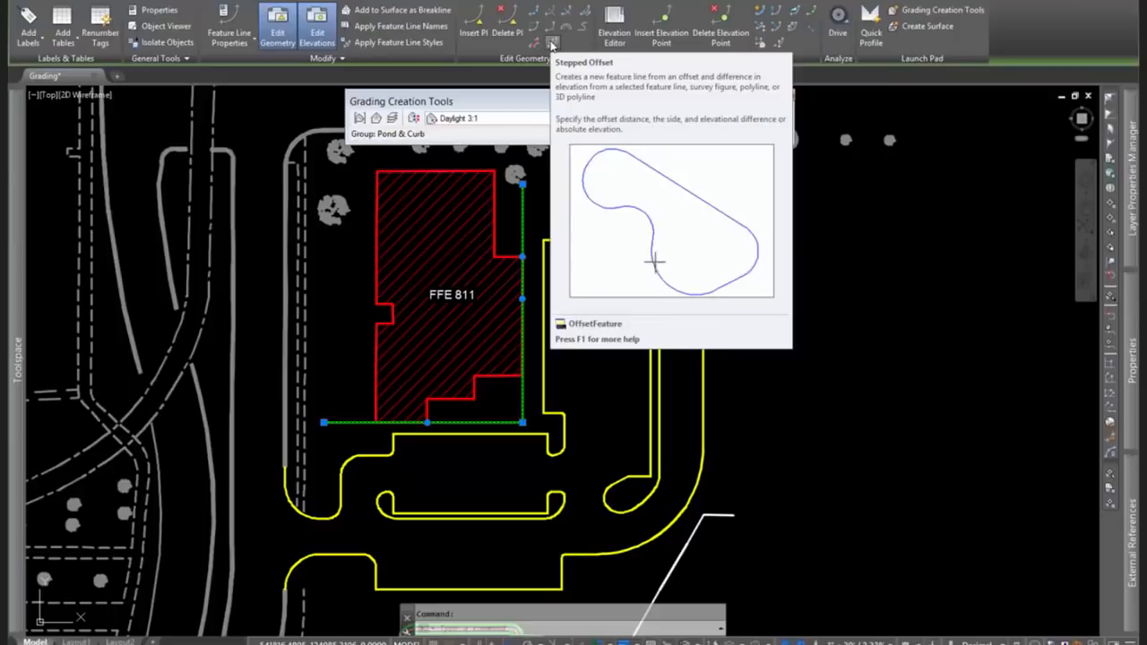
{"action": "left_click", "coordinate": [552, 44]}
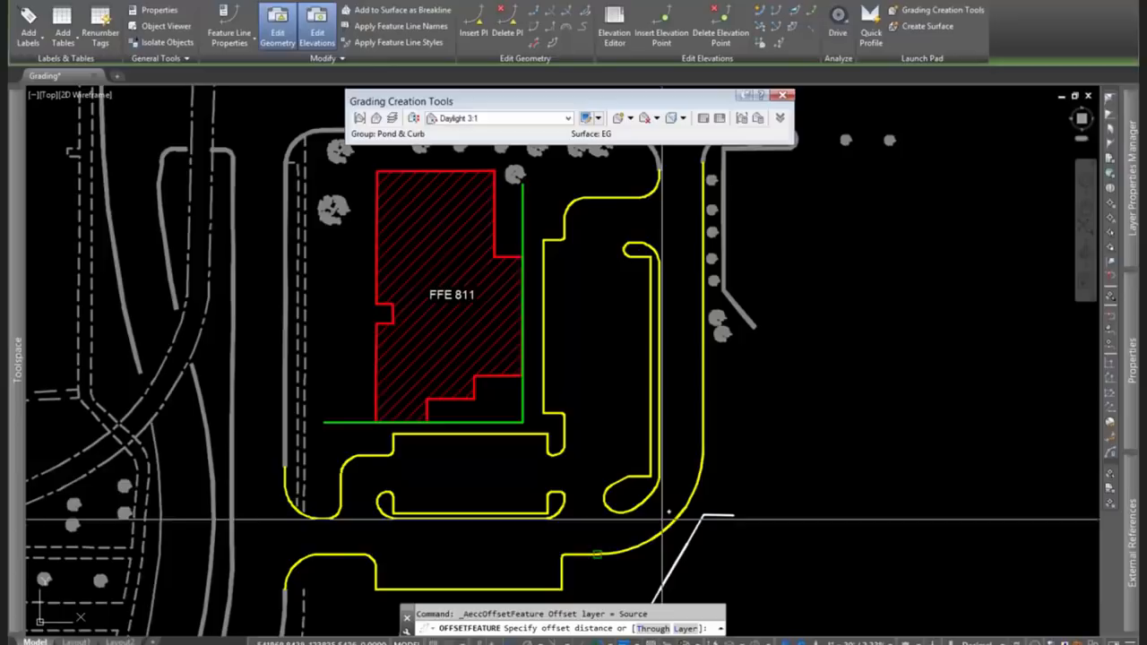
{"action": "left_click", "coordinate": [653, 628]}
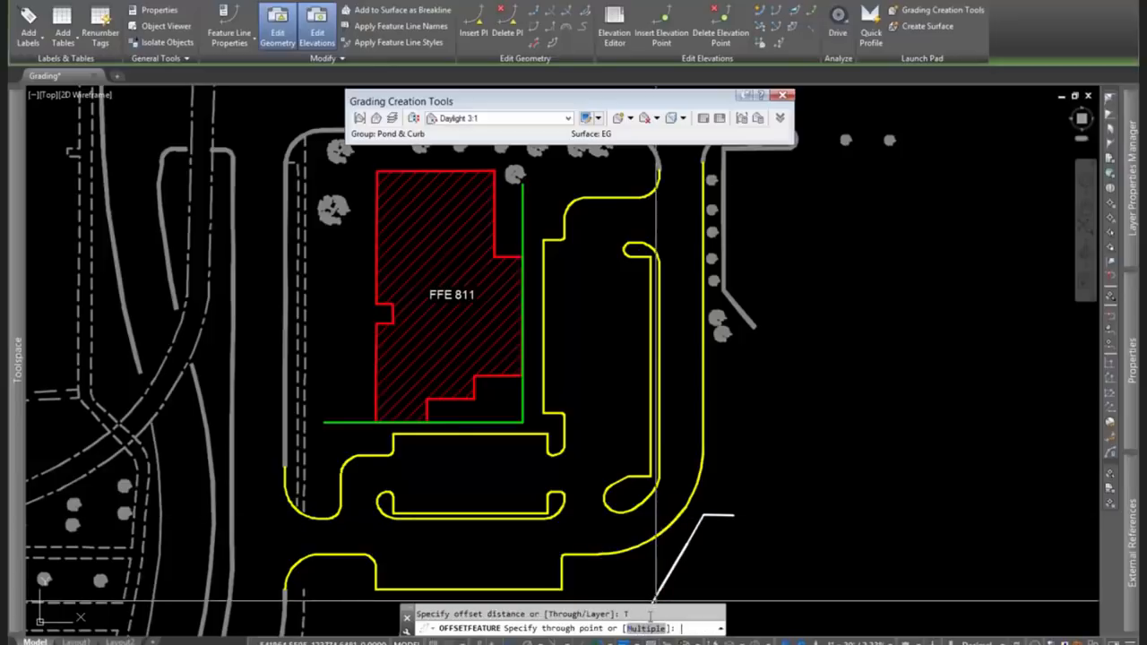
{"action": "left_click", "coordinate": [714, 398]}
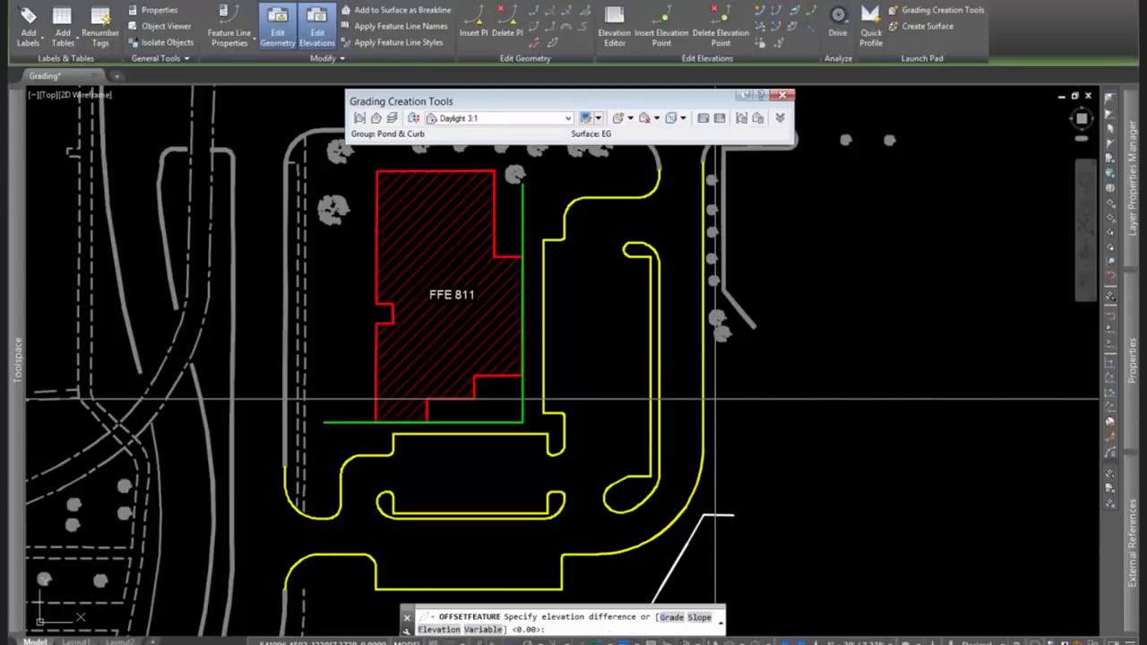
{"action": "type", "text": "g"}
{"action": "key", "text": "Return"}
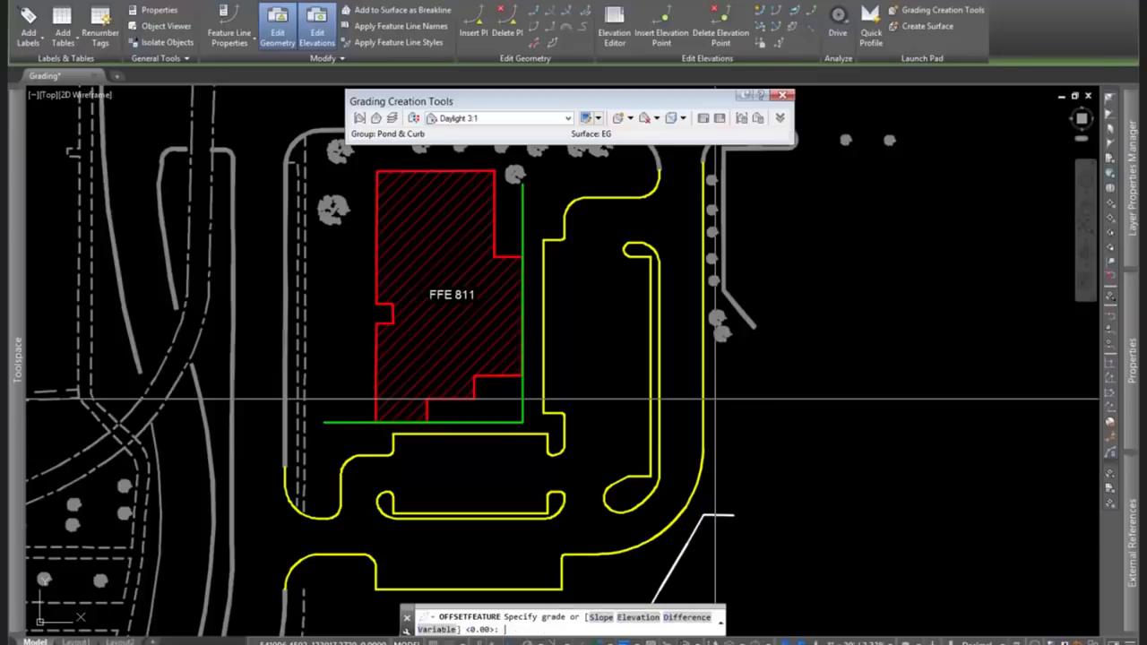
{"action": "type", "text": "-2"}
{"action": "key", "text": "Return"}
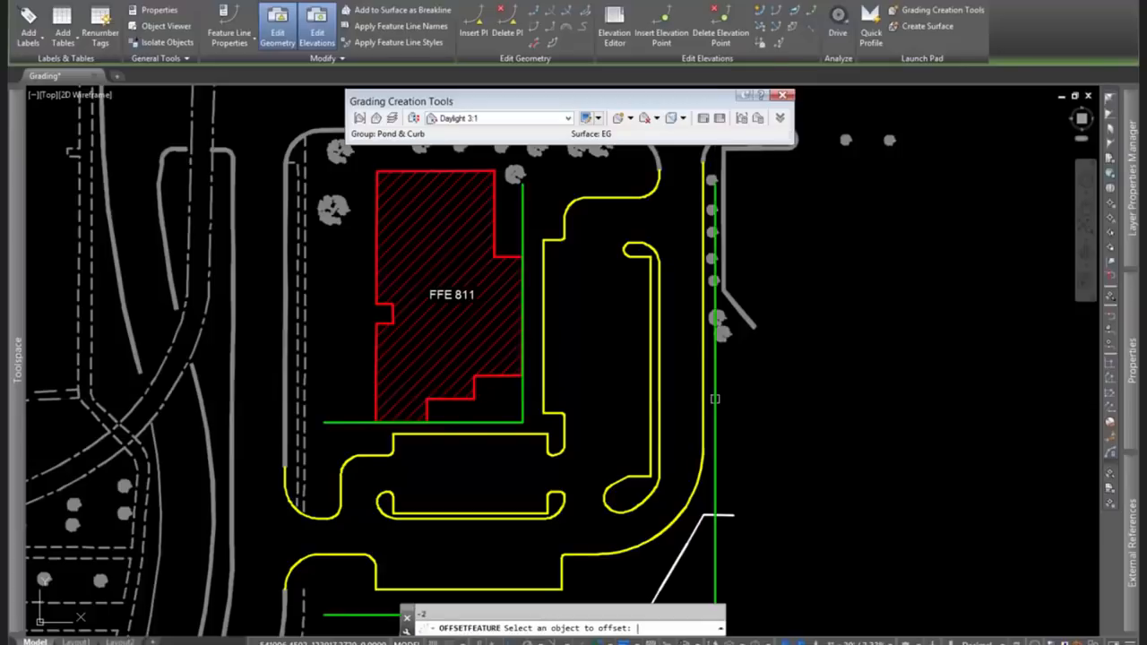
{"action": "key", "text": "Escape"}
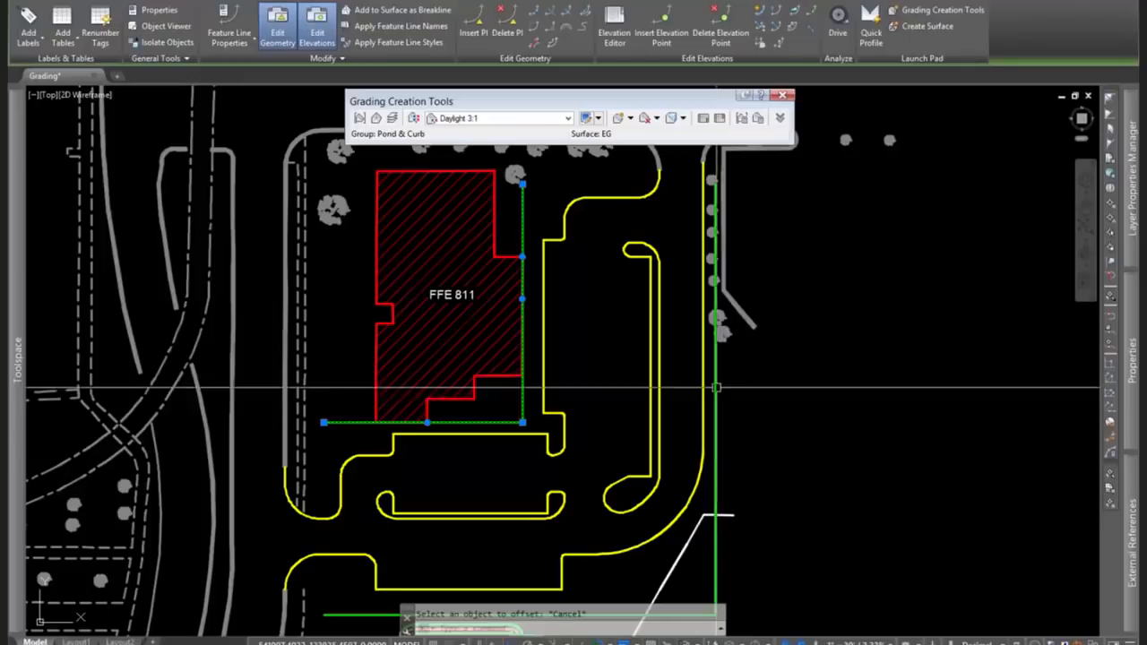
Draw a Drainage feature line from the building line's north end to the offset line's north end, accepting the 811.53 starting elevation.
{"action": "scroll", "coordinate": [761, 362], "scroll_direction": "down", "scroll_amount": 4}
{"action": "scroll", "coordinate": [730, 390], "scroll_direction": "up", "scroll_amount": 5}
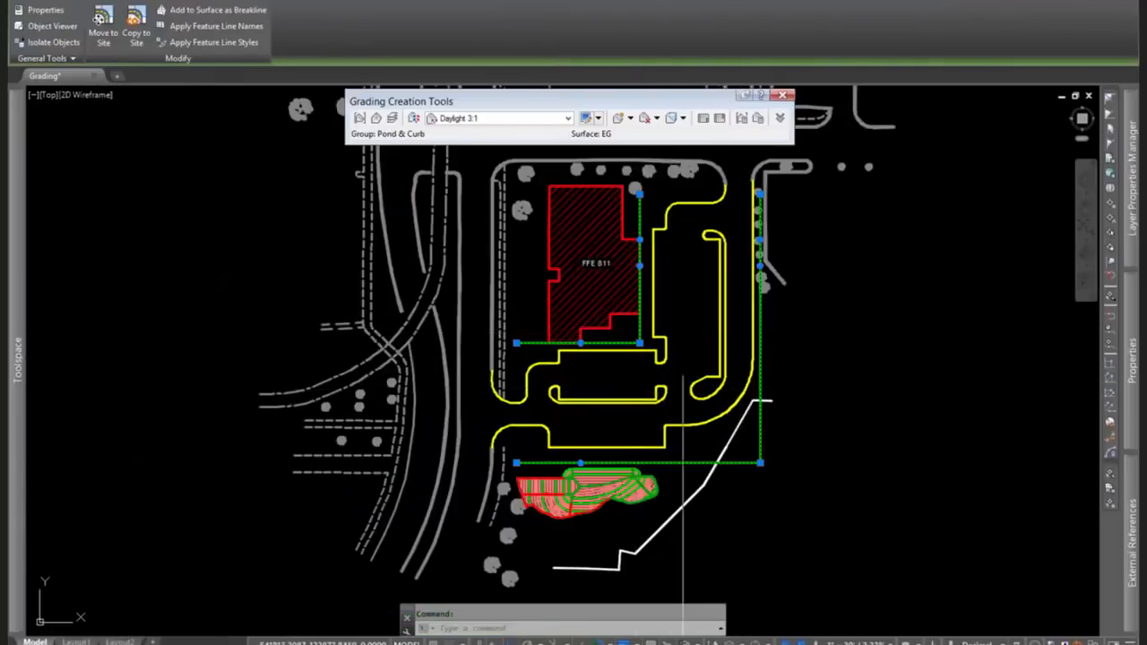
{"action": "scroll", "coordinate": [677, 435], "scroll_direction": "up", "scroll_amount": 3}
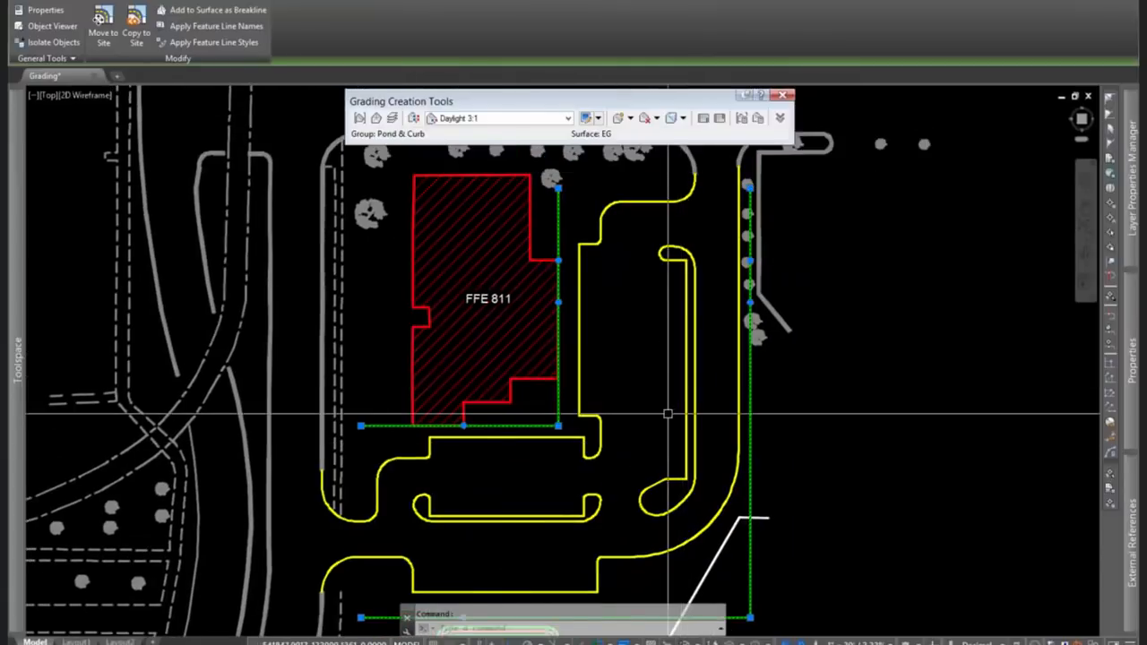
{"action": "scroll", "coordinate": [668, 410], "scroll_direction": "down", "scroll_amount": 3}
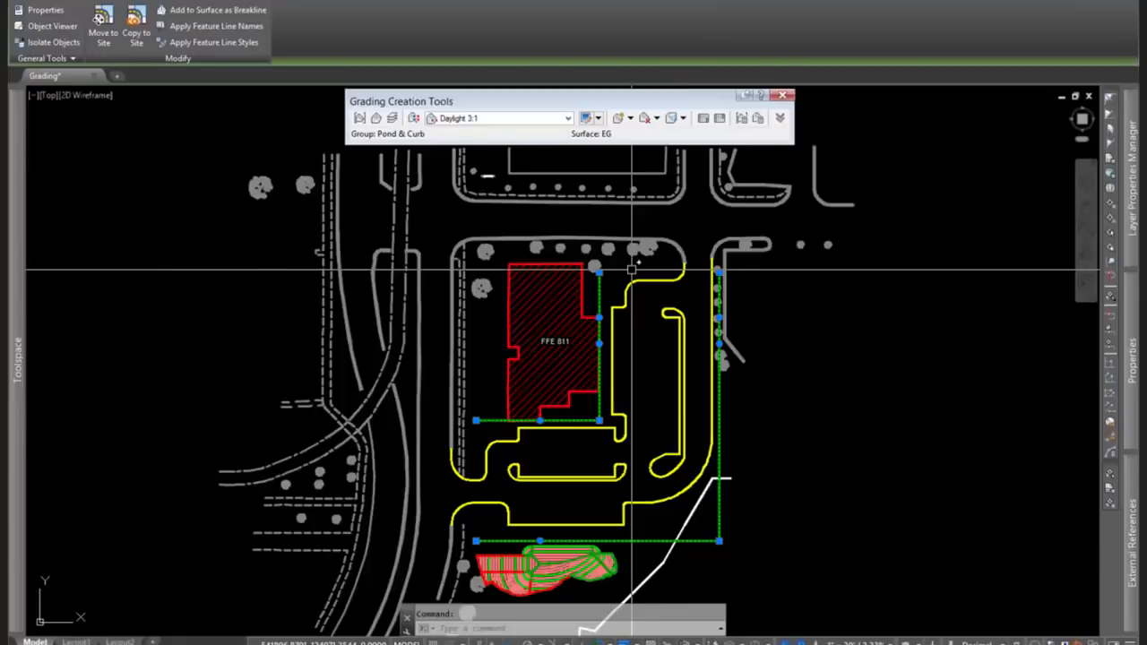
{"action": "key", "text": "Escape"}
{"action": "scroll", "coordinate": [627, 280], "scroll_direction": "up", "scroll_amount": 4}
{"action": "scroll", "coordinate": [627, 279], "scroll_direction": "down", "scroll_amount": 2}
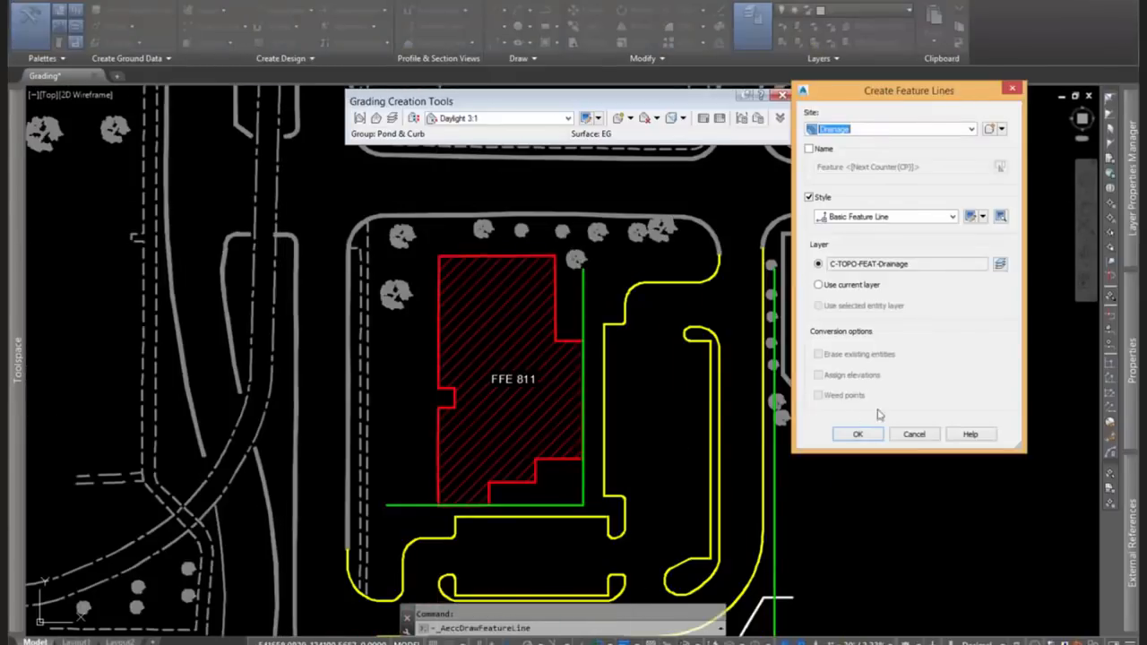
{"action": "left_click", "coordinate": [857, 435]}
{"action": "left_click", "coordinate": [584, 269]}
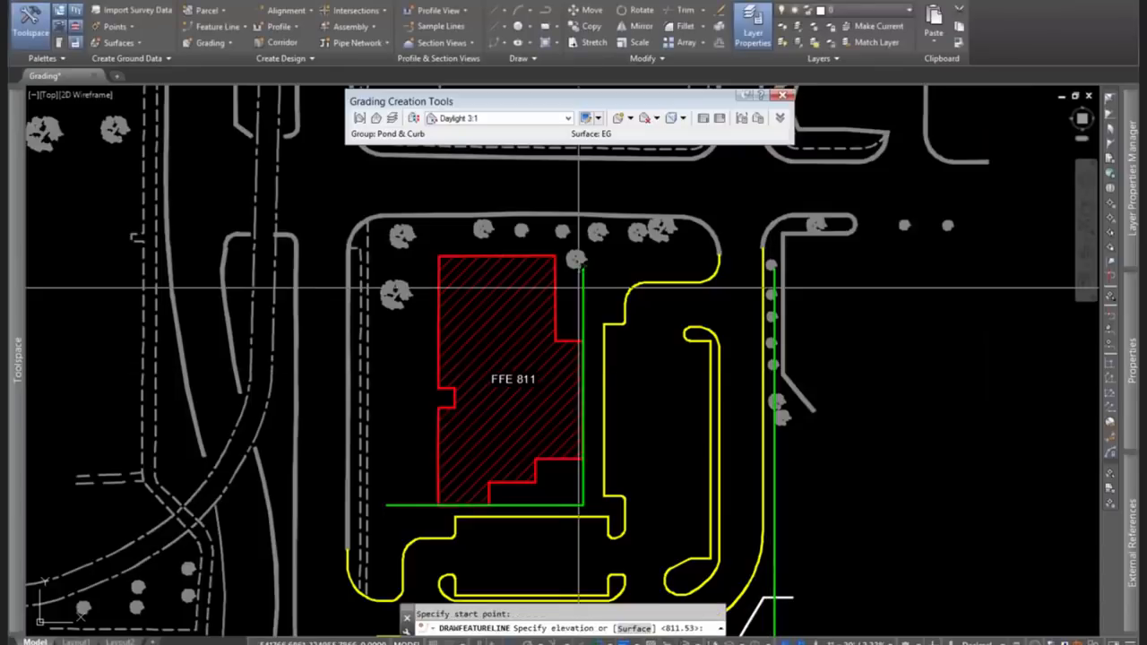
{"action": "key", "text": "Return"}
{"action": "scroll", "coordinate": [775, 286], "scroll_direction": "up", "scroll_amount": 4}
{"action": "scroll", "coordinate": [771, 278], "scroll_direction": "up", "scroll_amount": 3}
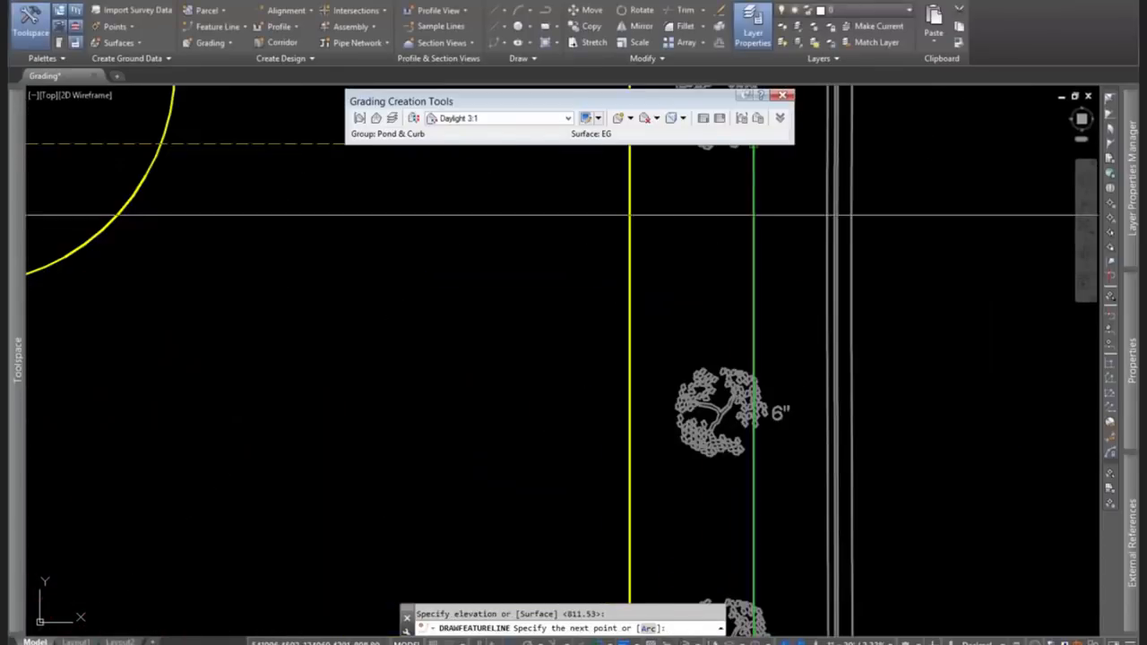
{"action": "scroll", "coordinate": [770, 279], "scroll_direction": "down", "scroll_amount": 3}
{"action": "left_click", "coordinate": [768, 266]}
{"action": "key", "text": "Return"}
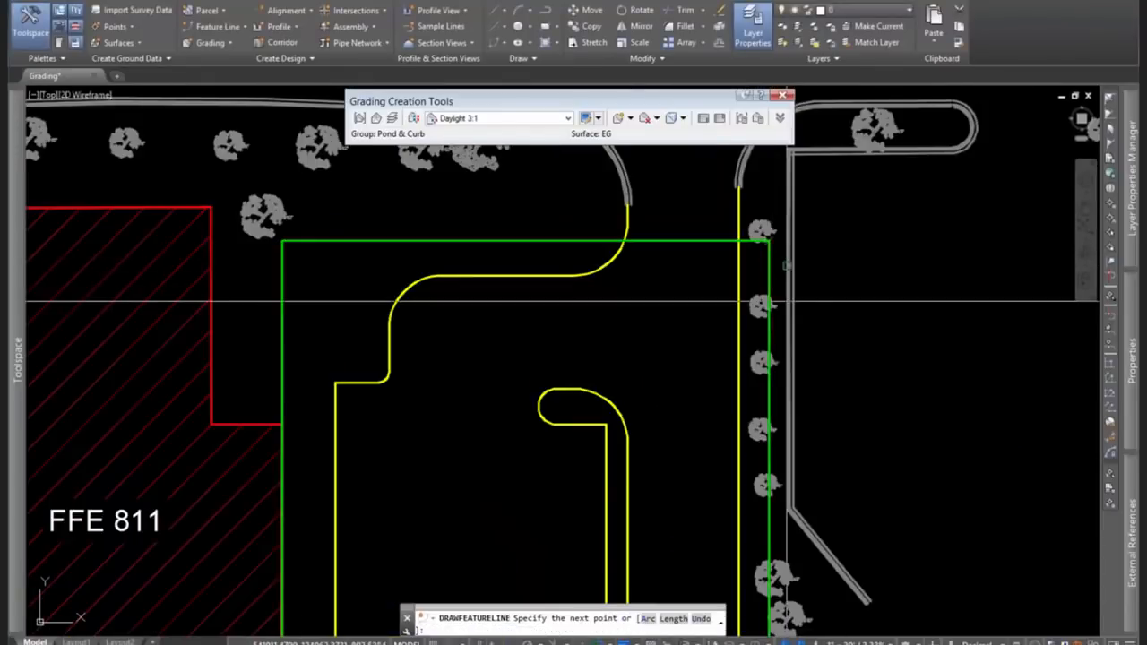
{"action": "scroll", "coordinate": [862, 313], "scroll_direction": "down", "scroll_amount": 6}
{"action": "scroll", "coordinate": [814, 363], "scroll_direction": "up", "scroll_amount": 8}
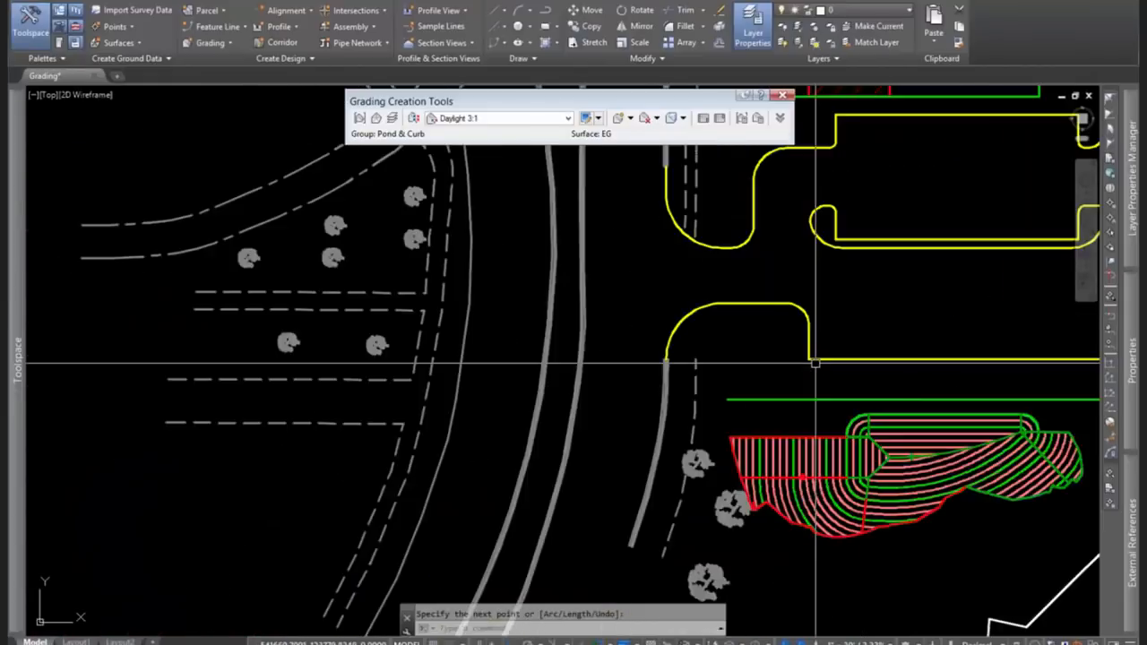
Draw a Drainage feature line connecting the west ends of the building and offset lines, accepting start elevation 813.75 and grade -2.00.
{"action": "middle_click_drag", "start_coordinate": [845, 231], "coordinate": [688, 436]}
{"action": "scroll", "coordinate": [688, 435], "scroll_direction": "down", "scroll_amount": 5}
{"action": "key", "text": "Return"}
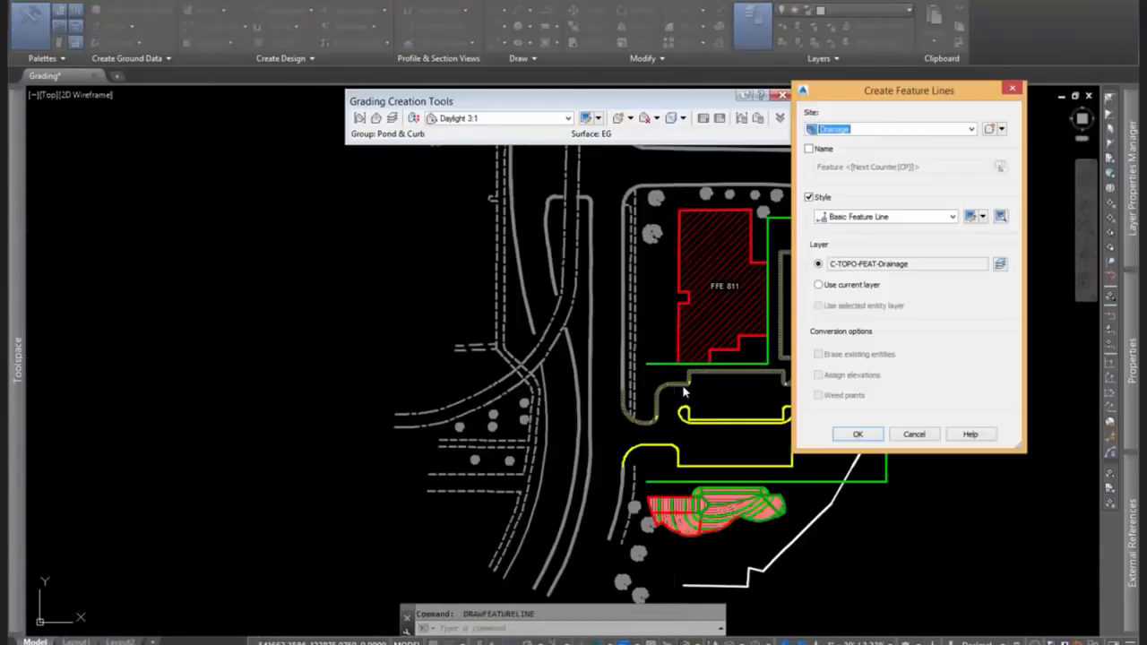
{"action": "left_click", "coordinate": [859, 435]}
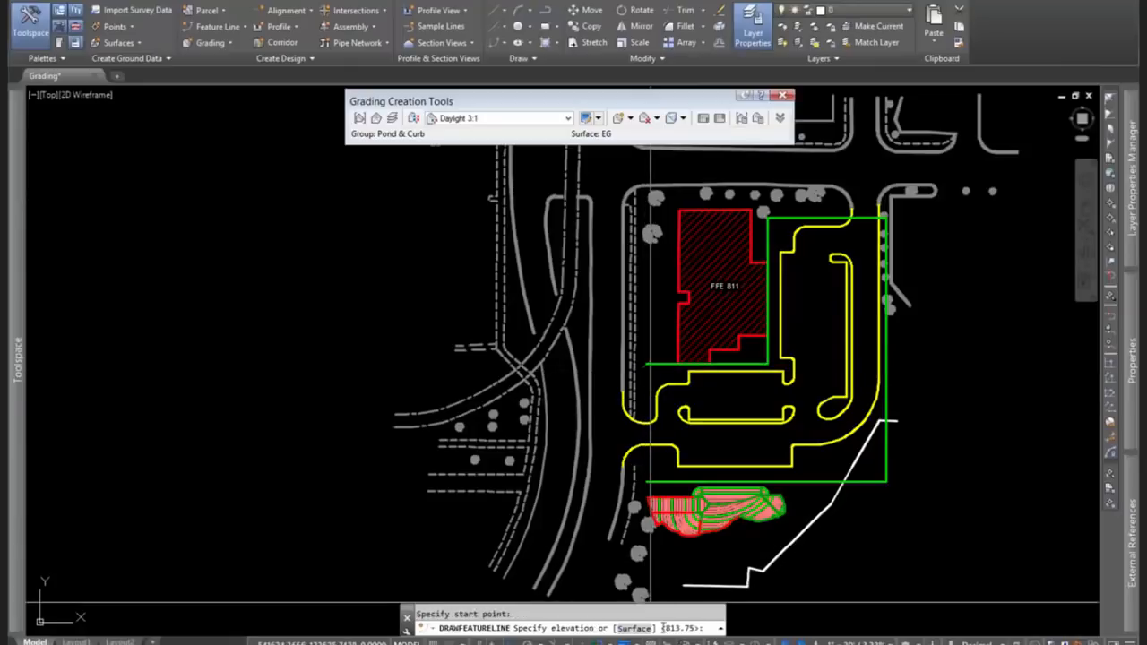
{"action": "key", "text": "Return"}
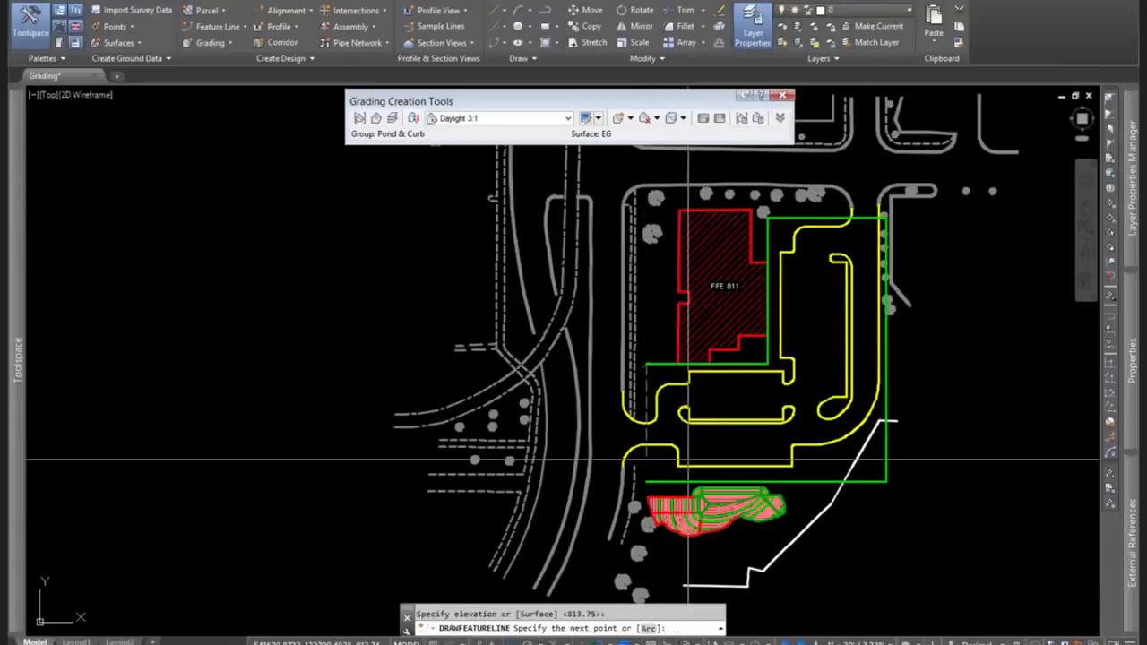
{"action": "scroll", "coordinate": [665, 473], "scroll_direction": "up", "scroll_amount": 2}
{"action": "left_click", "coordinate": [636, 486]}
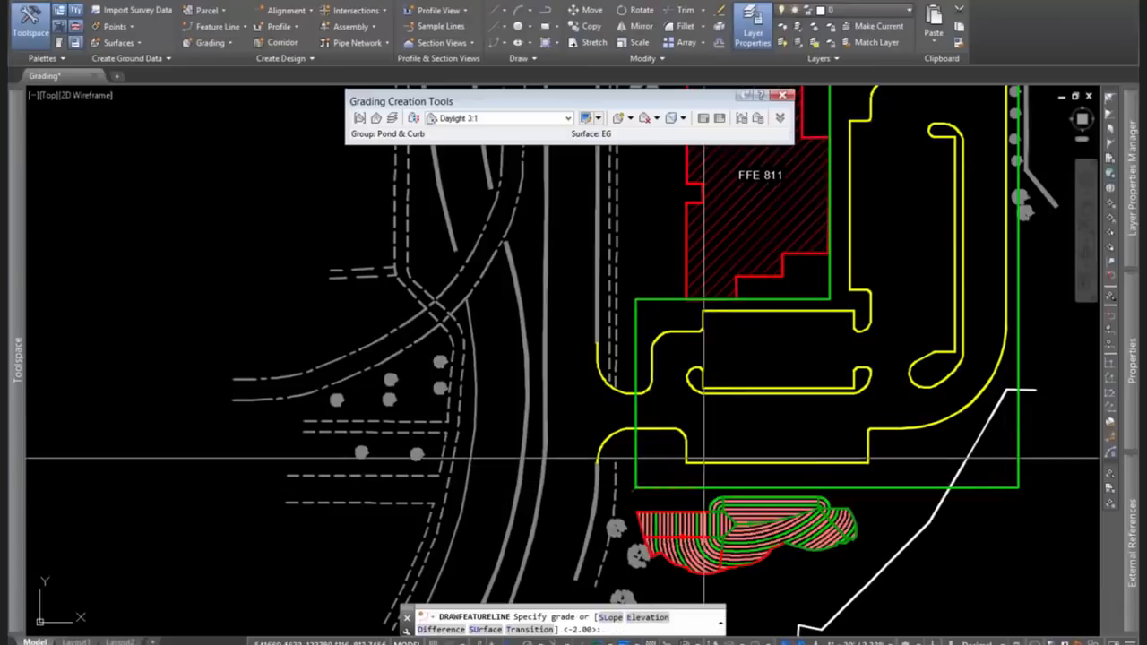
{"action": "key", "text": "Return"}
{"action": "key", "text": "Return"}
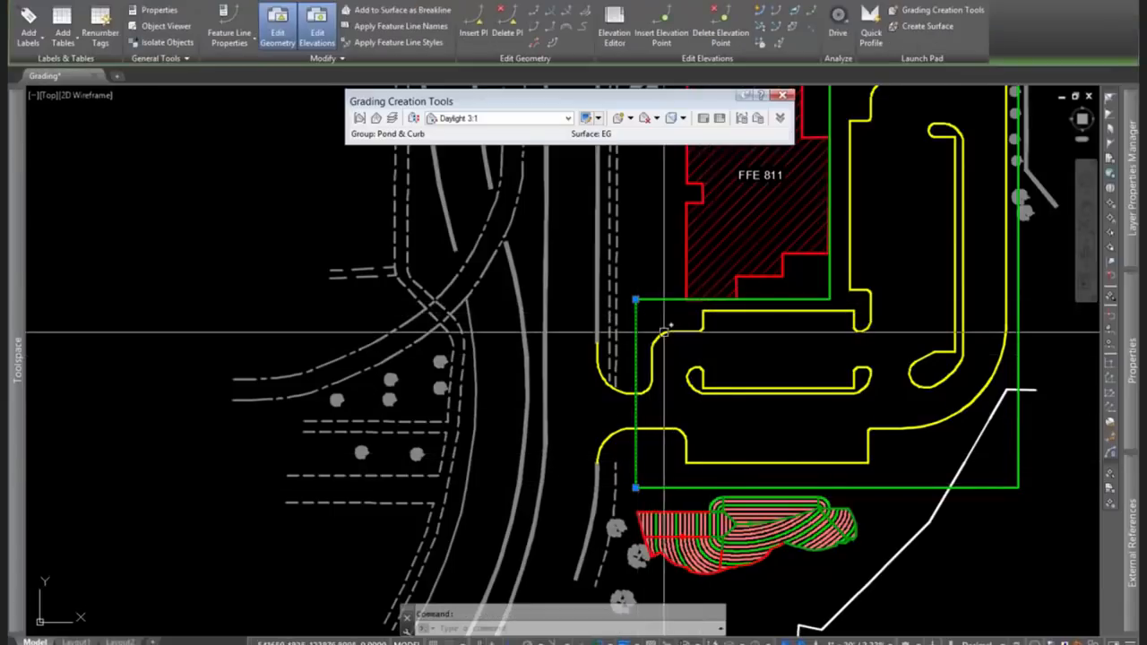
Check the elevation at the north end of the western connecting feature line using Quick Elevation Edit.
{"action": "left_click", "coordinate": [759, 11]}
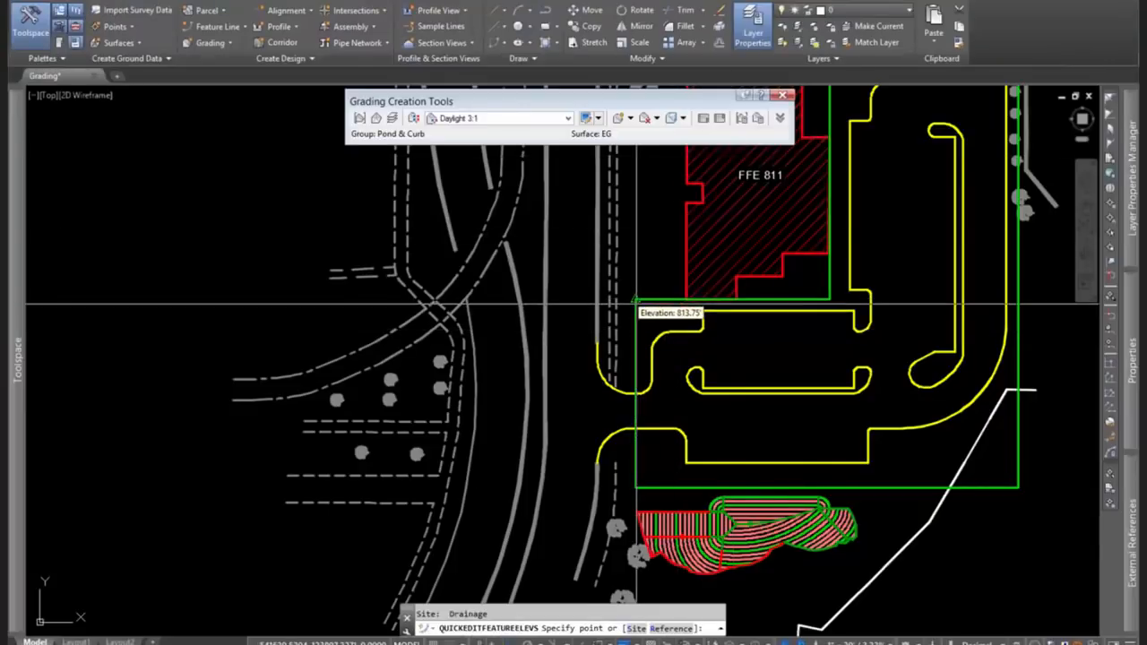
{"action": "key", "text": "Escape"}
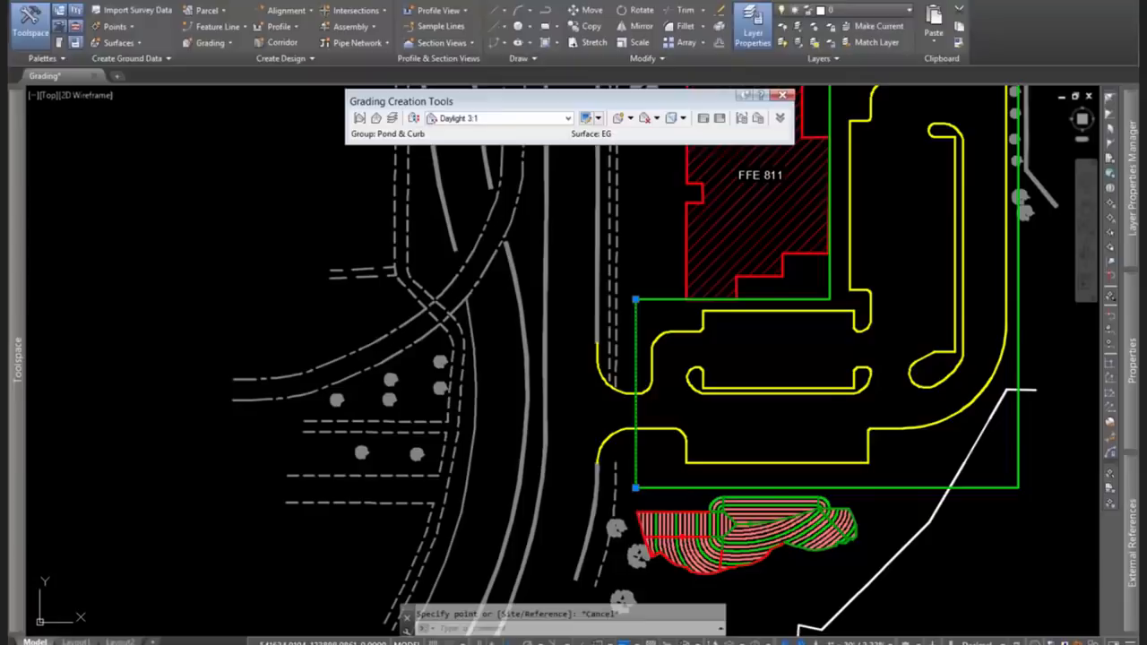
{"action": "key", "text": "Escape"}
Join the western connector, building, offset and northern connector feature lines into one closed perimeter feature line.
{"action": "left_click", "coordinate": [635, 325]}
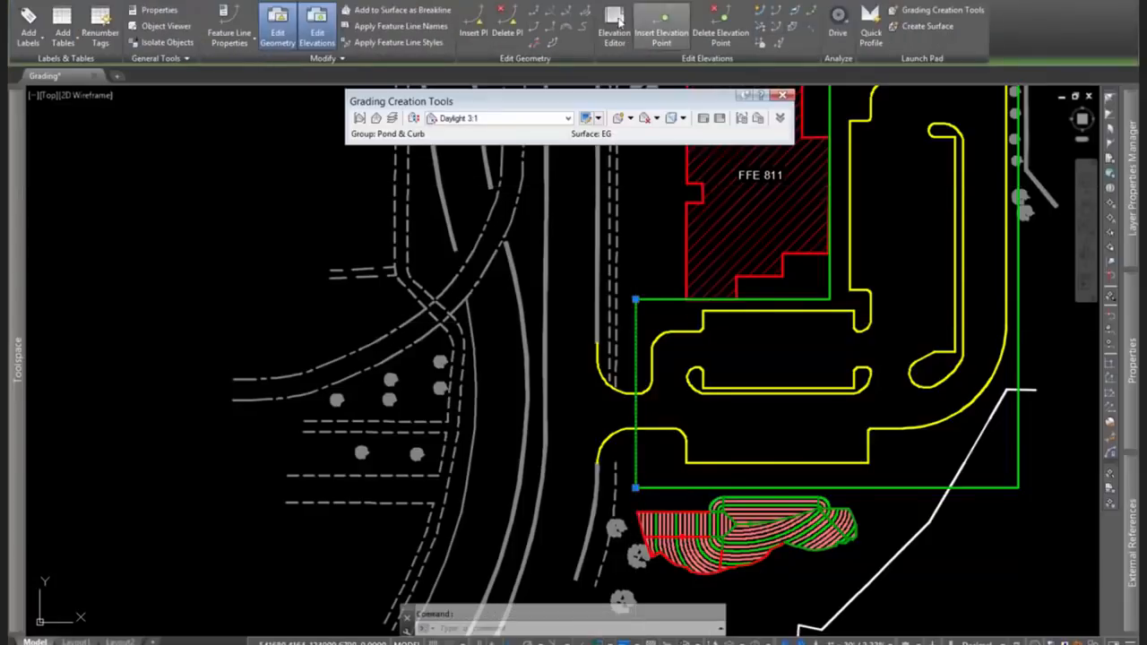
{"action": "left_click", "coordinate": [562, 13]}
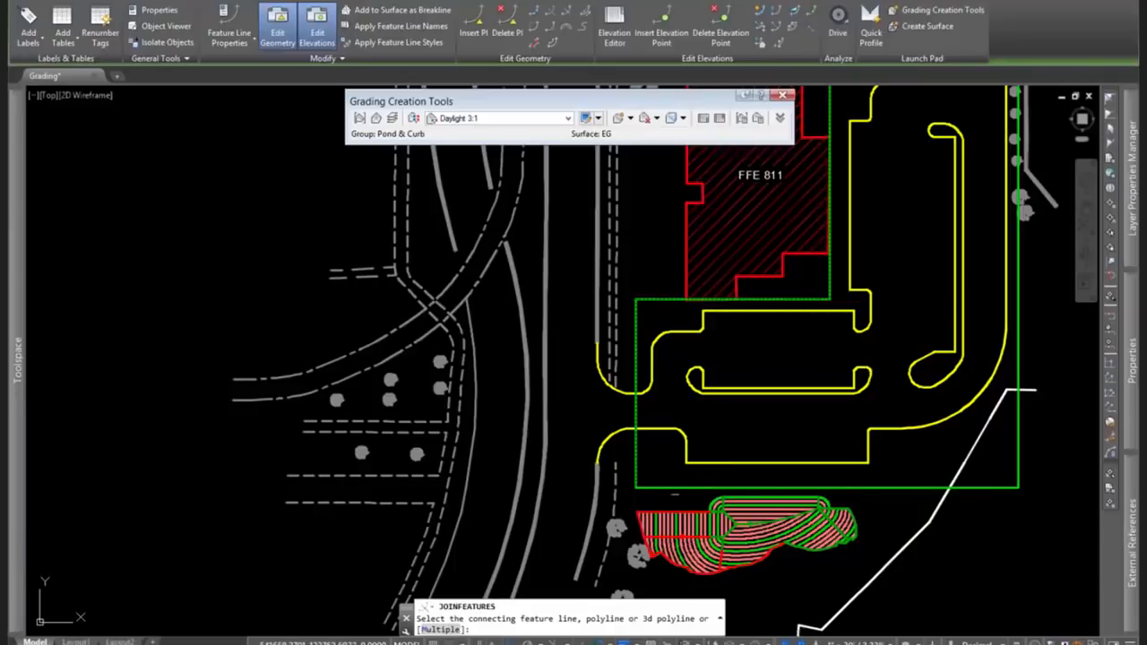
{"action": "scroll", "coordinate": [793, 447], "scroll_direction": "down", "scroll_amount": 2}
{"action": "scroll", "coordinate": [840, 213], "scroll_direction": "up", "scroll_amount": 6}
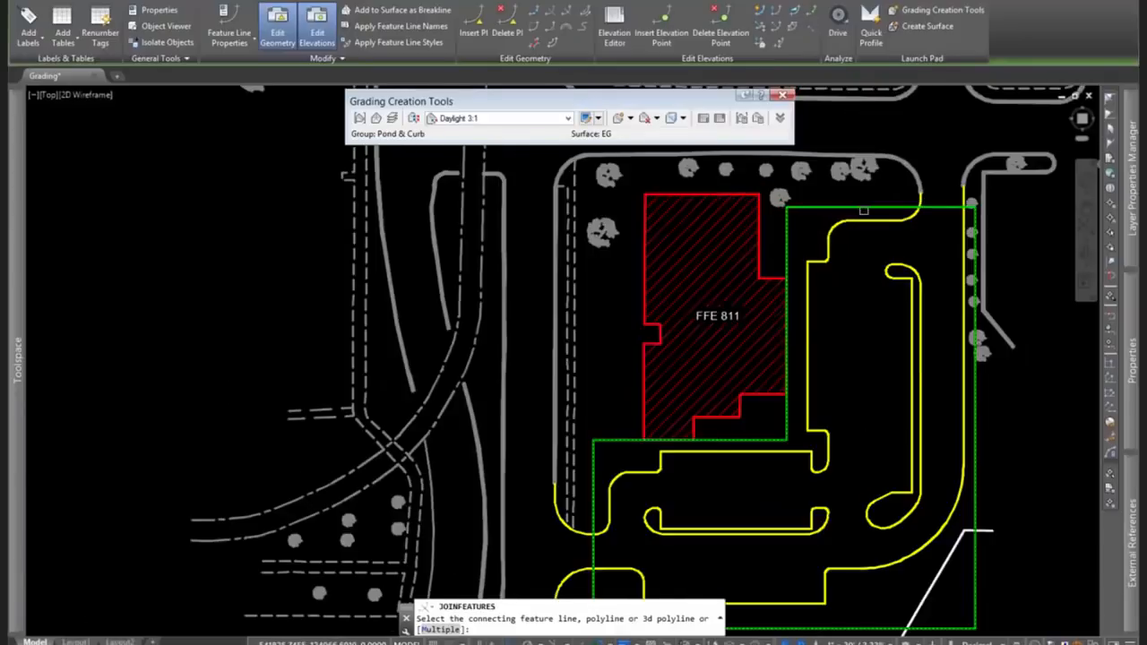
{"action": "scroll", "coordinate": [840, 213], "scroll_direction": "down", "scroll_amount": 4}
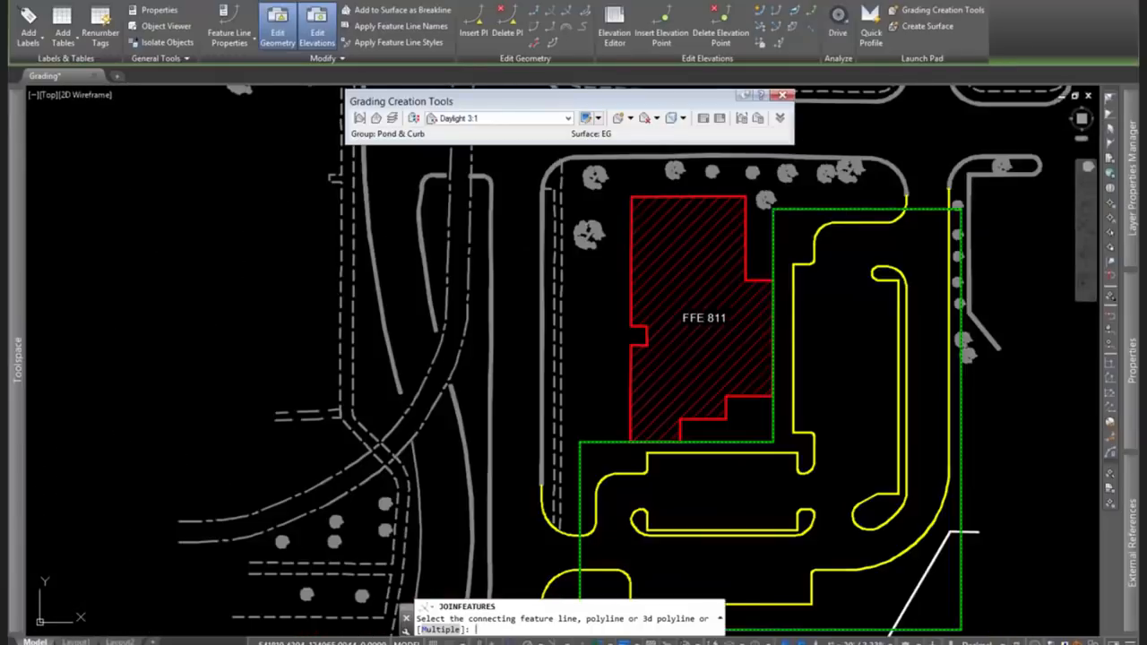
{"action": "left_click", "coordinate": [840, 213]}
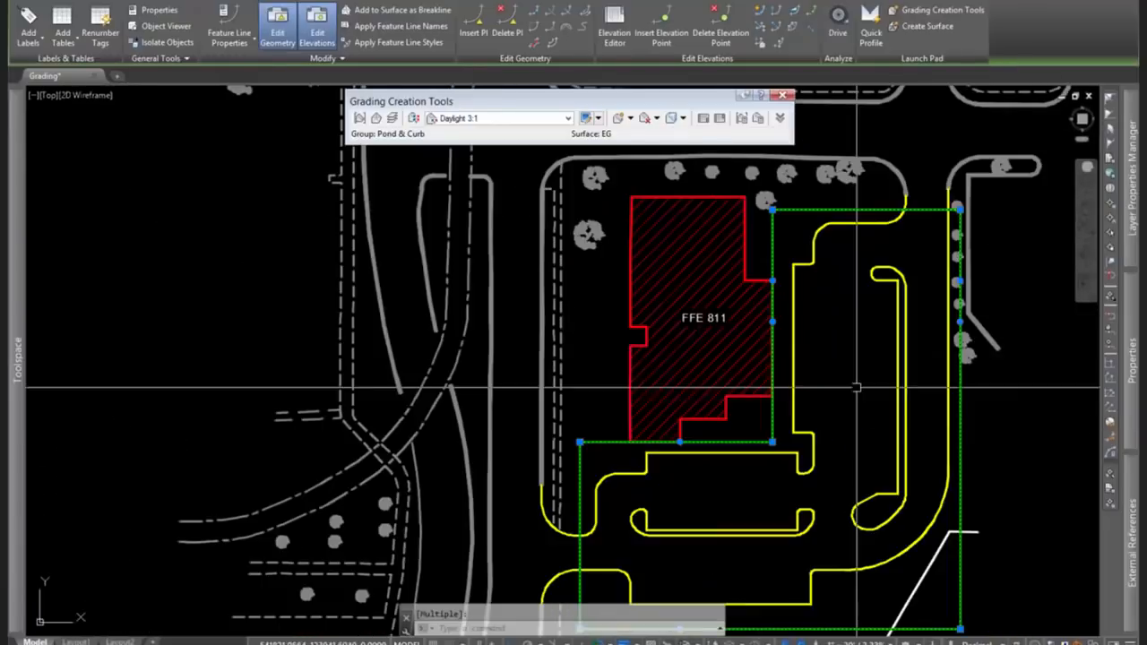
Start adding the joined perimeter feature line to a surface as a breakline, creating a new TIN surface named Drainage as the target.
{"action": "right_click", "coordinate": [868, 386]}
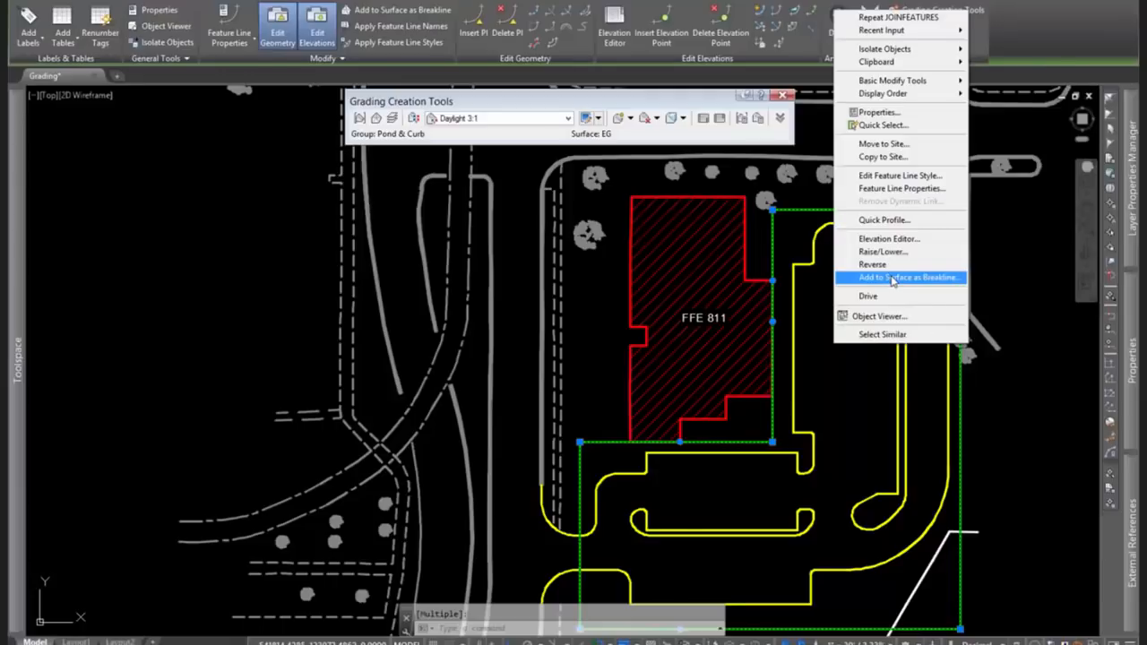
{"action": "left_click", "coordinate": [925, 279]}
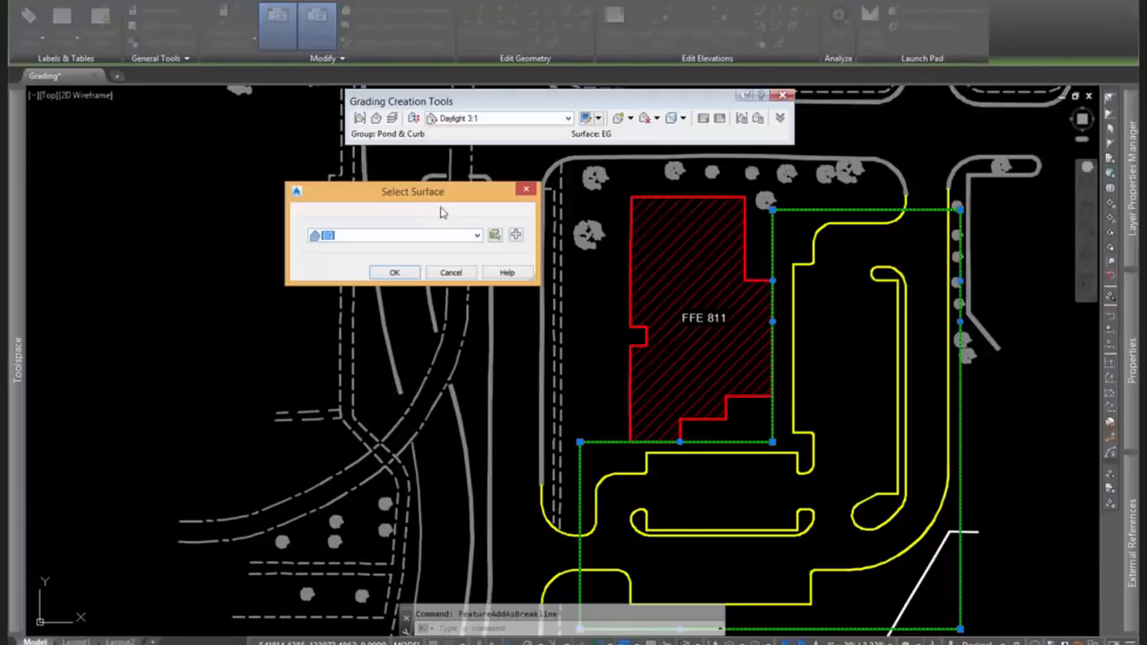
{"action": "left_click", "coordinate": [521, 252]}
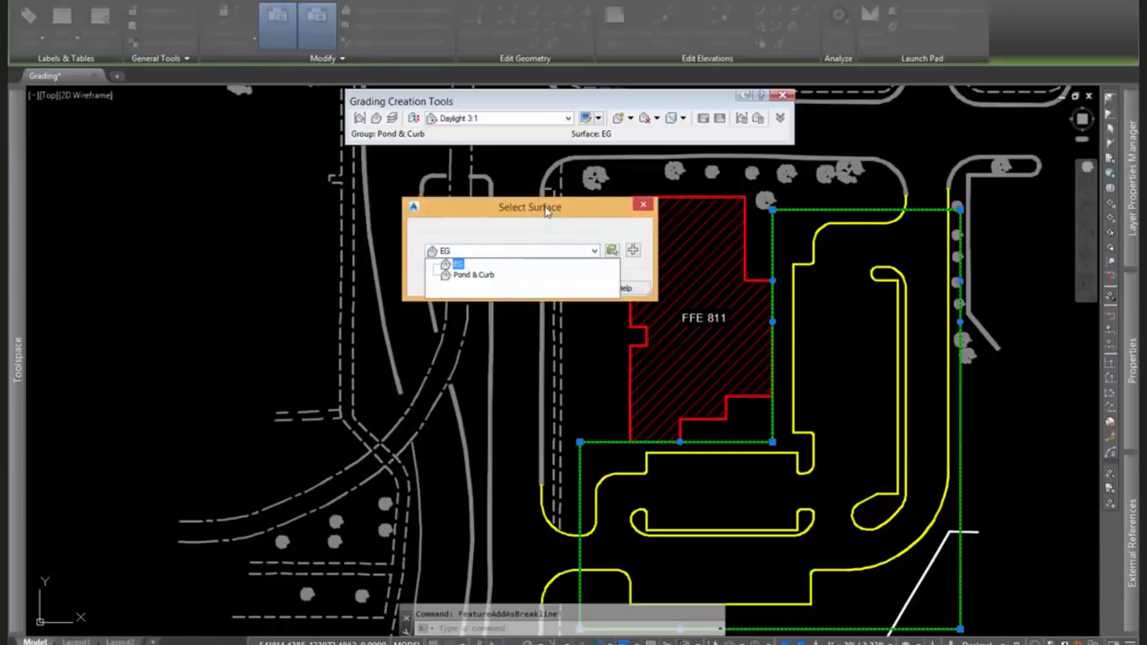
{"action": "left_click", "coordinate": [548, 209]}
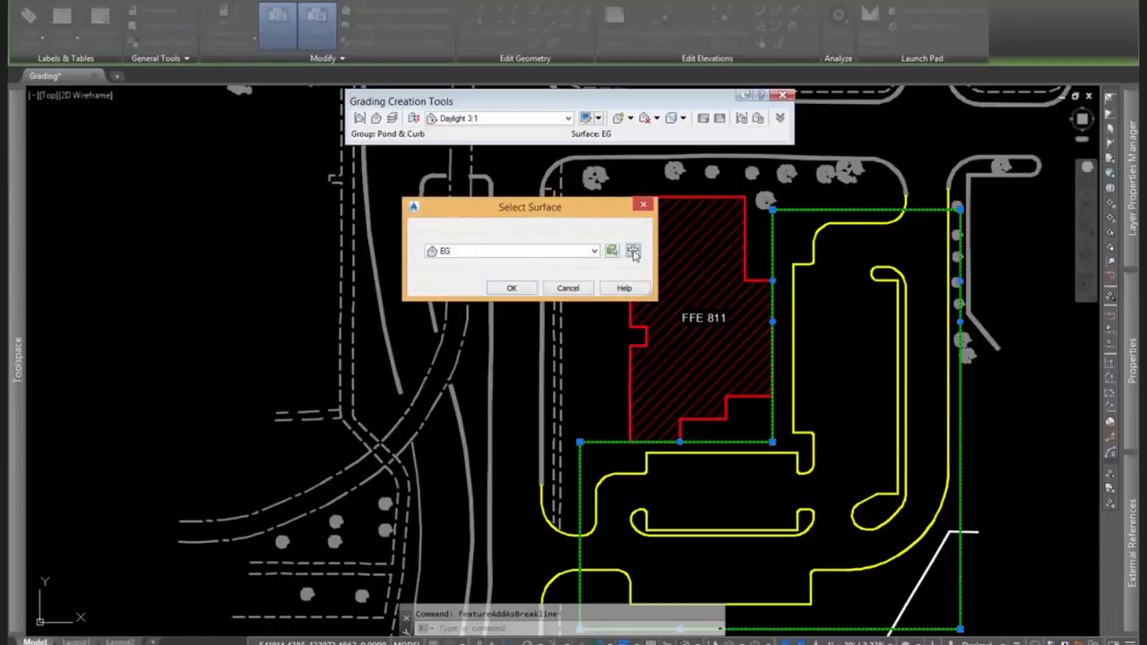
{"action": "left_click", "coordinate": [633, 253]}
{"action": "left_click", "coordinate": [560, 238]}
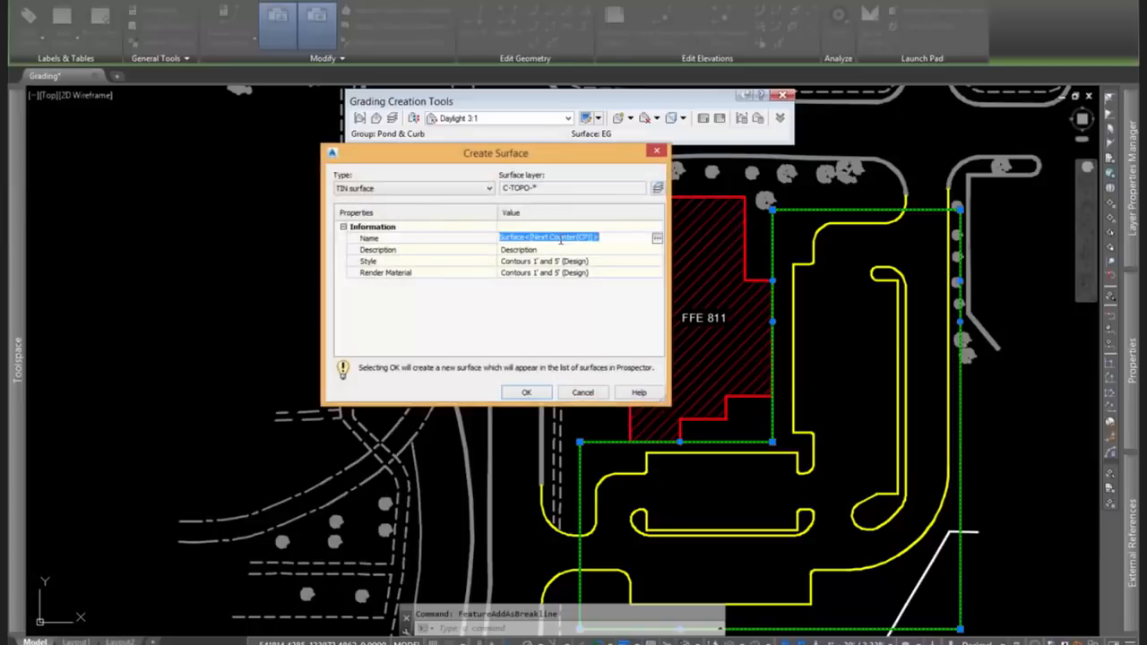
{"action": "type", "text": "Drainage"}
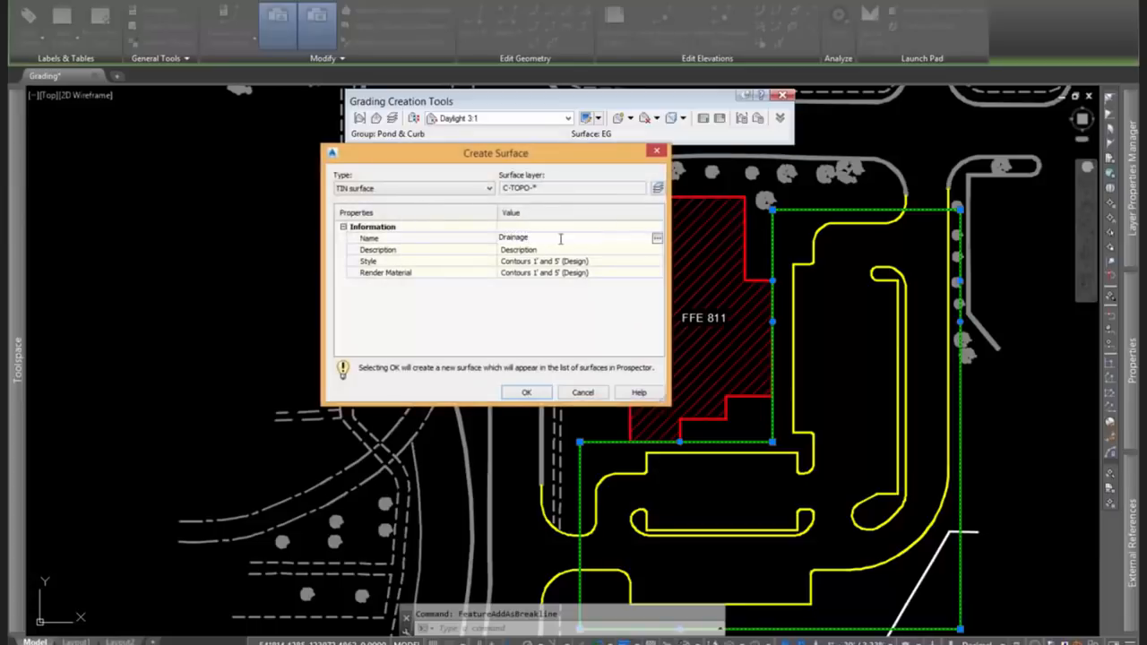
{"action": "left_click", "coordinate": [528, 394]}
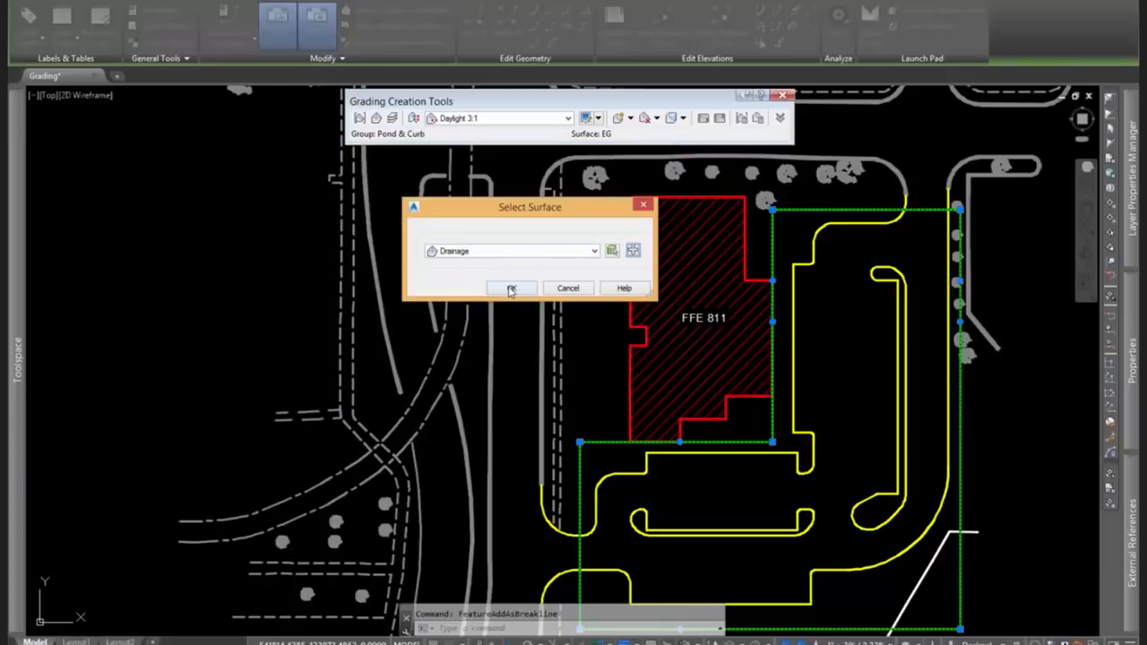
Accept Drainage as the target surface and bring up the breakline options for the perimeter feature line.
{"action": "left_click", "coordinate": [511, 288]}
{"action": "left_click_drag", "start_coordinate": [630, 120], "coordinate": [425, 207]}
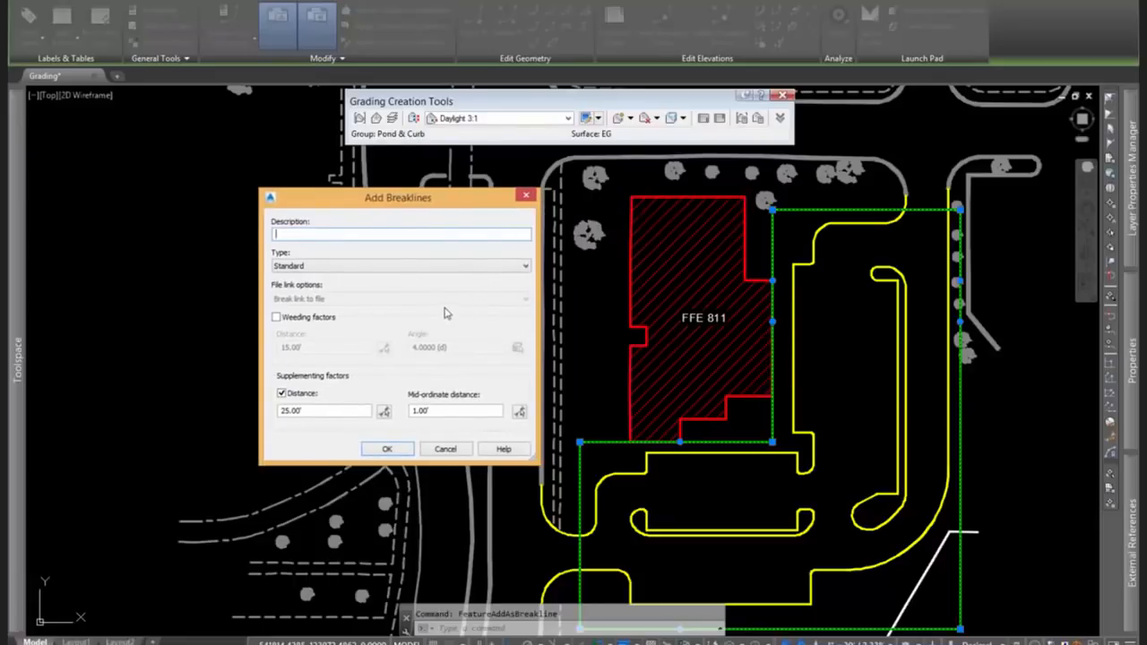
{"action": "left_click_drag", "start_coordinate": [401, 198], "coordinate": [395, 176]}
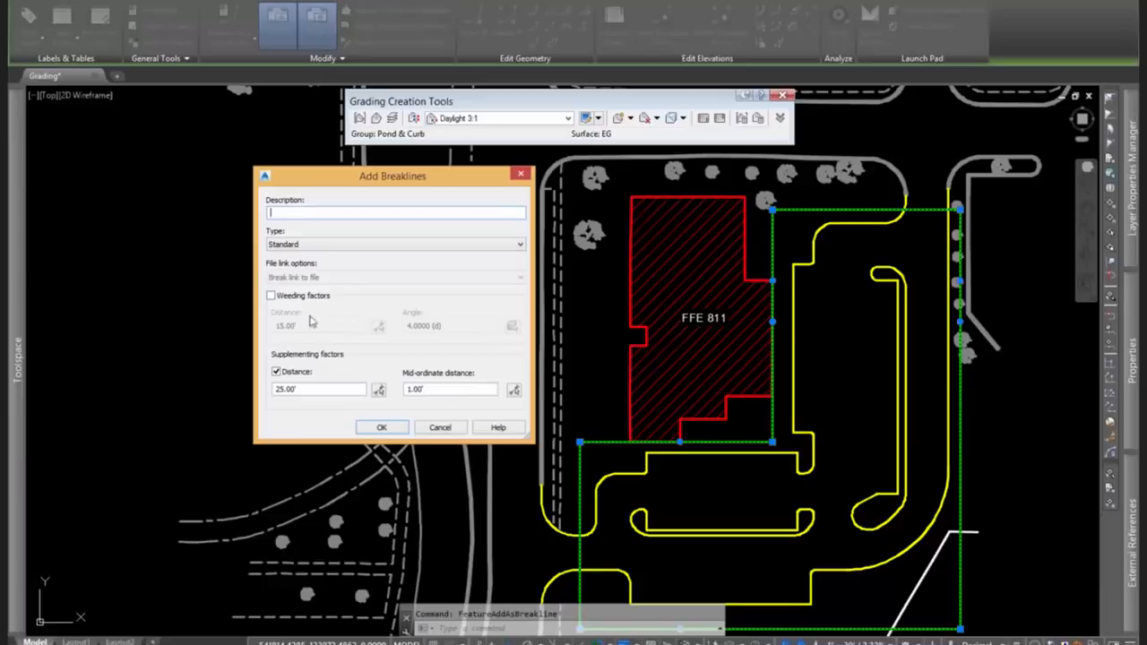
Add the selected feature line to the surface as a Standard breakline with a 25' supplementing distance and 1' mid-ordinate distance.
{"action": "left_click_drag", "start_coordinate": [232, 395], "coordinate": [239, 404]}
{"action": "left_click", "coordinate": [316, 387]}
{"action": "left_click", "coordinate": [382, 427]}
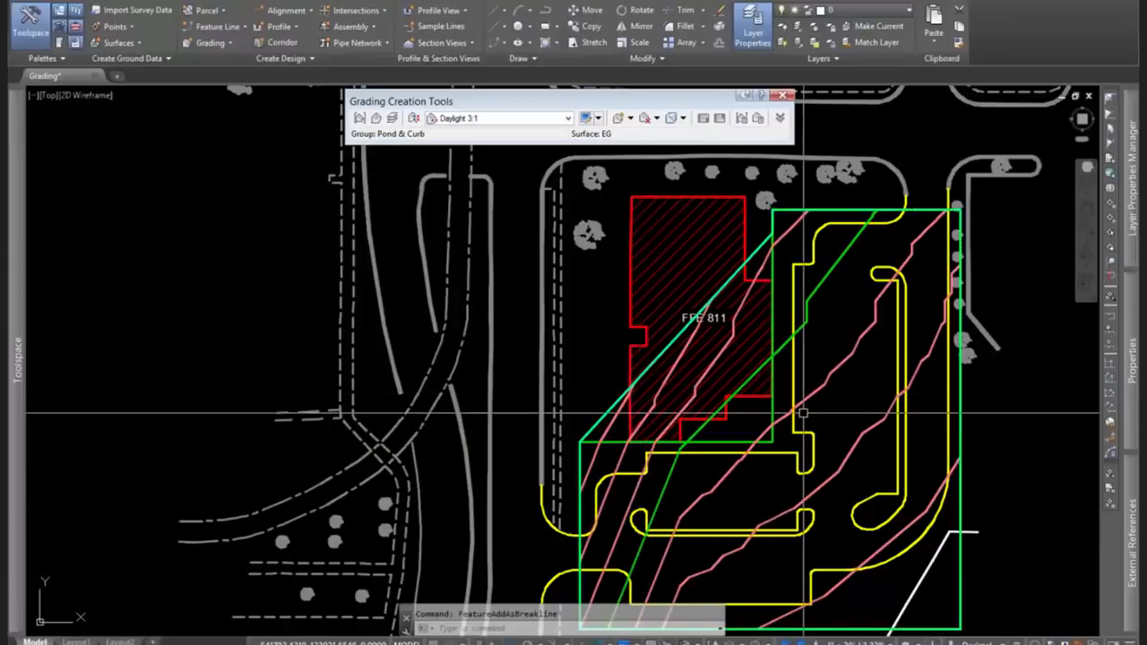
Change the Drainage surface's style to Contours and Triangles.
{"action": "scroll", "coordinate": [803, 413], "scroll_direction": "up", "scroll_amount": 3}
{"action": "scroll", "coordinate": [621, 306], "scroll_direction": "down", "scroll_amount": 3}
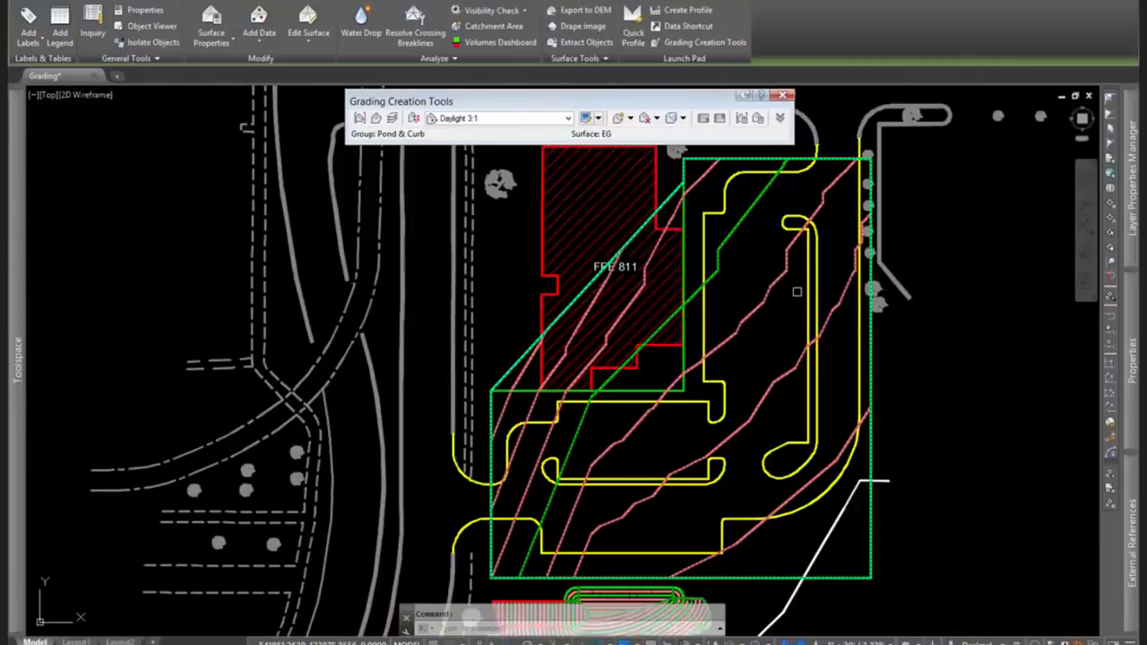
{"action": "right_click", "coordinate": [796, 291]}
{"action": "left_click", "coordinate": [874, 451]}
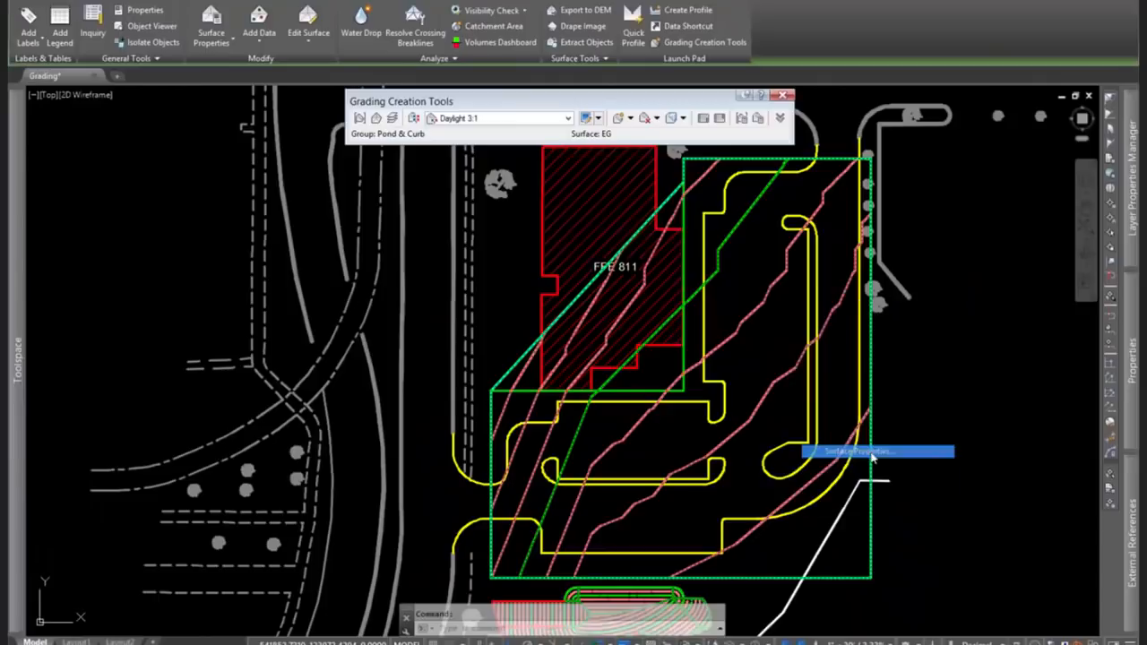
{"action": "left_click", "coordinate": [292, 180]}
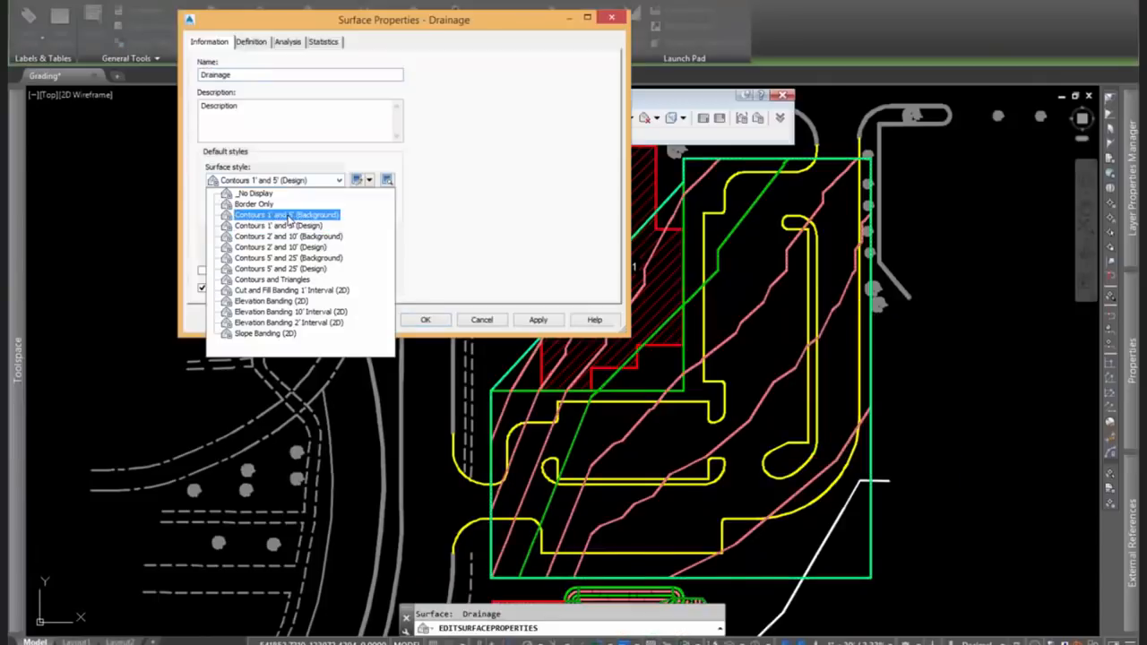
{"action": "left_click", "coordinate": [290, 279]}
{"action": "left_click", "coordinate": [432, 320]}
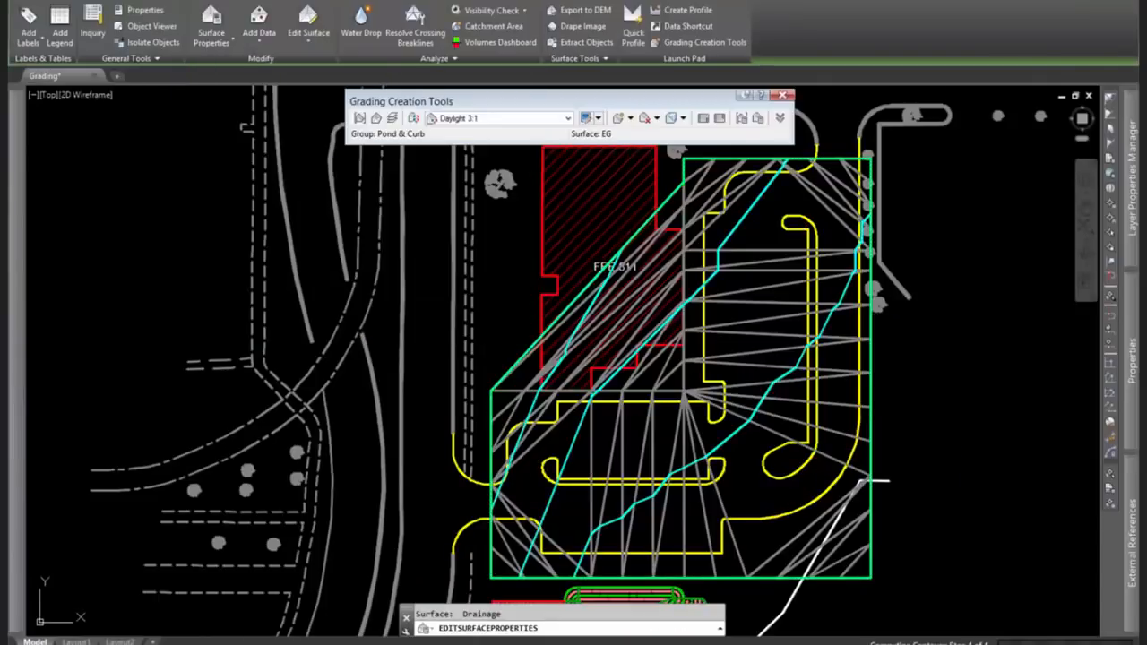
Send the Drainage surface to the back of the display order.
{"action": "scroll", "coordinate": [885, 475], "scroll_direction": "up", "scroll_amount": 2}
{"action": "middle_click_drag", "start_coordinate": [885, 475], "coordinate": [725, 458]}
{"action": "scroll", "coordinate": [726, 458], "scroll_direction": "down", "scroll_amount": 2}
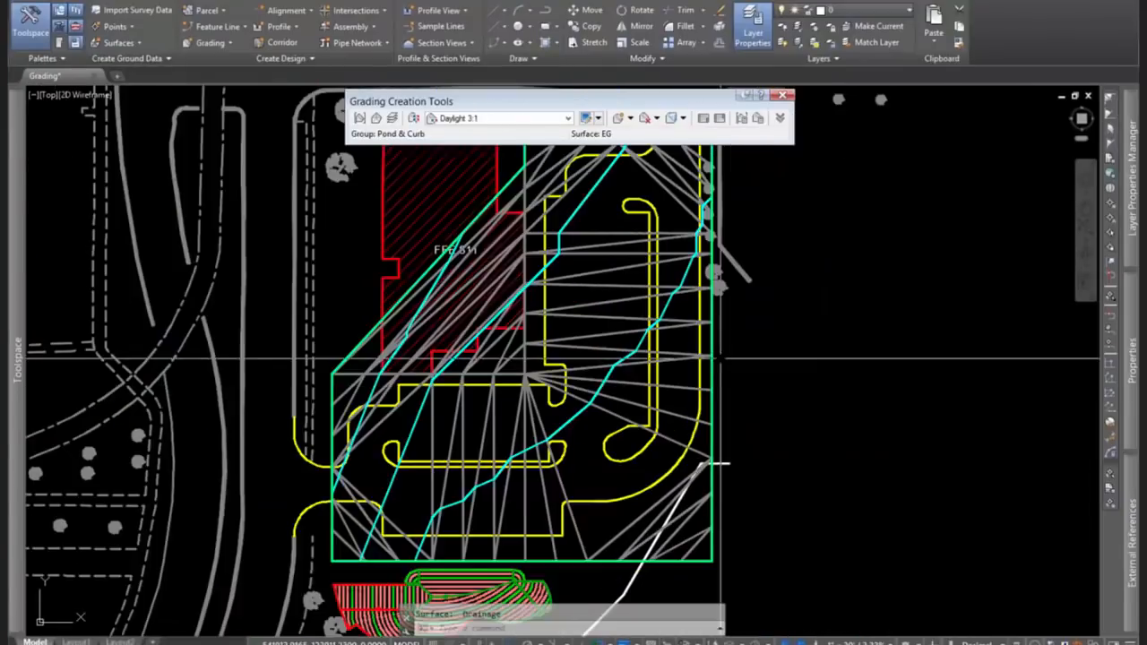
{"action": "left_click", "coordinate": [716, 333]}
{"action": "right_click", "coordinate": [733, 338]}
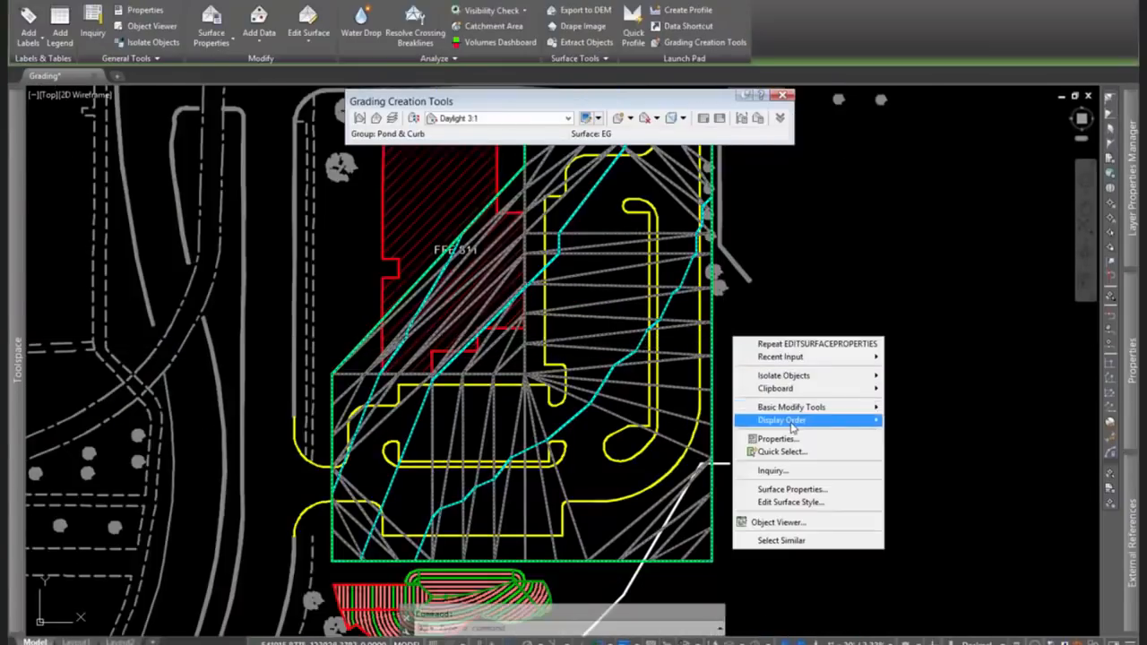
{"action": "mouse_move", "coordinate": [784, 420]}
{"action": "left_click", "coordinate": [927, 435]}
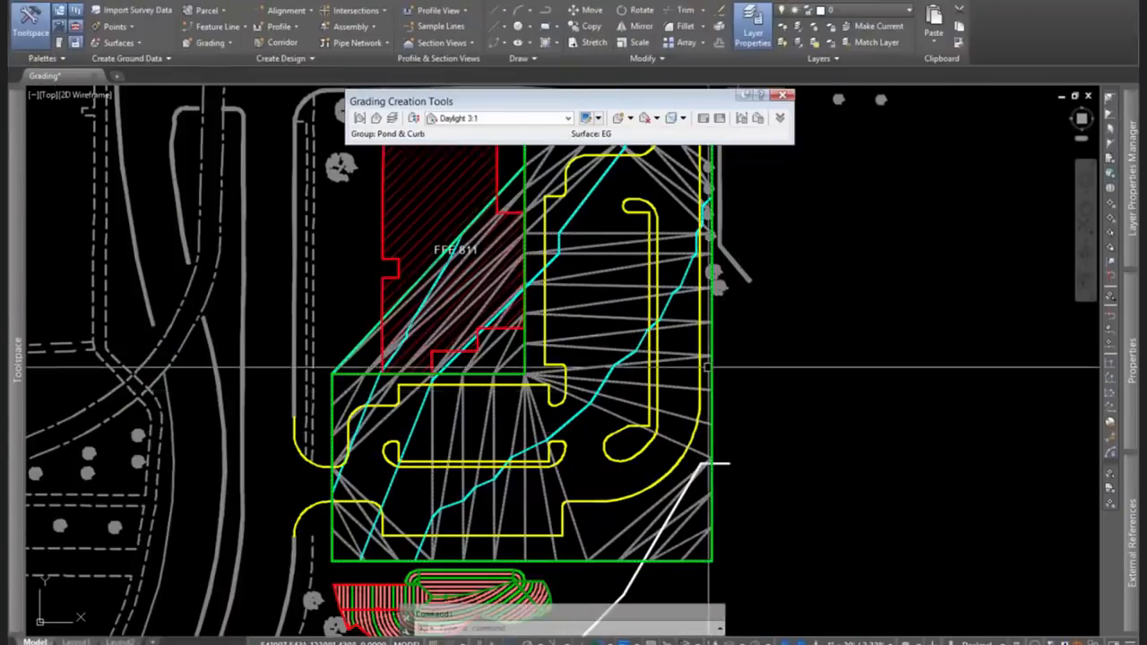
Select the green feature line around the parking area and examine how the surface triangles connect along its edges.
{"action": "scroll", "coordinate": [588, 344], "scroll_direction": "up", "scroll_amount": 5}
{"action": "scroll", "coordinate": [589, 344], "scroll_direction": "down", "scroll_amount": 3}
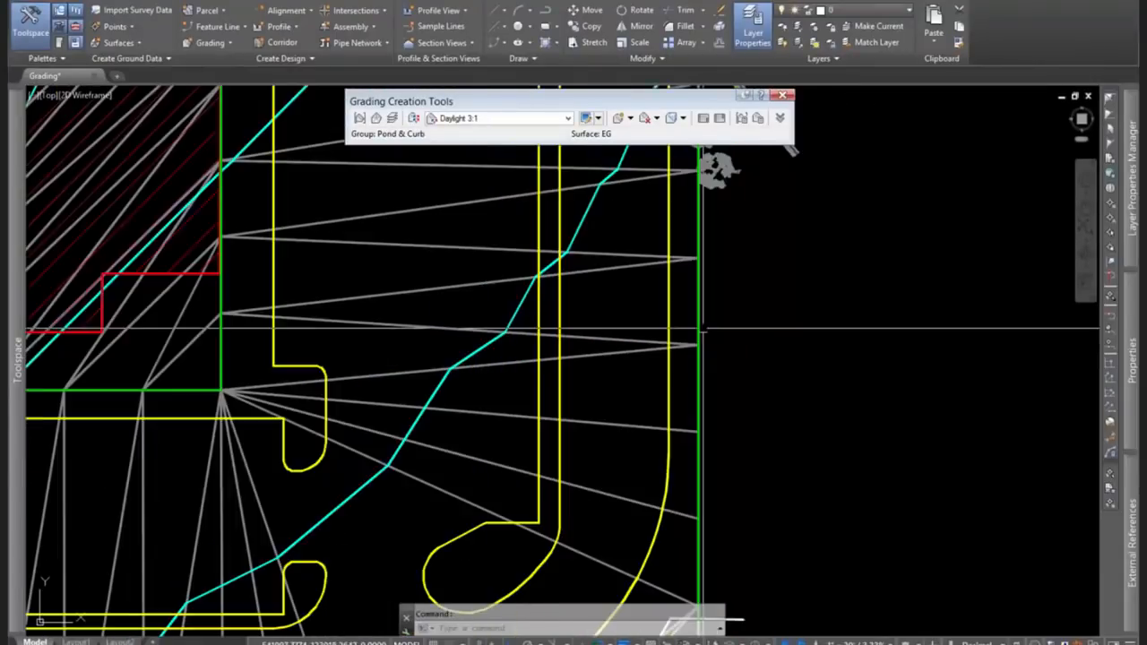
{"action": "left_click", "coordinate": [697, 301]}
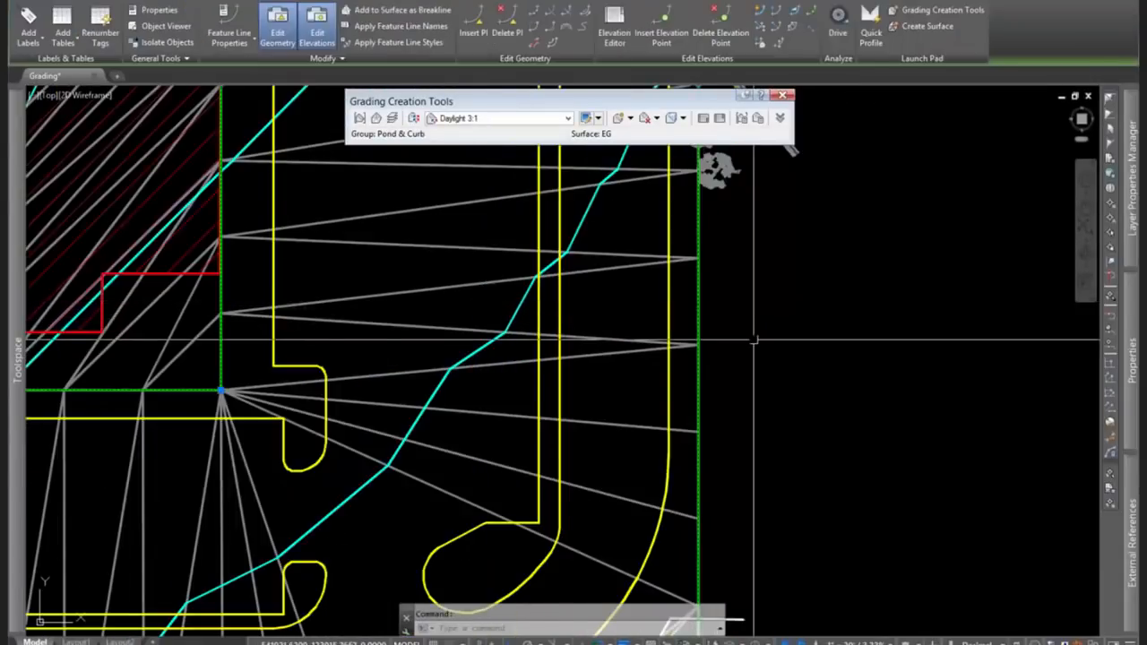
{"action": "scroll", "coordinate": [755, 340], "scroll_direction": "down", "scroll_amount": 5}
{"action": "left_click", "coordinate": [748, 286]}
{"action": "key", "text": "ctrl"}
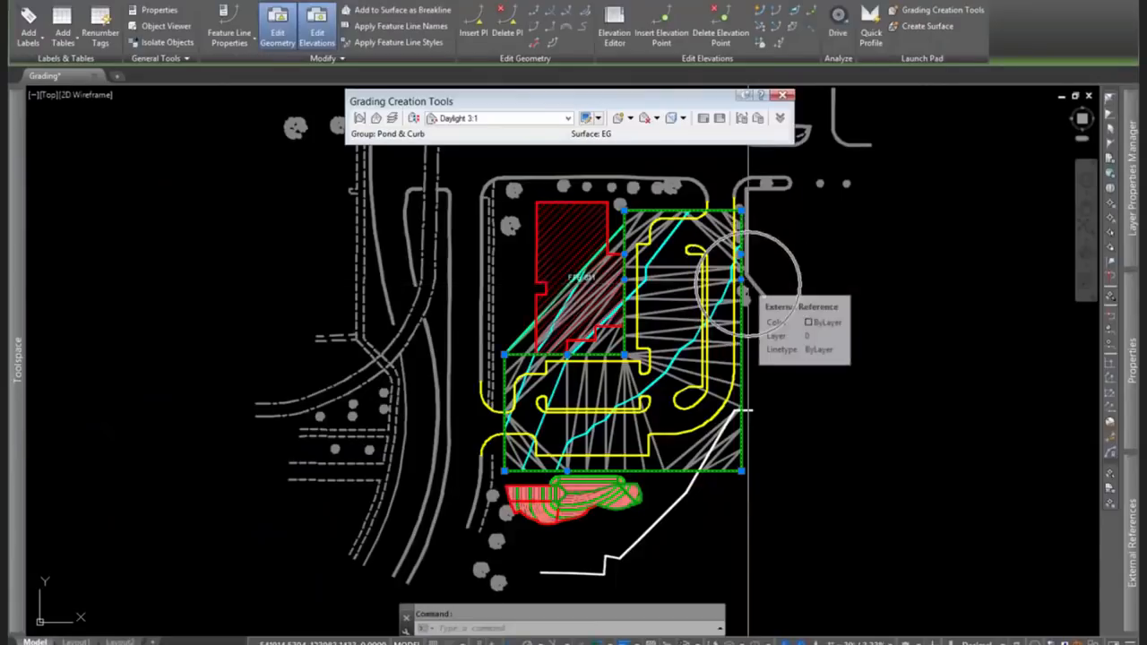
{"action": "key", "text": "ctrl"}
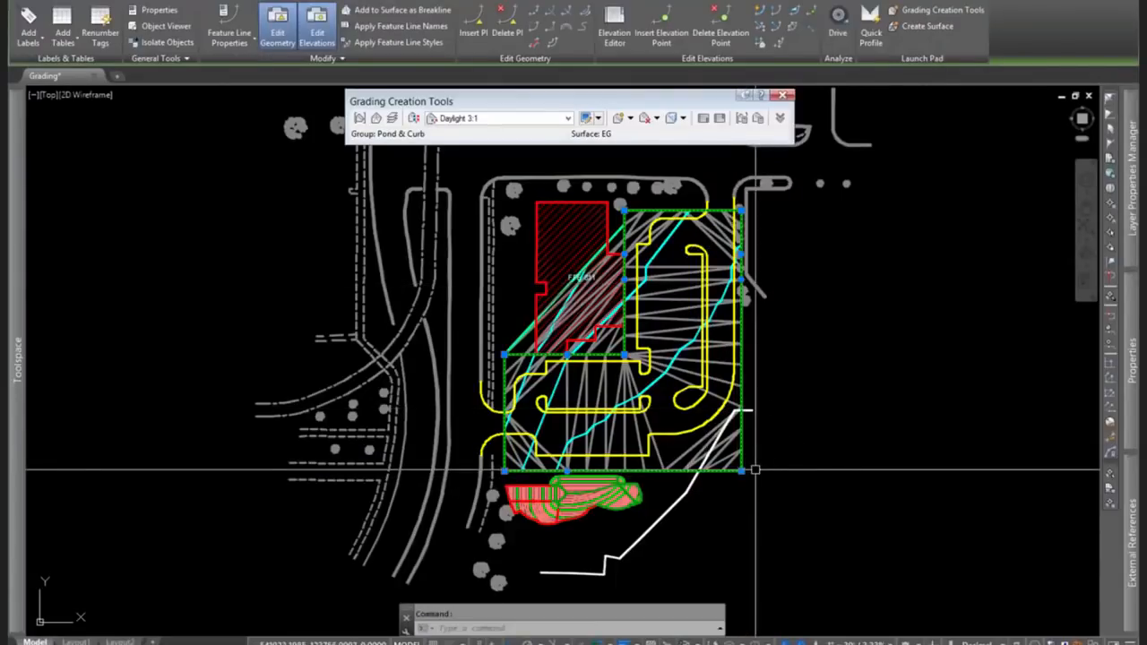
{"action": "scroll", "coordinate": [755, 469], "scroll_direction": "up", "scroll_amount": 2}
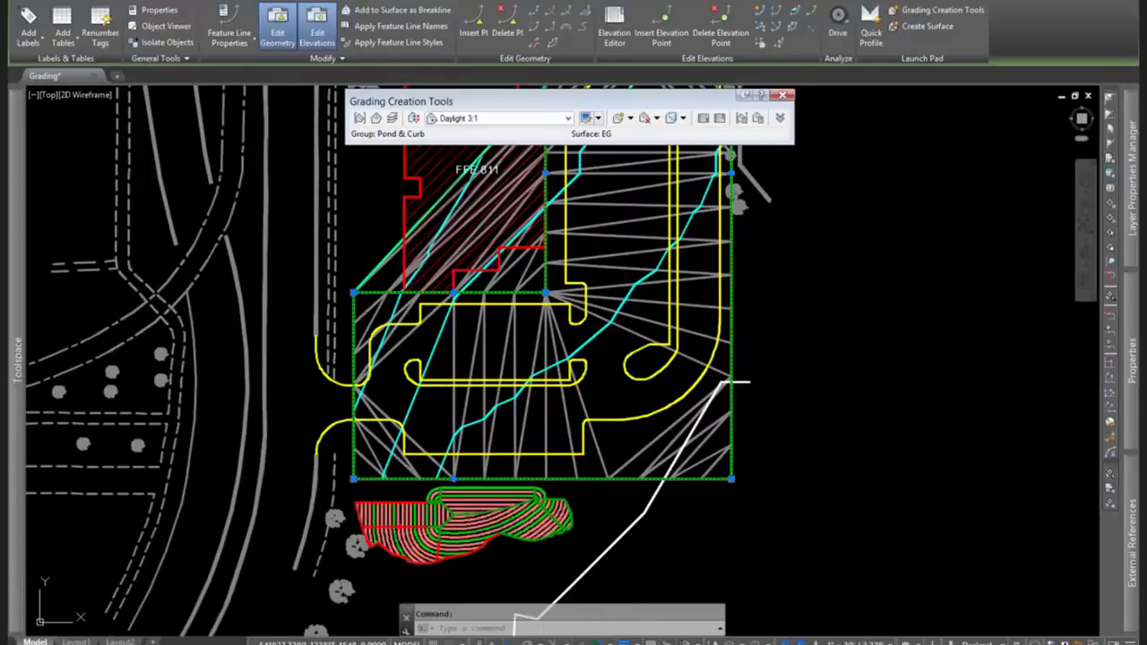
{"action": "scroll", "coordinate": [784, 358], "scroll_direction": "up", "scroll_amount": 3}
{"action": "scroll", "coordinate": [791, 448], "scroll_direction": "down", "scroll_amount": 3}
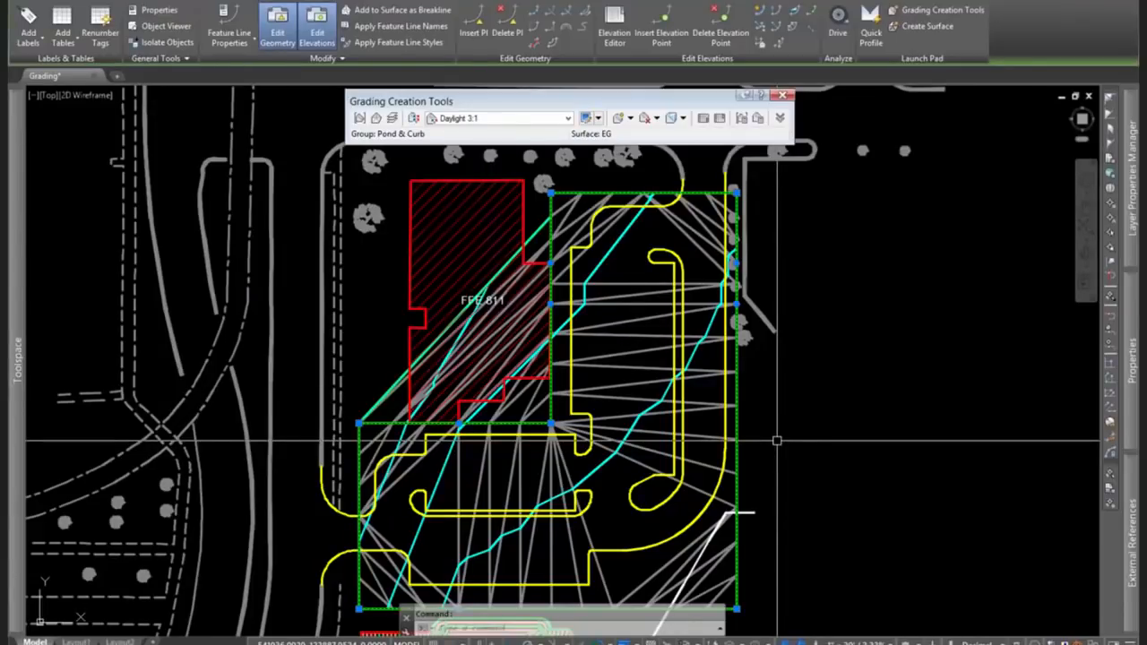
{"action": "middle_click_drag", "start_coordinate": [801, 512], "coordinate": [820, 404]}
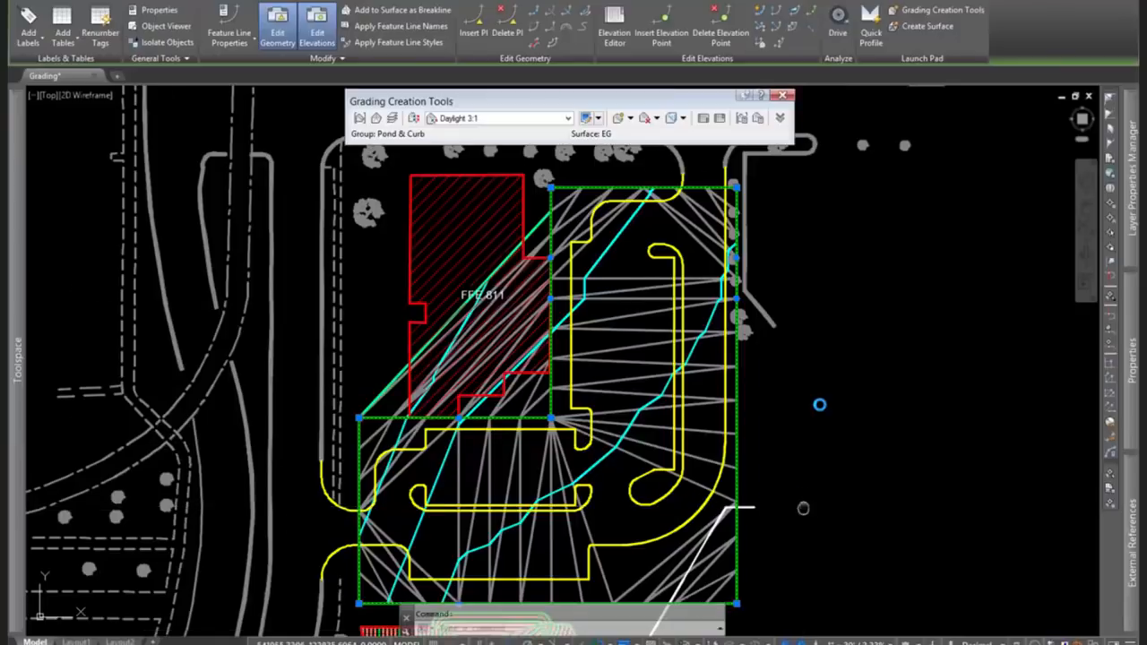
{"action": "scroll", "coordinate": [819, 404], "scroll_direction": "down", "scroll_amount": 3}
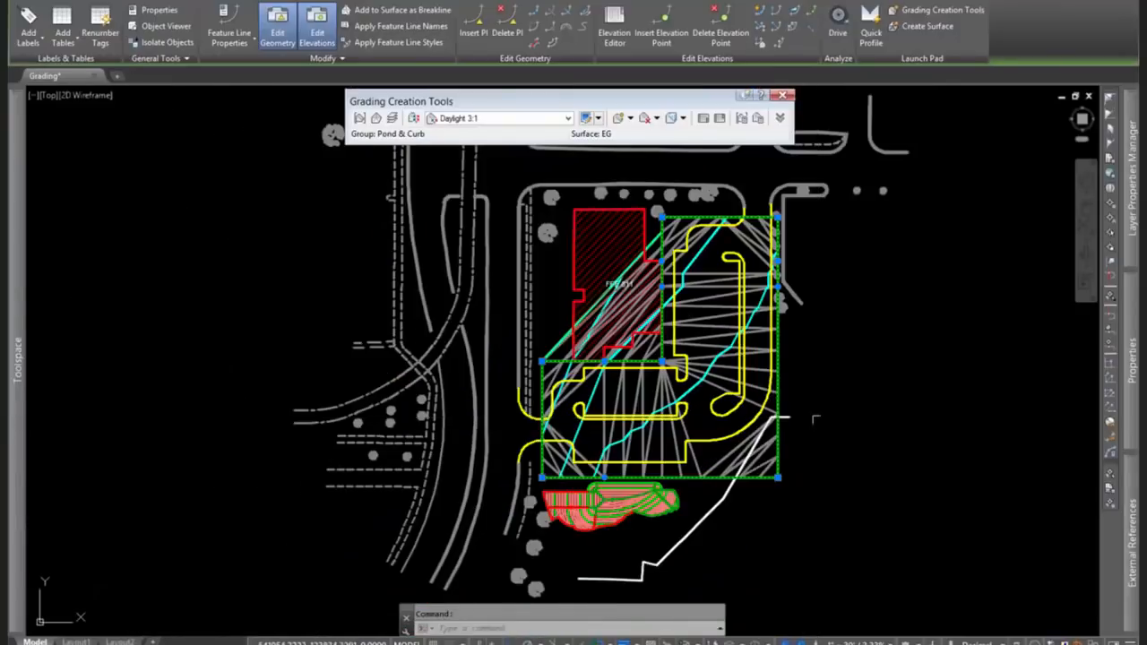
{"action": "scroll", "coordinate": [724, 369], "scroll_direction": "up", "scroll_amount": 3}
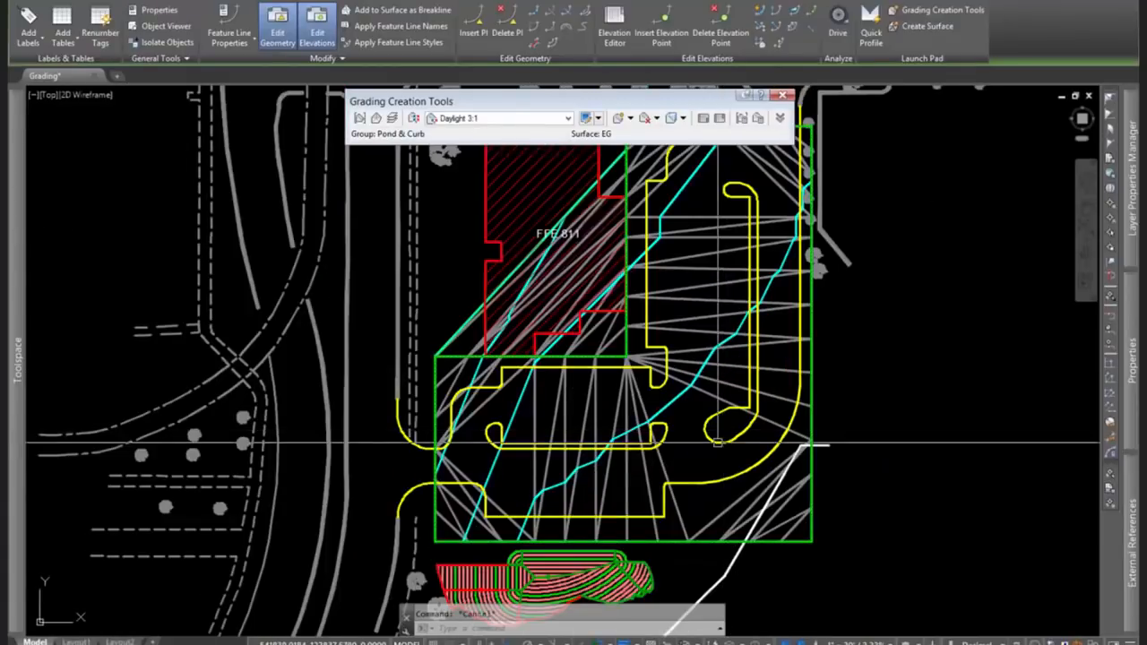
{"action": "key", "text": "Escape"}
Change the Drainage surface's style to Contours 2' and 10' (Design).
{"action": "left_click", "coordinate": [695, 331]}
{"action": "right_click", "coordinate": [695, 330]}
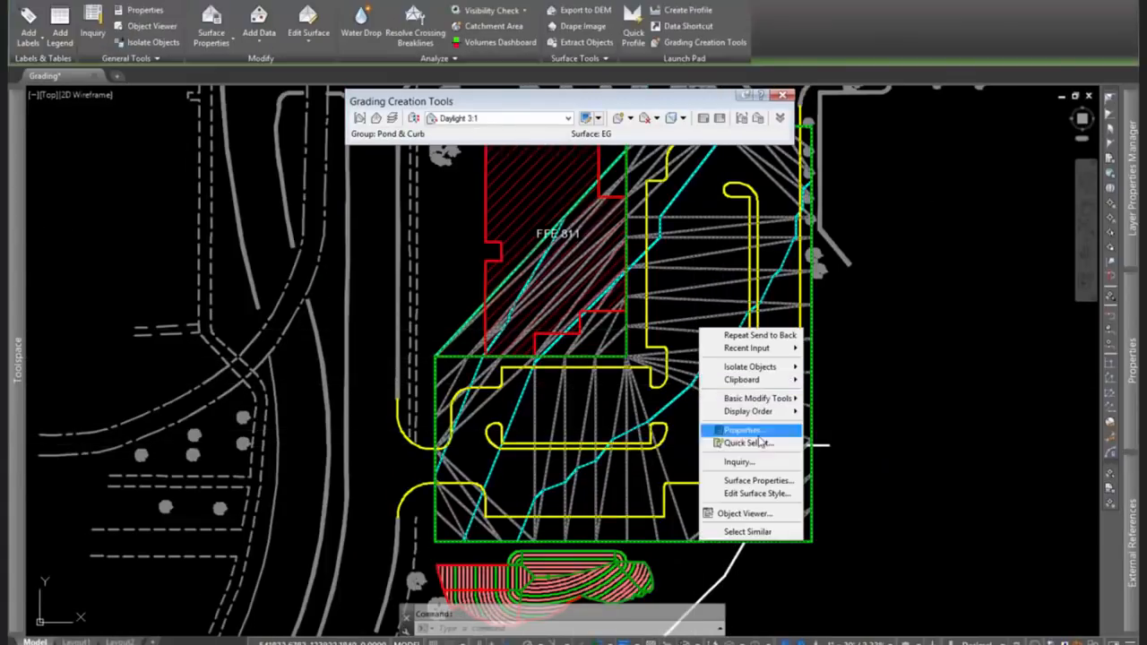
{"action": "left_click", "coordinate": [797, 477]}
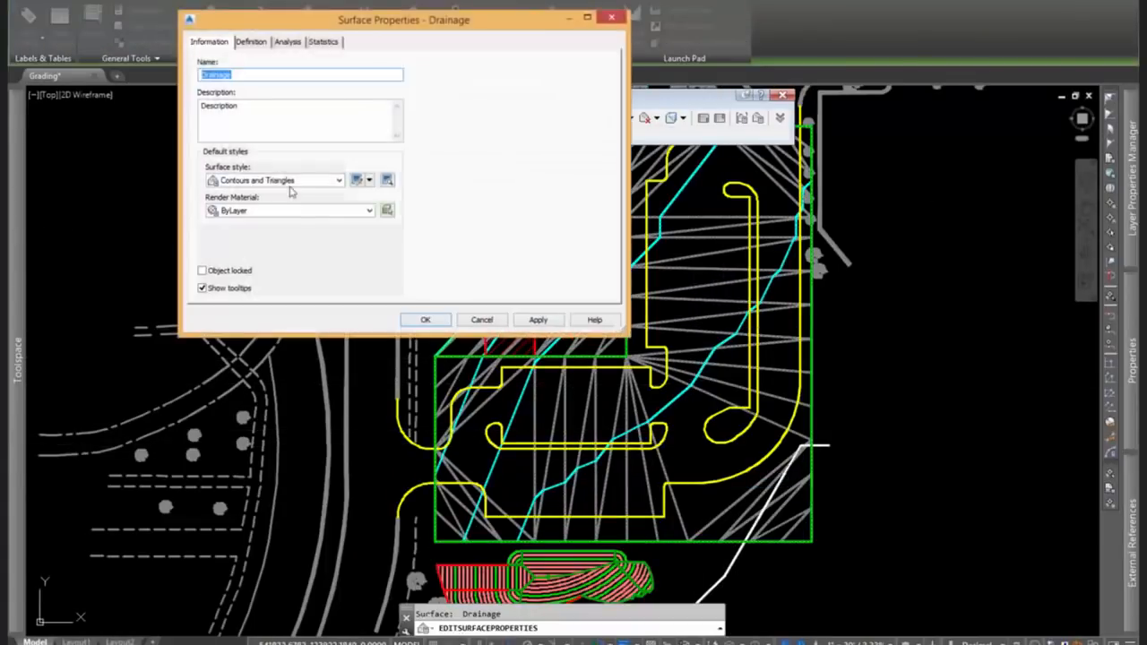
{"action": "left_click", "coordinate": [283, 182]}
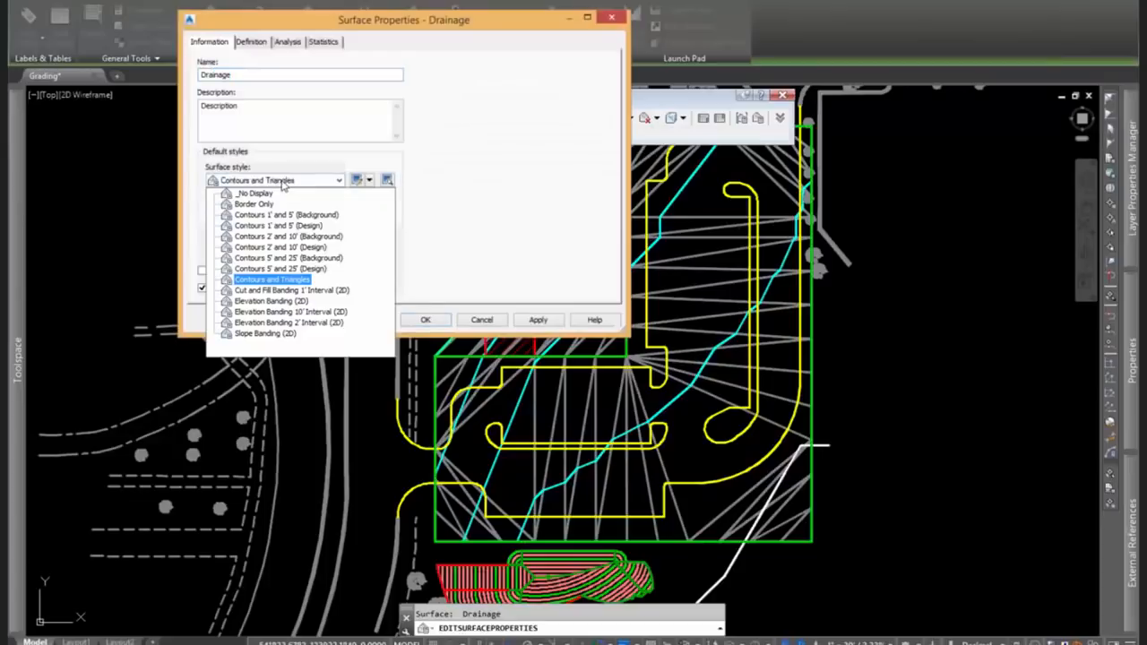
{"action": "left_click", "coordinate": [308, 246]}
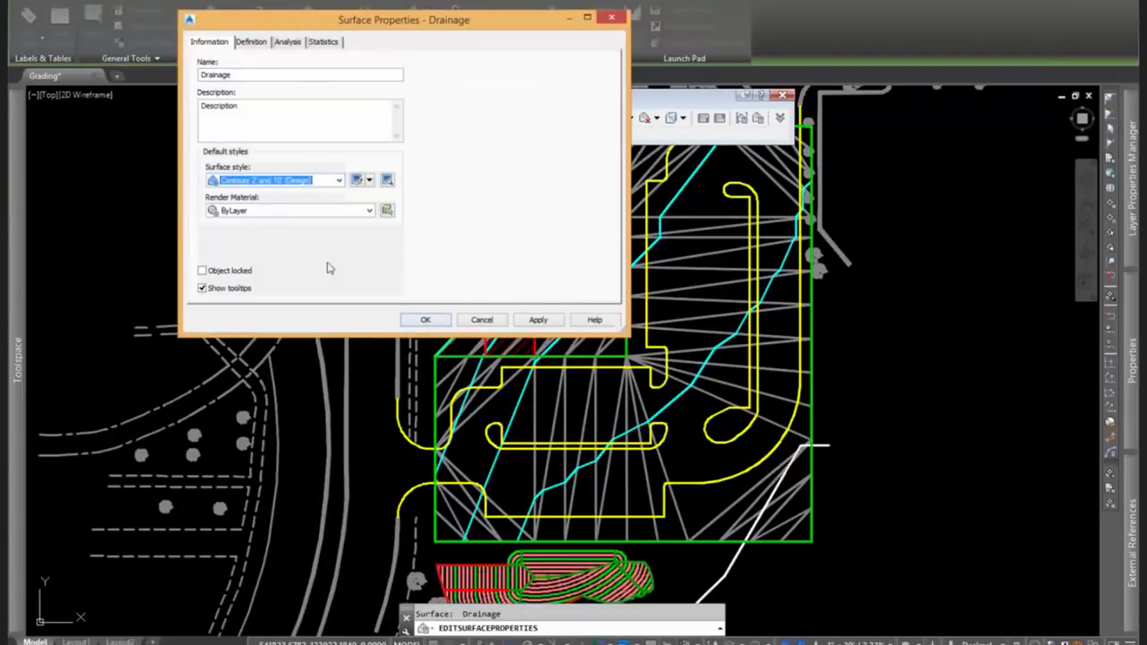
{"action": "left_click", "coordinate": [435, 319]}
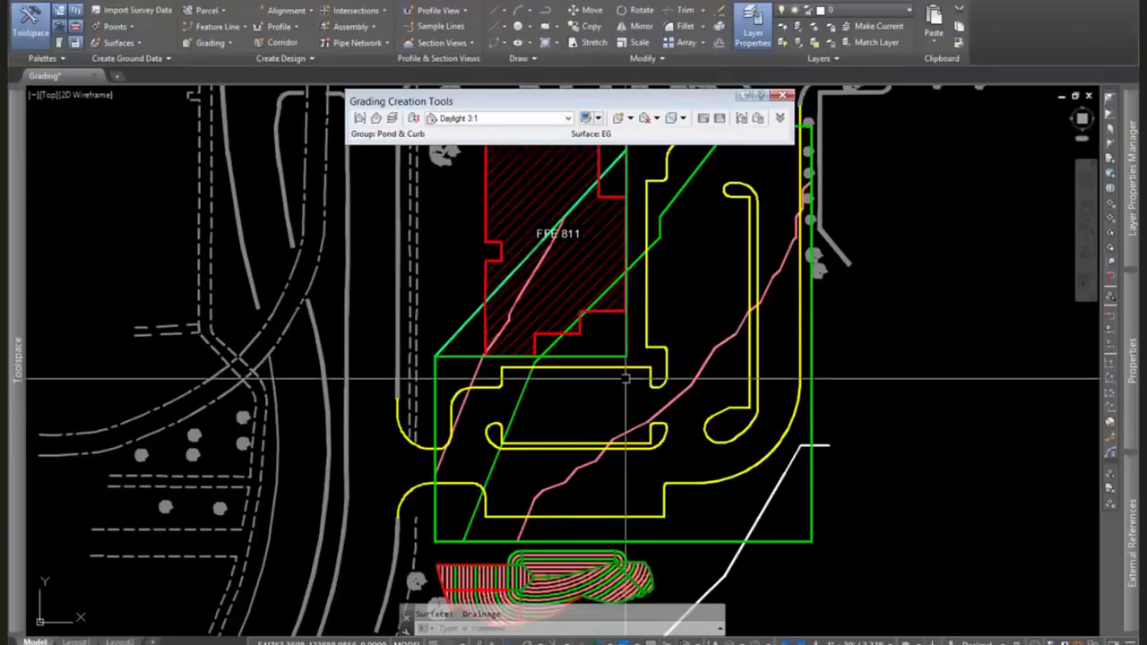
Set the Drainage surface's style to Contours 1' and 5' (Design).
{"action": "scroll", "coordinate": [714, 428], "scroll_direction": "up", "scroll_amount": 2}
{"action": "middle_click_drag", "start_coordinate": [714, 427], "coordinate": [639, 437]}
{"action": "scroll", "coordinate": [638, 437], "scroll_direction": "down", "scroll_amount": 2}
{"action": "left_click", "coordinate": [638, 369]}
{"action": "right_click", "coordinate": [640, 371]}
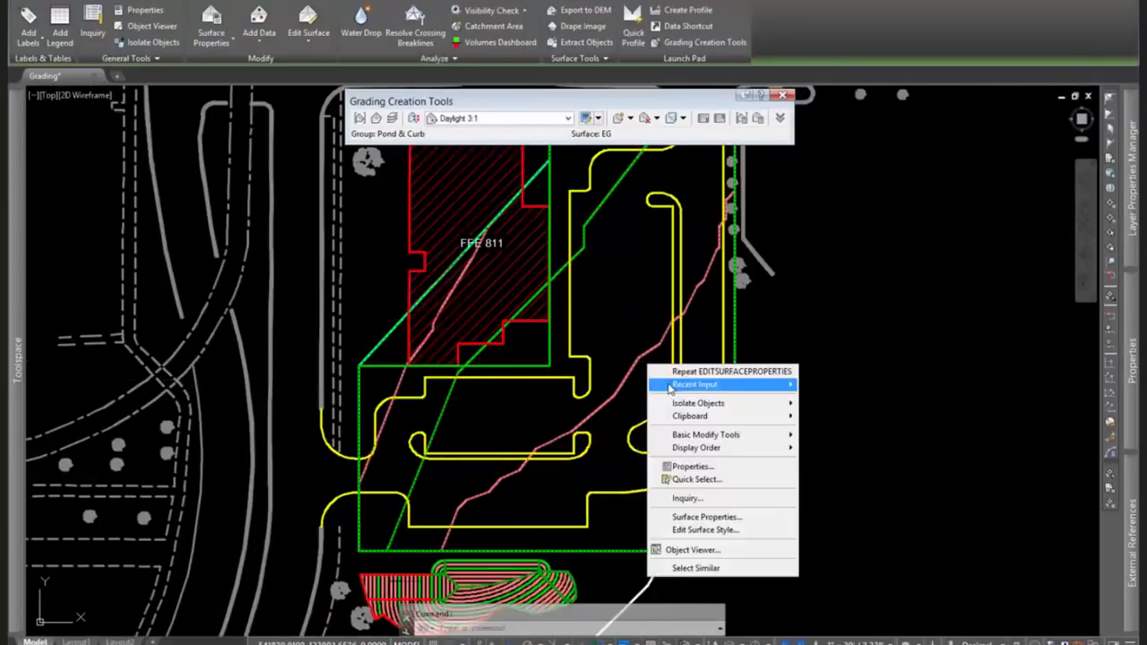
{"action": "left_click", "coordinate": [699, 517]}
{"action": "left_click", "coordinate": [296, 180]}
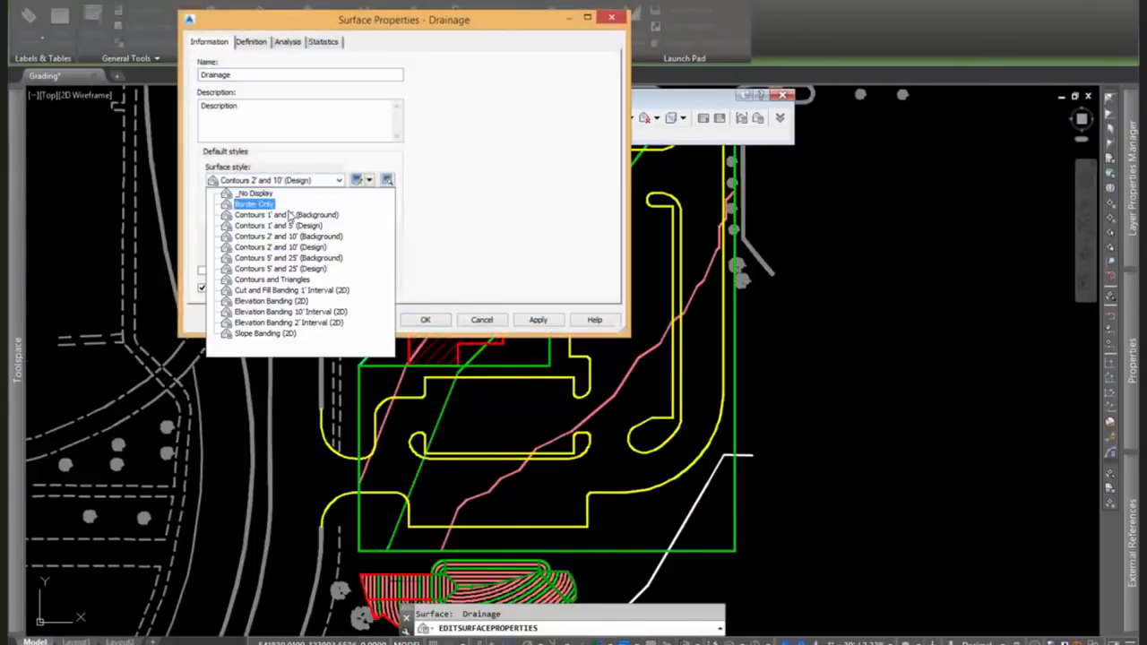
{"action": "left_click", "coordinate": [287, 226]}
{"action": "left_click", "coordinate": [428, 321]}
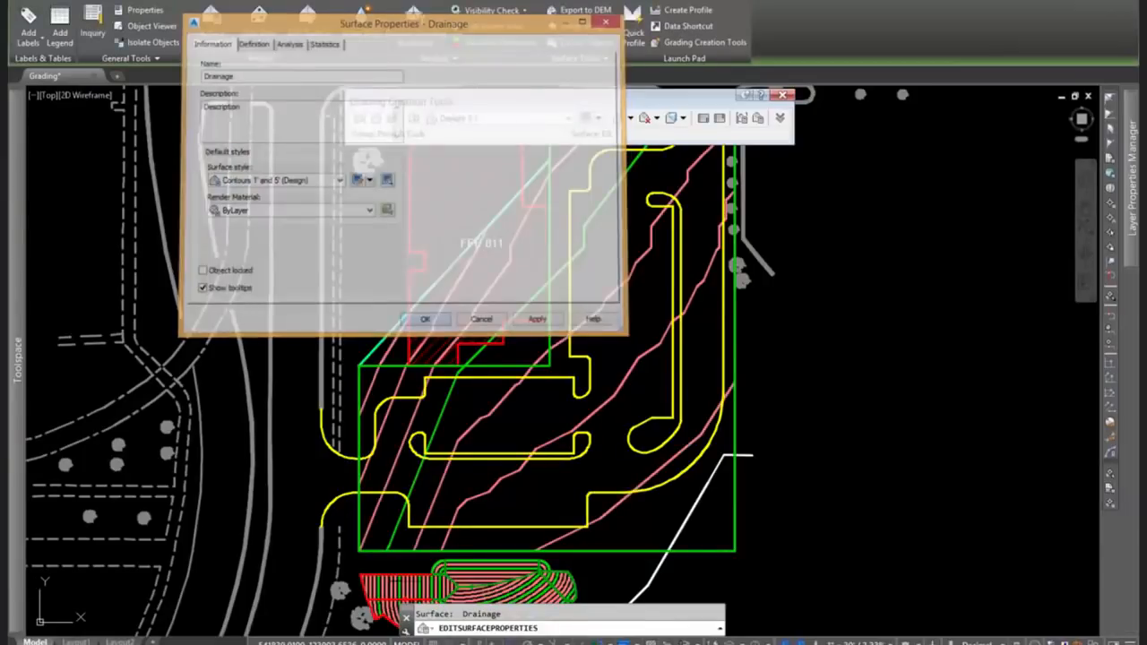
Examine the Drainage surface's contours and elevations across the parking area and islands.
{"action": "scroll", "coordinate": [593, 455], "scroll_direction": "up", "scroll_amount": 2}
{"action": "middle_click_drag", "start_coordinate": [593, 455], "coordinate": [536, 395]}
{"action": "scroll", "coordinate": [535, 395], "scroll_direction": "down", "scroll_amount": 2}
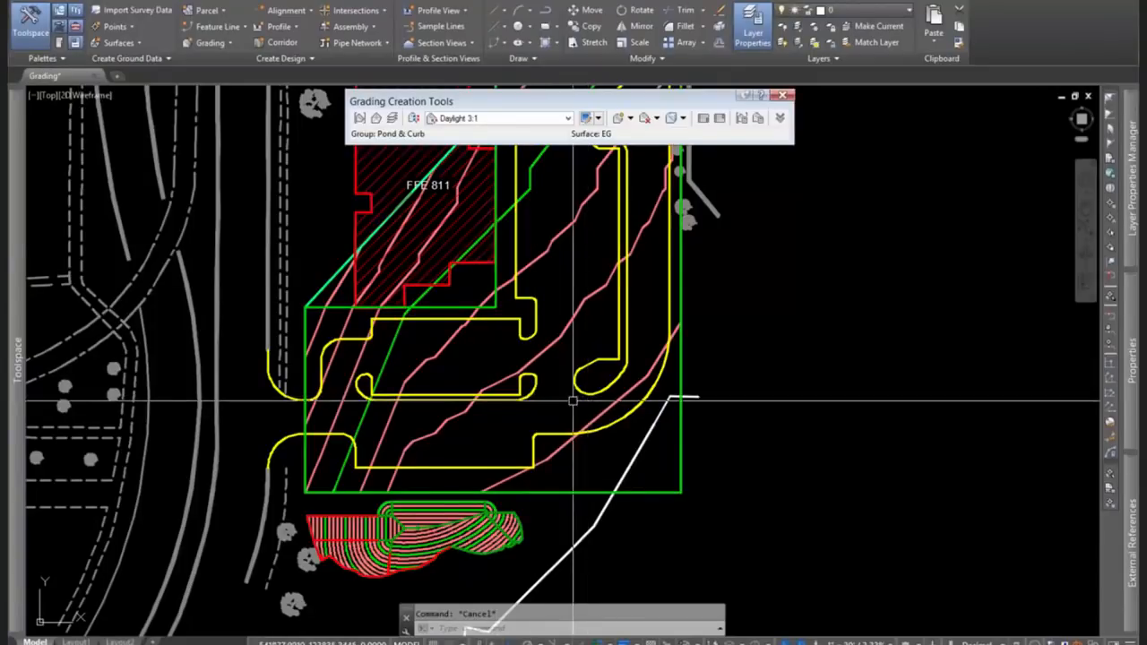
{"action": "mouse_move", "coordinate": [508, 367]}
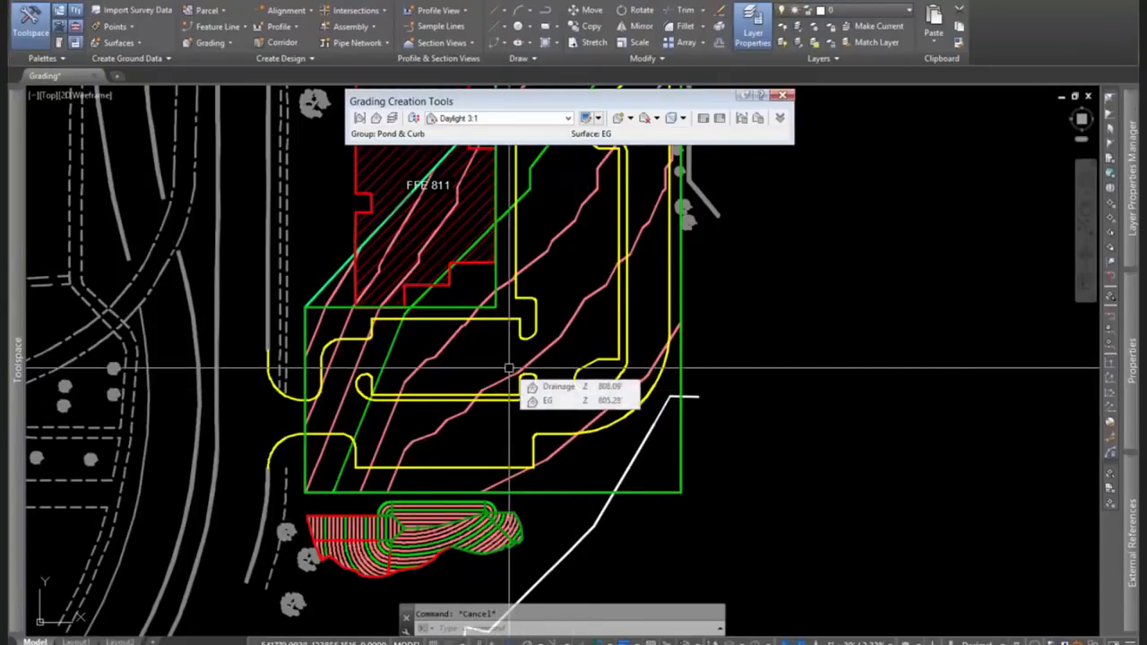
{"action": "scroll", "coordinate": [576, 274], "scroll_direction": "up", "scroll_amount": 3}
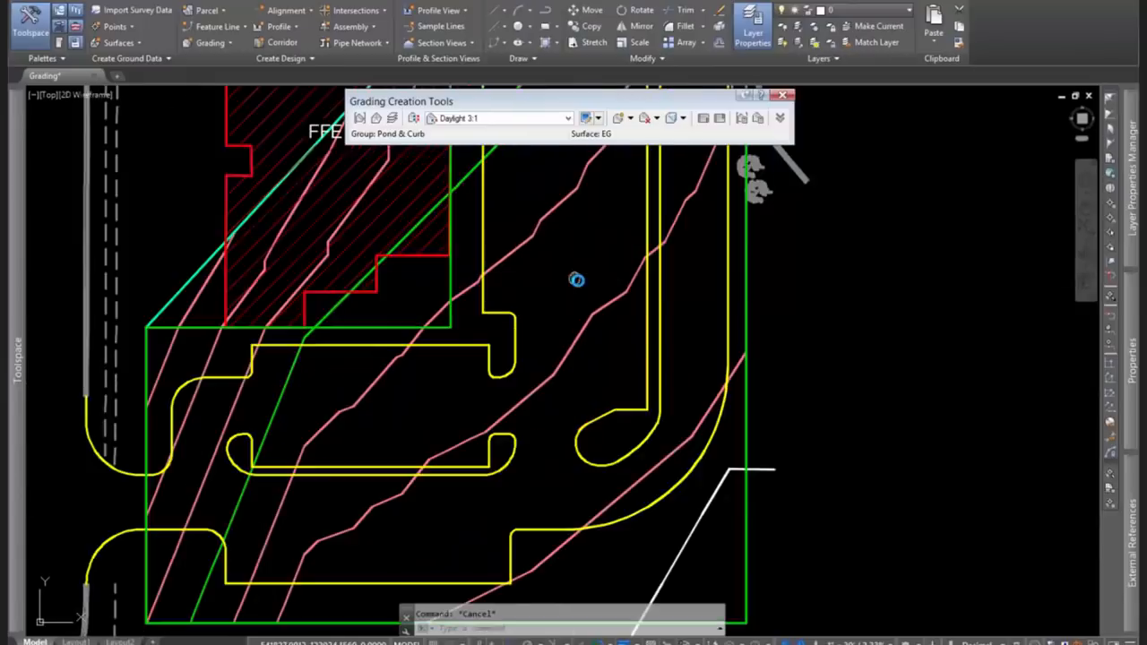
{"action": "scroll", "coordinate": [619, 334], "scroll_direction": "down", "scroll_amount": 3}
{"action": "mouse_move", "coordinate": [648, 363]}
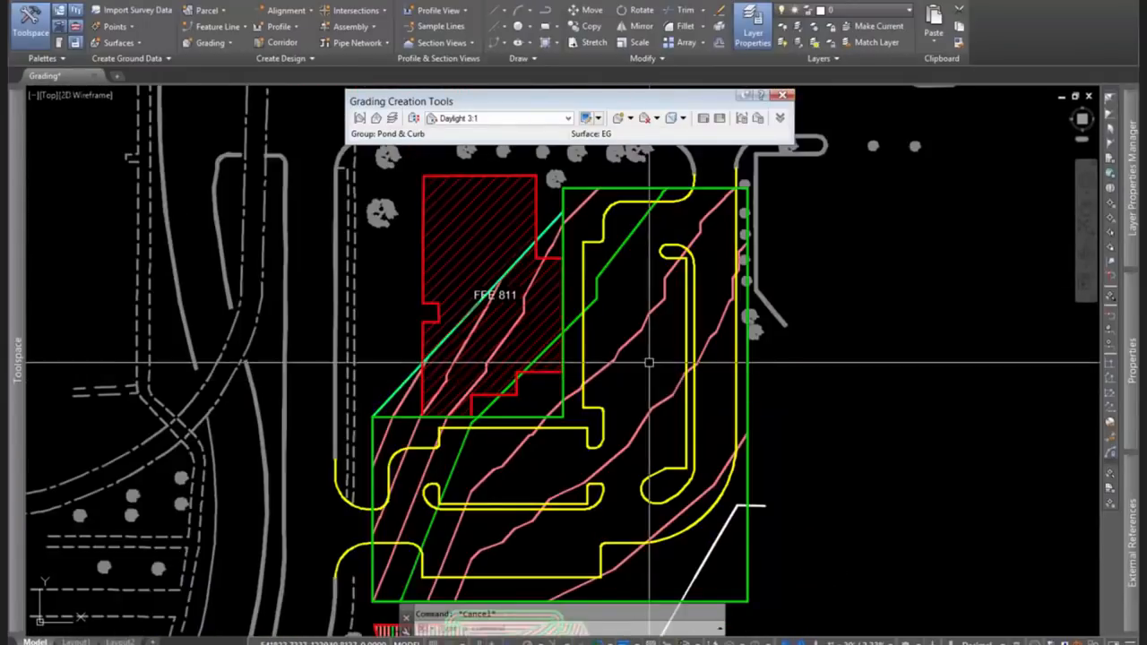
Thaw the _BOUNDARY layer so that its objects display in the drawing.
{"action": "left_click", "coordinate": [295, 1]}
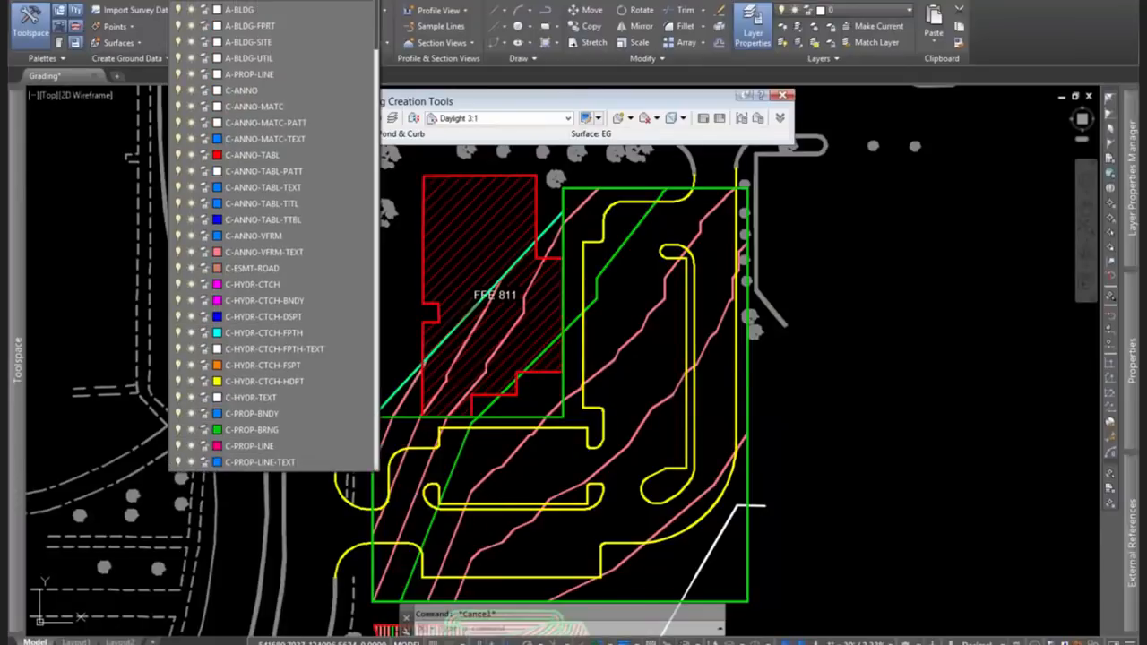
{"action": "scroll", "coordinate": [275, 46], "scroll_direction": "up", "scroll_amount": 2}
{"action": "left_click", "coordinate": [243, 4]}
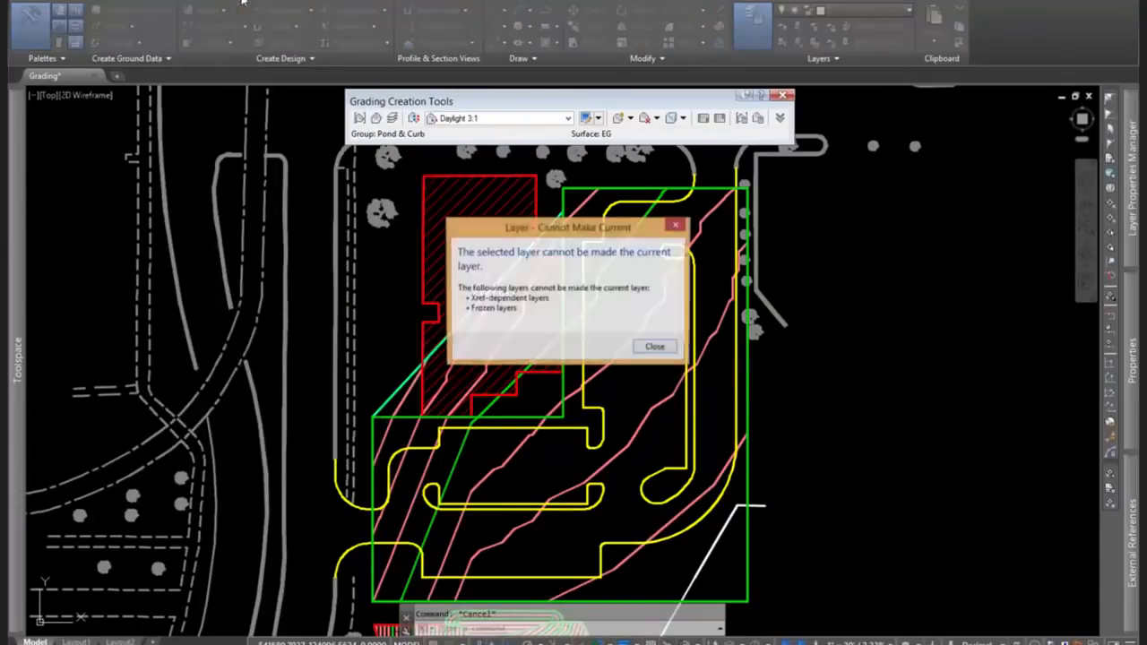
{"action": "left_click", "coordinate": [656, 348]}
{"action": "left_click", "coordinate": [284, 4]}
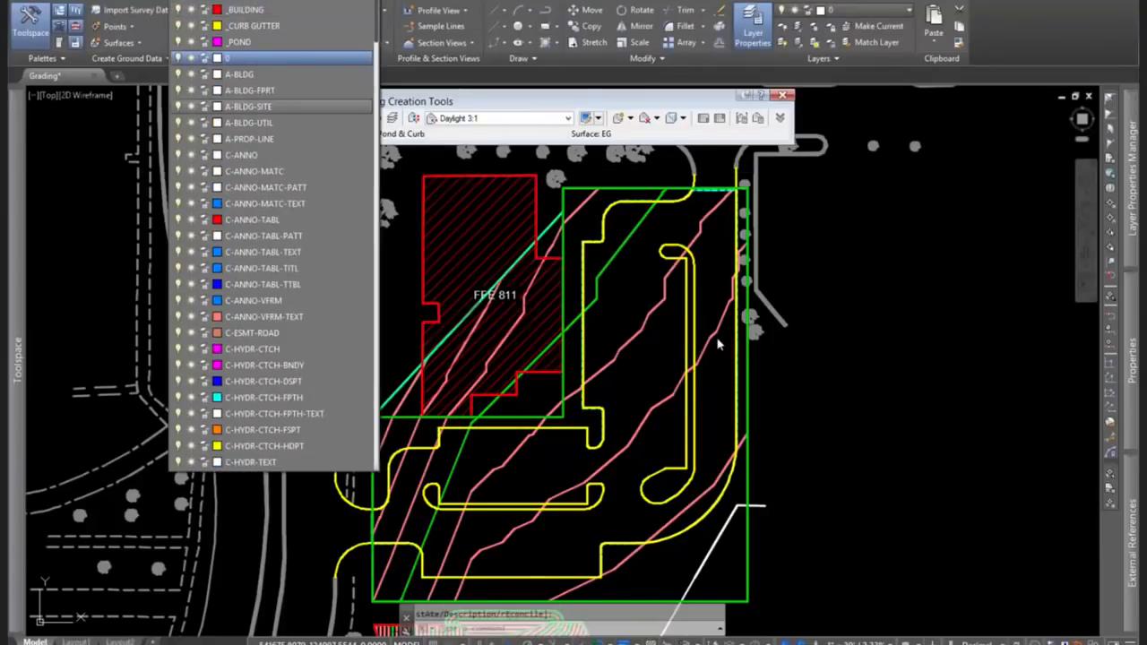
{"action": "key", "text": "Escape"}
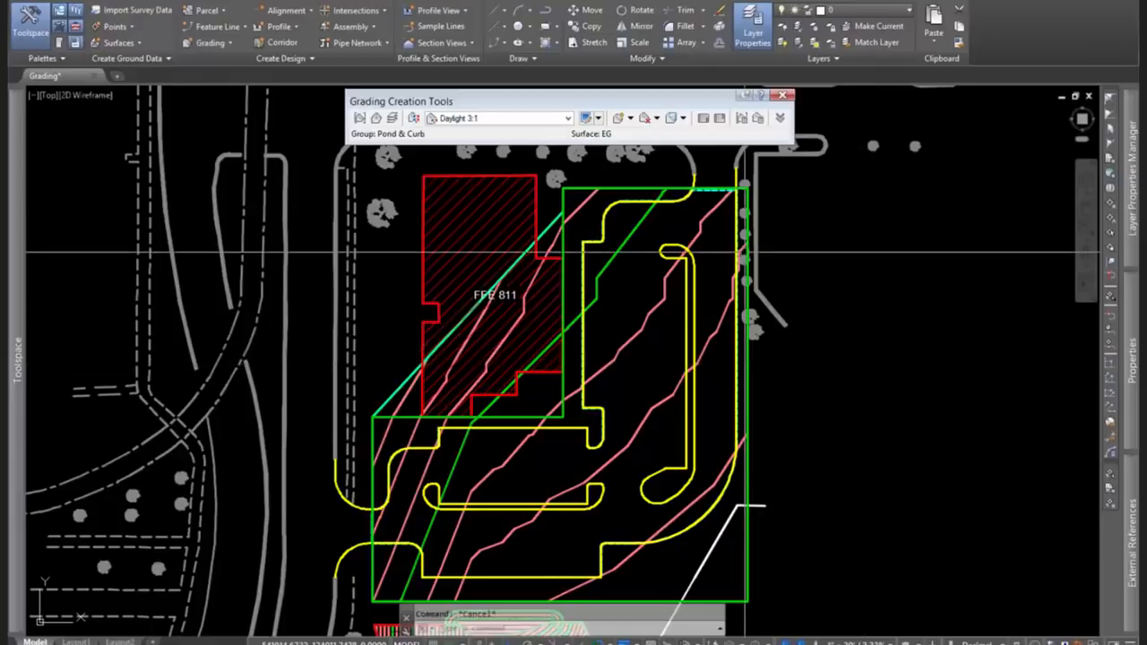
Select the closed polyline on the _BOUNDARY layer that follows the parking lot's curbs and examine its extent.
{"action": "scroll", "coordinate": [721, 191], "scroll_direction": "up", "scroll_amount": 5}
{"action": "left_click", "coordinate": [721, 192]}
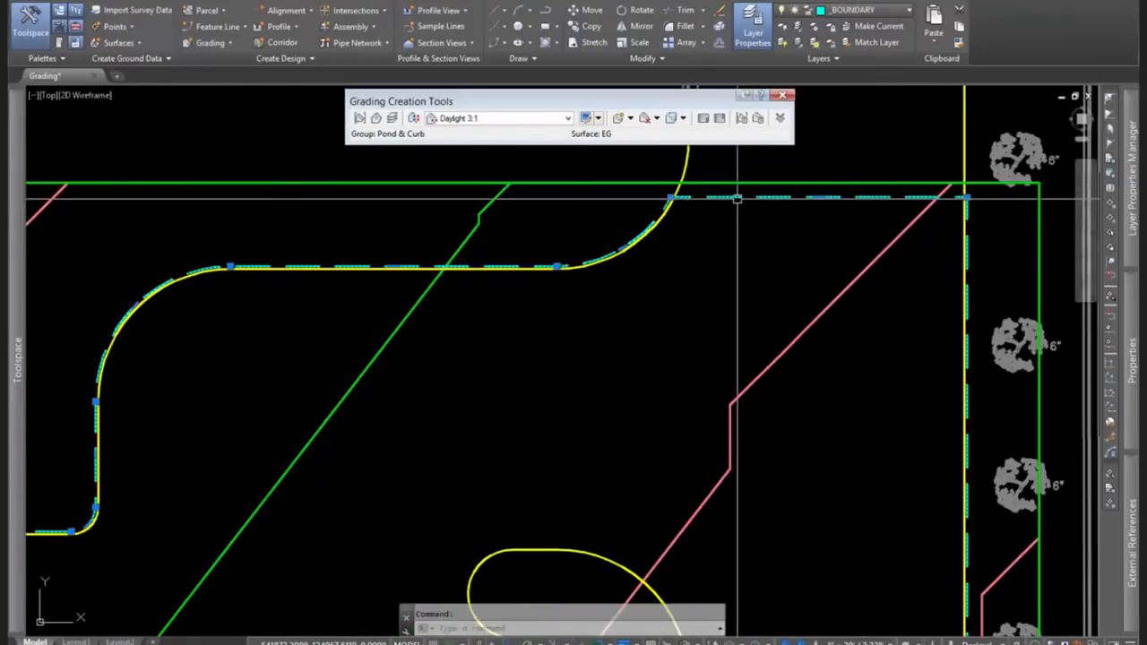
{"action": "scroll", "coordinate": [735, 197], "scroll_direction": "down", "scroll_amount": 6}
{"action": "mouse_move", "coordinate": [713, 402]}
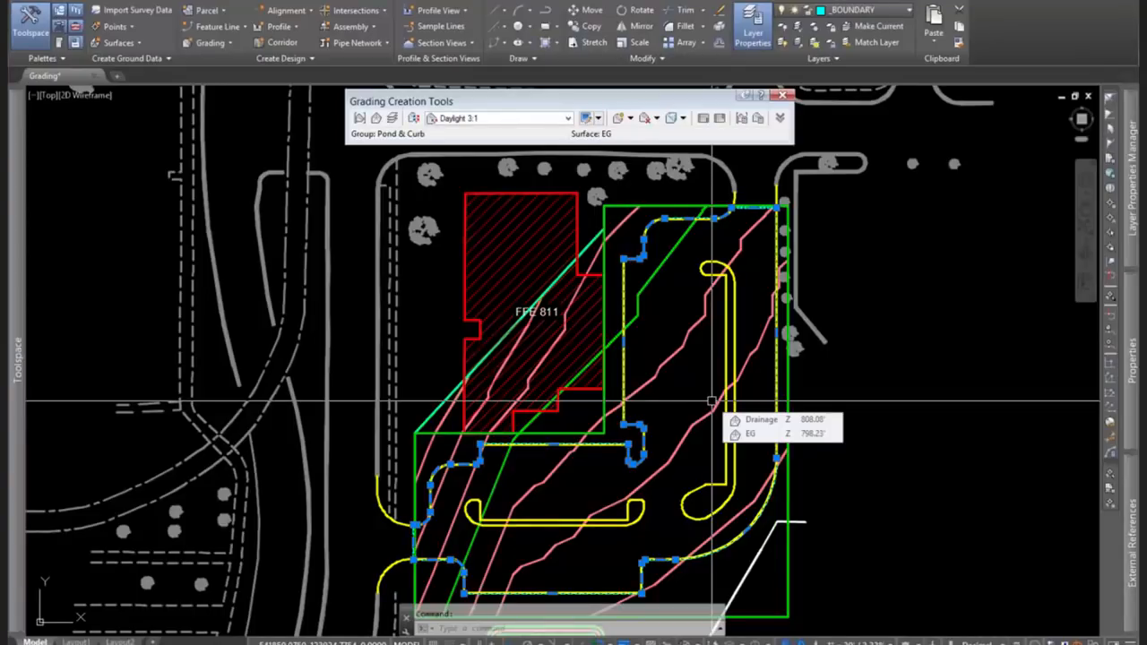
Stretch the boundary polyline's edge across the west driveway perpendicular onto the green feature line.
{"action": "middle_click_drag", "start_coordinate": [585, 456], "coordinate": [551, 397]}
{"action": "scroll", "coordinate": [376, 461], "scroll_direction": "up", "scroll_amount": 8}
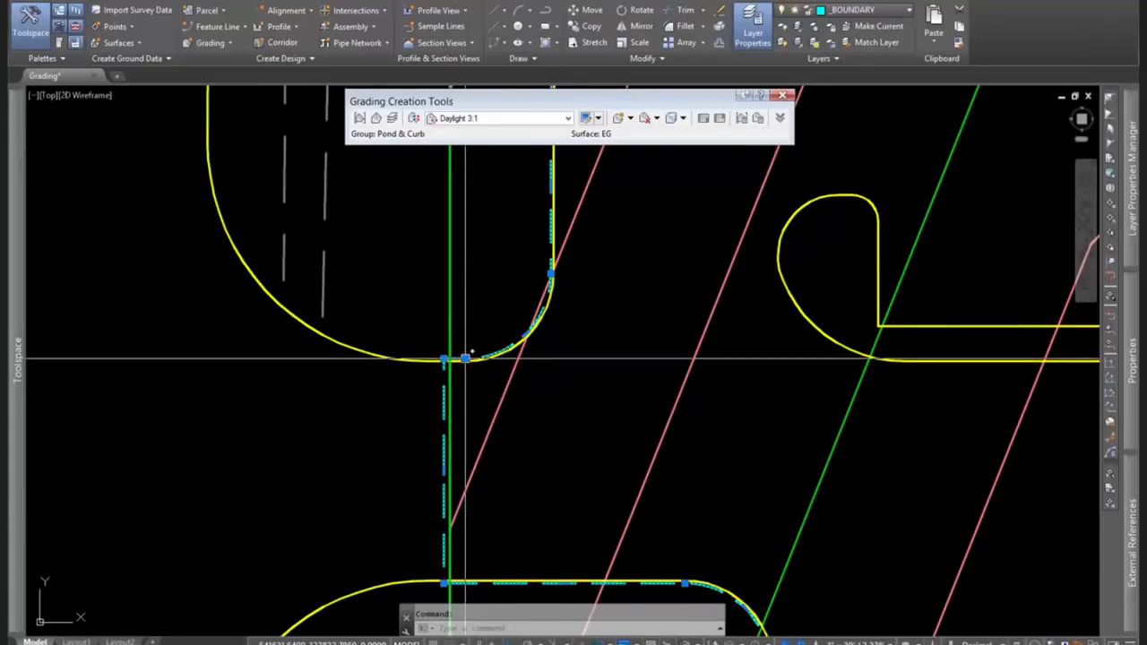
{"action": "key", "text": "Escape"}
{"action": "left_click", "coordinate": [452, 281]}
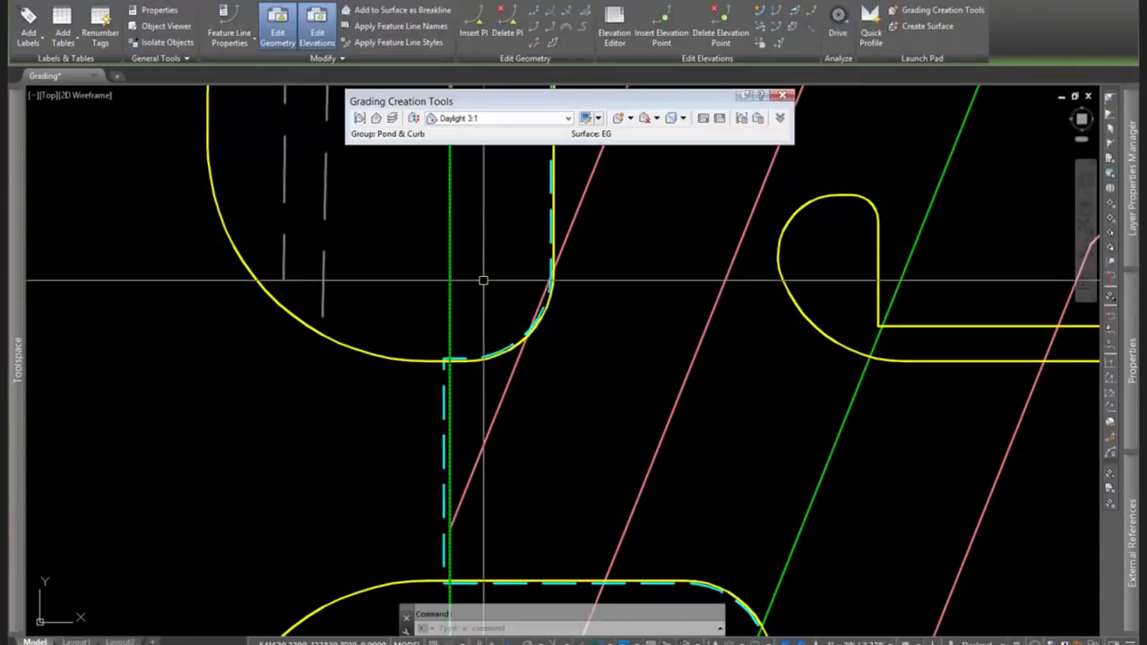
{"action": "key", "text": "Escape"}
{"action": "scroll", "coordinate": [484, 351], "scroll_direction": "up", "scroll_amount": 4}
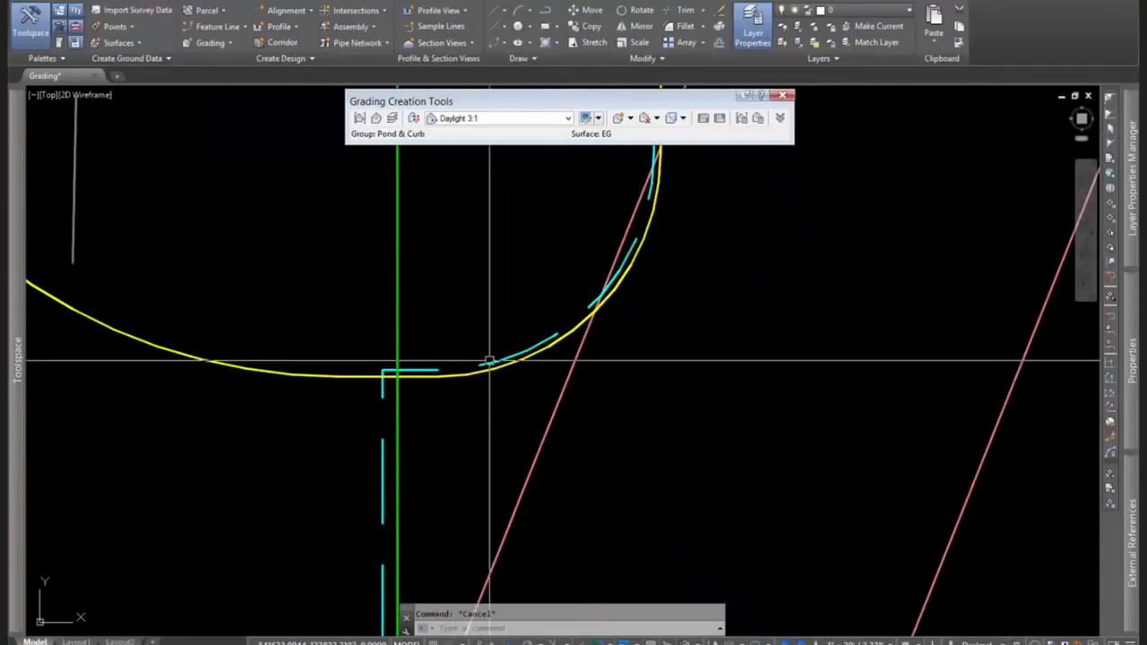
{"action": "left_click", "coordinate": [489, 361]}
{"action": "scroll", "coordinate": [430, 484], "scroll_direction": "up", "scroll_amount": 2}
{"action": "middle_click_drag", "start_coordinate": [484, 323], "coordinate": [501, 203]}
{"action": "scroll", "coordinate": [501, 203], "scroll_direction": "down", "scroll_amount": 2}
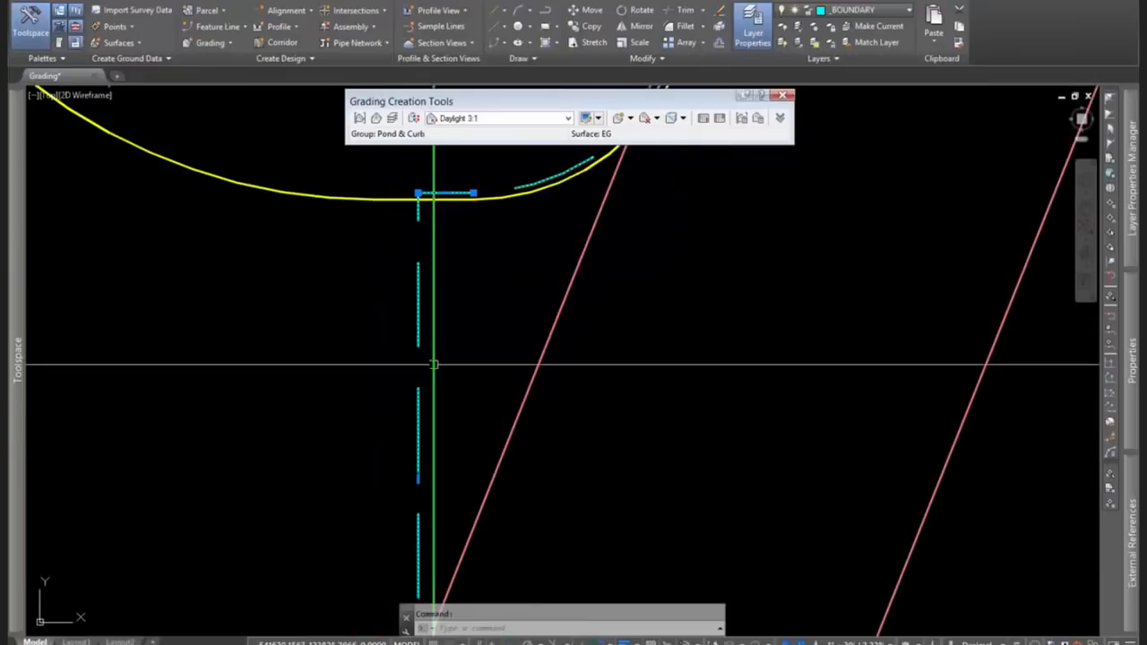
{"action": "left_click", "coordinate": [418, 480]}
{"action": "right_click", "coordinate": [475, 126], "text": "shift"}
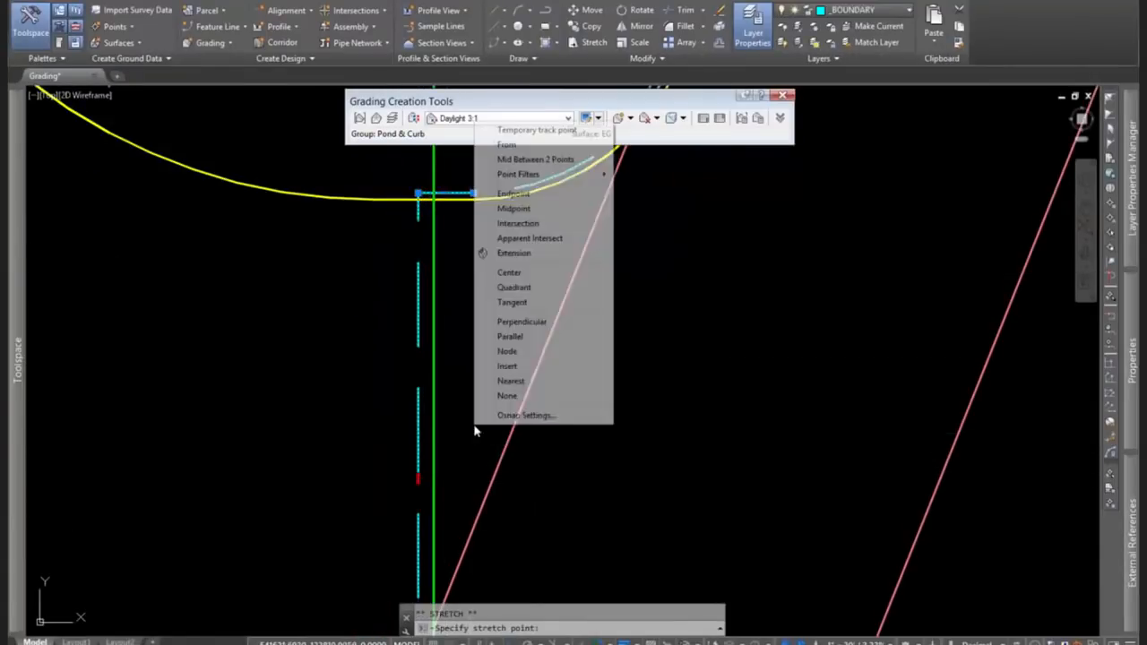
{"action": "left_click", "coordinate": [522, 321]}
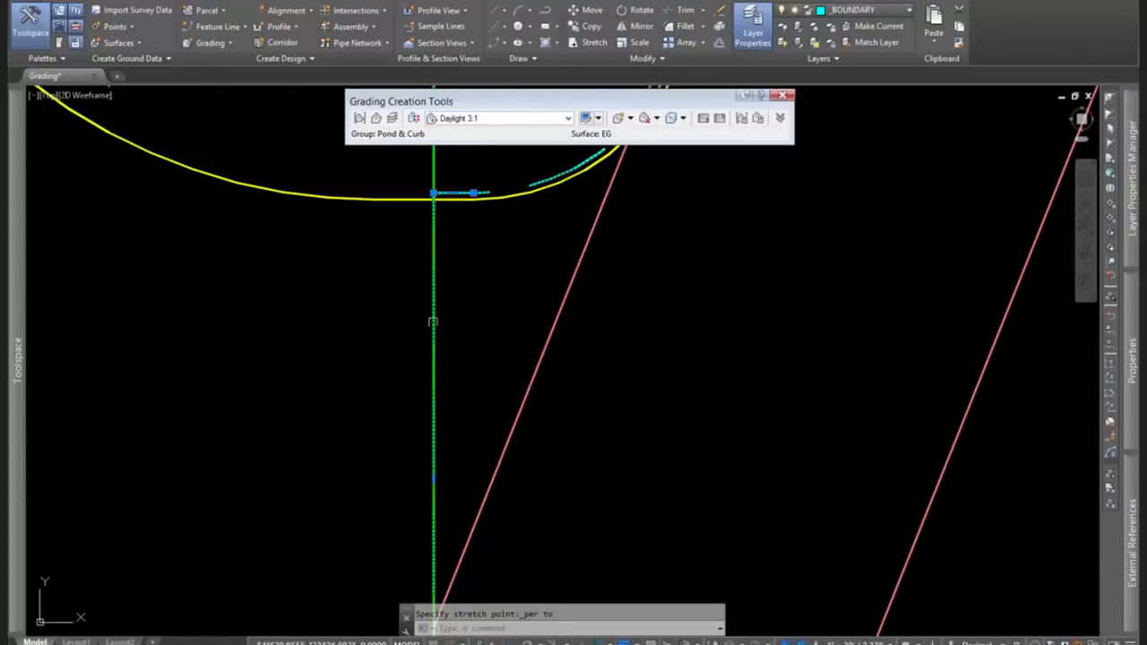
{"action": "scroll", "coordinate": [439, 320], "scroll_direction": "down", "scroll_amount": 5}
{"action": "scroll", "coordinate": [439, 322], "scroll_direction": "down", "scroll_amount": 3}
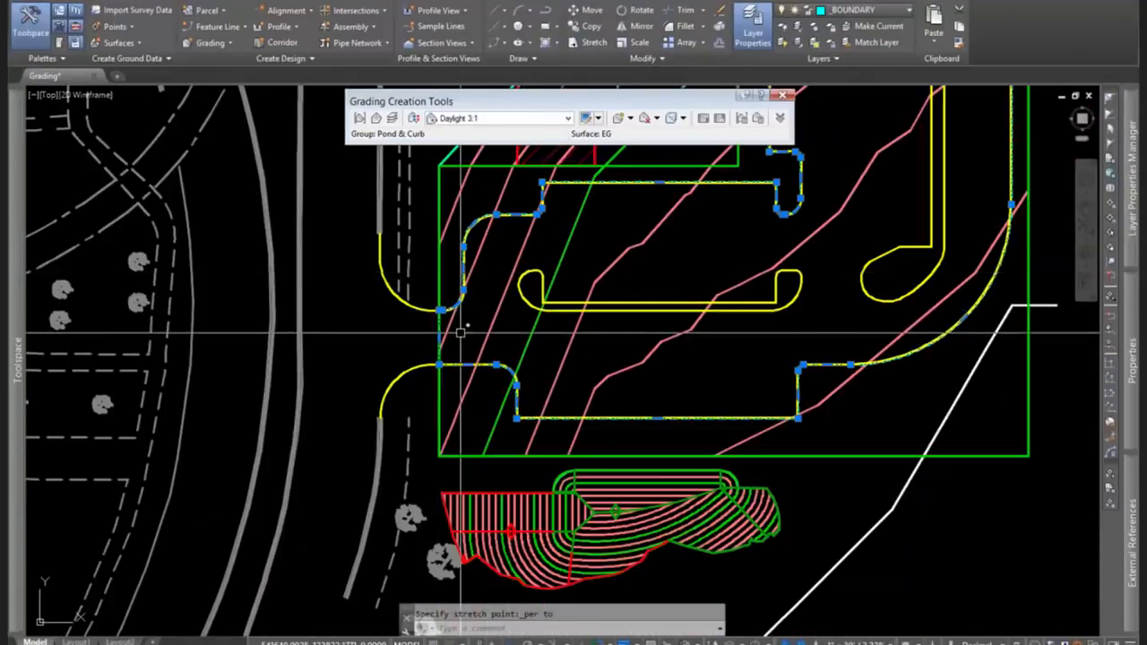
{"action": "scroll", "coordinate": [462, 358], "scroll_direction": "up", "scroll_amount": 4}
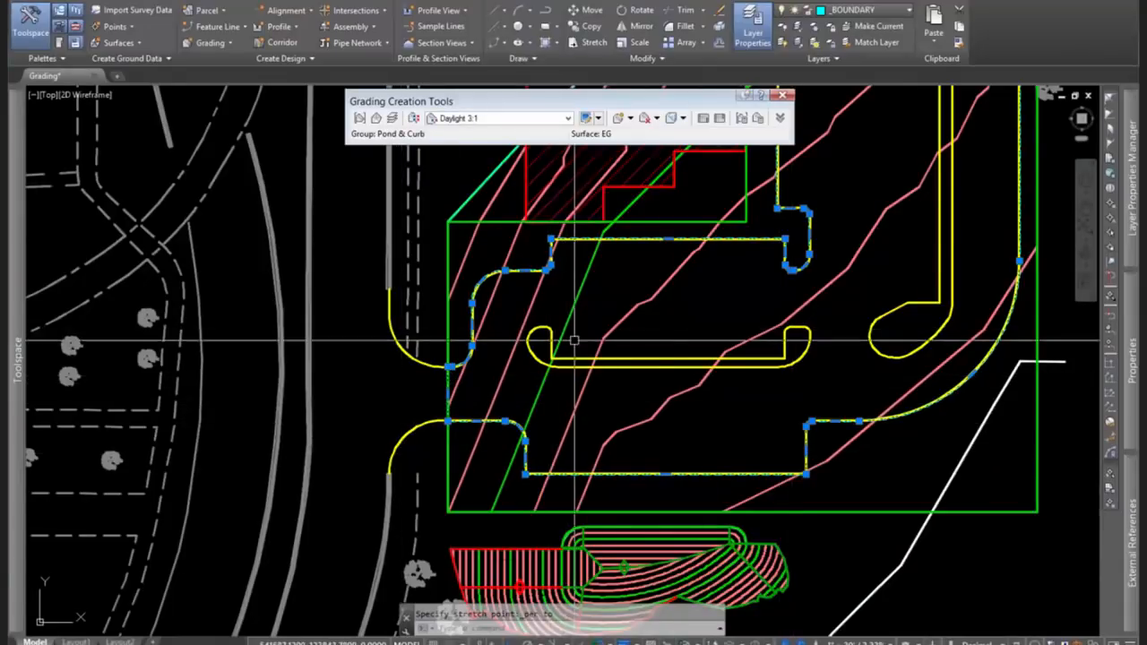
{"action": "key", "text": "Escape"}
{"action": "key", "text": "Escape"}
Stretch the boundary polyline's edge across the north driveway perpendicular onto the Drainage surface's green edge.
{"action": "left_click", "coordinate": [653, 338]}
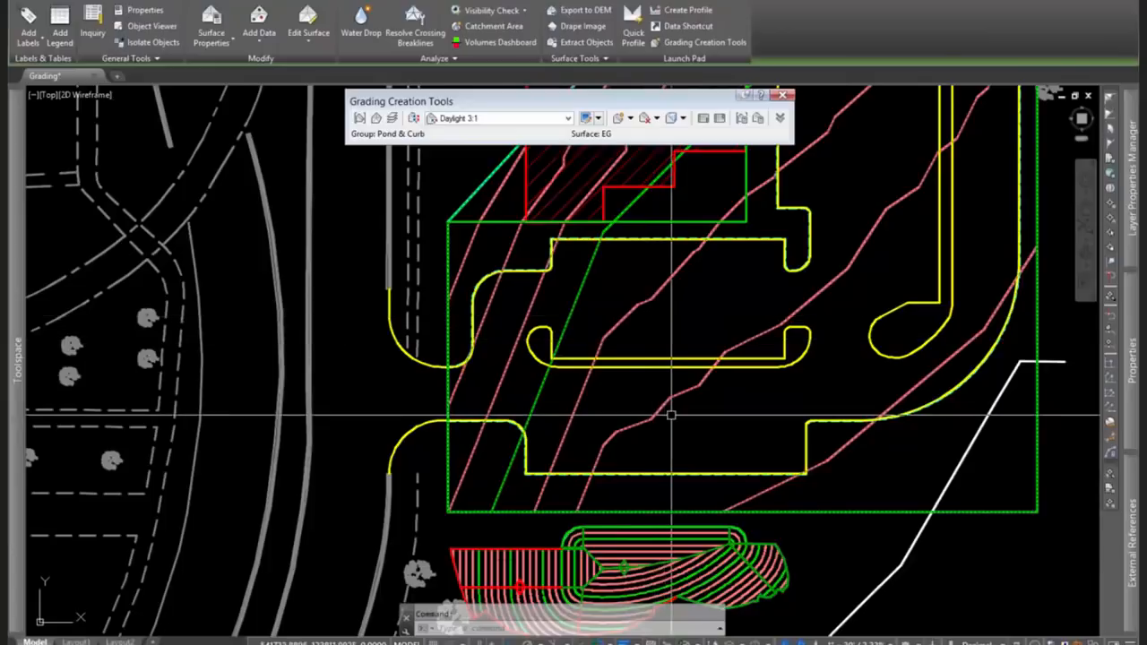
{"action": "scroll", "coordinate": [671, 410], "scroll_direction": "down", "scroll_amount": 2}
{"action": "scroll", "coordinate": [806, 290], "scroll_direction": "up", "scroll_amount": 3}
{"action": "middle_click_drag", "start_coordinate": [806, 290], "coordinate": [635, 558]}
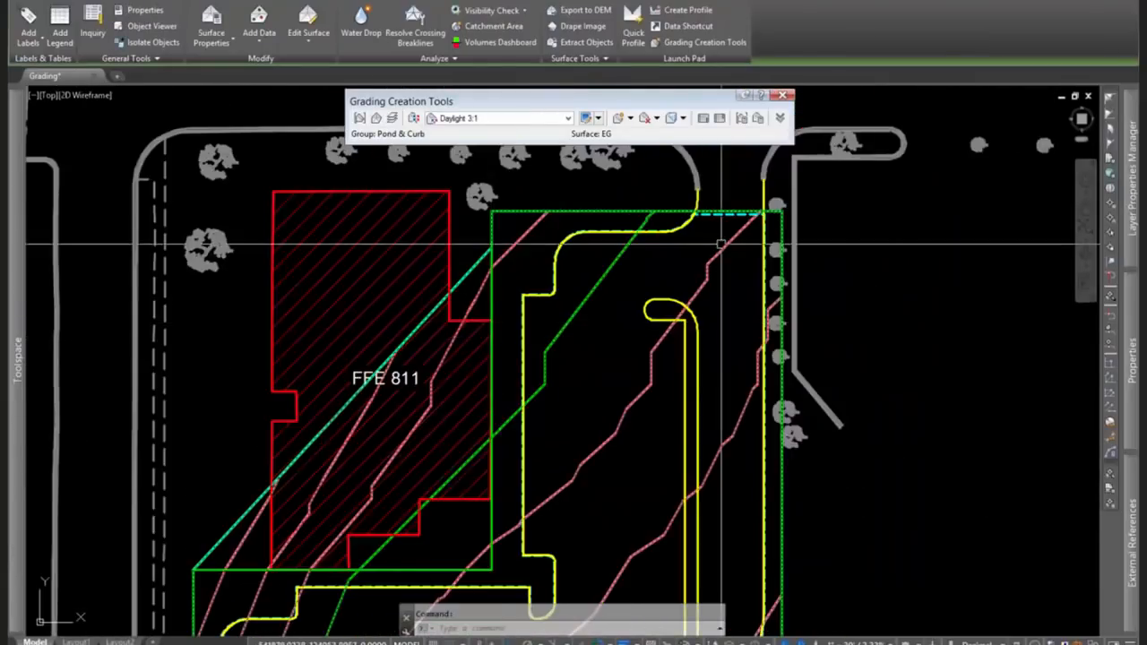
{"action": "scroll", "coordinate": [720, 224], "scroll_direction": "up", "scroll_amount": 4}
{"action": "mouse_move", "coordinate": [722, 227]}
{"action": "middle_mouse_down"}
{"action": "mouse_move", "coordinate": [625, 382]}
{"action": "mouse_move", "coordinate": [627, 400]}
{"action": "middle_mouse_up"}
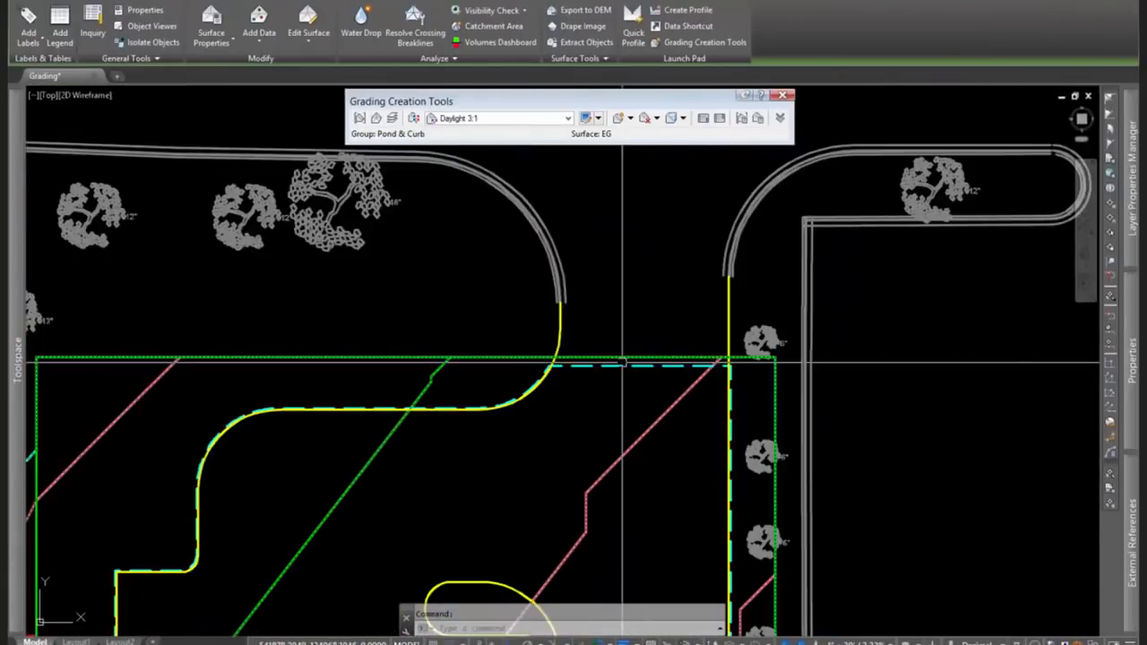
{"action": "key", "text": "Escape"}
{"action": "scroll", "coordinate": [627, 340], "scroll_direction": "up", "scroll_amount": 4}
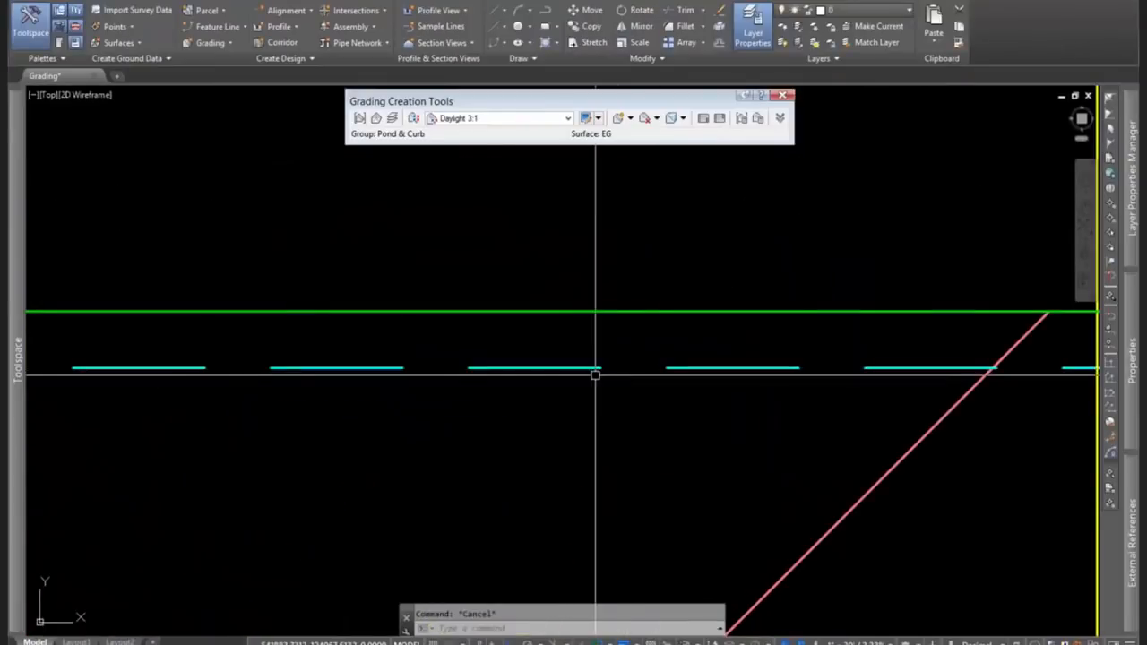
{"action": "scroll", "coordinate": [573, 367], "scroll_direction": "down", "scroll_amount": 1}
{"action": "left_click", "coordinate": [573, 368]}
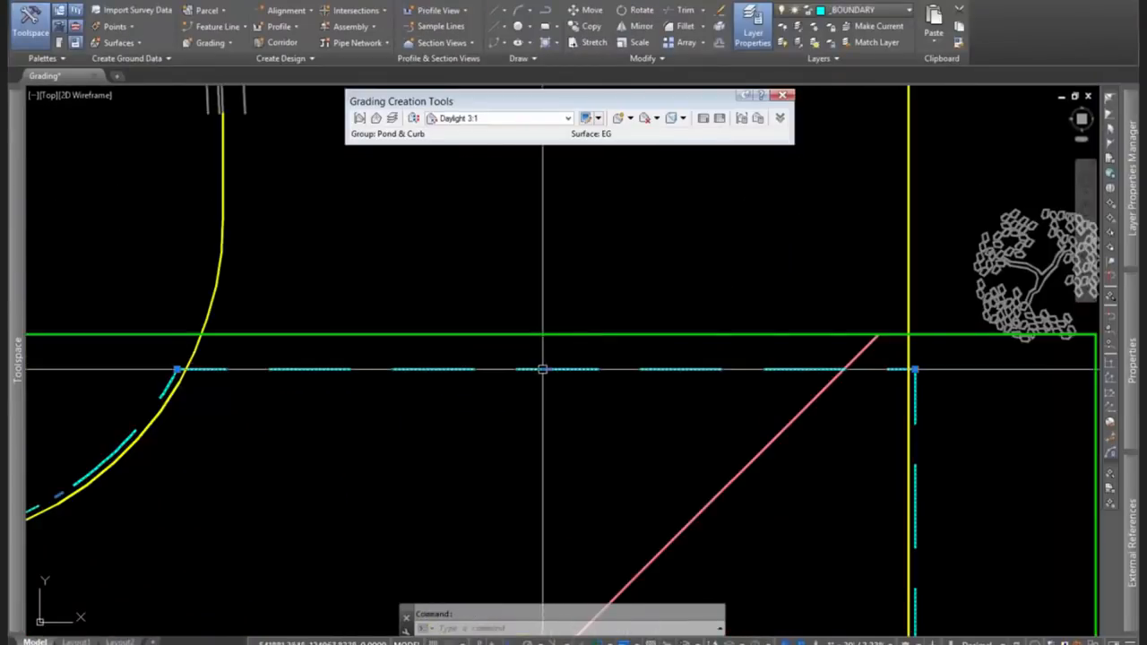
{"action": "left_click", "coordinate": [546, 368]}
{"action": "right_click", "coordinate": [546, 367], "text": "shift"}
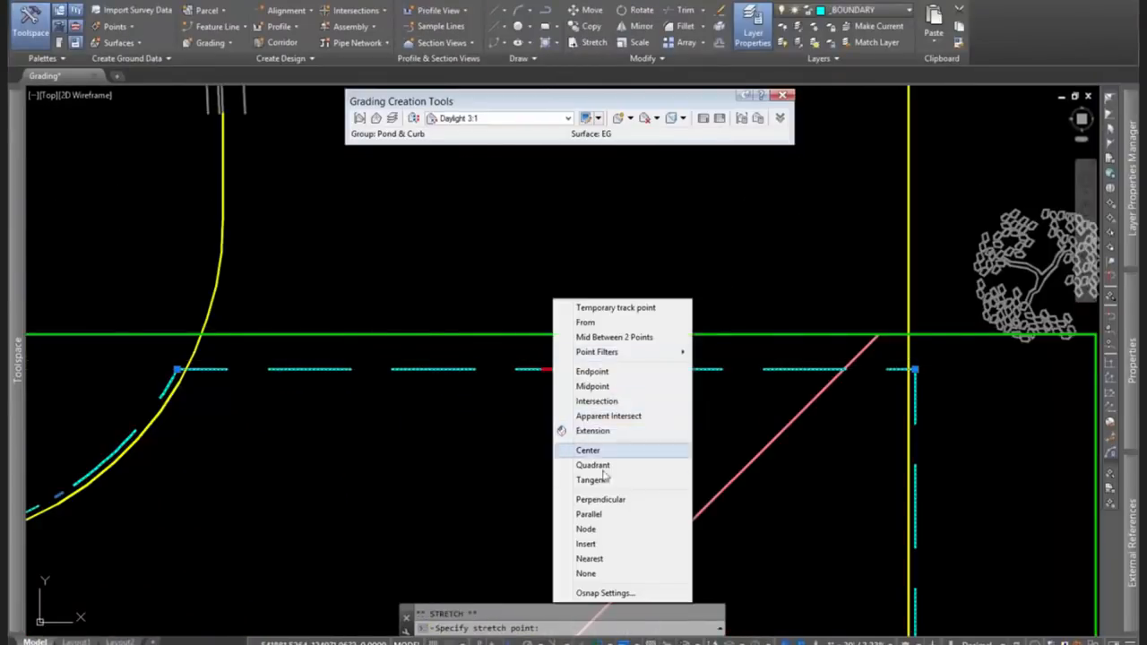
{"action": "left_click", "coordinate": [605, 499]}
{"action": "left_click", "coordinate": [579, 337]}
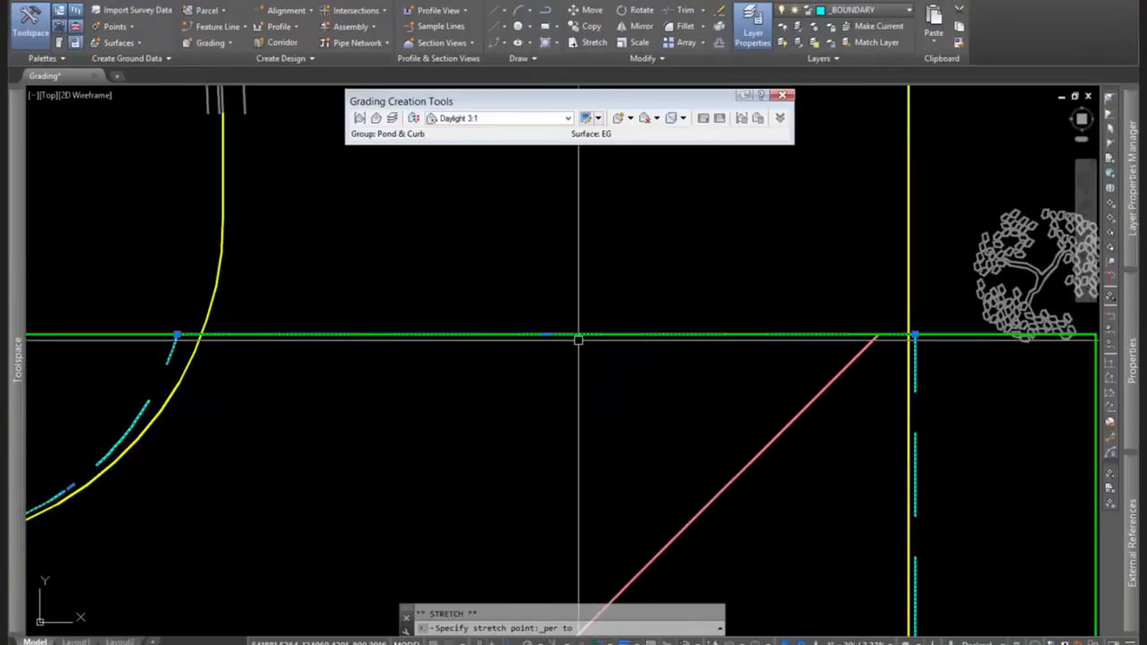
With object snap off, stretch the boundary polyline's west vertex at the north driveway along the green edge, closer to the yellow curb.
{"action": "scroll", "coordinate": [506, 409], "scroll_direction": "up", "scroll_amount": 2}
{"action": "scroll", "coordinate": [505, 409], "scroll_direction": "down", "scroll_amount": 2}
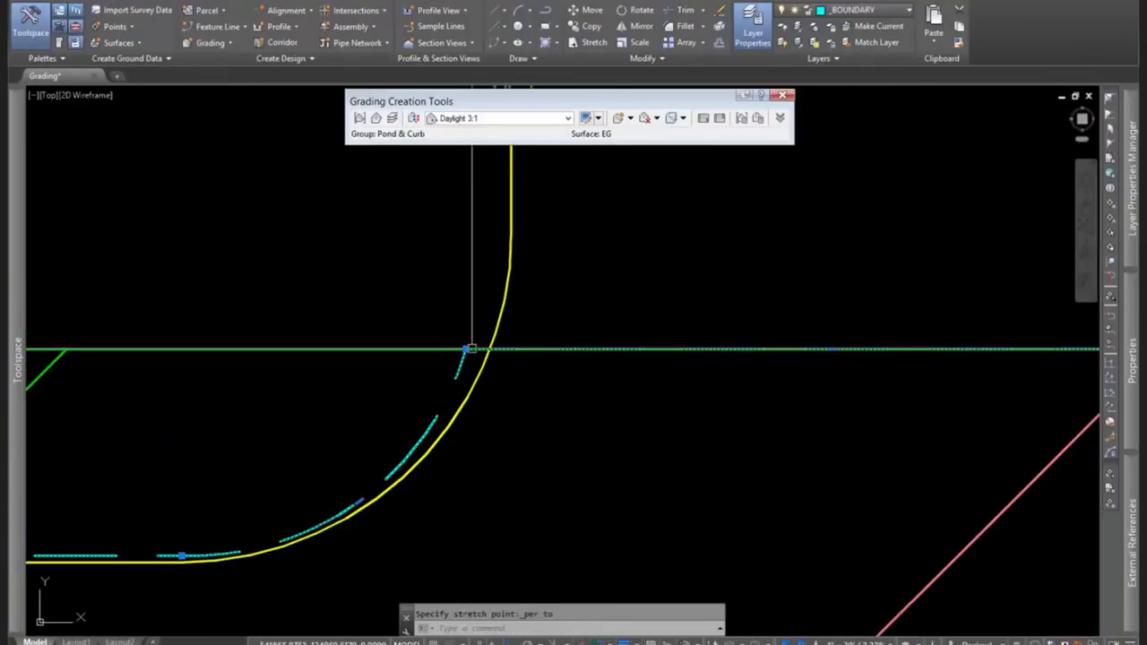
{"action": "left_click", "coordinate": [465, 349]}
{"action": "scroll", "coordinate": [473, 347], "scroll_direction": "up", "scroll_amount": 2}
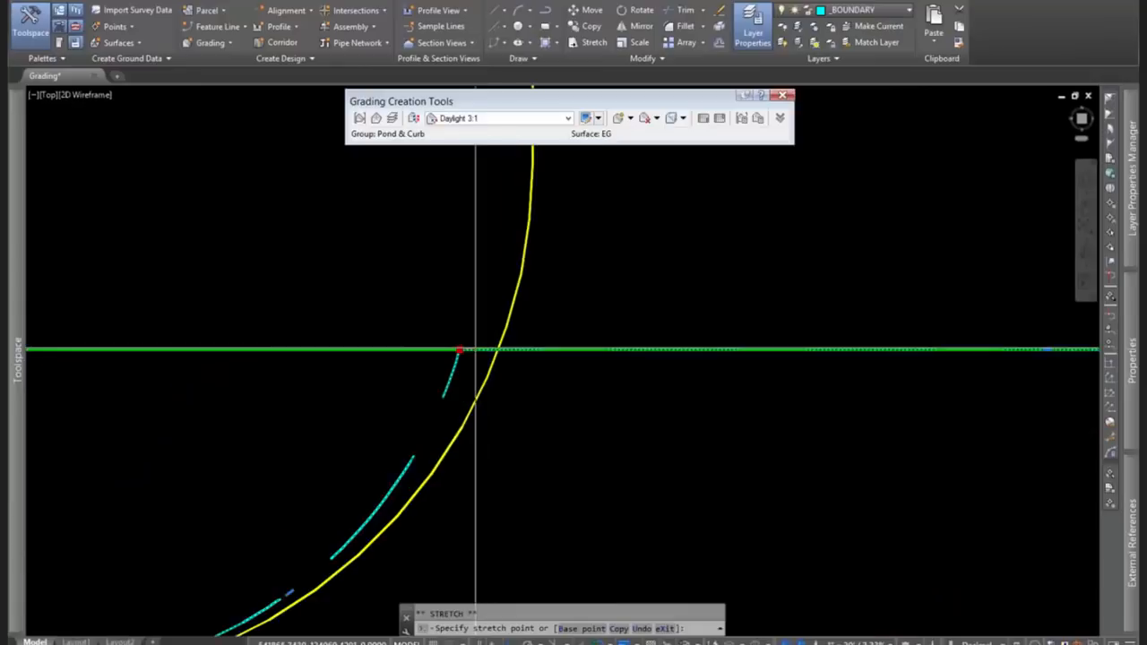
{"action": "scroll", "coordinate": [474, 348], "scroll_direction": "down", "scroll_amount": 2}
{"action": "key", "text": "F3"}
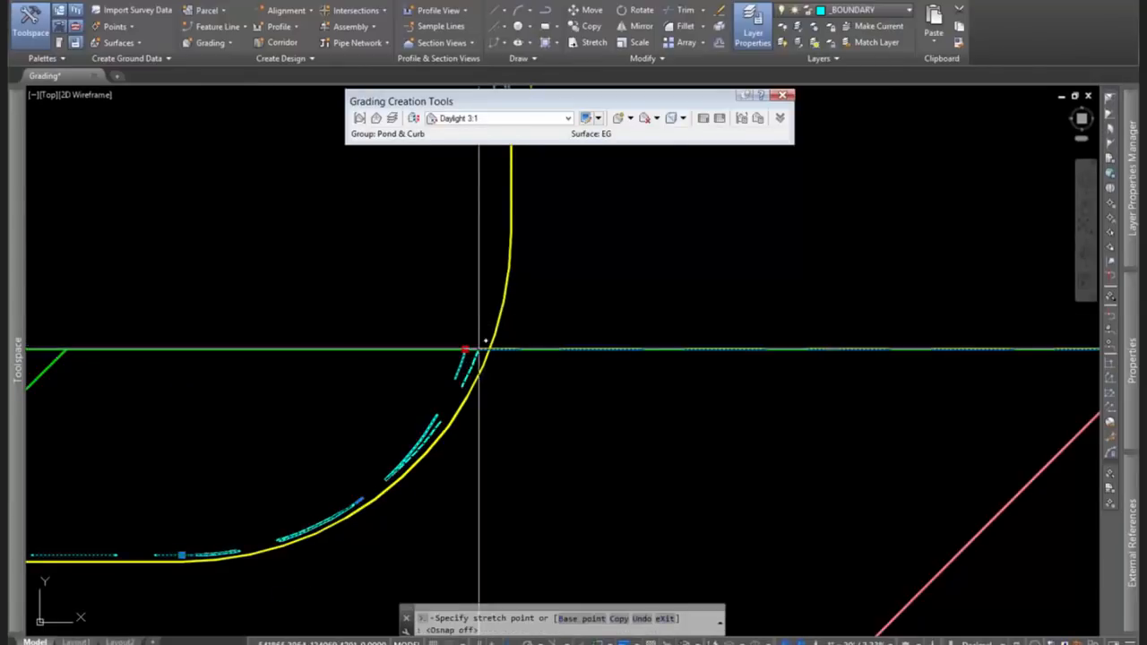
{"action": "left_click", "coordinate": [479, 349]}
{"action": "key", "text": "Escape"}
{"action": "scroll", "coordinate": [489, 351], "scroll_direction": "down", "scroll_amount": 4}
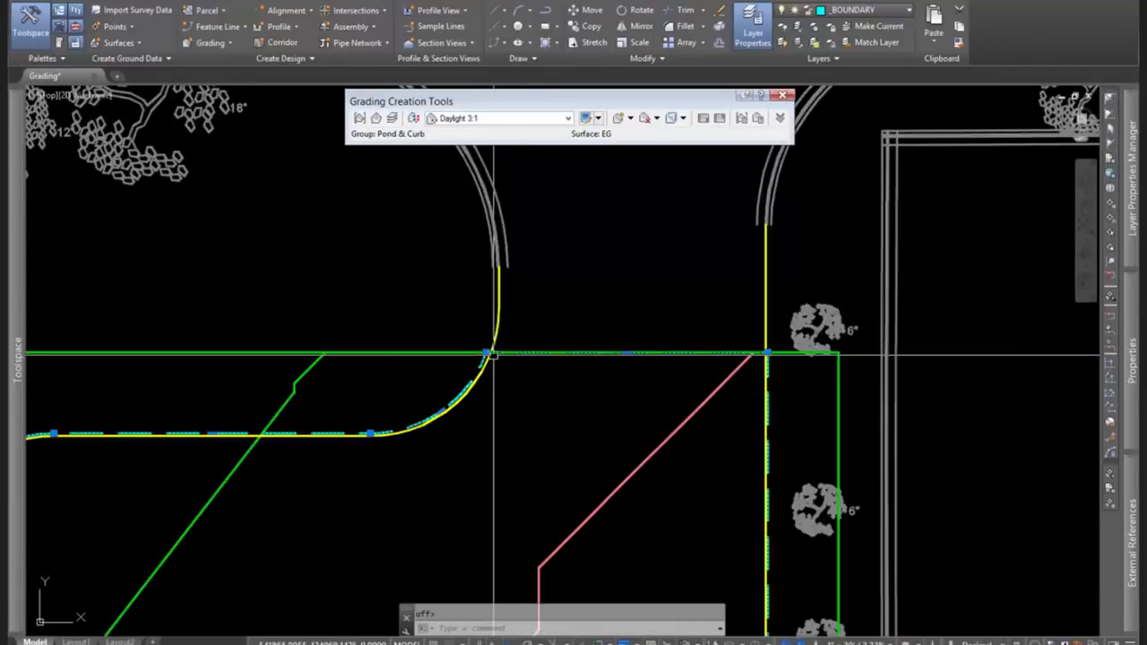
{"action": "middle_click_drag", "start_coordinate": [525, 406], "coordinate": [652, 289]}
{"action": "scroll", "coordinate": [661, 286], "scroll_direction": "down", "scroll_amount": 2}
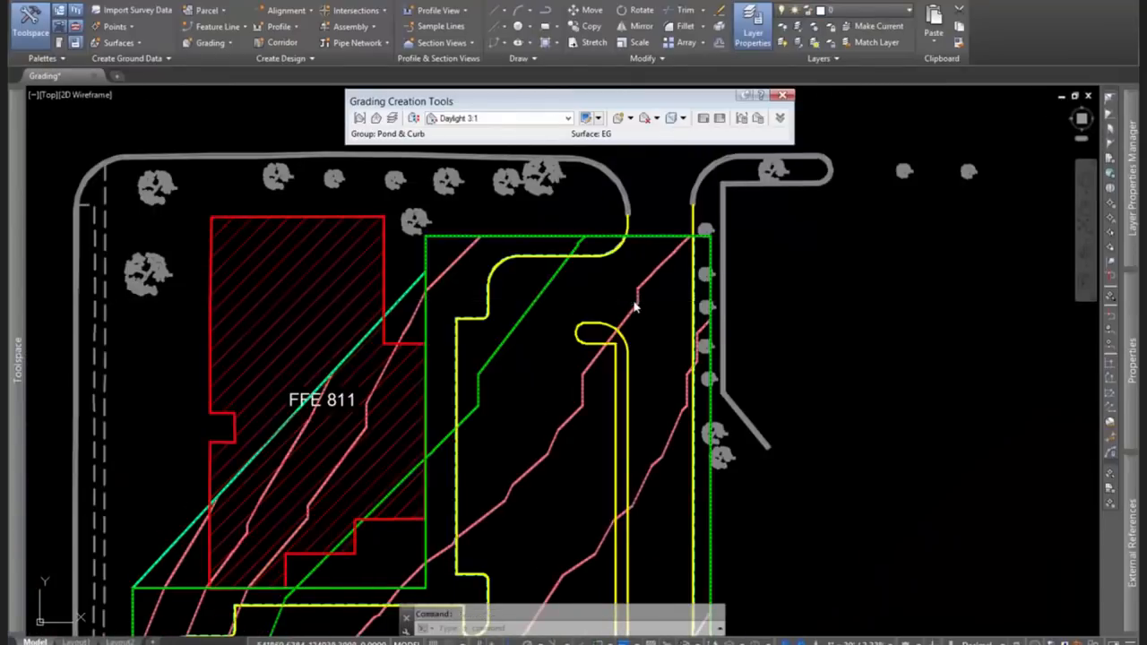
Add the curb boundary polyline to the Drainage surface as an Outer, non-destructive boundary named outer with a 0.10' mid-ordinate distance.
{"action": "left_click", "coordinate": [634, 303]}
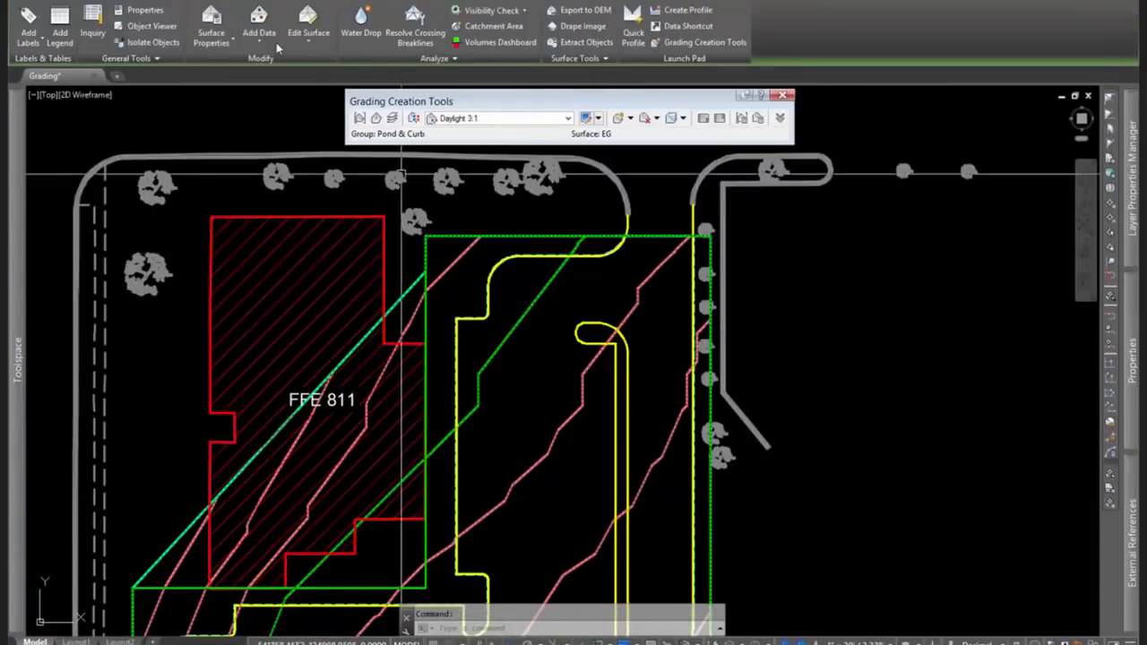
{"action": "left_click", "coordinate": [258, 25]}
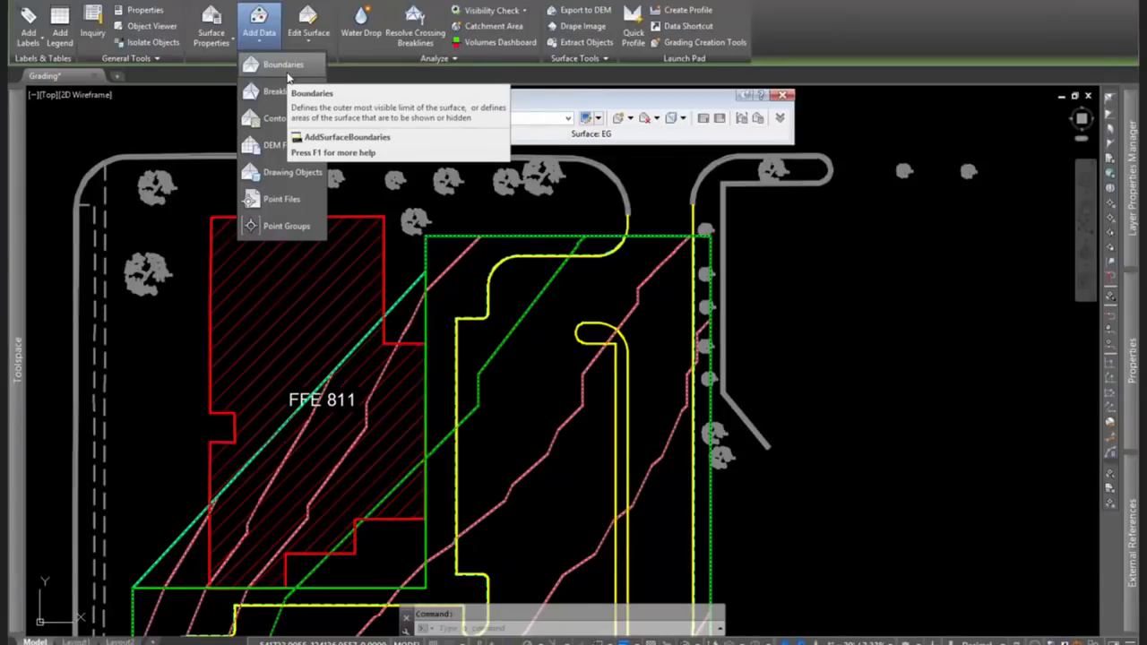
{"action": "left_click", "coordinate": [288, 72]}
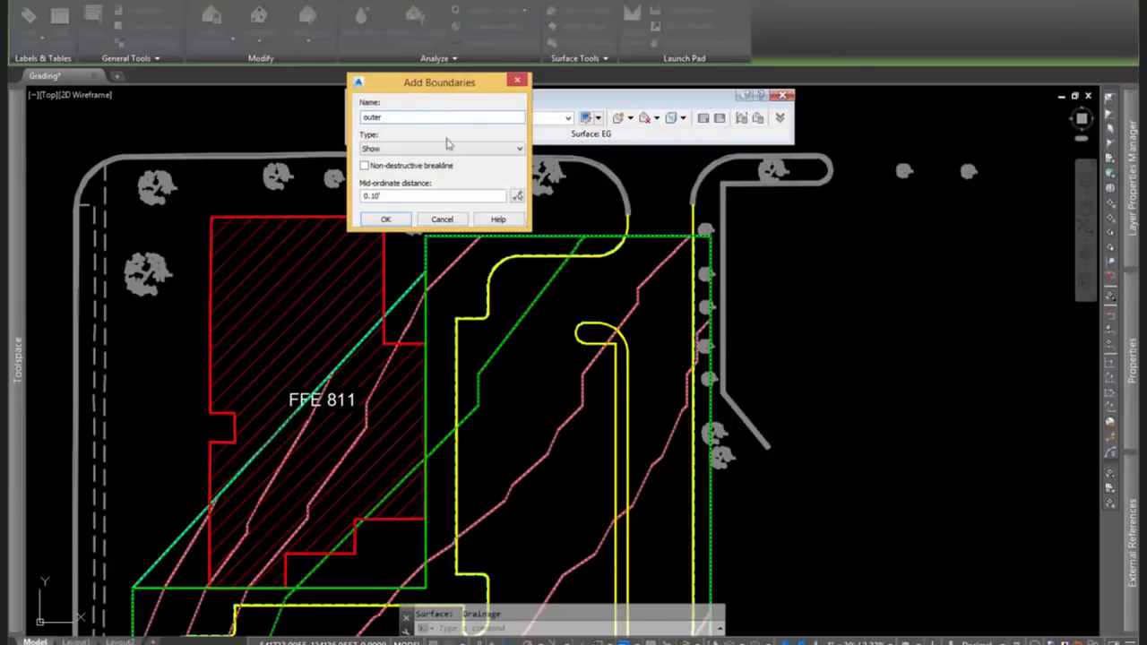
{"action": "left_click", "coordinate": [426, 150]}
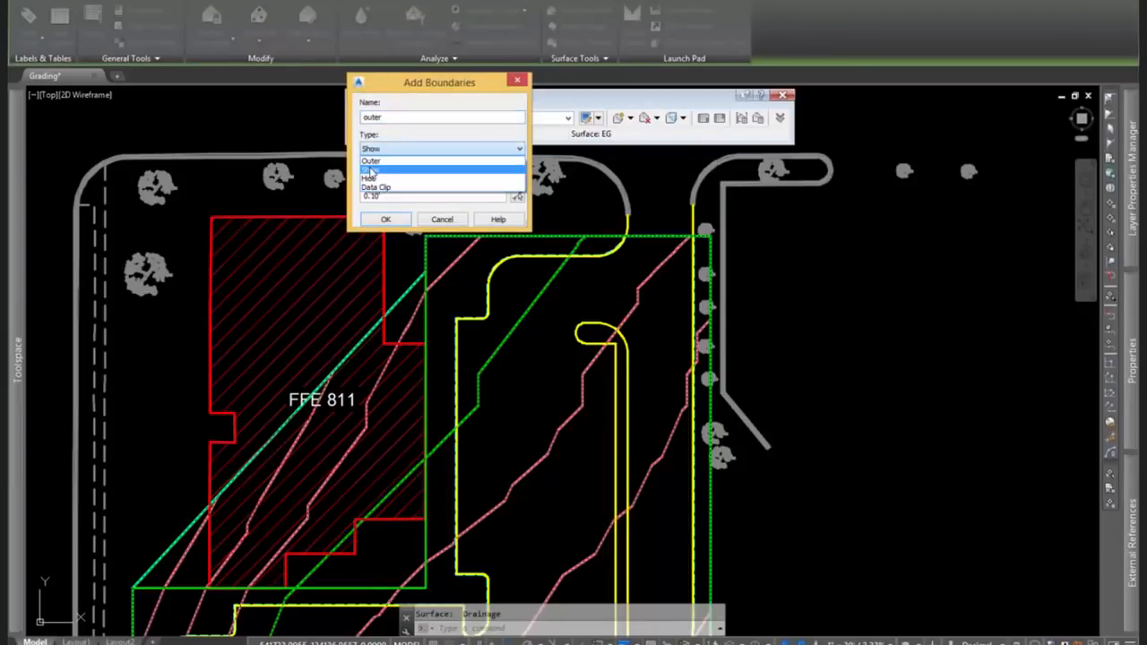
{"action": "left_click", "coordinate": [371, 160]}
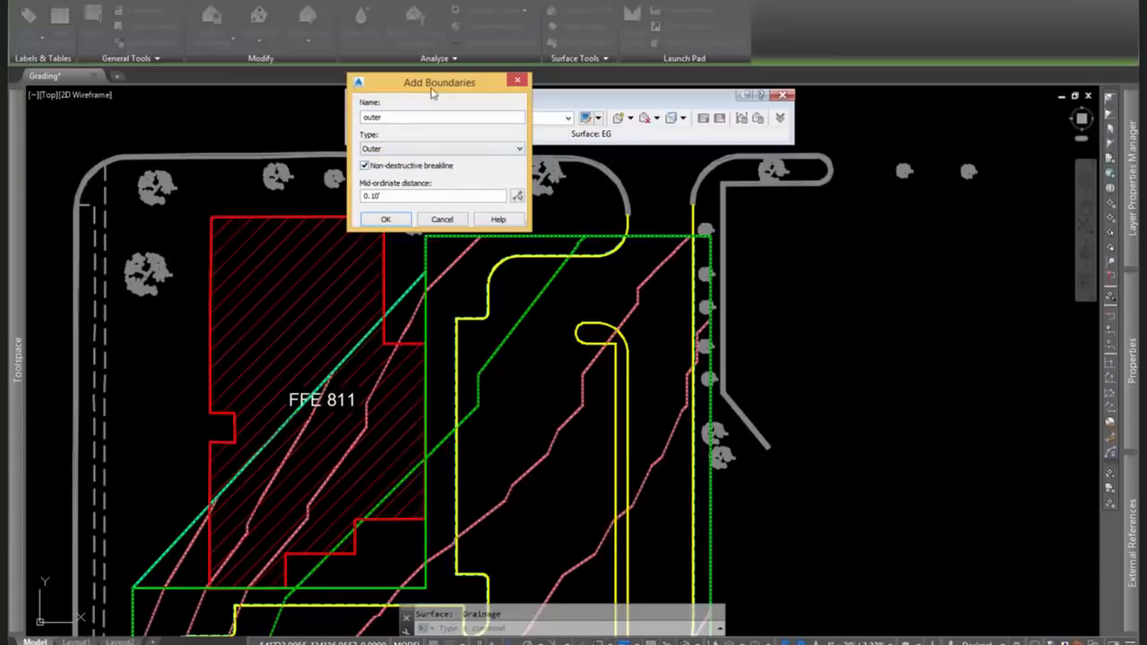
{"action": "left_click_drag", "start_coordinate": [431, 88], "coordinate": [349, 71]}
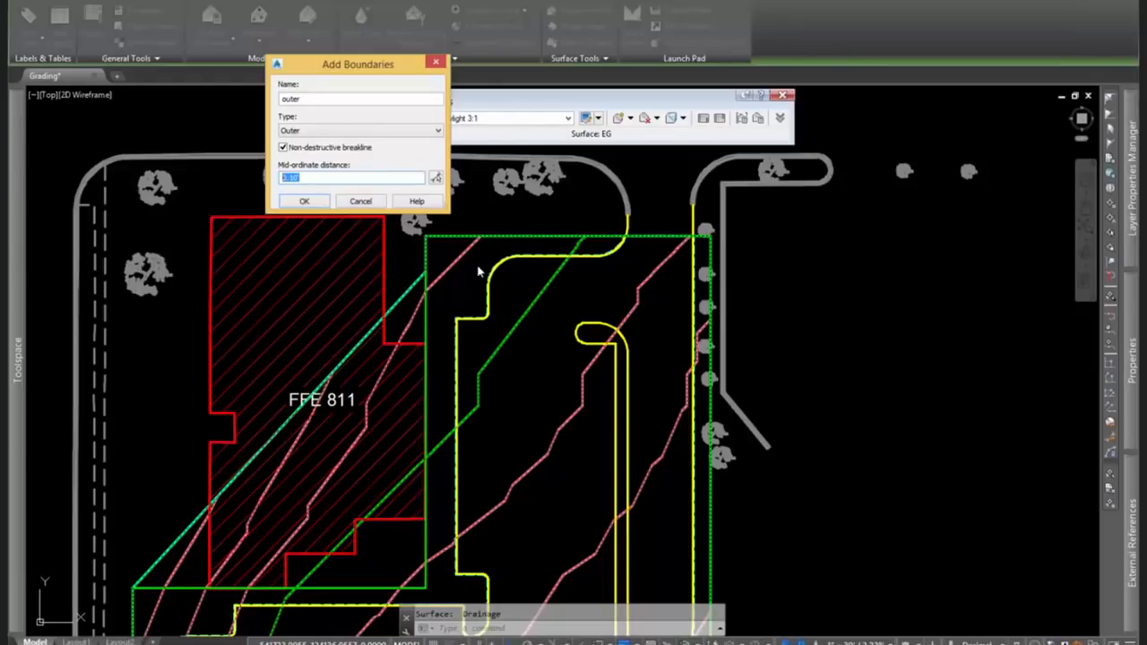
{"action": "left_click", "coordinate": [305, 202]}
{"action": "scroll", "coordinate": [525, 263], "scroll_direction": "up", "scroll_amount": 5}
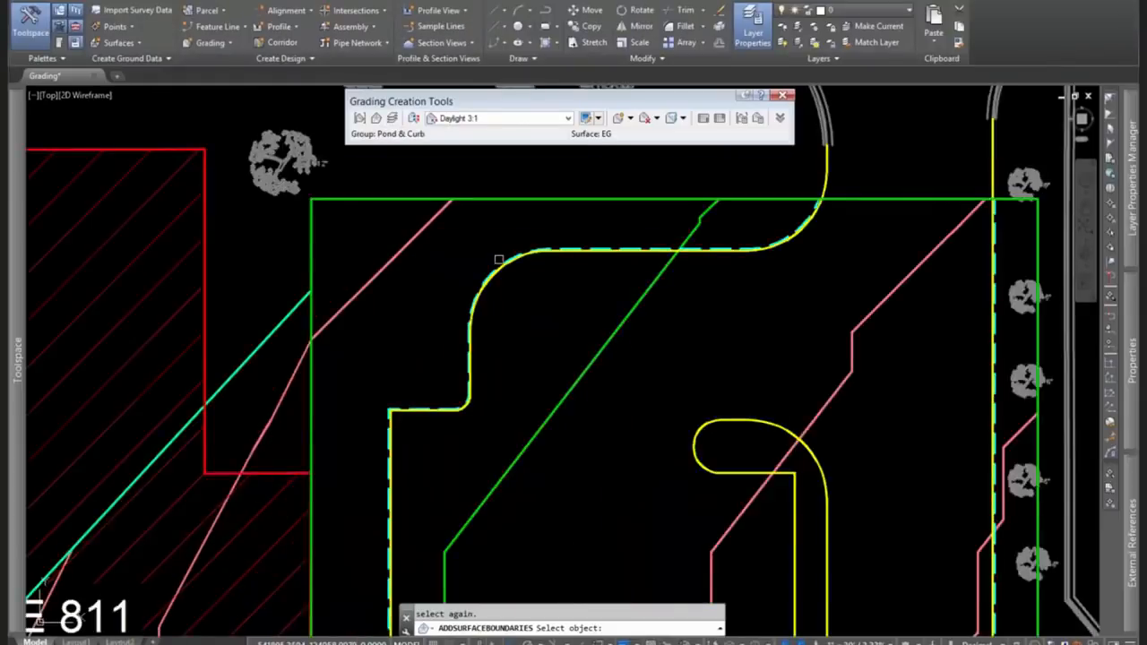
{"action": "left_click", "coordinate": [530, 257]}
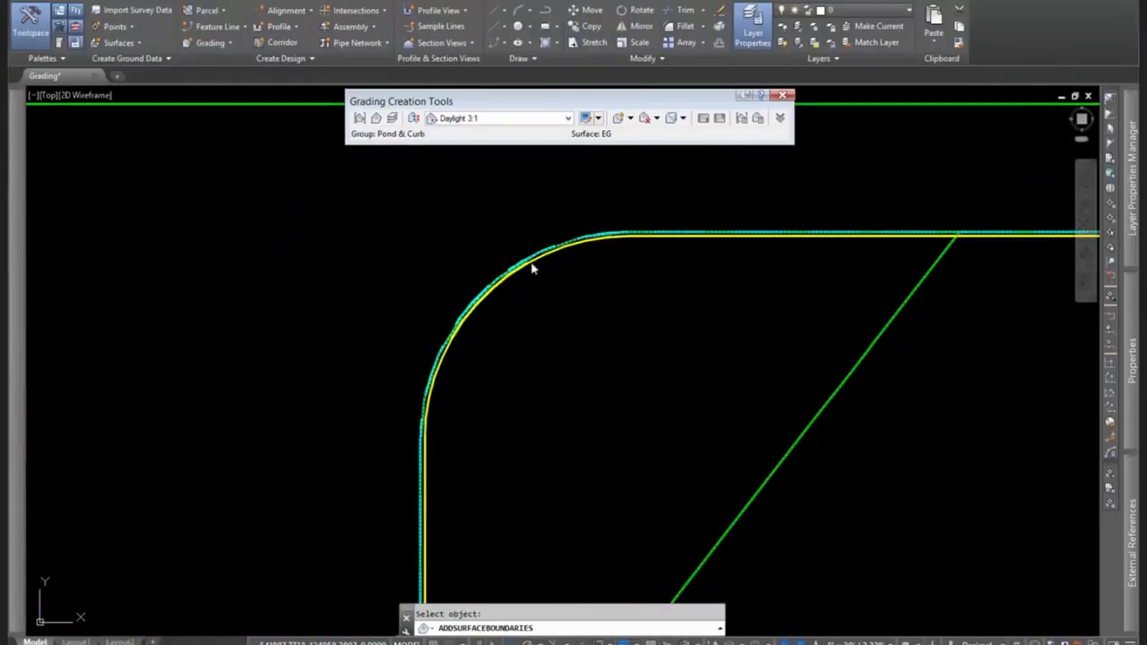
{"action": "key", "text": "Escape"}
Examine how the Drainage surface's clipped edge follows the boundary polyline's arc at the rounded curb corner.
{"action": "scroll", "coordinate": [540, 259], "scroll_direction": "up", "scroll_amount": 3}
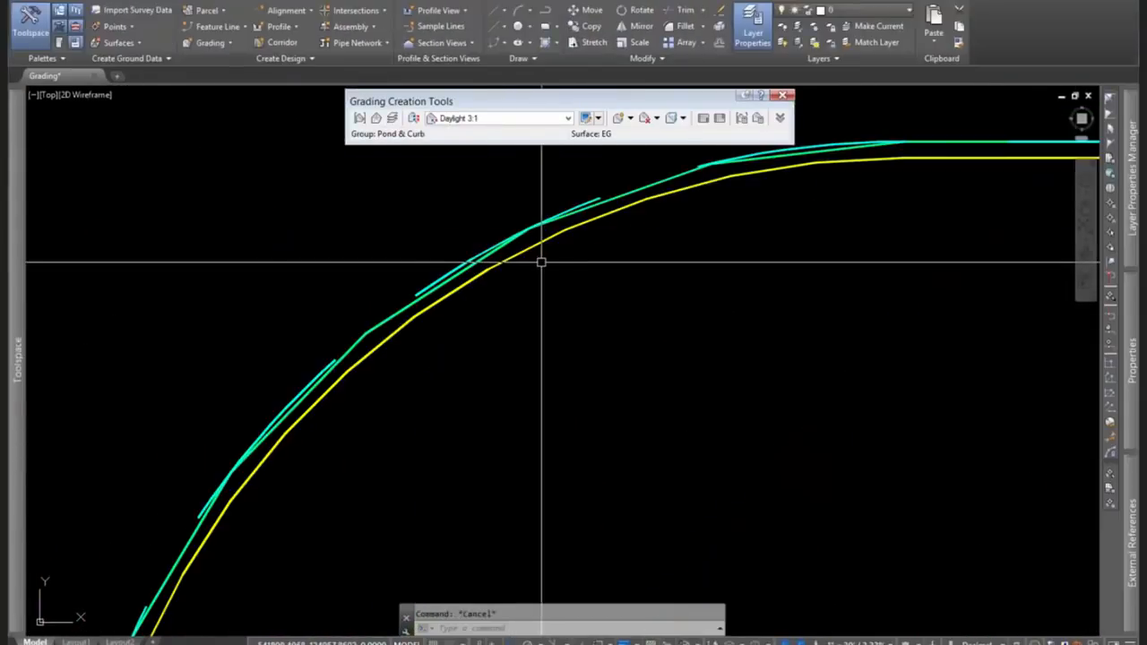
{"action": "scroll", "coordinate": [636, 215], "scroll_direction": "up", "scroll_amount": 6}
{"action": "middle_click_drag", "start_coordinate": [635, 237], "coordinate": [568, 378]}
{"action": "scroll", "coordinate": [568, 379], "scroll_direction": "down", "scroll_amount": 2}
{"action": "left_click", "coordinate": [580, 296]}
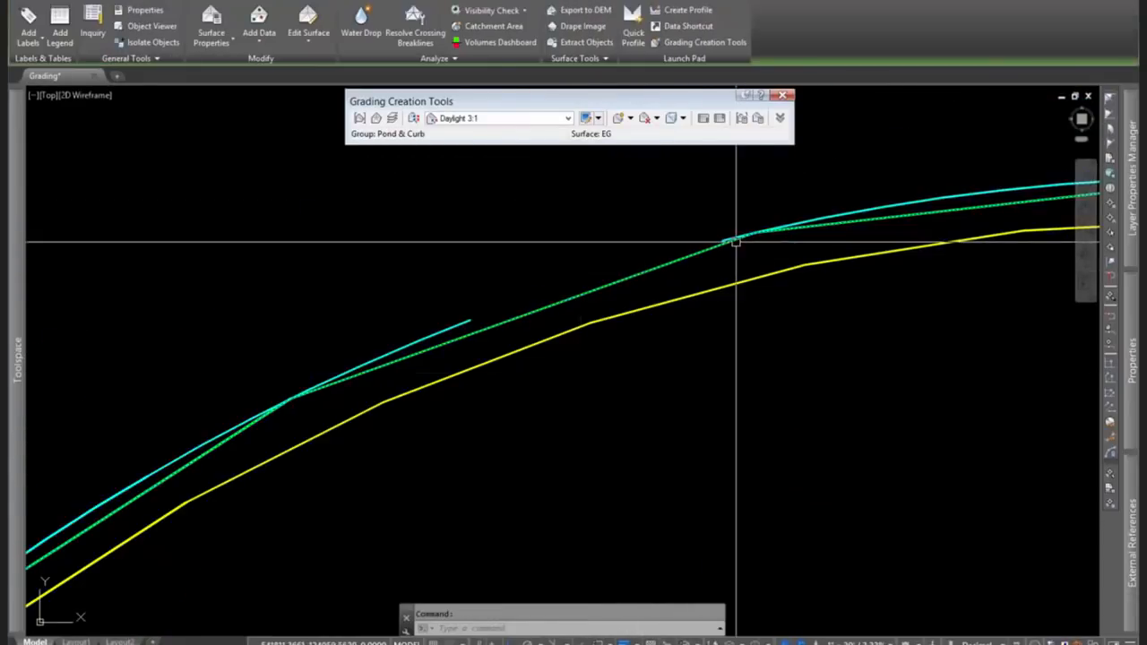
{"action": "mouse_move", "coordinate": [274, 490]}
{"action": "middle_mouse_down"}
{"action": "mouse_move", "coordinate": [576, 321]}
{"action": "mouse_move", "coordinate": [722, 259]}
{"action": "middle_mouse_up"}
{"action": "scroll", "coordinate": [722, 260], "scroll_direction": "down", "scroll_amount": 2}
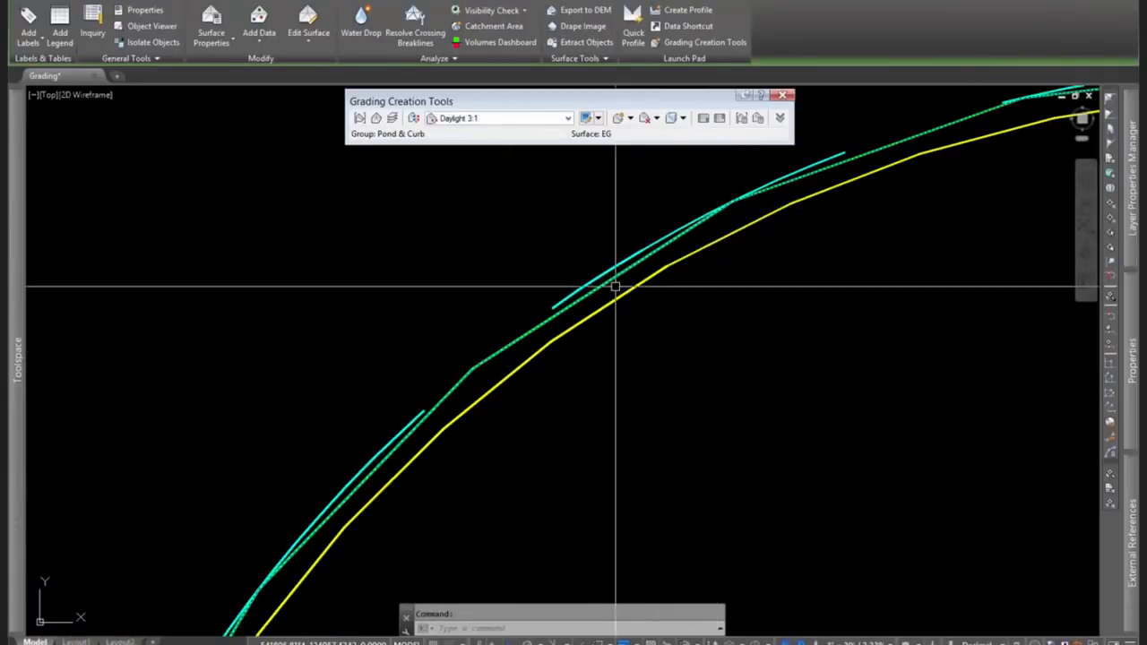
{"action": "scroll", "coordinate": [737, 203], "scroll_direction": "up", "scroll_amount": 2}
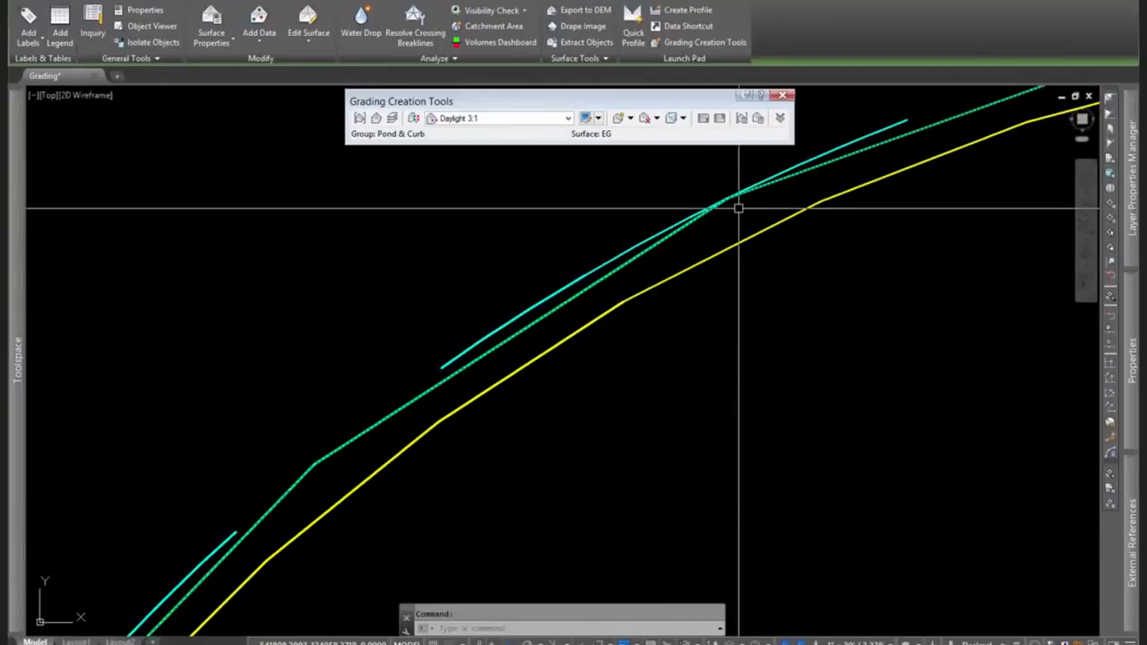
{"action": "key", "text": "Escape"}
{"action": "left_click", "coordinate": [594, 270]}
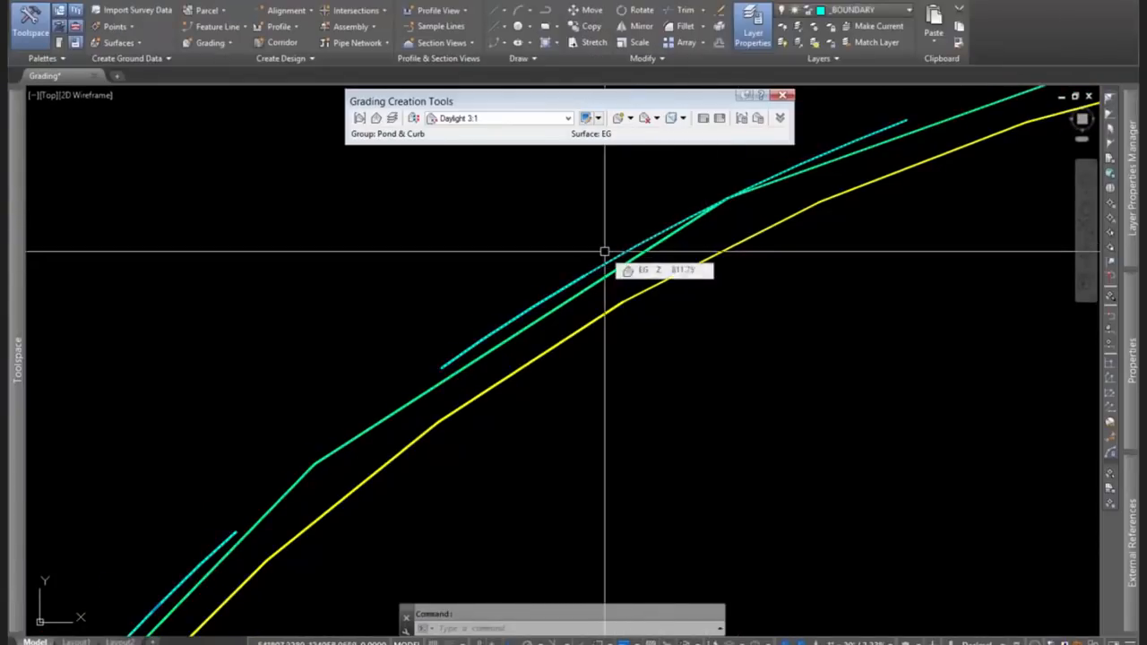
{"action": "key", "text": "Escape"}
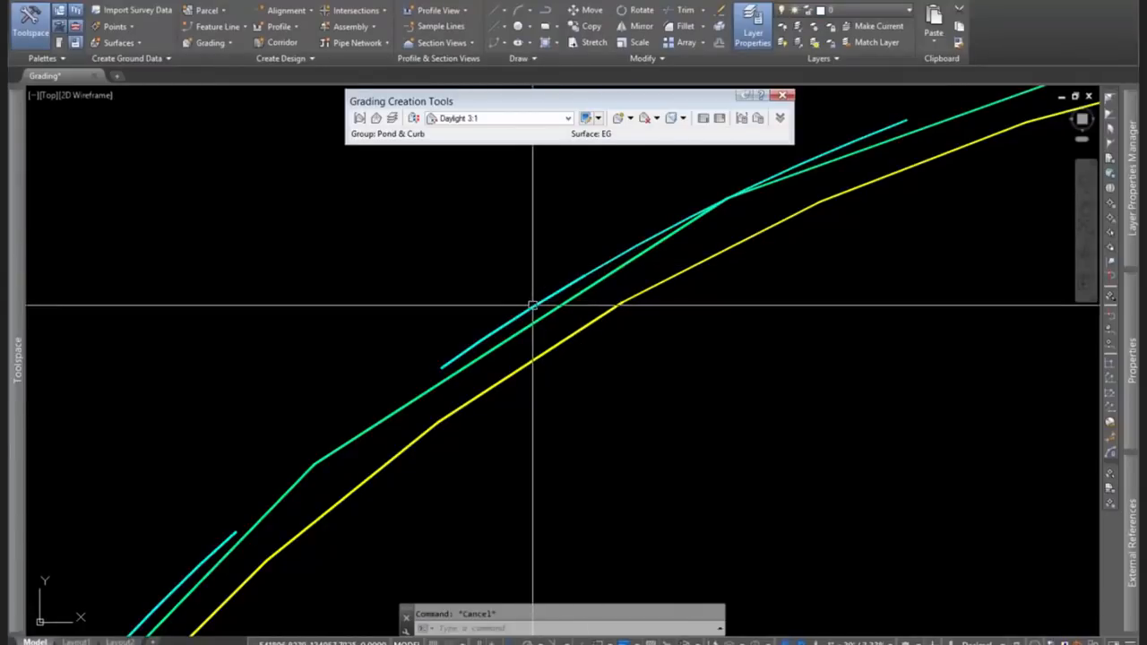
With ortho off, draw a short polyline from the Drainage surface's green chord to the boundary arc at the rounded curb corner.
{"action": "type", "text": "pl"}
{"action": "key", "text": "Return"}
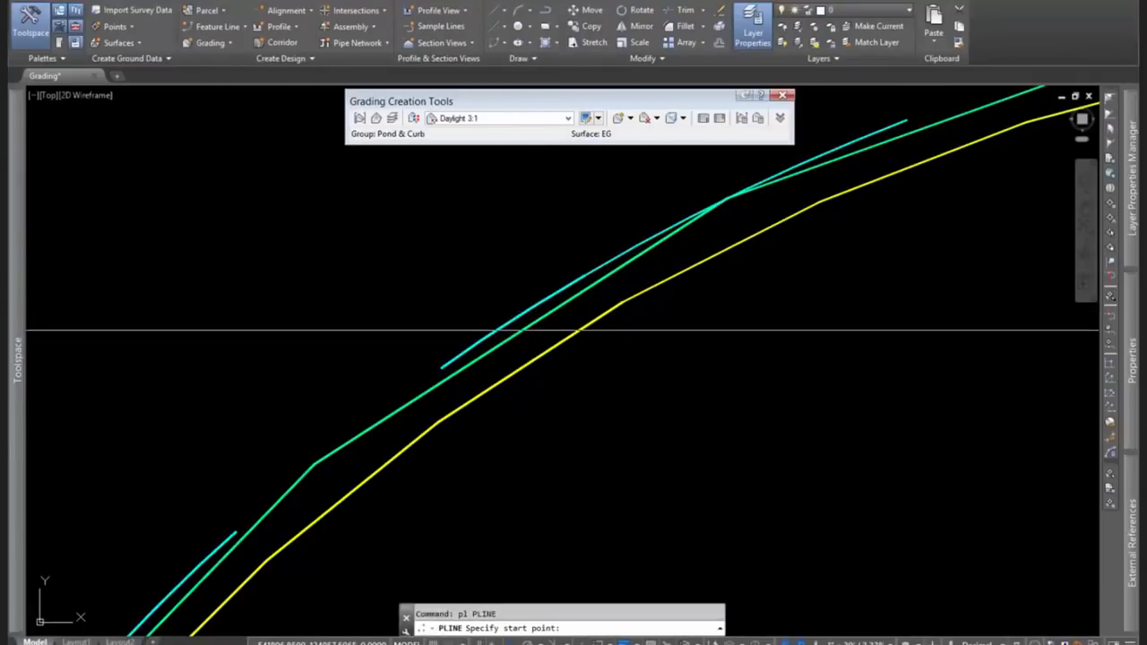
{"action": "left_click", "coordinate": [531, 326]}
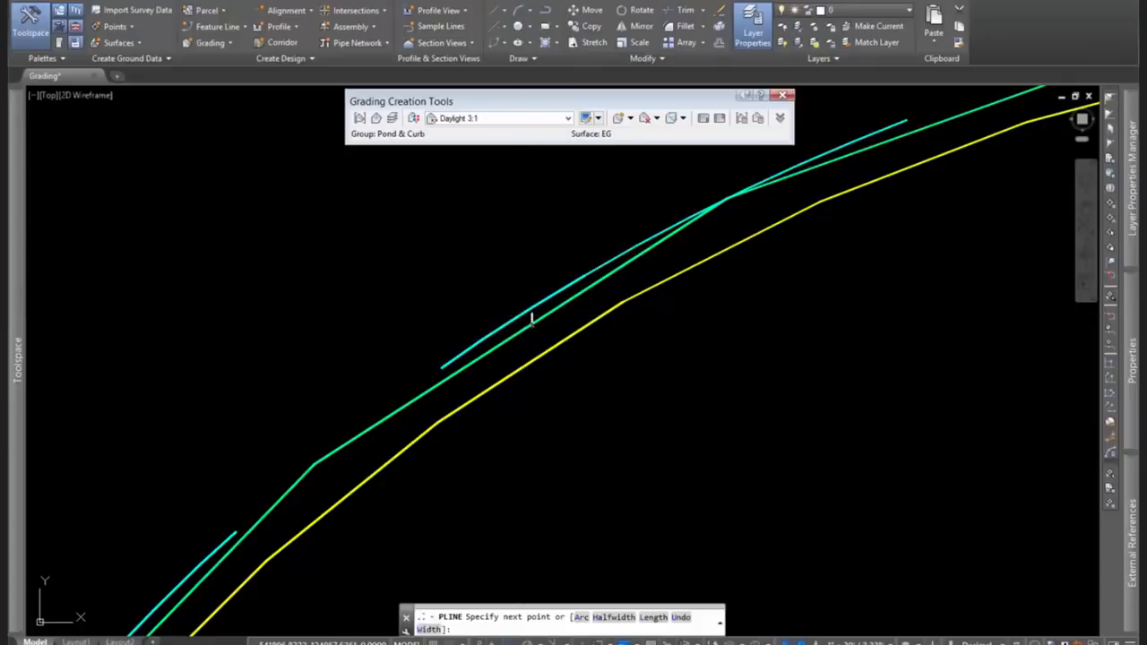
{"action": "key", "text": "F8"}
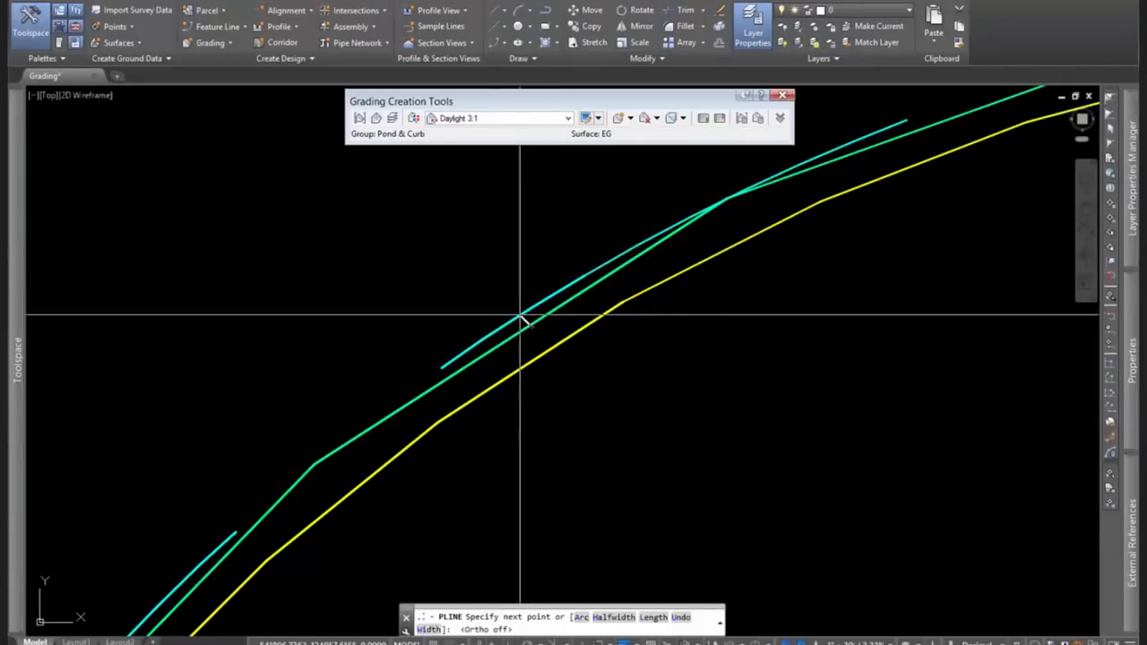
{"action": "key", "text": "Escape"}
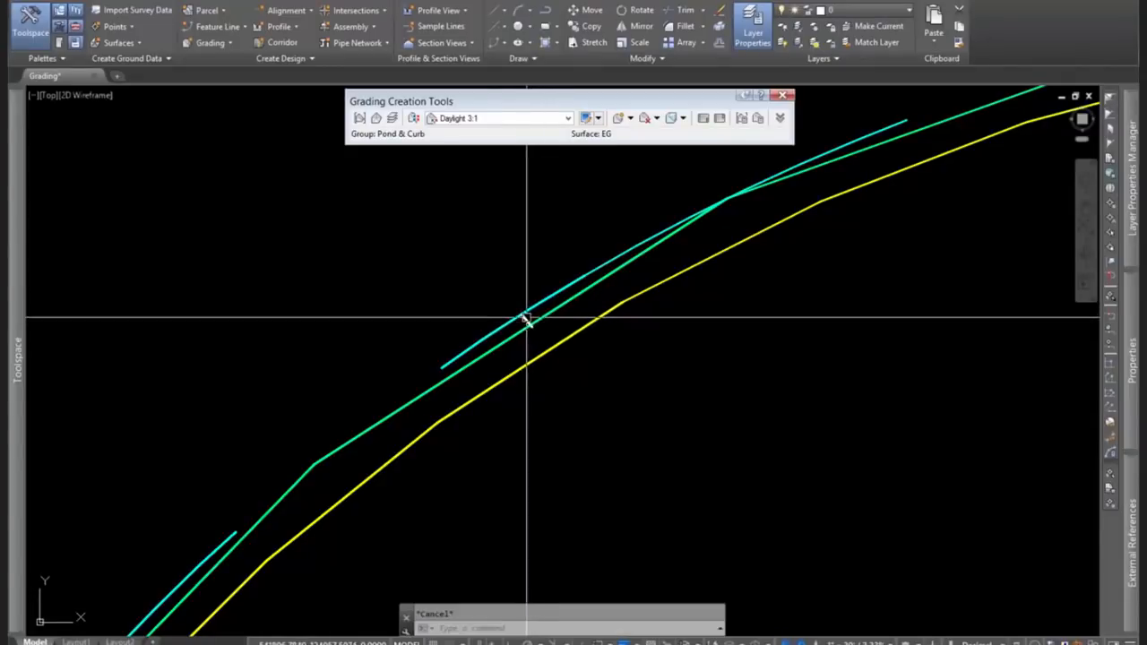
Stretch the short polyline's end along the green chord and check its length in the object properties.
{"action": "scroll", "coordinate": [531, 324], "scroll_direction": "up", "scroll_amount": 2}
{"action": "left_click", "coordinate": [530, 325]}
{"action": "left_click", "coordinate": [530, 325]}
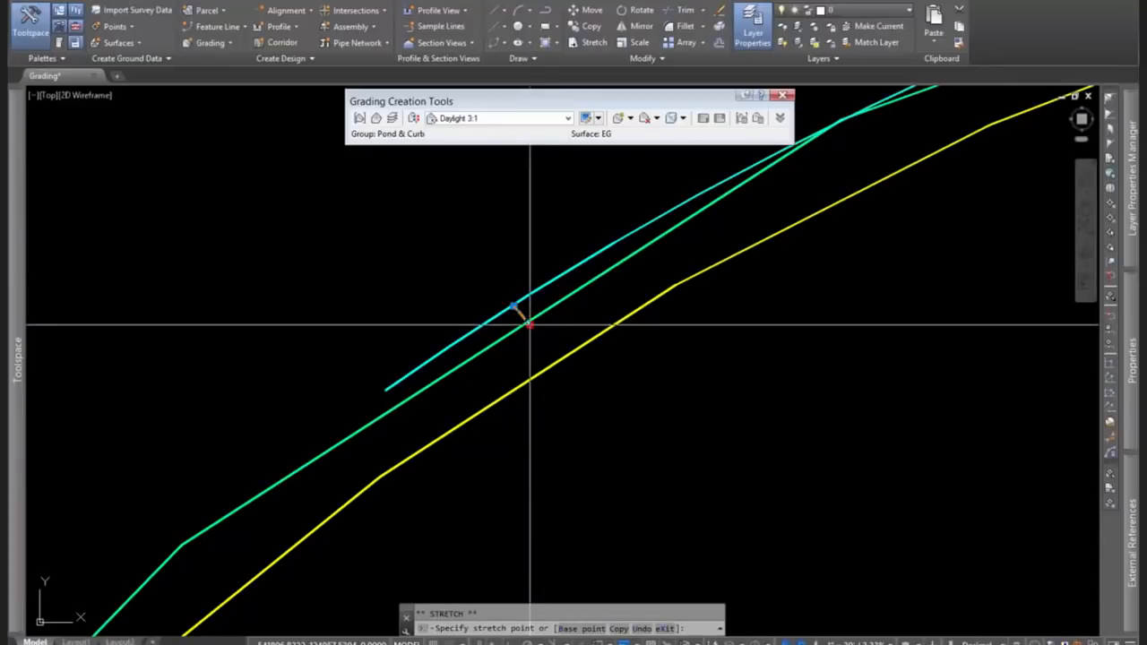
{"action": "left_click", "coordinate": [521, 326]}
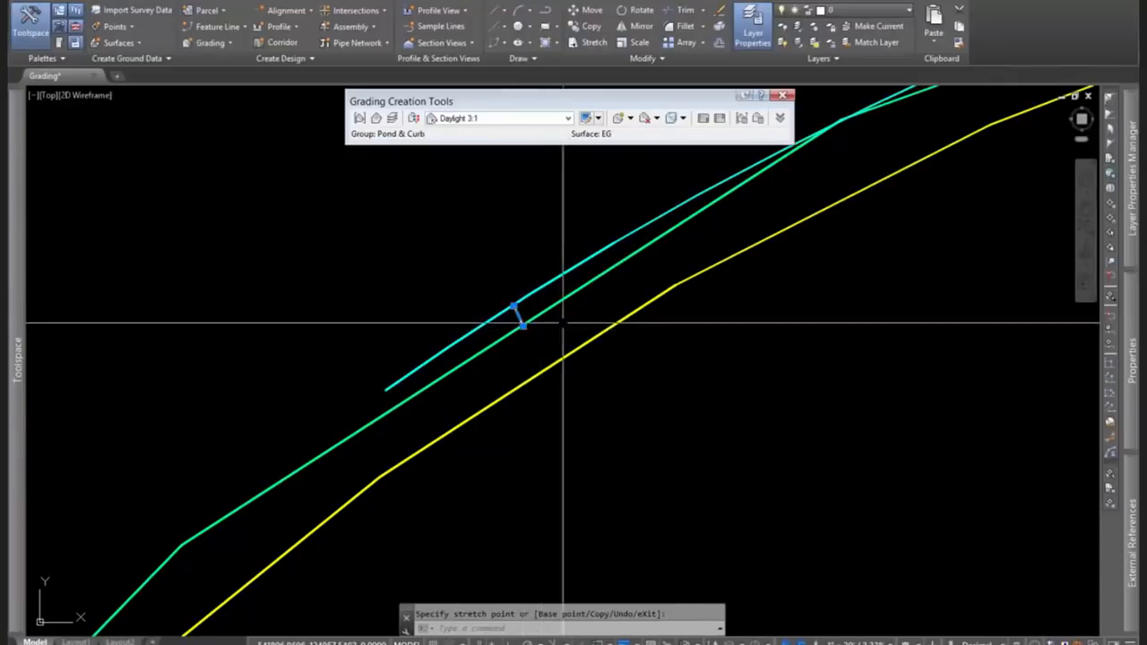
{"action": "key", "text": "Escape"}
{"action": "scroll", "coordinate": [573, 314], "scroll_direction": "down", "scroll_amount": 2}
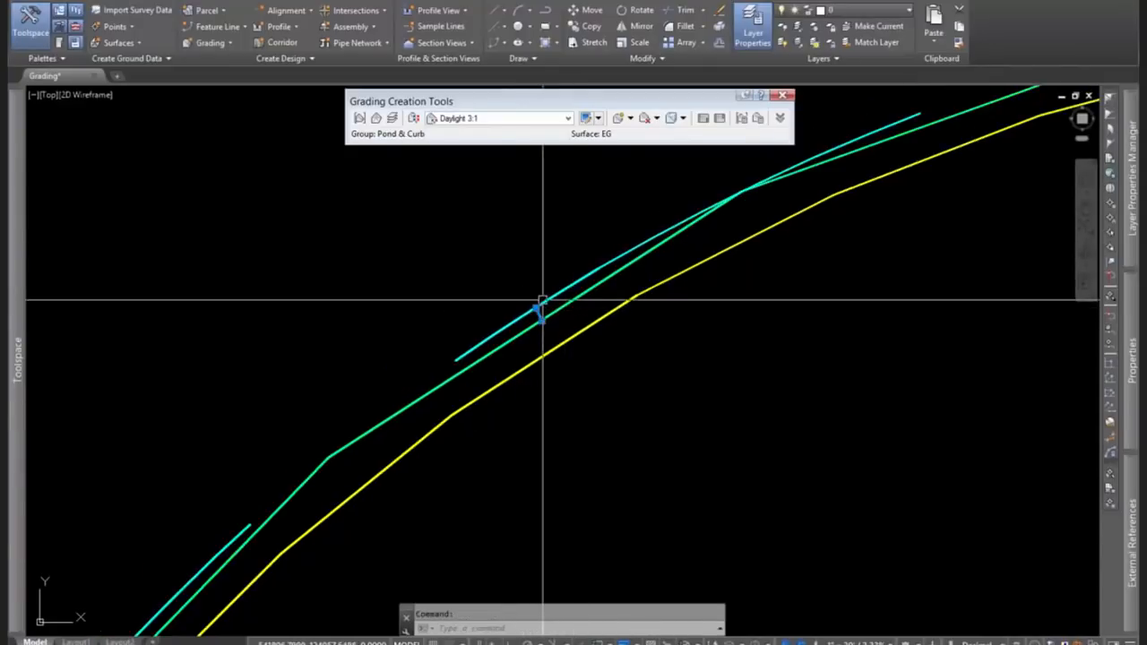
{"action": "scroll", "coordinate": [536, 304], "scroll_direction": "down", "scroll_amount": 1}
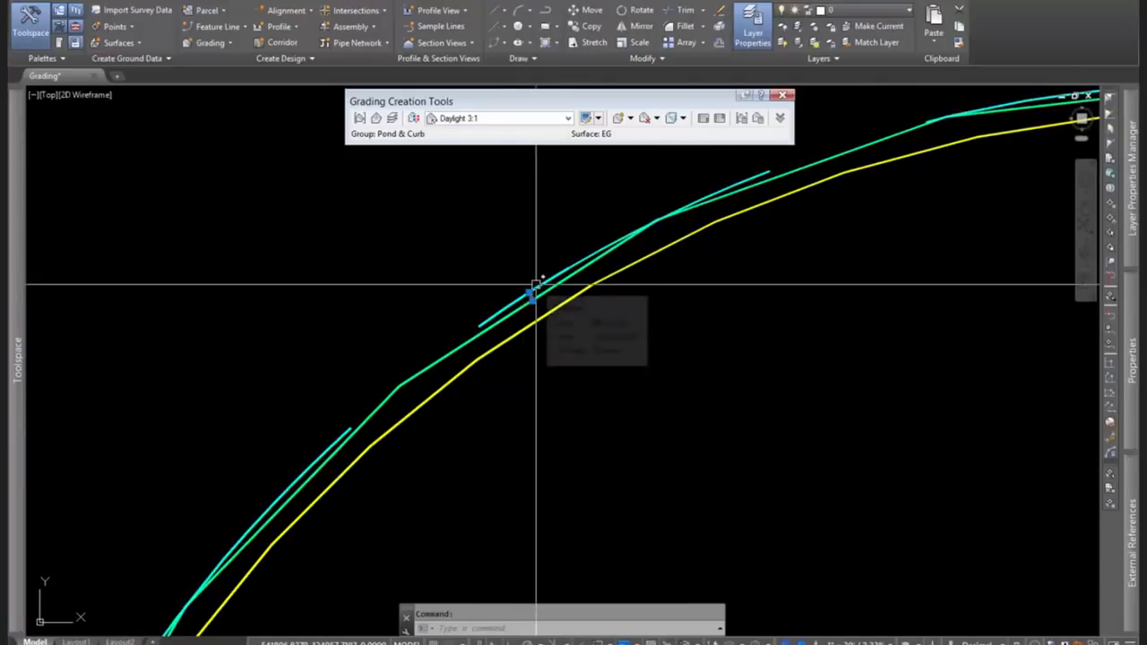
{"action": "mouse_move", "coordinate": [1133, 358]}
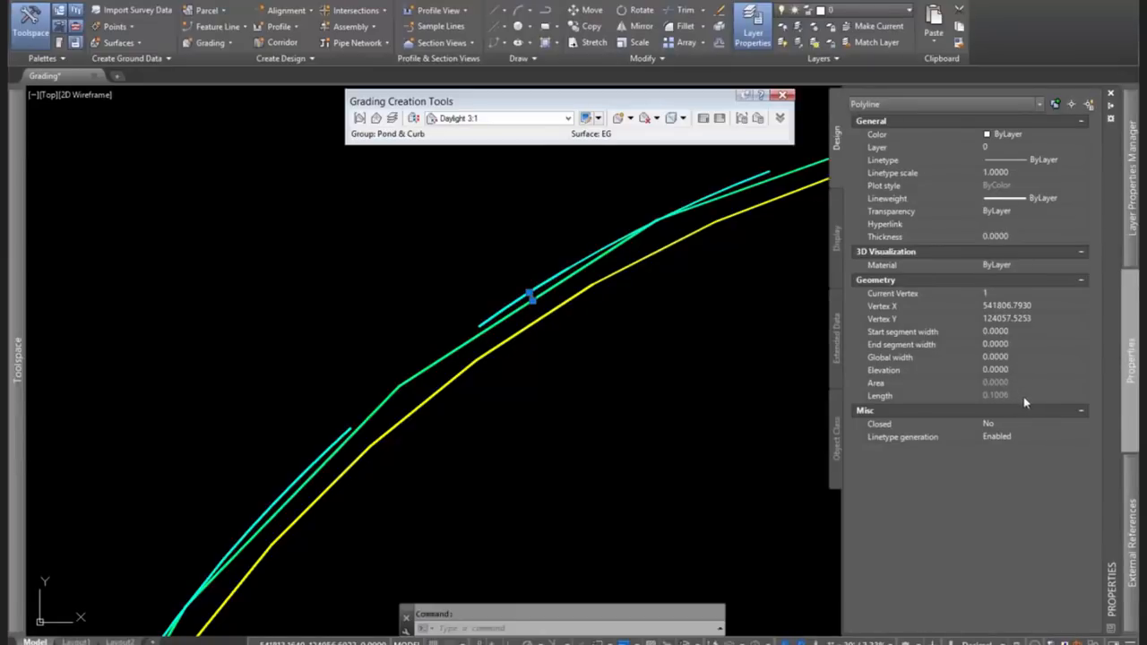
Erase the short measuring polyline between the chord and the boundary arc.
{"action": "key", "text": "Escape"}
{"action": "left_click", "coordinate": [496, 267]}
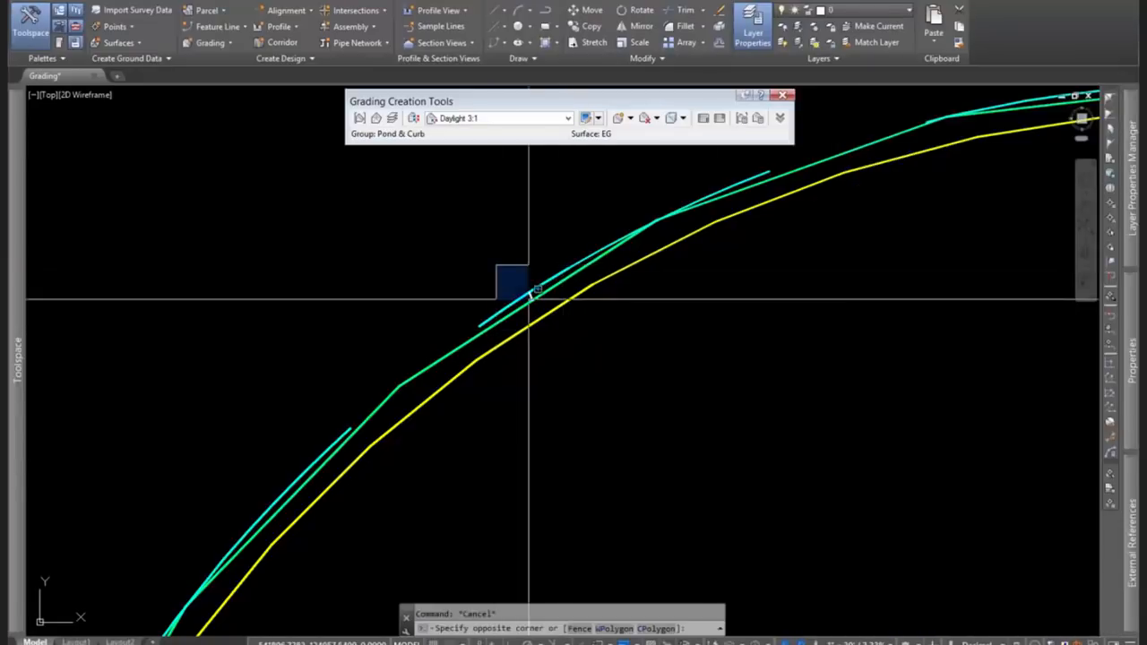
{"action": "left_click", "coordinate": [555, 321]}
{"action": "type", "text": "e"}
{"action": "key", "text": "Return"}
Select the clipped Drainage surface and open it in the Object Viewer.
{"action": "scroll", "coordinate": [507, 333], "scroll_direction": "down", "scroll_amount": 2}
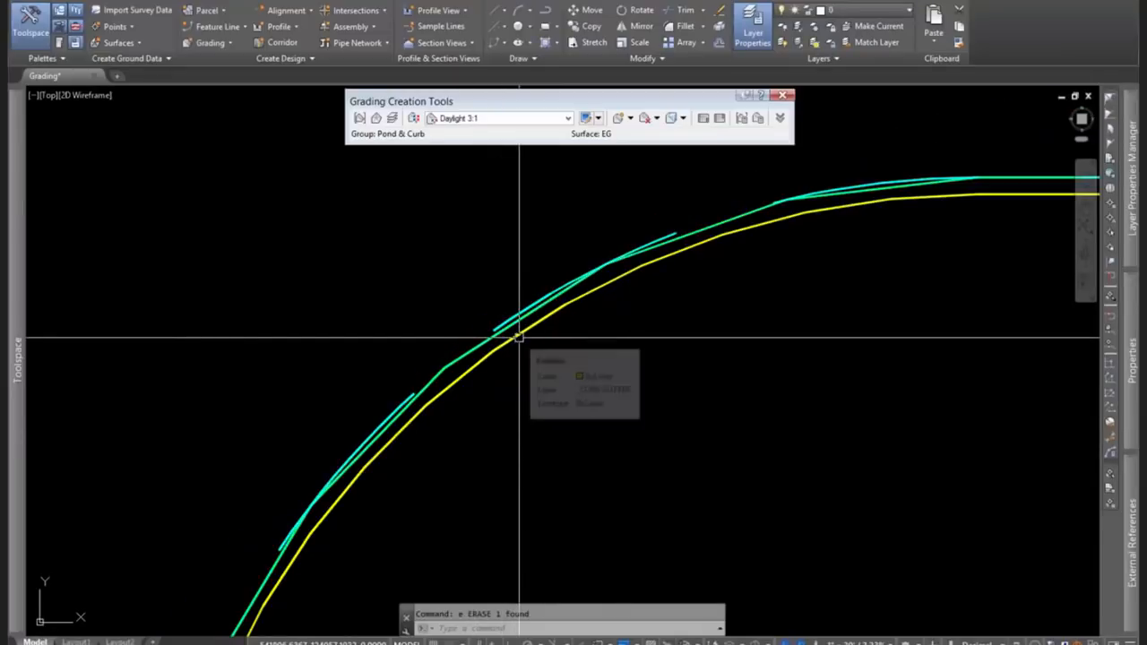
{"action": "scroll", "coordinate": [504, 340], "scroll_direction": "down", "scroll_amount": 2}
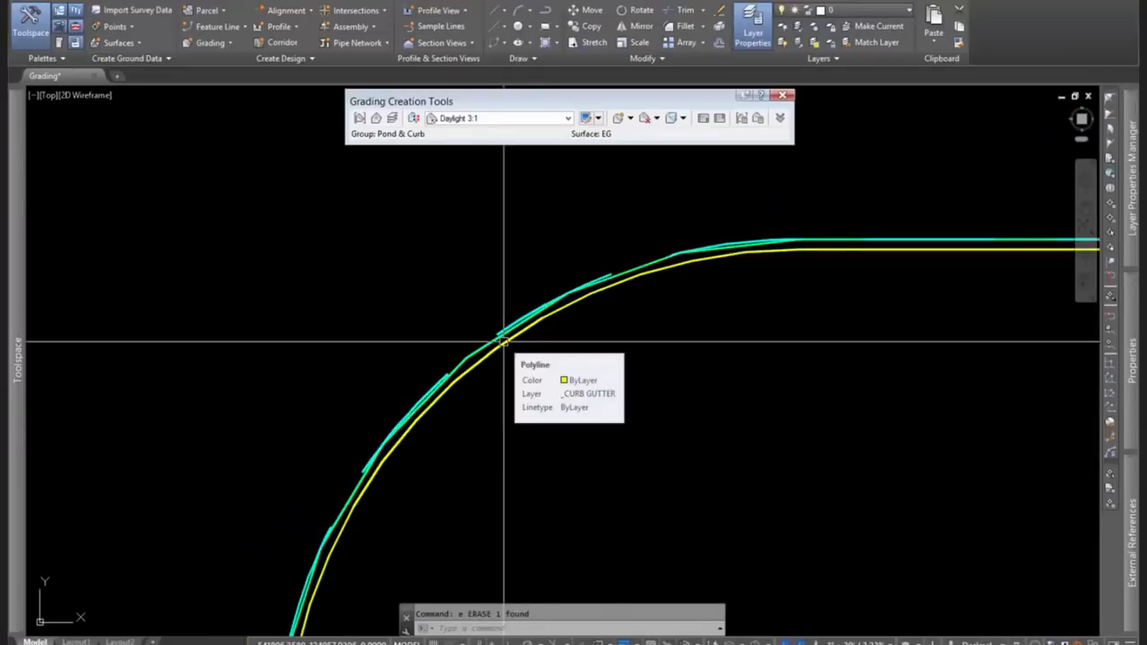
{"action": "scroll", "coordinate": [506, 338], "scroll_direction": "down", "scroll_amount": 3}
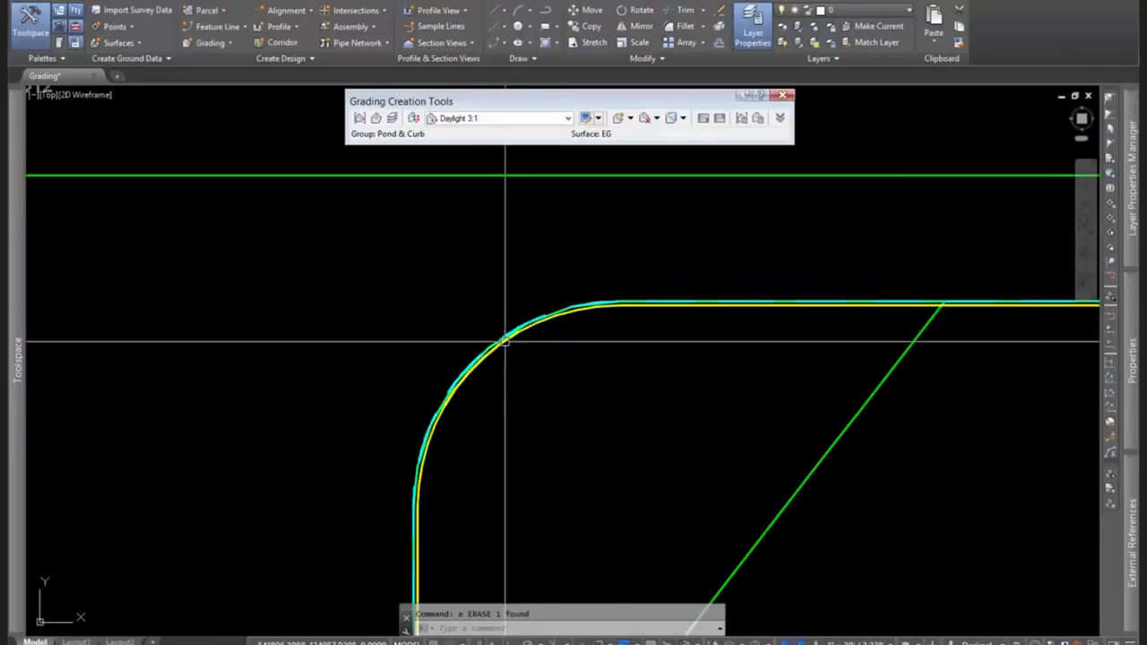
{"action": "scroll", "coordinate": [517, 342], "scroll_direction": "down", "scroll_amount": 2}
{"action": "scroll", "coordinate": [614, 422], "scroll_direction": "down", "scroll_amount": 3}
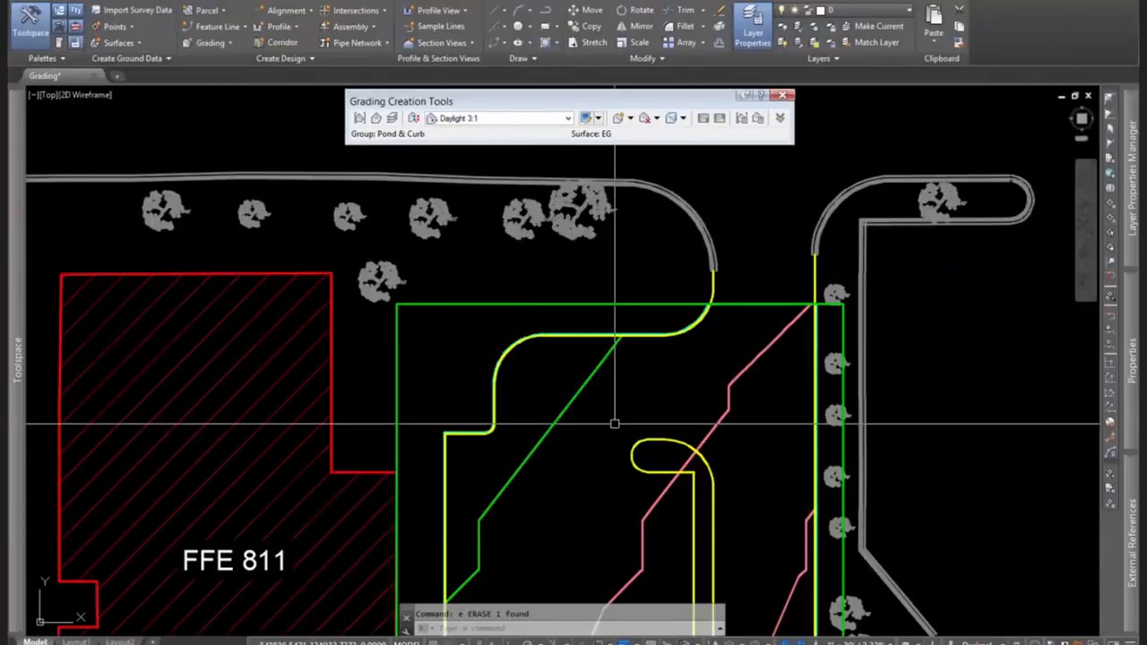
{"action": "scroll", "coordinate": [581, 302], "scroll_direction": "up", "scroll_amount": 2}
{"action": "scroll", "coordinate": [587, 284], "scroll_direction": "down", "scroll_amount": 2}
{"action": "key", "text": "Escape"}
{"action": "left_click", "coordinate": [570, 249]}
{"action": "right_click", "coordinate": [635, 267]}
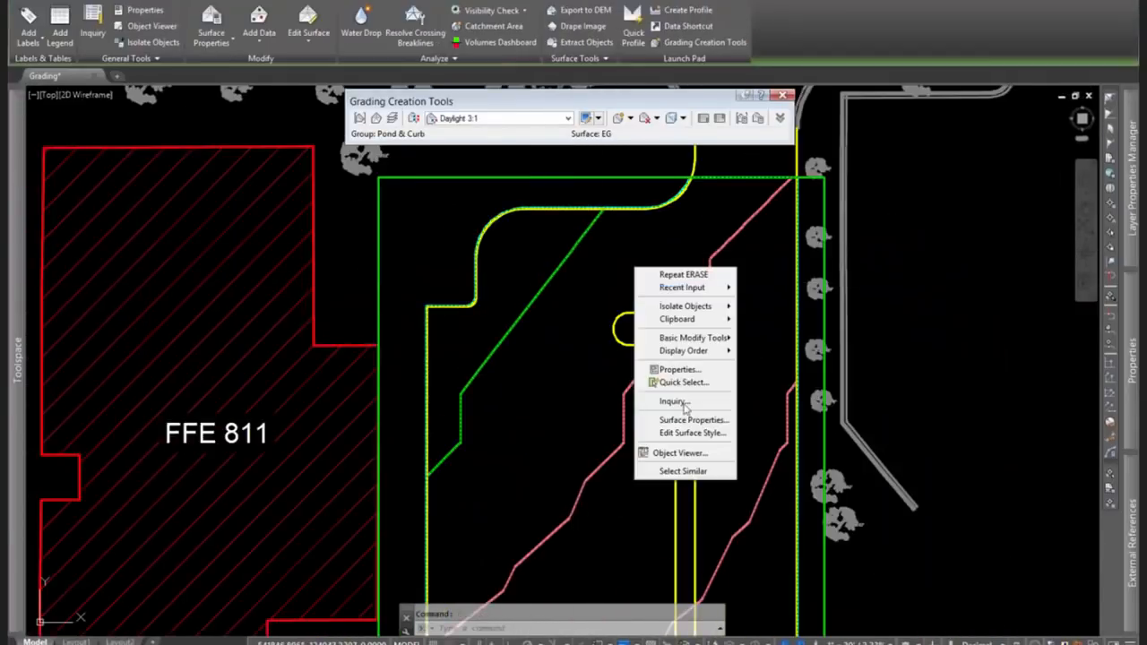
{"action": "left_click", "coordinate": [678, 453]}
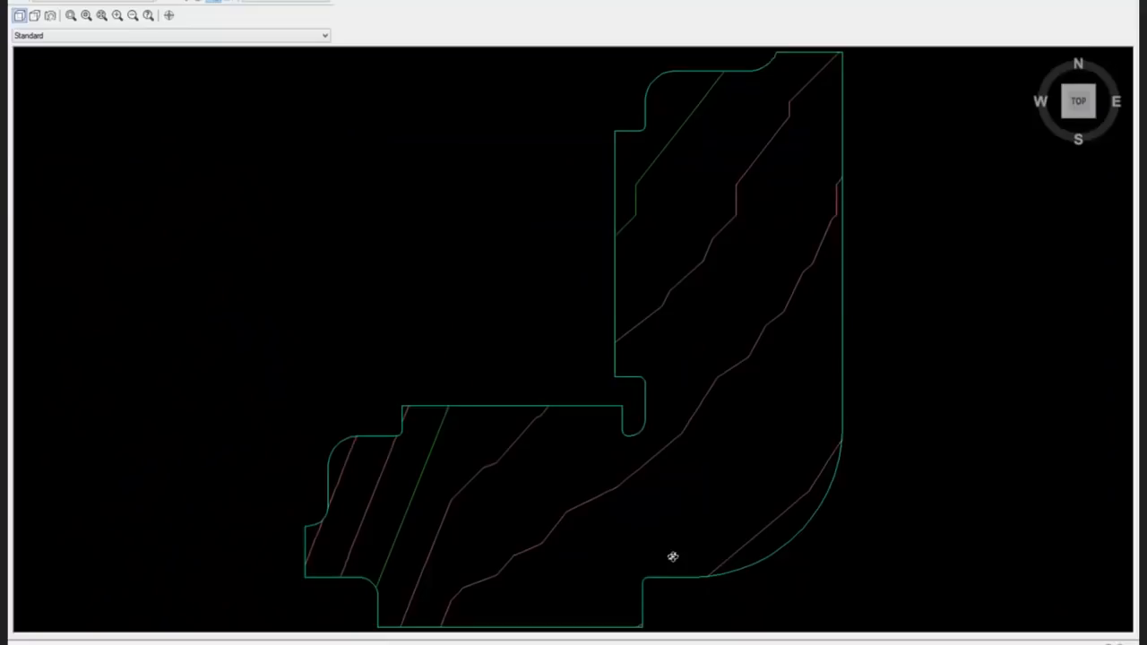
Examine the clipped Drainage surface in 3D, including its triangulation, curb-shaped edges and the notch at the inner corner.
{"action": "mouse_move", "coordinate": [671, 555]}
{"action": "left_mouse_down"}
{"action": "mouse_move", "coordinate": [563, 388]}
{"action": "mouse_move", "coordinate": [632, 366]}
{"action": "mouse_move", "coordinate": [524, 384]}
{"action": "mouse_move", "coordinate": [546, 367]}
{"action": "left_mouse_up"}
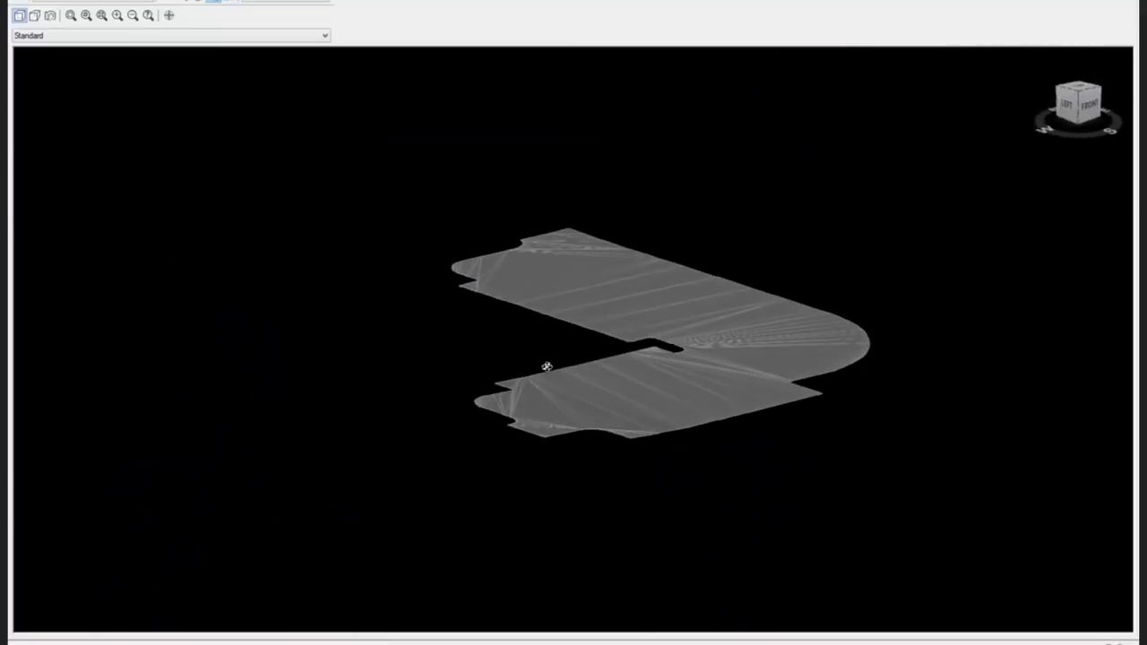
{"action": "left_click_drag", "start_coordinate": [606, 409], "coordinate": [631, 418]}
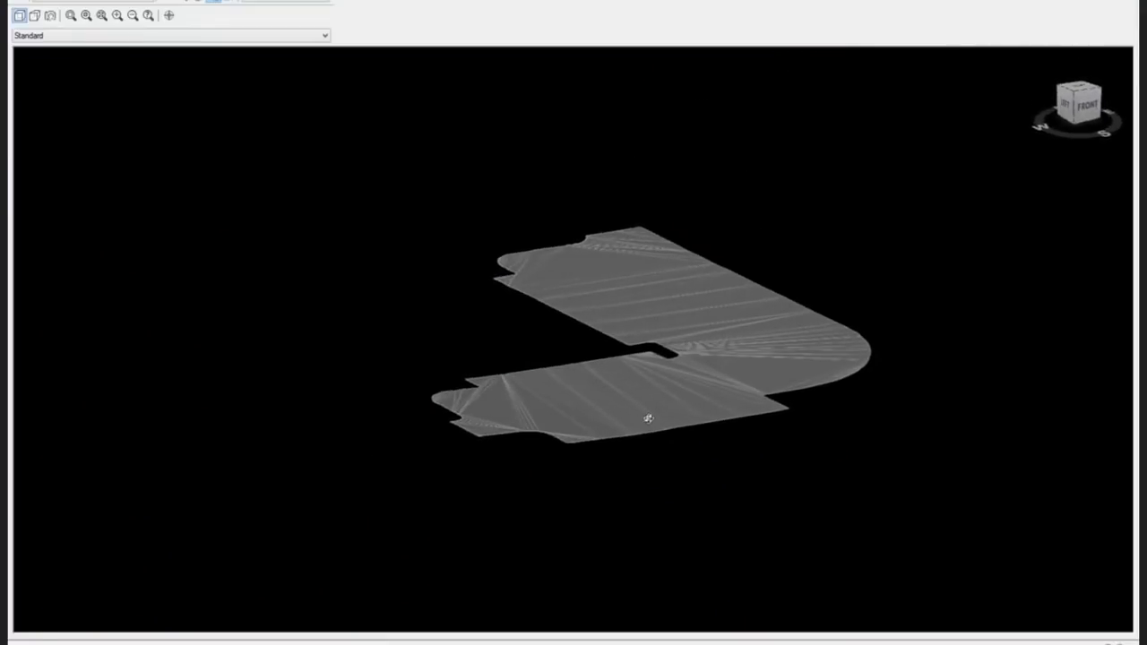
{"action": "scroll", "coordinate": [648, 418], "scroll_direction": "up", "scroll_amount": 5}
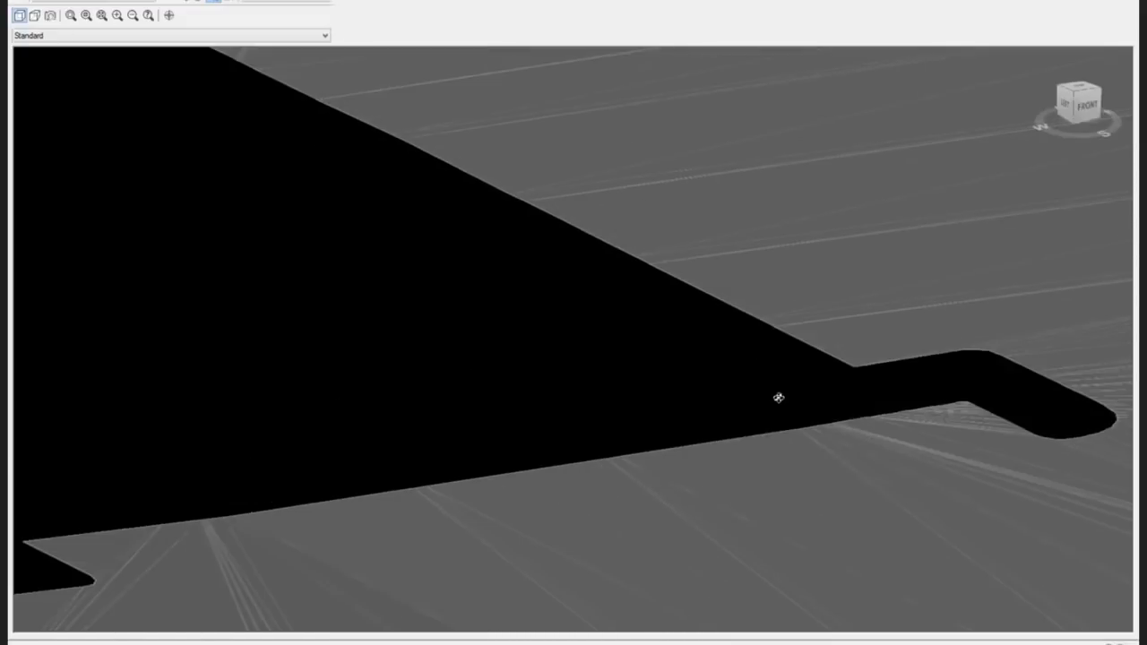
{"action": "scroll", "coordinate": [980, 253], "scroll_direction": "down", "scroll_amount": 5}
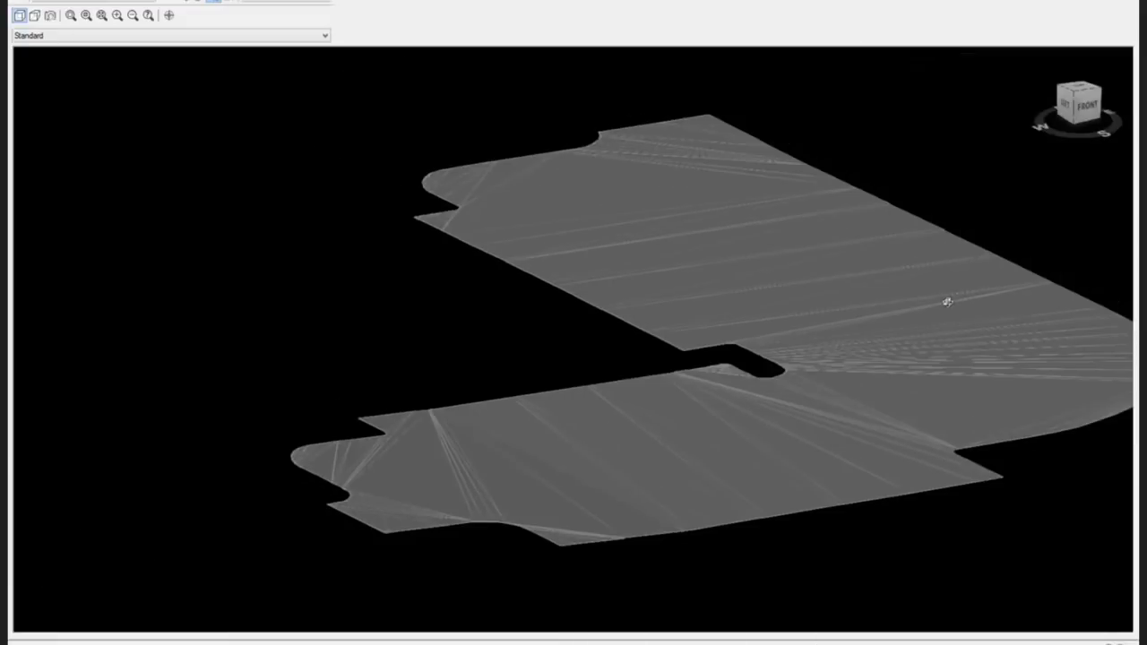
{"action": "middle_click_drag", "start_coordinate": [849, 428], "coordinate": [737, 358]}
{"action": "scroll", "coordinate": [737, 359], "scroll_direction": "up", "scroll_amount": 3}
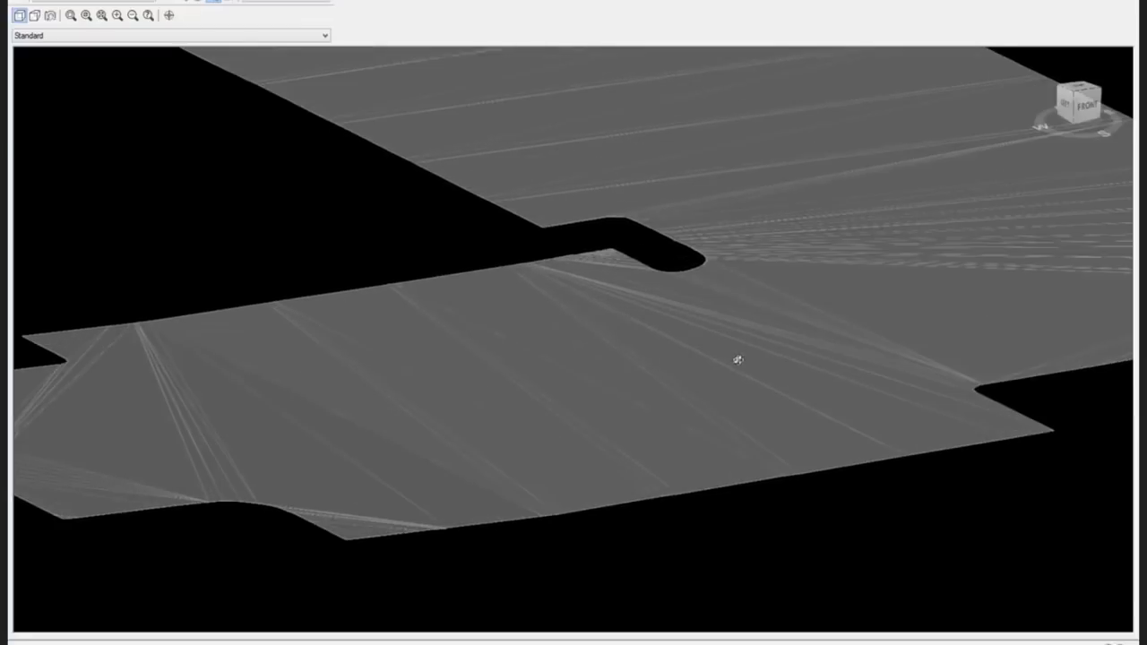
{"action": "scroll", "coordinate": [699, 402], "scroll_direction": "down", "scroll_amount": 5}
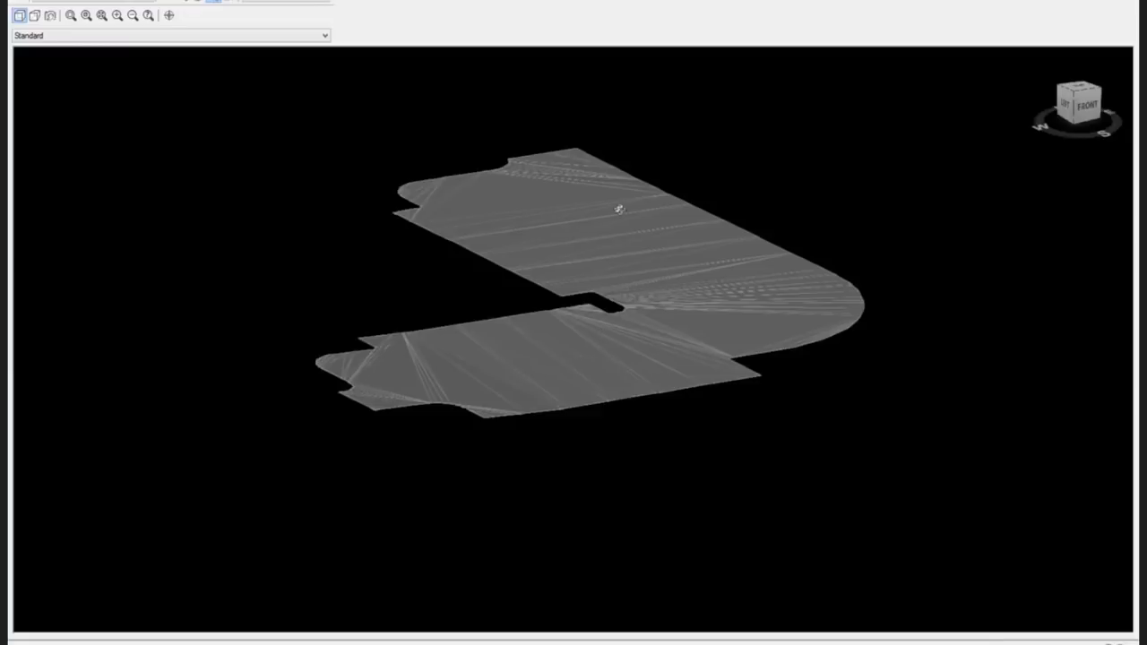
{"action": "left_click_drag", "start_coordinate": [675, 336], "coordinate": [678, 339]}
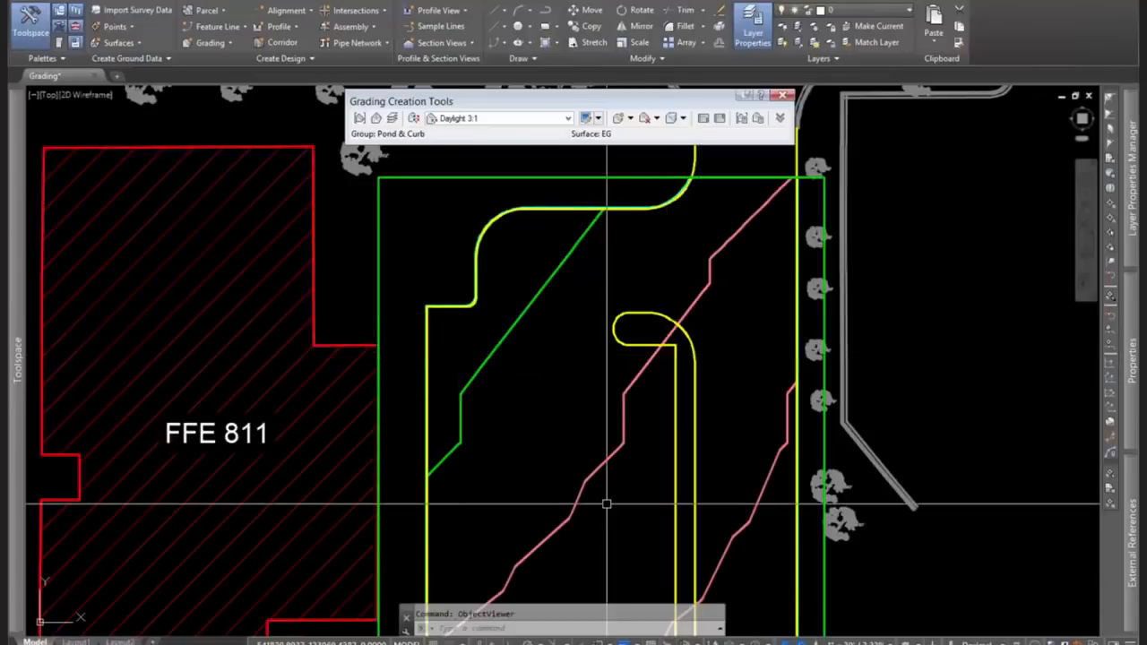
With object snap on, create a Basic Feature Line in the Drainage site from the perimeter's inner corner, at elevation 808.75, to its southeast corner.
{"action": "scroll", "coordinate": [615, 434], "scroll_direction": "up", "scroll_amount": 2}
{"action": "scroll", "coordinate": [615, 435], "scroll_direction": "down", "scroll_amount": 2}
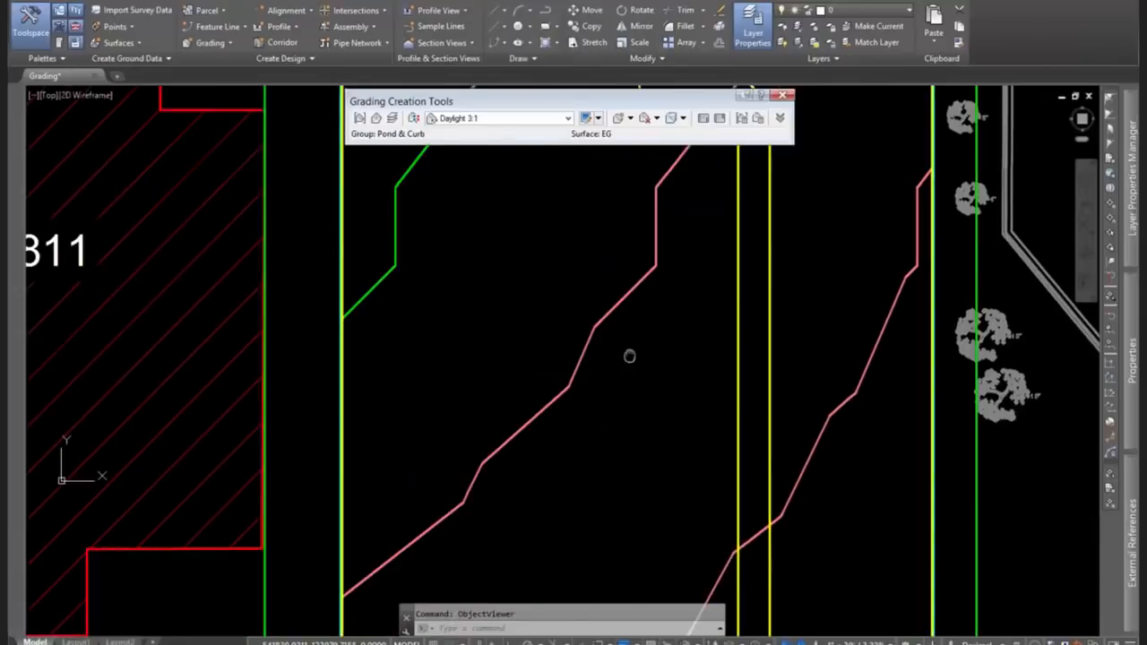
{"action": "scroll", "coordinate": [679, 389], "scroll_direction": "down", "scroll_amount": 2}
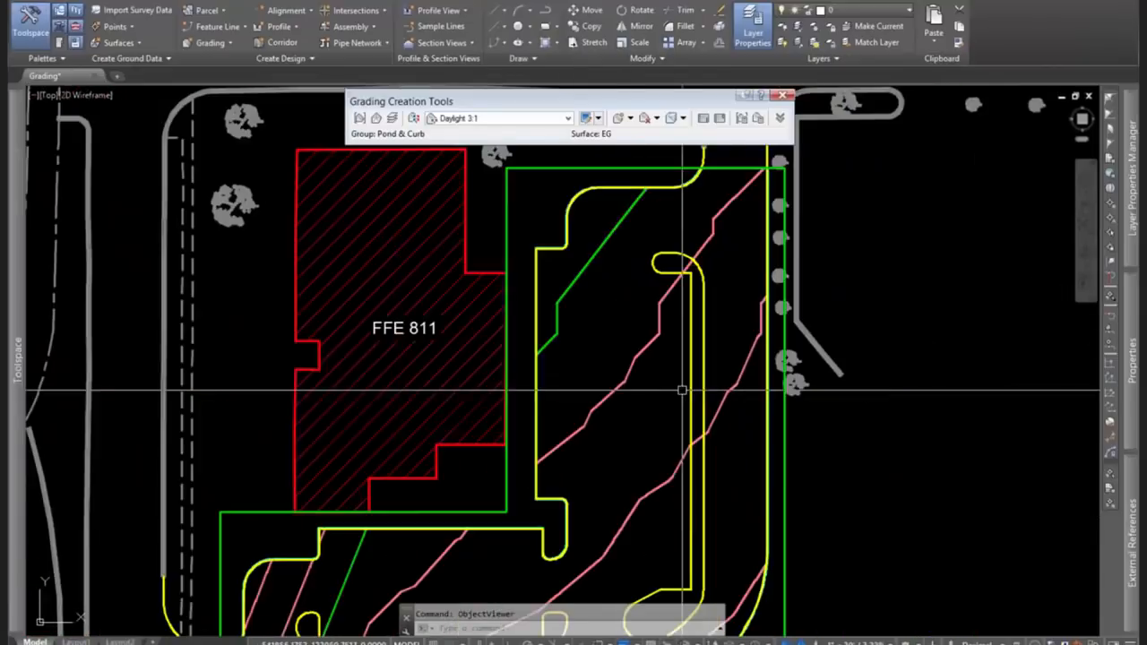
{"action": "scroll", "coordinate": [678, 560], "scroll_direction": "up", "scroll_amount": 2}
{"action": "scroll", "coordinate": [678, 561], "scroll_direction": "down", "scroll_amount": 3}
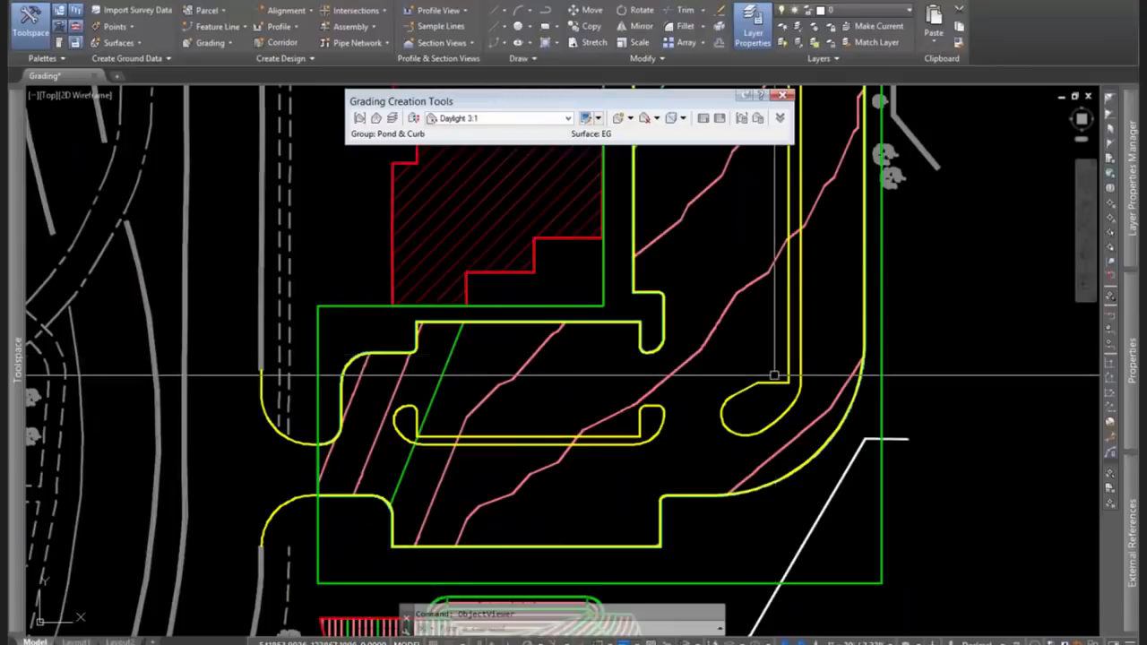
{"action": "key", "text": "Escape"}
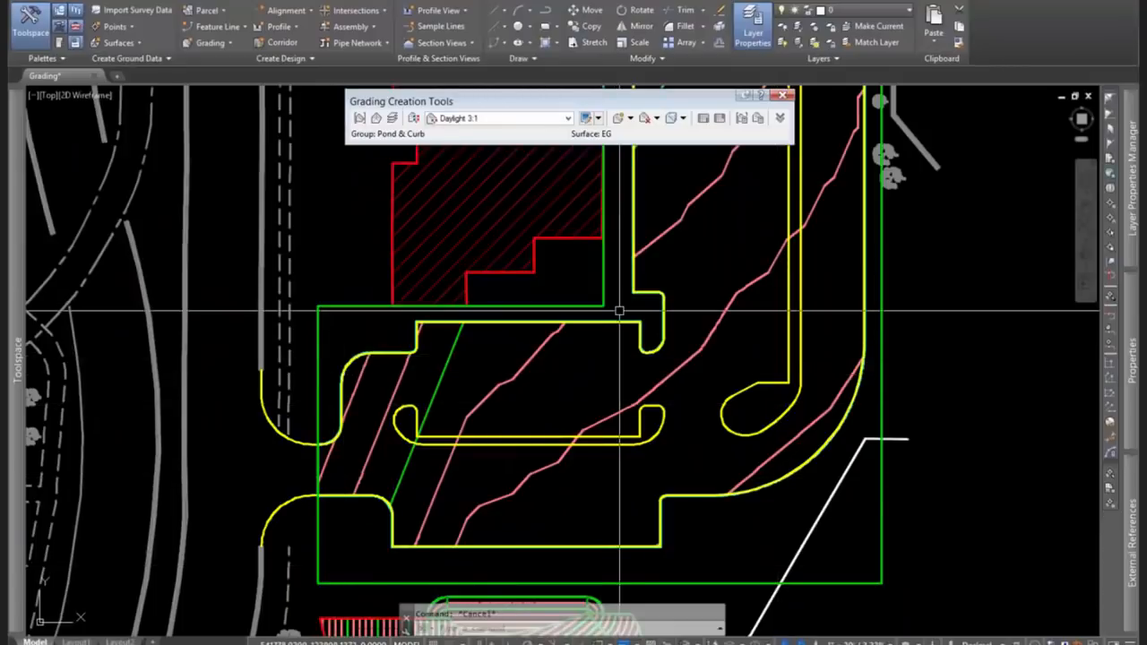
{"action": "left_click", "coordinate": [217, 26]}
{"action": "left_click", "coordinate": [237, 51]}
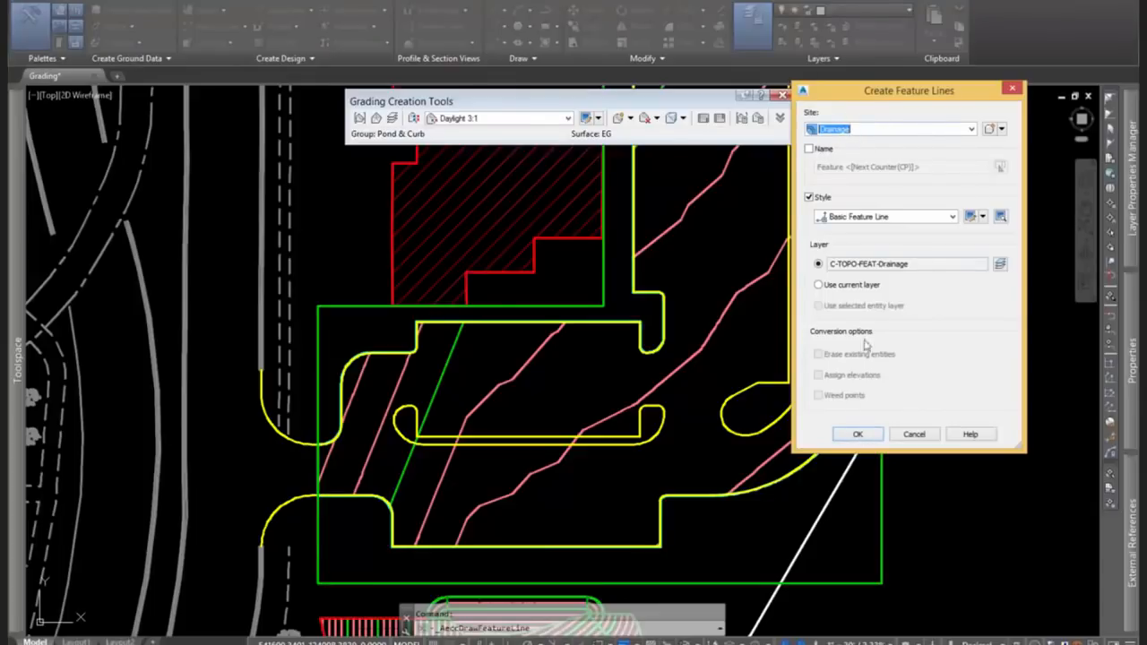
{"action": "left_click", "coordinate": [859, 433]}
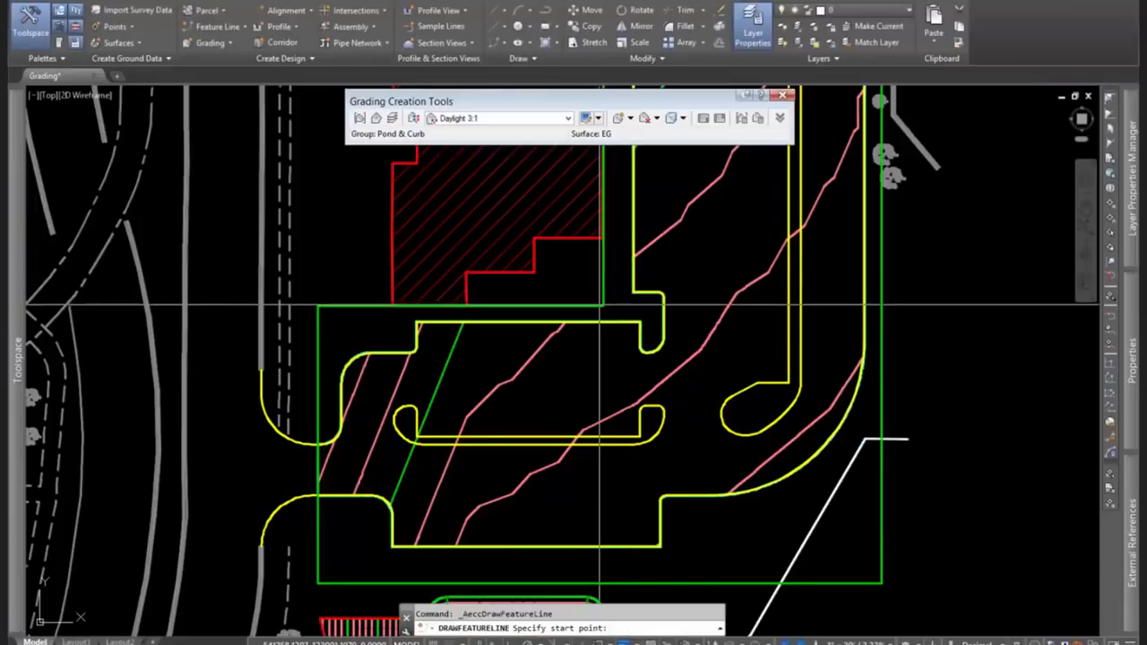
{"action": "key", "text": "F3"}
{"action": "left_click", "coordinate": [603, 305]}
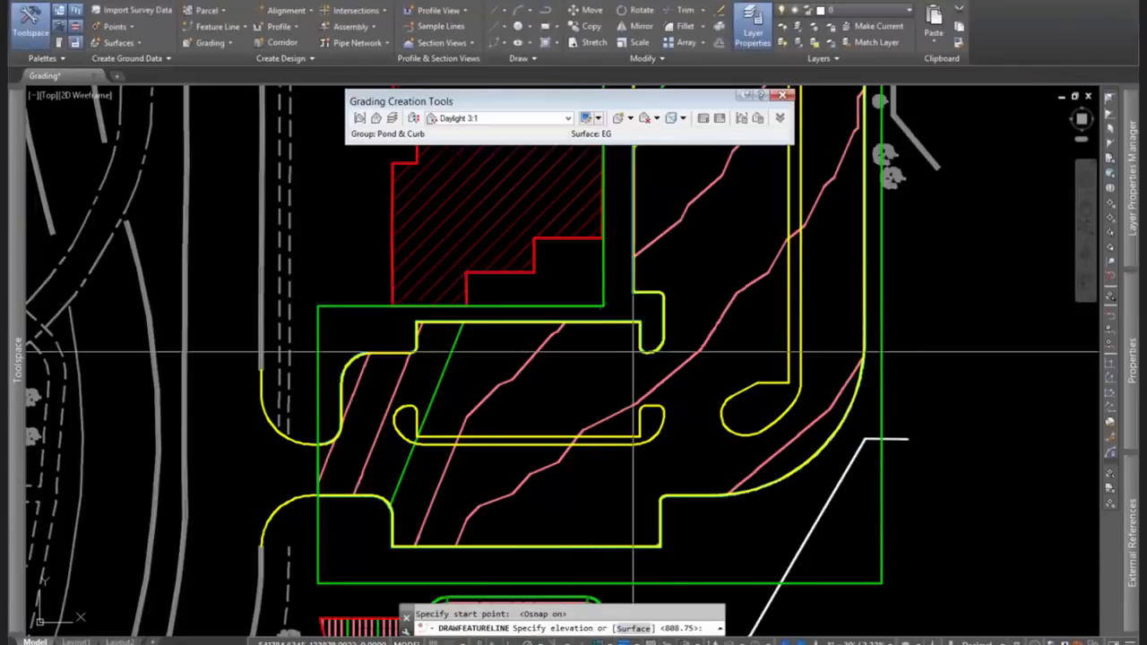
{"action": "key", "text": "Return"}
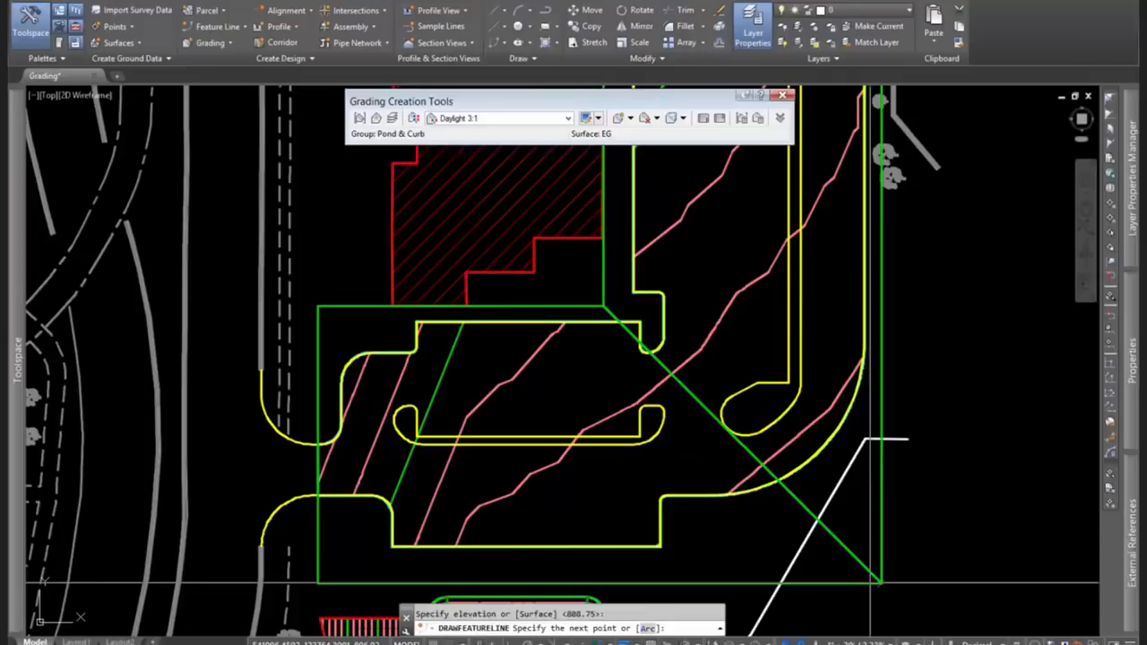
{"action": "left_click", "coordinate": [883, 582]}
{"action": "key", "text": "Return"}
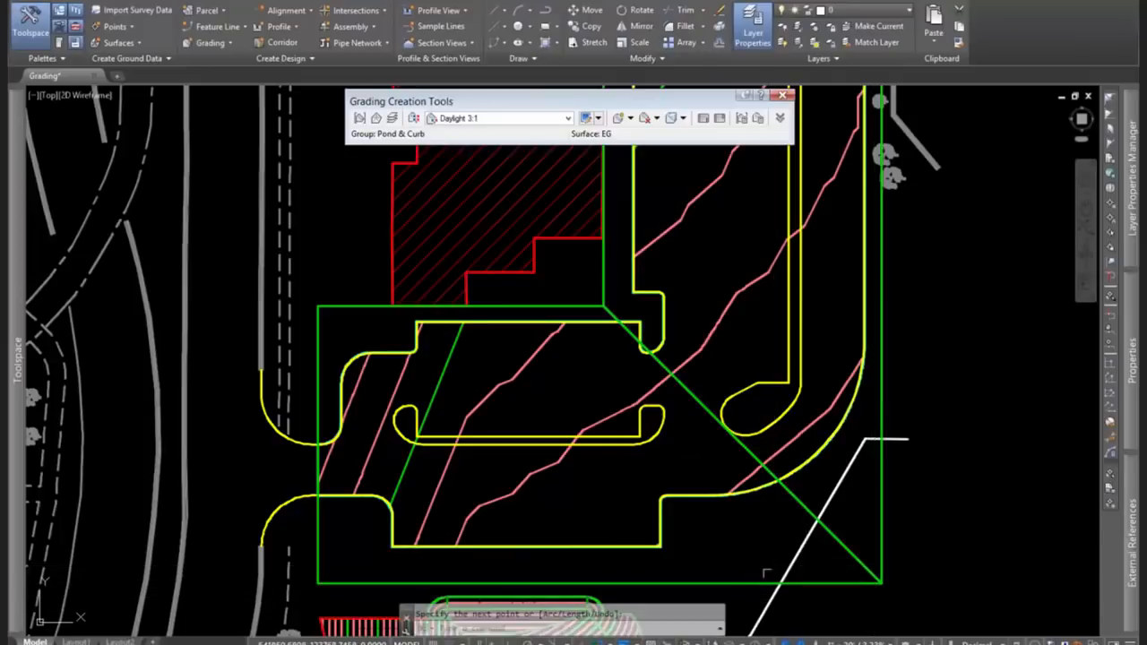
Finish the diagonal feature line and select the parking lot's perimeter feature line.
{"action": "scroll", "coordinate": [768, 571], "scroll_direction": "down", "scroll_amount": 2}
{"action": "scroll", "coordinate": [798, 366], "scroll_direction": "up", "scroll_amount": 2}
{"action": "middle_click_drag", "start_coordinate": [798, 366], "coordinate": [762, 504]}
{"action": "scroll", "coordinate": [761, 503], "scroll_direction": "down", "scroll_amount": 2}
{"action": "scroll", "coordinate": [644, 420], "scroll_direction": "up", "scroll_amount": 2}
{"action": "scroll", "coordinate": [642, 420], "scroll_direction": "down", "scroll_amount": 2}
{"action": "key", "text": "Escape"}
{"action": "left_click", "coordinate": [629, 367]}
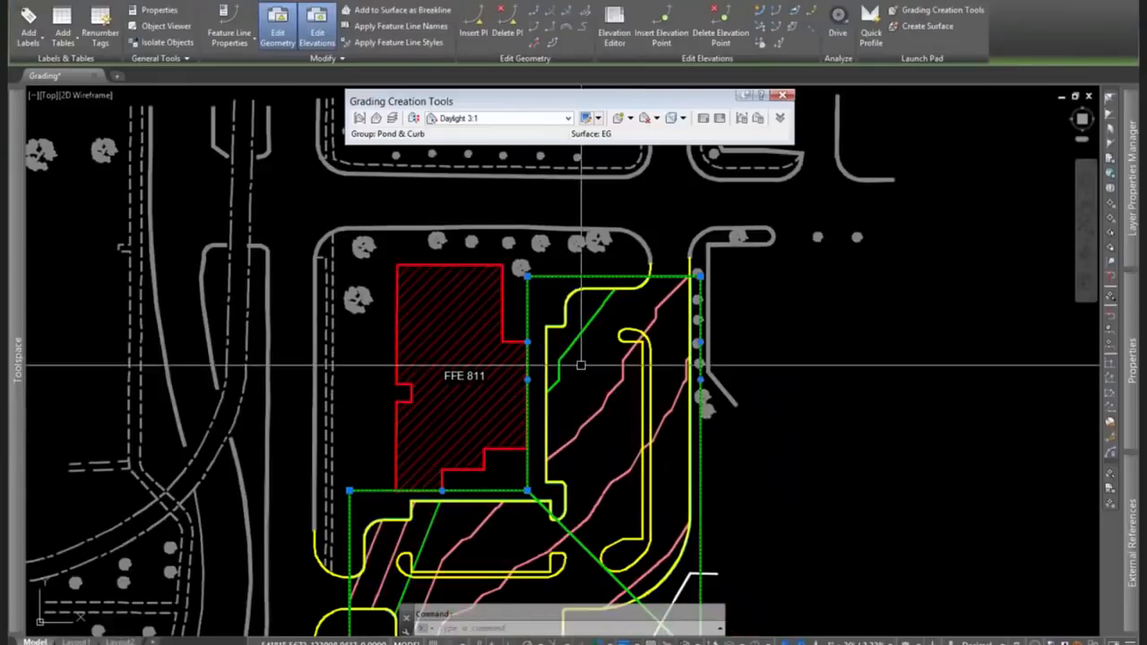
Examine the selected perimeter and the contours across the east parking area, from the northern entrance to the southeast corner.
{"action": "middle_click_drag", "start_coordinate": [638, 404], "coordinate": [537, 351]}
{"action": "scroll", "coordinate": [536, 351], "scroll_direction": "up", "scroll_amount": 4}
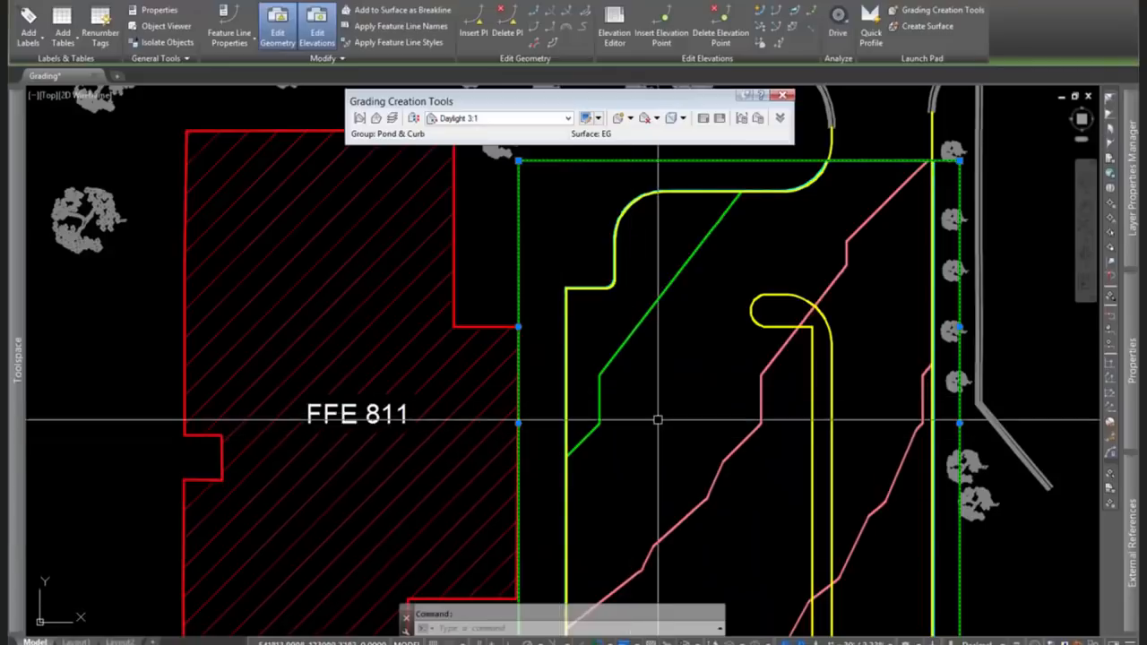
{"action": "scroll", "coordinate": [661, 424], "scroll_direction": "down", "scroll_amount": 2}
{"action": "scroll", "coordinate": [660, 423], "scroll_direction": "up", "scroll_amount": 2}
{"action": "scroll", "coordinate": [627, 457], "scroll_direction": "down", "scroll_amount": 3}
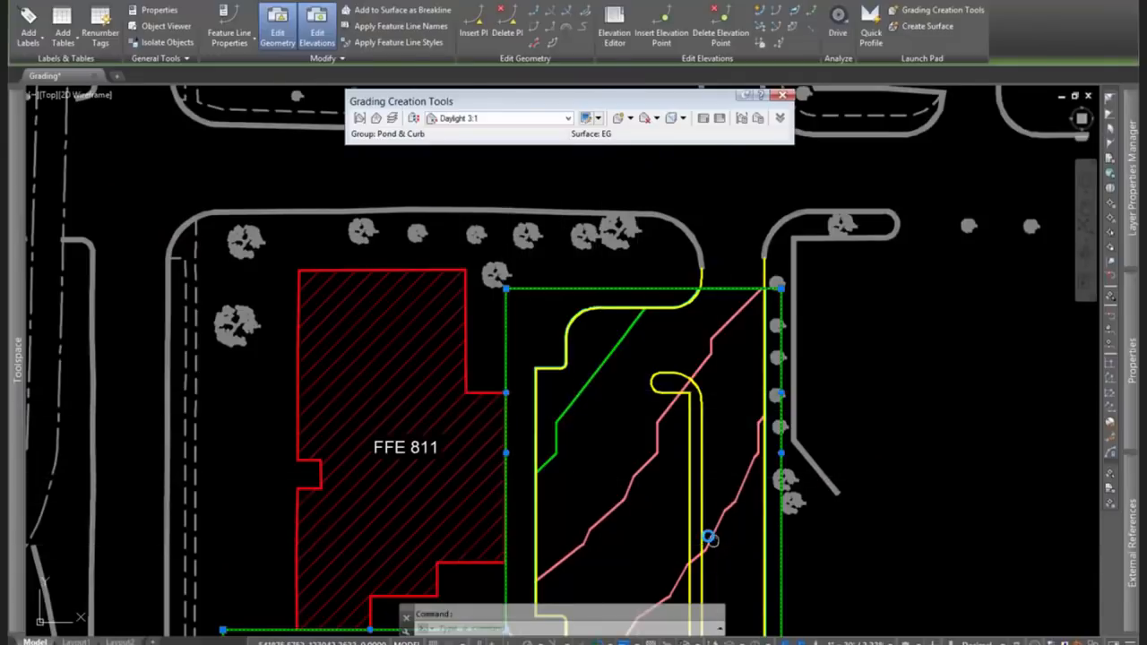
{"action": "middle_click_drag", "start_coordinate": [708, 535], "coordinate": [608, 474]}
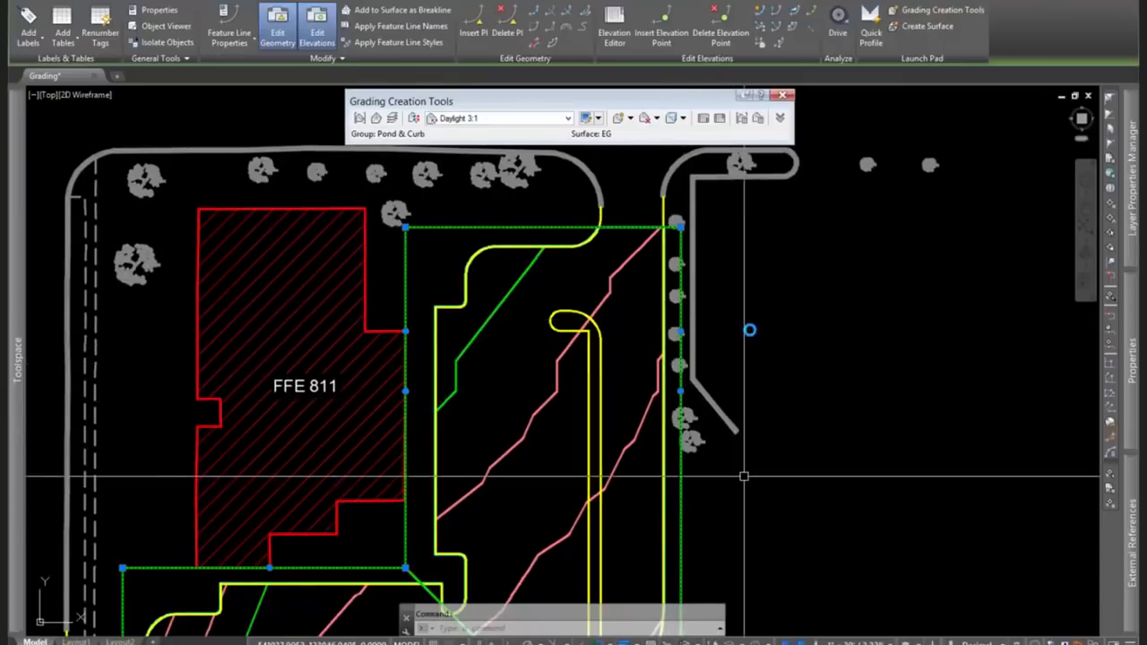
{"action": "scroll", "coordinate": [718, 414], "scroll_direction": "down", "scroll_amount": 6}
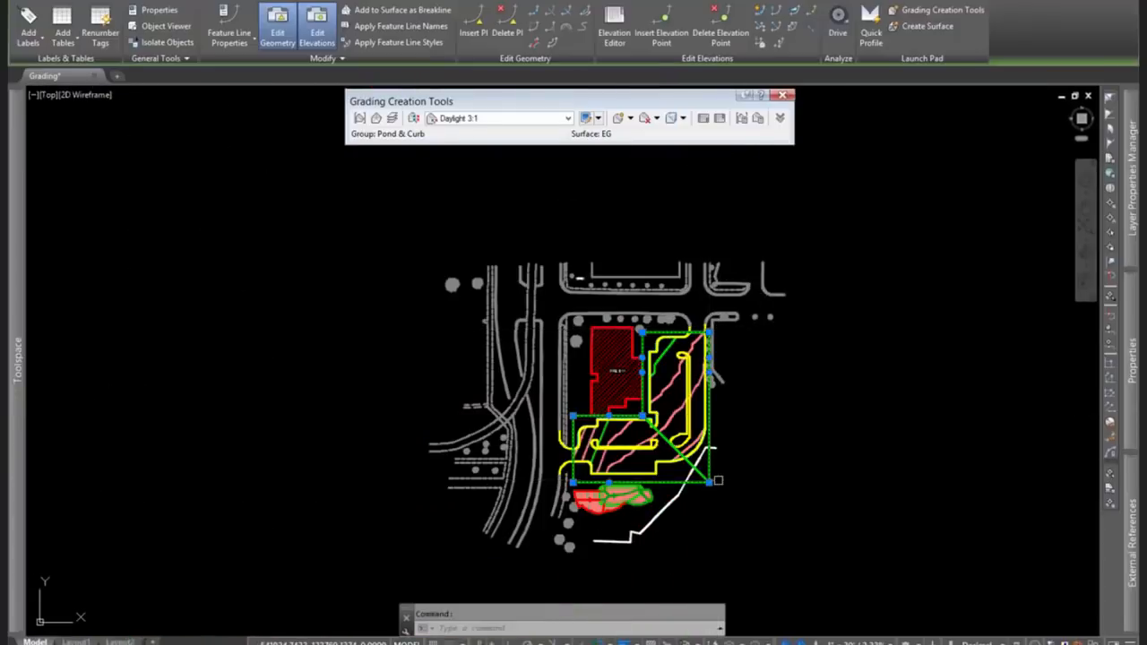
{"action": "key", "text": "ctrl"}
{"action": "scroll", "coordinate": [718, 481], "scroll_direction": "up", "scroll_amount": 4}
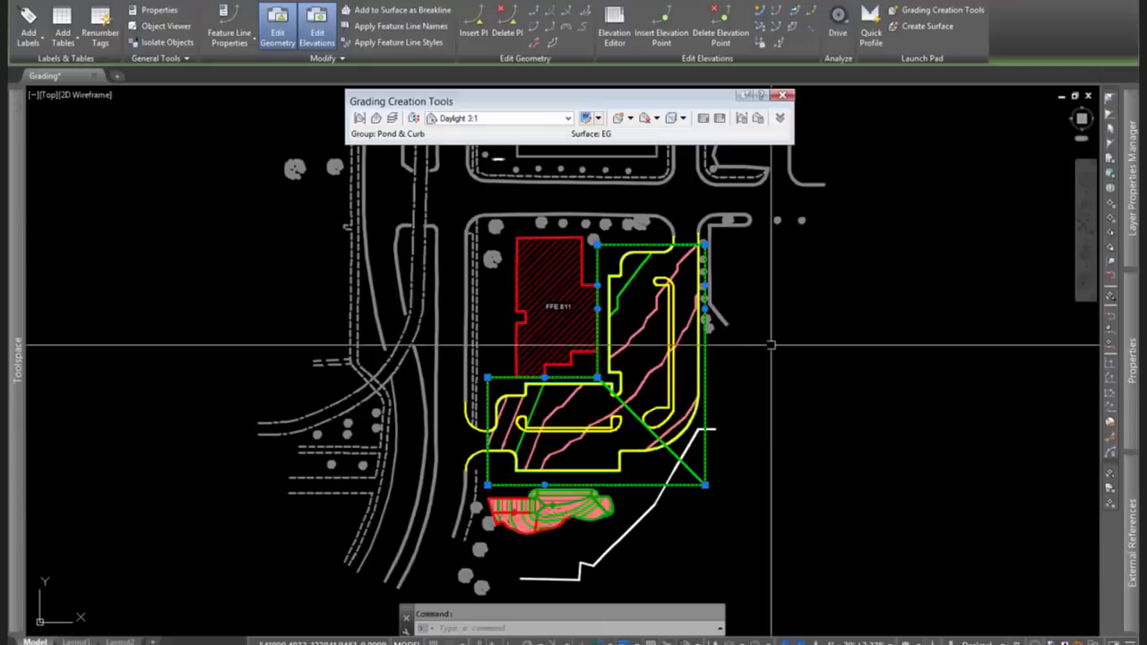
{"action": "scroll", "coordinate": [689, 412], "scroll_direction": "down", "scroll_amount": 1}
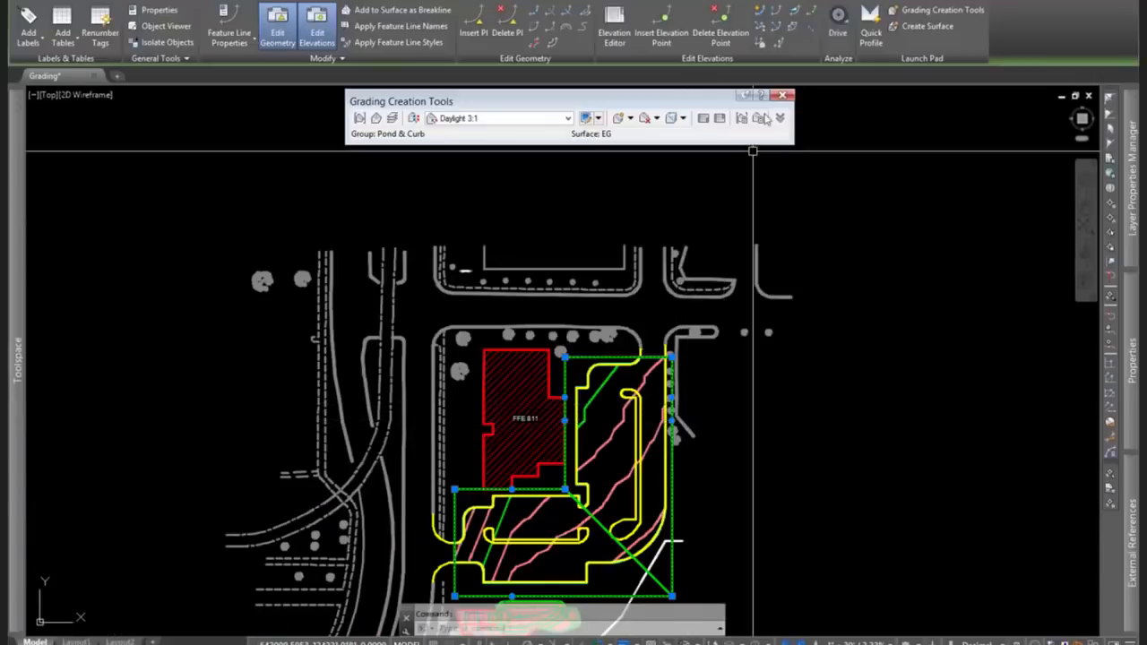
{"action": "key", "text": "ctrl"}
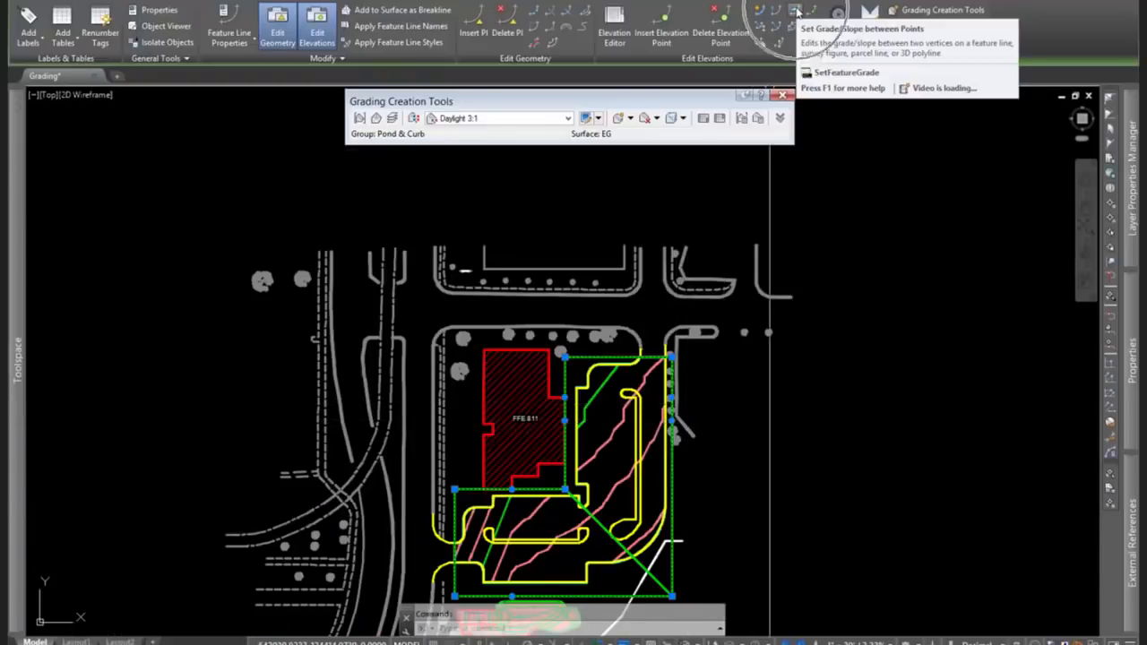
Set the perimeter's grade between its northeast corner, at elevation 808.80, and its southeast corner, accepting the -0.91 grade.
{"action": "left_click", "coordinate": [796, 11]}
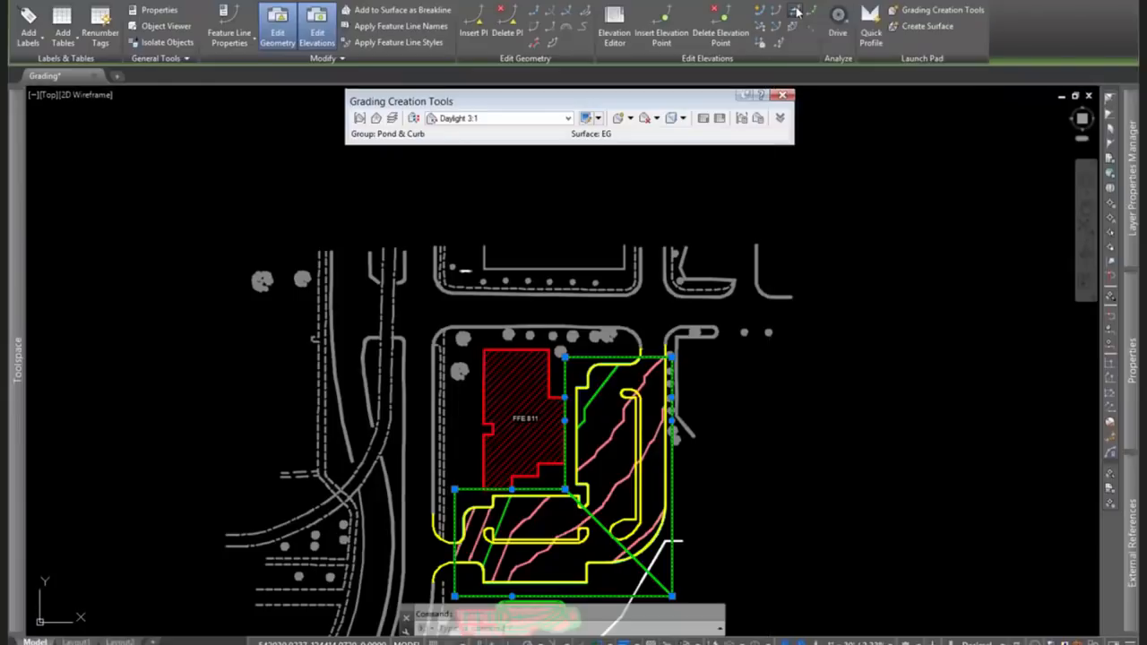
{"action": "scroll", "coordinate": [661, 372], "scroll_direction": "up", "scroll_amount": 5}
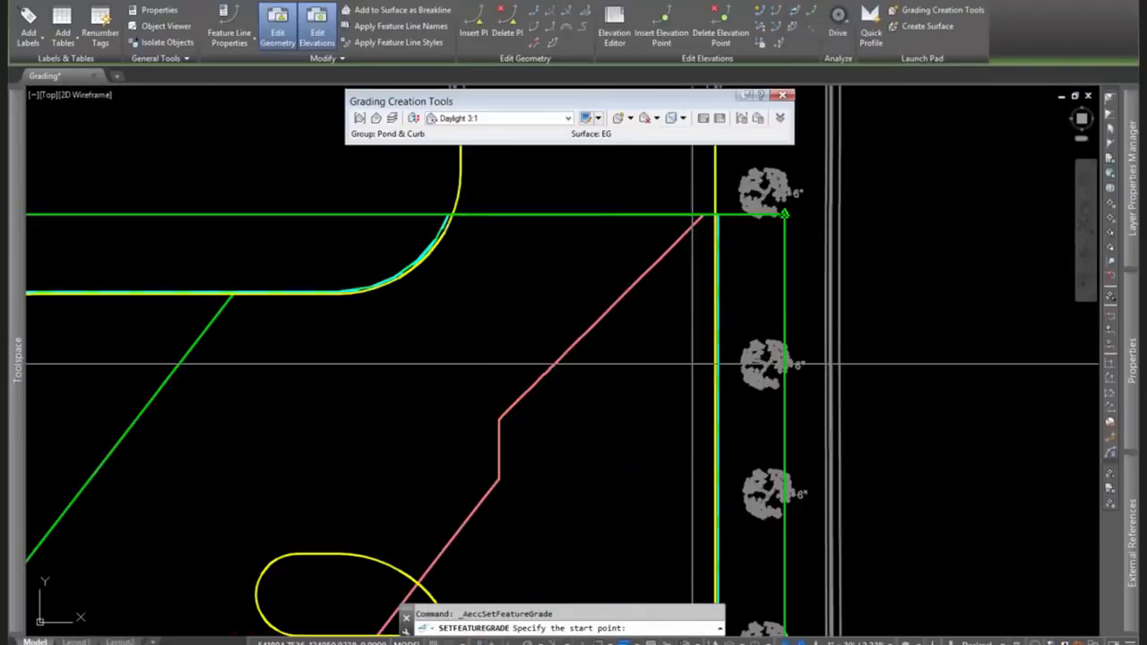
{"action": "left_click", "coordinate": [785, 216]}
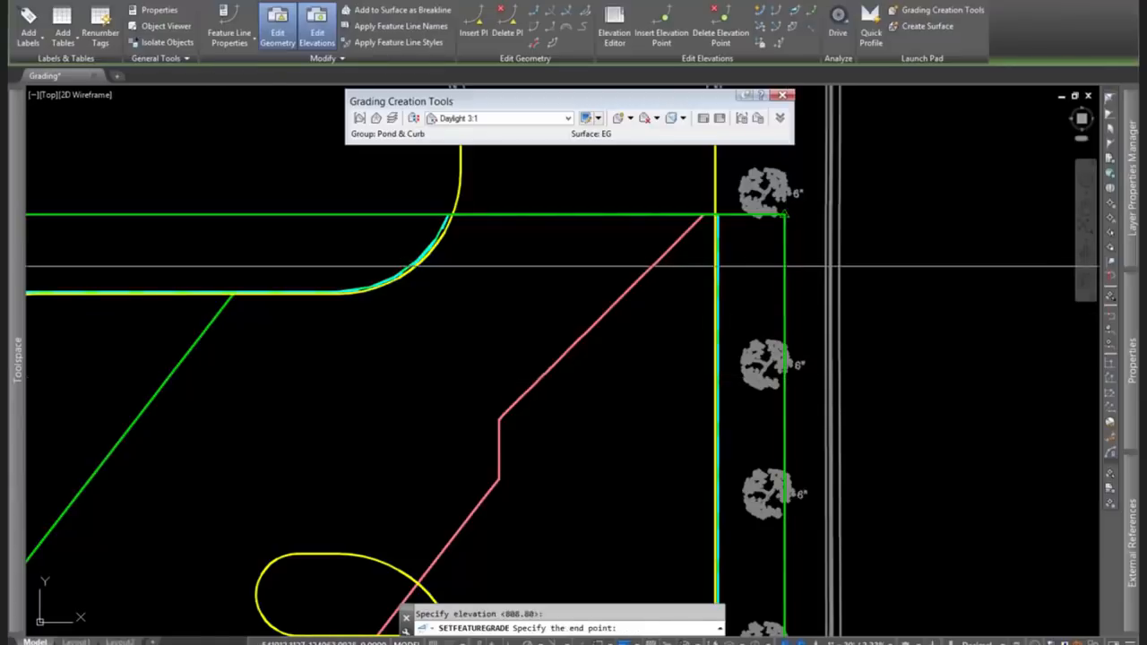
{"action": "scroll", "coordinate": [819, 266], "scroll_direction": "down", "scroll_amount": 4}
{"action": "scroll", "coordinate": [819, 298], "scroll_direction": "down", "scroll_amount": 2}
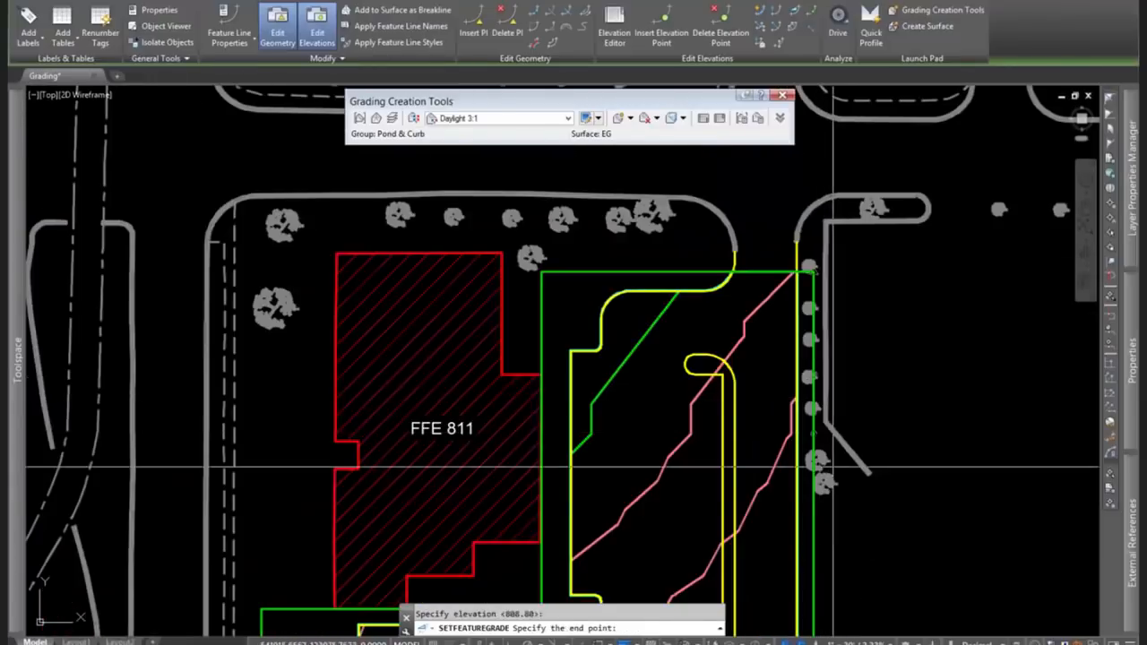
{"action": "middle_click_drag", "start_coordinate": [834, 501], "coordinate": [748, 503]}
{"action": "scroll", "coordinate": [748, 473], "scroll_direction": "down", "scroll_amount": 2}
{"action": "scroll", "coordinate": [757, 459], "scroll_direction": "up", "scroll_amount": 5}
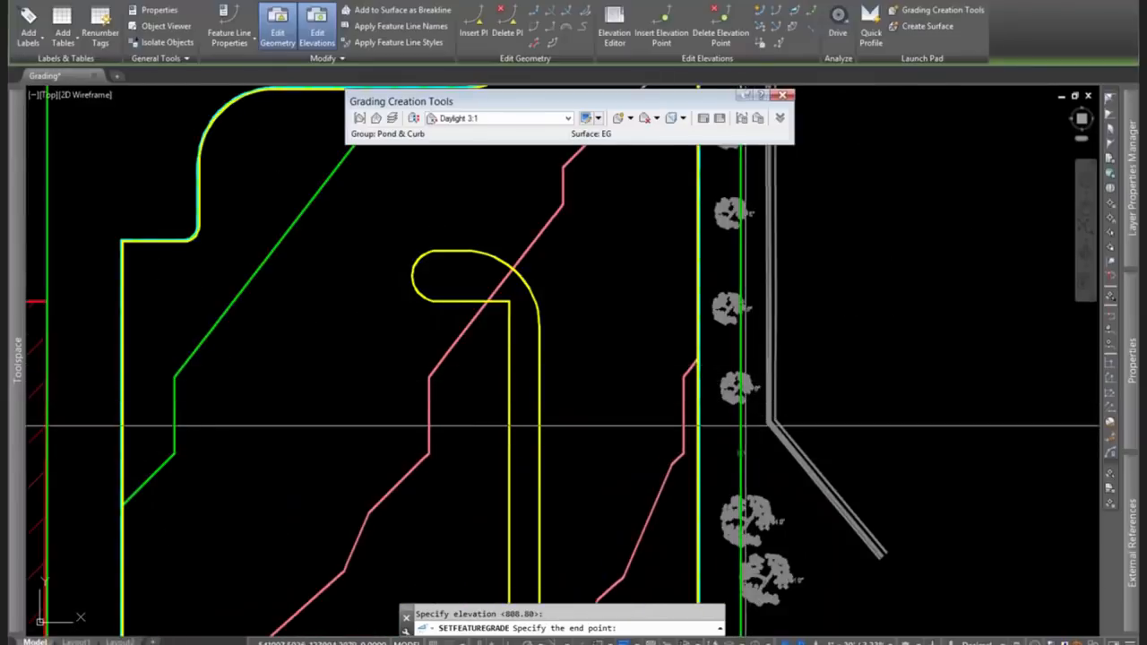
{"action": "scroll", "coordinate": [743, 421], "scroll_direction": "down", "scroll_amount": 5}
{"action": "scroll", "coordinate": [791, 559], "scroll_direction": "up", "scroll_amount": 2}
{"action": "middle_click_drag", "start_coordinate": [791, 561], "coordinate": [760, 429]}
{"action": "left_click", "coordinate": [685, 516]}
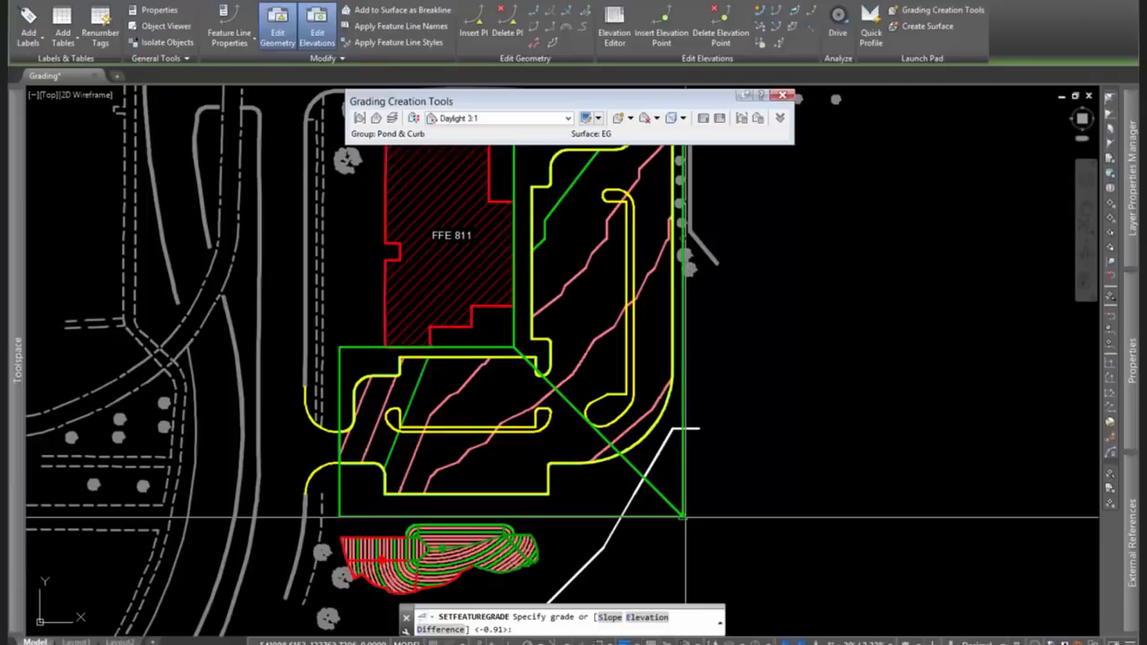
{"action": "key", "text": "Return"}
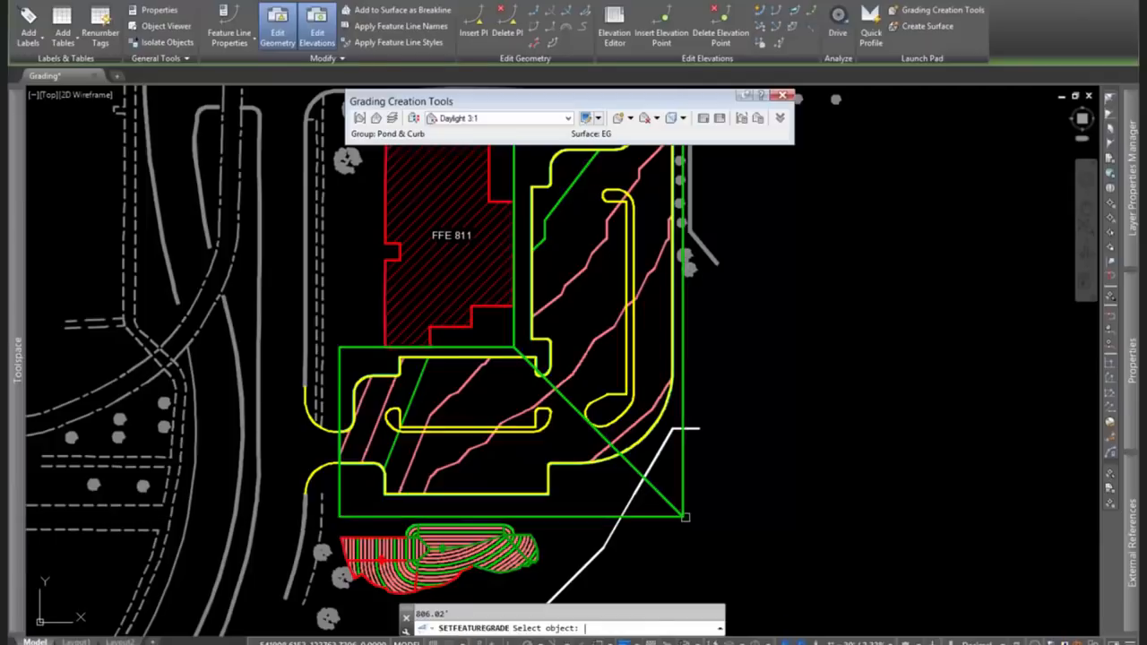
{"action": "left_click", "coordinate": [684, 517]}
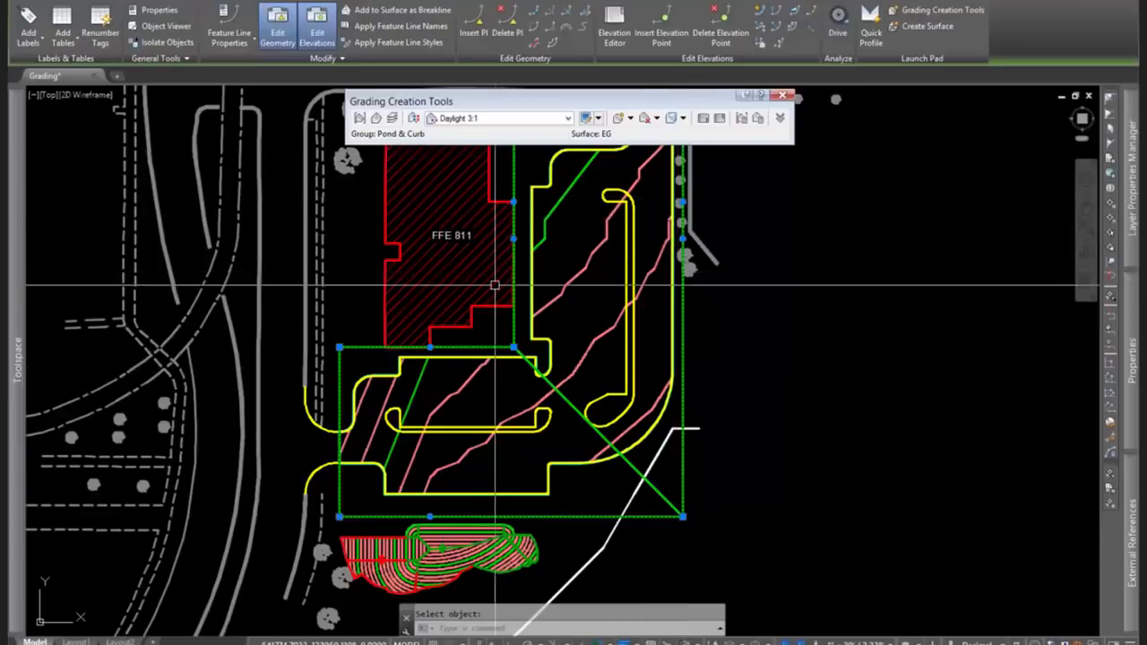
Set the Drainage surface to Rebuild - Automatic, check the updated contours beside the building, and clear the perimeter selection.
{"action": "mouse_move", "coordinate": [12, 307]}
{"action": "right_click", "coordinate": [148, 215]}
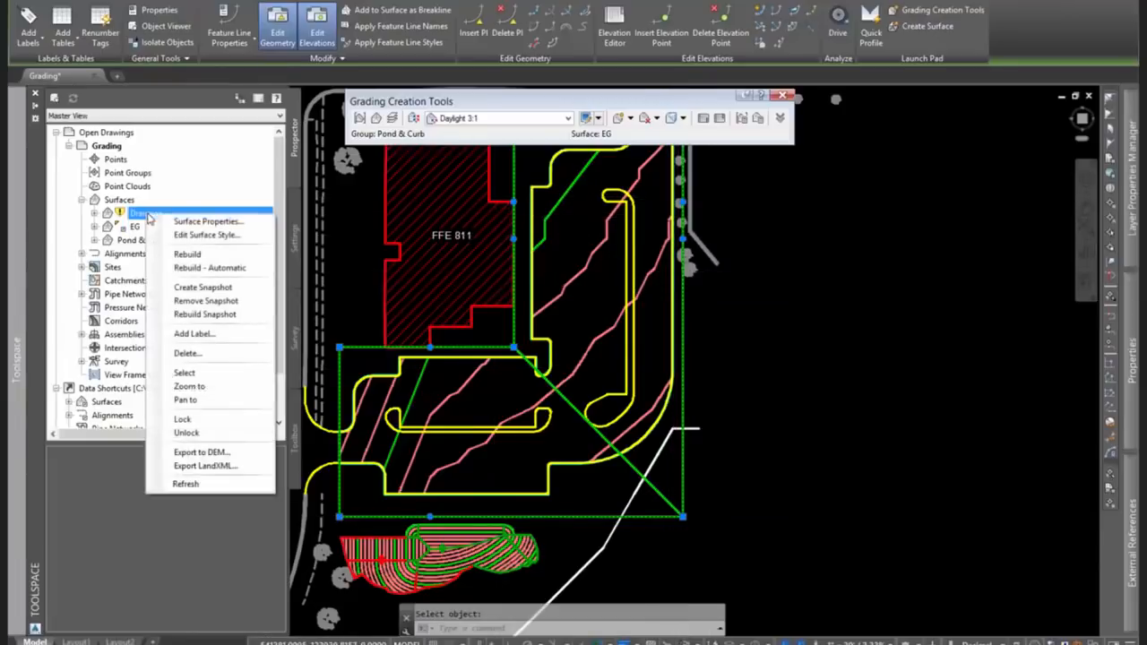
{"action": "left_click", "coordinate": [216, 270]}
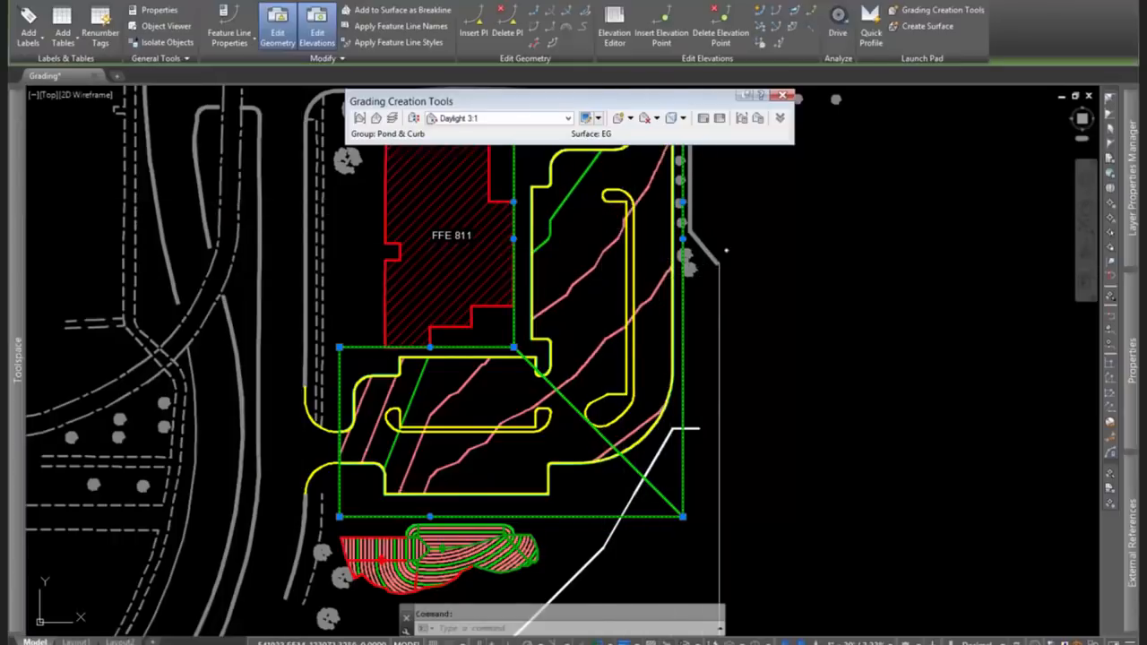
{"action": "scroll", "coordinate": [719, 259], "scroll_direction": "up", "scroll_amount": 2}
{"action": "scroll", "coordinate": [698, 300], "scroll_direction": "down", "scroll_amount": 2}
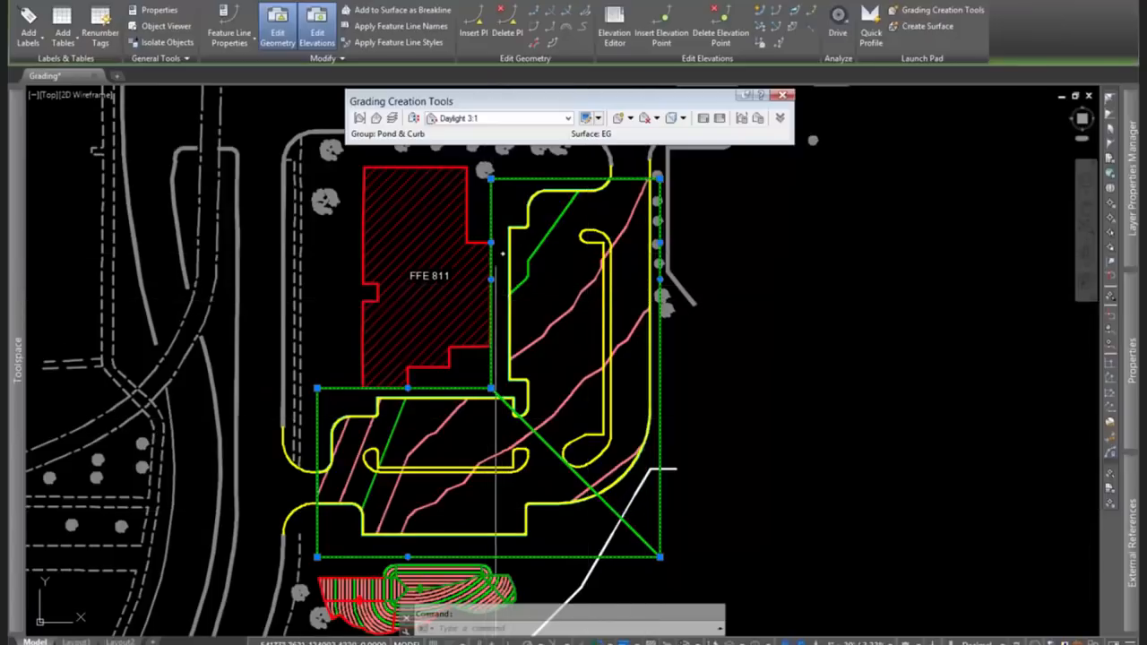
{"action": "scroll", "coordinate": [490, 248], "scroll_direction": "up", "scroll_amount": 2}
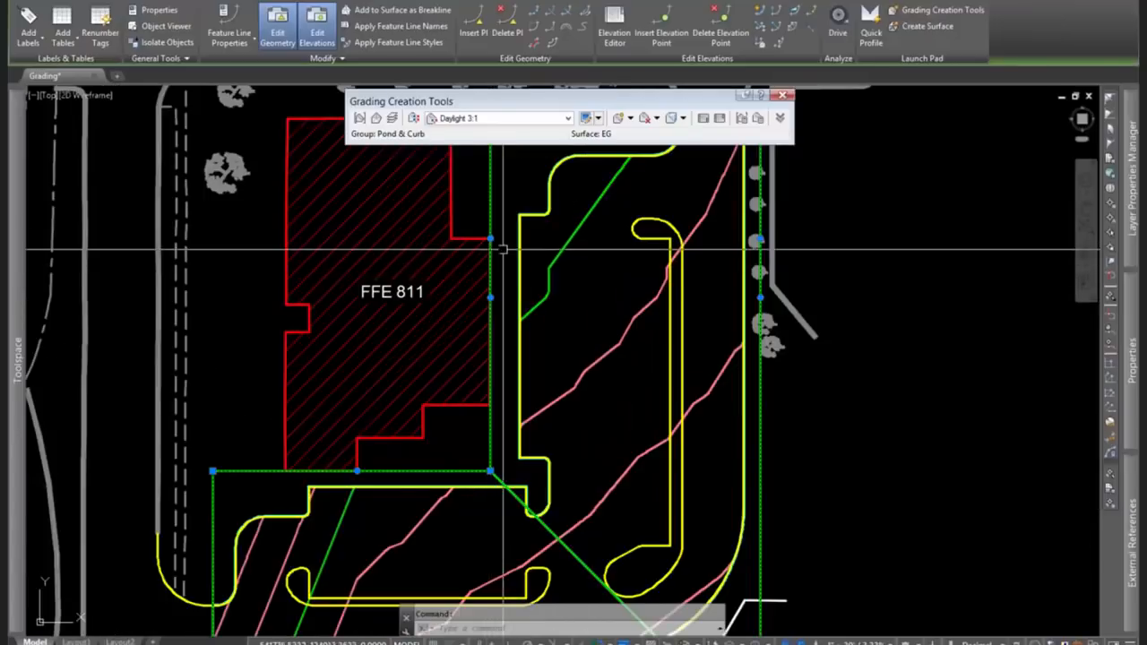
{"action": "middle_click_drag", "start_coordinate": [582, 328], "coordinate": [522, 373]}
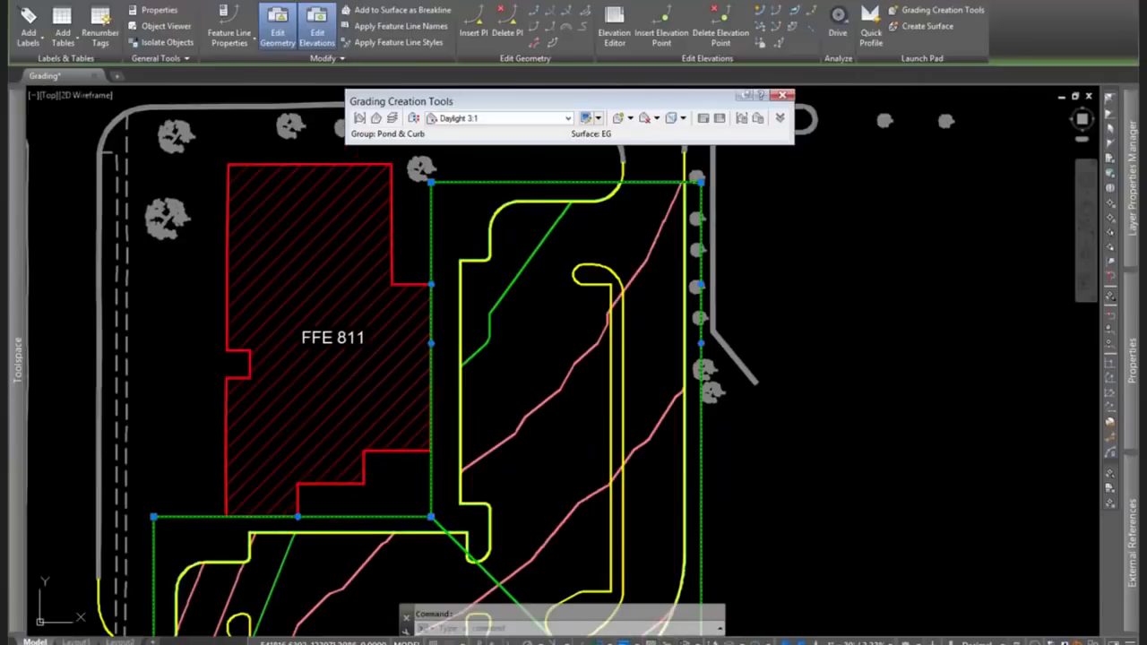
{"action": "key", "text": "Escape"}
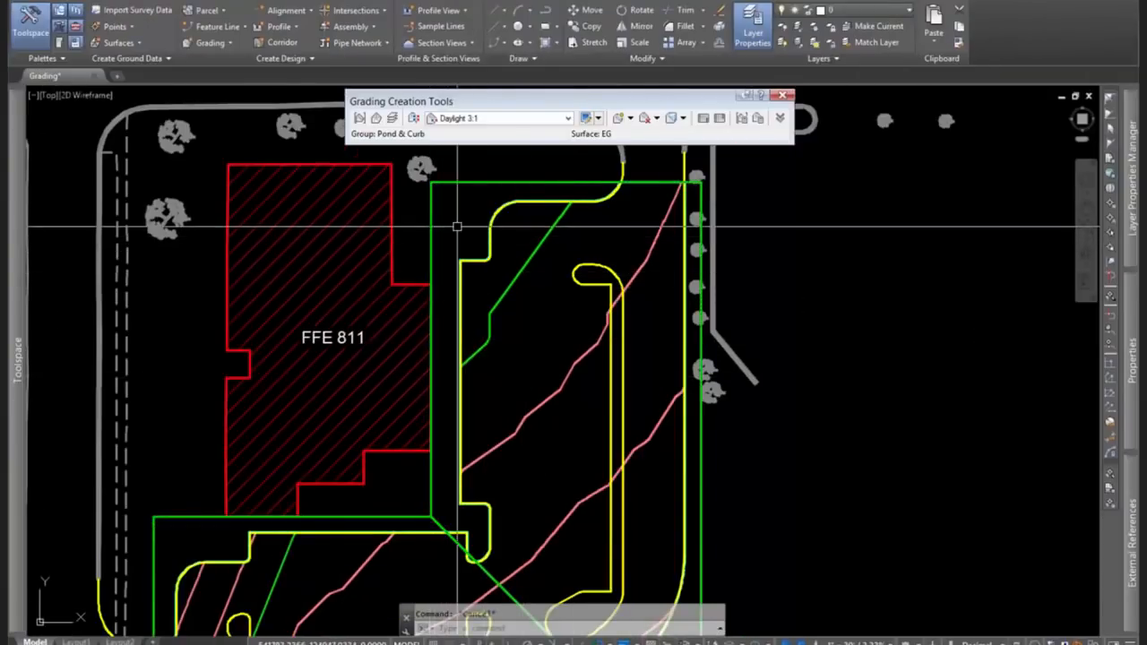
{"action": "left_click", "coordinate": [432, 327]}
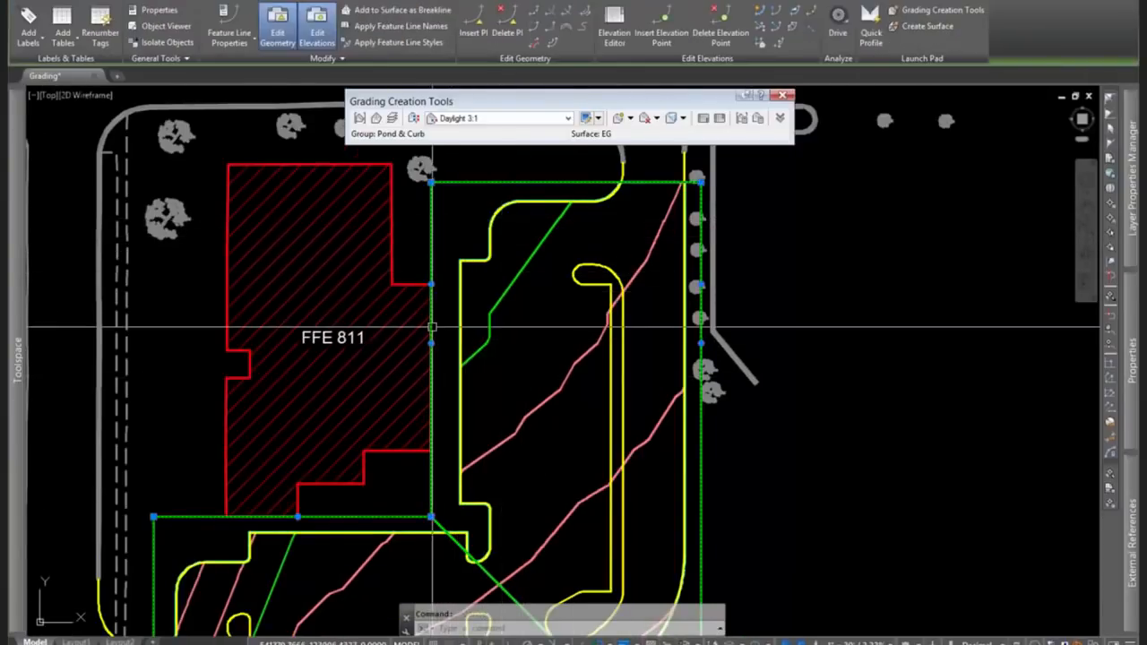
{"action": "key", "text": "Escape"}
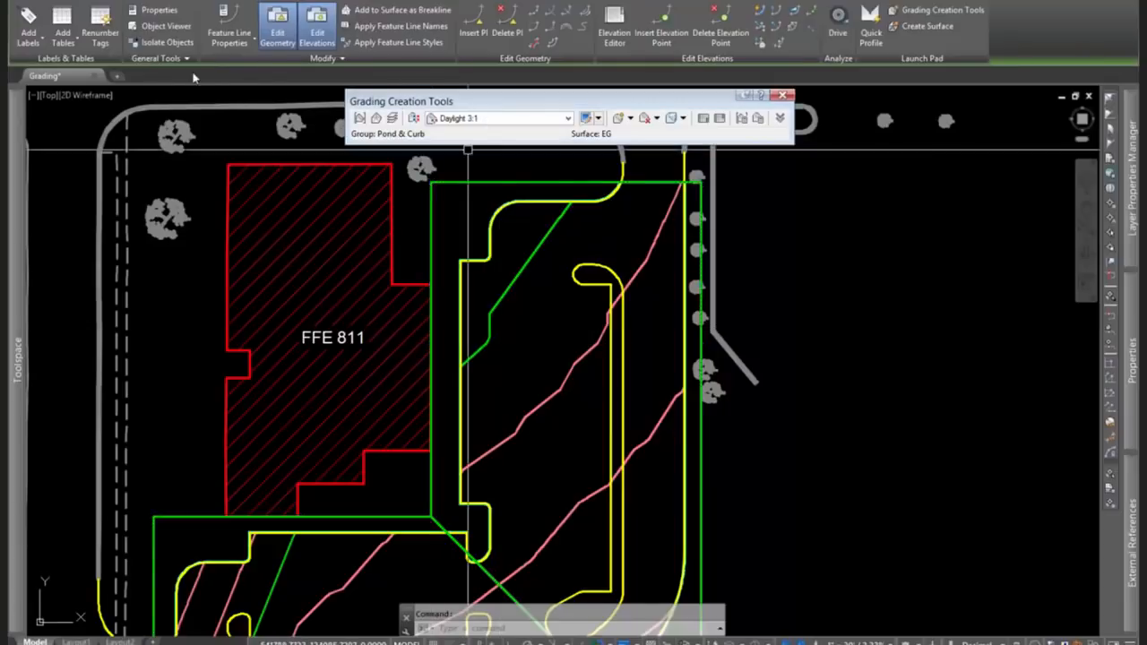
Create a Basic Feature Line in the Drainage site from the building's east corner, at elevation 810.50, straight across to the perimeter's east edge.
{"action": "left_click", "coordinate": [215, 30]}
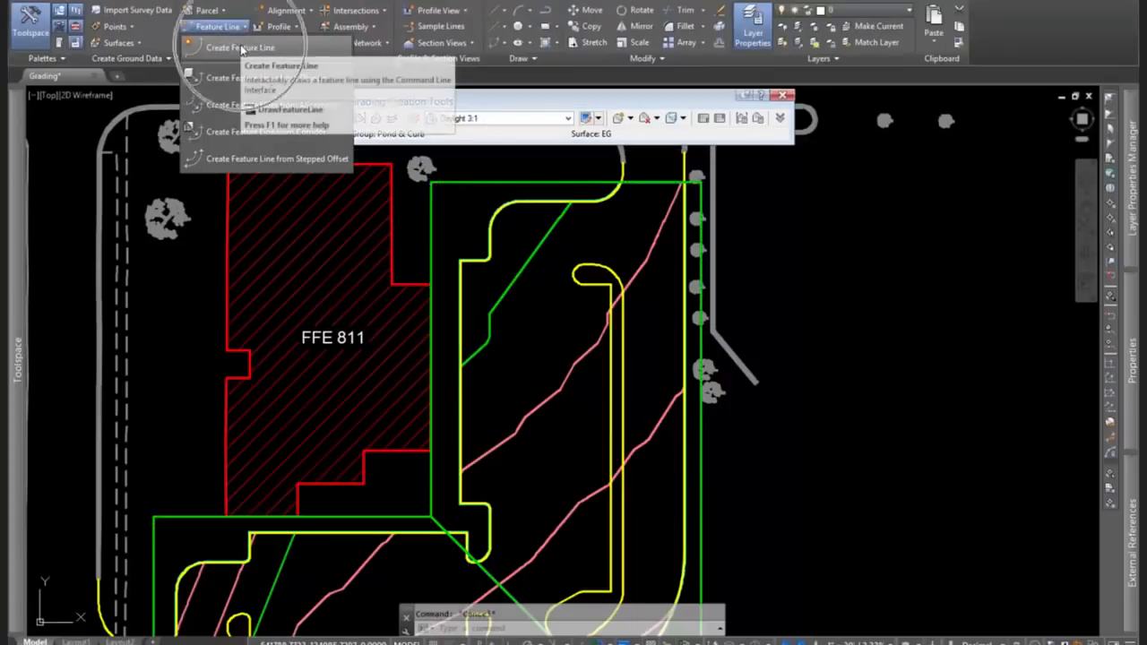
{"action": "left_click", "coordinate": [240, 47]}
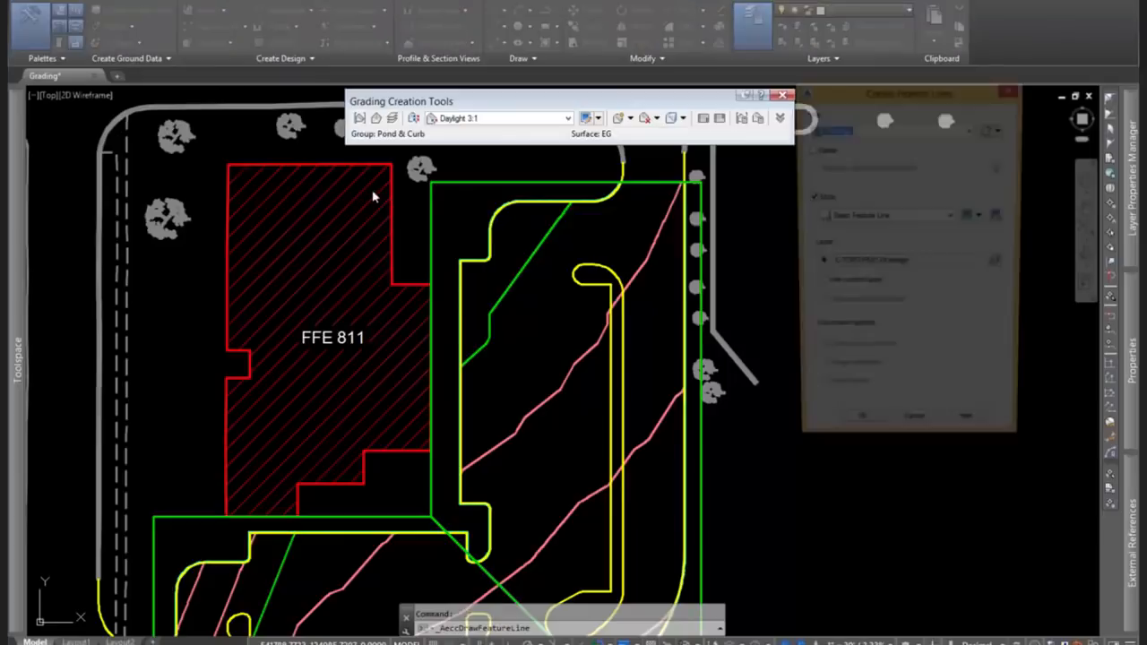
{"action": "left_click_drag", "start_coordinate": [892, 90], "coordinate": [875, 79]}
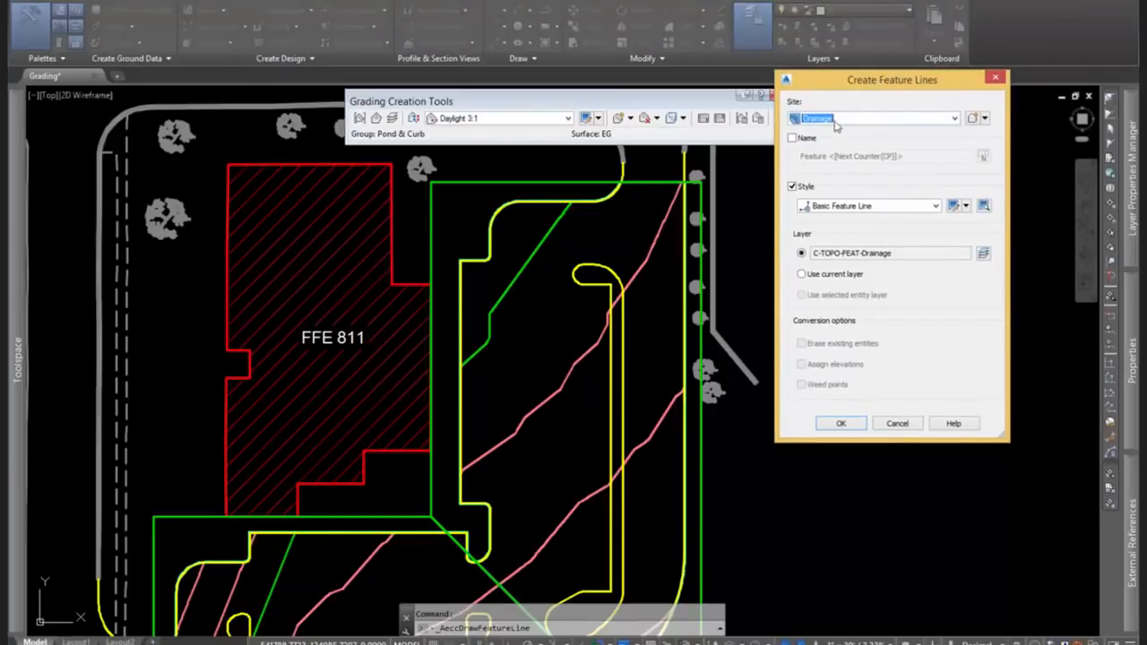
{"action": "left_click", "coordinate": [841, 424]}
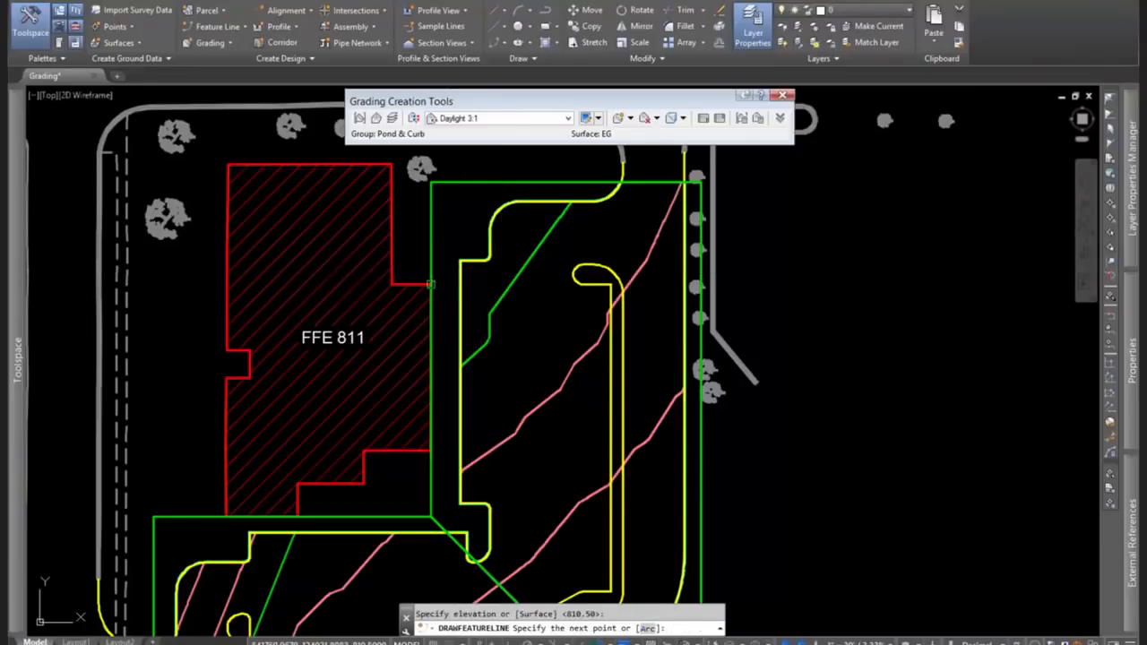
{"action": "scroll", "coordinate": [697, 274], "scroll_direction": "up", "scroll_amount": 2}
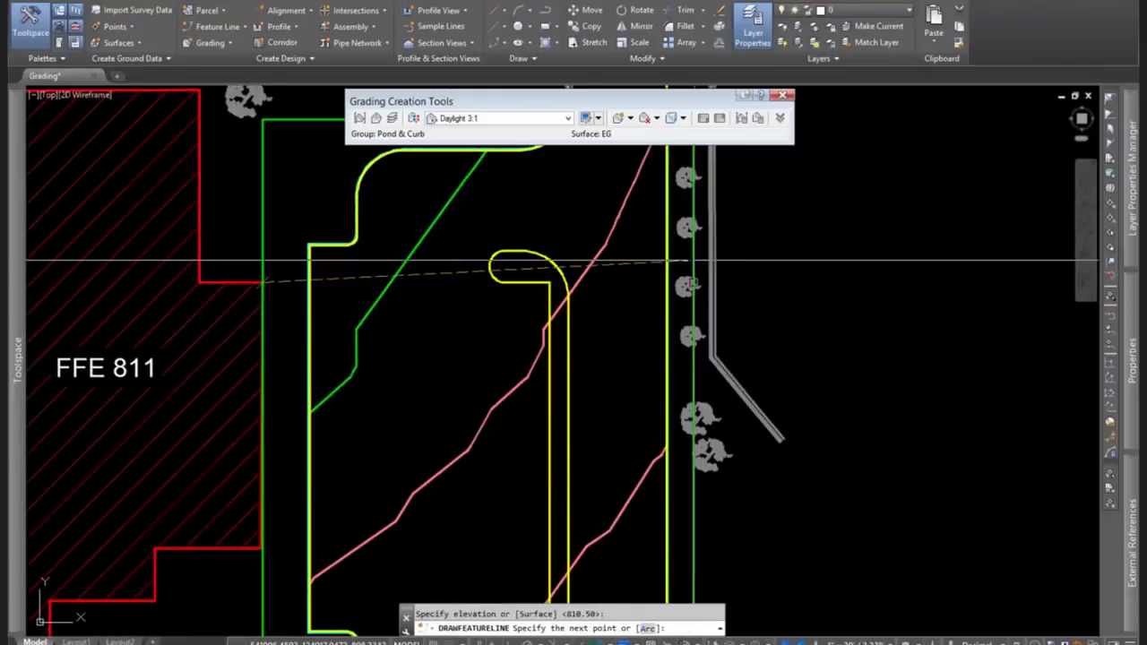
{"action": "left_click", "coordinate": [686, 283]}
{"action": "key", "text": "Return"}
{"action": "key", "text": "Return"}
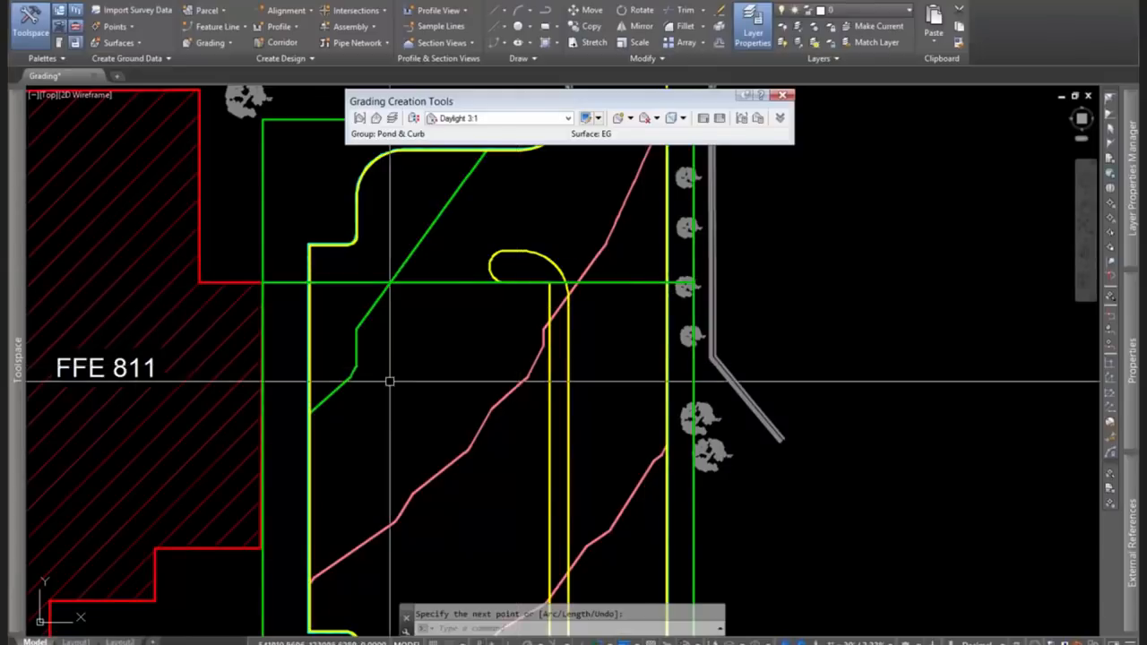
Create a parallel Basic Feature Line farther south, from the building-side perimeter point at elevation 810.50 to the east edge, and select it.
{"action": "scroll", "coordinate": [389, 382], "scroll_direction": "up", "scroll_amount": 2}
{"action": "scroll", "coordinate": [400, 369], "scroll_direction": "down", "scroll_amount": 2}
{"action": "middle_click_drag", "start_coordinate": [333, 446], "coordinate": [439, 374]}
{"action": "key", "text": "Return"}
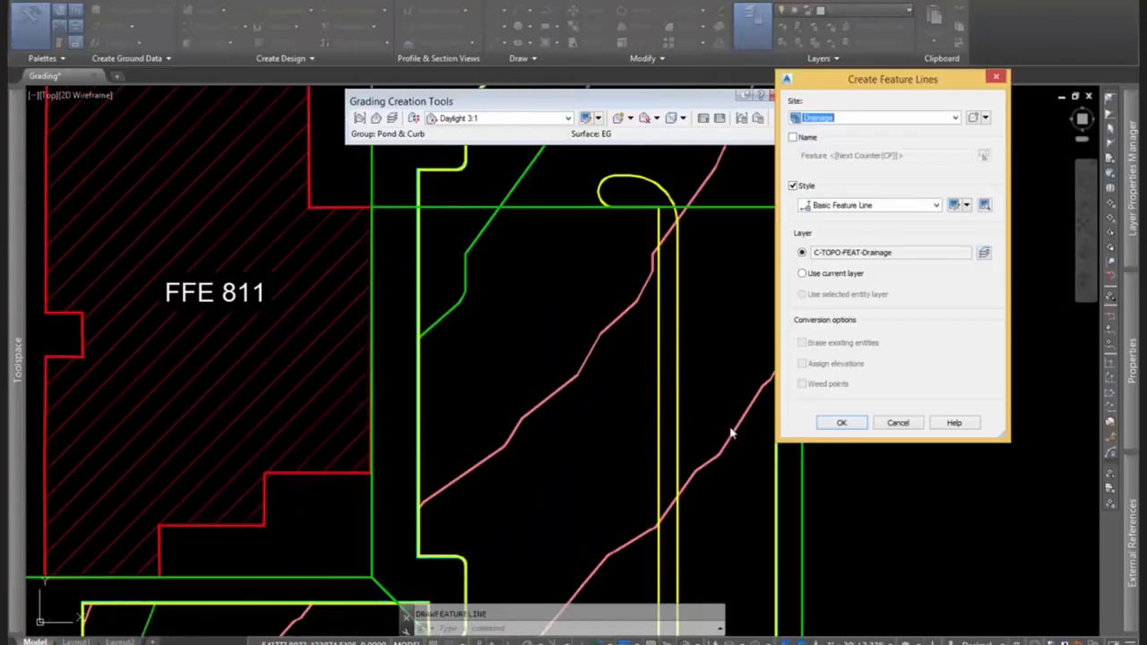
{"action": "key", "text": "Return"}
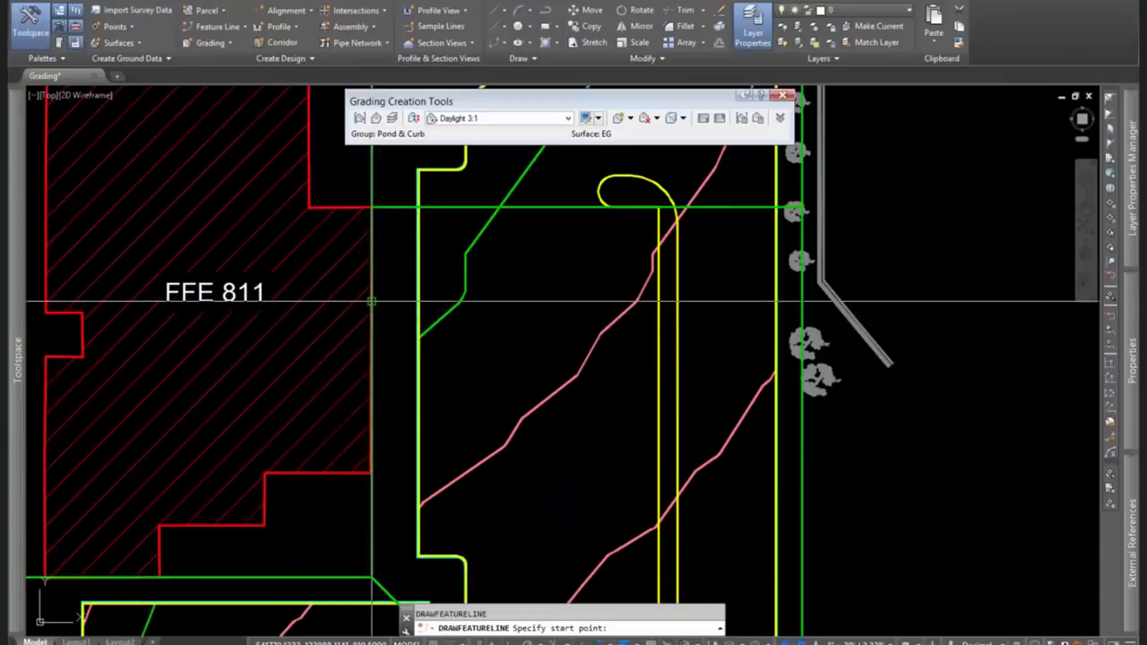
{"action": "left_click", "coordinate": [563, 330]}
{"action": "key", "text": "Return"}
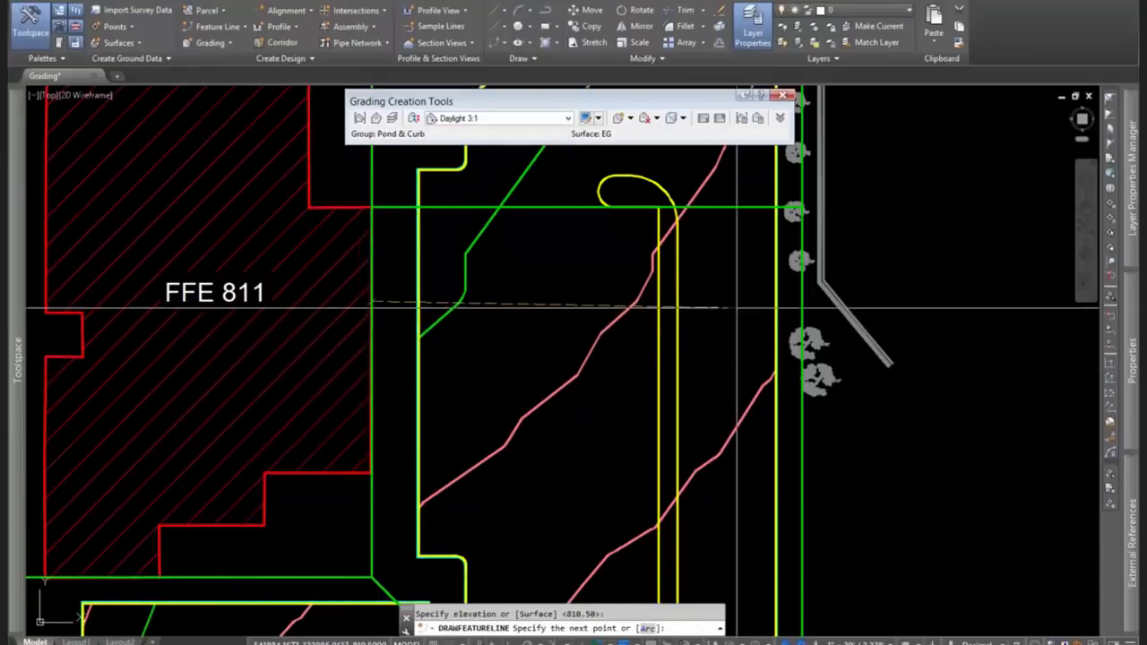
{"action": "left_click", "coordinate": [800, 301]}
{"action": "key", "text": "Return"}
{"action": "key", "text": "Escape"}
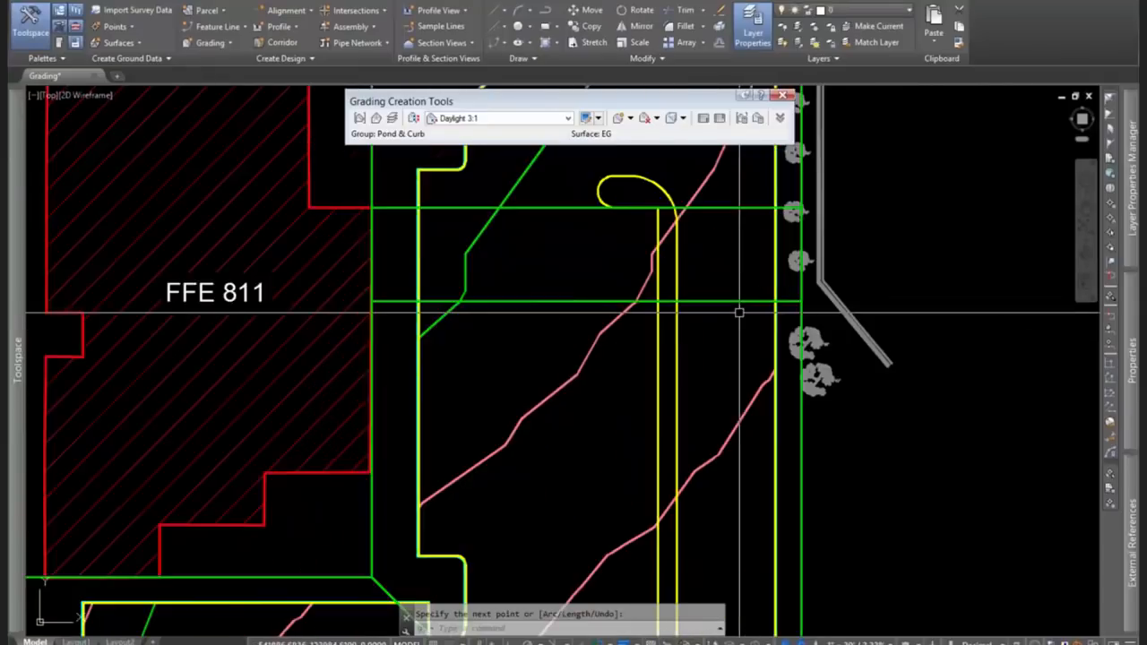
{"action": "scroll", "coordinate": [576, 306], "scroll_direction": "down", "scroll_amount": 4}
{"action": "left_click", "coordinate": [576, 306]}
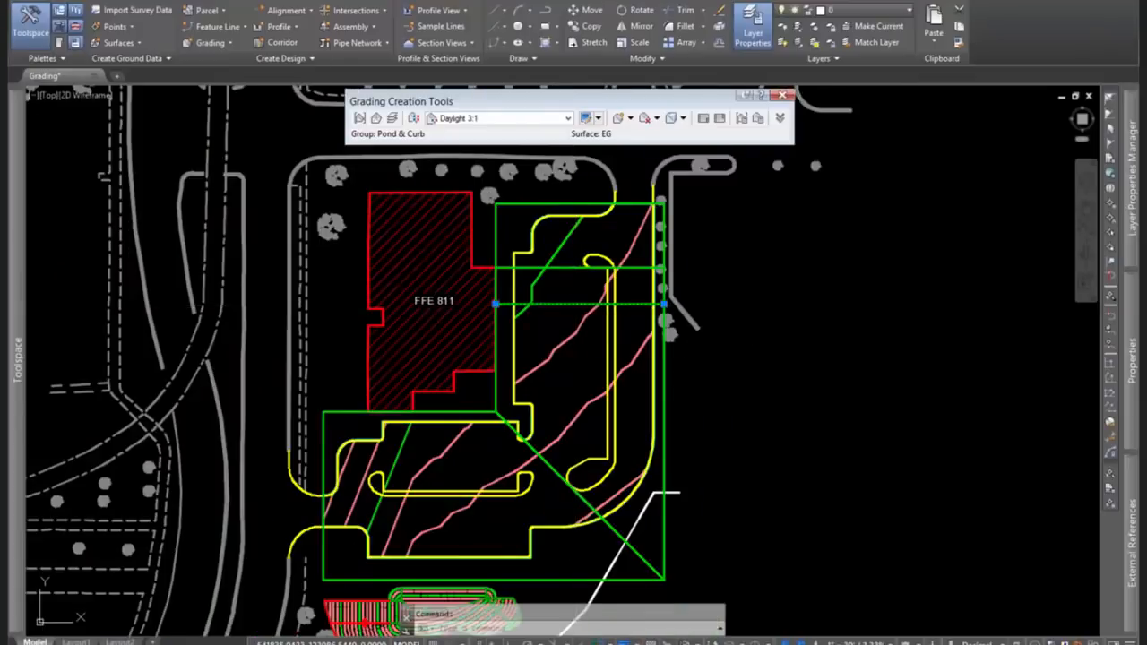
Add the two crossing feature lines and the diagonal one to the Drainage surface as Standard breaklines, with 25.00' supplementing distance and 1.00' mid-ordinate distance.
{"action": "left_click", "coordinate": [566, 269]}
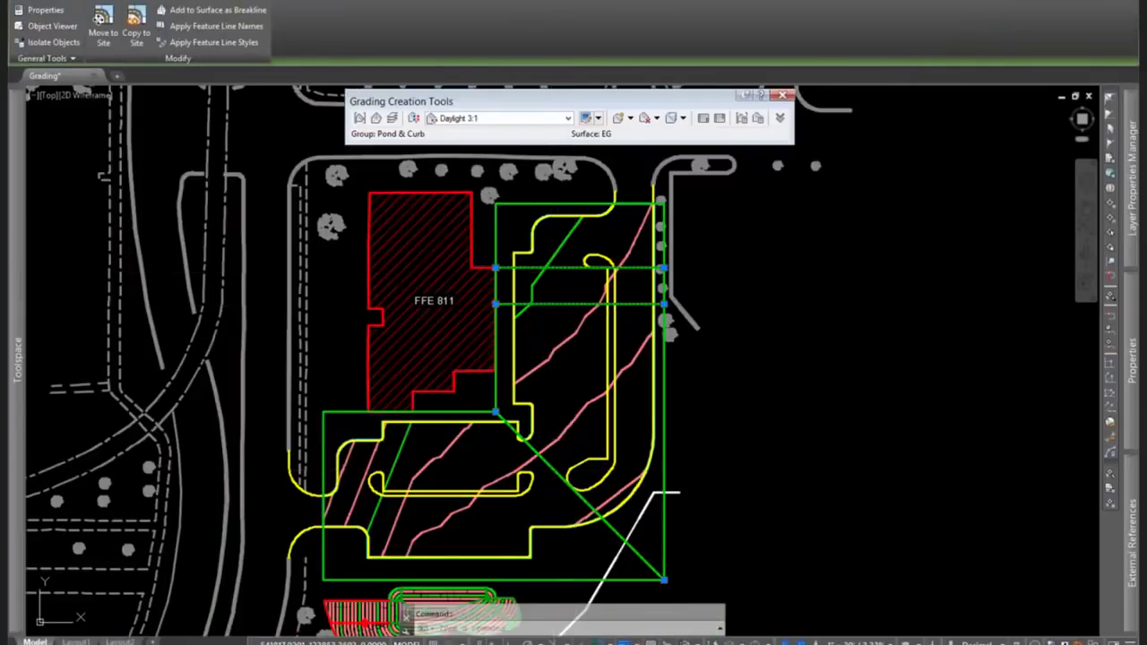
{"action": "right_click", "coordinate": [578, 349]}
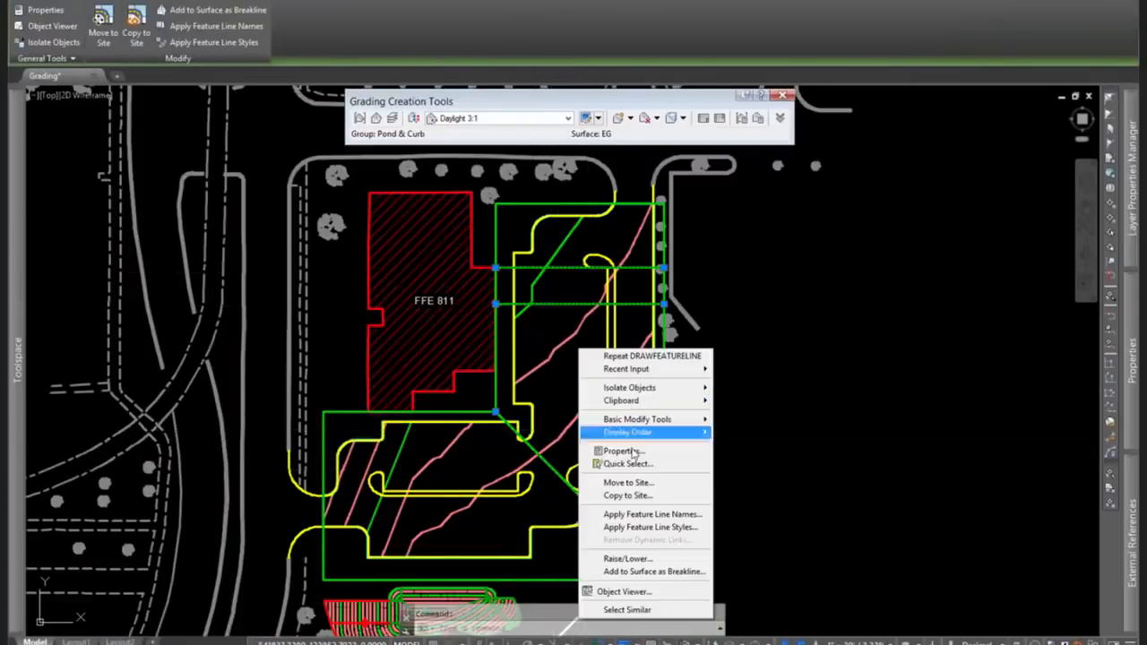
{"action": "left_click", "coordinate": [639, 573]}
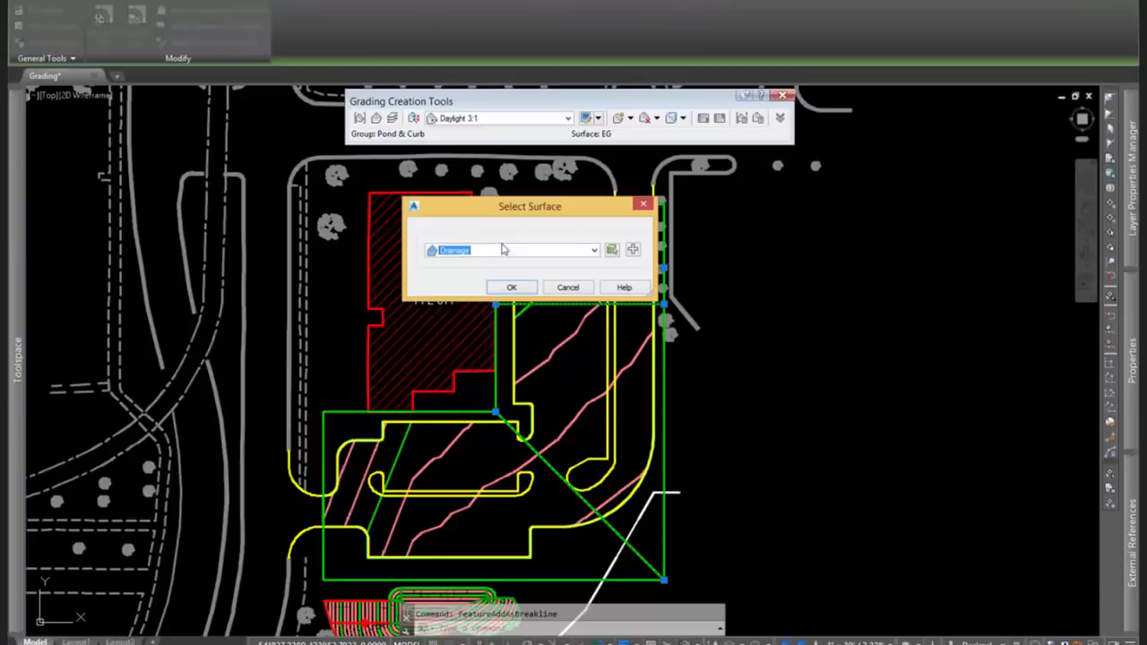
{"action": "left_click", "coordinate": [510, 287]}
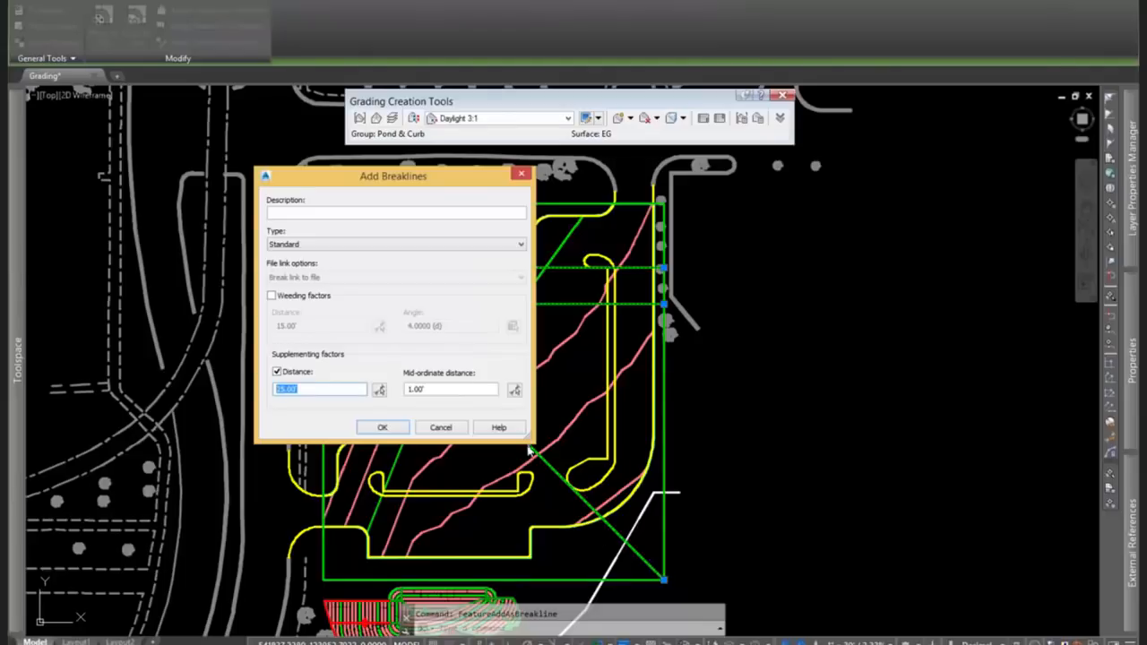
{"action": "mouse_move", "coordinate": [429, 177]}
{"action": "left_mouse_down"}
{"action": "mouse_move", "coordinate": [419, 154]}
{"action": "mouse_move", "coordinate": [383, 149]}
{"action": "left_mouse_up"}
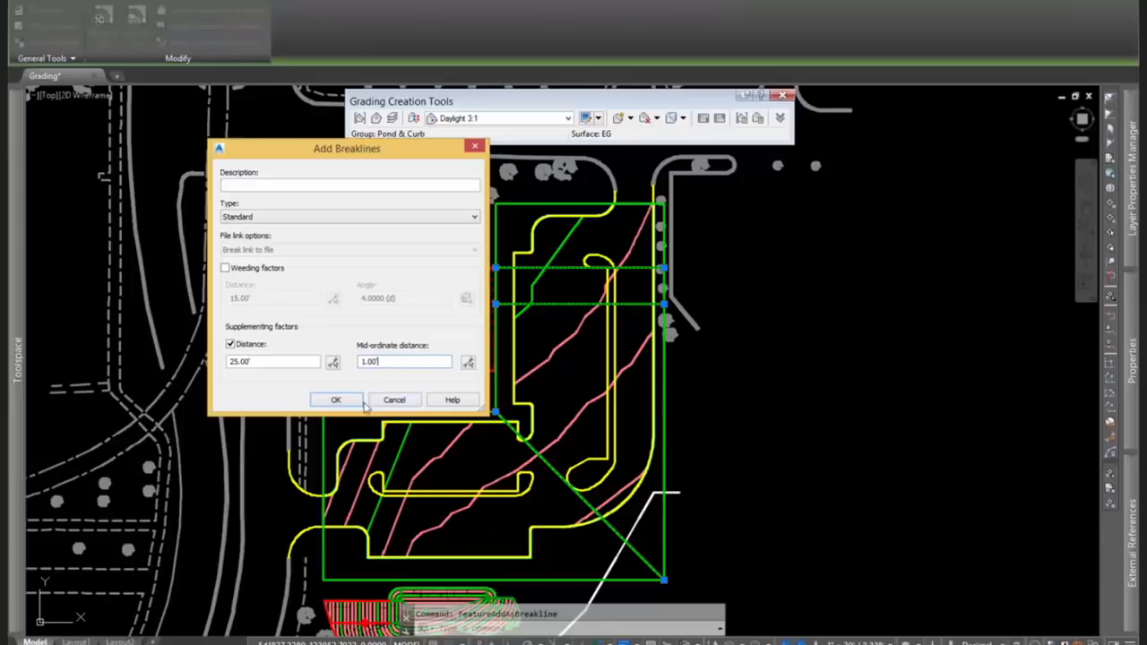
{"action": "left_click", "coordinate": [336, 400]}
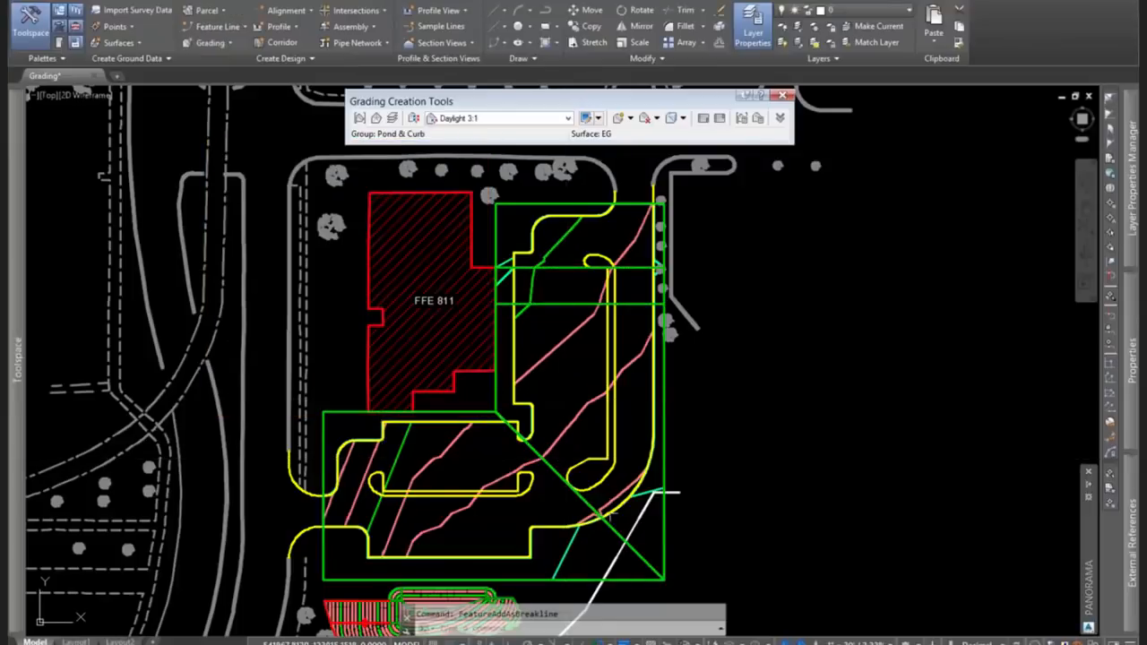
Inspect the Drainage surface in 3D in the Object Viewer, checking its edges and triangulation for areas extending beyond the parking lot outline.
{"action": "middle_click_drag", "start_coordinate": [623, 494], "coordinate": [663, 446]}
{"action": "key", "text": "Escape"}
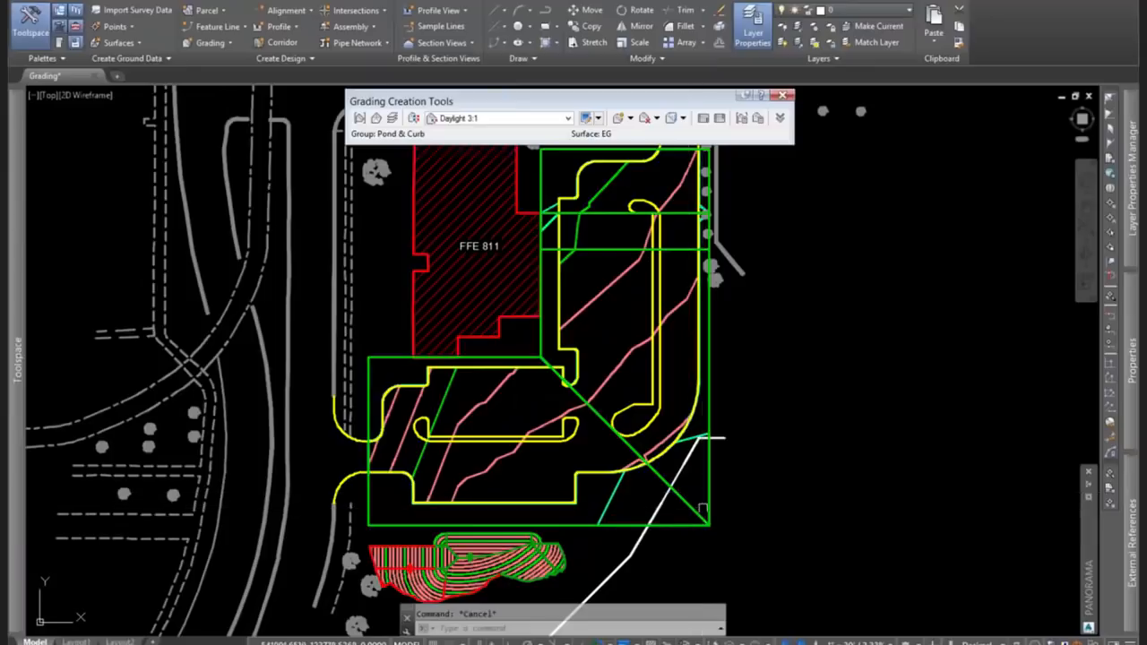
{"action": "left_click", "coordinate": [664, 441]}
{"action": "right_click", "coordinate": [763, 352]}
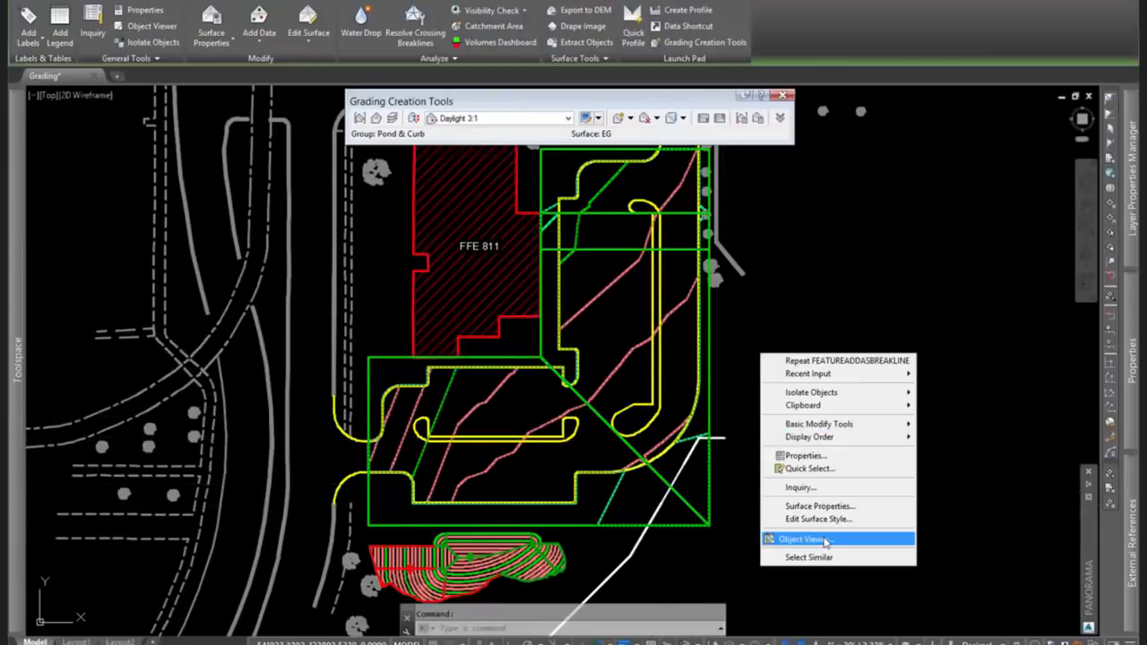
{"action": "left_click", "coordinate": [779, 539]}
{"action": "left_click_drag", "start_coordinate": [596, 475], "coordinate": [632, 369]}
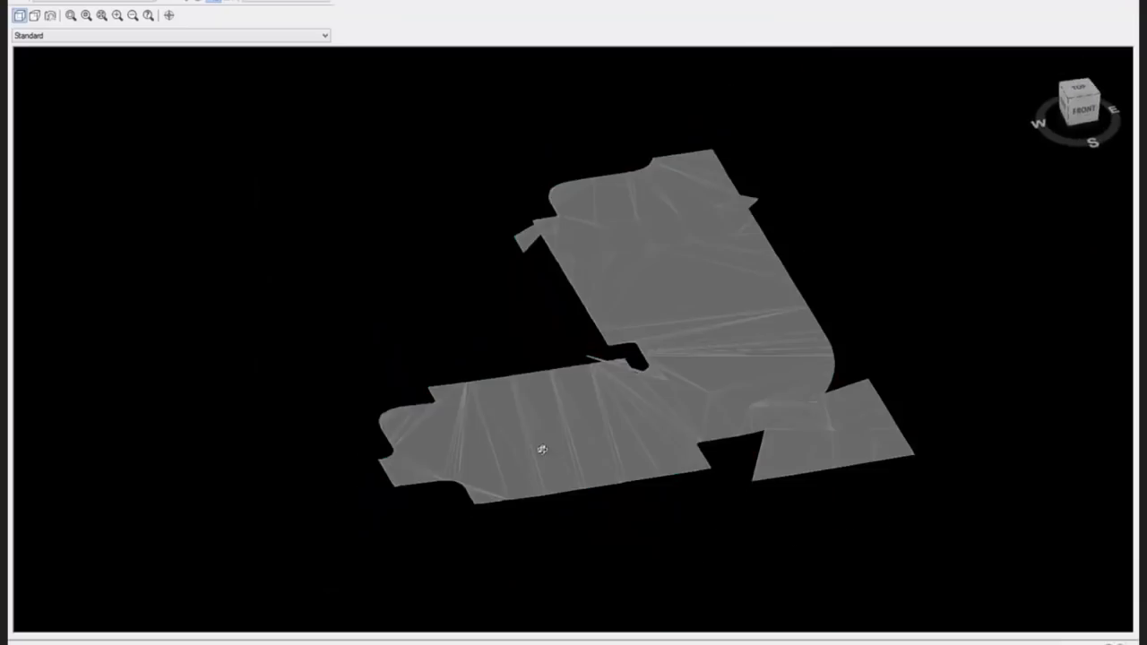
{"action": "left_click_drag", "start_coordinate": [541, 448], "coordinate": [597, 412]}
{"action": "scroll", "coordinate": [624, 412], "scroll_direction": "up", "scroll_amount": 3}
{"action": "middle_click_drag", "start_coordinate": [584, 412], "coordinate": [356, 392]}
{"action": "scroll", "coordinate": [464, 353], "scroll_direction": "down", "scroll_amount": 2}
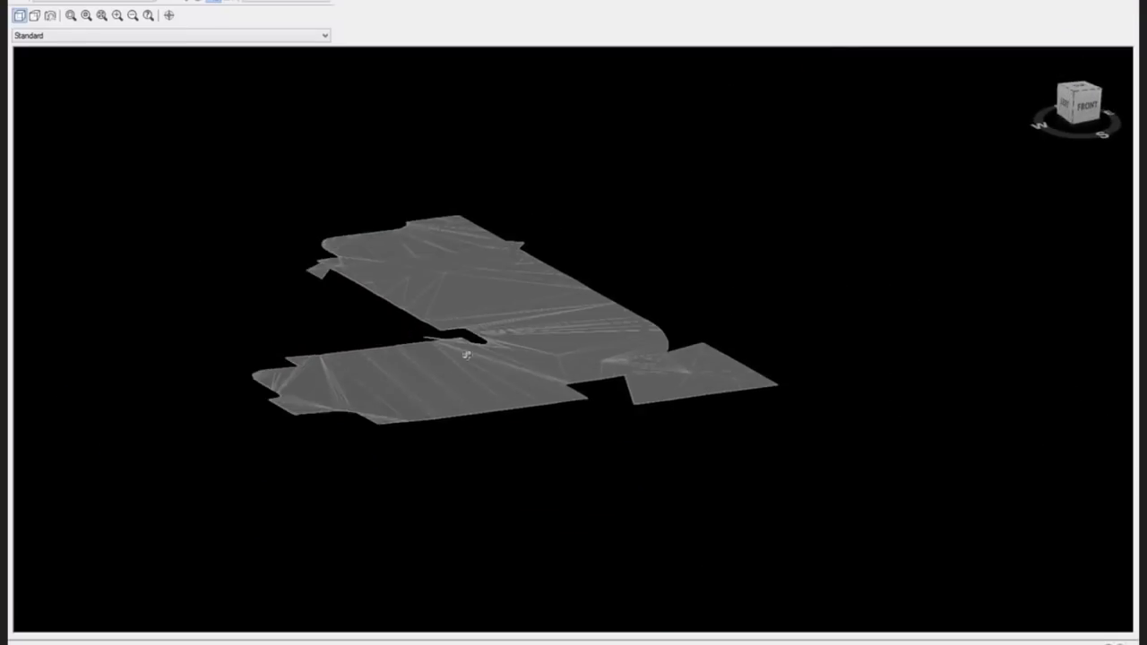
{"action": "scroll", "coordinate": [499, 335], "scroll_direction": "up", "scroll_amount": 5}
{"action": "scroll", "coordinate": [542, 351], "scroll_direction": "down", "scroll_amount": 2}
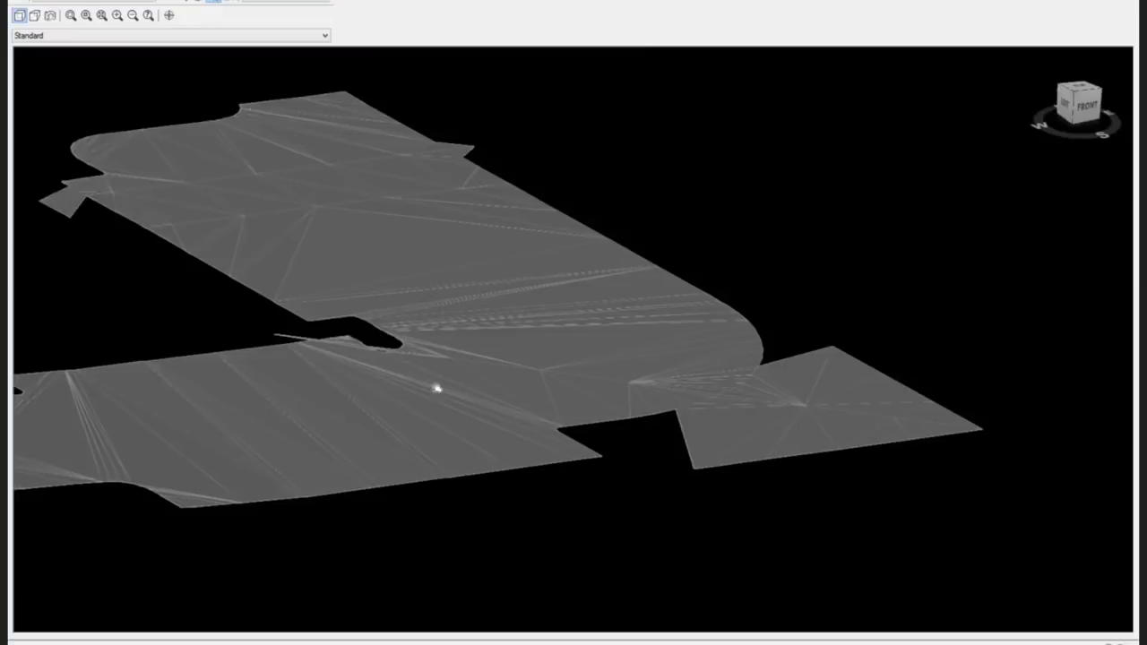
{"action": "middle_click_drag", "start_coordinate": [437, 388], "coordinate": [761, 379]}
{"action": "scroll", "coordinate": [707, 364], "scroll_direction": "down", "scroll_amount": 3}
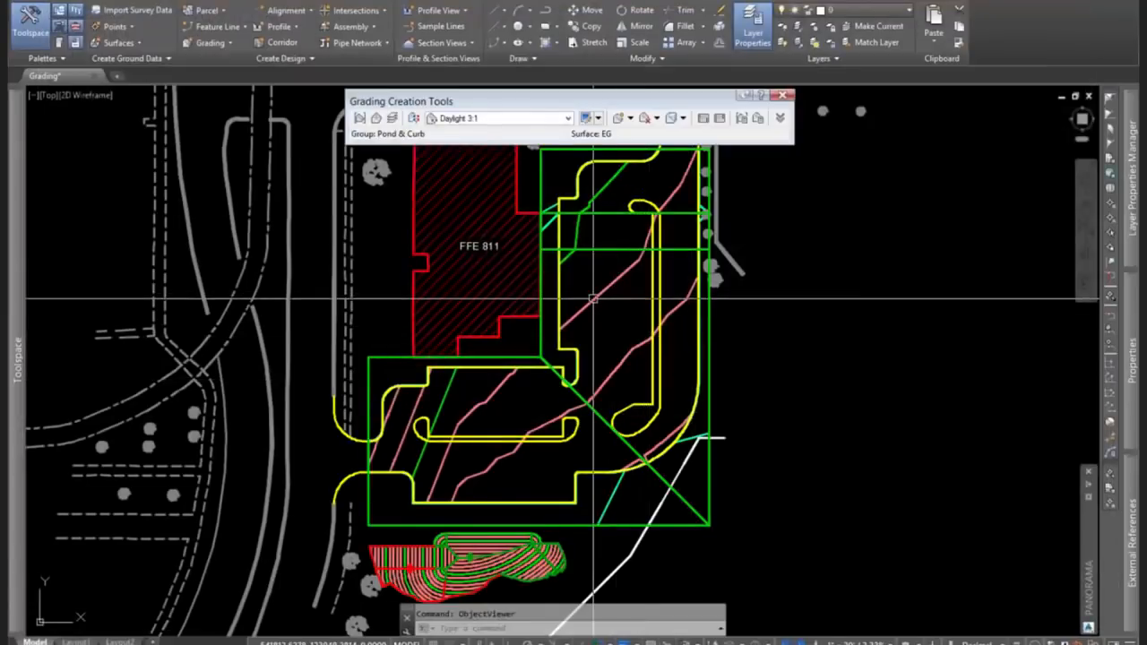
Reorder the Drainage surface's definition so the outer boundary operation comes after Breakline set2, and rebuild the surface.
{"action": "left_click", "coordinate": [614, 304]}
{"action": "right_click", "coordinate": [614, 304]}
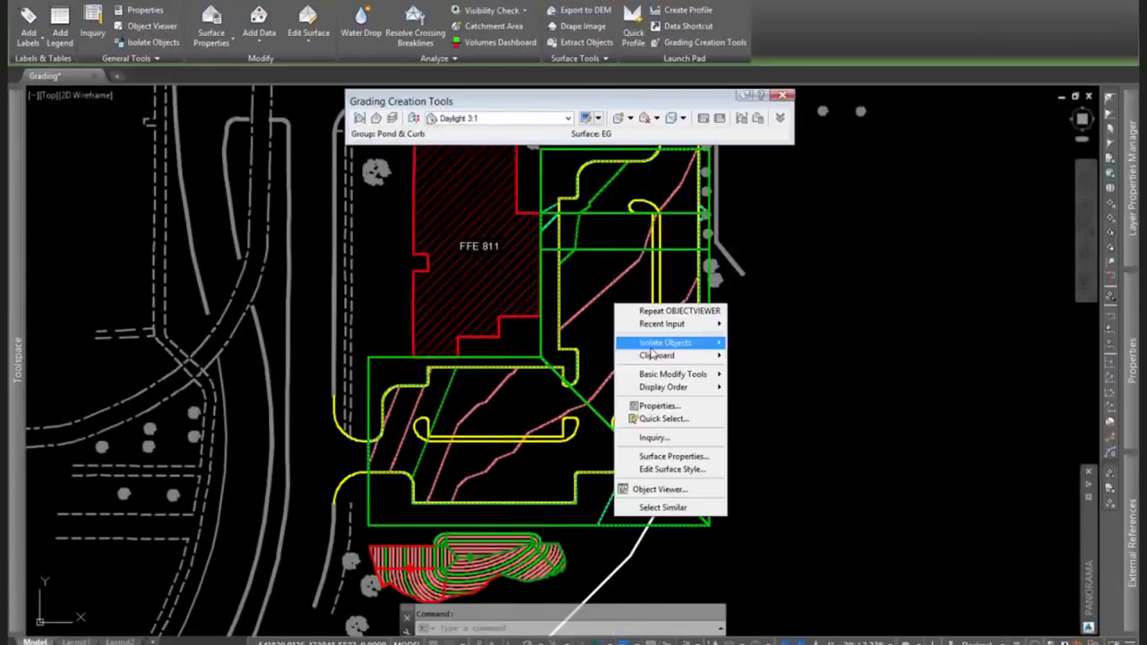
{"action": "left_click", "coordinate": [672, 458]}
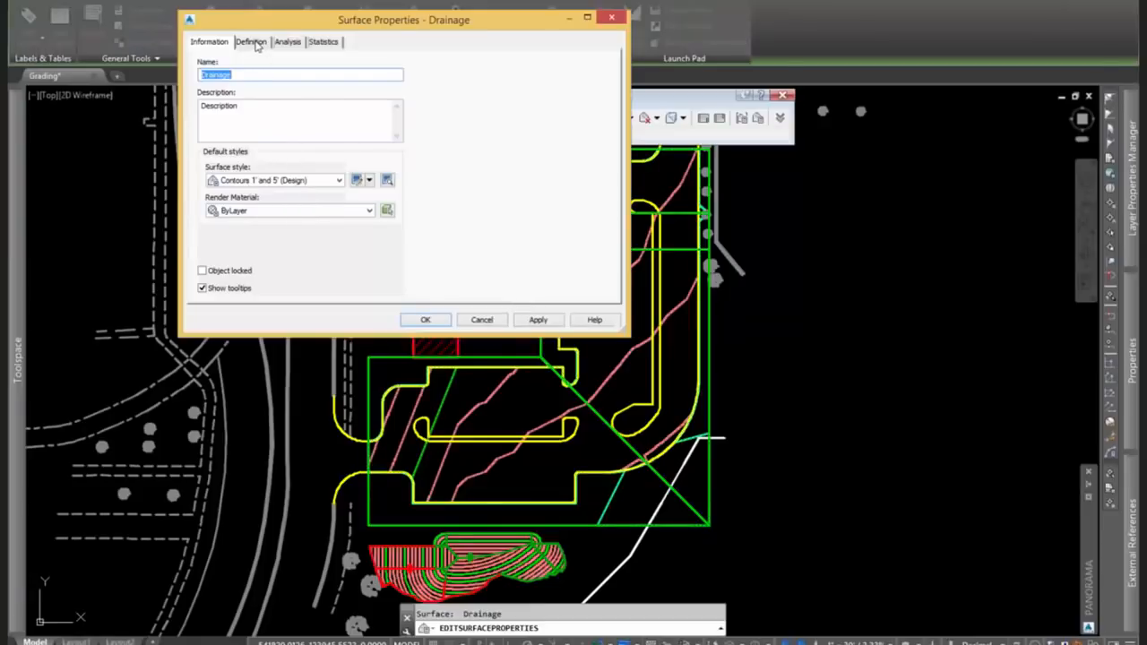
{"action": "left_click", "coordinate": [252, 42]}
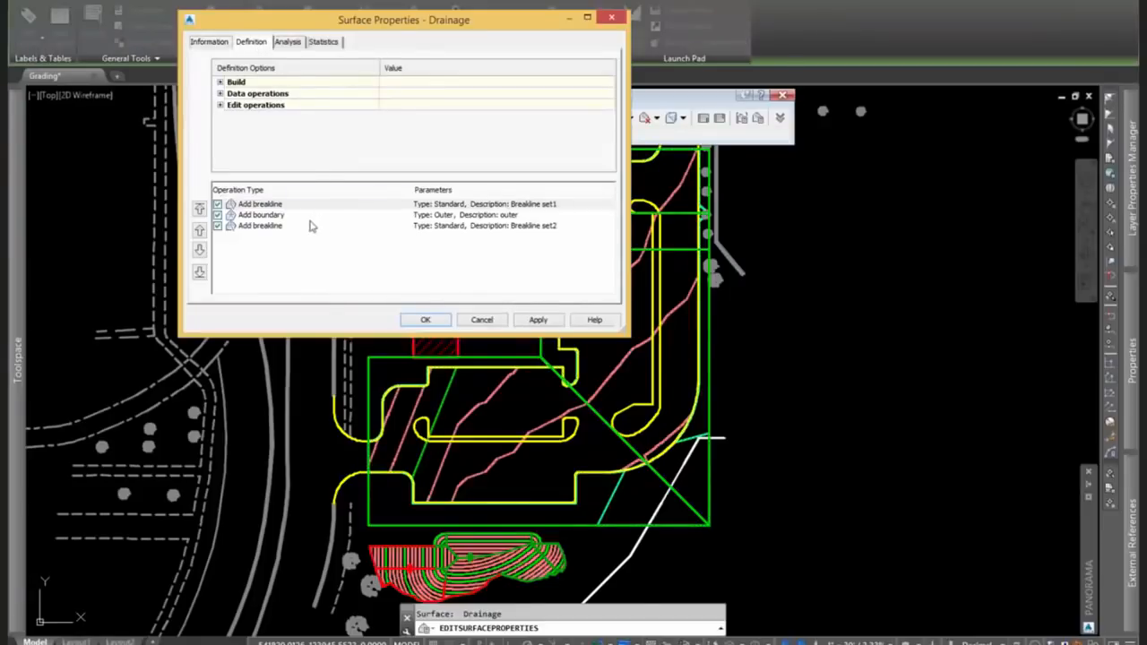
{"action": "left_click", "coordinate": [262, 217]}
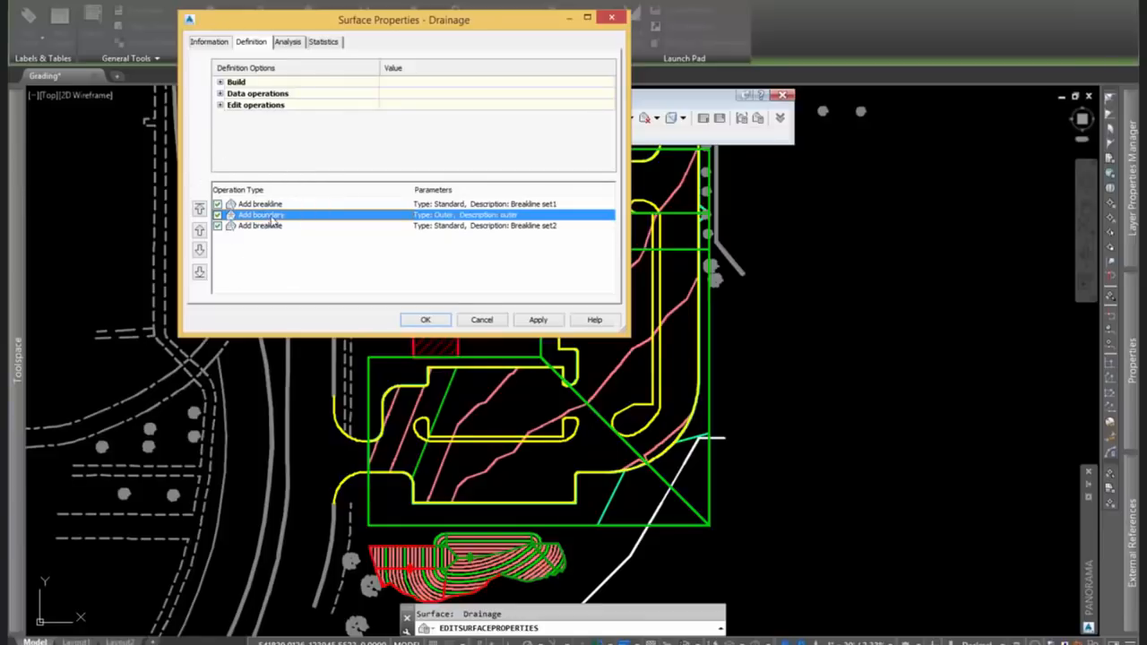
{"action": "left_click", "coordinate": [200, 251]}
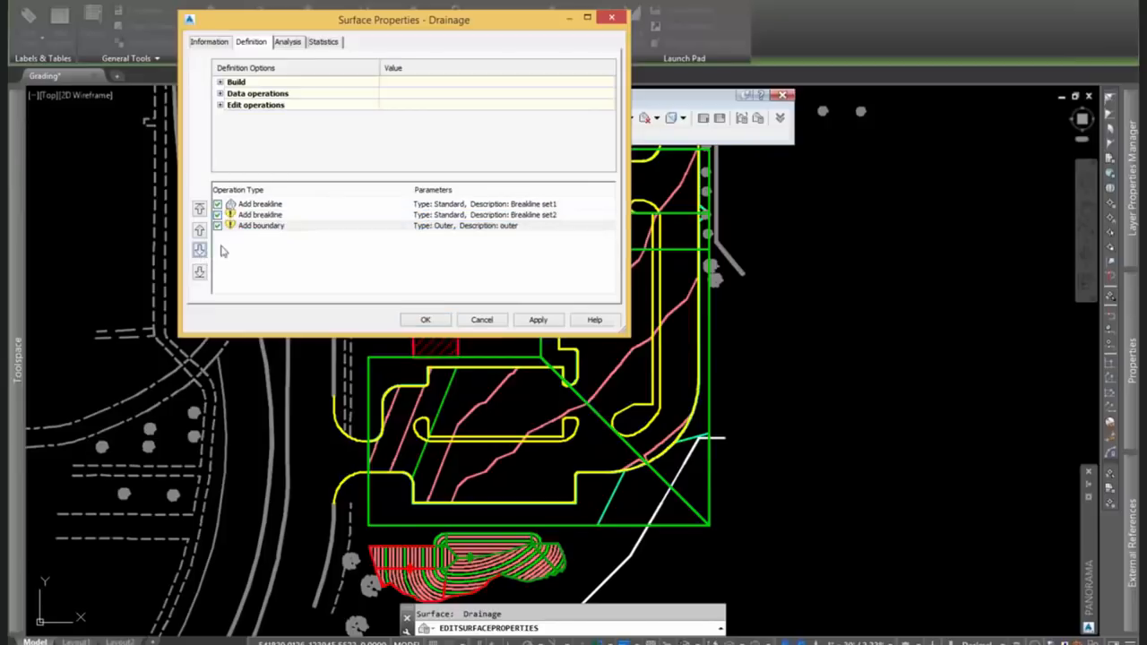
{"action": "left_click", "coordinate": [261, 226]}
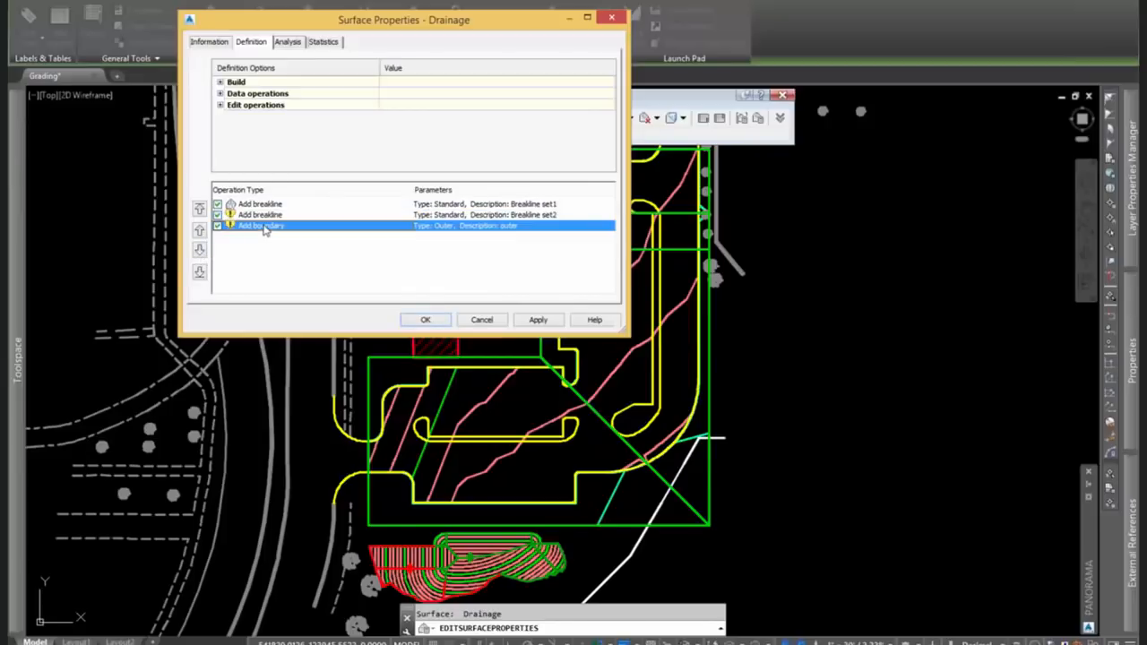
{"action": "left_click", "coordinate": [415, 319]}
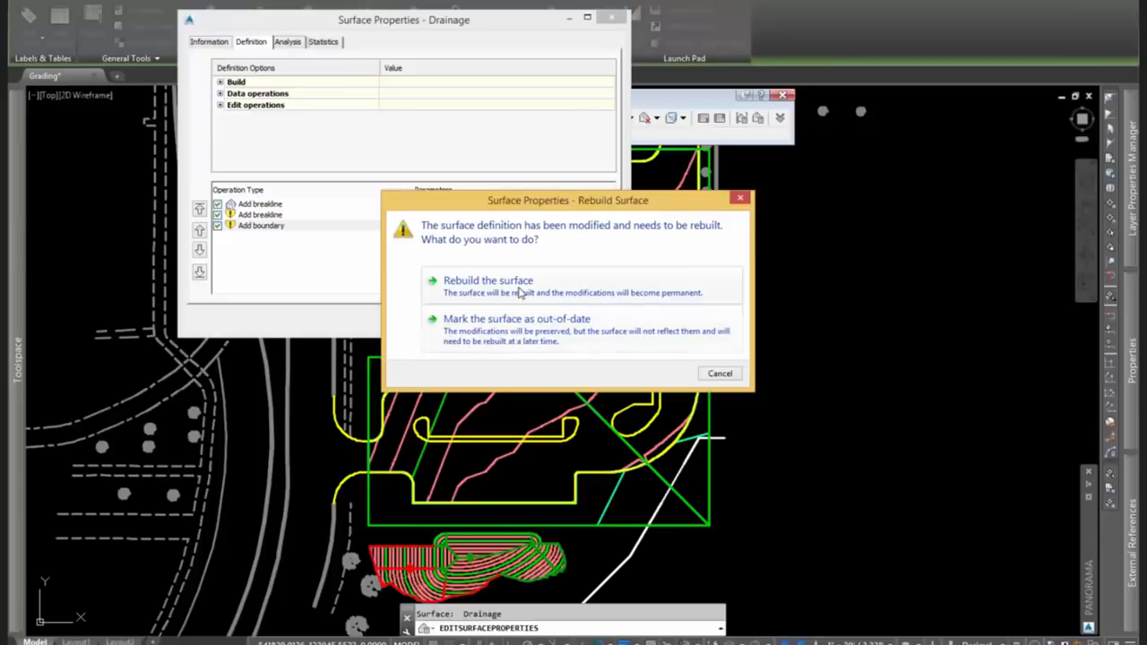
{"action": "left_click", "coordinate": [519, 292]}
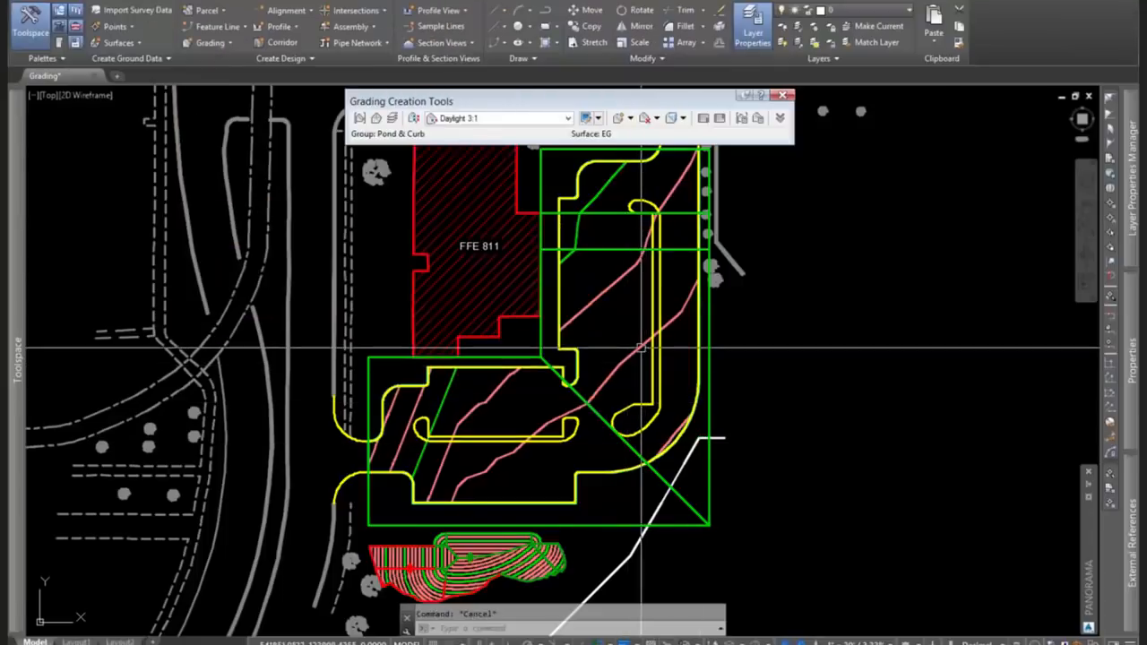
Inspect the rebuilt Drainage surface's outline in 3D in the Object Viewer.
{"action": "left_click", "coordinate": [697, 351]}
{"action": "right_click", "coordinate": [697, 351]}
{"action": "left_click", "coordinate": [770, 541]}
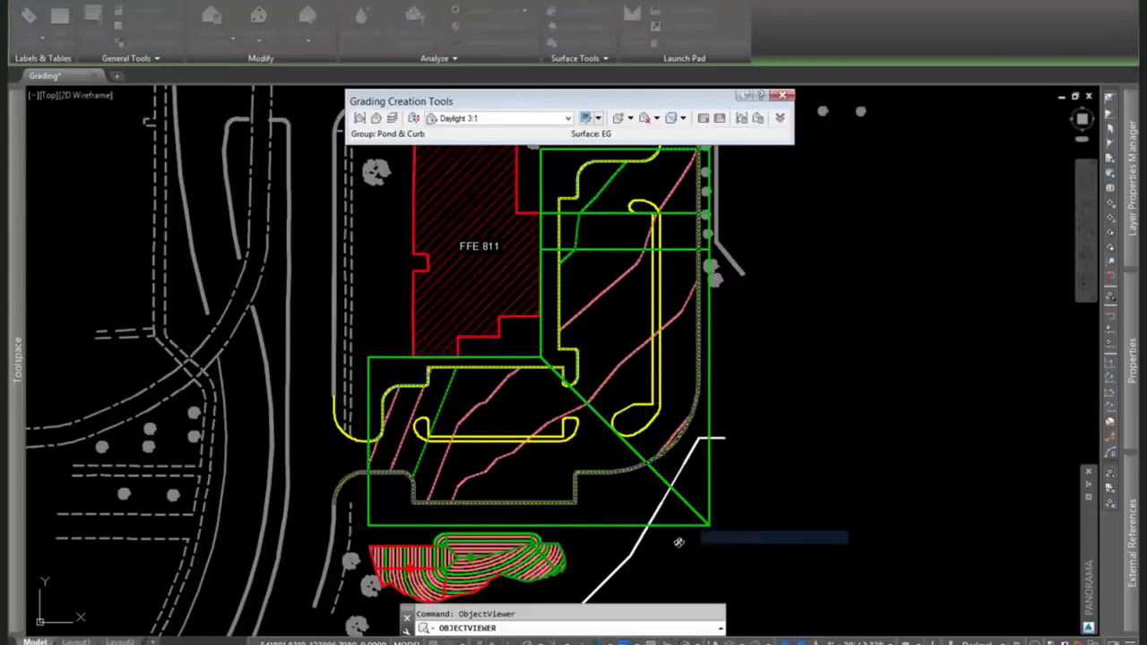
{"action": "mouse_move", "coordinate": [609, 440]}
{"action": "left_mouse_down"}
{"action": "mouse_move", "coordinate": [546, 453]}
{"action": "mouse_move", "coordinate": [655, 403]}
{"action": "mouse_move", "coordinate": [528, 410]}
{"action": "mouse_move", "coordinate": [477, 391]}
{"action": "mouse_move", "coordinate": [640, 440]}
{"action": "mouse_move", "coordinate": [604, 456]}
{"action": "left_mouse_up"}
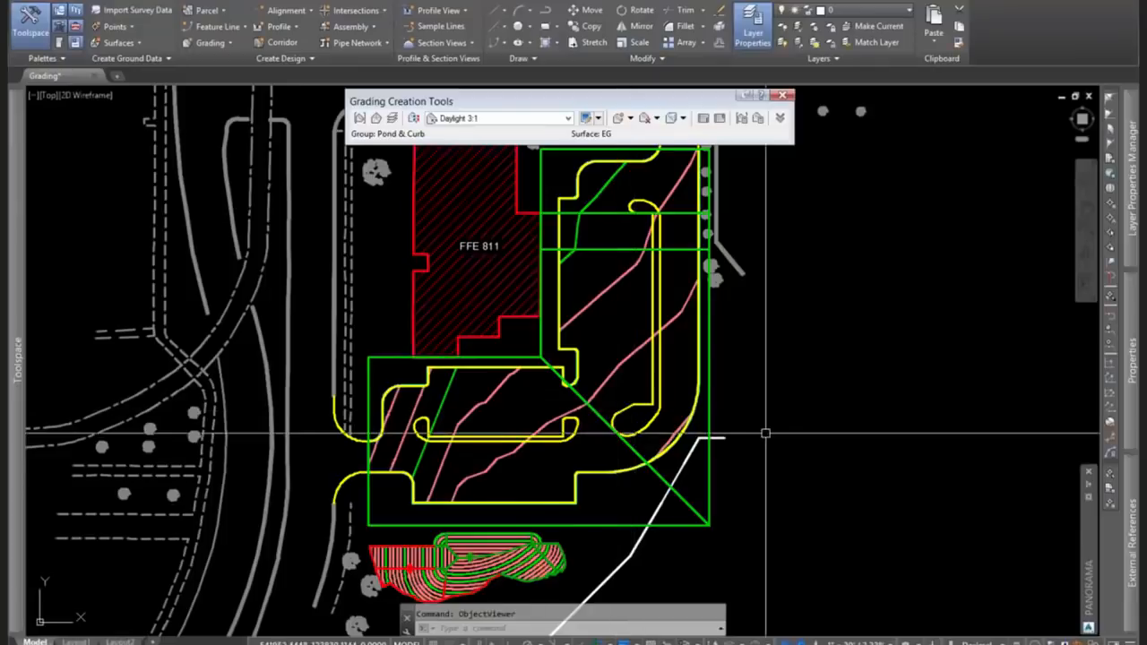
Examine the Drainage contours in plan around the parking islands, the diagonal feature line and the west driveway.
{"action": "scroll", "coordinate": [765, 434], "scroll_direction": "down", "scroll_amount": 3}
{"action": "scroll", "coordinate": [627, 410], "scroll_direction": "up", "scroll_amount": 3}
{"action": "scroll", "coordinate": [631, 395], "scroll_direction": "up", "scroll_amount": 3}
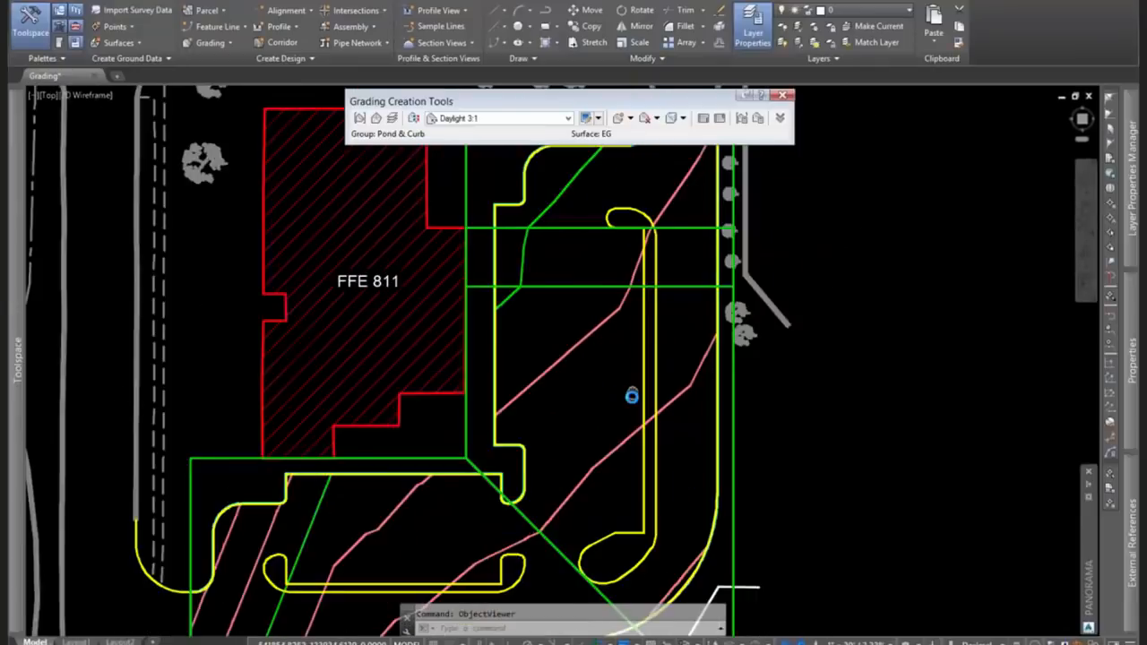
{"action": "scroll", "coordinate": [627, 407], "scroll_direction": "down", "scroll_amount": 2}
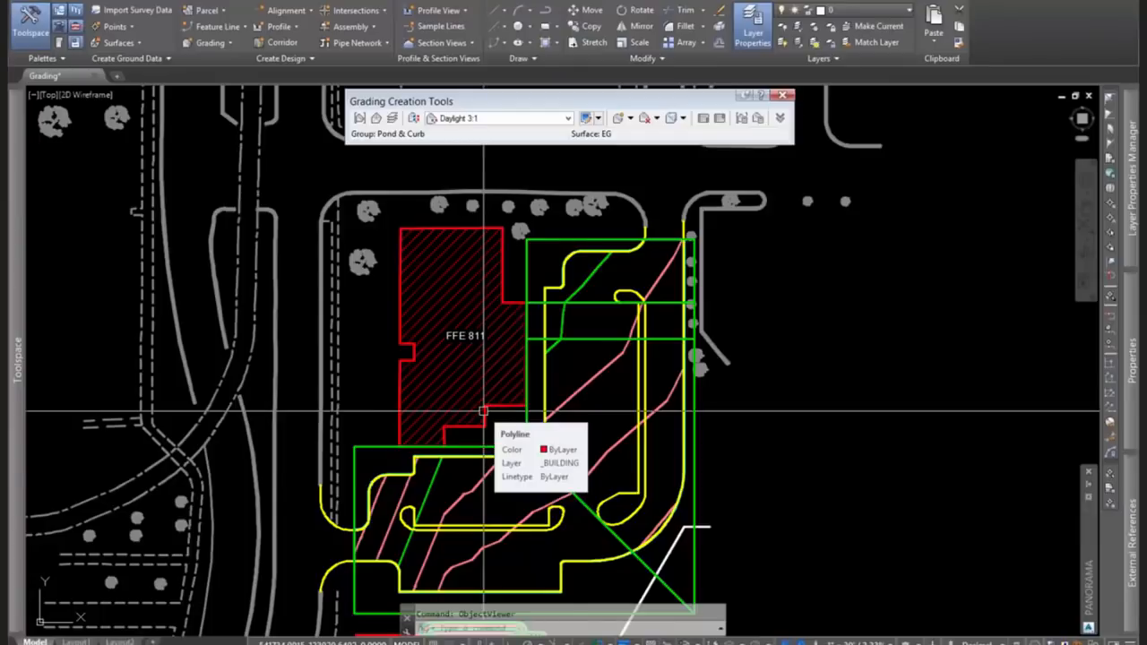
{"action": "scroll", "coordinate": [547, 547], "scroll_direction": "up", "scroll_amount": 2}
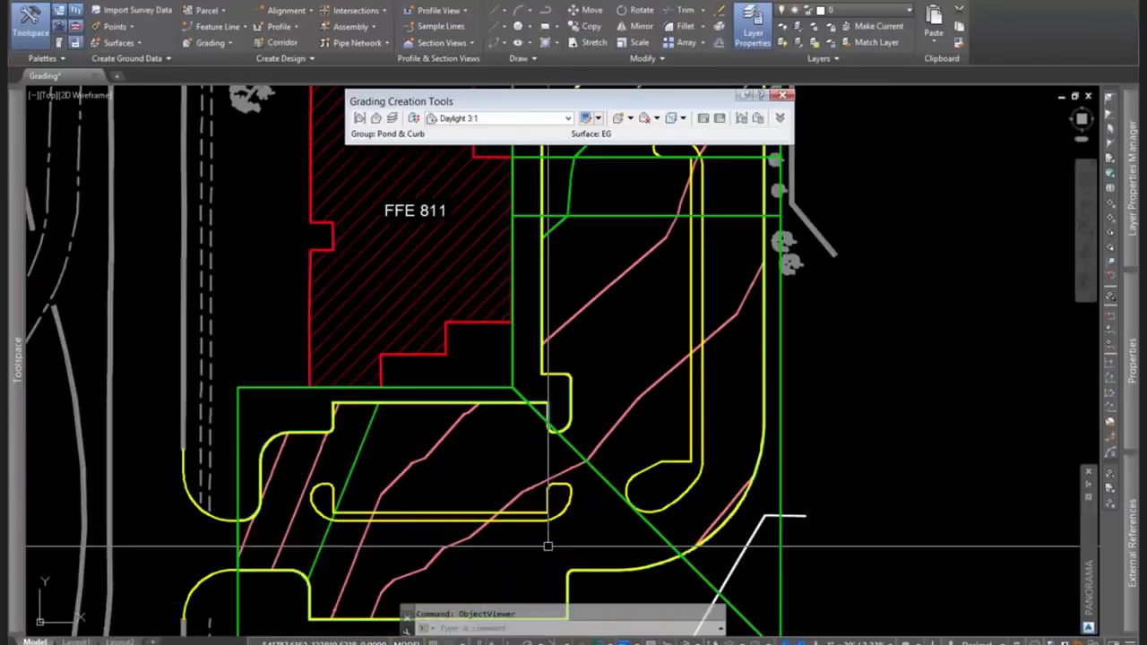
{"action": "middle_click_drag", "start_coordinate": [547, 545], "coordinate": [625, 457]}
{"action": "scroll", "coordinate": [625, 454], "scroll_direction": "down", "scroll_amount": 2}
{"action": "scroll", "coordinate": [625, 453], "scroll_direction": "up", "scroll_amount": 5}
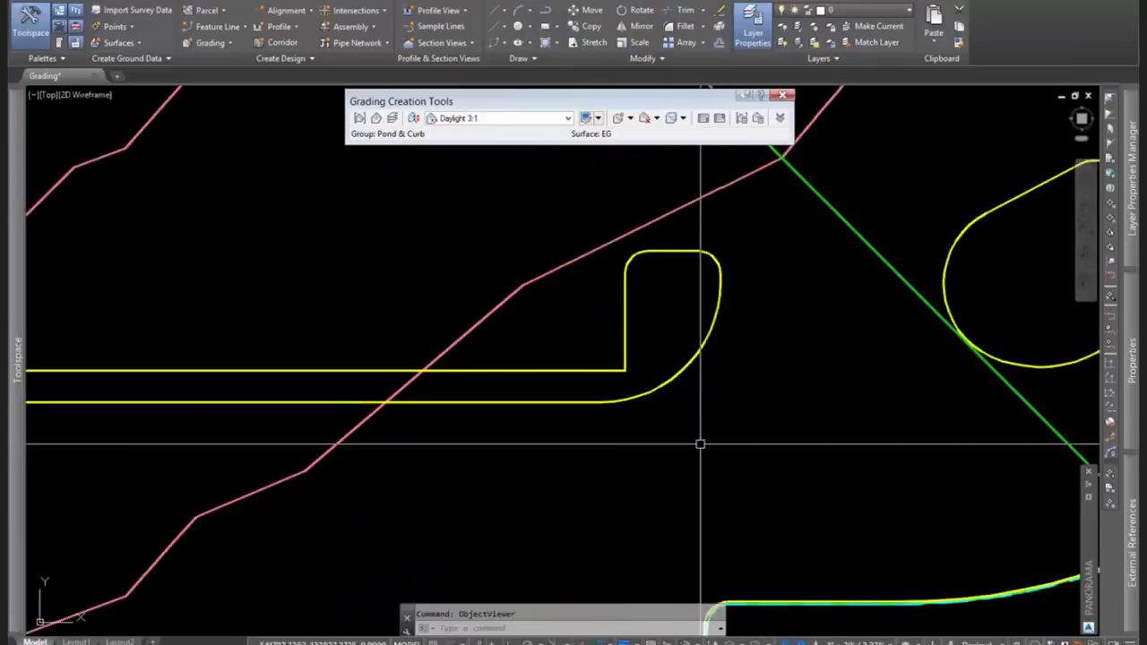
{"action": "scroll", "coordinate": [699, 443], "scroll_direction": "down", "scroll_amount": 2}
{"action": "scroll", "coordinate": [687, 376], "scroll_direction": "down", "scroll_amount": 2}
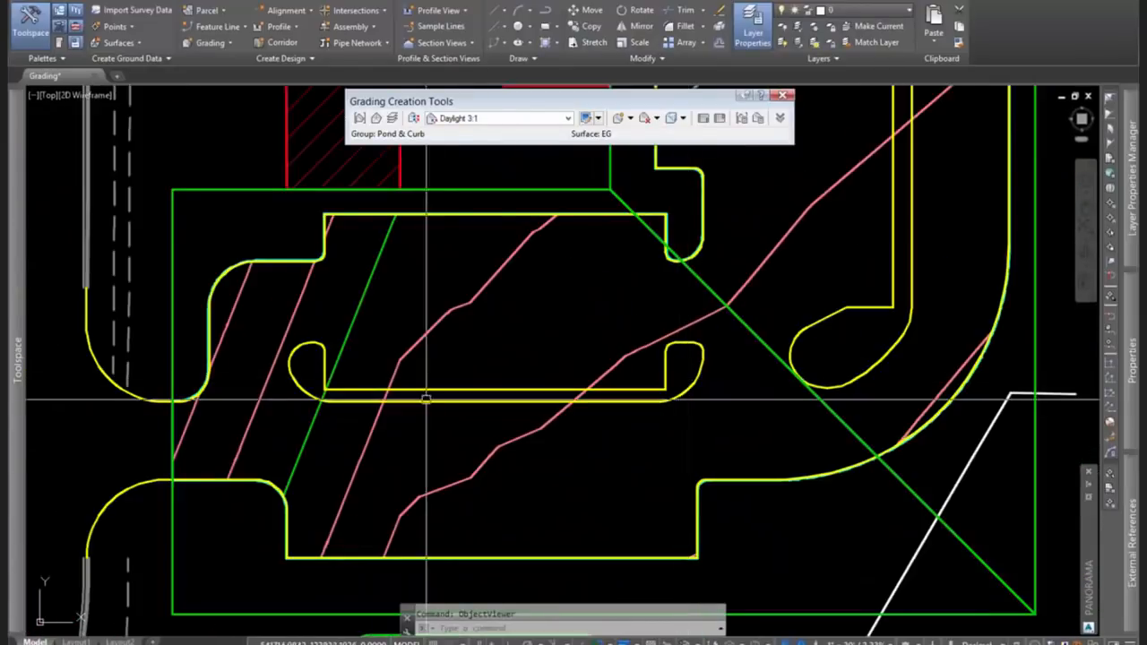
{"action": "mouse_move", "coordinate": [381, 402]}
{"action": "middle_mouse_down"}
{"action": "mouse_move", "coordinate": [475, 407]}
{"action": "mouse_move", "coordinate": [313, 414]}
{"action": "middle_mouse_up"}
{"action": "key", "text": "Escape"}
{"action": "scroll", "coordinate": [289, 378], "scroll_direction": "up", "scroll_amount": 2}
{"action": "middle_click_drag", "start_coordinate": [292, 374], "coordinate": [437, 356]}
{"action": "scroll", "coordinate": [453, 317], "scroll_direction": "down", "scroll_amount": 4}
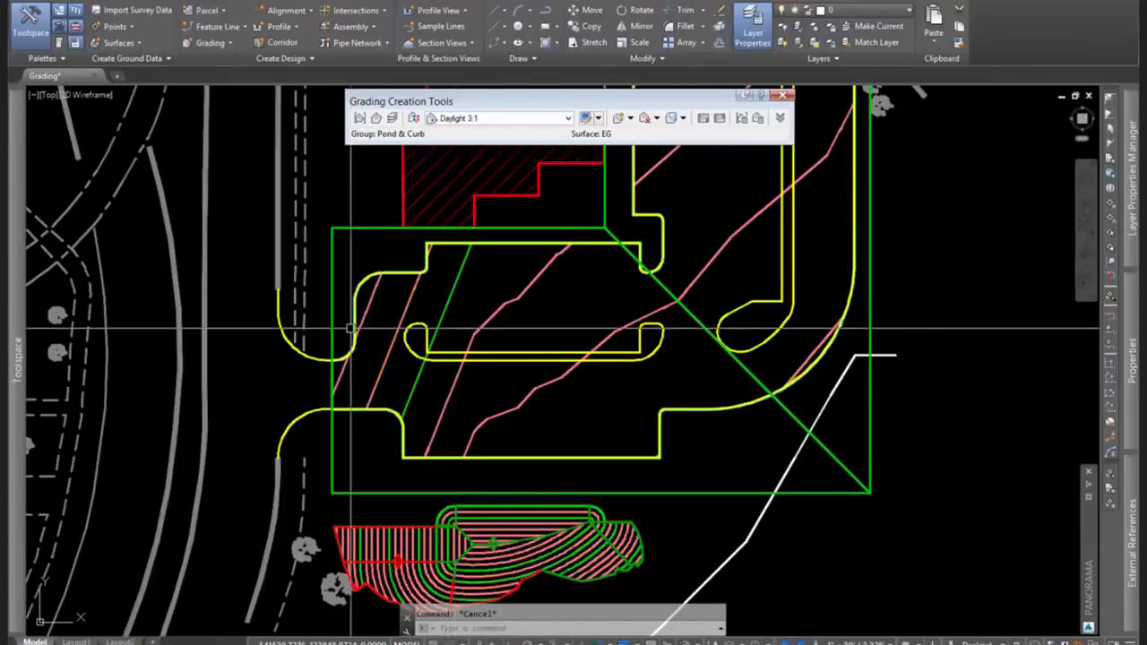
Insert an elevation point on the perimeter's west edge at the driveway's south curb, accepting elevation 811.87.
{"action": "left_click", "coordinate": [333, 272]}
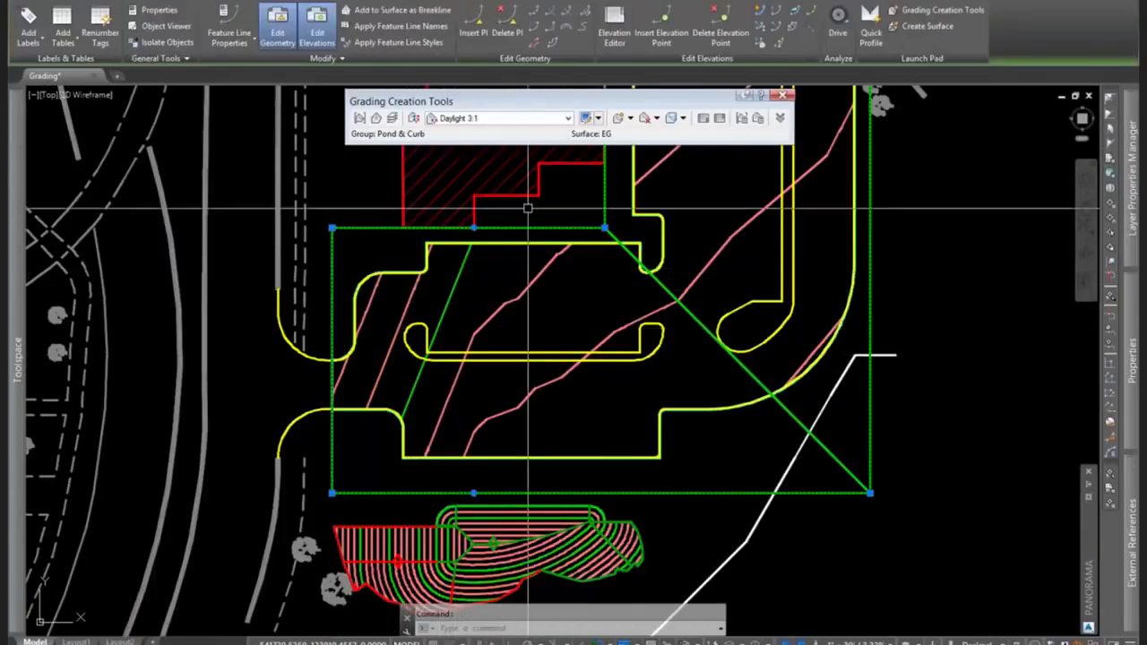
{"action": "left_click", "coordinate": [661, 32]}
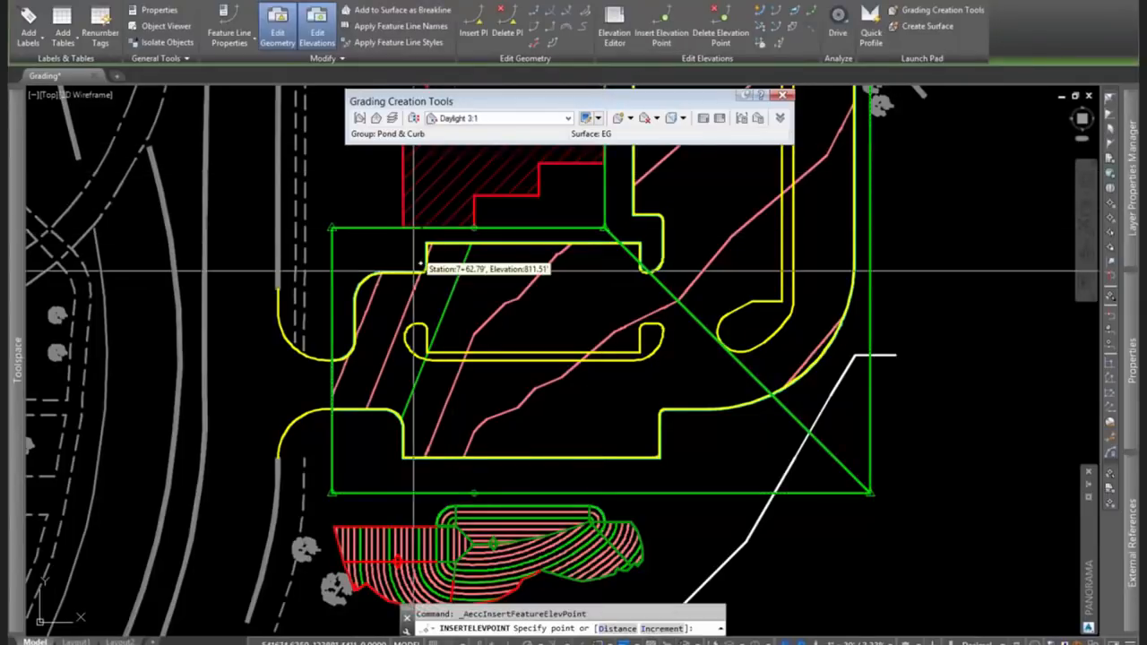
{"action": "left_click", "coordinate": [332, 412]}
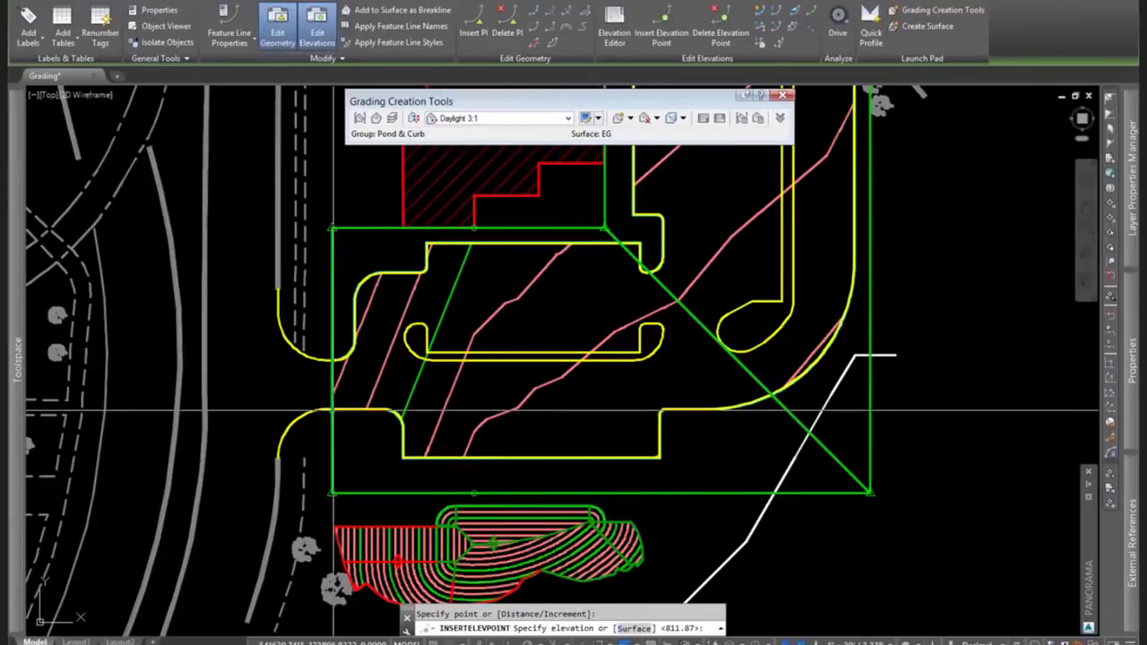
{"action": "key", "text": "Return"}
{"action": "key", "text": "Return"}
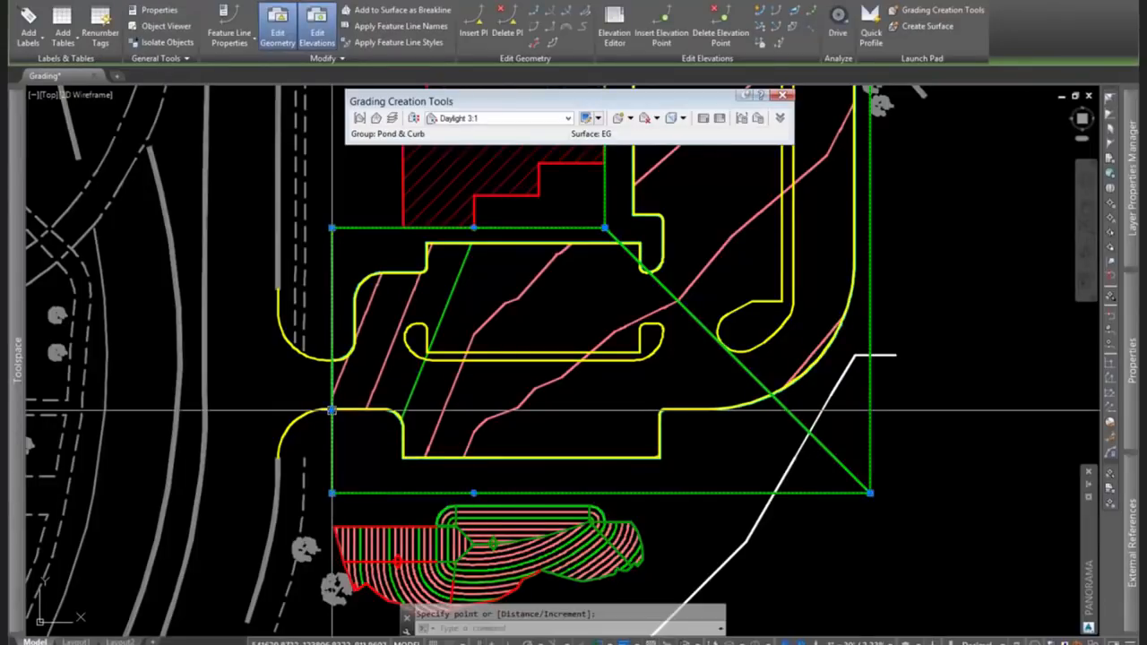
Quick-edit the perimeter's elevations, applying a -1% grade along the west edge, 3% along the north edge's west stretch, and -1% again on the west edge.
{"action": "left_click", "coordinate": [763, 13]}
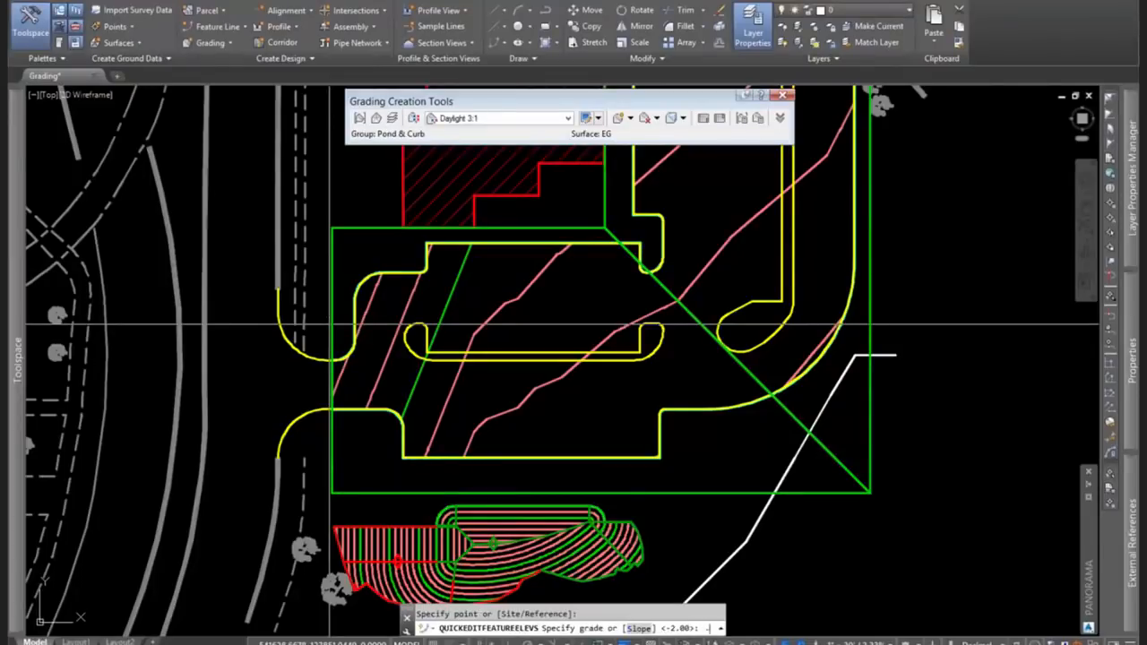
{"action": "key", "text": "Return"}
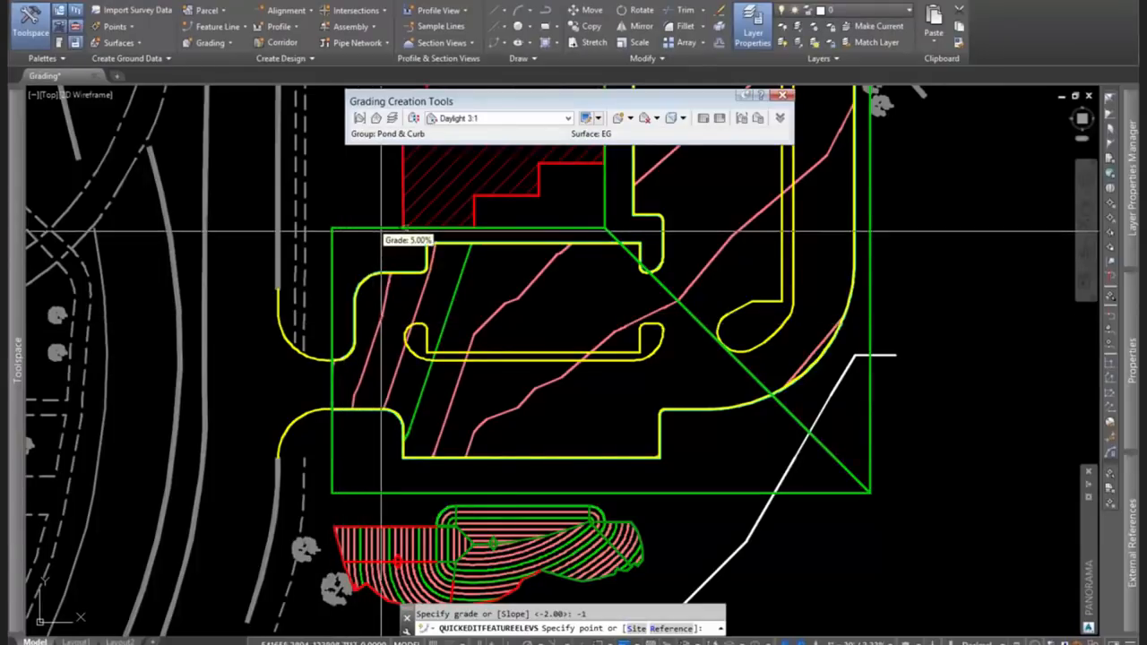
{"action": "type", "text": "3"}
{"action": "key", "text": "Return"}
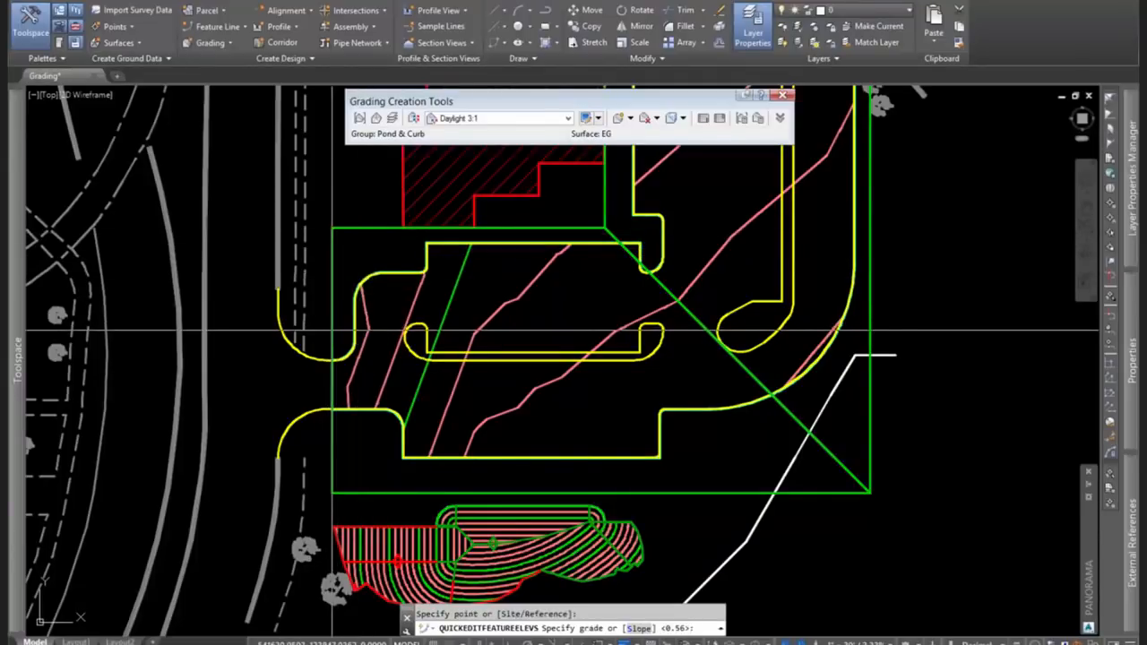
{"action": "type", "text": "-1"}
{"action": "key", "text": "Return"}
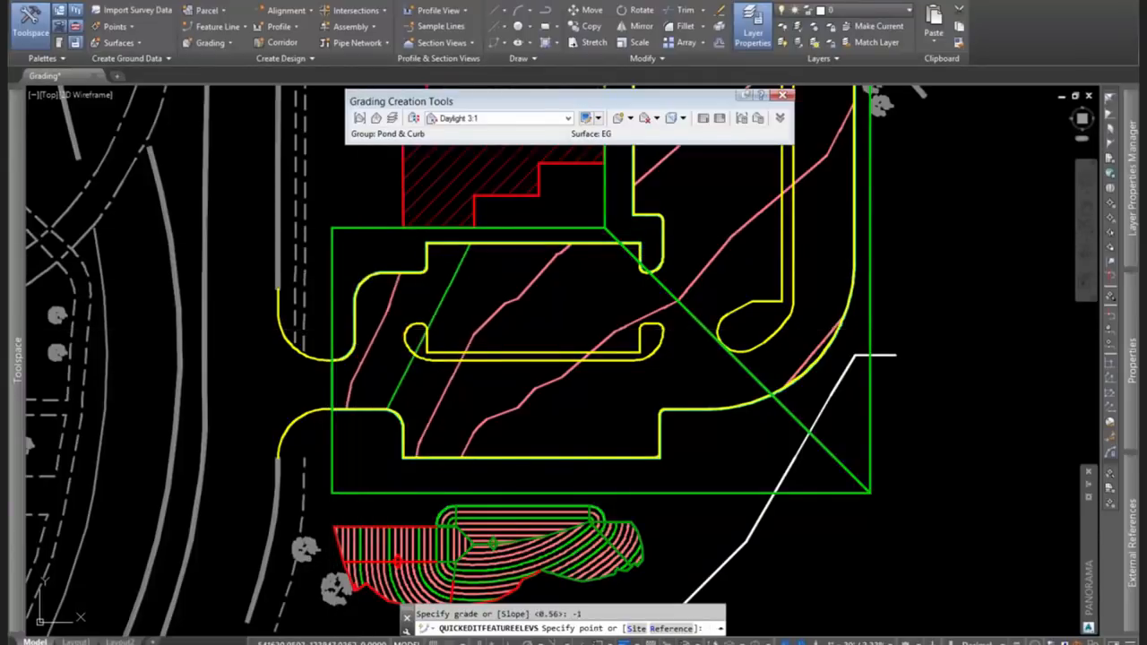
{"action": "key", "text": "Escape"}
{"action": "left_click", "coordinate": [332, 331]}
{"action": "key", "text": "Escape"}
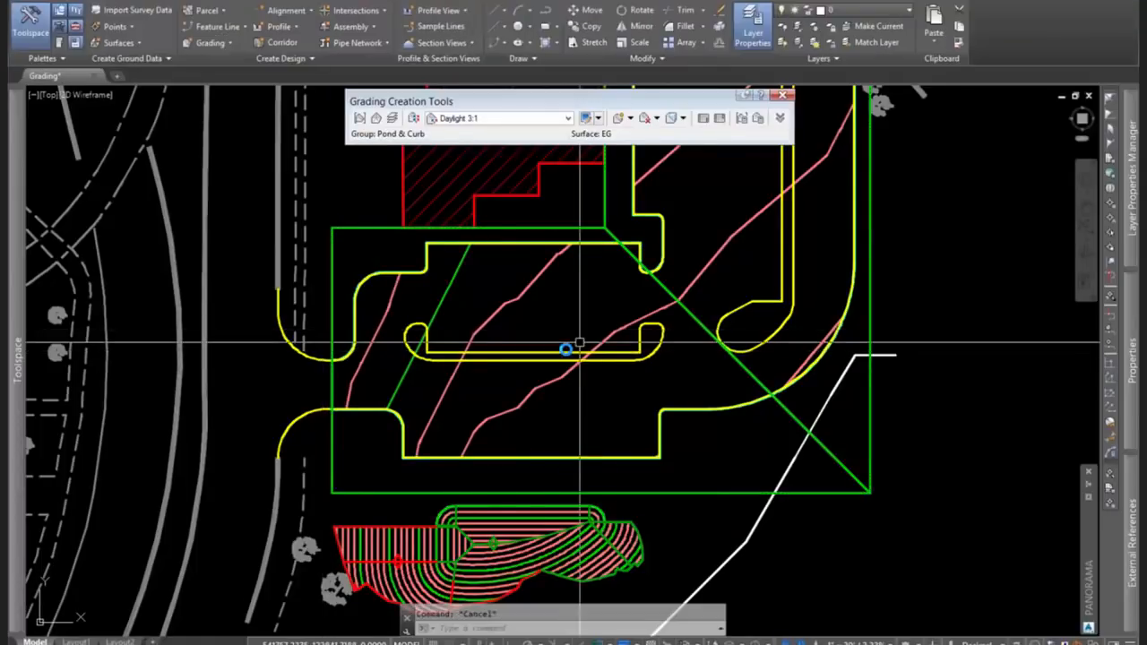
Examine the updated Drainage contours across the parking lot, focusing on the south parking island and the area around it.
{"action": "middle_click_drag", "start_coordinate": [579, 343], "coordinate": [479, 409]}
{"action": "scroll", "coordinate": [472, 409], "scroll_direction": "down", "scroll_amount": 2}
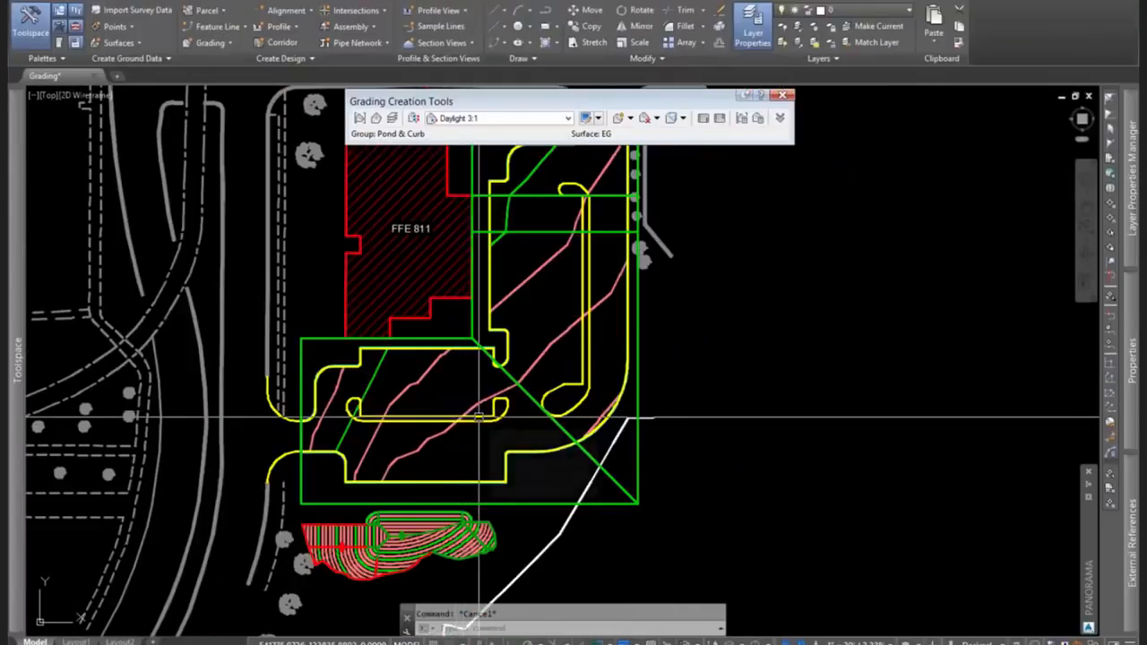
{"action": "middle_click_drag", "start_coordinate": [538, 367], "coordinate": [485, 457]}
{"action": "mouse_move", "coordinate": [574, 420]}
{"action": "middle_mouse_down"}
{"action": "mouse_move", "coordinate": [675, 353]}
{"action": "mouse_move", "coordinate": [738, 340]}
{"action": "middle_mouse_up"}
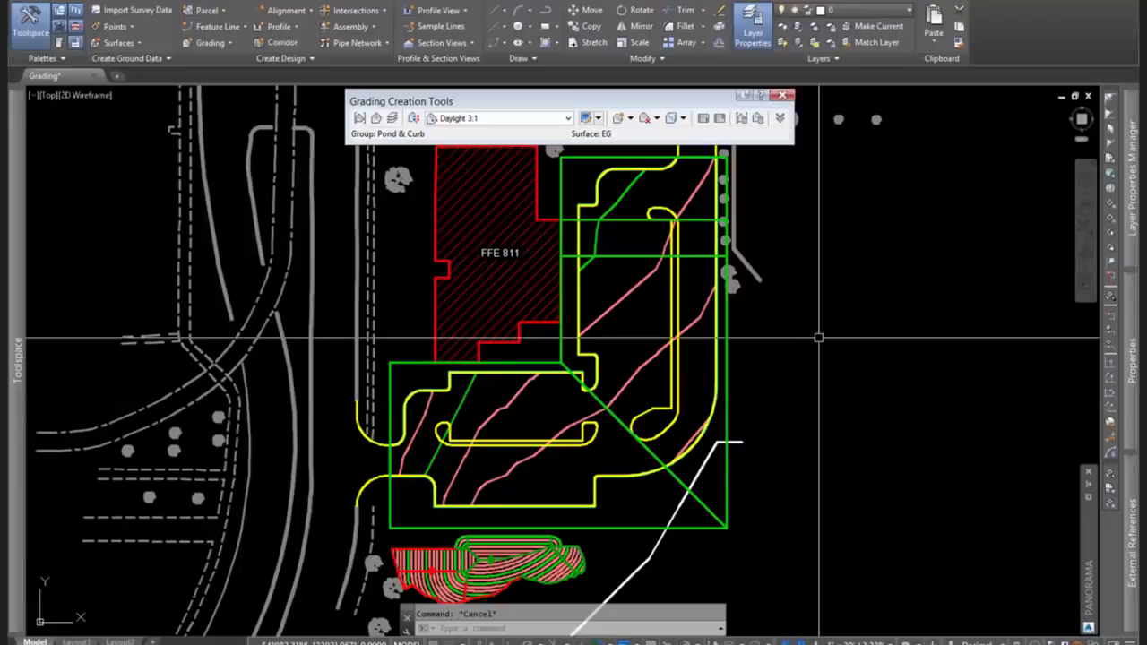
{"action": "middle_click_drag", "start_coordinate": [817, 337], "coordinate": [801, 372]}
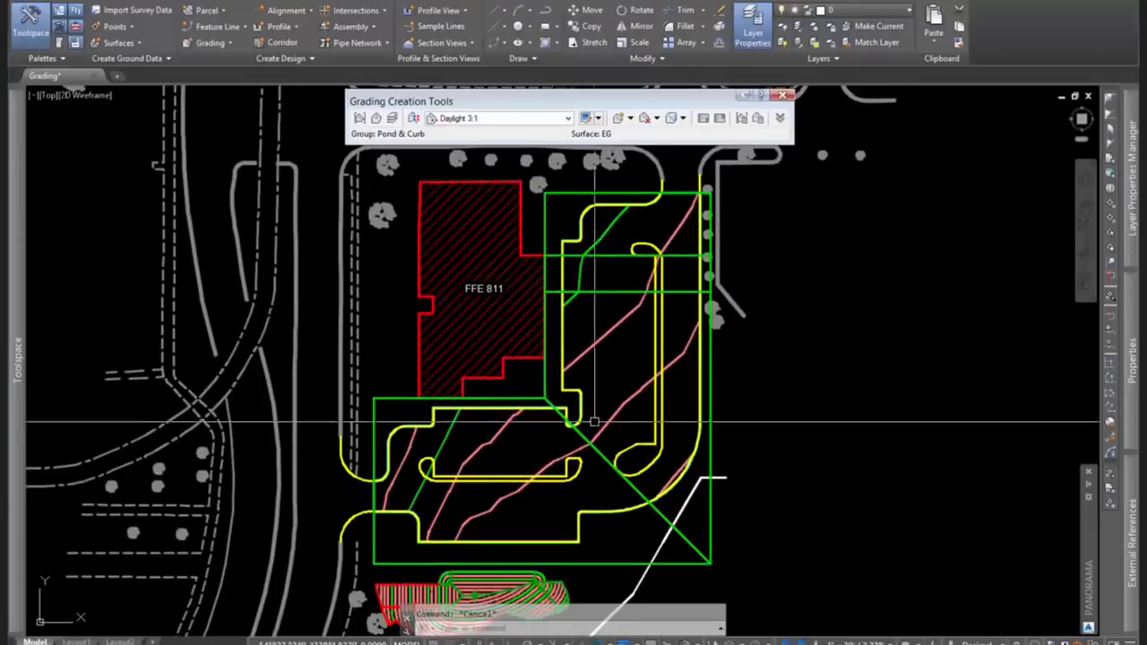
{"action": "scroll", "coordinate": [574, 491], "scroll_direction": "up", "scroll_amount": 4}
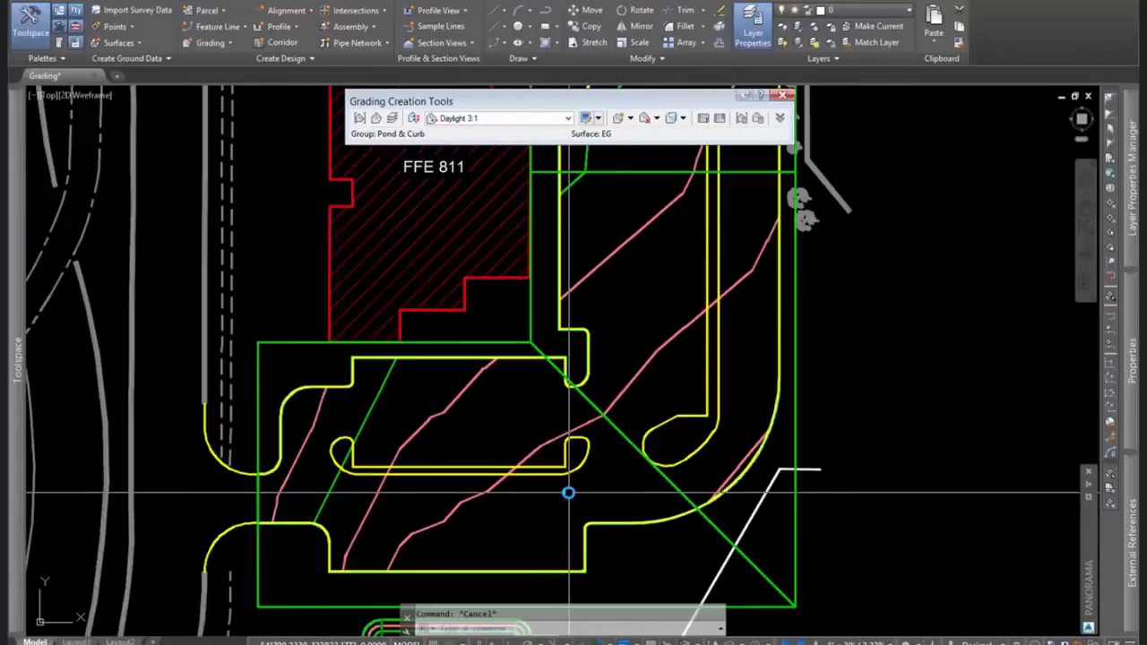
{"action": "mouse_move", "coordinate": [624, 469]}
{"action": "middle_mouse_down"}
{"action": "mouse_move", "coordinate": [684, 448]}
{"action": "mouse_move", "coordinate": [665, 460]}
{"action": "middle_mouse_up"}
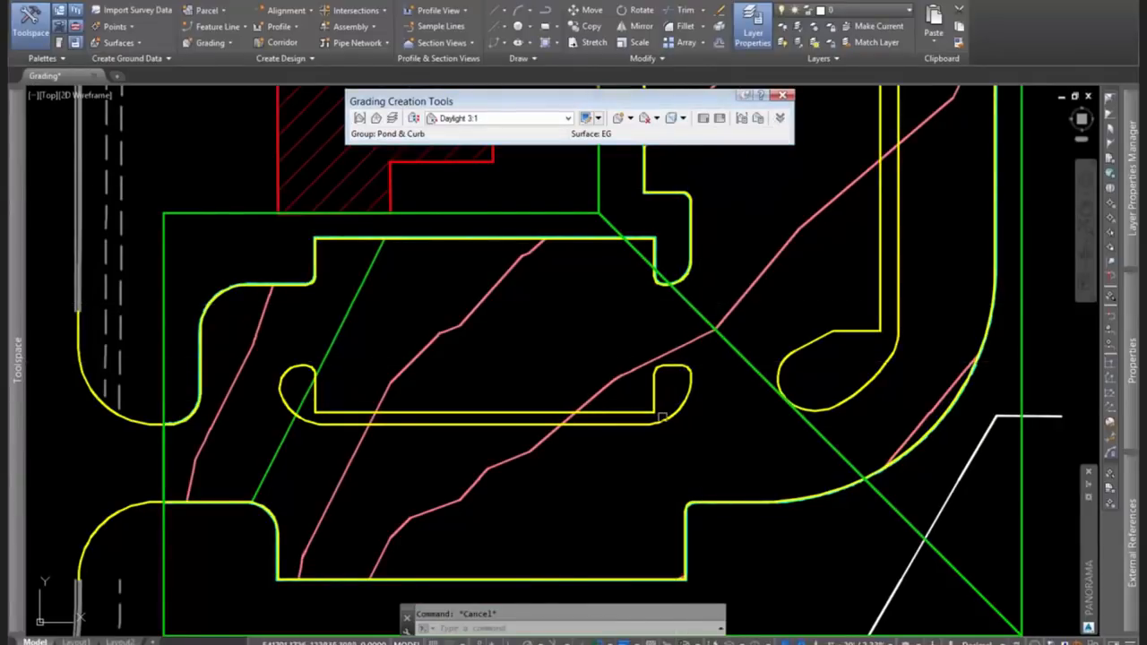
{"action": "scroll", "coordinate": [519, 505], "scroll_direction": "up", "scroll_amount": 2}
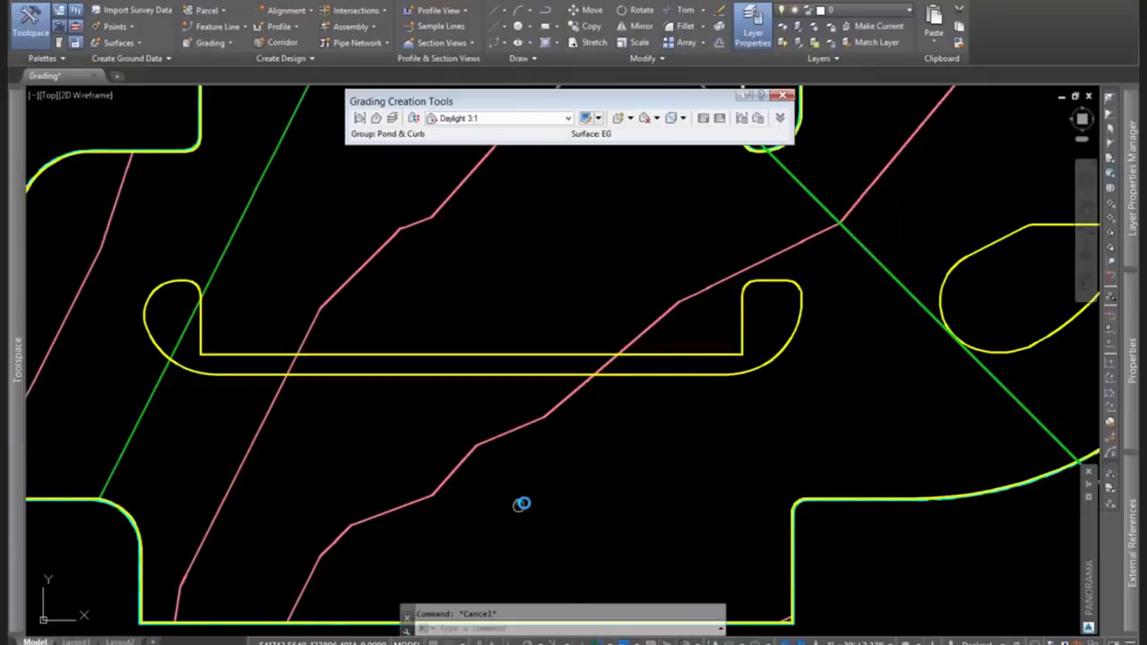
{"action": "mouse_move", "coordinate": [519, 504]}
{"action": "middle_mouse_down"}
{"action": "mouse_move", "coordinate": [662, 509]}
{"action": "mouse_move", "coordinate": [620, 535]}
{"action": "middle_mouse_up"}
{"action": "left_click", "coordinate": [597, 384]}
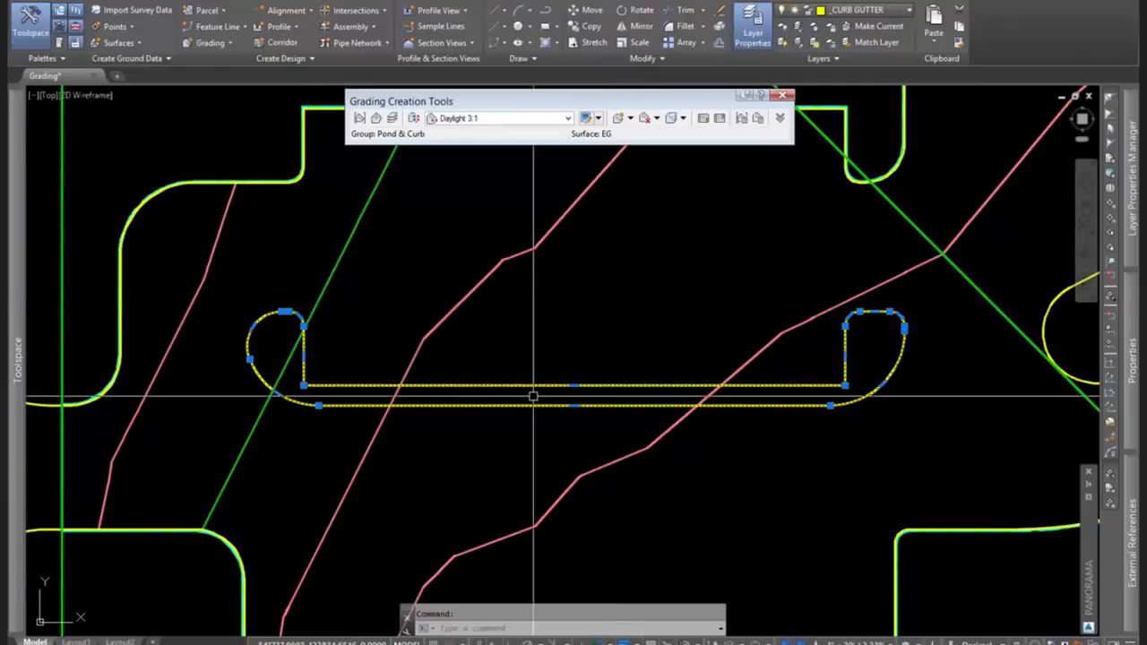
{"action": "left_click", "coordinate": [216, 27]}
{"action": "key", "text": "Escape"}
{"action": "key", "text": "Escape"}
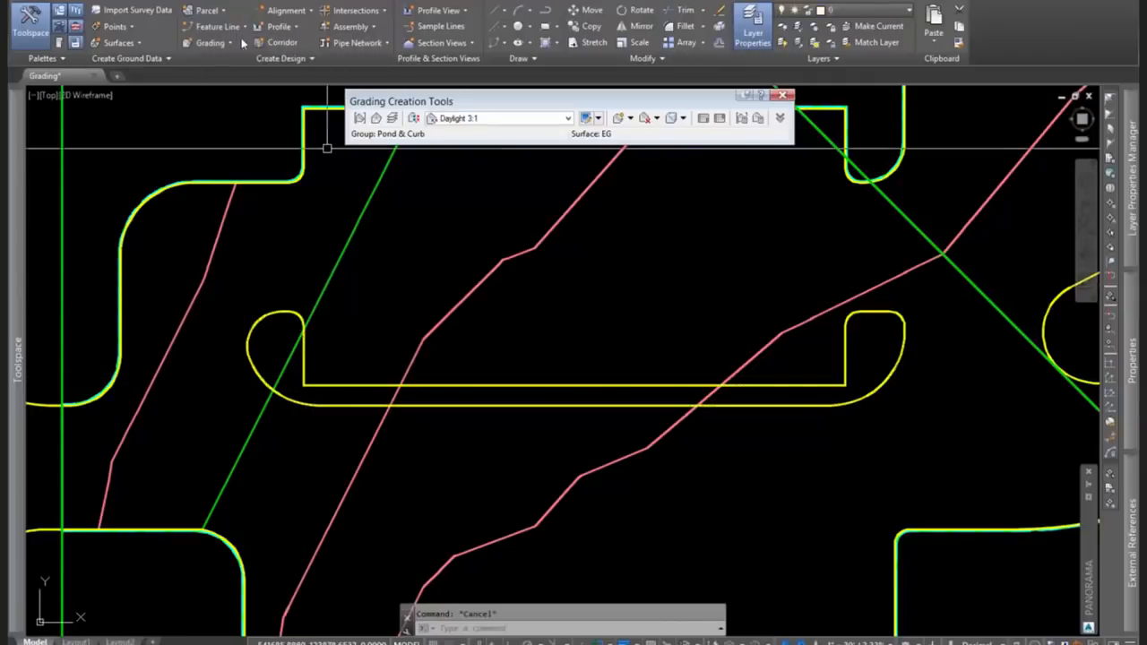
Start creating feature lines from objects and choose the outlines of the south and east parking islands.
{"action": "left_click", "coordinate": [216, 27]}
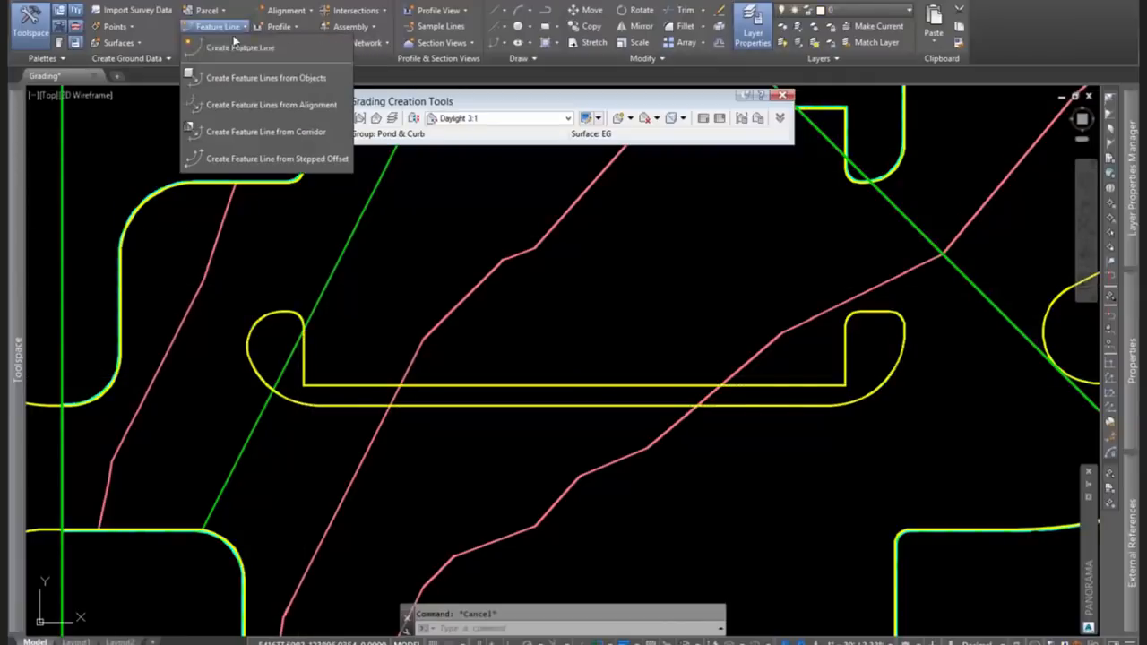
{"action": "left_click", "coordinate": [245, 82]}
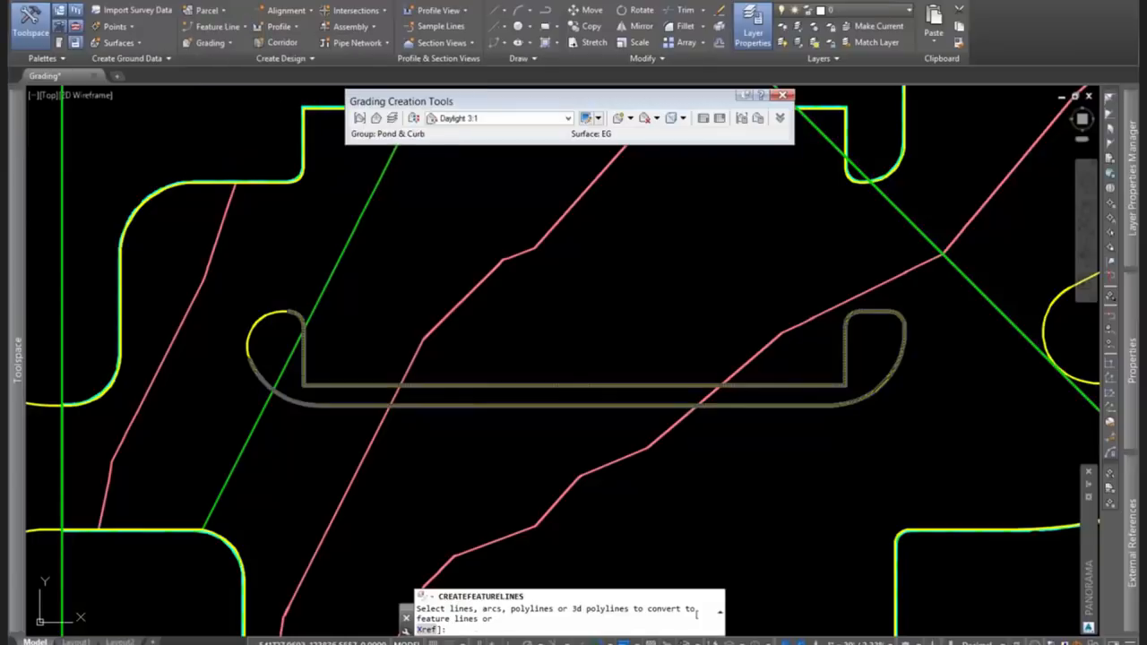
{"action": "middle_click_drag", "start_coordinate": [982, 361], "coordinate": [718, 371]}
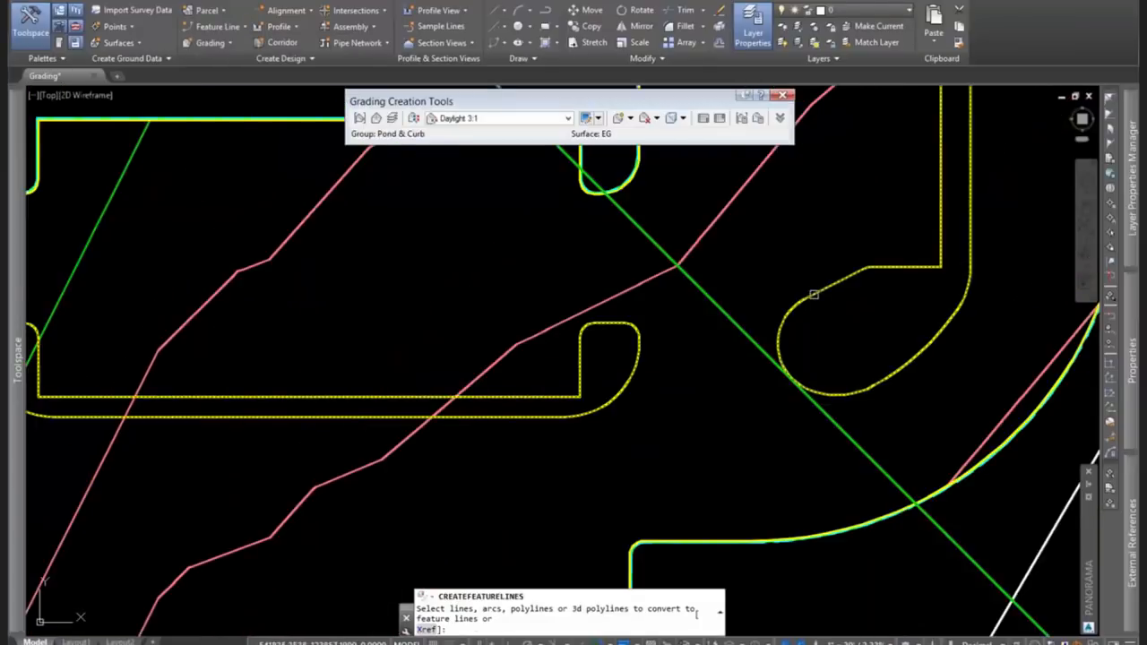
{"action": "scroll", "coordinate": [410, 343], "scroll_direction": "up", "scroll_amount": 2}
{"action": "middle_click_drag", "start_coordinate": [410, 343], "coordinate": [684, 352]}
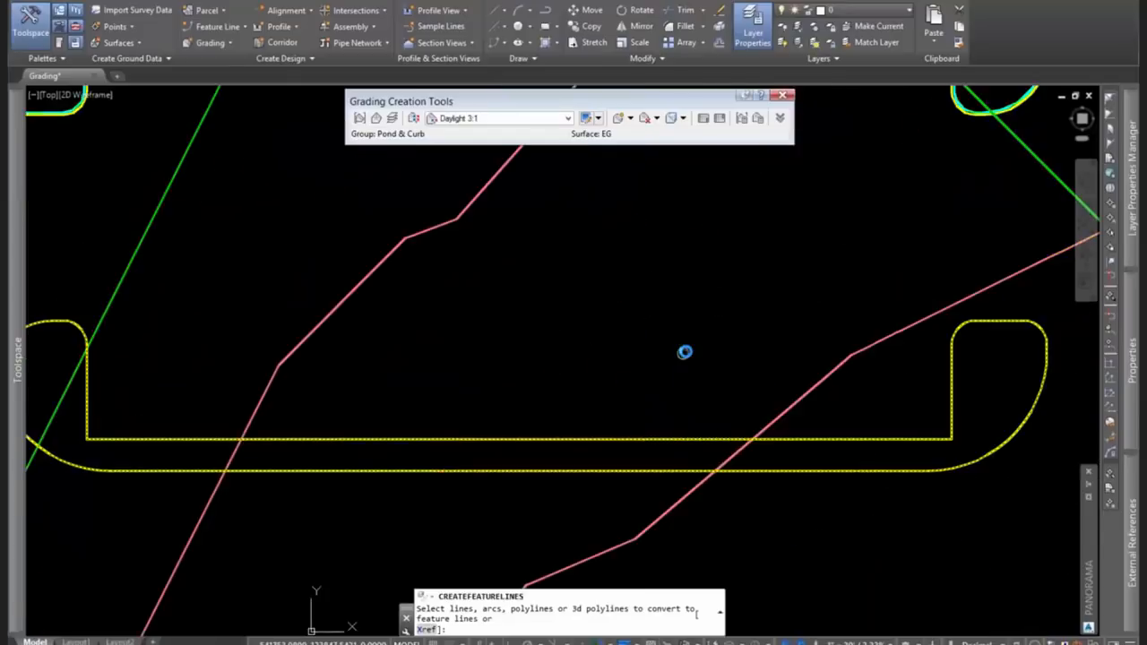
{"action": "scroll", "coordinate": [683, 353], "scroll_direction": "down", "scroll_amount": 2}
{"action": "key", "text": "Return"}
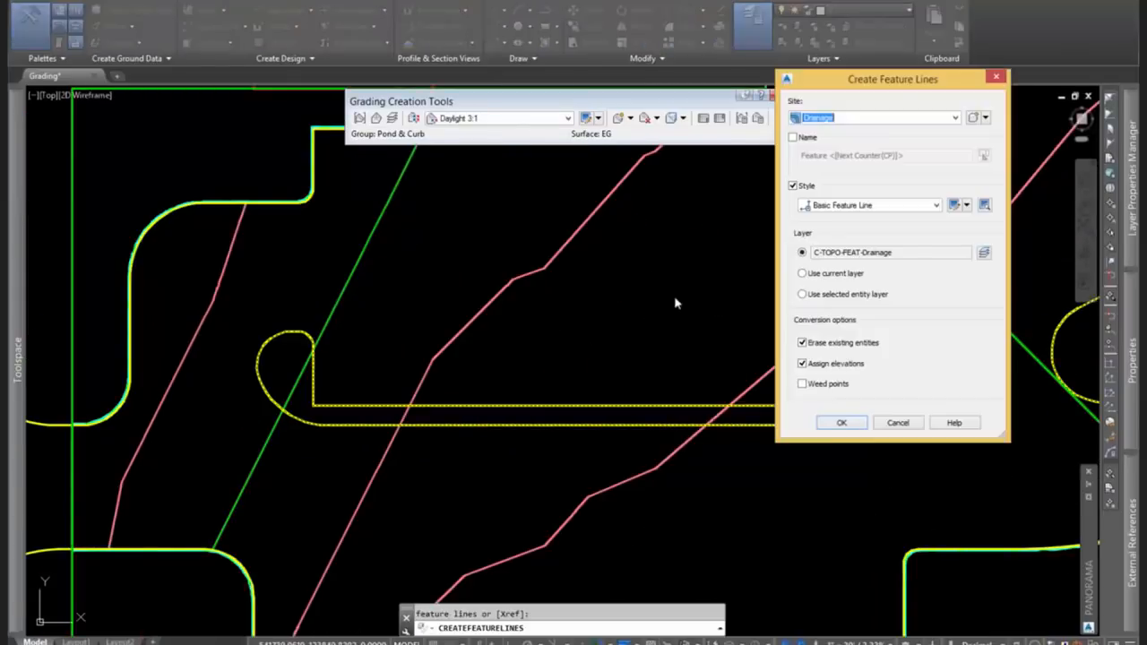
Convert the island outlines to feature lines in the Pond and Curb site with the Curb - CTC style, taking elevations from the Drainage surface.
{"action": "left_click", "coordinate": [857, 120]}
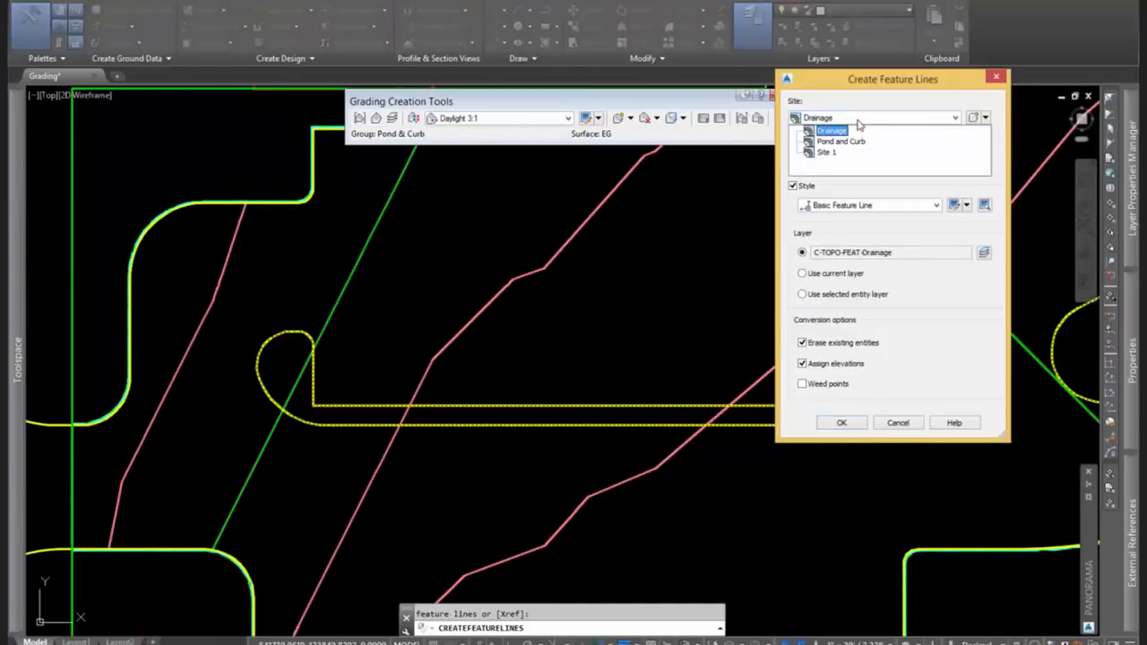
{"action": "left_click", "coordinate": [842, 142]}
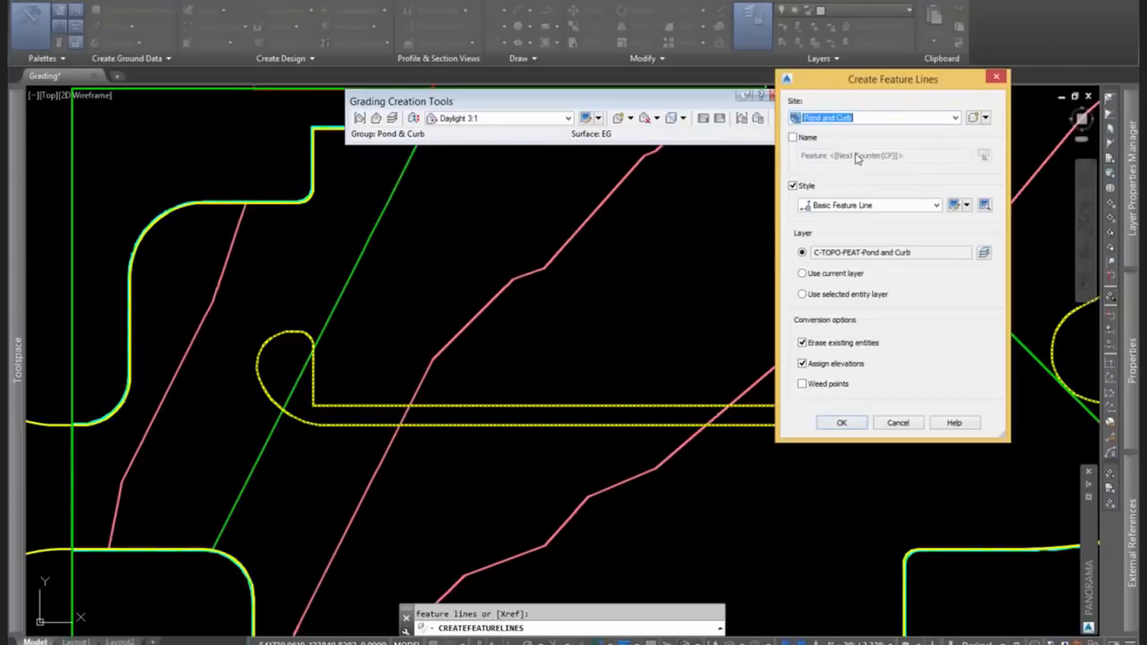
{"action": "left_click", "coordinate": [867, 205]}
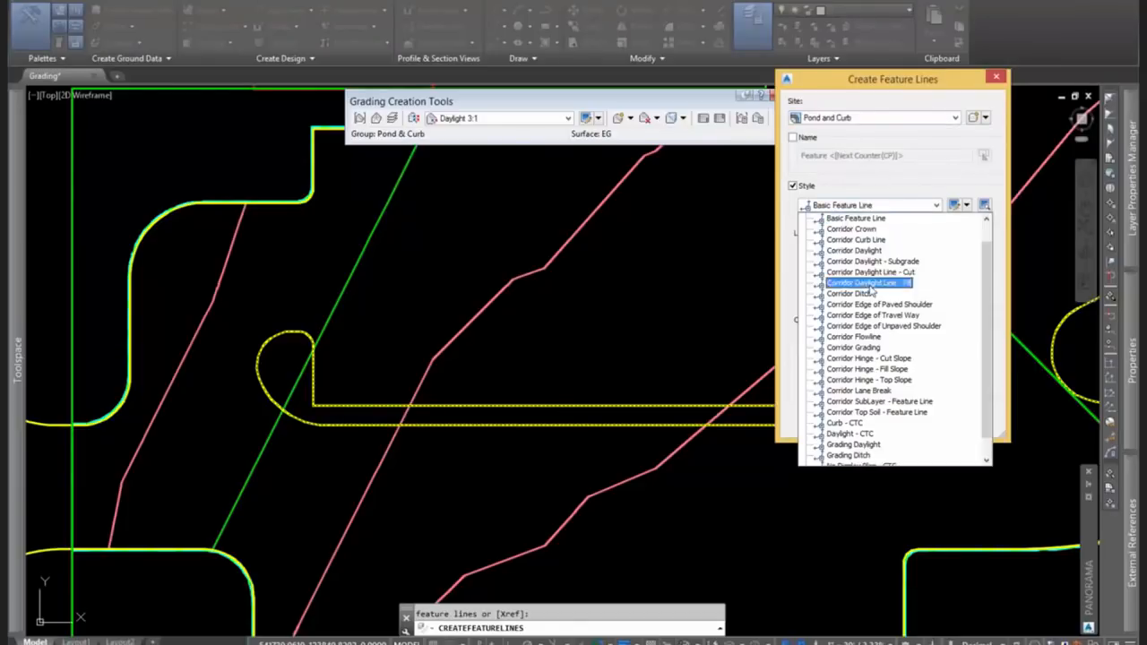
{"action": "left_click", "coordinate": [845, 423]}
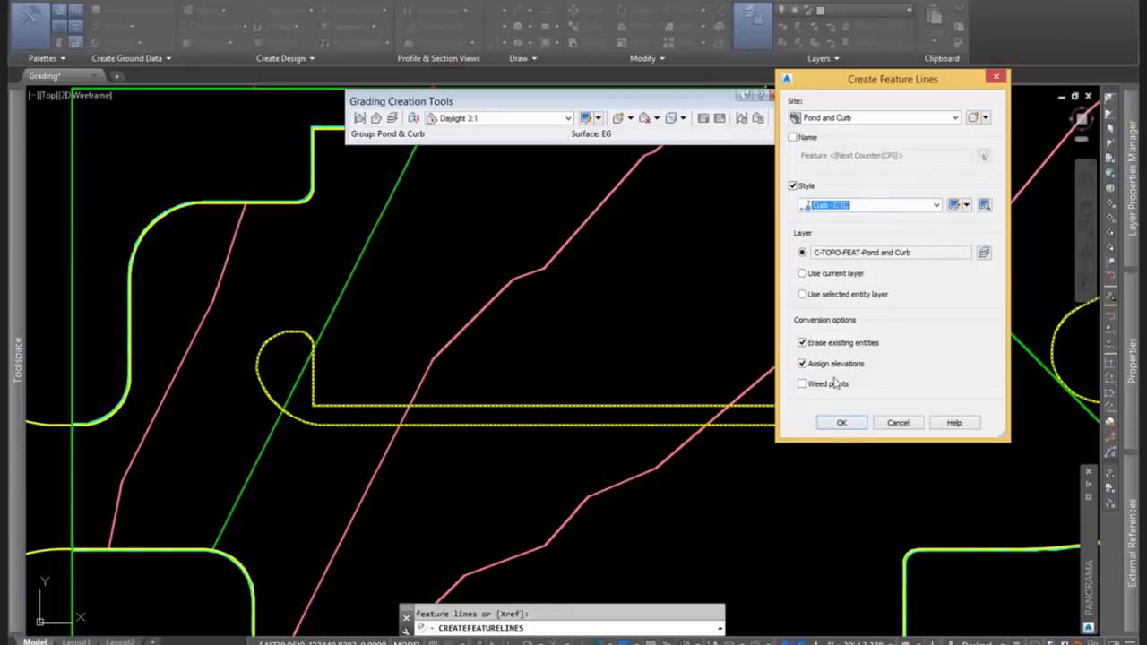
{"action": "left_click", "coordinate": [840, 424]}
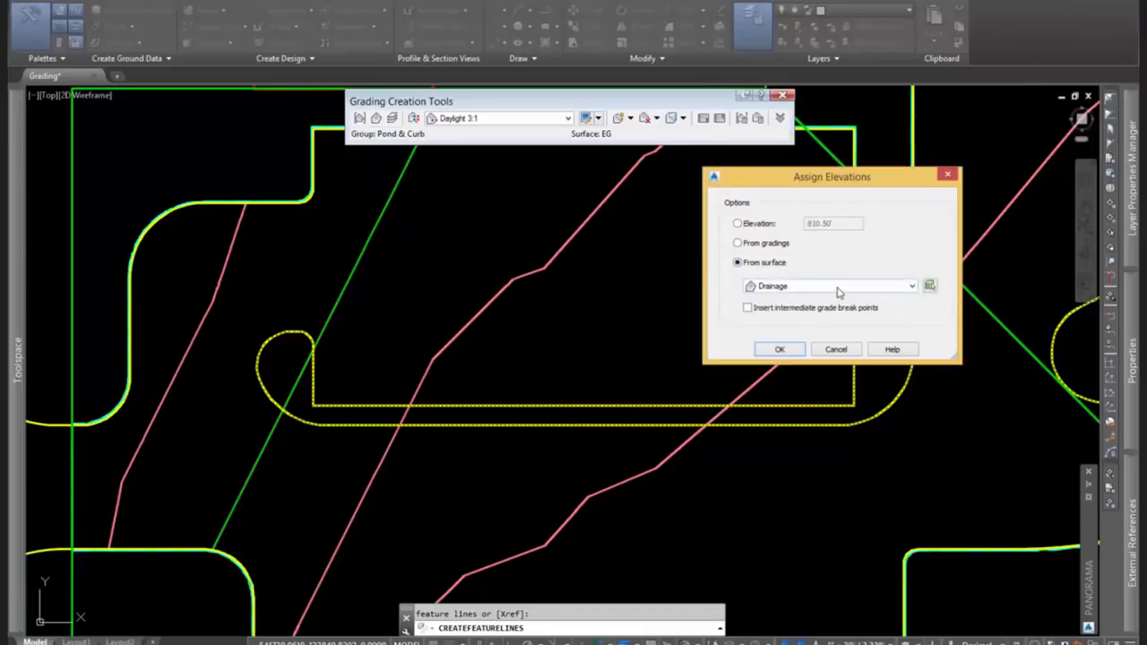
{"action": "left_click", "coordinate": [778, 350]}
Check the point elevations at the east end of the south island's new feature line.
{"action": "scroll", "coordinate": [686, 376], "scroll_direction": "down", "scroll_amount": 4}
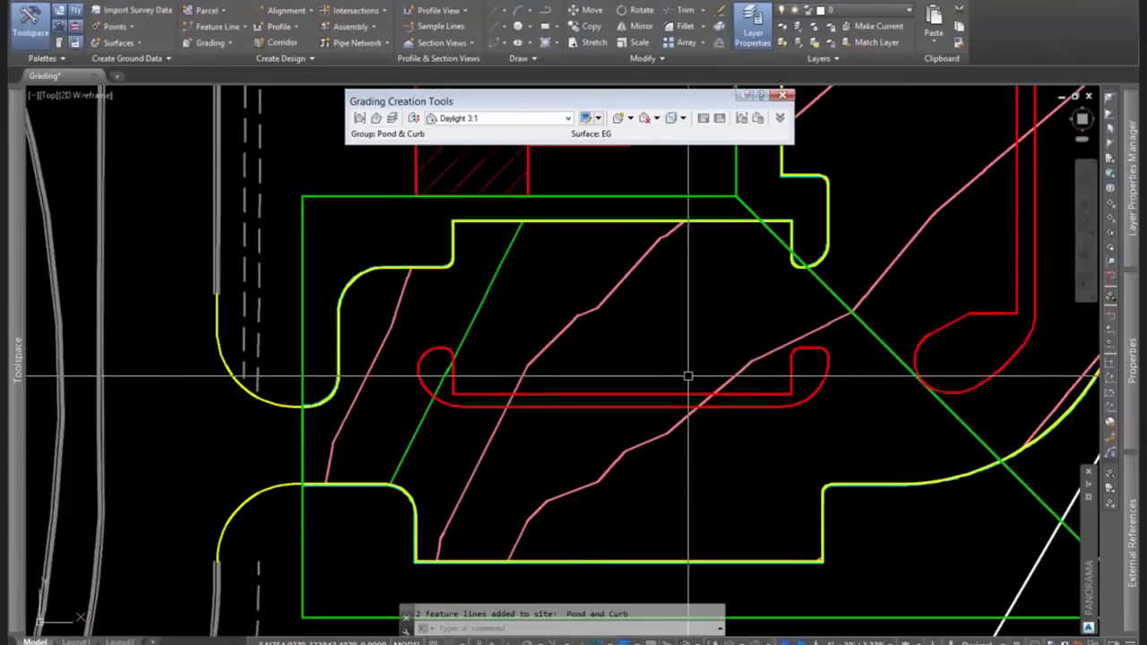
{"action": "scroll", "coordinate": [775, 353], "scroll_direction": "up", "scroll_amount": 5}
{"action": "left_click", "coordinate": [776, 354]}
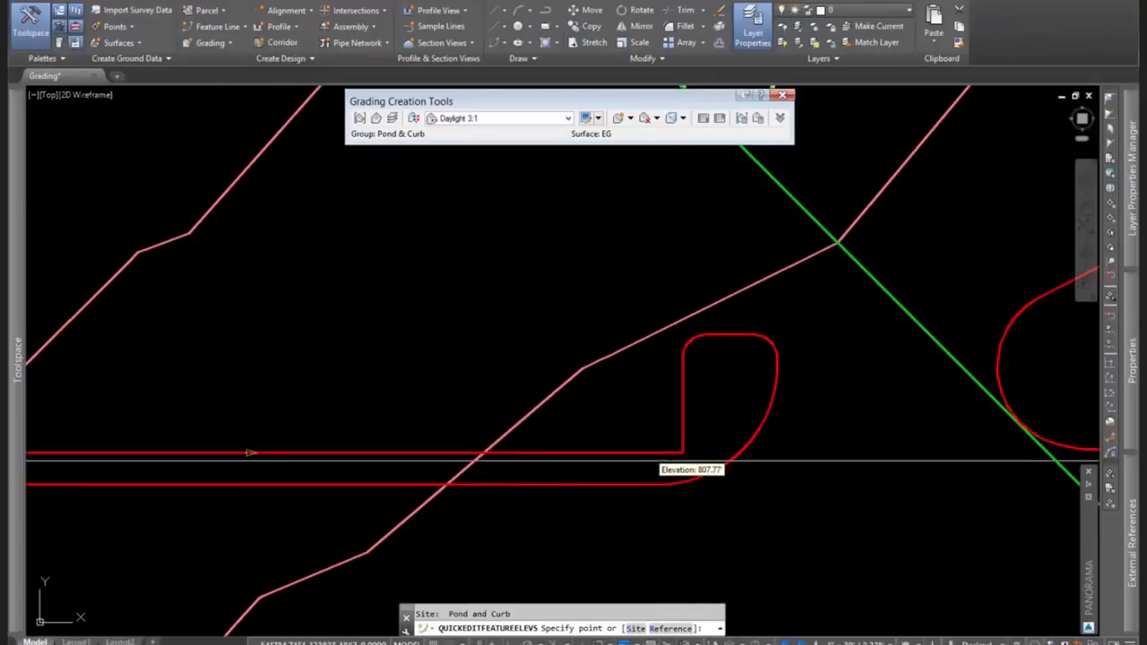
{"action": "key", "text": "Escape"}
{"action": "key", "text": "Escape"}
Save the drawing with the island curb feature lines.
{"action": "scroll", "coordinate": [848, 356], "scroll_direction": "down", "scroll_amount": 2}
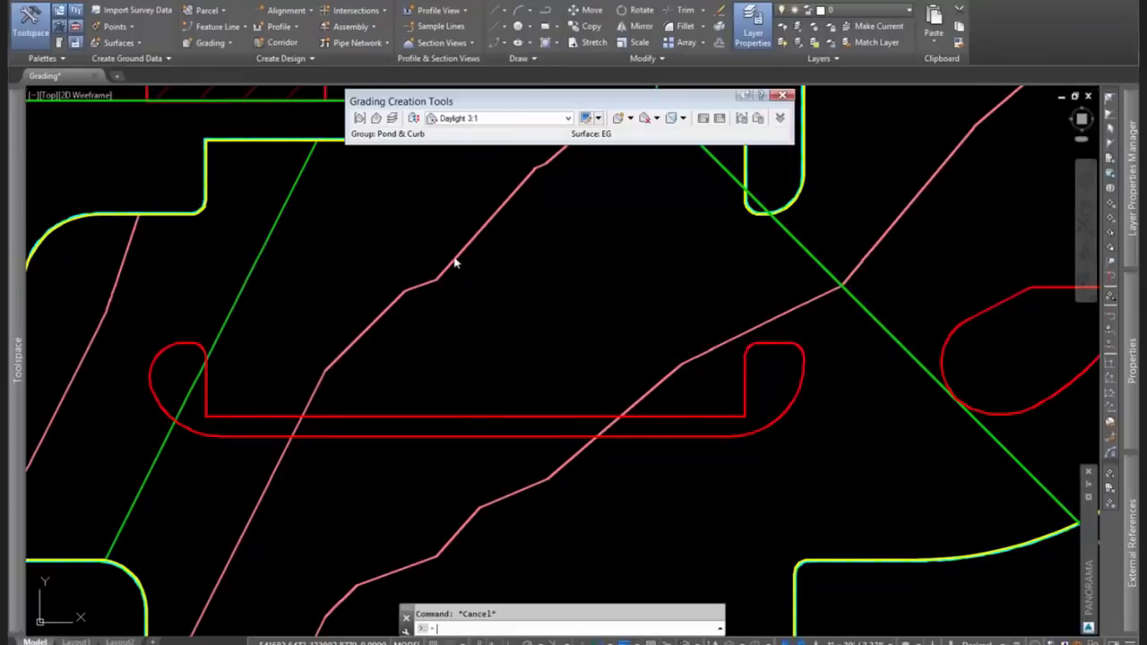
{"action": "key", "text": "ctrl+s"}
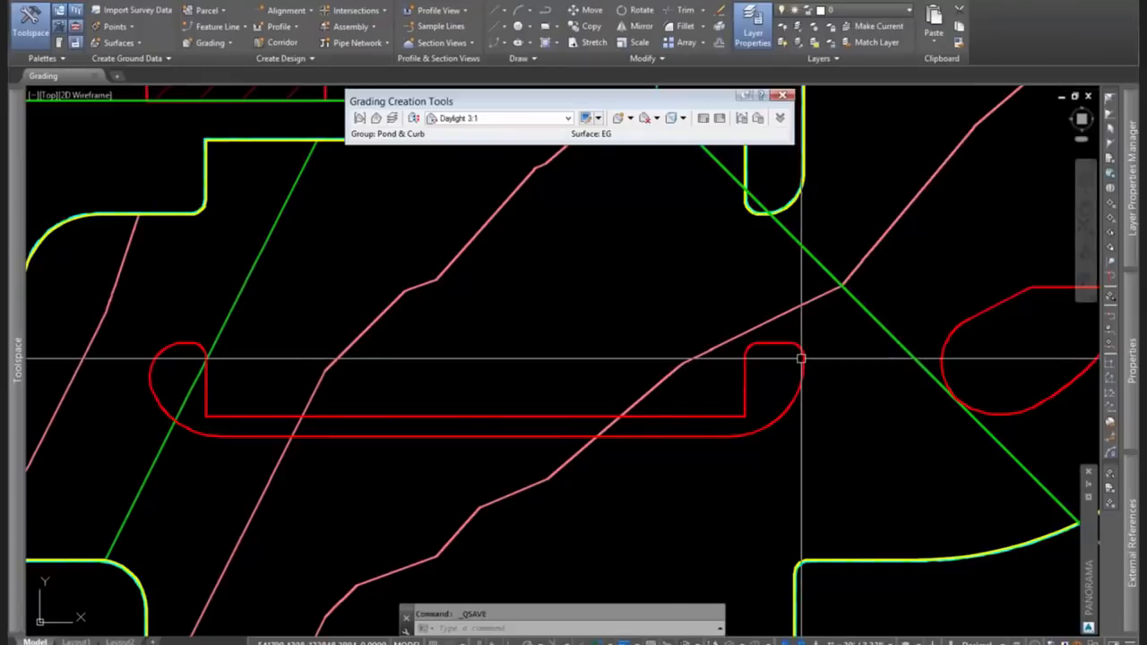
{"action": "key", "text": "Escape"}
Examine how the contours meet the diagonal feature line and run through the north and south parts of the parking lot.
{"action": "scroll", "coordinate": [803, 376], "scroll_direction": "down", "scroll_amount": 2}
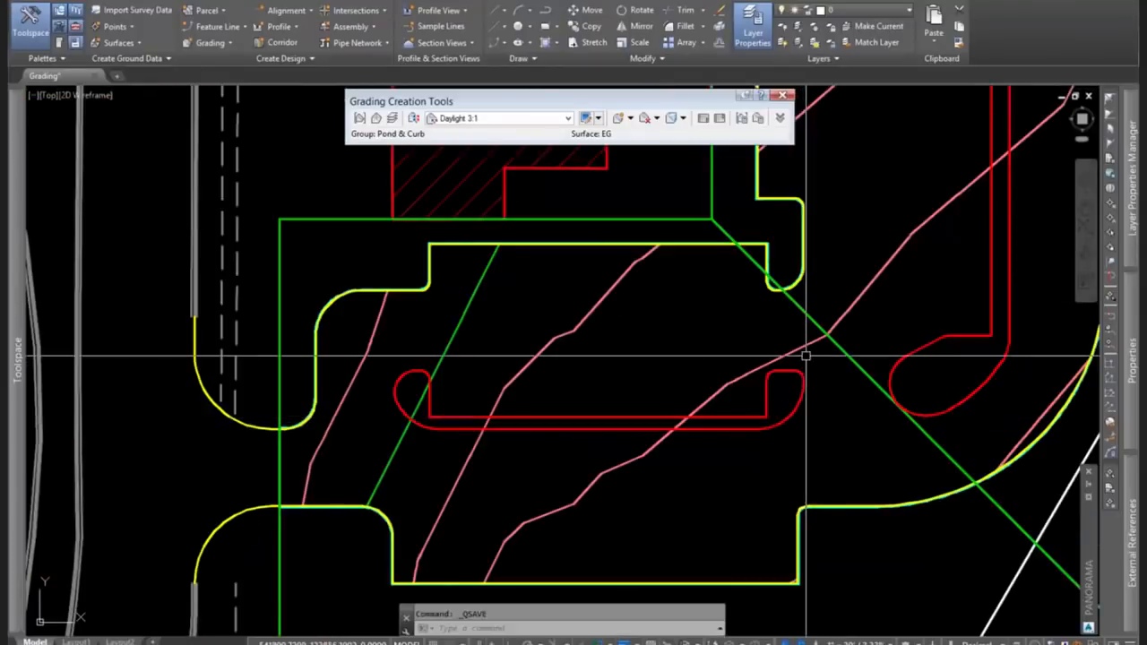
{"action": "left_click", "coordinate": [798, 307]}
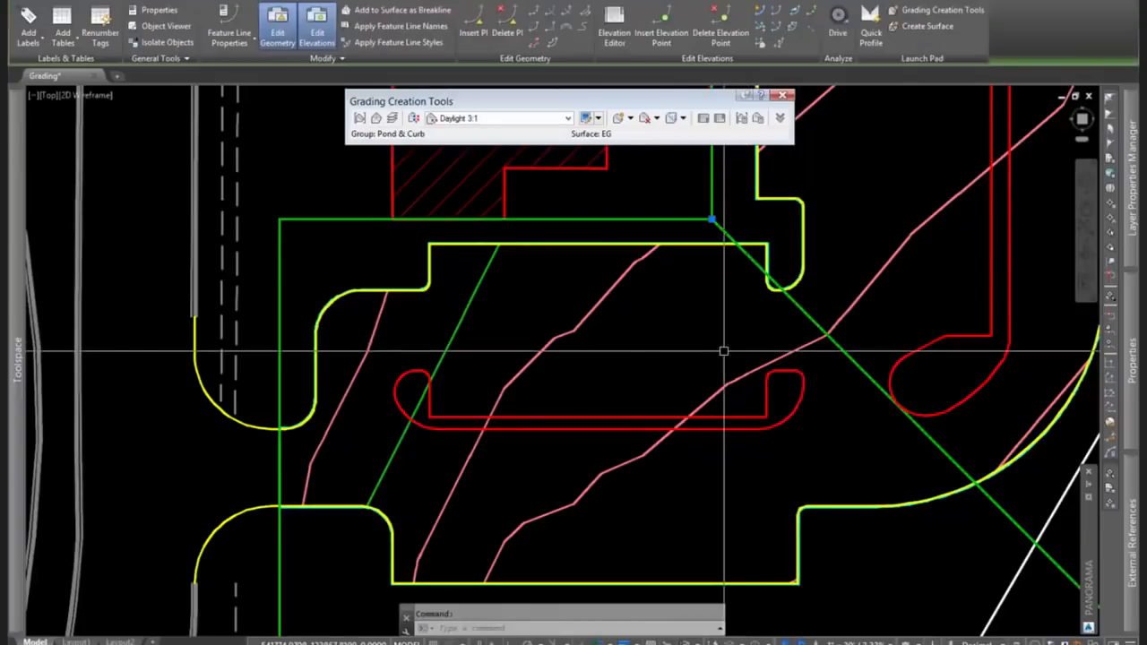
{"action": "scroll", "coordinate": [724, 349], "scroll_direction": "down", "scroll_amount": 2}
{"action": "middle_click_drag", "start_coordinate": [802, 440], "coordinate": [614, 612]}
{"action": "middle_click_drag", "start_coordinate": [633, 502], "coordinate": [571, 644]}
{"action": "scroll", "coordinate": [615, 534], "scroll_direction": "down", "scroll_amount": 2}
{"action": "scroll", "coordinate": [610, 509], "scroll_direction": "up", "scroll_amount": 2}
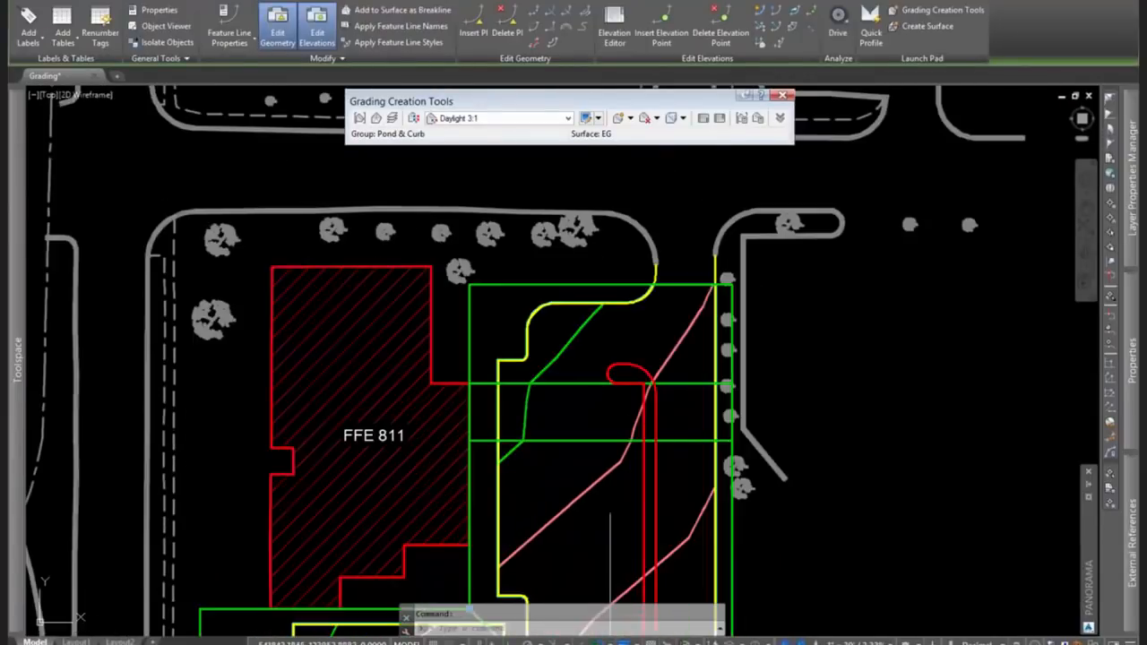
{"action": "middle_click_drag", "start_coordinate": [604, 514], "coordinate": [814, 237]}
{"action": "scroll", "coordinate": [814, 237], "scroll_direction": "down", "scroll_amount": 2}
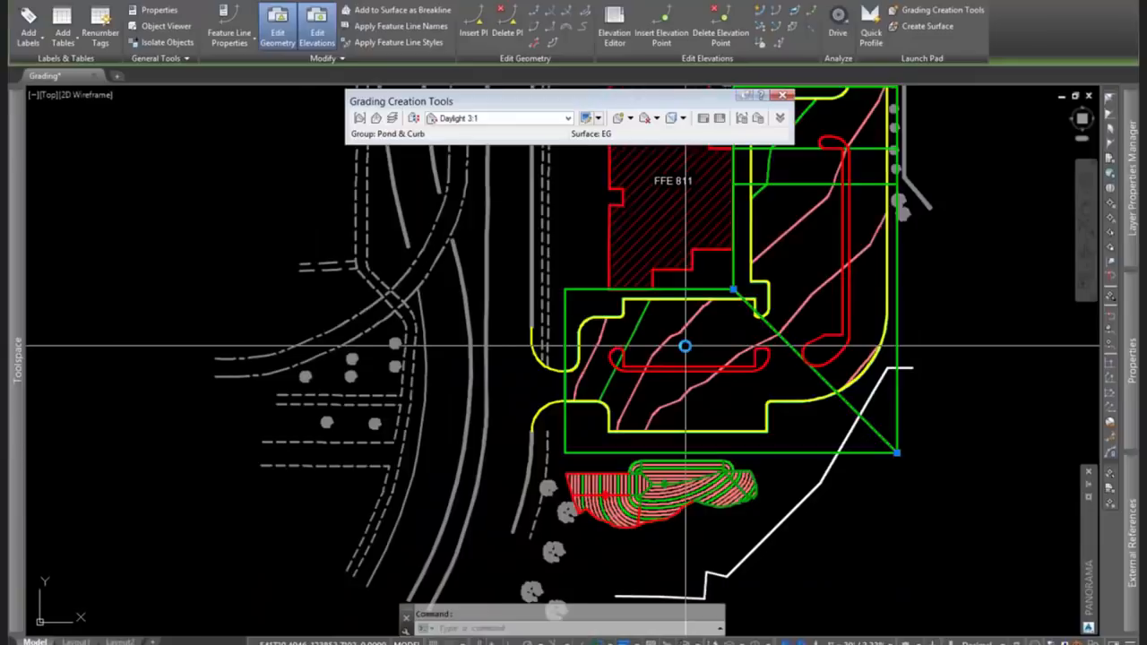
{"action": "scroll", "coordinate": [686, 345], "scroll_direction": "up", "scroll_amount": 2}
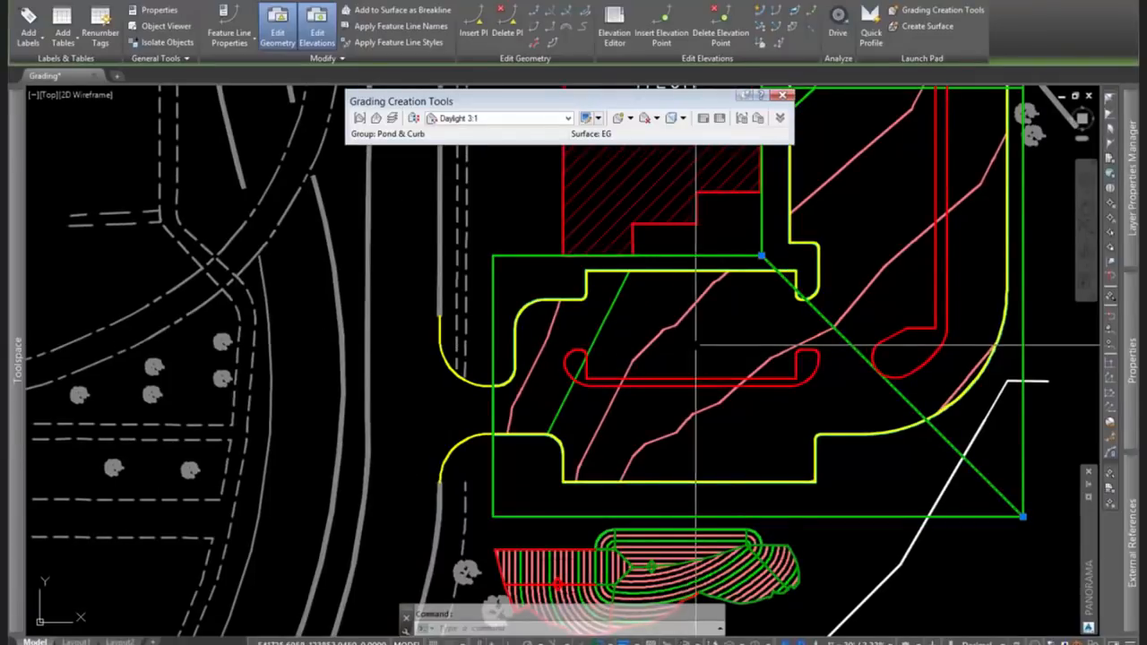
{"action": "scroll", "coordinate": [735, 335], "scroll_direction": "up", "scroll_amount": 2}
{"action": "middle_click_drag", "start_coordinate": [704, 341], "coordinate": [588, 359]}
{"action": "scroll", "coordinate": [573, 350], "scroll_direction": "down", "scroll_amount": 2}
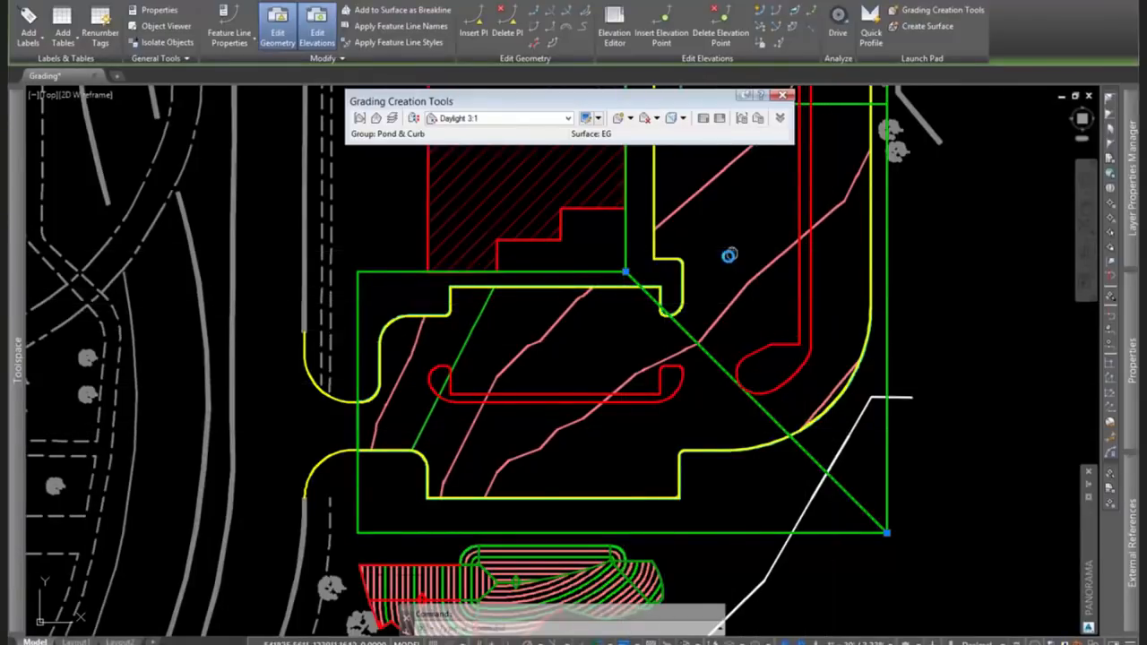
{"action": "mouse_move", "coordinate": [729, 256]}
{"action": "middle_mouse_down"}
{"action": "mouse_move", "coordinate": [671, 302]}
{"action": "mouse_move", "coordinate": [701, 252]}
{"action": "middle_mouse_up"}
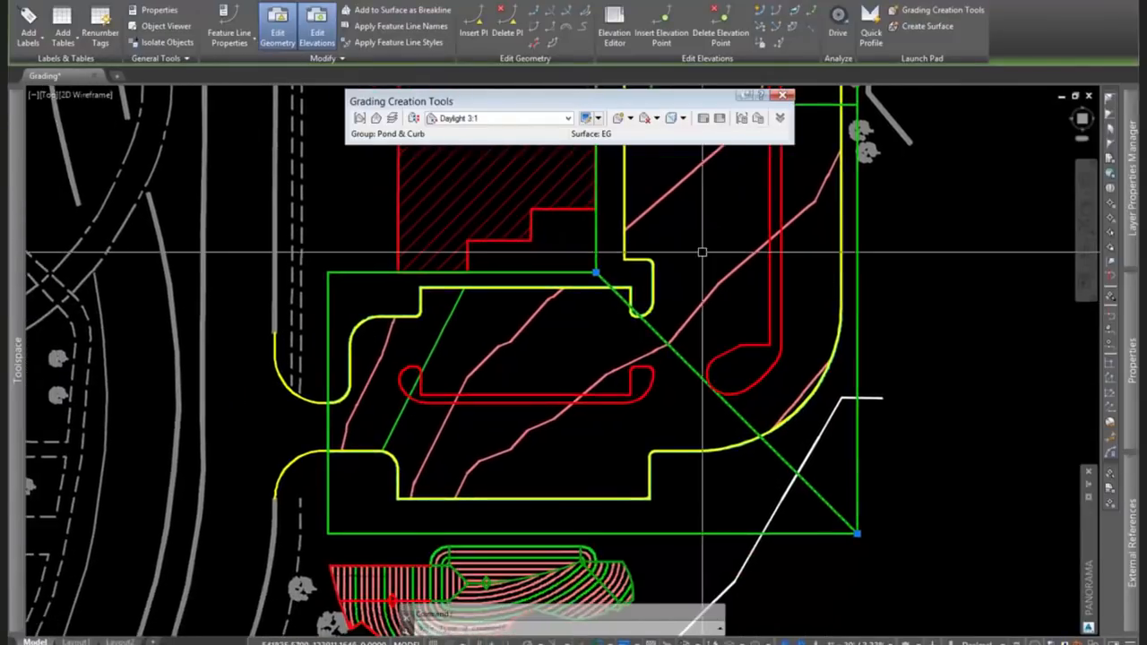
{"action": "scroll", "coordinate": [702, 252], "scroll_direction": "down", "scroll_amount": 2}
{"action": "scroll", "coordinate": [652, 331], "scroll_direction": "up", "scroll_amount": 2}
{"action": "scroll", "coordinate": [635, 384], "scroll_direction": "down", "scroll_amount": 2}
{"action": "key", "text": "Escape"}
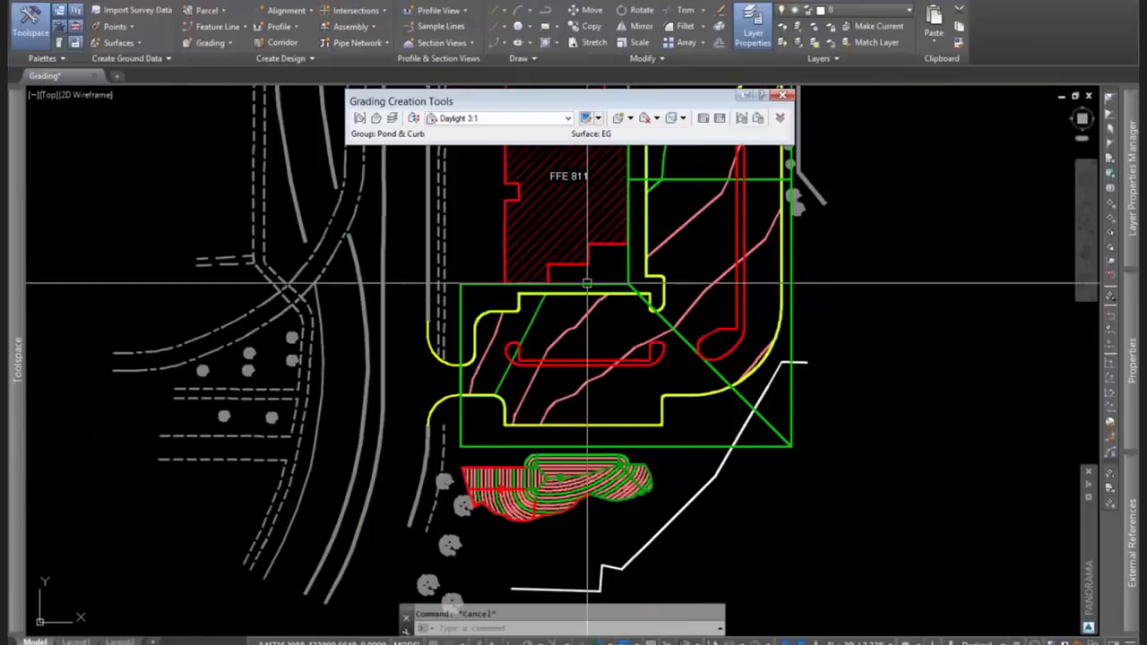
Examine the parking lot boundary feature line and the contours around the south island, and save the drawing.
{"action": "left_click", "coordinate": [586, 284]}
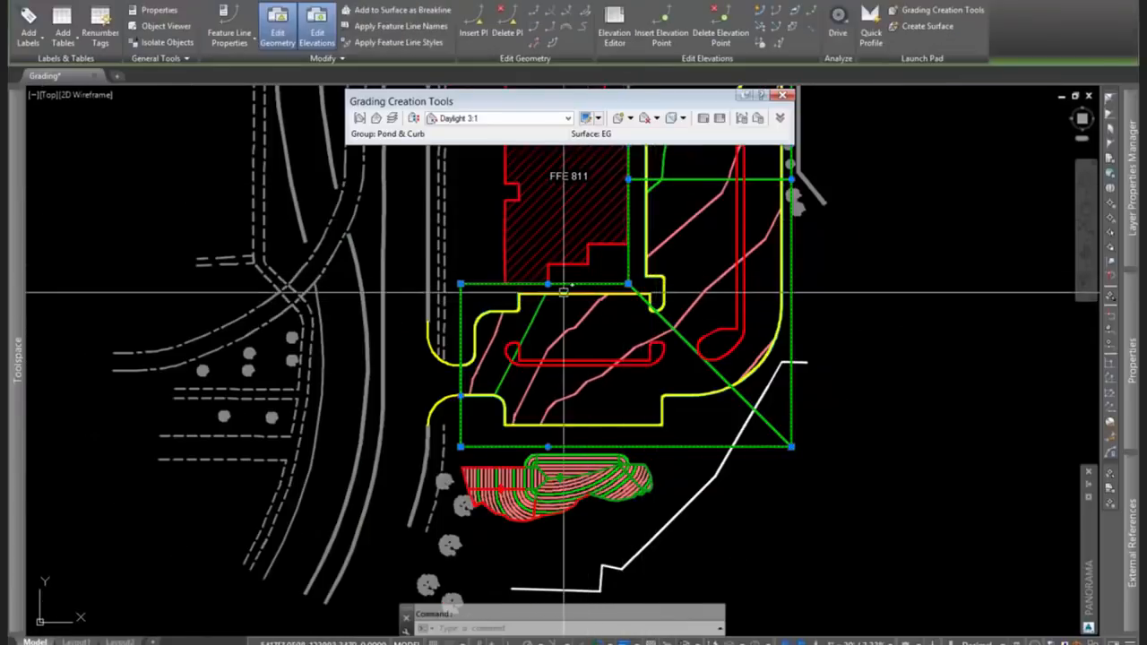
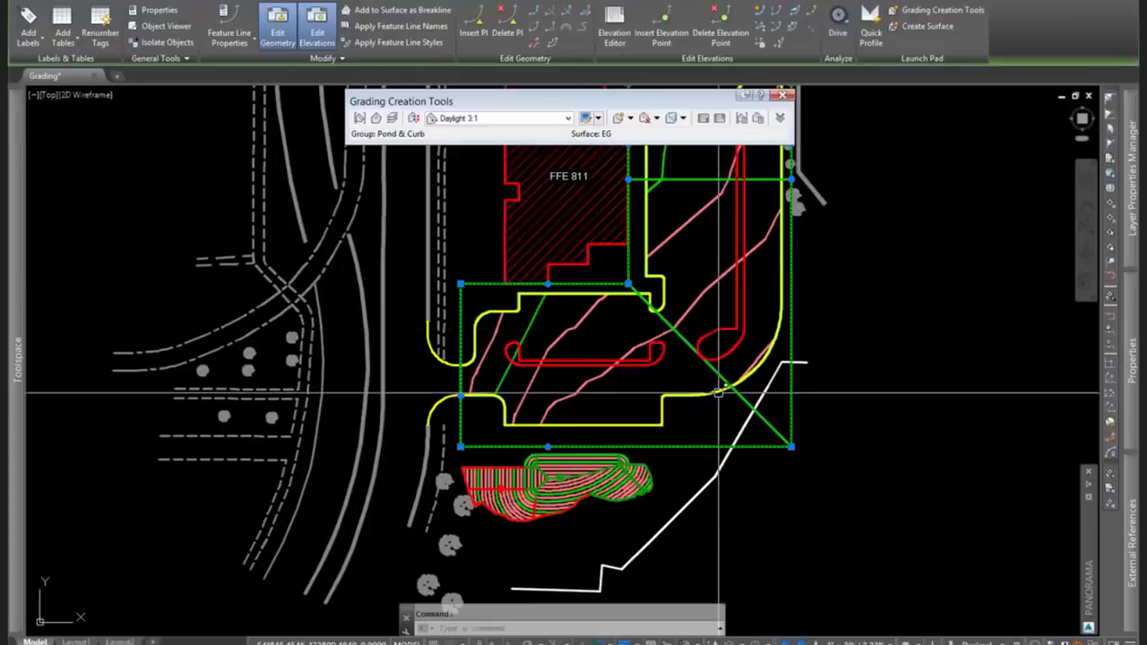
{"action": "key", "text": "Escape"}
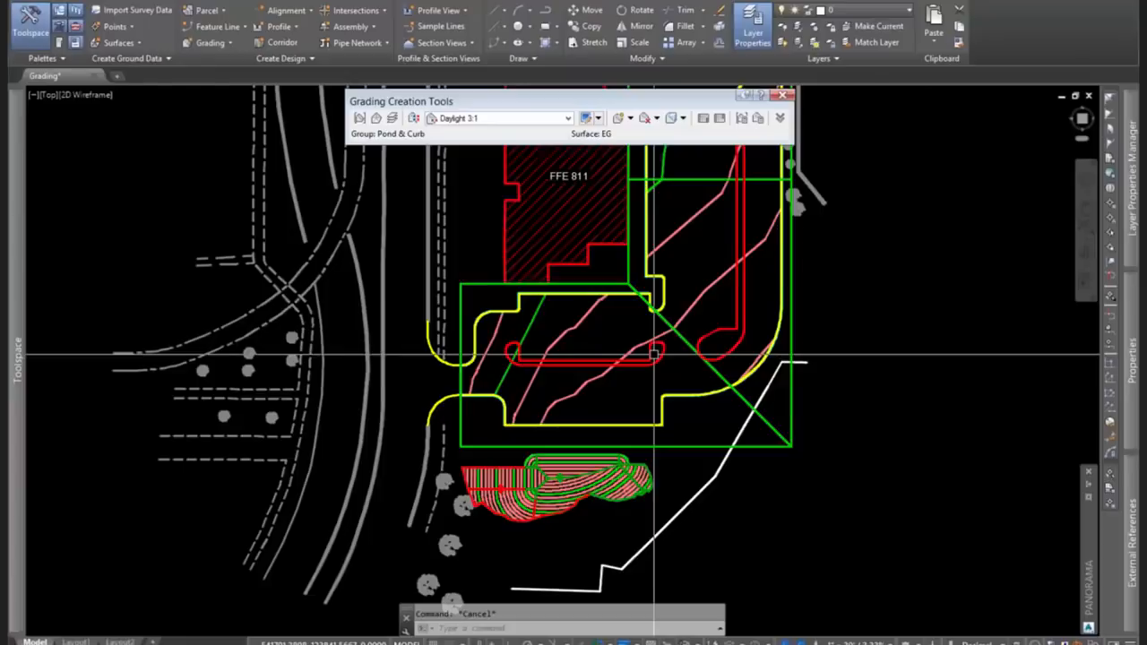
{"action": "scroll", "coordinate": [654, 354], "scroll_direction": "up", "scroll_amount": 2}
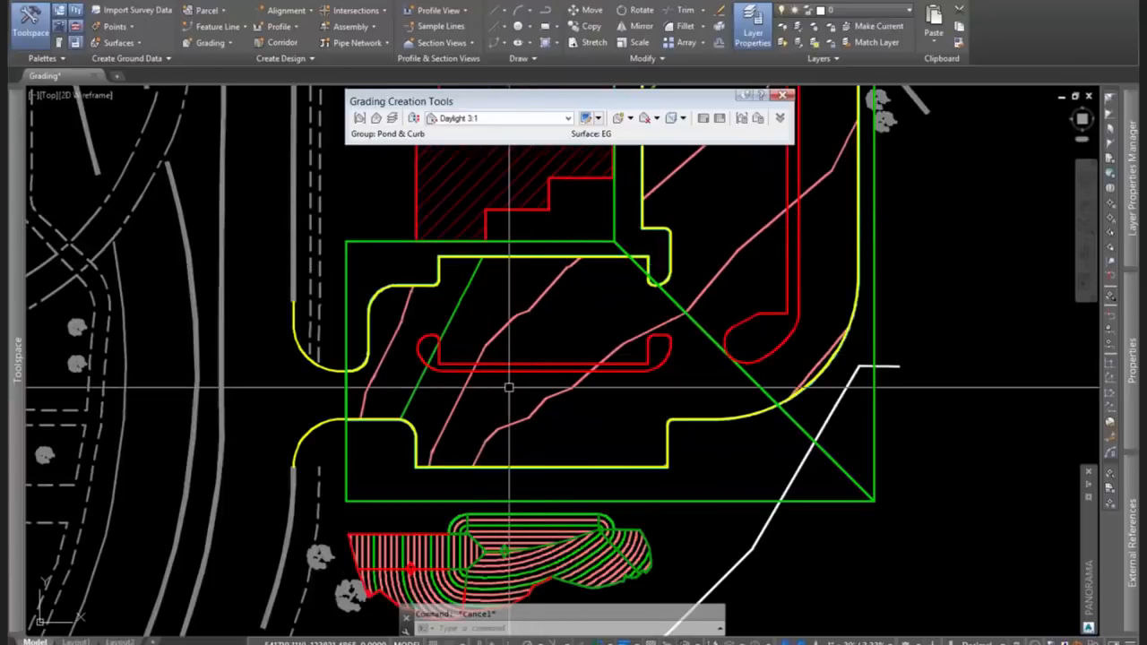
{"action": "scroll", "coordinate": [546, 375], "scroll_direction": "up", "scroll_amount": 2}
{"action": "middle_click_drag", "start_coordinate": [744, 368], "coordinate": [634, 364]}
{"action": "scroll", "coordinate": [631, 342], "scroll_direction": "down", "scroll_amount": 2}
{"action": "scroll", "coordinate": [630, 341], "scroll_direction": "up", "scroll_amount": 2}
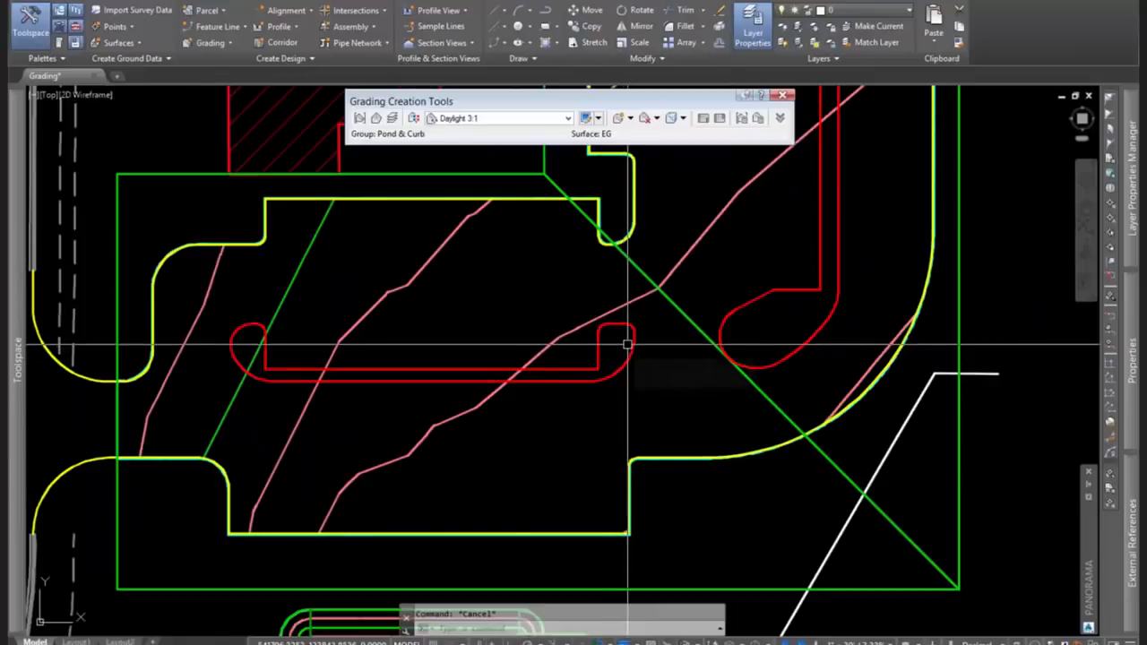
{"action": "scroll", "coordinate": [631, 341], "scroll_direction": "up", "scroll_amount": 3}
{"action": "scroll", "coordinate": [630, 341], "scroll_direction": "down", "scroll_amount": 1}
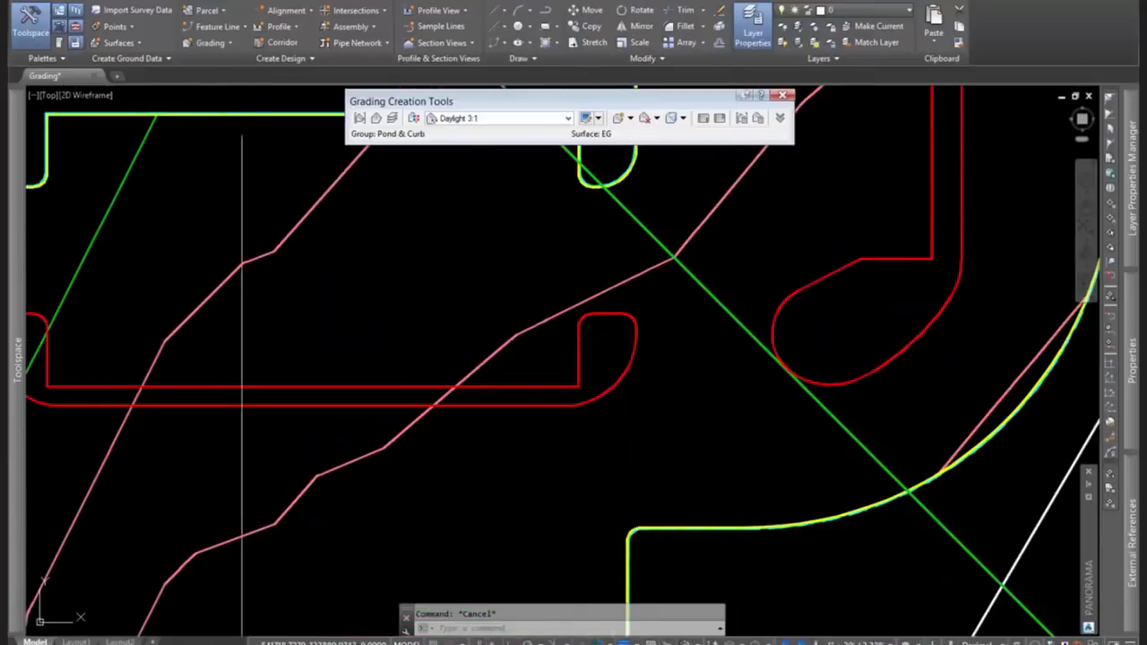
{"action": "key", "text": "ctrl+s"}
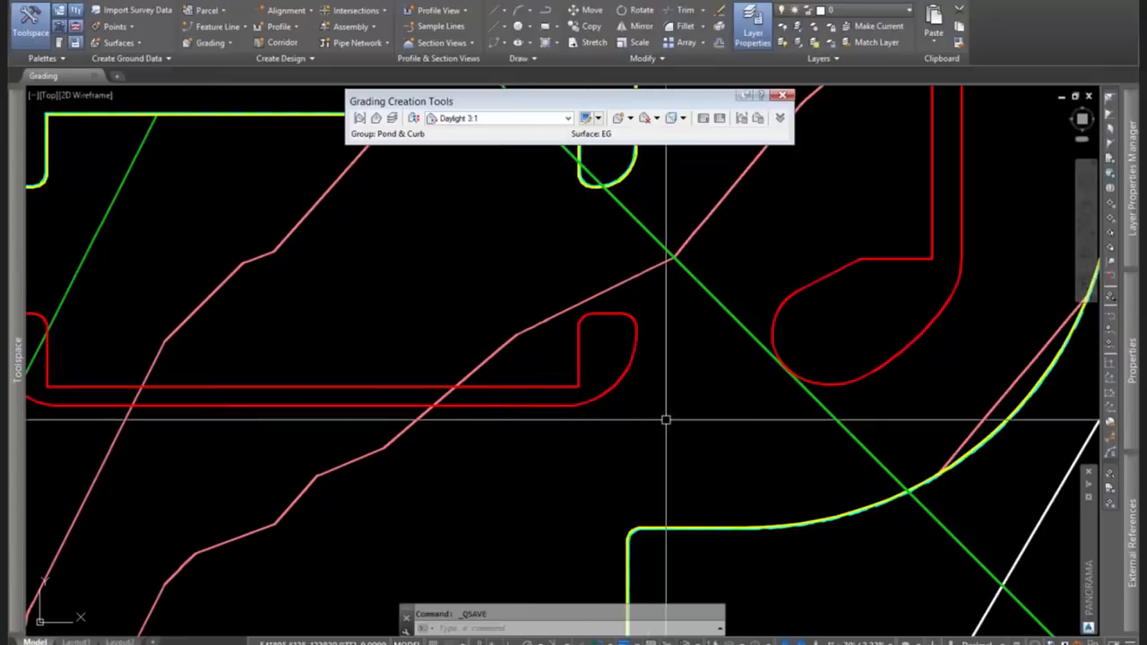
Set the active grading criteria to Curb Face for the south island.
{"action": "scroll", "coordinate": [696, 422], "scroll_direction": "down", "scroll_amount": 2}
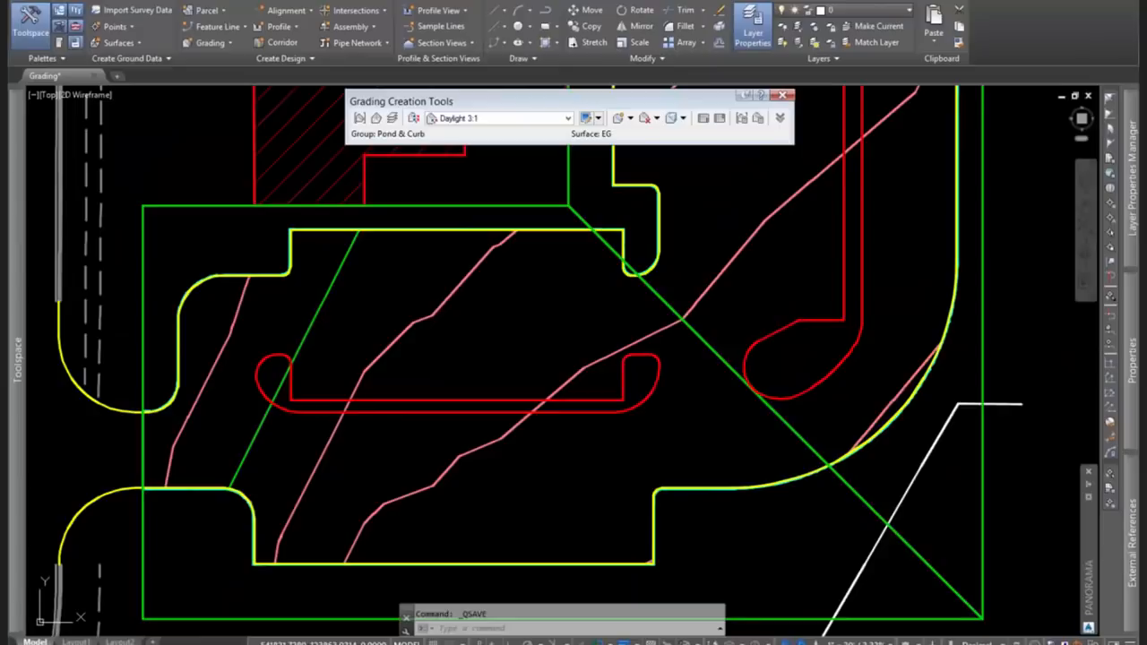
{"action": "scroll", "coordinate": [778, 303], "scroll_direction": "down", "scroll_amount": 2}
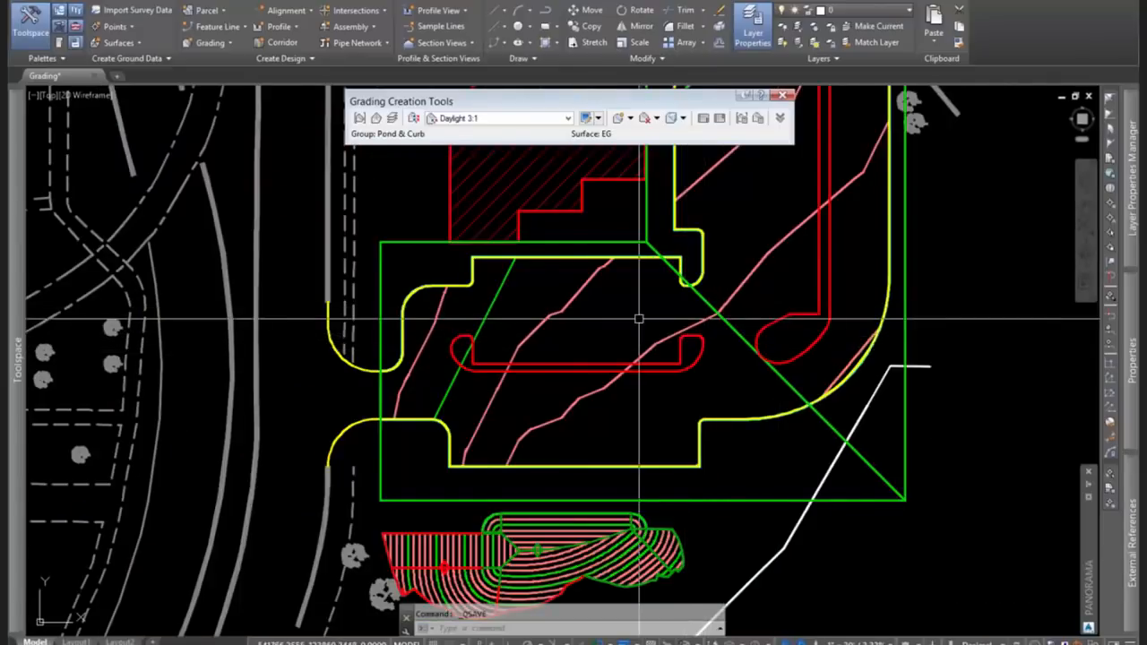
{"action": "scroll", "coordinate": [638, 318], "scroll_direction": "up", "scroll_amount": 2}
{"action": "mouse_move", "coordinate": [632, 289]}
{"action": "middle_mouse_down"}
{"action": "mouse_move", "coordinate": [637, 361]}
{"action": "mouse_move", "coordinate": [683, 372]}
{"action": "mouse_move", "coordinate": [696, 356]}
{"action": "mouse_move", "coordinate": [673, 400]}
{"action": "middle_mouse_up"}
{"action": "scroll", "coordinate": [660, 404], "scroll_direction": "down", "scroll_amount": 2}
{"action": "scroll", "coordinate": [670, 439], "scroll_direction": "up", "scroll_amount": 2}
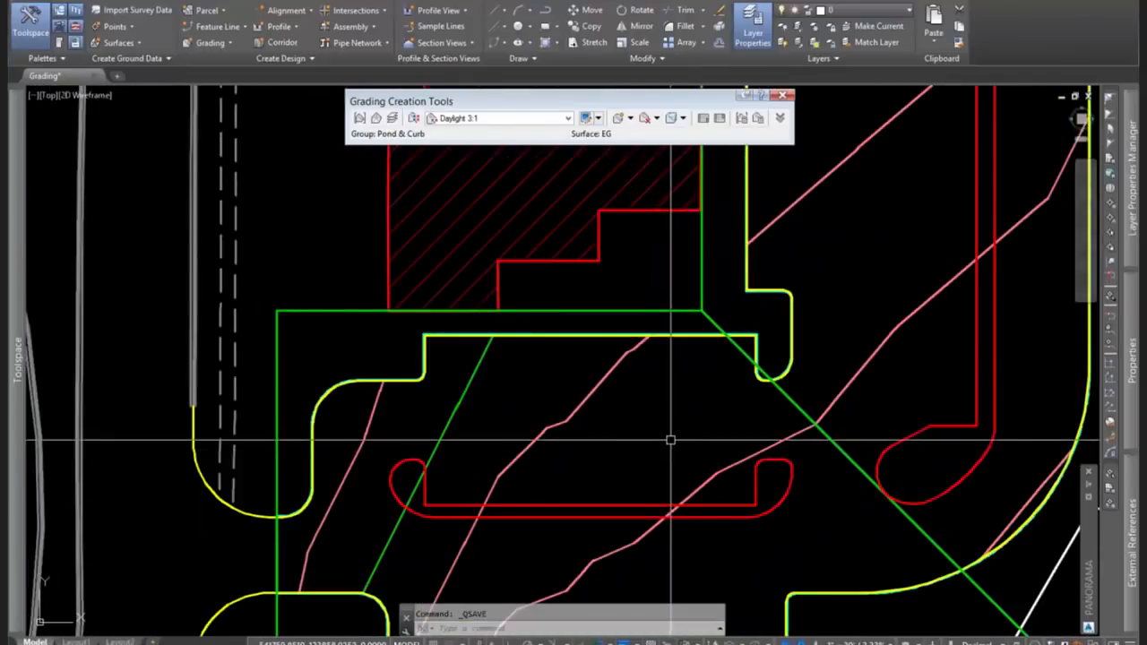
{"action": "middle_click_drag", "start_coordinate": [670, 440], "coordinate": [637, 360]}
{"action": "left_click", "coordinate": [506, 119]}
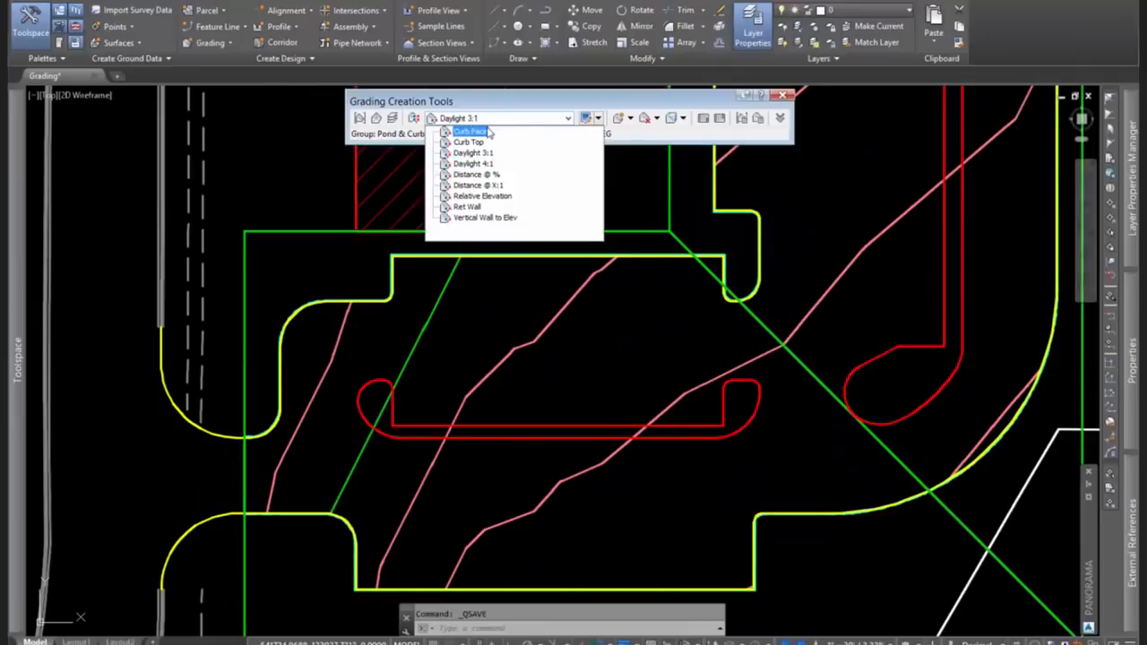
{"action": "left_click", "coordinate": [472, 131]}
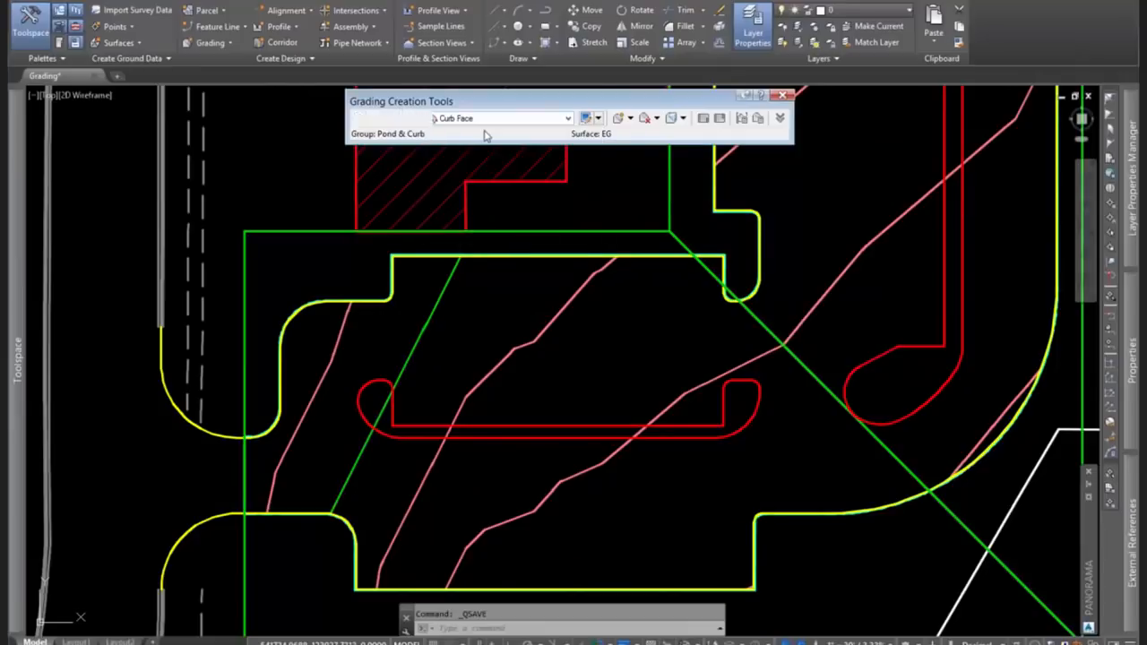
Review the Curb Face criteria's target, relative elevation and slope projection settings.
{"action": "left_click", "coordinate": [596, 117]}
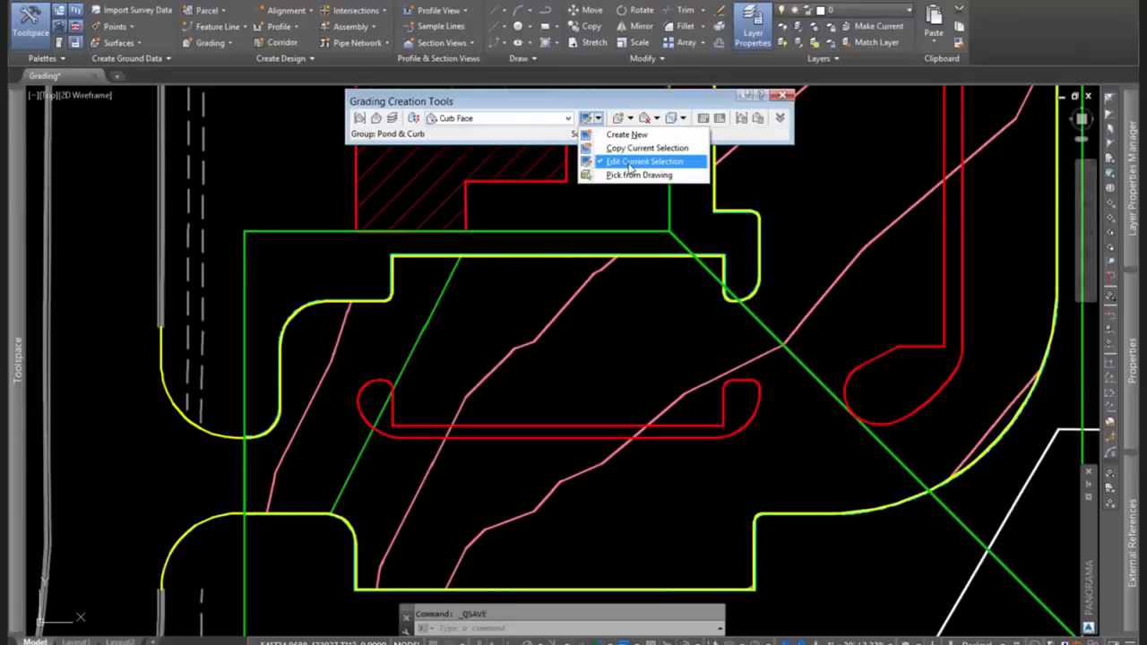
{"action": "left_click", "coordinate": [631, 162]}
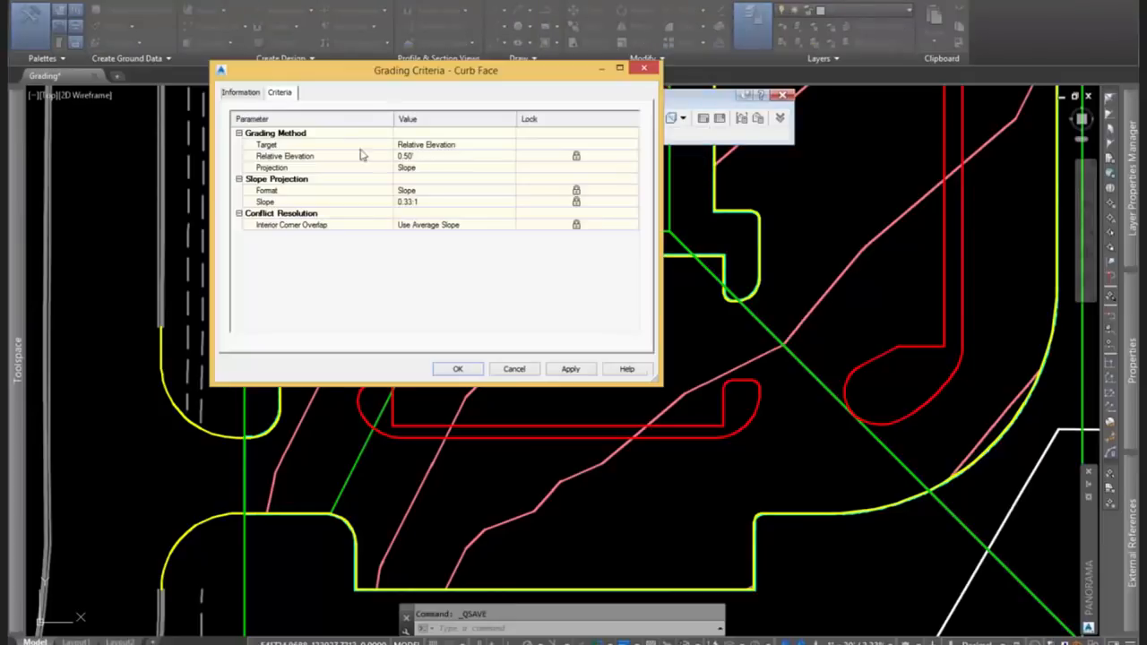
{"action": "left_click", "coordinate": [296, 158]}
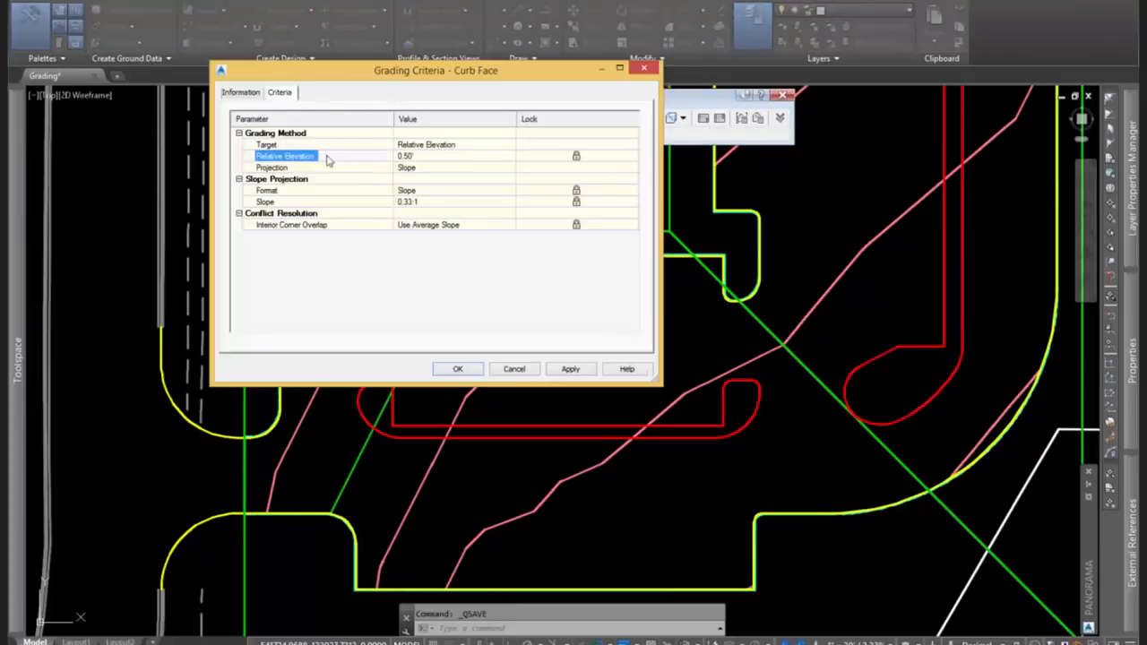
{"action": "left_click", "coordinate": [383, 145]}
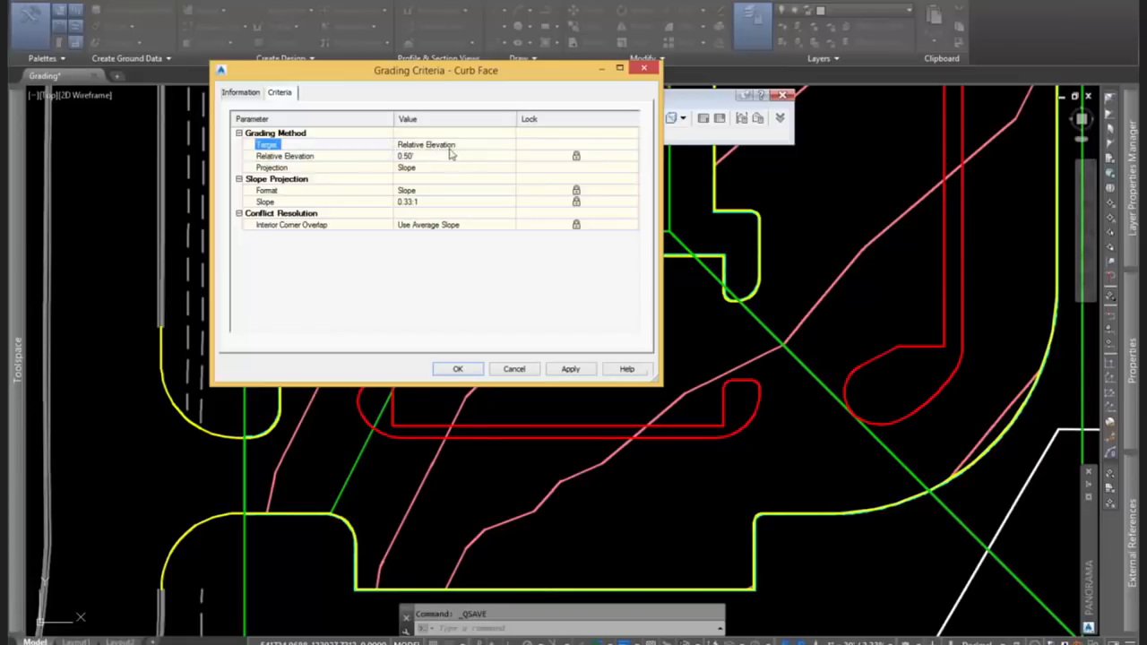
{"action": "left_click", "coordinate": [362, 159]}
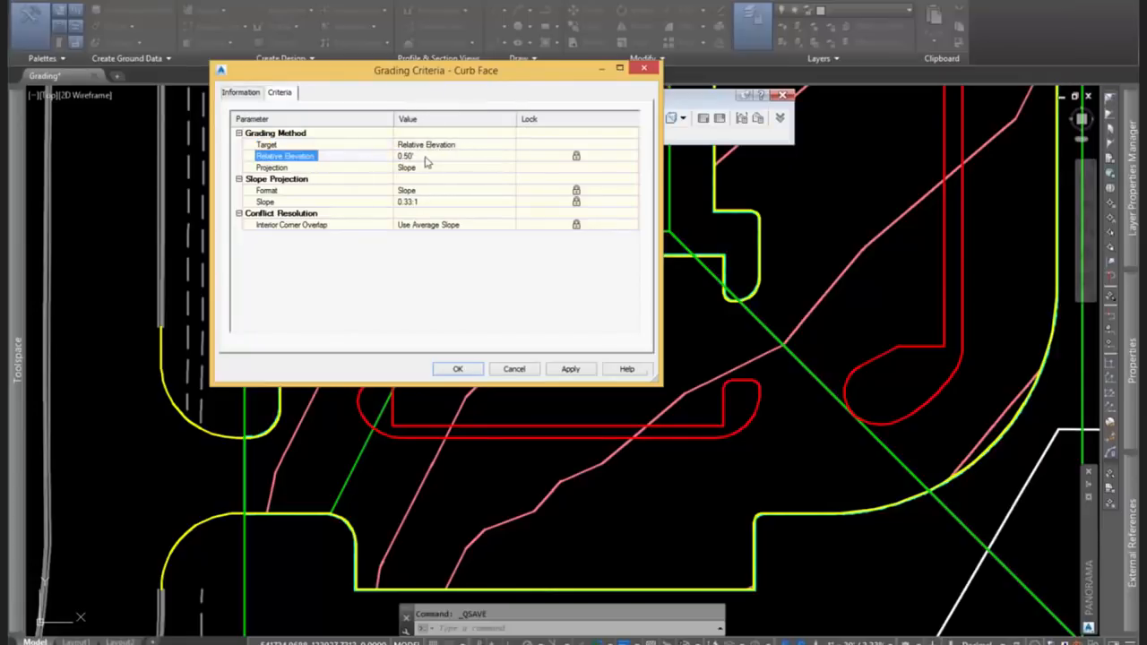
{"action": "left_click", "coordinate": [403, 204]}
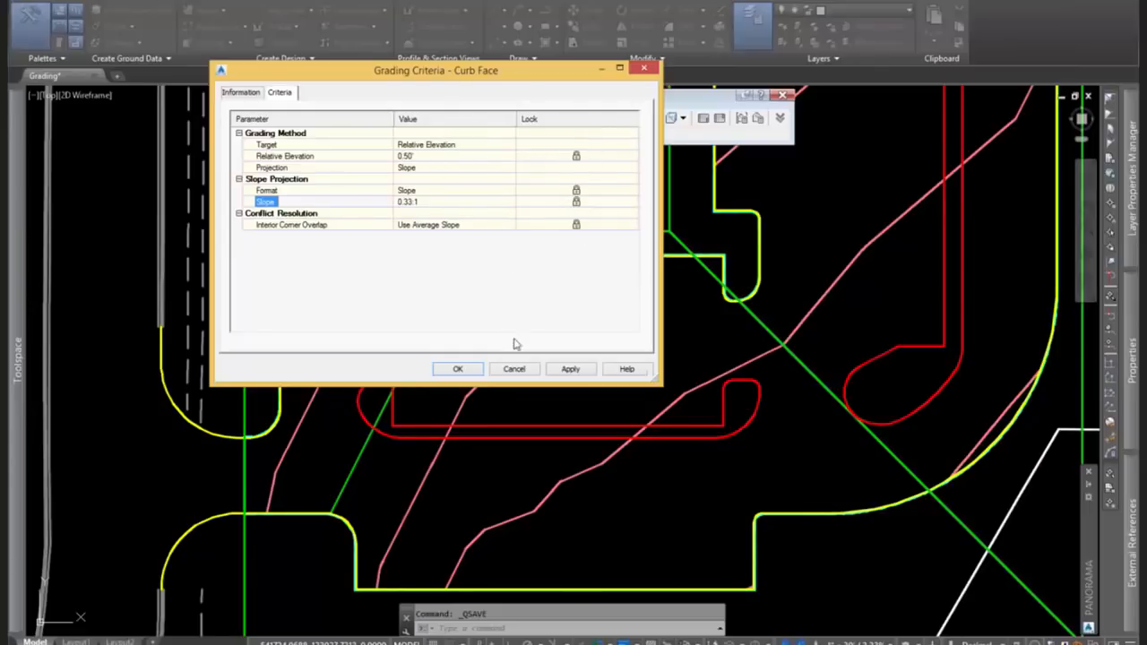
{"action": "left_click", "coordinate": [463, 370]}
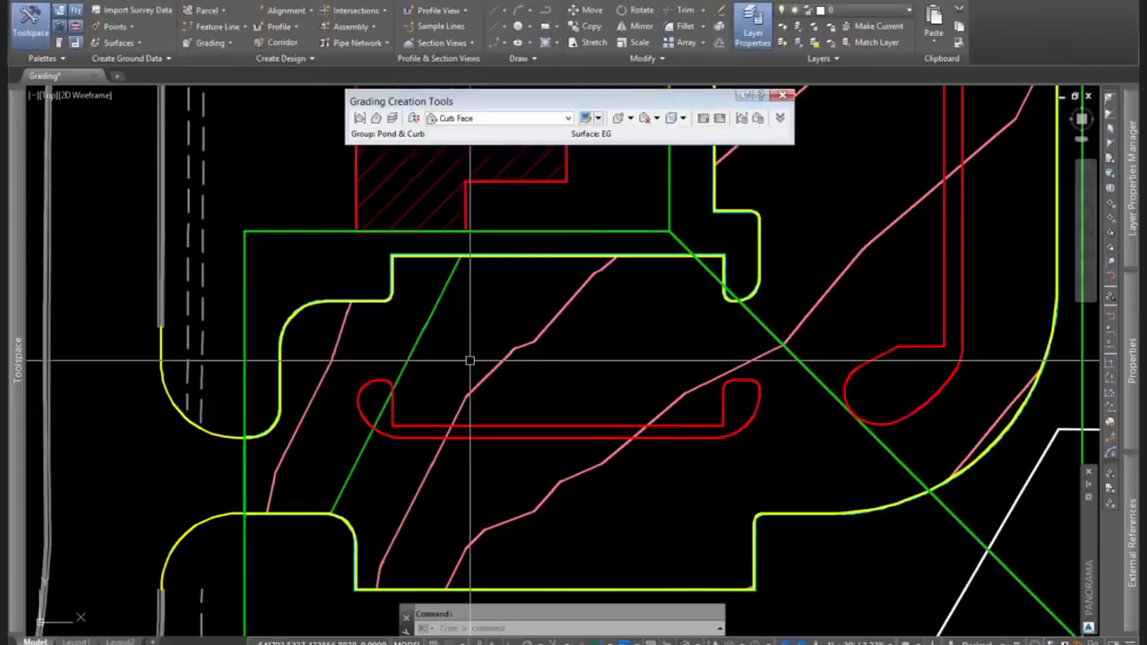
Create a Curb Face grading on the inner side of the south island's feature line, applied to its entire length.
{"action": "left_click", "coordinate": [630, 118]}
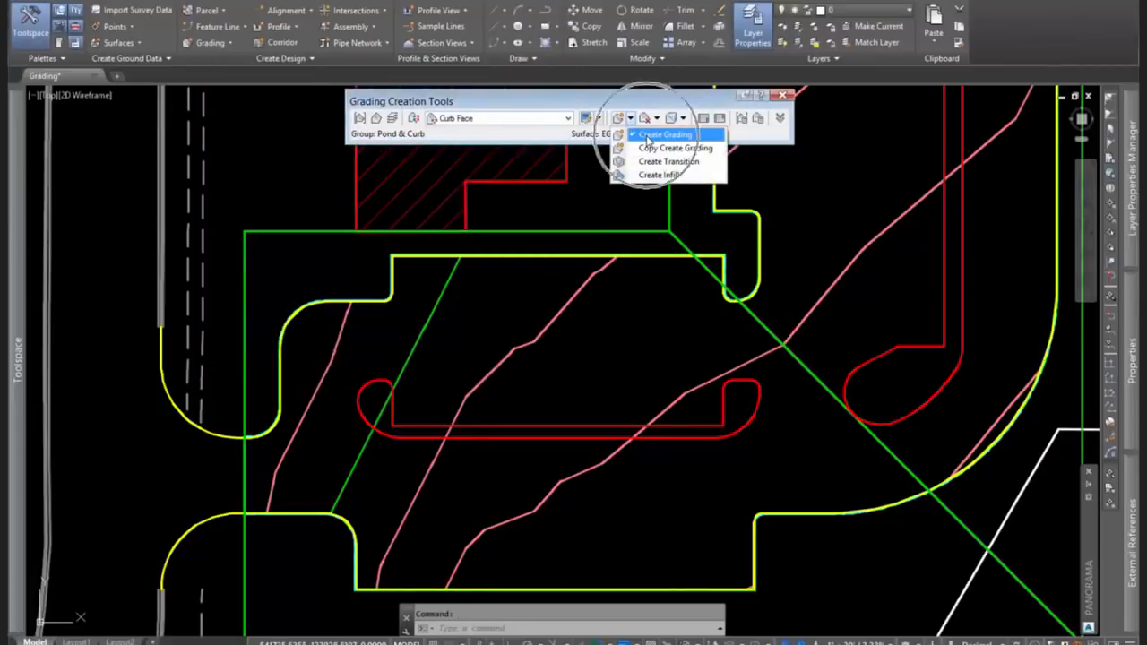
{"action": "left_click", "coordinate": [648, 135]}
{"action": "scroll", "coordinate": [780, 362], "scroll_direction": "up", "scroll_amount": 6}
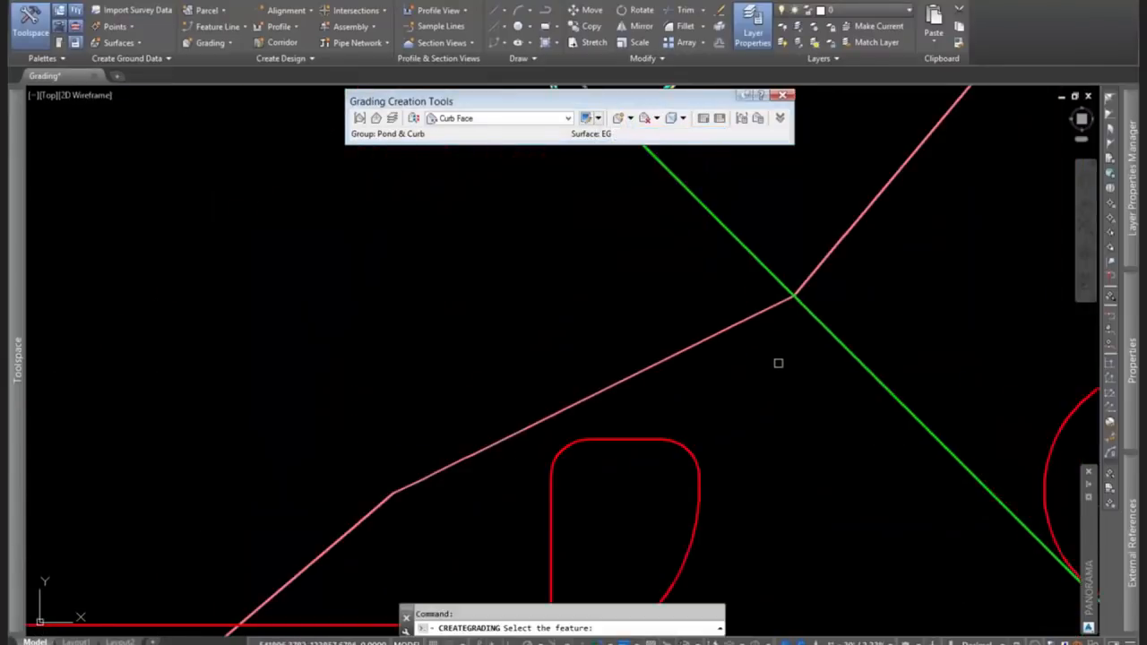
{"action": "mouse_move", "coordinate": [746, 435]}
{"action": "middle_mouse_down"}
{"action": "mouse_move", "coordinate": [723, 453]}
{"action": "mouse_move", "coordinate": [889, 225]}
{"action": "middle_mouse_up"}
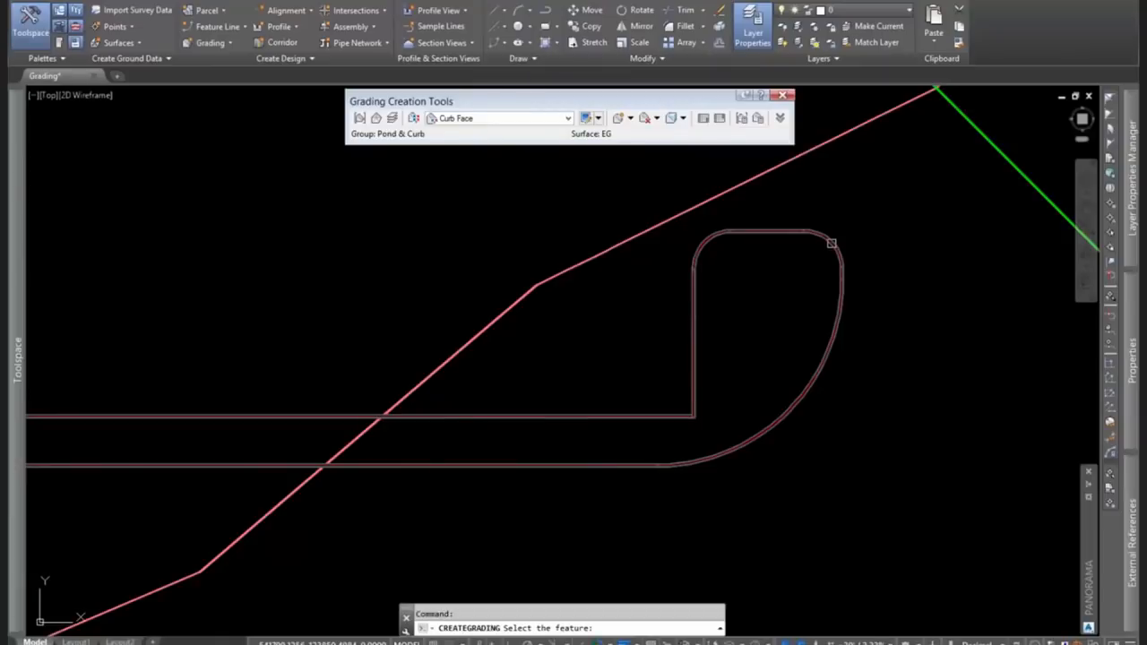
{"action": "left_click", "coordinate": [831, 243]}
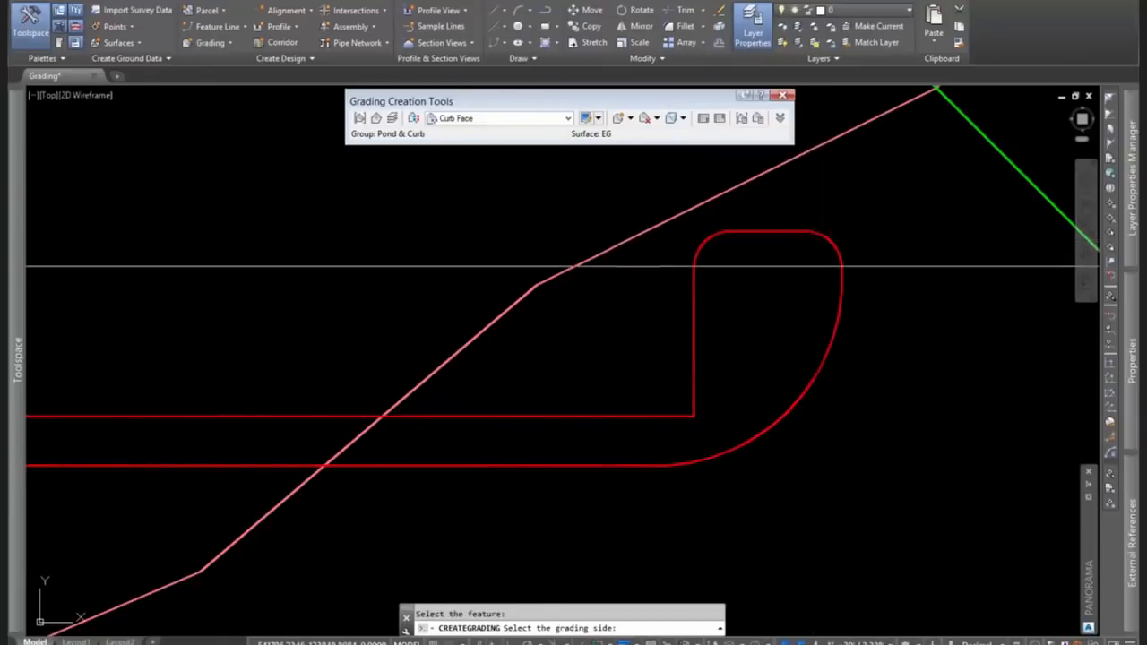
{"action": "left_click", "coordinate": [766, 285]}
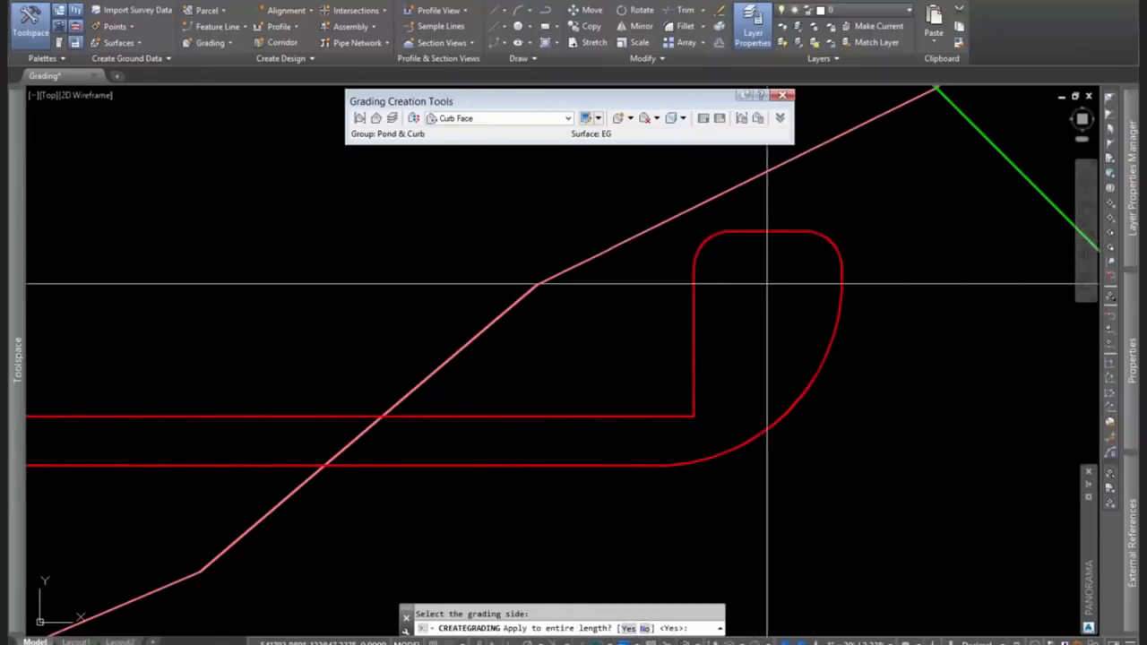
{"action": "key", "text": "Return"}
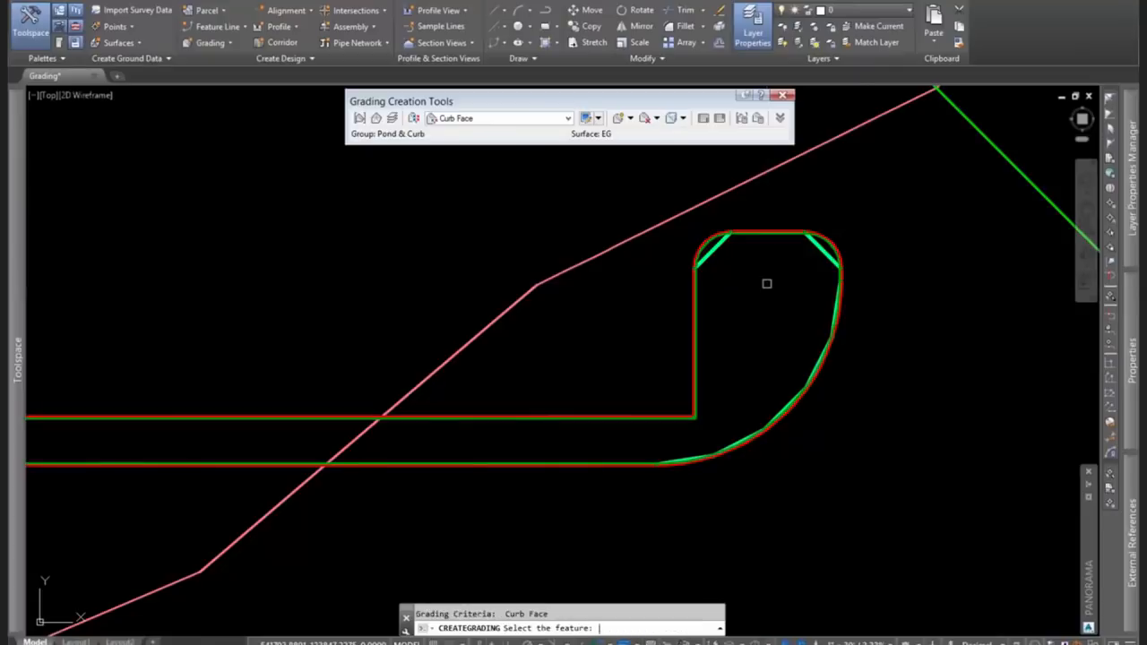
Add a Curb Top grading from the inner edge of the south island's curb face, applied to its entire length.
{"action": "scroll", "coordinate": [708, 257], "scroll_direction": "up", "scroll_amount": 2}
{"action": "scroll", "coordinate": [711, 259], "scroll_direction": "up", "scroll_amount": 4}
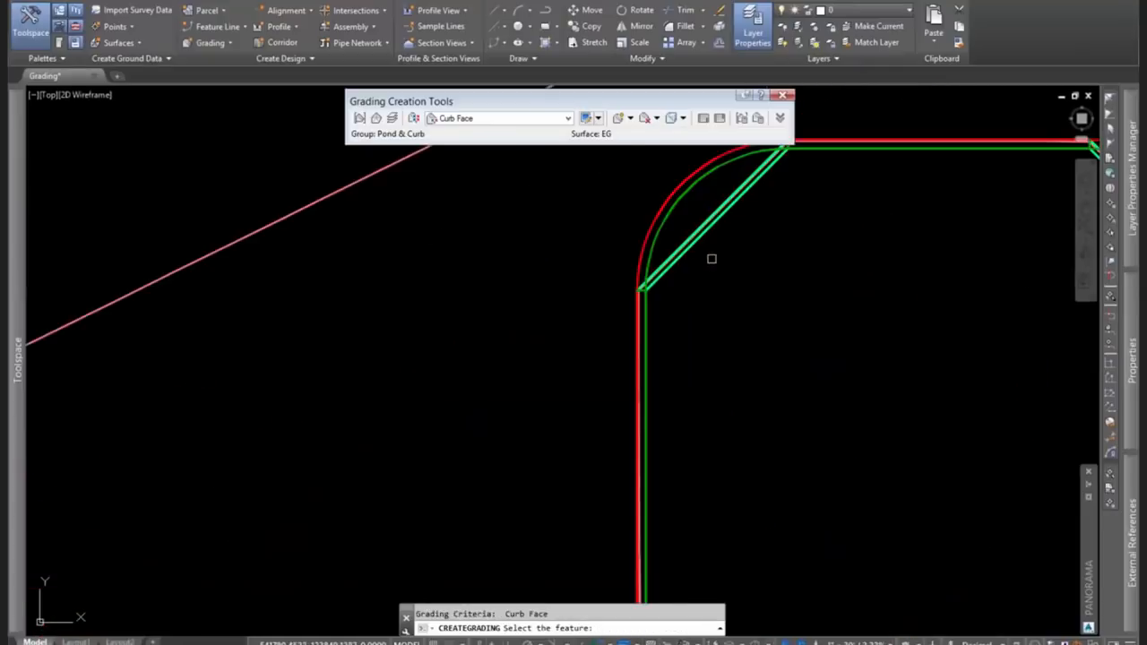
{"action": "left_click", "coordinate": [504, 120]}
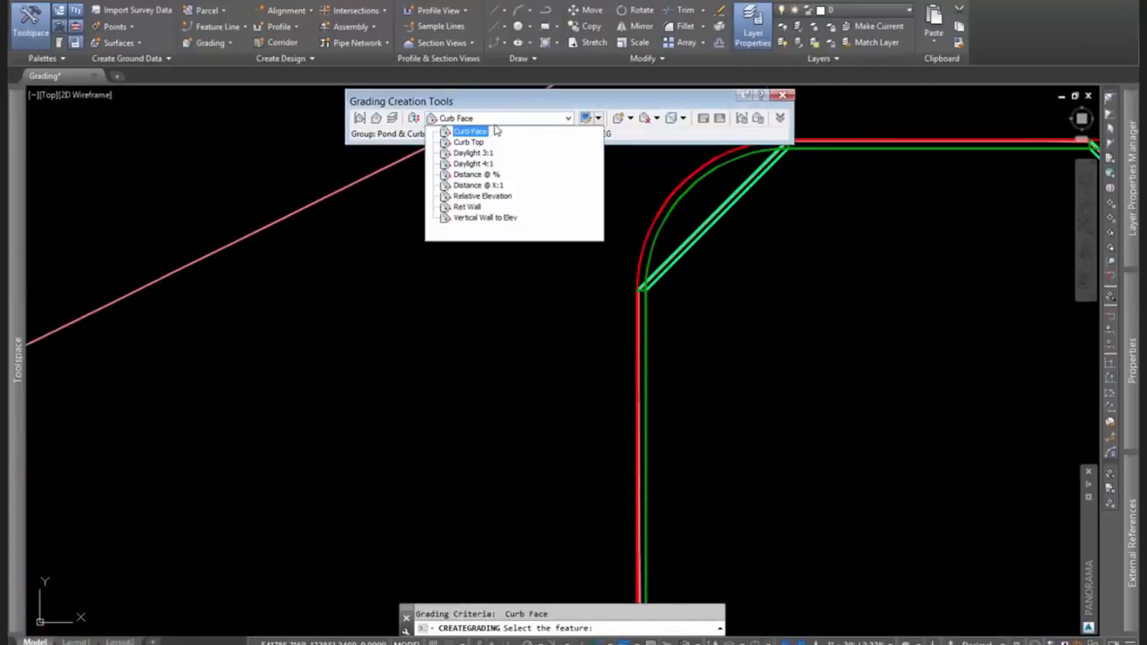
{"action": "left_click", "coordinate": [483, 147]}
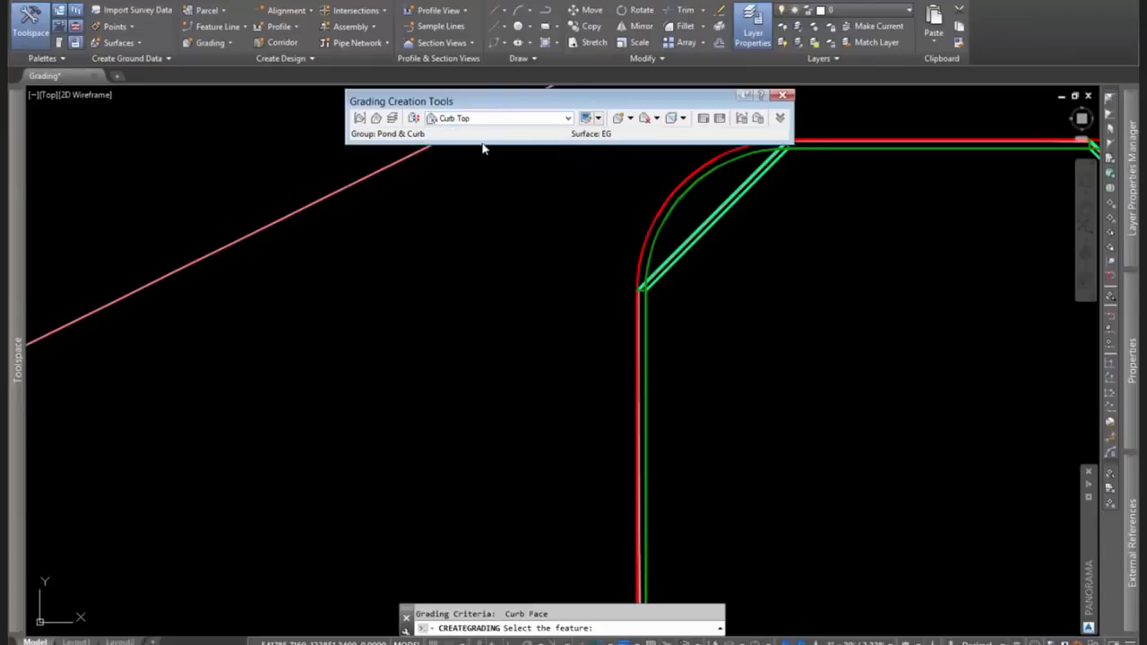
{"action": "left_click", "coordinate": [665, 227]}
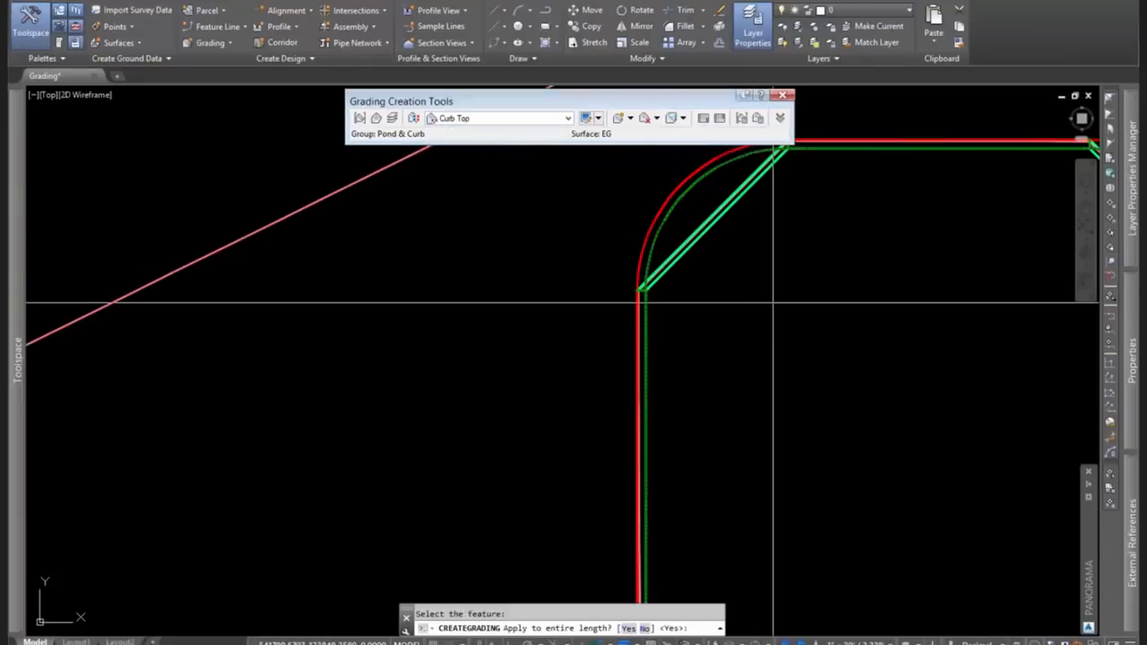
{"action": "key", "text": "Return"}
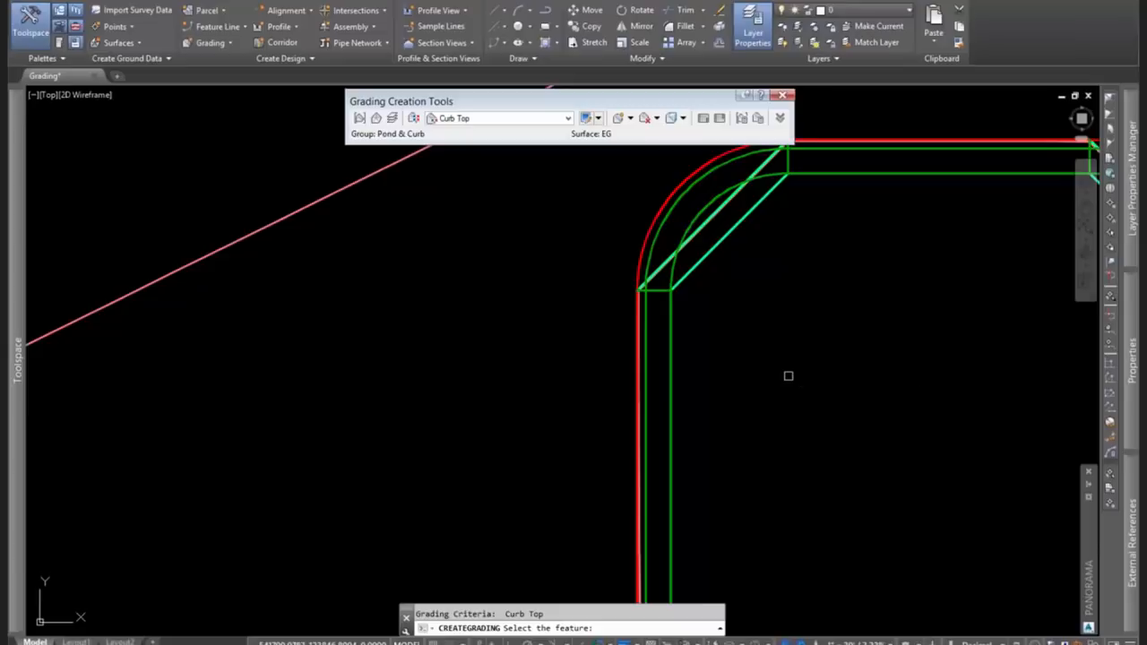
{"action": "scroll", "coordinate": [780, 367], "scroll_direction": "down", "scroll_amount": 6}
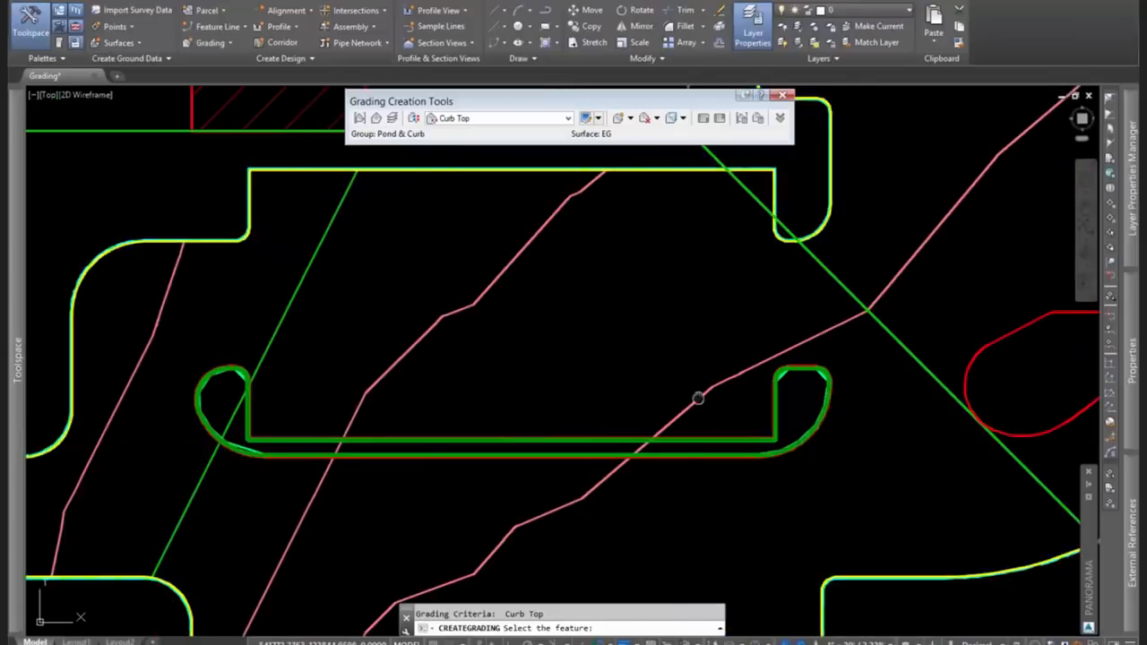
{"action": "scroll", "coordinate": [698, 398], "scroll_direction": "down", "scroll_amount": 2}
{"action": "middle_click_drag", "start_coordinate": [698, 398], "coordinate": [507, 390]}
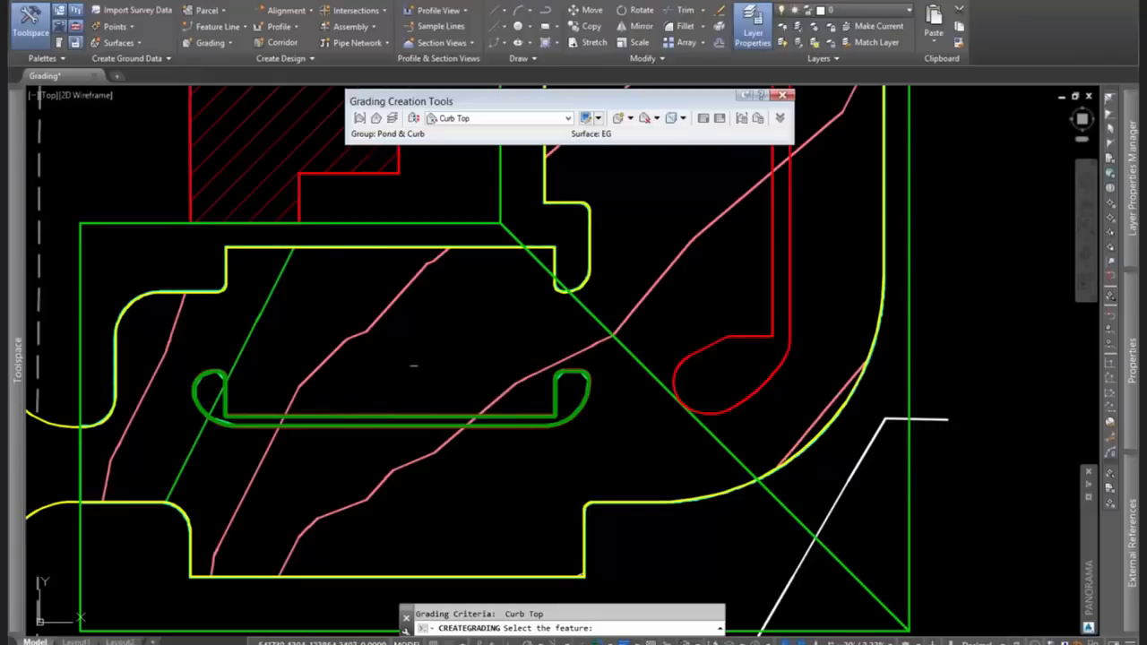
{"action": "scroll", "coordinate": [414, 365], "scroll_direction": "down", "scroll_amount": 4}
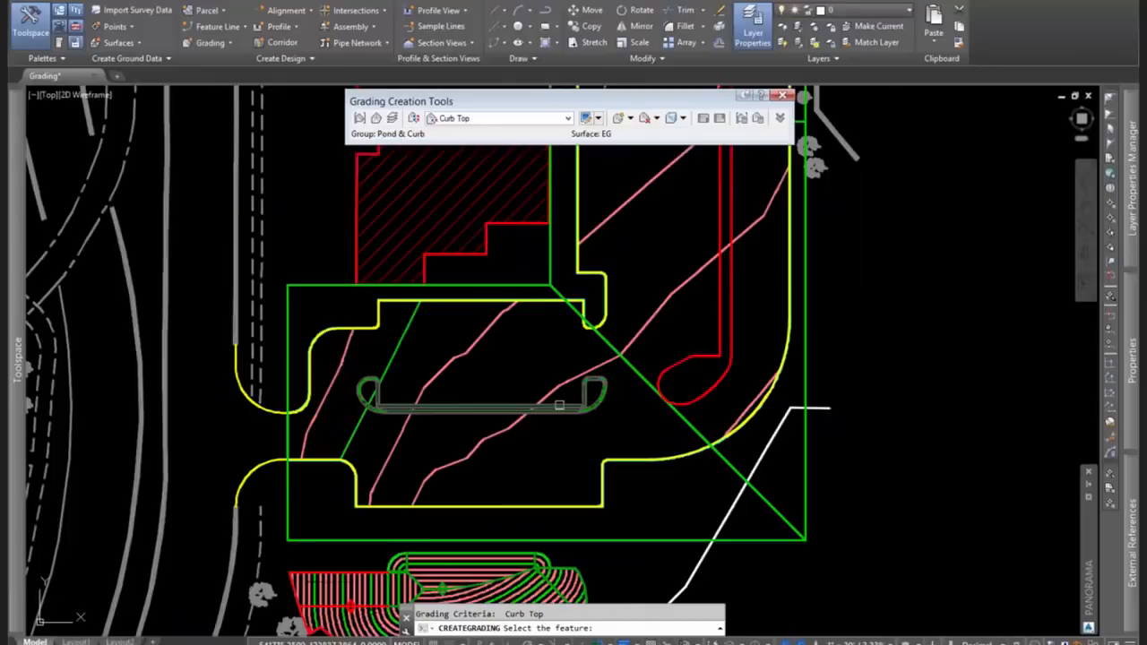
{"action": "scroll", "coordinate": [557, 404], "scroll_direction": "up", "scroll_amount": 2}
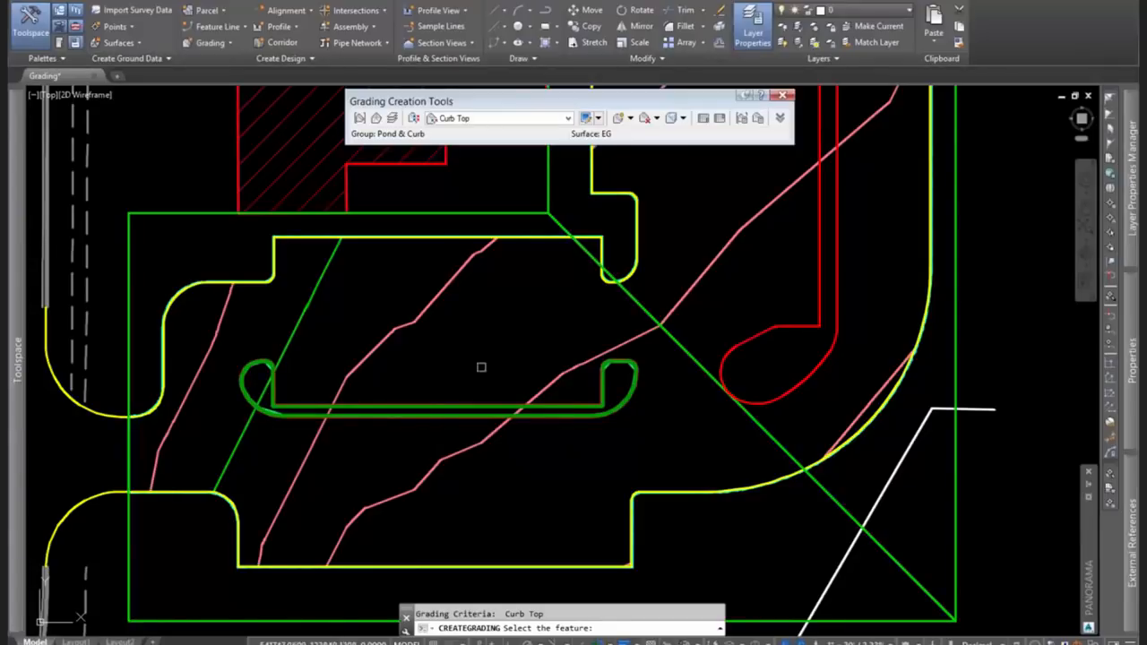
{"action": "scroll", "coordinate": [509, 363], "scroll_direction": "down", "scroll_amount": 3}
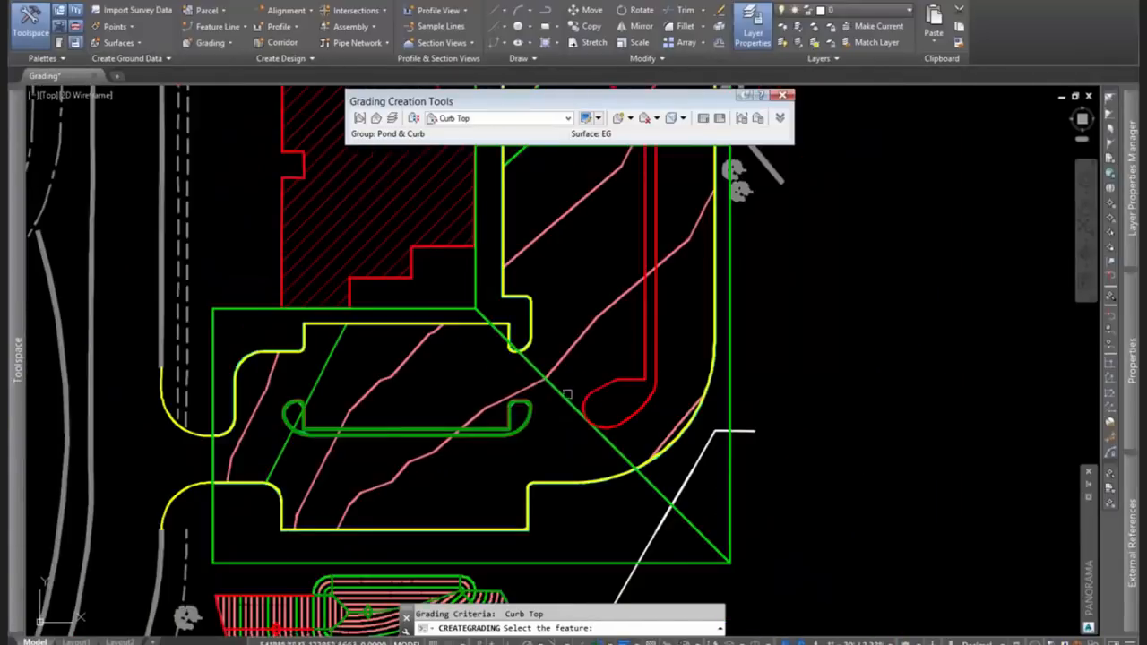
Create a grading infill in the area enclosed by the south island's curb top.
{"action": "scroll", "coordinate": [537, 397], "scroll_direction": "up", "scroll_amount": 5}
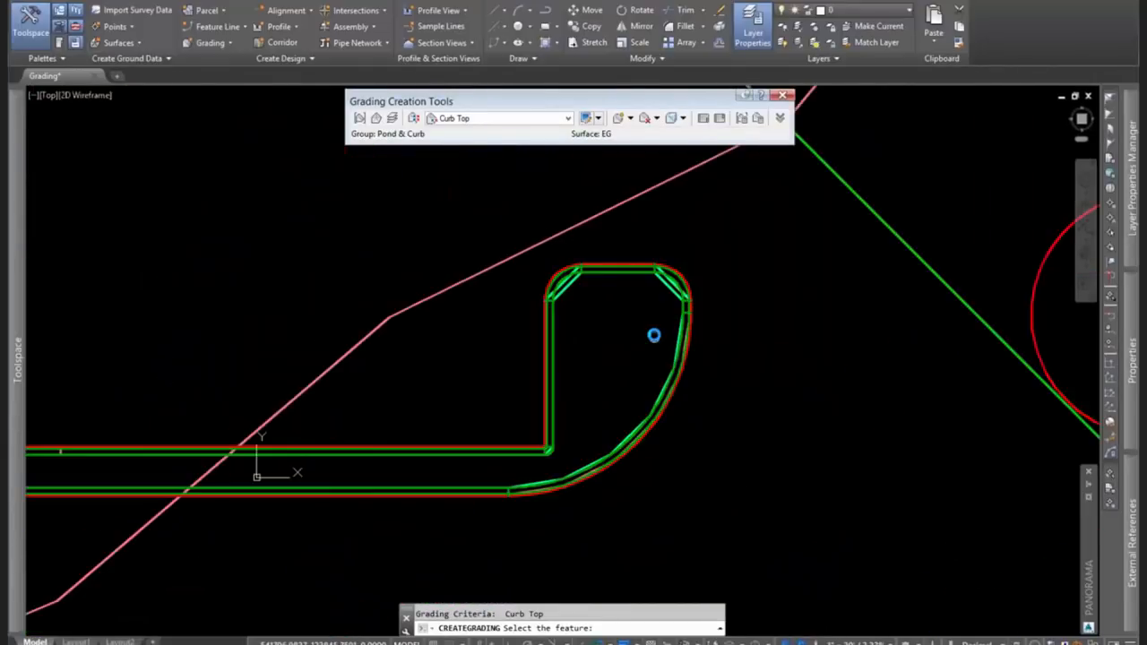
{"action": "scroll", "coordinate": [654, 335], "scroll_direction": "down", "scroll_amount": 2}
{"action": "key", "text": "Escape"}
{"action": "scroll", "coordinate": [606, 302], "scroll_direction": "up", "scroll_amount": 6}
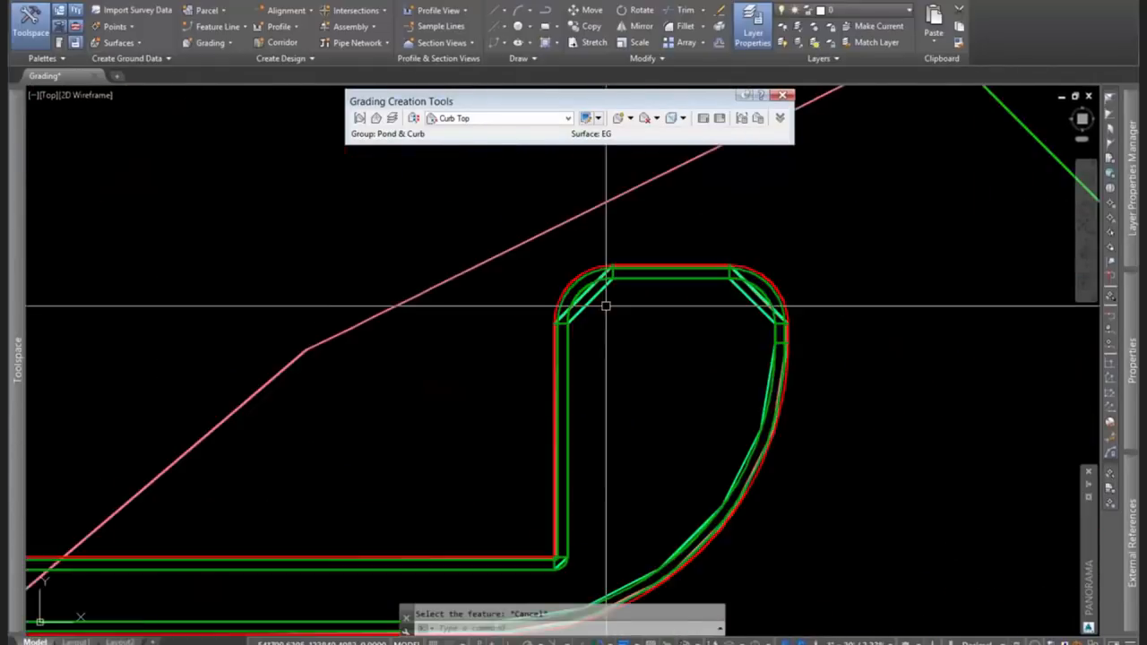
{"action": "left_click", "coordinate": [631, 118]}
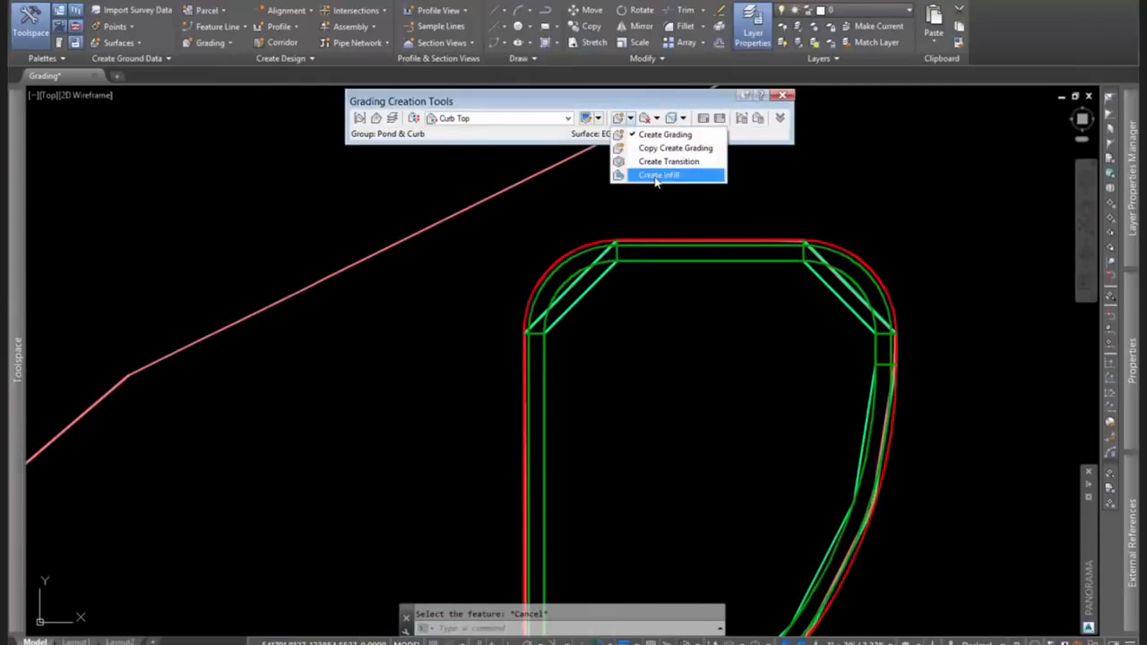
{"action": "left_click", "coordinate": [656, 176]}
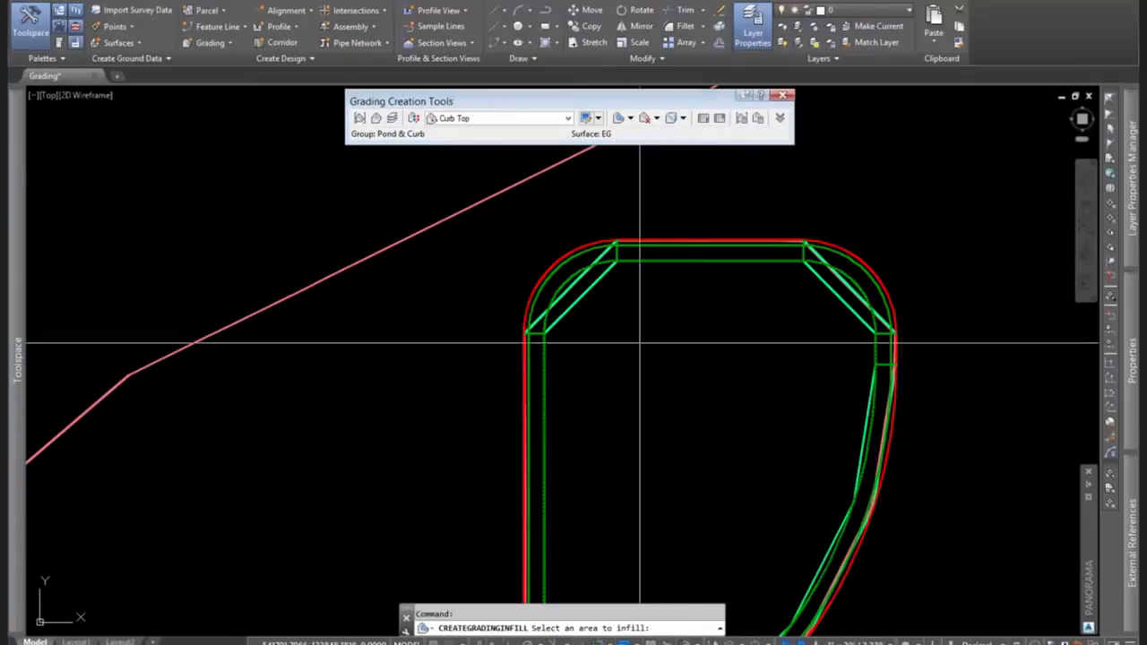
{"action": "scroll", "coordinate": [692, 252], "scroll_direction": "up", "scroll_amount": 6}
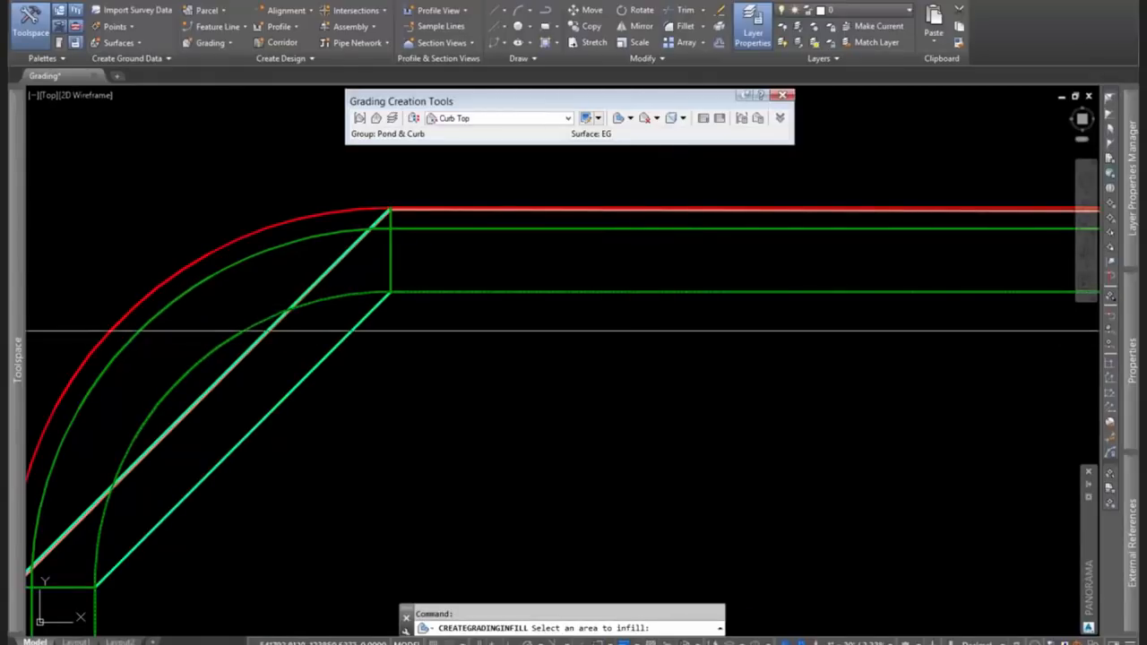
{"action": "scroll", "coordinate": [635, 320], "scroll_direction": "down", "scroll_amount": 5}
{"action": "scroll", "coordinate": [638, 347], "scroll_direction": "down", "scroll_amount": 2}
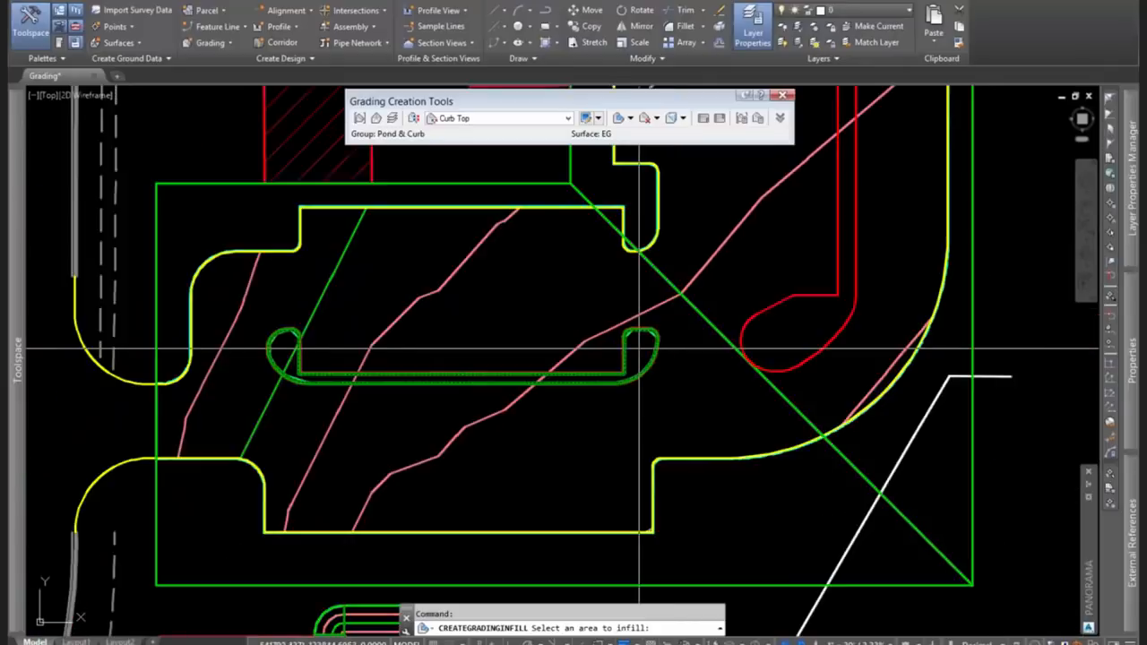
{"action": "scroll", "coordinate": [639, 347], "scroll_direction": "up", "scroll_amount": 4}
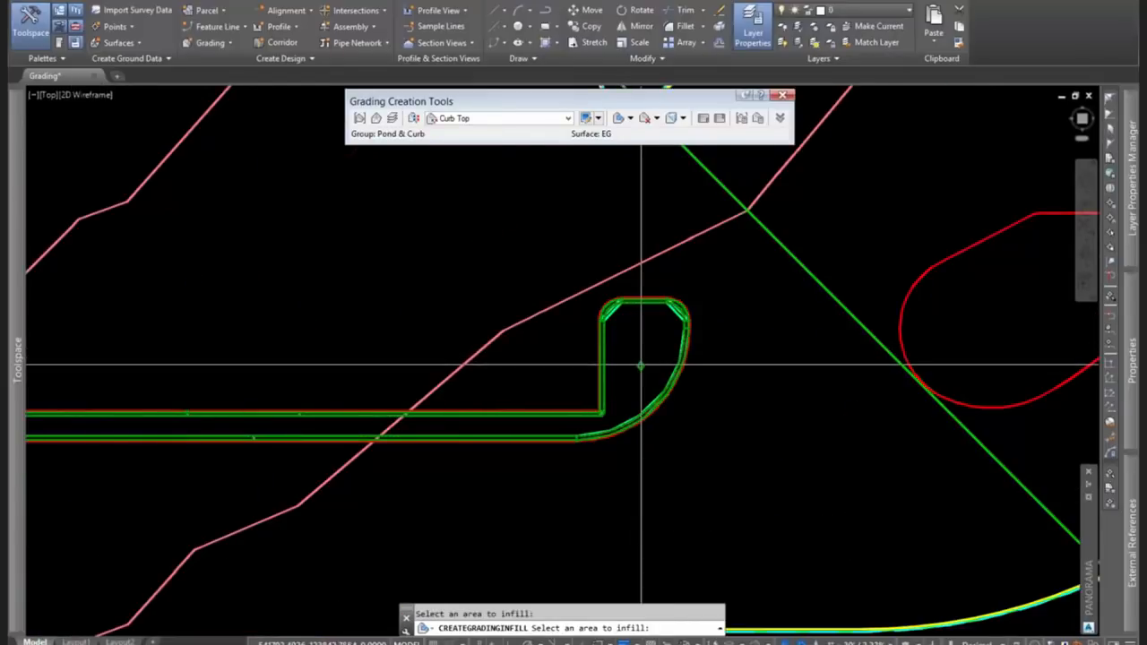
{"action": "scroll", "coordinate": [640, 364], "scroll_direction": "up", "scroll_amount": 4}
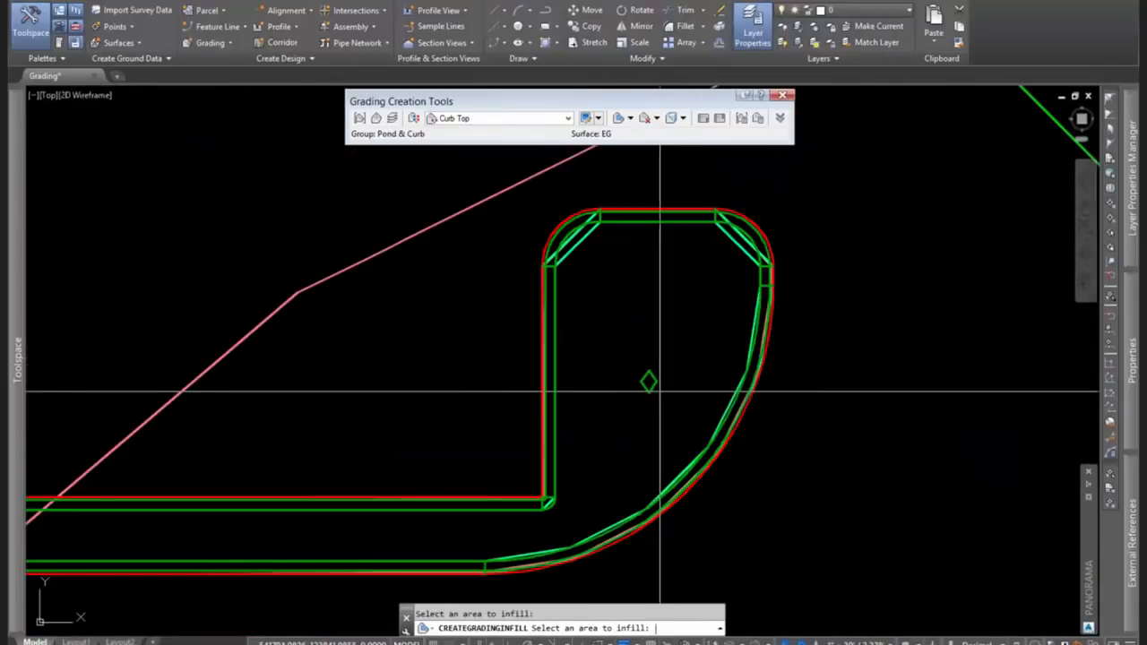
{"action": "key", "text": "Return"}
Select the Pond & Curb grading surface and display it in the Object Viewer.
{"action": "scroll", "coordinate": [582, 235], "scroll_direction": "up", "scroll_amount": 2}
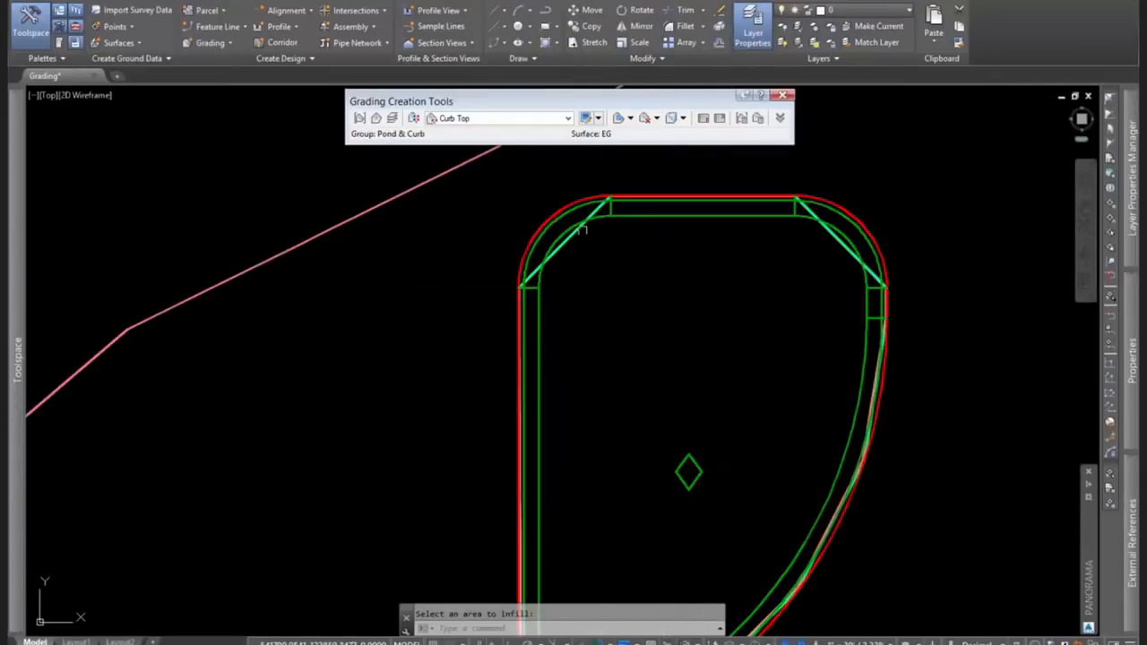
{"action": "scroll", "coordinate": [583, 231], "scroll_direction": "up", "scroll_amount": 2}
{"action": "key", "text": "Escape"}
{"action": "left_click", "coordinate": [602, 200]}
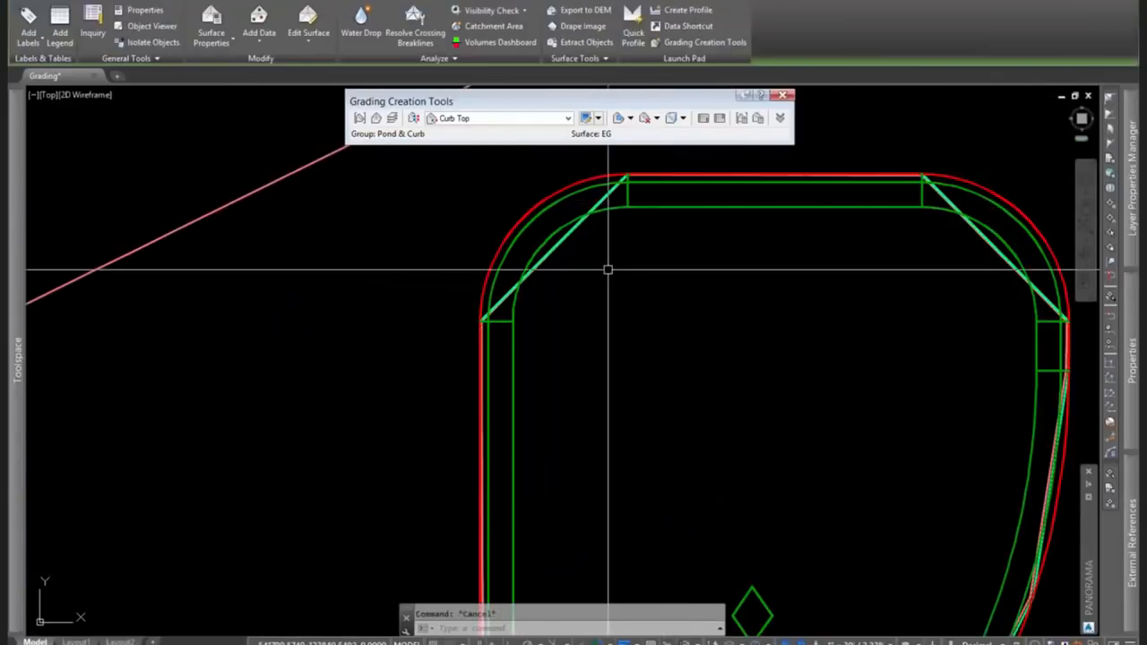
{"action": "key", "text": "Escape"}
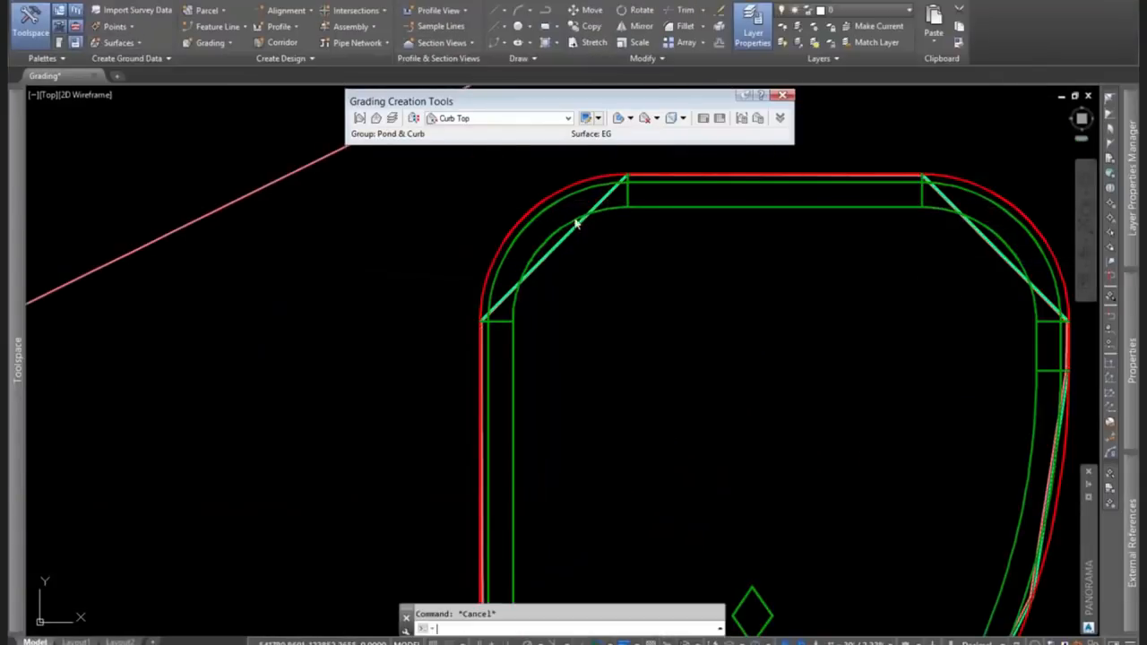
{"action": "left_click", "coordinate": [604, 201]}
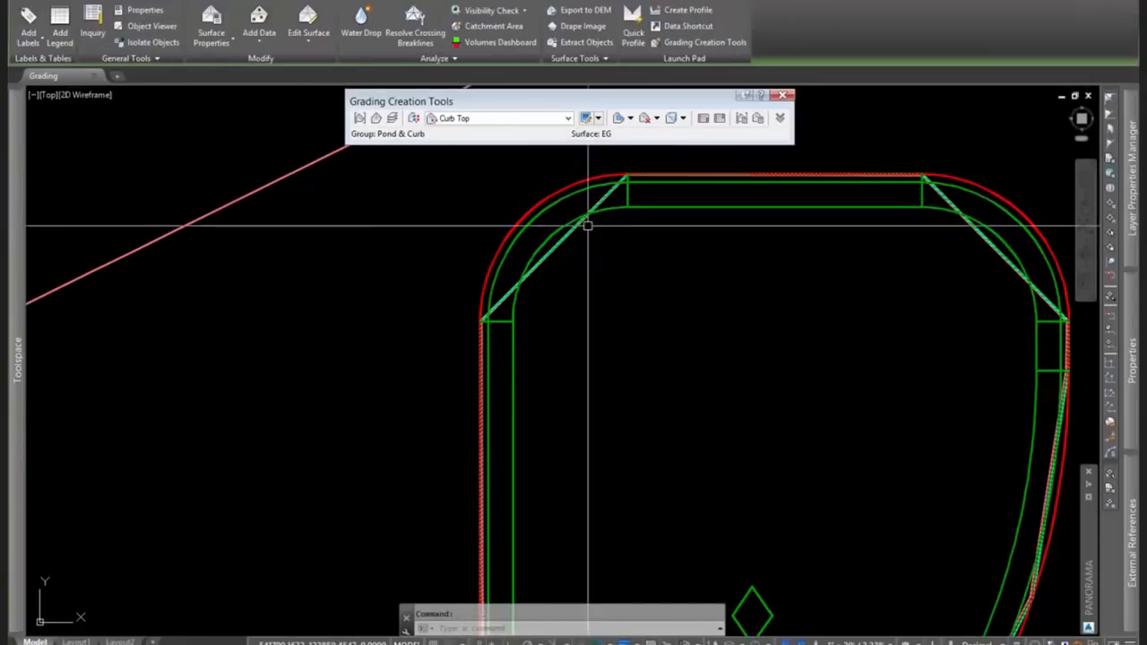
{"action": "scroll", "coordinate": [619, 219], "scroll_direction": "down", "scroll_amount": 12}
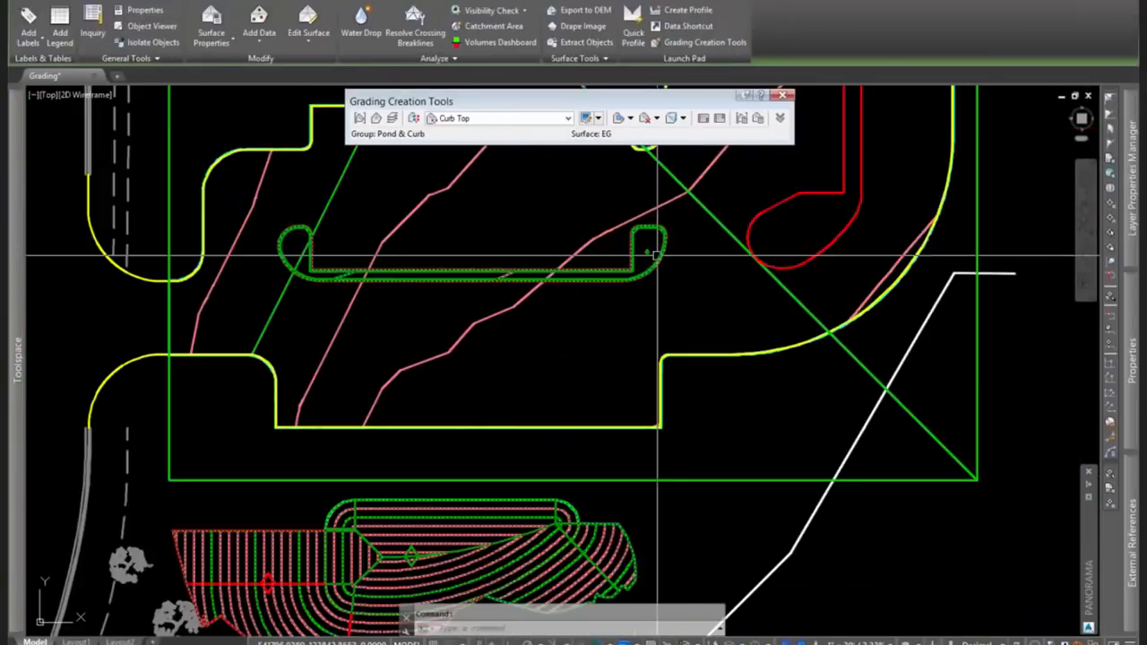
{"action": "right_click", "coordinate": [572, 354]}
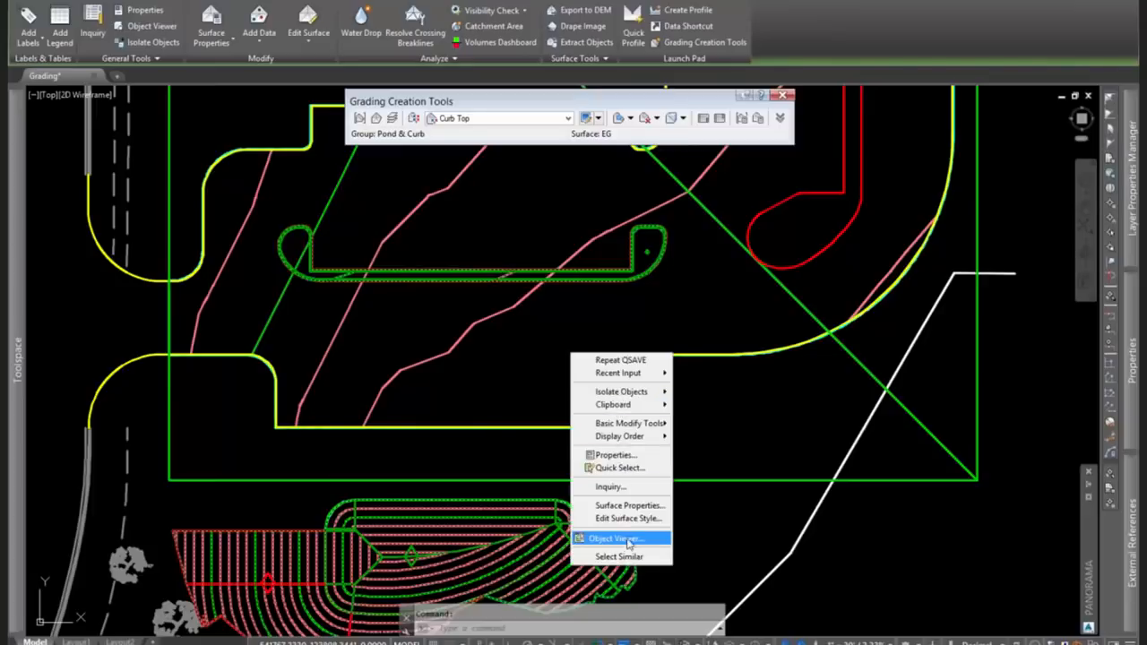
{"action": "left_click", "coordinate": [615, 538]}
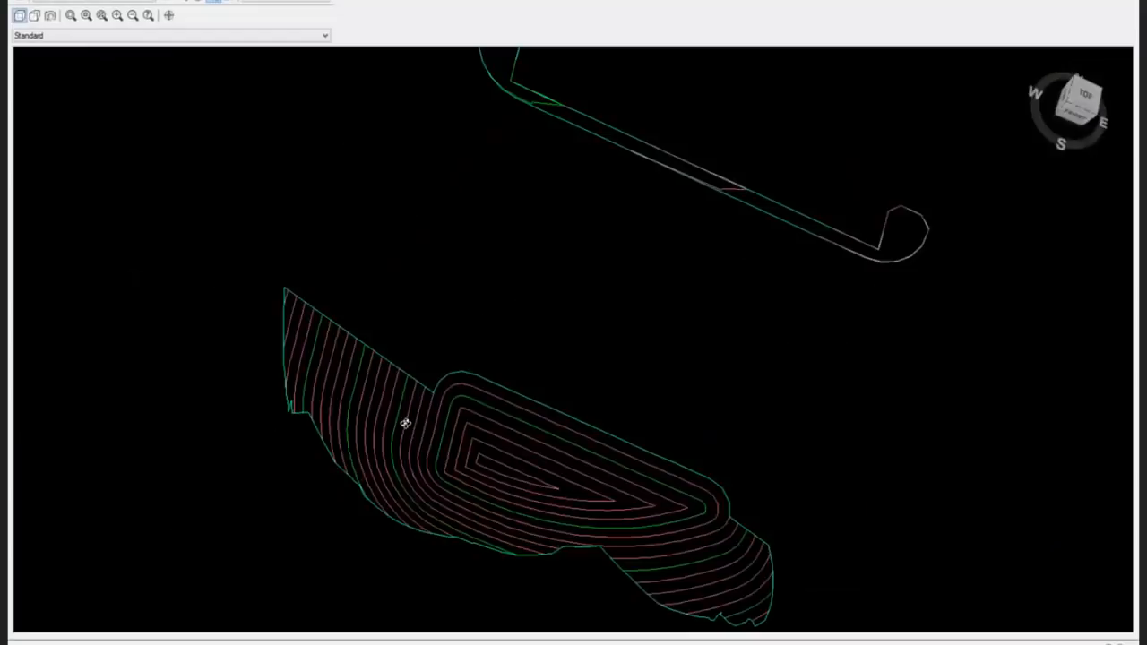
Examine the south island's curb face, curb top and infill in 3D, especially around its curved end.
{"action": "left_click_drag", "start_coordinate": [405, 423], "coordinate": [575, 442]}
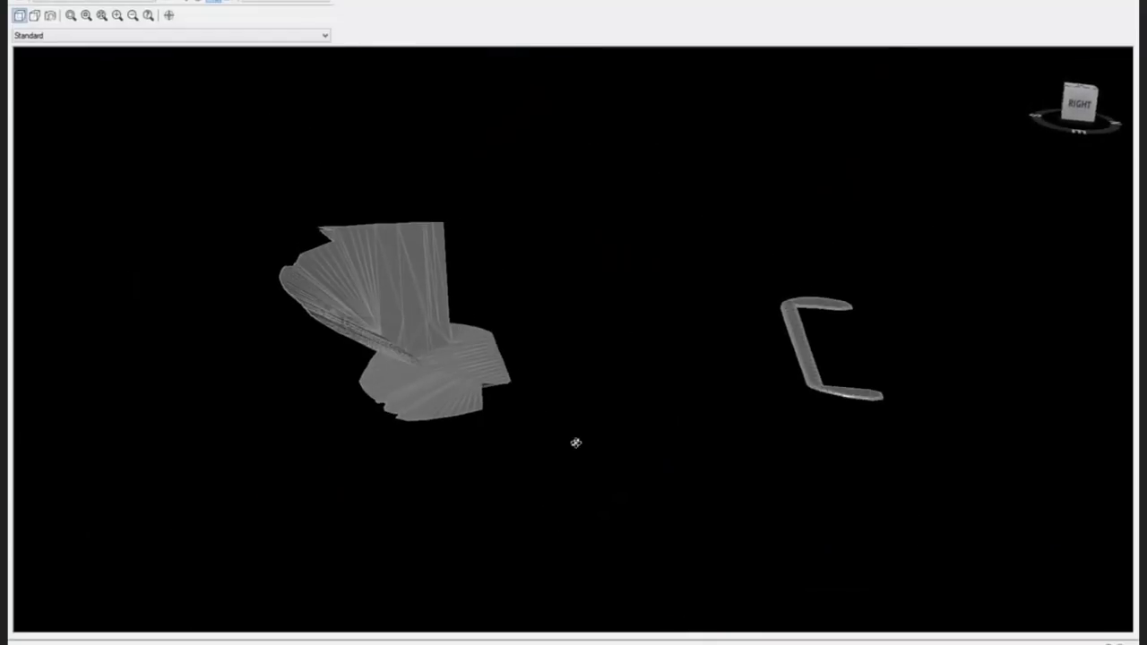
{"action": "left_click_drag", "start_coordinate": [878, 429], "coordinate": [881, 400]}
{"action": "scroll", "coordinate": [867, 371], "scroll_direction": "up", "scroll_amount": 2}
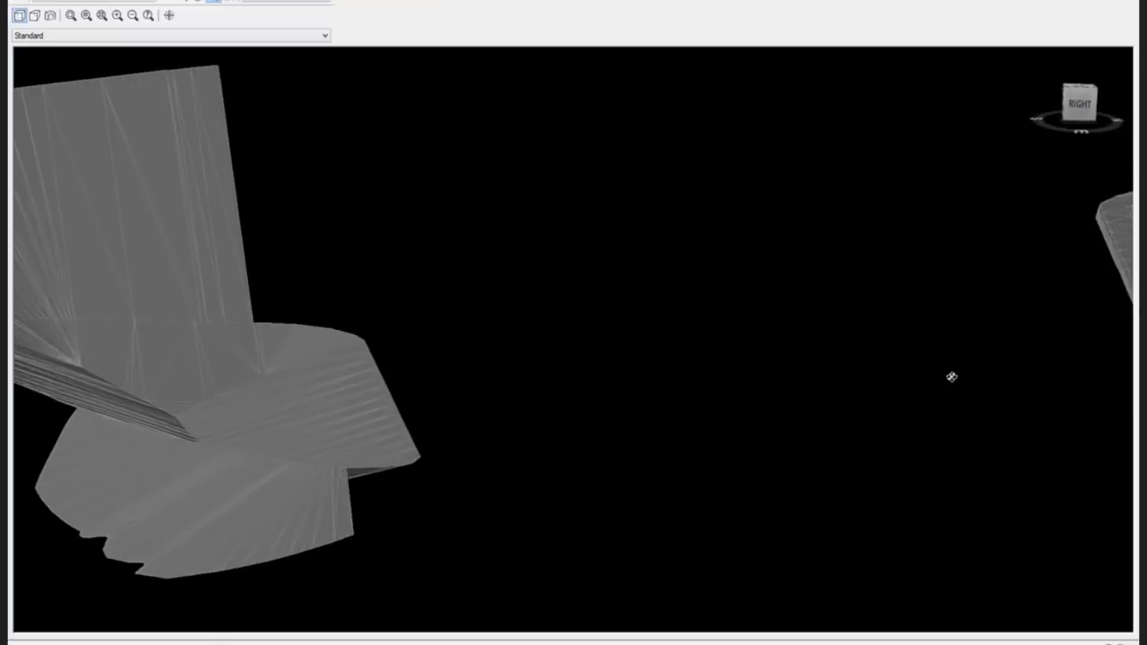
{"action": "scroll", "coordinate": [951, 376], "scroll_direction": "up", "scroll_amount": 1}
{"action": "middle_click_drag", "start_coordinate": [952, 376], "coordinate": [7, 338]}
{"action": "scroll", "coordinate": [643, 437], "scroll_direction": "down", "scroll_amount": 1}
{"action": "scroll", "coordinate": [777, 433], "scroll_direction": "up", "scroll_amount": 2}
{"action": "scroll", "coordinate": [757, 443], "scroll_direction": "down", "scroll_amount": 1}
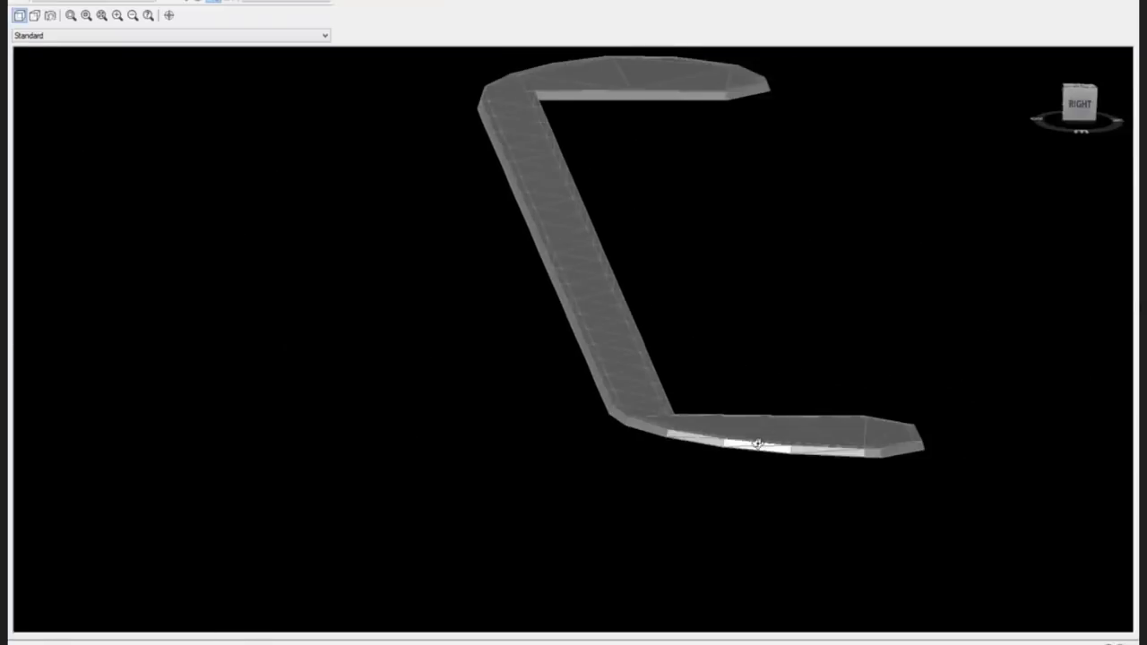
{"action": "scroll", "coordinate": [618, 402], "scroll_direction": "down", "scroll_amount": 1}
{"action": "scroll", "coordinate": [615, 397], "scroll_direction": "up", "scroll_amount": 2}
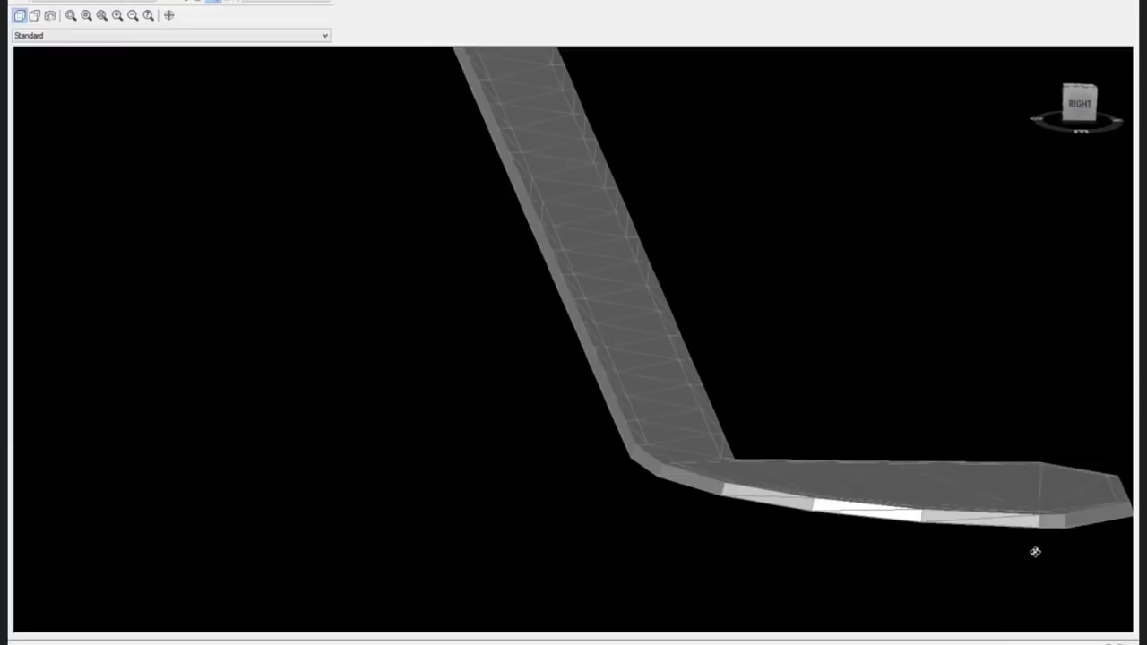
{"action": "middle_click_drag", "start_coordinate": [1013, 550], "coordinate": [279, 353]}
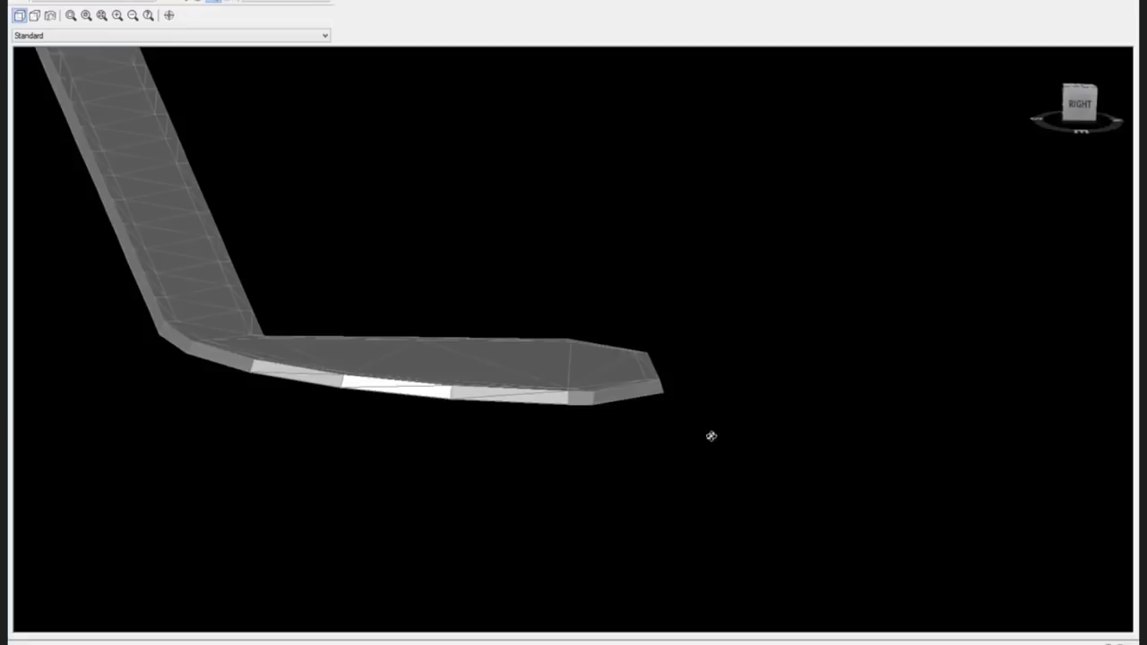
{"action": "scroll", "coordinate": [851, 486], "scroll_direction": "down", "scroll_amount": 5}
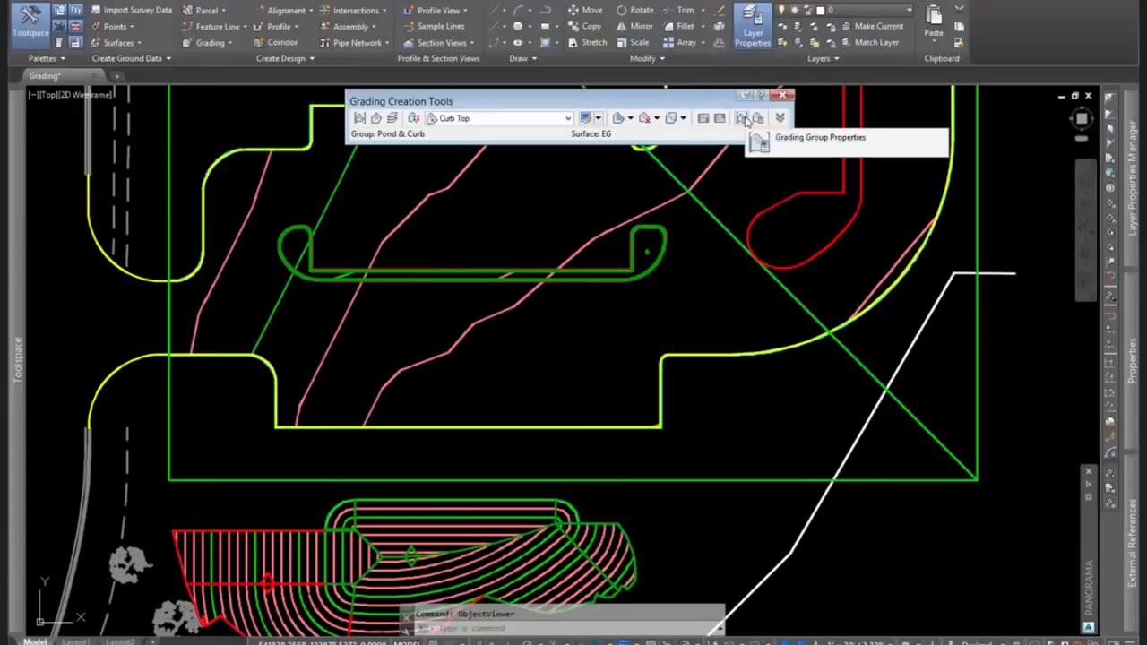
Set the tessellation spacing of the Pond & Curb grading group's automatic surface to 3 feet.
{"action": "left_click", "coordinate": [746, 119]}
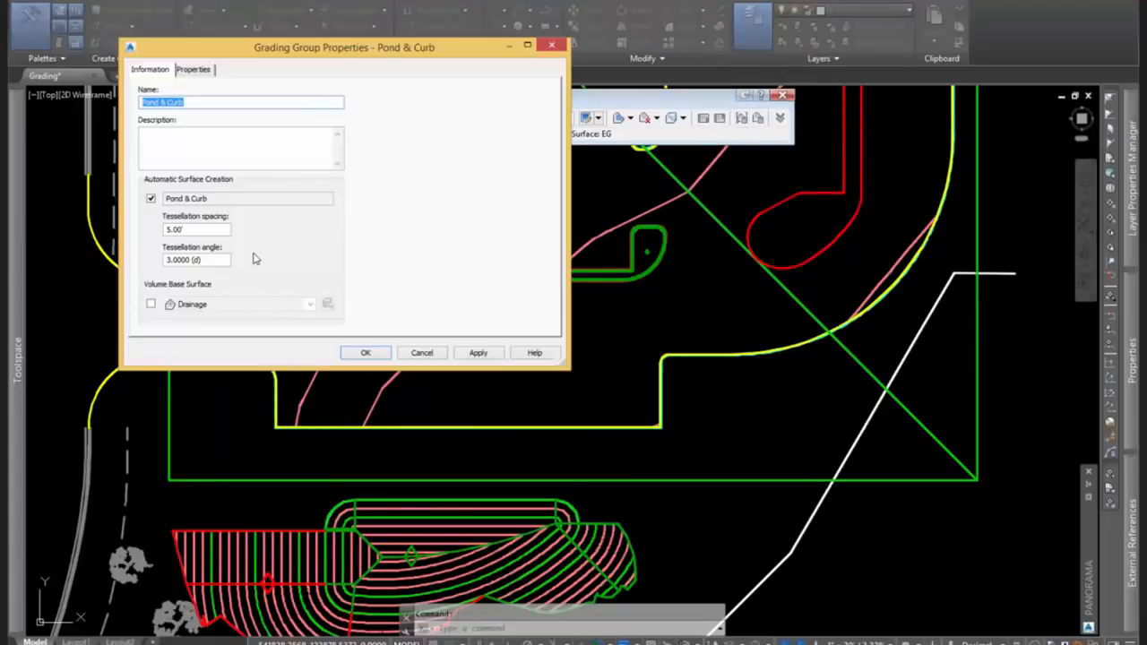
{"action": "double_click", "coordinate": [207, 232]}
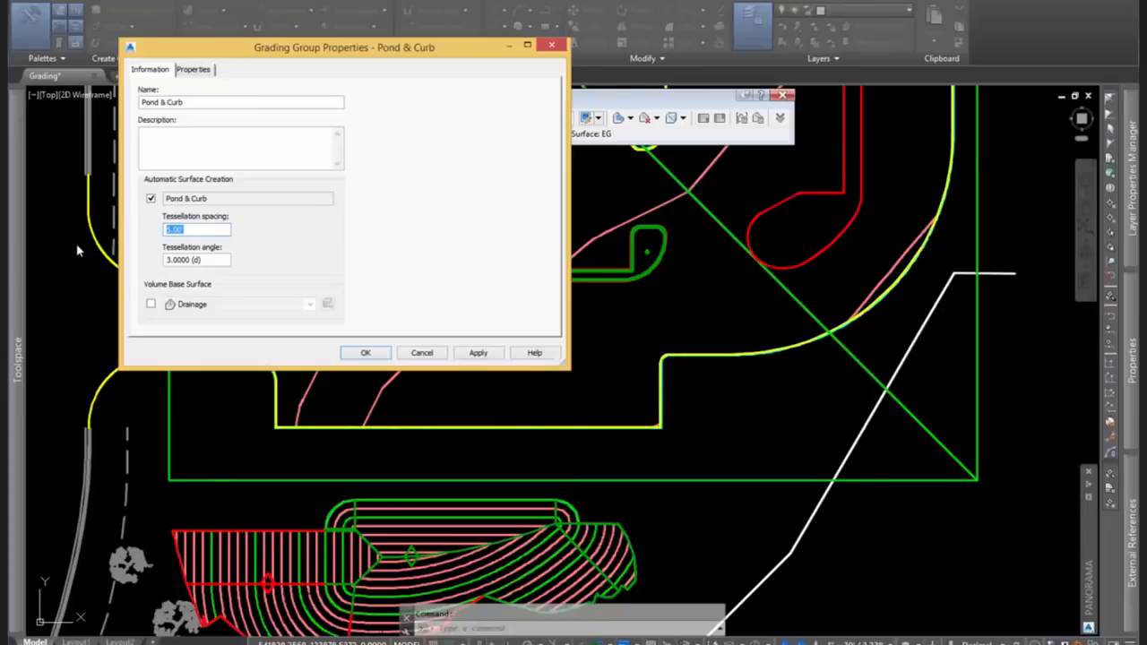
{"action": "type", "text": "3"}
{"action": "left_click_drag", "start_coordinate": [423, 61], "coordinate": [522, 76]}
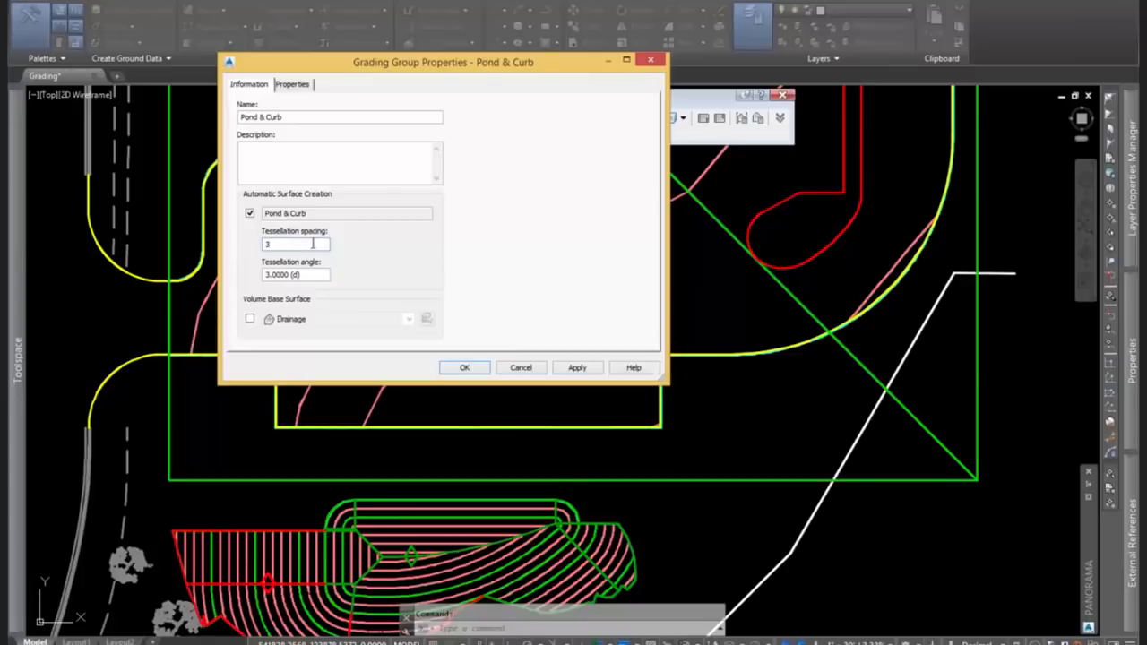
{"action": "mouse_move", "coordinate": [450, 70]}
{"action": "left_mouse_down"}
{"action": "mouse_move", "coordinate": [866, 50]}
{"action": "mouse_move", "coordinate": [875, 27]}
{"action": "mouse_move", "coordinate": [799, 30]}
{"action": "mouse_move", "coordinate": [792, 341]}
{"action": "mouse_move", "coordinate": [807, 100]}
{"action": "left_mouse_up"}
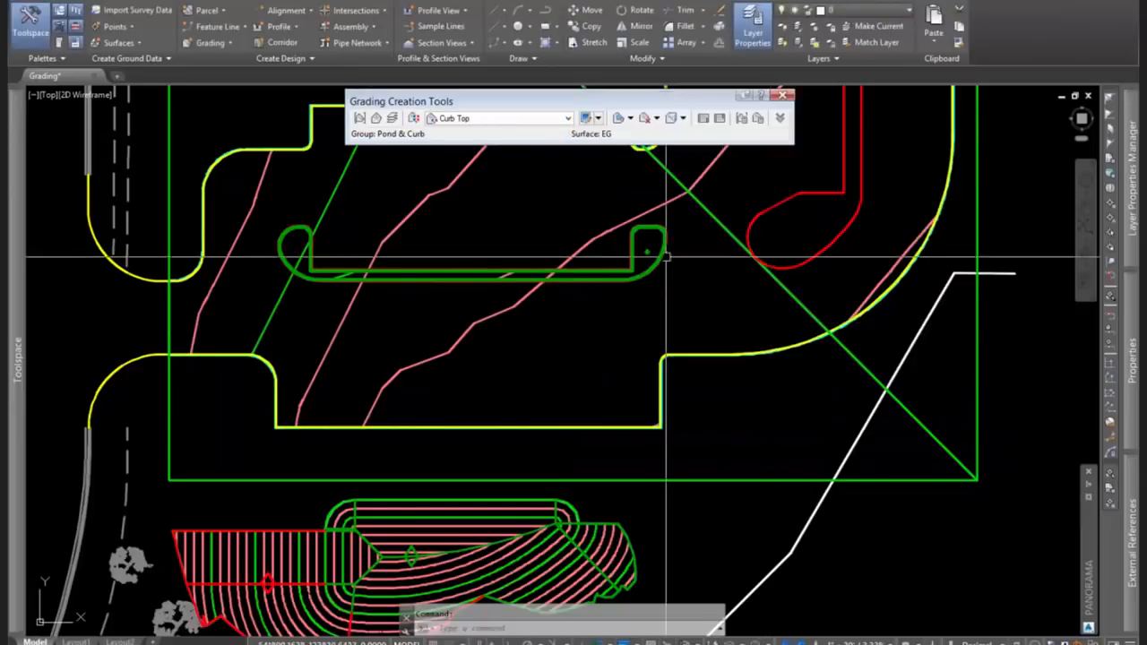
Create a Curb Face grading on the inner side of the east island's feature line, applied to its entire length.
{"action": "scroll", "coordinate": [663, 226], "scroll_direction": "up", "scroll_amount": 3}
{"action": "scroll", "coordinate": [663, 226], "scroll_direction": "up", "scroll_amount": 5}
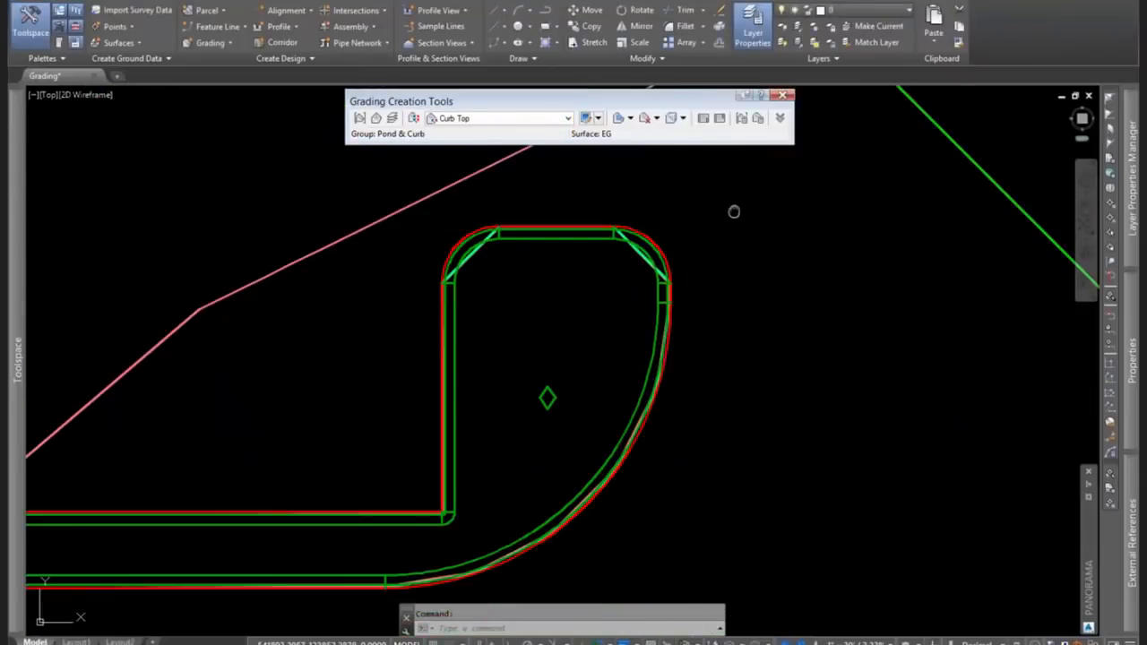
{"action": "mouse_move", "coordinate": [734, 212]}
{"action": "middle_mouse_down"}
{"action": "mouse_move", "coordinate": [650, 266]}
{"action": "mouse_move", "coordinate": [520, 270]}
{"action": "middle_mouse_up"}
{"action": "scroll", "coordinate": [520, 269], "scroll_direction": "down", "scroll_amount": 3}
{"action": "scroll", "coordinate": [486, 302], "scroll_direction": "up", "scroll_amount": 3}
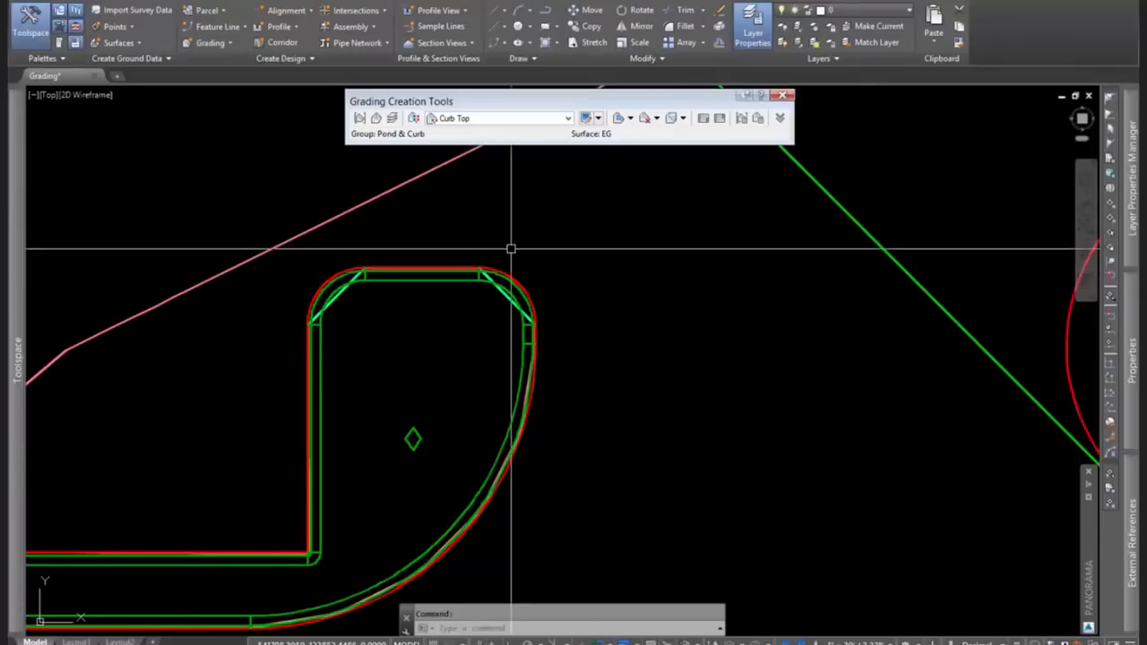
{"action": "left_click", "coordinate": [507, 119]}
{"action": "left_click", "coordinate": [477, 133]}
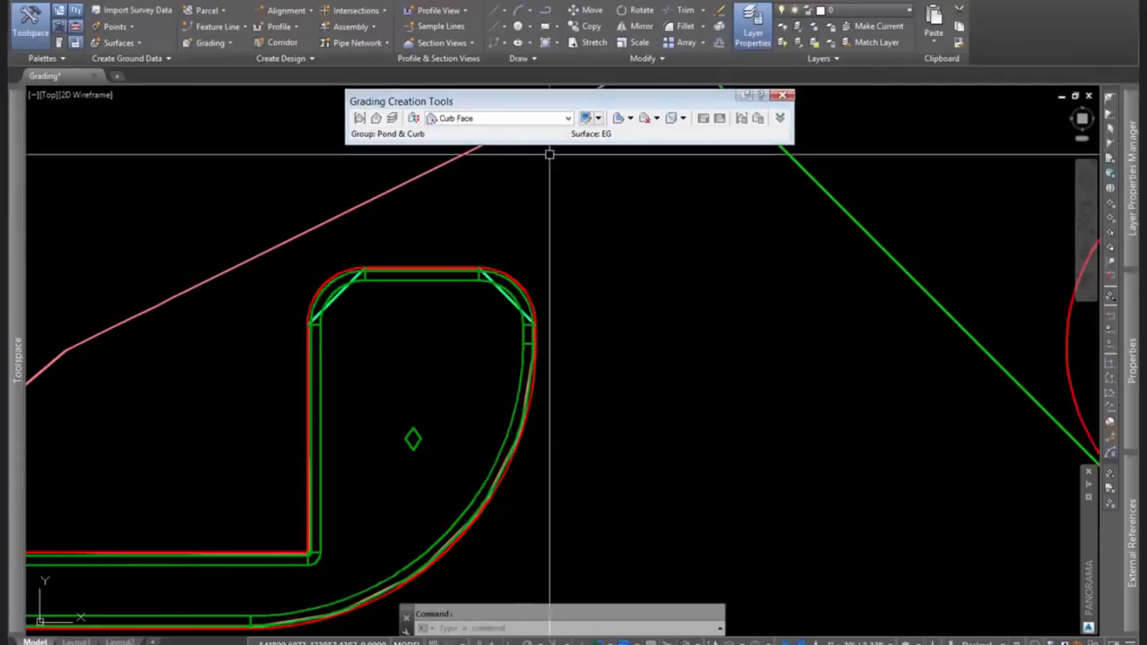
{"action": "left_click", "coordinate": [629, 119]}
{"action": "left_click", "coordinate": [653, 136]}
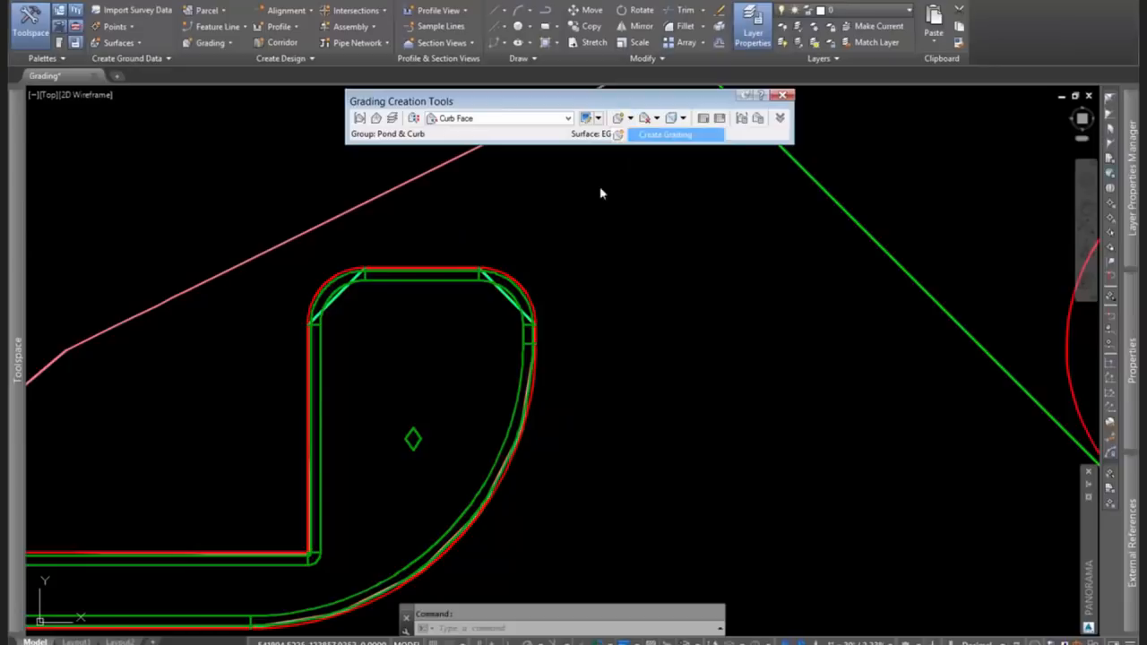
{"action": "scroll", "coordinate": [484, 367], "scroll_direction": "down", "scroll_amount": 4}
{"action": "left_click", "coordinate": [767, 281]}
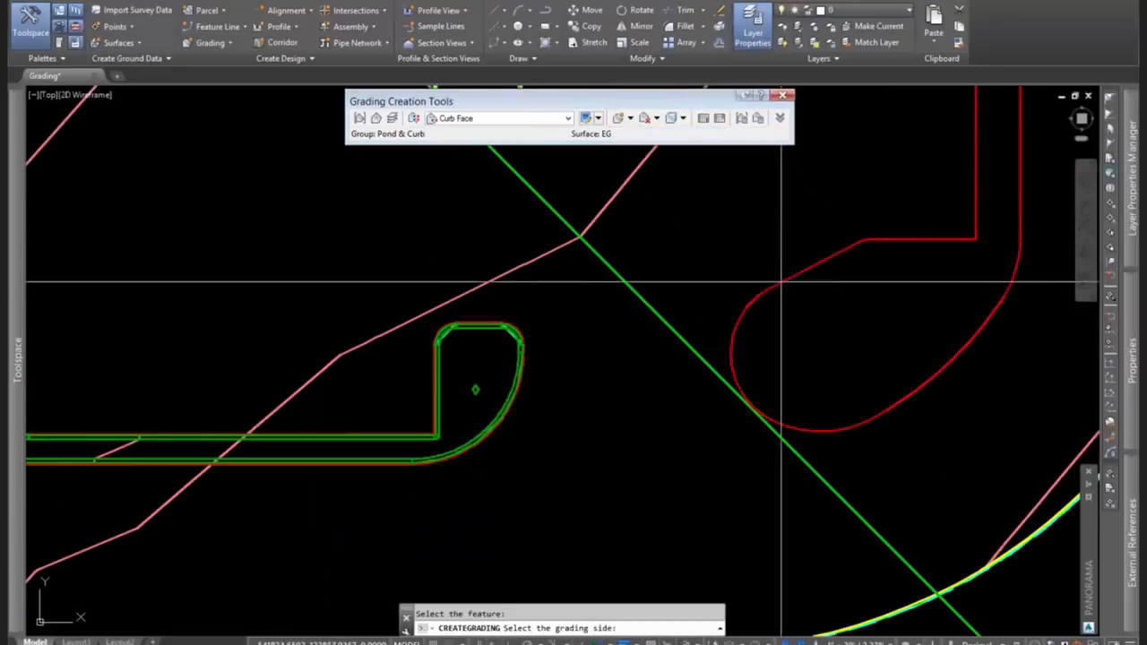
{"action": "left_click", "coordinate": [850, 336]}
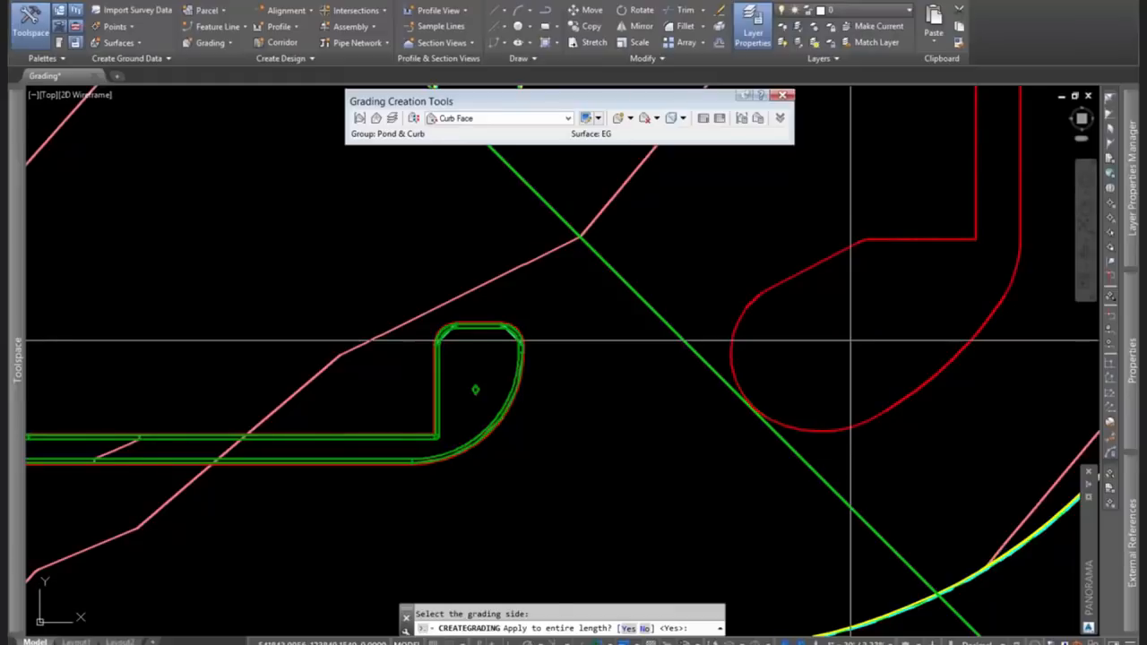
{"action": "key", "text": "Return"}
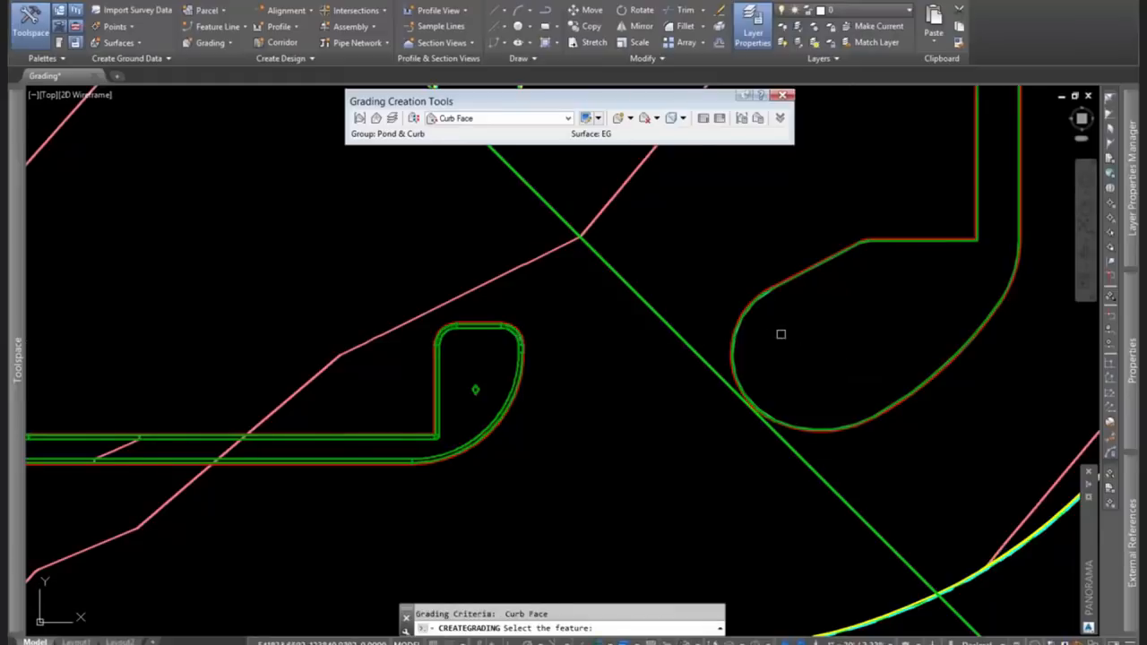
Create a Curb Top grading from the inner edge of the east island's curb face, applied to its entire length.
{"action": "scroll", "coordinate": [514, 330], "scroll_direction": "up", "scroll_amount": 5}
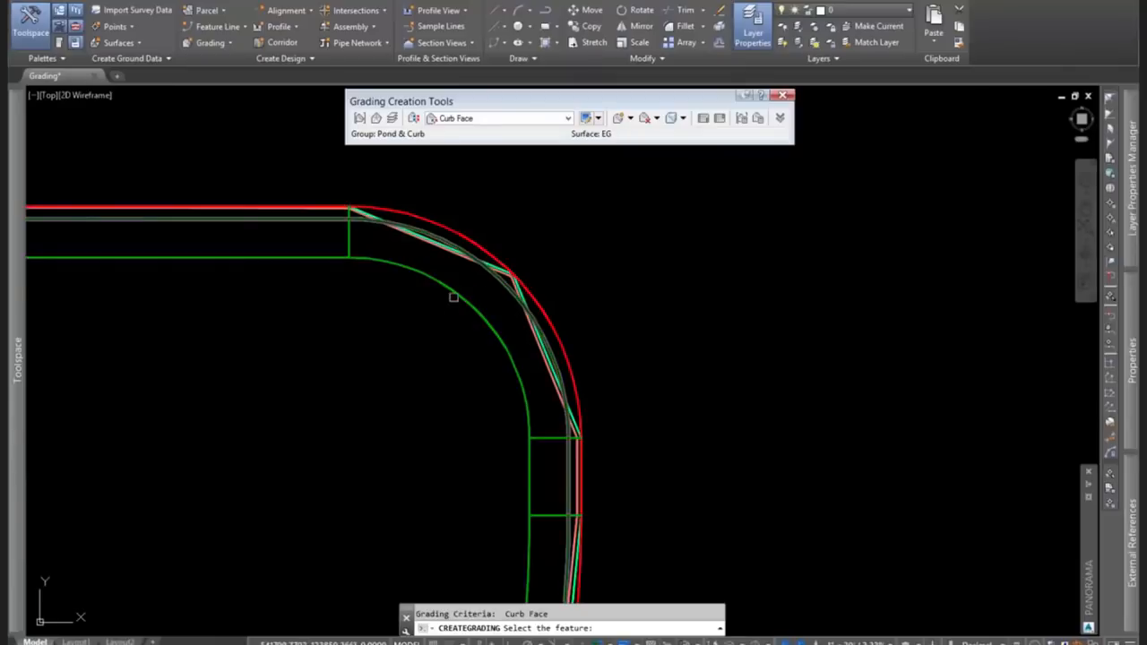
{"action": "scroll", "coordinate": [453, 296], "scroll_direction": "down", "scroll_amount": 4}
{"action": "middle_click_drag", "start_coordinate": [991, 373], "coordinate": [288, 400]}
{"action": "left_click", "coordinate": [489, 122]}
{"action": "left_click", "coordinate": [474, 142]}
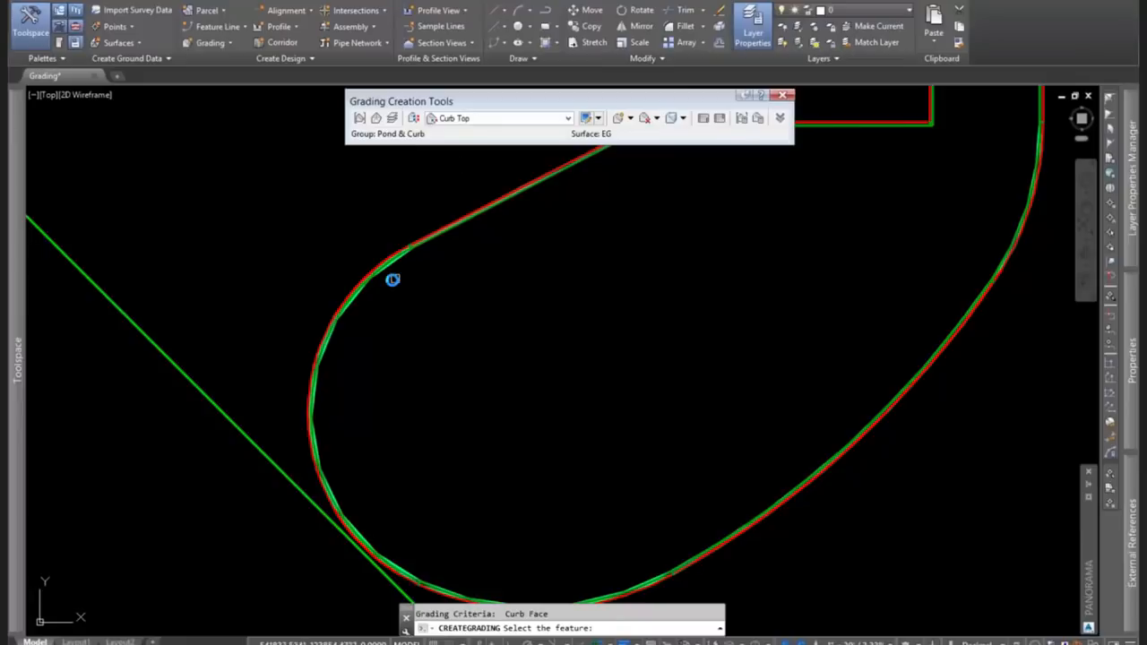
{"action": "scroll", "coordinate": [393, 279], "scroll_direction": "up", "scroll_amount": 6}
{"action": "left_click", "coordinate": [360, 227]}
{"action": "scroll", "coordinate": [570, 320], "scroll_direction": "down", "scroll_amount": 2}
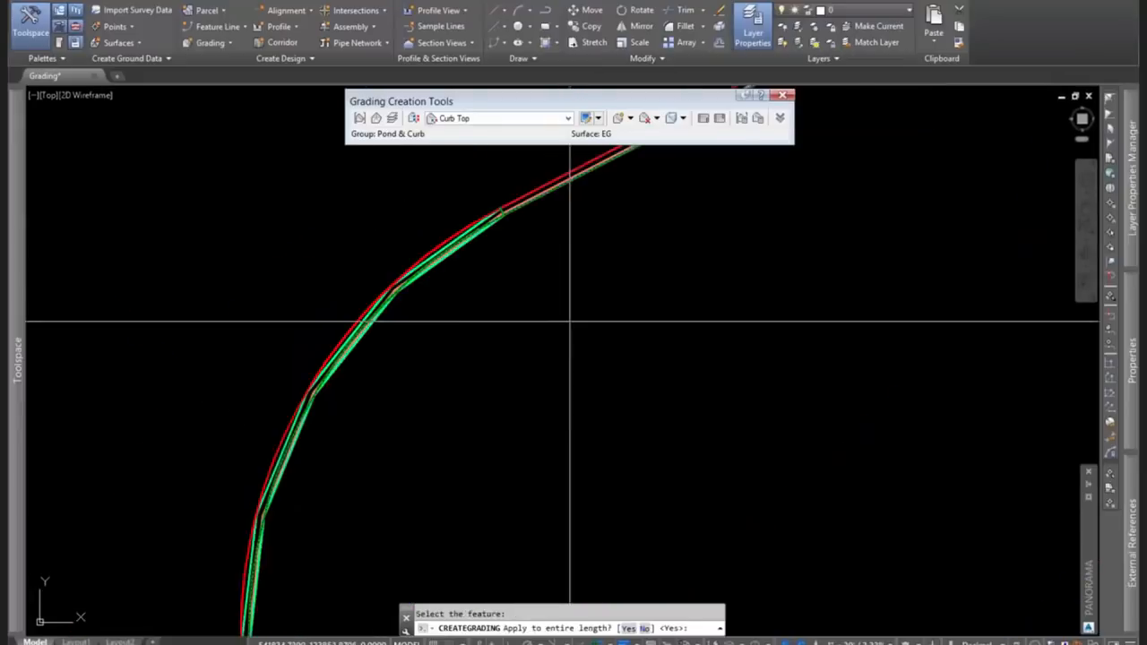
{"action": "scroll", "coordinate": [569, 321], "scroll_direction": "down", "scroll_amount": 2}
{"action": "key", "text": "Return"}
{"action": "scroll", "coordinate": [574, 315], "scroll_direction": "down", "scroll_amount": 8}
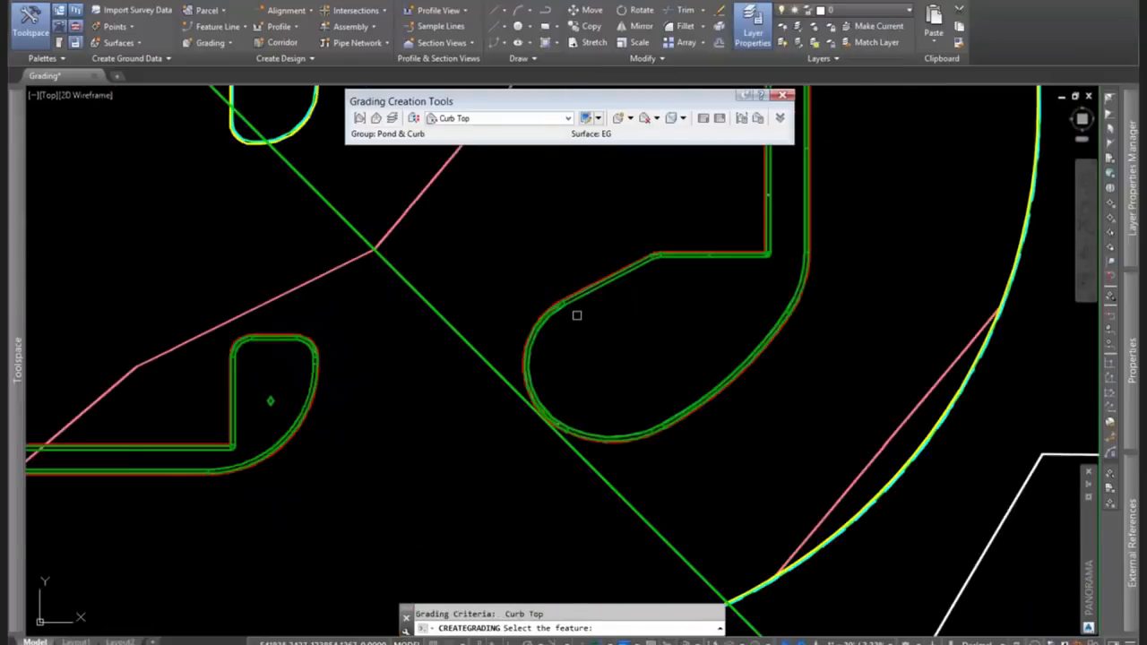
Create a Distance @ % grading inward from the east island's curb top, with a distance of 5 feet and a 10% grade.
{"action": "middle_click_drag", "start_coordinate": [655, 318], "coordinate": [548, 335]}
{"action": "scroll", "coordinate": [509, 356], "scroll_direction": "up", "scroll_amount": 8}
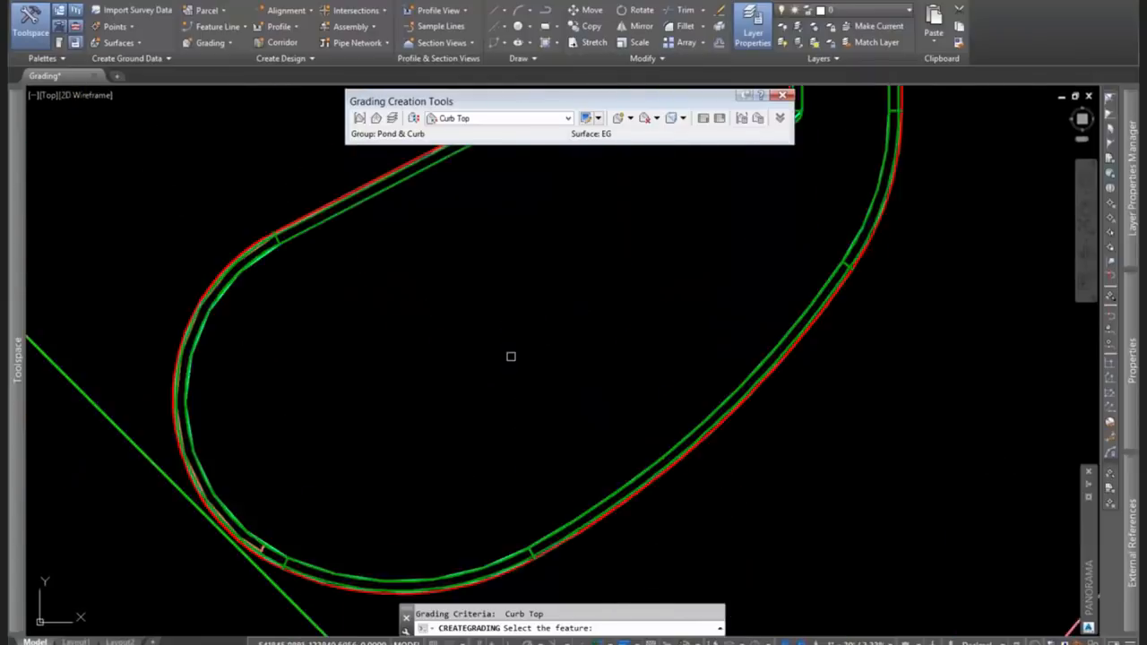
{"action": "left_click", "coordinate": [493, 119]}
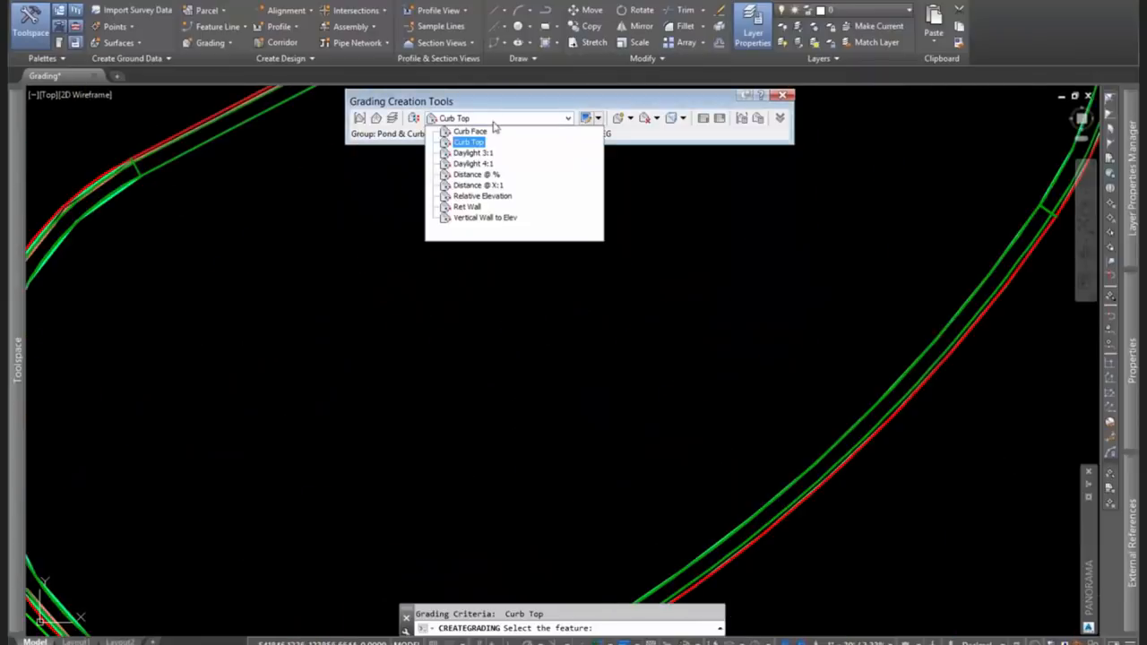
{"action": "left_click", "coordinate": [475, 175]}
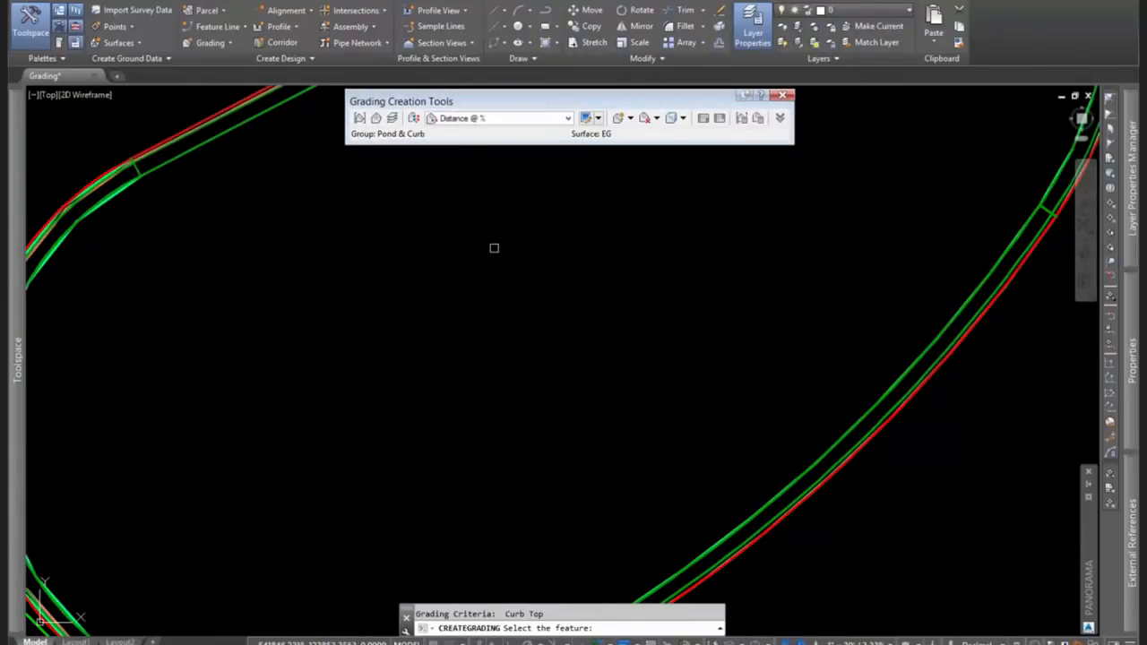
{"action": "scroll", "coordinate": [603, 235], "scroll_direction": "down", "scroll_amount": 2}
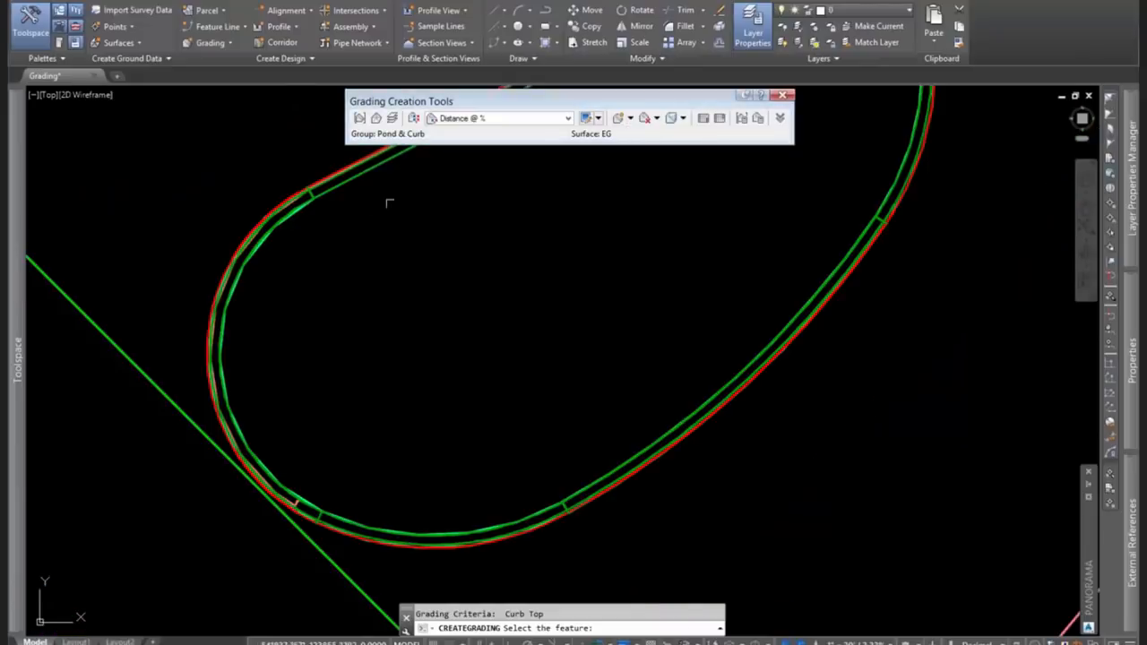
{"action": "left_click", "coordinate": [349, 183]}
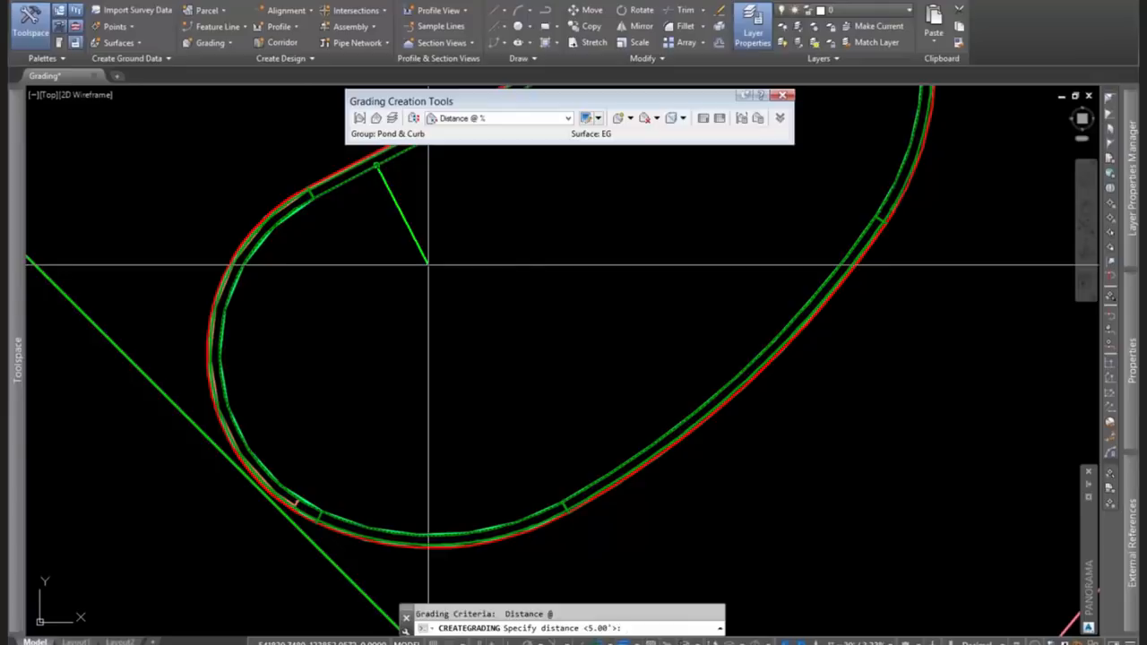
{"action": "type", "text": "5"}
{"action": "key", "text": "Return"}
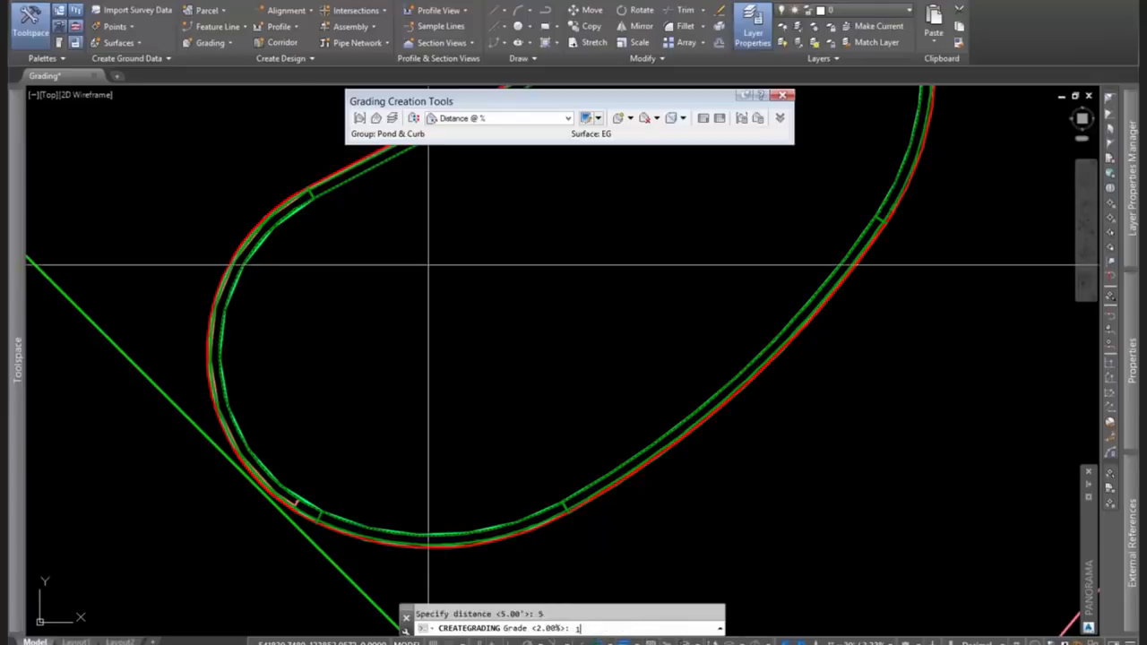
{"action": "type", "text": "10"}
{"action": "key", "text": "Return"}
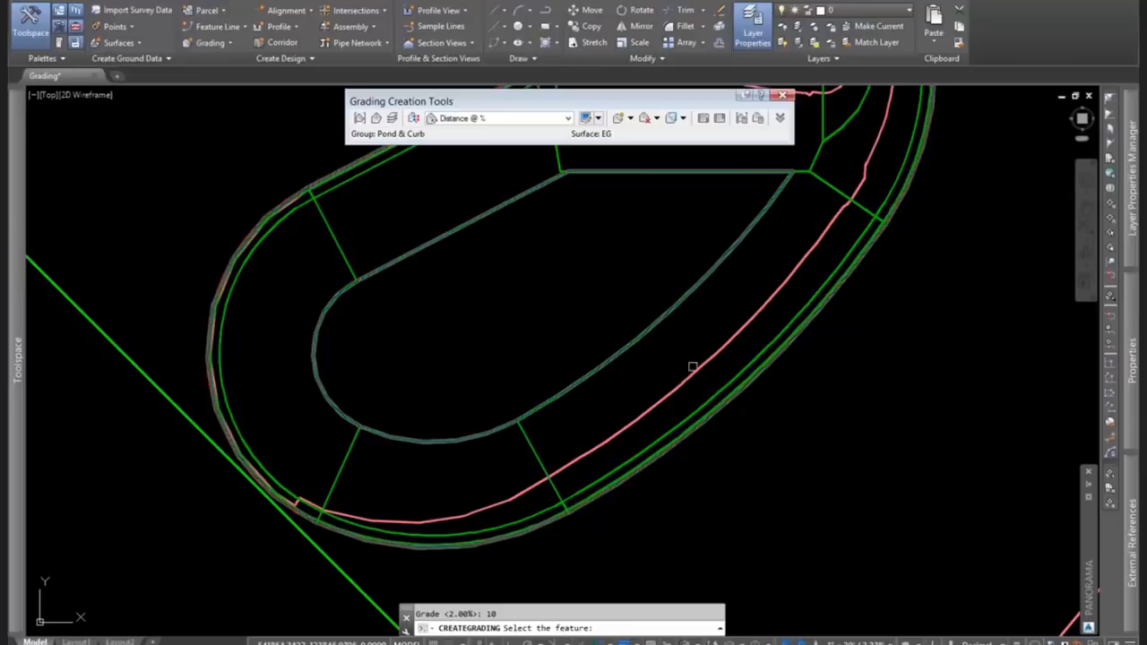
Create infills in the remaining open areas at the south and north ends of the east island, and save the drawing.
{"action": "left_click", "coordinate": [631, 119]}
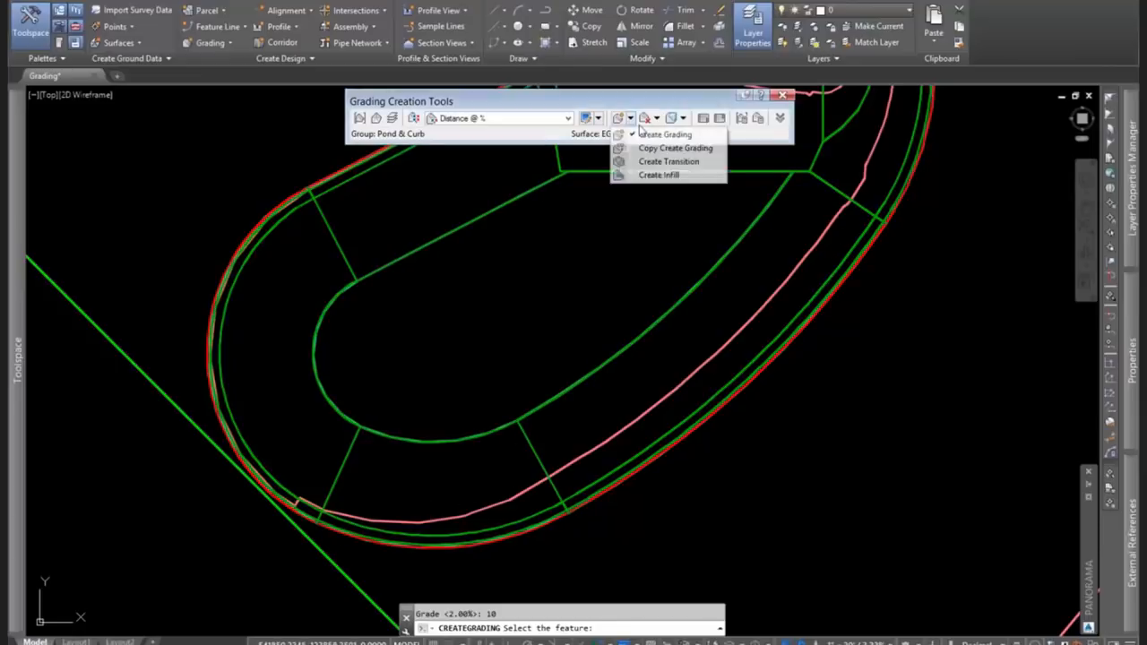
{"action": "left_click", "coordinate": [658, 175]}
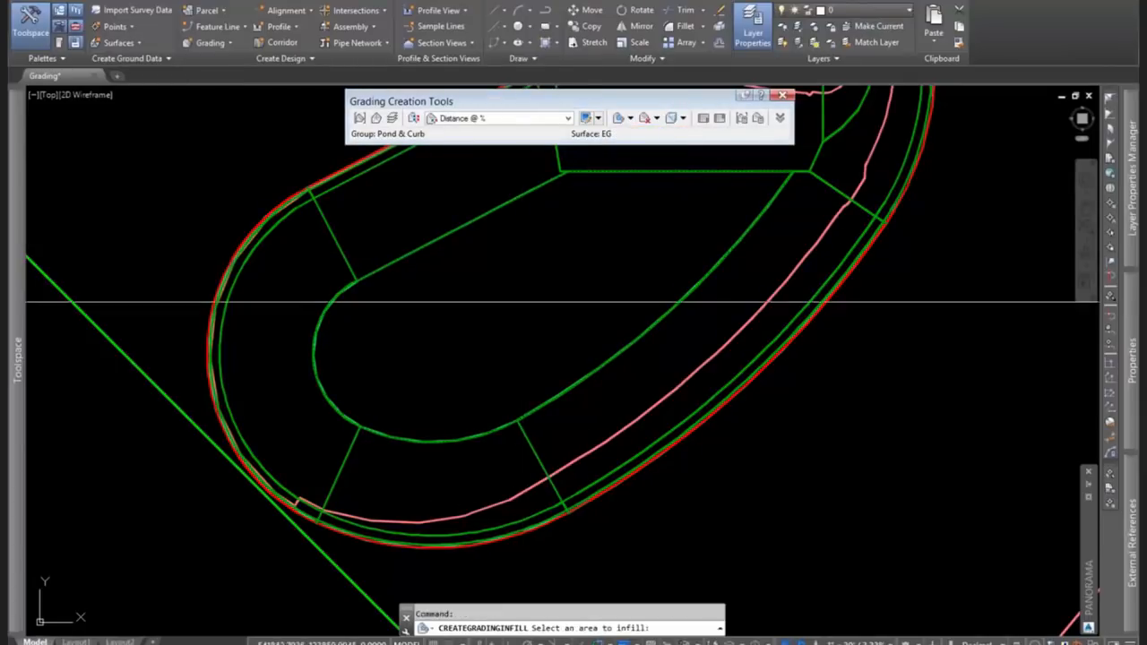
{"action": "scroll", "coordinate": [566, 522], "scroll_direction": "down", "scroll_amount": 5}
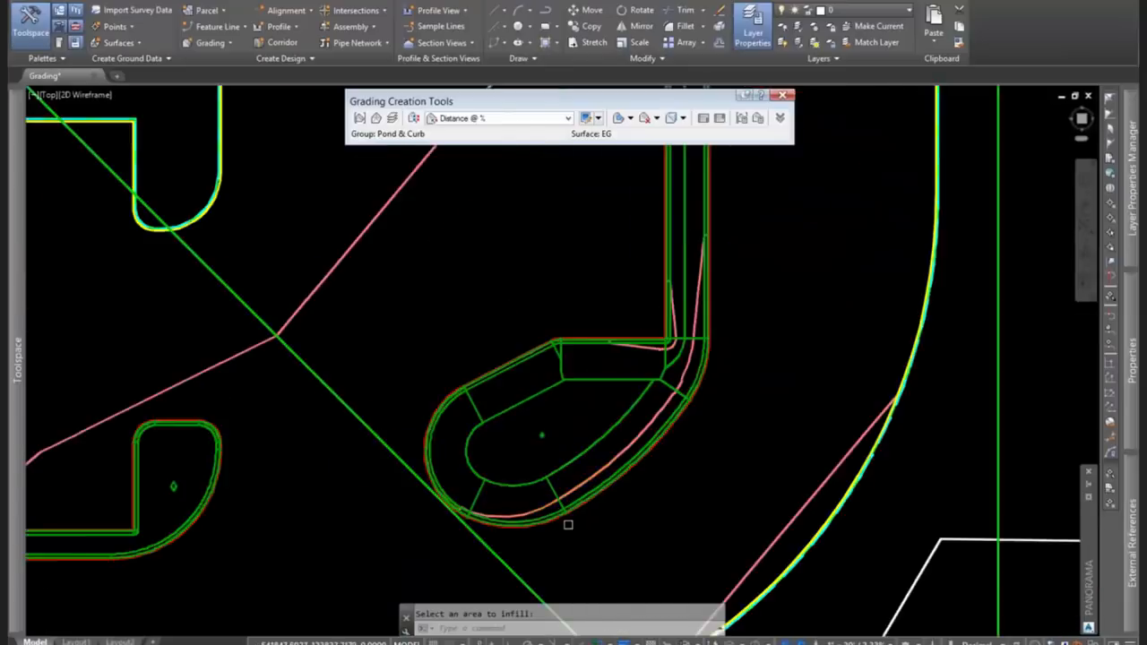
{"action": "scroll", "coordinate": [572, 206], "scroll_direction": "up", "scroll_amount": 5}
{"action": "scroll", "coordinate": [571, 206], "scroll_direction": "up", "scroll_amount": 6}
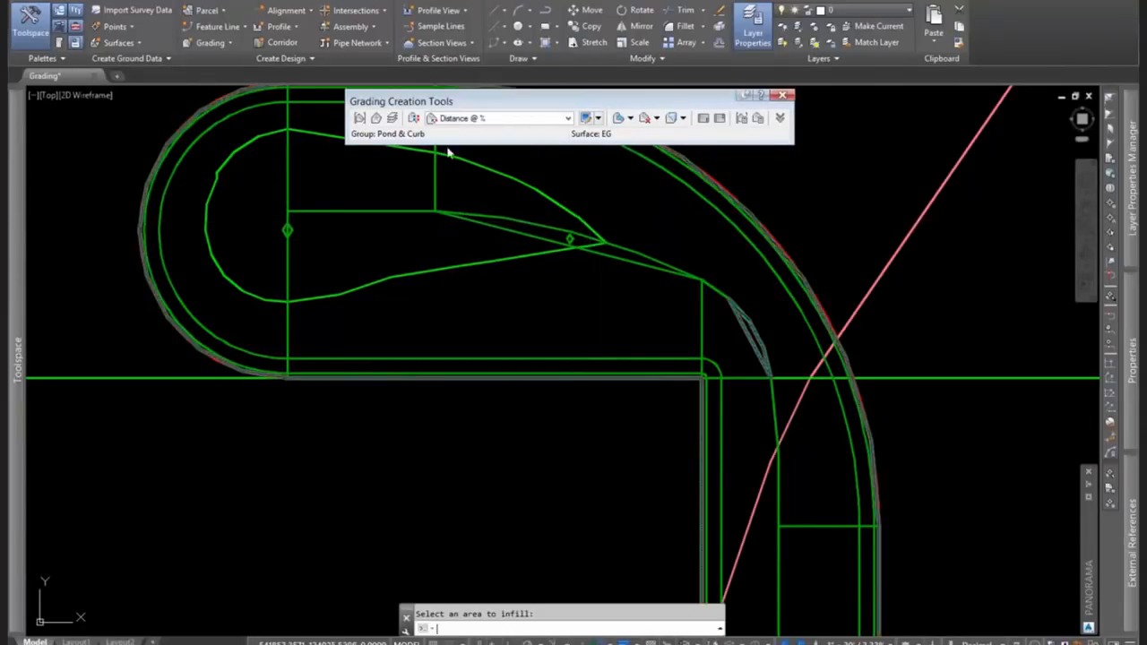
{"action": "left_click", "coordinate": [579, 185]}
{"action": "key", "text": "ctrl+s"}
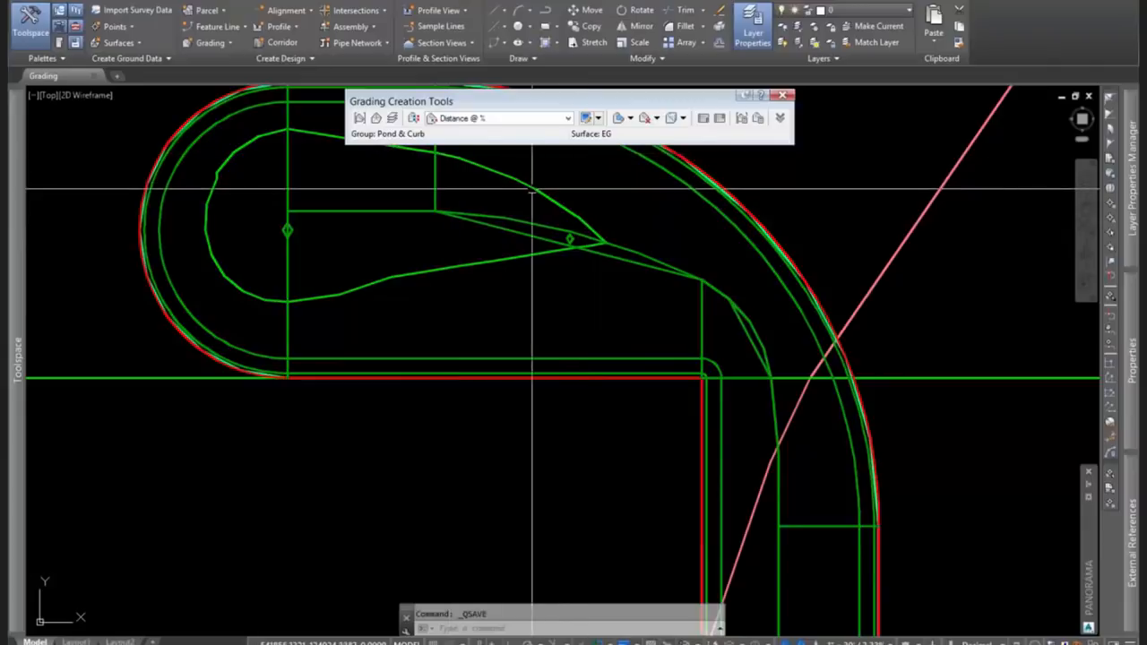
Select the Pond & Curb surface at the east island's north end and display it in the Object Viewer.
{"action": "left_click", "coordinate": [533, 189]}
{"action": "scroll", "coordinate": [593, 226], "scroll_direction": "down", "scroll_amount": 2}
{"action": "right_click", "coordinate": [597, 230]}
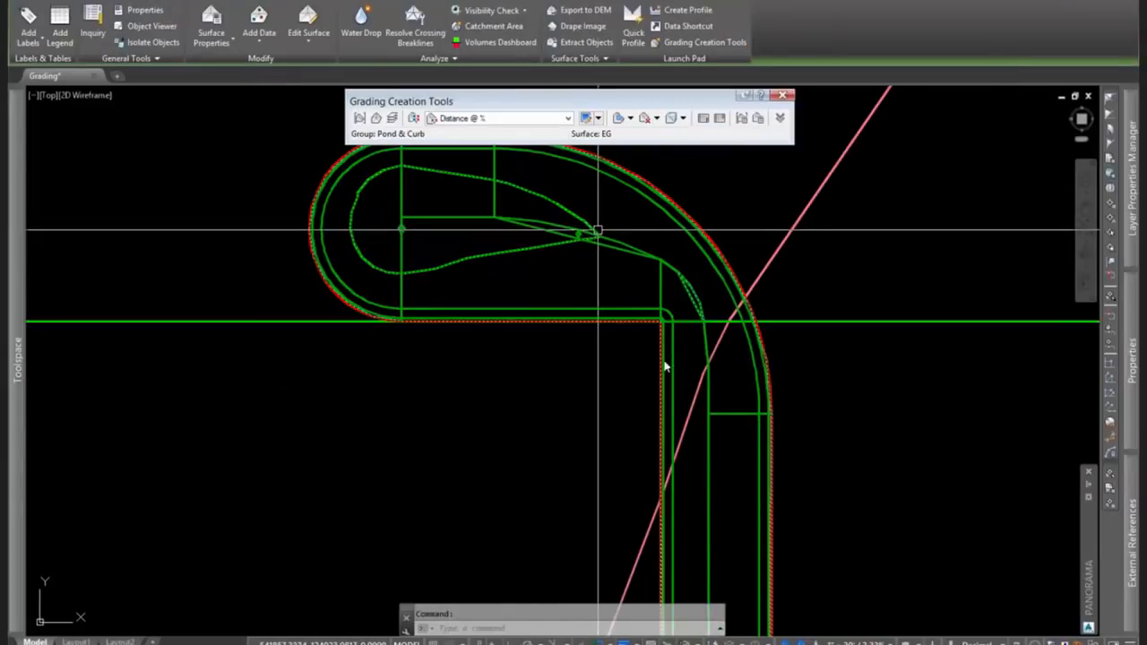
{"action": "left_click", "coordinate": [659, 442]}
Examine the east island's curb face, curb top and sloped interior in 3D, from its rounded south end to its north end.
{"action": "left_click_drag", "start_coordinate": [537, 422], "coordinate": [486, 243]}
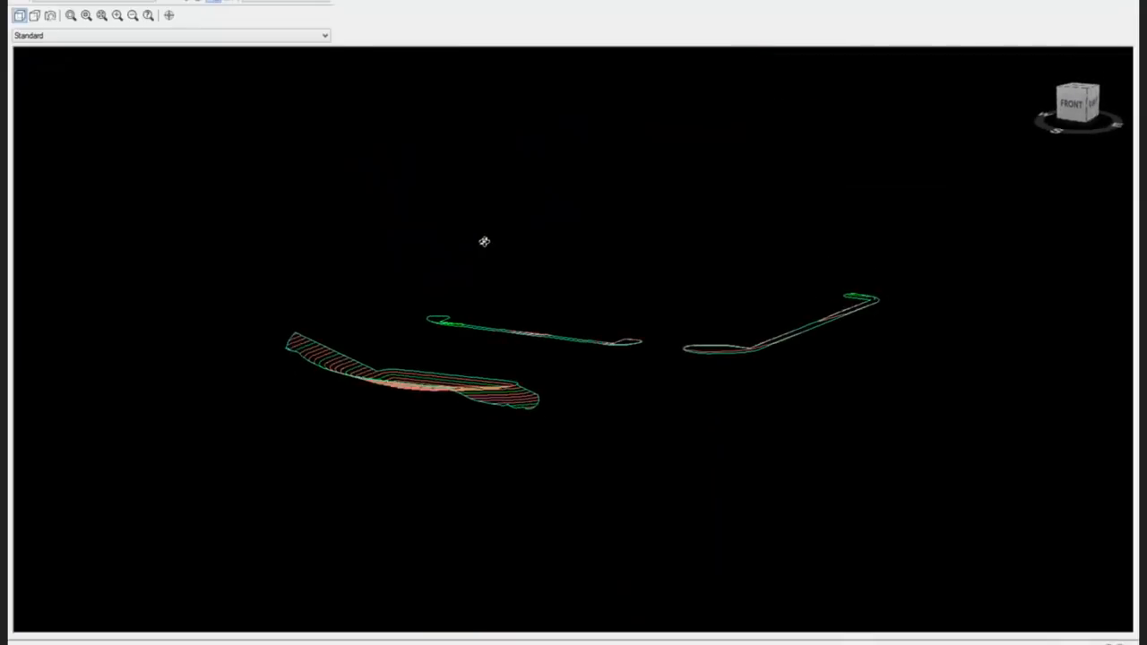
{"action": "scroll", "coordinate": [729, 394], "scroll_direction": "up", "scroll_amount": 5}
{"action": "left_click_drag", "start_coordinate": [838, 409], "coordinate": [465, 362]}
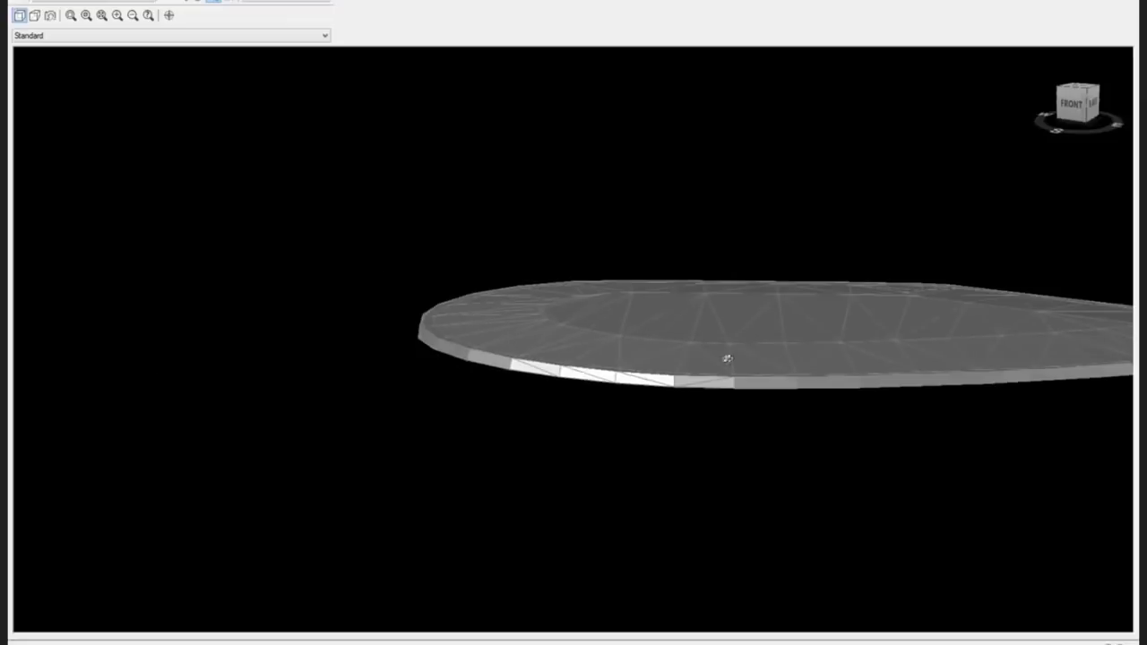
{"action": "left_click_drag", "start_coordinate": [1013, 382], "coordinate": [363, 374]}
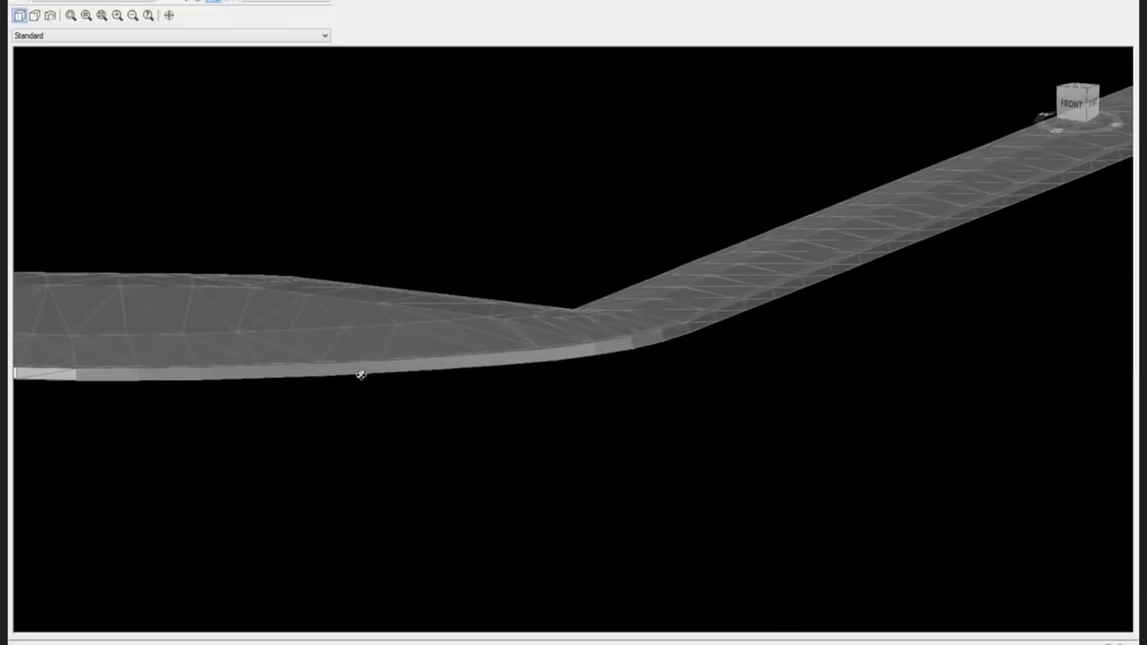
{"action": "middle_click_drag", "start_coordinate": [227, 443], "coordinate": [932, 391]}
{"action": "scroll", "coordinate": [931, 392], "scroll_direction": "down", "scroll_amount": 10}
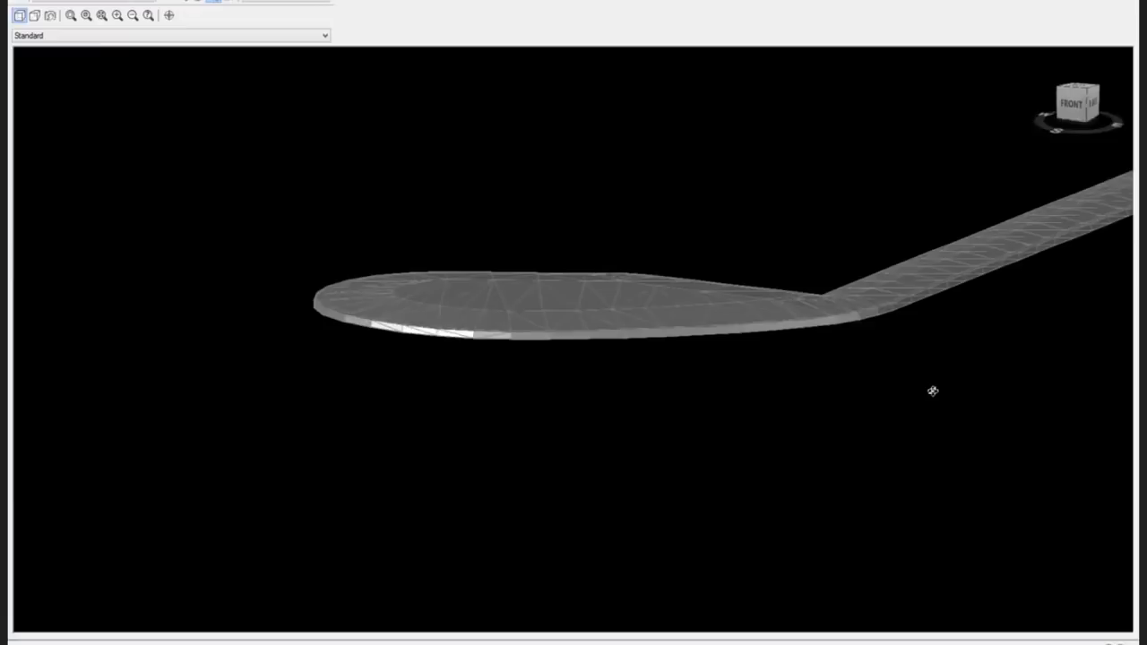
{"action": "scroll", "coordinate": [868, 220], "scroll_direction": "up", "scroll_amount": 1}
{"action": "scroll", "coordinate": [948, 219], "scroll_direction": "down", "scroll_amount": 1}
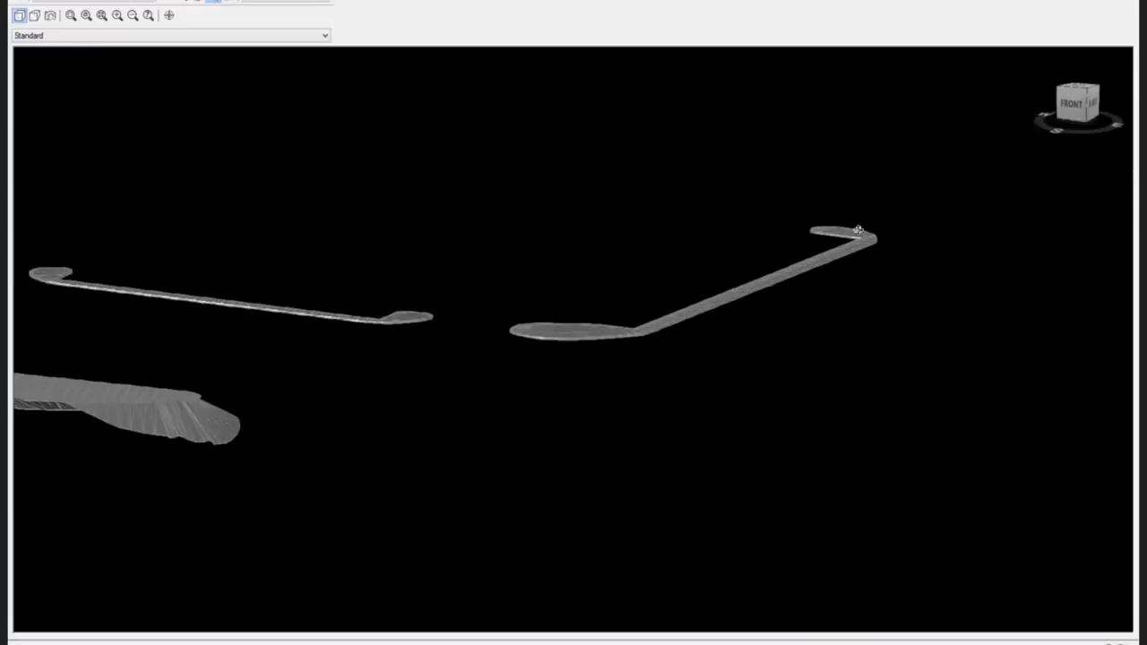
{"action": "scroll", "coordinate": [858, 230], "scroll_direction": "up", "scroll_amount": 5}
{"action": "left_click_drag", "start_coordinate": [846, 293], "coordinate": [858, 311]}
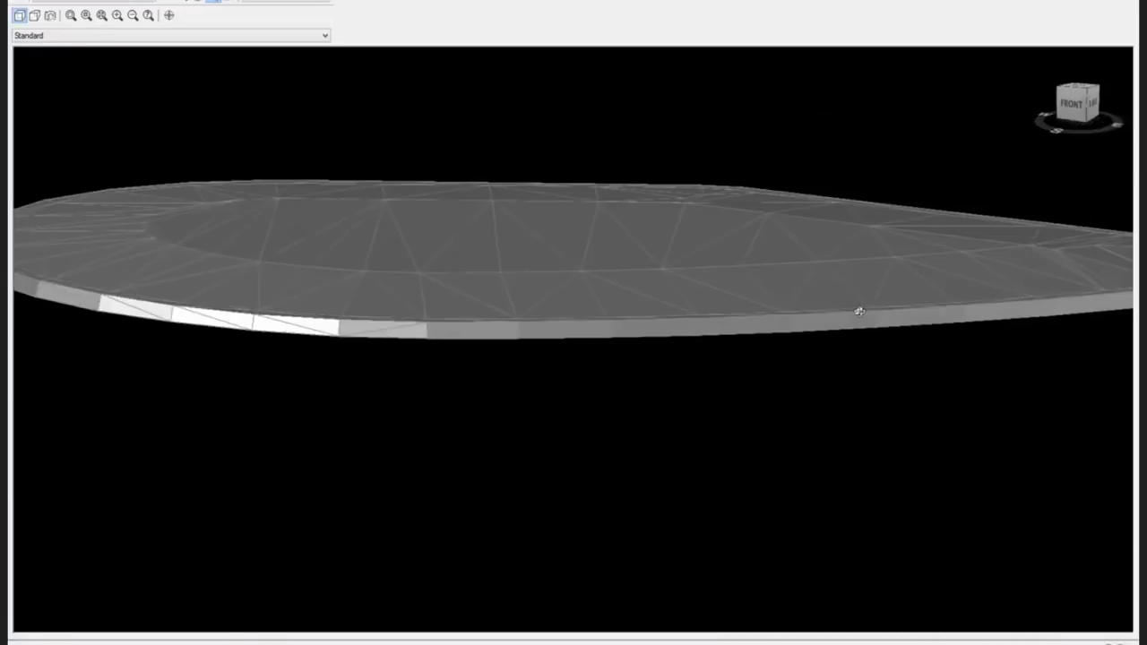
{"action": "scroll", "coordinate": [903, 304], "scroll_direction": "down", "scroll_amount": 5}
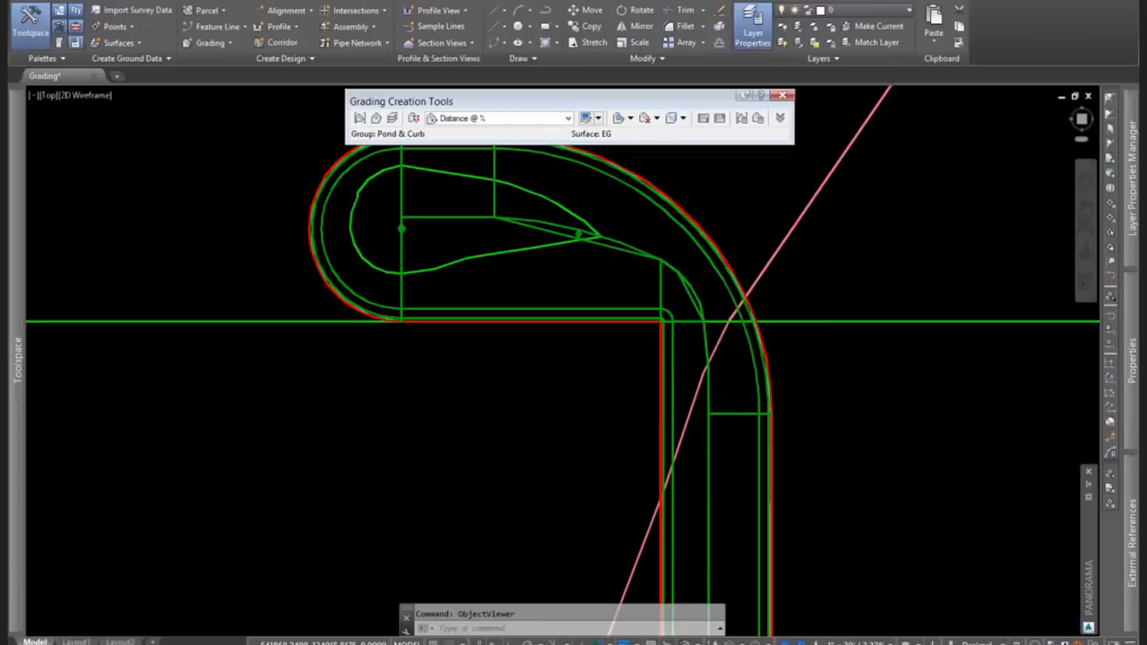
Return to the plan view of the east island and save the drawing.
{"action": "scroll", "coordinate": [806, 356], "scroll_direction": "down", "scroll_amount": 6}
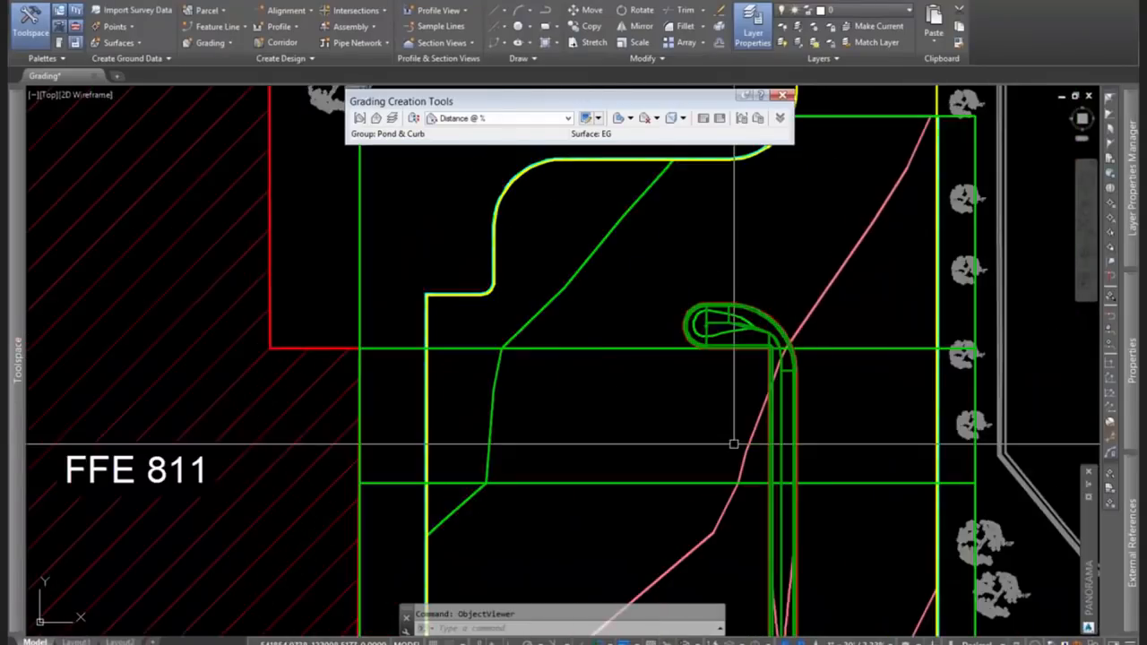
{"action": "scroll", "coordinate": [779, 330], "scroll_direction": "up", "scroll_amount": 3}
{"action": "scroll", "coordinate": [779, 331], "scroll_direction": "down", "scroll_amount": 2}
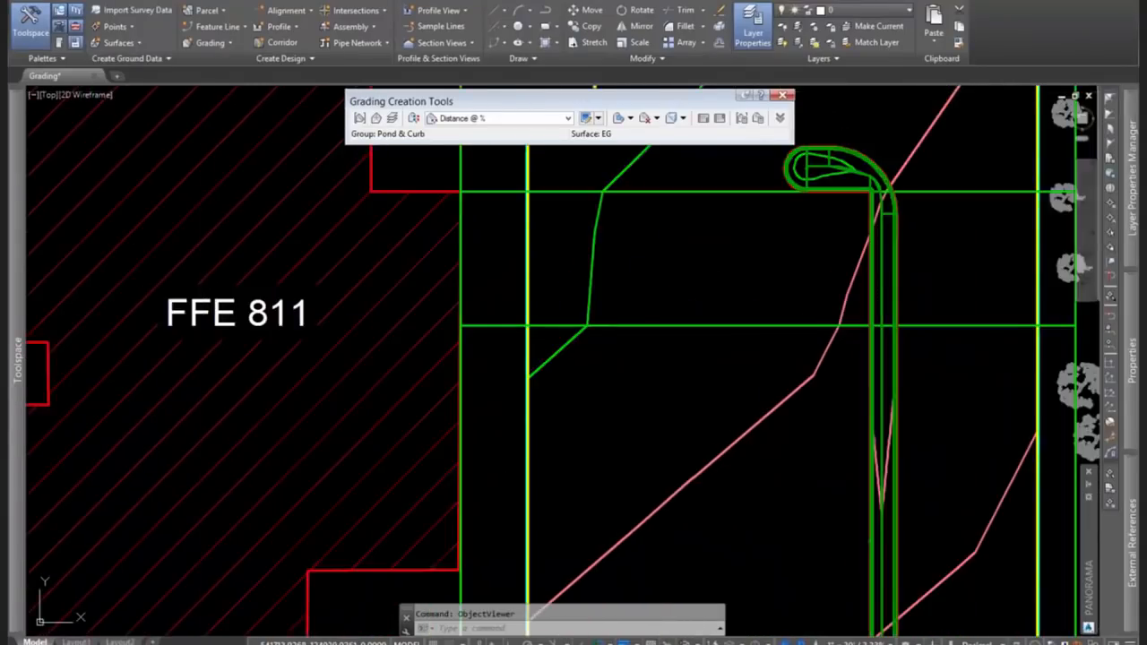
{"action": "key", "text": "ctrl+s"}
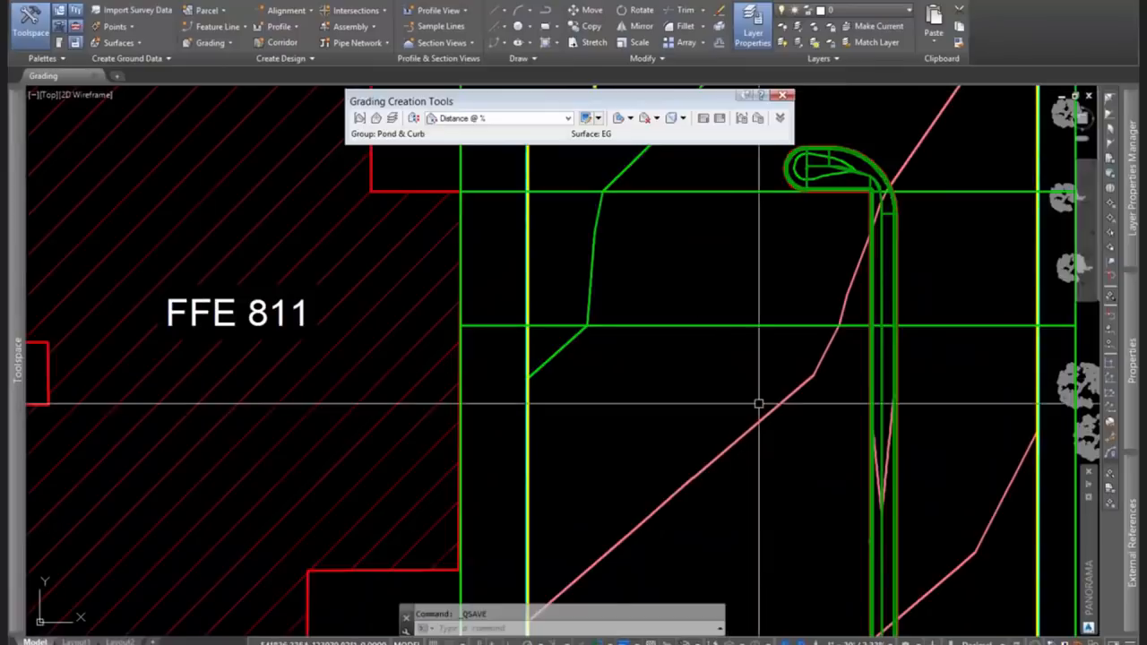
Select the parking lot surface together with the Pond & Curb surface and display both in the Object Viewer.
{"action": "middle_click_drag", "start_coordinate": [813, 486], "coordinate": [468, 512]}
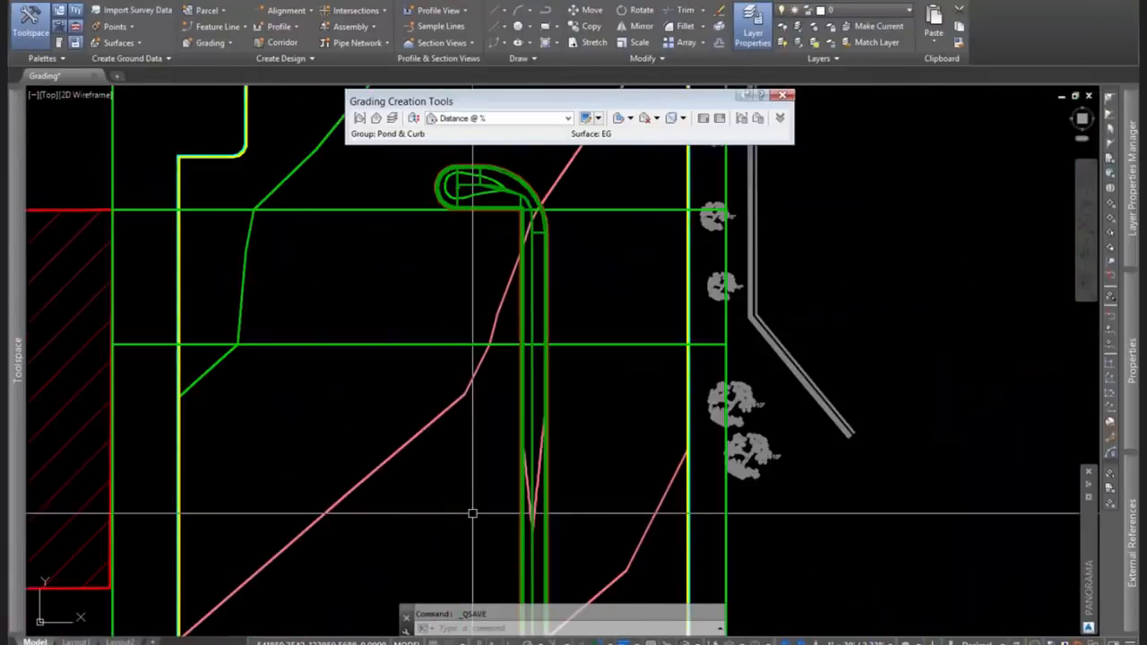
{"action": "left_click", "coordinate": [566, 177]}
{"action": "scroll", "coordinate": [502, 179], "scroll_direction": "up", "scroll_amount": 2}
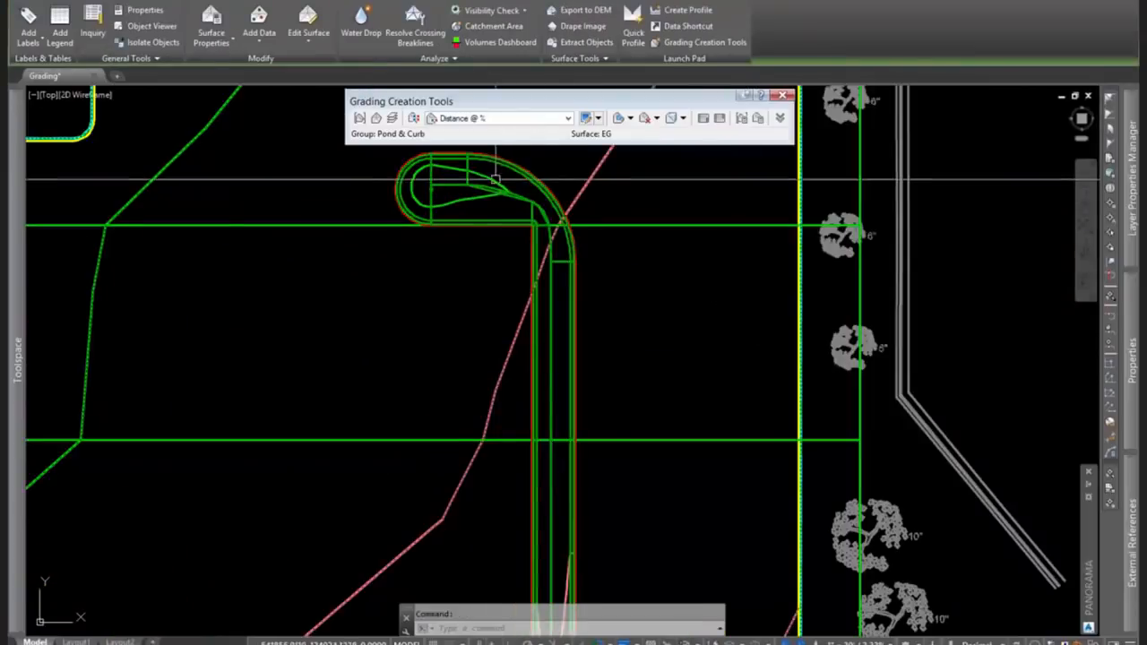
{"action": "right_click", "coordinate": [615, 181]}
{"action": "left_click", "coordinate": [671, 321]}
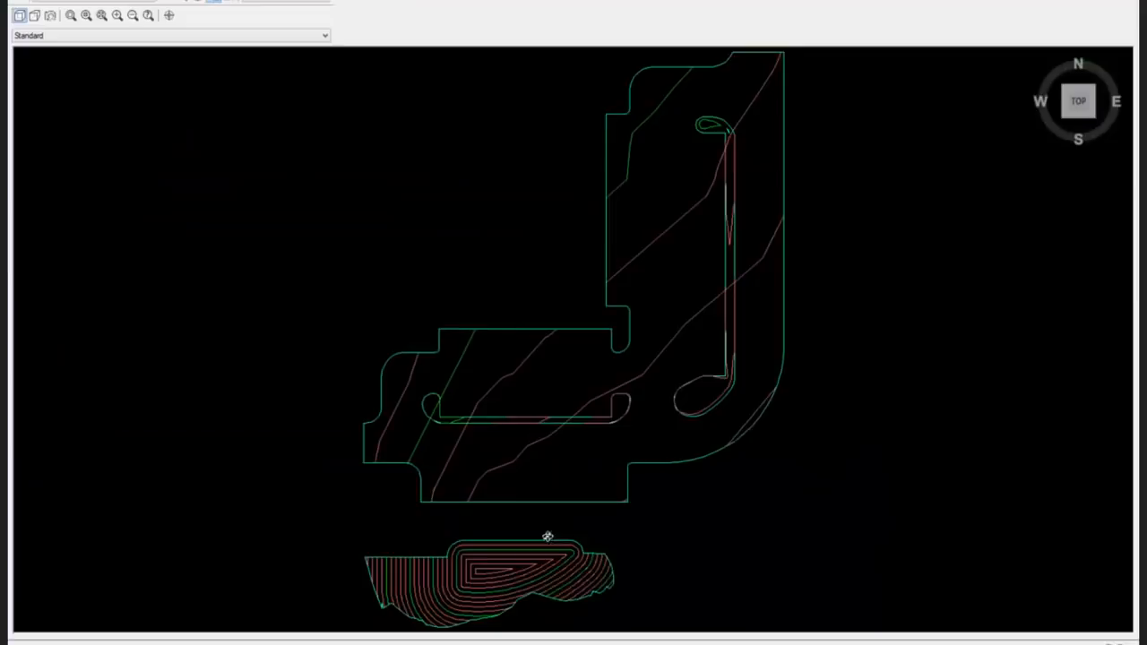
Examine in 3D how the islands sit on the parking lot surface, including a close look at the curb face along a straight run.
{"action": "left_click_drag", "start_coordinate": [544, 532], "coordinate": [442, 259]}
{"action": "scroll", "coordinate": [809, 443], "scroll_direction": "up", "scroll_amount": 2}
{"action": "mouse_move", "coordinate": [810, 443]}
{"action": "middle_mouse_down"}
{"action": "mouse_move", "coordinate": [578, 427]}
{"action": "mouse_move", "coordinate": [454, 436]}
{"action": "middle_mouse_up"}
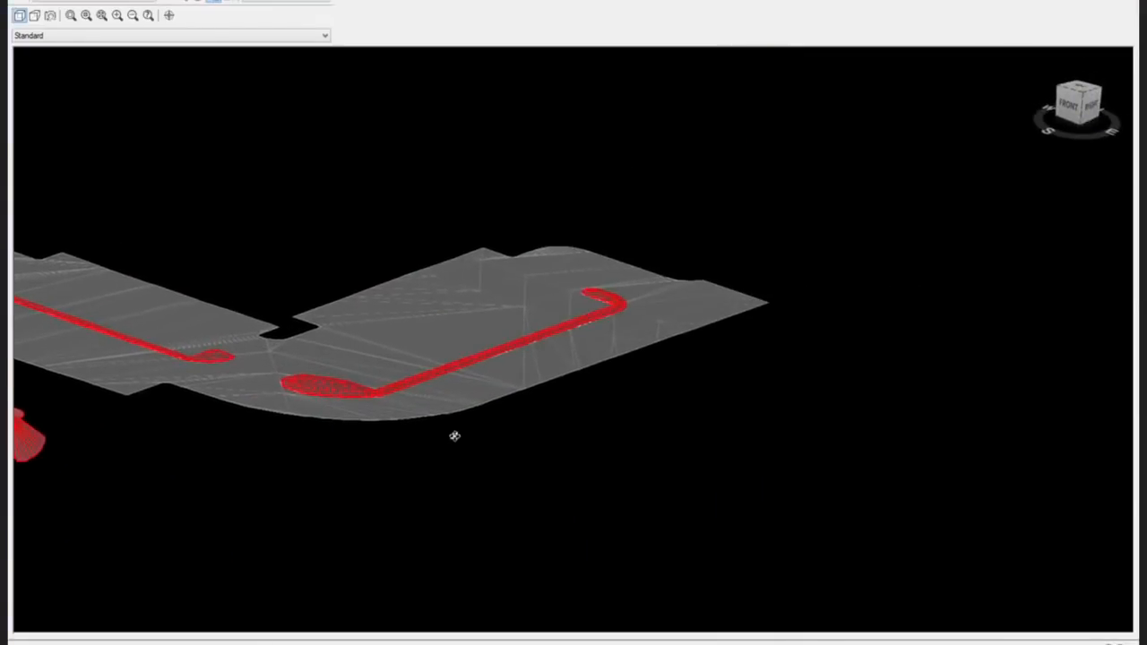
{"action": "scroll", "coordinate": [615, 332], "scroll_direction": "up", "scroll_amount": 3}
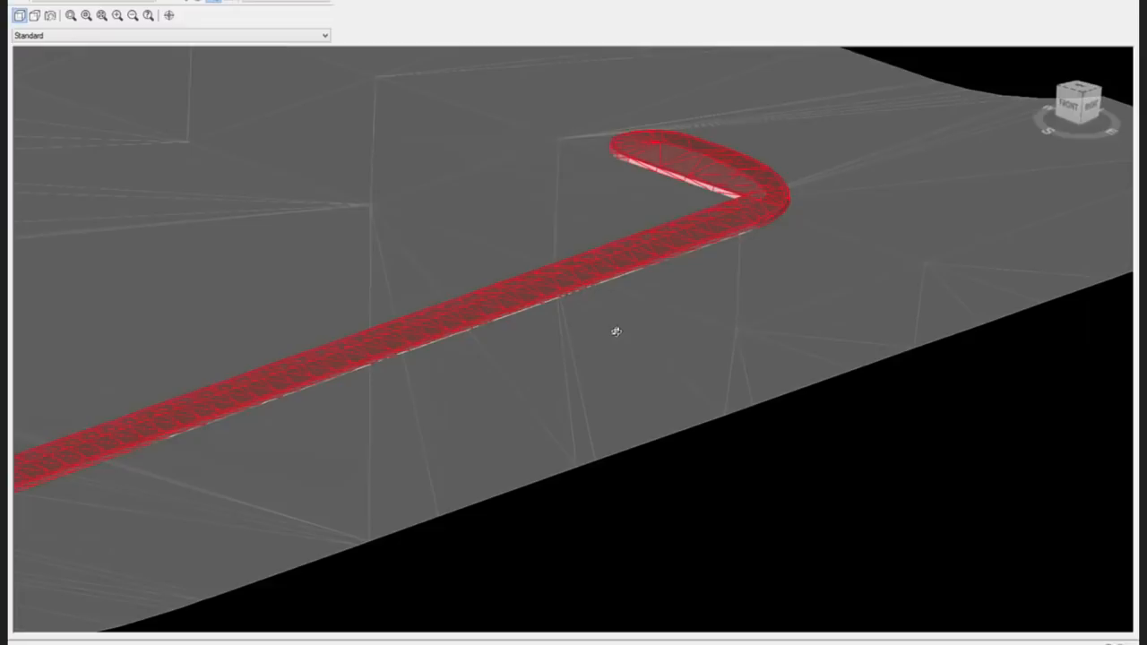
{"action": "scroll", "coordinate": [615, 332], "scroll_direction": "up", "scroll_amount": 2}
{"action": "scroll", "coordinate": [427, 468], "scroll_direction": "down", "scroll_amount": 2}
{"action": "middle_click_drag", "start_coordinate": [296, 490], "coordinate": [1030, 376]}
{"action": "scroll", "coordinate": [456, 409], "scroll_direction": "down", "scroll_amount": 2}
{"action": "scroll", "coordinate": [324, 391], "scroll_direction": "up", "scroll_amount": 2}
{"action": "middle_click_drag", "start_coordinate": [538, 385], "coordinate": [1090, 395]}
{"action": "middle_click_drag", "start_coordinate": [622, 425], "coordinate": [874, 286]}
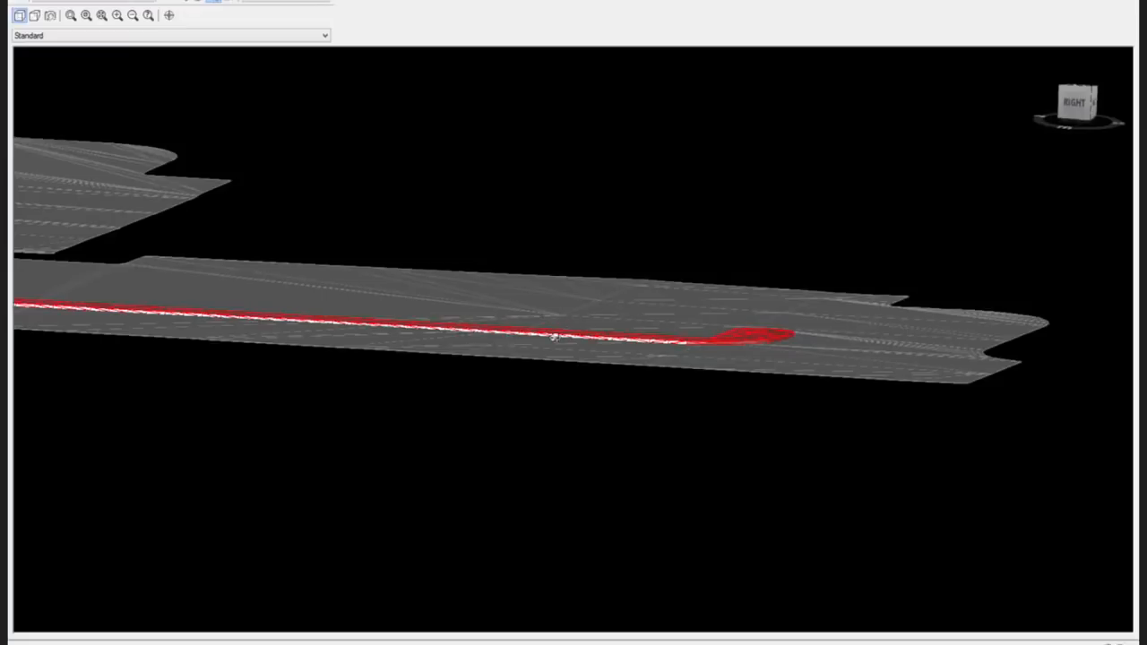
{"action": "scroll", "coordinate": [514, 336], "scroll_direction": "up", "scroll_amount": 3}
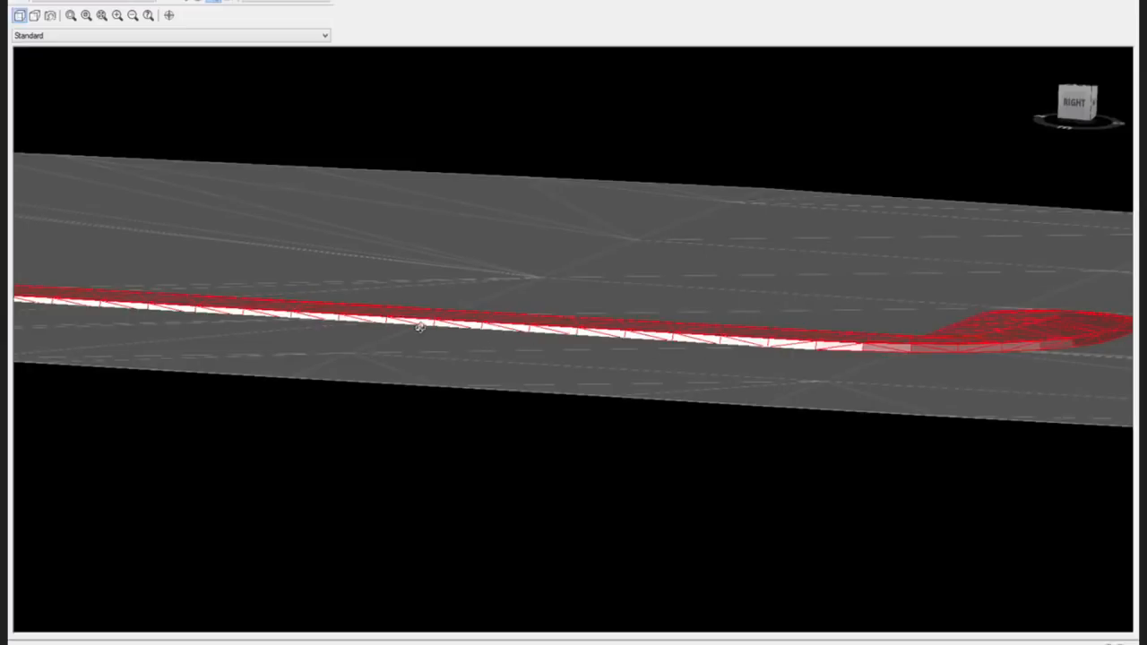
{"action": "scroll", "coordinate": [419, 327], "scroll_direction": "up", "scroll_amount": 10}
{"action": "middle_click_drag", "start_coordinate": [361, 389], "coordinate": [984, 424]}
{"action": "scroll", "coordinate": [984, 424], "scroll_direction": "down", "scroll_amount": 2}
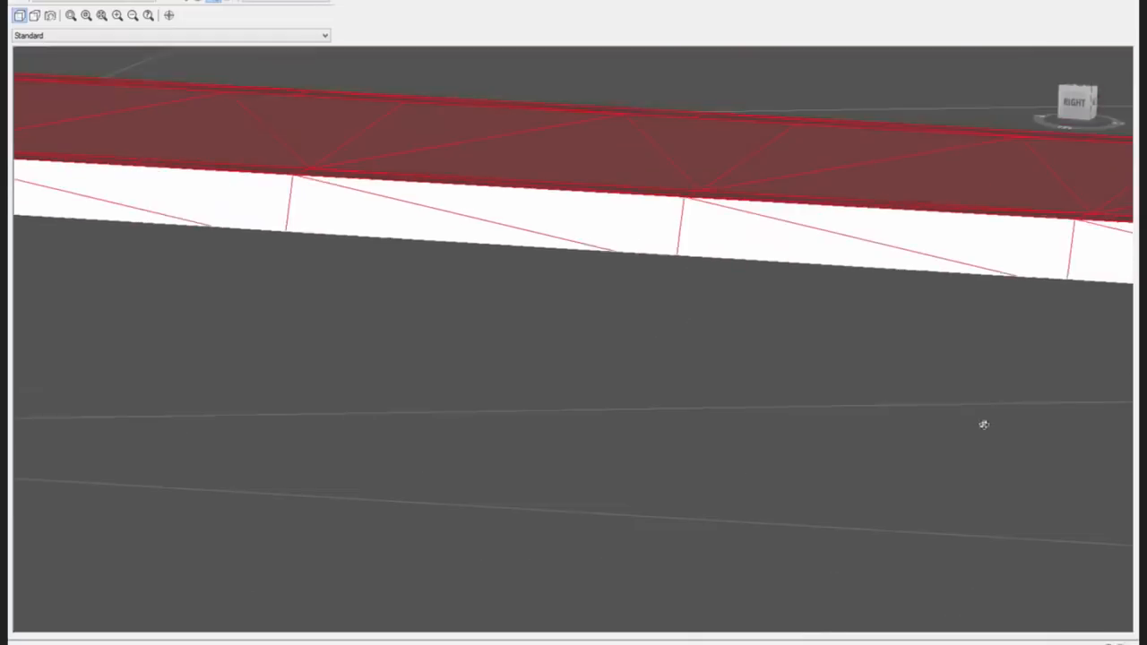
{"action": "scroll", "coordinate": [984, 425], "scroll_direction": "down", "scroll_amount": 5}
{"action": "scroll", "coordinate": [661, 349], "scroll_direction": "up", "scroll_amount": 5}
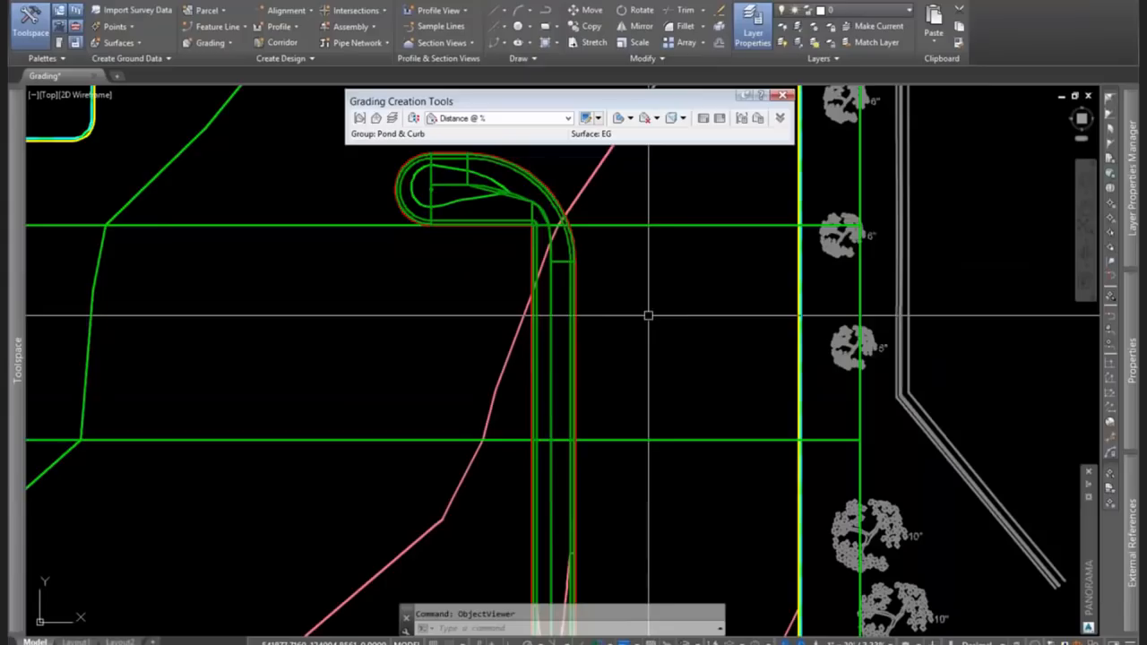
Select the outer feature line of the east island around its curved north end.
{"action": "scroll", "coordinate": [681, 327], "scroll_direction": "up", "scroll_amount": 4}
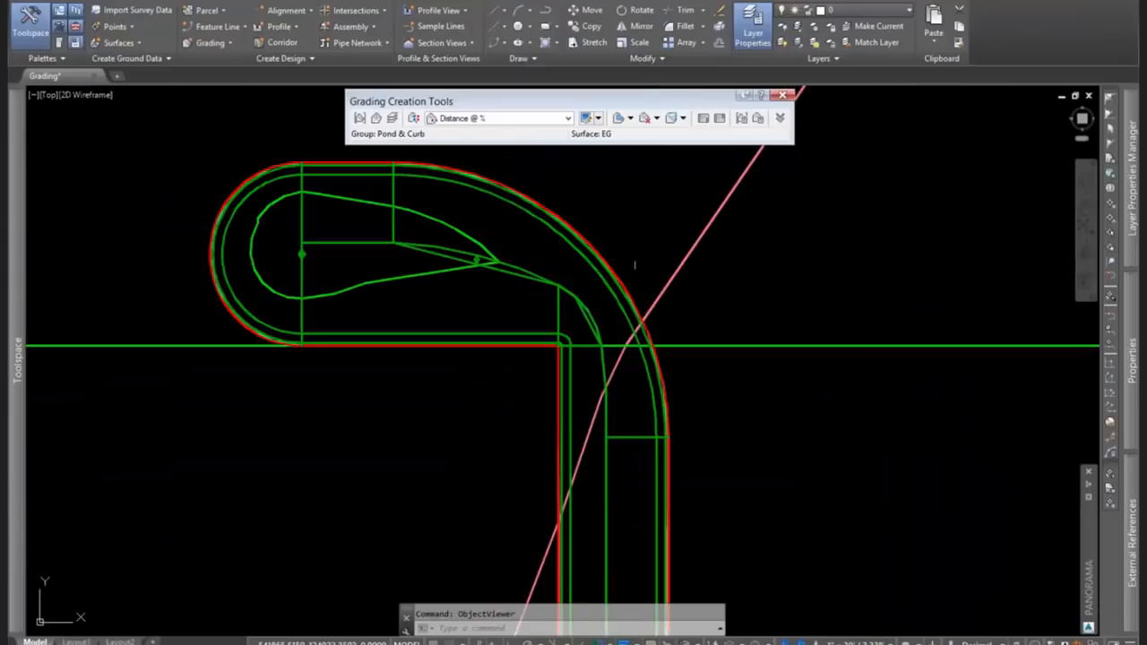
{"action": "left_click", "coordinate": [587, 236]}
{"action": "scroll", "coordinate": [659, 233], "scroll_direction": "down", "scroll_amount": 3}
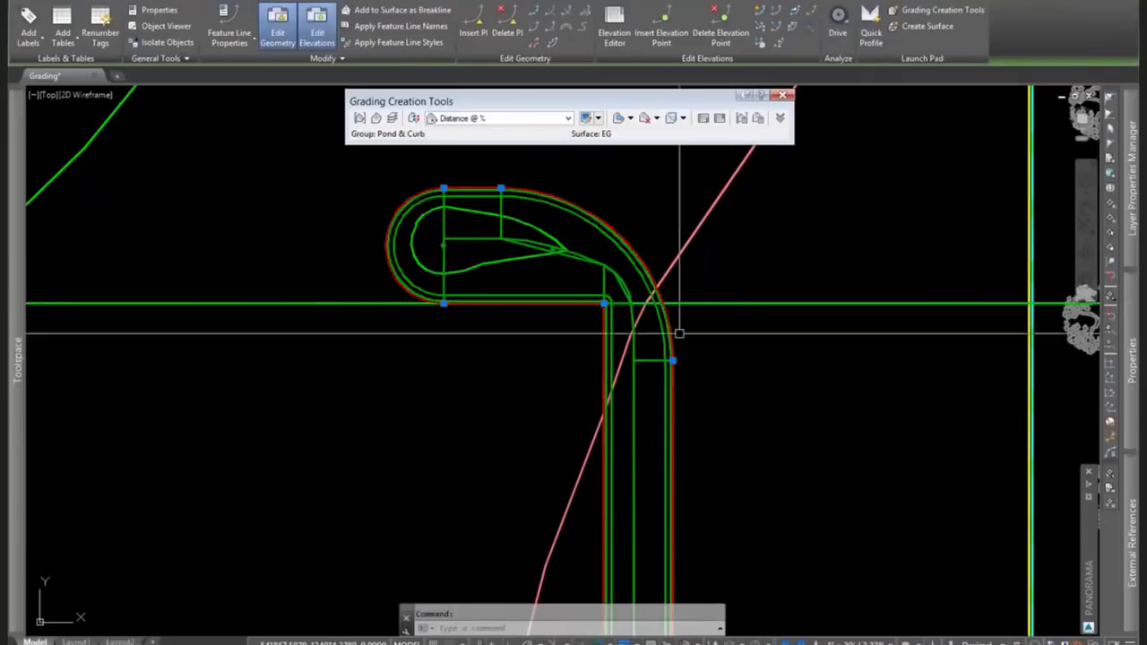
{"action": "scroll", "coordinate": [827, 503], "scroll_direction": "up", "scroll_amount": 2}
{"action": "middle_click_drag", "start_coordinate": [818, 498], "coordinate": [776, 558]}
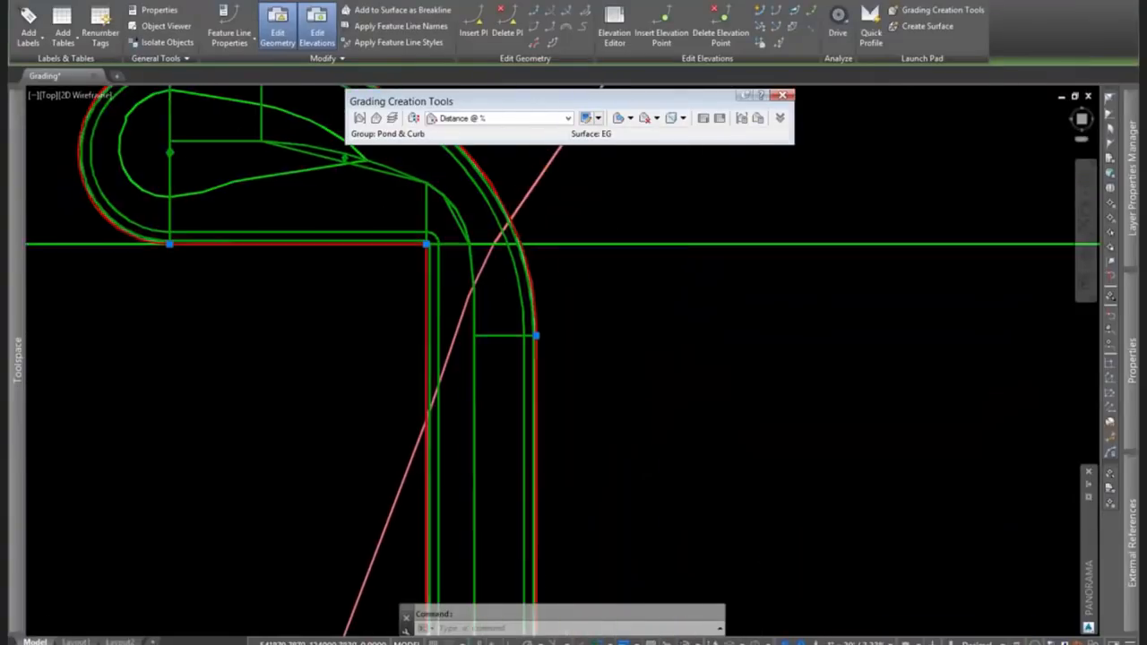
Examine where the green grading line crosses the curved end of the narrow parking island's curb feature line.
{"action": "scroll", "coordinate": [776, 558], "scroll_direction": "down", "scroll_amount": 2}
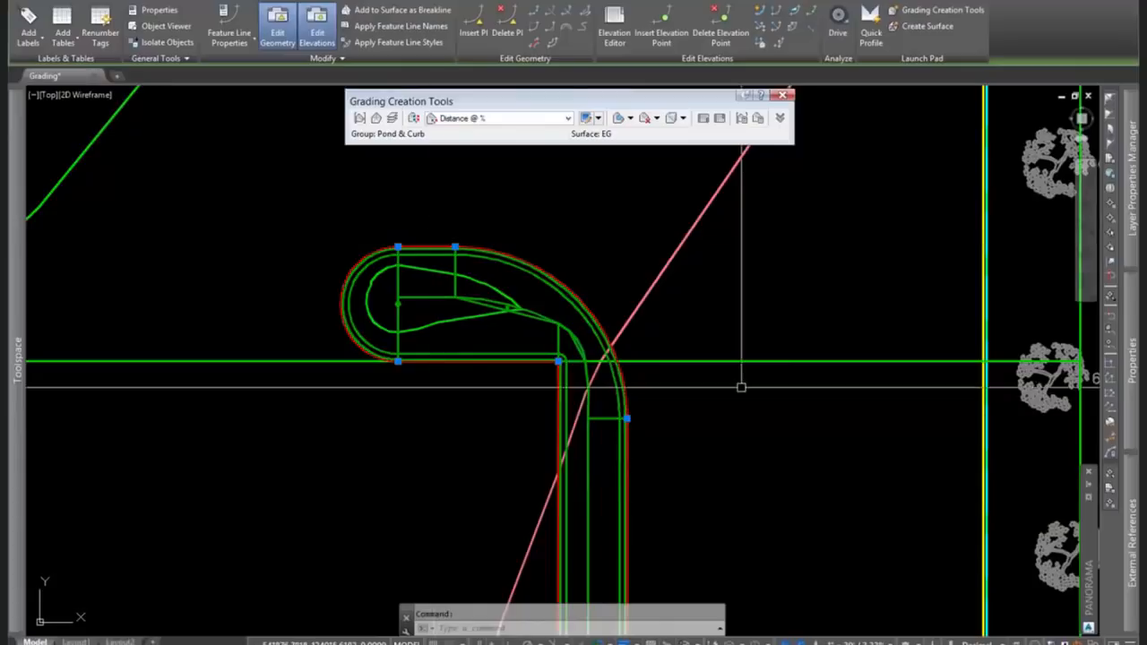
{"action": "key", "text": "Escape"}
{"action": "left_click", "coordinate": [781, 358]}
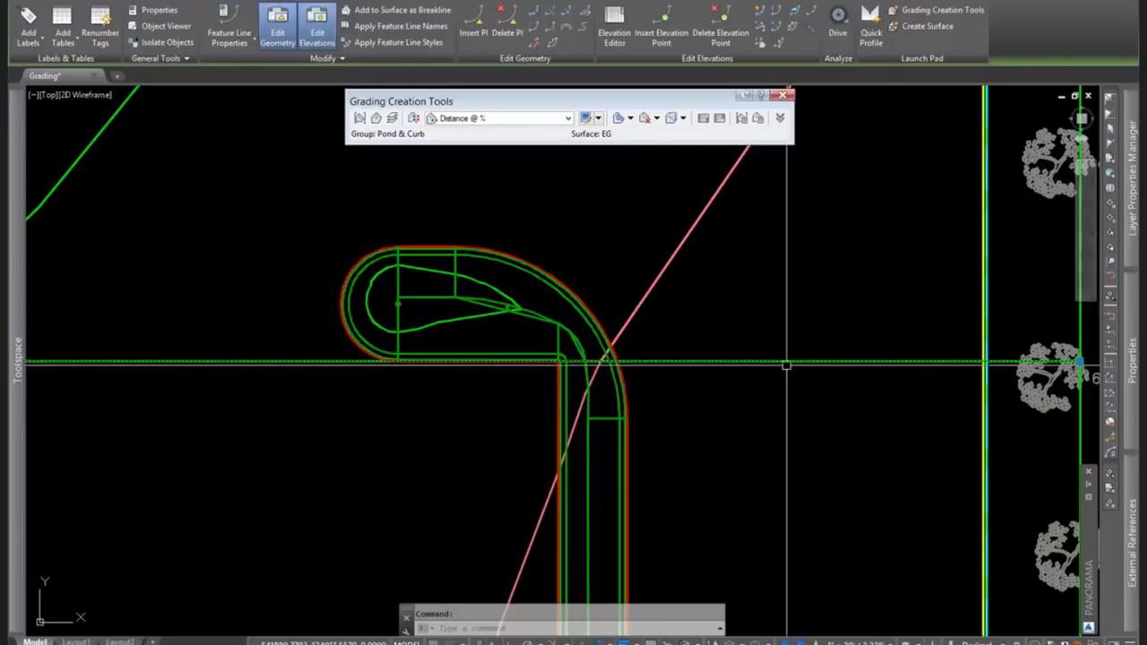
{"action": "scroll", "coordinate": [604, 332], "scroll_direction": "up", "scroll_amount": 5}
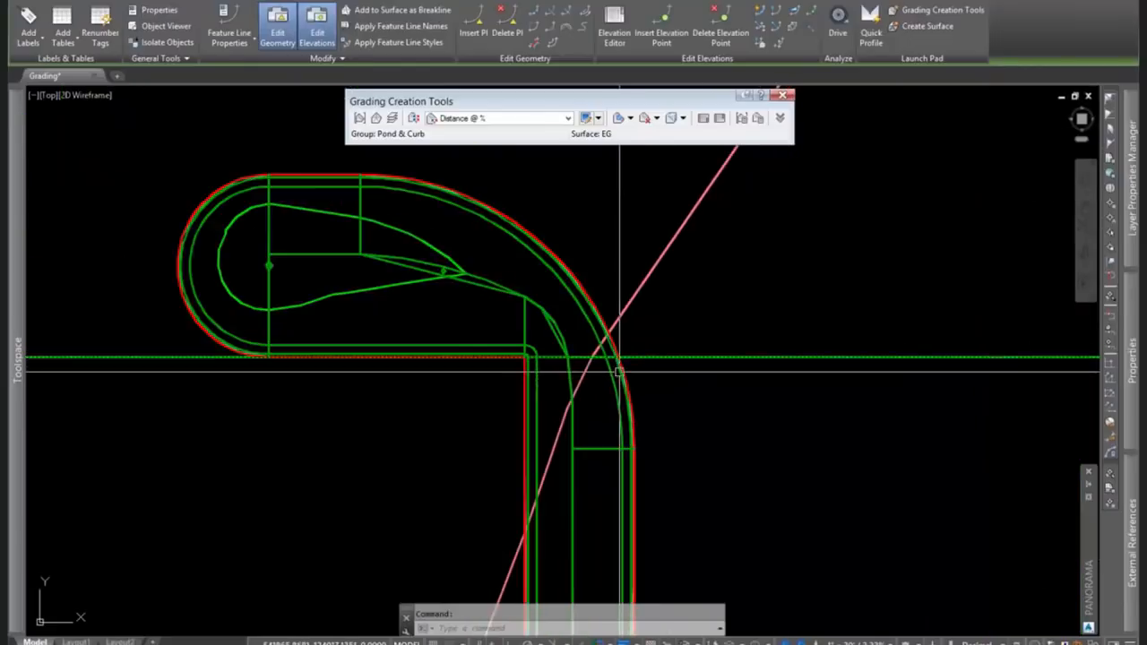
{"action": "key", "text": "Escape"}
{"action": "left_click", "coordinate": [591, 295]}
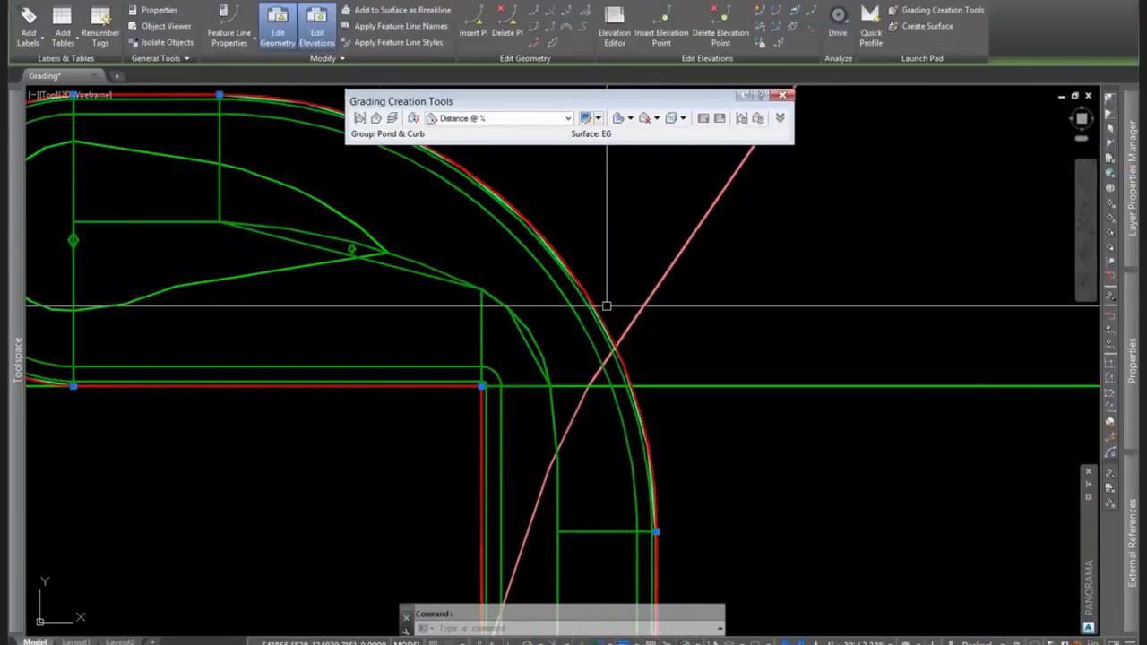
{"action": "scroll", "coordinate": [610, 309], "scroll_direction": "down", "scroll_amount": 4}
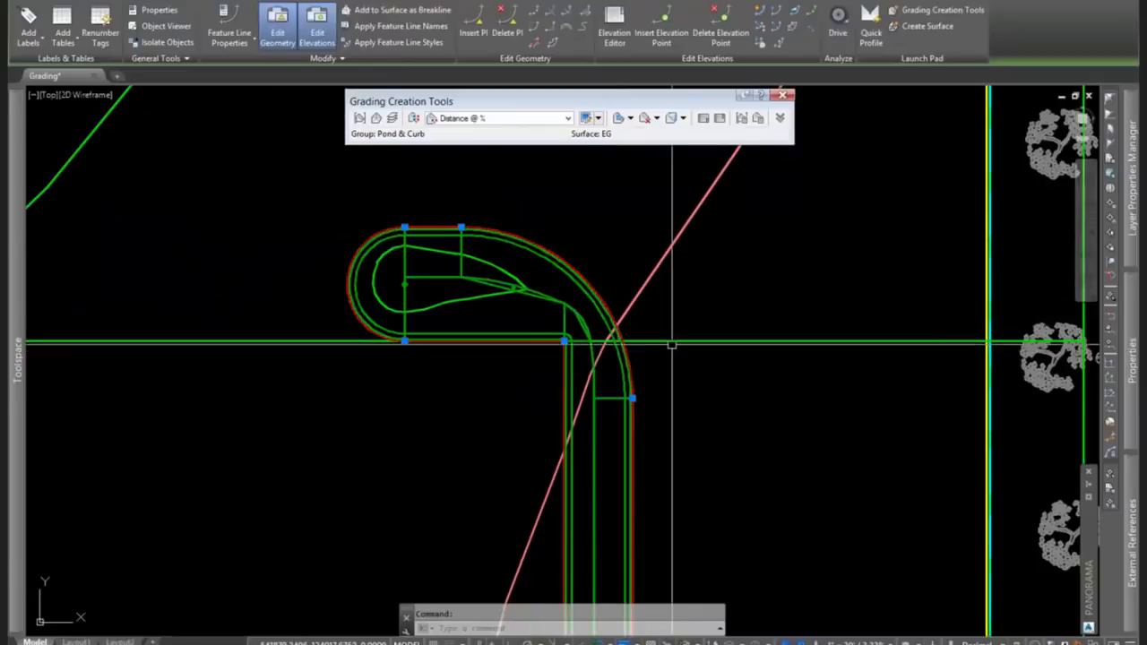
{"action": "scroll", "coordinate": [671, 346], "scroll_direction": "down", "scroll_amount": 2}
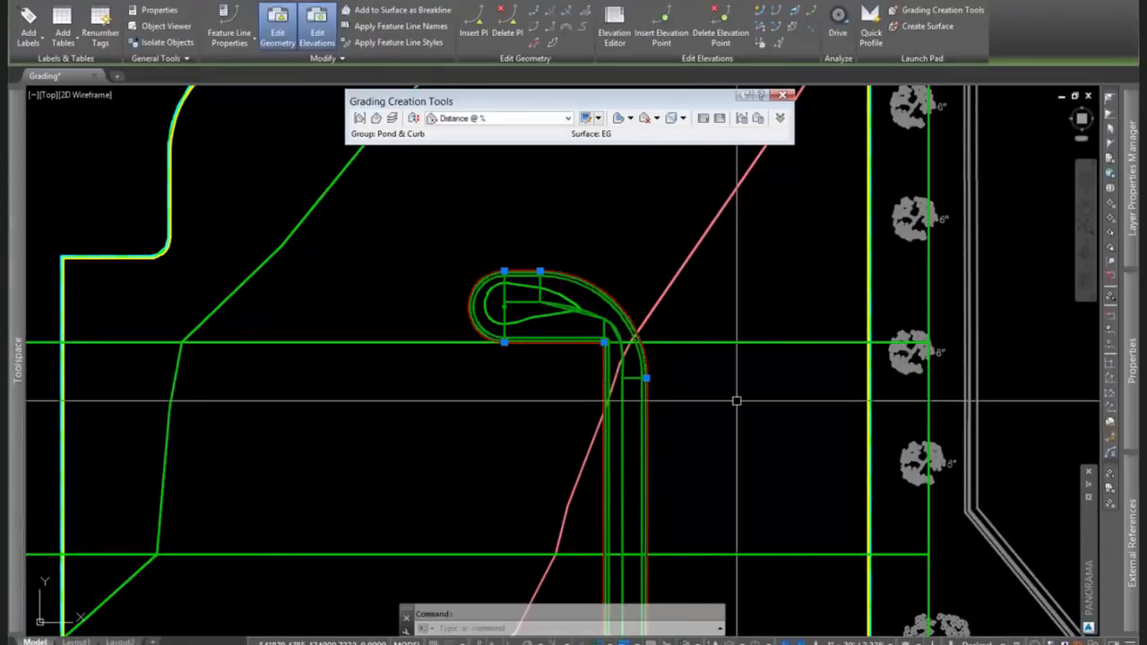
{"action": "key", "text": "Escape"}
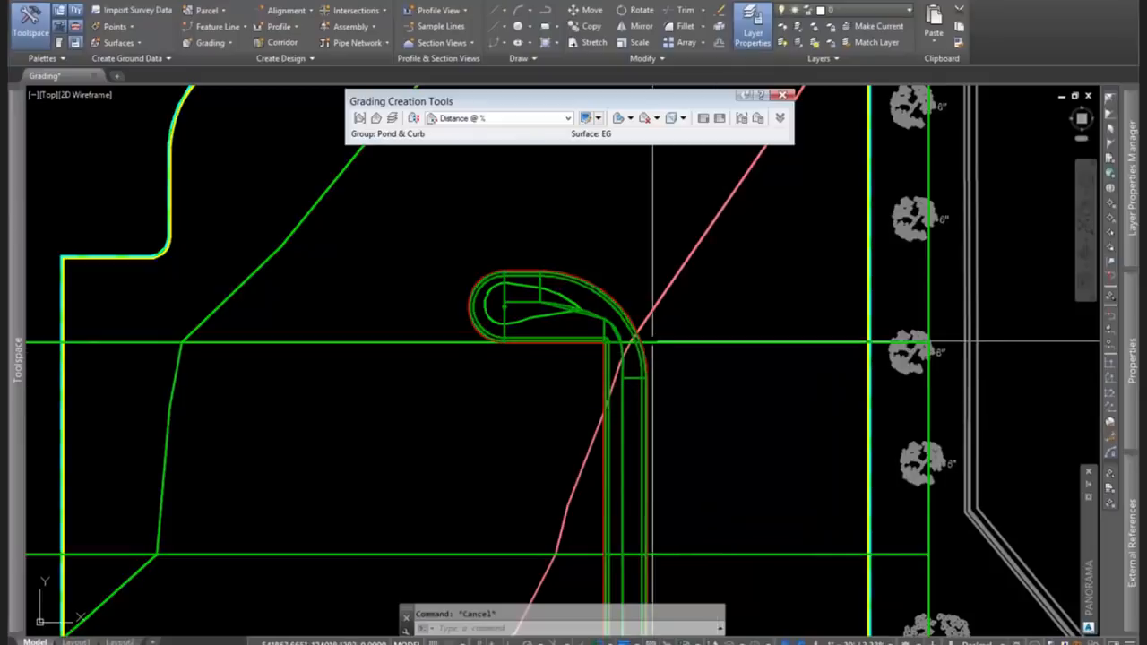
Insert an elevation point on the narrow island feature line's east side at the lower green grading line, taking its elevation from the Drainage surface.
{"action": "scroll", "coordinate": [650, 345], "scroll_direction": "up", "scroll_amount": 5}
{"action": "left_click", "coordinate": [619, 304]}
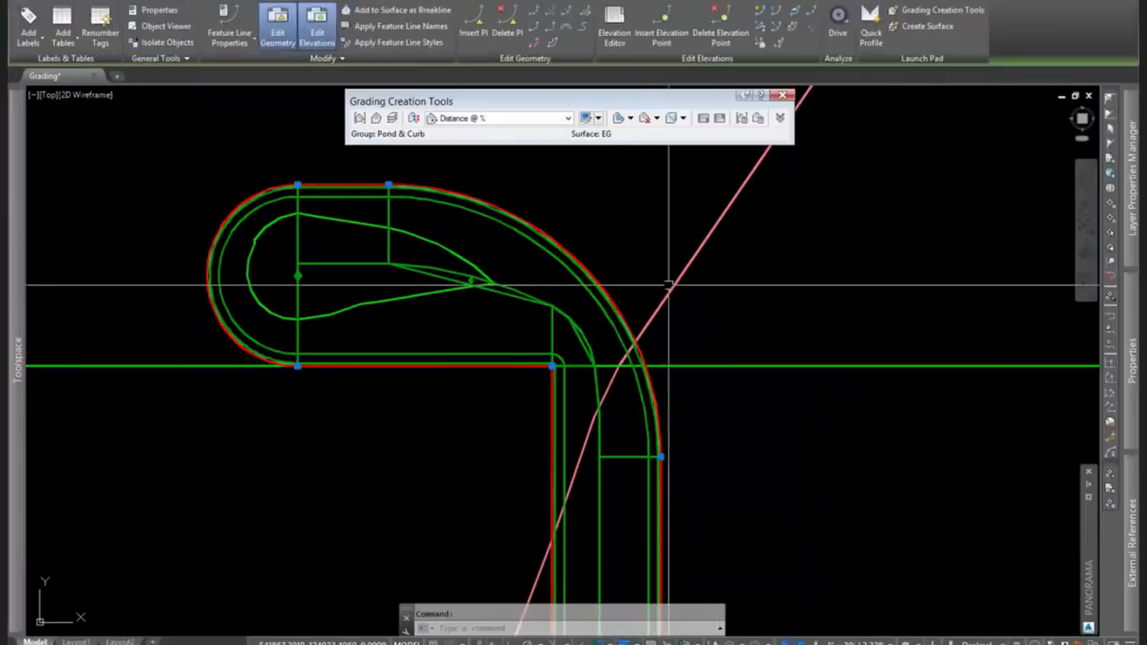
{"action": "scroll", "coordinate": [844, 370], "scroll_direction": "down", "scroll_amount": 8}
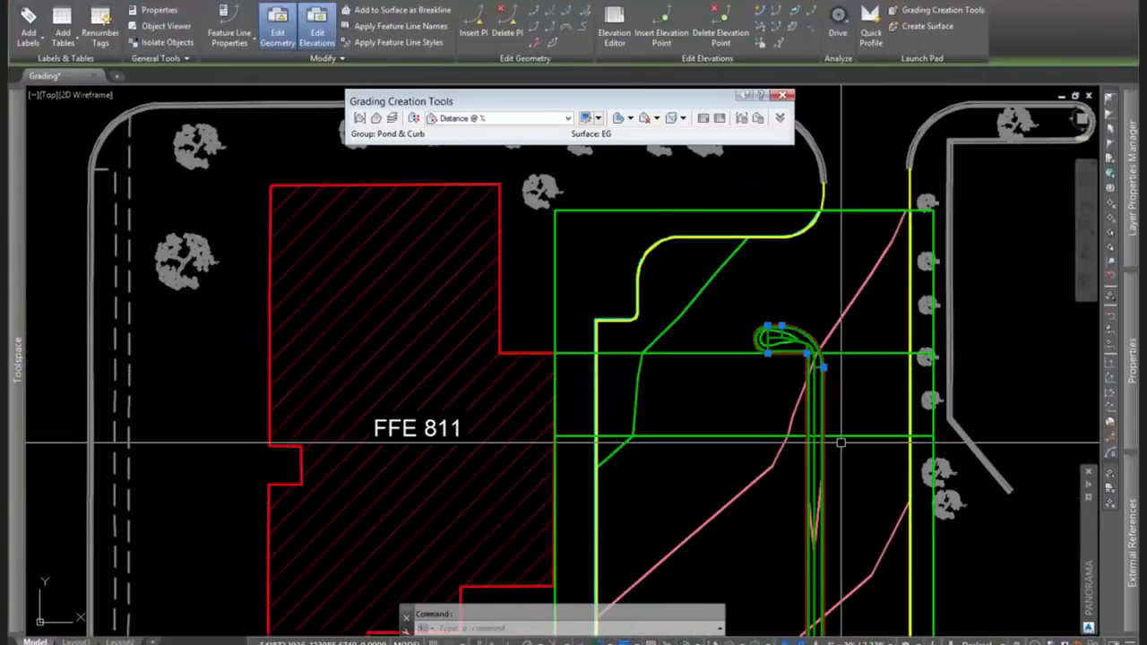
{"action": "scroll", "coordinate": [836, 439], "scroll_direction": "up", "scroll_amount": 6}
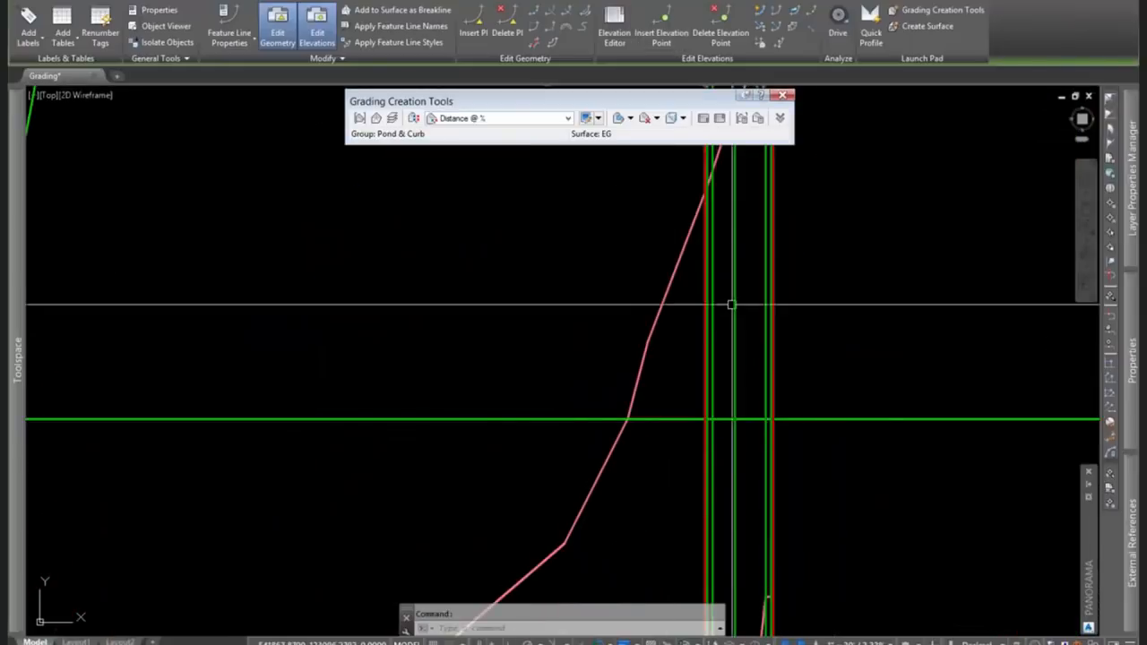
{"action": "left_click", "coordinate": [663, 27]}
{"action": "scroll", "coordinate": [797, 407], "scroll_direction": "up", "scroll_amount": 2}
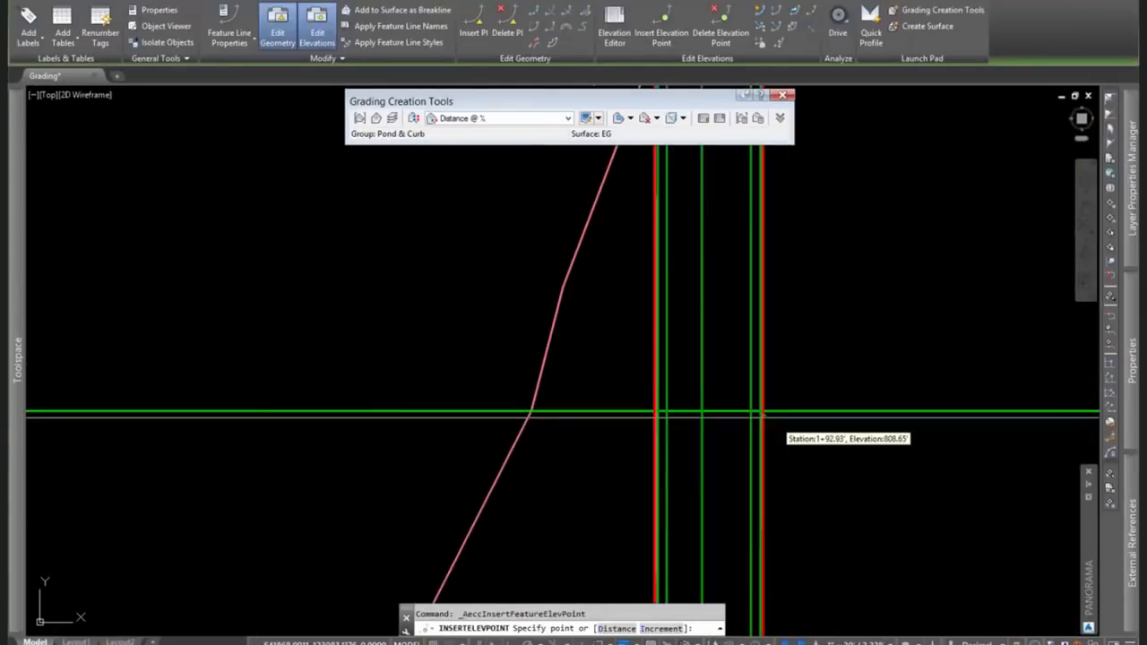
{"action": "right_click", "coordinate": [769, 383], "text": "shift"}
{"action": "left_click", "coordinate": [811, 341]}
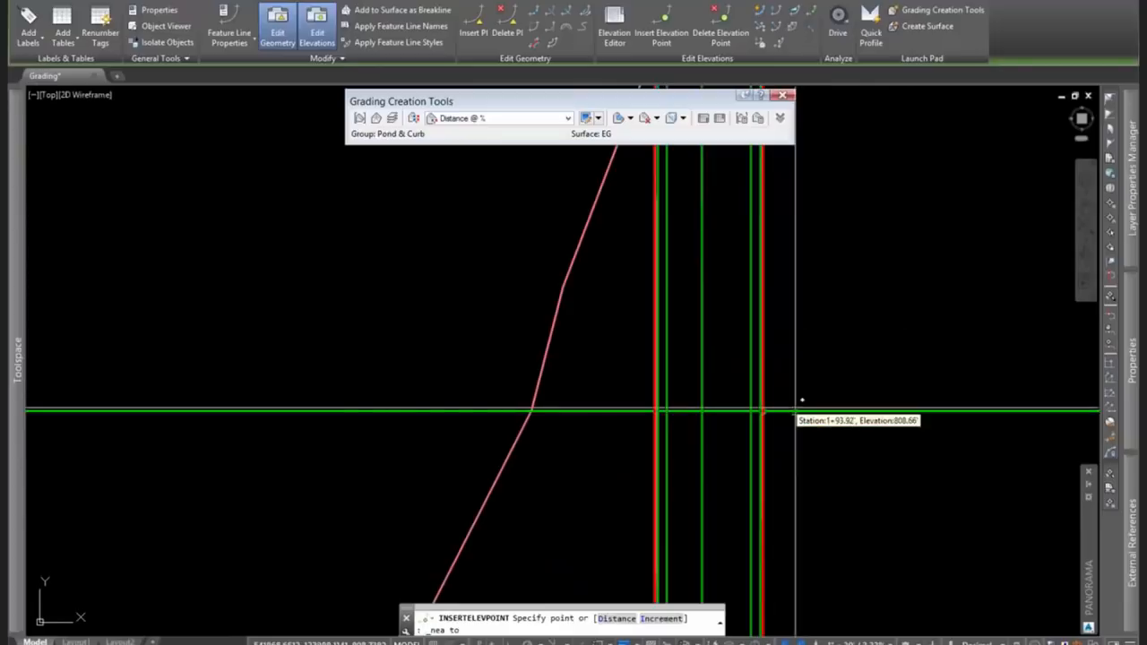
{"action": "left_click", "coordinate": [794, 410]}
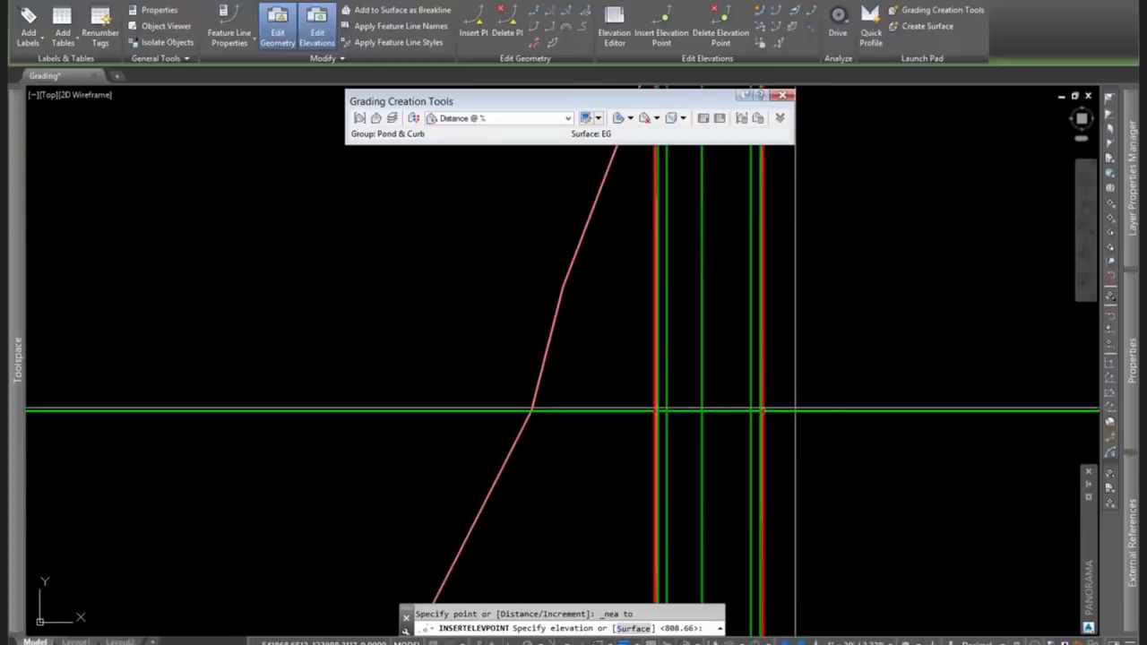
{"action": "type", "text": "s"}
{"action": "key", "text": "Return"}
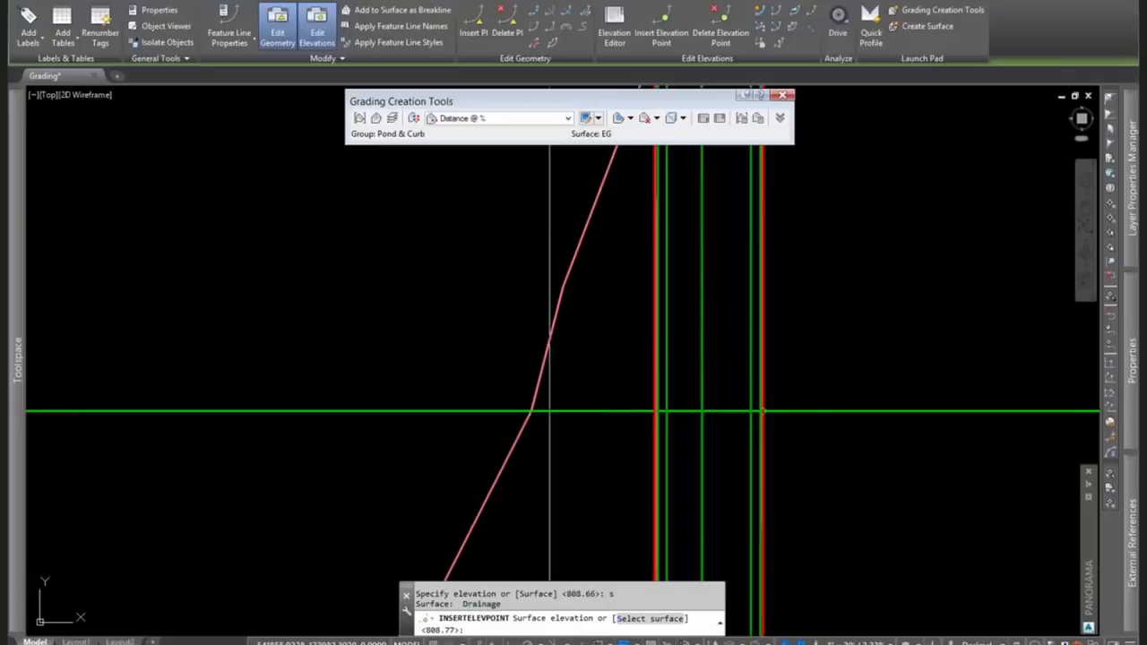
{"action": "key", "text": "Return"}
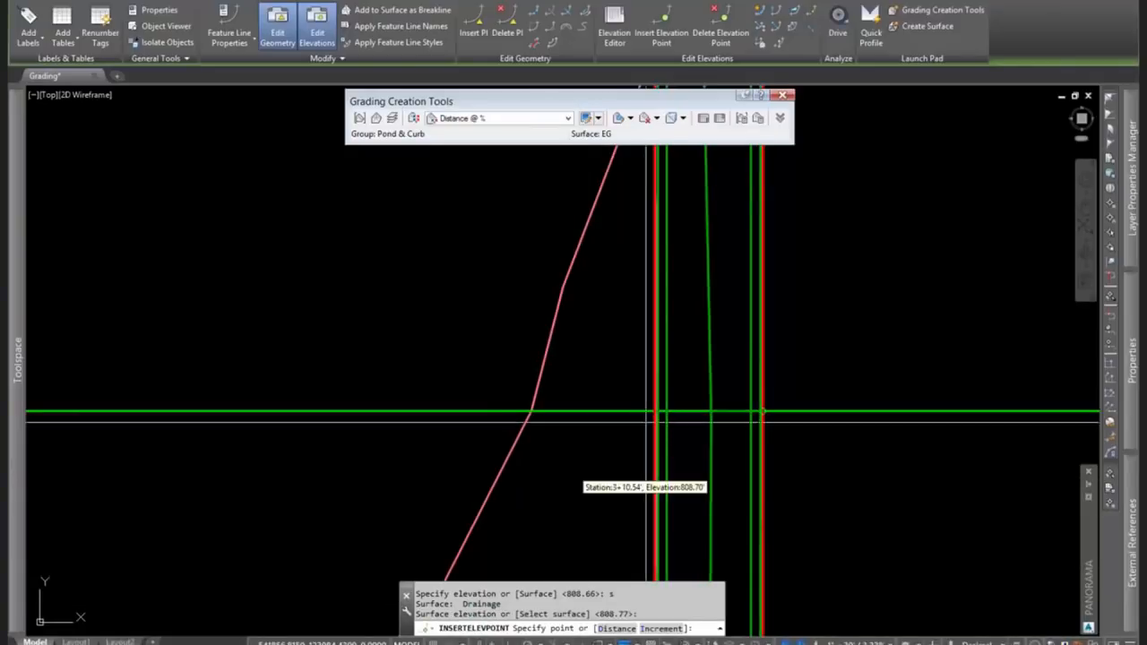
Insert a matching elevation point on the island feature line's west side at the same grading line, using the Drainage surface elevation.
{"action": "right_click", "coordinate": [632, 389], "text": "shift"}
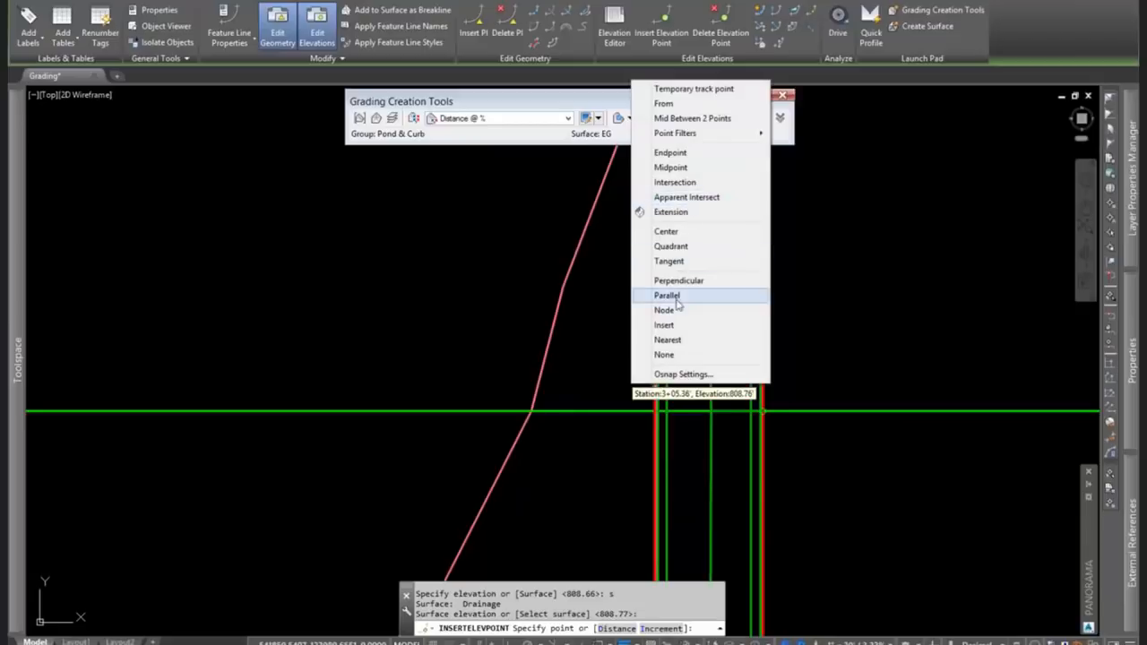
{"action": "left_click", "coordinate": [667, 340]}
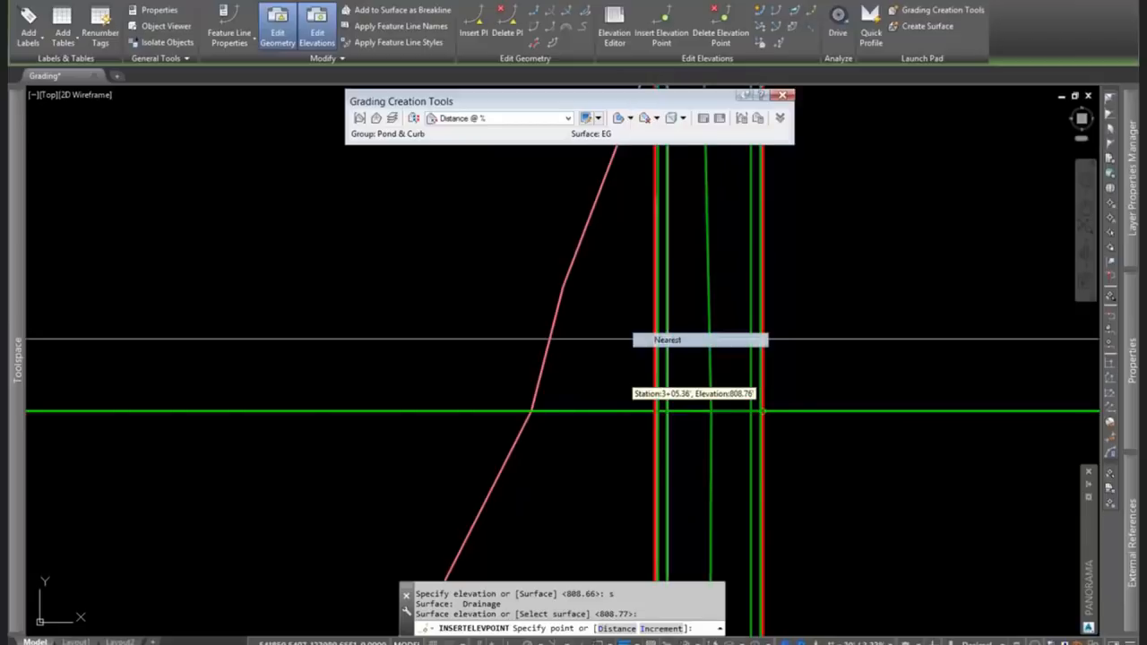
{"action": "left_click", "coordinate": [610, 412]}
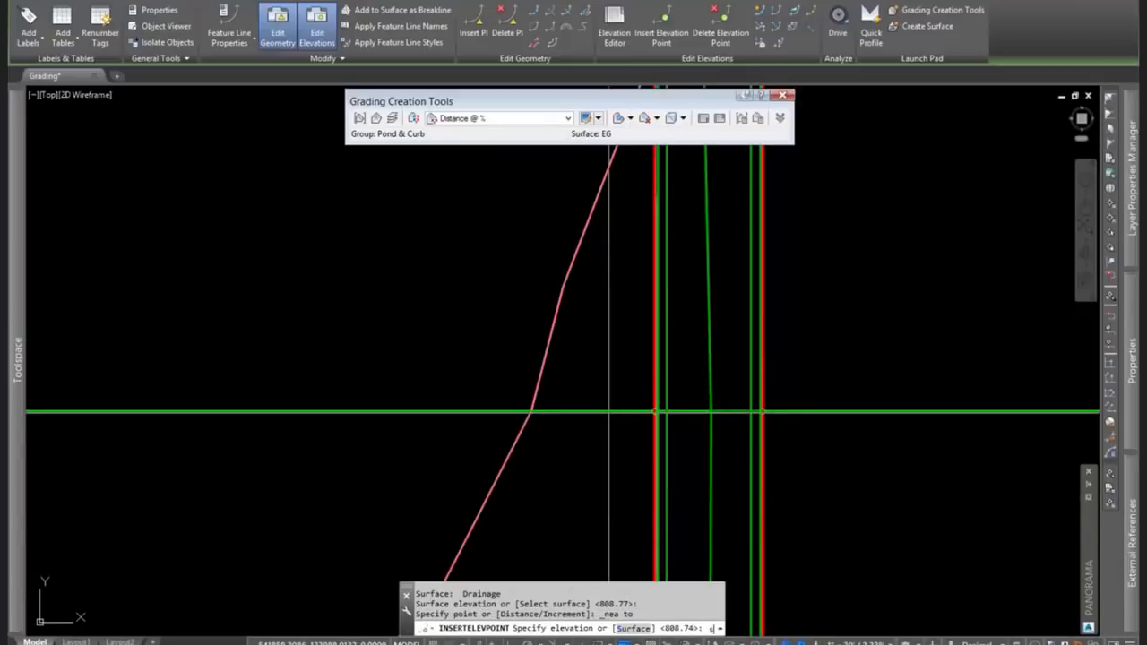
{"action": "type", "text": "s"}
{"action": "key", "text": "Return"}
{"action": "key", "text": "Return"}
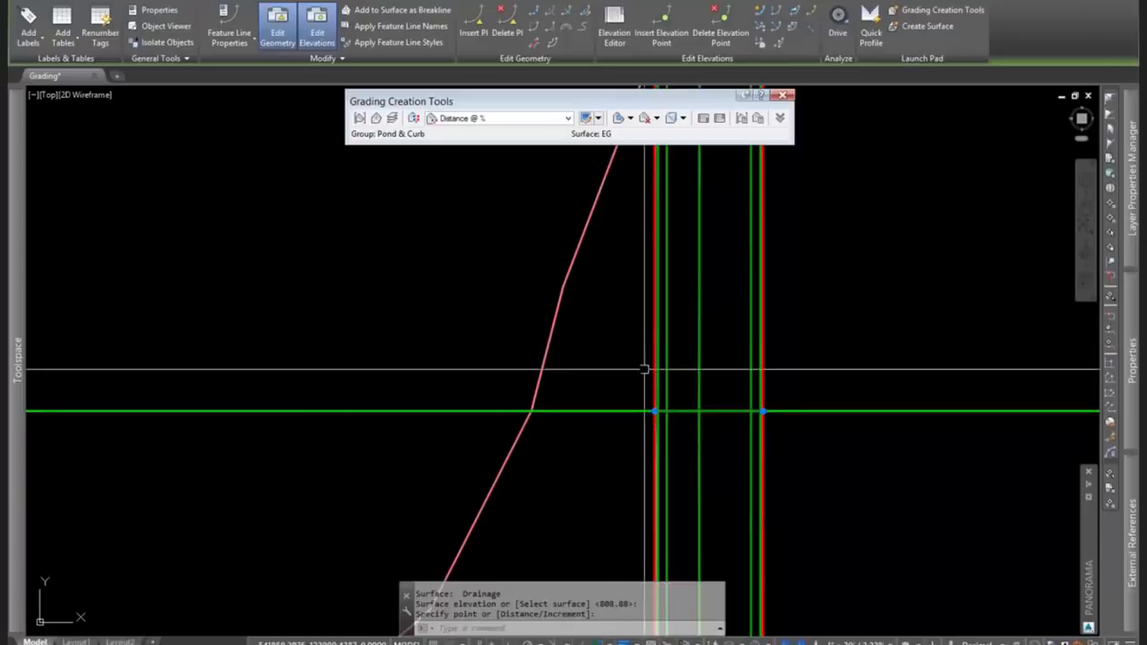
{"action": "key", "text": "Escape"}
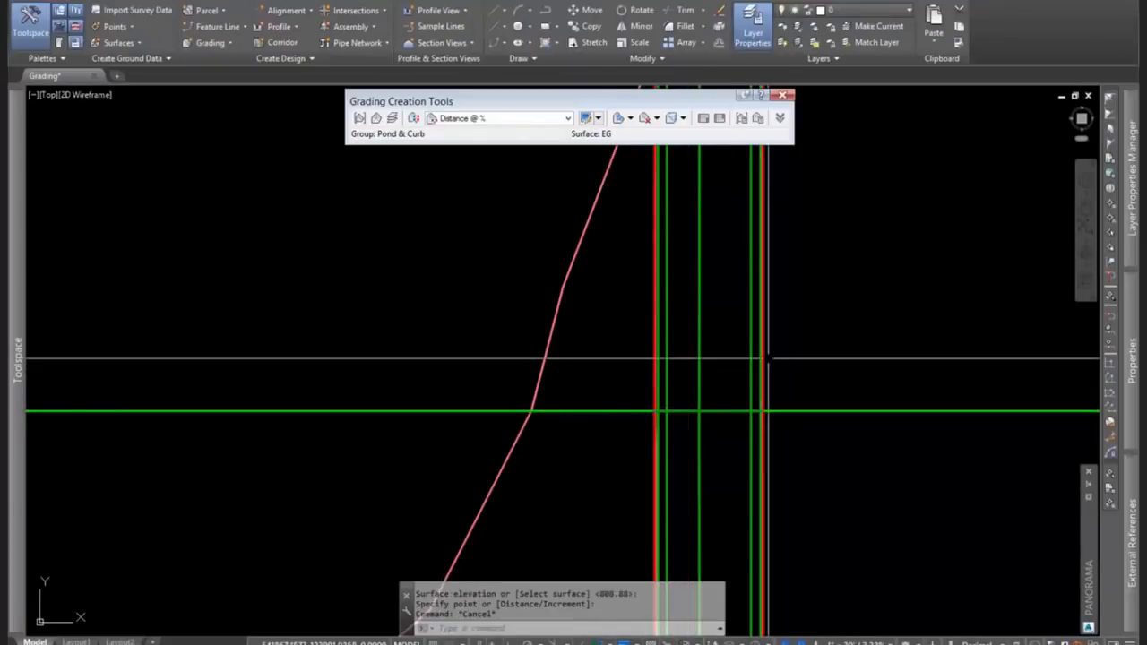
Save the Grading drawing with the whole site in view.
{"action": "scroll", "coordinate": [768, 359], "scroll_direction": "down", "scroll_amount": 5}
{"action": "scroll", "coordinate": [779, 468], "scroll_direction": "up", "scroll_amount": 3}
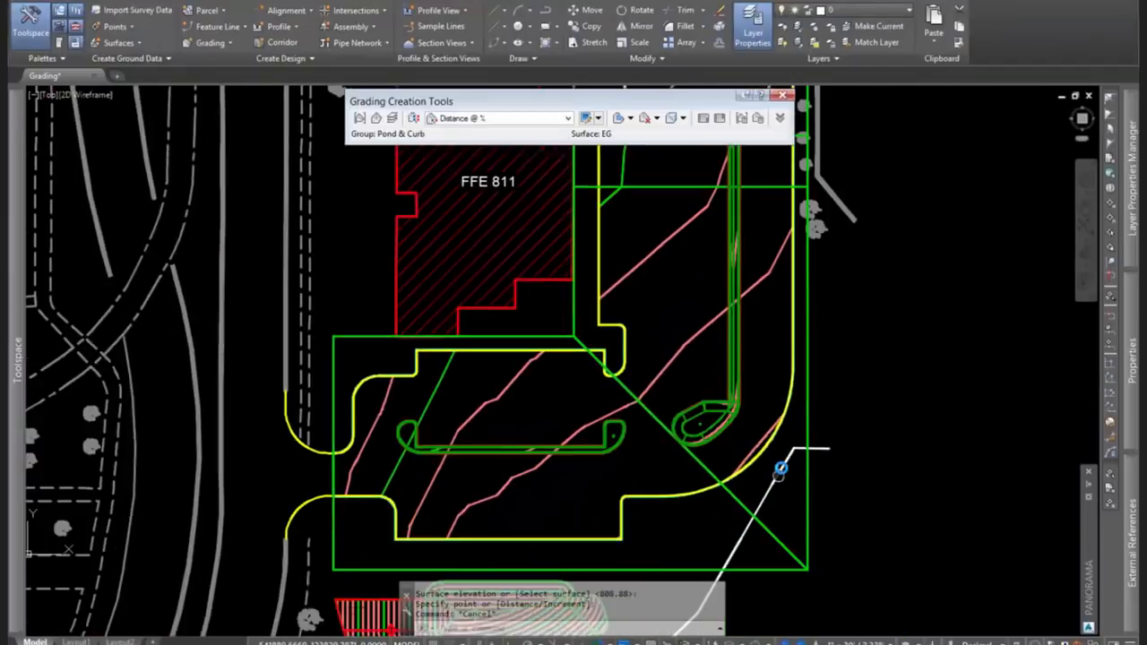
{"action": "scroll", "coordinate": [814, 466], "scroll_direction": "down", "scroll_amount": 3}
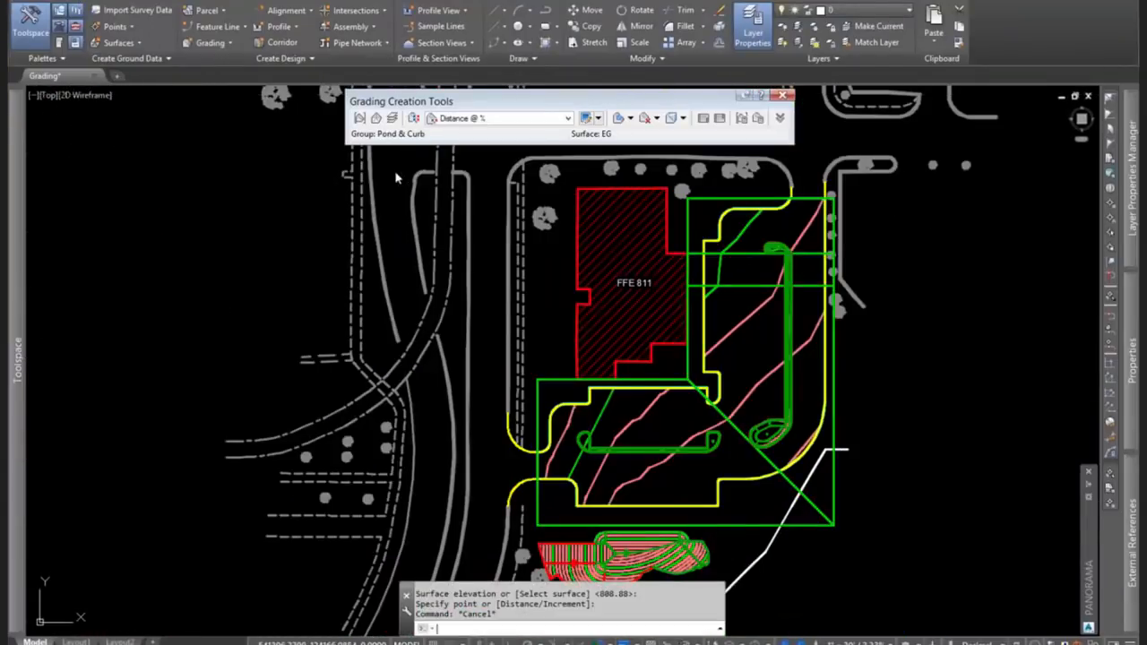
{"action": "key", "text": "ctrl+s"}
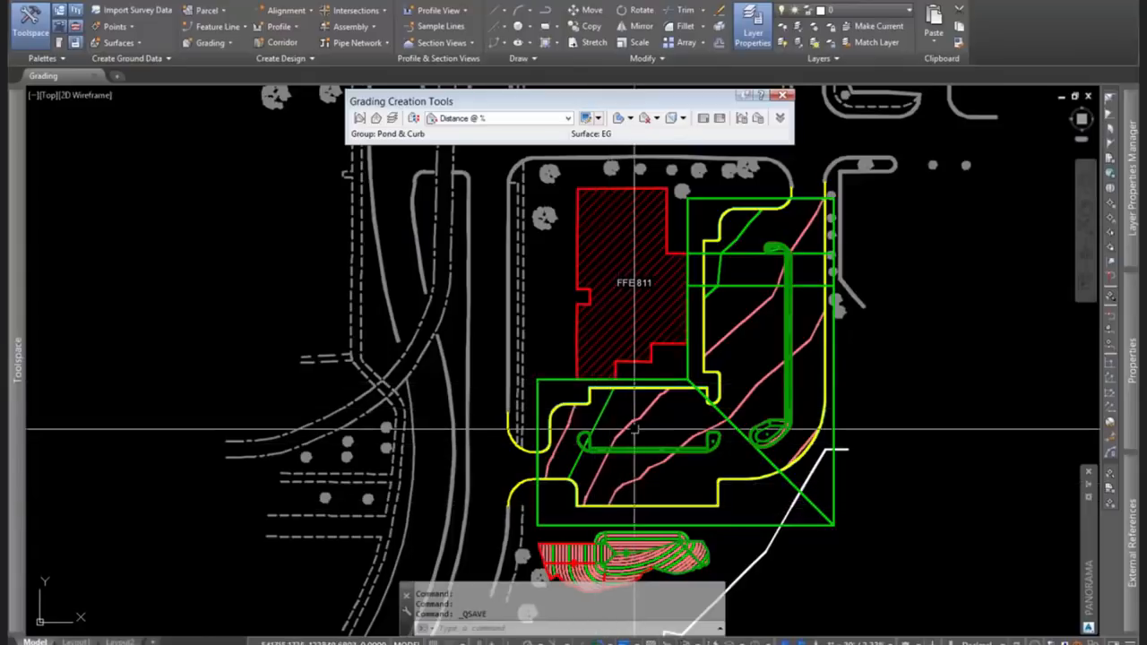
Inspect the cyan _BOUNDARY line around the parking lot, starting from the curb corner south of the building.
{"action": "scroll", "coordinate": [766, 215], "scroll_direction": "up", "scroll_amount": 3}
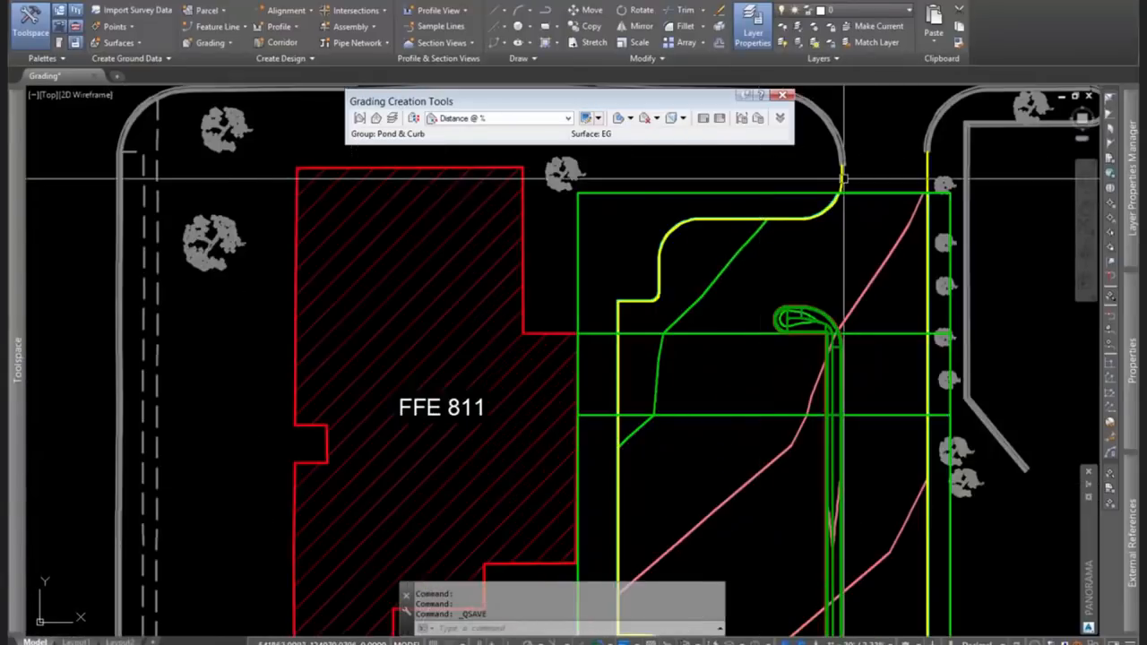
{"action": "scroll", "coordinate": [813, 193], "scroll_direction": "down", "scroll_amount": 3}
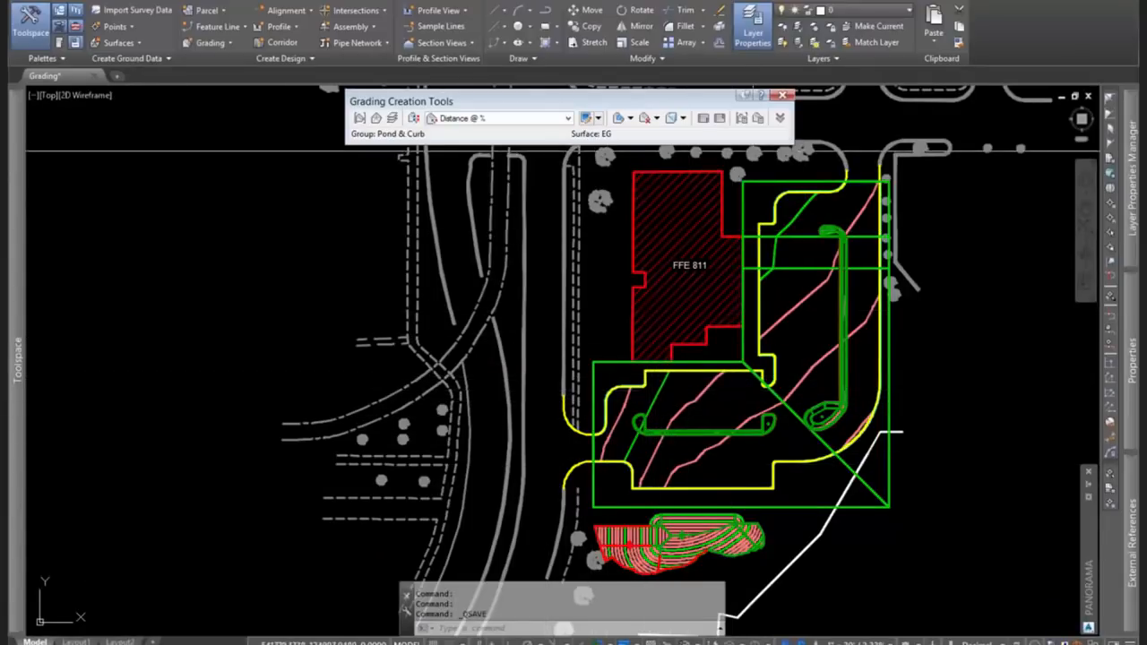
{"action": "scroll", "coordinate": [717, 376], "scroll_direction": "up", "scroll_amount": 4}
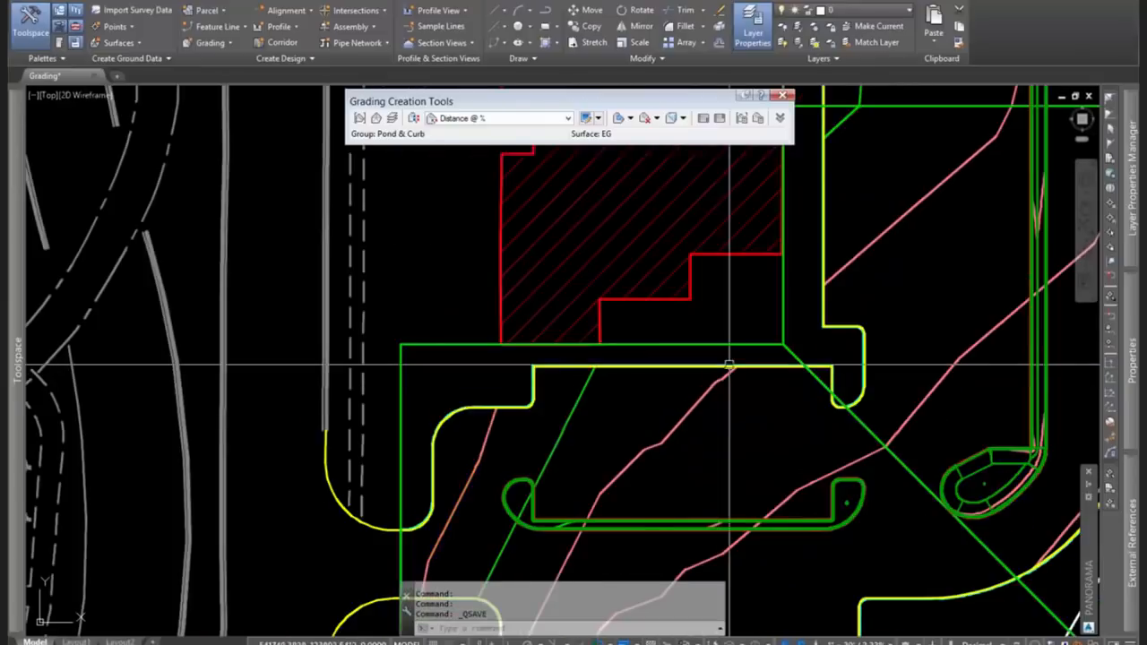
{"action": "scroll", "coordinate": [830, 365], "scroll_direction": "up", "scroll_amount": 4}
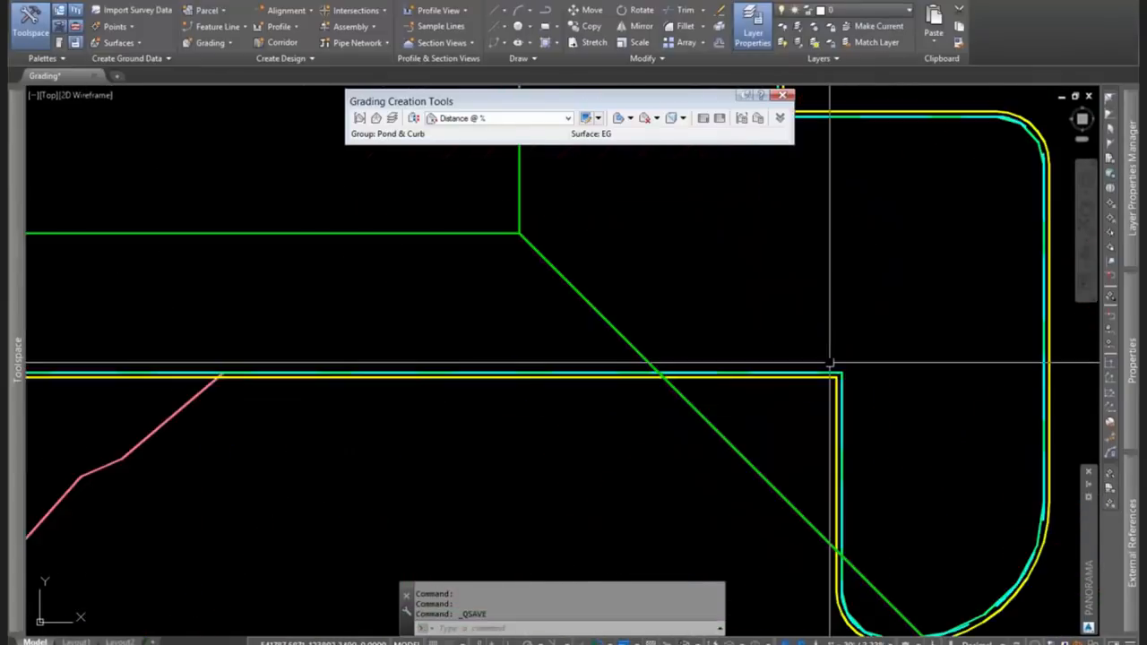
{"action": "scroll", "coordinate": [830, 363], "scroll_direction": "up", "scroll_amount": 6}
{"action": "scroll", "coordinate": [876, 424], "scroll_direction": "down", "scroll_amount": 4}
{"action": "middle_click_drag", "start_coordinate": [909, 430], "coordinate": [729, 287]}
{"action": "scroll", "coordinate": [730, 288], "scroll_direction": "up", "scroll_amount": 2}
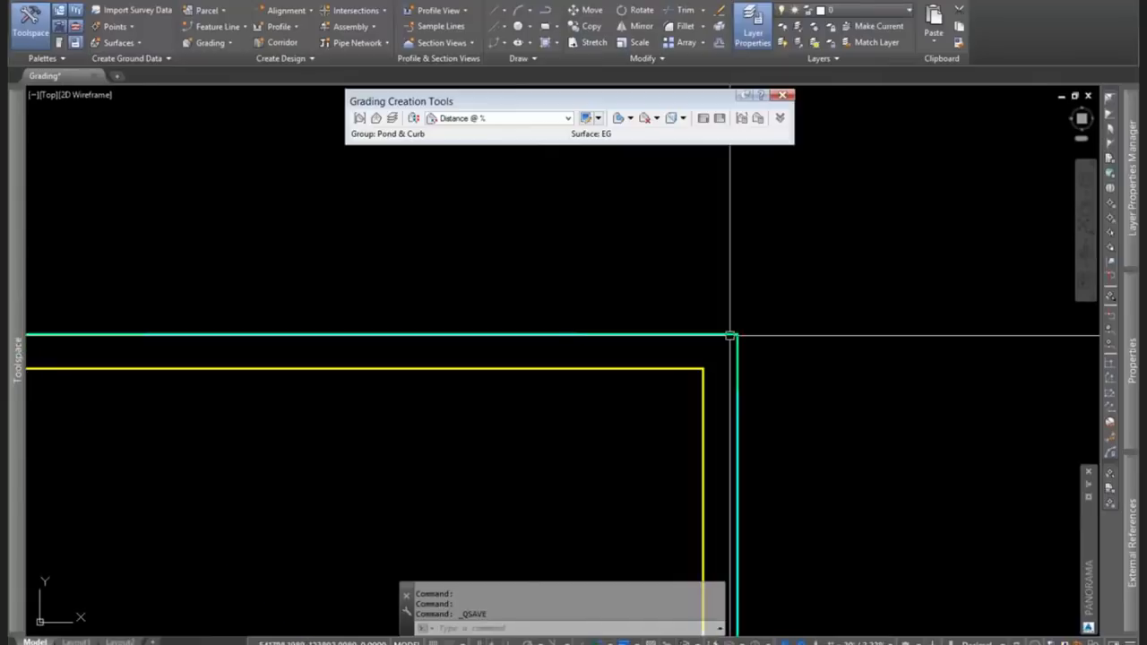
{"action": "key", "text": "Escape"}
{"action": "left_click", "coordinate": [738, 432]}
{"action": "scroll", "coordinate": [768, 369], "scroll_direction": "down", "scroll_amount": 2}
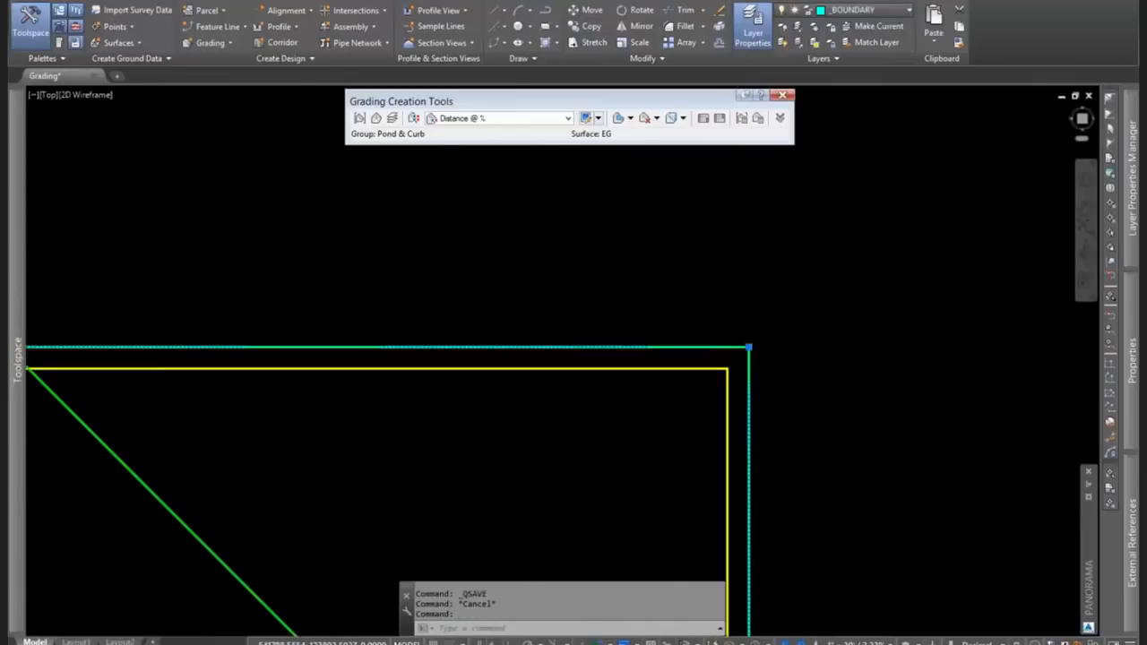
{"action": "scroll", "coordinate": [768, 367], "scroll_direction": "down", "scroll_amount": 5}
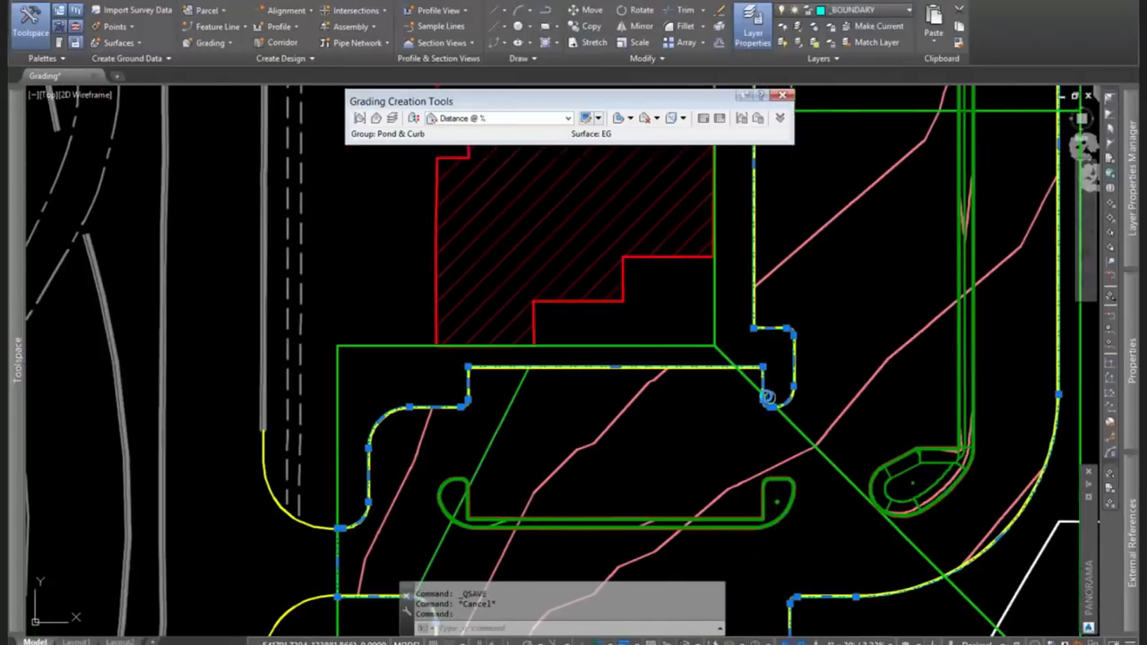
{"action": "scroll", "coordinate": [767, 395], "scroll_direction": "down", "scroll_amount": 3}
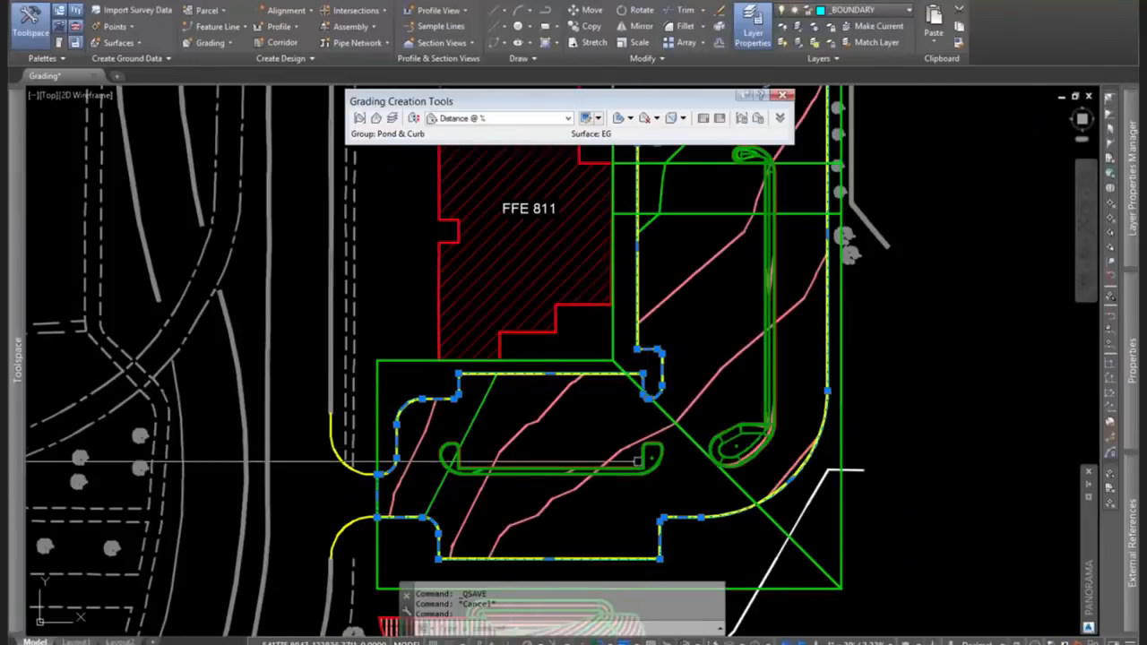
Examine the yellow _CURB GUTTER line against the boundary at the rounded curb end crossed by the diagonal grading line.
{"action": "scroll", "coordinate": [639, 406], "scroll_direction": "up", "scroll_amount": 8}
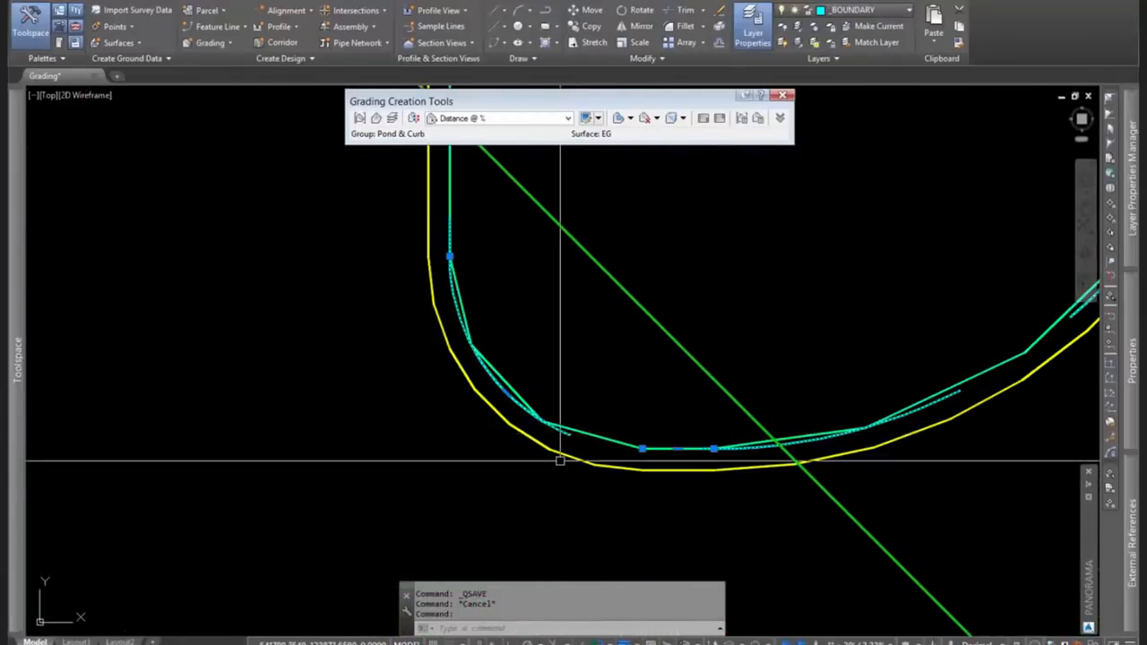
{"action": "key", "text": "Escape"}
{"action": "left_click", "coordinate": [690, 468]}
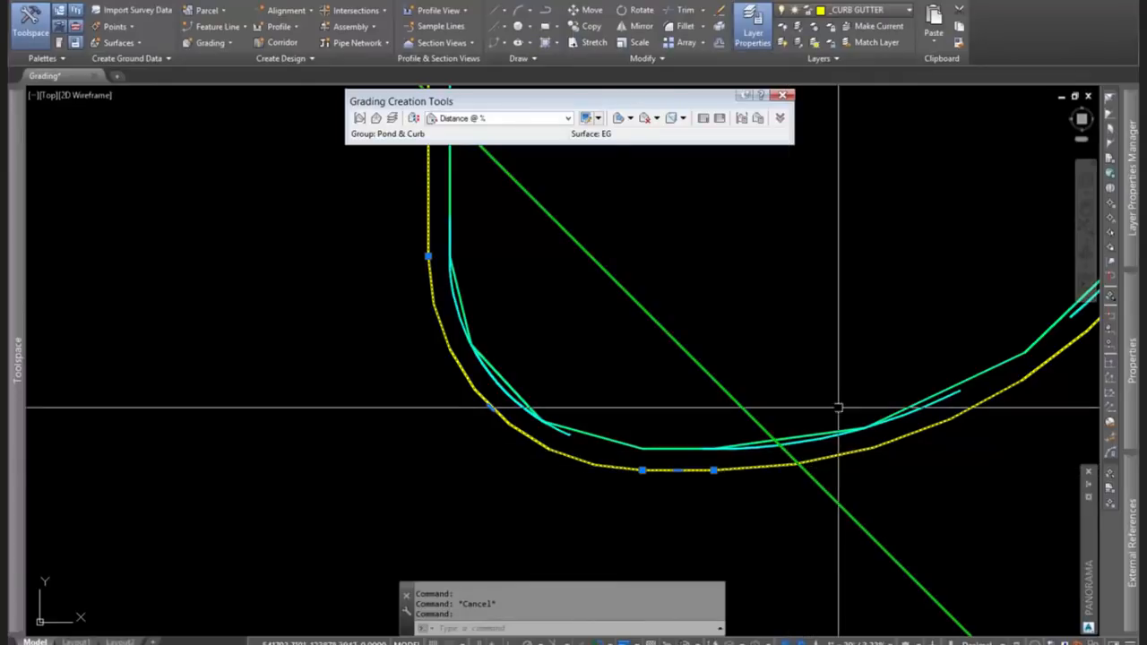
{"action": "scroll", "coordinate": [839, 409], "scroll_direction": "down", "scroll_amount": 4}
{"action": "scroll", "coordinate": [839, 412], "scroll_direction": "down", "scroll_amount": 8}
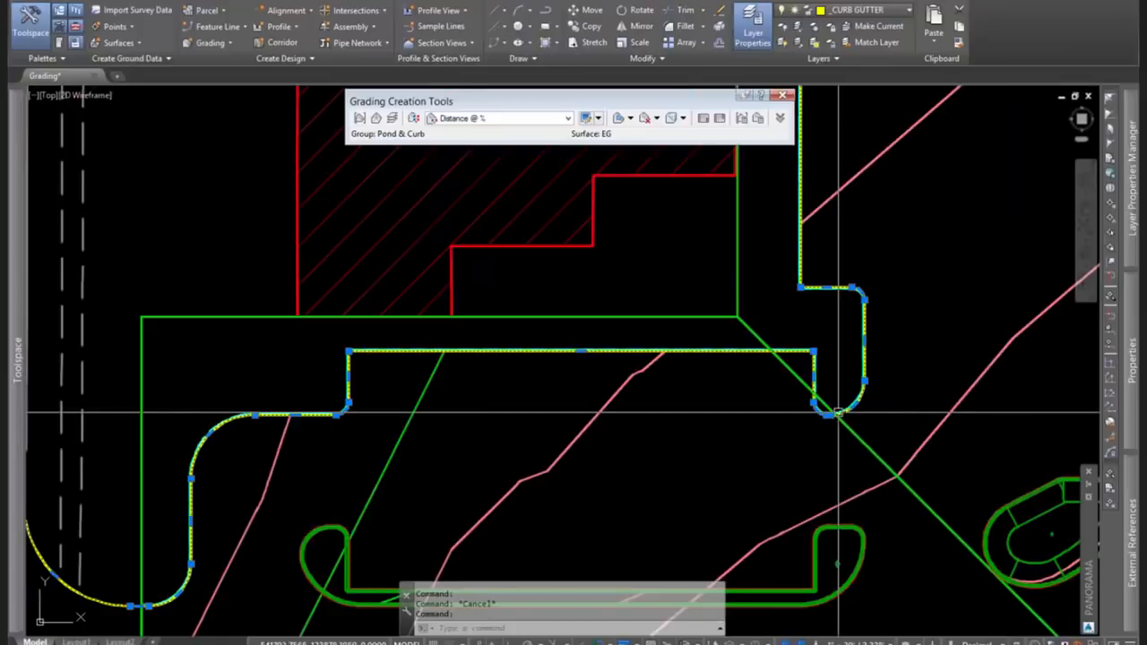
{"action": "scroll", "coordinate": [807, 464], "scroll_direction": "up", "scroll_amount": 2}
{"action": "mouse_move", "coordinate": [806, 464]}
{"action": "middle_mouse_down"}
{"action": "mouse_move", "coordinate": [654, 448]}
{"action": "mouse_move", "coordinate": [678, 489]}
{"action": "middle_mouse_up"}
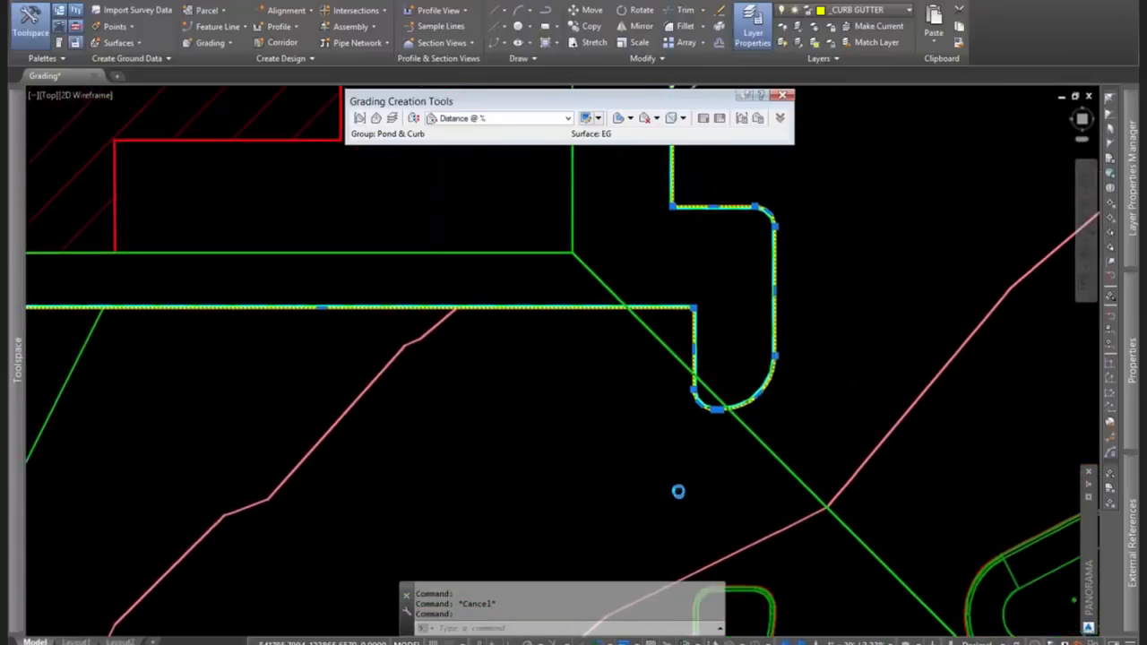
Convert the yellow _CURB GUTTER line around the building into a feature line in site Pond and Curb, style Curb - CTC, erasing the original and assigning elevations.
{"action": "scroll", "coordinate": [687, 454], "scroll_direction": "up", "scroll_amount": 6}
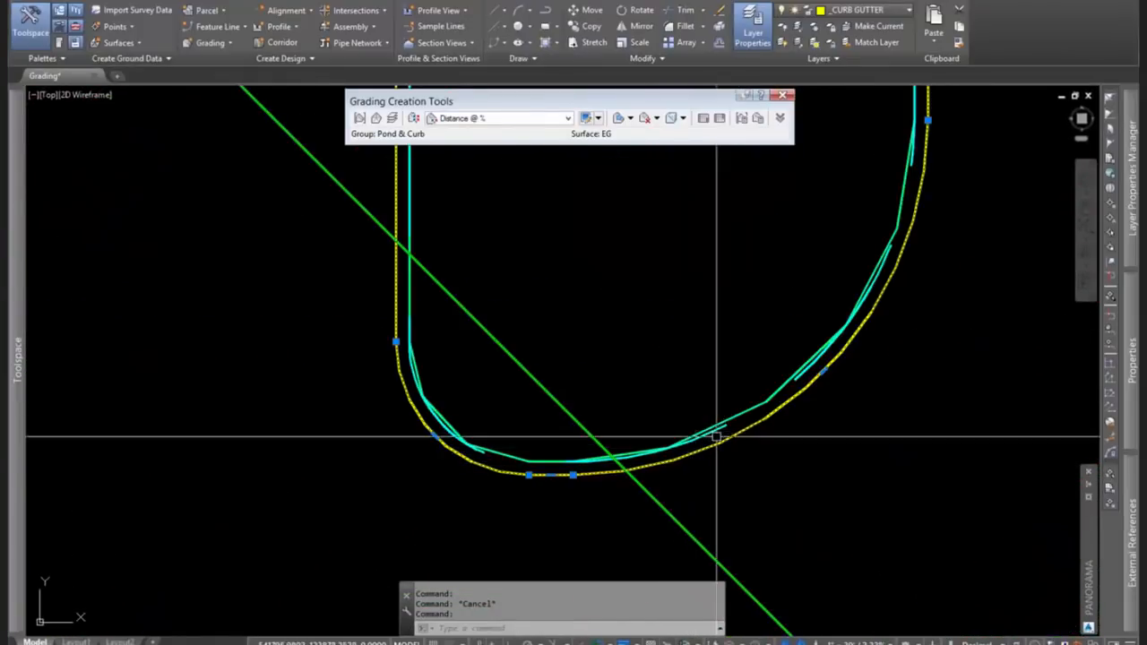
{"action": "scroll", "coordinate": [759, 400], "scroll_direction": "down", "scroll_amount": 7}
{"action": "middle_click_drag", "start_coordinate": [517, 463], "coordinate": [716, 400]}
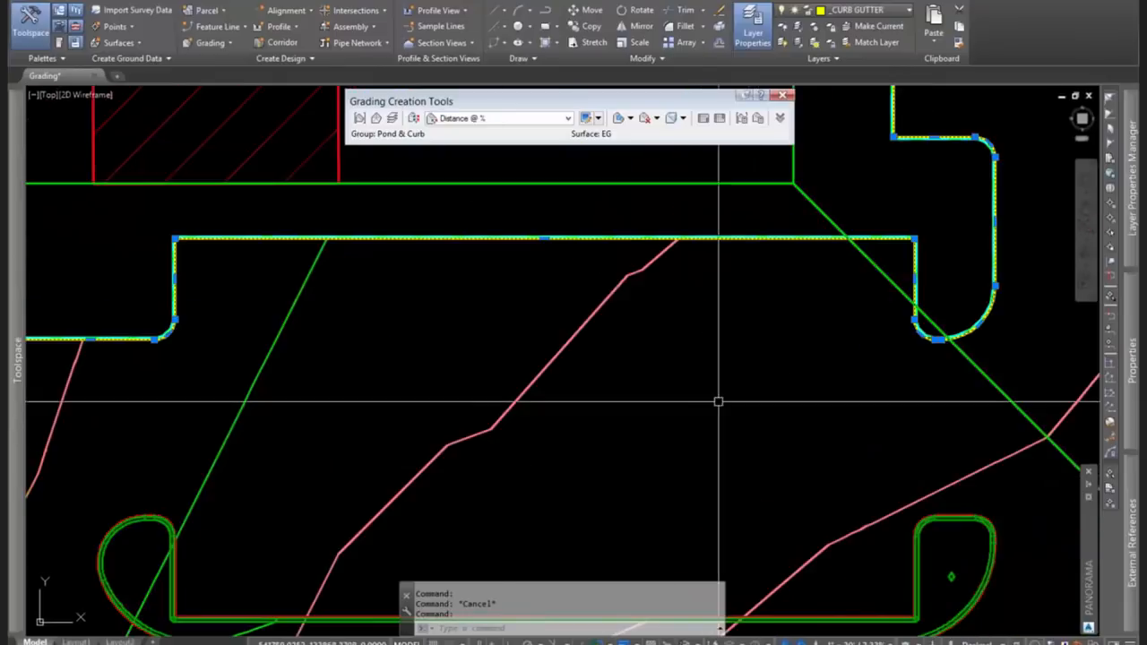
{"action": "left_click", "coordinate": [224, 27]}
{"action": "left_click", "coordinate": [234, 88]}
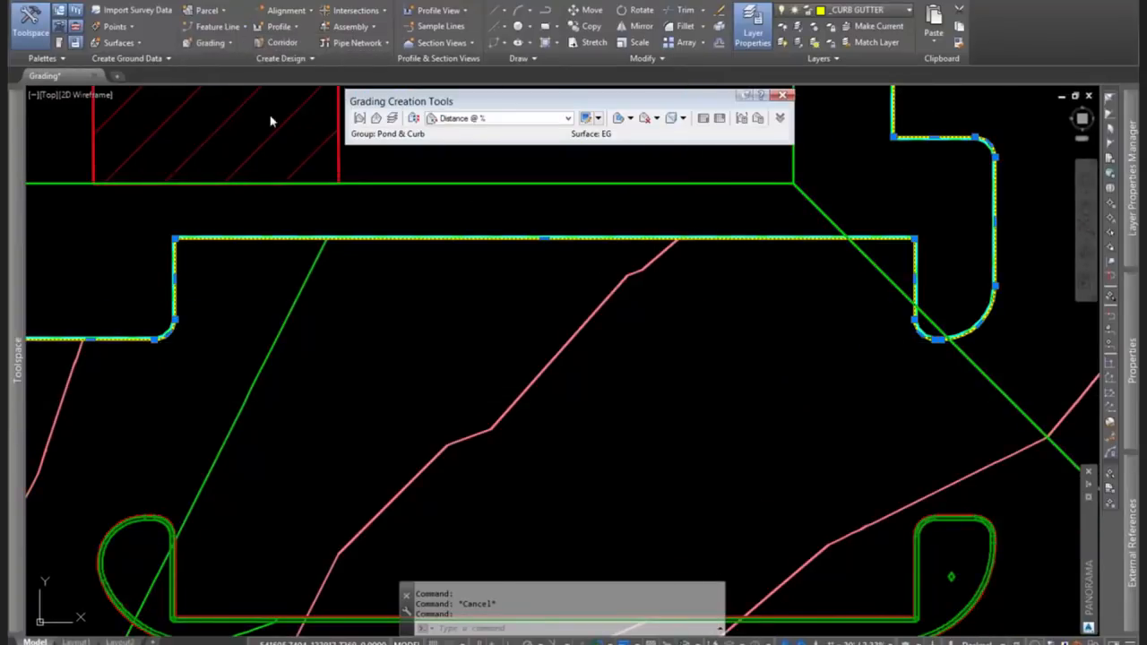
{"action": "left_click_drag", "start_coordinate": [849, 82], "coordinate": [640, 87]}
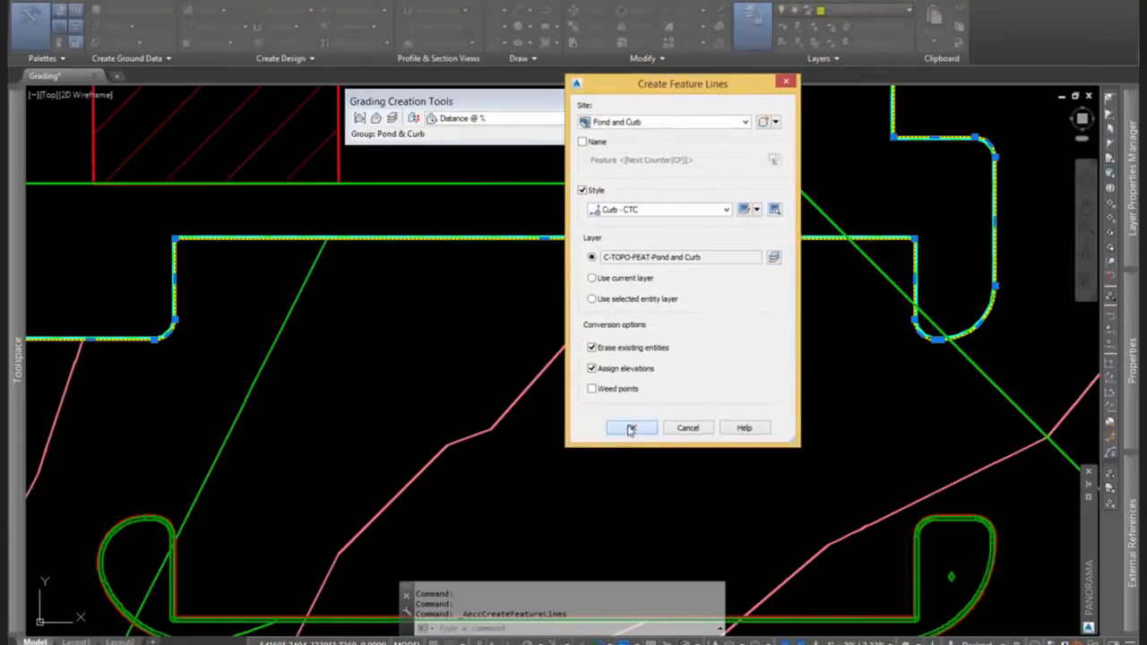
{"action": "left_click", "coordinate": [630, 429]}
Assign the new curb feature line's elevations from the Drainage surface.
{"action": "left_click", "coordinate": [805, 287]}
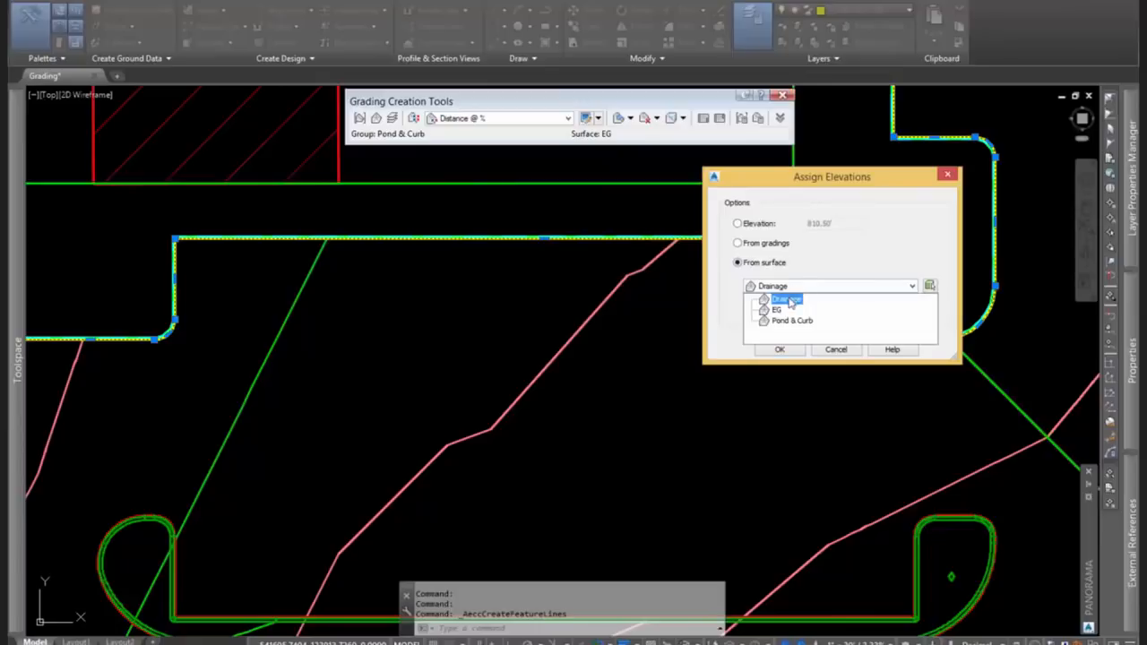
{"action": "left_click", "coordinate": [786, 299]}
{"action": "left_click", "coordinate": [778, 350]}
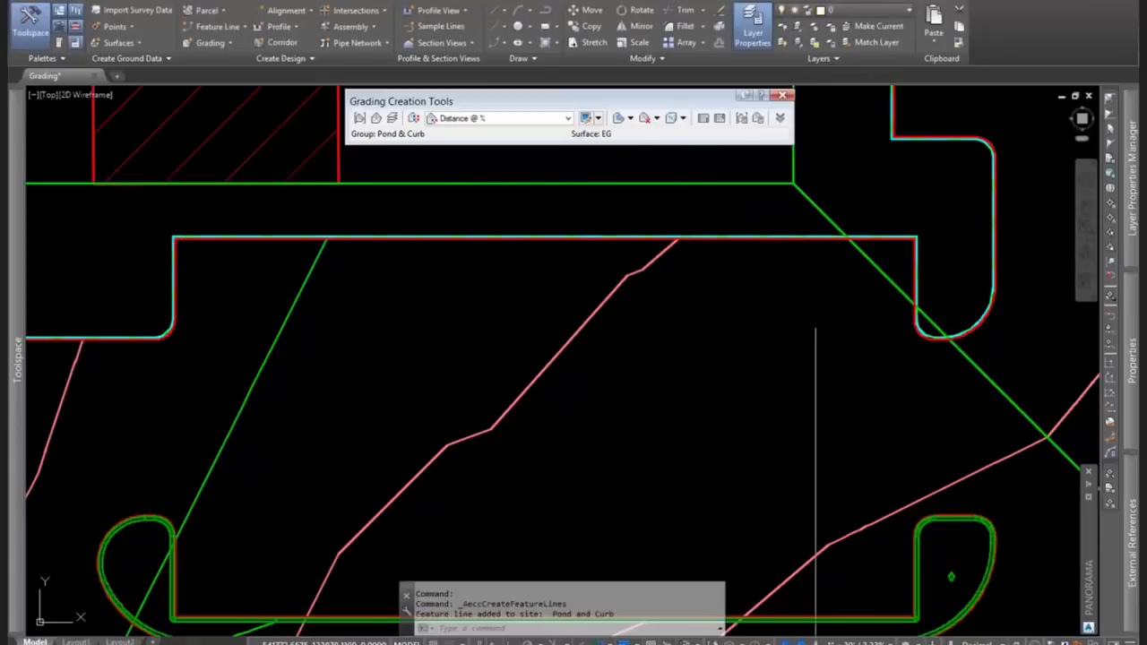
Insert an elevation point on the new curb feature line at the northern horizontal grading line east of the building, using the Drainage surface elevation.
{"action": "scroll", "coordinate": [860, 283], "scroll_direction": "down", "scroll_amount": 5}
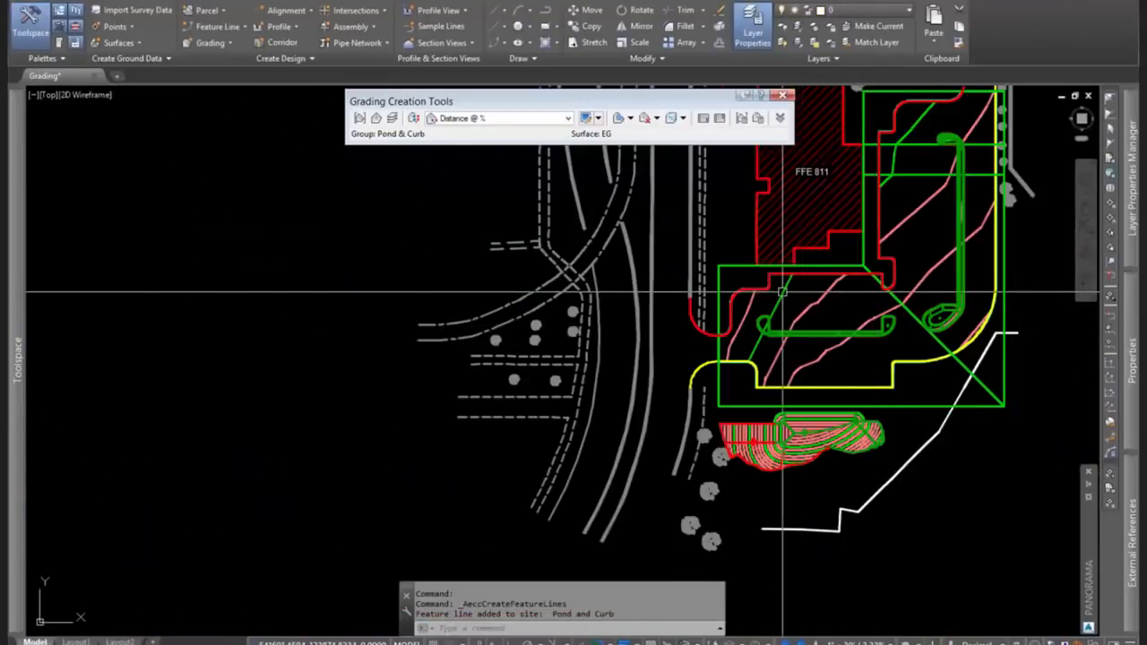
{"action": "scroll", "coordinate": [778, 292], "scroll_direction": "up", "scroll_amount": 3}
{"action": "scroll", "coordinate": [761, 293], "scroll_direction": "up", "scroll_amount": 2}
{"action": "left_click", "coordinate": [729, 262]}
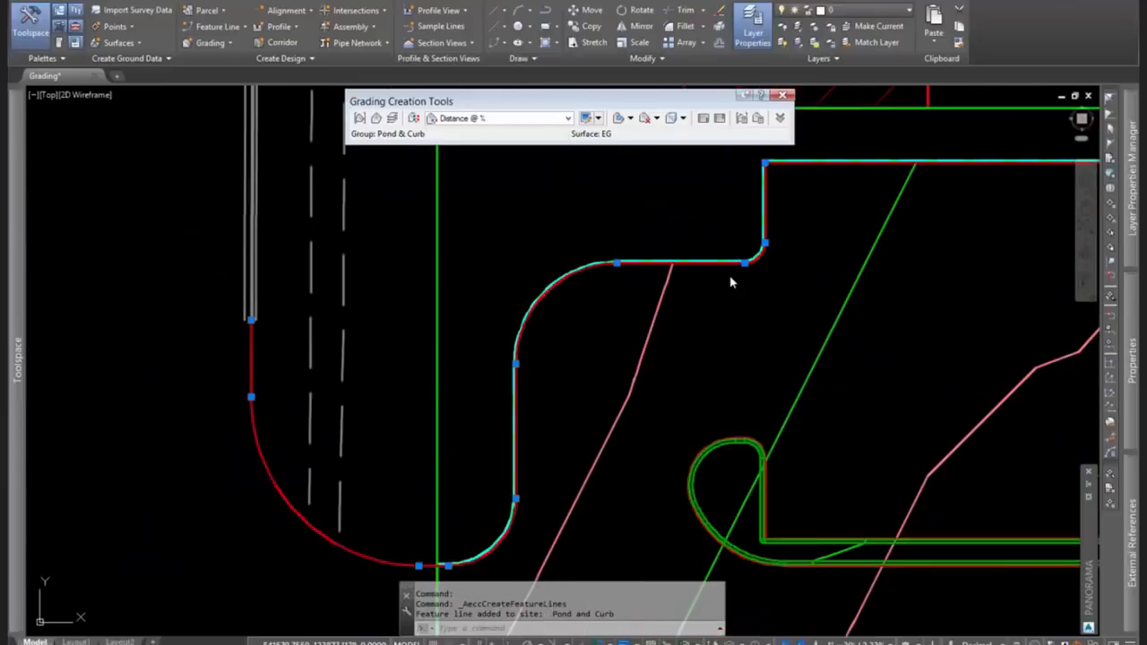
{"action": "scroll", "coordinate": [686, 328], "scroll_direction": "down", "scroll_amount": 2}
{"action": "mouse_move", "coordinate": [893, 329]}
{"action": "middle_mouse_down"}
{"action": "mouse_move", "coordinate": [651, 436]}
{"action": "mouse_move", "coordinate": [464, 562]}
{"action": "middle_mouse_up"}
{"action": "scroll", "coordinate": [654, 218], "scroll_direction": "up", "scroll_amount": 2}
{"action": "middle_click_drag", "start_coordinate": [665, 222], "coordinate": [614, 392]}
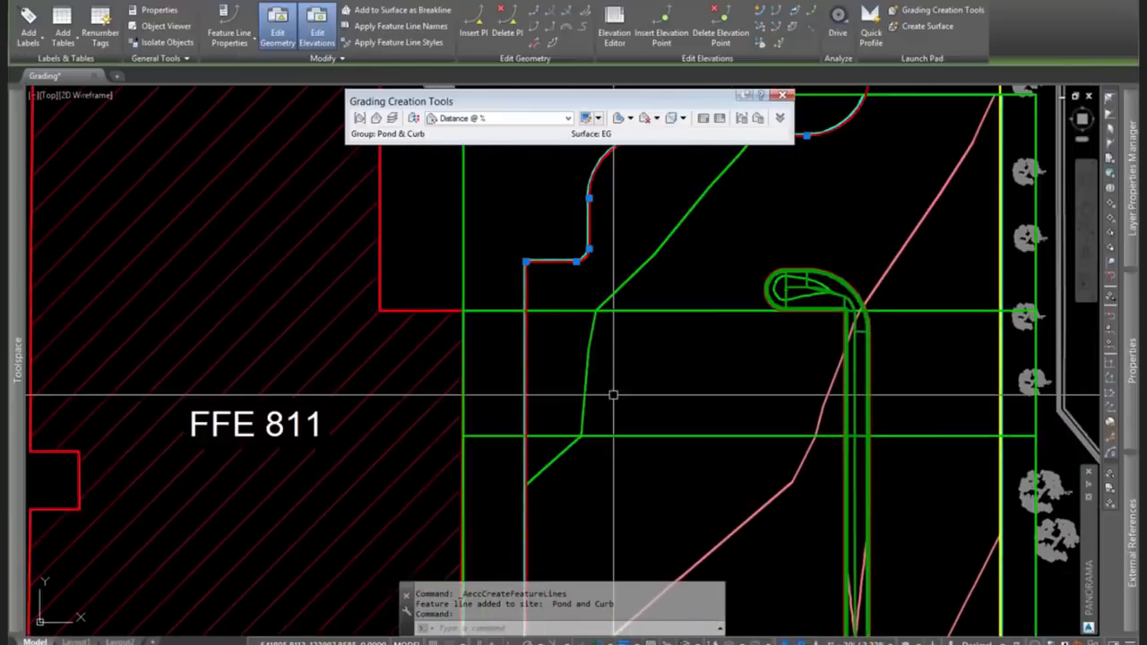
{"action": "scroll", "coordinate": [558, 358], "scroll_direction": "down", "scroll_amount": 2}
{"action": "scroll", "coordinate": [653, 211], "scroll_direction": "up", "scroll_amount": 3}
{"action": "left_click", "coordinate": [661, 20]}
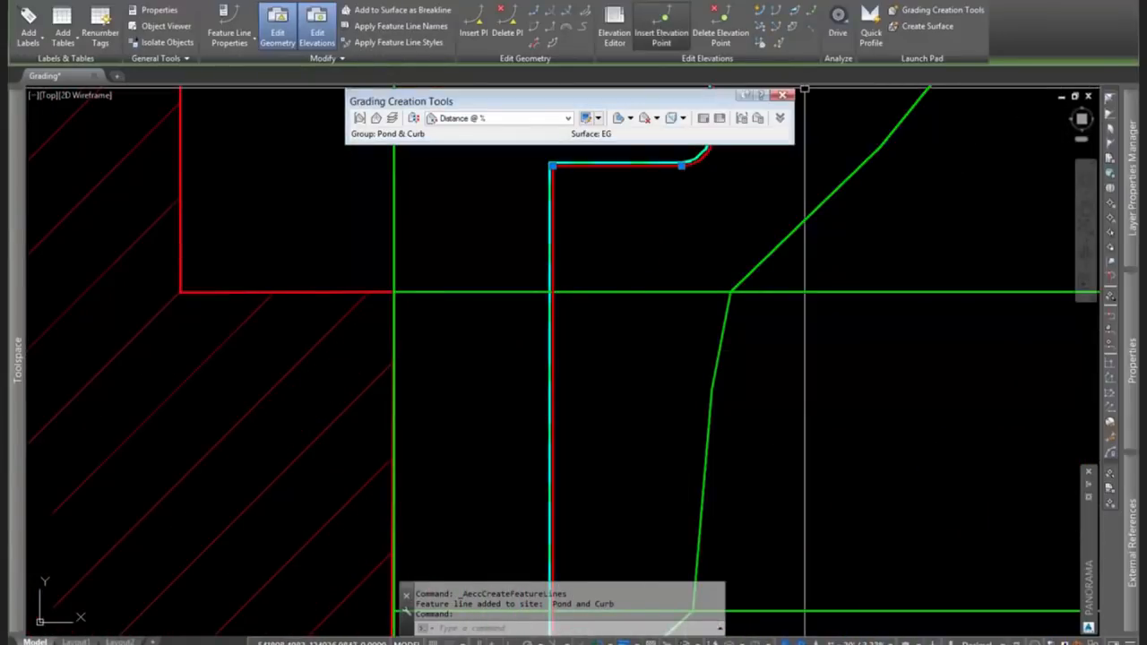
{"action": "right_click", "coordinate": [587, 278], "text": "shift"}
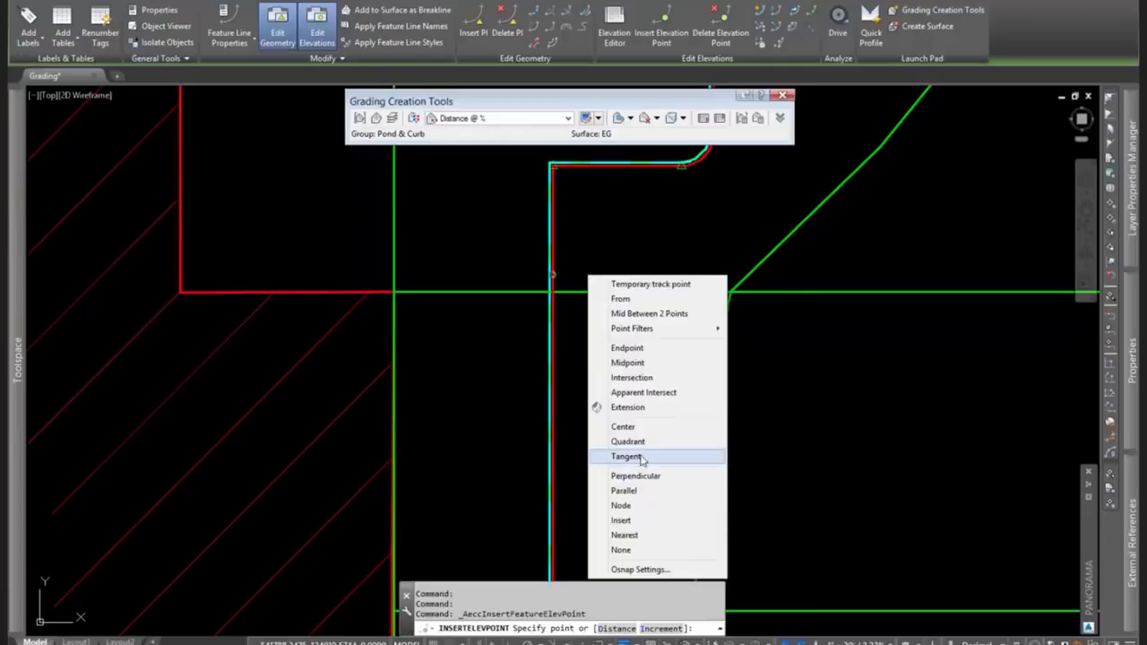
{"action": "left_click", "coordinate": [627, 535]}
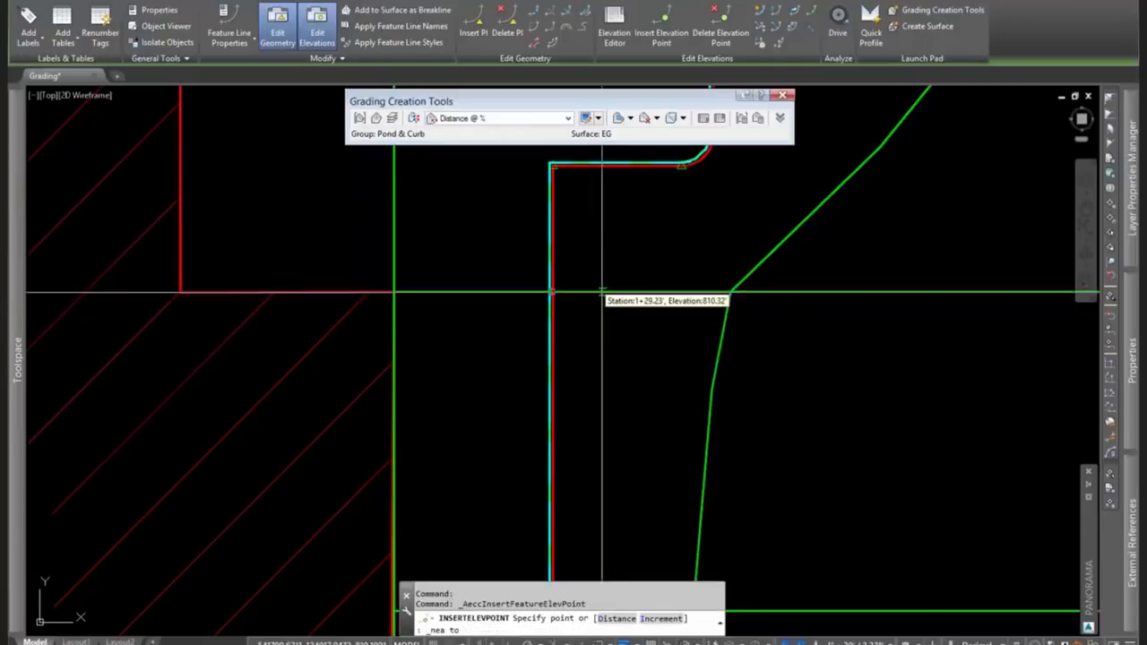
{"action": "left_click", "coordinate": [602, 291]}
{"action": "type", "text": "s"}
{"action": "key", "text": "Return"}
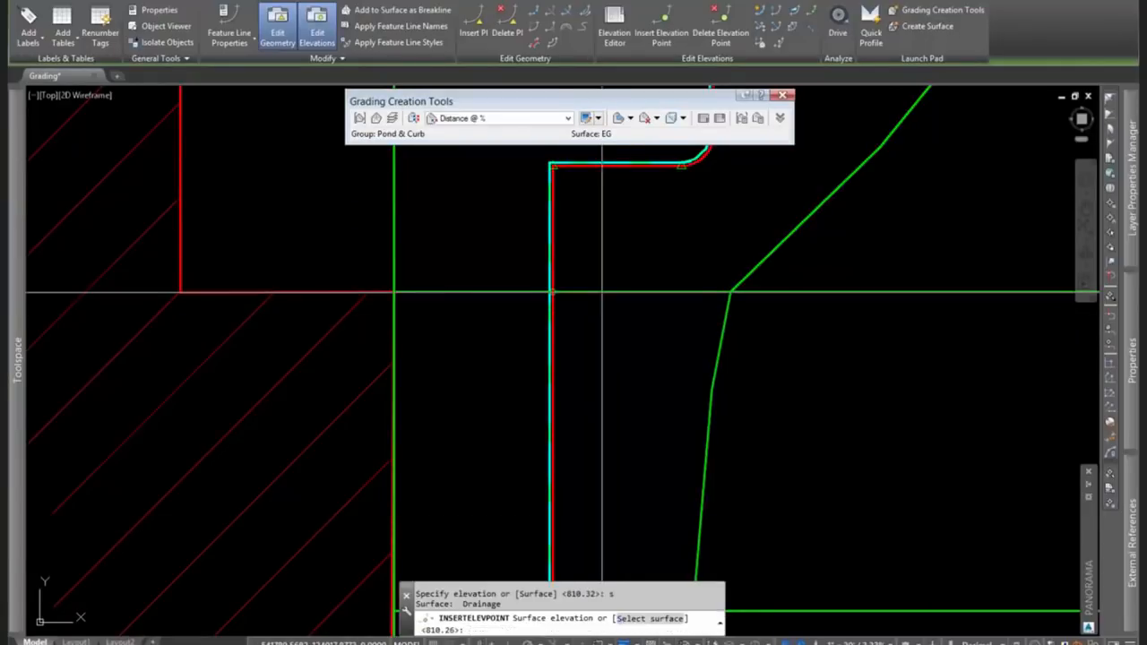
{"action": "key", "text": "Return"}
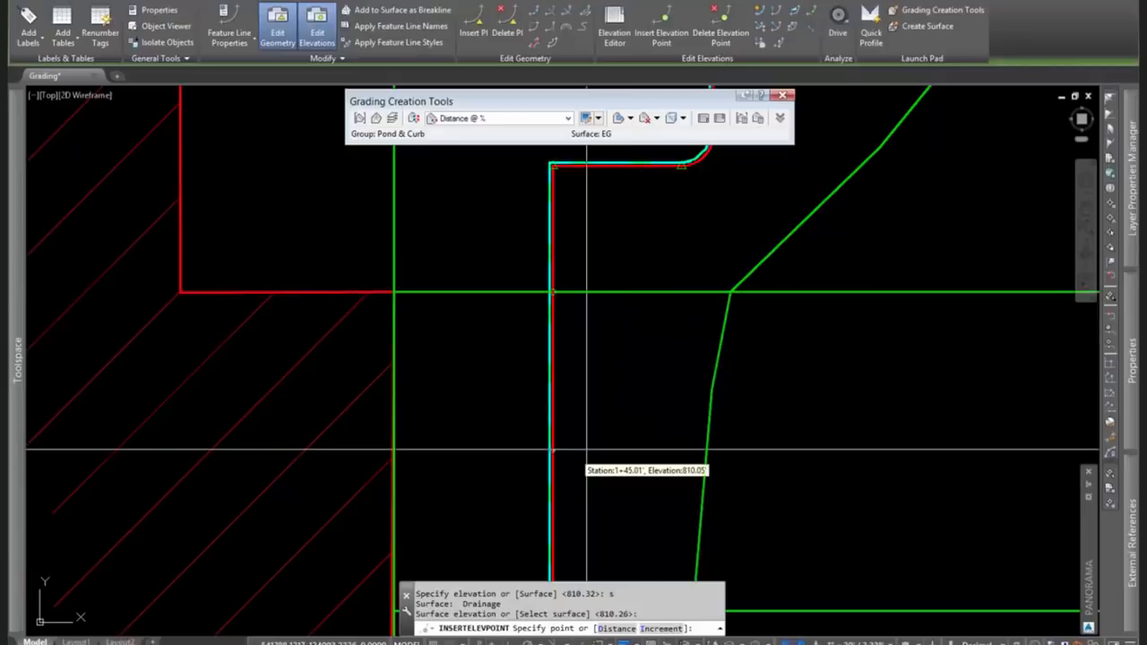
Insert another Drainage-surface elevation point on the curb feature line at the next horizontal grading line to the south.
{"action": "middle_click_drag", "start_coordinate": [588, 441], "coordinate": [630, 228]}
{"action": "scroll", "coordinate": [629, 225], "scroll_direction": "down", "scroll_amount": 2}
{"action": "right_click", "coordinate": [639, 306], "text": "shift"}
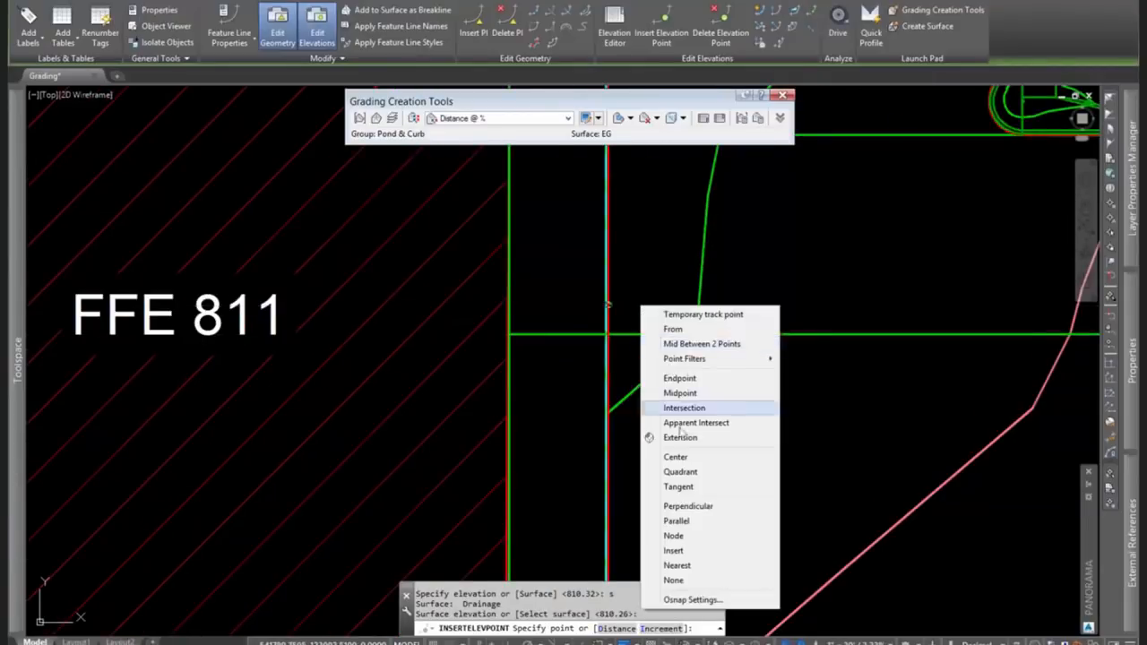
{"action": "left_click", "coordinate": [676, 565]}
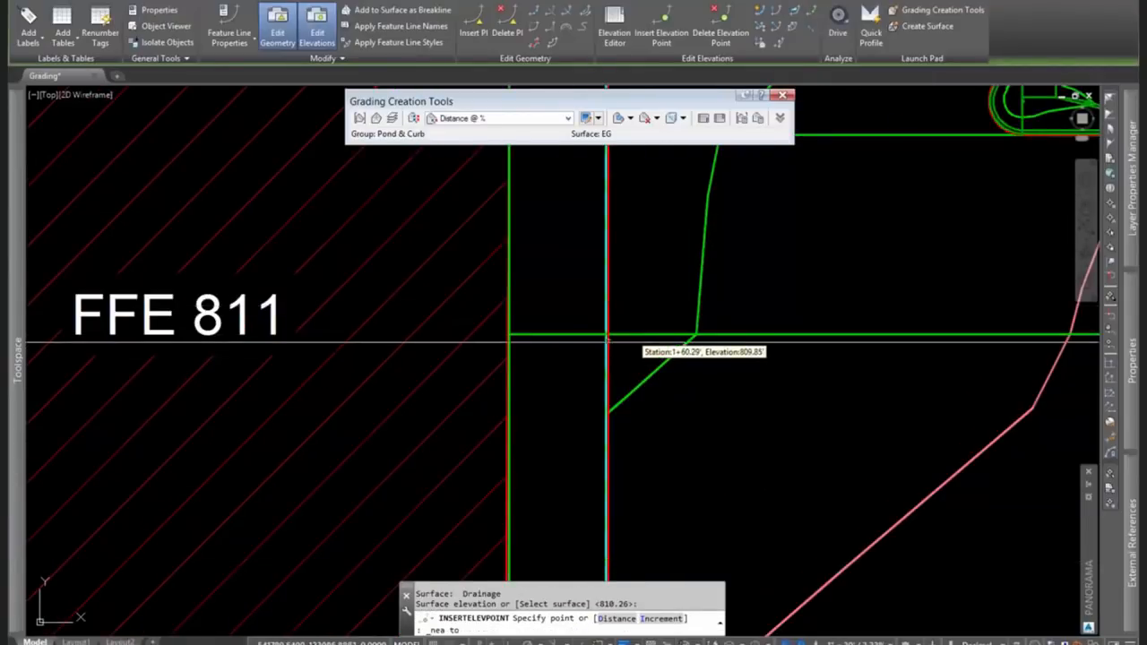
{"action": "type", "text": "s"}
{"action": "key", "text": "Return"}
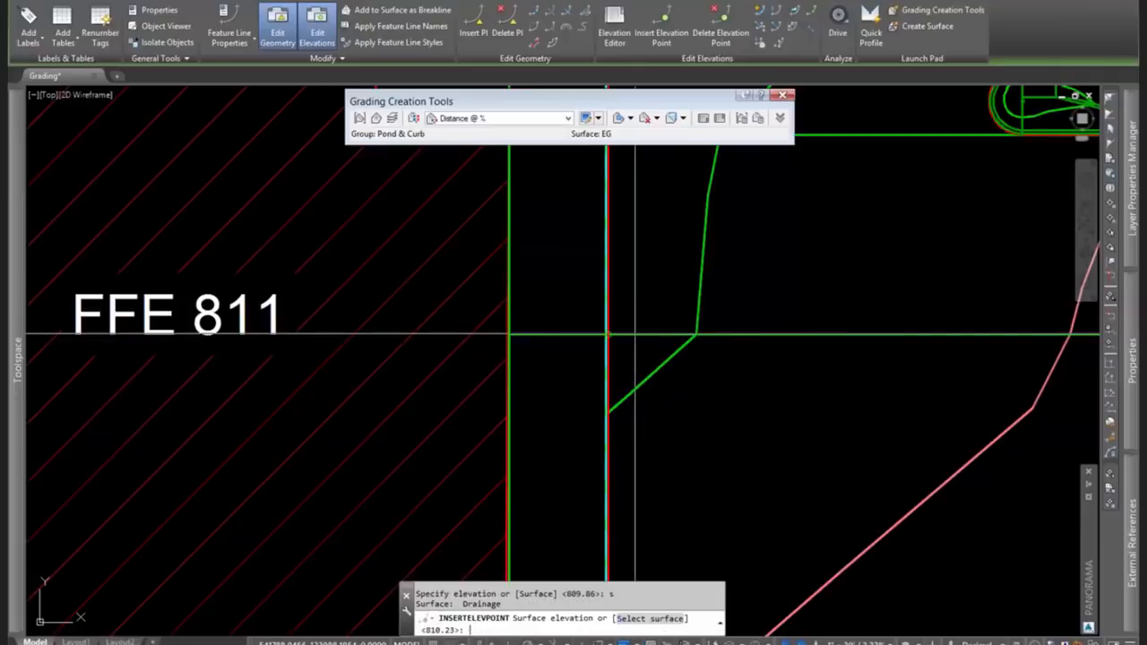
{"action": "key", "text": "Return"}
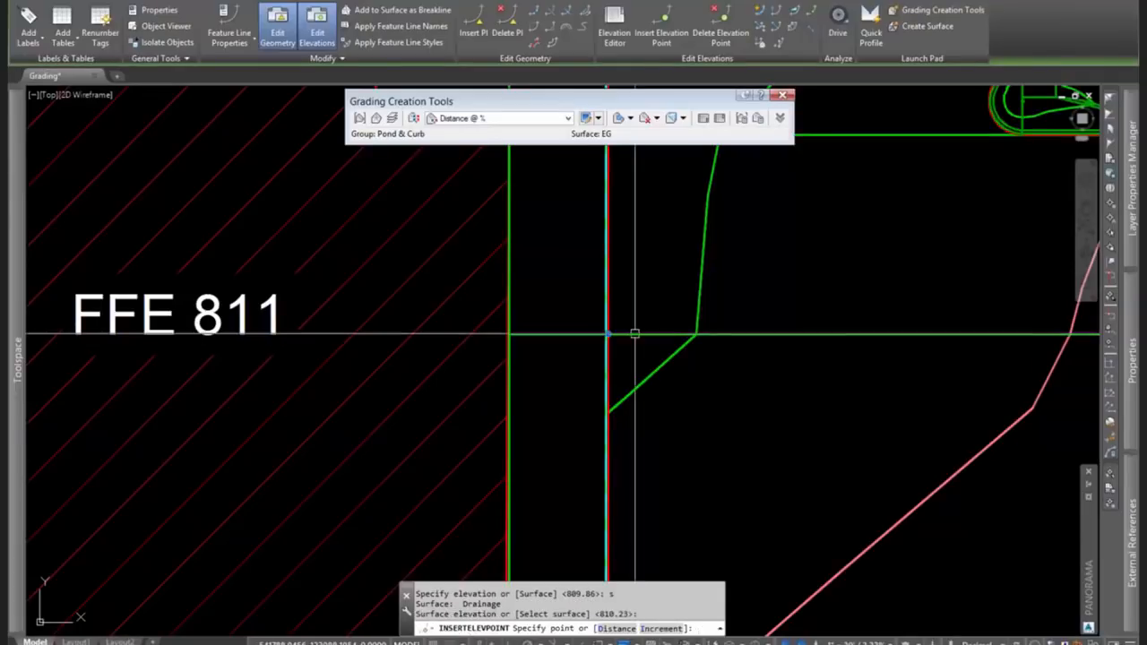
Deselect the curb feature line and save the drawing with the rounded entrance curb at its southwest end in view.
{"action": "scroll", "coordinate": [694, 260], "scroll_direction": "down", "scroll_amount": 2}
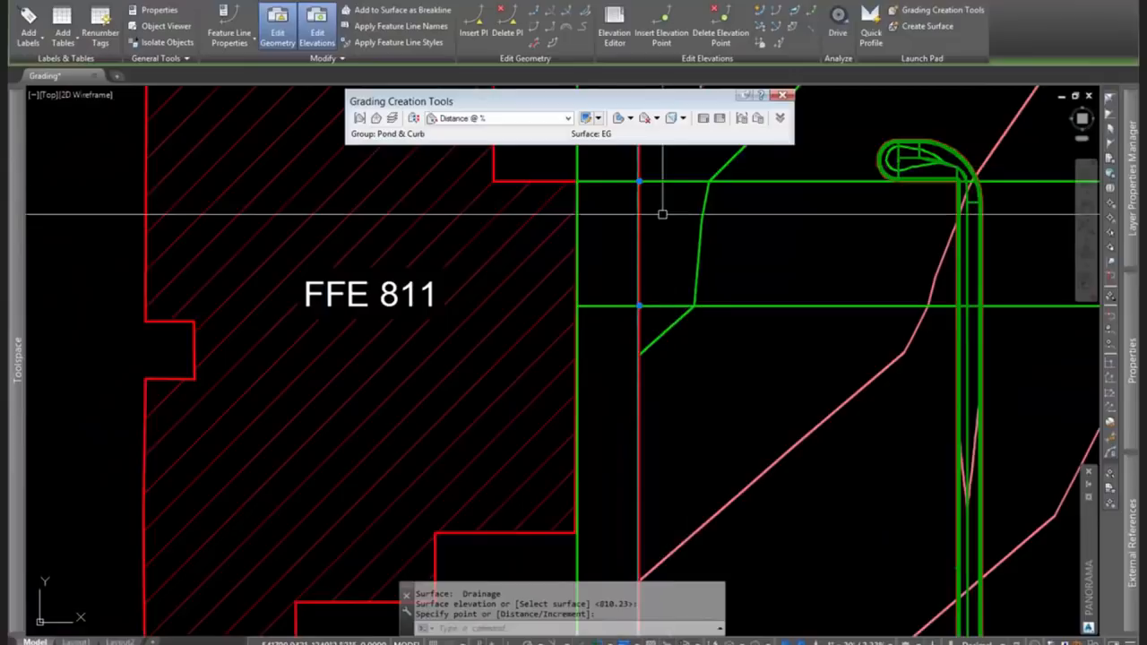
{"action": "scroll", "coordinate": [702, 293], "scroll_direction": "down", "scroll_amount": 2}
{"action": "scroll", "coordinate": [643, 462], "scroll_direction": "up", "scroll_amount": 2}
{"action": "middle_click_drag", "start_coordinate": [643, 463], "coordinate": [802, 269]}
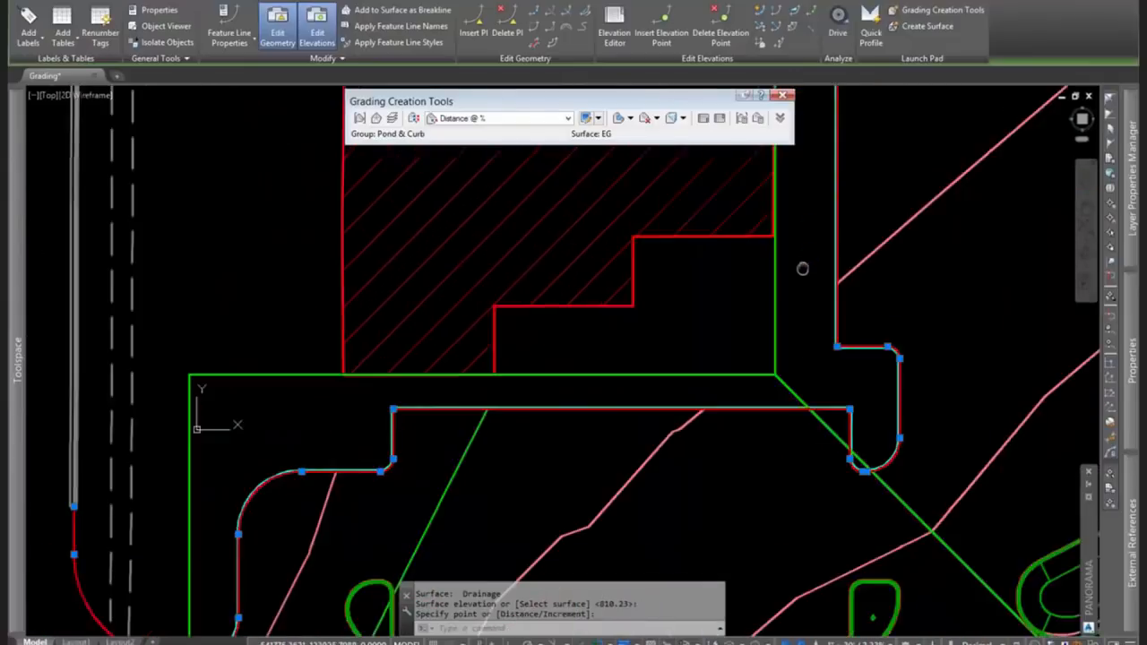
{"action": "scroll", "coordinate": [487, 366], "scroll_direction": "down", "scroll_amount": 2}
{"action": "scroll", "coordinate": [511, 367], "scroll_direction": "up", "scroll_amount": 5}
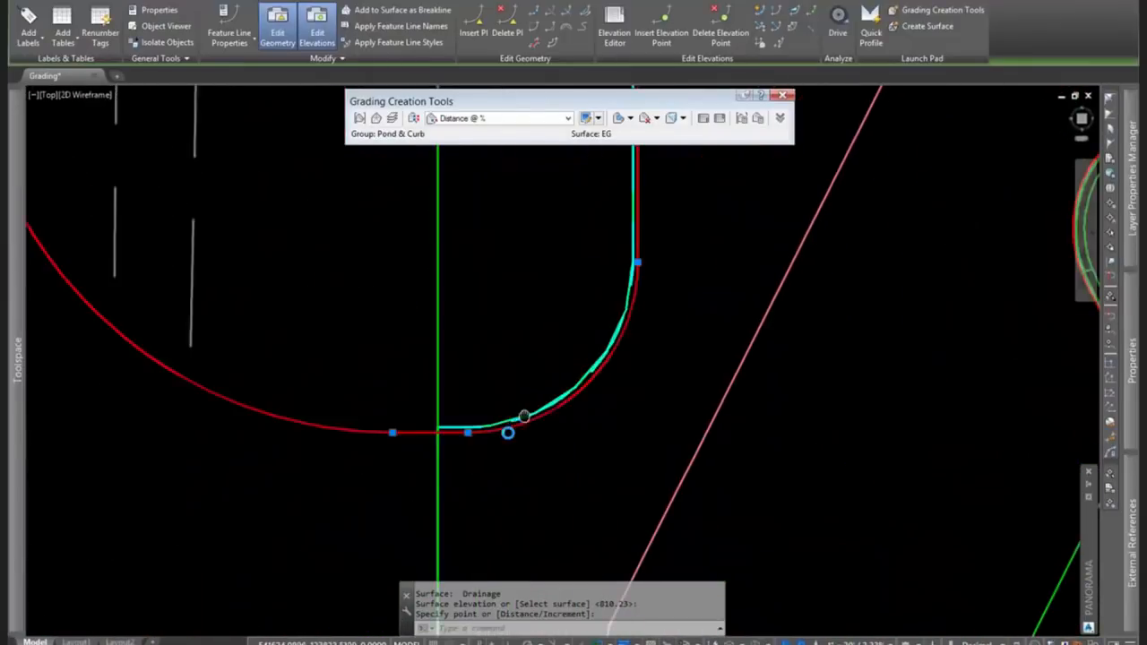
{"action": "scroll", "coordinate": [488, 461], "scroll_direction": "down", "scroll_amount": 3}
{"action": "key", "text": "Escape"}
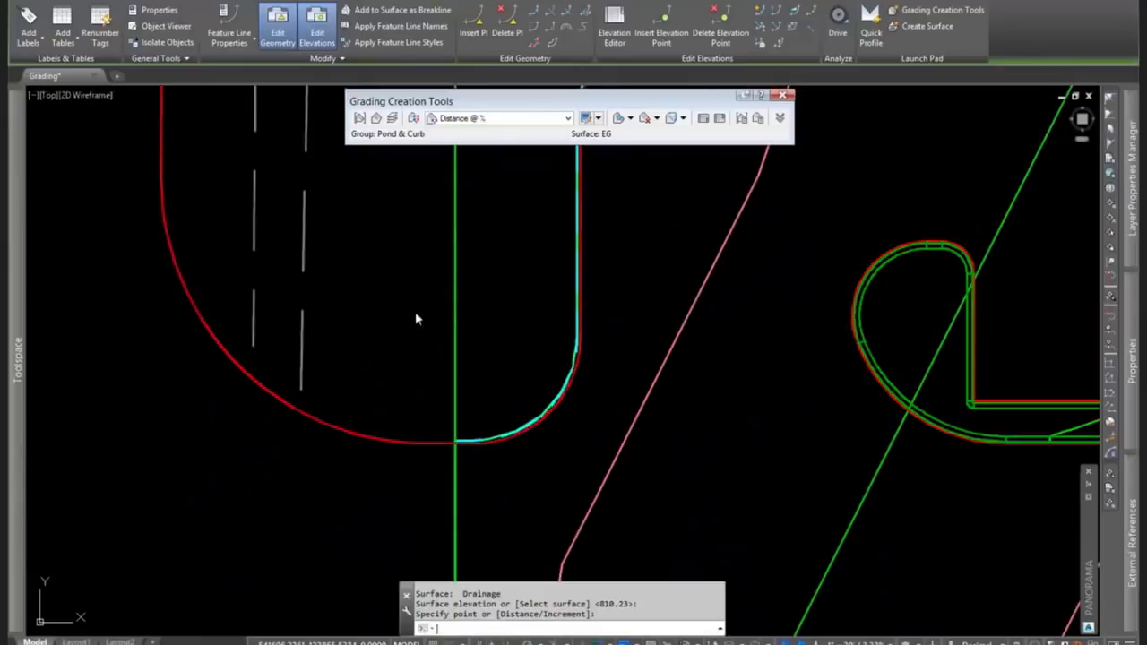
{"action": "key", "text": "ctrl+s"}
Inspect the curb feature line in the Object Viewer from the southwest isometric view, following its vertical extent down to the lowest part.
{"action": "left_click", "coordinate": [381, 438]}
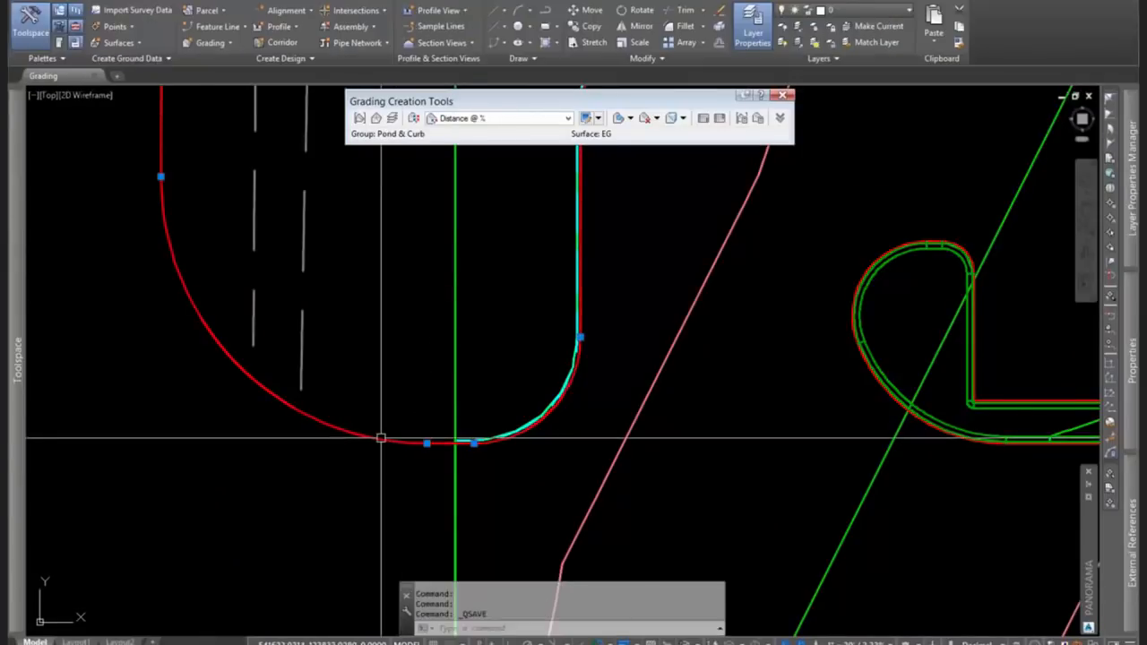
{"action": "right_click", "coordinate": [404, 399]}
{"action": "left_click", "coordinate": [460, 371]}
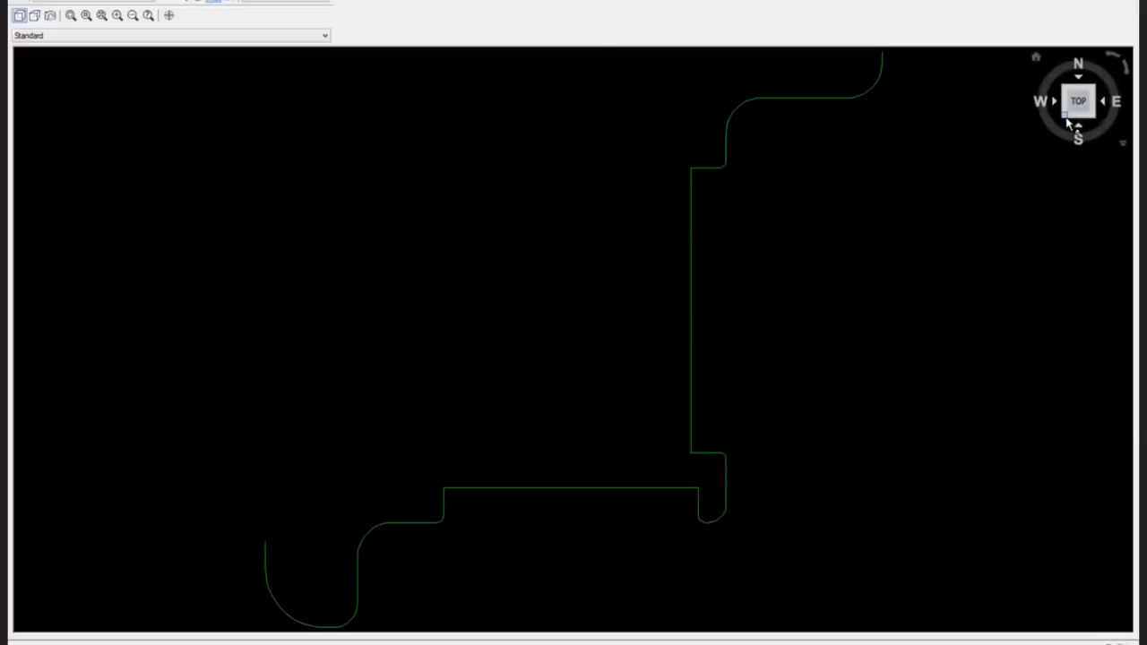
{"action": "left_click", "coordinate": [1066, 120]}
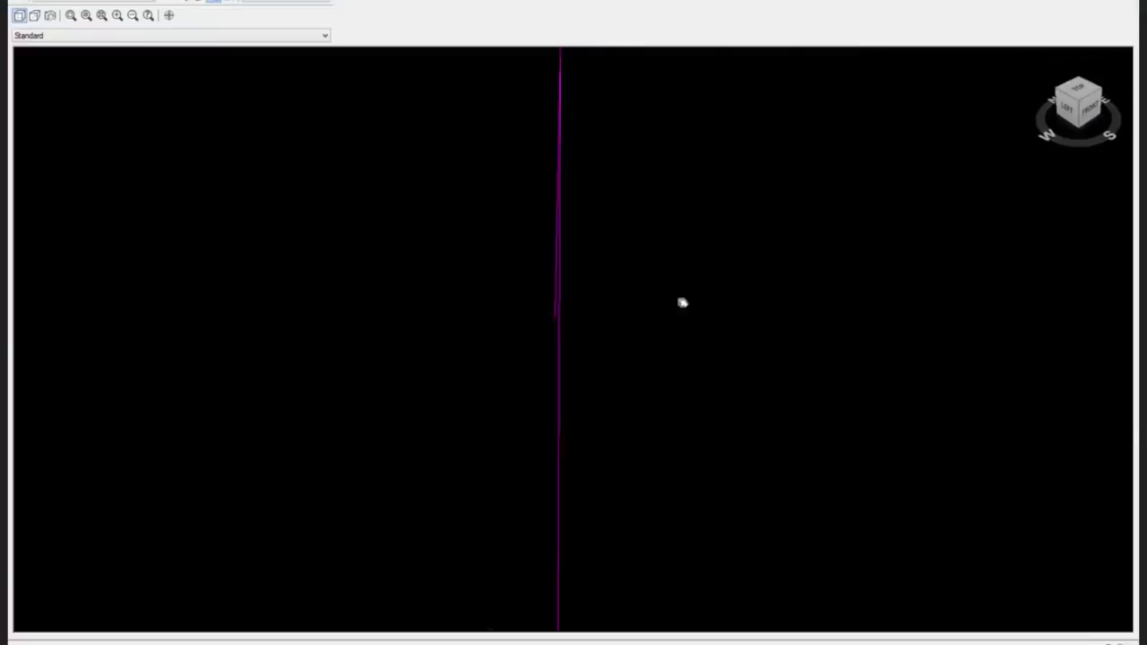
{"action": "left_click_drag", "start_coordinate": [682, 303], "coordinate": [645, 504]}
{"action": "left_click_drag", "start_coordinate": [647, 197], "coordinate": [575, 419]}
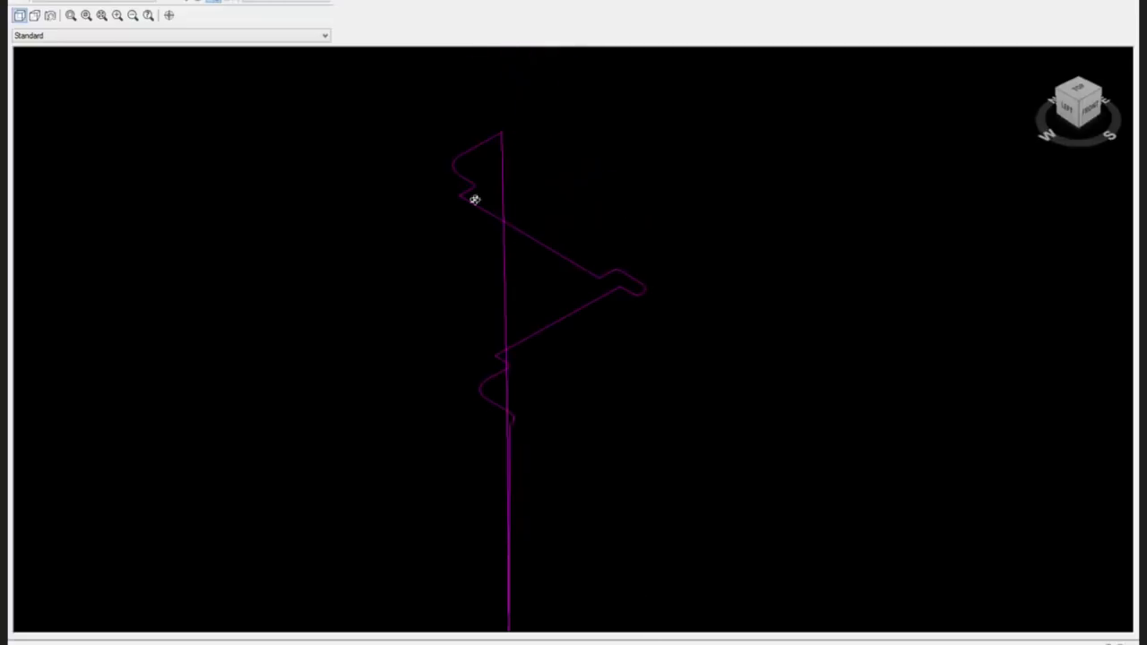
{"action": "left_click_drag", "start_coordinate": [633, 435], "coordinate": [733, 143]}
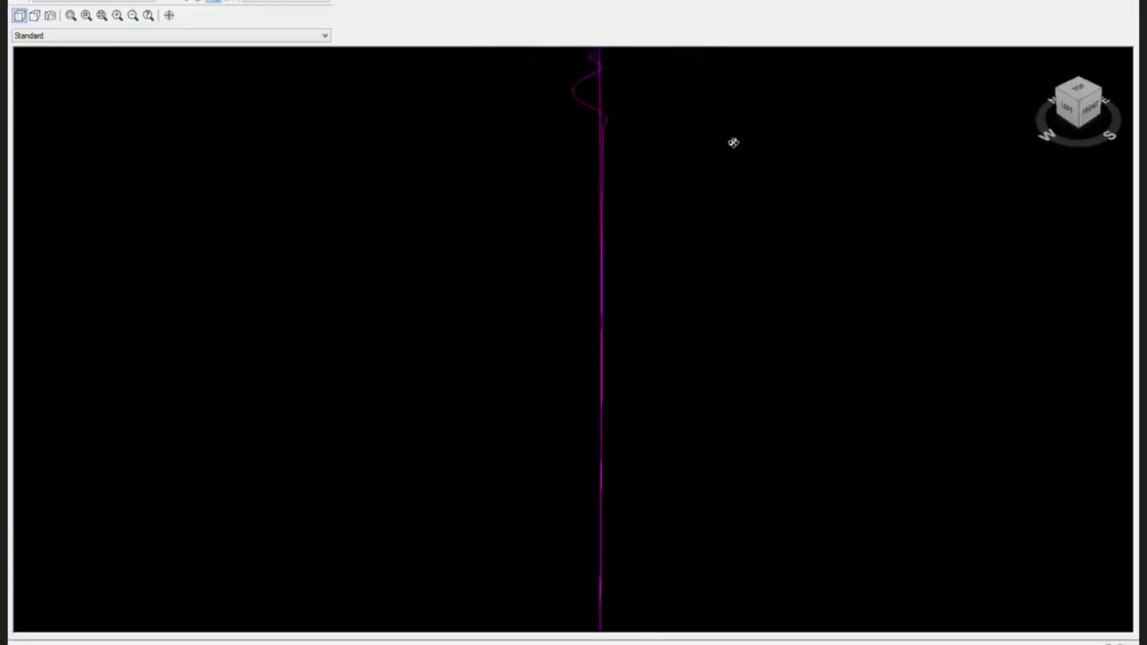
{"action": "left_click_drag", "start_coordinate": [697, 445], "coordinate": [698, 126]}
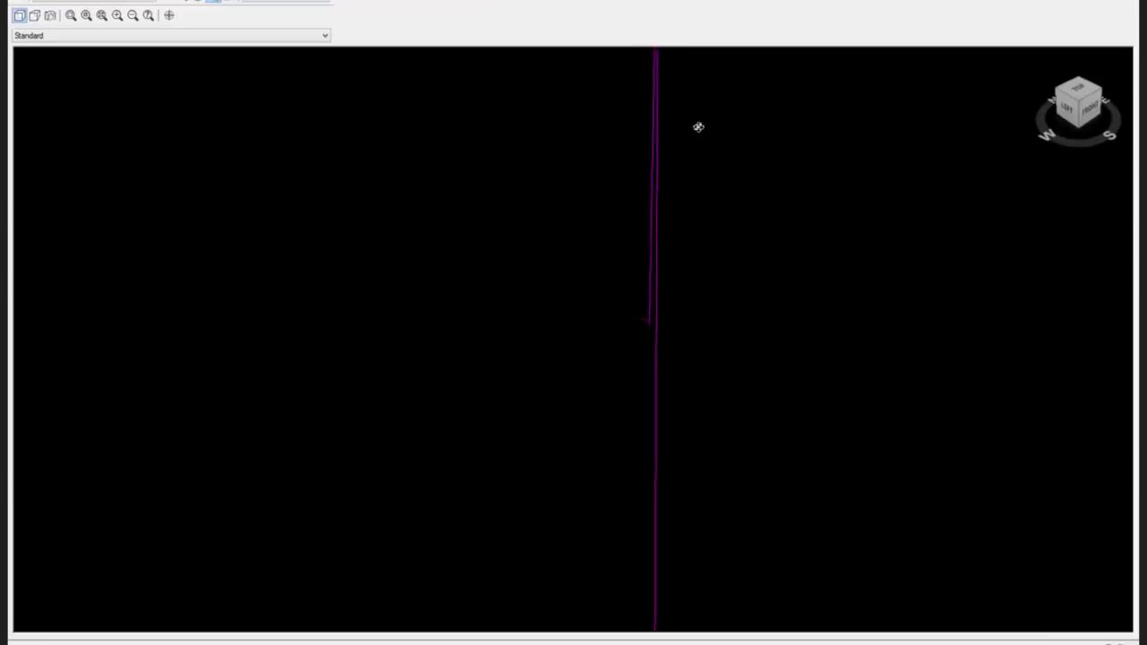
{"action": "left_click_drag", "start_coordinate": [754, 465], "coordinate": [679, 120]}
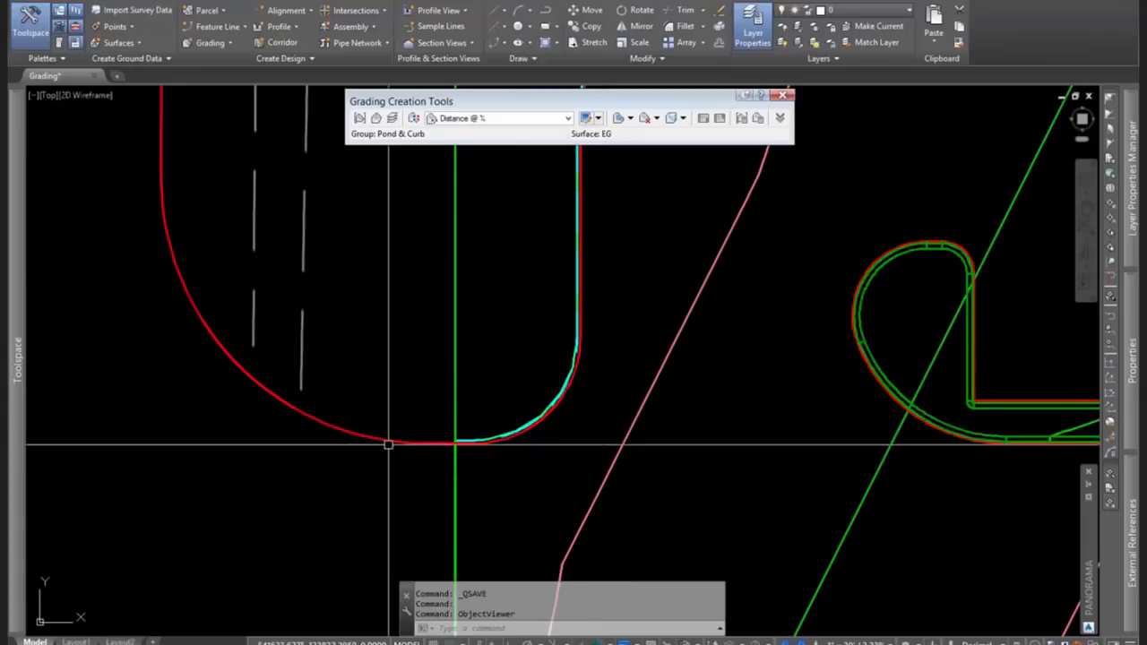
Set the elevation of the curb feature line's northwest end point, where it meets the existing curb, from the EG surface.
{"action": "left_click", "coordinate": [388, 443]}
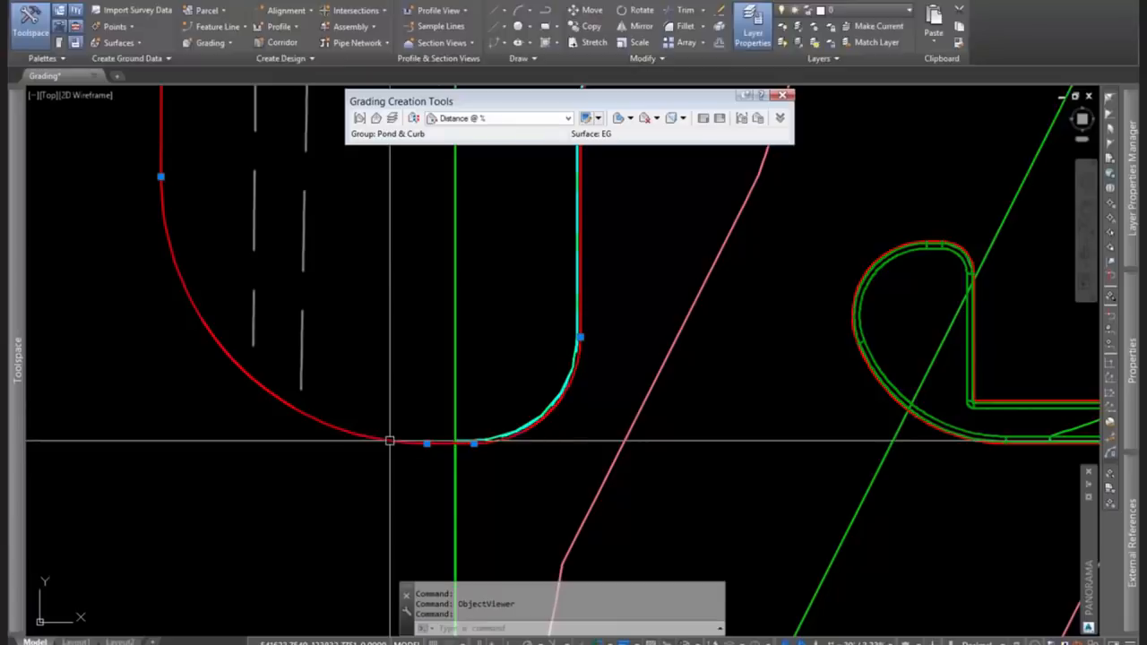
{"action": "scroll", "coordinate": [435, 440], "scroll_direction": "down", "scroll_amount": 2}
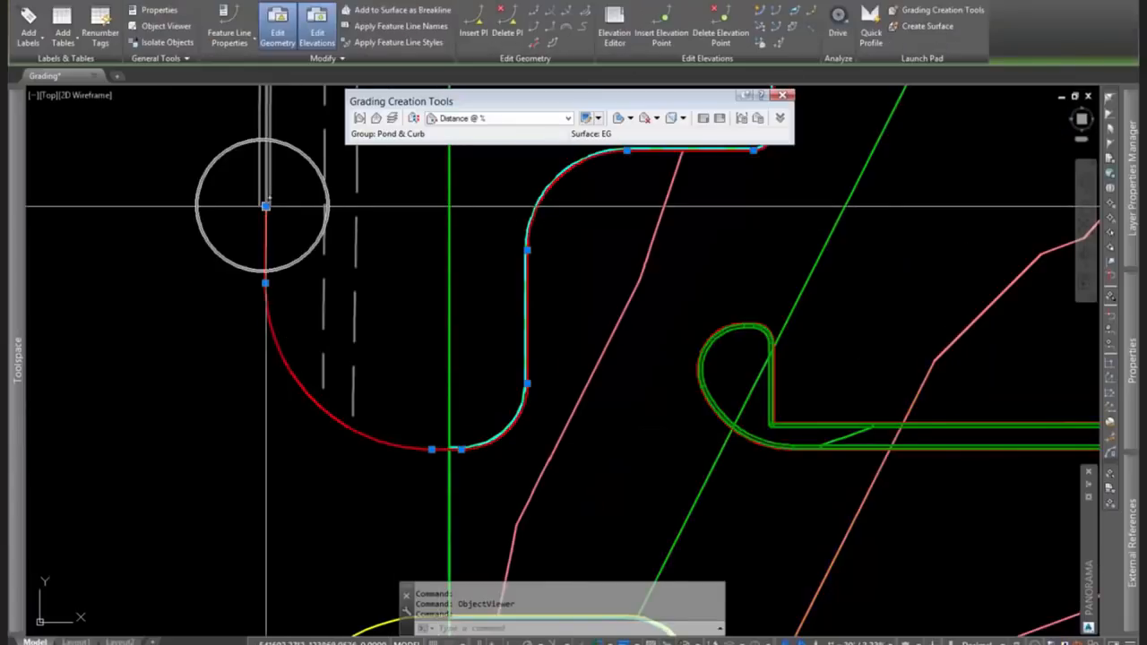
{"action": "left_click", "coordinate": [759, 14]}
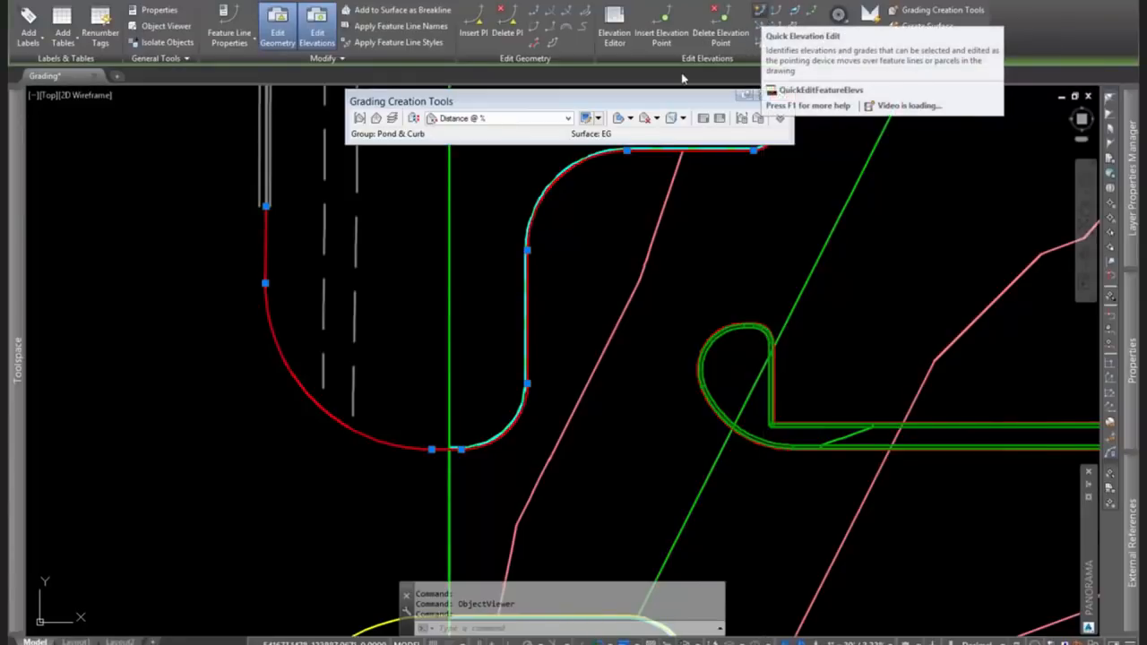
{"action": "left_click", "coordinate": [265, 214]}
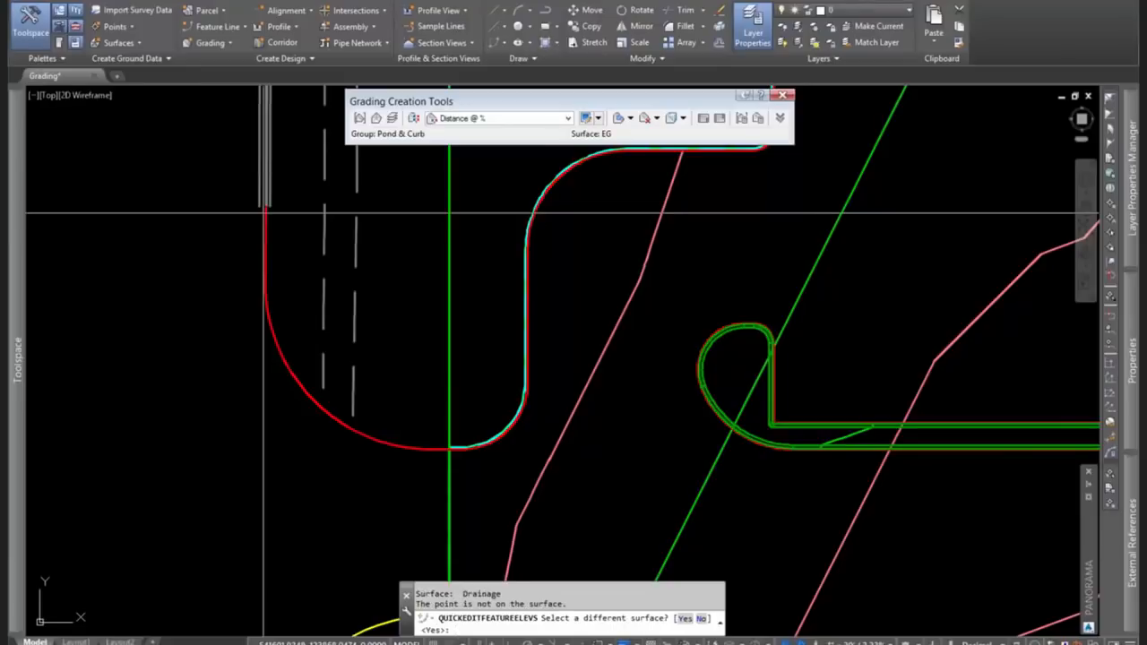
{"action": "type", "text": "y"}
{"action": "key", "text": "Return"}
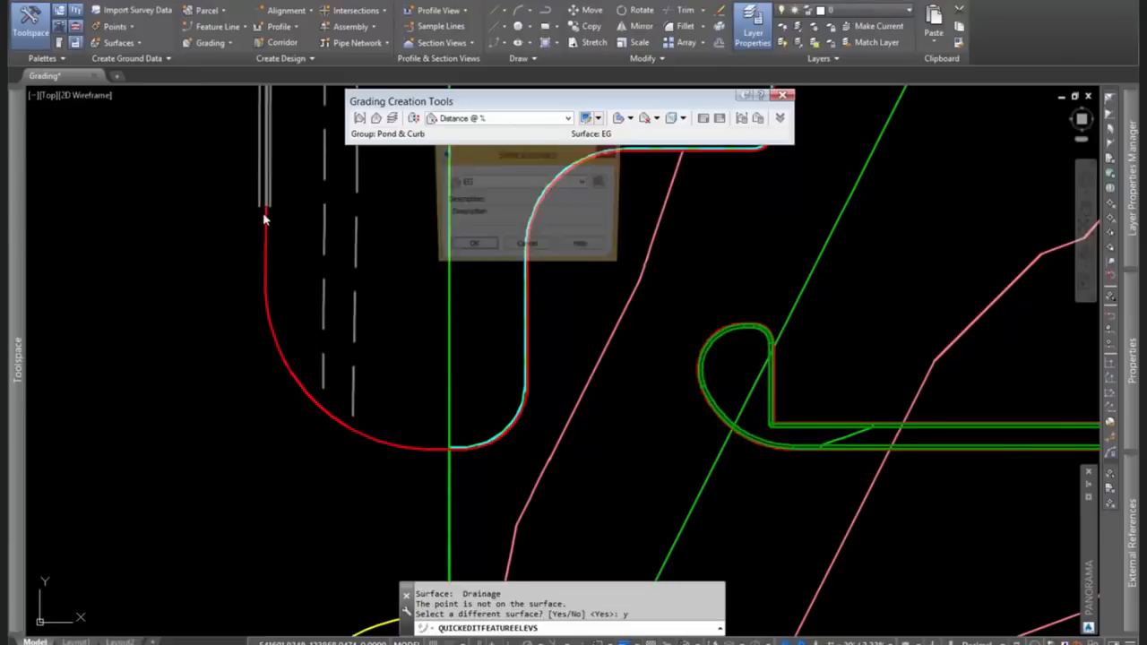
{"action": "left_click", "coordinate": [470, 247]}
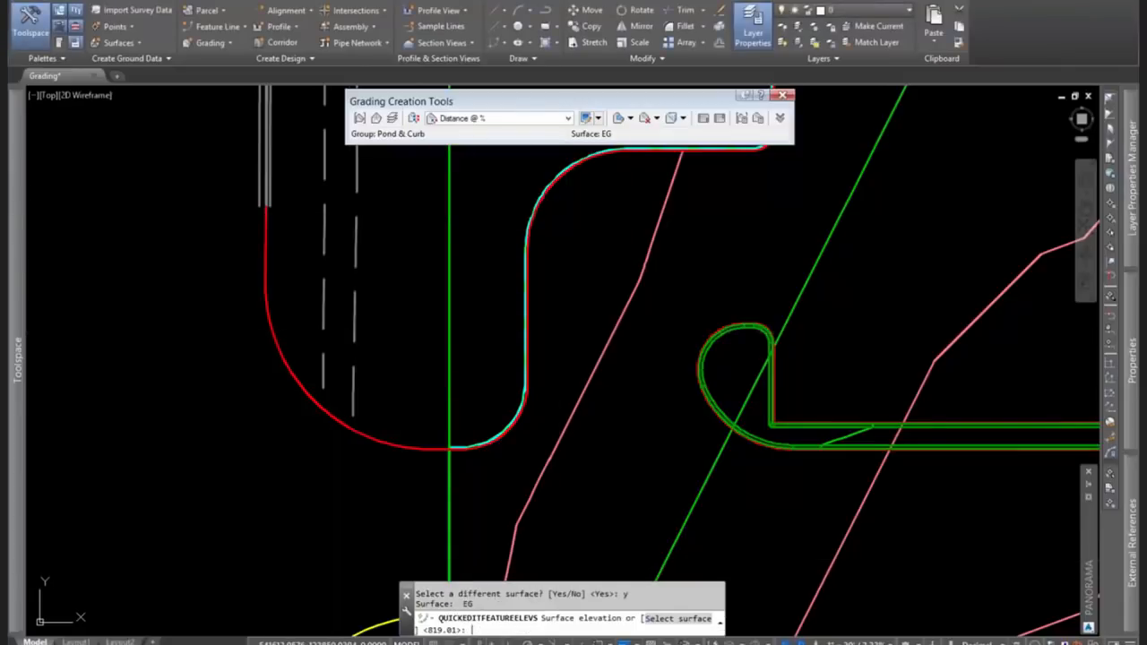
{"action": "key", "text": "Return"}
{"action": "key", "text": "Escape"}
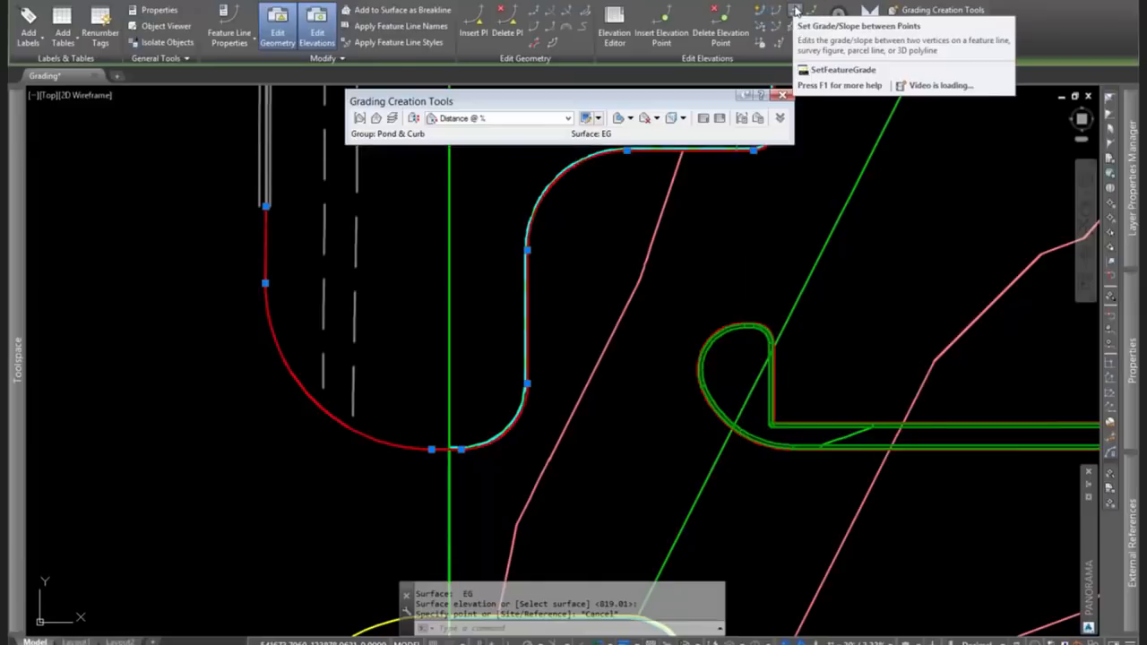
{"action": "left_click", "coordinate": [794, 11]}
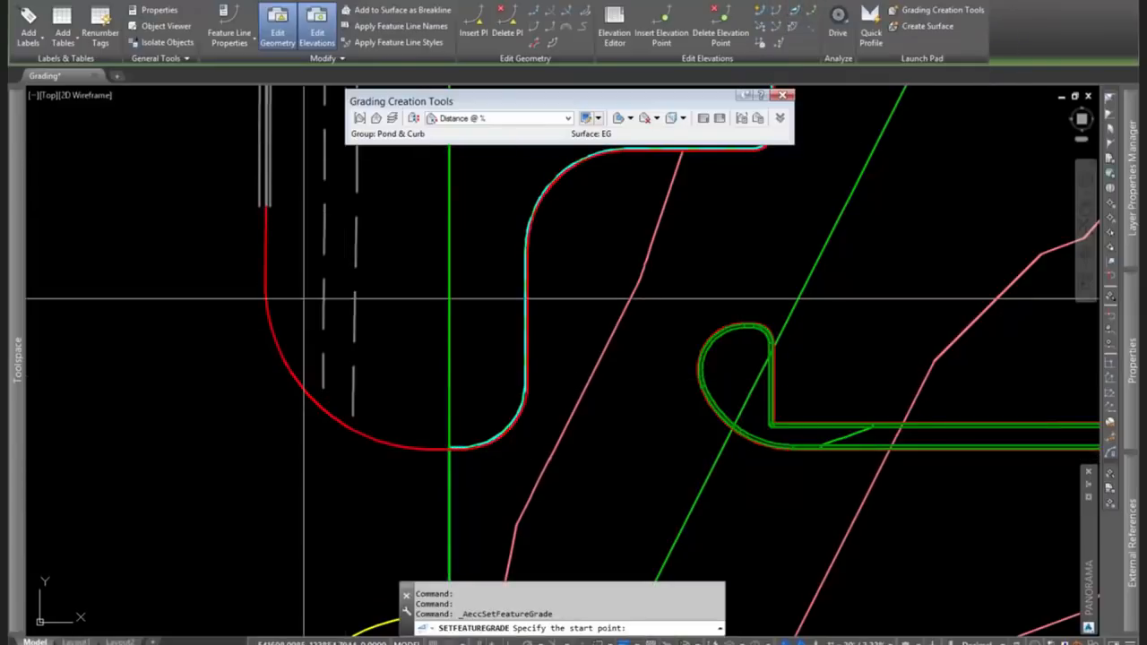
{"action": "key", "text": "Escape"}
Insert an elevation point where the vertical green grading line crosses the southwest entrance curb feature line, using the Drainage surface elevation.
{"action": "scroll", "coordinate": [481, 454], "scroll_direction": "up", "scroll_amount": 4}
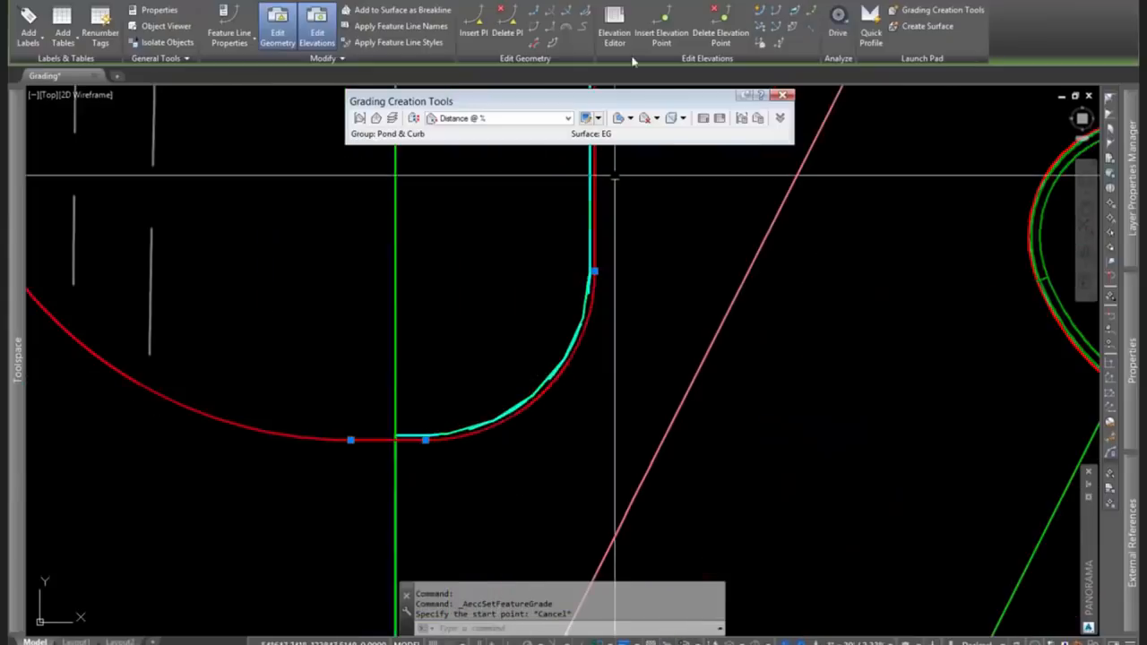
{"action": "left_click", "coordinate": [657, 40]}
{"action": "right_click", "coordinate": [419, 473], "text": "shift"}
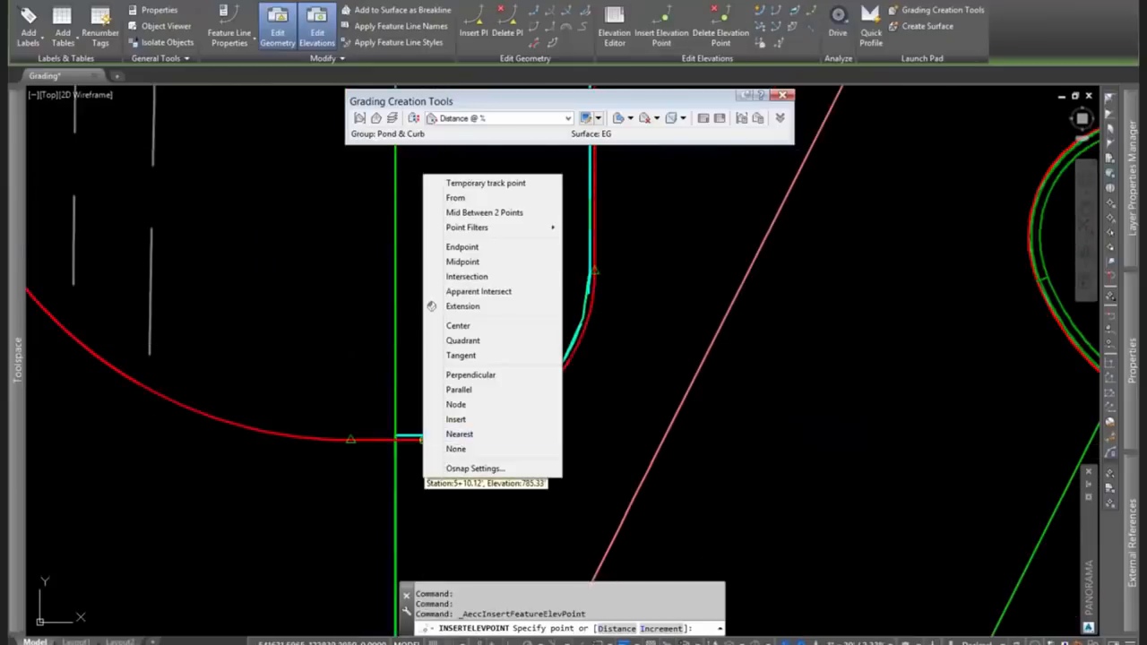
{"action": "left_click", "coordinate": [456, 443]}
{"action": "left_click", "coordinate": [395, 471]}
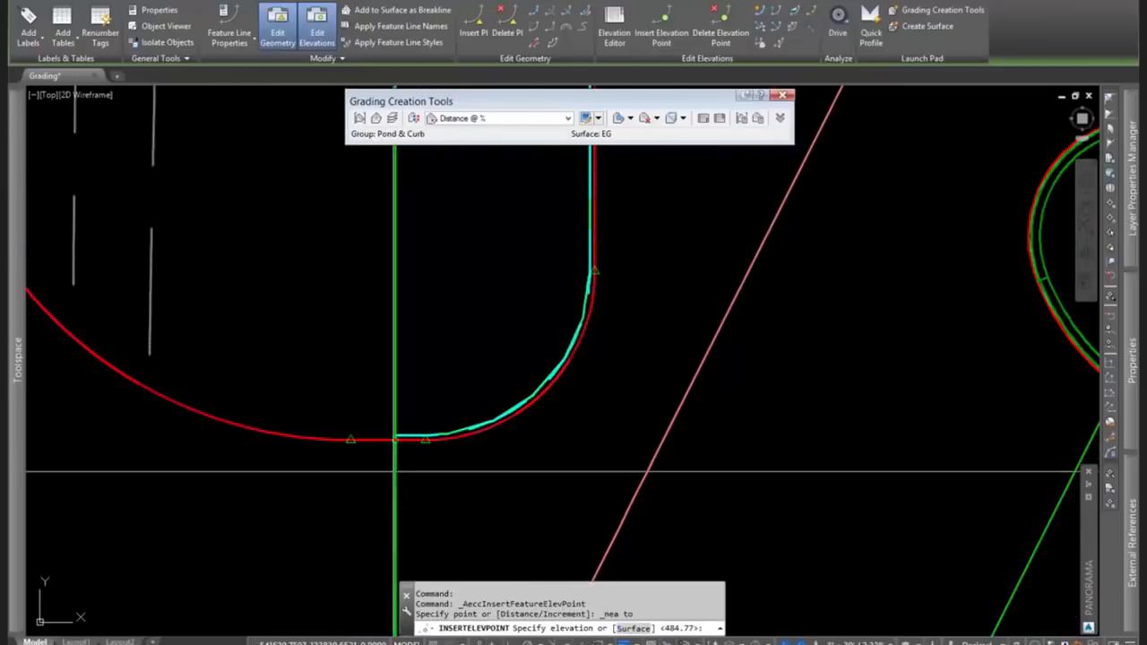
{"action": "type", "text": "s"}
{"action": "key", "text": "Return"}
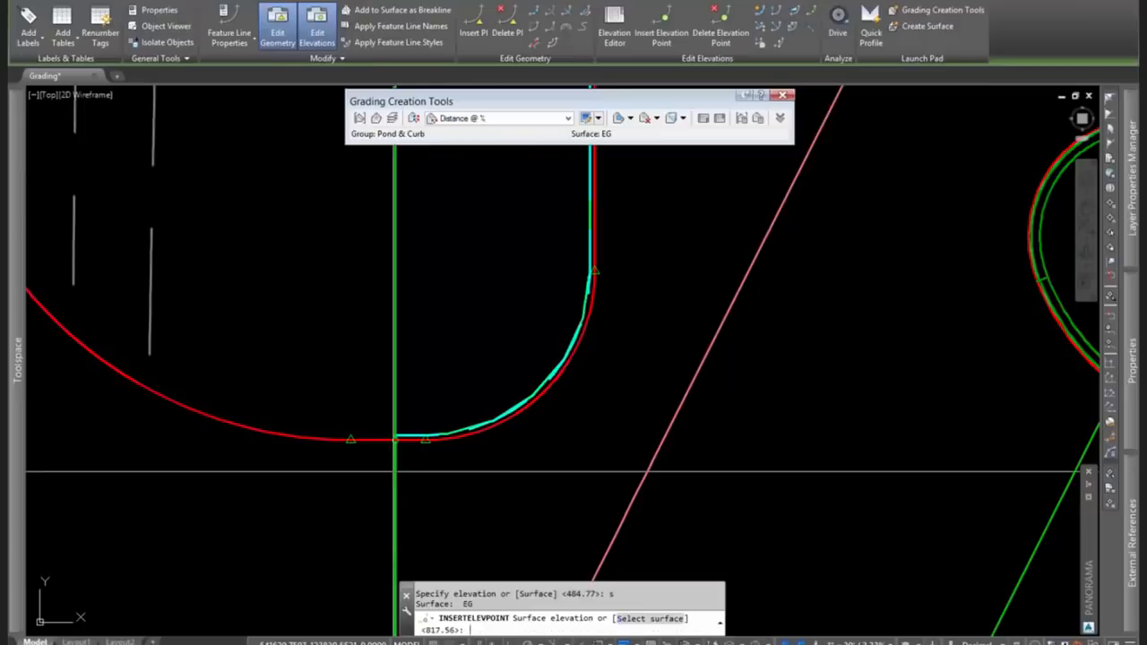
{"action": "type", "text": "s"}
{"action": "key", "text": "Return"}
{"action": "left_click", "coordinate": [494, 184]}
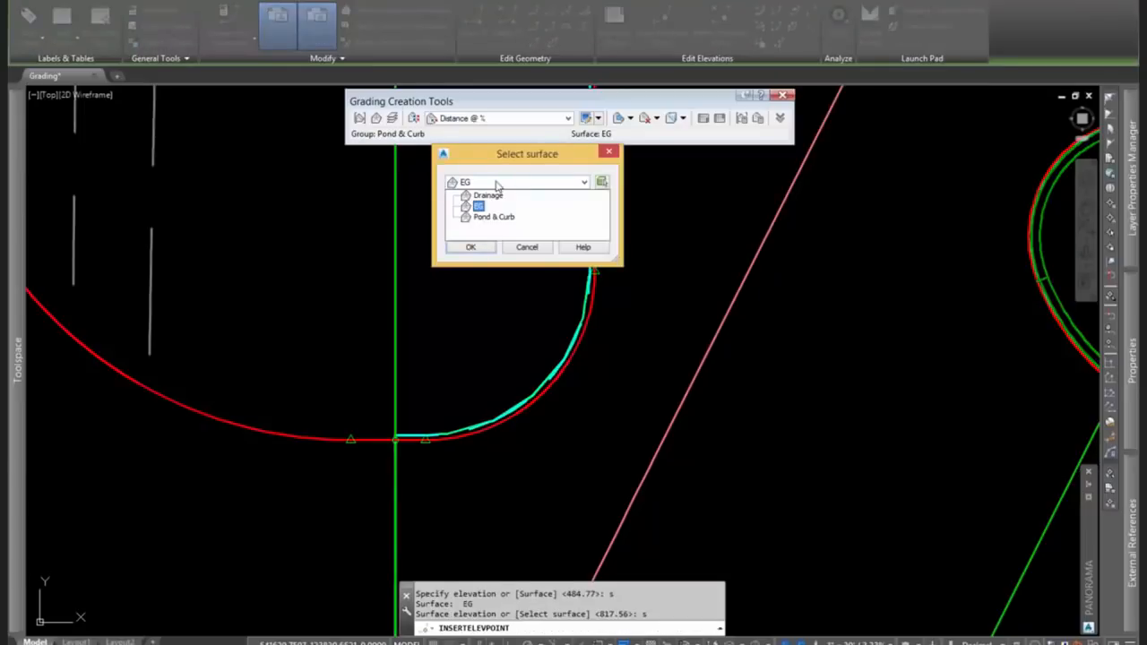
{"action": "left_click", "coordinate": [493, 199]}
{"action": "left_click", "coordinate": [472, 247]}
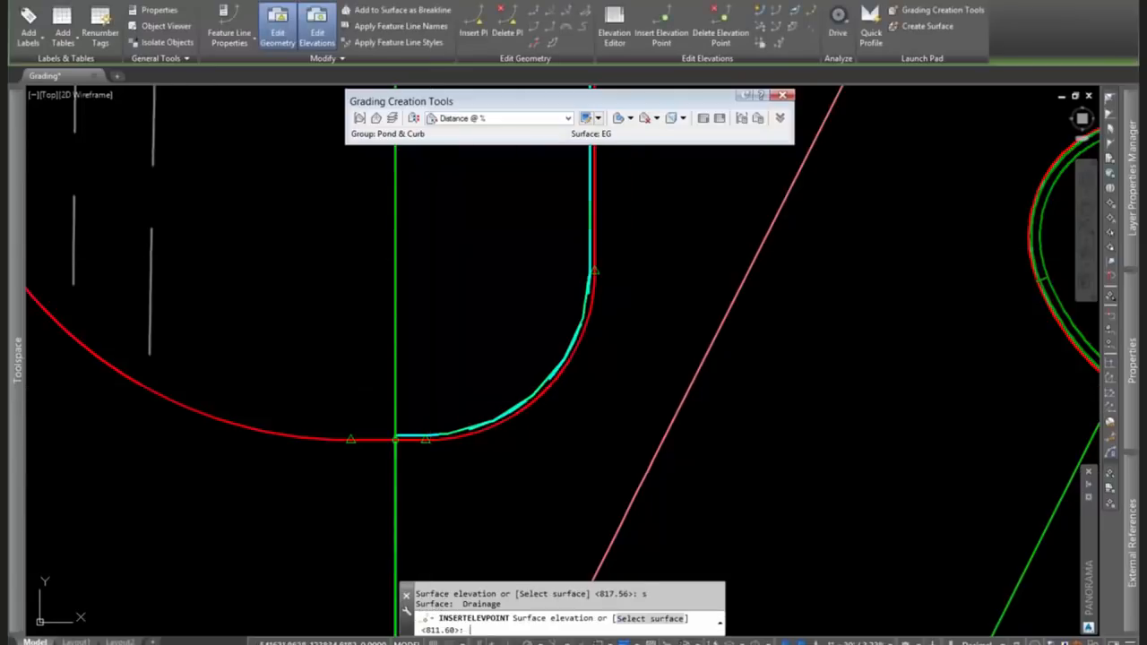
{"action": "key", "text": "Return"}
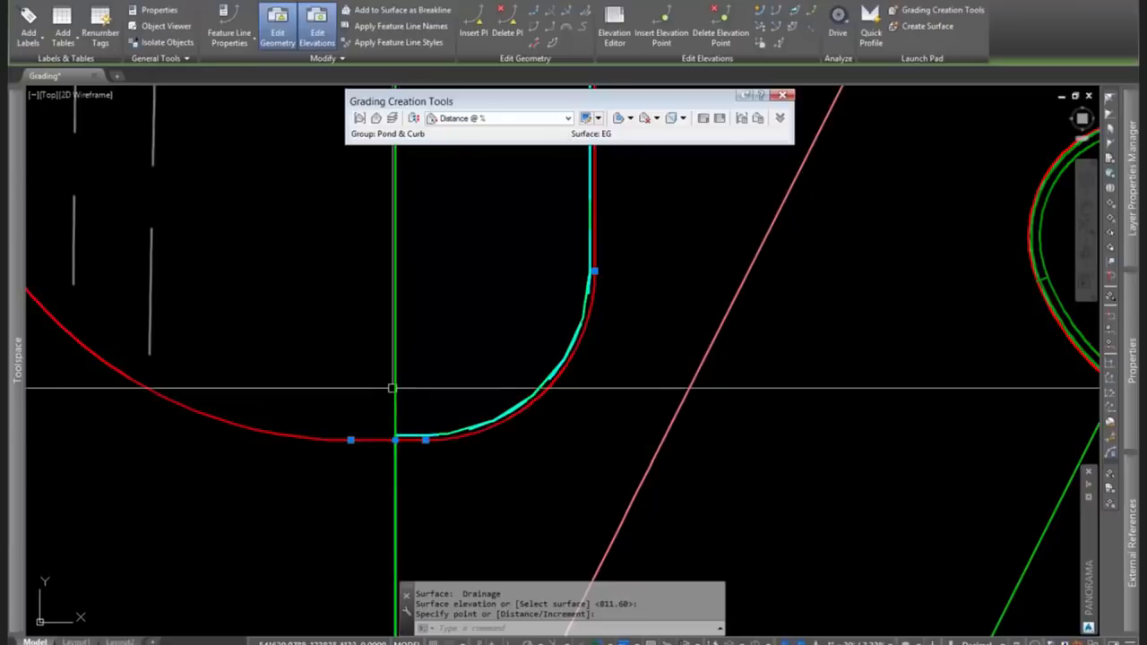
Set the grade between the curb's northwest end point and the new elevation point, keeping the offered elevation and grade.
{"action": "scroll", "coordinate": [399, 394], "scroll_direction": "down", "scroll_amount": 2}
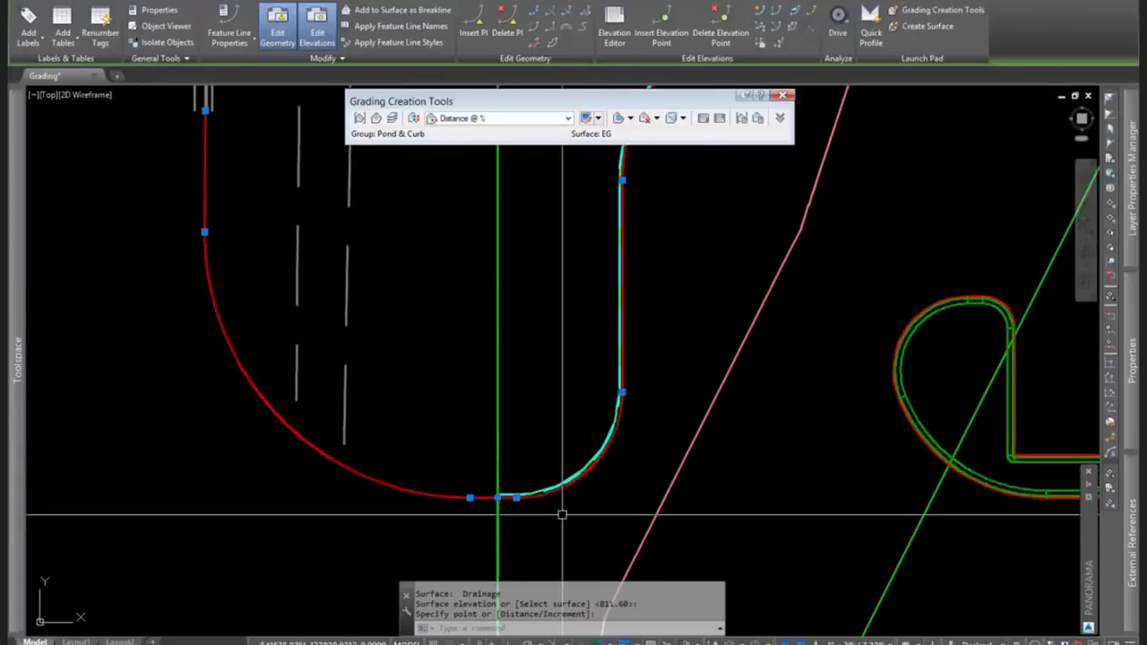
{"action": "left_click", "coordinate": [203, 107]}
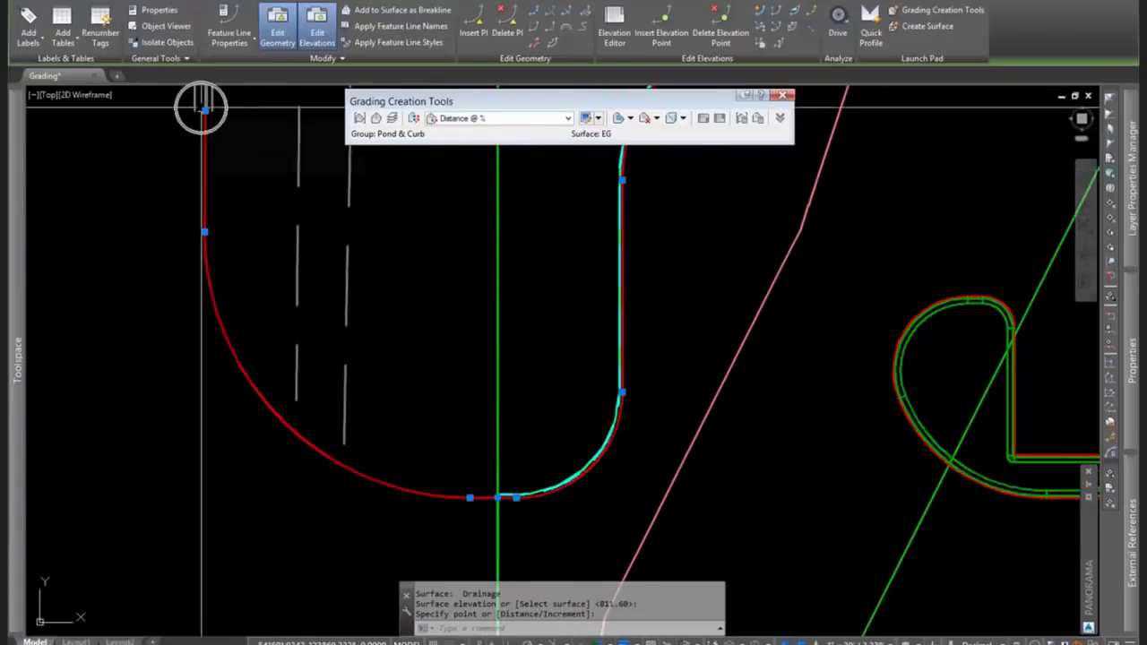
{"action": "left_click", "coordinate": [794, 16]}
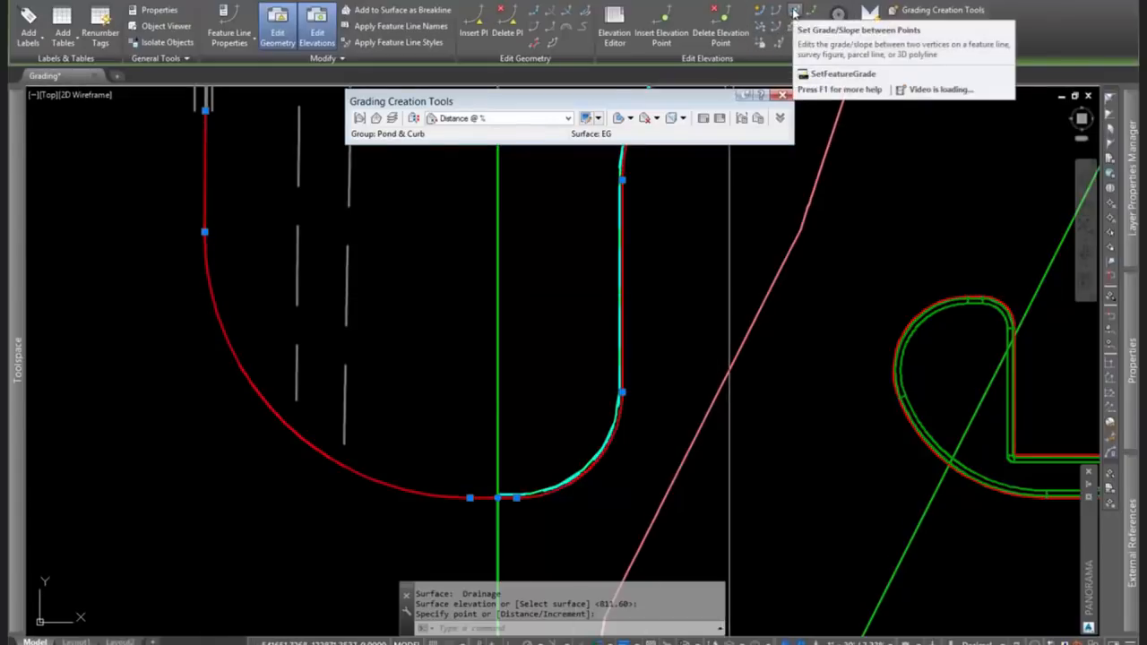
{"action": "left_click", "coordinate": [794, 16]}
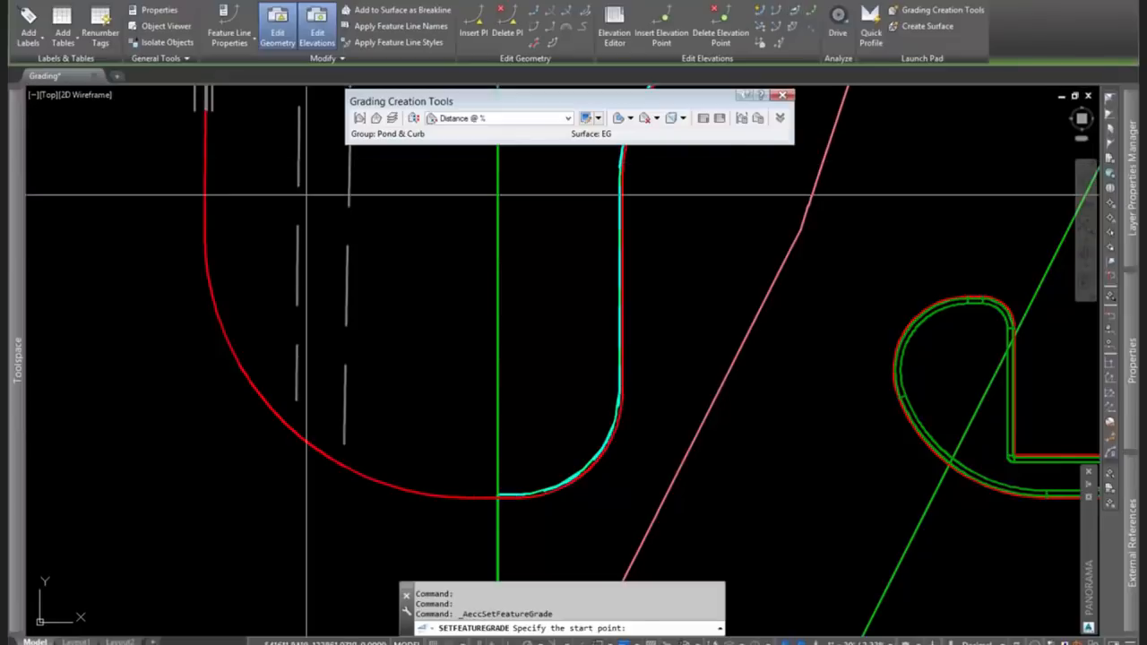
{"action": "left_click", "coordinate": [202, 112]}
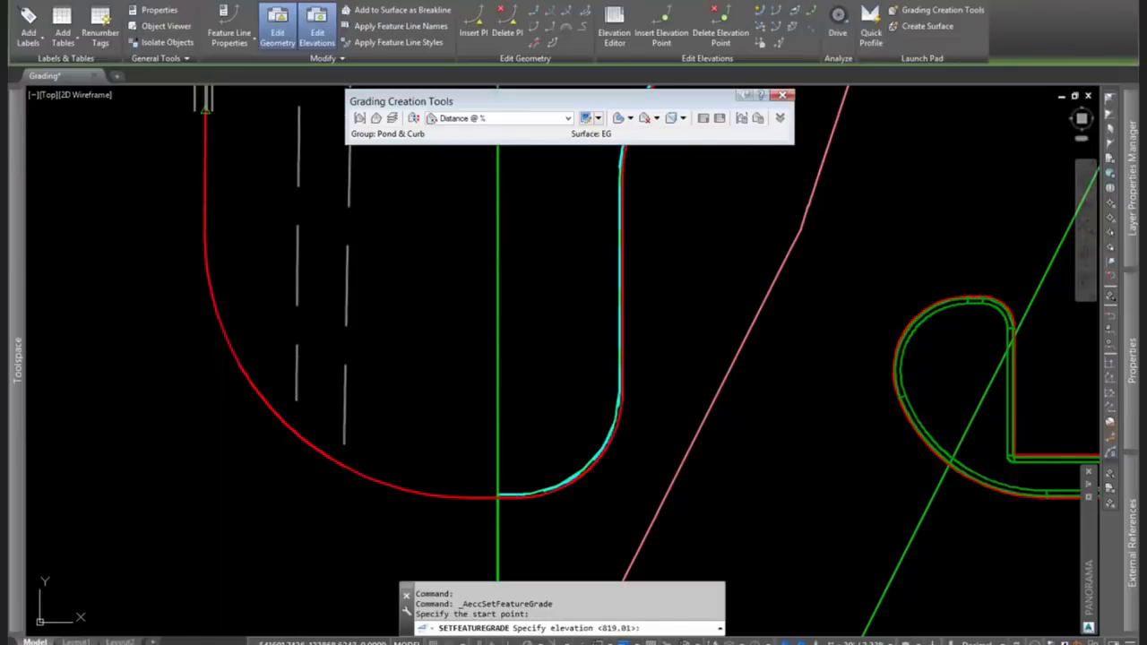
{"action": "left_click", "coordinate": [499, 495]}
{"action": "key", "text": "Return"}
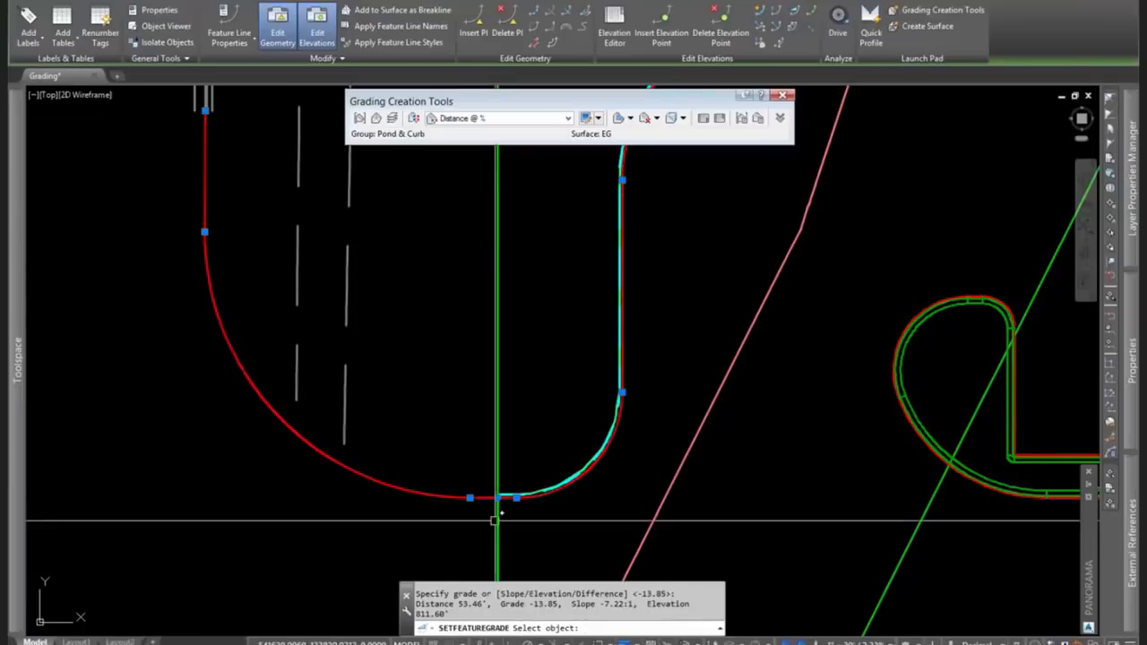
Check the grades and elevations along the rounded southwest entrance curb with Quick Elevation Edit.
{"action": "left_click", "coordinate": [585, 116]}
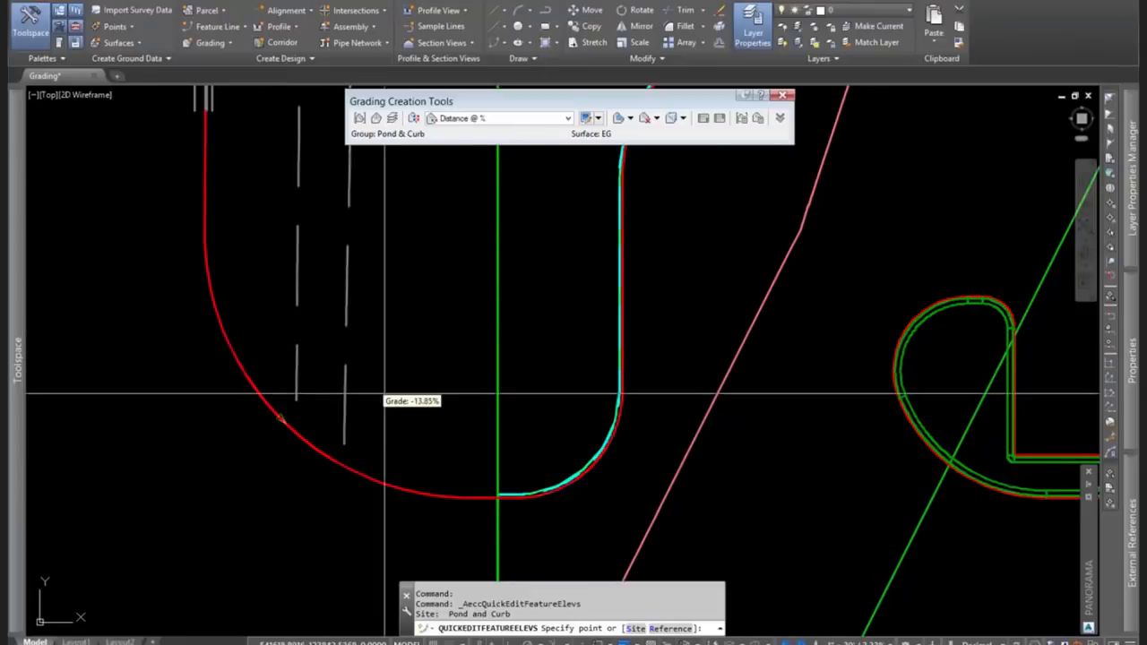
{"action": "scroll", "coordinate": [404, 401], "scroll_direction": "down", "scroll_amount": 2}
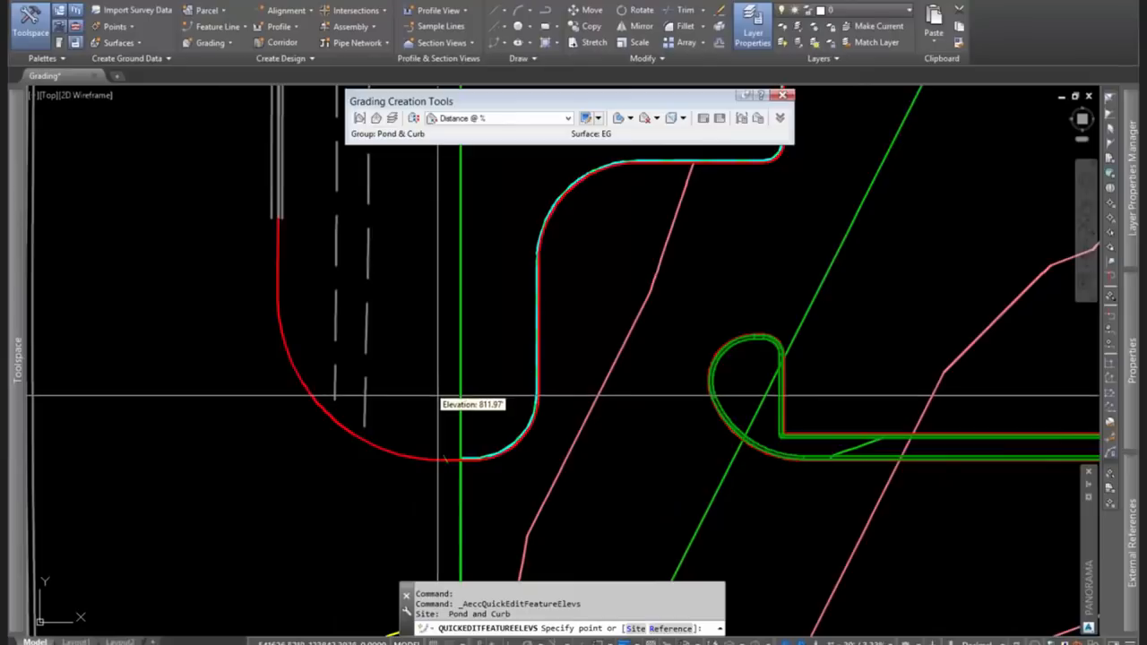
{"action": "scroll", "coordinate": [452, 515], "scroll_direction": "down", "scroll_amount": 5}
{"action": "scroll", "coordinate": [490, 430], "scroll_direction": "up", "scroll_amount": 6}
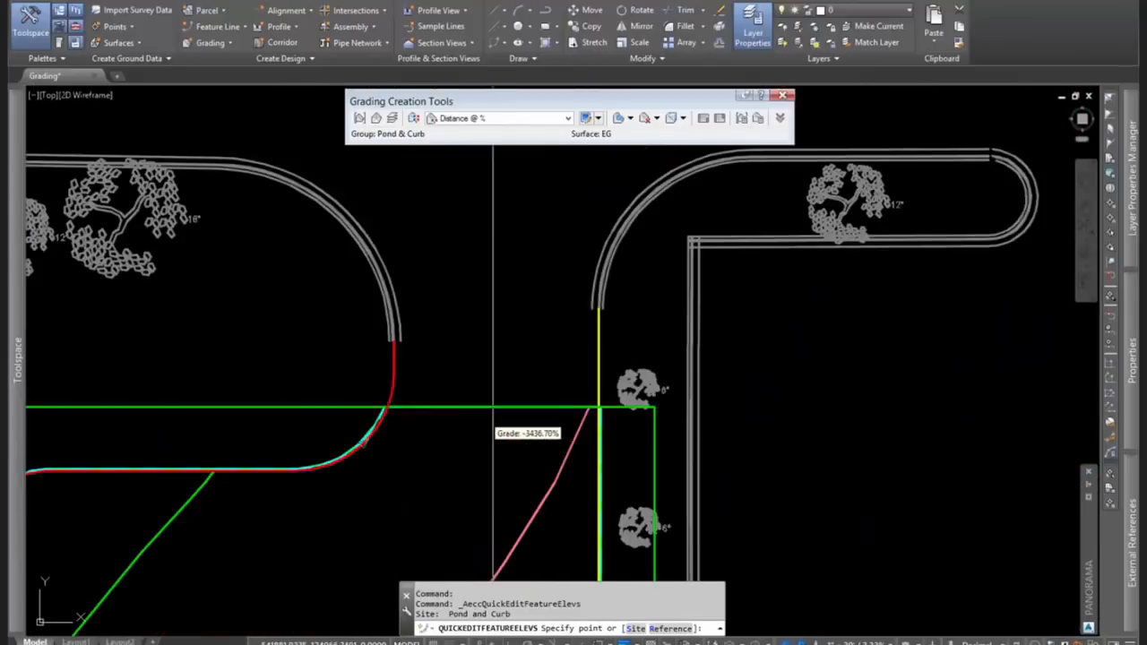
{"action": "scroll", "coordinate": [439, 390], "scroll_direction": "down", "scroll_amount": 2}
{"action": "scroll", "coordinate": [538, 358], "scroll_direction": "up", "scroll_amount": 8}
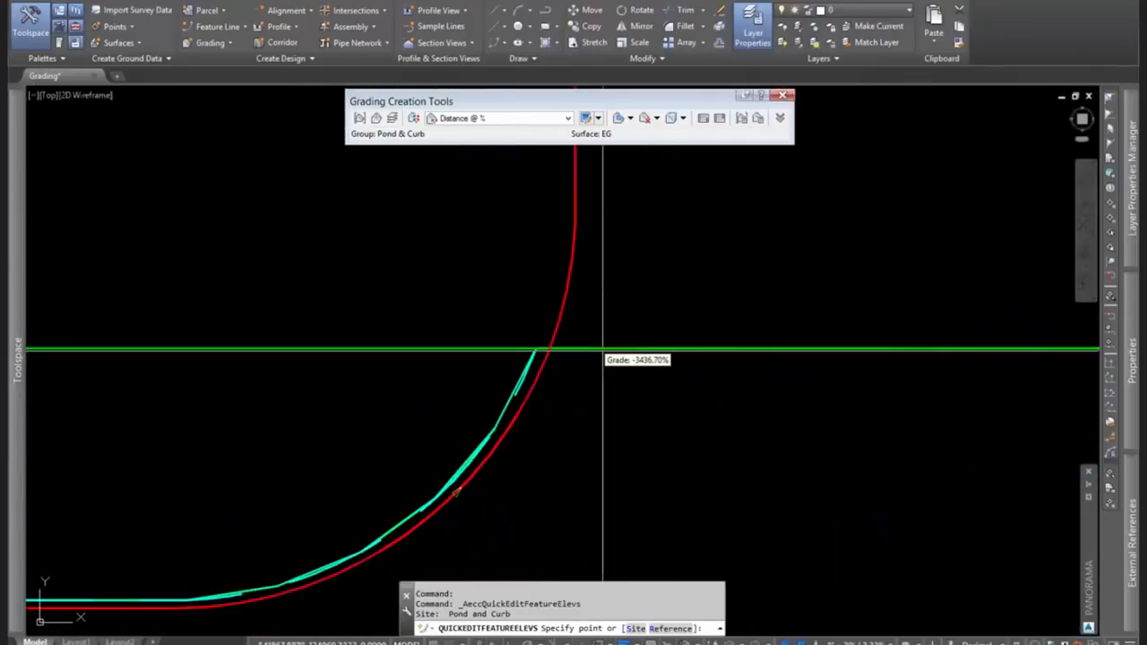
{"action": "key", "text": "Escape"}
Insert an elevation point where the horizontal green grading line crosses the curve near the curb's northeast end, using the Drainage surface elevation.
{"action": "left_click", "coordinate": [552, 341]}
{"action": "left_click", "coordinate": [657, 44]}
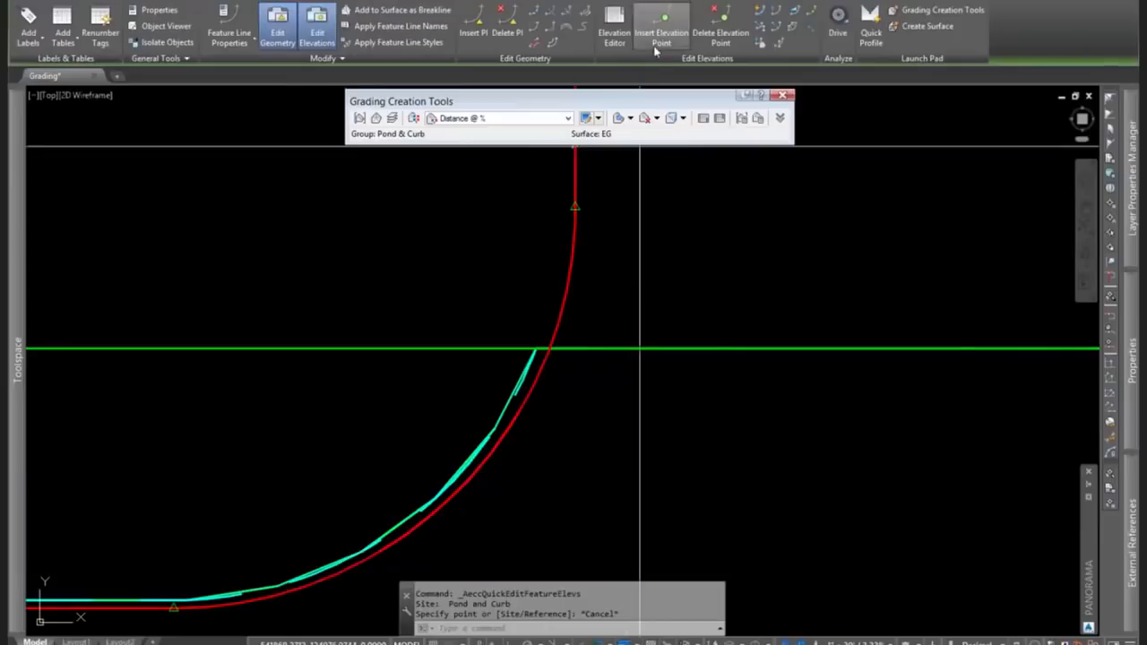
{"action": "right_click", "coordinate": [589, 344], "text": "shift"}
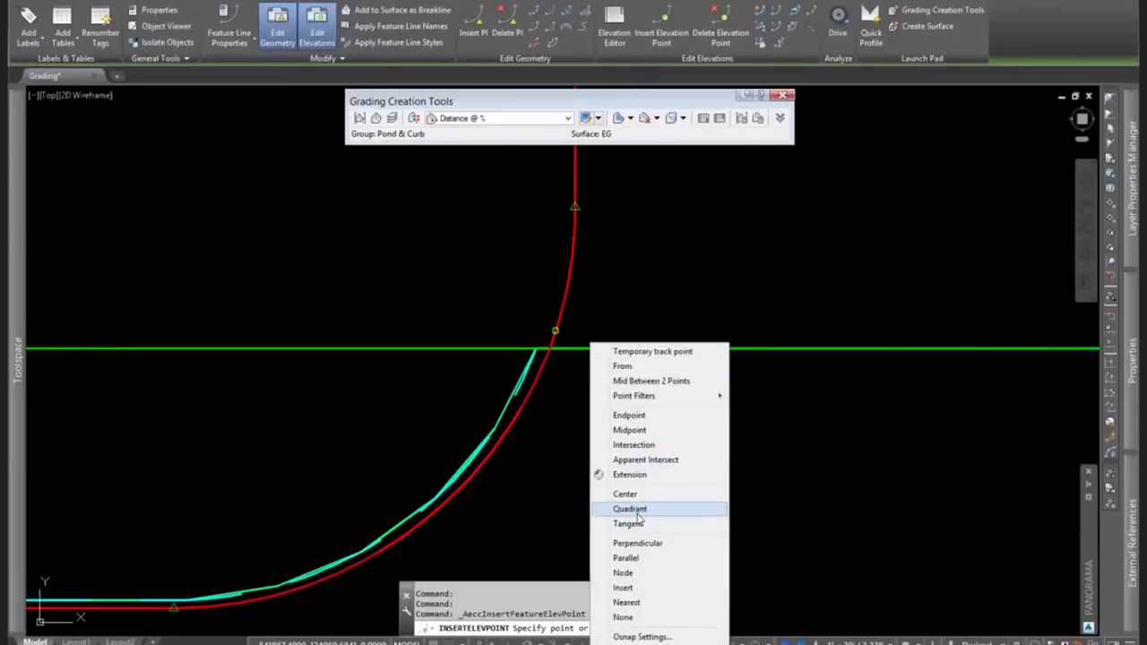
{"action": "left_click", "coordinate": [627, 602]}
{"action": "scroll", "coordinate": [548, 345], "scroll_direction": "up", "scroll_amount": 5}
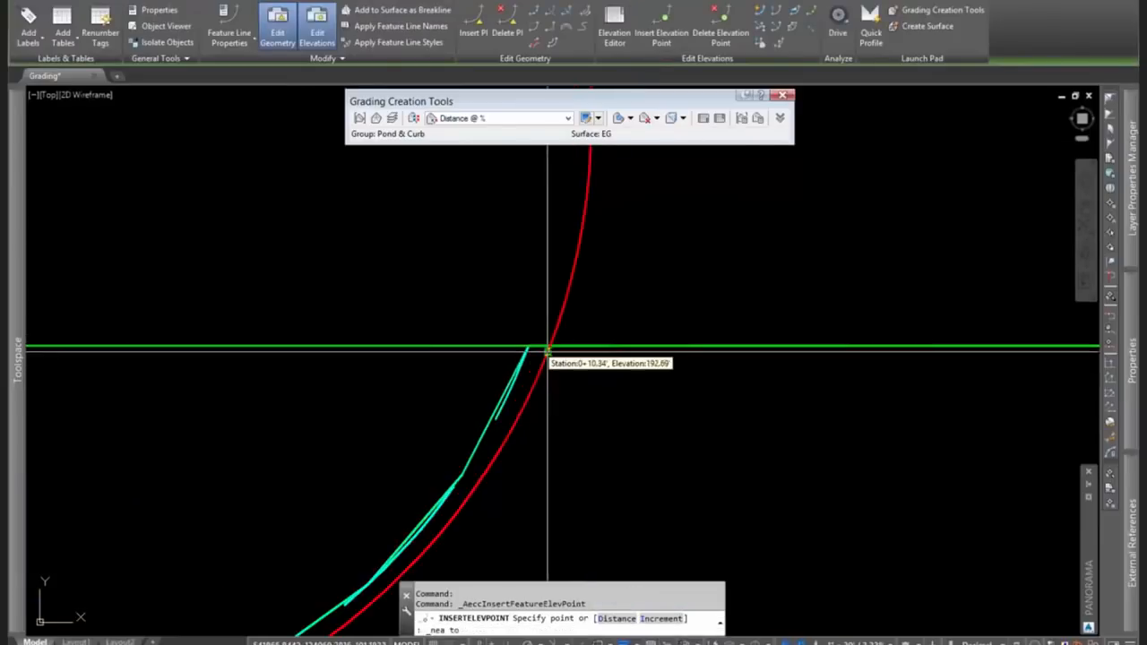
{"action": "scroll", "coordinate": [553, 322], "scroll_direction": "up", "scroll_amount": 3}
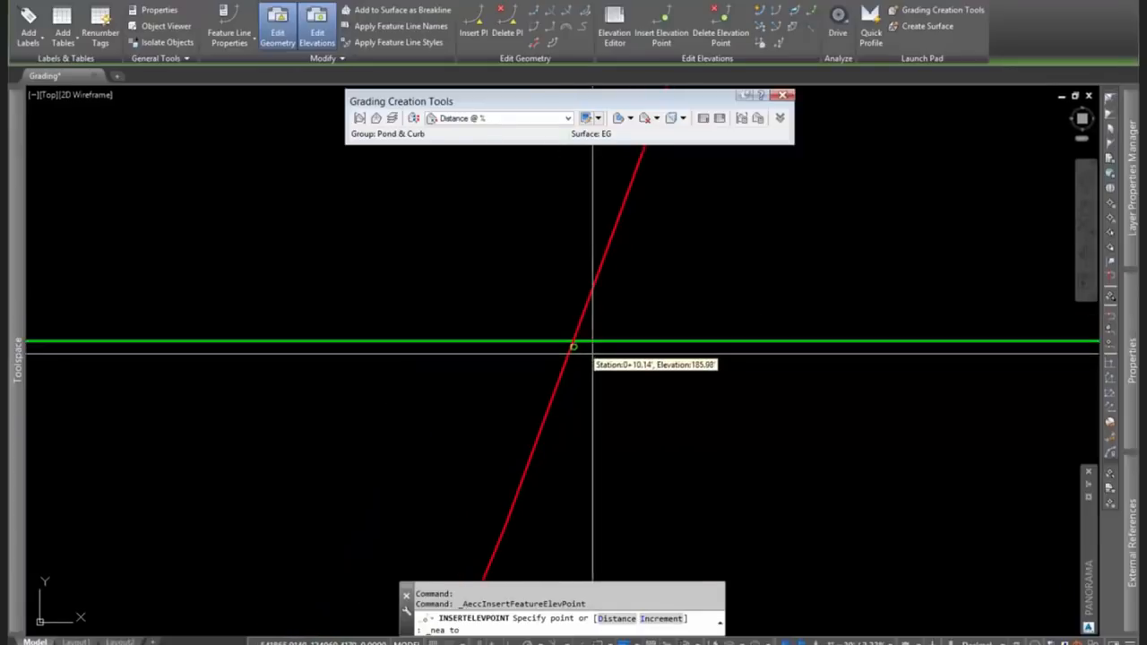
{"action": "left_click", "coordinate": [571, 350]}
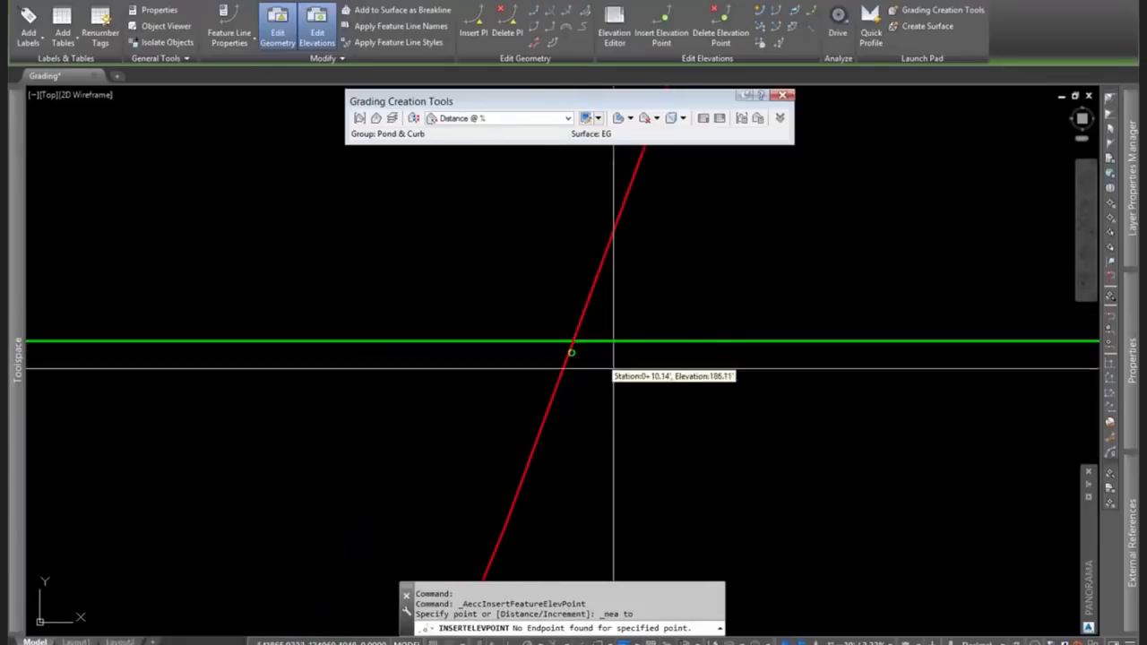
{"action": "type", "text": "s"}
{"action": "key", "text": "Return"}
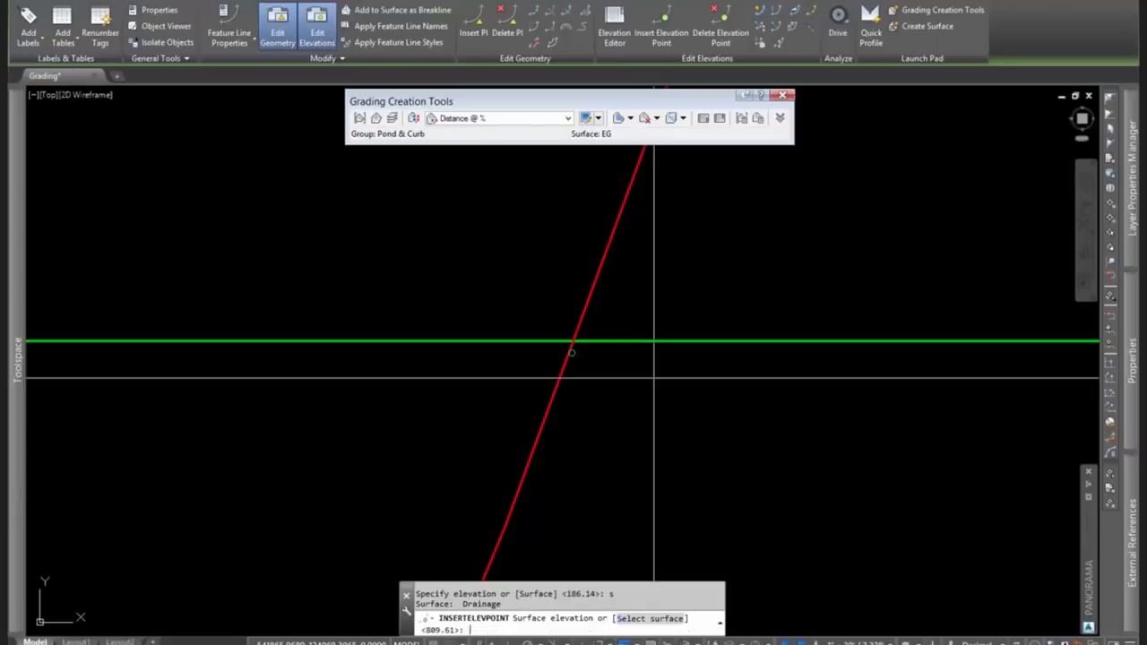
{"action": "key", "text": "Return"}
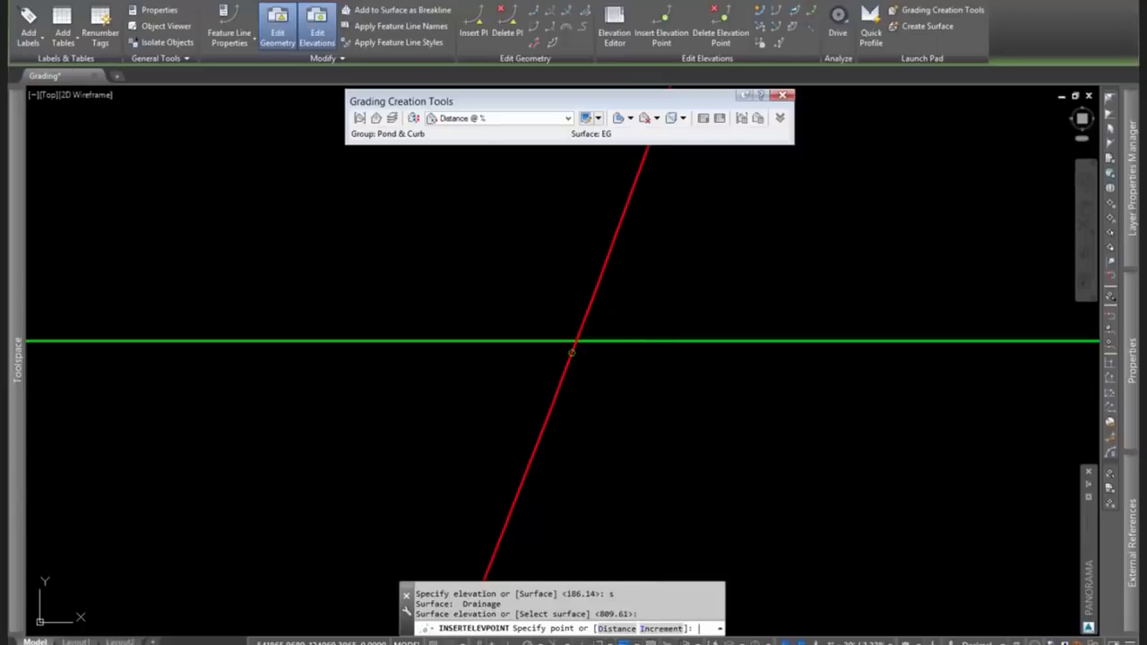
{"action": "key", "text": "Return"}
Set the curb feature line's northeast end point to the EG surface elevation with Quick Elevation Edit.
{"action": "scroll", "coordinate": [682, 354], "scroll_direction": "down", "scroll_amount": 10}
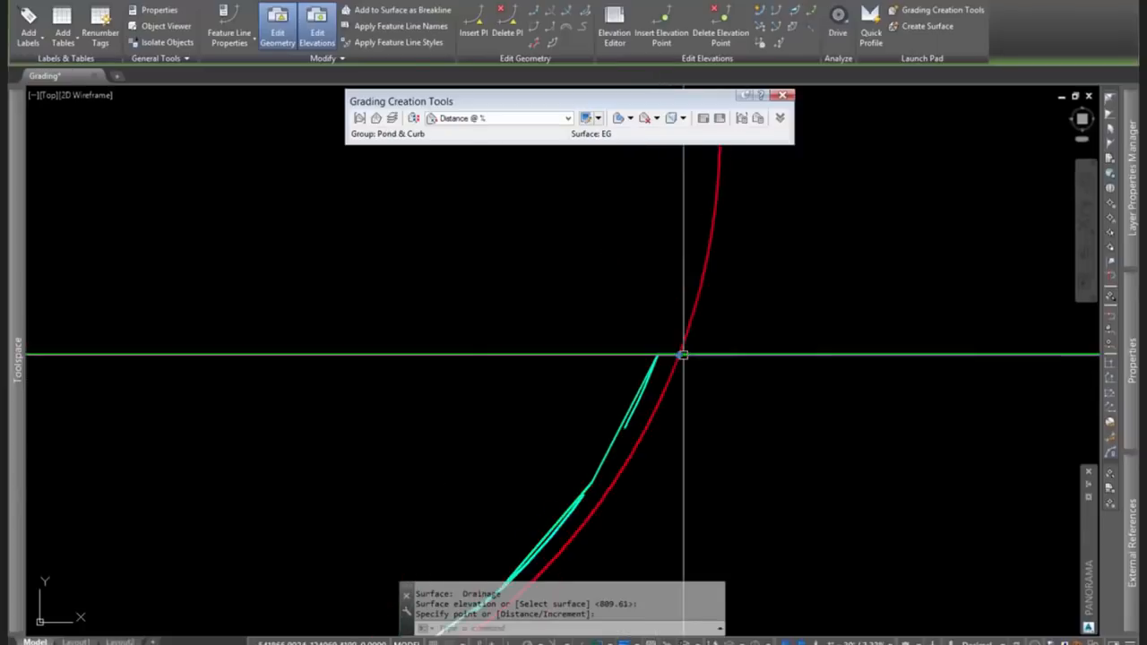
{"action": "scroll", "coordinate": [762, 320], "scroll_direction": "down", "scroll_amount": 4}
{"action": "scroll", "coordinate": [696, 319], "scroll_direction": "up", "scroll_amount": 2}
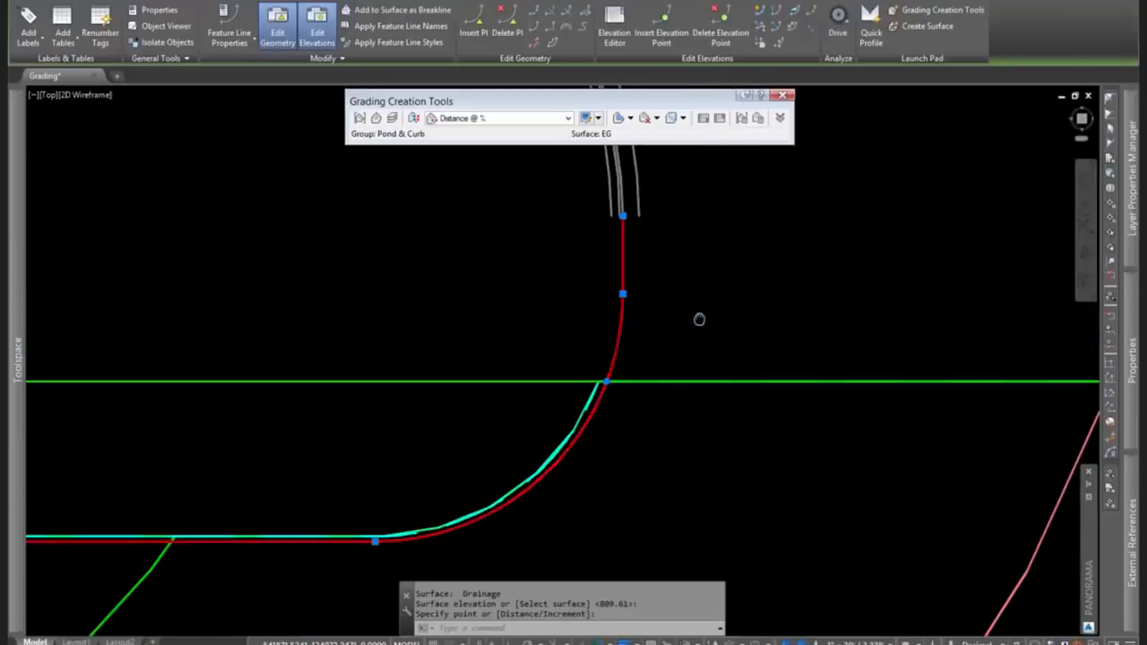
{"action": "left_click", "coordinate": [759, 10]}
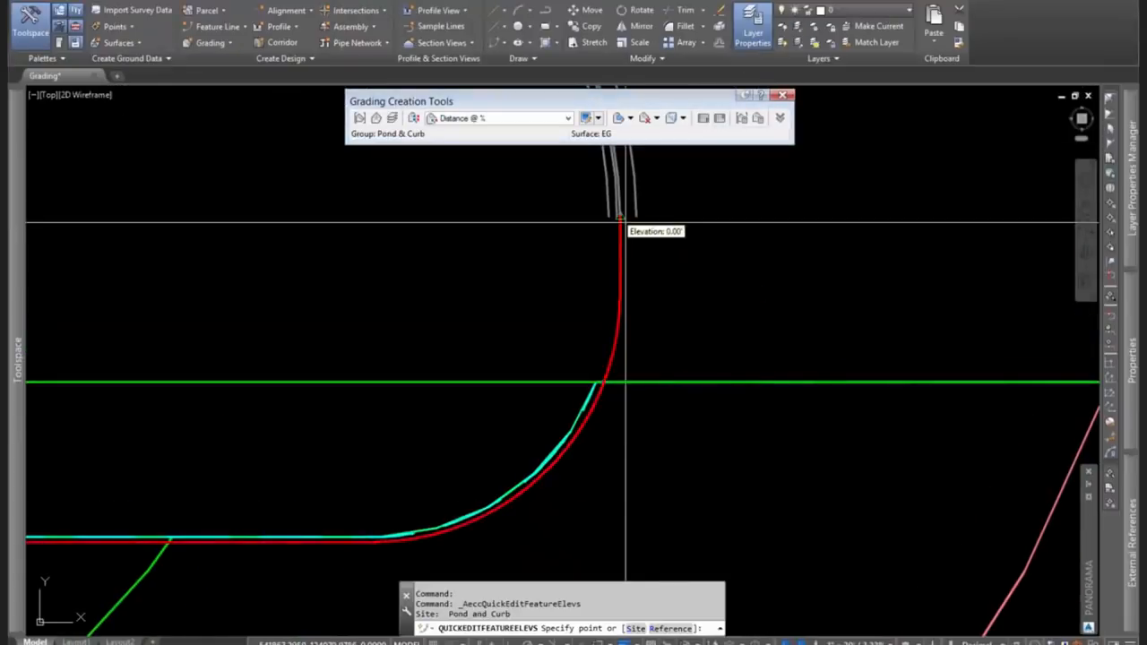
{"action": "left_click", "coordinate": [624, 222]}
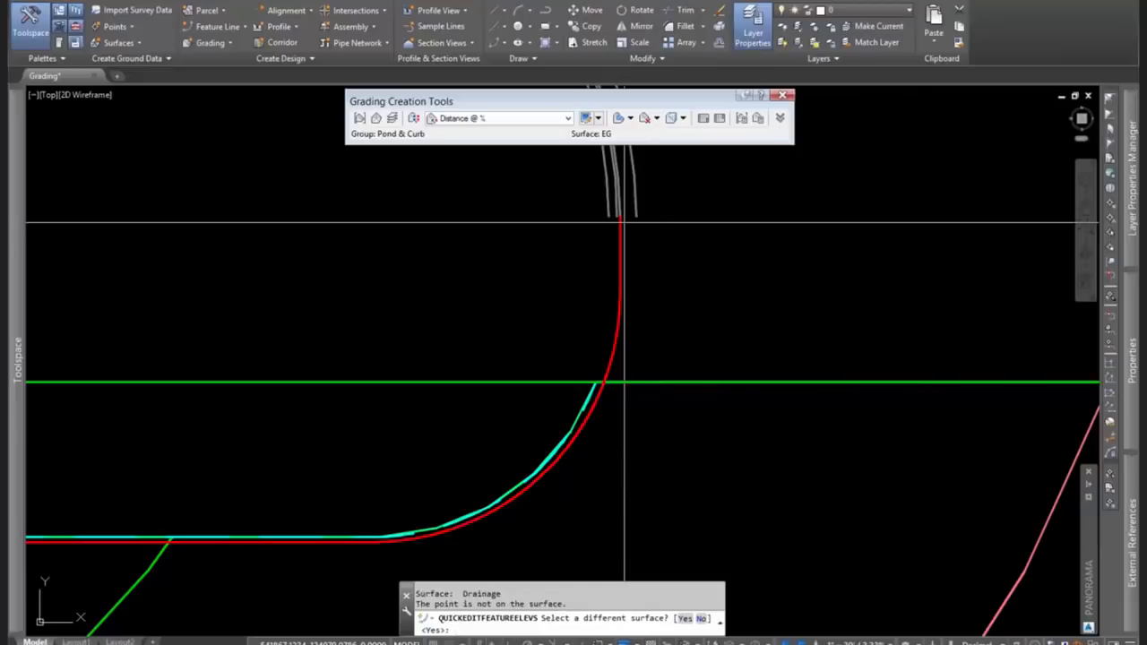
{"action": "key", "text": "Return"}
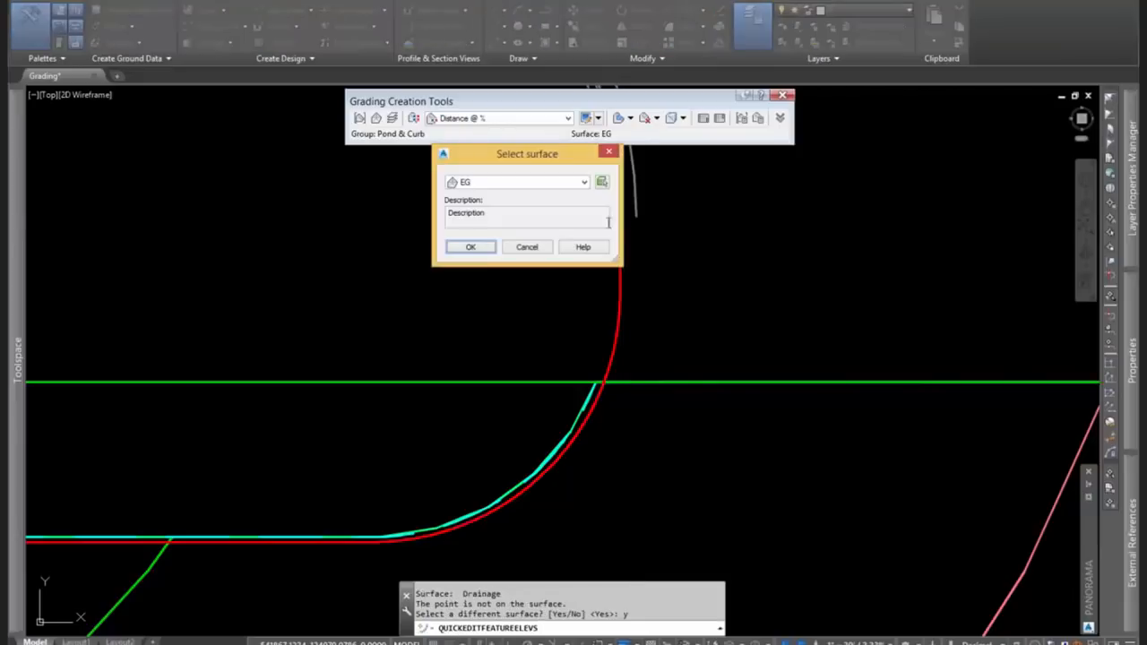
{"action": "left_click", "coordinate": [476, 249]}
{"action": "key", "text": "Return"}
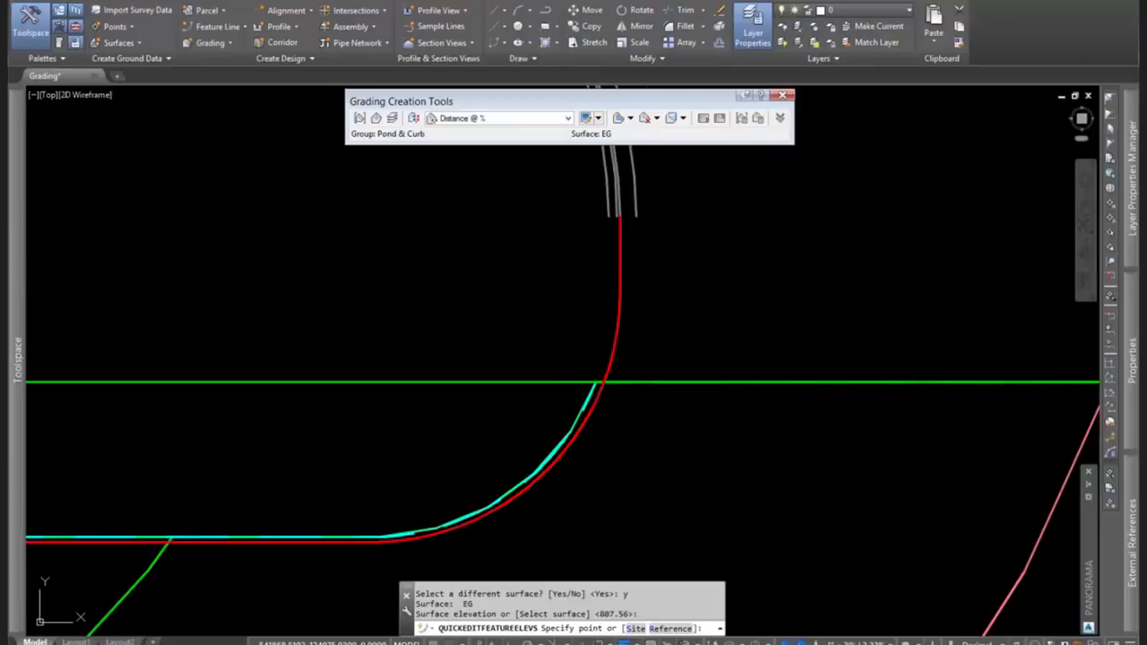
{"action": "key", "text": "Escape"}
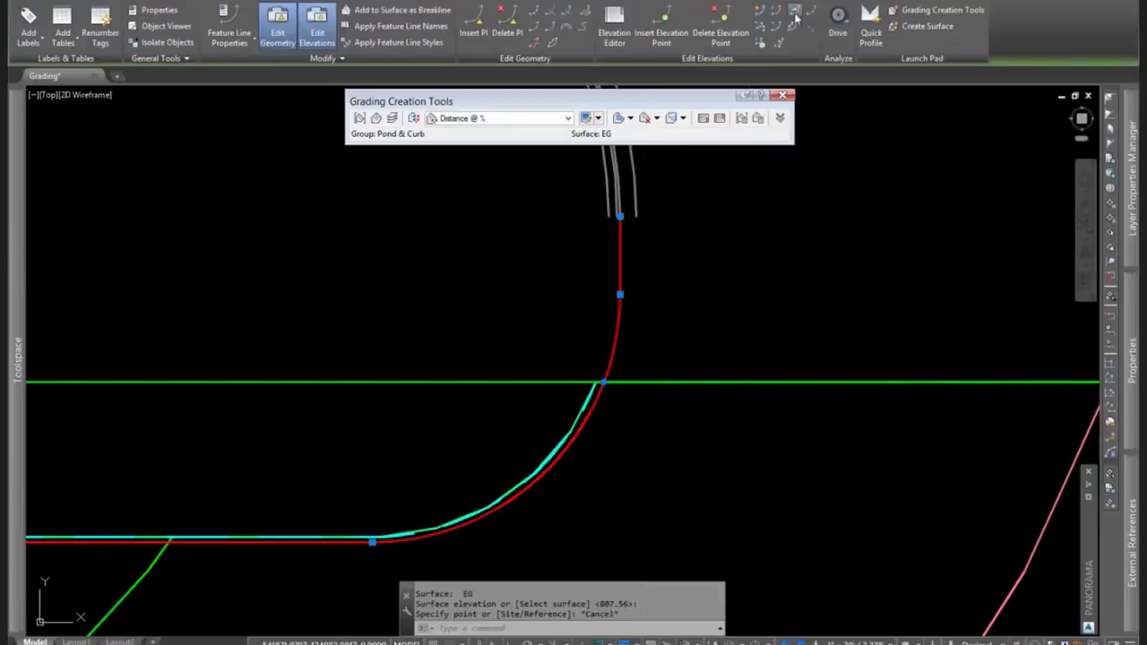
Set the grade between the curb's northeast end point and the new elevation point, keeping the offered elevation and grade.
{"action": "left_click", "coordinate": [796, 12]}
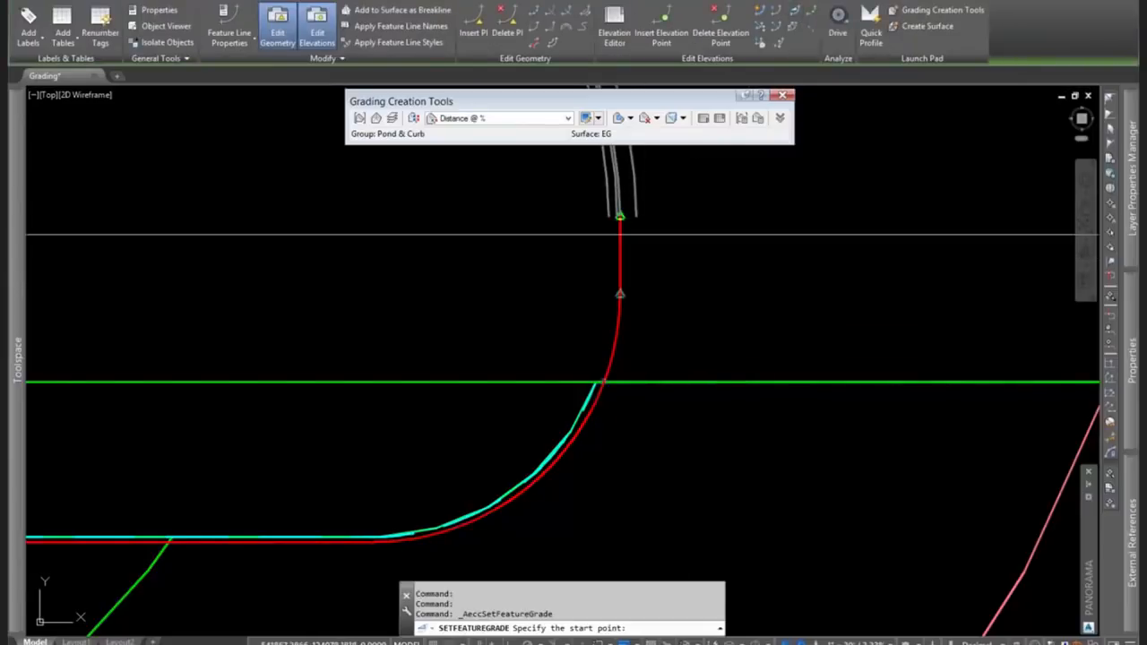
{"action": "left_click", "coordinate": [620, 218]}
{"action": "key", "text": "Return"}
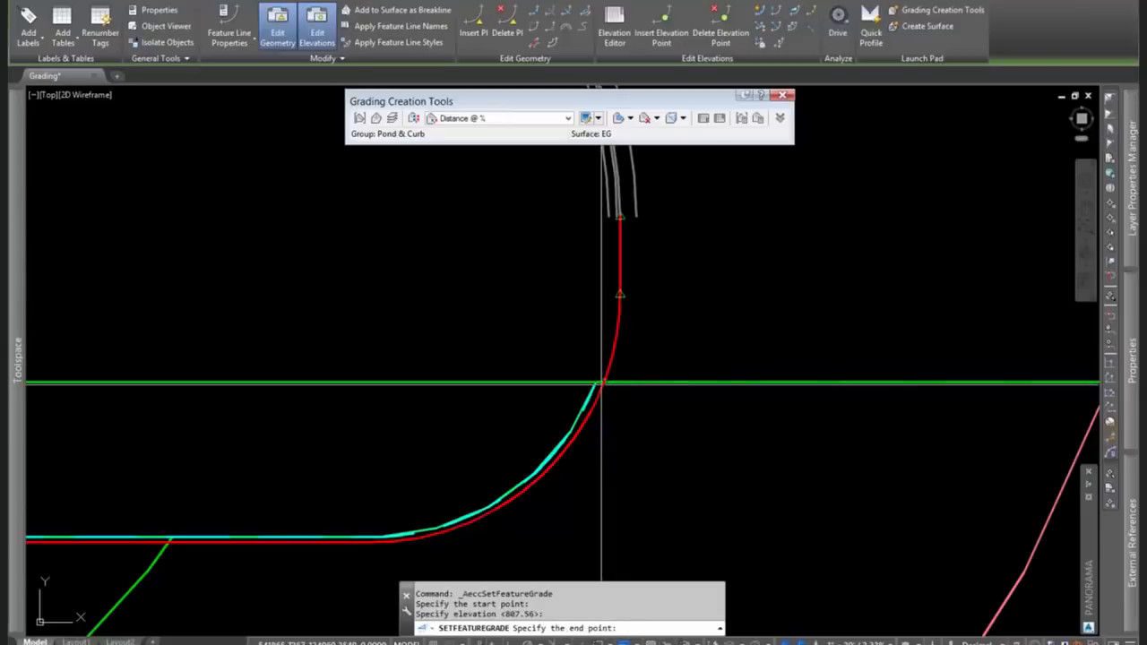
{"action": "left_click", "coordinate": [600, 381]}
{"action": "key", "text": "Return"}
{"action": "key", "text": "Return"}
Create a Curb Face grading on the building side of the curb feature line, applied to its entire length.
{"action": "scroll", "coordinate": [816, 243], "scroll_direction": "down", "scroll_amount": 6}
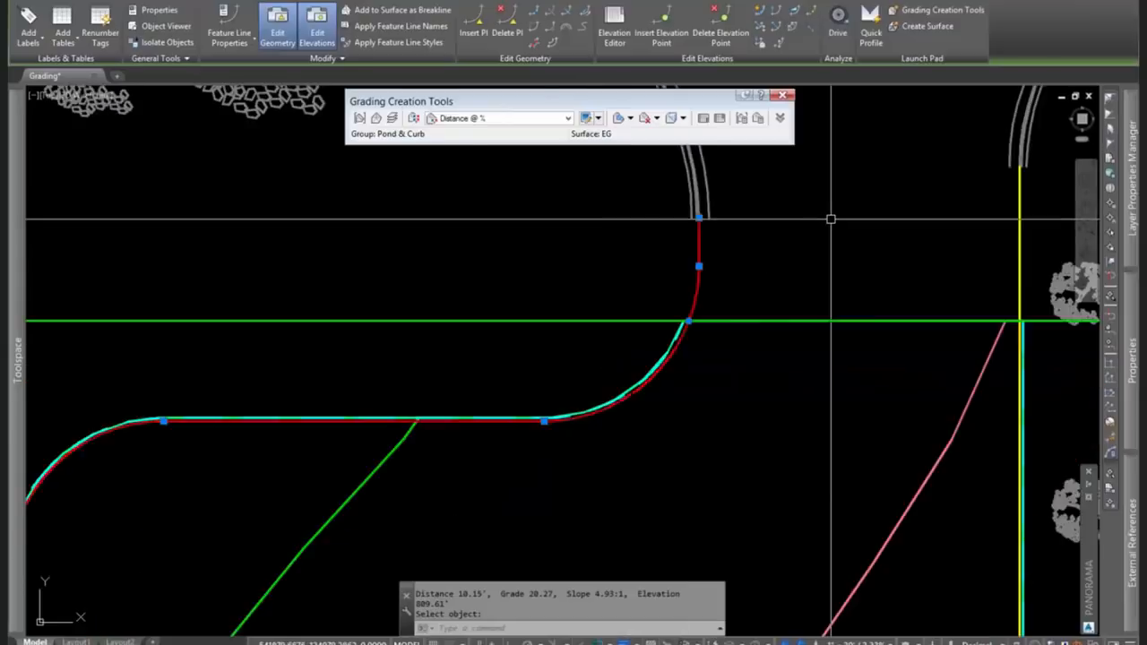
{"action": "scroll", "coordinate": [758, 326], "scroll_direction": "up", "scroll_amount": 5}
{"action": "middle_click_drag", "start_coordinate": [791, 355], "coordinate": [675, 369]}
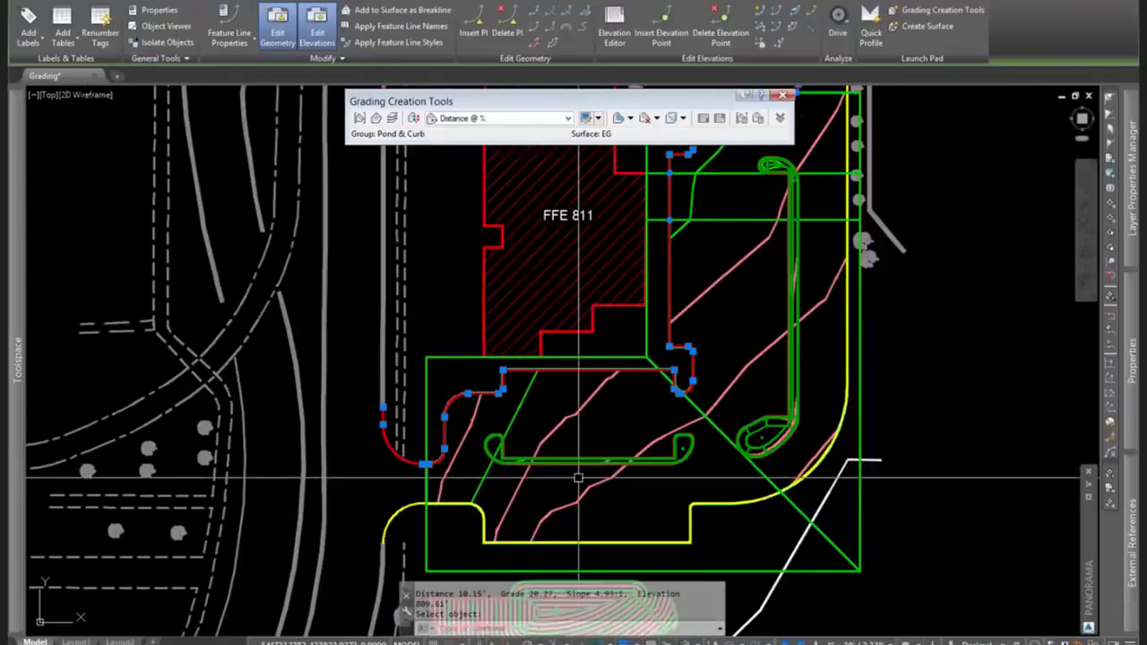
{"action": "left_click", "coordinate": [497, 119]}
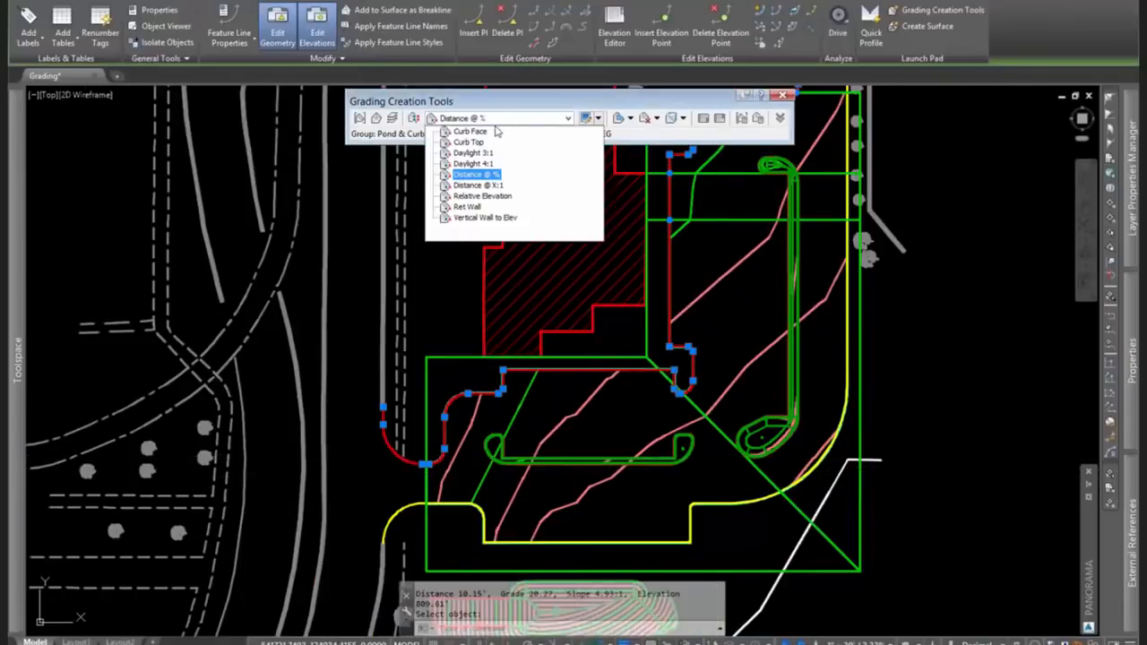
{"action": "left_click", "coordinate": [480, 134]}
{"action": "left_click", "coordinate": [630, 117]}
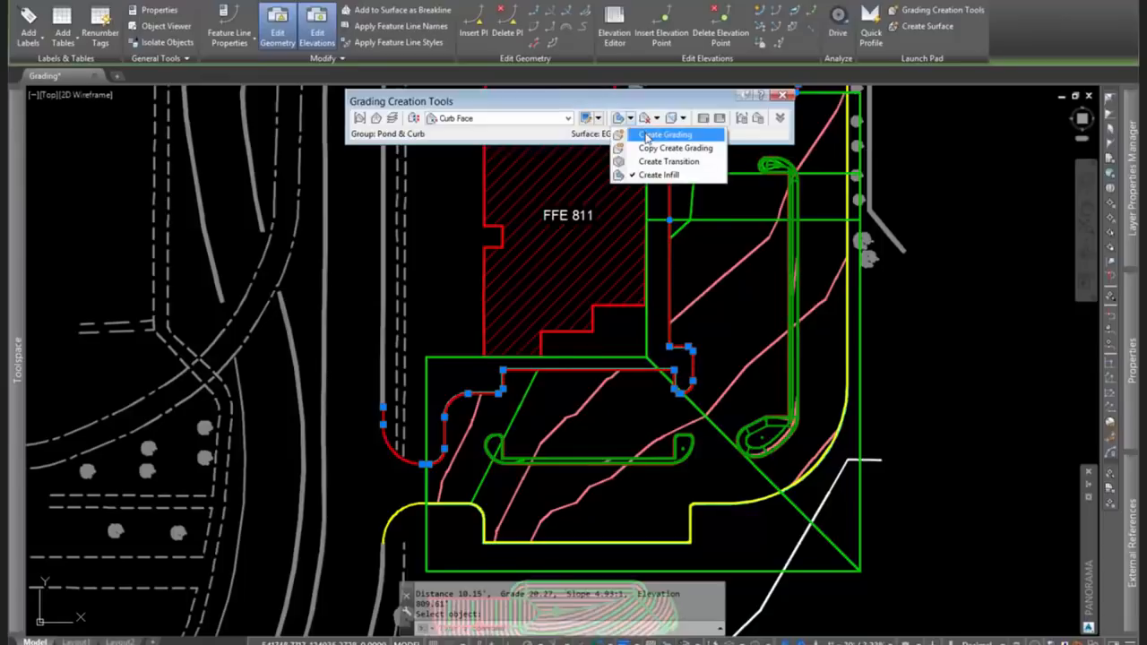
{"action": "left_click", "coordinate": [668, 136]}
{"action": "scroll", "coordinate": [427, 454], "scroll_direction": "up", "scroll_amount": 6}
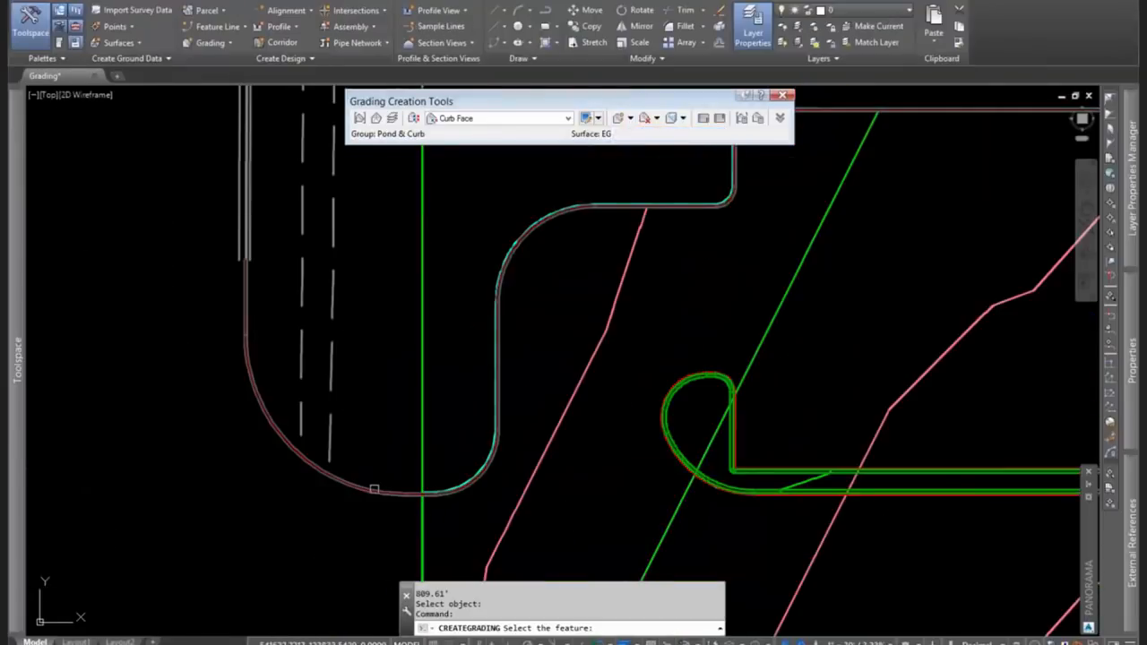
{"action": "left_click", "coordinate": [427, 463]}
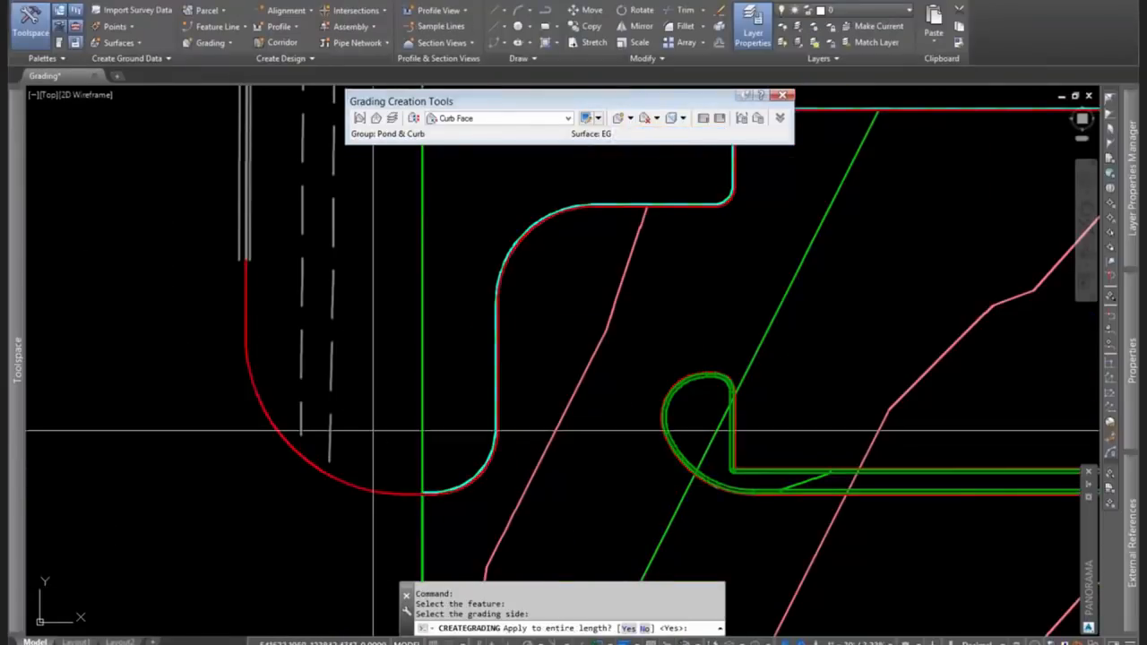
{"action": "key", "text": "Return"}
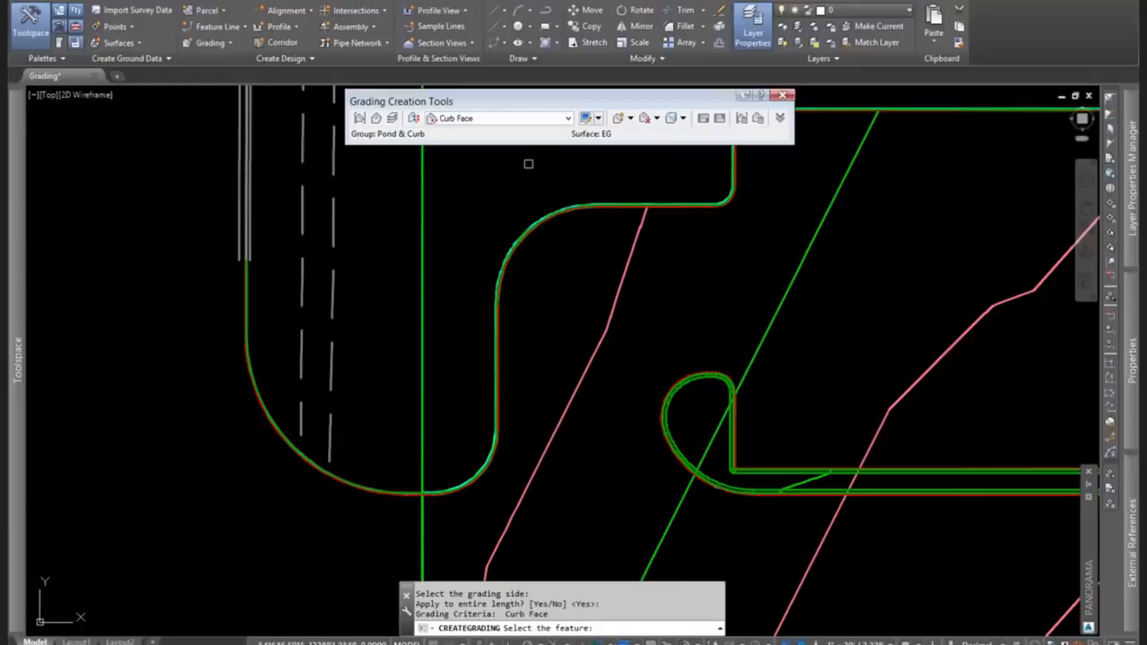
Create a Curb Top grading along the entire length of the new curb face's outer edge and save the drawing.
{"action": "left_click", "coordinate": [485, 119]}
{"action": "left_click", "coordinate": [468, 141]}
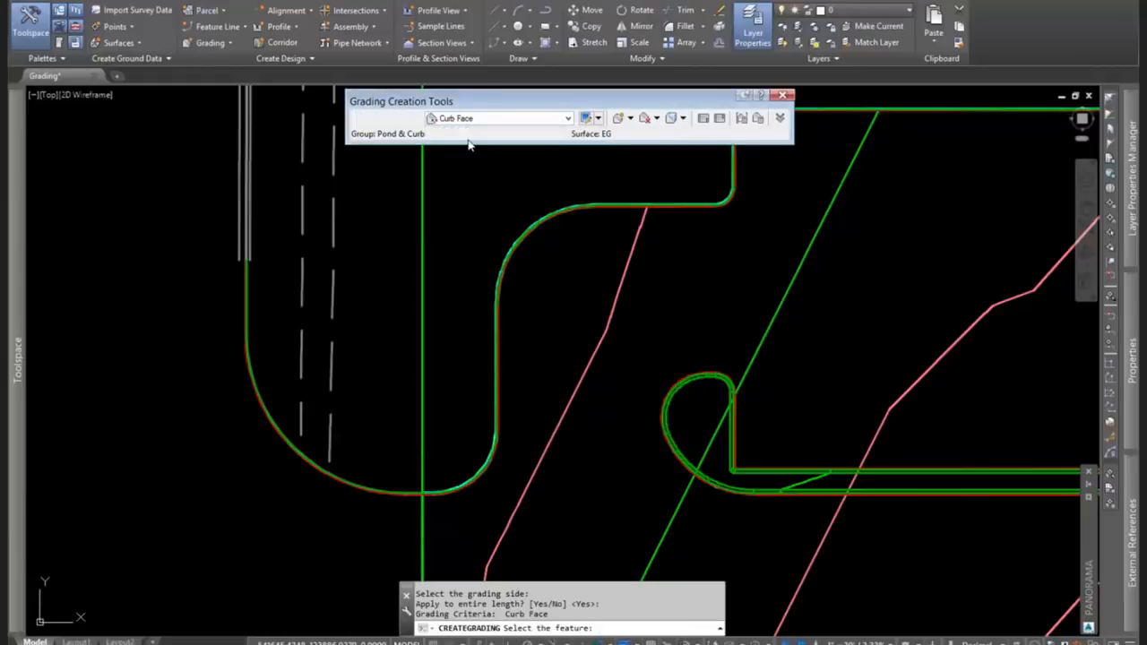
{"action": "left_click", "coordinate": [630, 118]}
{"action": "left_click", "coordinate": [650, 135]}
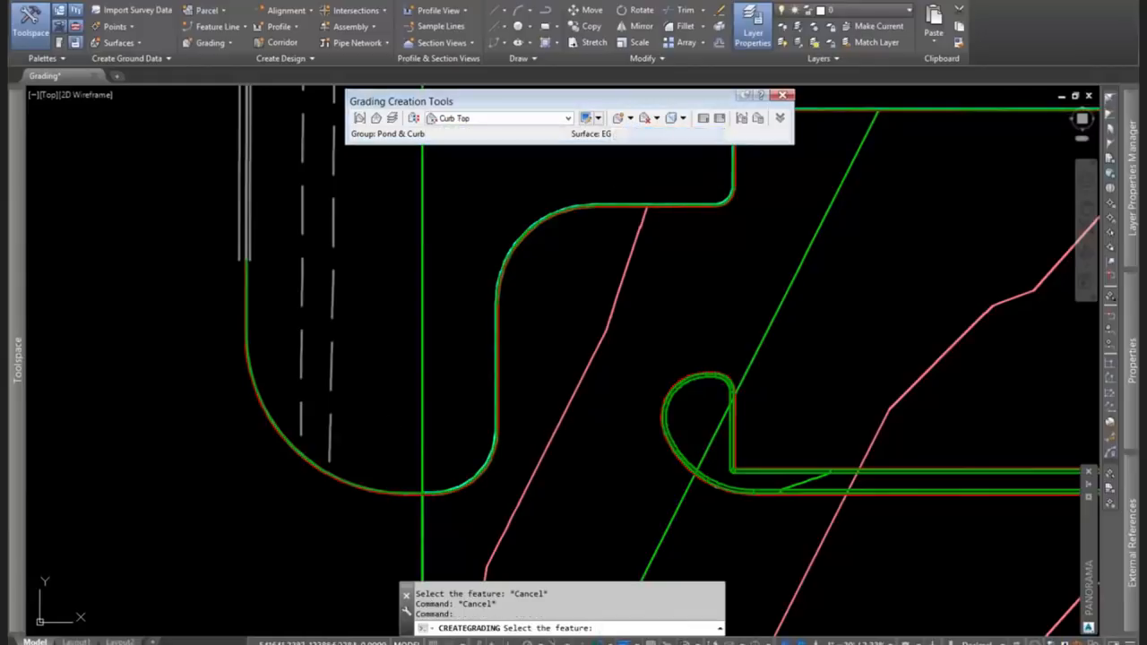
{"action": "scroll", "coordinate": [382, 491], "scroll_direction": "up", "scroll_amount": 6}
{"action": "left_click", "coordinate": [382, 491]}
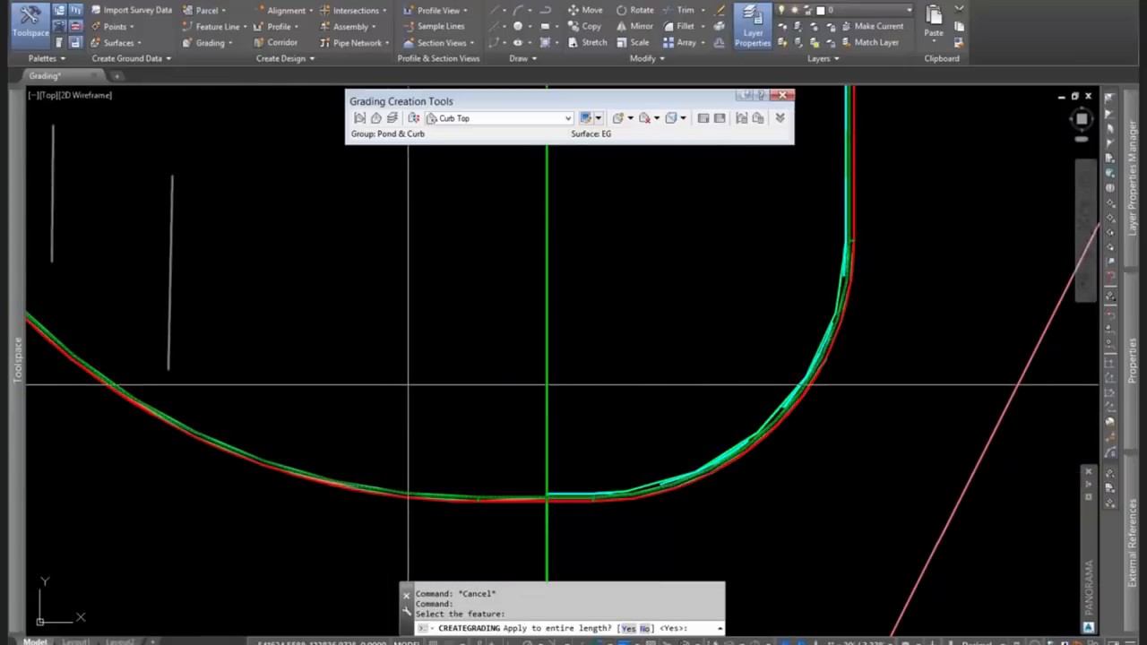
{"action": "key", "text": "Return"}
{"action": "key", "text": "Escape"}
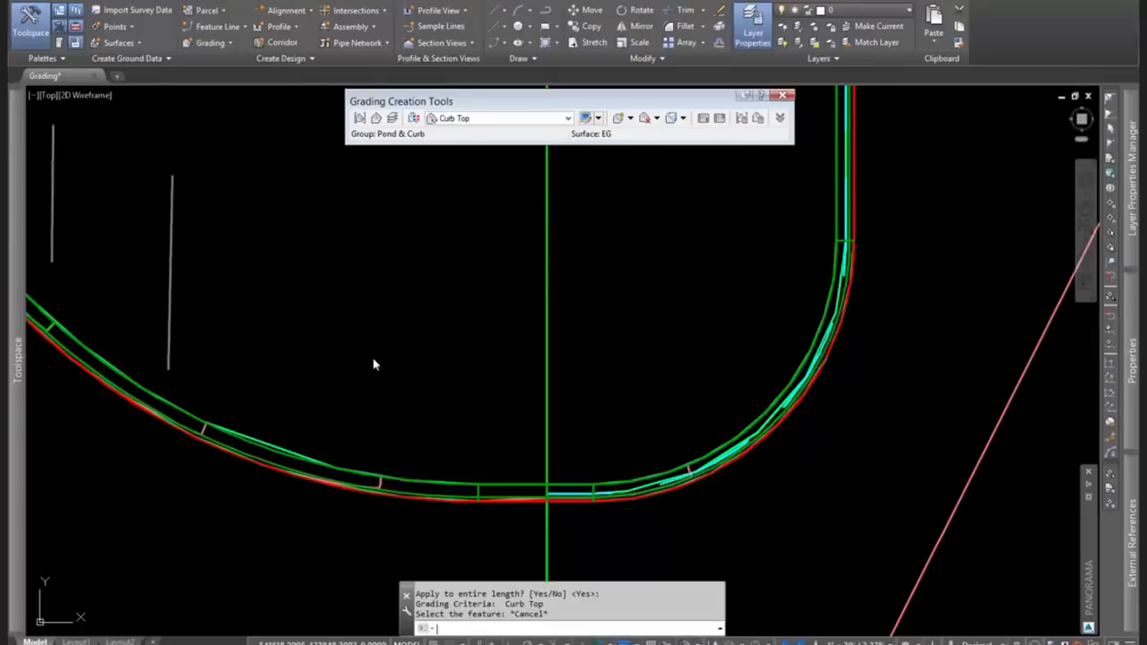
{"action": "scroll", "coordinate": [549, 483], "scroll_direction": "down", "scroll_amount": 4}
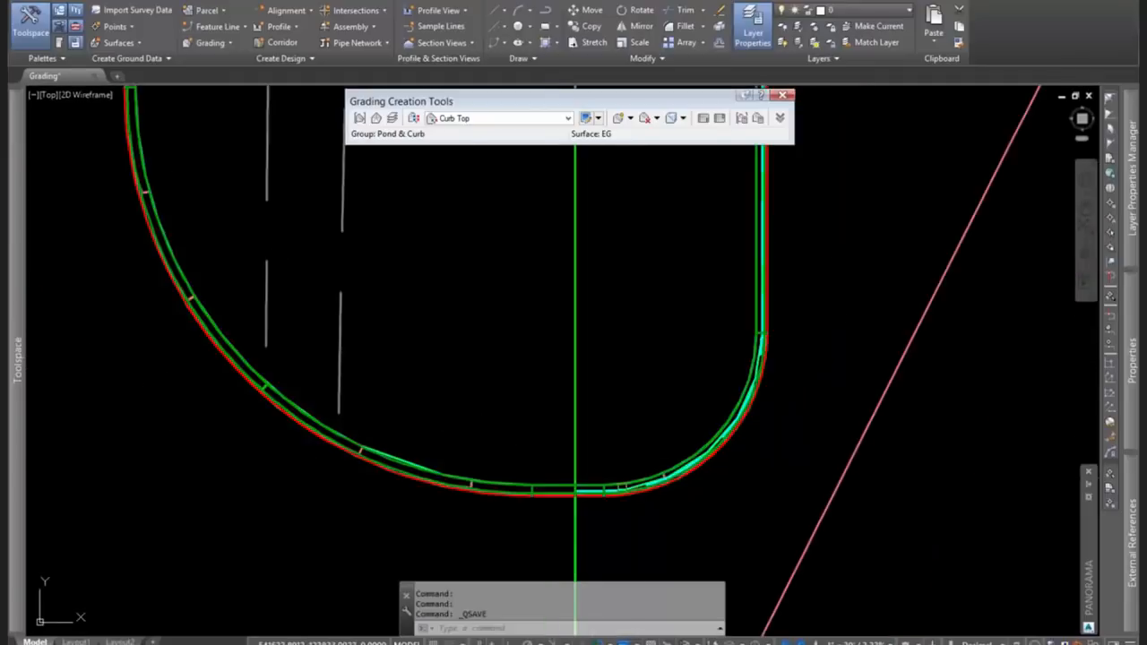
{"action": "key", "text": "ctrl+s"}
Open the Pond & Curb surface in the Object Viewer and tilt it into a 3D view.
{"action": "scroll", "coordinate": [622, 488], "scroll_direction": "down", "scroll_amount": 4}
{"action": "scroll", "coordinate": [783, 470], "scroll_direction": "up", "scroll_amount": 3}
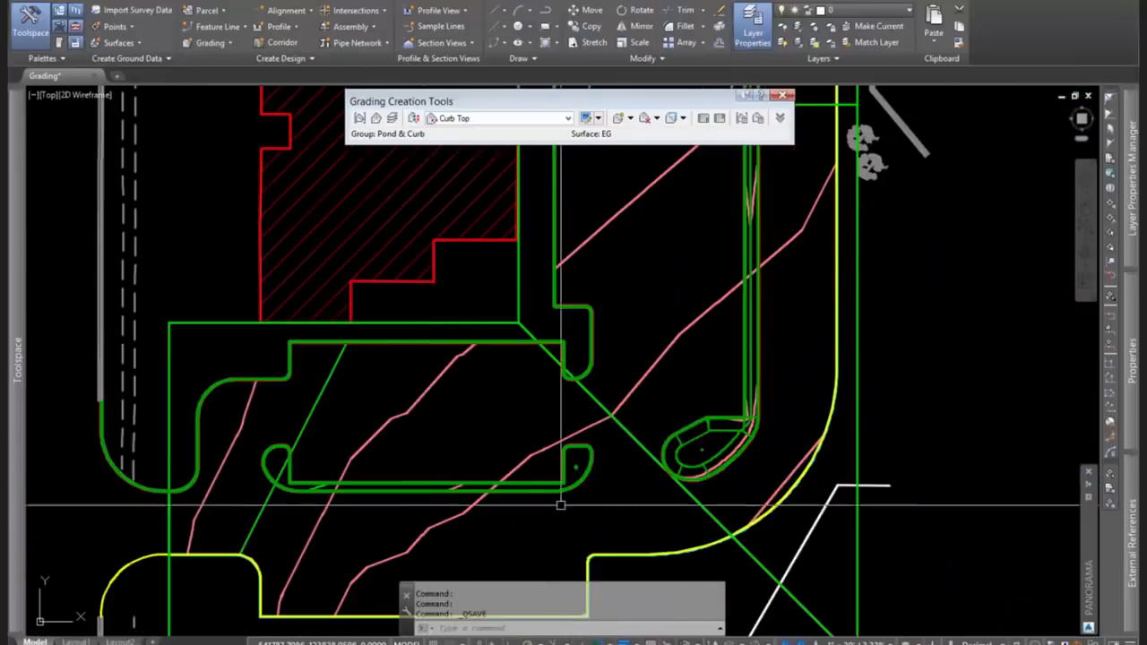
{"action": "scroll", "coordinate": [744, 478], "scroll_direction": "up", "scroll_amount": 3}
{"action": "left_click", "coordinate": [697, 381]}
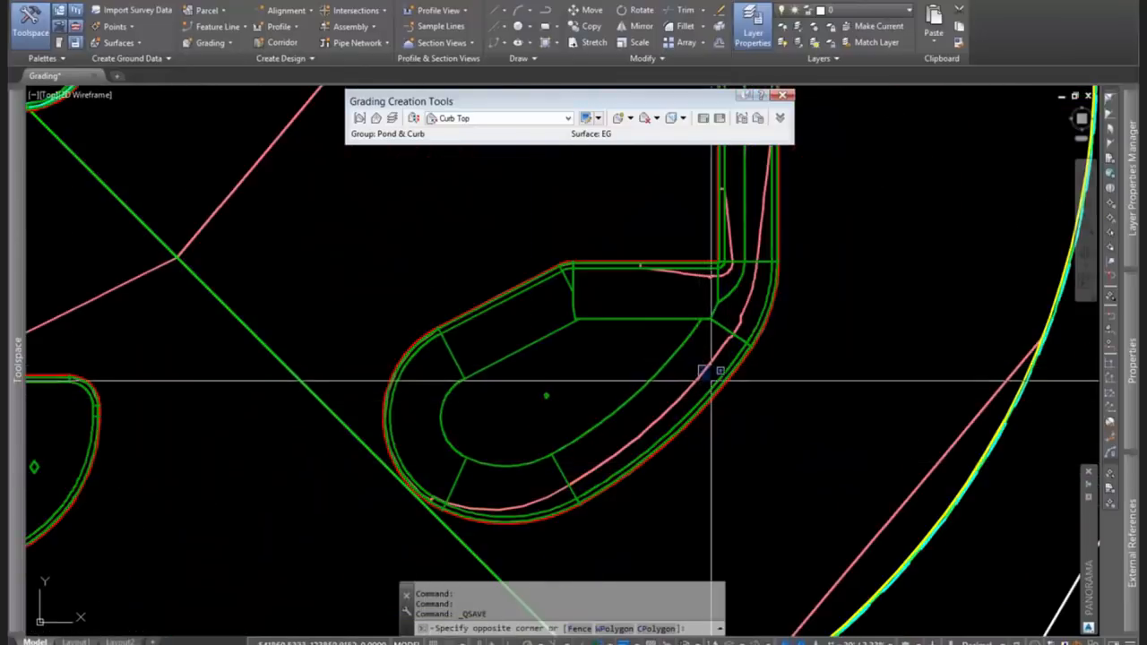
{"action": "key", "text": "Escape"}
{"action": "left_click", "coordinate": [697, 380]}
{"action": "right_click", "coordinate": [765, 385]}
{"action": "left_click", "coordinate": [805, 569]}
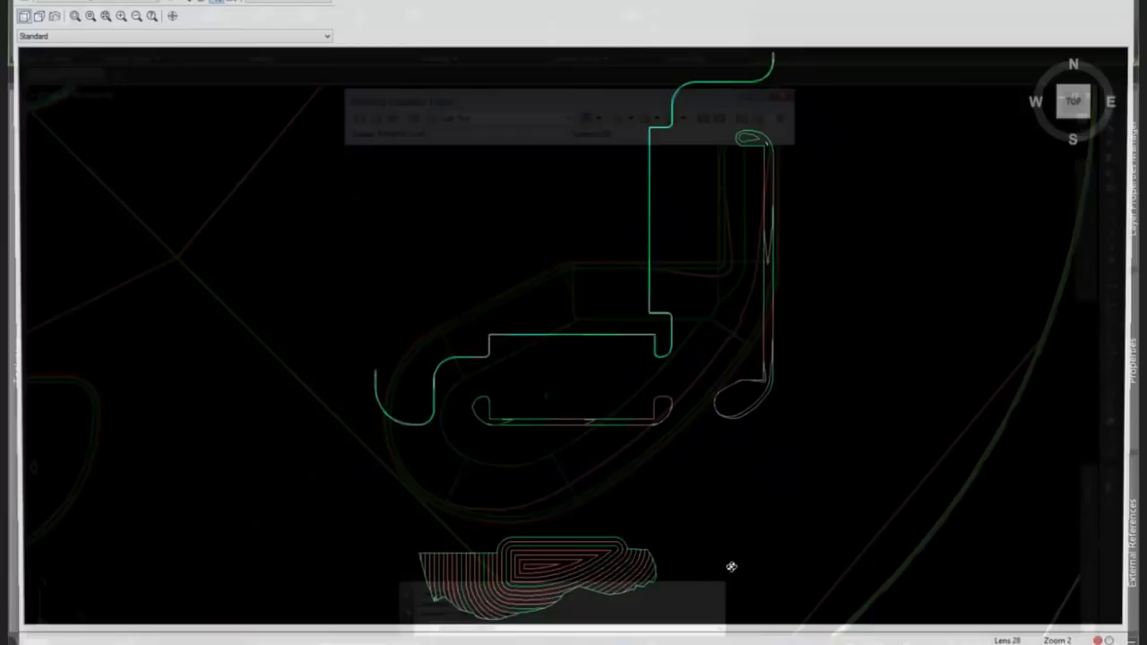
{"action": "mouse_move", "coordinate": [359, 440]}
{"action": "left_mouse_down"}
{"action": "mouse_move", "coordinate": [598, 356]}
{"action": "mouse_move", "coordinate": [635, 202]}
{"action": "mouse_move", "coordinate": [667, 148]}
{"action": "left_mouse_up"}
{"action": "left_click_drag", "start_coordinate": [679, 426], "coordinate": [555, 367]}
{"action": "left_click_drag", "start_coordinate": [454, 308], "coordinate": [459, 268]}
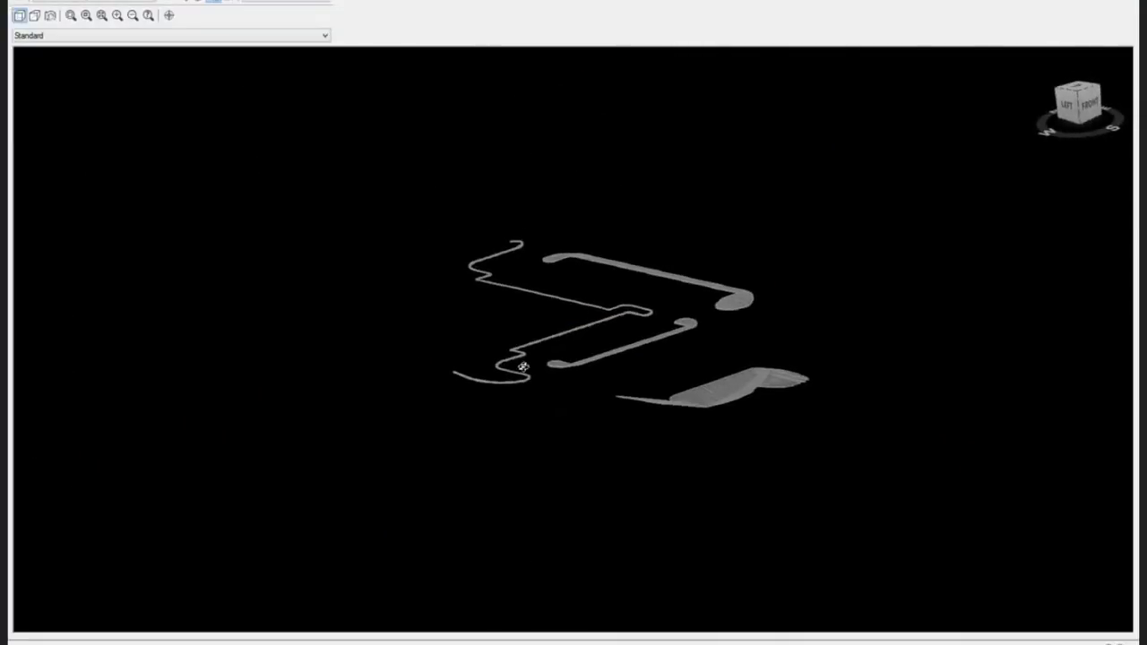
Examine the curb's entrance return, corners and straight runs and the islands in 3D, and close the Object Viewer.
{"action": "scroll", "coordinate": [526, 369], "scroll_direction": "up", "scroll_amount": 5}
{"action": "scroll", "coordinate": [526, 371], "scroll_direction": "up", "scroll_amount": 1}
{"action": "scroll", "coordinate": [537, 375], "scroll_direction": "down", "scroll_amount": 1}
{"action": "scroll", "coordinate": [604, 363], "scroll_direction": "down", "scroll_amount": 5}
{"action": "middle_click_drag", "start_coordinate": [691, 309], "coordinate": [598, 356]}
{"action": "middle_click_drag", "start_coordinate": [488, 423], "coordinate": [778, 312]}
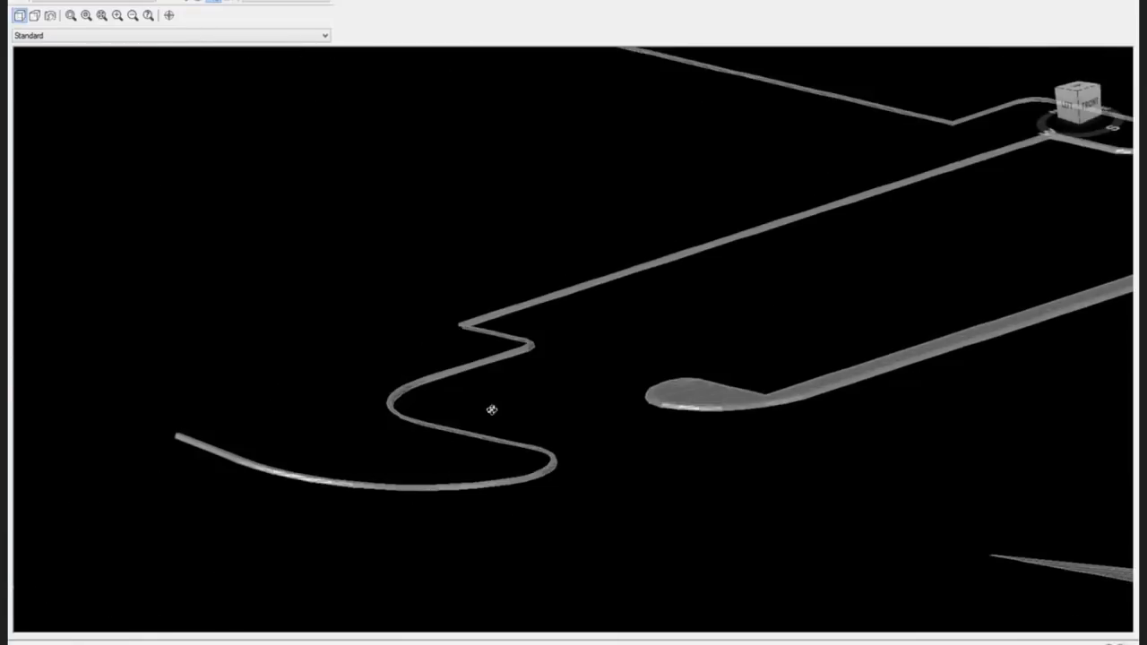
{"action": "middle_click_drag", "start_coordinate": [681, 346], "coordinate": [375, 537]}
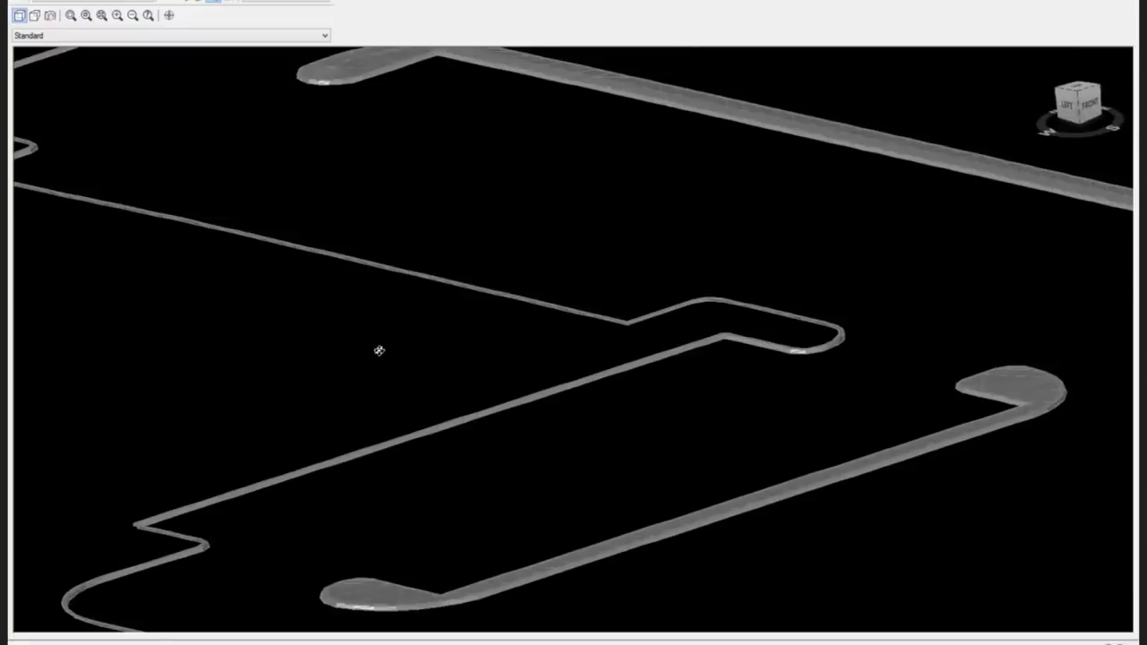
{"action": "middle_click_drag", "start_coordinate": [379, 351], "coordinate": [461, 289]}
{"action": "scroll", "coordinate": [460, 288], "scroll_direction": "down", "scroll_amount": 2}
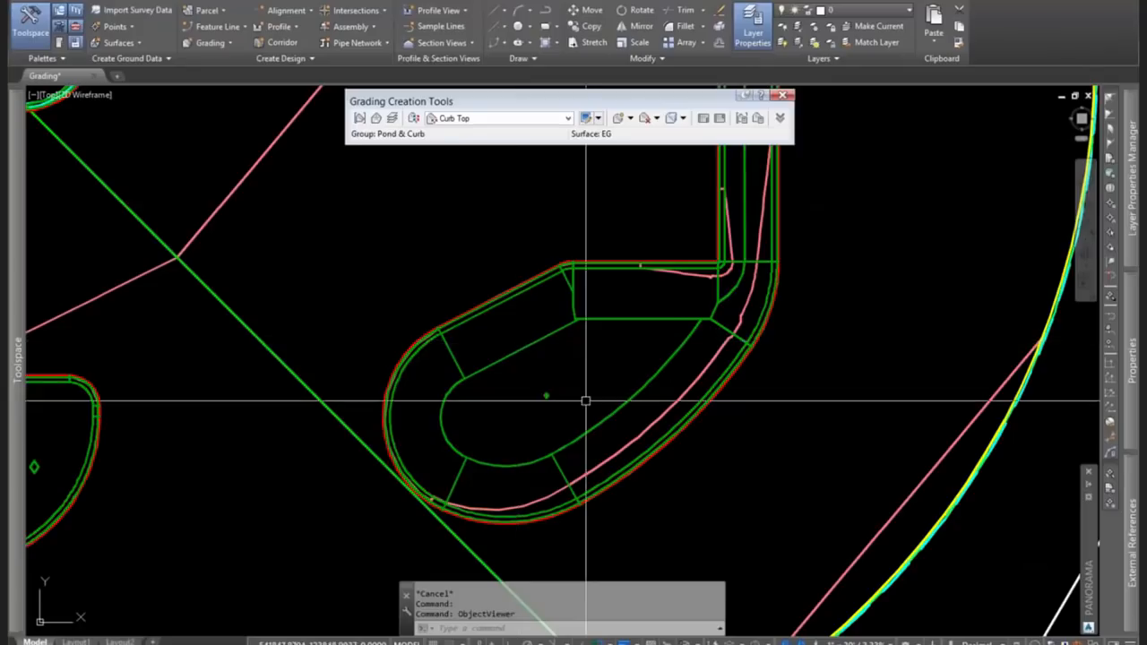
Freeze the C-TOPO-FEAT-Drainage layer by picking the green drainage boundary line south of the building.
{"action": "scroll", "coordinate": [675, 417], "scroll_direction": "down", "scroll_amount": 6}
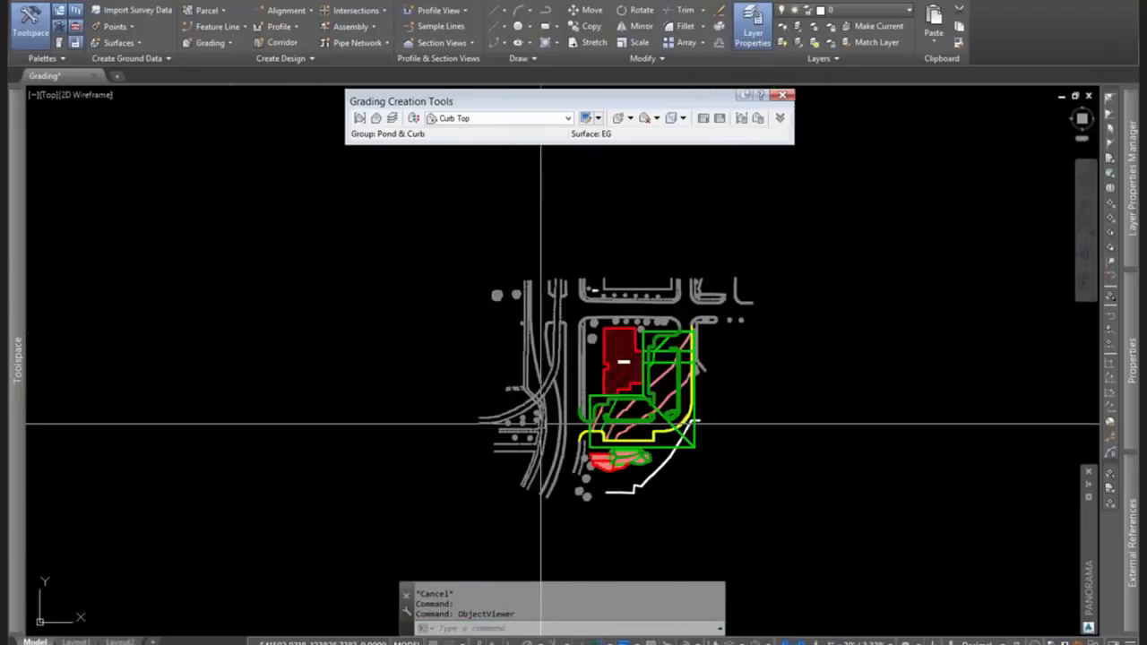
{"action": "scroll", "coordinate": [528, 403], "scroll_direction": "up", "scroll_amount": 8}
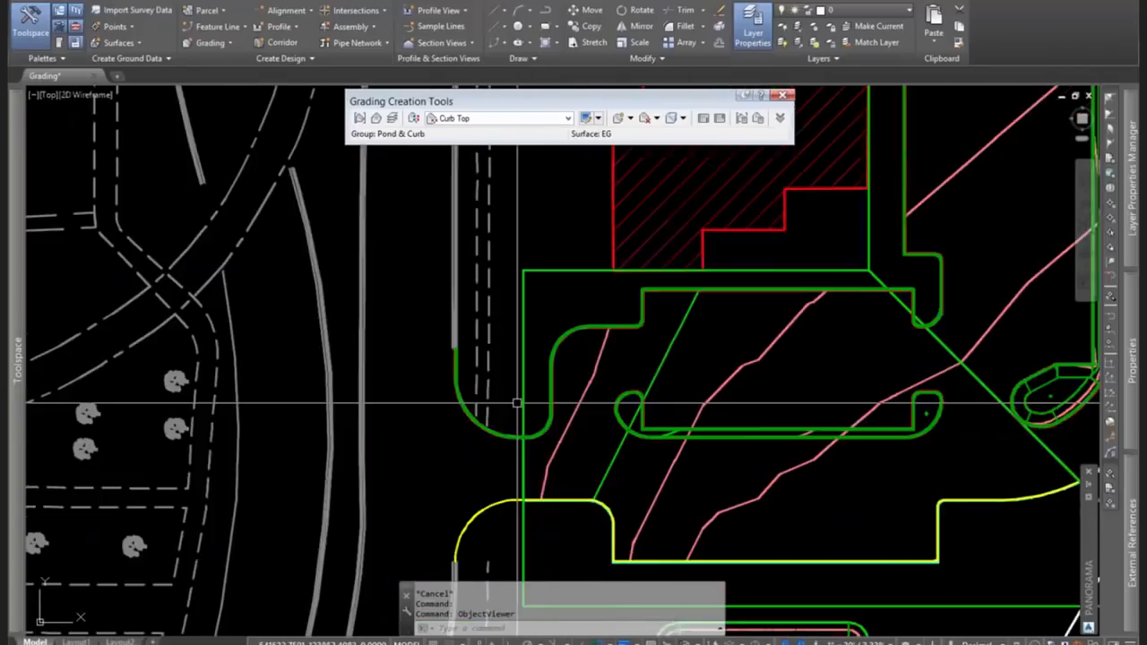
{"action": "scroll", "coordinate": [517, 404], "scroll_direction": "up", "scroll_amount": 3}
{"action": "scroll", "coordinate": [525, 417], "scroll_direction": "down", "scroll_amount": 2}
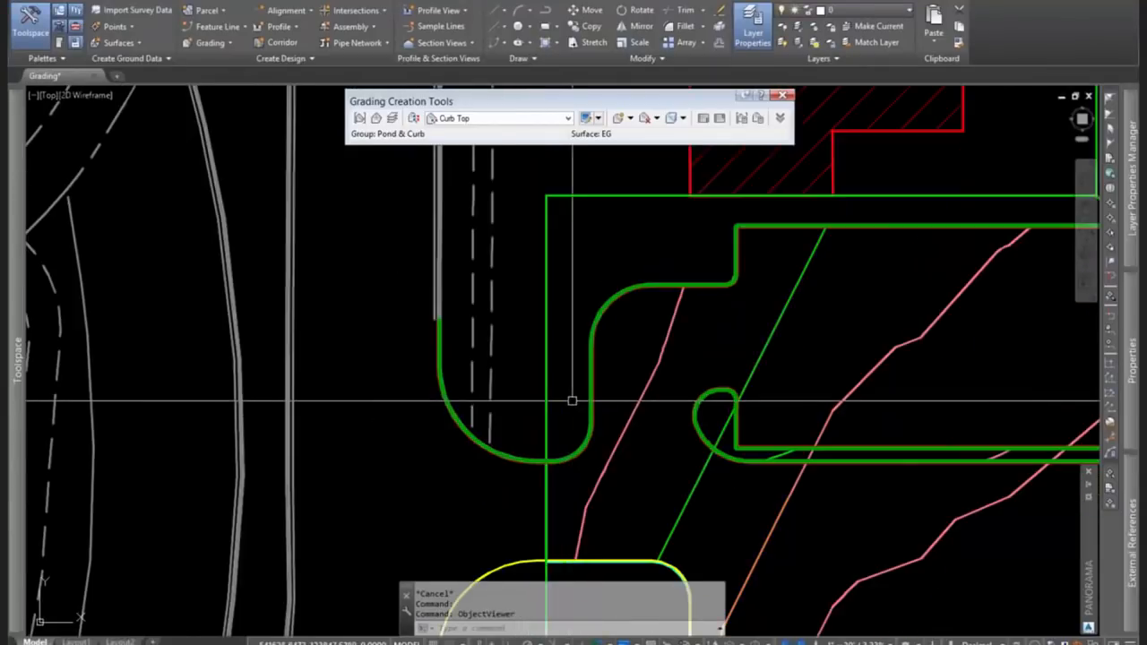
{"action": "scroll", "coordinate": [573, 400], "scroll_direction": "up", "scroll_amount": 2}
{"action": "middle_click_drag", "start_coordinate": [576, 399], "coordinate": [415, 464]}
{"action": "scroll", "coordinate": [415, 464], "scroll_direction": "down", "scroll_amount": 2}
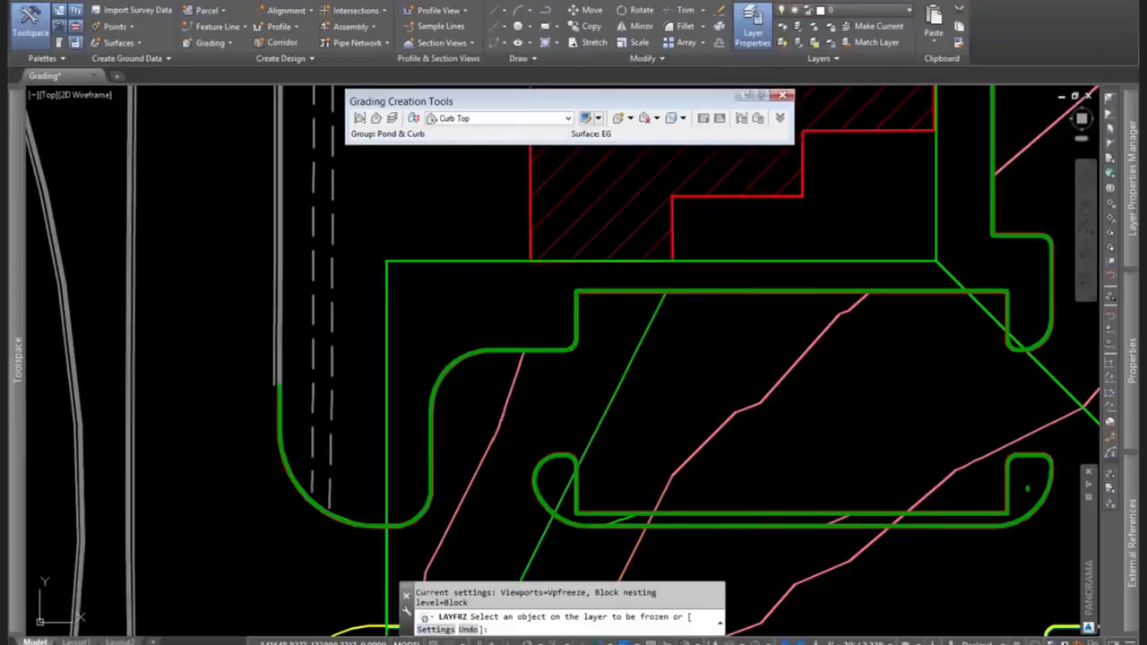
{"action": "left_click", "coordinate": [456, 259]}
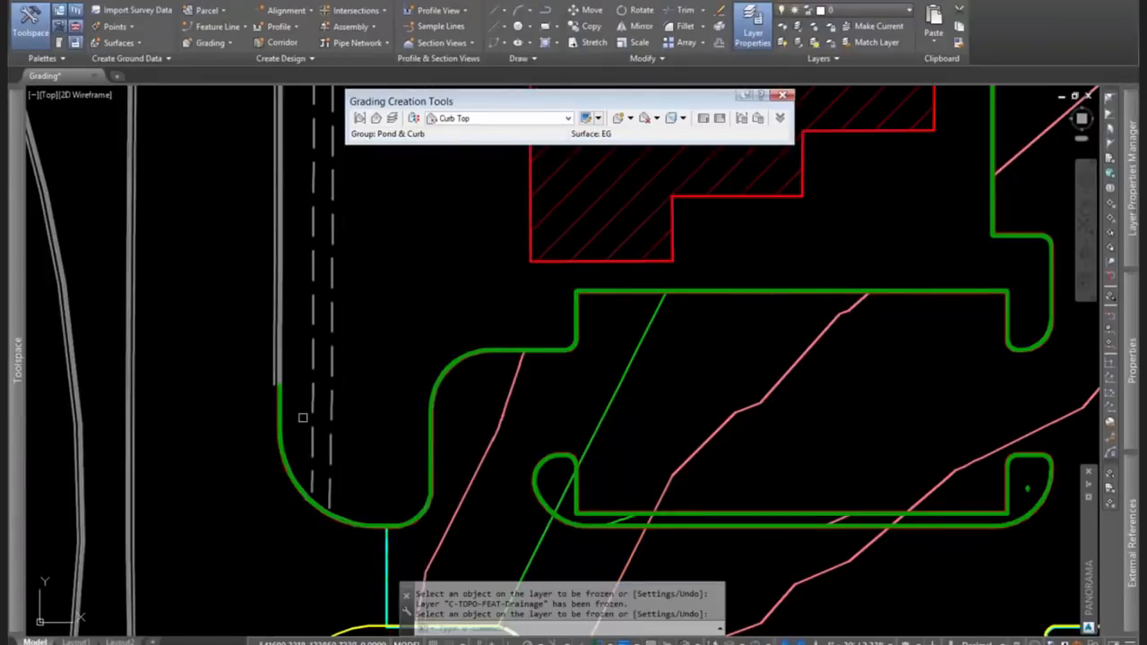
Create a Daylight 3:1 grading on part of the southwest curb's top edge, from about station 4+62.85 on the curve to the curb's endpoint.
{"action": "left_click", "coordinate": [462, 119]}
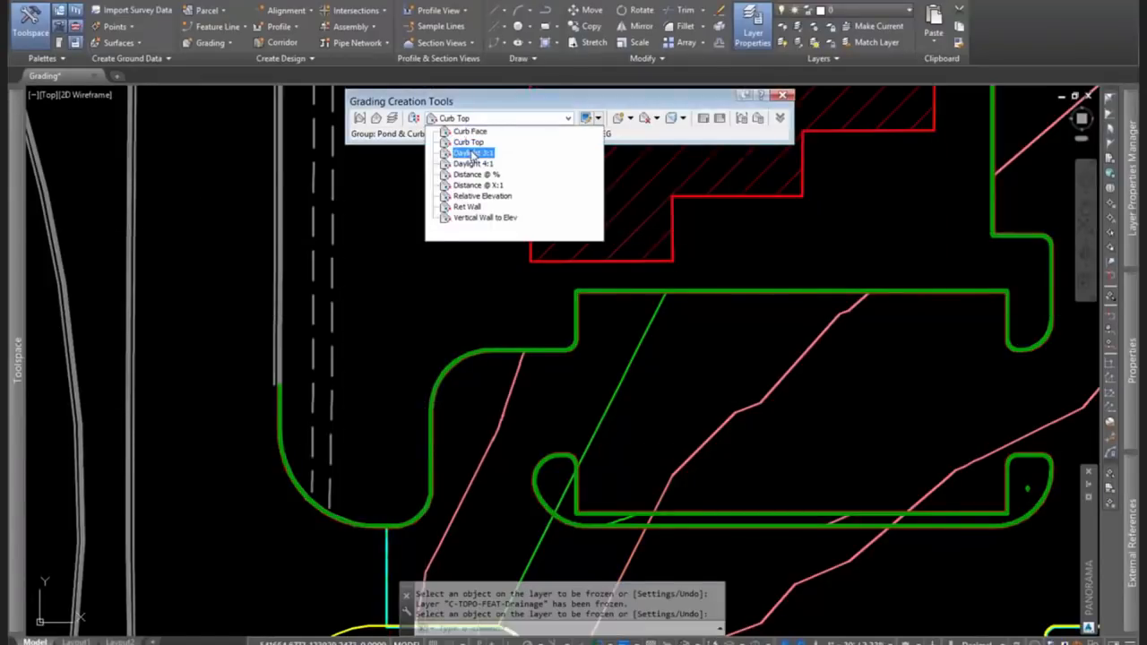
{"action": "left_click", "coordinate": [472, 154]}
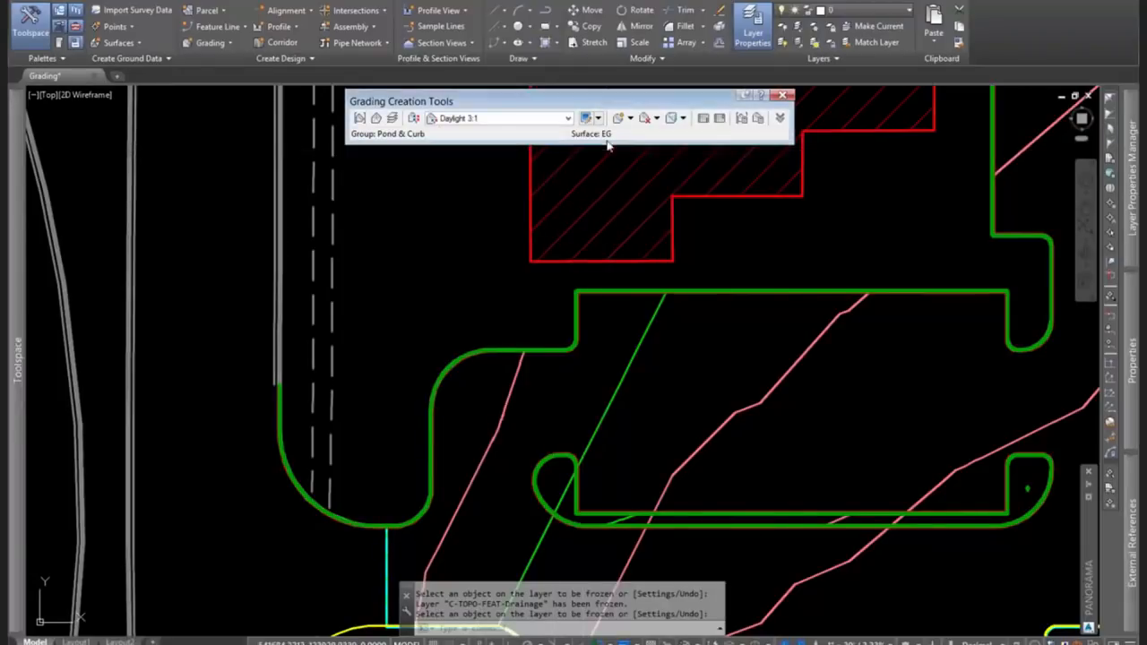
{"action": "left_click", "coordinate": [630, 117]}
{"action": "left_click", "coordinate": [658, 138]}
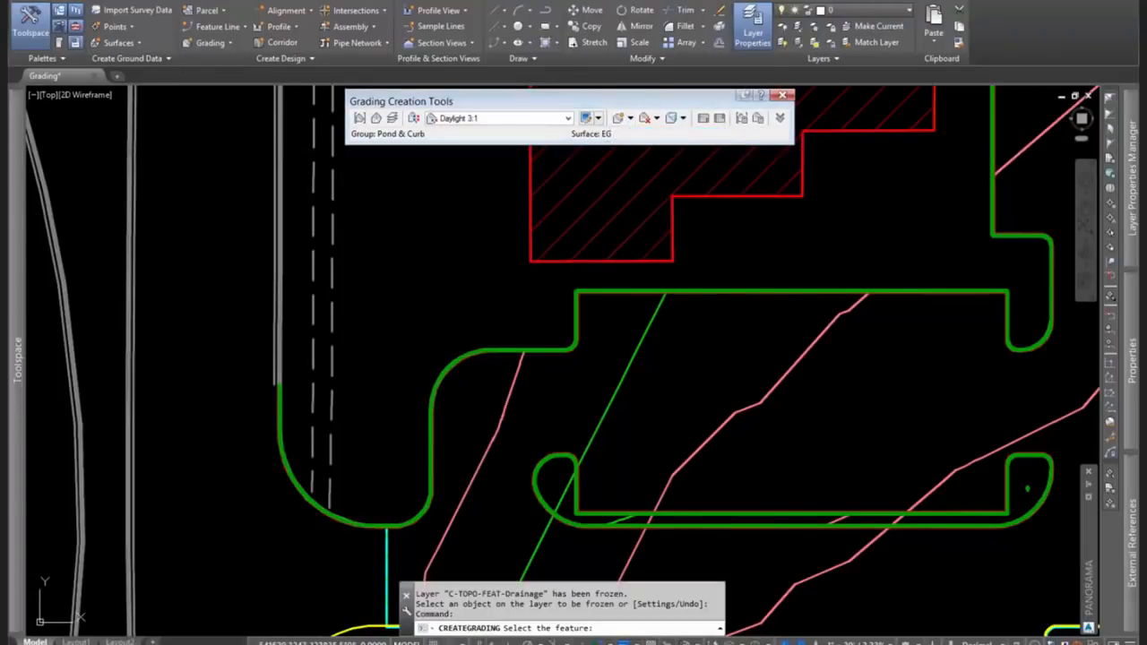
{"action": "left_click", "coordinate": [366, 488]}
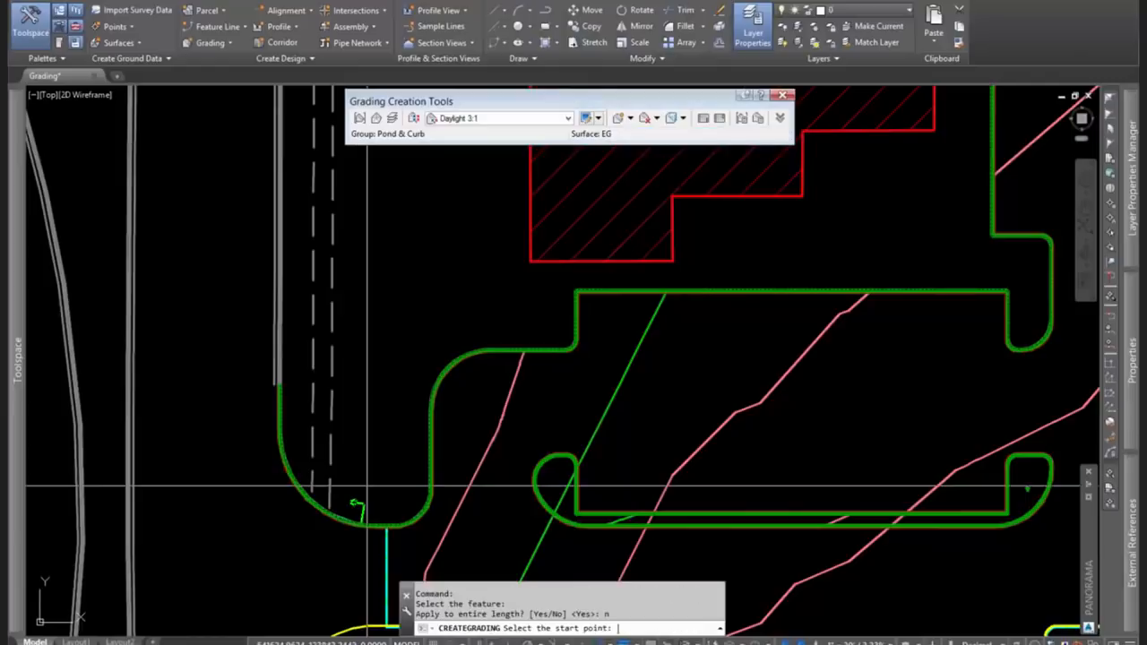
{"action": "left_click", "coordinate": [404, 332]}
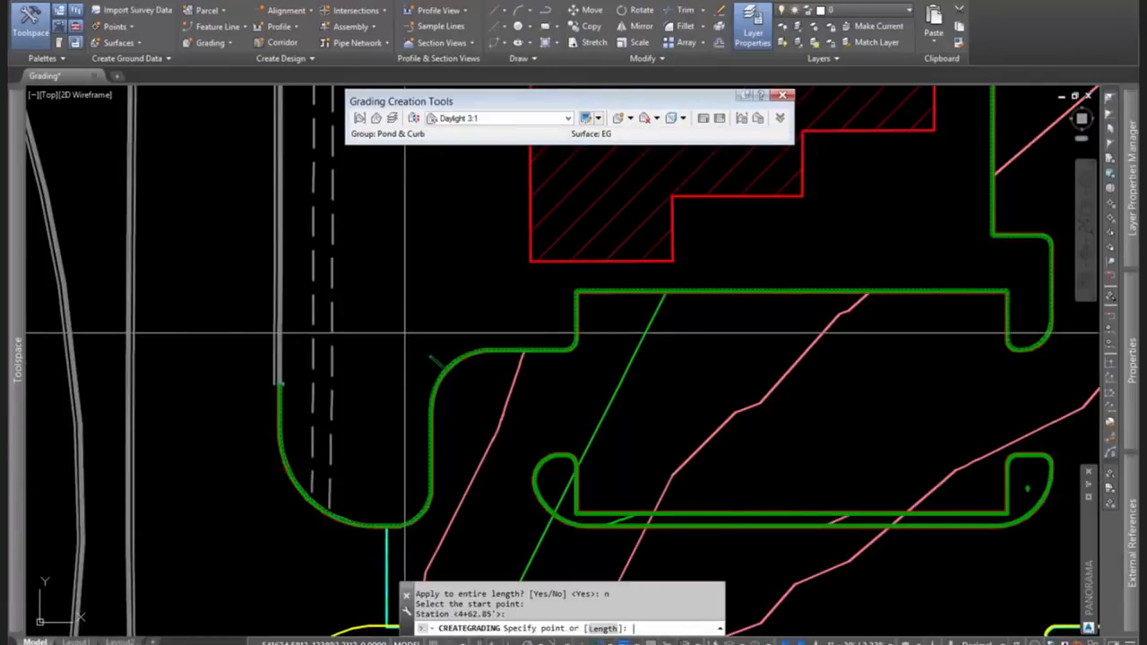
{"action": "scroll", "coordinate": [394, 401], "scroll_direction": "up", "scroll_amount": 5}
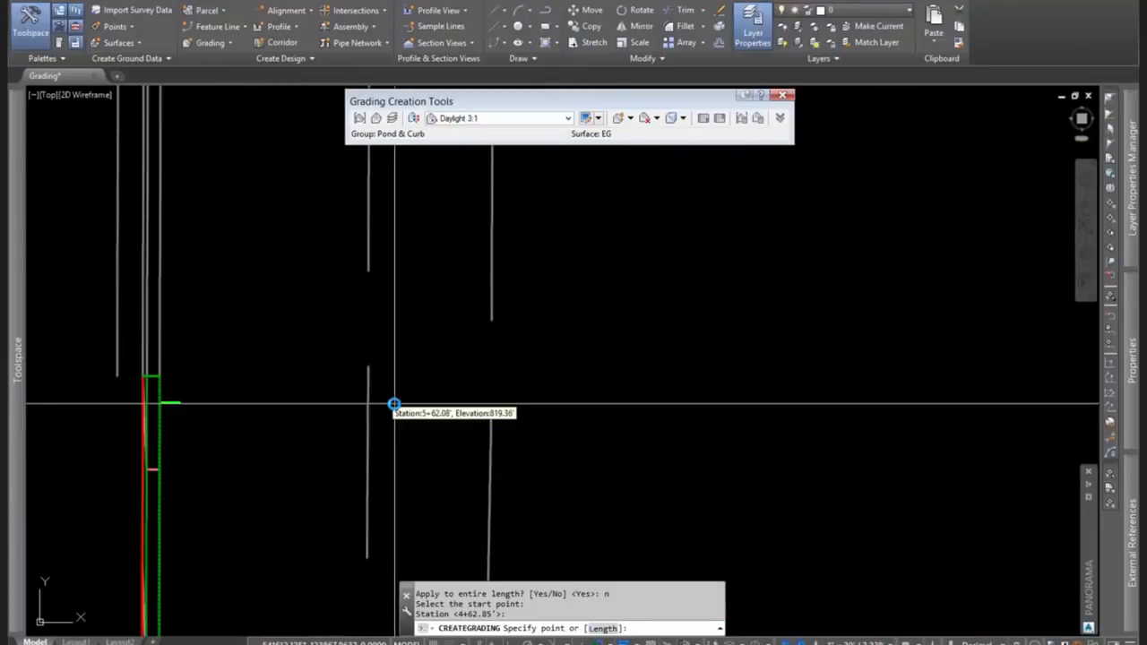
{"action": "right_click", "coordinate": [197, 411], "text": "shift"}
{"action": "left_click", "coordinate": [237, 179]}
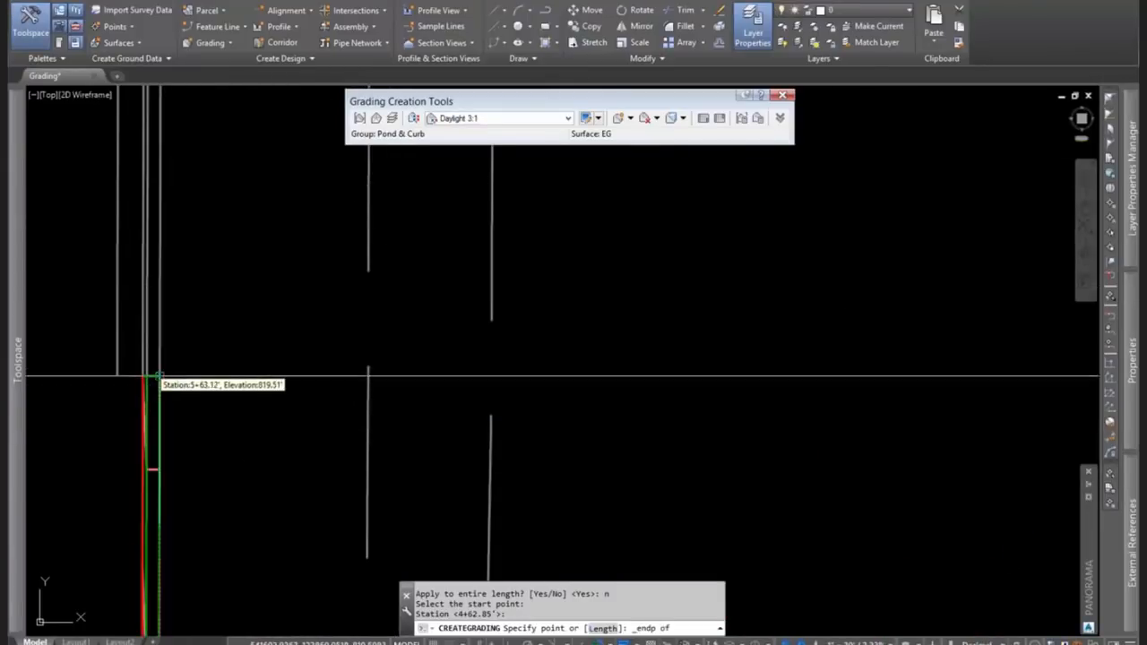
{"action": "left_click", "coordinate": [158, 377]}
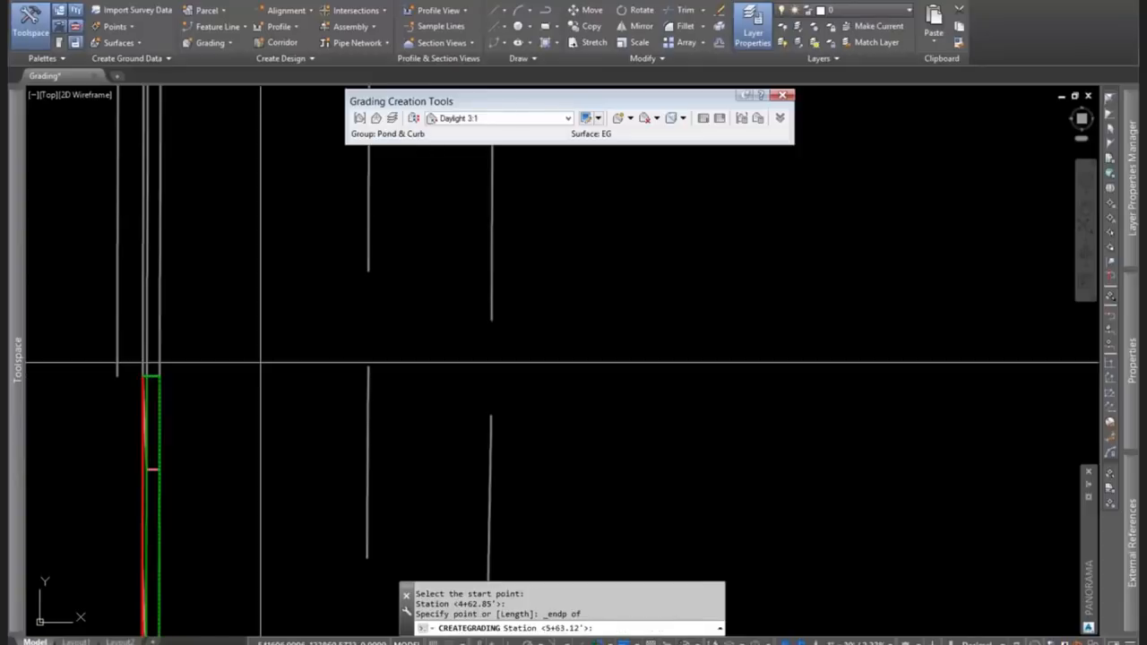
{"action": "key", "text": "Return"}
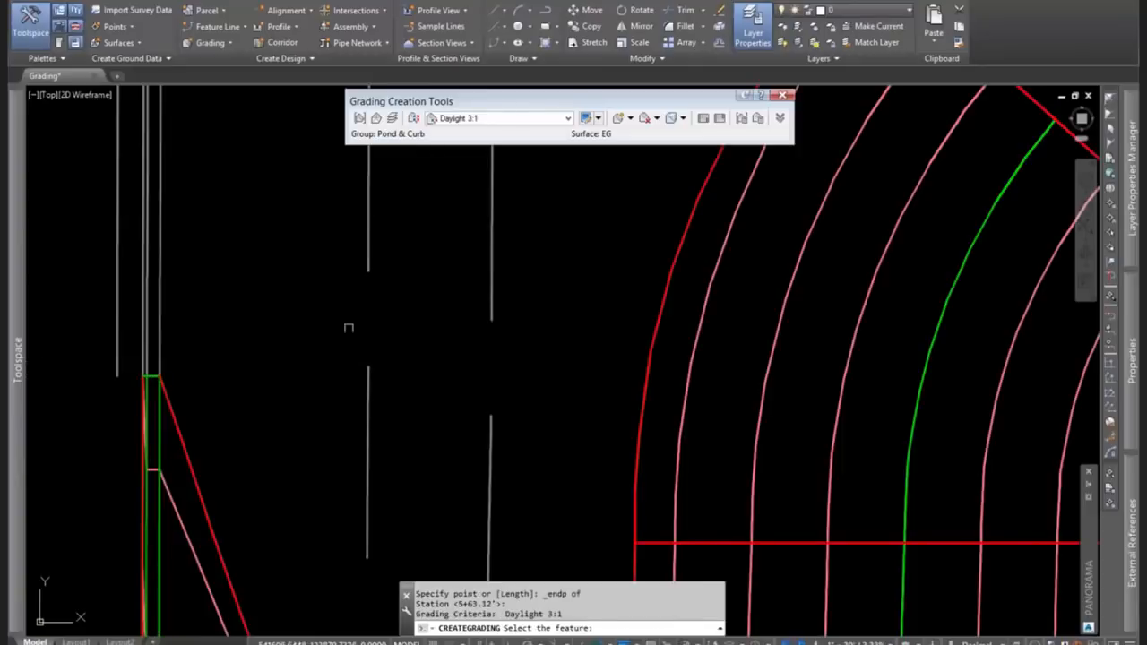
Select the curb's top edge at the northeast entrance for another Daylight 3:1 grading and set its start station to 0.
{"action": "scroll", "coordinate": [419, 315], "scroll_direction": "down", "scroll_amount": 4}
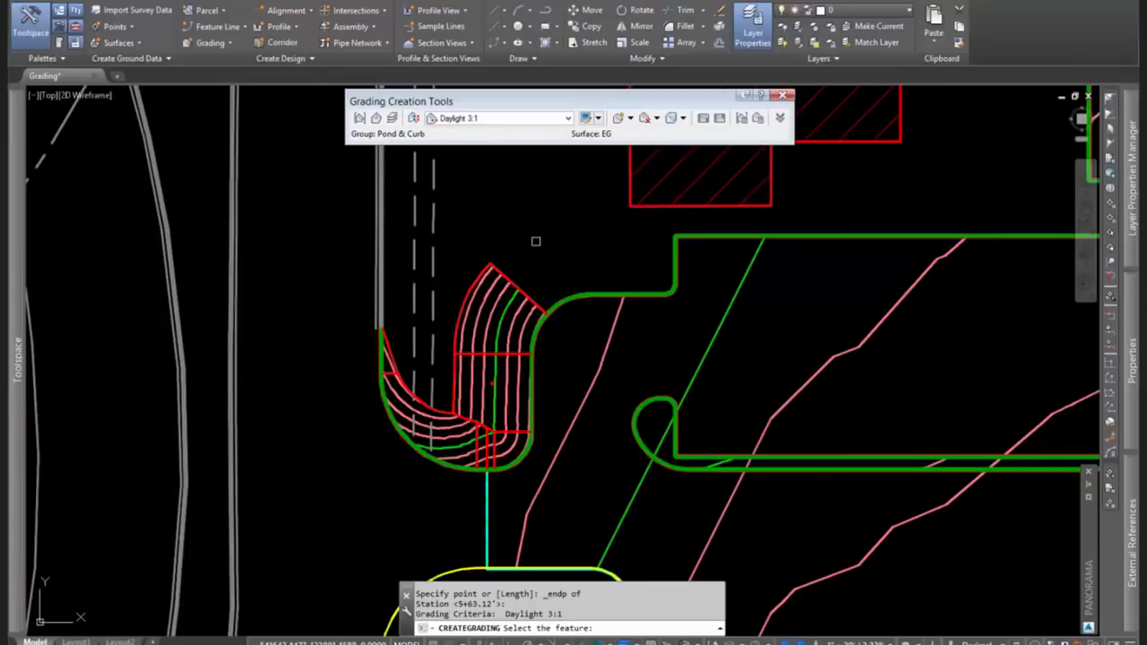
{"action": "scroll", "coordinate": [549, 293], "scroll_direction": "up", "scroll_amount": 2}
{"action": "middle_click_drag", "start_coordinate": [548, 294], "coordinate": [475, 304]}
{"action": "scroll", "coordinate": [474, 304], "scroll_direction": "down", "scroll_amount": 2}
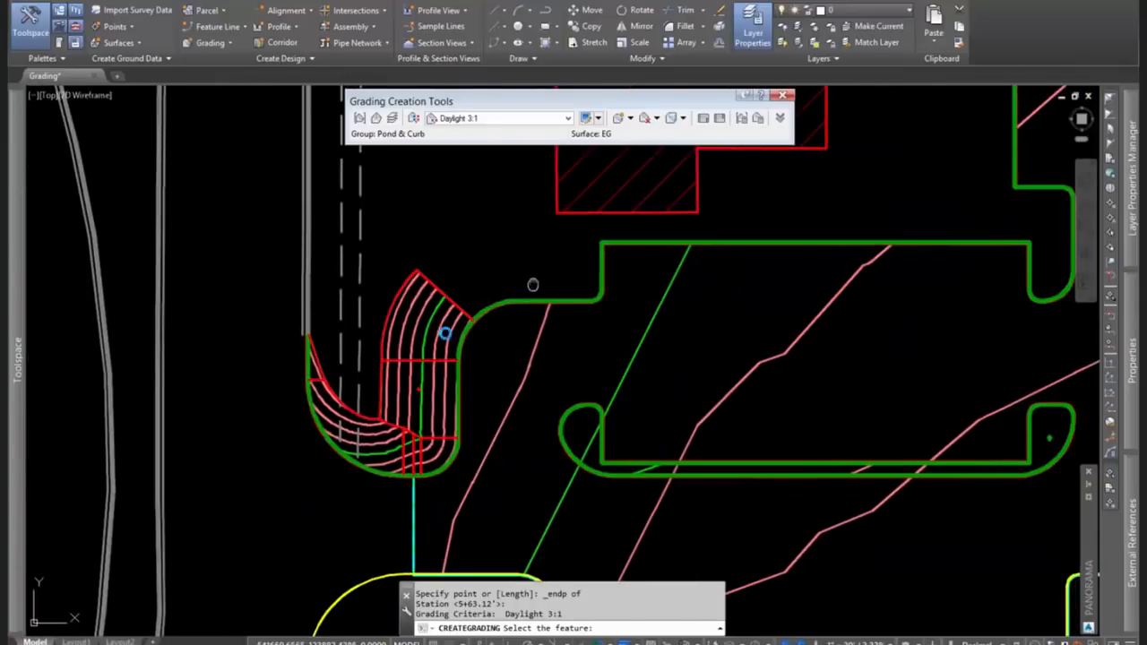
{"action": "scroll", "coordinate": [436, 349], "scroll_direction": "down", "scroll_amount": 3}
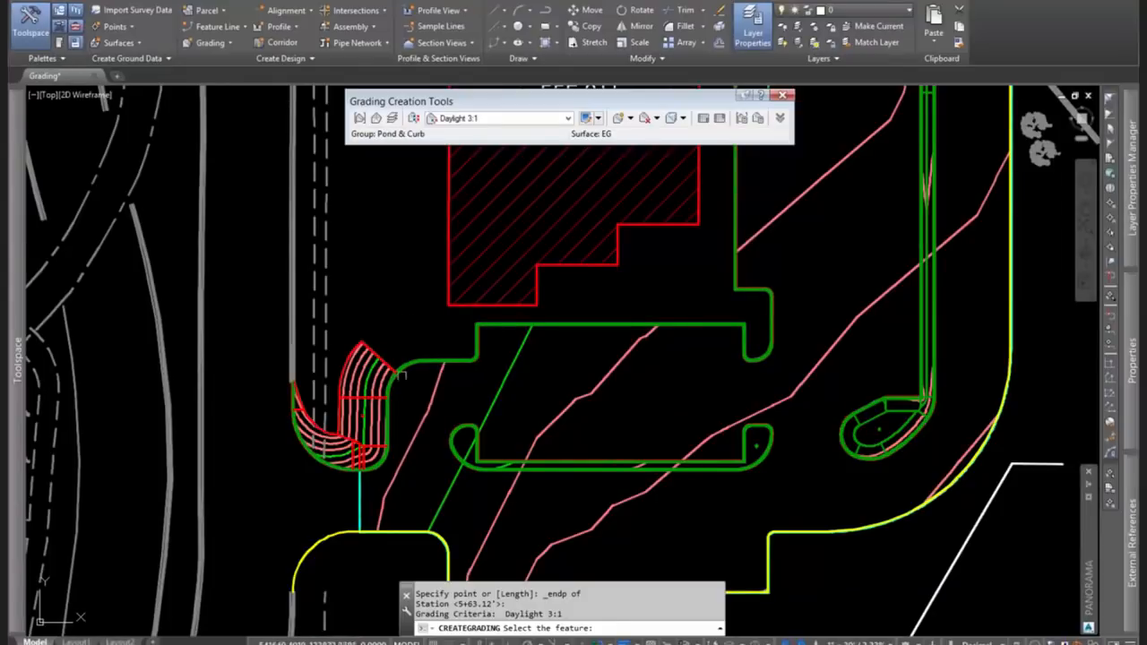
{"action": "mouse_move", "coordinate": [457, 341]}
{"action": "middle_mouse_down"}
{"action": "mouse_move", "coordinate": [355, 446]}
{"action": "mouse_move", "coordinate": [290, 547]}
{"action": "middle_mouse_up"}
{"action": "middle_click_drag", "start_coordinate": [611, 333], "coordinate": [537, 487]}
{"action": "scroll", "coordinate": [687, 267], "scroll_direction": "up", "scroll_amount": 2}
{"action": "scroll", "coordinate": [687, 267], "scroll_direction": "up", "scroll_amount": 2}
{"action": "middle_click_drag", "start_coordinate": [687, 267], "coordinate": [650, 347]}
{"action": "scroll", "coordinate": [648, 316], "scroll_direction": "up", "scroll_amount": 4}
{"action": "left_click", "coordinate": [618, 315]}
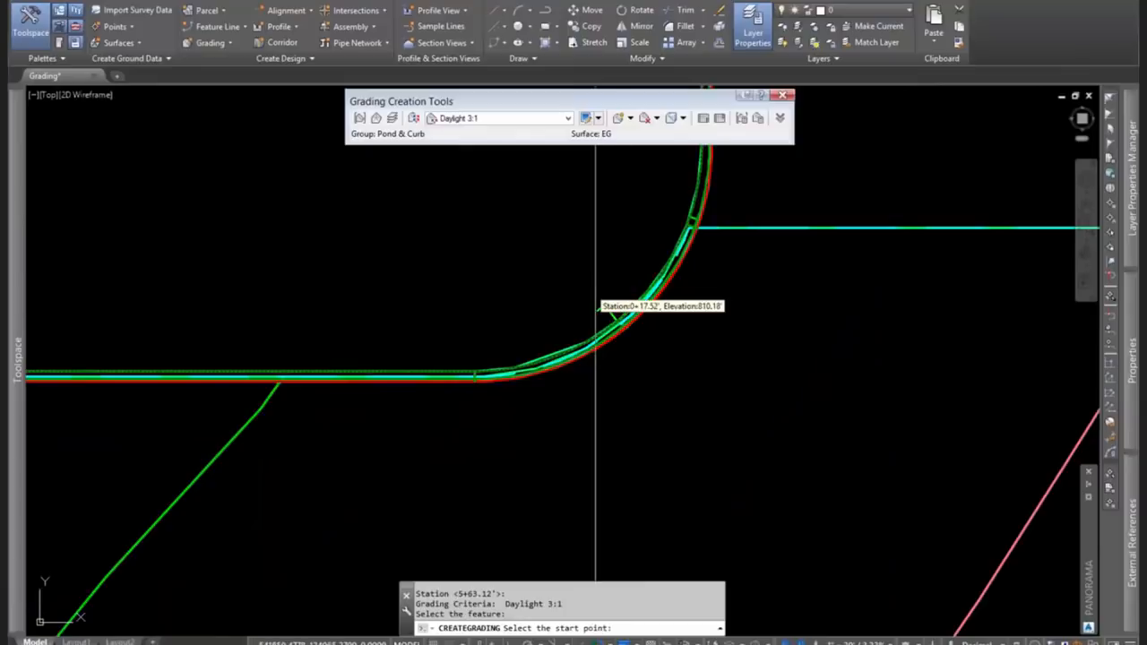
{"action": "scroll", "coordinate": [640, 238], "scroll_direction": "up", "scroll_amount": 2}
{"action": "middle_click_drag", "start_coordinate": [640, 238], "coordinate": [635, 397]}
{"action": "scroll", "coordinate": [660, 374], "scroll_direction": "down", "scroll_amount": 2}
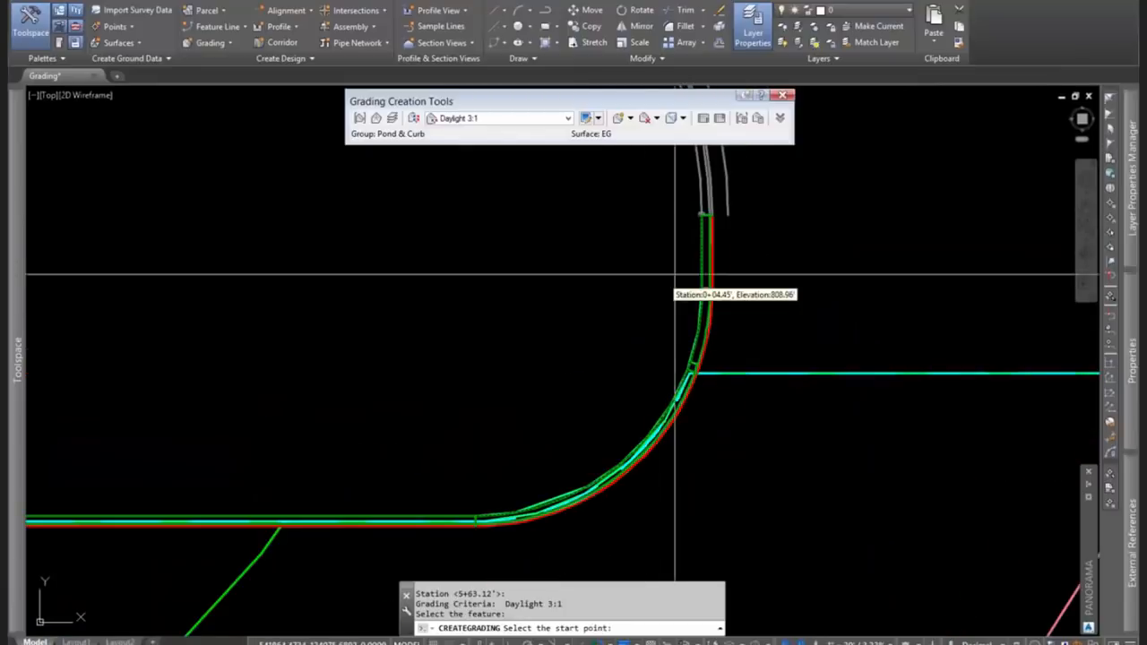
{"action": "type", "text": "0"}
{"action": "key", "text": "Return"}
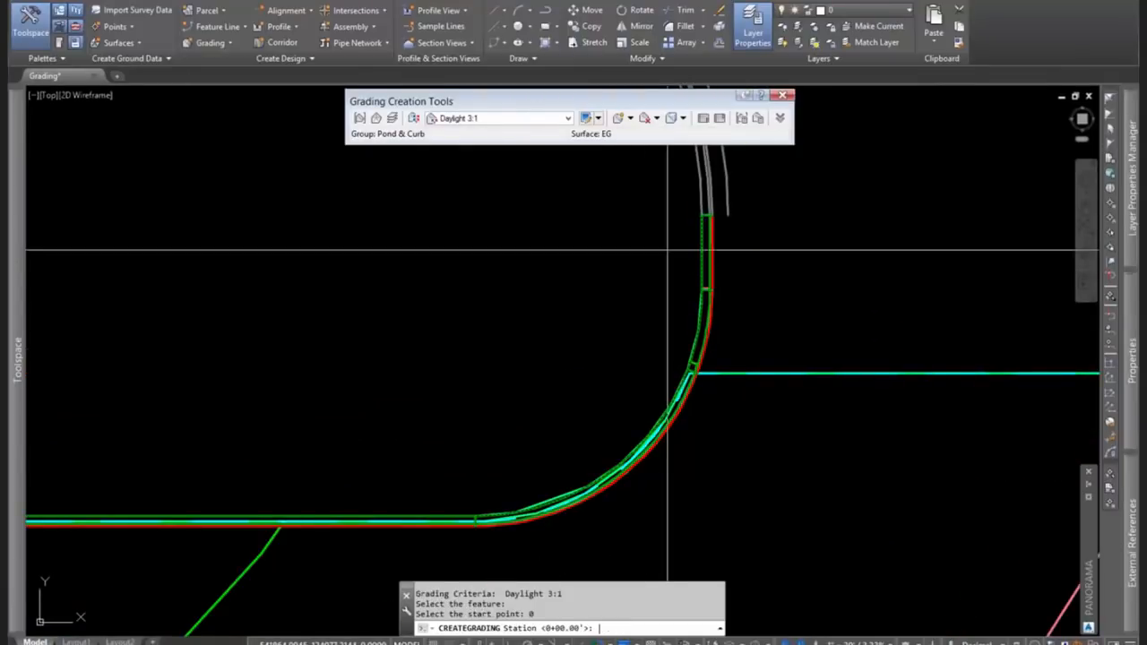
End the northeast Daylight 3:1 grading at the curb corner nearest the building, about station 1+16.98, and save the drawing.
{"action": "scroll", "coordinate": [335, 408], "scroll_direction": "up", "scroll_amount": 2}
{"action": "middle_click_drag", "start_coordinate": [335, 409], "coordinate": [663, 313]}
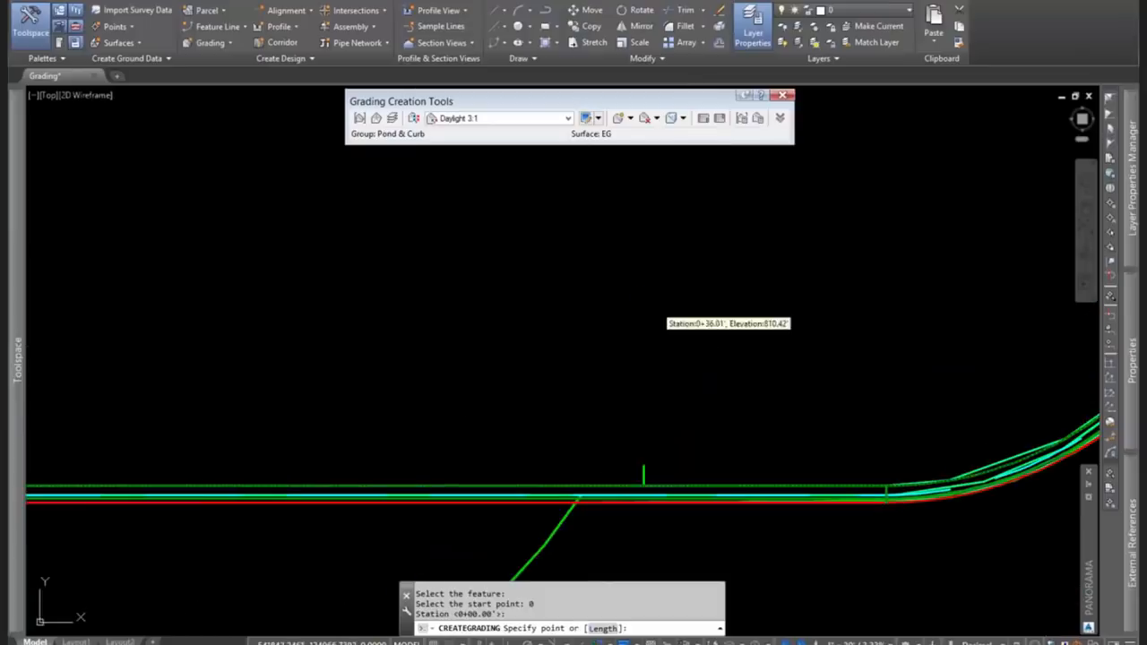
{"action": "scroll", "coordinate": [628, 345], "scroll_direction": "down", "scroll_amount": 4}
{"action": "scroll", "coordinate": [621, 344], "scroll_direction": "up", "scroll_amount": 2}
{"action": "scroll", "coordinate": [620, 344], "scroll_direction": "down", "scroll_amount": 4}
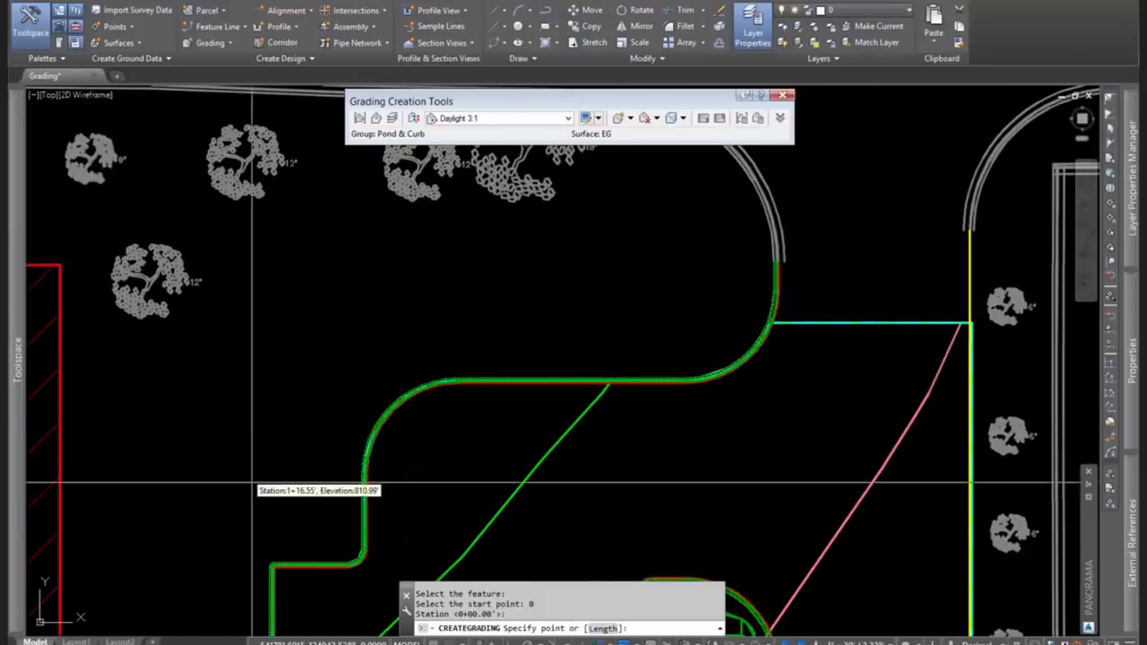
{"action": "scroll", "coordinate": [246, 484], "scroll_direction": "up", "scroll_amount": 3}
{"action": "middle_click_drag", "start_coordinate": [244, 484], "coordinate": [385, 267]}
{"action": "scroll", "coordinate": [386, 267], "scroll_direction": "down", "scroll_amount": 2}
{"action": "left_click", "coordinate": [346, 280]}
{"action": "key", "text": "Return"}
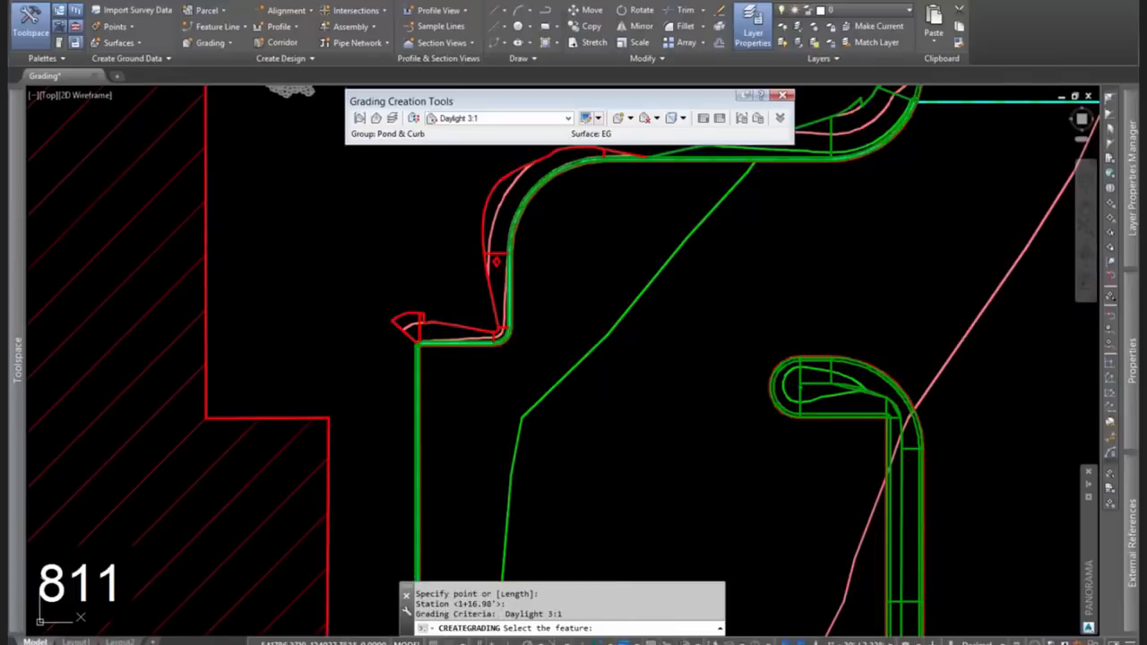
{"action": "key", "text": "Escape"}
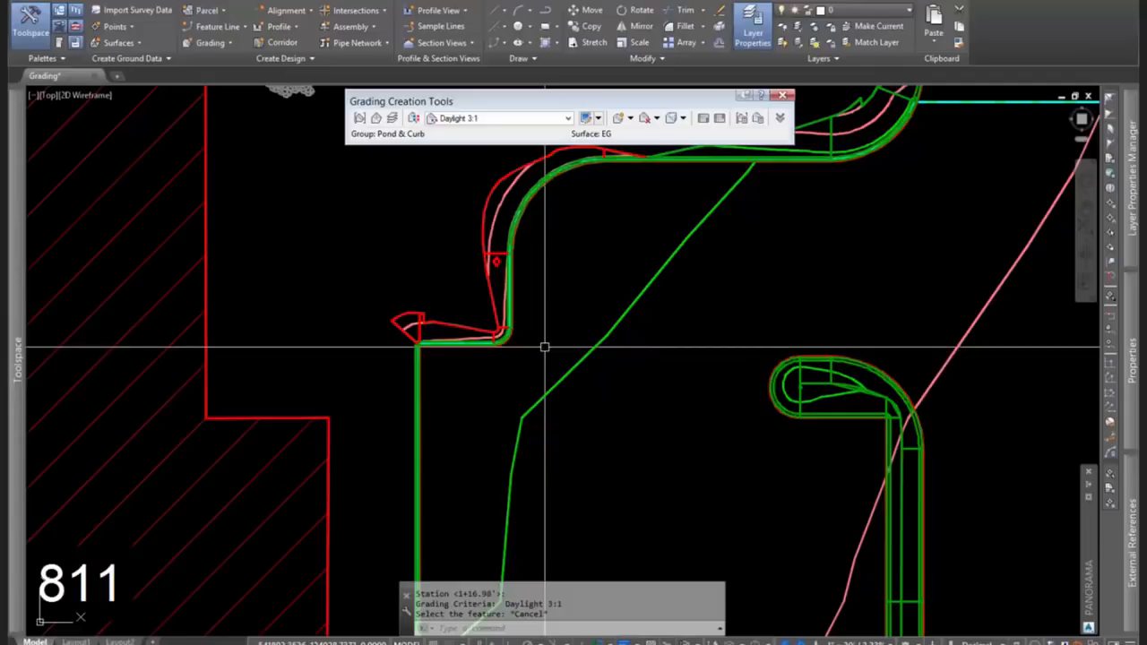
{"action": "scroll", "coordinate": [634, 256], "scroll_direction": "up", "scroll_amount": 2}
{"action": "mouse_move", "coordinate": [634, 256]}
{"action": "middle_mouse_down"}
{"action": "mouse_move", "coordinate": [405, 491]}
{"action": "mouse_move", "coordinate": [618, 289]}
{"action": "middle_mouse_up"}
{"action": "scroll", "coordinate": [403, 491], "scroll_direction": "down", "scroll_amount": 4}
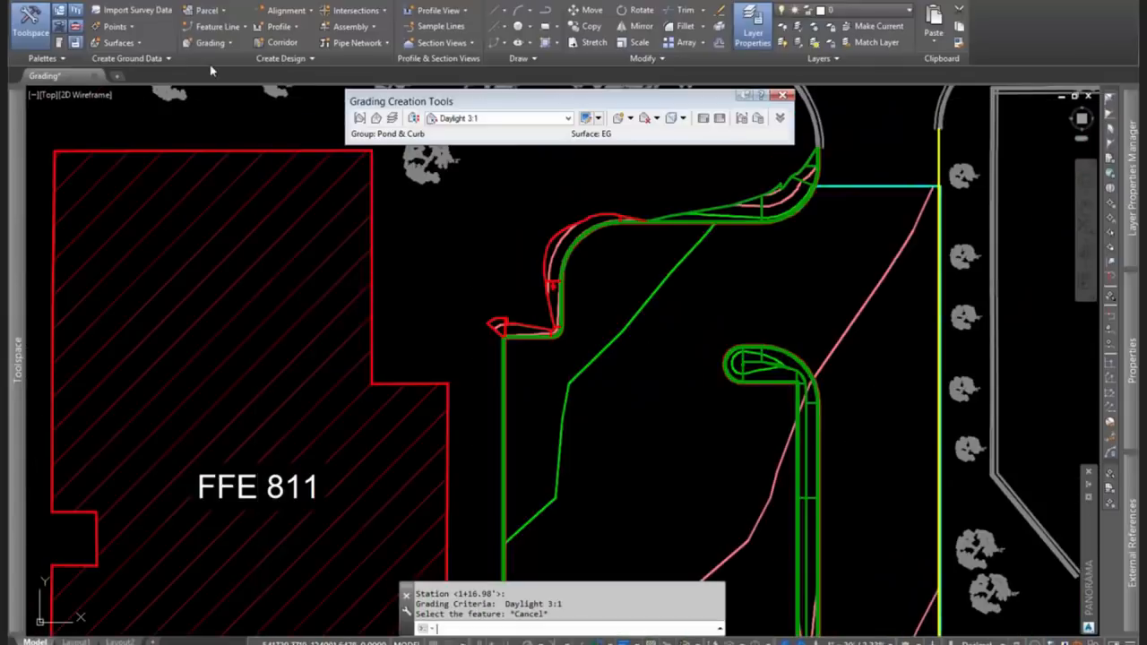
{"action": "key", "text": "ctrl+s"}
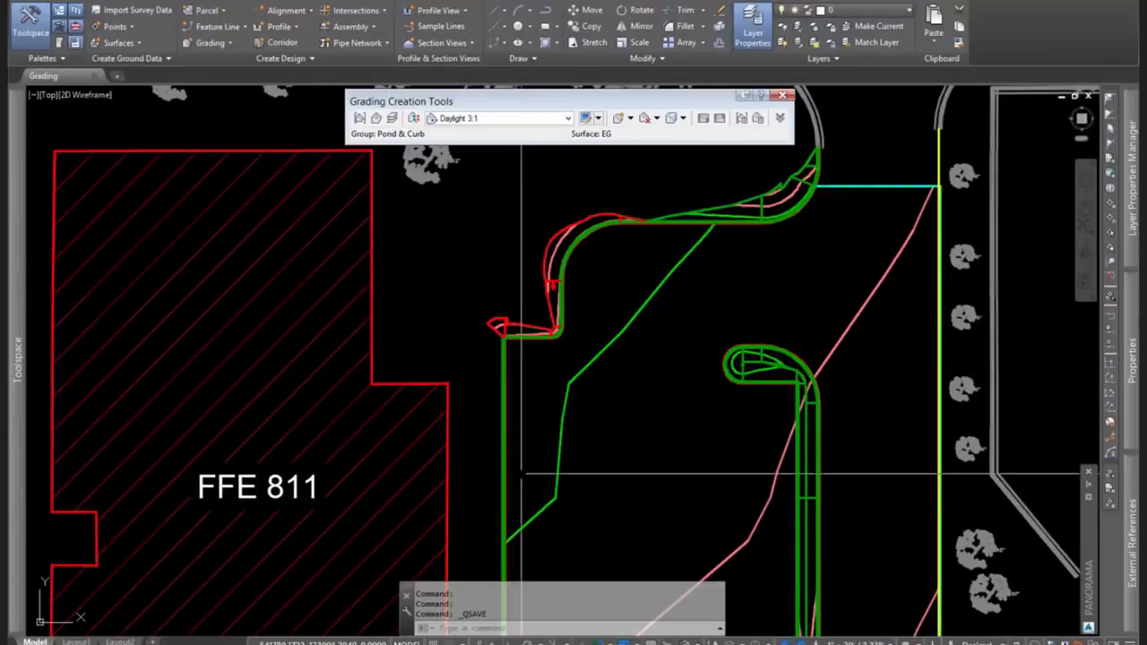
Draw a polyline along the building's easternmost wall and stepped south walls, from that wall's north corner to the building's southwest corner.
{"action": "middle_click_drag", "start_coordinate": [525, 470], "coordinate": [545, 287]}
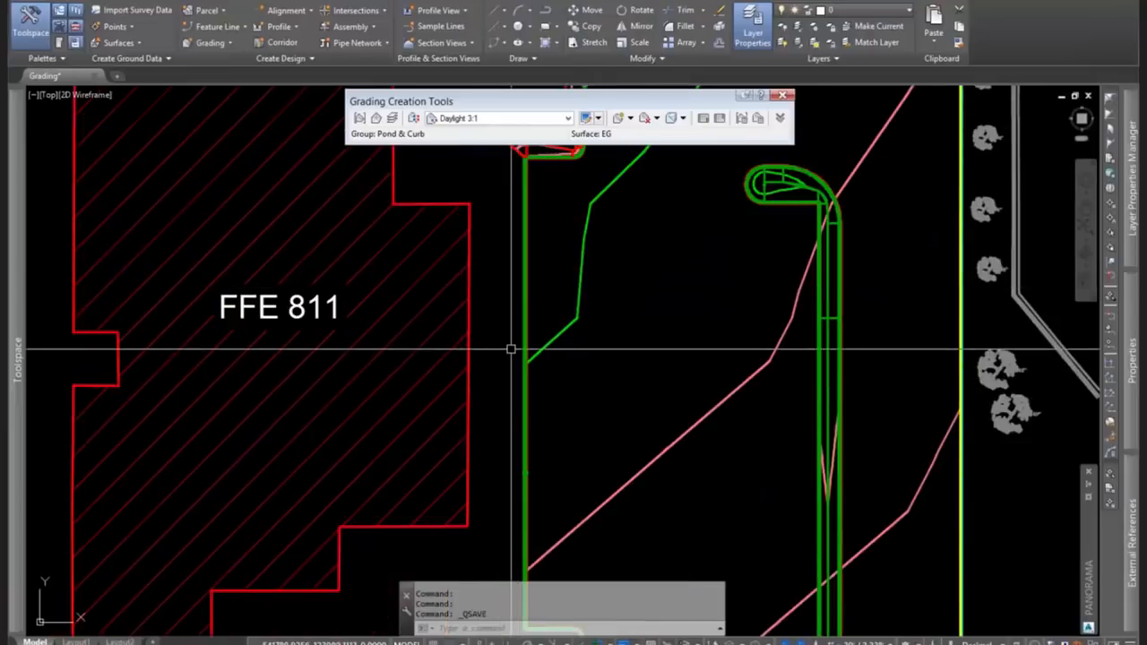
{"action": "scroll", "coordinate": [504, 367], "scroll_direction": "down", "scroll_amount": 2}
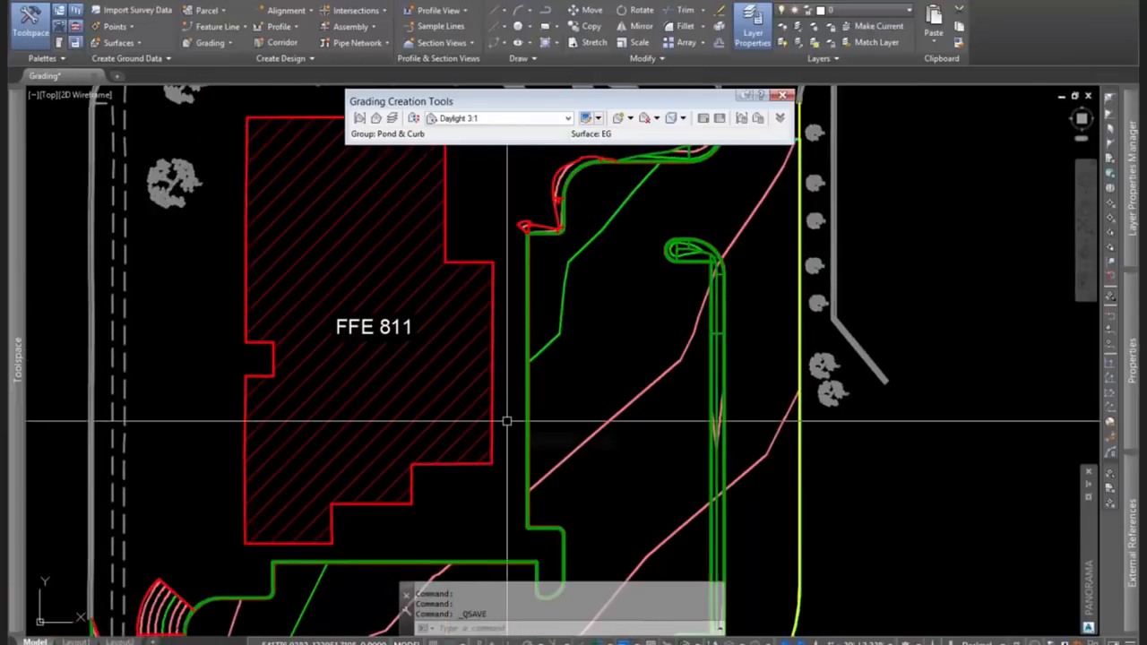
{"action": "scroll", "coordinate": [523, 407], "scroll_direction": "up", "scroll_amount": 3}
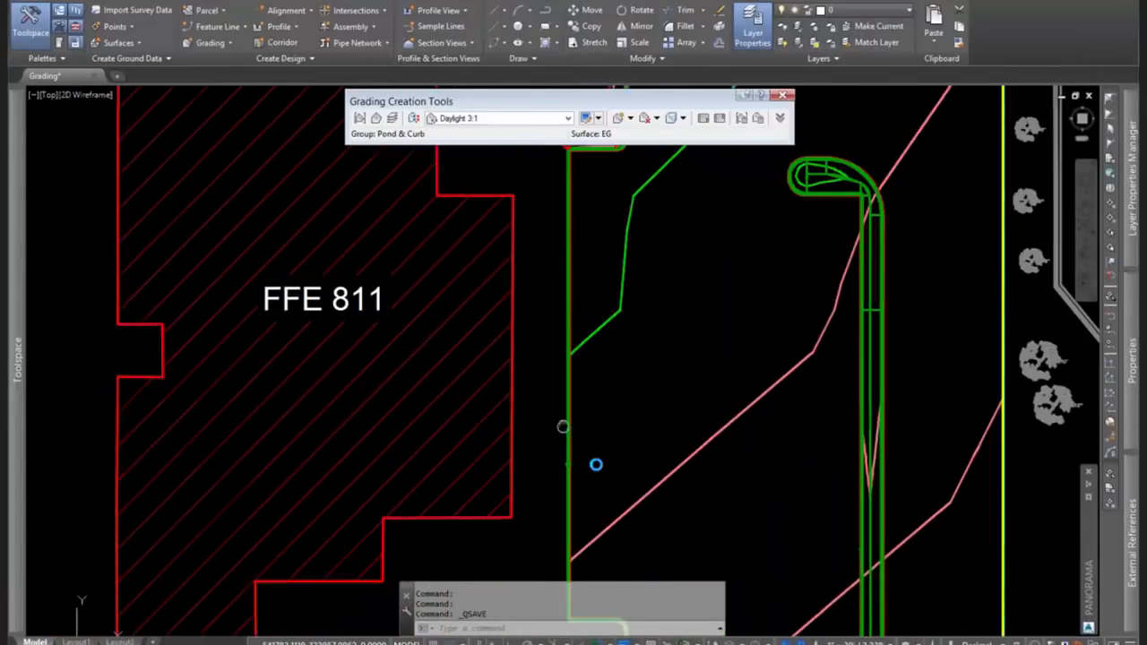
{"action": "scroll", "coordinate": [590, 456], "scroll_direction": "down", "scroll_amount": 3}
{"action": "type", "text": "pl"}
{"action": "key", "text": "Return"}
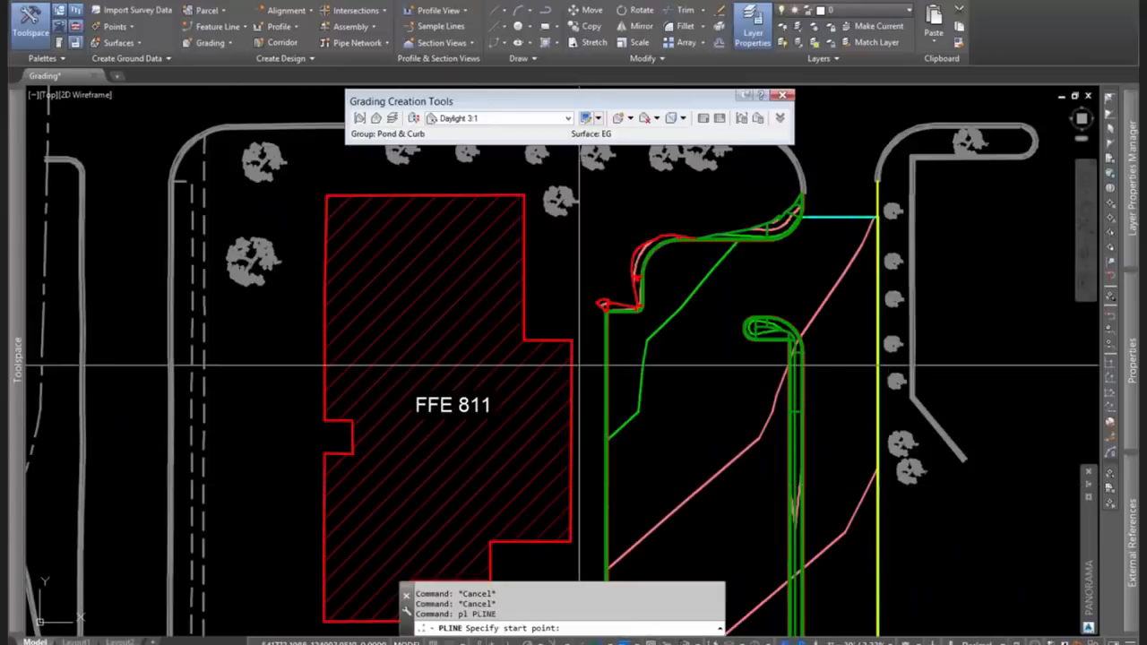
{"action": "left_click", "coordinate": [571, 341]}
{"action": "left_click", "coordinate": [571, 541]}
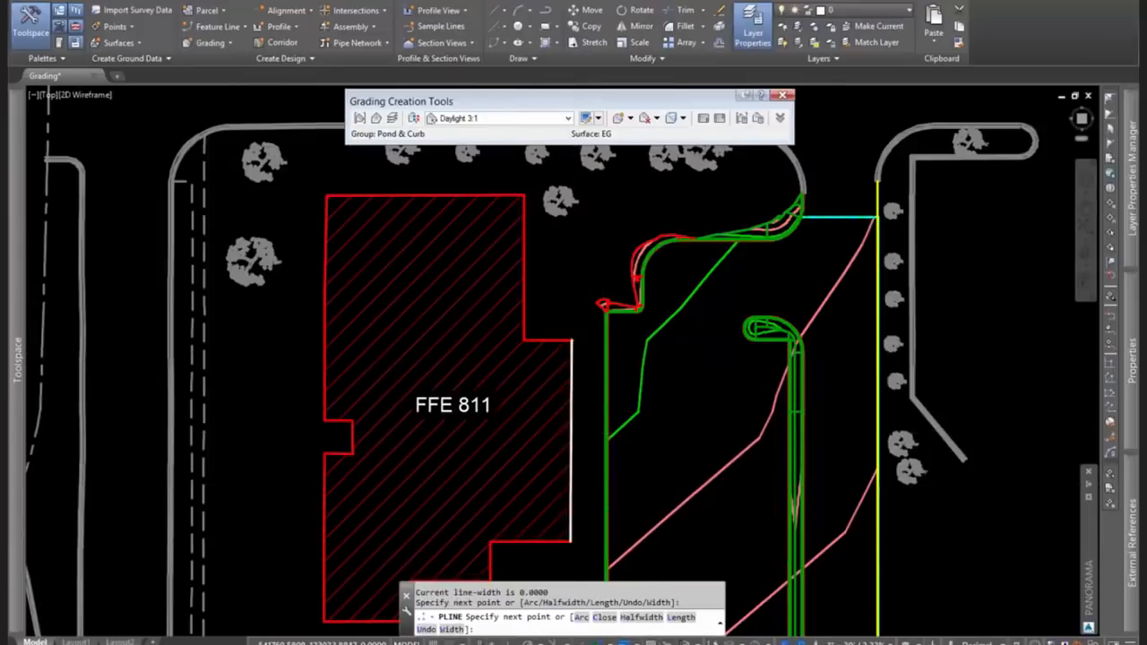
{"action": "scroll", "coordinate": [627, 367], "scroll_direction": "up", "scroll_amount": 2}
{"action": "left_click", "coordinate": [522, 388]}
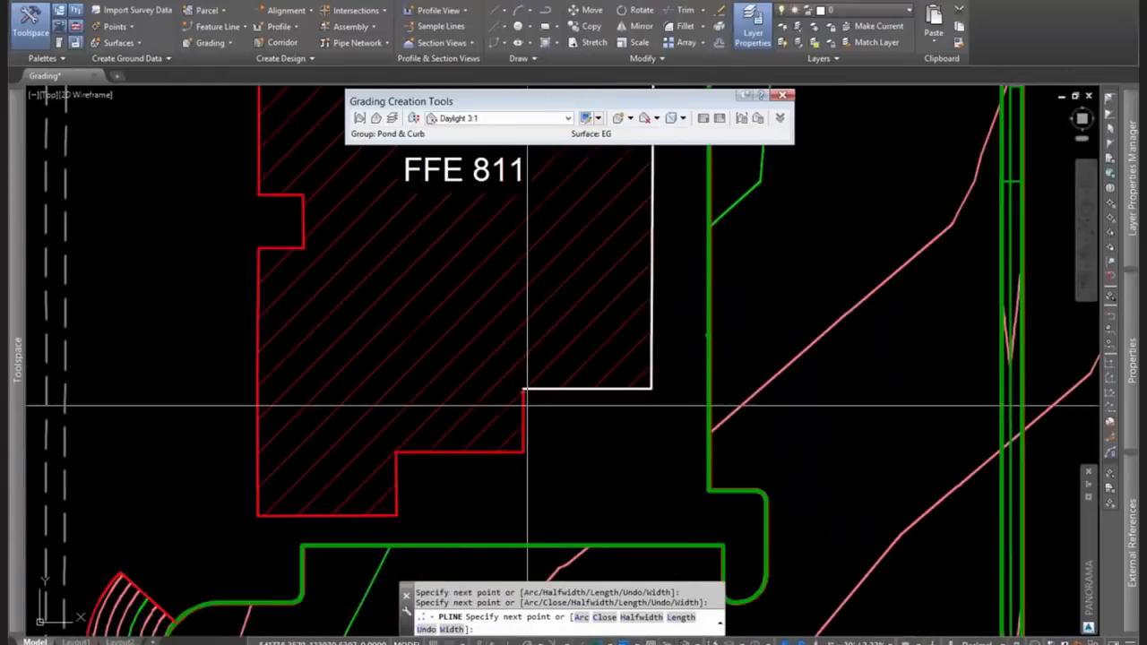
{"action": "left_click", "coordinate": [523, 451]}
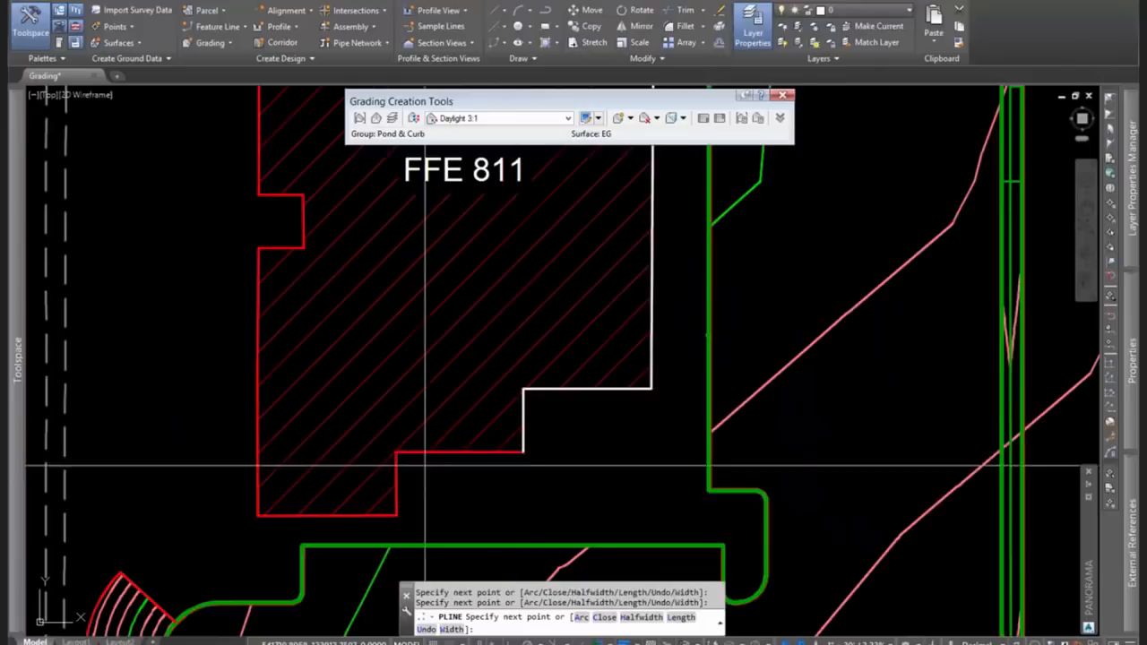
{"action": "left_click", "coordinate": [397, 515]}
{"action": "left_click", "coordinate": [259, 516]}
{"action": "key", "text": "Return"}
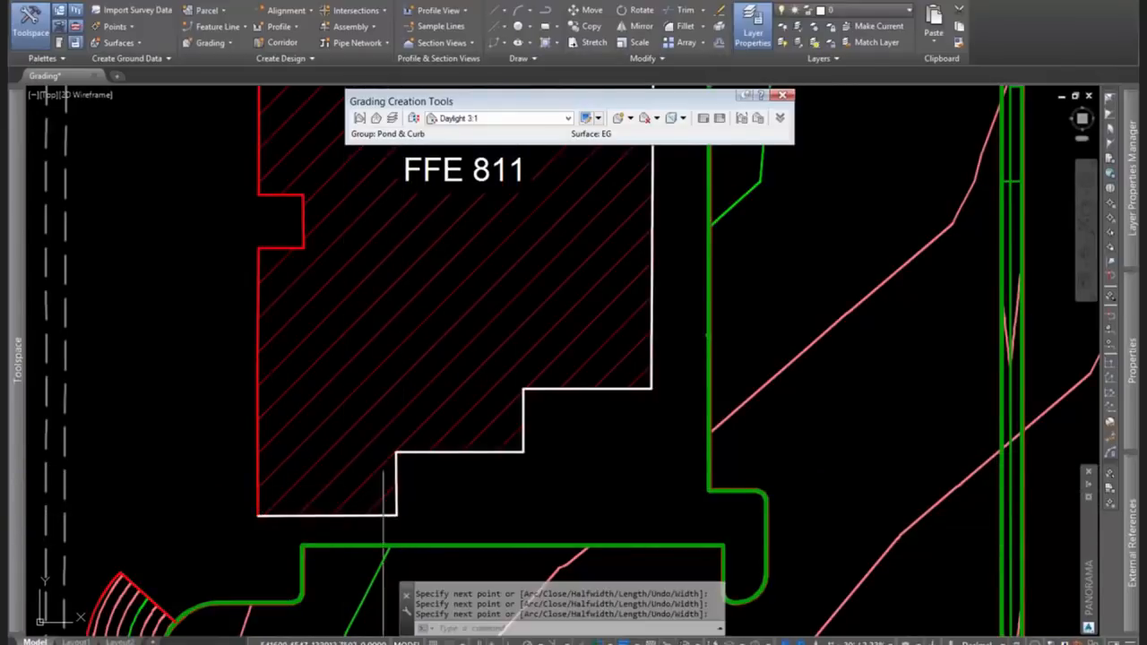
Convert the building-edge polyline to a feature line in the Pond and Curb site with Basic Feature Line style and elevations from surface EG.
{"action": "left_click", "coordinate": [218, 26]}
{"action": "left_click", "coordinate": [231, 79]}
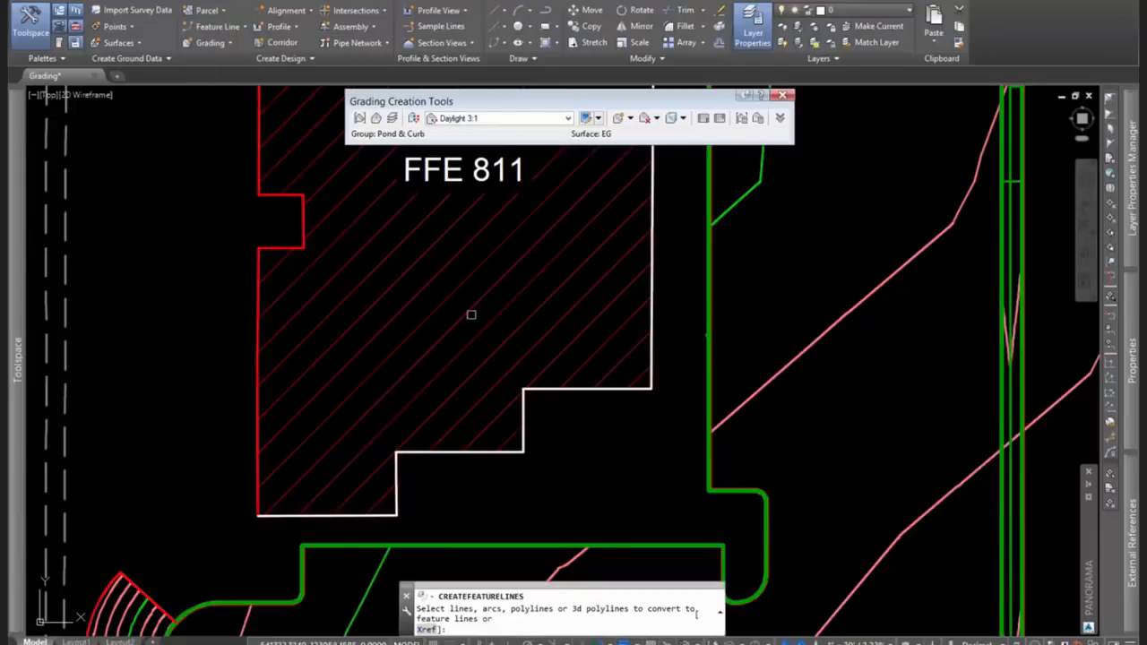
{"action": "left_click", "coordinate": [553, 387]}
{"action": "key", "text": "Return"}
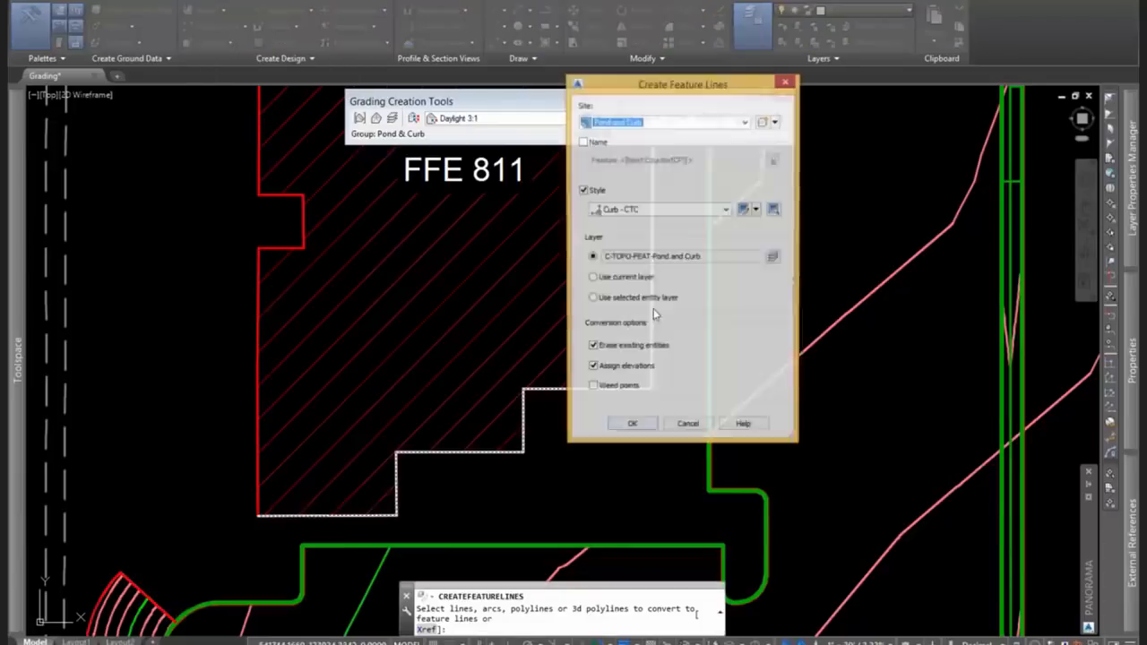
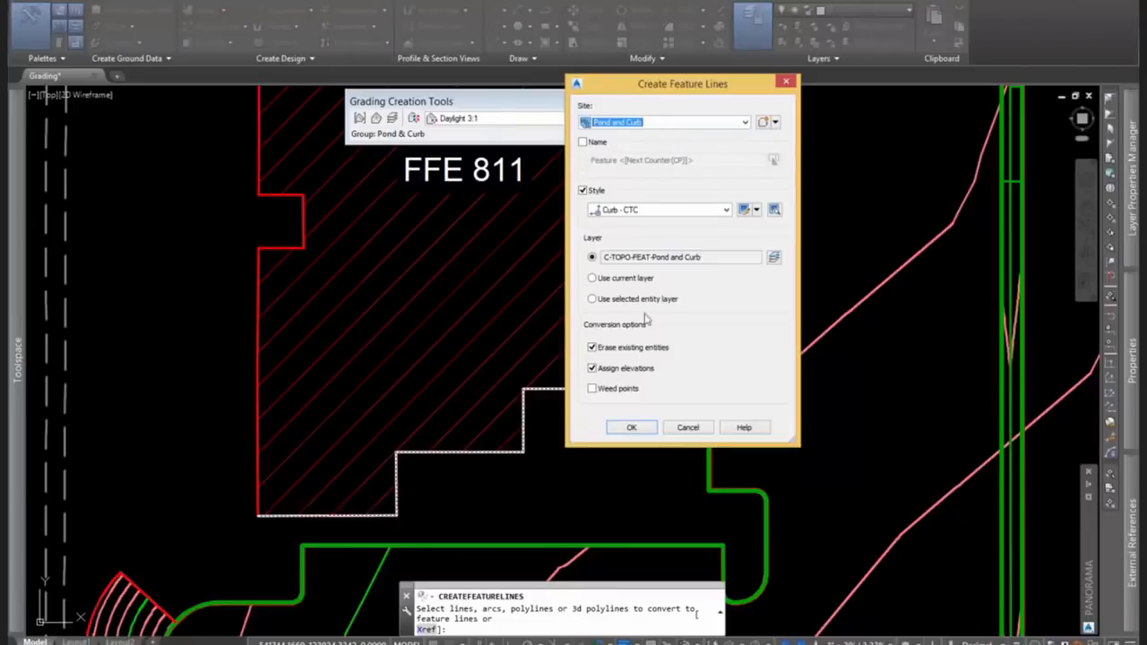
{"action": "left_click", "coordinate": [651, 210]}
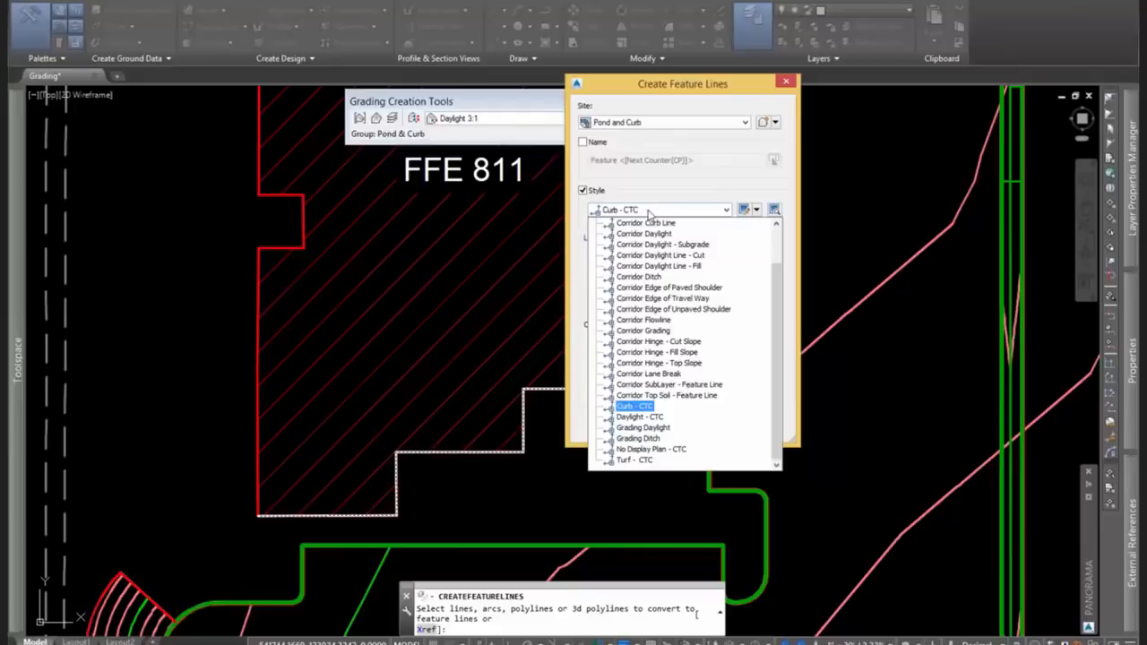
{"action": "scroll", "coordinate": [658, 230], "scroll_direction": "up", "scroll_amount": 2}
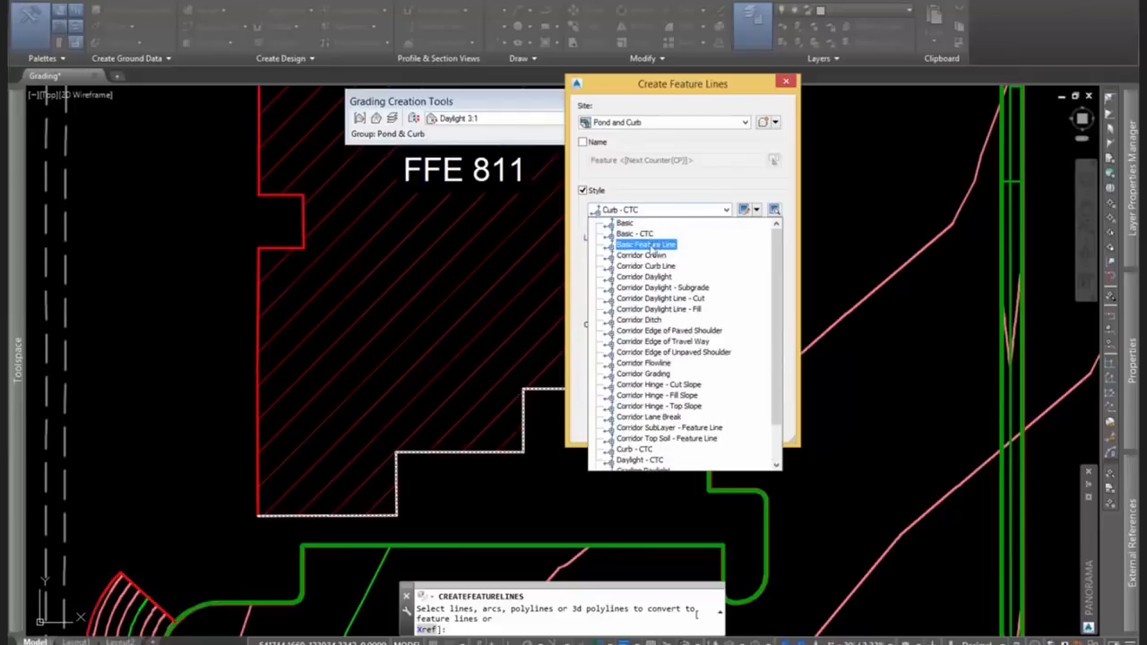
{"action": "left_click", "coordinate": [646, 244]}
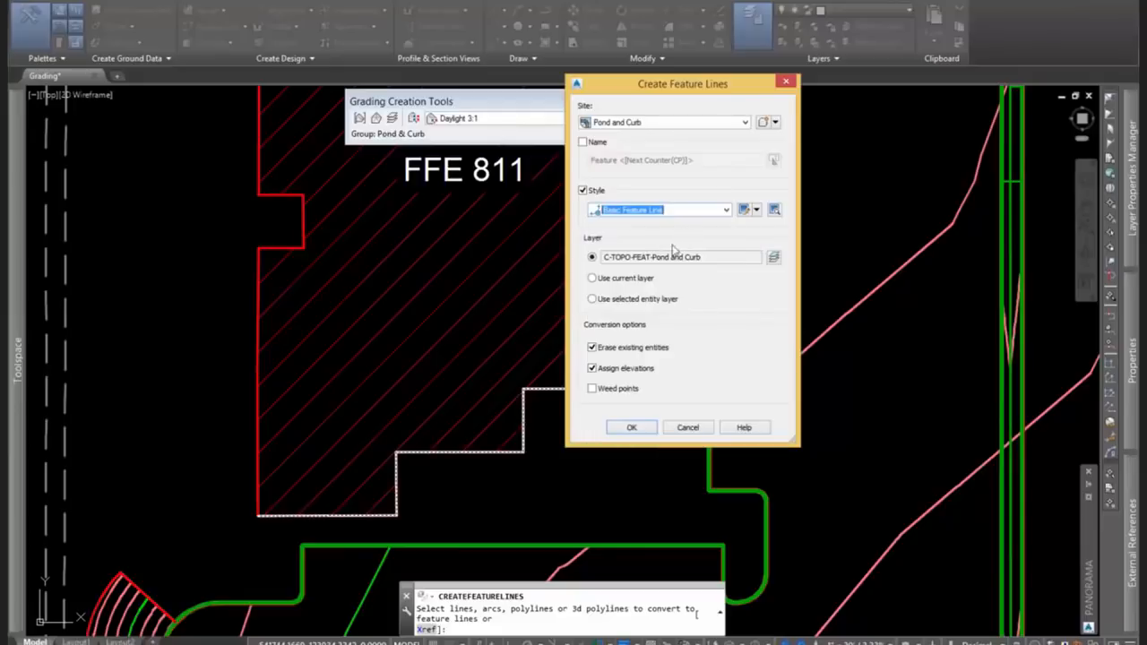
{"action": "left_click", "coordinate": [632, 428]}
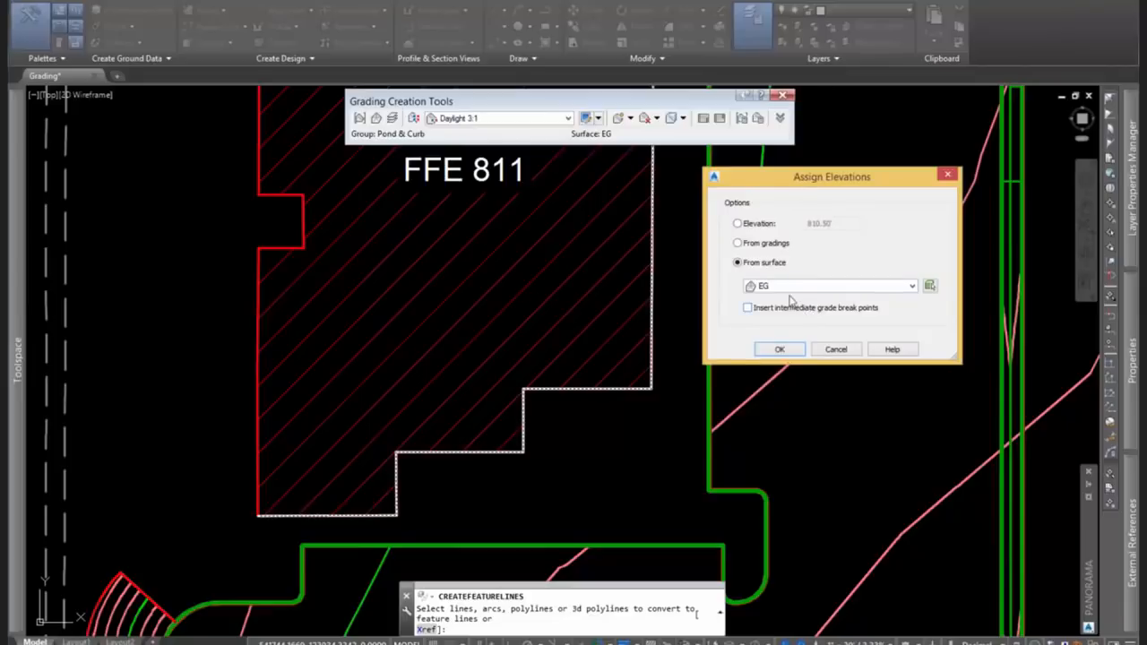
{"action": "left_click", "coordinate": [780, 350]}
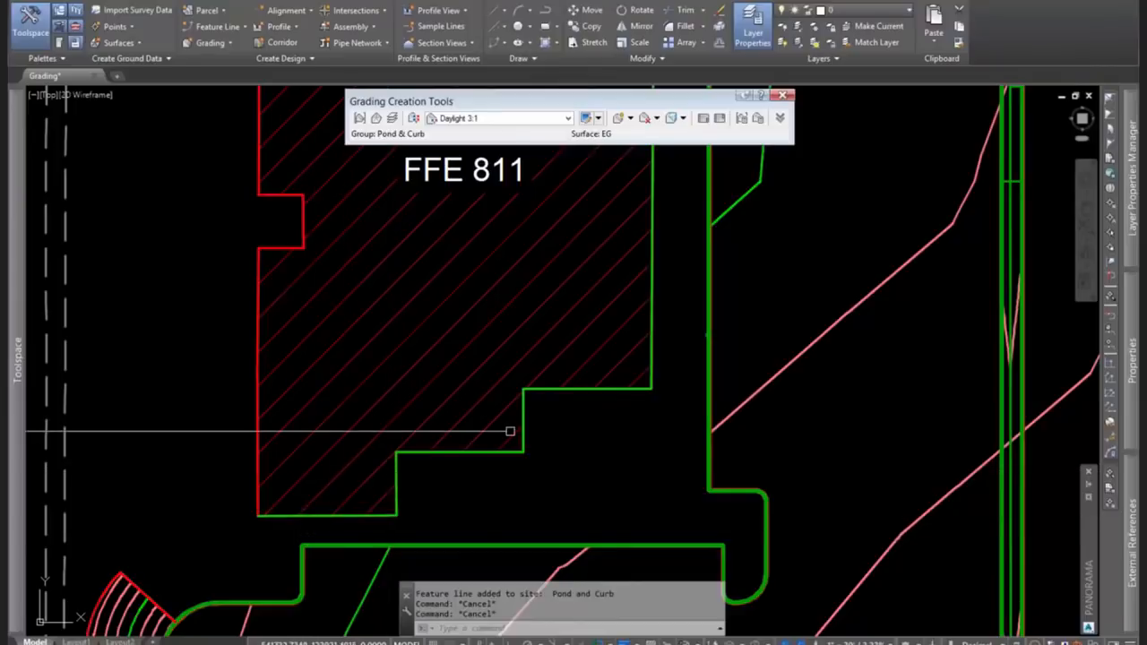
Examine the building-edge feature line along the east and stepped south walls in relation to the adjacent curb.
{"action": "scroll", "coordinate": [685, 321], "scroll_direction": "up", "scroll_amount": 1}
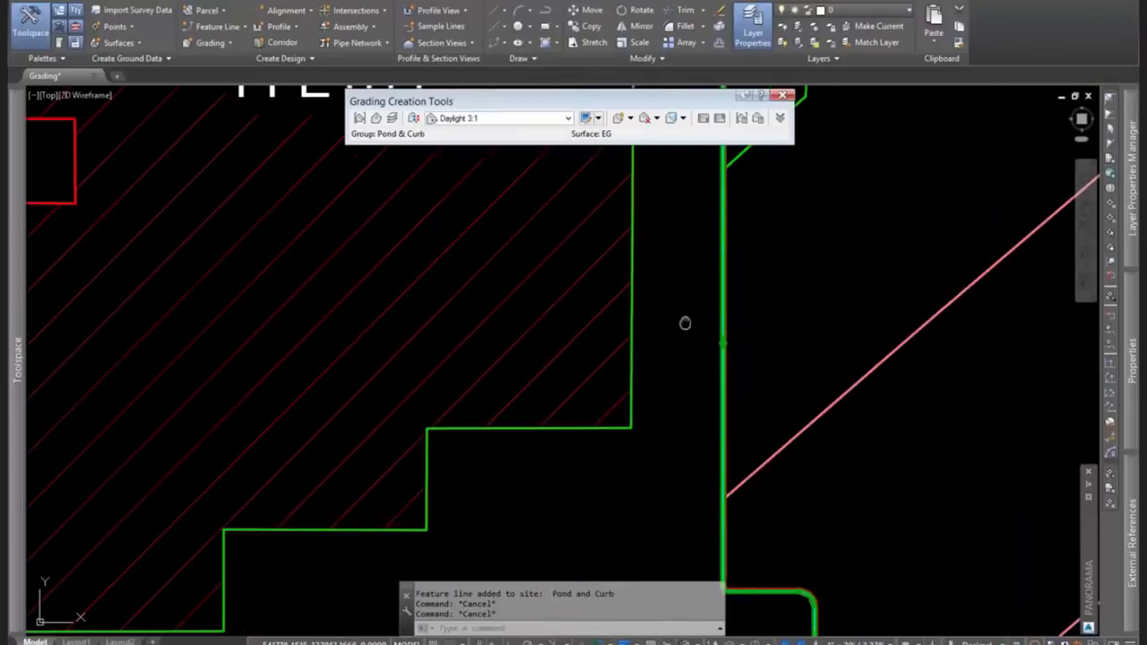
{"action": "middle_click_drag", "start_coordinate": [684, 322], "coordinate": [638, 523]}
{"action": "scroll", "coordinate": [637, 521], "scroll_direction": "down", "scroll_amount": 1}
{"action": "key", "text": "Escape"}
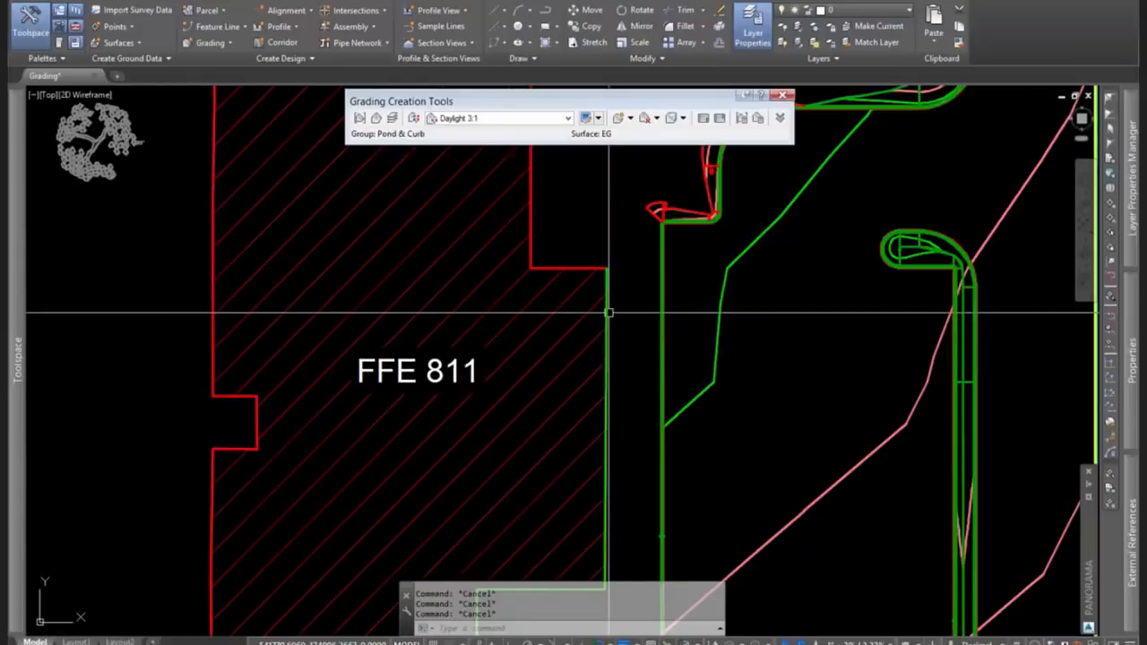
{"action": "scroll", "coordinate": [734, 394], "scroll_direction": "up", "scroll_amount": 2}
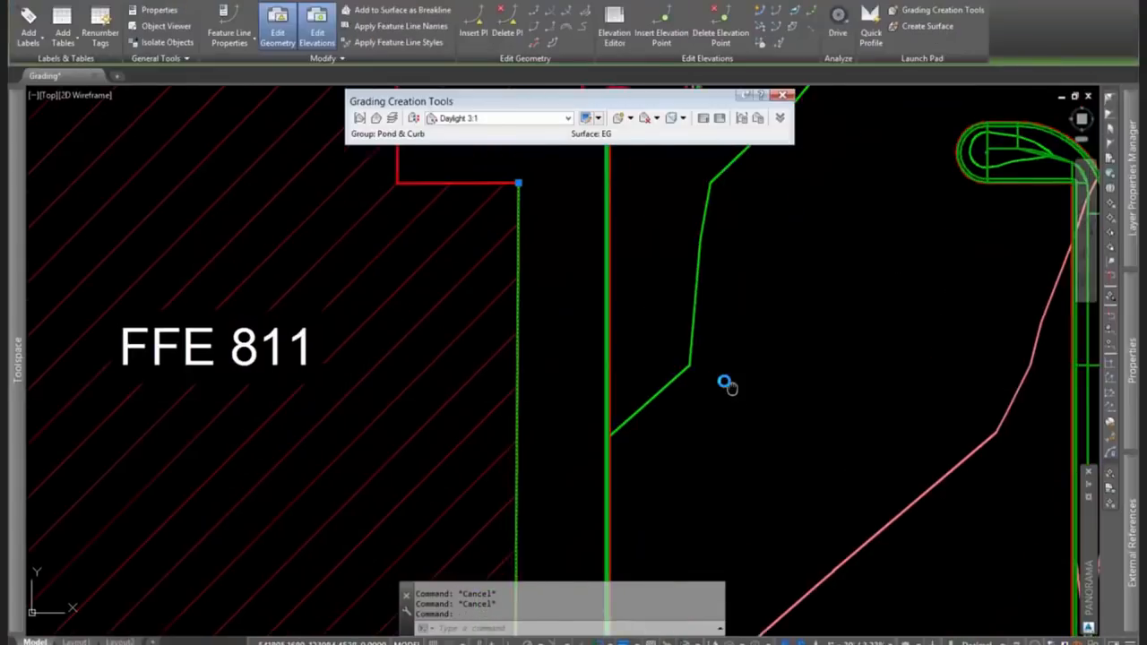
{"action": "middle_click_drag", "start_coordinate": [727, 384], "coordinate": [537, 343]}
{"action": "scroll", "coordinate": [549, 350], "scroll_direction": "down", "scroll_amount": 2}
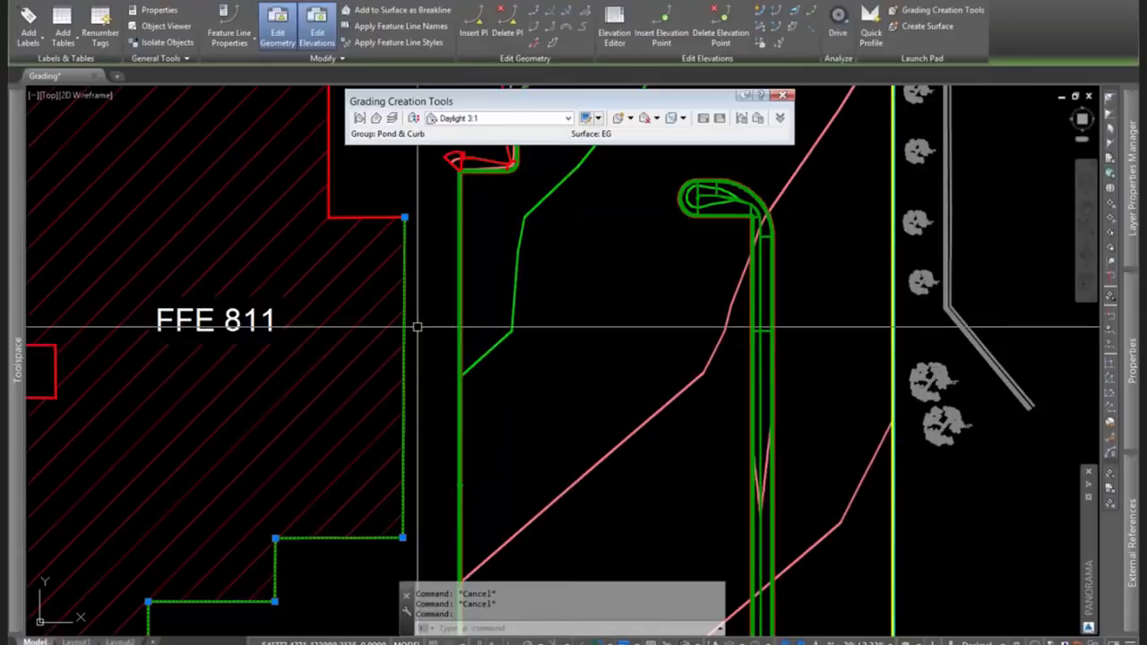
{"action": "middle_click_drag", "start_coordinate": [417, 328], "coordinate": [469, 358]}
{"action": "scroll", "coordinate": [493, 349], "scroll_direction": "down", "scroll_amount": 2}
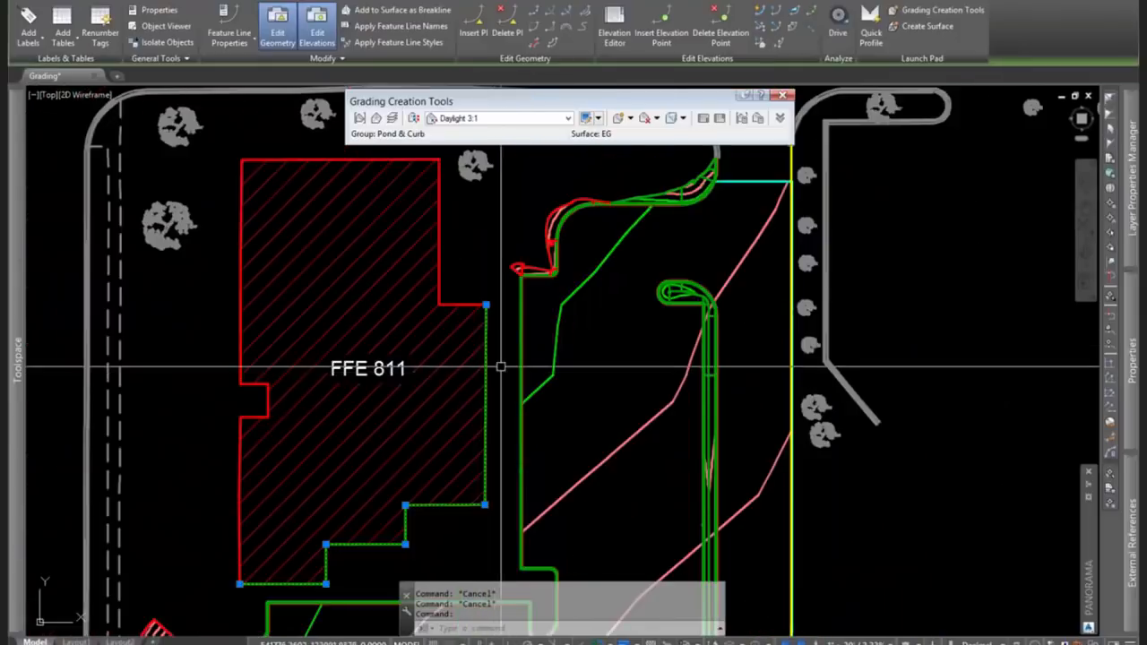
Thaw the C-TOPO-FEAT-Drainage layer.
{"action": "key", "text": "Escape"}
{"action": "type", "text": "la"}
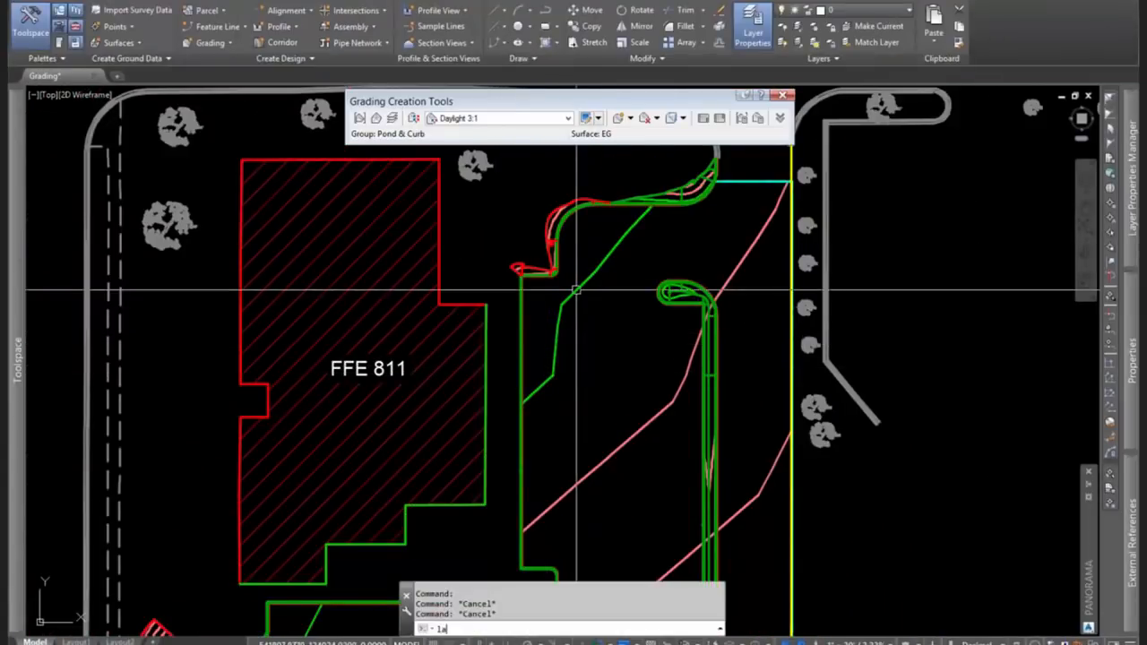
{"action": "key", "text": "Return"}
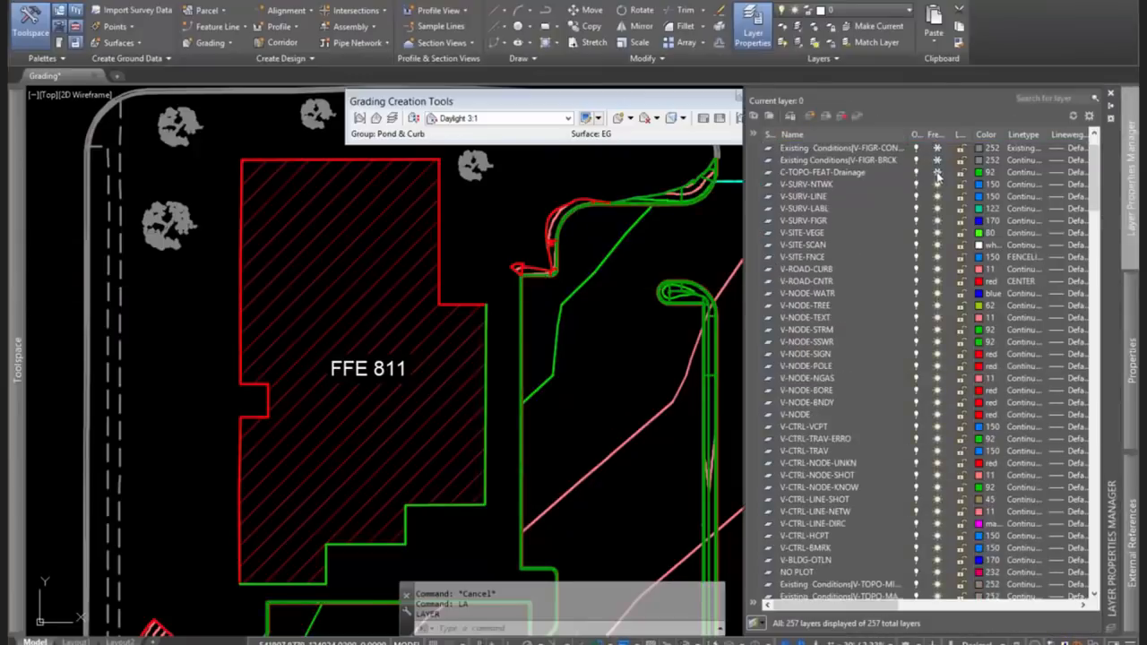
{"action": "left_click", "coordinate": [937, 172]}
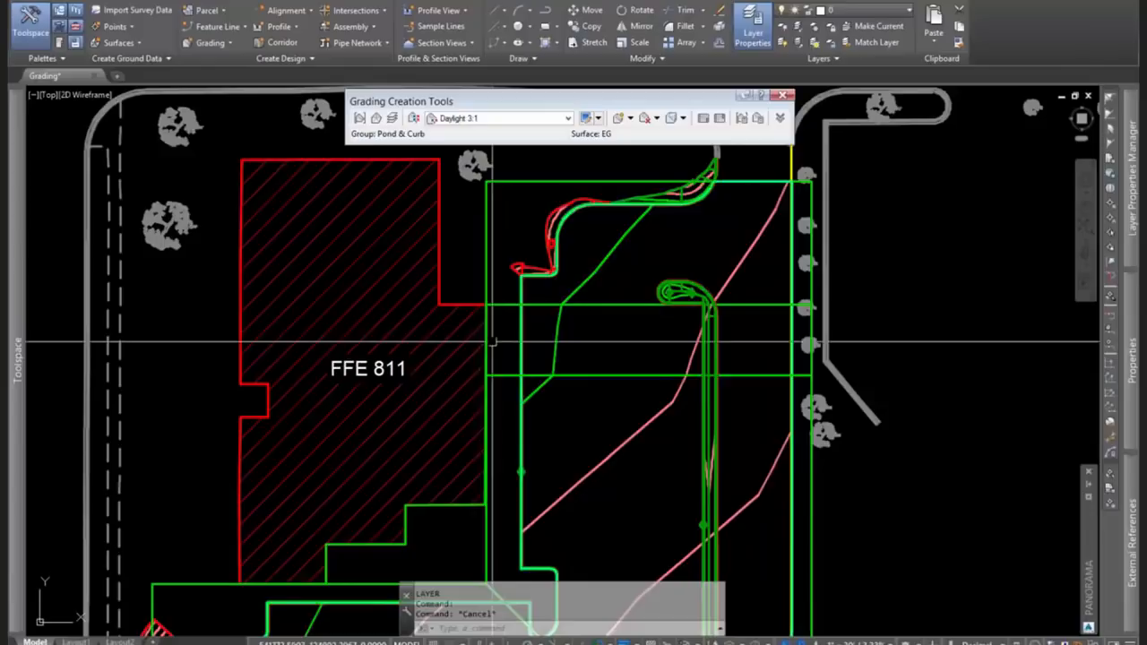
Insert an elevation point at 811 on the building-edge feature line where the southern east-west drainage line meets the east wall, using Nearest snap.
{"action": "left_click", "coordinate": [488, 430]}
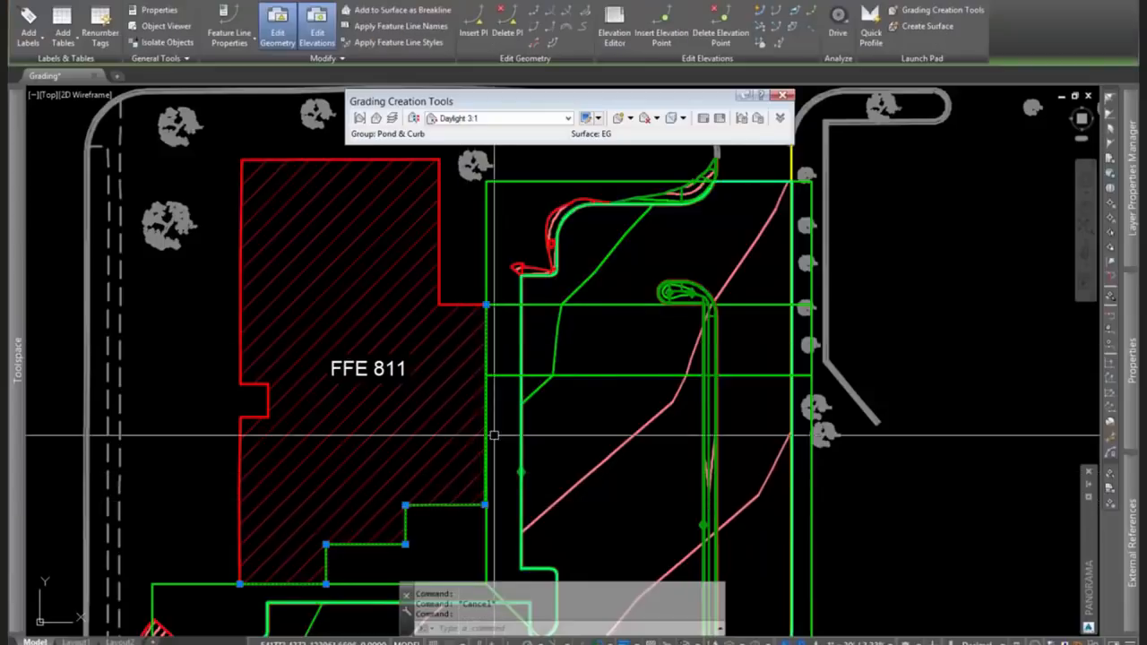
{"action": "scroll", "coordinate": [484, 403], "scroll_direction": "up", "scroll_amount": 2}
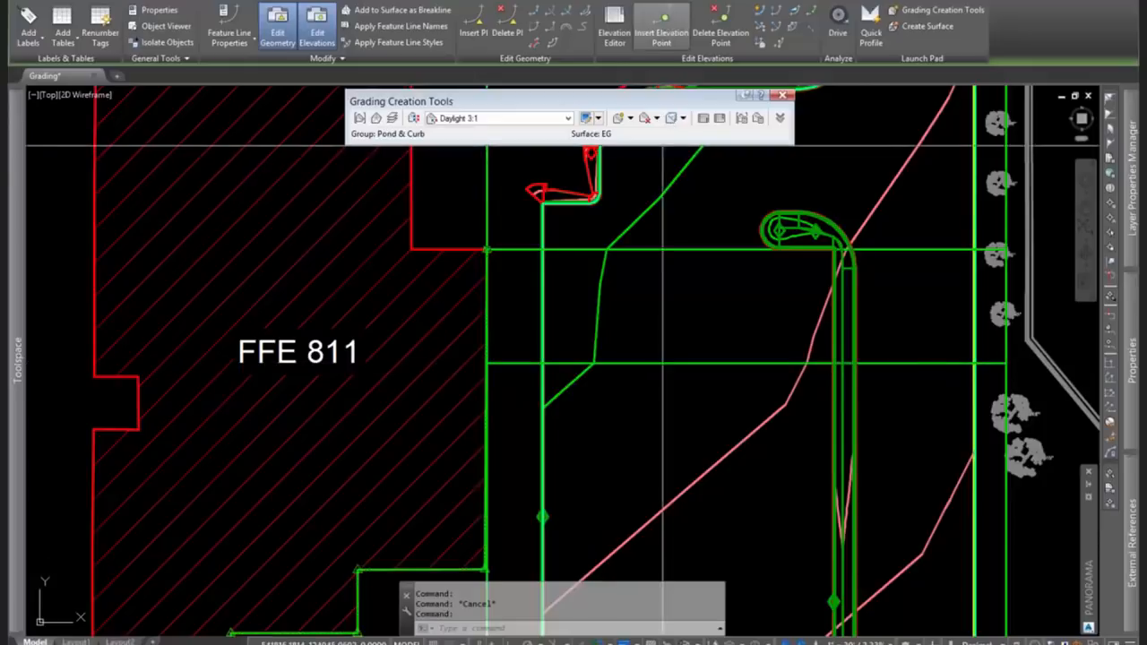
{"action": "left_click", "coordinate": [661, 22]}
{"action": "right_click", "coordinate": [504, 362], "text": "shift"}
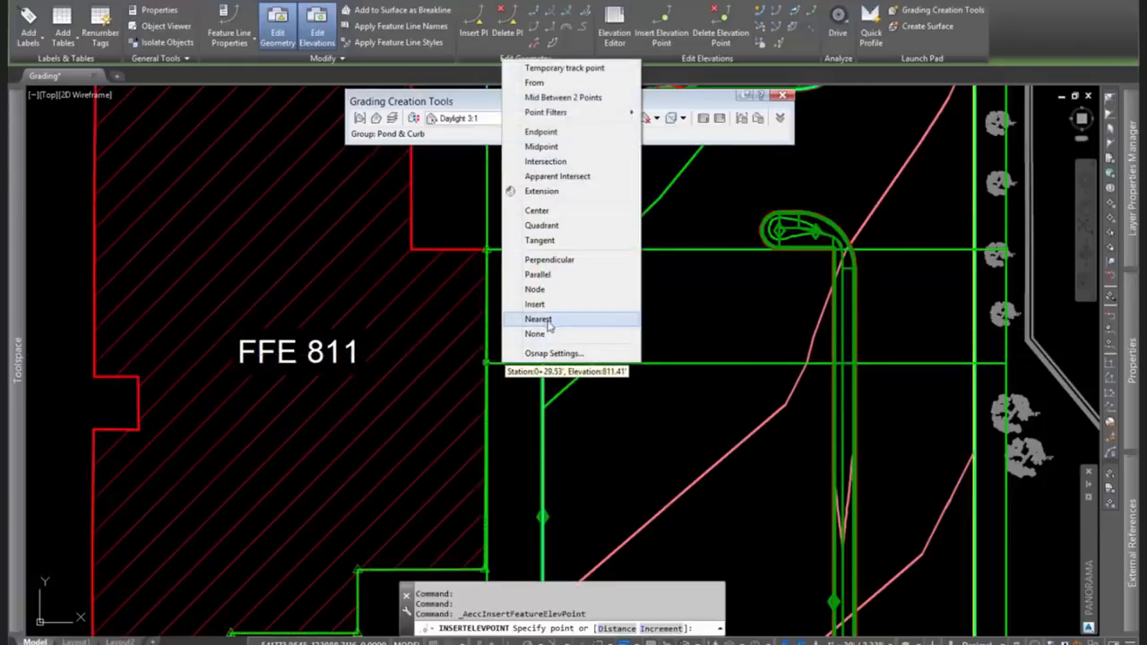
{"action": "left_click", "coordinate": [546, 321]}
{"action": "left_click", "coordinate": [507, 361]}
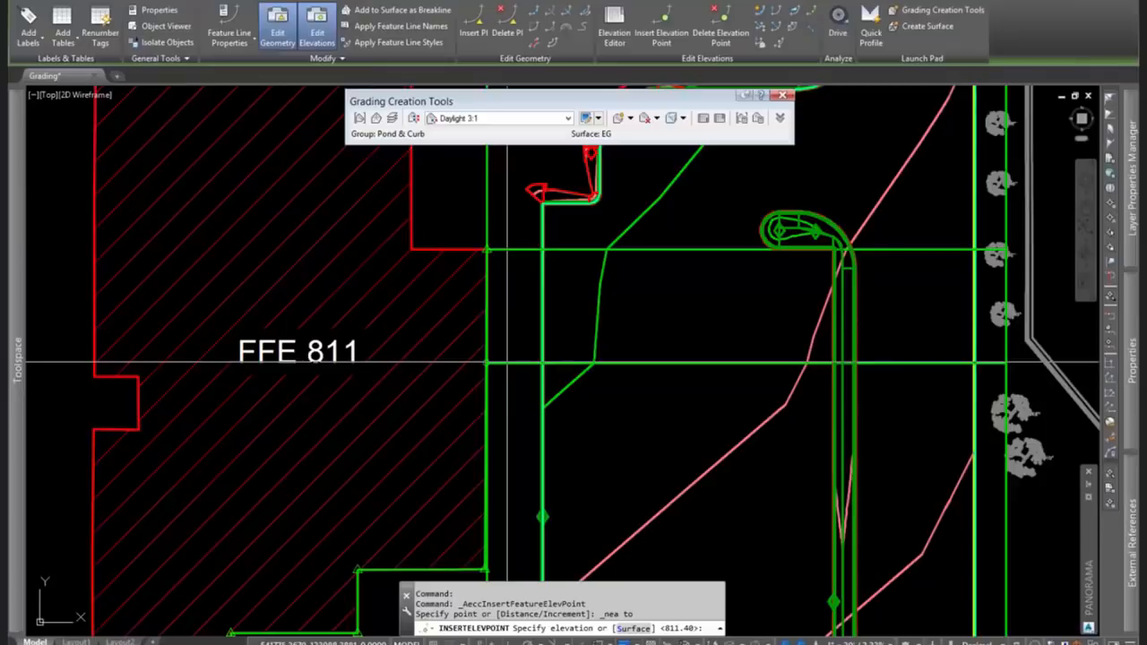
{"action": "type", "text": "811"}
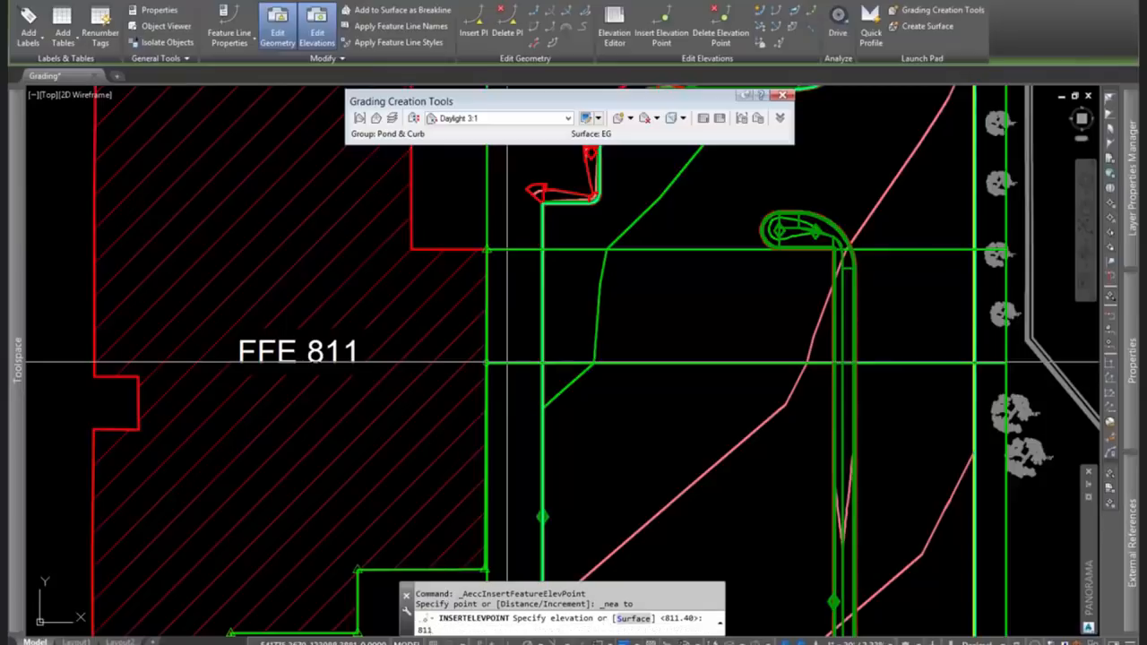
{"action": "key", "text": "Return"}
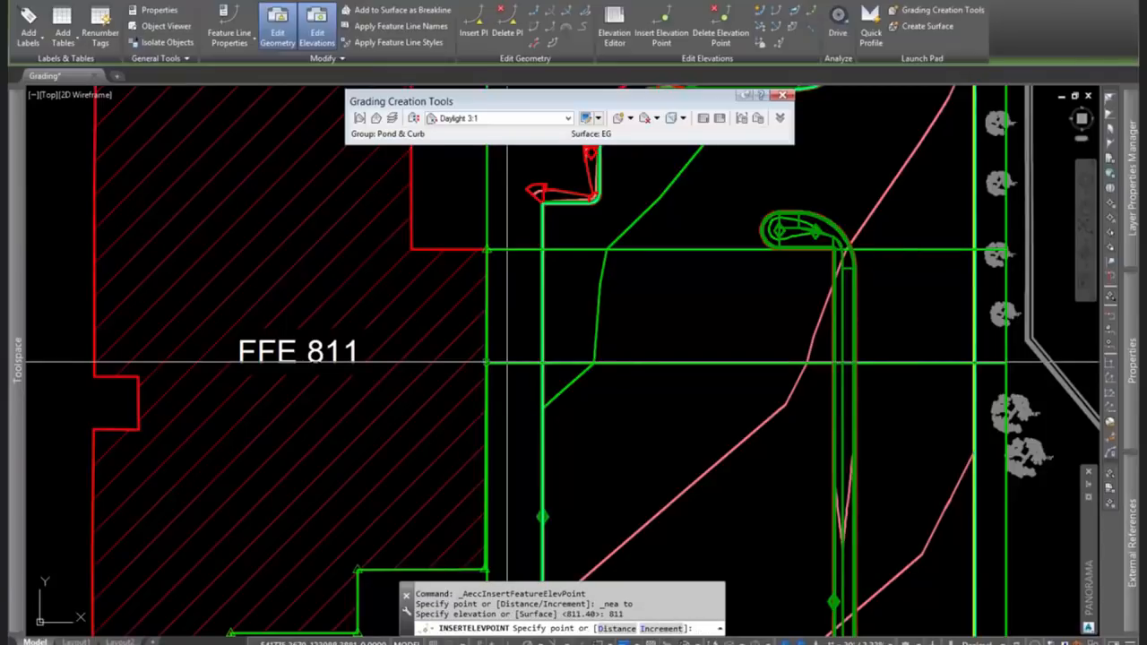
Insert another elevation point at 811 on the east wall's feature line, about midway between the two east-west drainage lines.
{"action": "left_click", "coordinate": [485, 309]}
{"action": "type", "text": "811"}
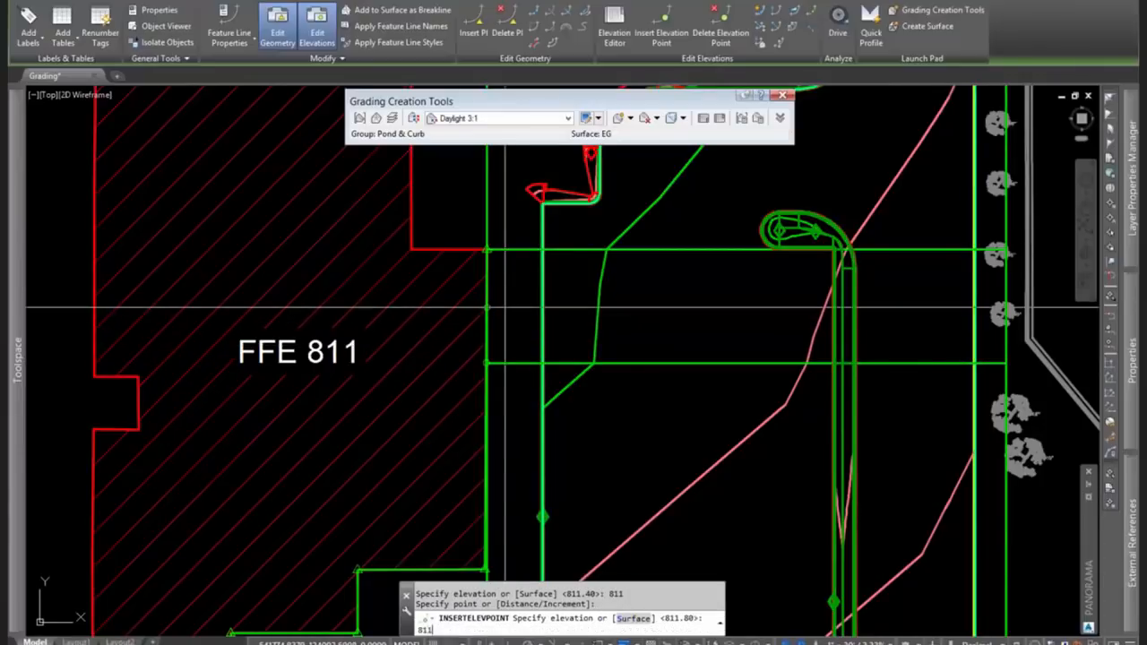
{"action": "key", "text": "Return"}
{"action": "key", "text": "Return"}
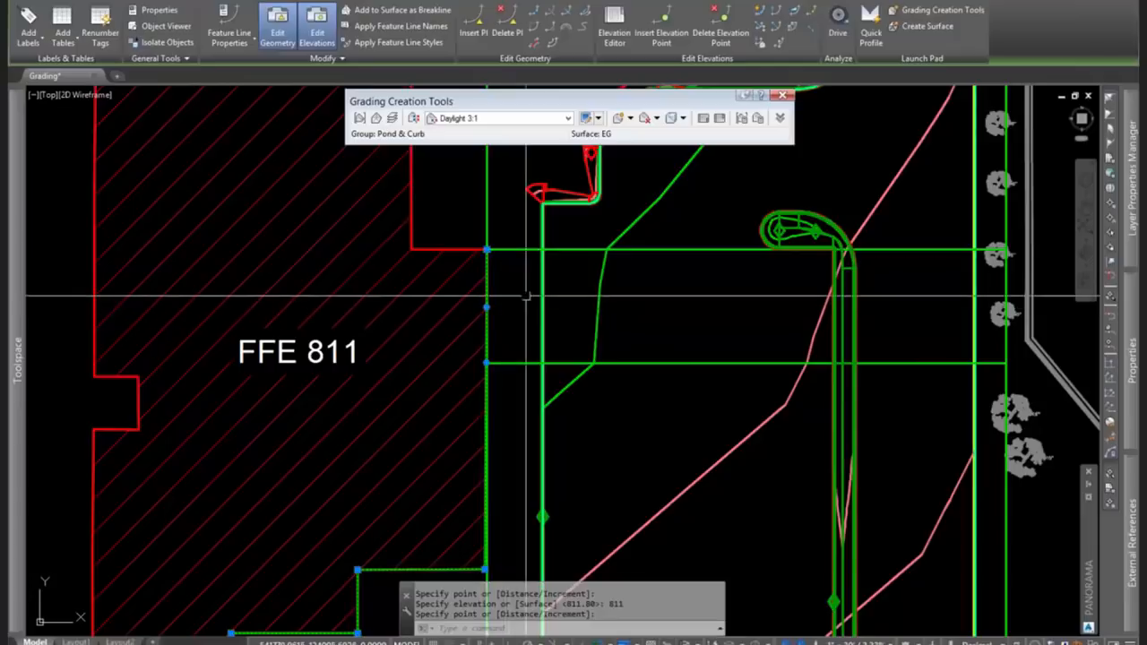
{"action": "scroll", "coordinate": [568, 383], "scroll_direction": "down", "scroll_amount": 6}
{"action": "scroll", "coordinate": [519, 401], "scroll_direction": "up", "scroll_amount": 4}
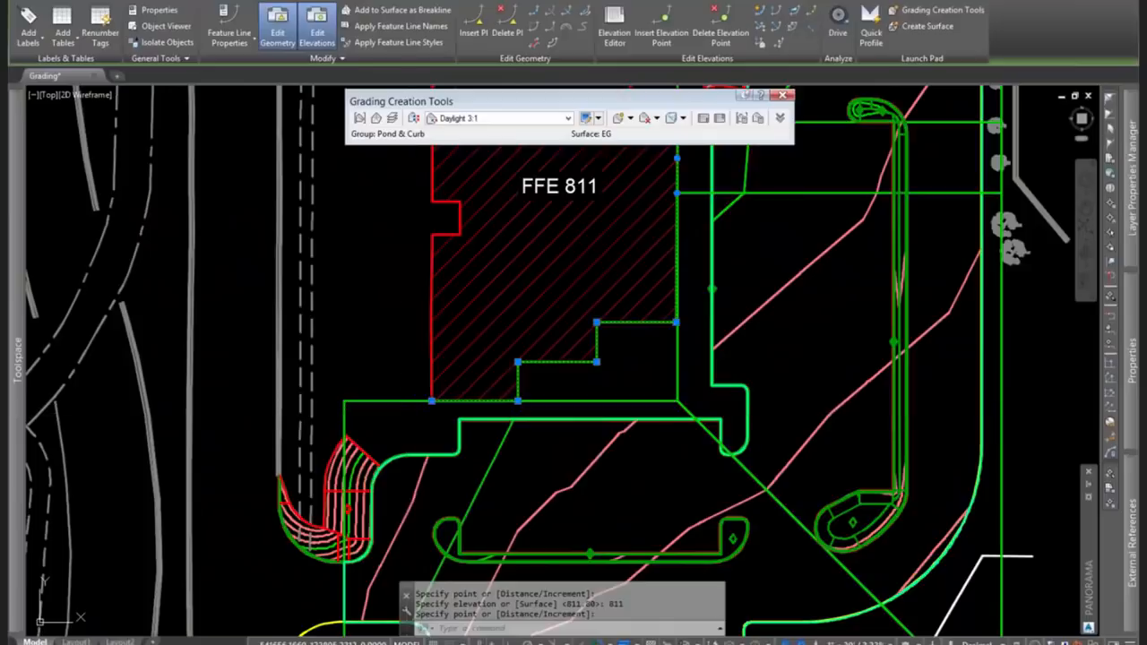
{"action": "key", "text": "Escape"}
{"action": "key", "text": "Escape"}
{"action": "type", "text": "pl"}
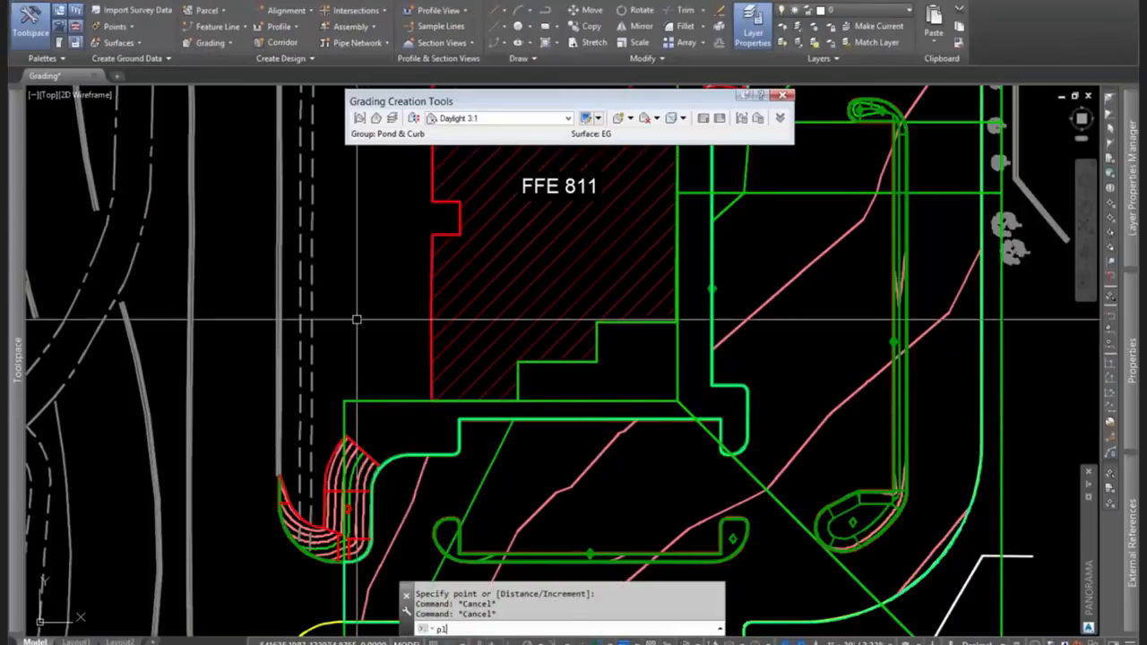
{"action": "key", "text": "Return"}
{"action": "scroll", "coordinate": [399, 429], "scroll_direction": "up", "scroll_amount": 2}
{"action": "key", "text": "Escape"}
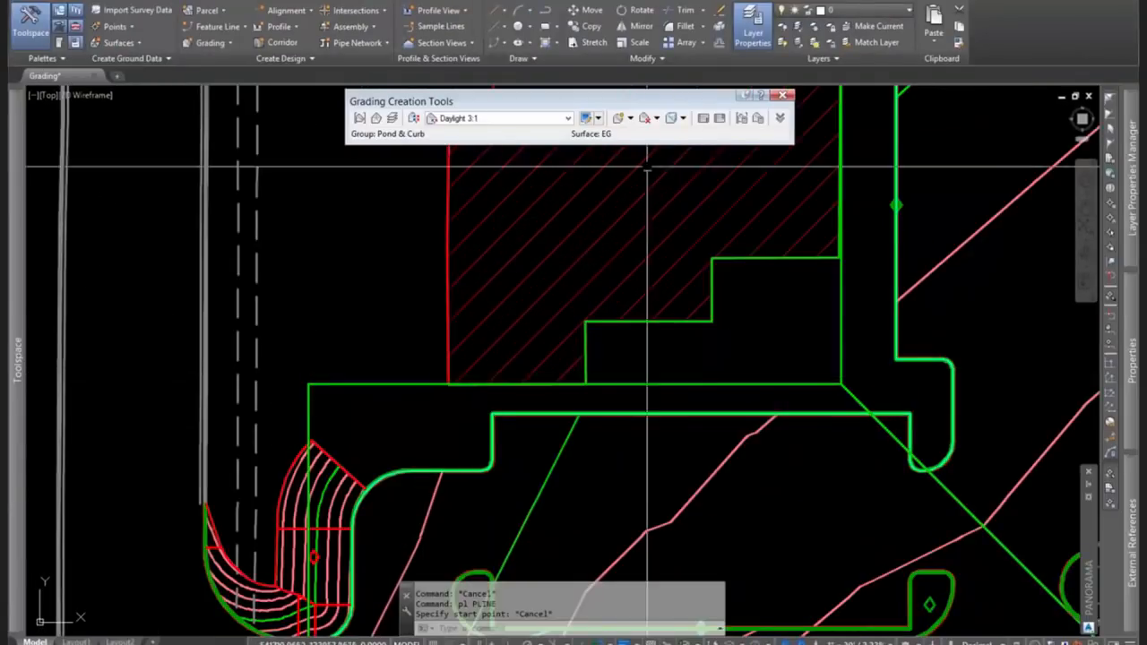
Freeze the C-TOPO-FEAT-Drainage layer by picking one of its lines south of the building.
{"action": "left_click", "coordinate": [816, 29]}
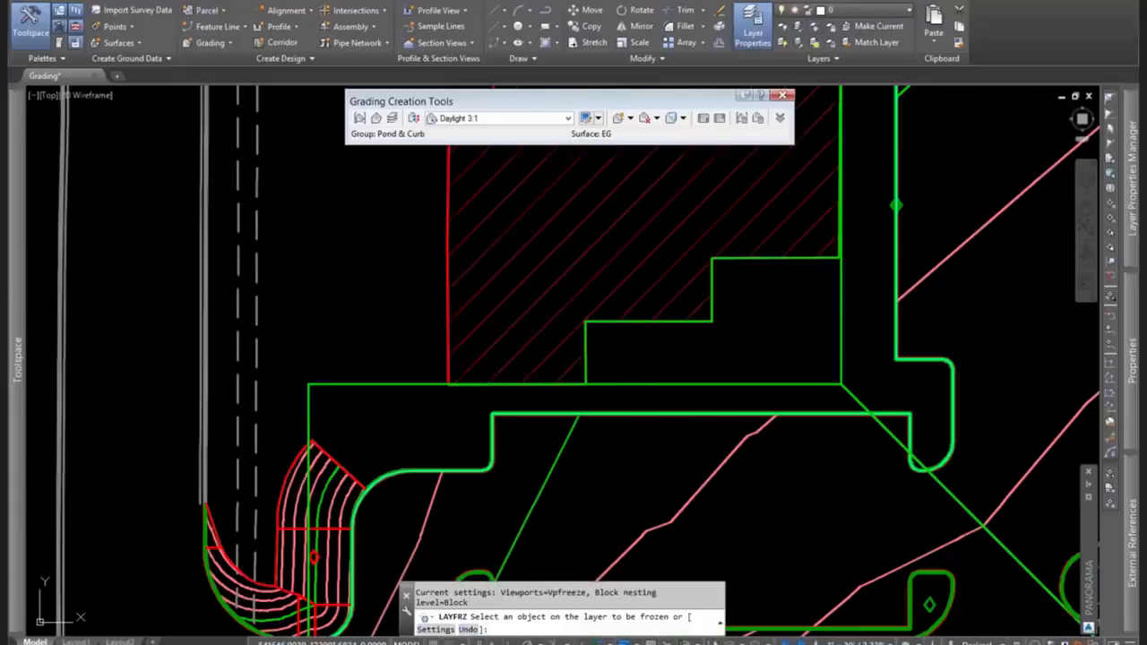
{"action": "left_click", "coordinate": [398, 383]}
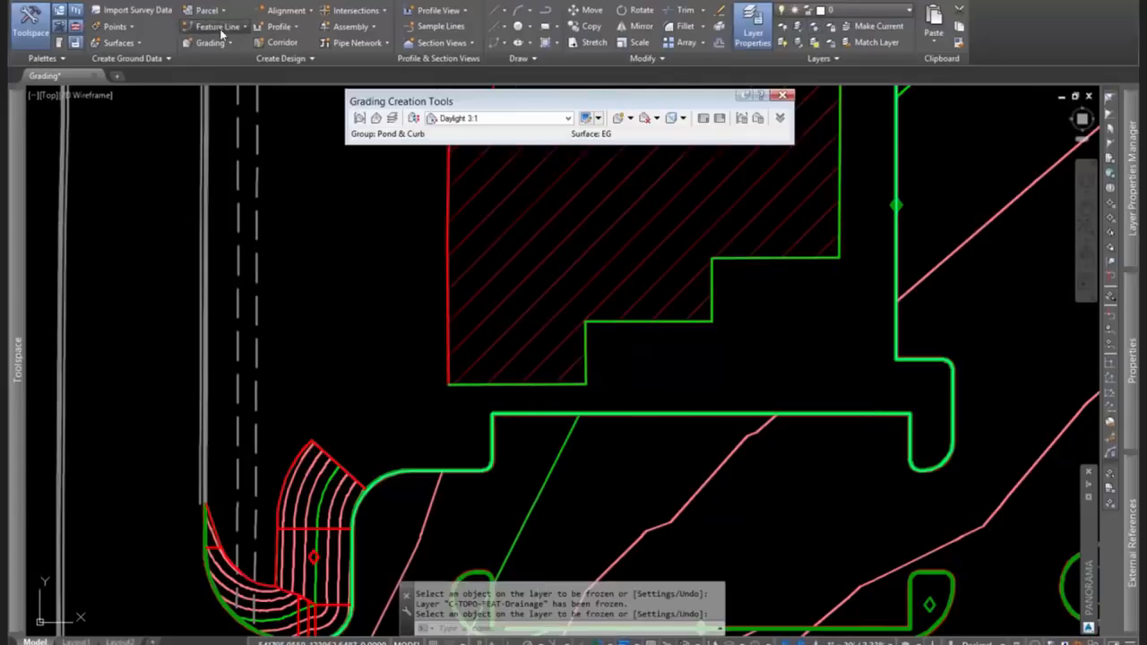
{"action": "left_click", "coordinate": [221, 31]}
{"action": "left_click", "coordinate": [228, 49]}
{"action": "key", "text": "Escape"}
{"action": "key", "text": "Escape"}
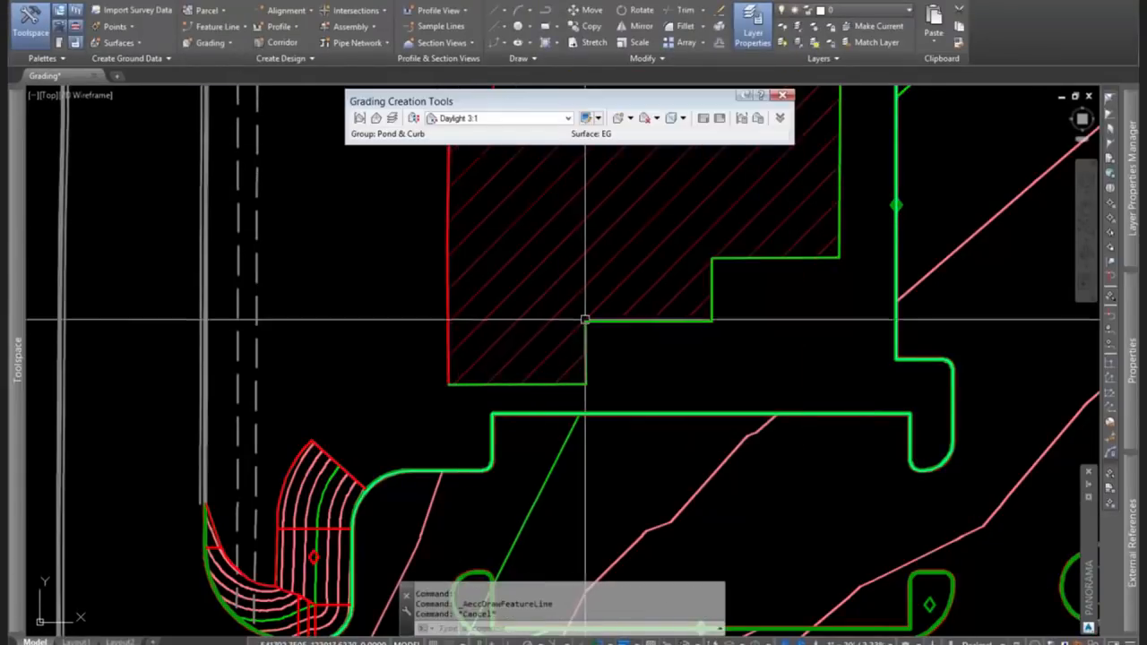
Draw a three-point arc polyline from the building's southwest corner to the nearest outer corner of the southwest Daylight 3:1 grading.
{"action": "type", "text": "pl"}
{"action": "key", "text": "Return"}
{"action": "left_click", "coordinate": [447, 383]}
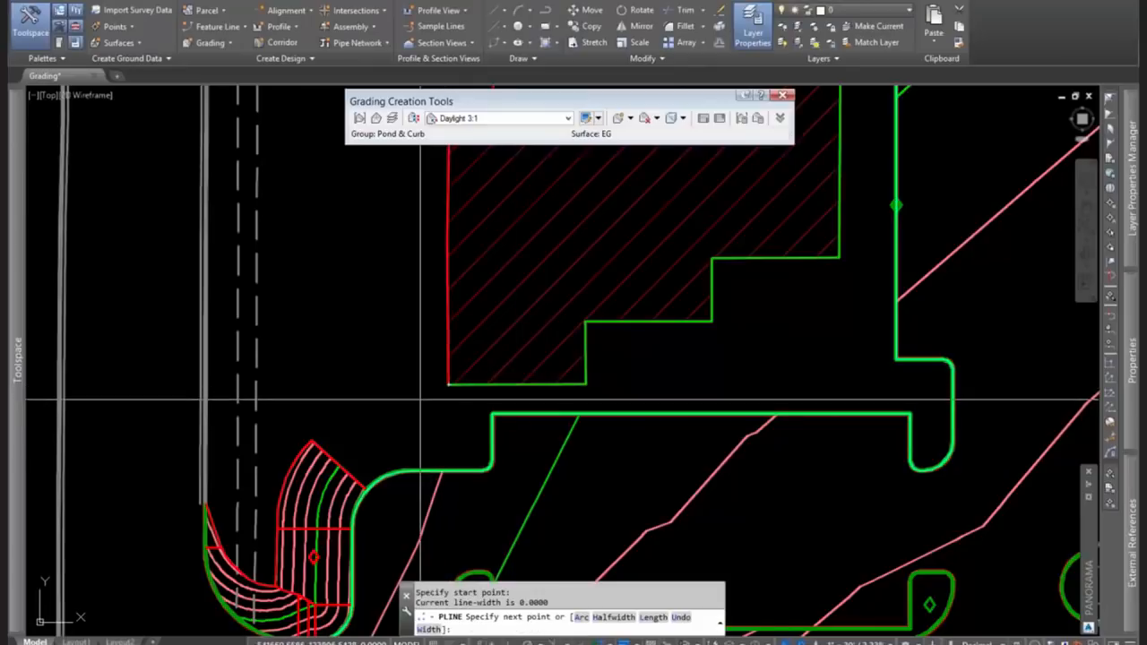
{"action": "type", "text": "a"}
{"action": "key", "text": "Return"}
{"action": "type", "text": "s"}
{"action": "key", "text": "Return"}
{"action": "left_click", "coordinate": [362, 407]}
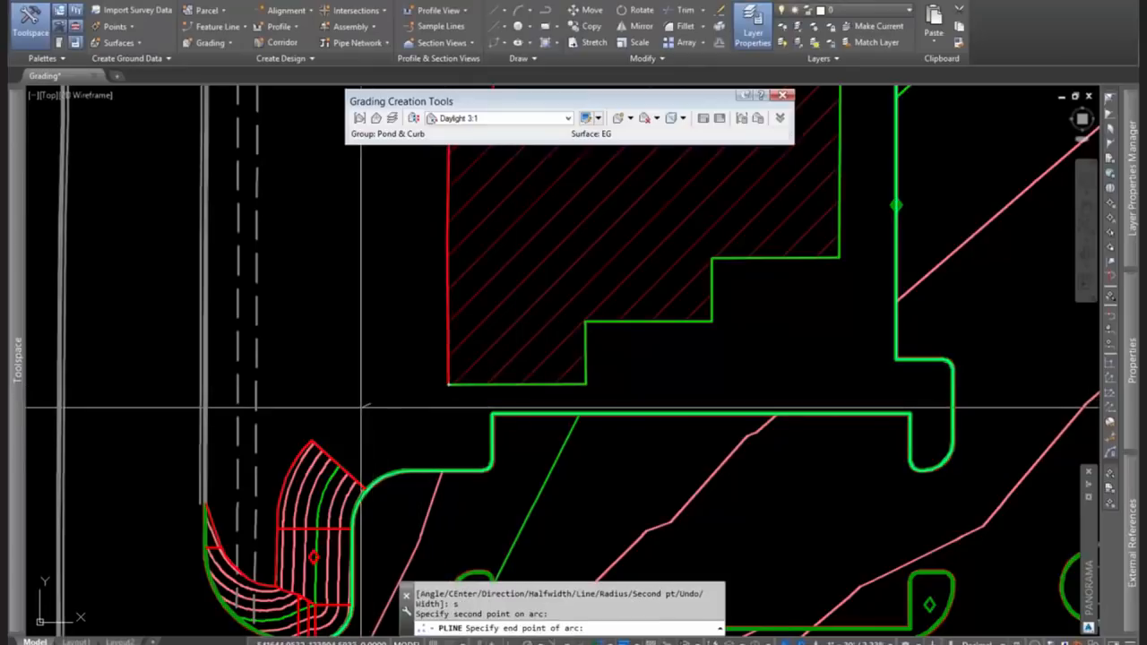
{"action": "left_click", "coordinate": [312, 441]}
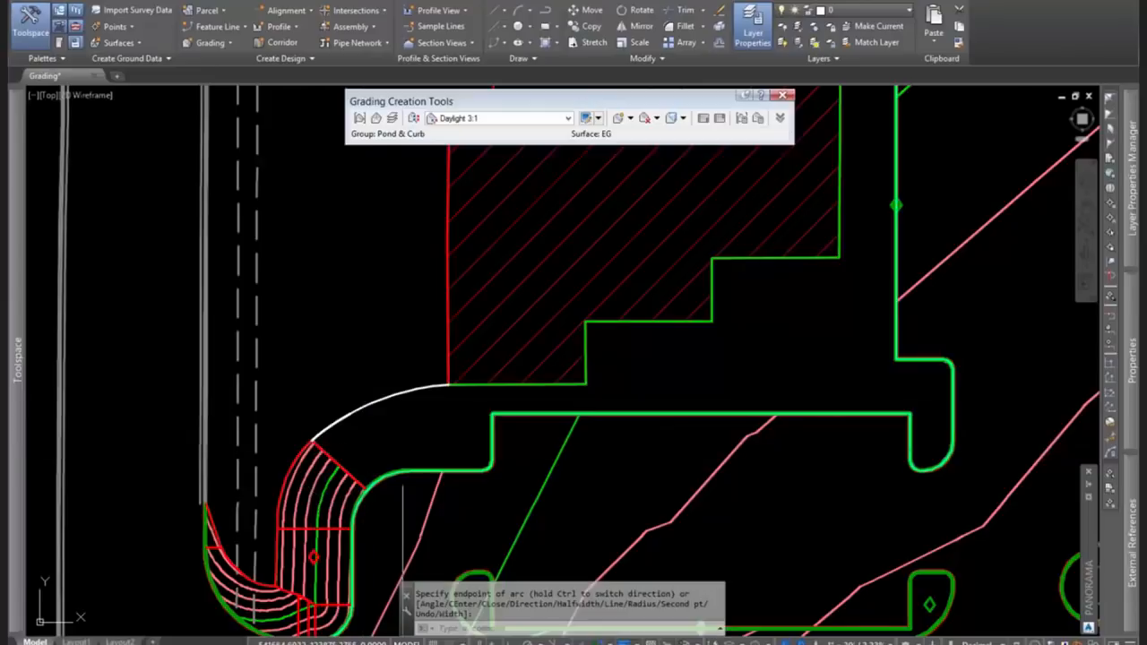
Draw a straight polyline from the outer tip of the northeast Daylight 3:1 grading to the north end of the building's east-wall feature line.
{"action": "scroll", "coordinate": [403, 484], "scroll_direction": "down", "scroll_amount": 2}
{"action": "scroll", "coordinate": [660, 261], "scroll_direction": "down", "scroll_amount": 3}
{"action": "scroll", "coordinate": [530, 455], "scroll_direction": "up", "scroll_amount": 1}
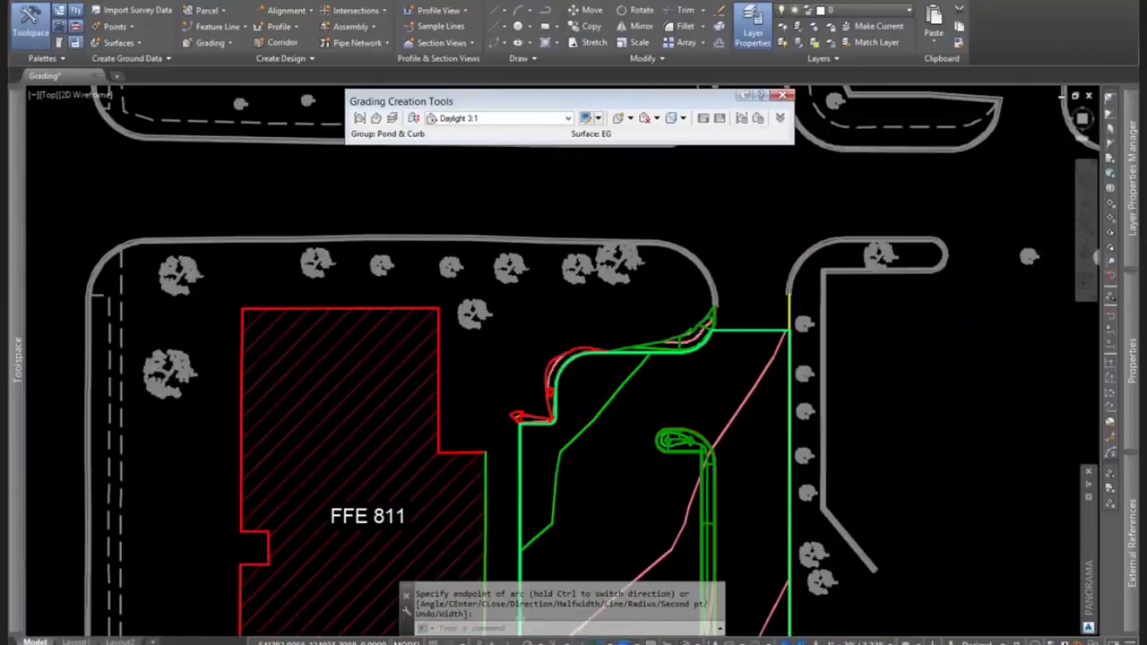
{"action": "scroll", "coordinate": [537, 421], "scroll_direction": "up", "scroll_amount": 6}
{"action": "key", "text": "Return"}
{"action": "key", "text": "Return"}
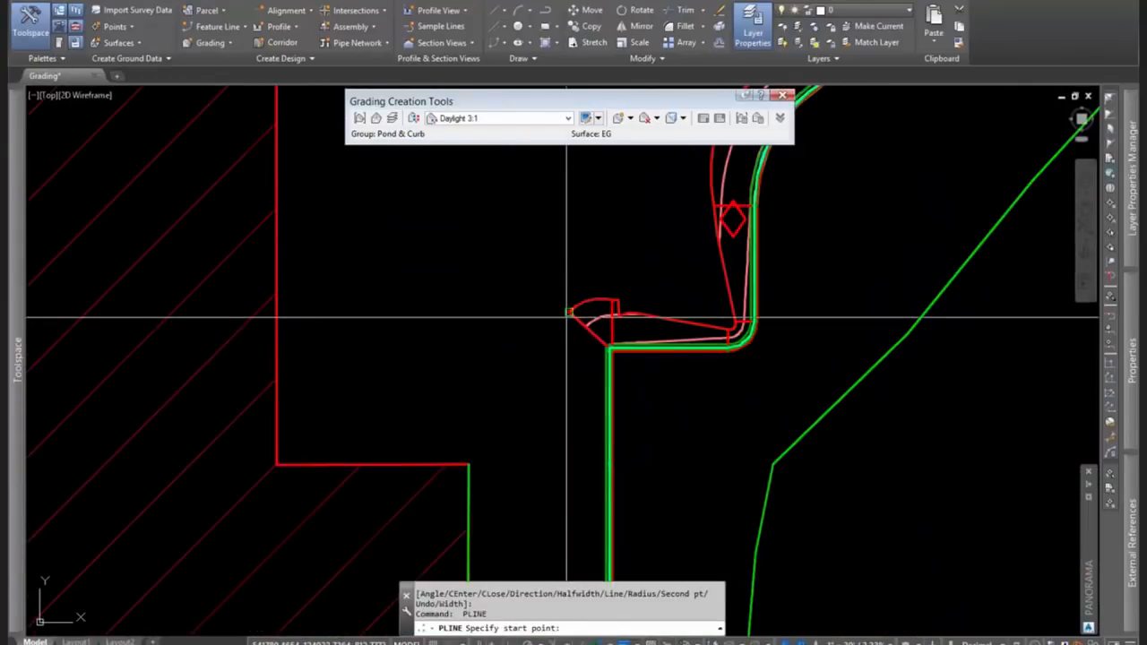
{"action": "left_click", "coordinate": [568, 312]}
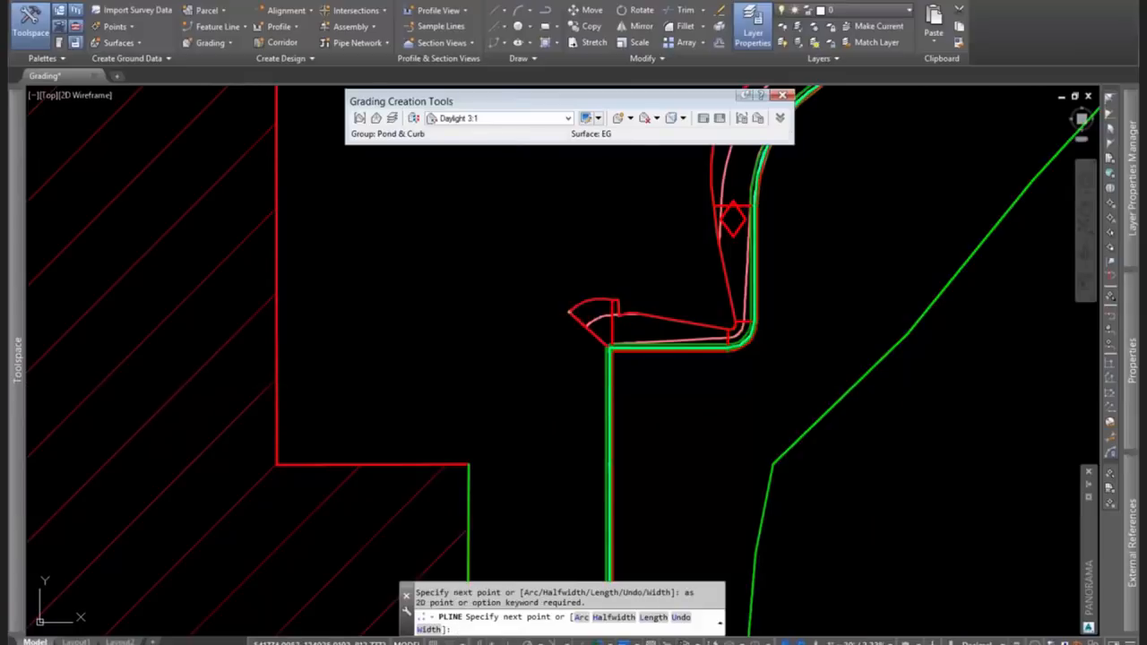
{"action": "left_click", "coordinate": [468, 463]}
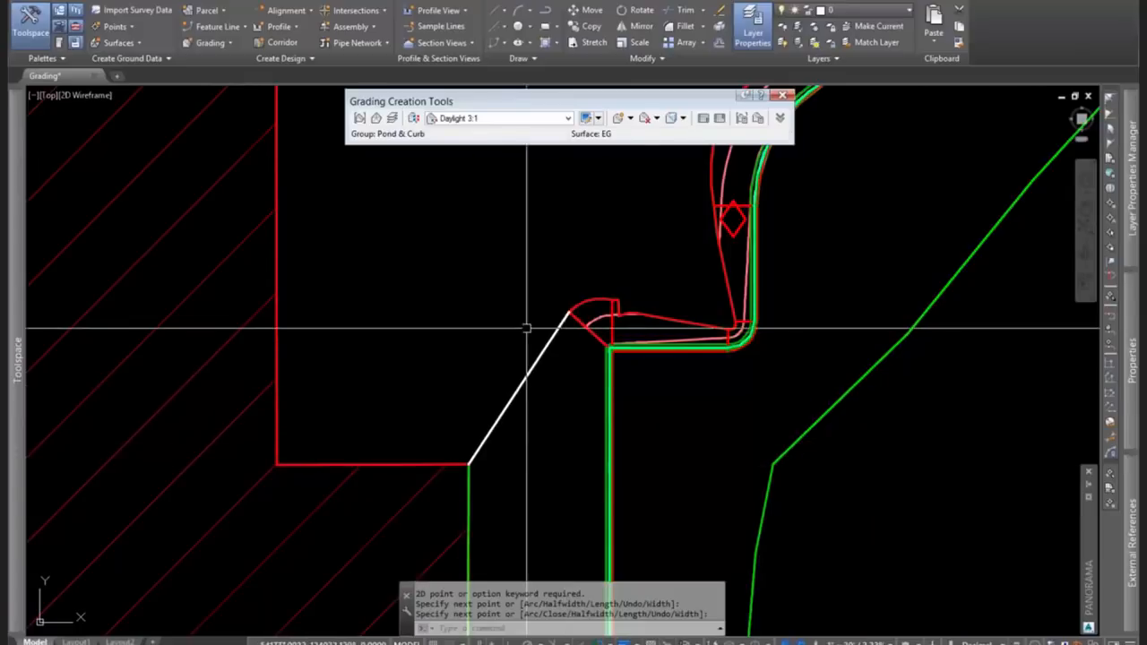
{"action": "key", "text": "Return"}
Convert the straight and arc connecting polylines to feature lines on the Pond and Curb site, taking elevations from surface EG with intermediate grade break points.
{"action": "left_click", "coordinate": [217, 26]}
{"action": "left_click", "coordinate": [260, 78]}
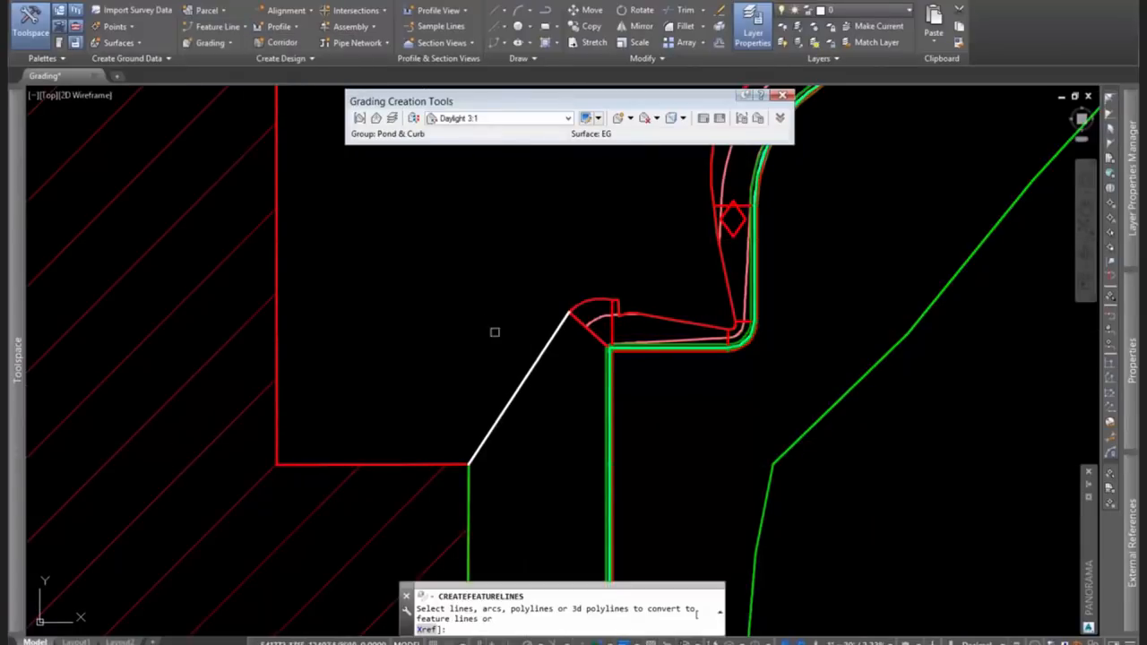
{"action": "scroll", "coordinate": [686, 279], "scroll_direction": "down", "scroll_amount": 13}
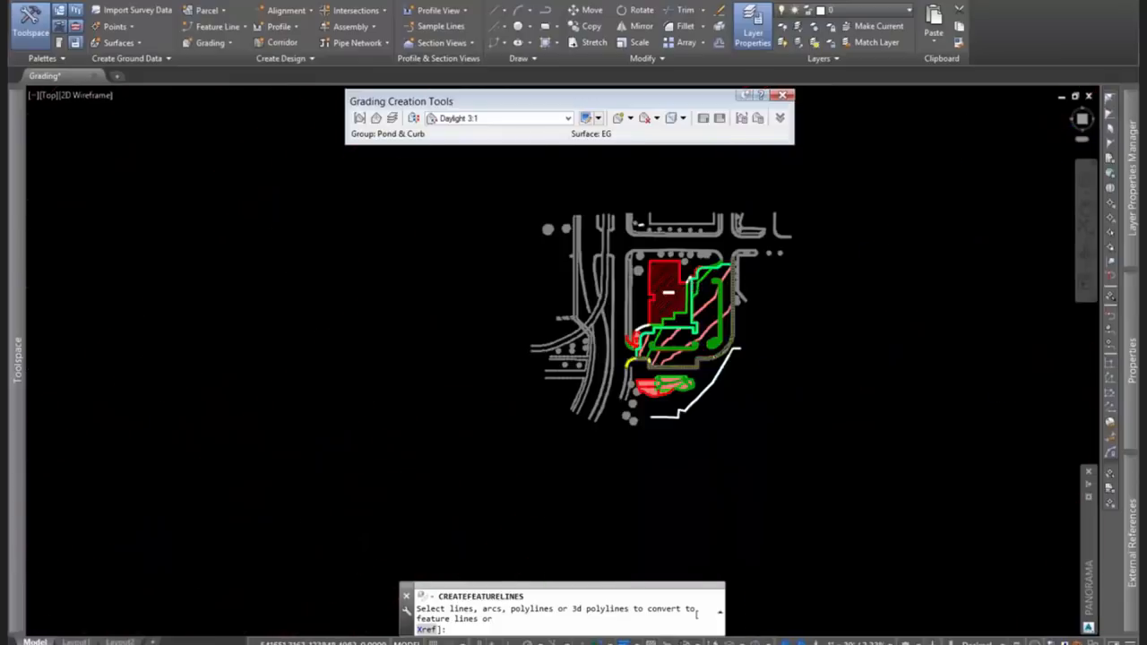
{"action": "scroll", "coordinate": [637, 304], "scroll_direction": "up", "scroll_amount": 11}
{"action": "scroll", "coordinate": [636, 301], "scroll_direction": "down", "scroll_amount": 2}
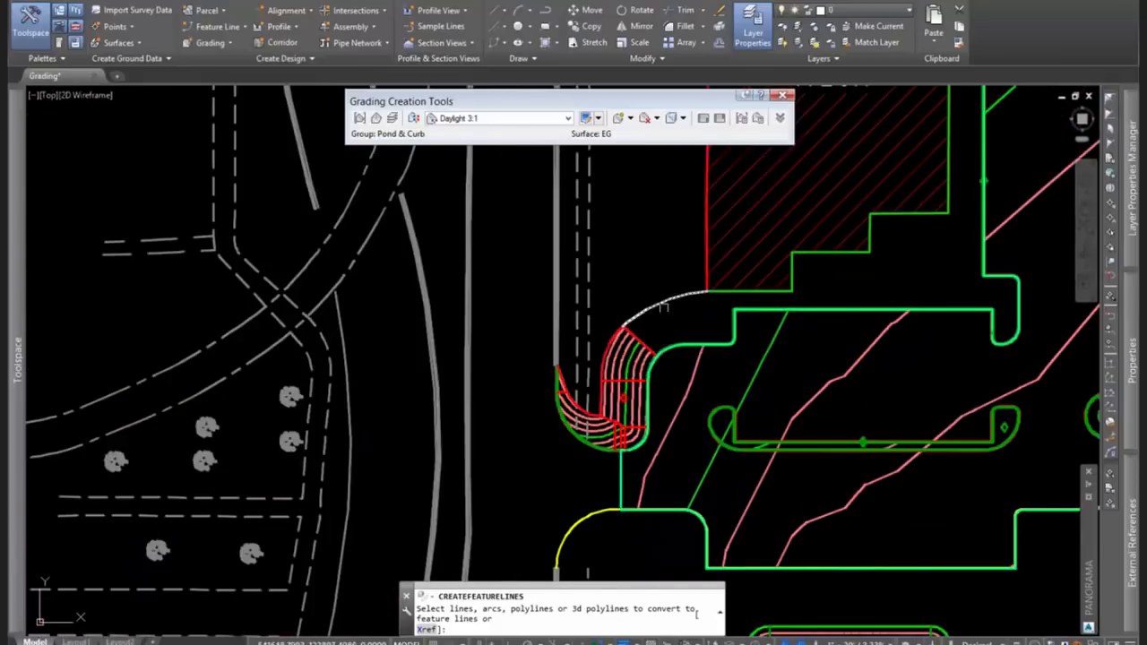
{"action": "scroll", "coordinate": [620, 324], "scroll_direction": "up", "scroll_amount": 5}
{"action": "left_click", "coordinate": [622, 341]}
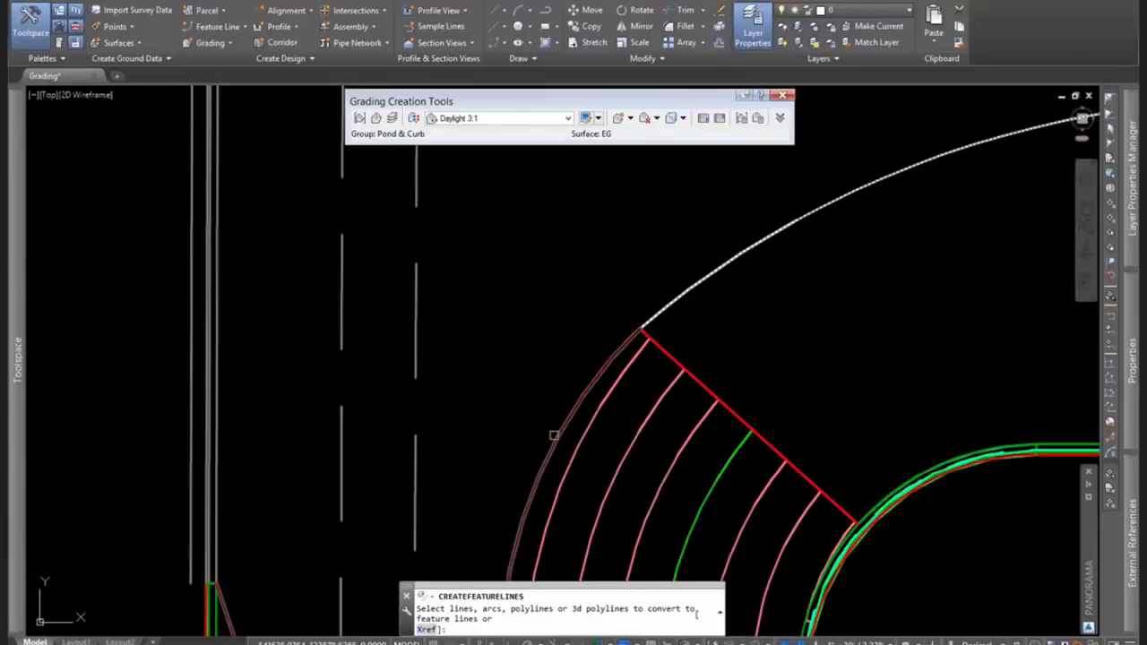
{"action": "scroll", "coordinate": [655, 318], "scroll_direction": "down", "scroll_amount": 5}
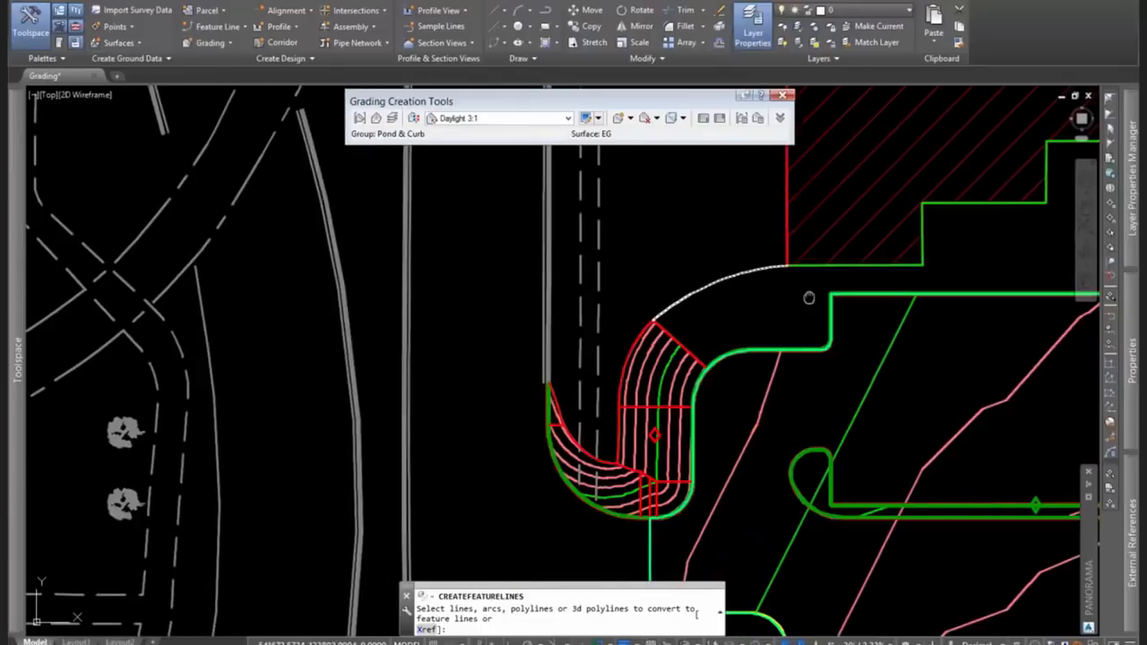
{"action": "scroll", "coordinate": [605, 341], "scroll_direction": "up", "scroll_amount": 4}
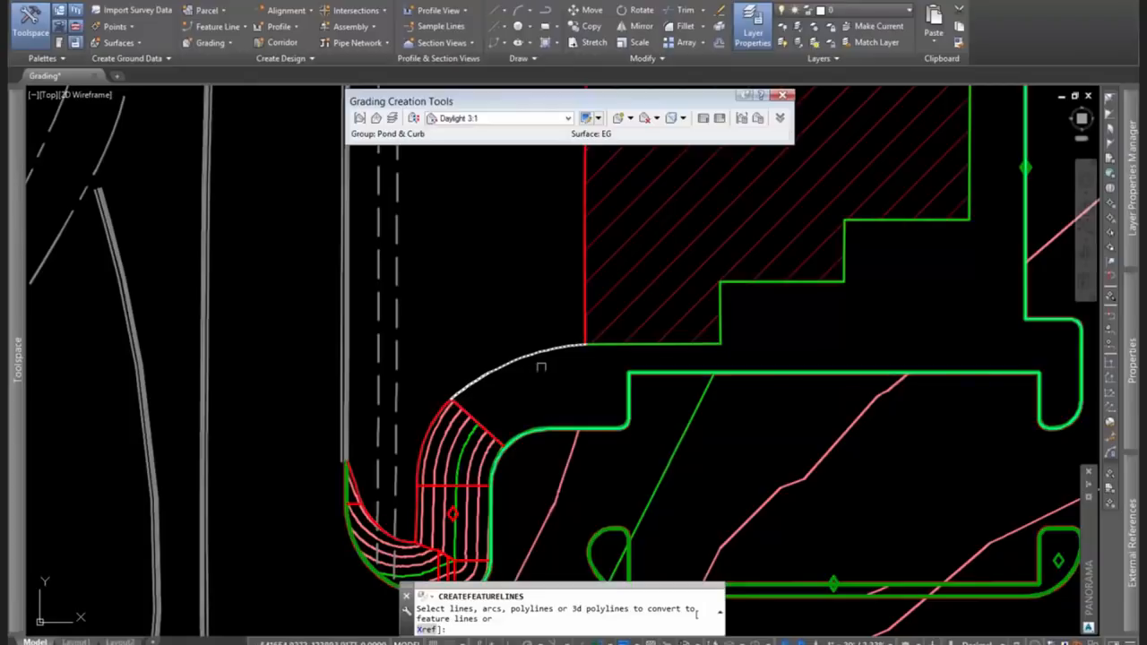
{"action": "left_click", "coordinate": [560, 403]}
{"action": "key", "text": "Return"}
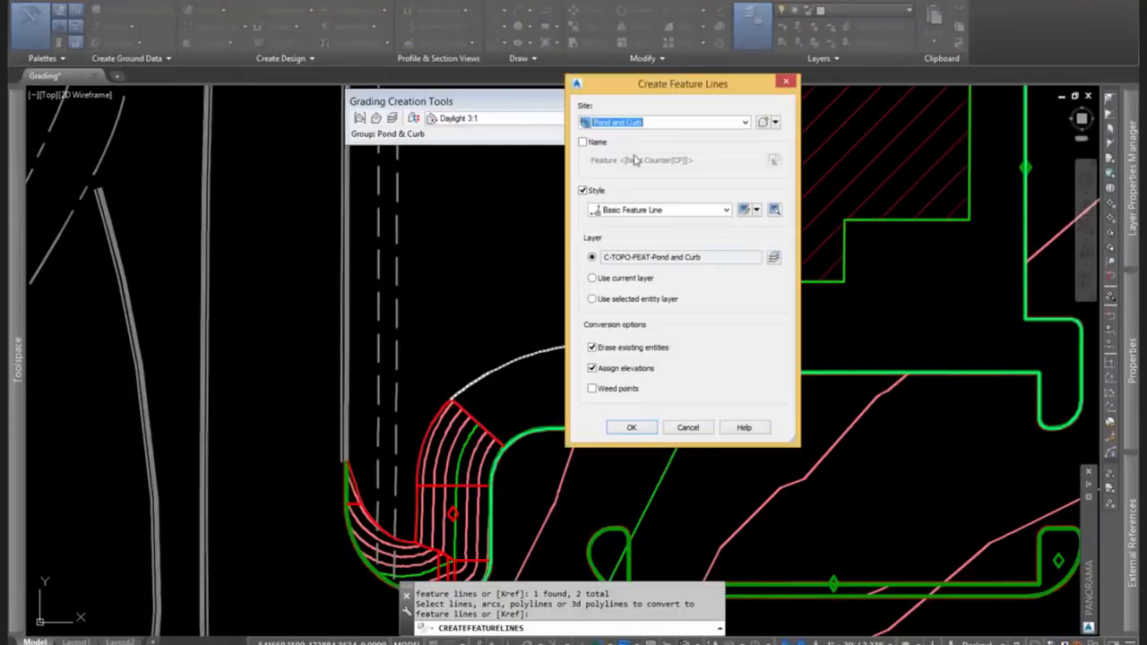
{"action": "left_click", "coordinate": [630, 428]}
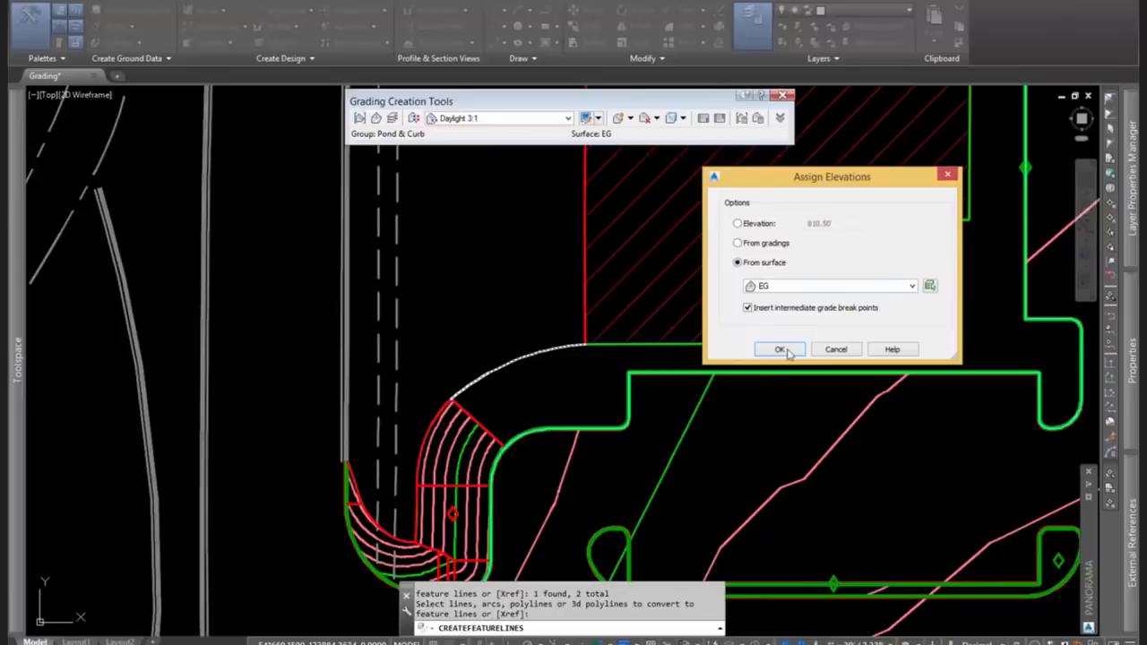
{"action": "left_click", "coordinate": [781, 350]}
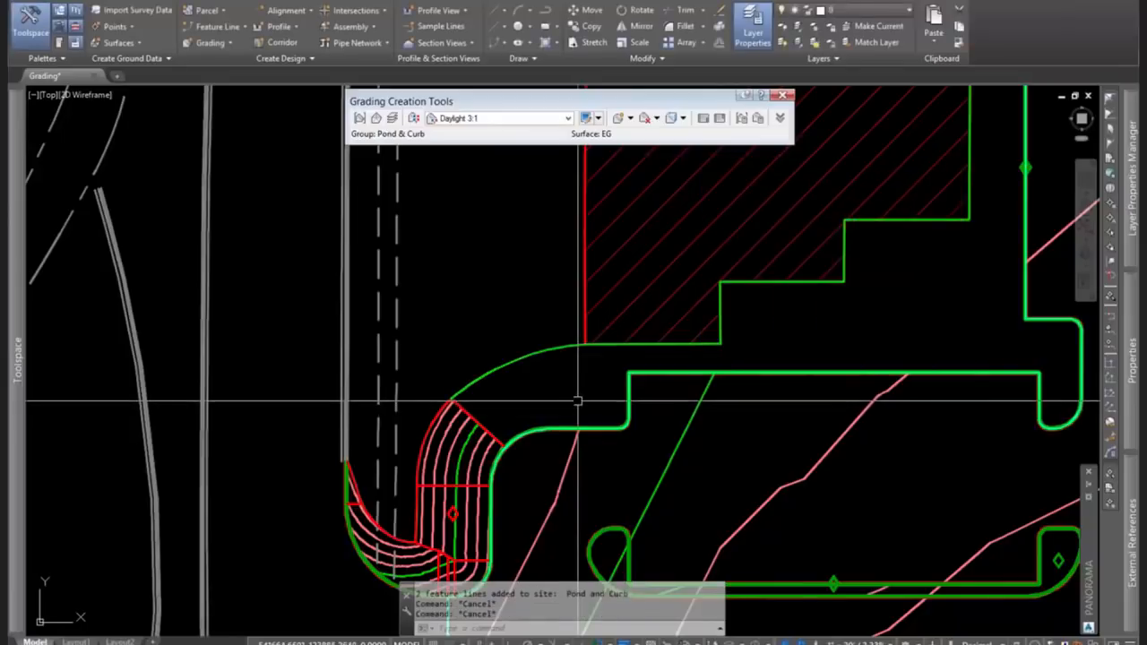
Create a grading infill in the area between the building-edge feature line and the parking lot curb.
{"action": "scroll", "coordinate": [583, 381], "scroll_direction": "down", "scroll_amount": 4}
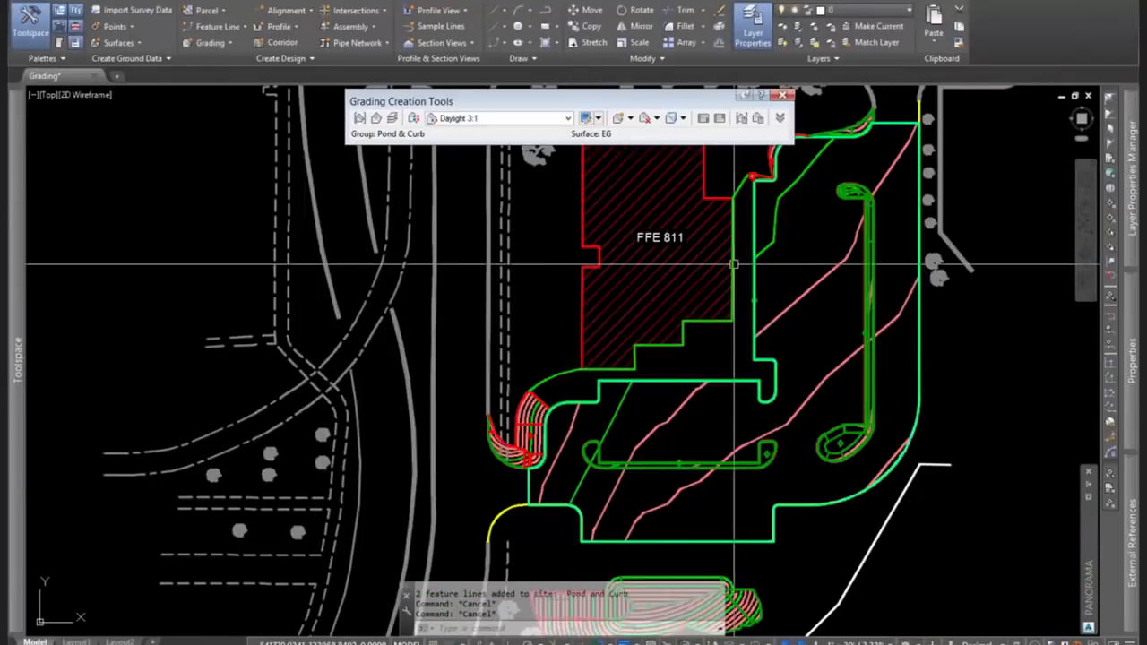
{"action": "scroll", "coordinate": [729, 260], "scroll_direction": "up", "scroll_amount": 2}
{"action": "middle_click_drag", "start_coordinate": [729, 261], "coordinate": [635, 270]}
{"action": "scroll", "coordinate": [634, 270], "scroll_direction": "down", "scroll_amount": 2}
{"action": "left_click", "coordinate": [630, 118]}
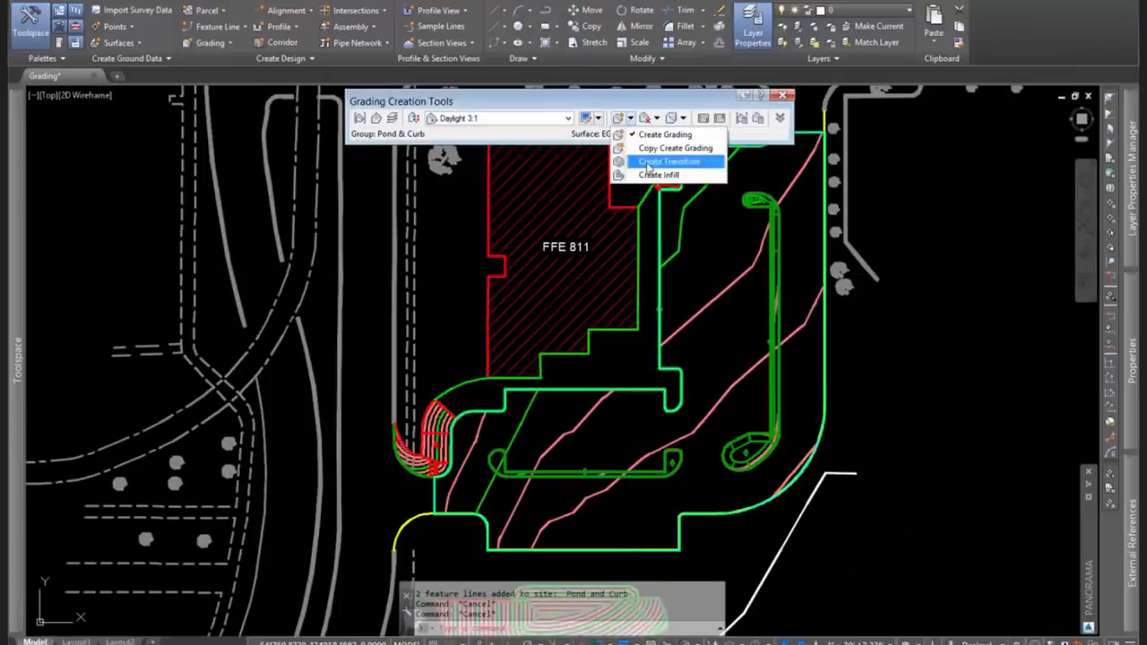
{"action": "left_click", "coordinate": [652, 175]}
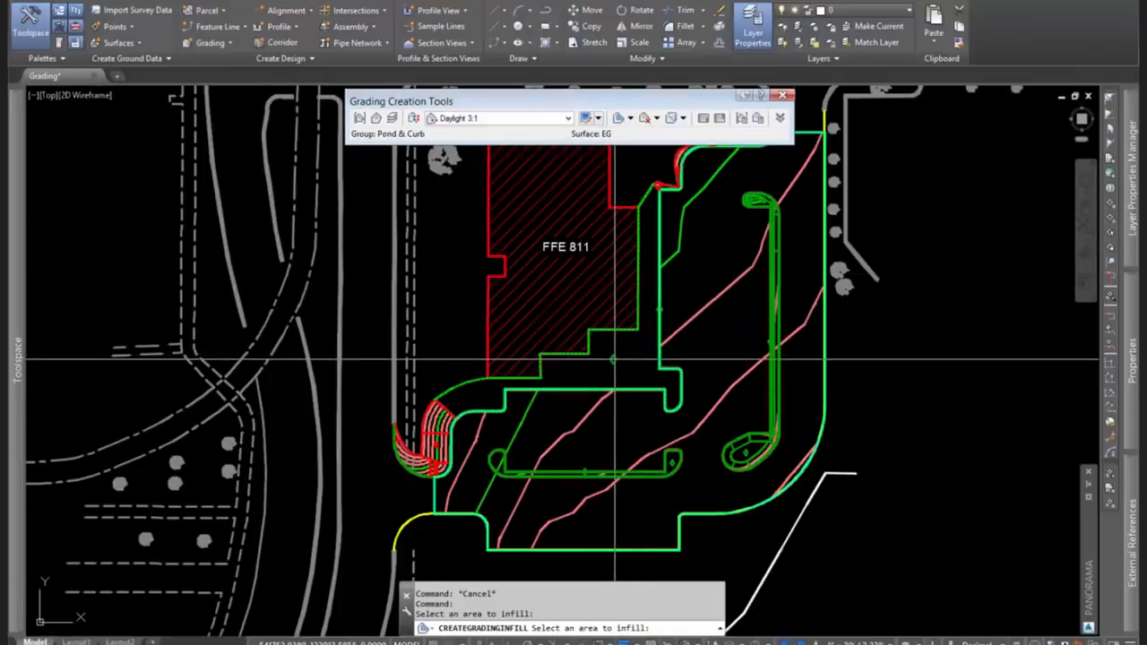
{"action": "key", "text": "Return"}
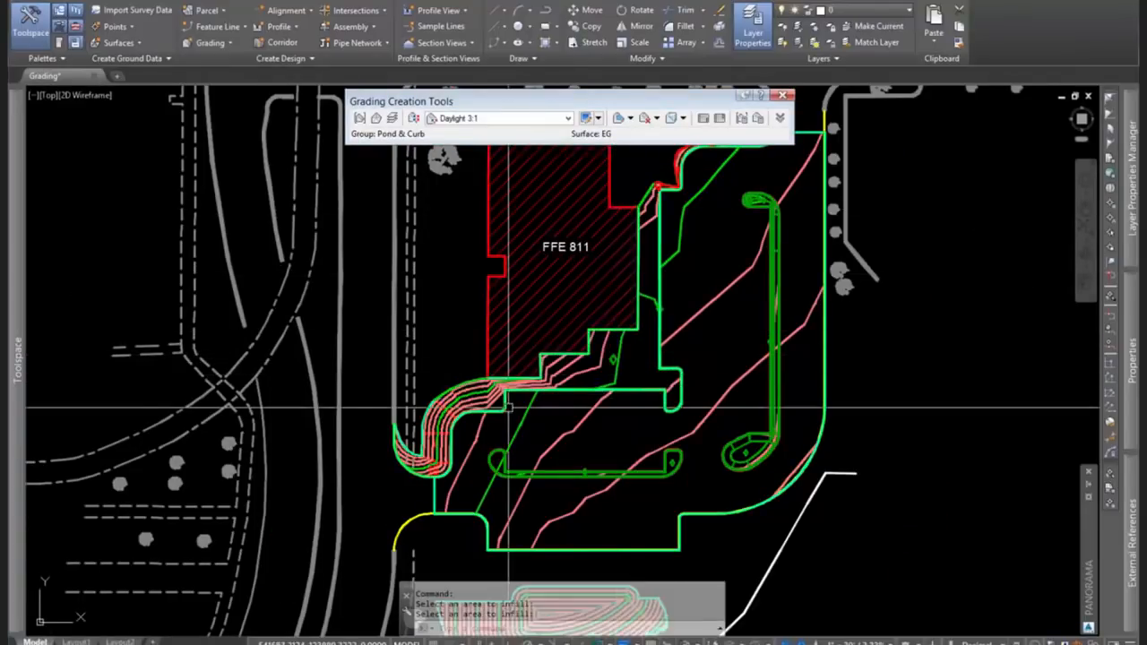
Clear the selection of the grading surface and save the drawing.
{"action": "scroll", "coordinate": [476, 408], "scroll_direction": "up", "scroll_amount": 2}
{"action": "scroll", "coordinate": [477, 409], "scroll_direction": "up", "scroll_amount": 2}
{"action": "key", "text": "Escape"}
{"action": "key", "text": "Escape"}
{"action": "left_click", "coordinate": [510, 374]}
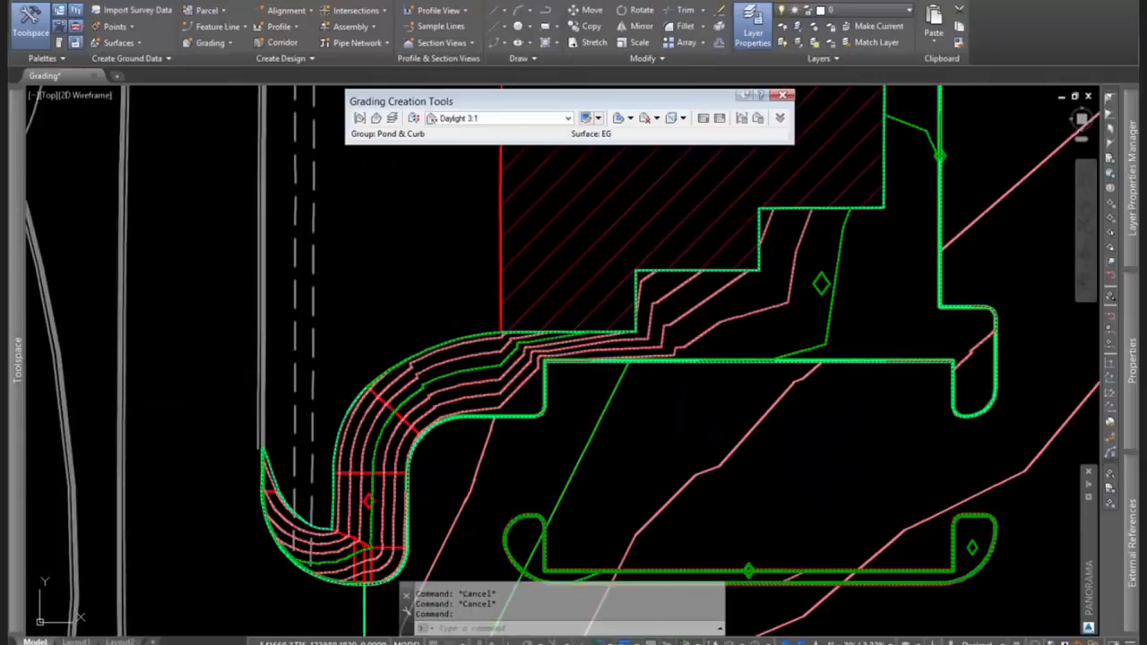
{"action": "key", "text": "Escape"}
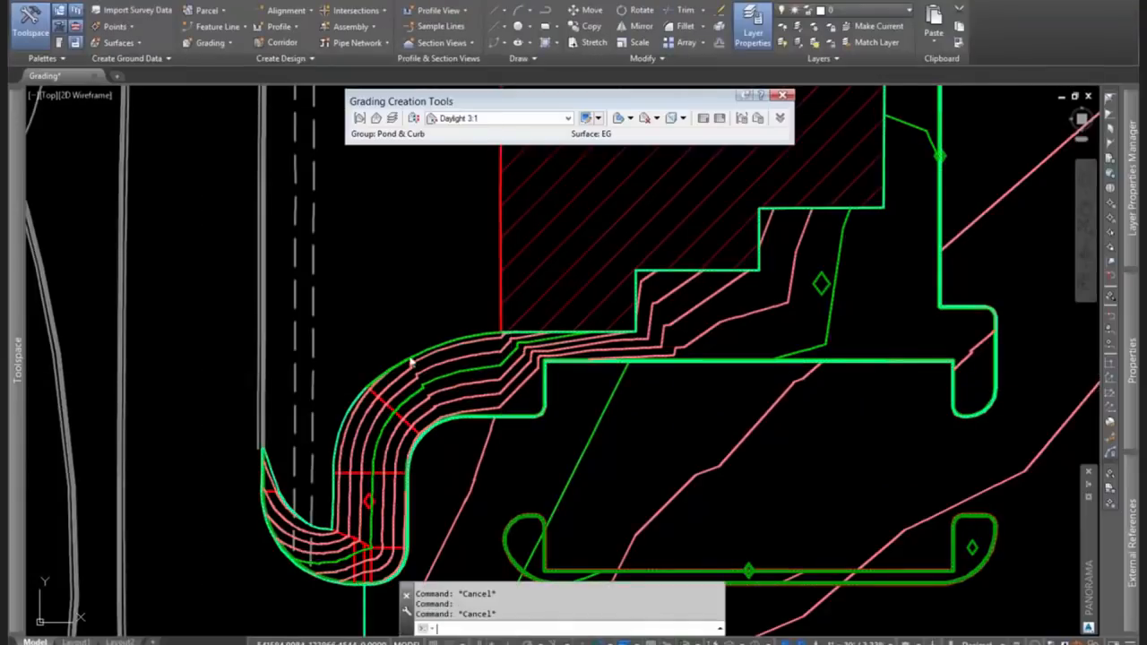
{"action": "key", "text": "ctrl+s"}
Examine the grading surface in 3D in the Object Viewer, focusing on the infill between the stepped building edge and the curb.
{"action": "left_click", "coordinate": [526, 385]}
{"action": "right_click", "coordinate": [532, 392]}
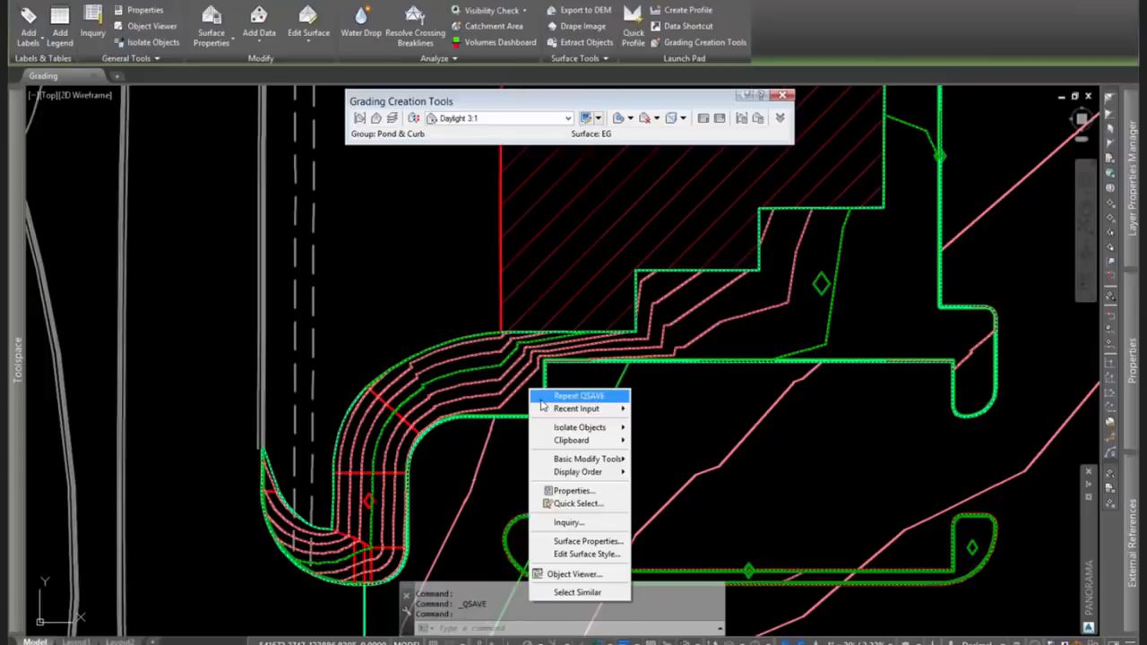
{"action": "left_click", "coordinate": [578, 574]}
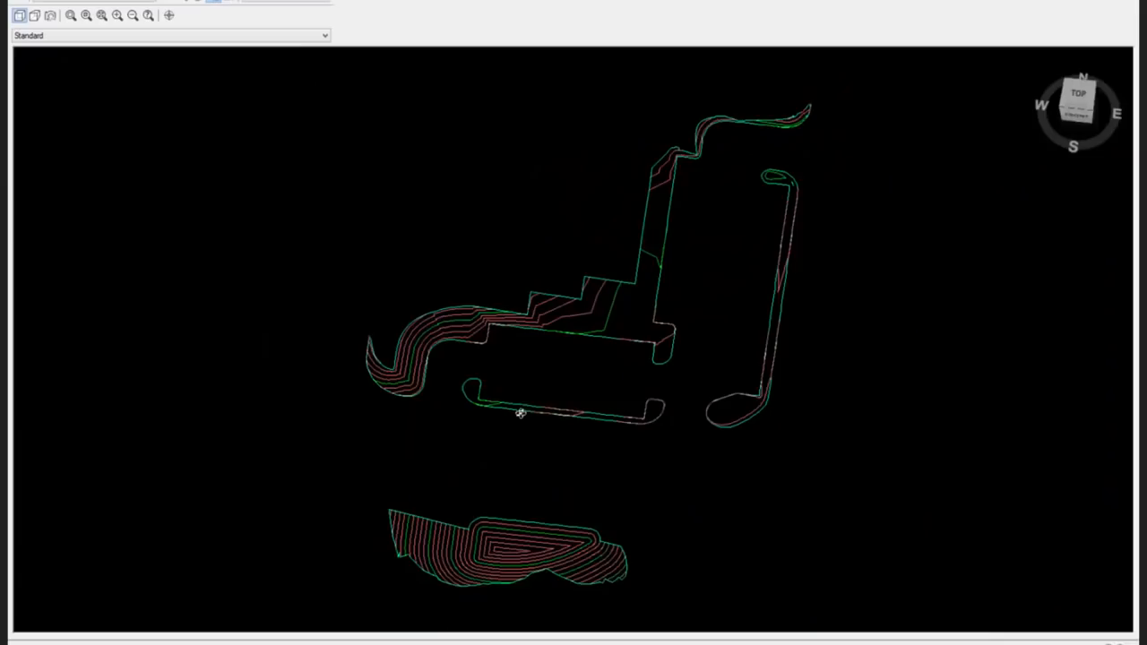
{"action": "left_click_drag", "start_coordinate": [520, 410], "coordinate": [433, 261]}
{"action": "scroll", "coordinate": [519, 319], "scroll_direction": "up", "scroll_amount": 10}
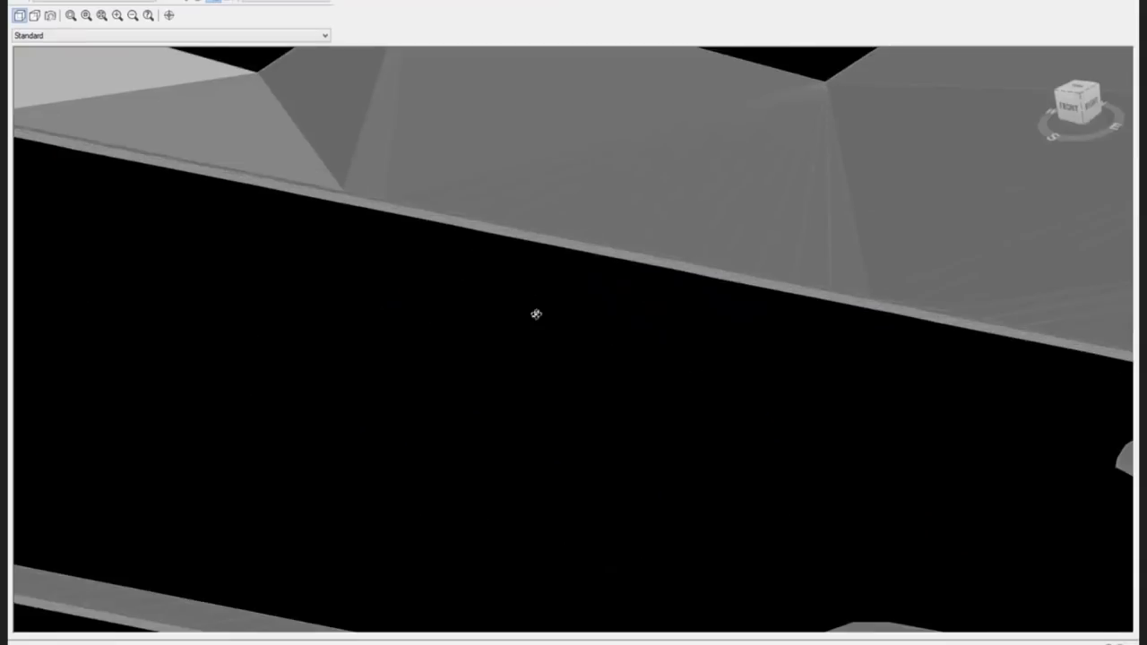
{"action": "middle_click_drag", "start_coordinate": [341, 298], "coordinate": [670, 471]}
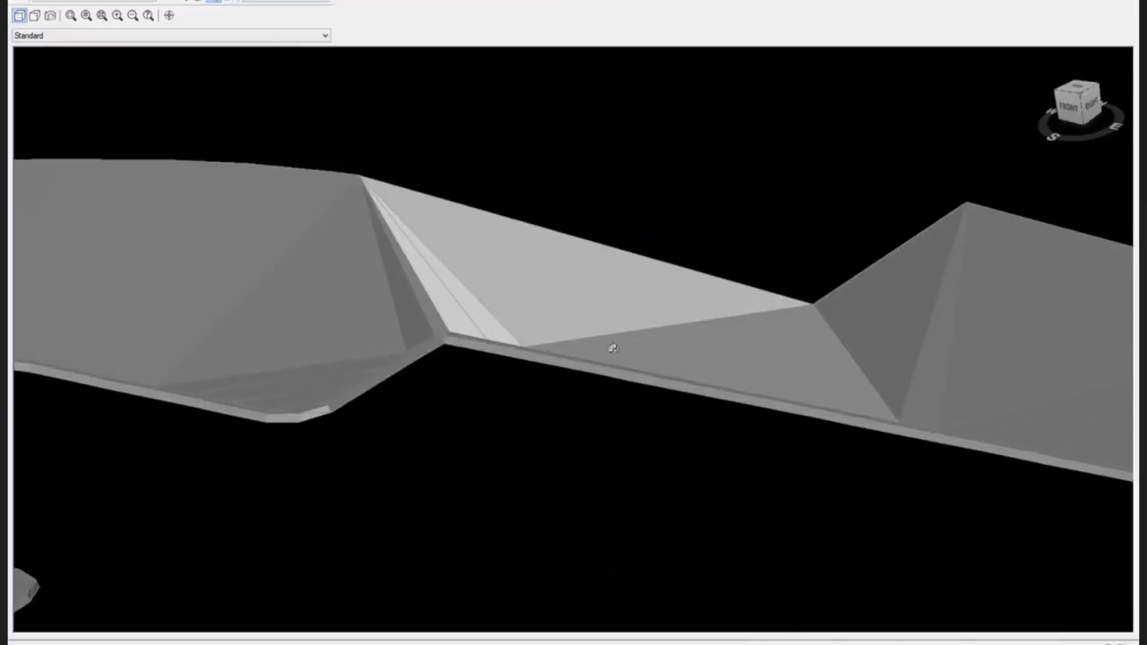
{"action": "middle_click_drag", "start_coordinate": [937, 434], "coordinate": [436, 350]}
{"action": "scroll", "coordinate": [484, 332], "scroll_direction": "down", "scroll_amount": 4}
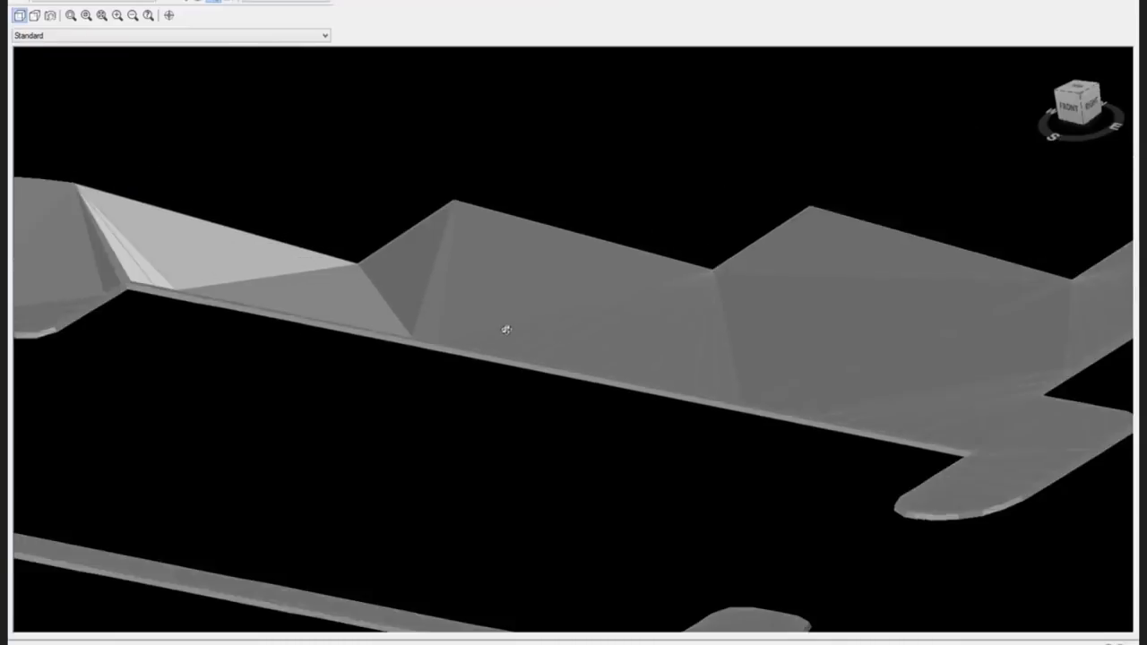
{"action": "middle_click_drag", "start_coordinate": [632, 354], "coordinate": [755, 414]}
{"action": "scroll", "coordinate": [504, 364], "scroll_direction": "down", "scroll_amount": 3}
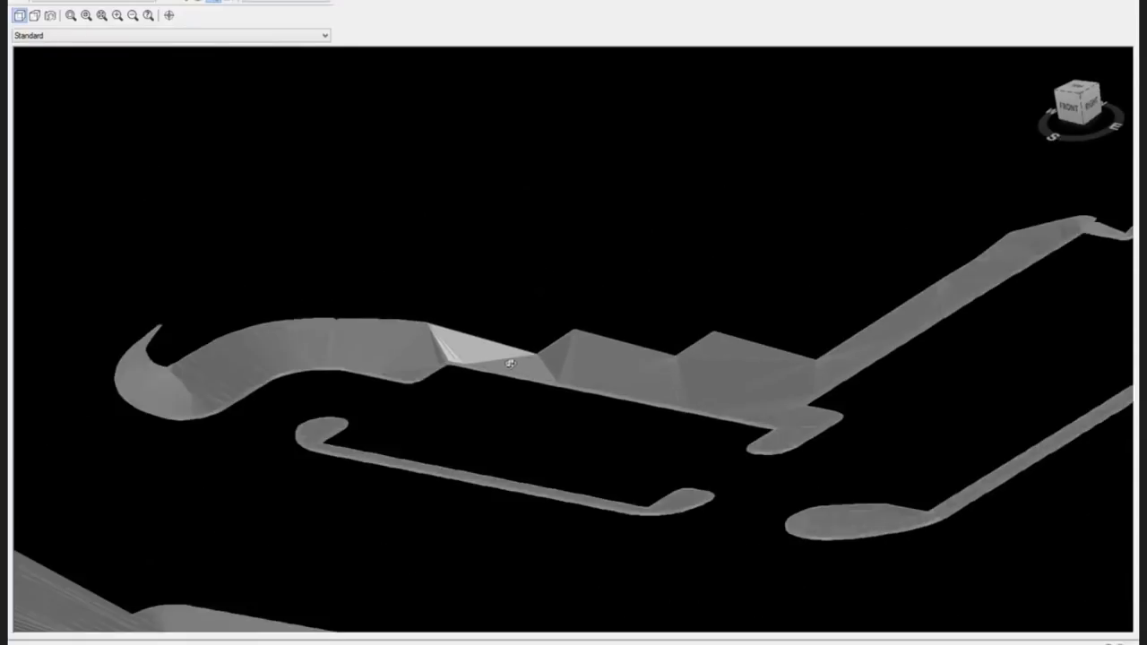
{"action": "scroll", "coordinate": [498, 367], "scroll_direction": "up", "scroll_amount": 3}
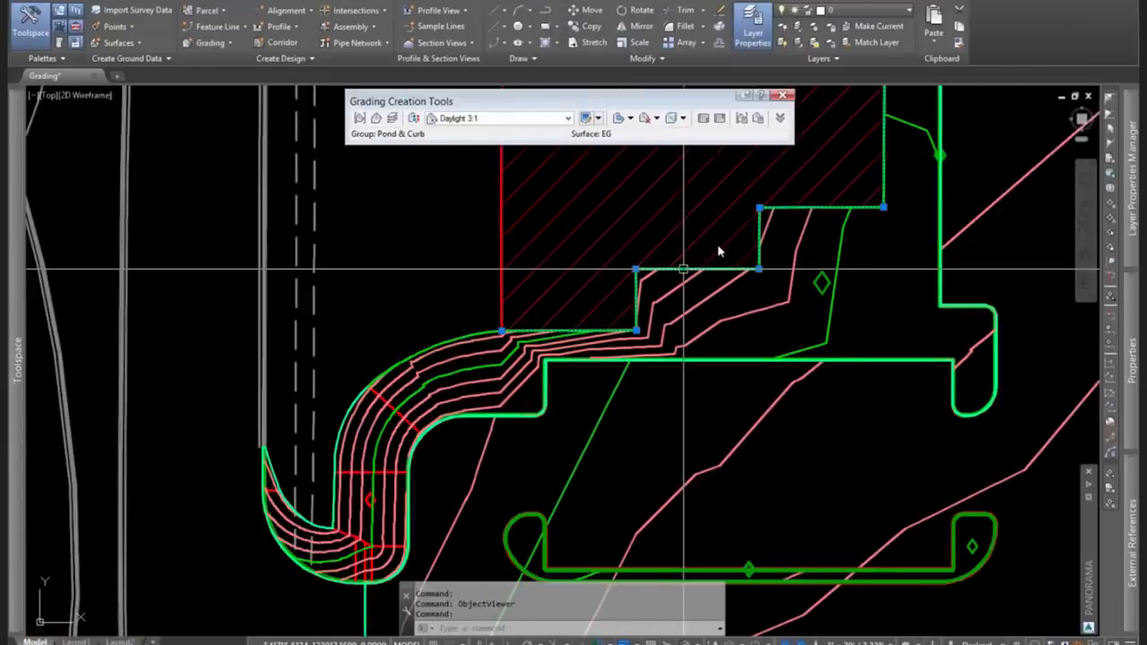
Insert elevation points on the lower step of the building-edge feature line, at 813.13 mid-way along its east-west edge and 814.19 mid-way along its north-south edge.
{"action": "right_click", "coordinate": [718, 252]}
{"action": "key", "text": "Escape"}
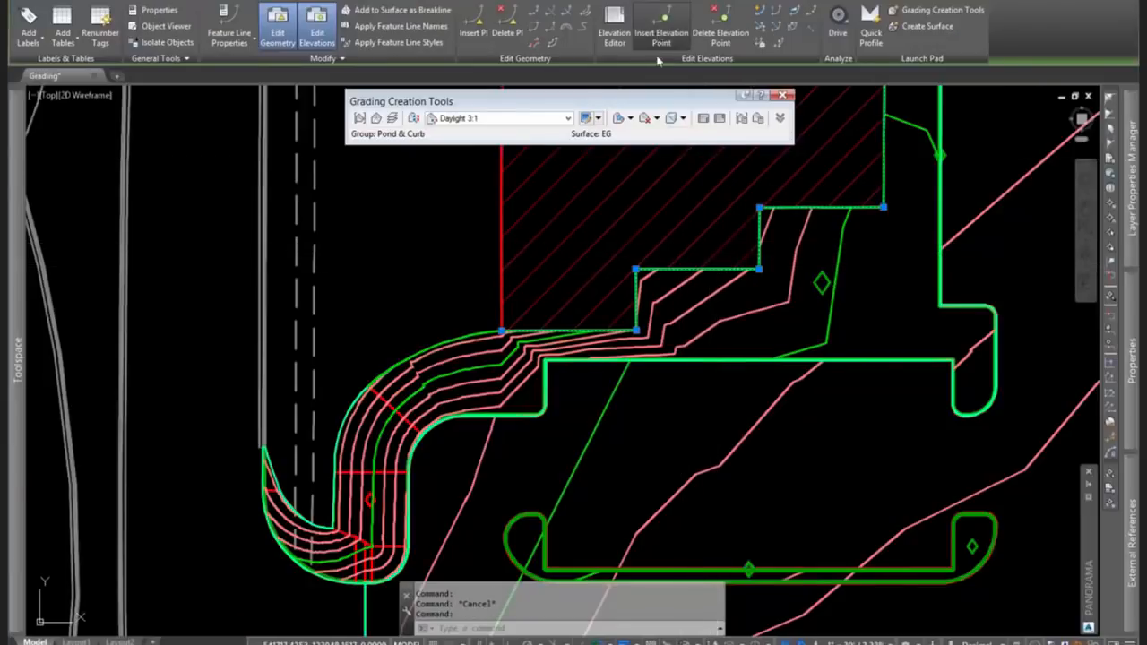
{"action": "left_click", "coordinate": [662, 38]}
{"action": "scroll", "coordinate": [686, 302], "scroll_direction": "up", "scroll_amount": 5}
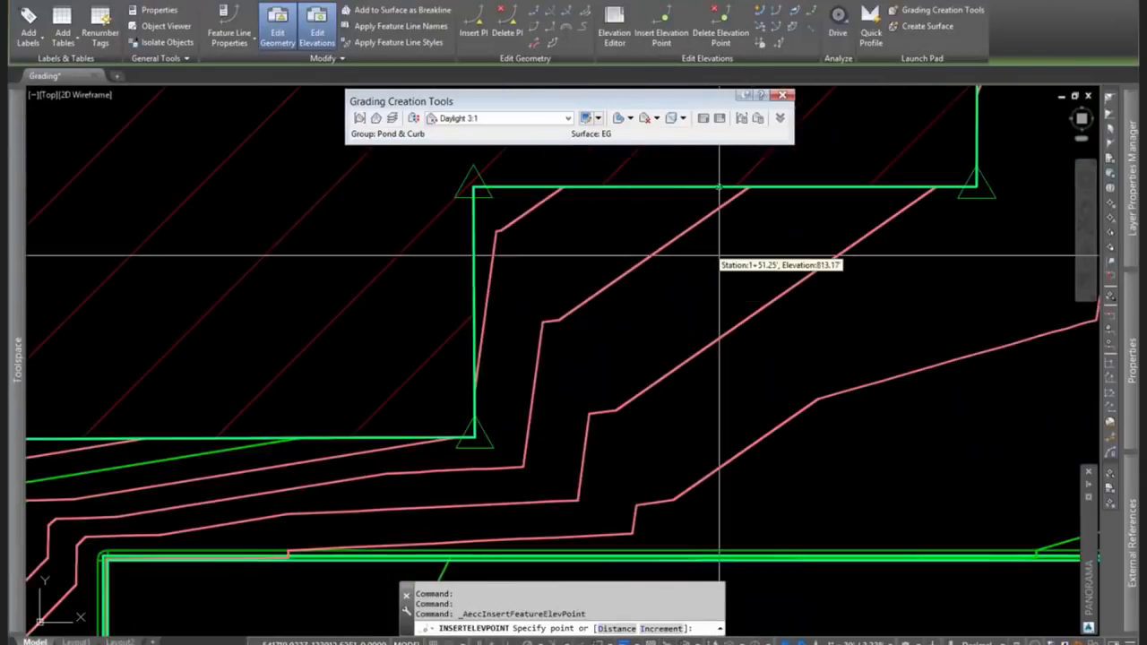
{"action": "left_click", "coordinate": [725, 248]}
{"action": "key", "text": "Return"}
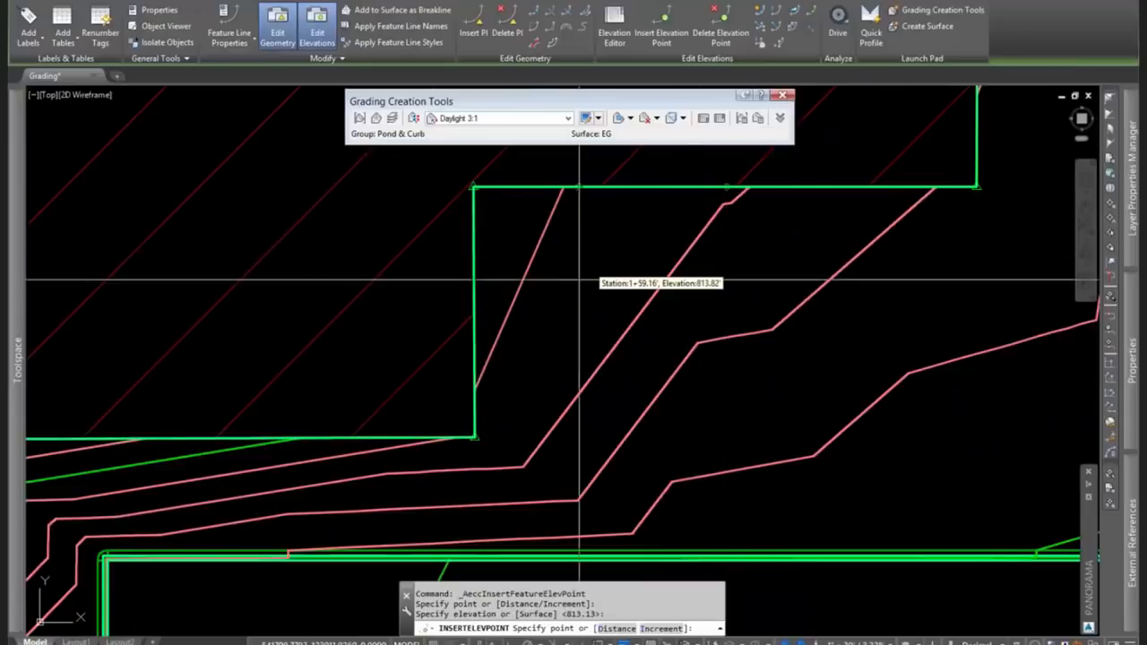
{"action": "left_click", "coordinate": [477, 310]}
{"action": "key", "text": "Return"}
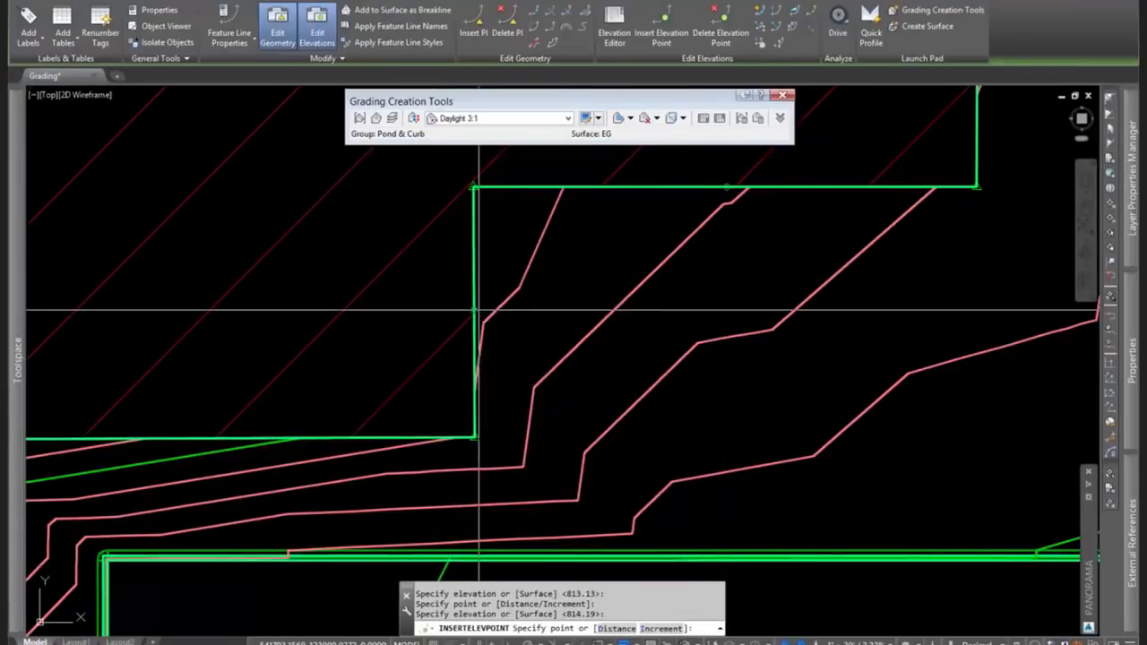
Insert an elevation point at 815.62 about midway along the building's southernmost wall on the same feature line, and deselect the line.
{"action": "scroll", "coordinate": [565, 395], "scroll_direction": "up", "scroll_amount": 2}
{"action": "middle_click_drag", "start_coordinate": [582, 386], "coordinate": [852, 271]}
{"action": "scroll", "coordinate": [632, 371], "scroll_direction": "down", "scroll_amount": 2}
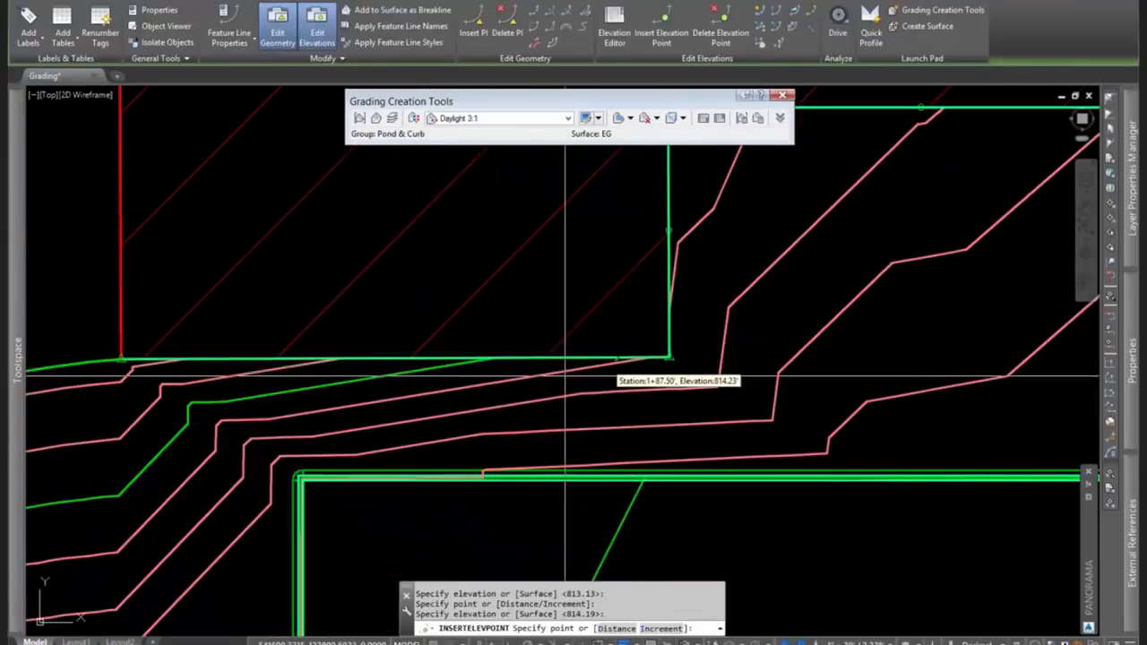
{"action": "left_click", "coordinate": [398, 359]}
{"action": "key", "text": "Return"}
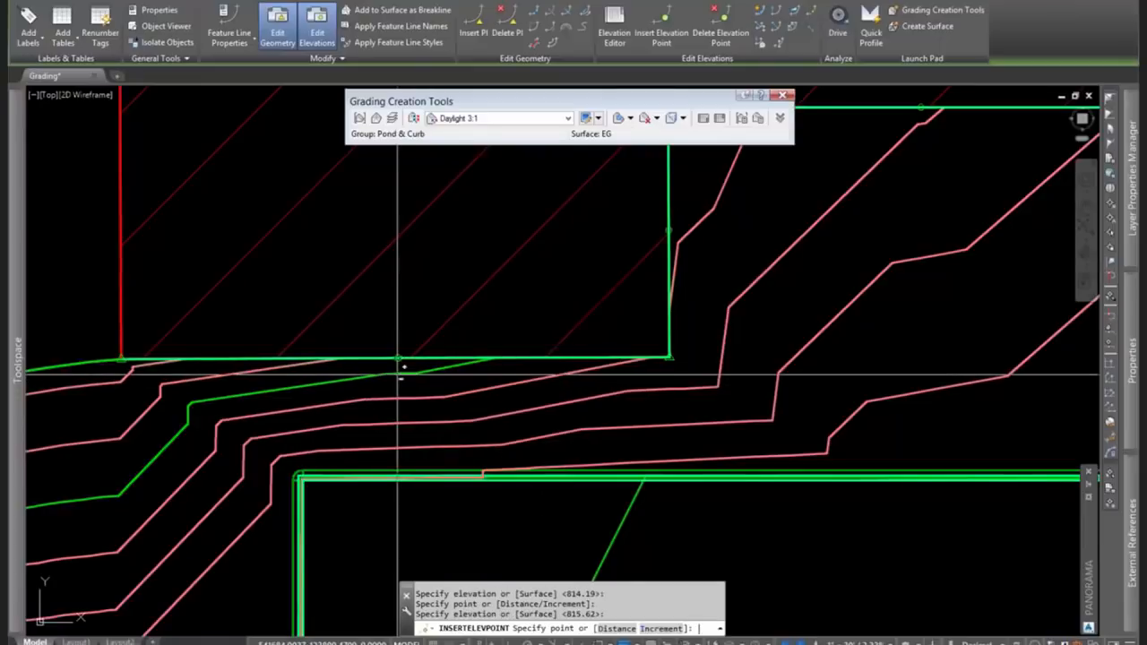
{"action": "scroll", "coordinate": [623, 390], "scroll_direction": "down", "scroll_amount": 2}
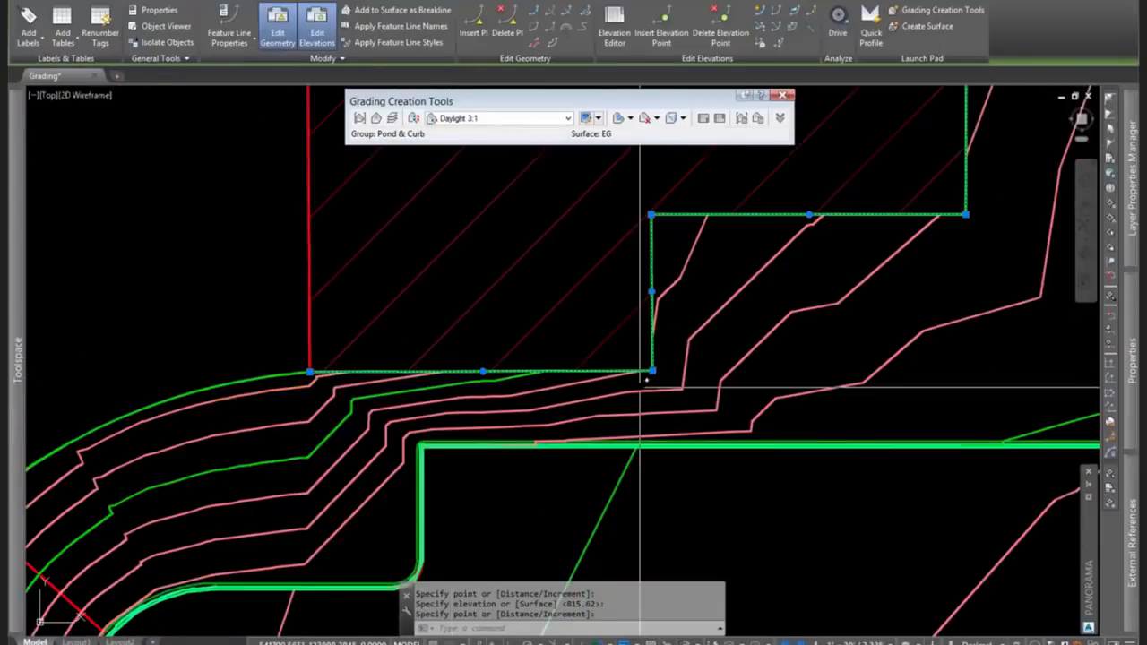
{"action": "key", "text": "Return"}
{"action": "scroll", "coordinate": [773, 360], "scroll_direction": "down", "scroll_amount": 2}
{"action": "middle_click_drag", "start_coordinate": [949, 316], "coordinate": [485, 563]}
{"action": "scroll", "coordinate": [485, 562], "scroll_direction": "down", "scroll_amount": 2}
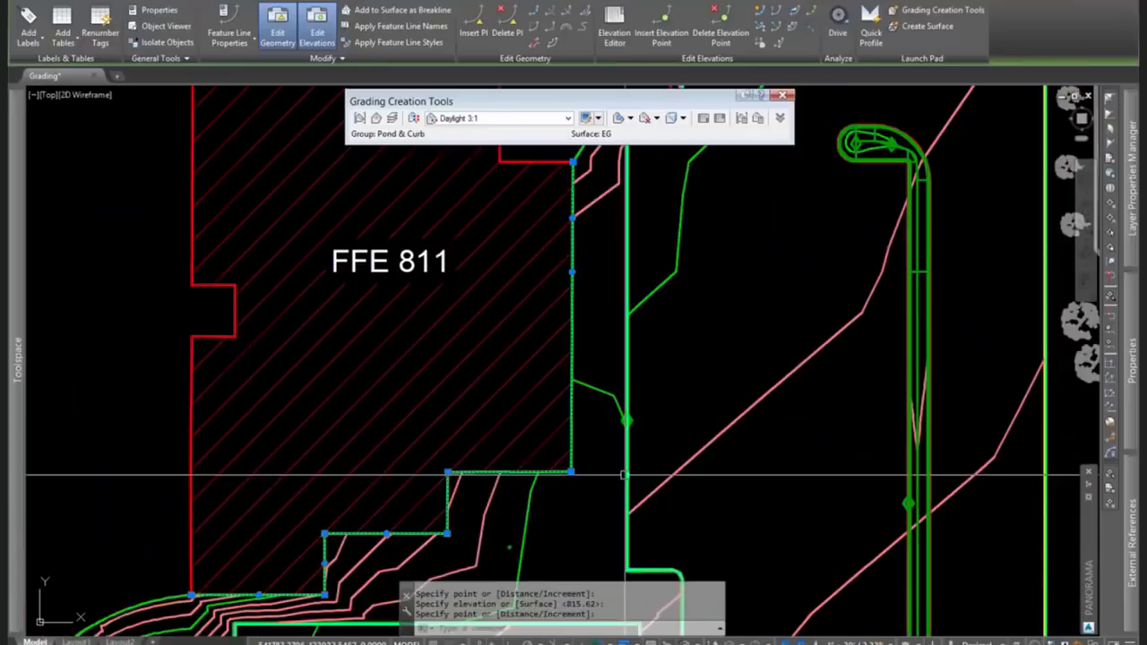
{"action": "key", "text": "Escape"}
{"action": "scroll", "coordinate": [681, 291], "scroll_direction": "up", "scroll_amount": 2}
{"action": "mouse_move", "coordinate": [694, 295]}
{"action": "middle_mouse_down"}
{"action": "mouse_move", "coordinate": [694, 456]}
{"action": "mouse_move", "coordinate": [685, 316]}
{"action": "middle_mouse_up"}
{"action": "scroll", "coordinate": [694, 456], "scroll_direction": "down", "scroll_amount": 2}
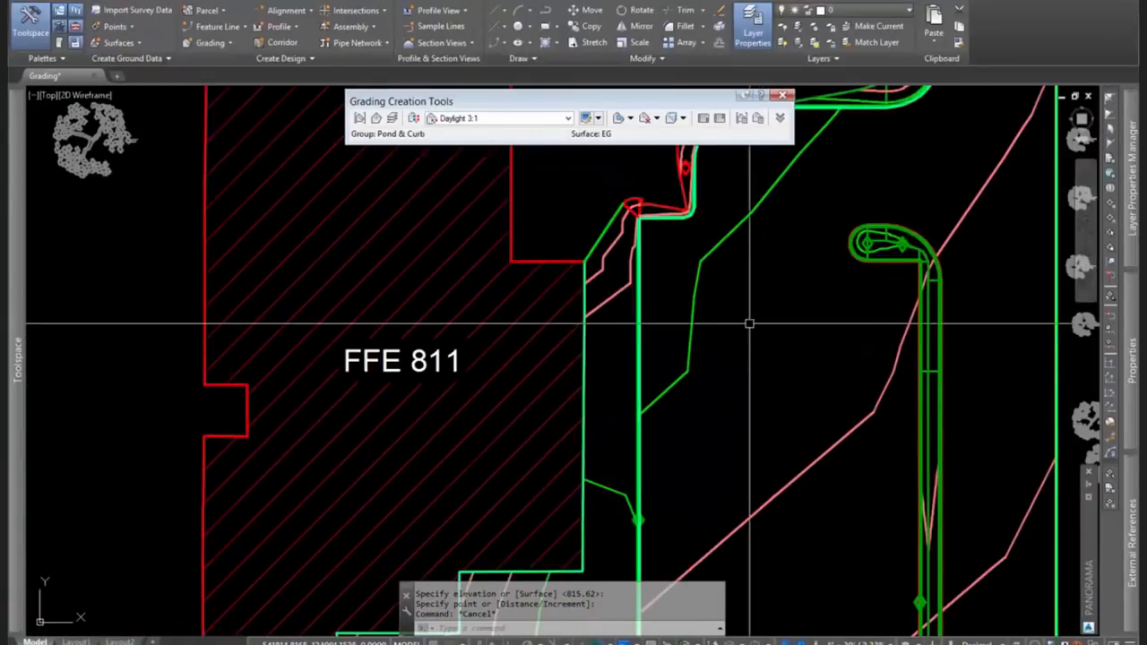
Cancel any active command and save the drawing.
{"action": "scroll", "coordinate": [749, 324], "scroll_direction": "down", "scroll_amount": 4}
{"action": "mouse_move", "coordinate": [761, 626]}
{"action": "middle_mouse_down"}
{"action": "mouse_move", "coordinate": [756, 493]}
{"action": "mouse_move", "coordinate": [691, 451]}
{"action": "middle_mouse_up"}
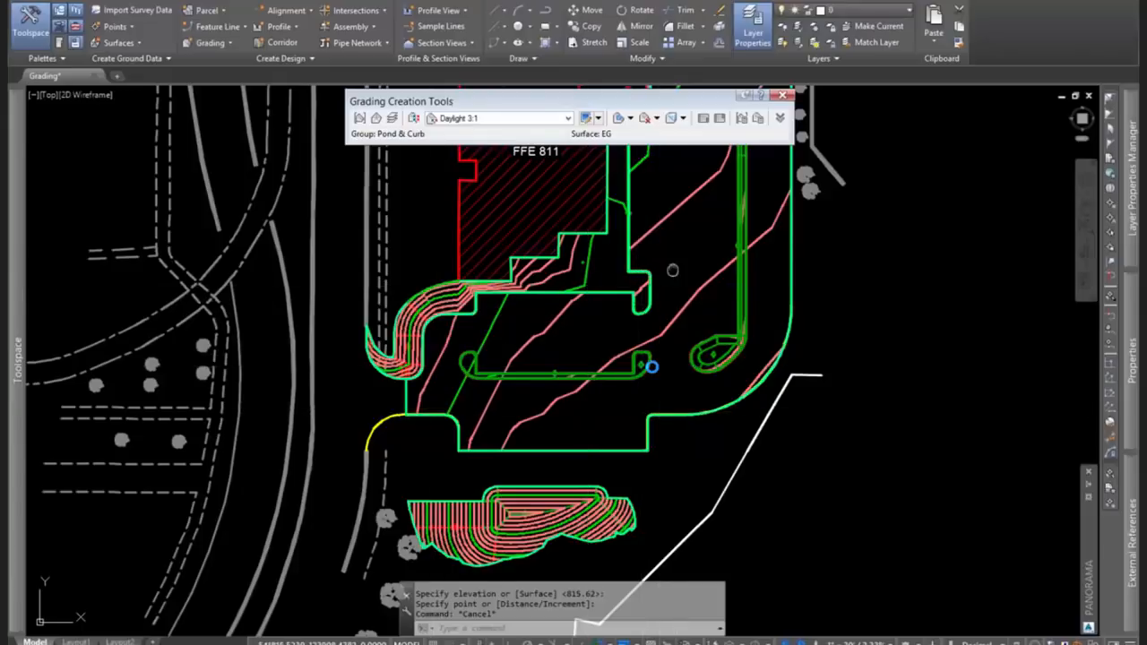
{"action": "mouse_move", "coordinate": [673, 269]}
{"action": "middle_mouse_down"}
{"action": "mouse_move", "coordinate": [645, 386]}
{"action": "mouse_move", "coordinate": [601, 386]}
{"action": "mouse_move", "coordinate": [660, 295]}
{"action": "mouse_move", "coordinate": [614, 361]}
{"action": "middle_mouse_up"}
{"action": "scroll", "coordinate": [660, 295], "scroll_direction": "down", "scroll_amount": 2}
{"action": "key", "text": "Escape"}
{"action": "key", "text": "Escape"}
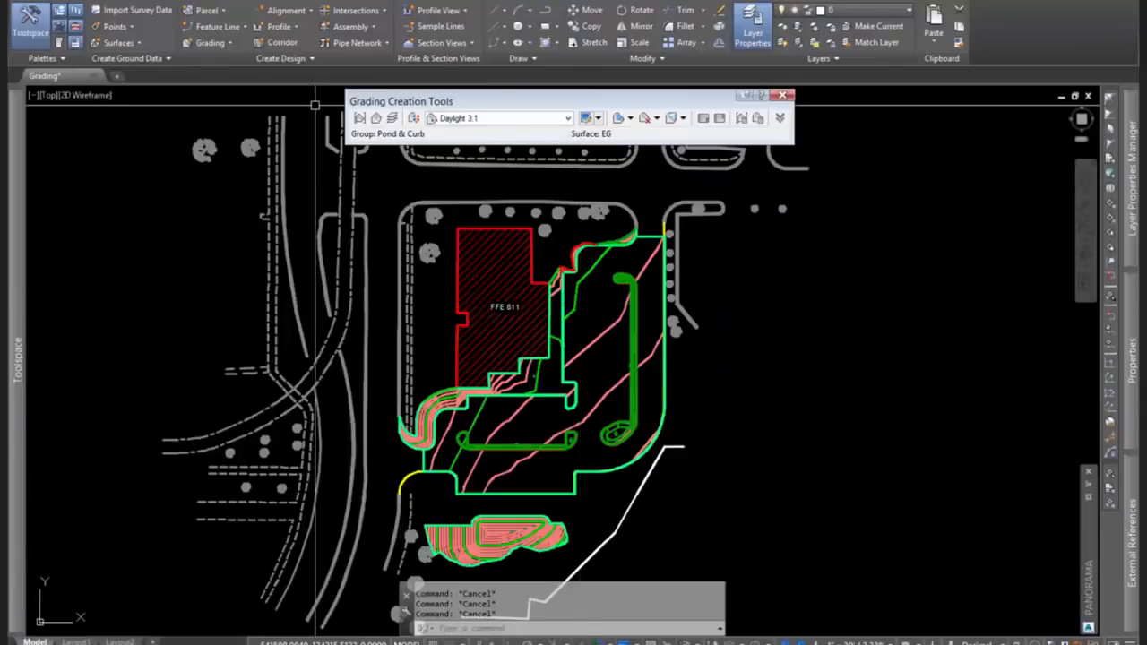
{"action": "key", "text": "ctrl+s"}
{"action": "mouse_move", "coordinate": [18, 212]}
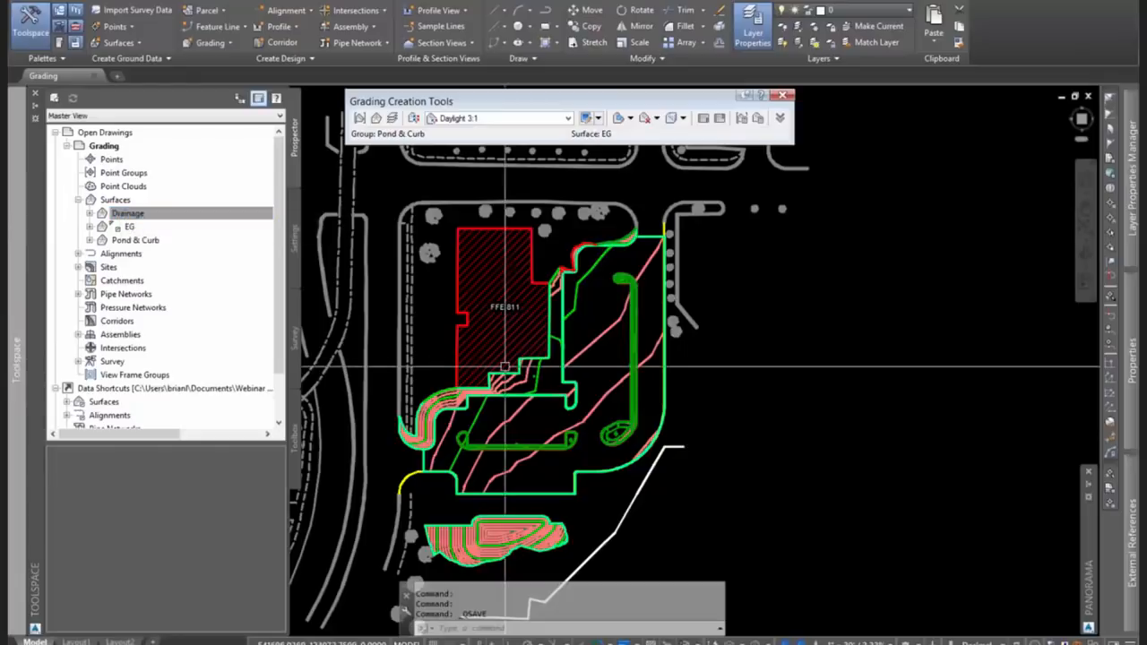
{"action": "key", "text": "Escape"}
{"action": "key", "text": "Escape"}
Examine the curb and parking lot surfaces in 3D in the Object Viewer, following the infill along the stepped building edge and eastern wall.
{"action": "scroll", "coordinate": [583, 437], "scroll_direction": "up", "scroll_amount": 5}
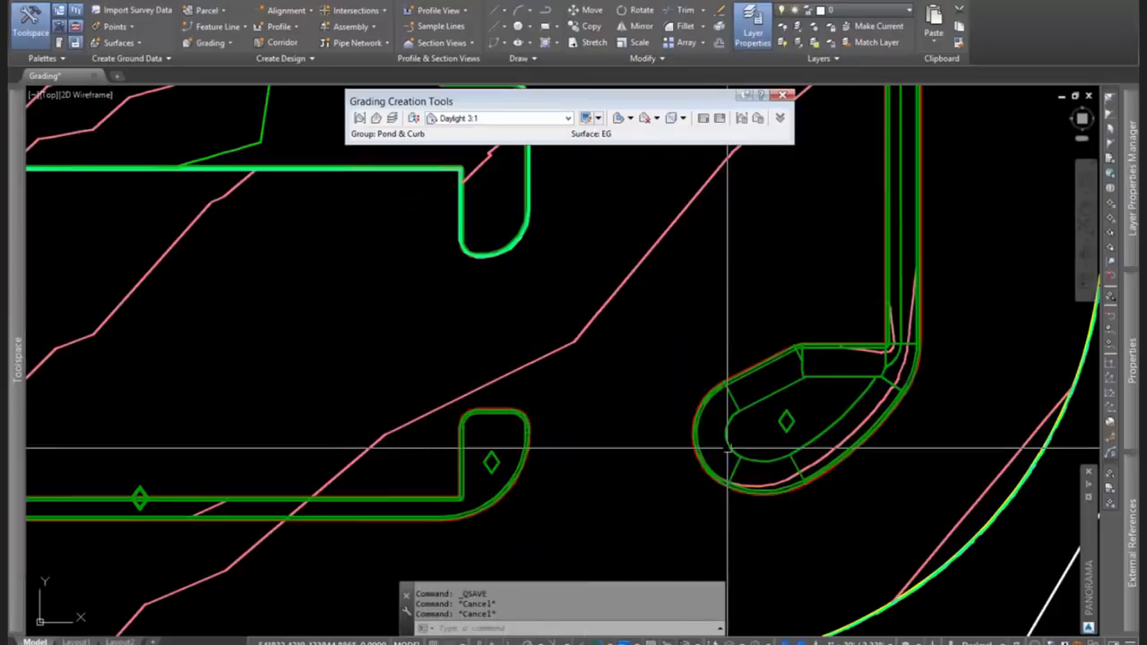
{"action": "left_click", "coordinate": [847, 437]}
{"action": "scroll", "coordinate": [824, 436], "scroll_direction": "down", "scroll_amount": 4}
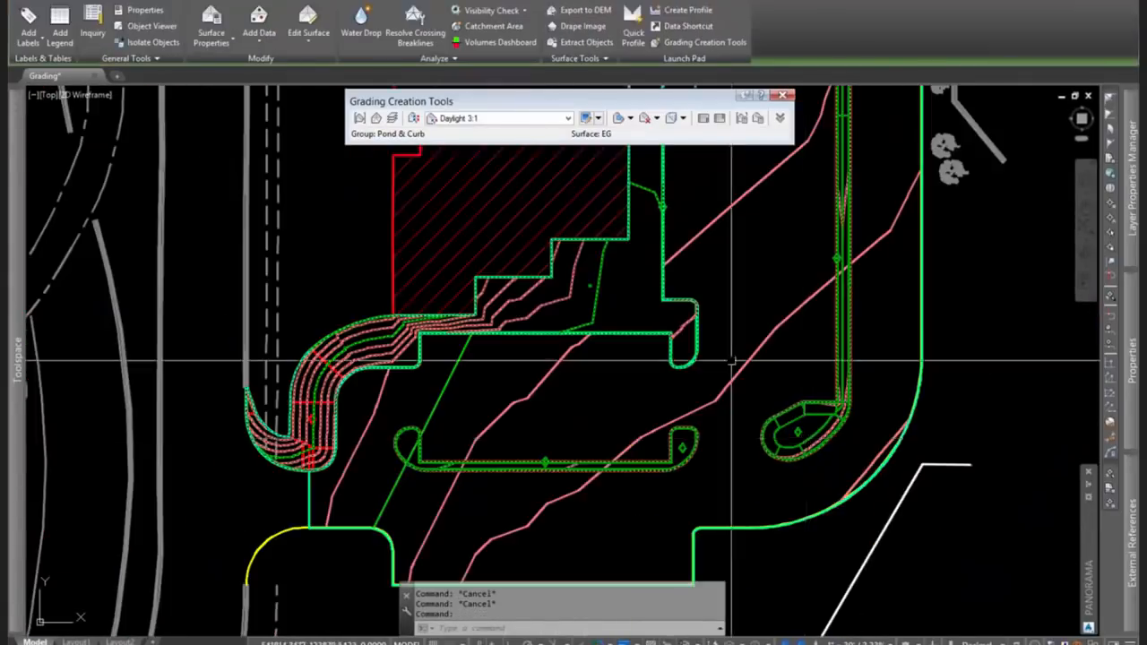
{"action": "right_click", "coordinate": [761, 342]}
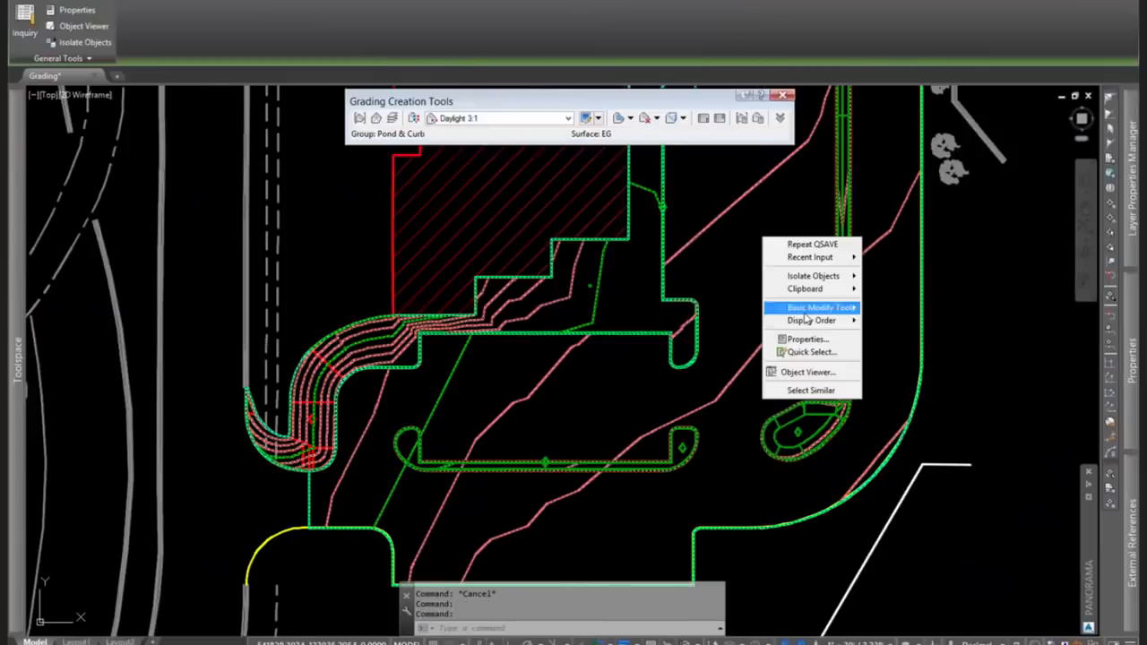
{"action": "left_click", "coordinate": [813, 375]}
{"action": "mouse_move", "coordinate": [525, 501]}
{"action": "left_mouse_down"}
{"action": "mouse_move", "coordinate": [504, 424]}
{"action": "mouse_move", "coordinate": [553, 389]}
{"action": "mouse_move", "coordinate": [509, 312]}
{"action": "mouse_move", "coordinate": [519, 297]}
{"action": "left_mouse_up"}
{"action": "scroll", "coordinate": [605, 352], "scroll_direction": "up", "scroll_amount": 6}
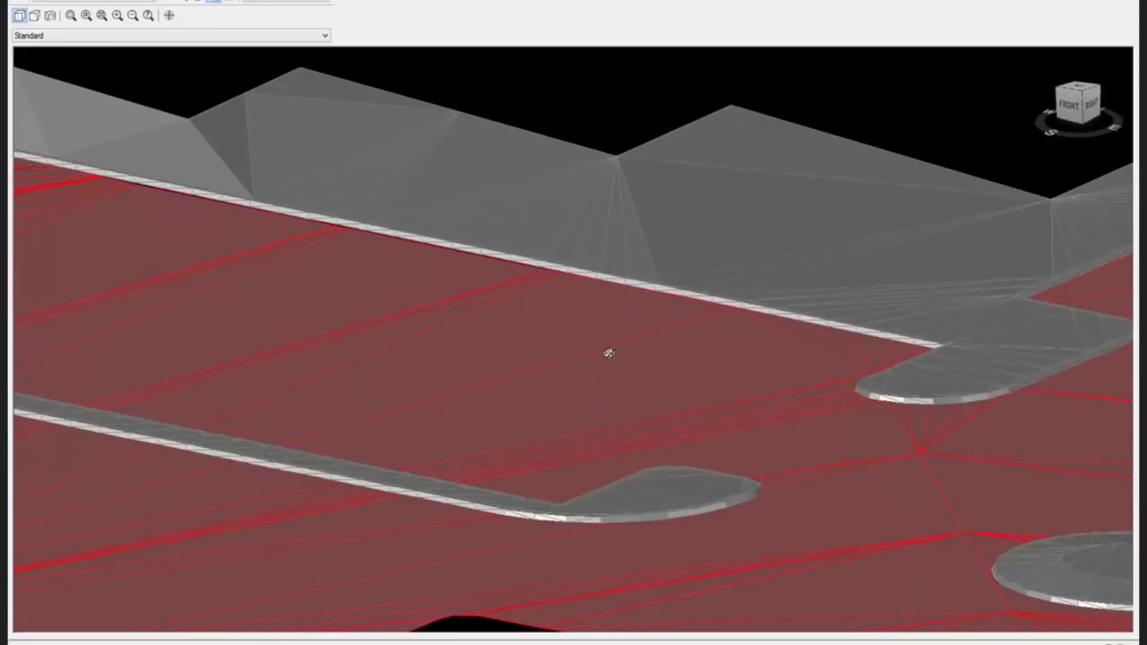
{"action": "middle_click_drag", "start_coordinate": [813, 400], "coordinate": [332, 443]}
{"action": "scroll", "coordinate": [912, 318], "scroll_direction": "down", "scroll_amount": 1}
{"action": "middle_click_drag", "start_coordinate": [912, 318], "coordinate": [255, 494]}
{"action": "middle_click_drag", "start_coordinate": [758, 348], "coordinate": [142, 550]}
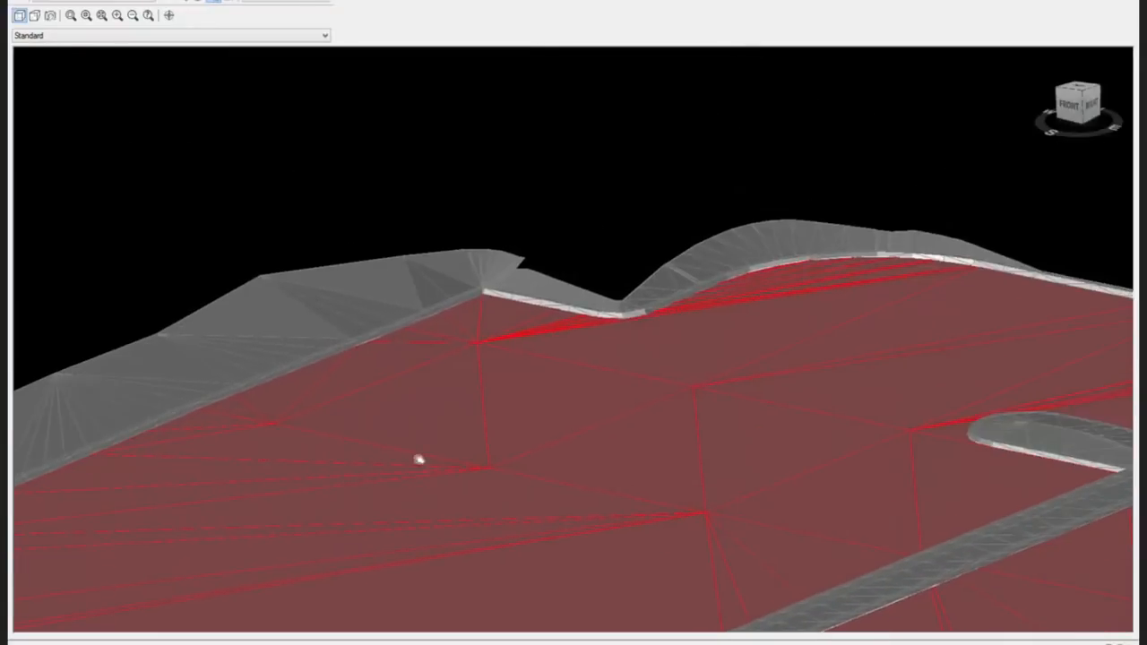
{"action": "middle_click_drag", "start_coordinate": [476, 450], "coordinate": [965, 299]}
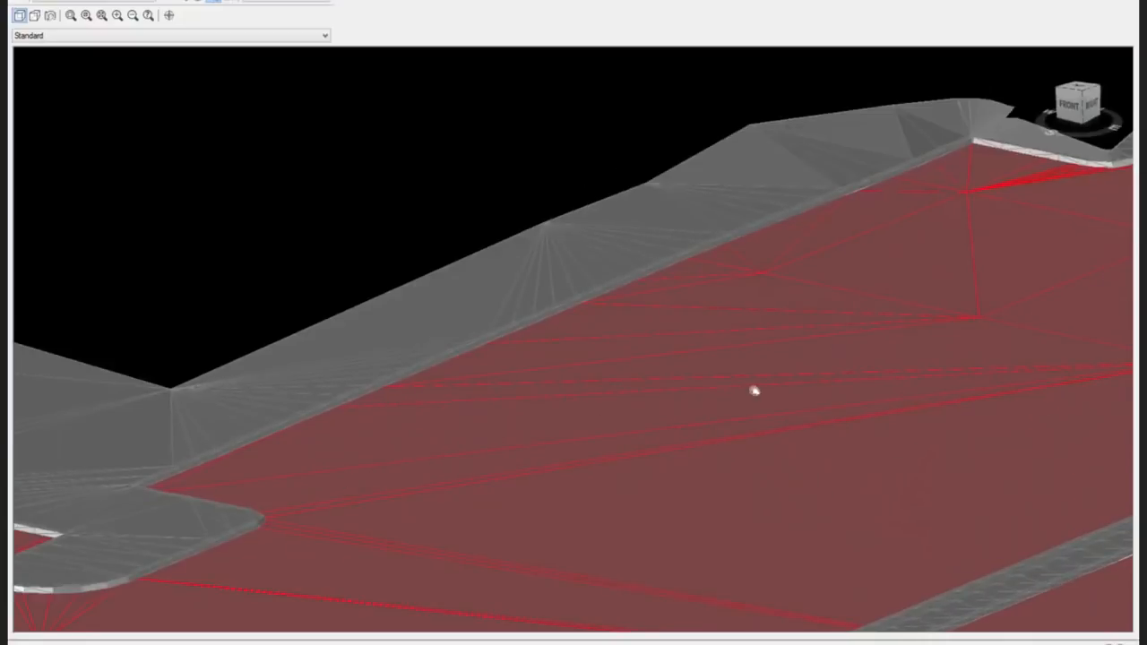
Inspect the parking islands and the joint between the pavement surface and the curb face up close in 3D, and close the viewer.
{"action": "left_click_drag", "start_coordinate": [755, 390], "coordinate": [846, 244]}
{"action": "left_click_drag", "start_coordinate": [686, 412], "coordinate": [634, 204]}
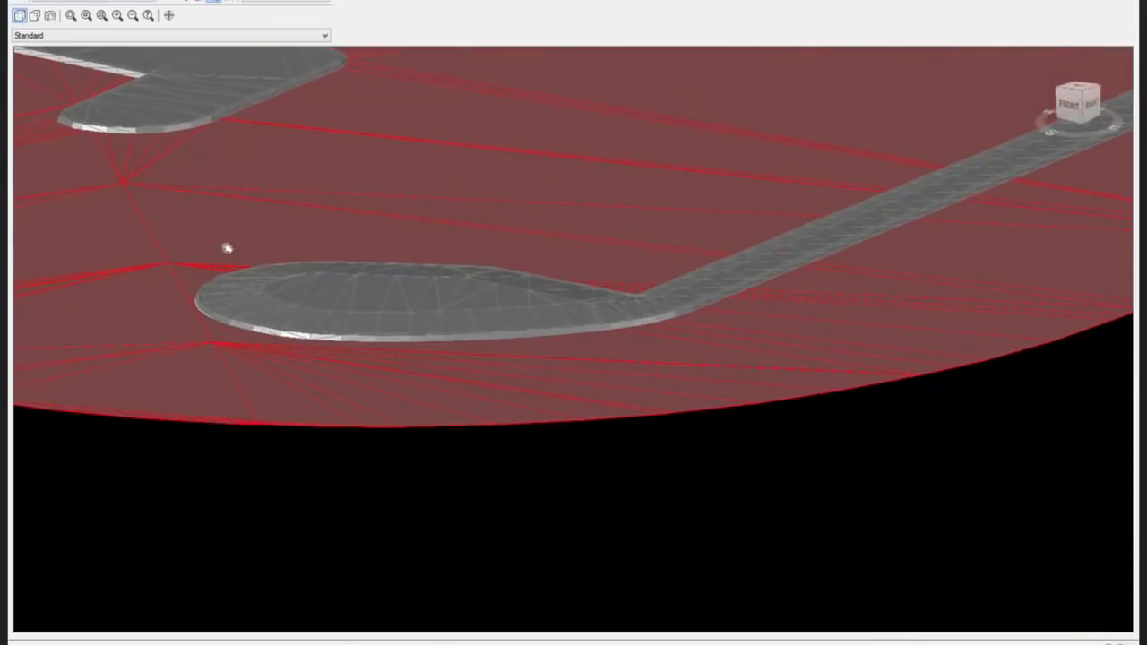
{"action": "left_click_drag", "start_coordinate": [226, 249], "coordinate": [596, 511]}
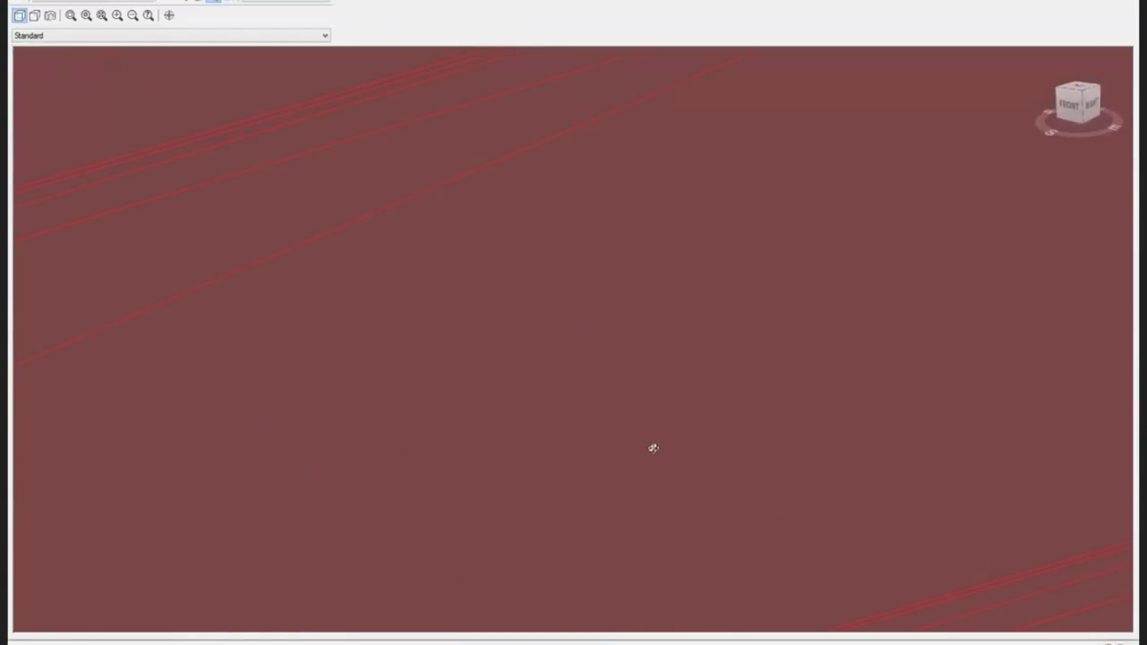
{"action": "left_click_drag", "start_coordinate": [653, 448], "coordinate": [610, 604]}
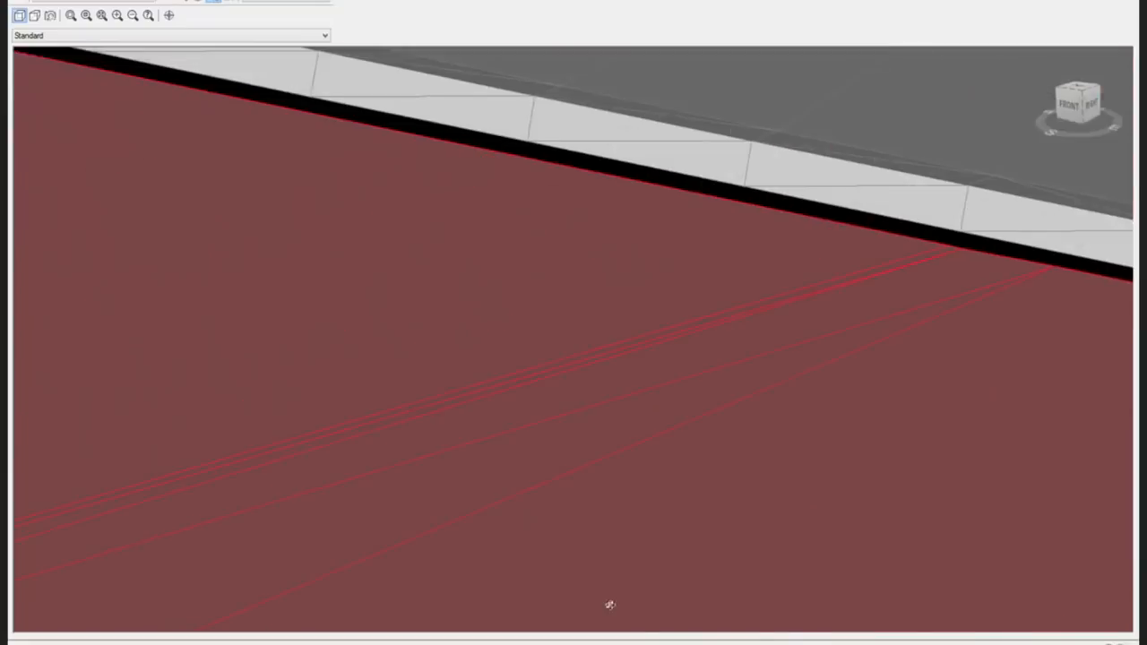
{"action": "left_click_drag", "start_coordinate": [657, 192], "coordinate": [549, 320]}
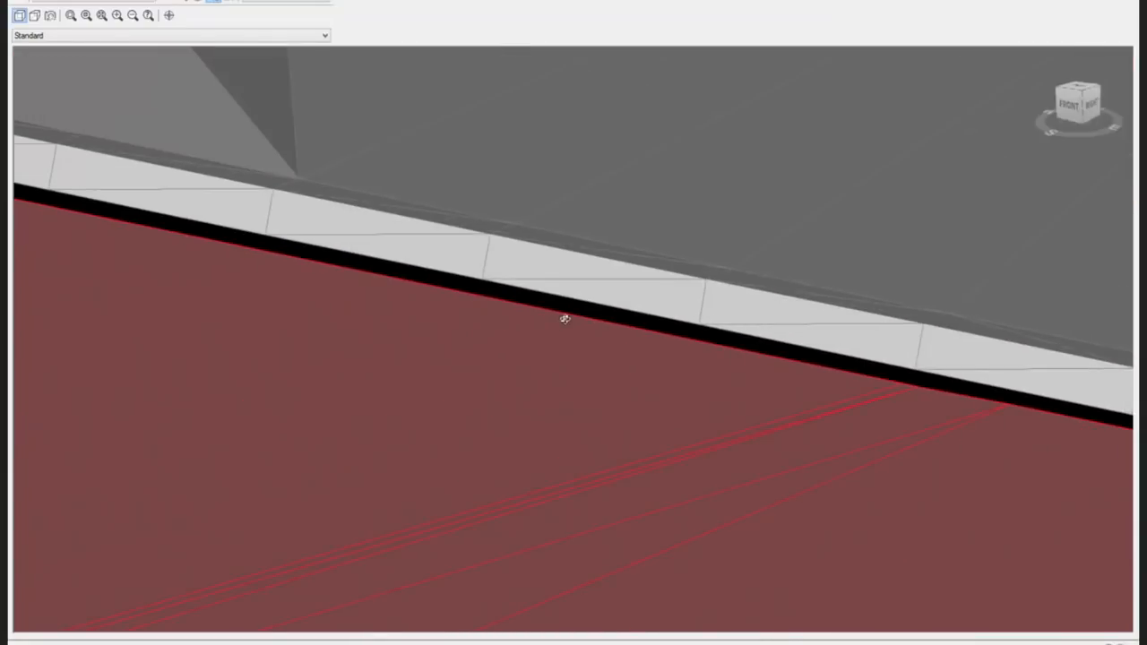
{"action": "scroll", "coordinate": [588, 294], "scroll_direction": "down", "scroll_amount": 8}
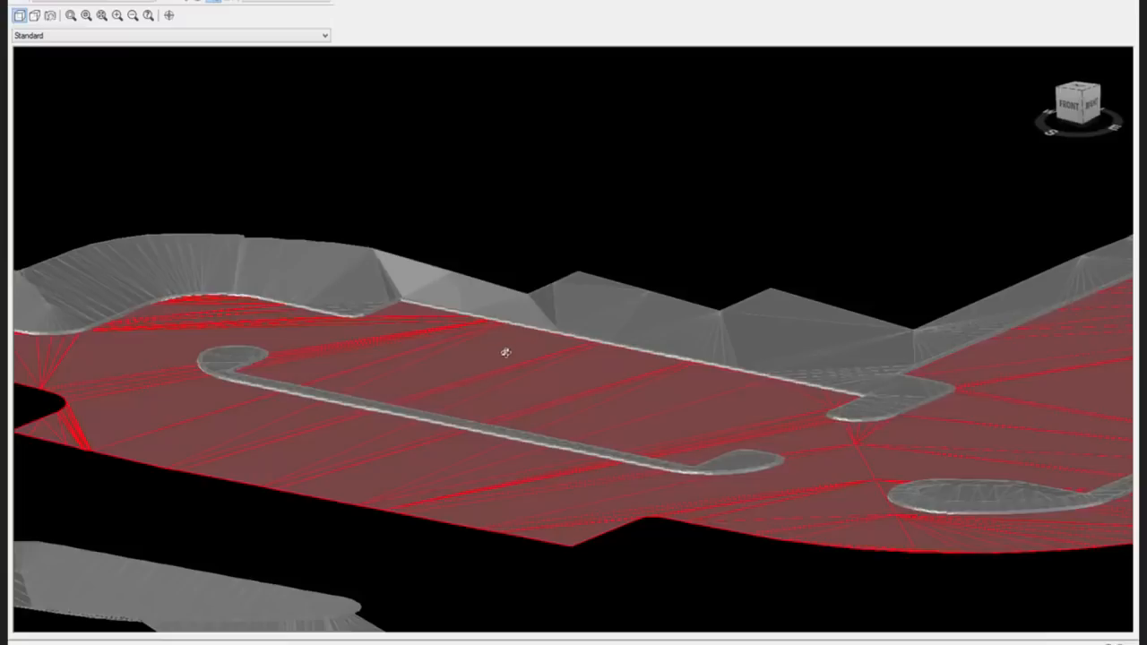
{"action": "left_click_drag", "start_coordinate": [355, 410], "coordinate": [657, 403]}
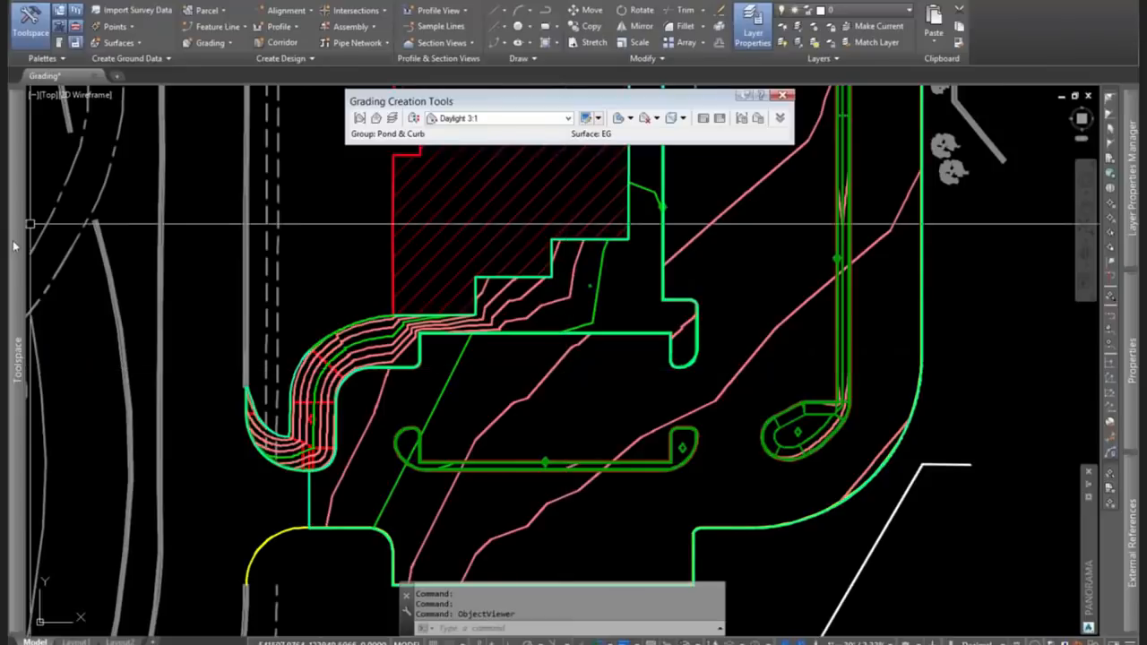
List the drawing's surfaces together with their styles.
{"action": "mouse_move", "coordinate": [13, 246]}
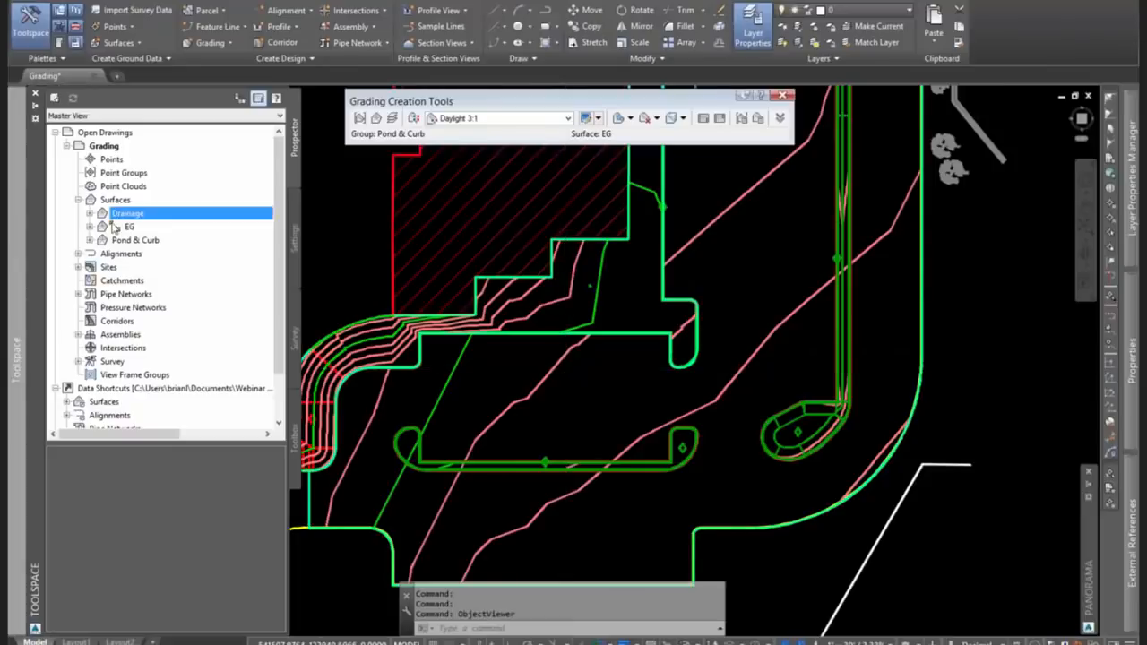
{"action": "left_click", "coordinate": [116, 200]}
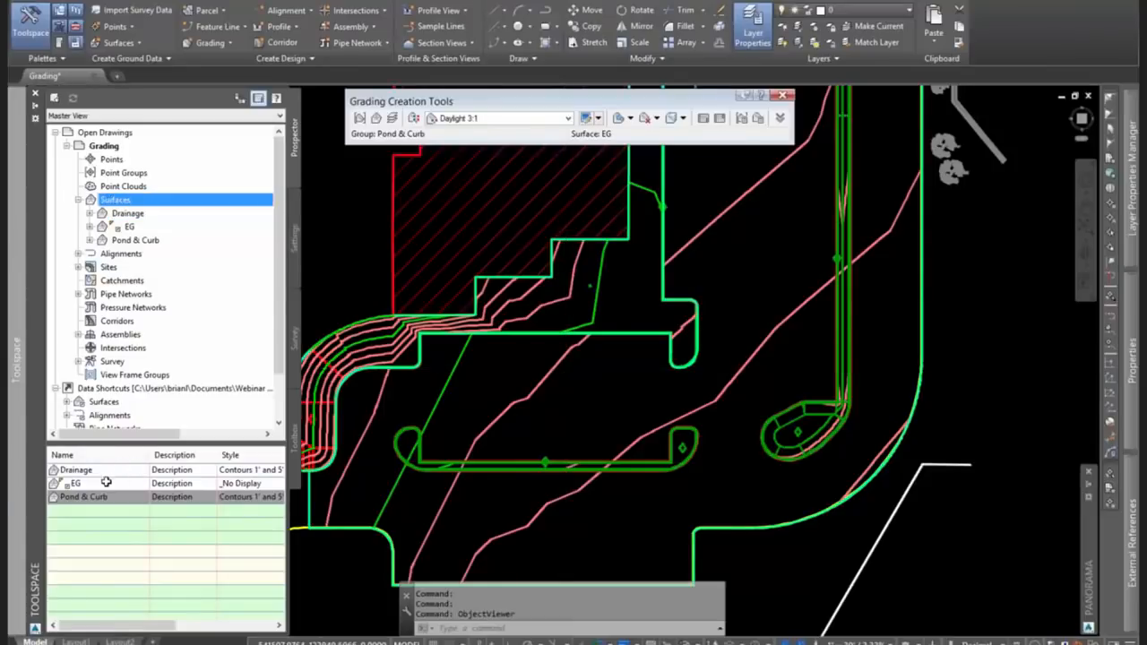
{"action": "left_click", "coordinate": [89, 471]}
{"action": "left_click", "coordinate": [112, 498]}
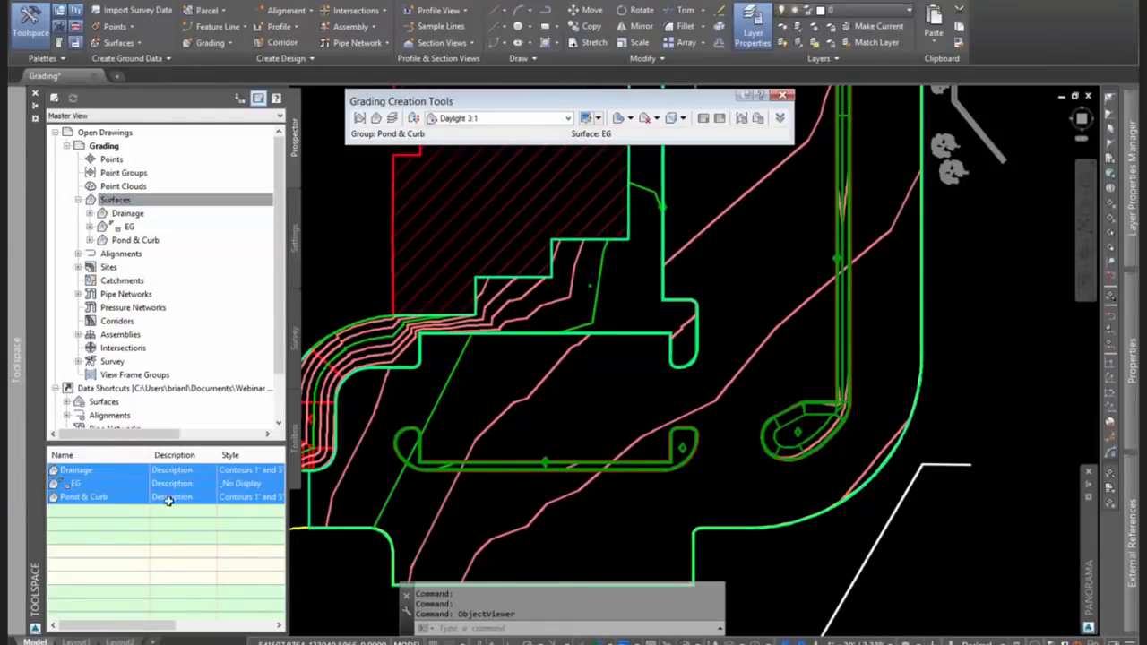
{"action": "left_click", "coordinate": [244, 484]}
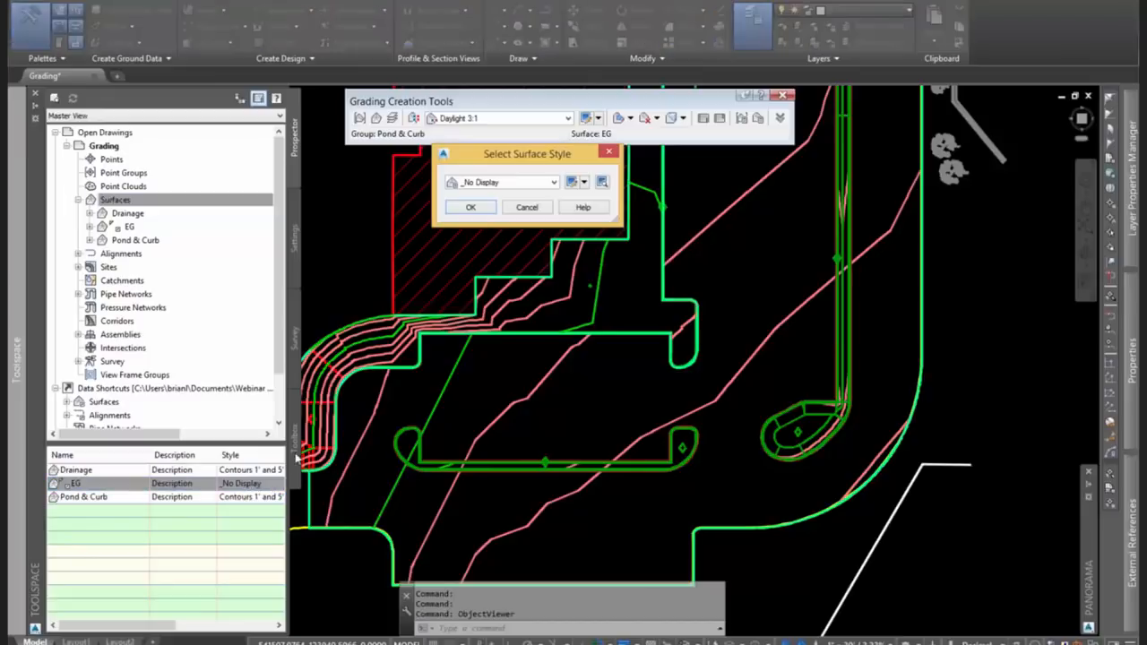
{"action": "left_click", "coordinate": [538, 208]}
Set the style of the Drainage, EG and Pond & Curb surfaces to _No Display.
{"action": "left_click", "coordinate": [110, 469]}
{"action": "left_click", "coordinate": [89, 498], "text": "shift"}
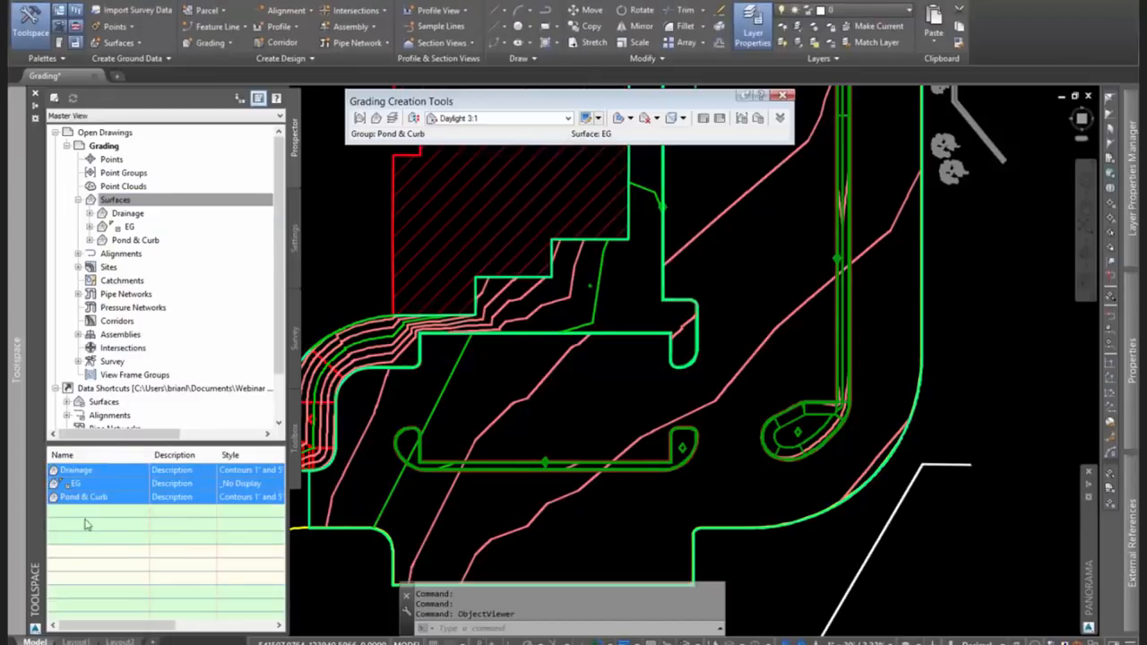
{"action": "left_click", "coordinate": [257, 483]}
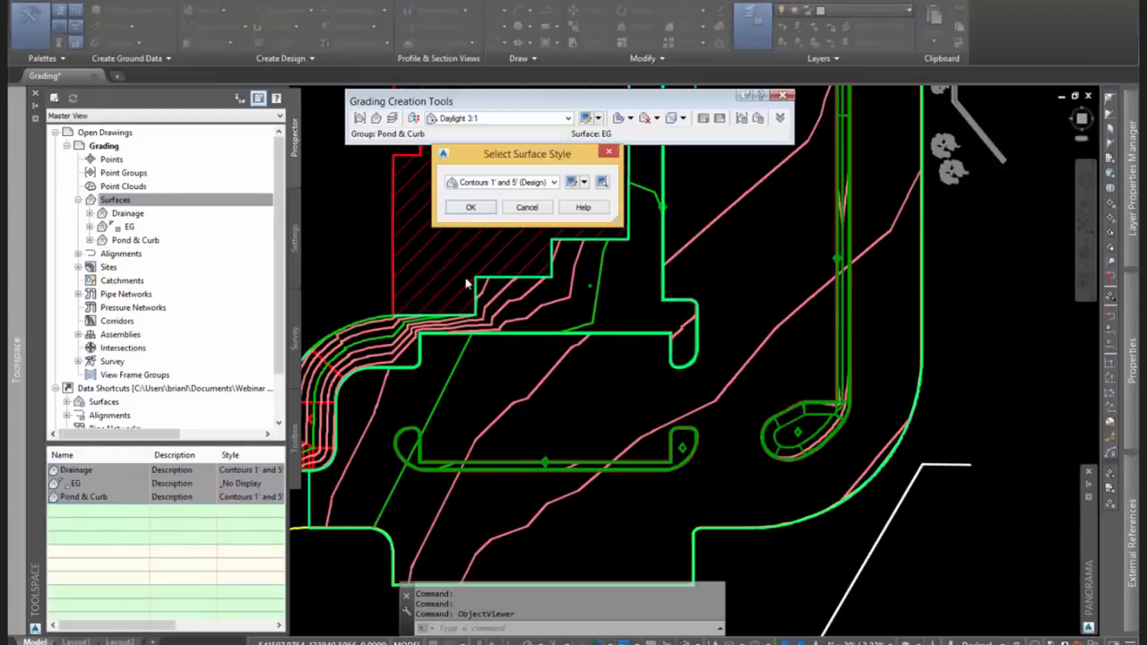
{"action": "left_click", "coordinate": [506, 182]}
{"action": "left_click", "coordinate": [497, 190]}
{"action": "left_click", "coordinate": [470, 207]}
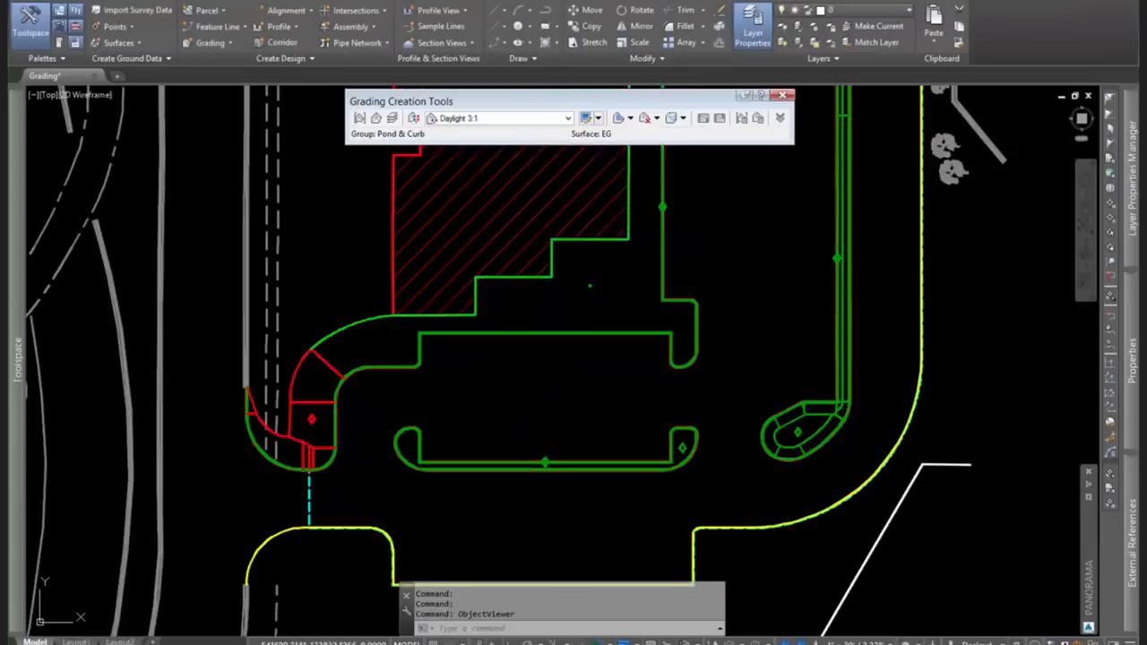
Create a TIN surface named FG with the Contours 1' and 5' (Design) style.
{"action": "mouse_move", "coordinate": [16, 358]}
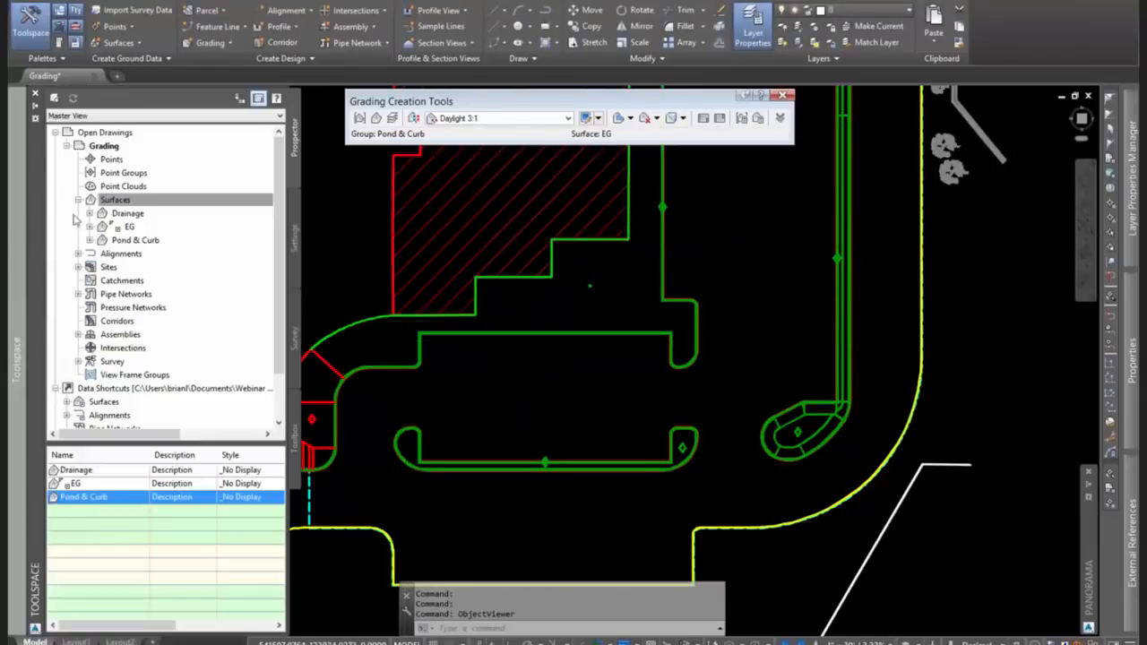
{"action": "left_click", "coordinate": [114, 201]}
{"action": "right_click", "coordinate": [115, 200]}
{"action": "left_click", "coordinate": [143, 205]}
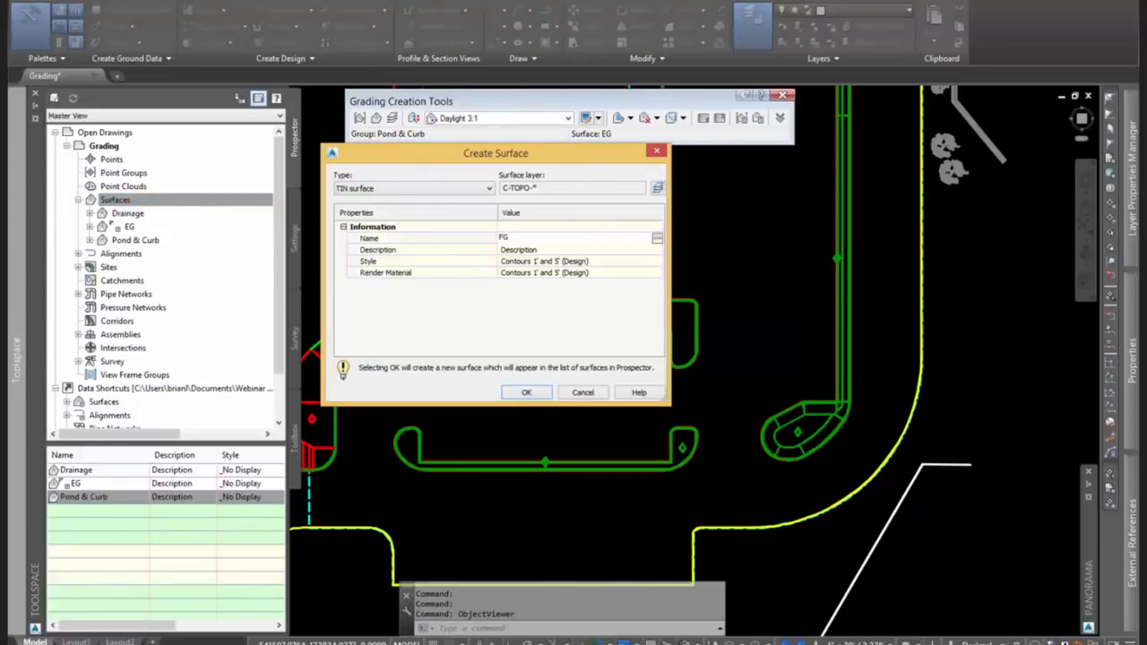
{"action": "left_click", "coordinate": [527, 393]}
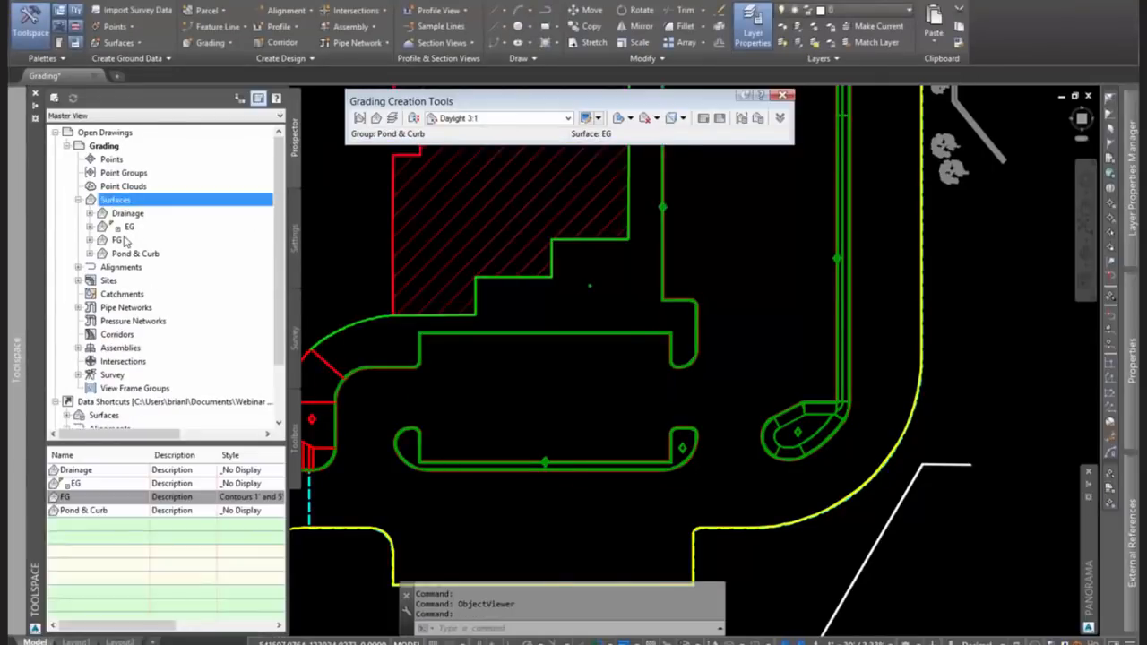
Paste the Drainage surface into the FG surface as an edit in its definition.
{"action": "double_click", "coordinate": [121, 241]}
{"action": "double_click", "coordinate": [130, 280]}
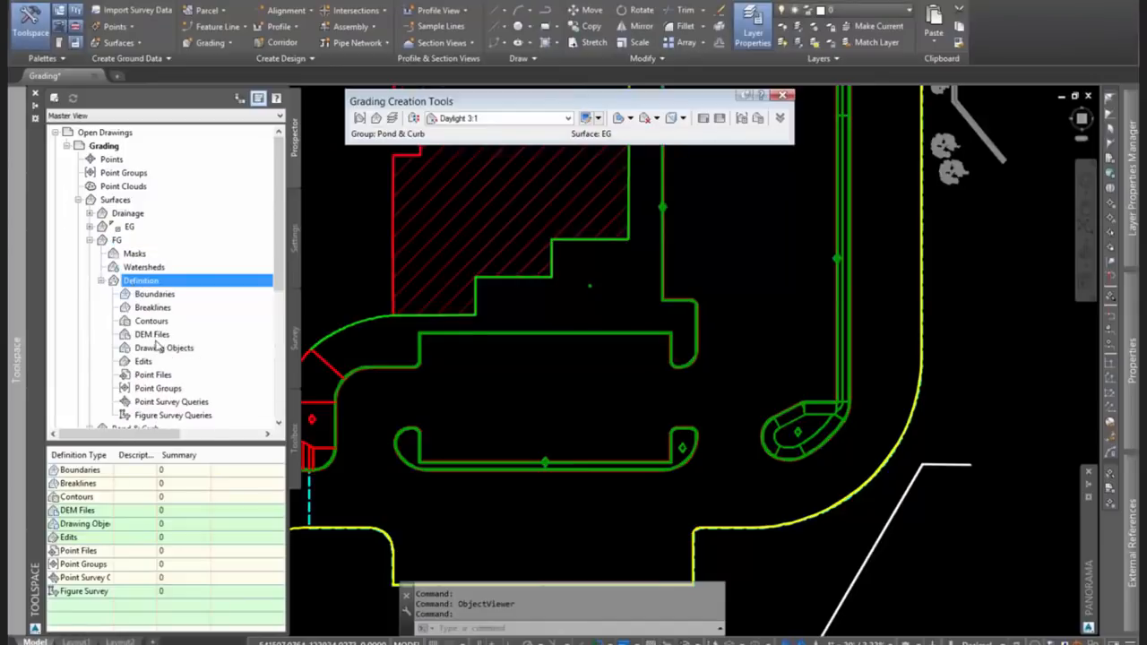
{"action": "left_click", "coordinate": [145, 361]}
{"action": "right_click", "coordinate": [150, 364]}
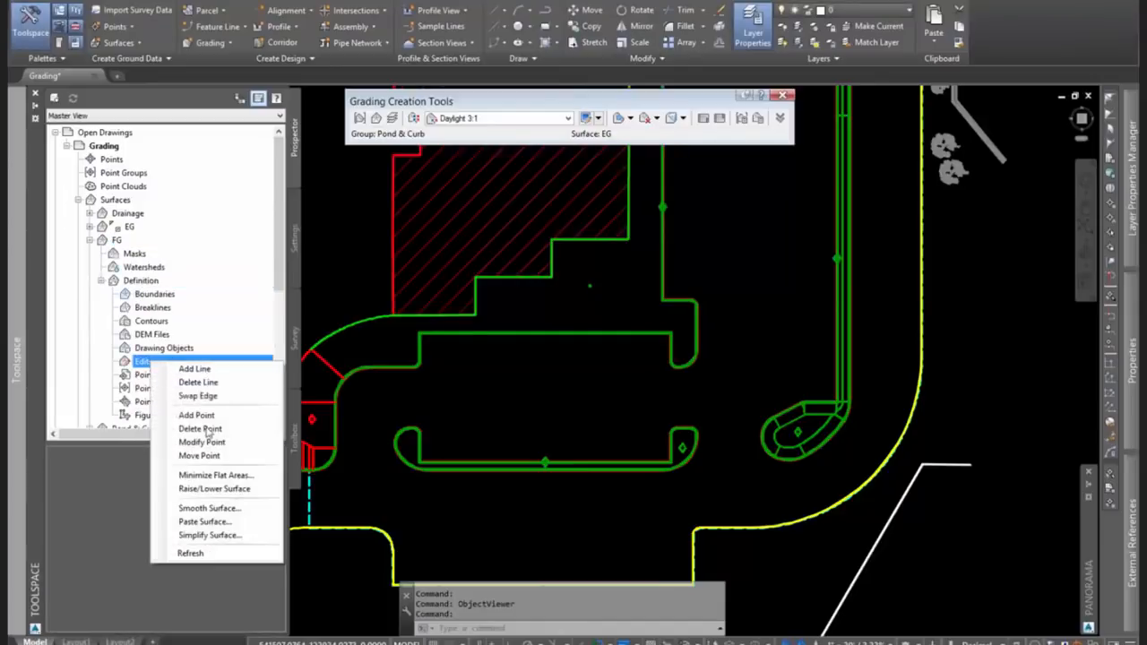
{"action": "left_click", "coordinate": [224, 523]}
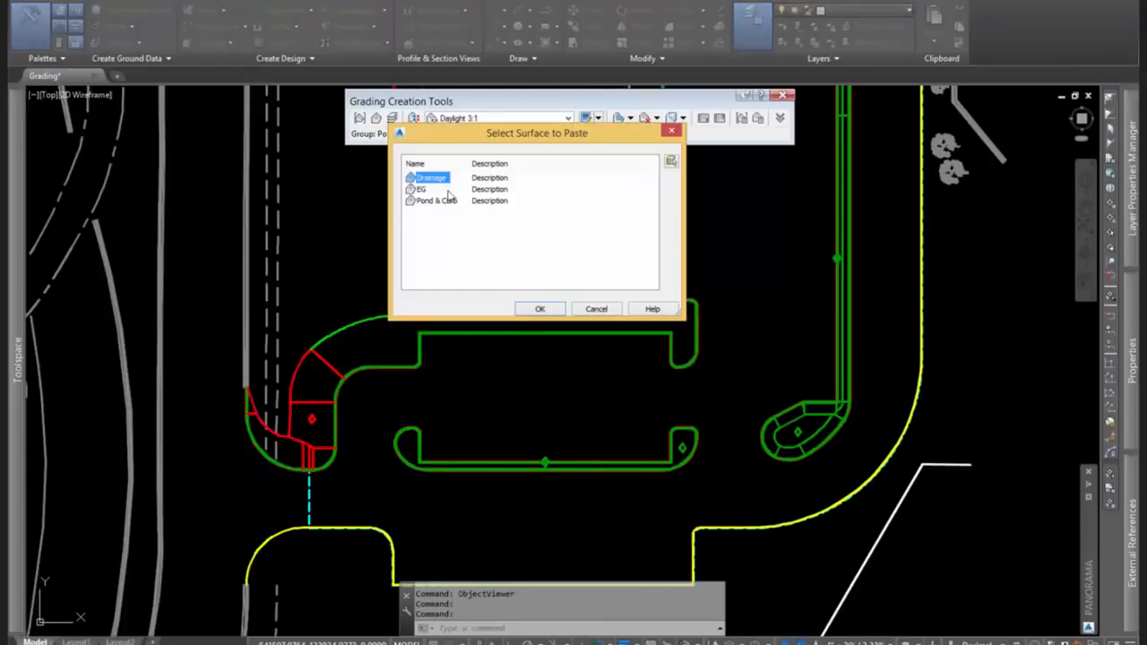
{"action": "left_click_drag", "start_coordinate": [529, 134], "coordinate": [680, 110]}
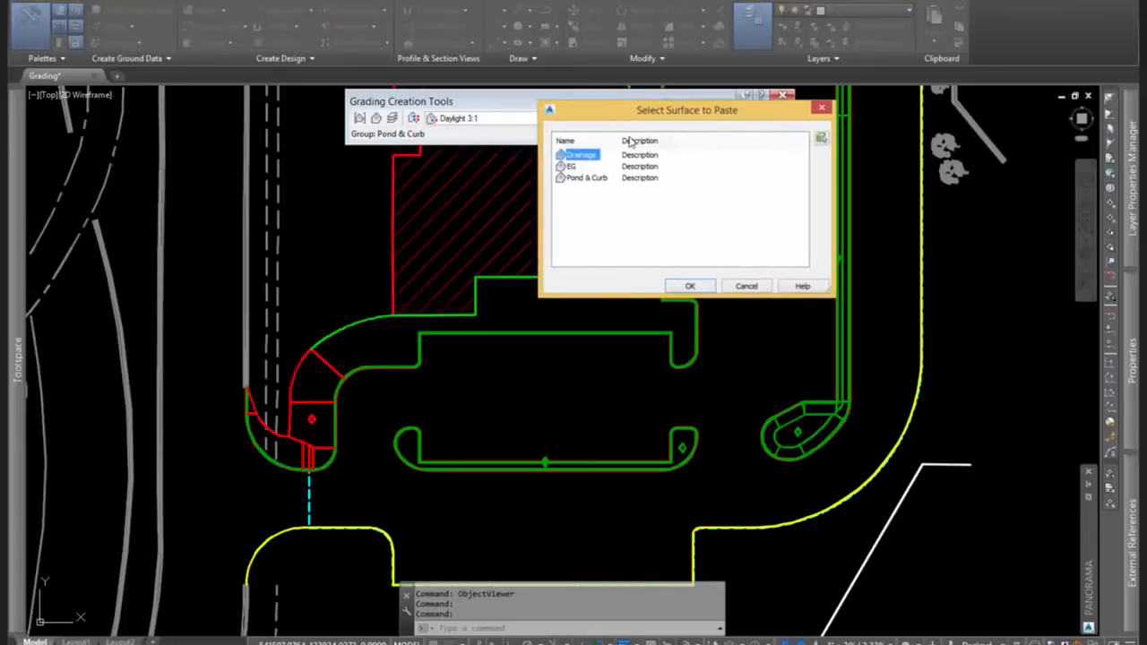
{"action": "left_click", "coordinate": [690, 287]}
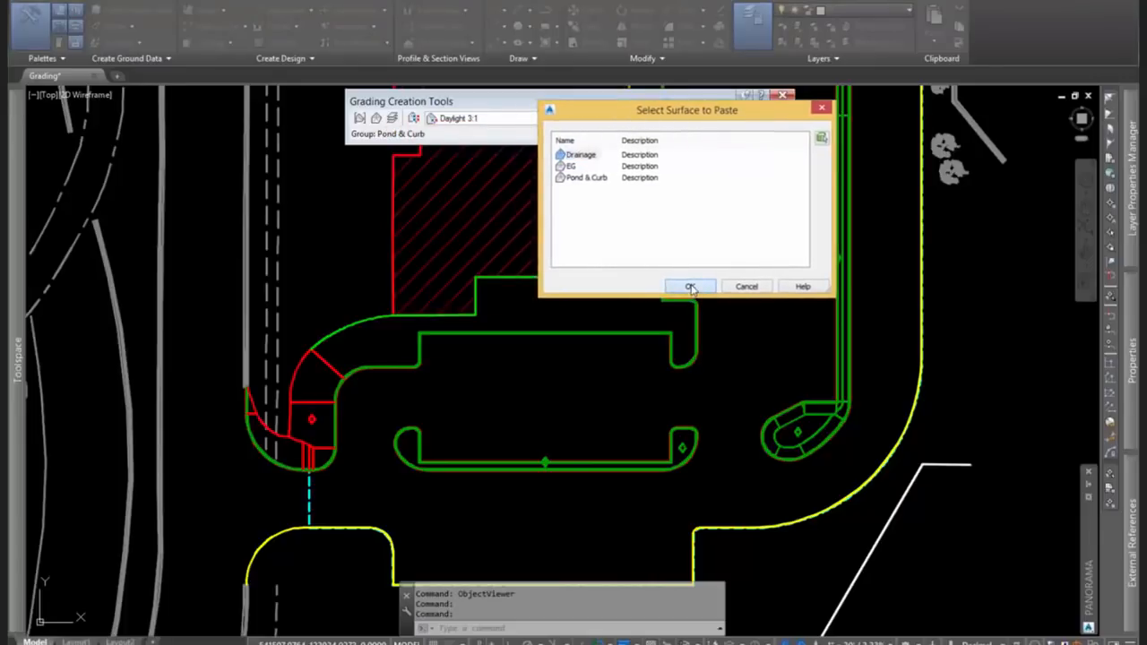
Paste the Pond & Curb surface into the FG surface as a further edit in its definition.
{"action": "scroll", "coordinate": [463, 506], "scroll_direction": "up", "scroll_amount": 2}
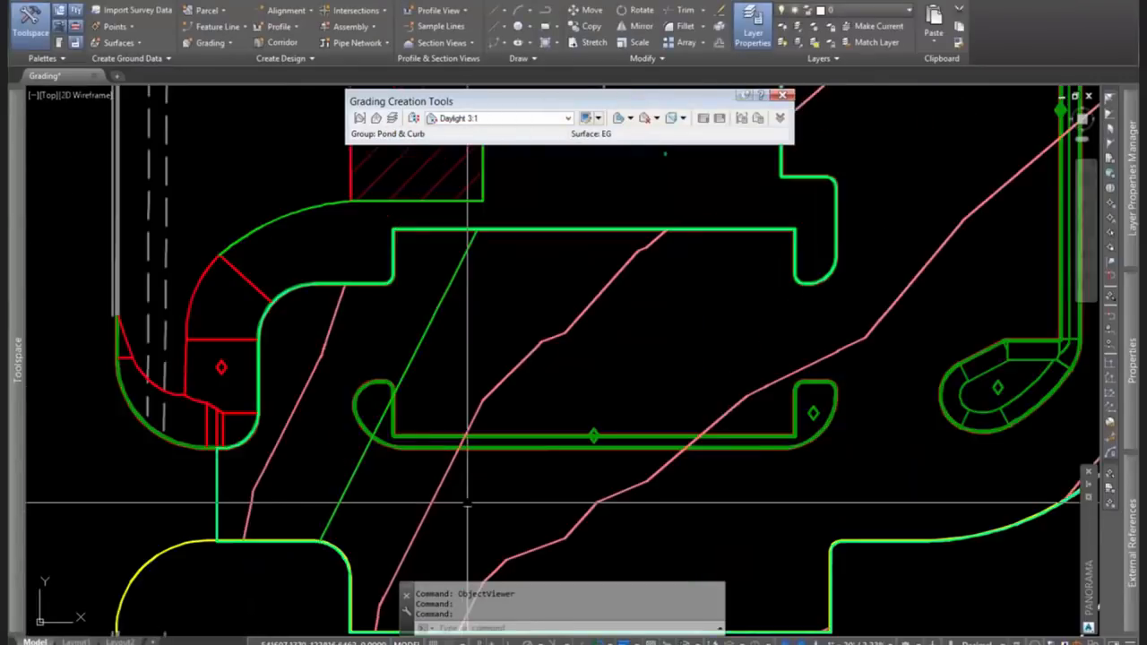
{"action": "middle_click_drag", "start_coordinate": [476, 499], "coordinate": [522, 483]}
{"action": "scroll", "coordinate": [522, 483], "scroll_direction": "down", "scroll_amount": 3}
{"action": "scroll", "coordinate": [594, 430], "scroll_direction": "up", "scroll_amount": 5}
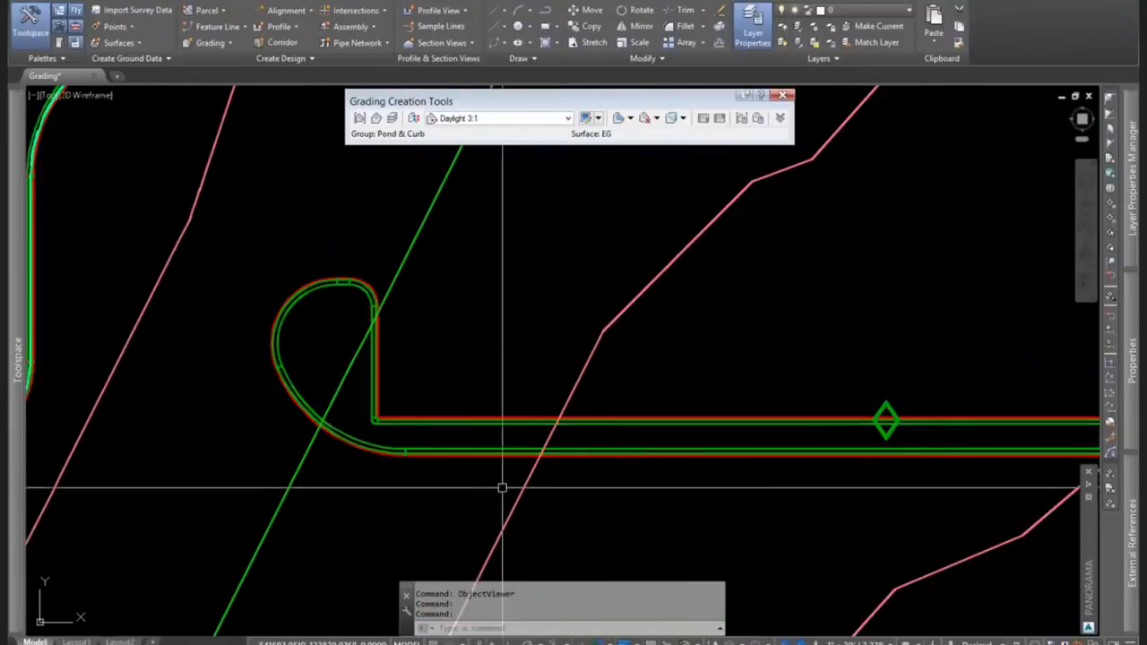
{"action": "scroll", "coordinate": [543, 448], "scroll_direction": "up", "scroll_amount": 6}
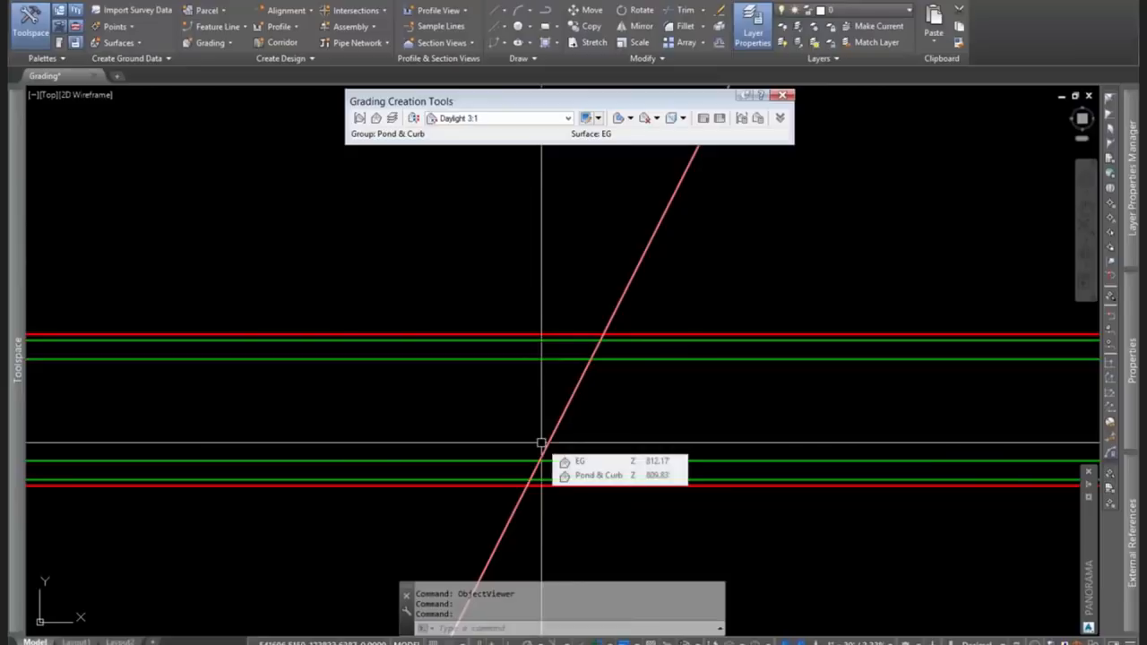
{"action": "scroll", "coordinate": [595, 415], "scroll_direction": "down", "scroll_amount": 2}
{"action": "mouse_move", "coordinate": [16, 296]}
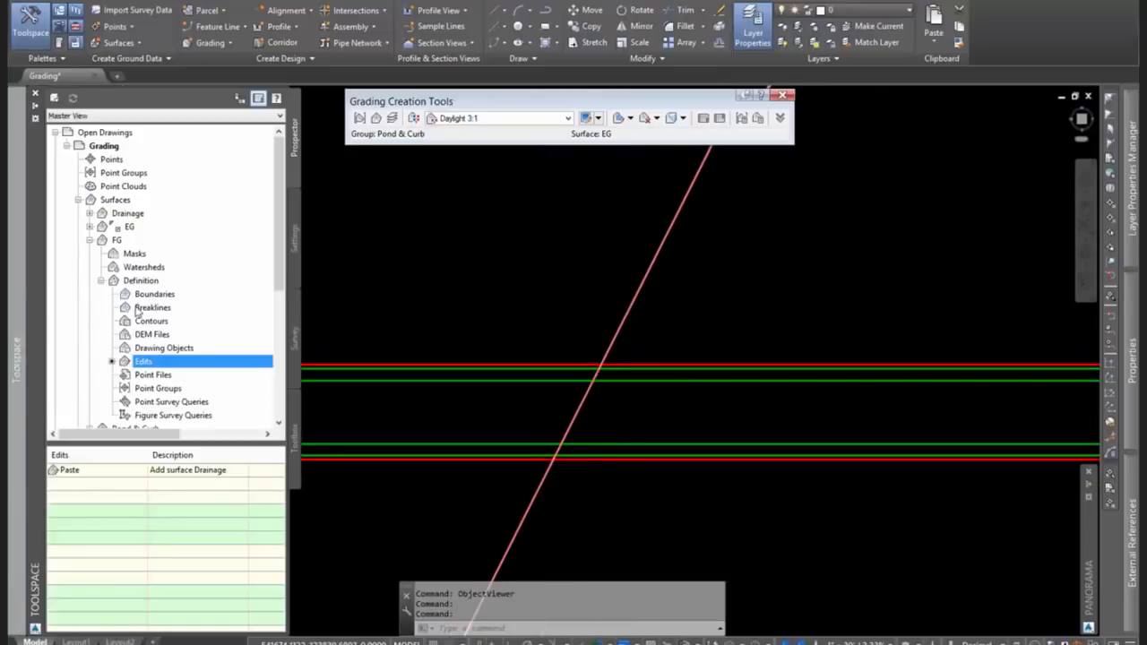
{"action": "right_click", "coordinate": [142, 365]}
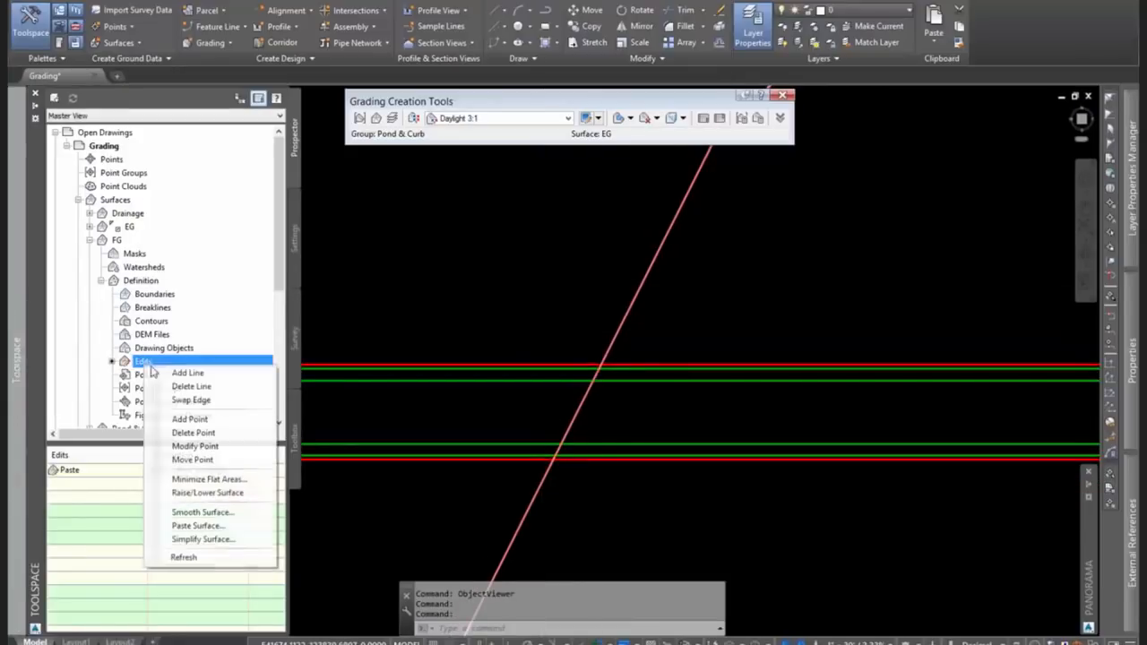
{"action": "left_click", "coordinate": [201, 525]}
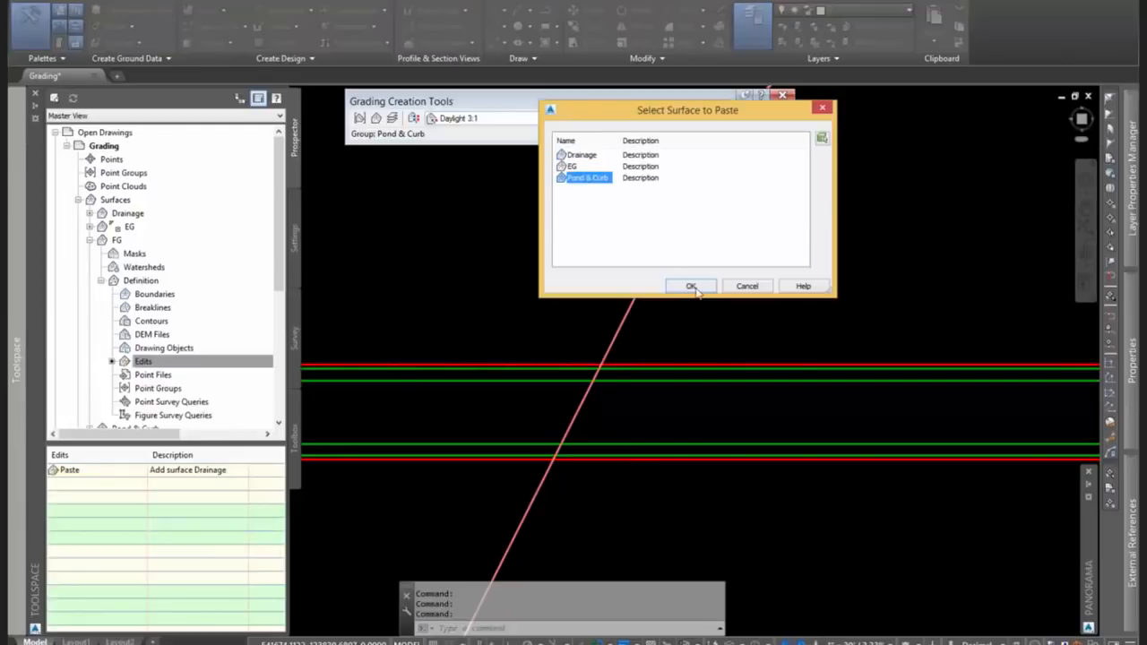
{"action": "left_click", "coordinate": [692, 286]}
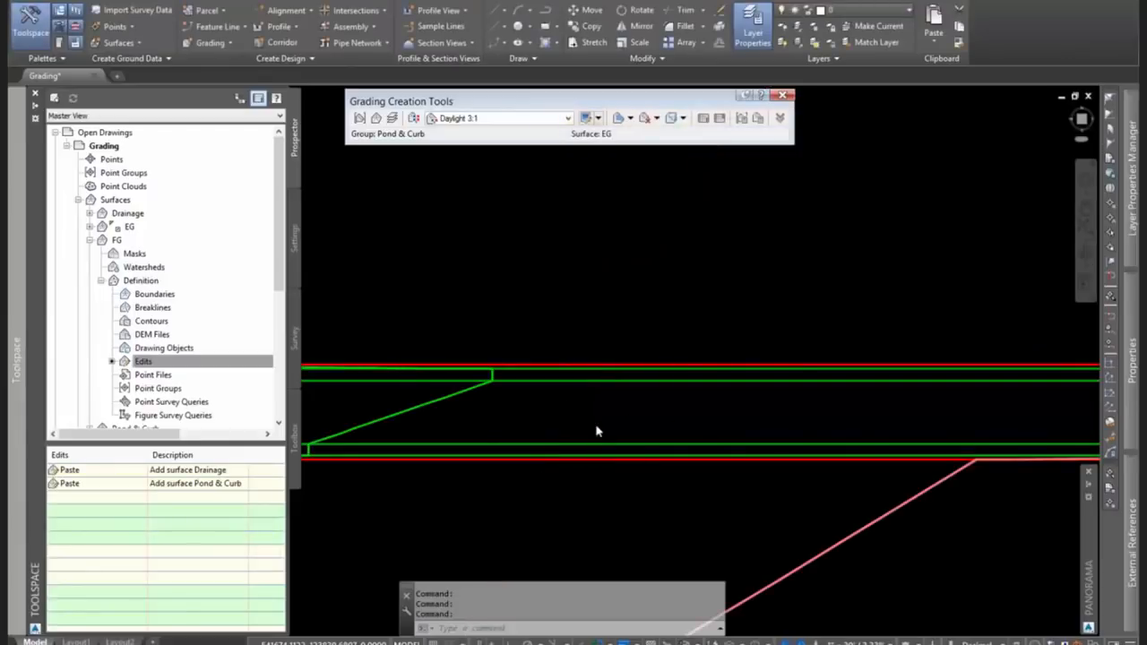
{"action": "key", "text": "Escape"}
Save the drawing and open the FG surface in the Object Viewer.
{"action": "scroll", "coordinate": [675, 404], "scroll_direction": "down", "scroll_amount": 6}
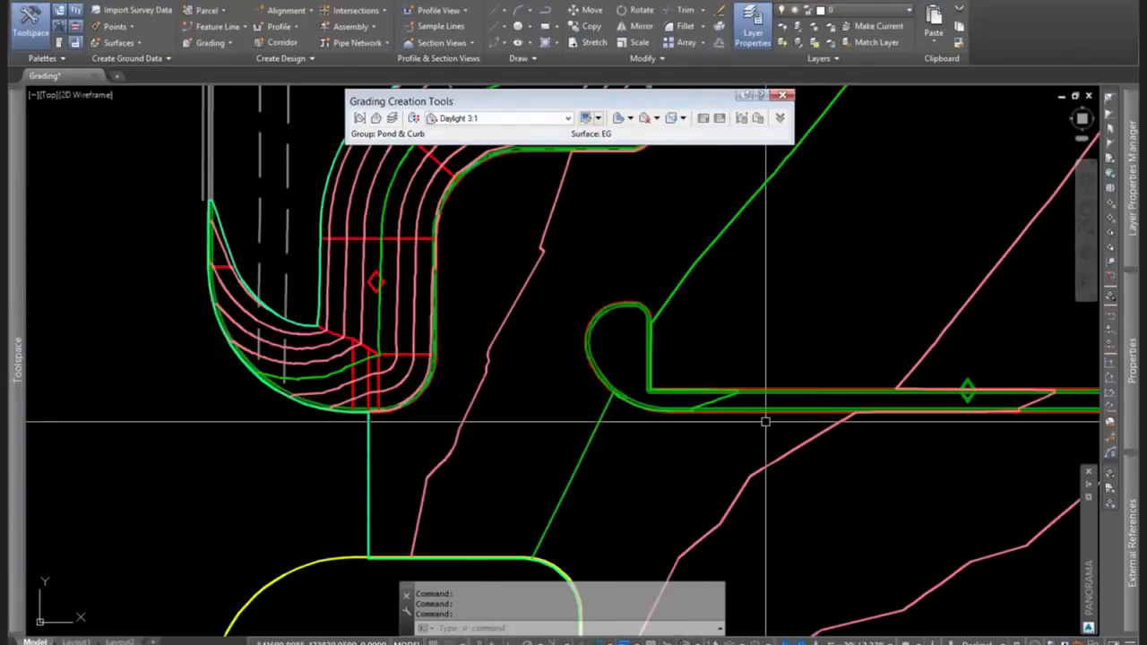
{"action": "scroll", "coordinate": [722, 404], "scroll_direction": "up", "scroll_amount": 8}
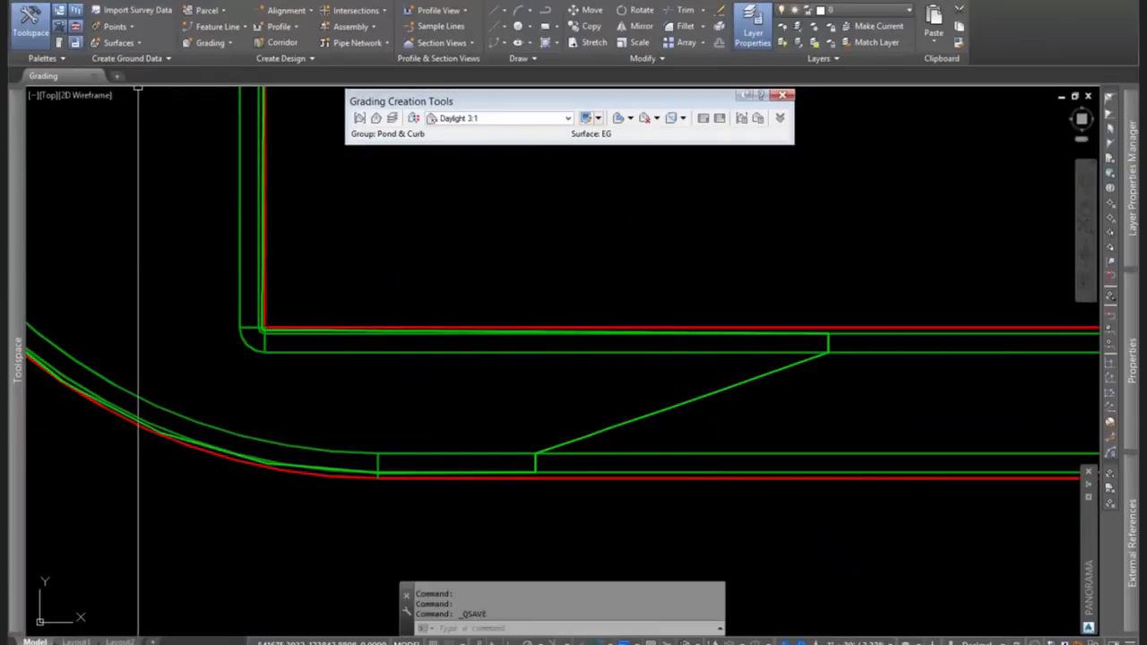
{"action": "left_click", "coordinate": [762, 328]}
{"action": "key", "text": "ctrl+s"}
{"action": "right_click", "coordinate": [765, 326]}
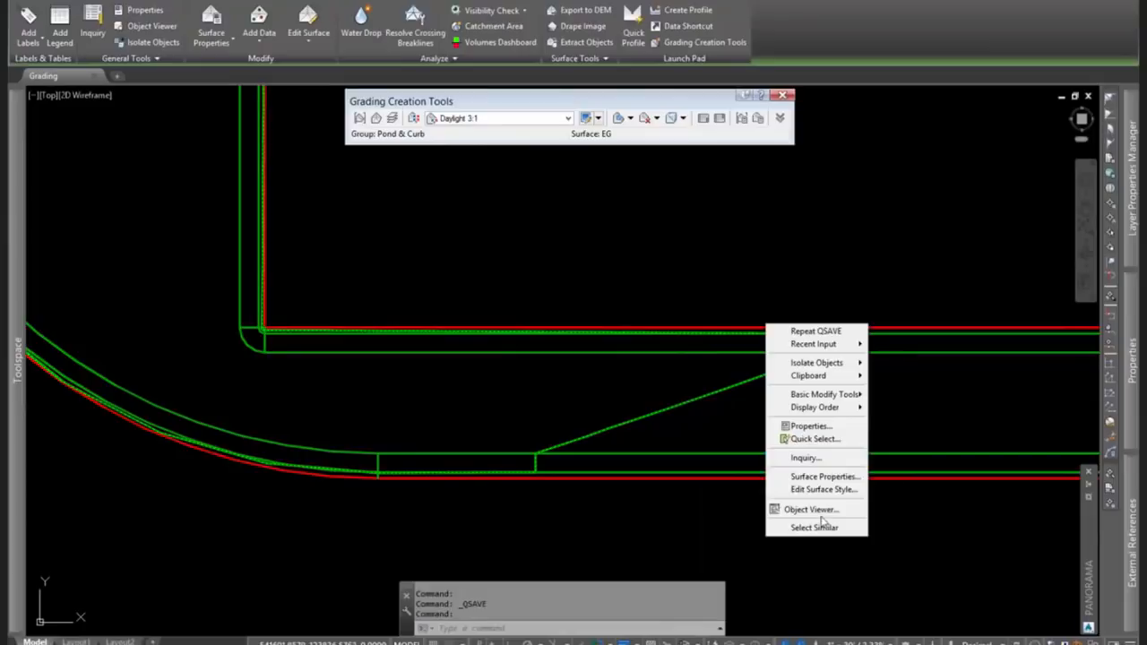
{"action": "left_click", "coordinate": [811, 509]}
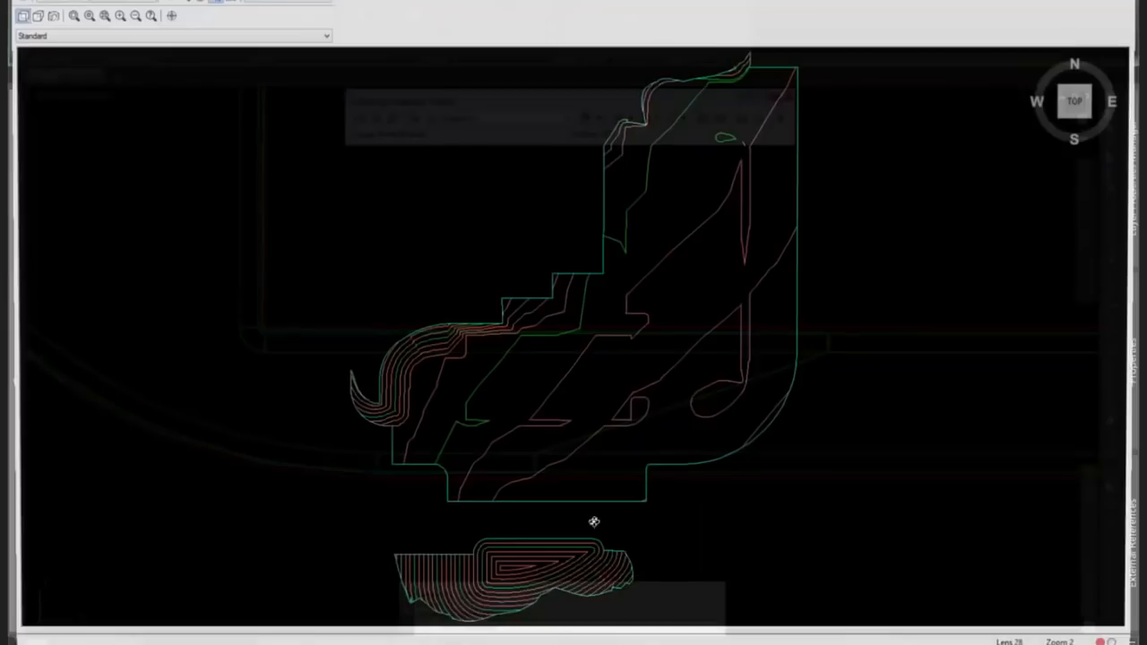
Examine the FG surface in 3D around the curb islands, the parking lot edge and the pond.
{"action": "mouse_move", "coordinate": [594, 522]}
{"action": "left_mouse_down"}
{"action": "mouse_move", "coordinate": [658, 373]}
{"action": "mouse_move", "coordinate": [620, 416]}
{"action": "left_mouse_up"}
{"action": "scroll", "coordinate": [620, 416], "scroll_direction": "up", "scroll_amount": 5}
{"action": "scroll", "coordinate": [568, 430], "scroll_direction": "down", "scroll_amount": 2}
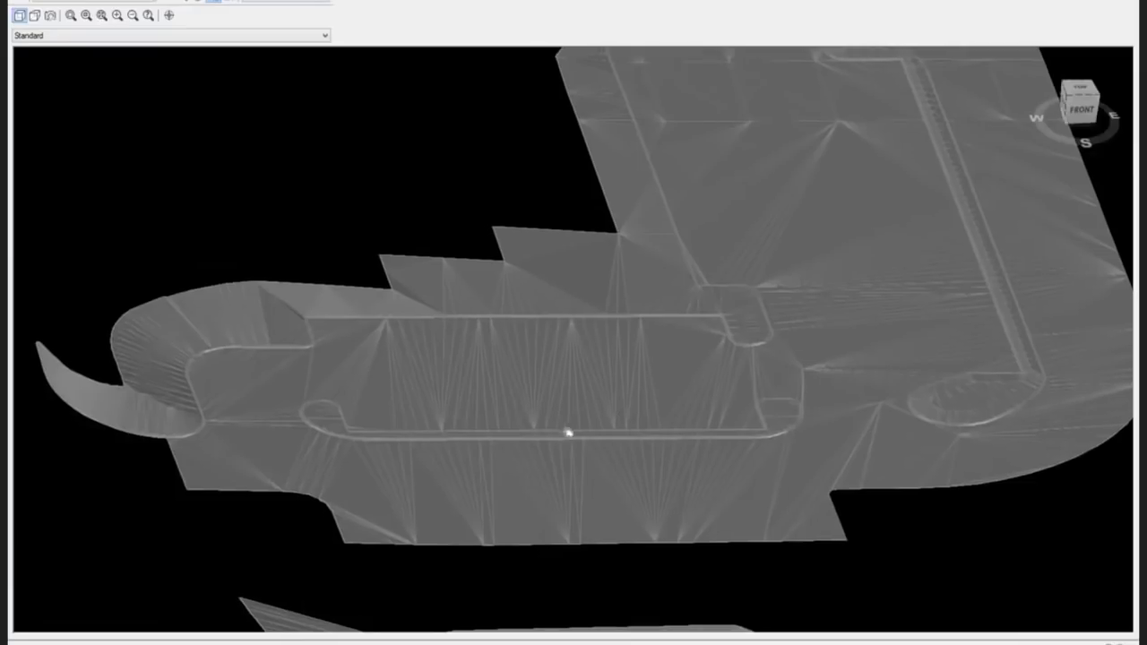
{"action": "scroll", "coordinate": [707, 394], "scroll_direction": "up", "scroll_amount": 2}
{"action": "scroll", "coordinate": [522, 398], "scroll_direction": "up", "scroll_amount": 2}
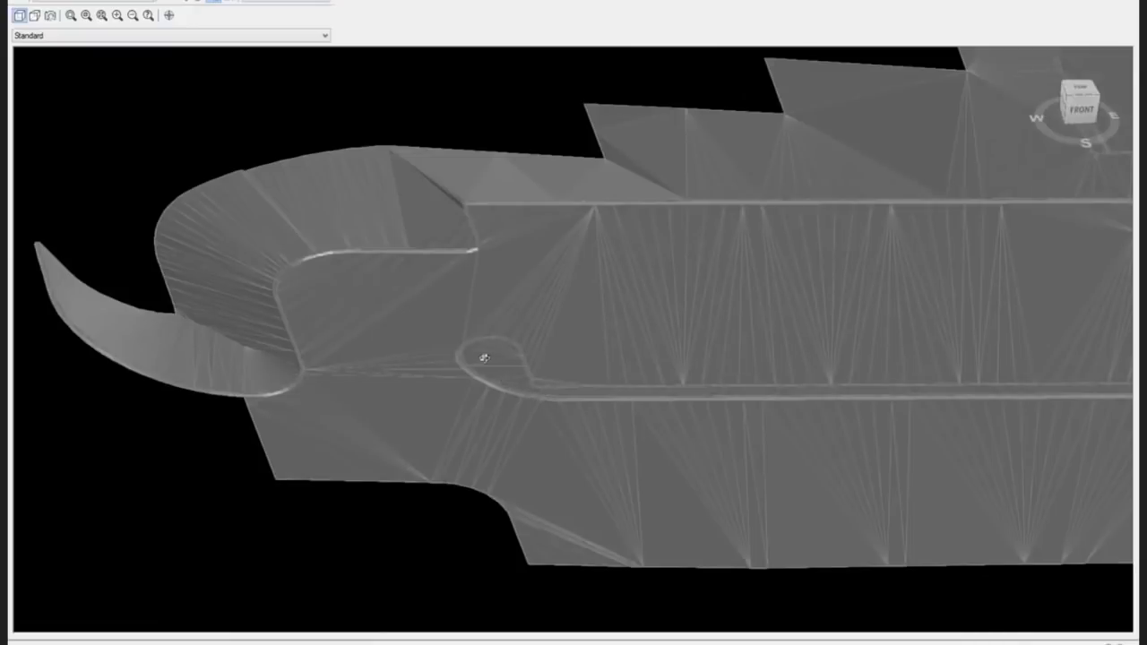
{"action": "scroll", "coordinate": [542, 425], "scroll_direction": "down", "scroll_amount": 2}
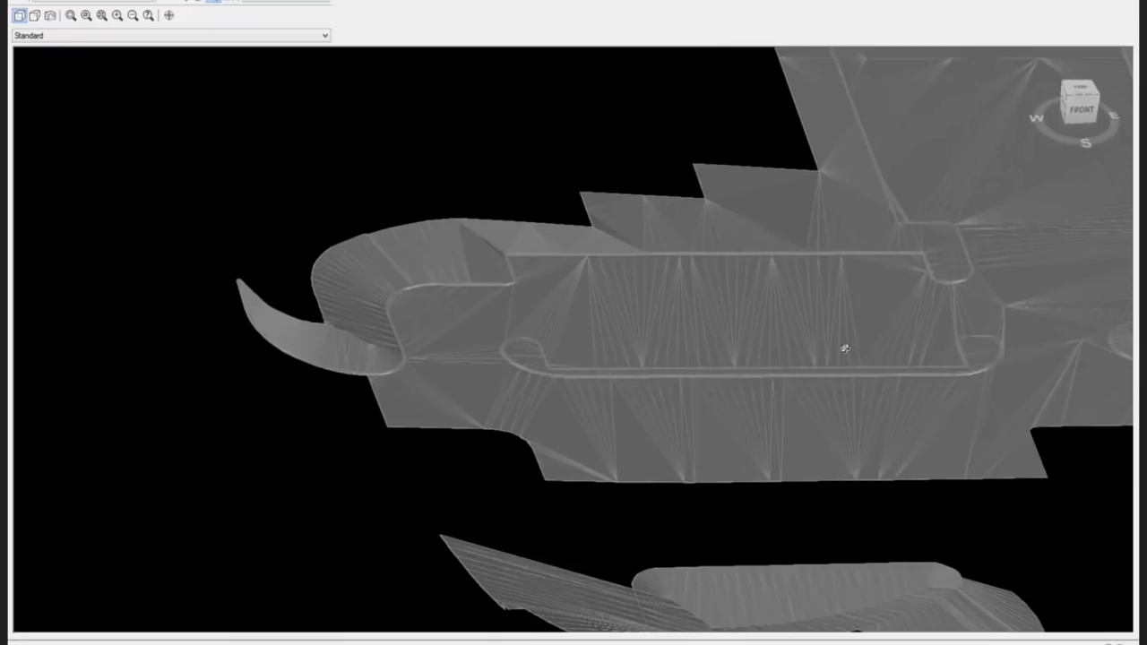
{"action": "middle_click_drag", "start_coordinate": [810, 371], "coordinate": [490, 426]}
{"action": "scroll", "coordinate": [489, 425], "scroll_direction": "down", "scroll_amount": 2}
{"action": "key", "text": "Escape"}
List the drawing's layers sorted by their freeze status.
{"action": "scroll", "coordinate": [560, 453], "scroll_direction": "down", "scroll_amount": 4}
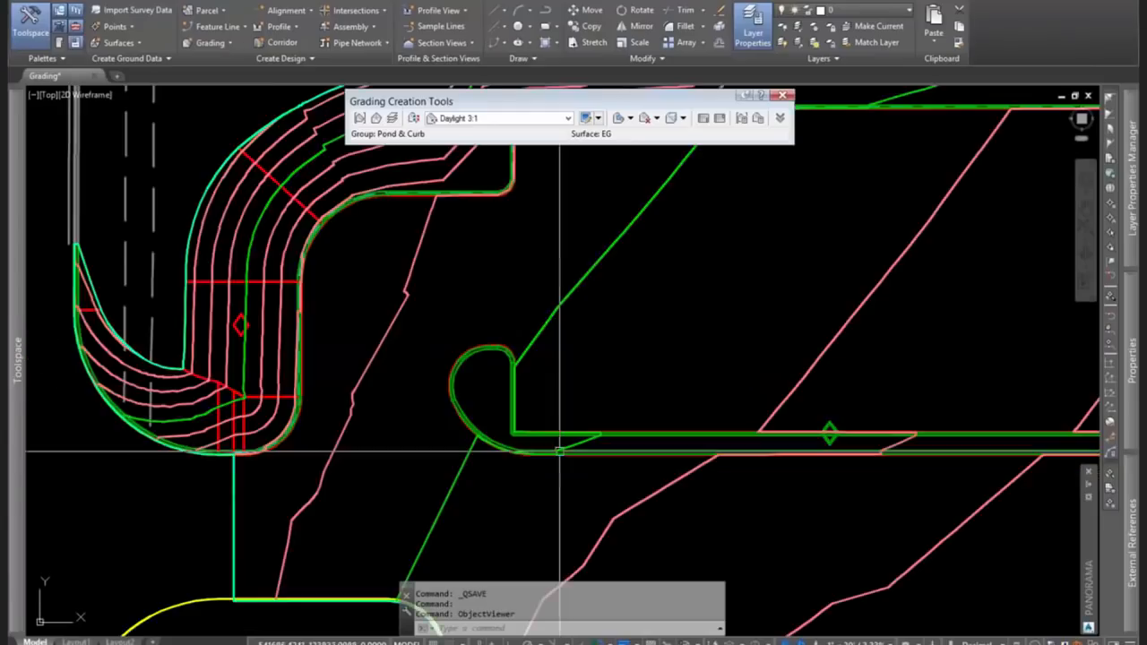
{"action": "scroll", "coordinate": [576, 445], "scroll_direction": "down", "scroll_amount": 2}
{"action": "scroll", "coordinate": [727, 408], "scroll_direction": "up", "scroll_amount": 2}
{"action": "middle_click_drag", "start_coordinate": [729, 409], "coordinate": [704, 418]}
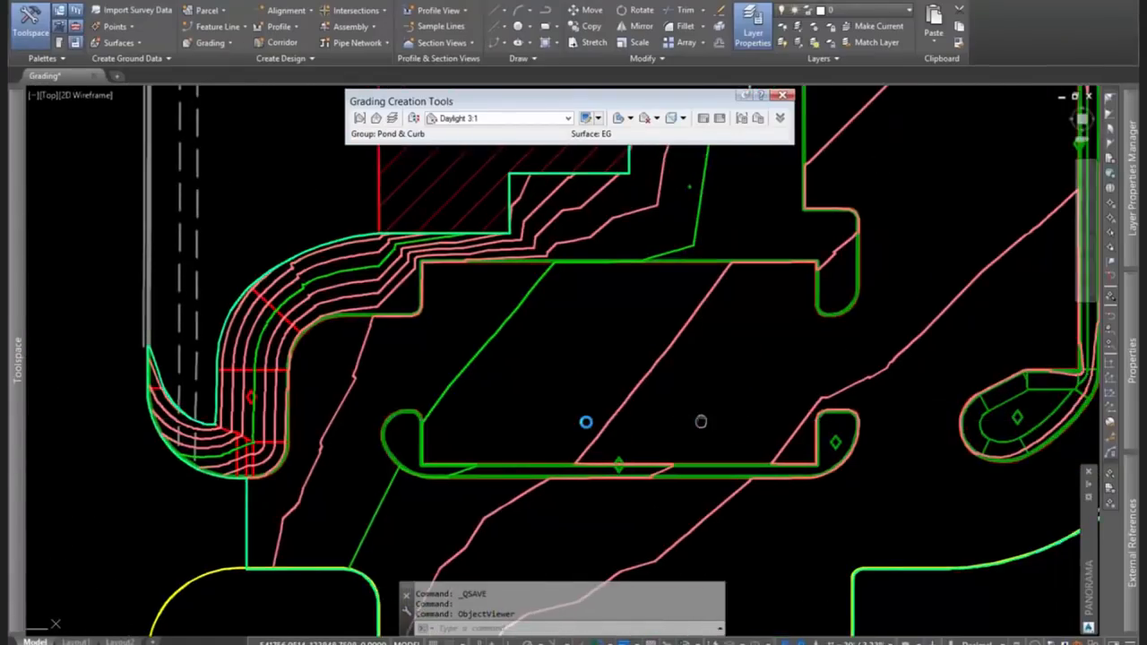
{"action": "scroll", "coordinate": [537, 413], "scroll_direction": "down", "scroll_amount": 2}
{"action": "type", "text": "LA"}
{"action": "key", "text": "Return"}
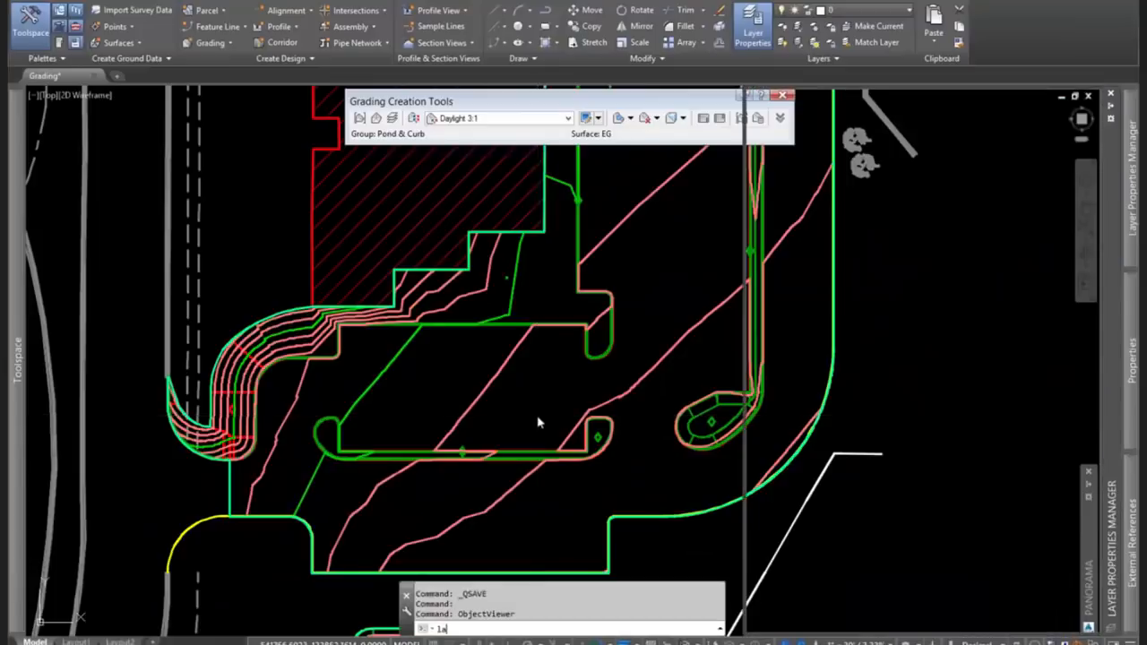
{"action": "left_click", "coordinate": [934, 135]}
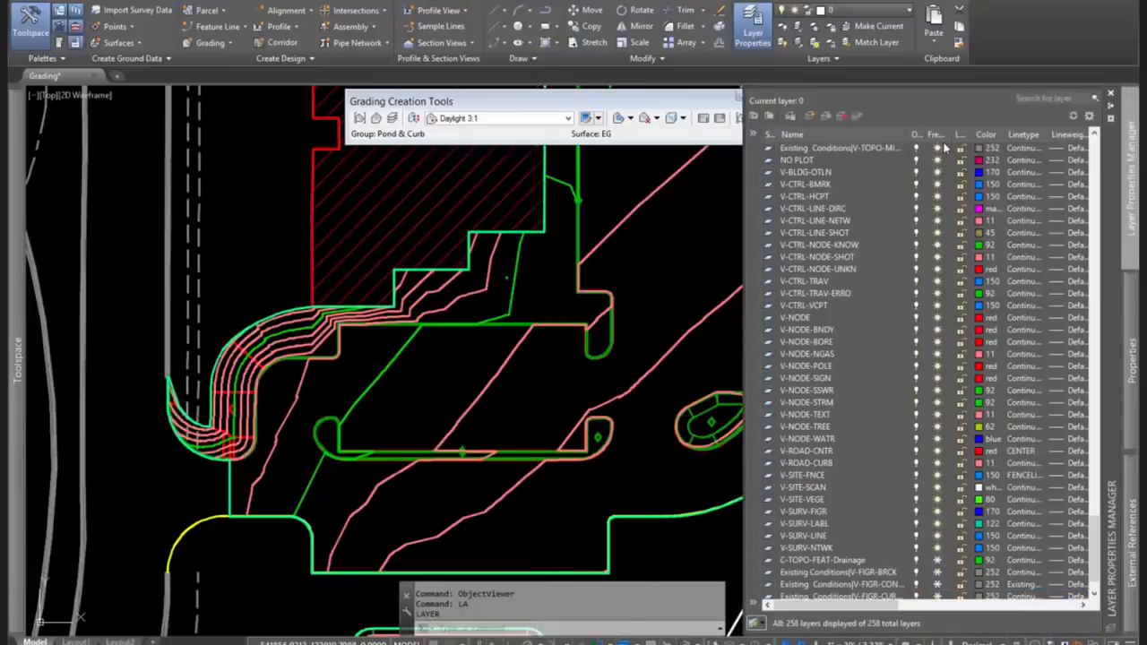
{"action": "scroll", "coordinate": [940, 145], "scroll_direction": "up", "scroll_amount": 15}
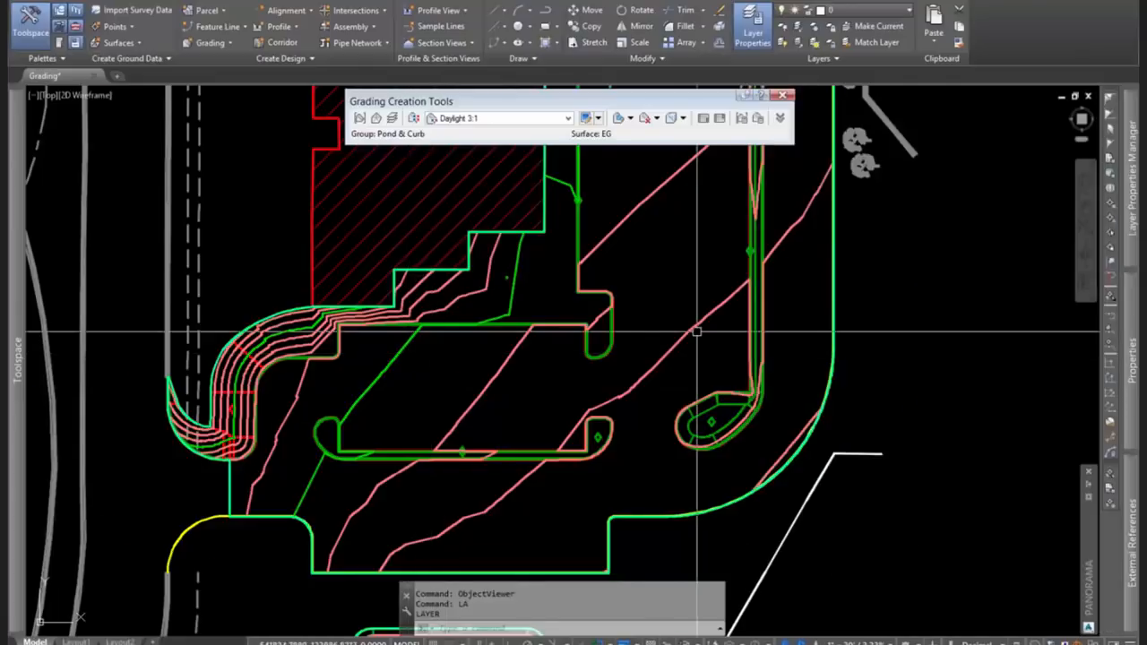
Select the feature line of the long curb island south of the building and examine the FG contours and elevations around its east end.
{"action": "scroll", "coordinate": [696, 328], "scroll_direction": "up", "scroll_amount": 2}
{"action": "middle_click_drag", "start_coordinate": [605, 457], "coordinate": [767, 344]}
{"action": "scroll", "coordinate": [740, 358], "scroll_direction": "up", "scroll_amount": 10}
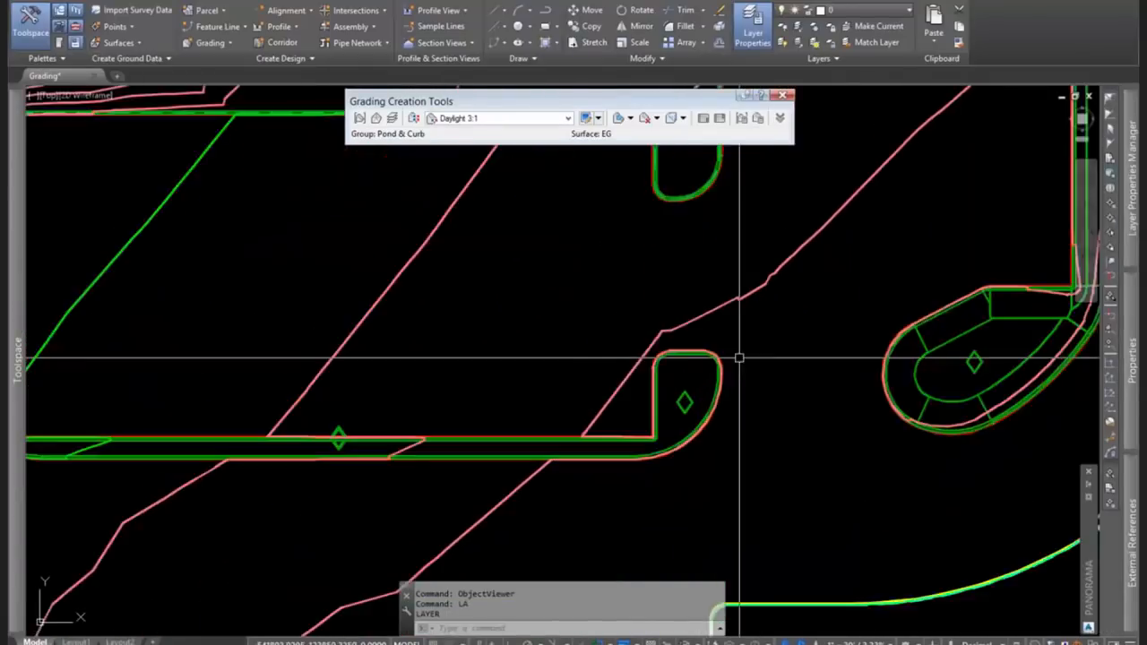
{"action": "scroll", "coordinate": [682, 333], "scroll_direction": "up", "scroll_amount": 3}
{"action": "key", "text": "Escape"}
{"action": "left_click", "coordinate": [565, 302]}
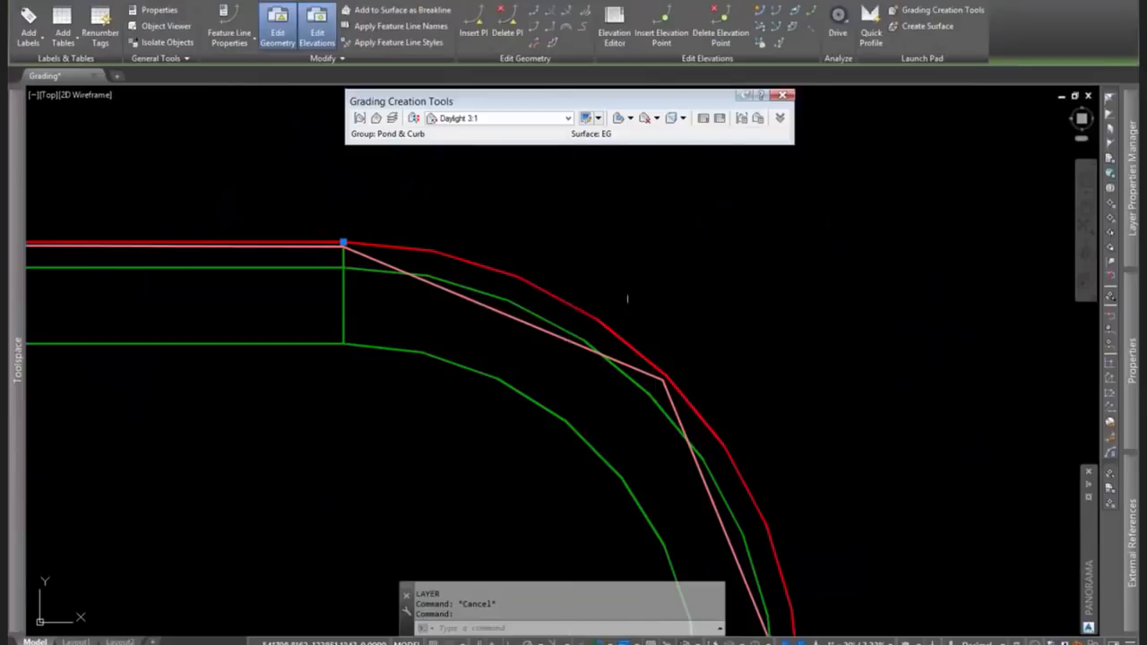
{"action": "scroll", "coordinate": [697, 322], "scroll_direction": "down", "scroll_amount": 4}
{"action": "scroll", "coordinate": [697, 322], "scroll_direction": "down", "scroll_amount": 5}
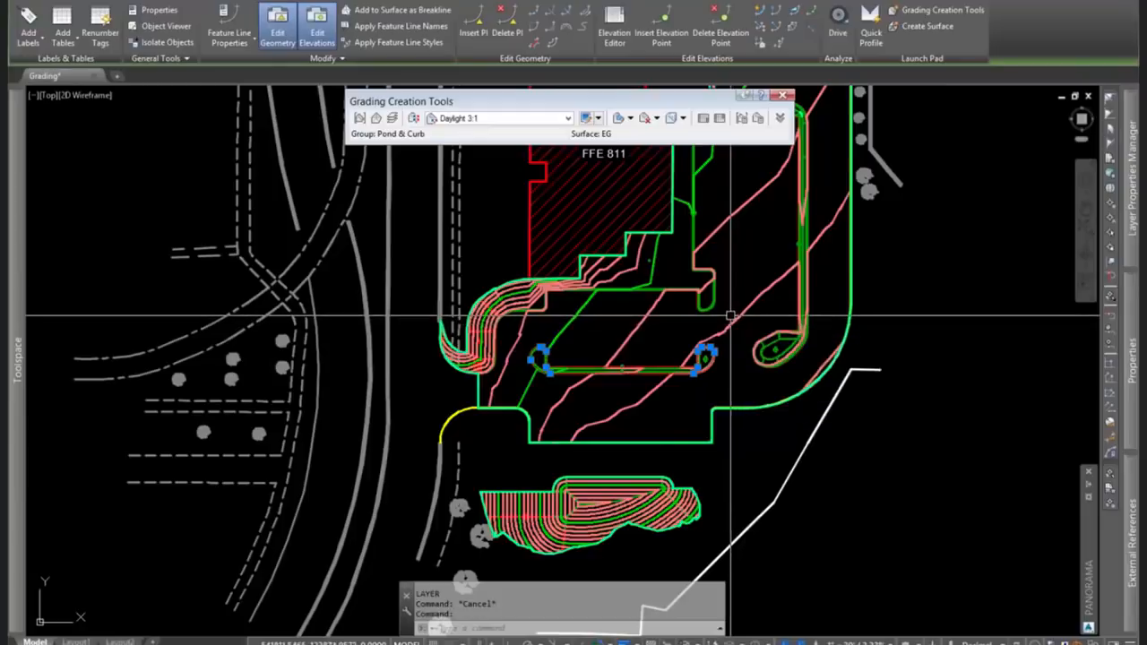
{"action": "scroll", "coordinate": [707, 362], "scroll_direction": "up", "scroll_amount": 3}
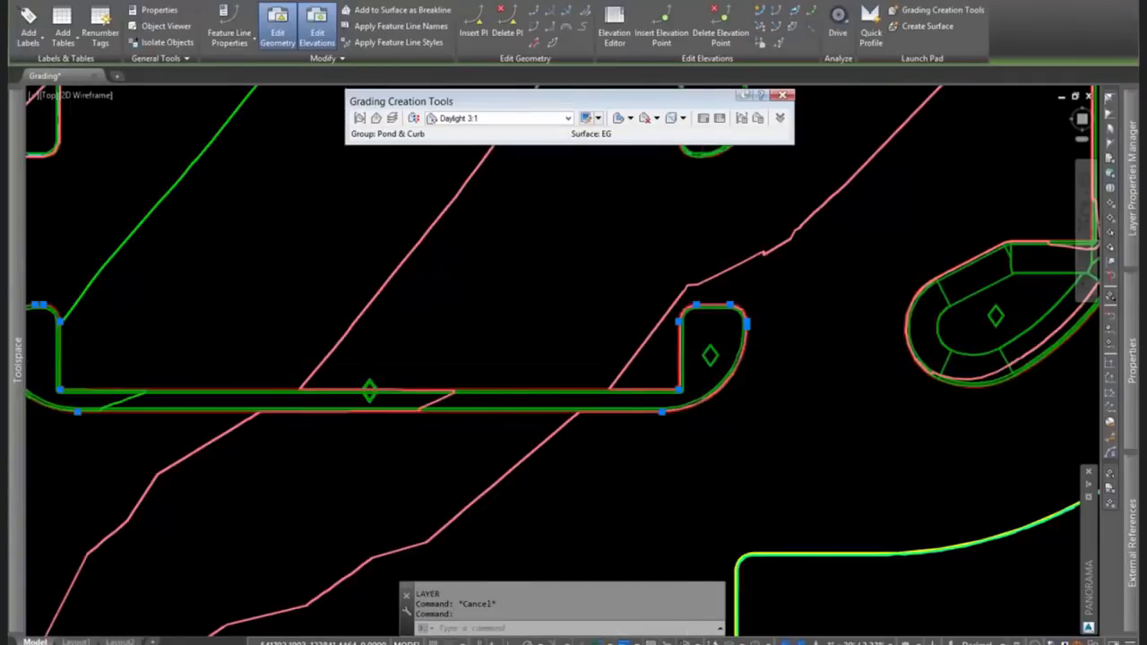
{"action": "scroll", "coordinate": [688, 340], "scroll_direction": "up", "scroll_amount": 2}
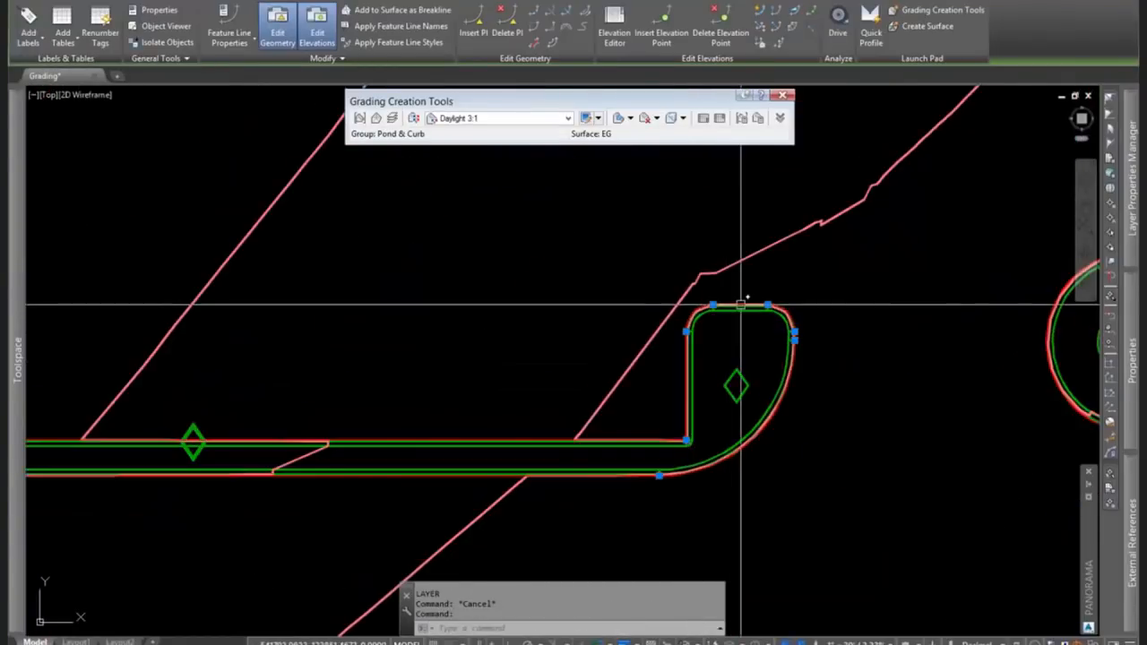
{"action": "mouse_move", "coordinate": [647, 481]}
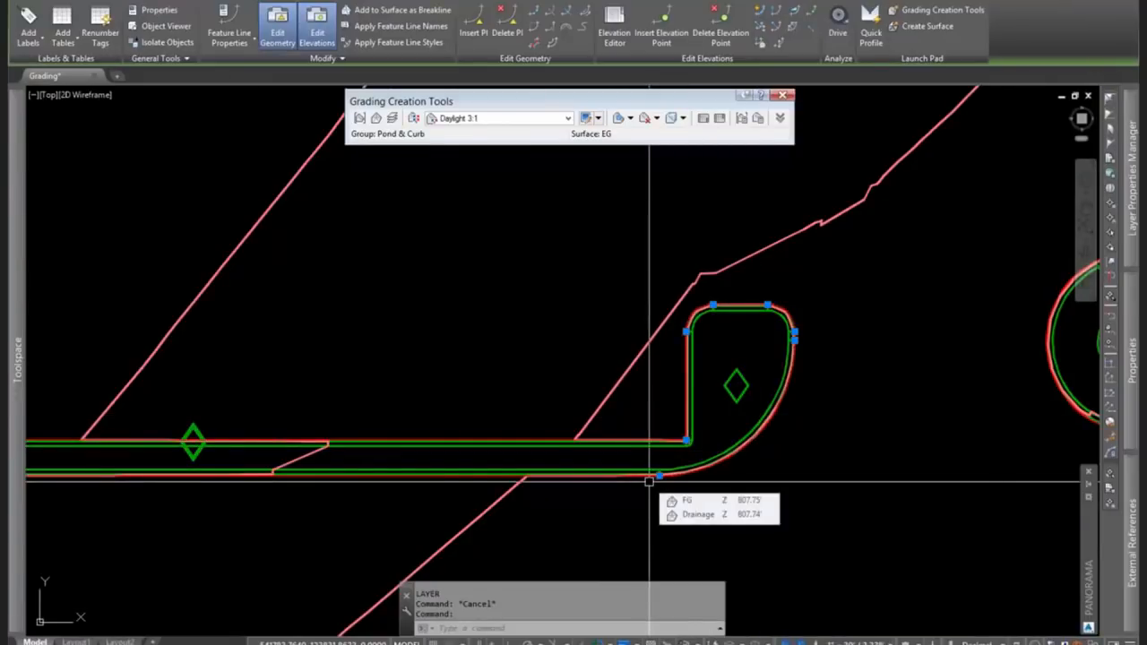
{"action": "mouse_move", "coordinate": [876, 331]}
{"action": "middle_mouse_down"}
{"action": "mouse_move", "coordinate": [586, 430]}
{"action": "mouse_move", "coordinate": [435, 518]}
{"action": "middle_mouse_up"}
{"action": "scroll", "coordinate": [435, 519], "scroll_direction": "down", "scroll_amount": 2}
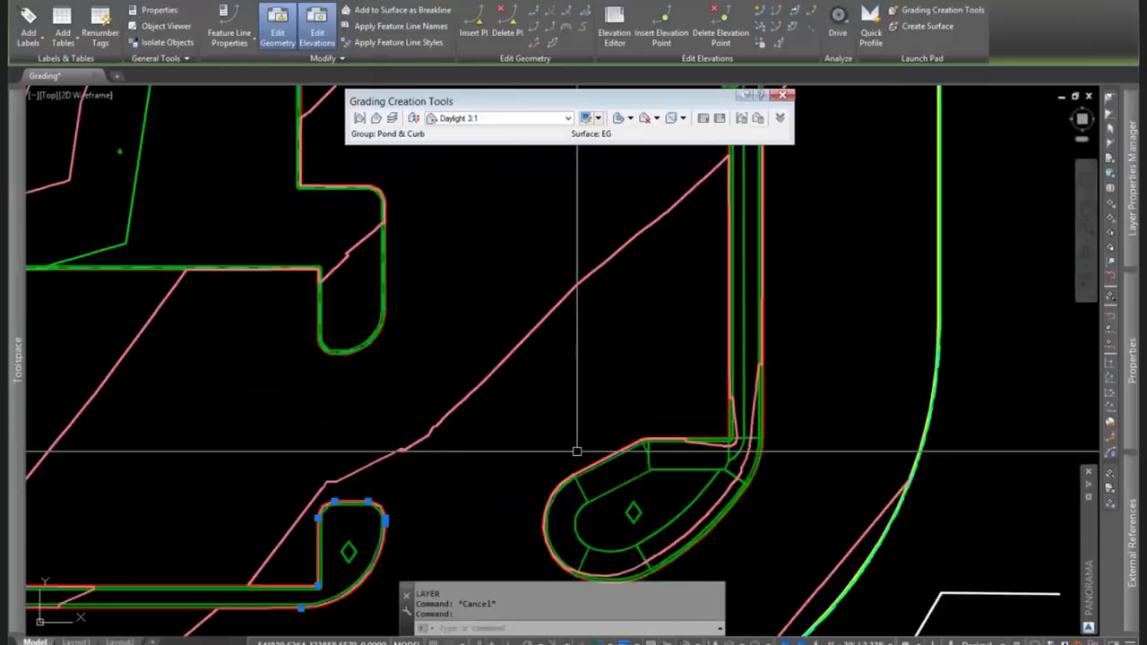
Examine the FG contours across the whole parking lot and the pond, and clear the feature line selection.
{"action": "scroll", "coordinate": [576, 450], "scroll_direction": "down", "scroll_amount": 5}
{"action": "scroll", "coordinate": [538, 519], "scroll_direction": "up", "scroll_amount": 3}
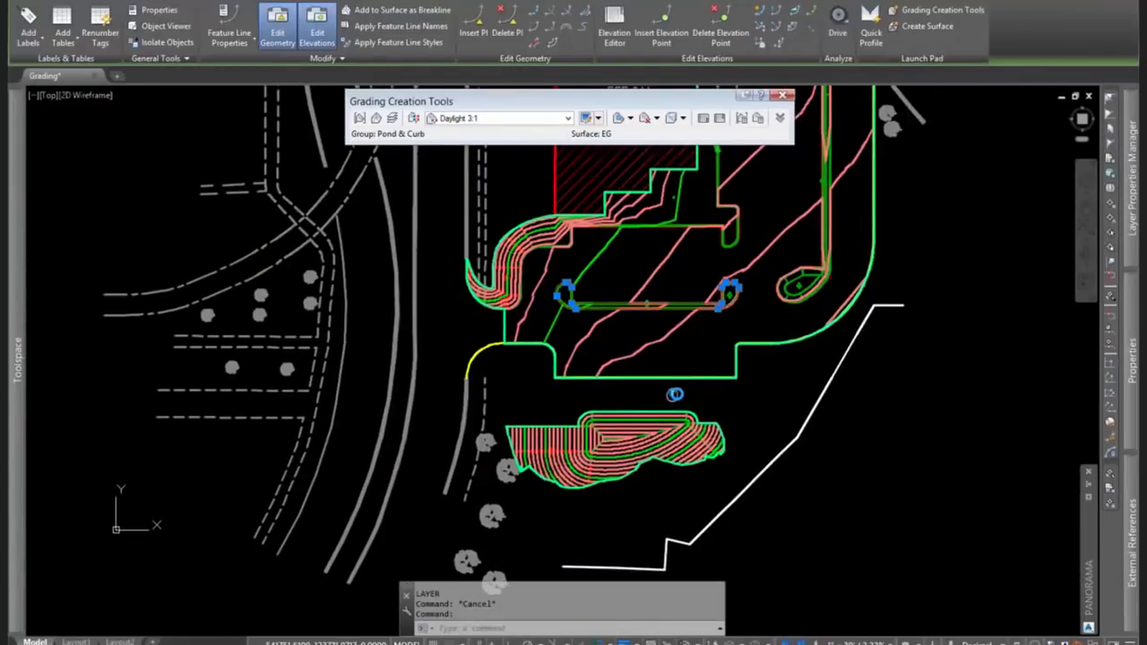
{"action": "middle_click_drag", "start_coordinate": [674, 394], "coordinate": [766, 435]}
{"action": "scroll", "coordinate": [636, 418], "scroll_direction": "down", "scroll_amount": 2}
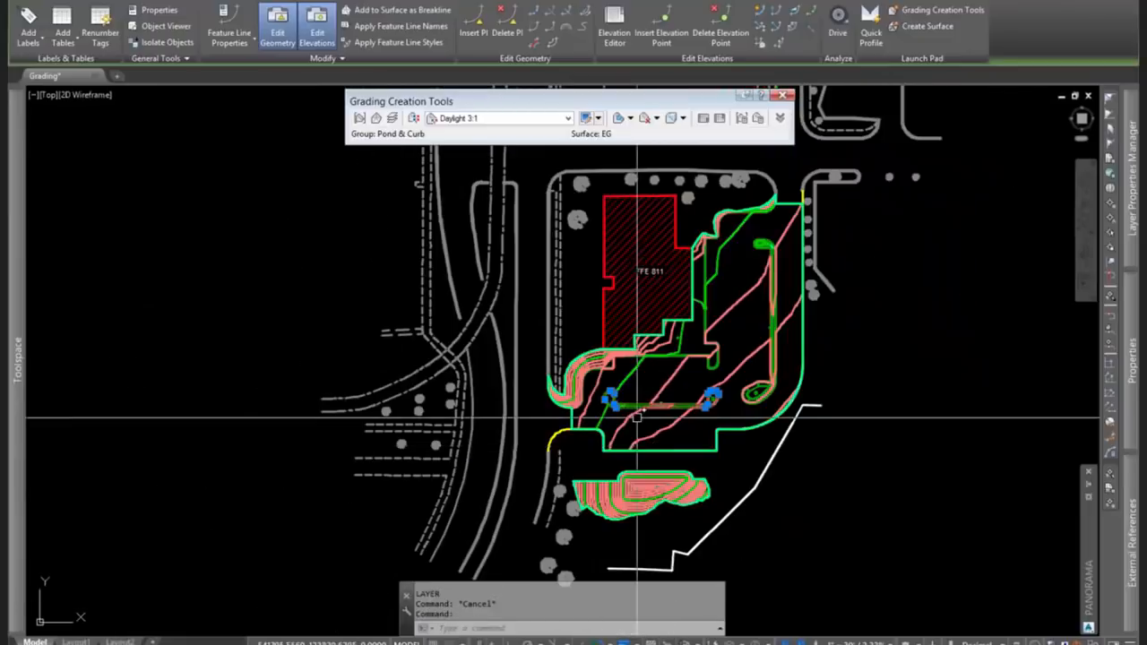
{"action": "scroll", "coordinate": [637, 417], "scroll_direction": "up", "scroll_amount": 4}
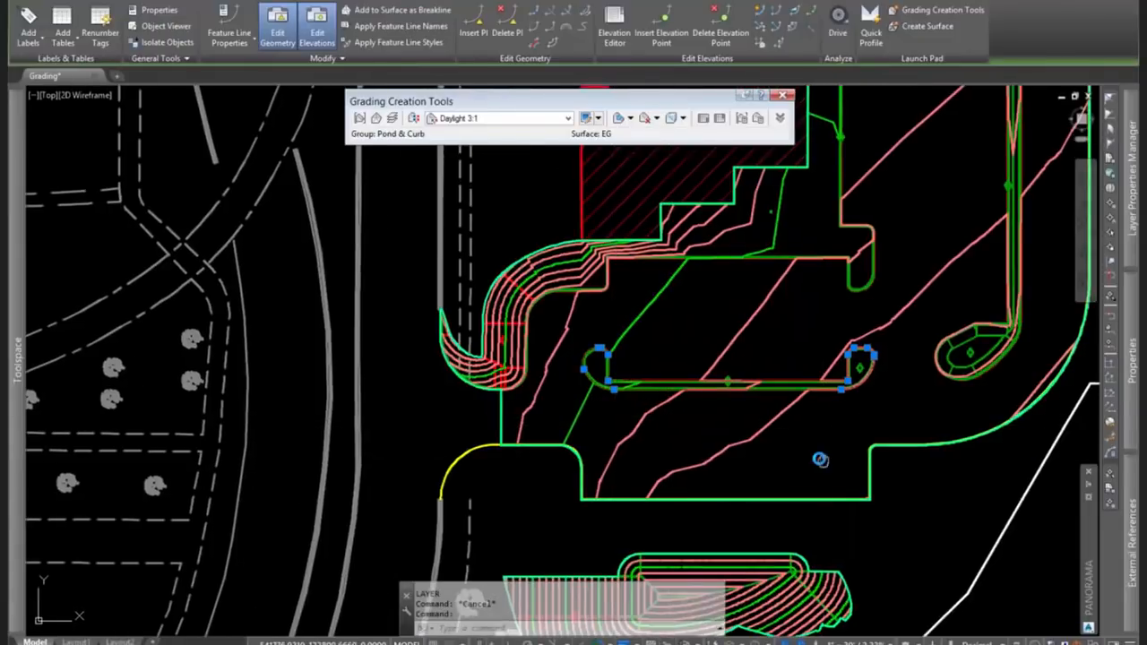
{"action": "mouse_move", "coordinate": [819, 458]}
{"action": "middle_mouse_down"}
{"action": "mouse_move", "coordinate": [788, 435]}
{"action": "mouse_move", "coordinate": [684, 421]}
{"action": "middle_mouse_up"}
{"action": "scroll", "coordinate": [684, 421], "scroll_direction": "down", "scroll_amount": 2}
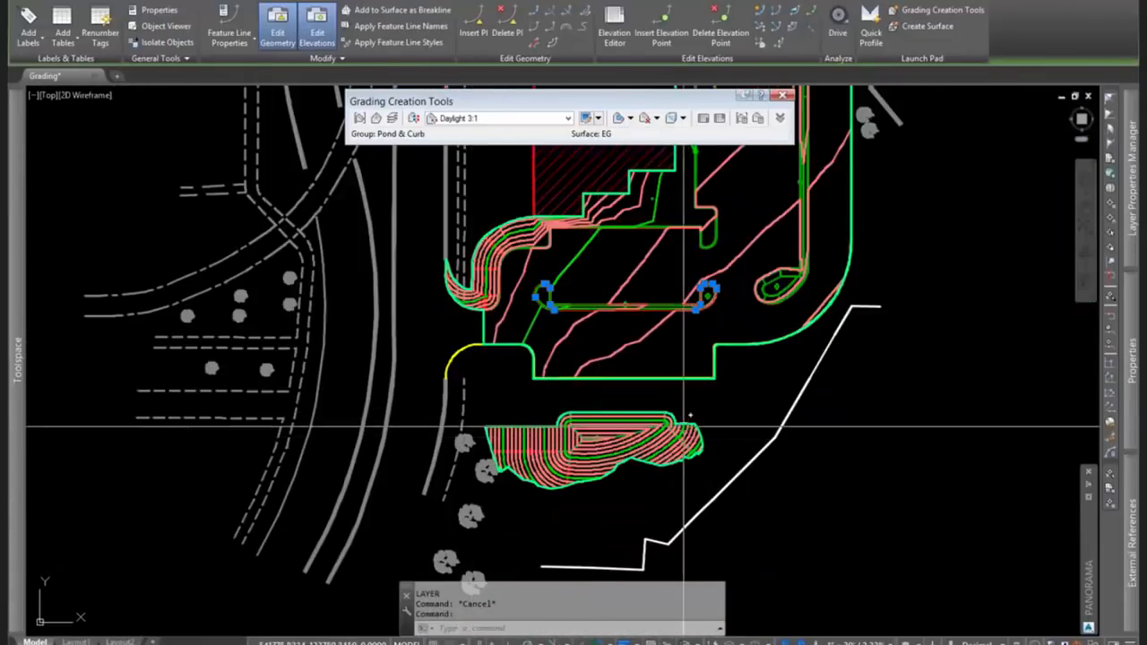
{"action": "middle_click_drag", "start_coordinate": [744, 321], "coordinate": [643, 391]}
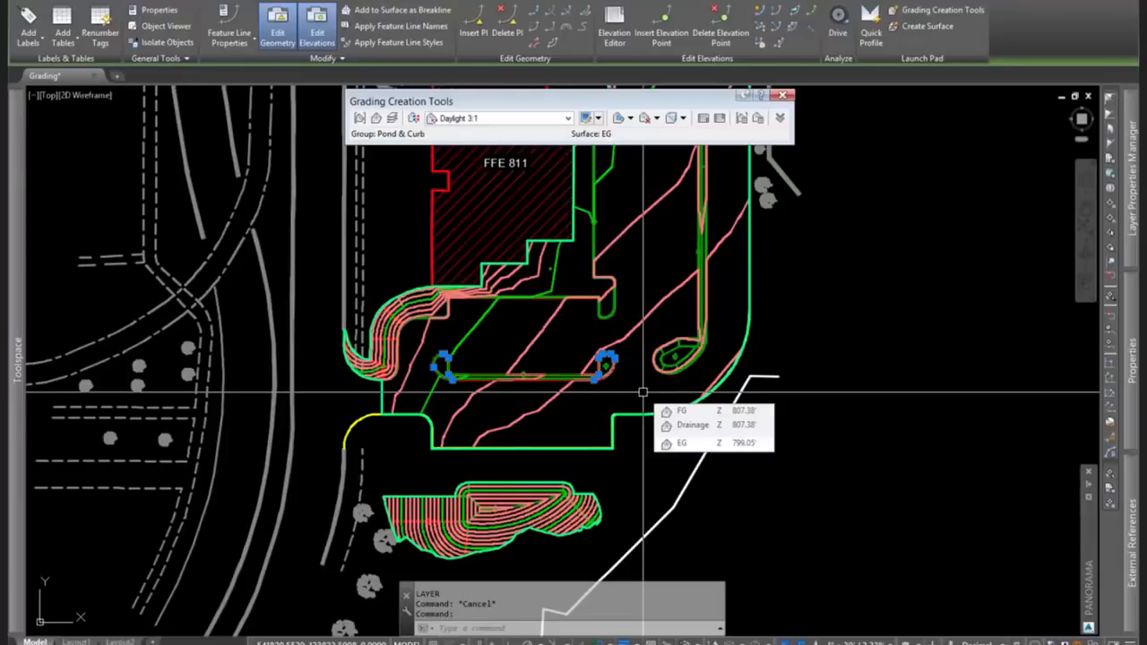
{"action": "scroll", "coordinate": [543, 310], "scroll_direction": "up", "scroll_amount": 2}
{"action": "middle_click_drag", "start_coordinate": [543, 310], "coordinate": [644, 428]}
{"action": "scroll", "coordinate": [644, 428], "scroll_direction": "down", "scroll_amount": 5}
{"action": "key", "text": "Escape"}
Thaw the C-TOPO-FEAT-Drainage layer.
{"action": "scroll", "coordinate": [652, 396], "scroll_direction": "up", "scroll_amount": 3}
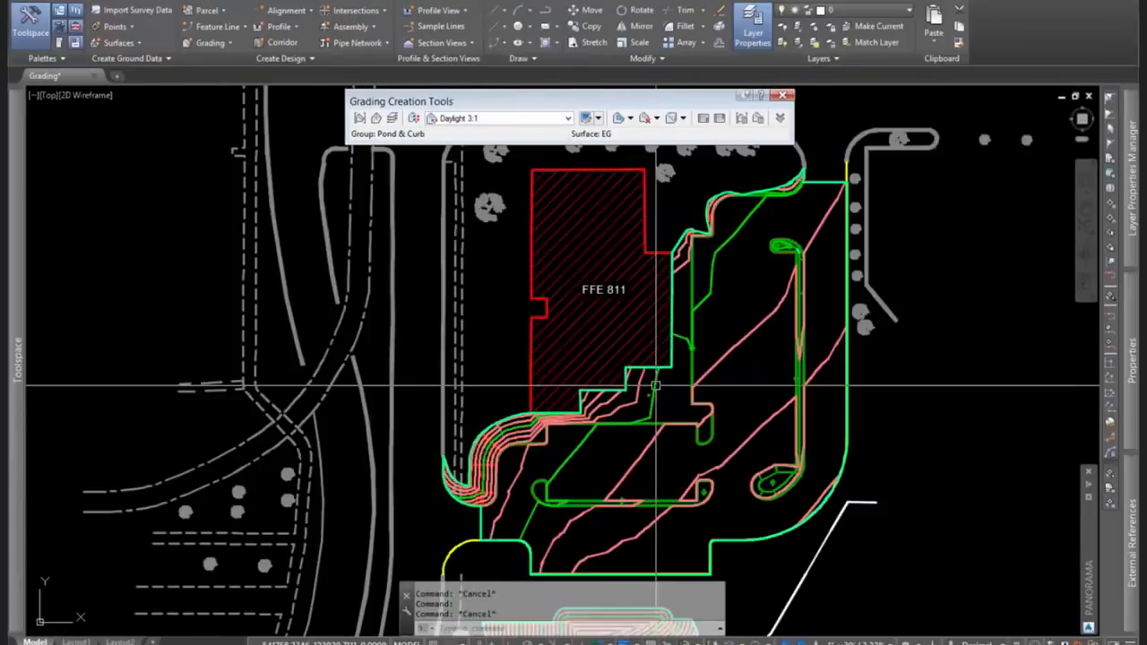
{"action": "key", "text": "Return"}
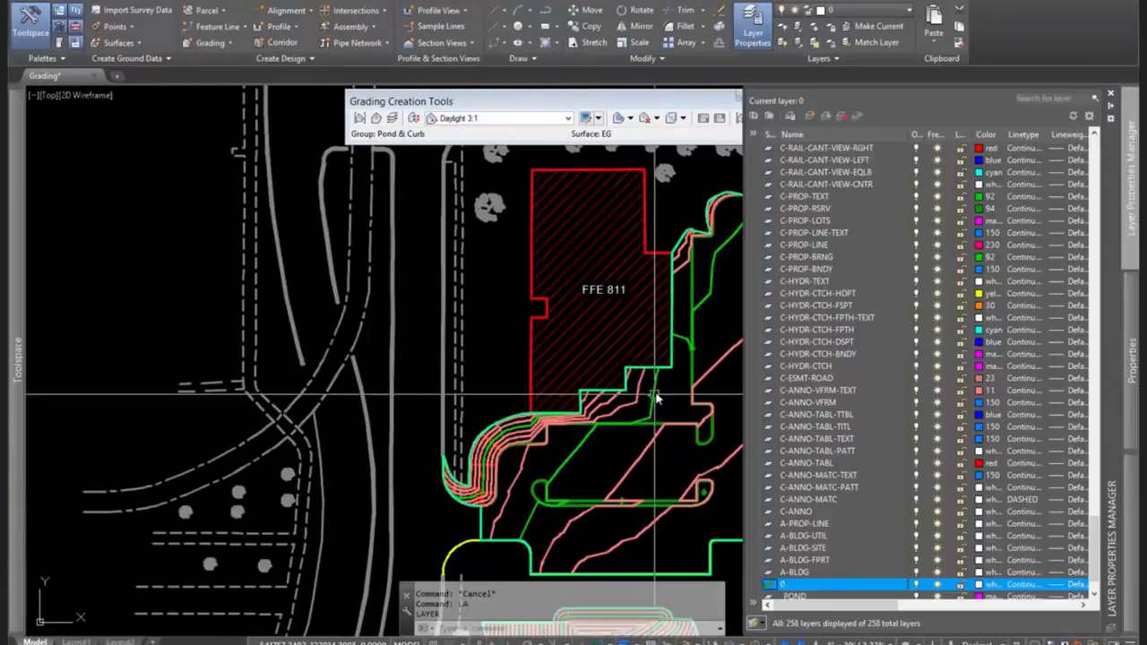
{"action": "left_click_drag", "start_coordinate": [1094, 542], "coordinate": [1053, 146]}
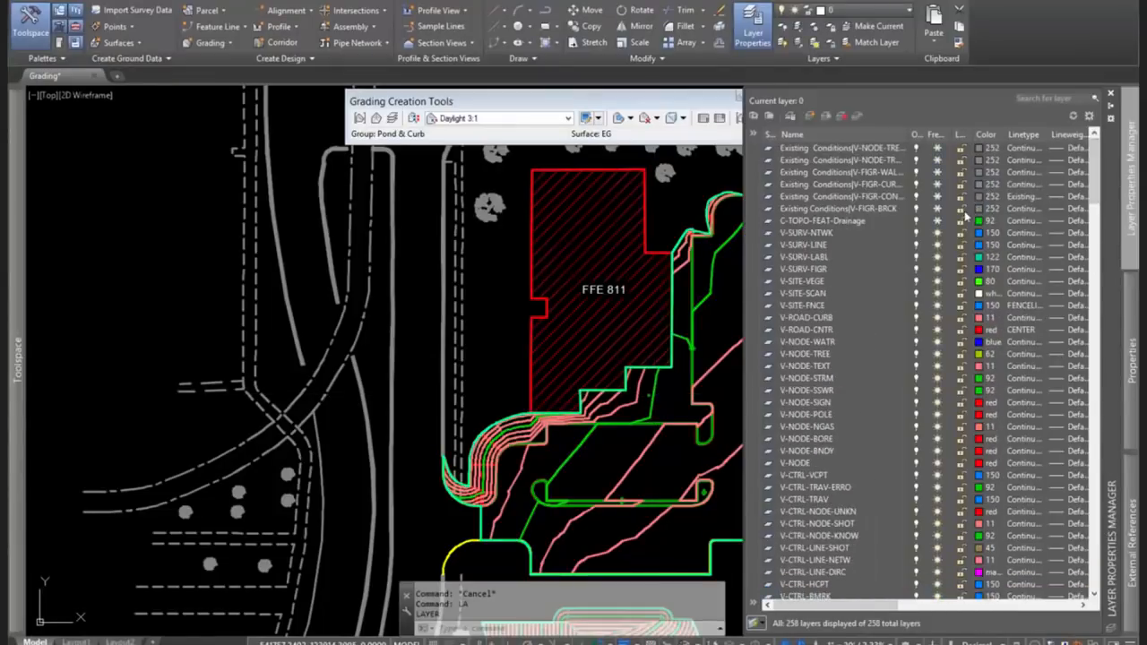
{"action": "left_click", "coordinate": [938, 222]}
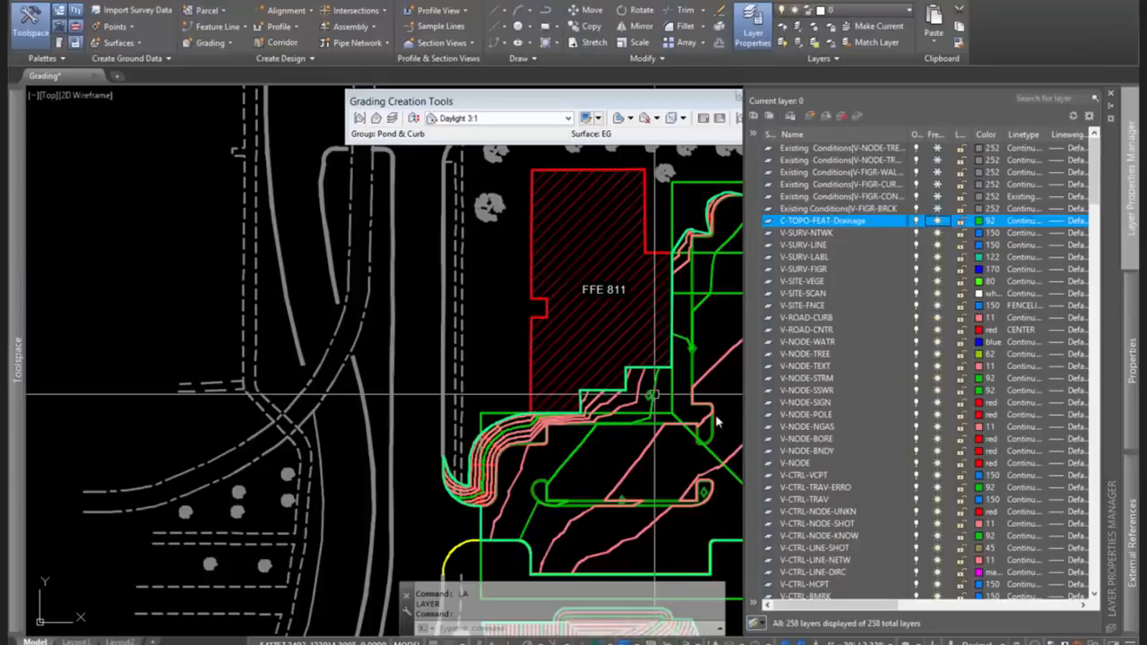
Inspect the grading infill between the building's stepped southeast corner and the curb, and clear its selection.
{"action": "scroll", "coordinate": [669, 434], "scroll_direction": "up", "scroll_amount": 6}
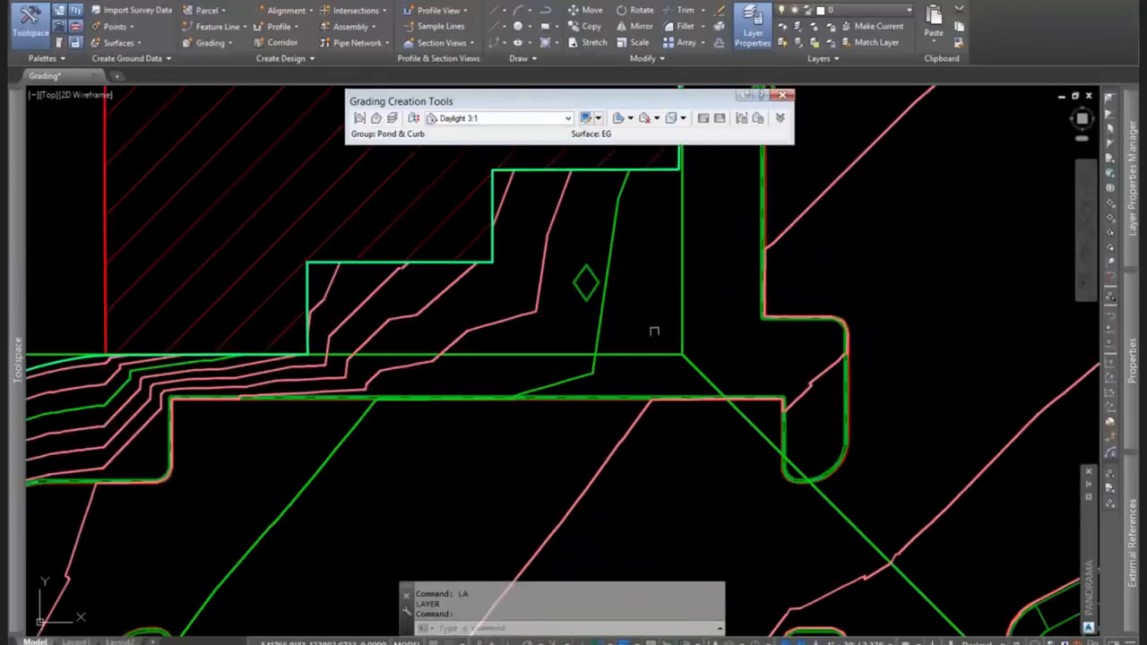
{"action": "left_click", "coordinate": [589, 283]}
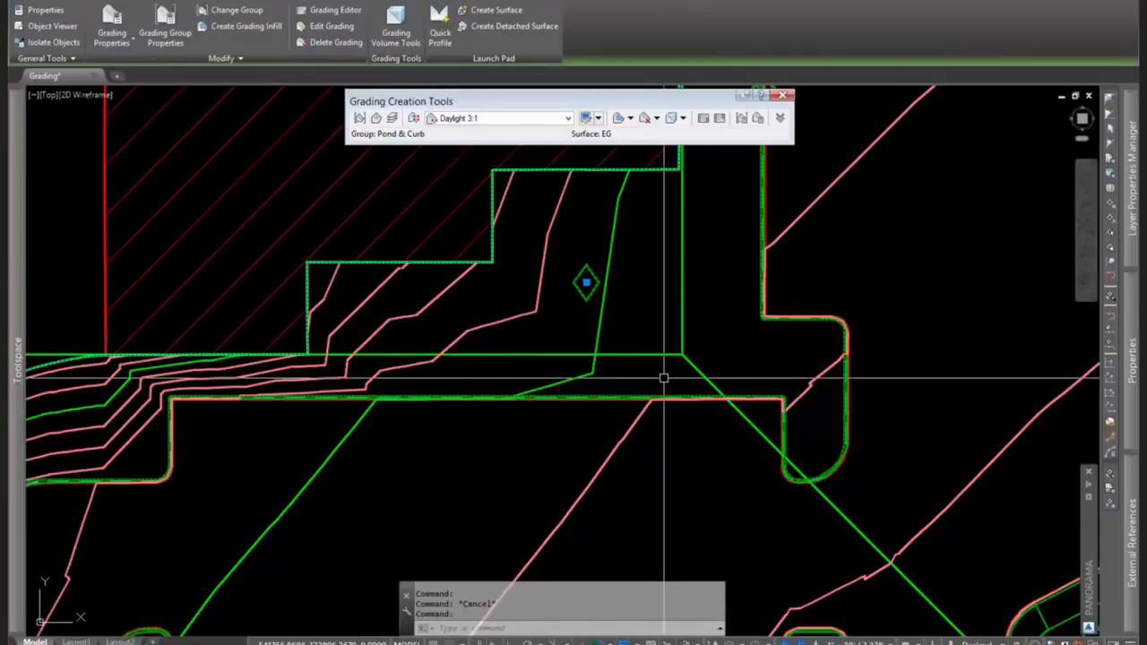
{"action": "key", "text": "Escape"}
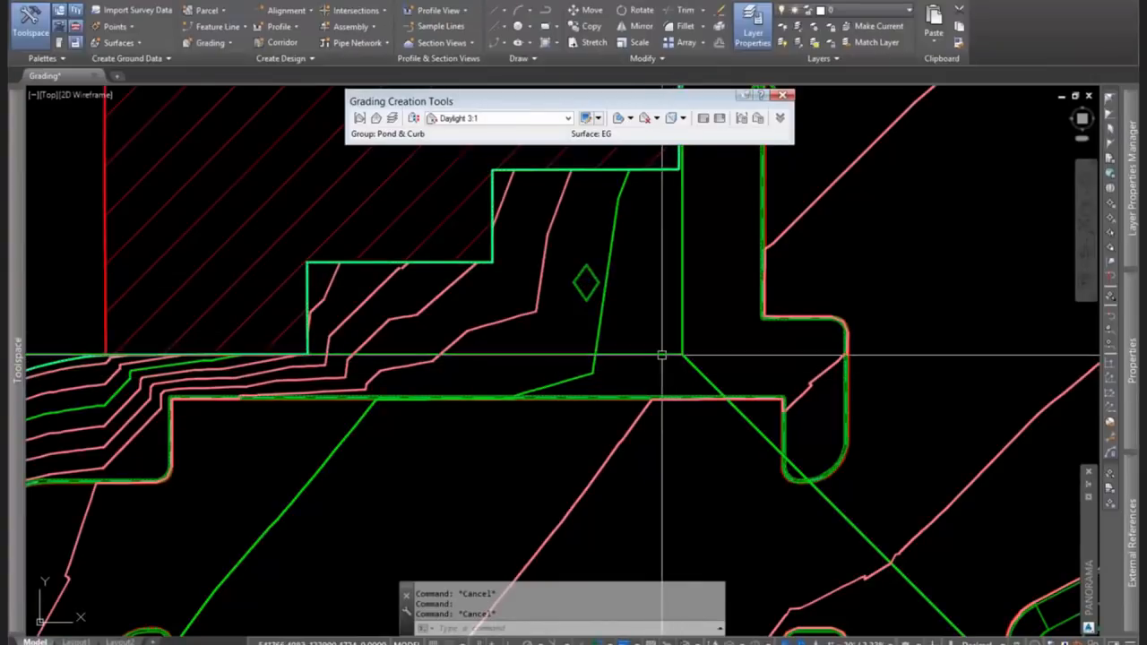
Select the Drainage feature lines meeting near the building's southeast corner, examine where the diagonal one crosses the curb, and clear the selection.
{"action": "left_click", "coordinate": [699, 369]}
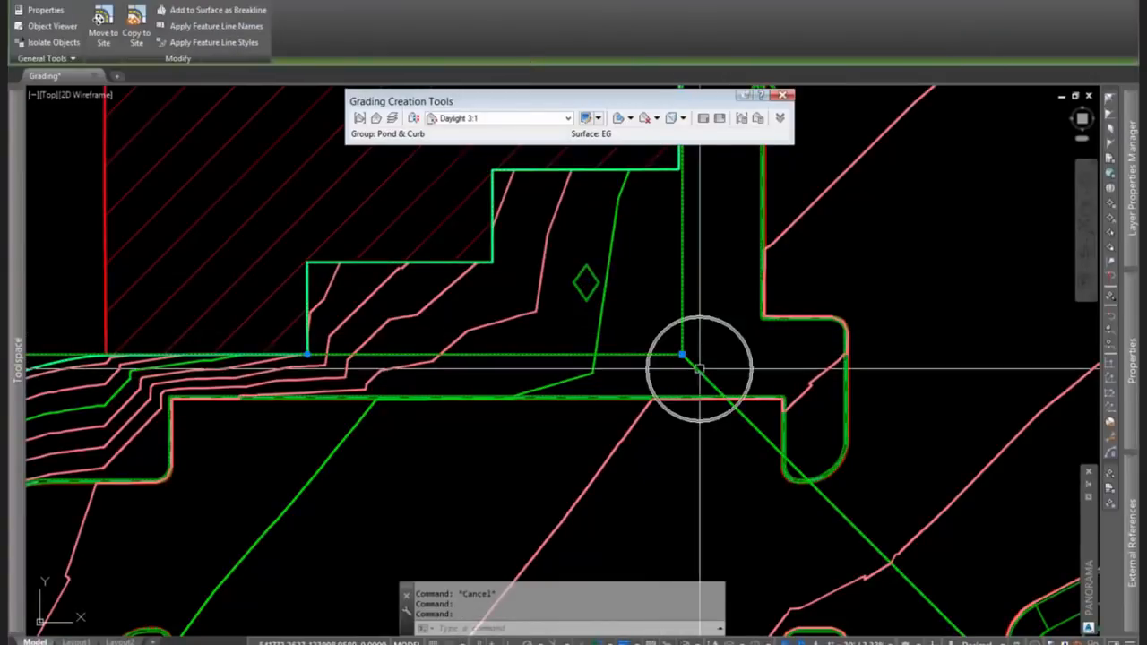
{"action": "left_click", "coordinate": [670, 353]}
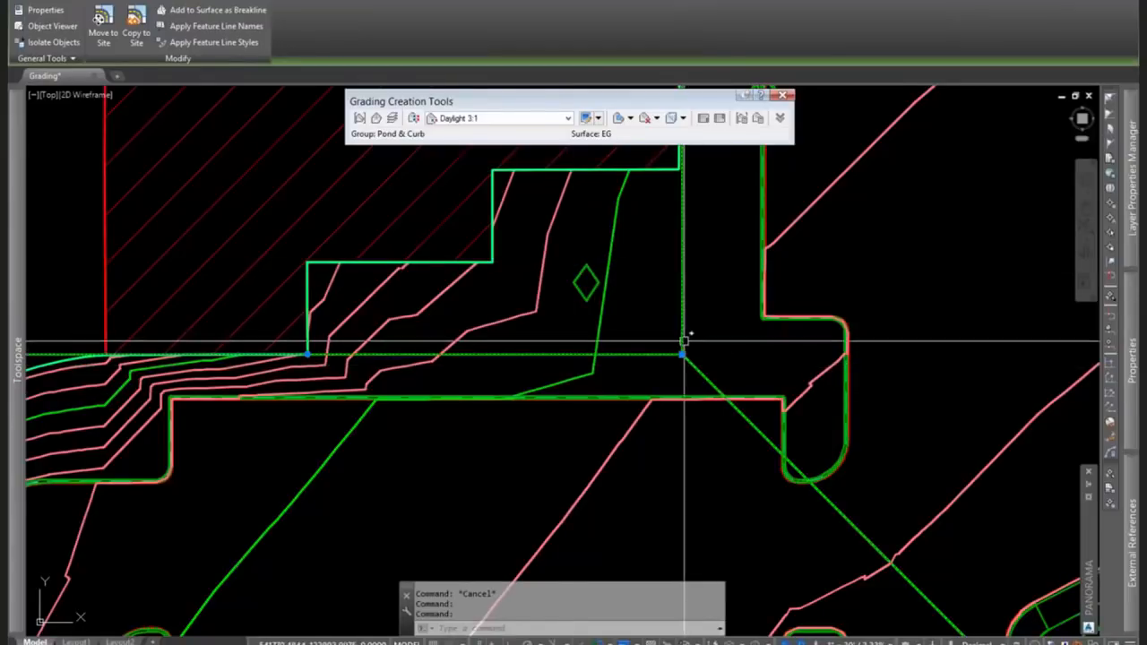
{"action": "scroll", "coordinate": [685, 350], "scroll_direction": "up", "scroll_amount": 8}
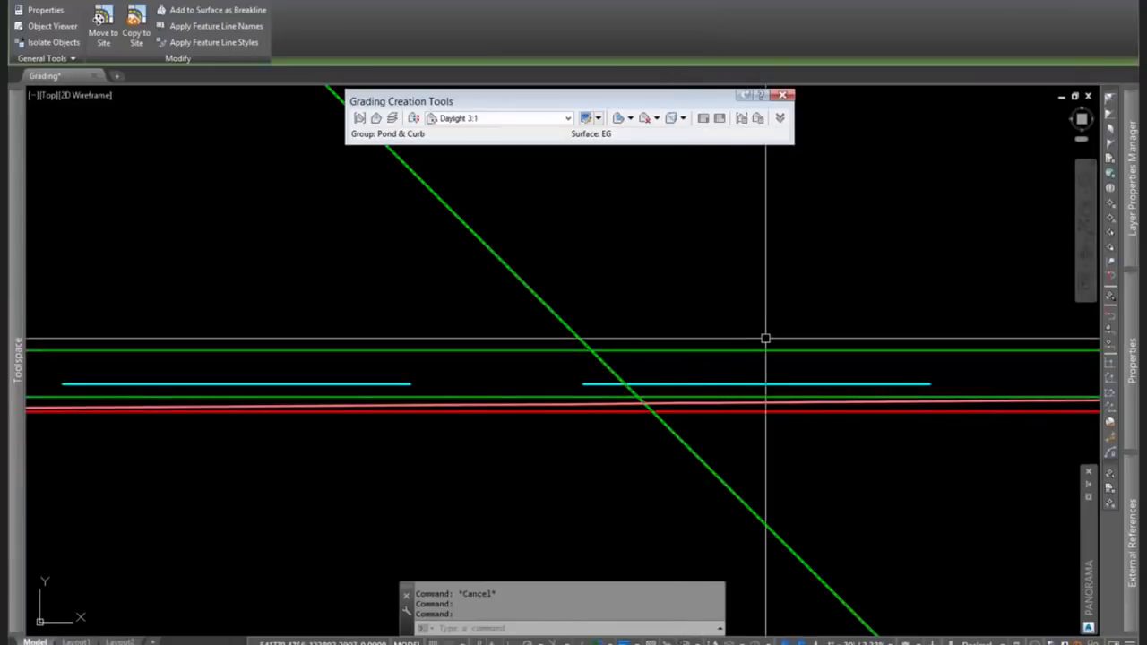
{"action": "key", "text": "Escape"}
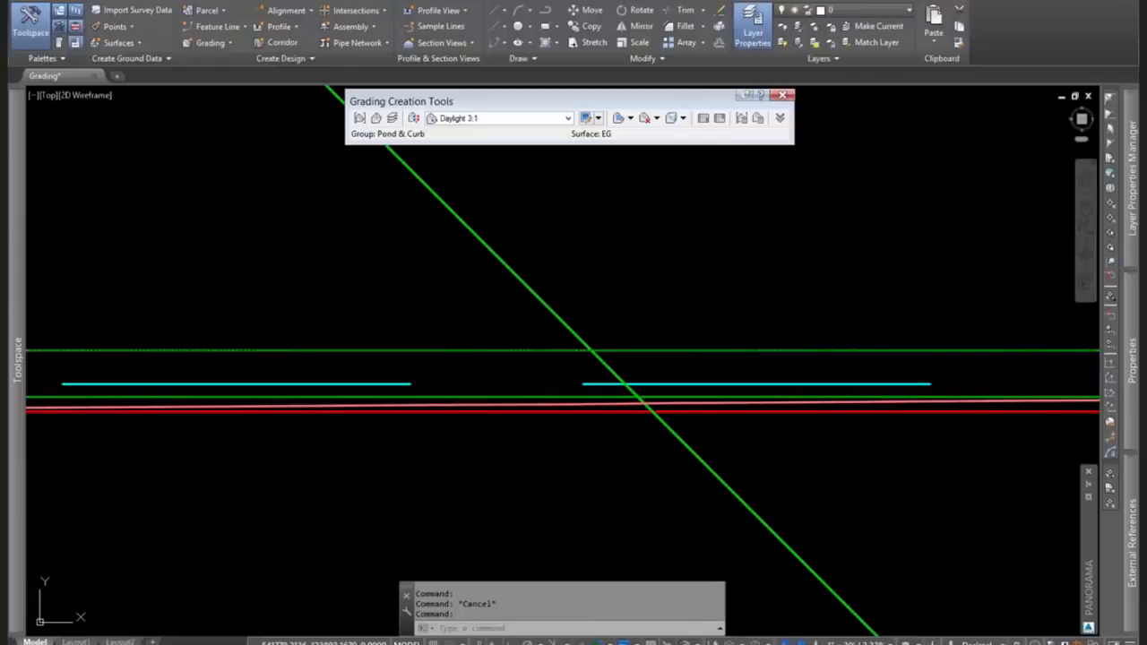
Select the diagonal Drainage feature line, examine the FG surface where it crosses the Pond and Curb feature lines, and clear the selection.
{"action": "left_click", "coordinate": [769, 348]}
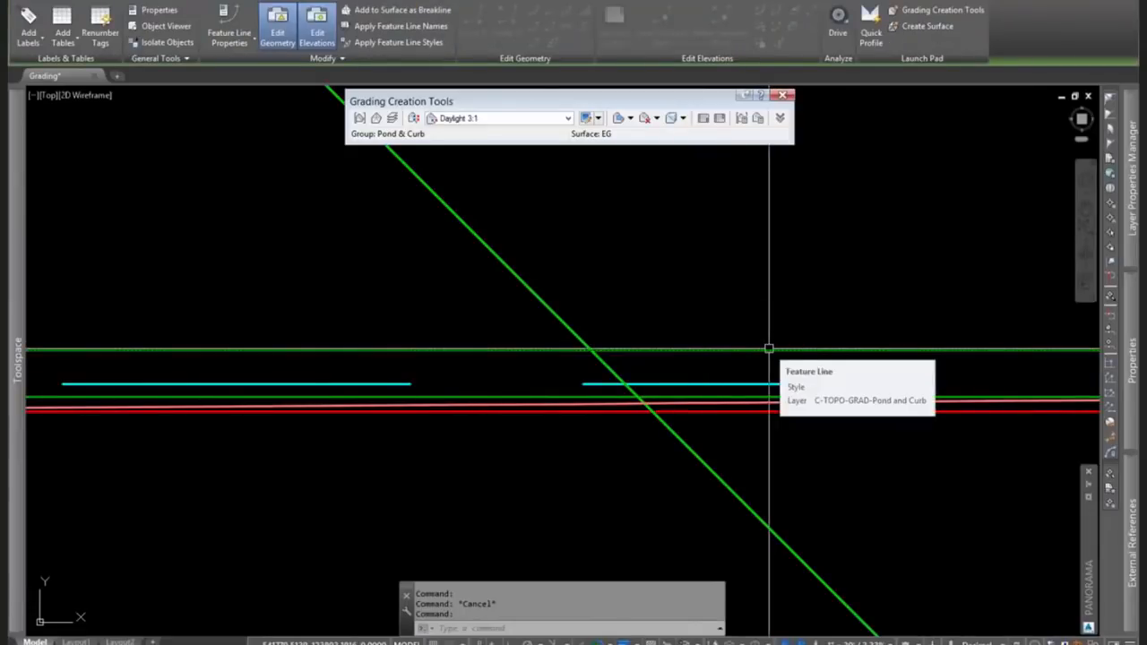
{"action": "left_click", "coordinate": [515, 273]}
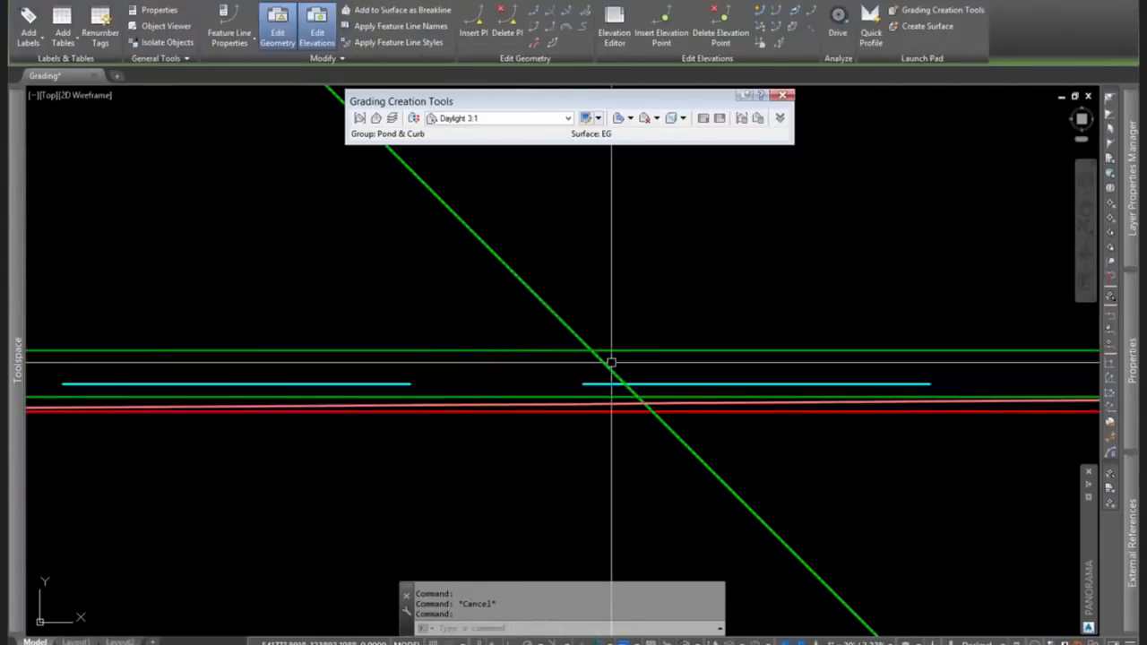
{"action": "scroll", "coordinate": [605, 369], "scroll_direction": "down", "scroll_amount": 5}
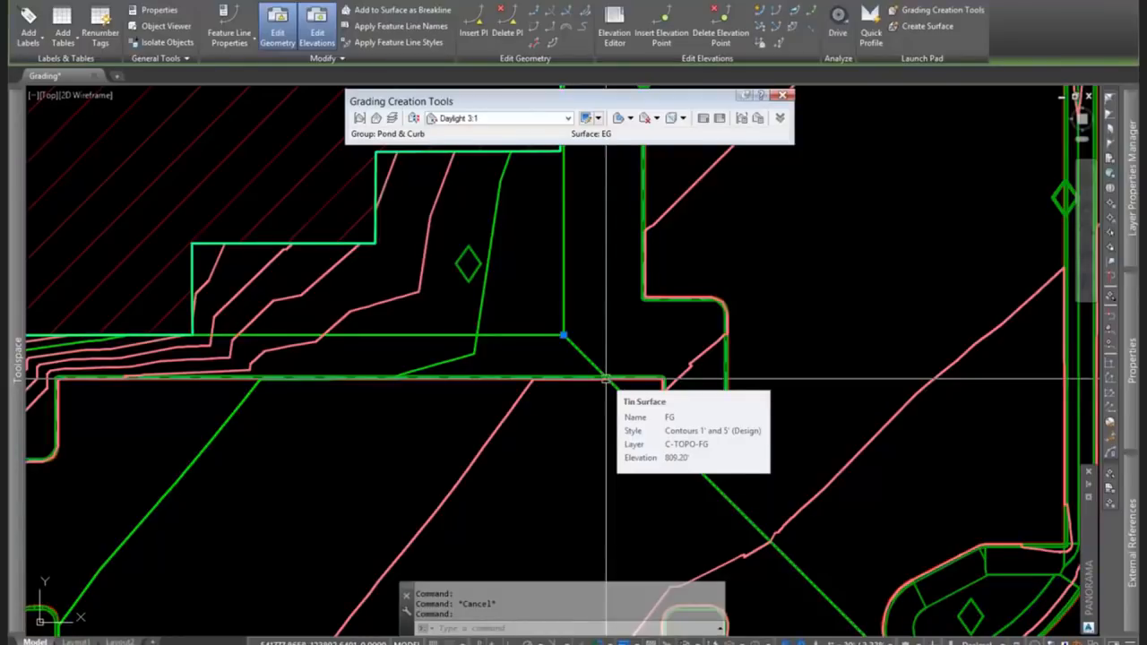
{"action": "scroll", "coordinate": [801, 346], "scroll_direction": "down", "scroll_amount": 5}
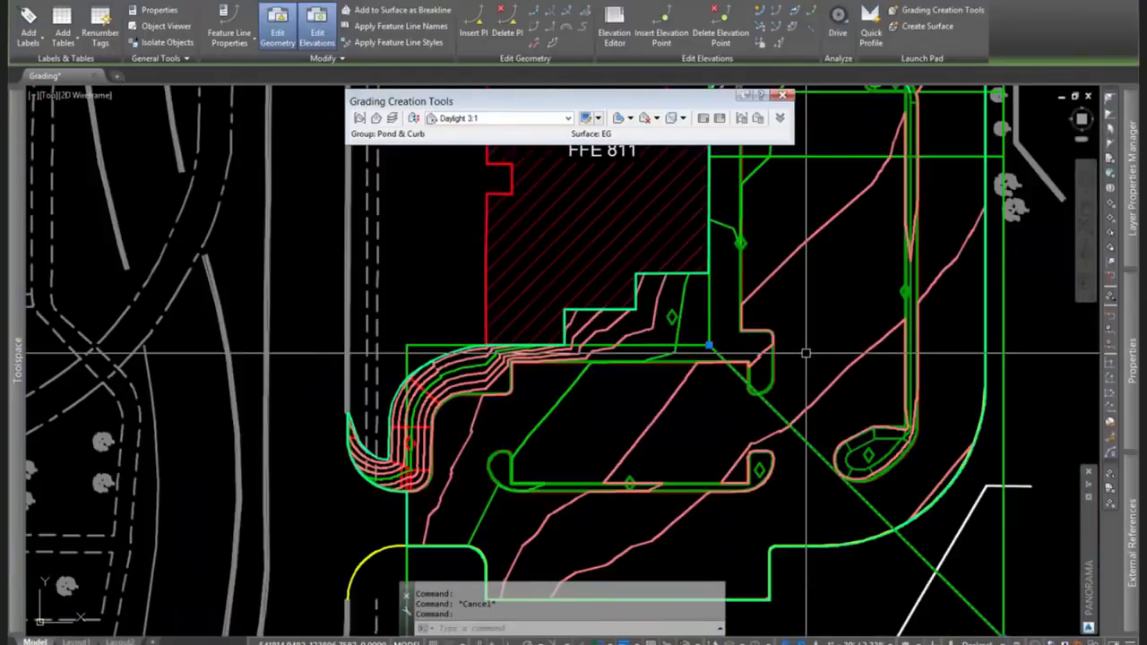
{"action": "scroll", "coordinate": [805, 353], "scroll_direction": "down", "scroll_amount": 2}
{"action": "key", "text": "Escape"}
{"action": "key", "text": "Escape"}
Examine the FG contours around the parking islands and along the curb south of the building.
{"action": "scroll", "coordinate": [793, 435], "scroll_direction": "up", "scroll_amount": 6}
{"action": "scroll", "coordinate": [796, 433], "scroll_direction": "down", "scroll_amount": 2}
{"action": "scroll", "coordinate": [846, 401], "scroll_direction": "up", "scroll_amount": 2}
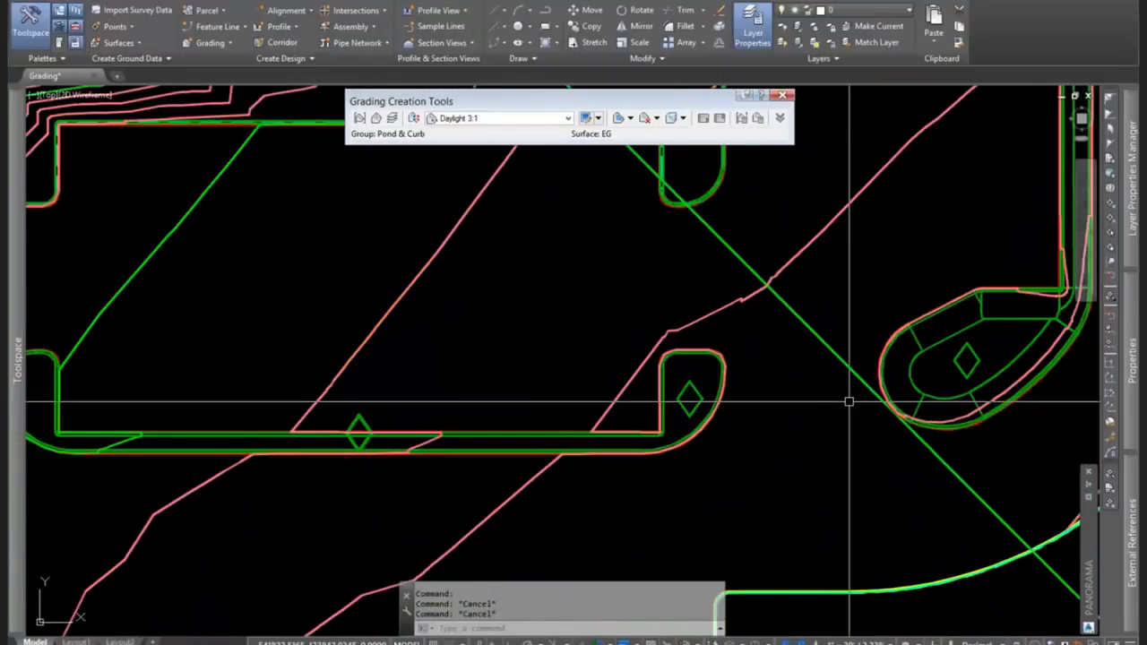
{"action": "mouse_move", "coordinate": [849, 402]}
{"action": "middle_mouse_down"}
{"action": "mouse_move", "coordinate": [832, 402]}
{"action": "mouse_move", "coordinate": [868, 529]}
{"action": "mouse_move", "coordinate": [982, 543]}
{"action": "middle_mouse_up"}
{"action": "scroll", "coordinate": [983, 546], "scroll_direction": "down", "scroll_amount": 2}
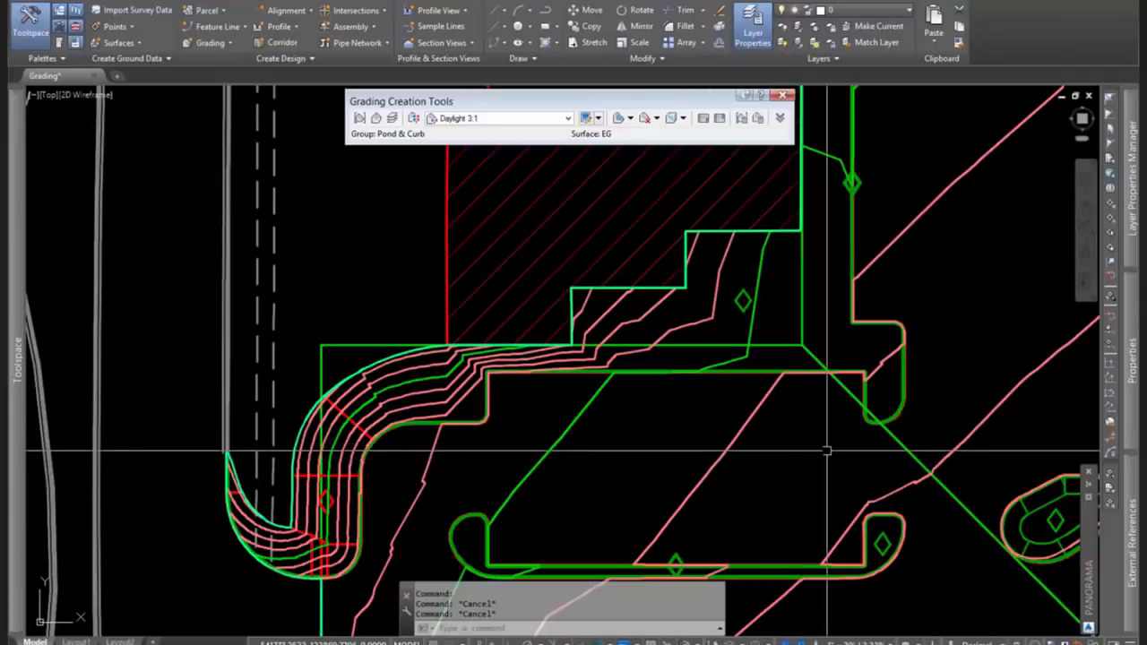
{"action": "middle_click_drag", "start_coordinate": [840, 458], "coordinate": [646, 442]}
{"action": "scroll", "coordinate": [646, 441], "scroll_direction": "down", "scroll_amount": 2}
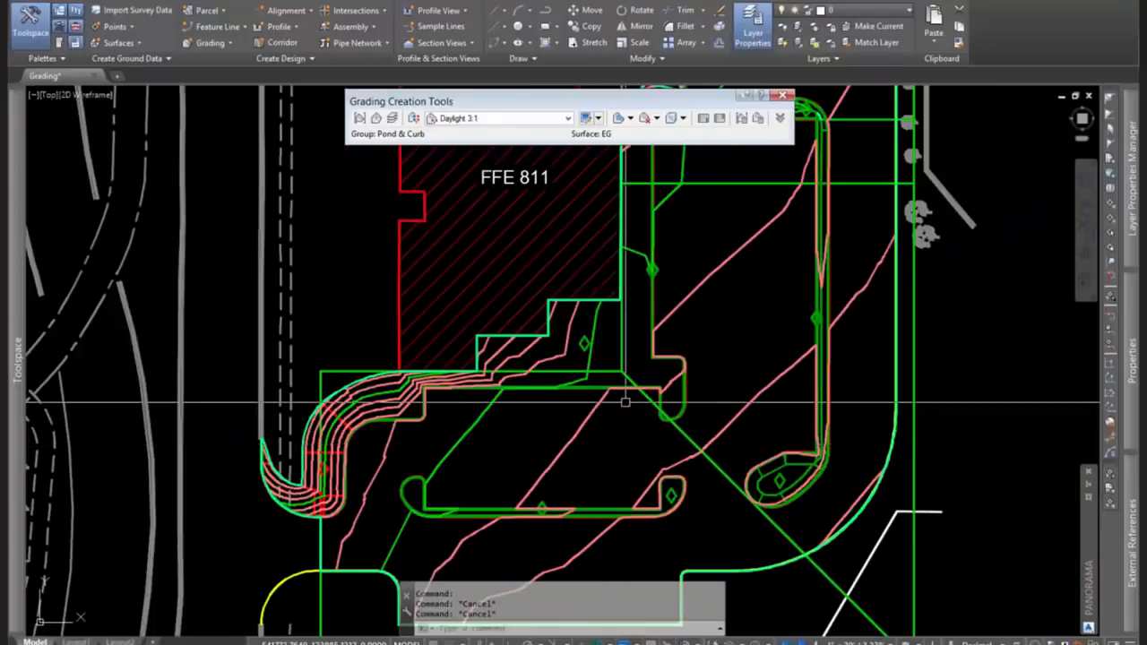
Select the curb feature line of the rounded peninsula southeast of the building and check the surface elevations around its inner corner.
{"action": "scroll", "coordinate": [621, 396], "scroll_direction": "up", "scroll_amount": 2}
{"action": "scroll", "coordinate": [689, 387], "scroll_direction": "up", "scroll_amount": 5}
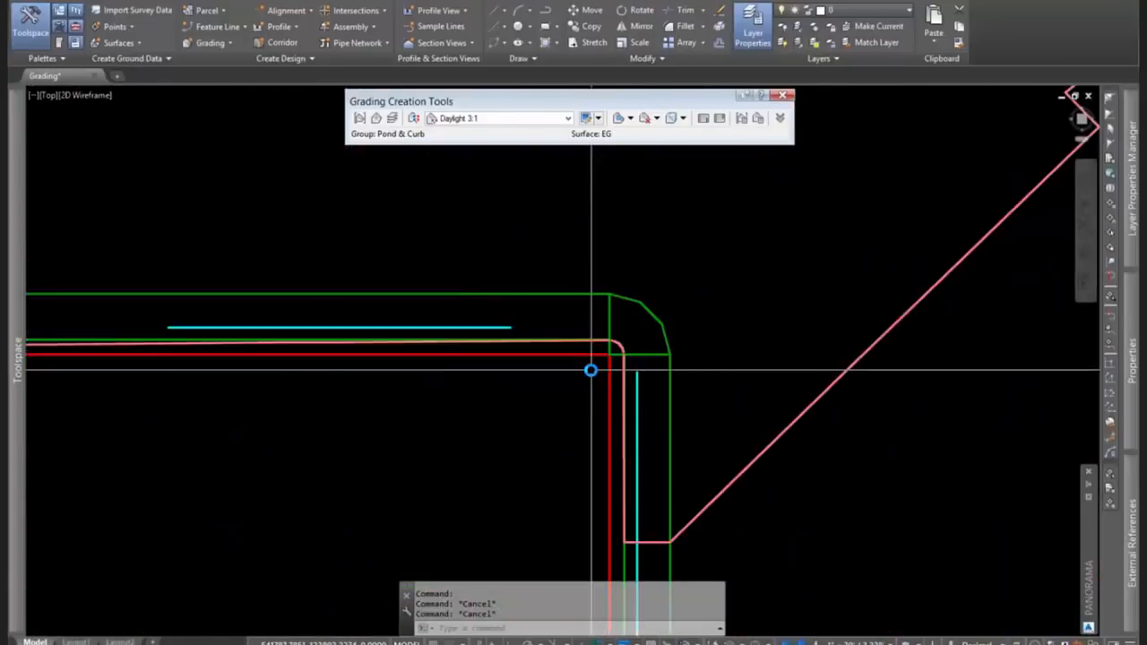
{"action": "left_click", "coordinate": [543, 334]}
{"action": "scroll", "coordinate": [653, 355], "scroll_direction": "down", "scroll_amount": 6}
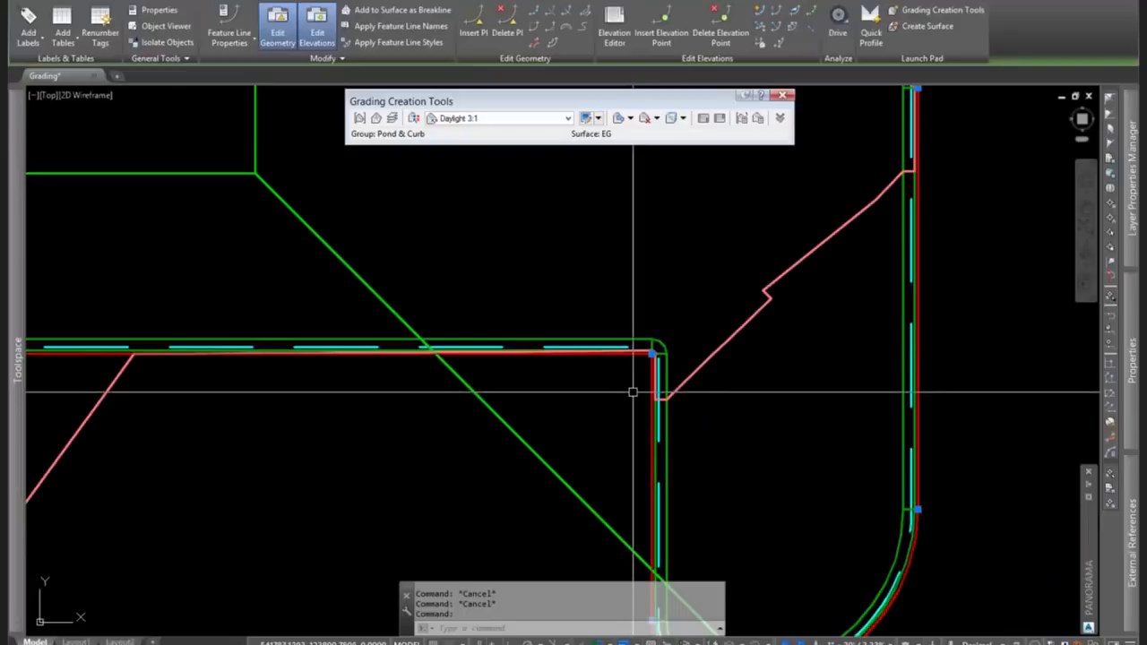
{"action": "mouse_move", "coordinate": [632, 391]}
{"action": "scroll", "coordinate": [632, 391], "scroll_direction": "down", "scroll_amount": 2}
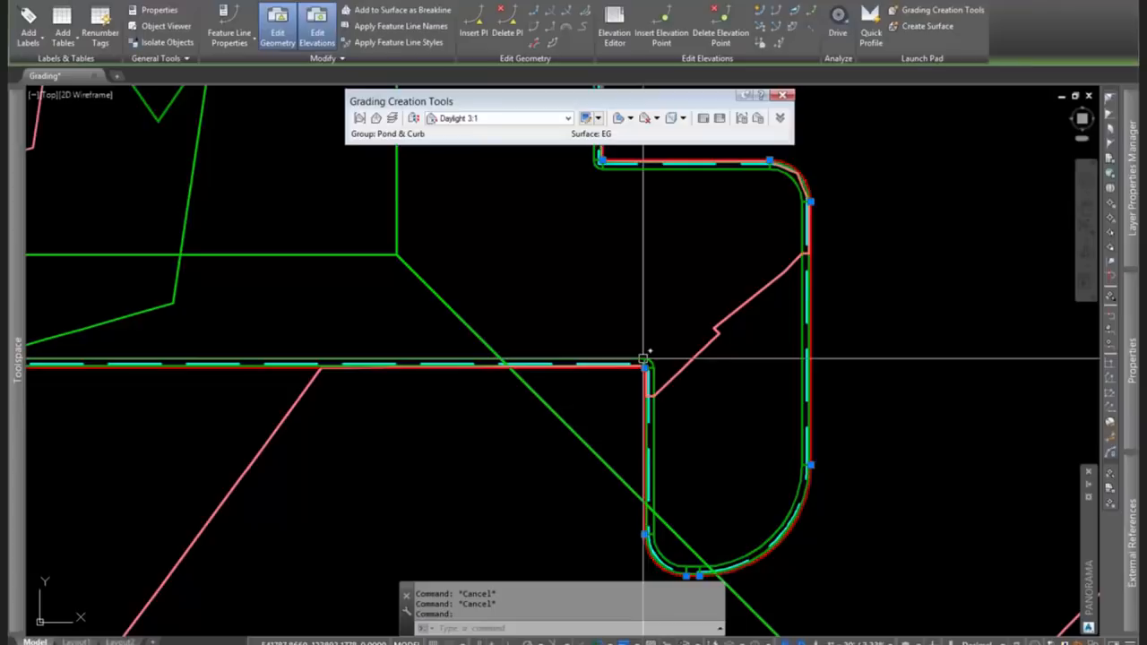
{"action": "mouse_move", "coordinate": [677, 388]}
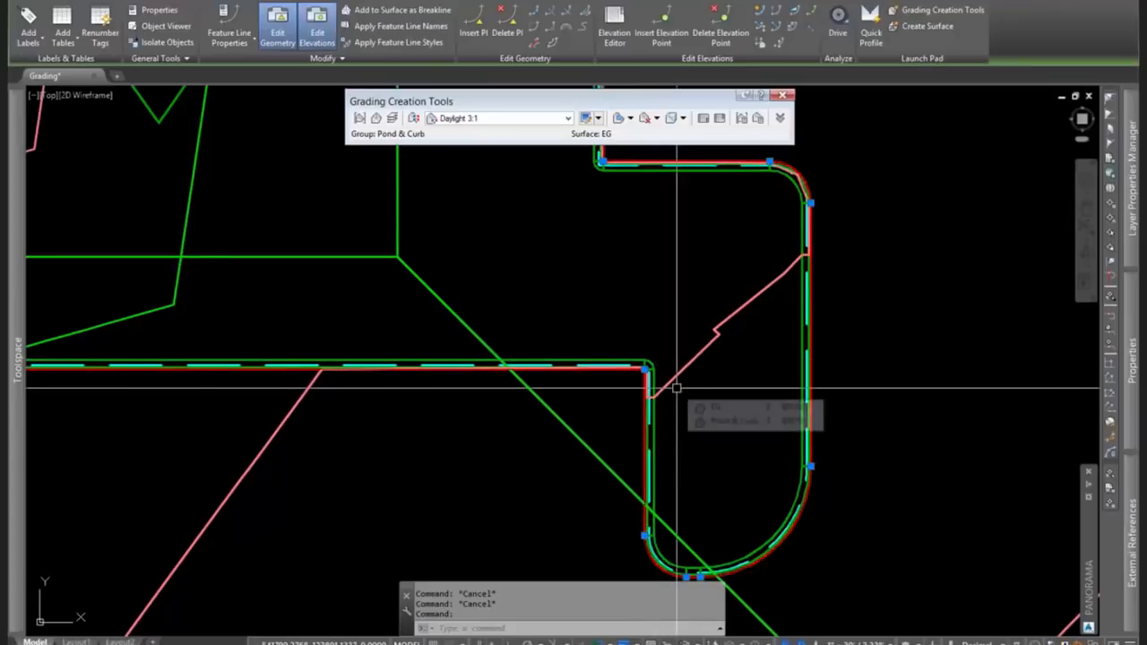